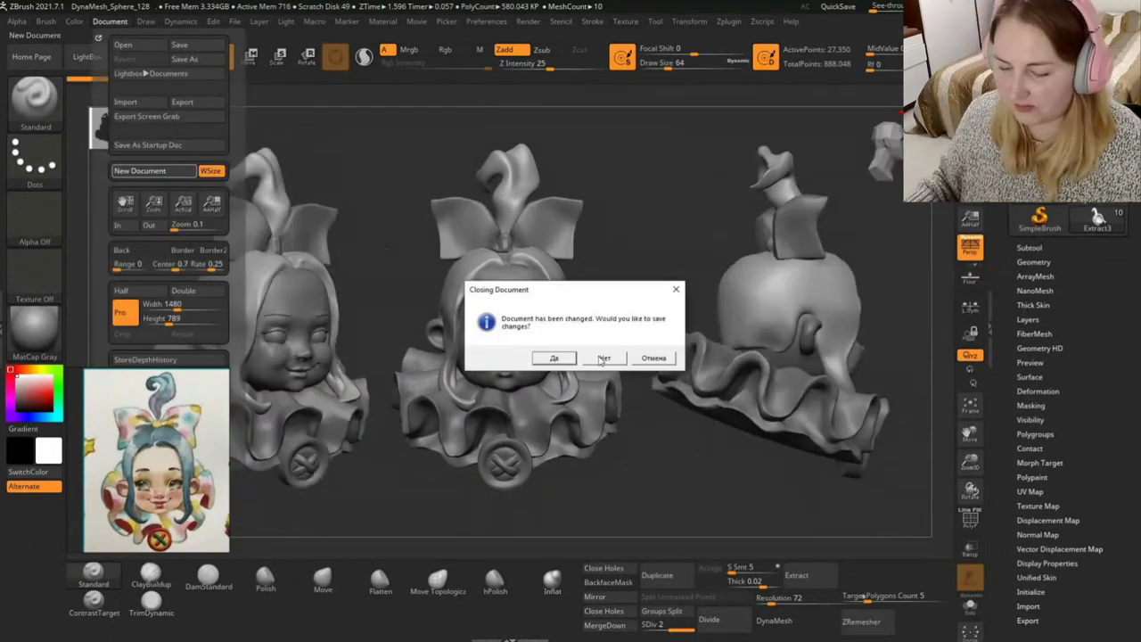
Discard the previous sculpt and draw a fresh PolySphere in Edit mode.
left_click(604, 358)
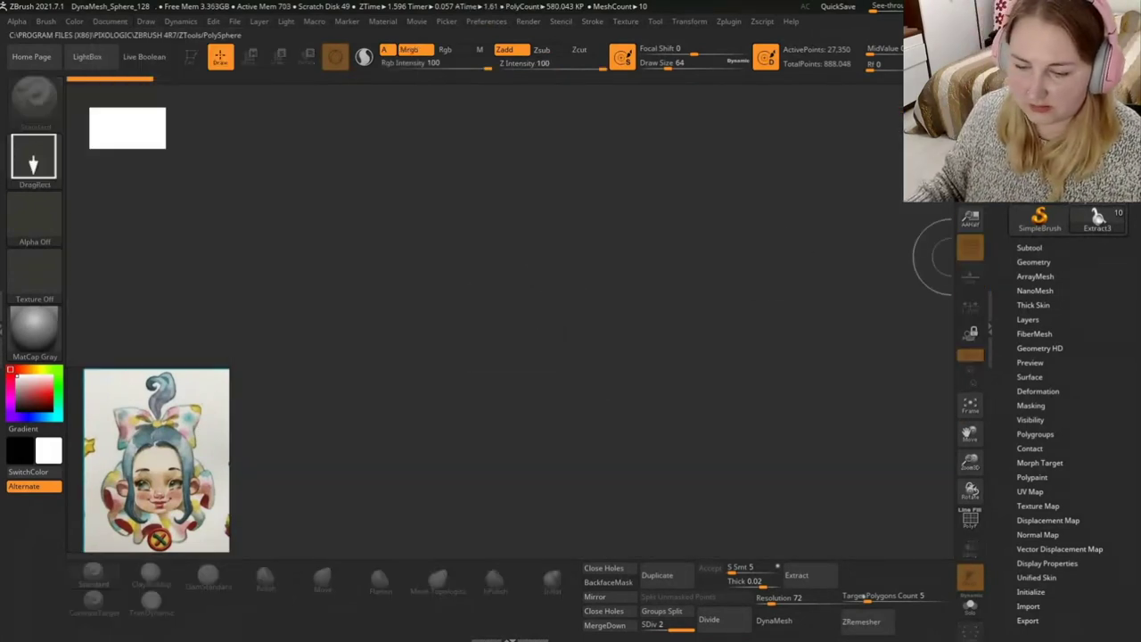
left_click_drag(541, 309, 568, 512)
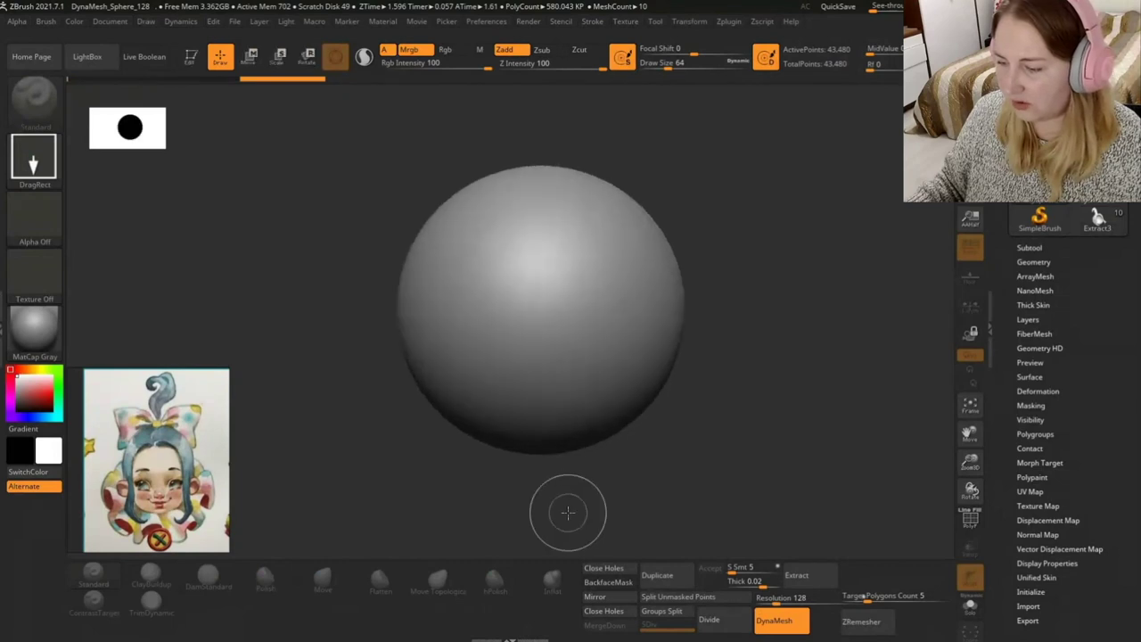
key("t")
scroll(134, 469, "down", 5)
scroll(134, 469, "down", 2)
Scale the PolySphere uniformly to about 1.09 times its size with the gizmo, returning to Draw.
scroll(145, 465, "up", 3)
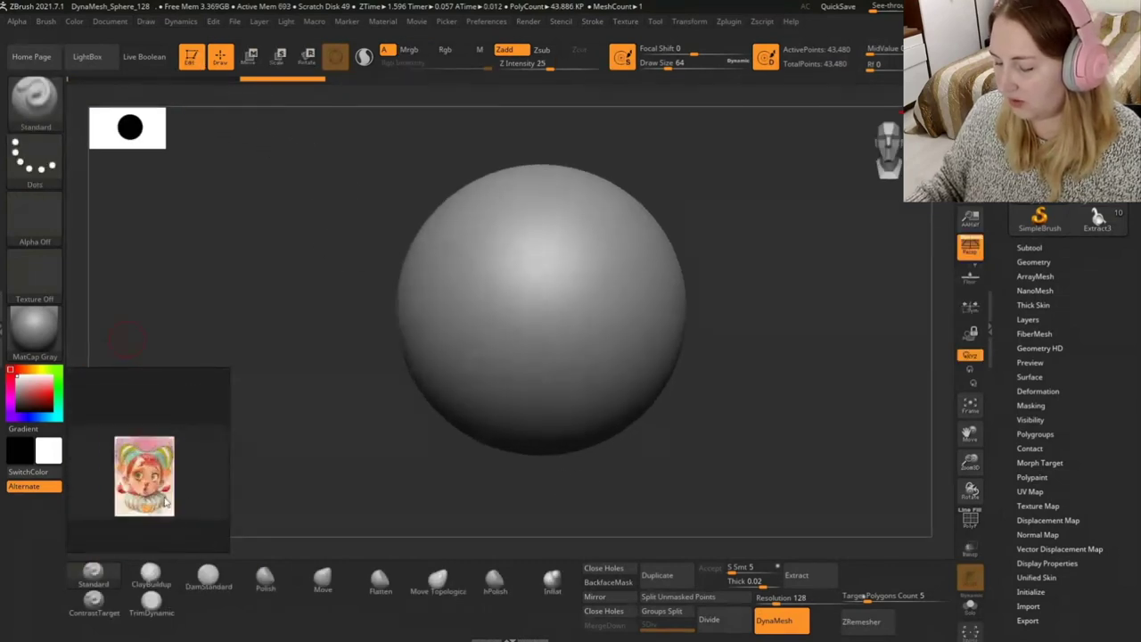
scroll(145, 466, "up", 3)
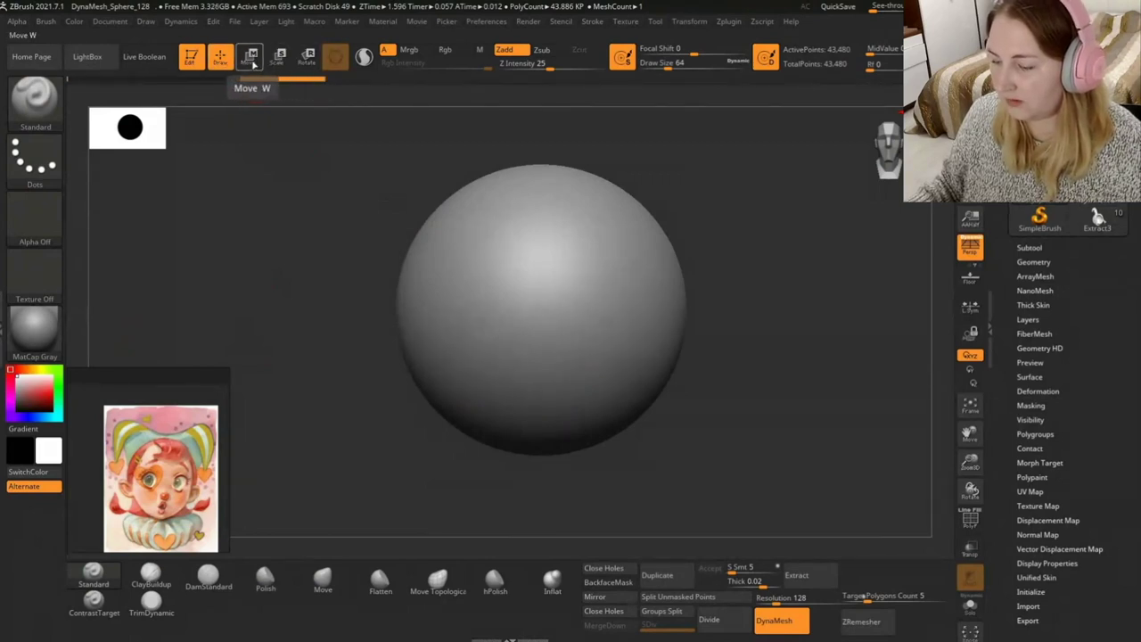
key("w")
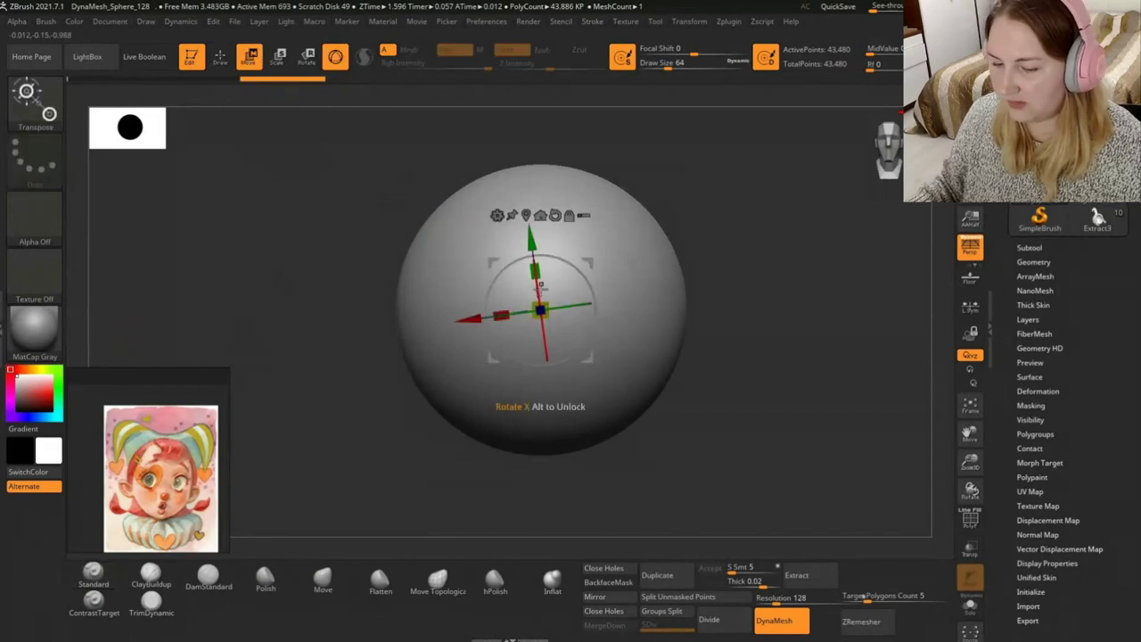
left_click(280, 56)
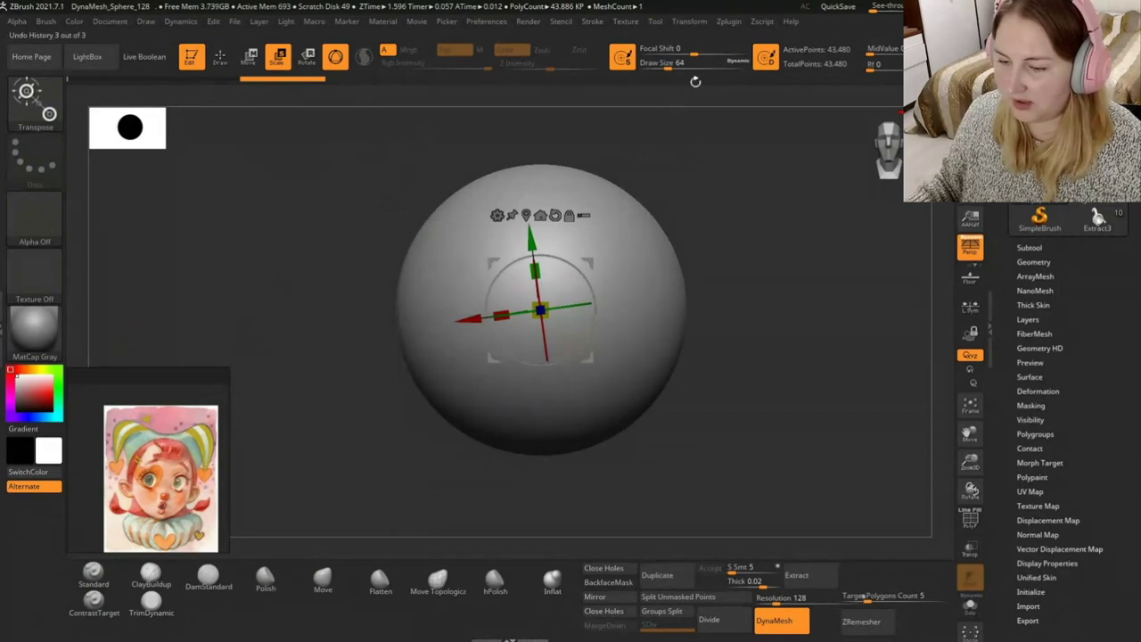
left_click(689, 22)
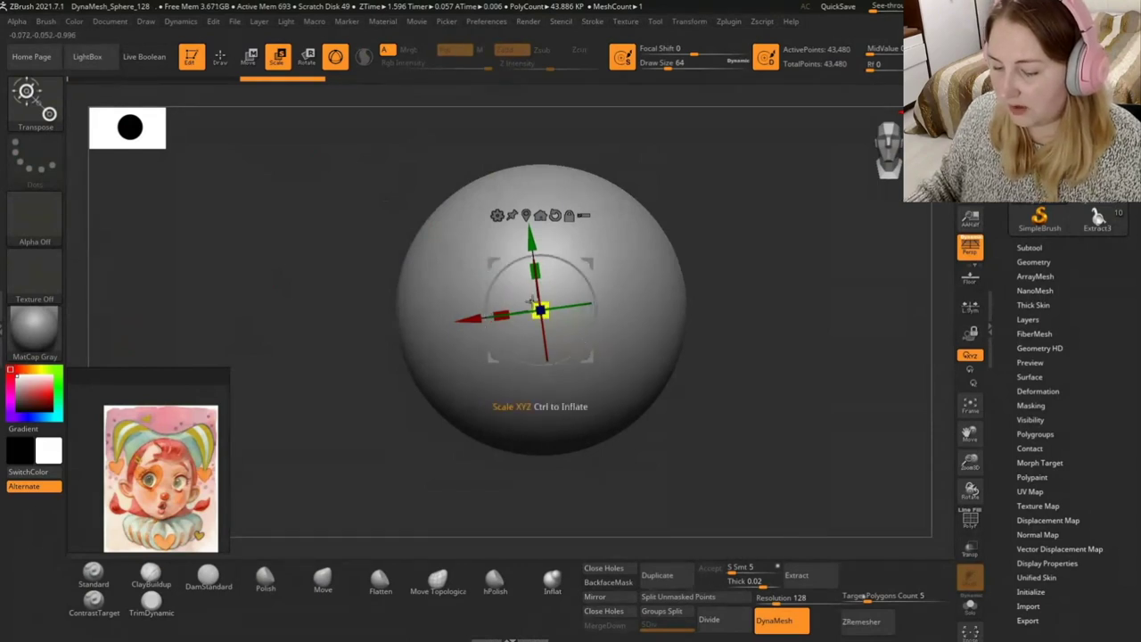
mouse_move(540, 310)
left_mouse_down()
mouse_move(576, 337)
mouse_move(517, 298)
left_mouse_up()
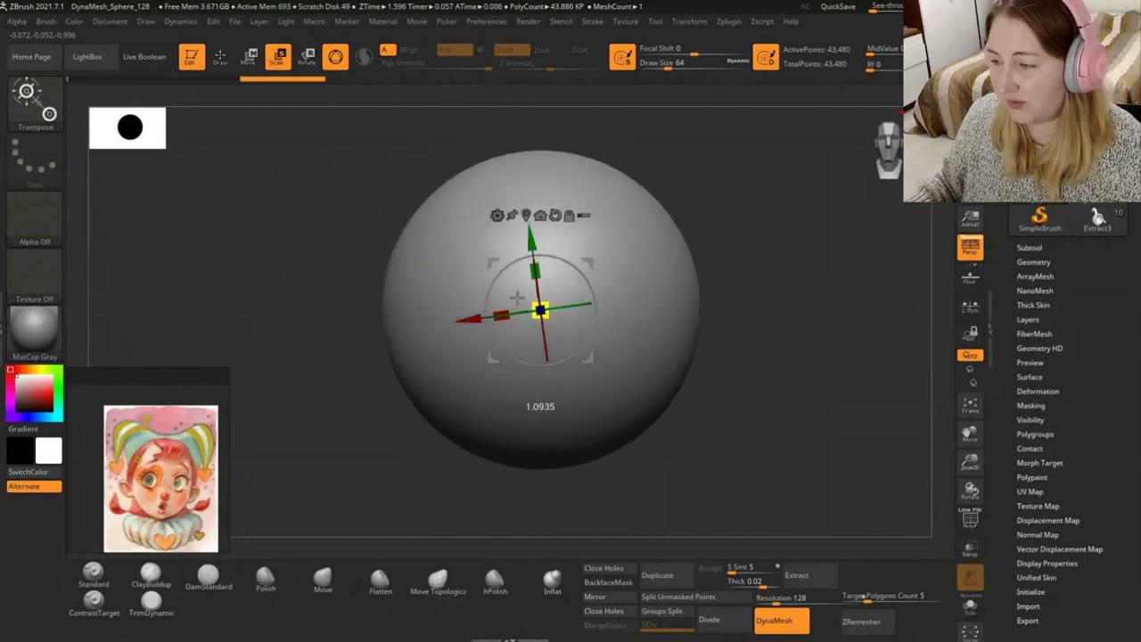
left_click_drag(517, 297, 517, 298)
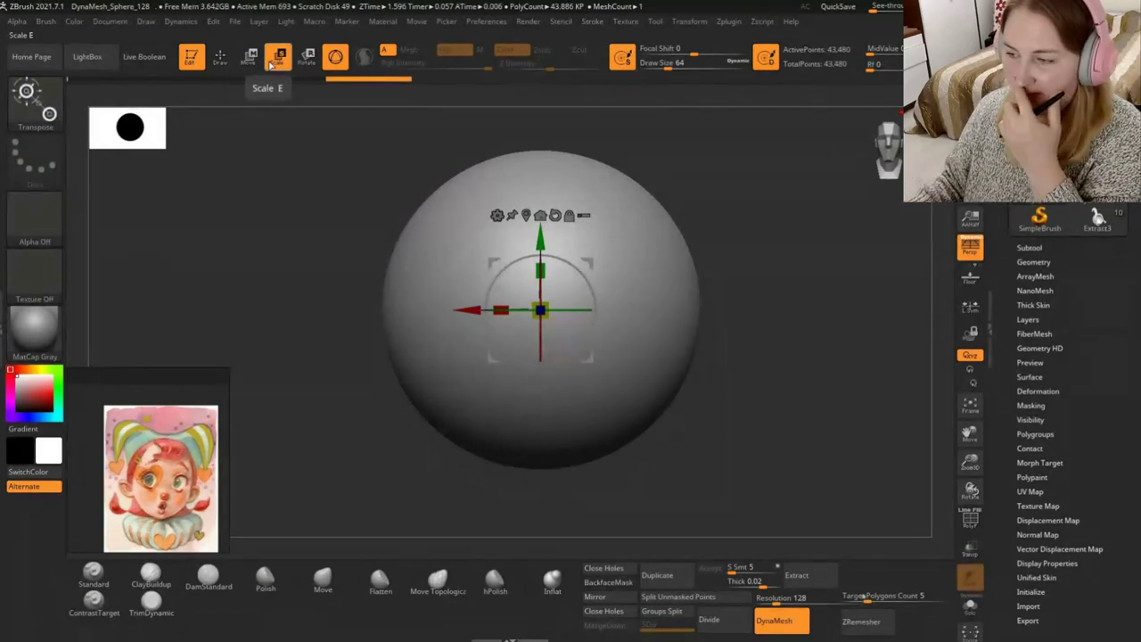
left_click(220, 56)
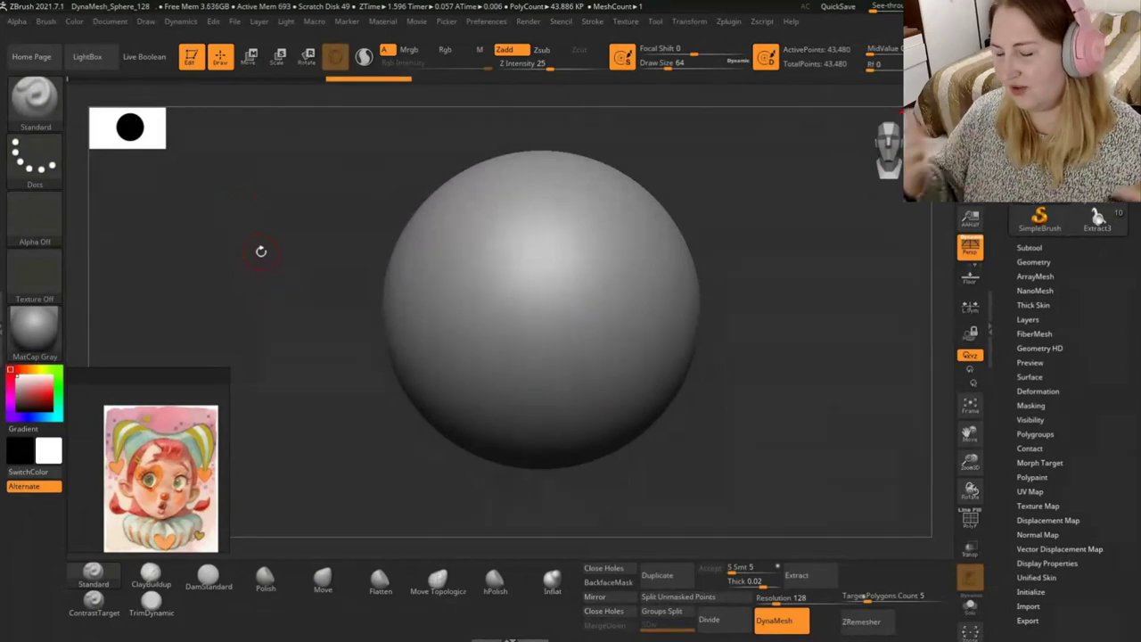
Toggle Enable Customize on and off under Preferences > Config.
left_click(34, 113)
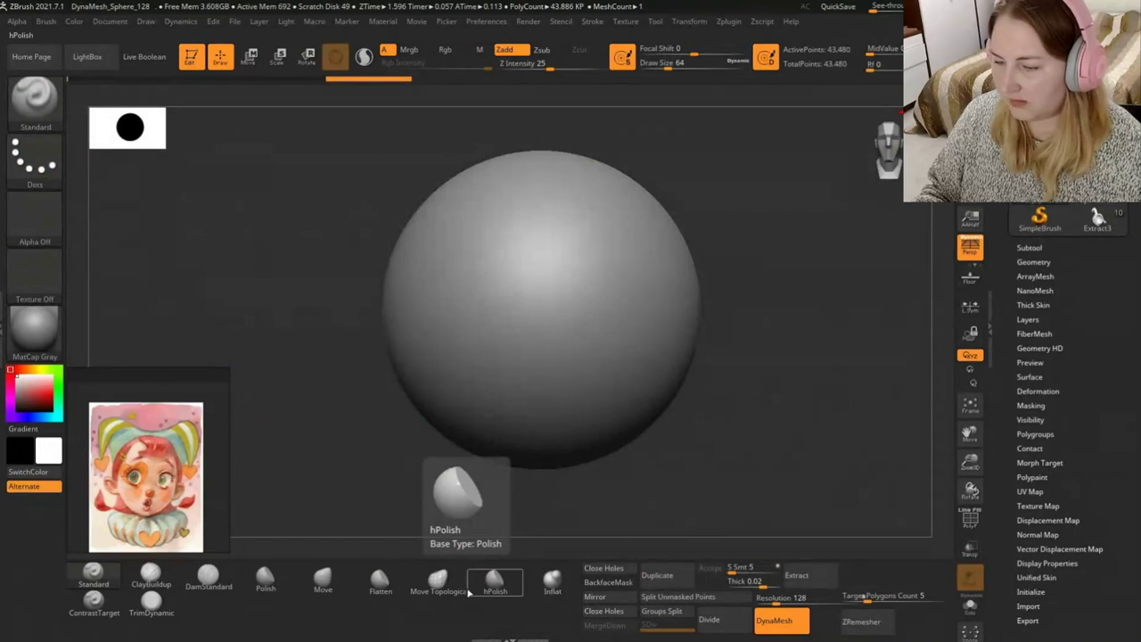
left_click(487, 20)
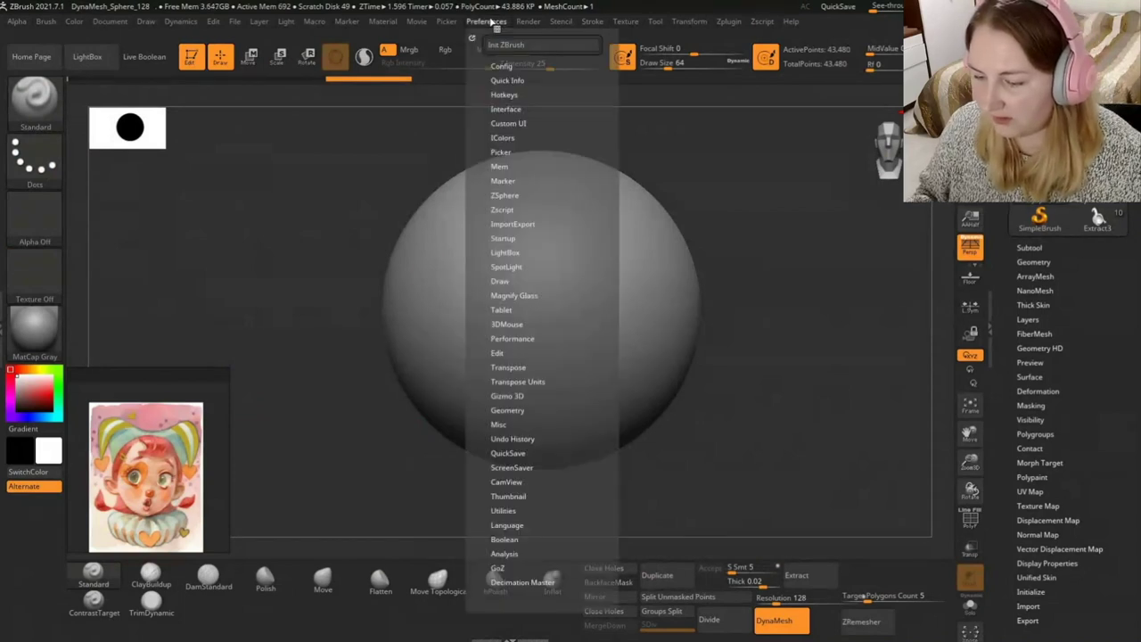
left_click(502, 66)
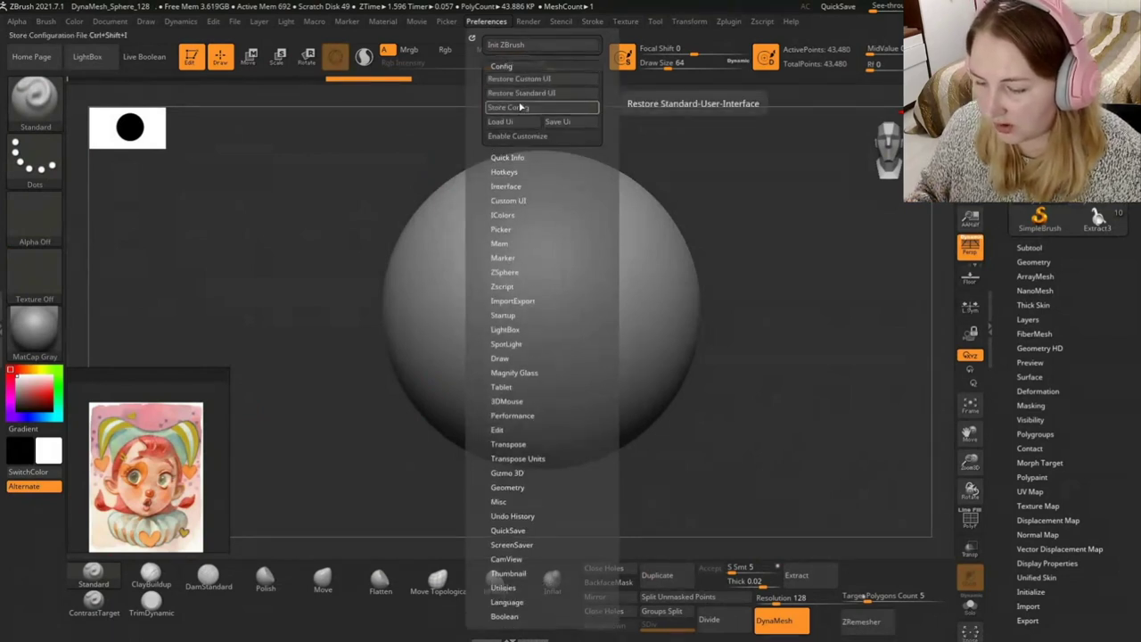
left_click(529, 136)
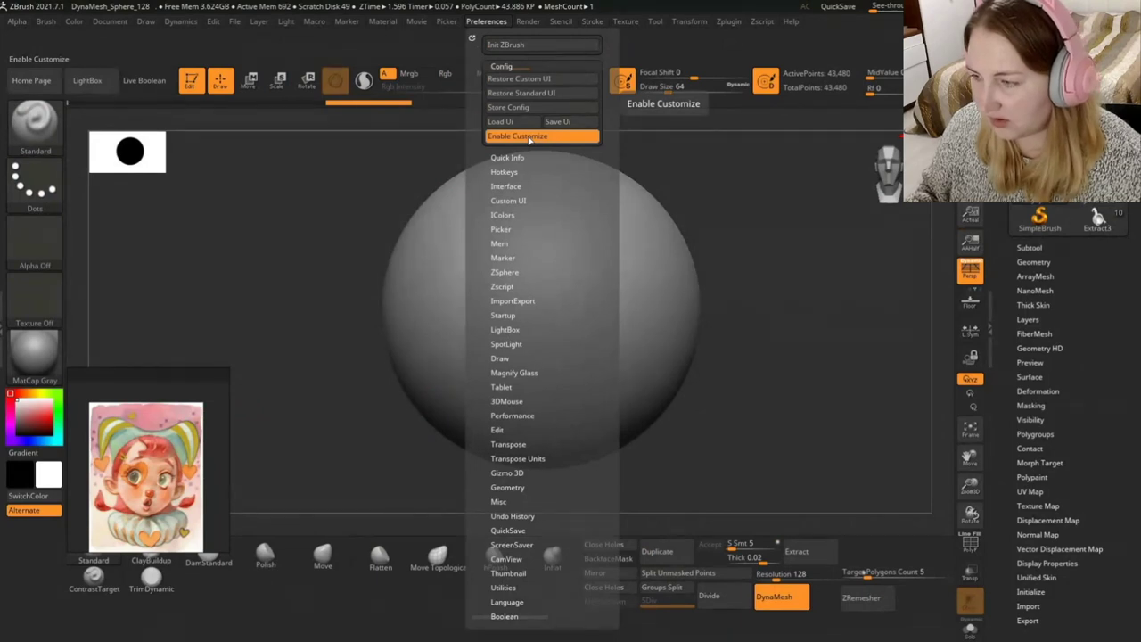
left_click(530, 138)
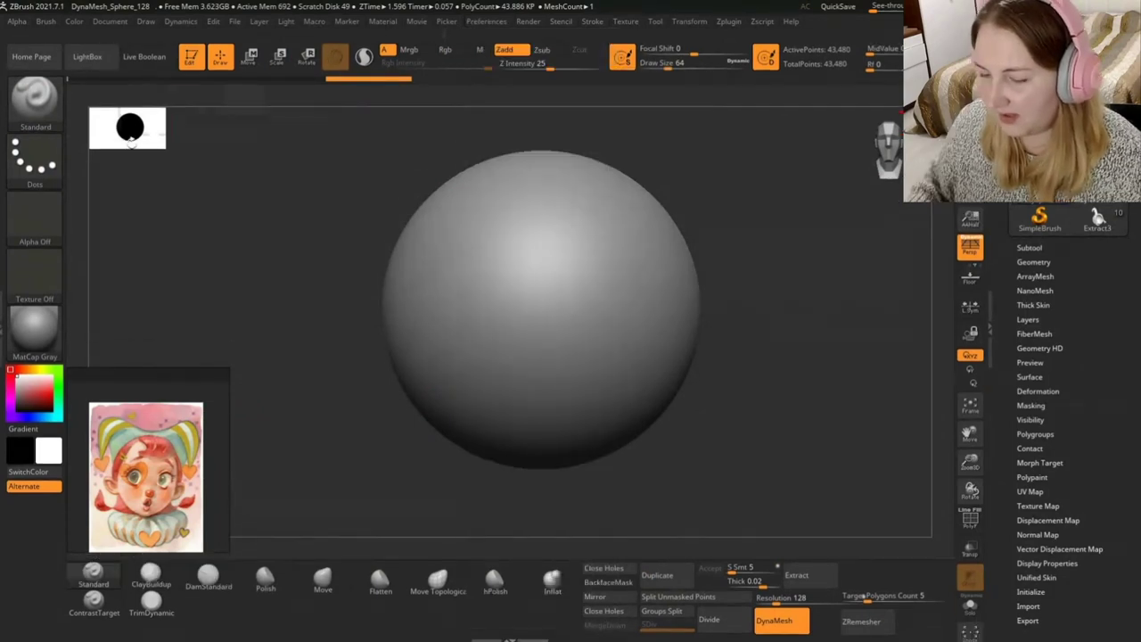
Keep the sphere in 3D Edit mode and activate X-axis symmetry.
left_click(191, 57)
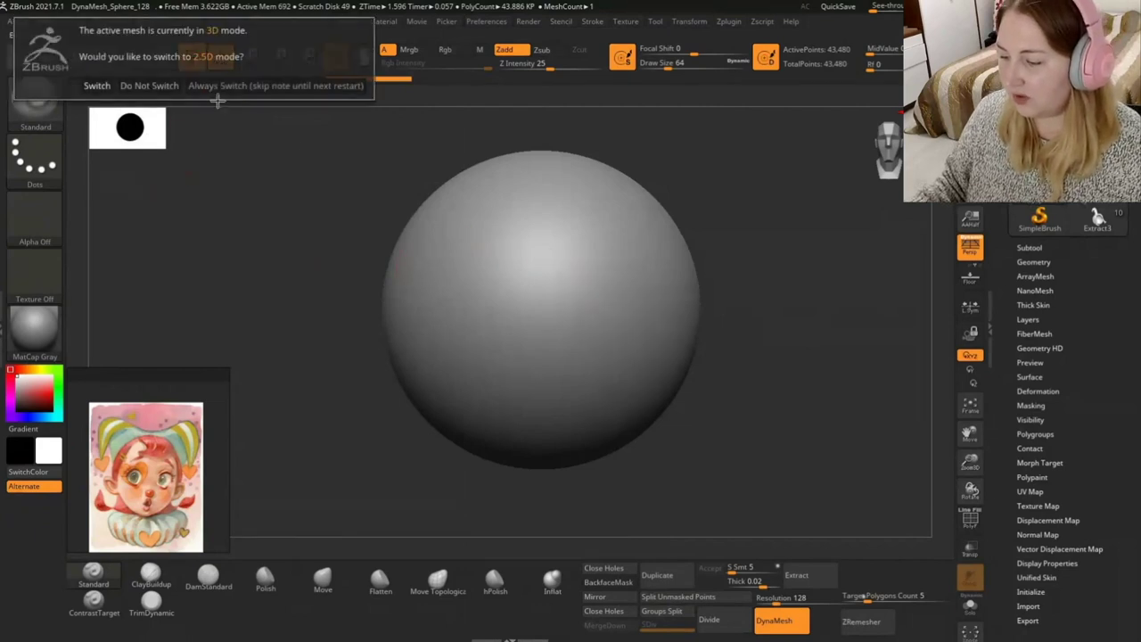
left_click(165, 86)
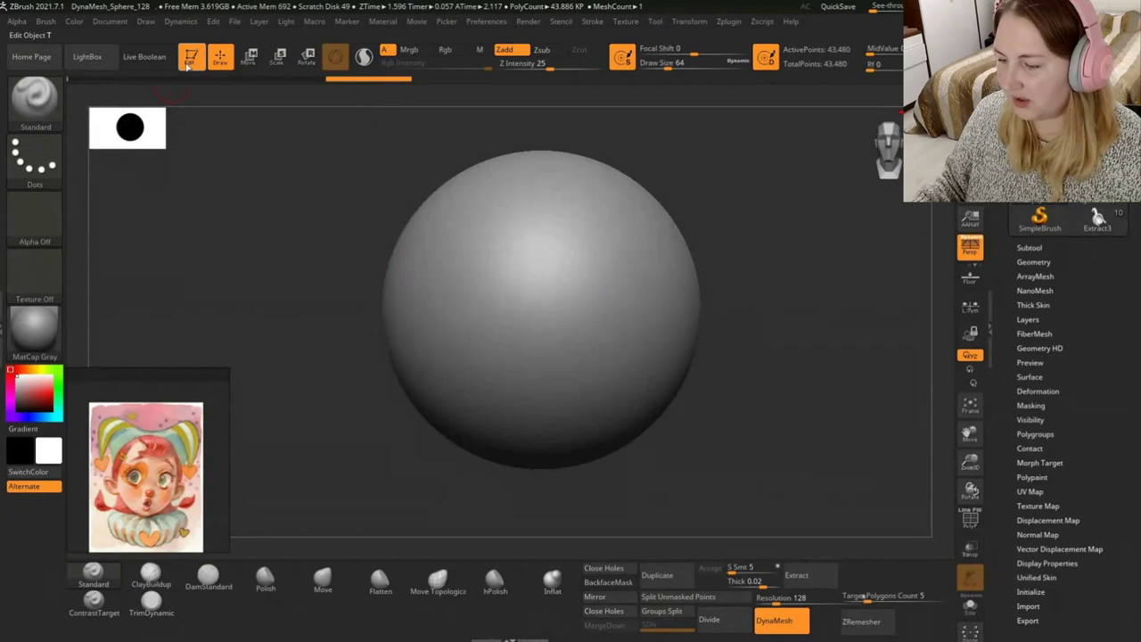
left_click(191, 63)
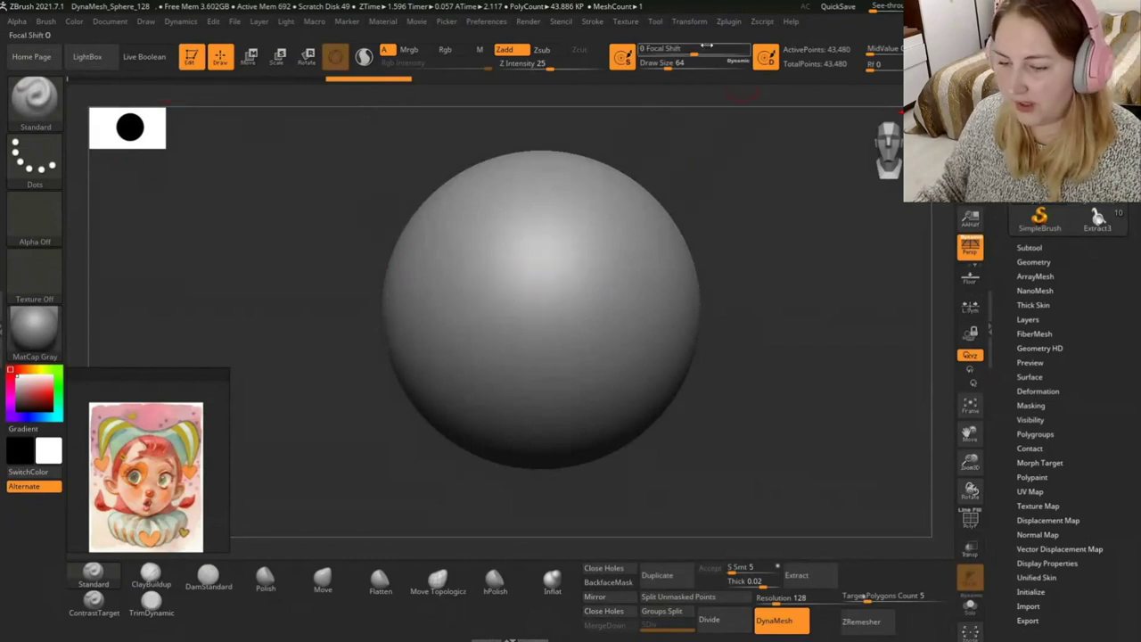
left_click(688, 22)
Zoom out and load the Move brush with Draw Size raised to about 371.7.
left_click(752, 363)
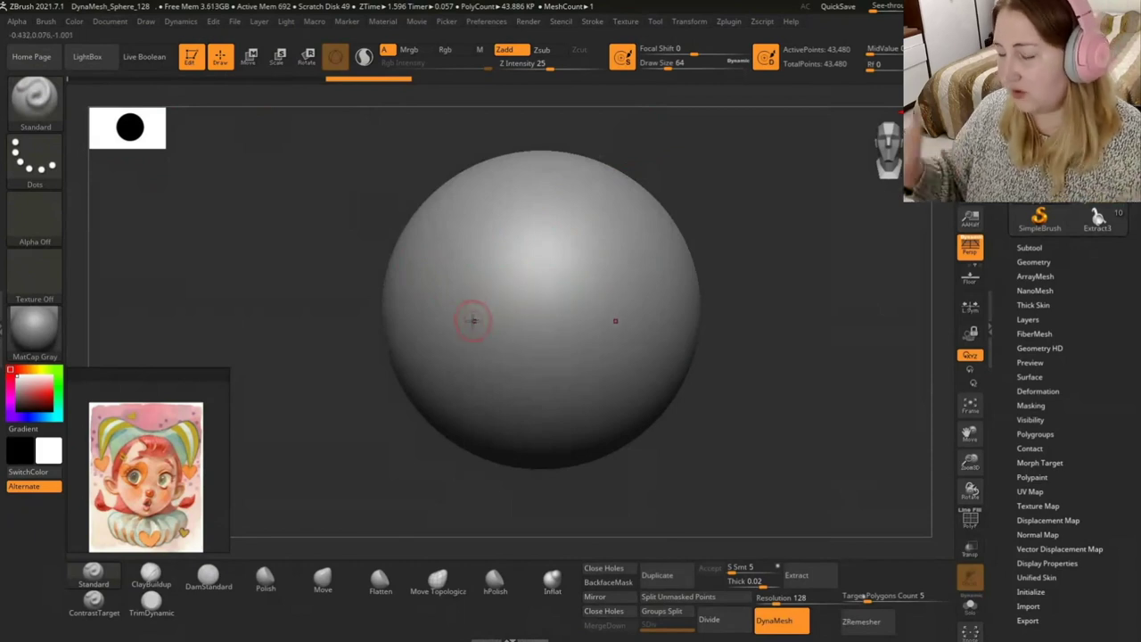
scroll(473, 321, "down", 3)
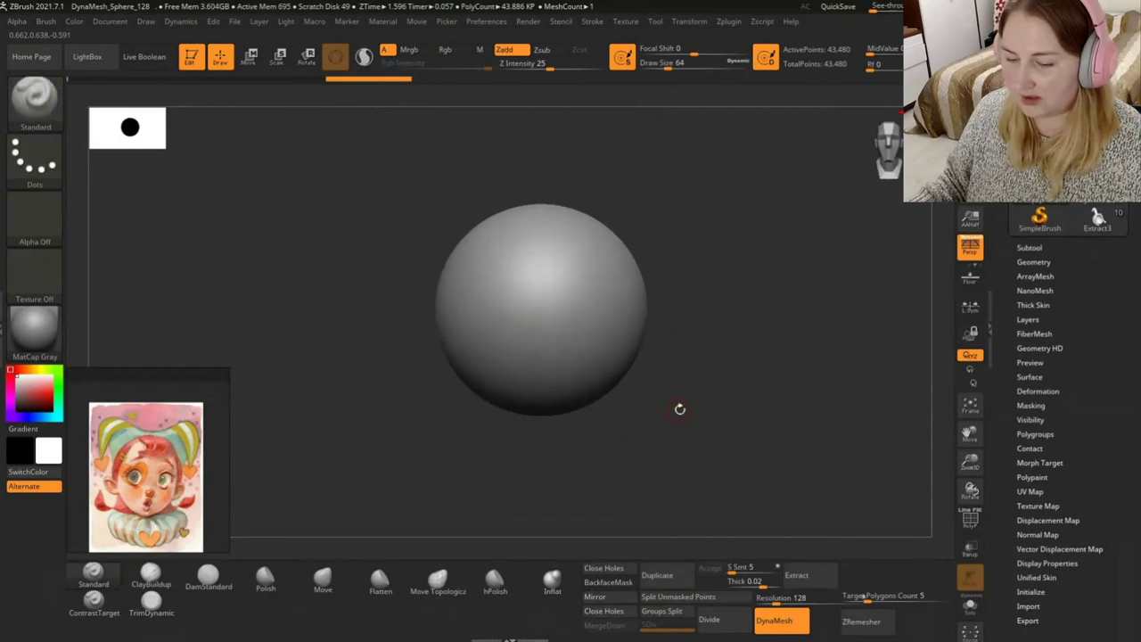
left_click_drag(678, 408, 684, 376, "alt")
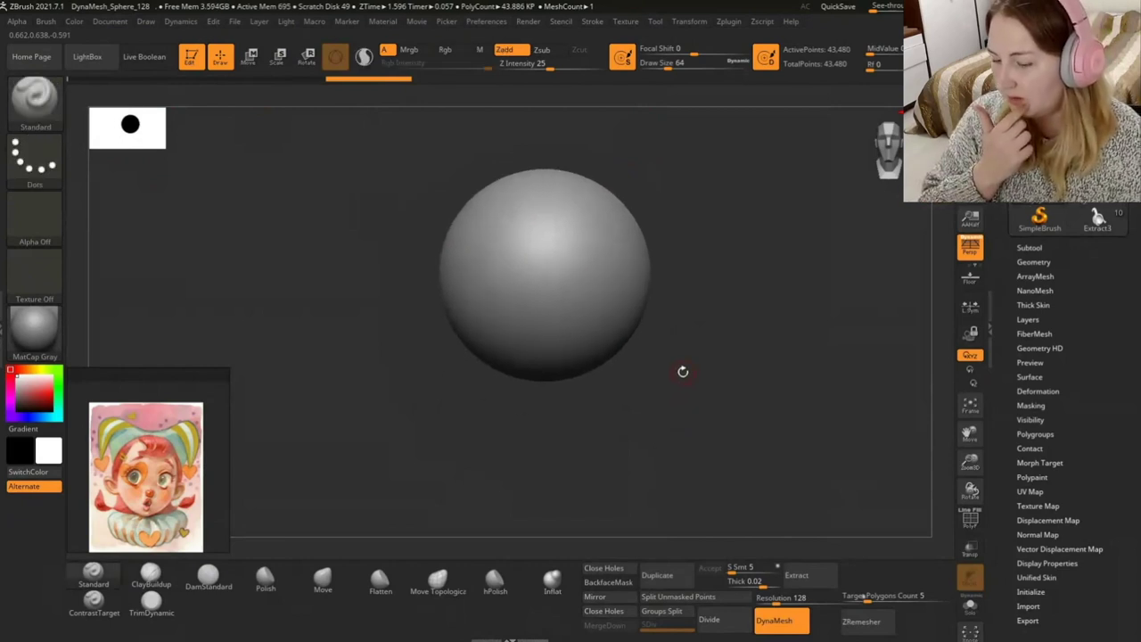
left_click(342, 586)
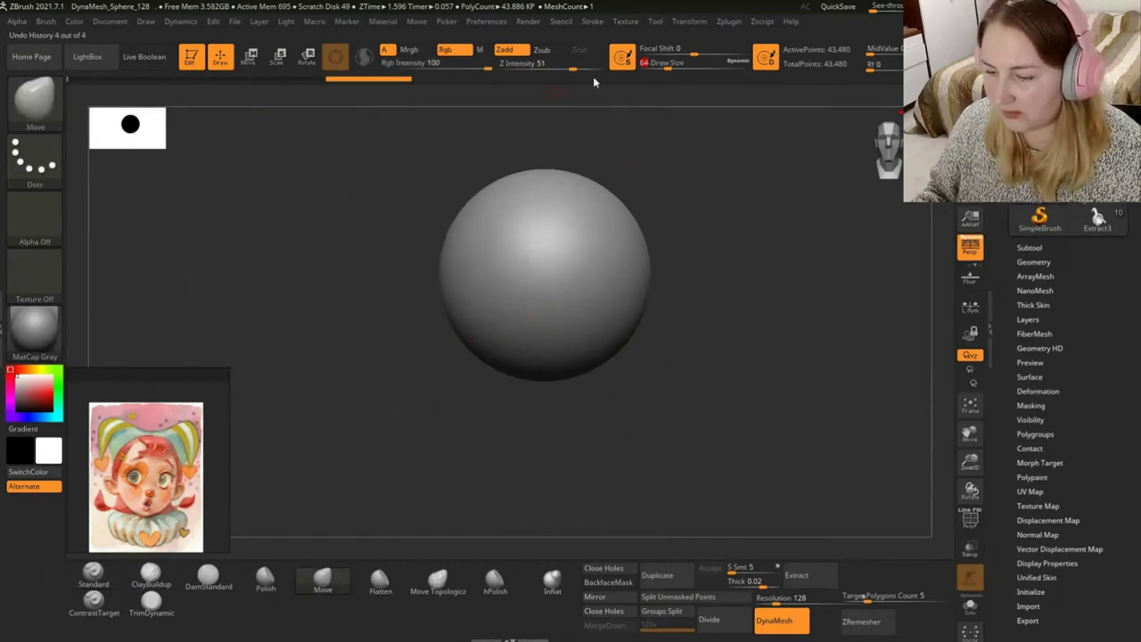
left_click_drag(664, 64, 708, 58)
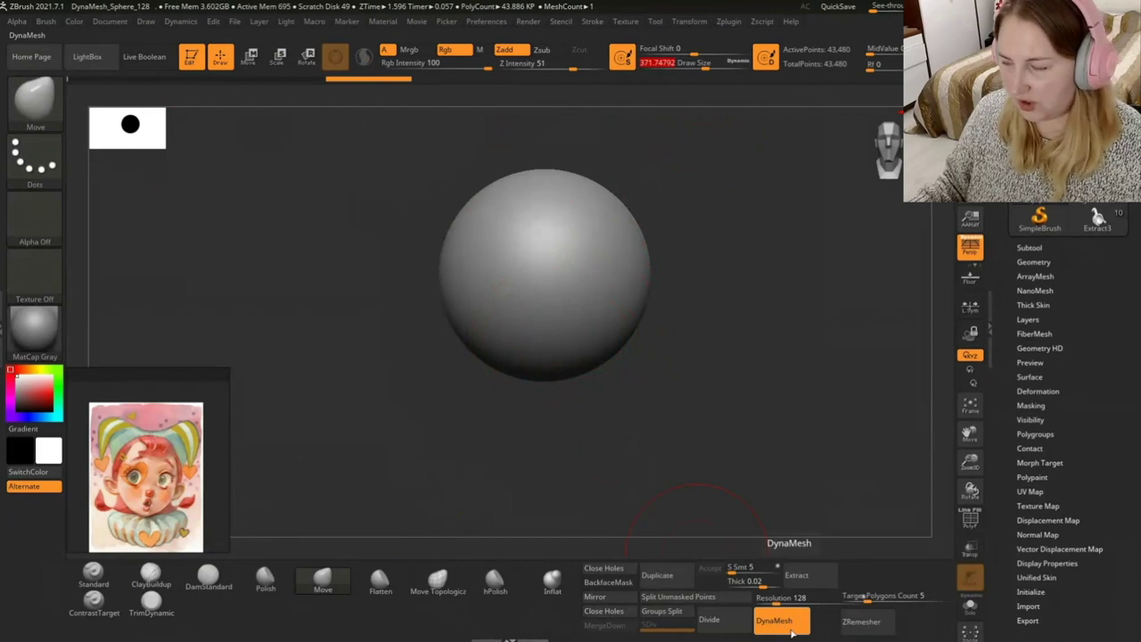
DynaMesh the sphere, raising active points from 43,480 to 51,700, and review the DynaMesh settings.
left_click(789, 624)
left_click(789, 624)
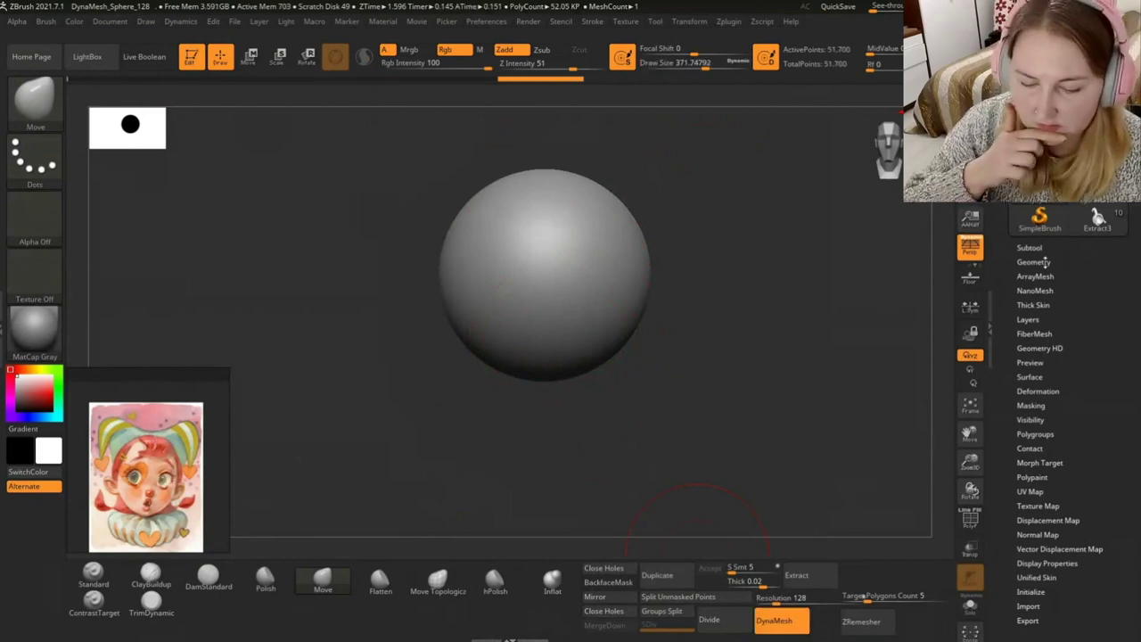
left_click(1034, 262)
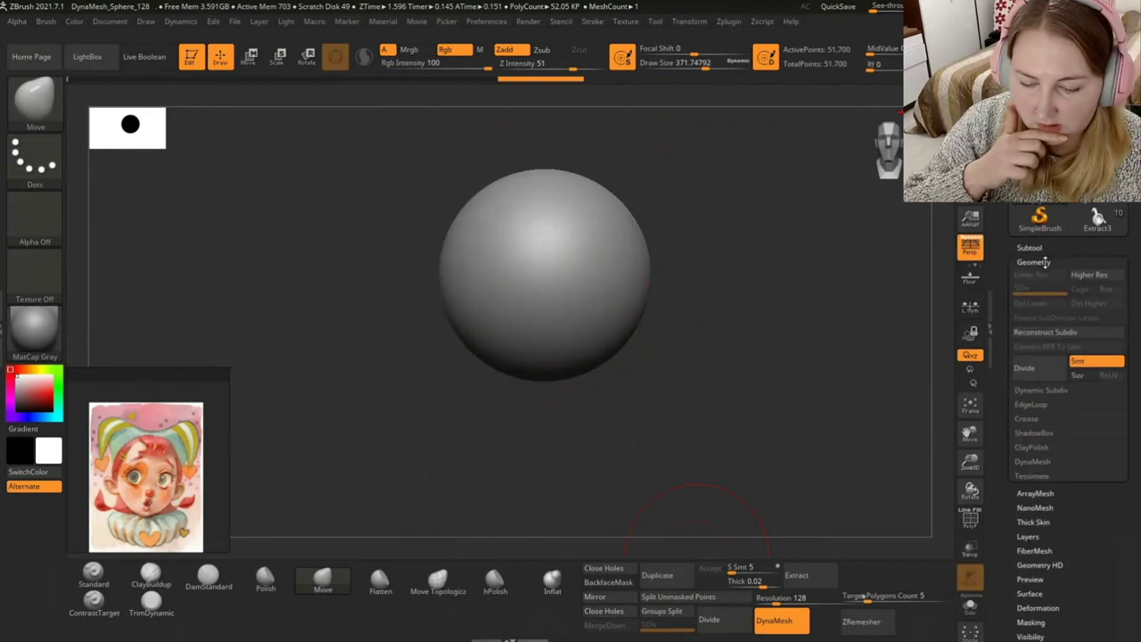
left_click(1034, 462)
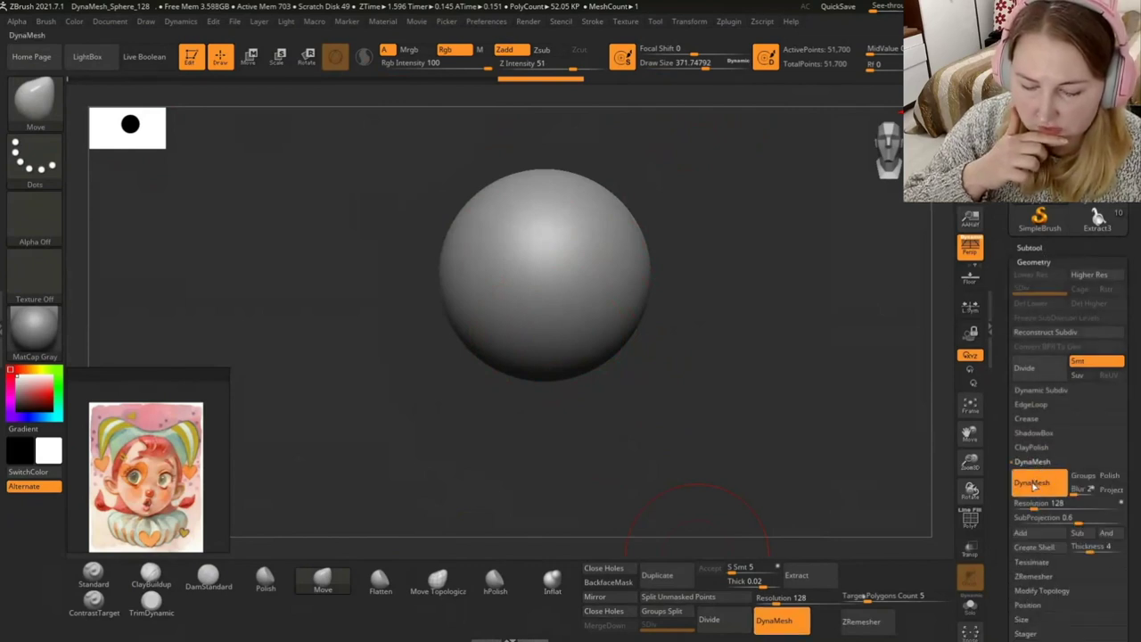
left_click(1036, 262)
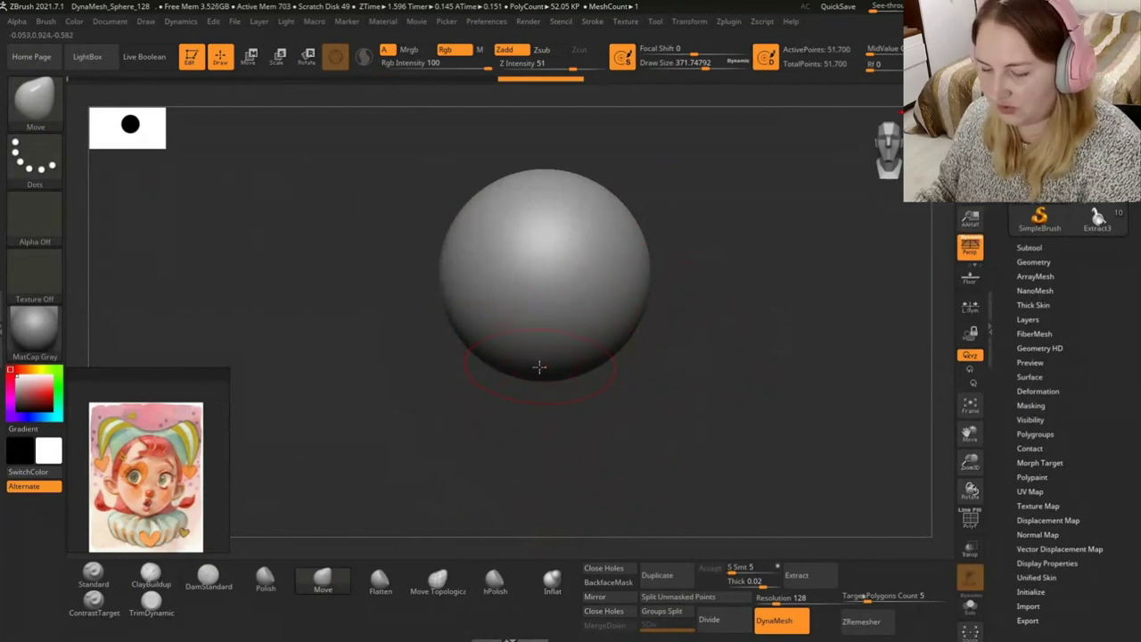
Pull the sphere with the Move brush into an egg shape tapering to a chin.
left_click_drag(533, 373, 545, 402)
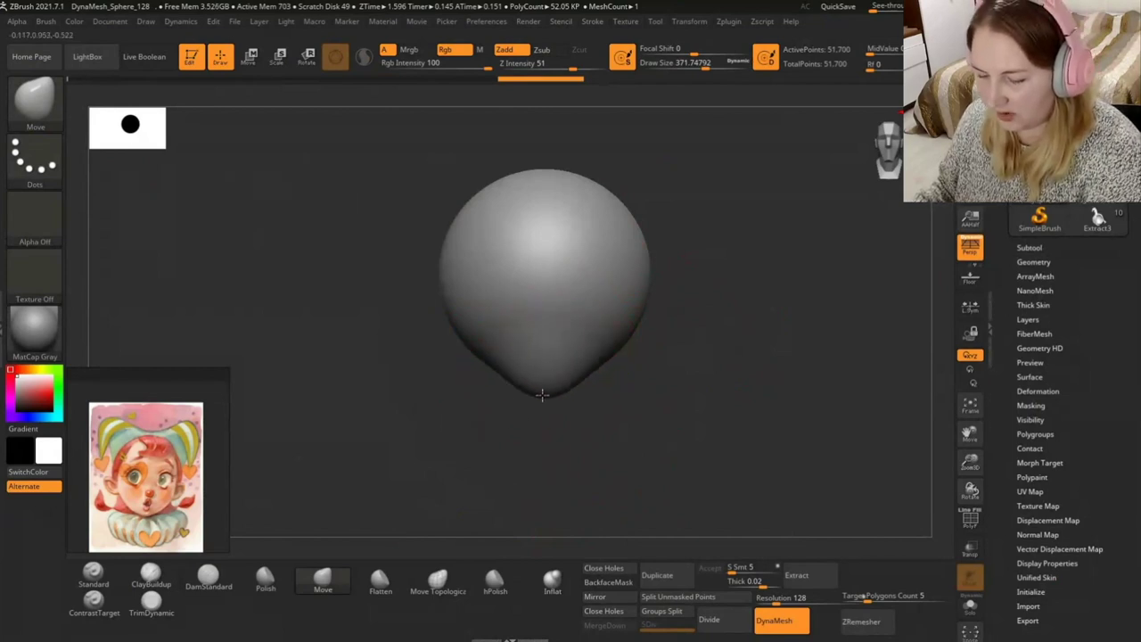
mouse_move(493, 359)
left_mouse_down("shift")
mouse_move(548, 375)
mouse_move(589, 357)
left_mouse_up("shift")
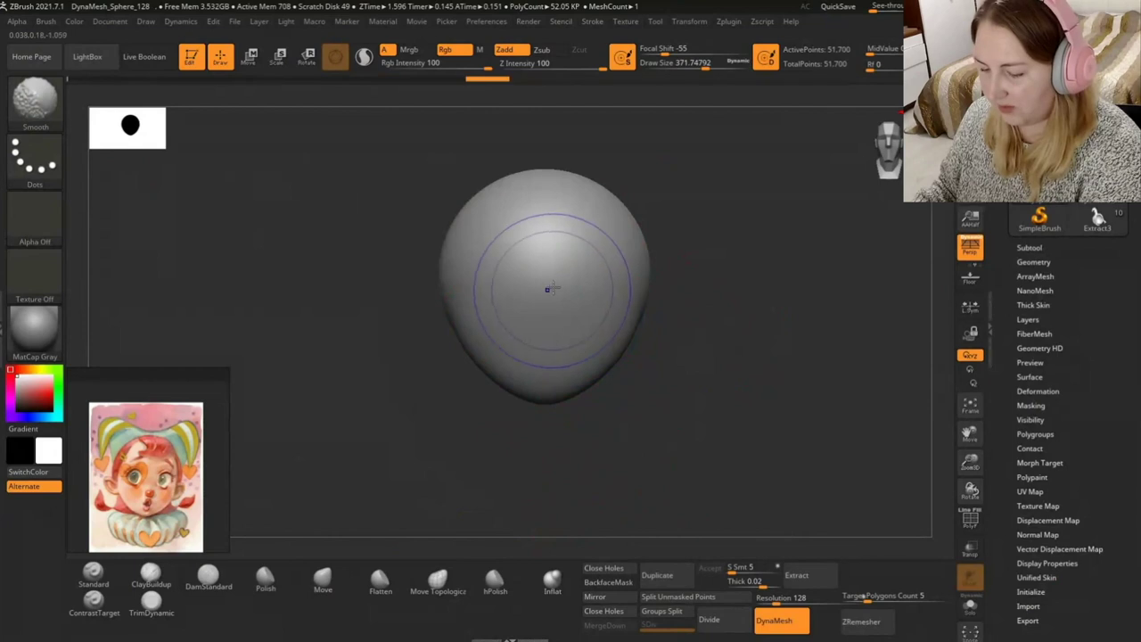
left_click_drag(548, 345, 762, 346)
left_click_drag(752, 341, 643, 345)
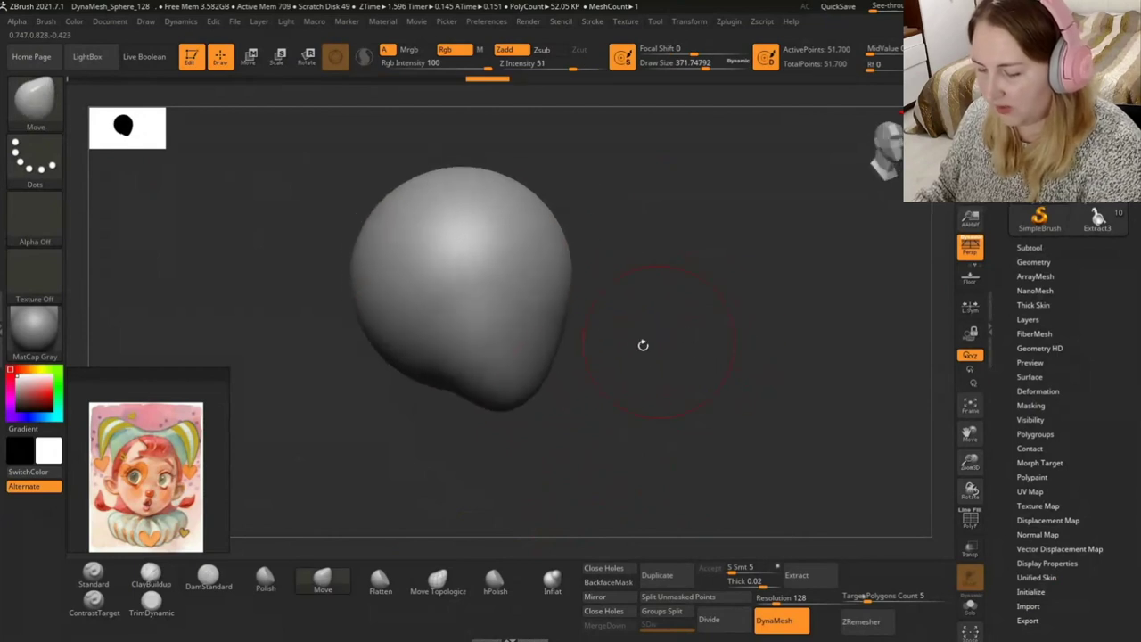
left_click_drag(678, 256, 614, 269)
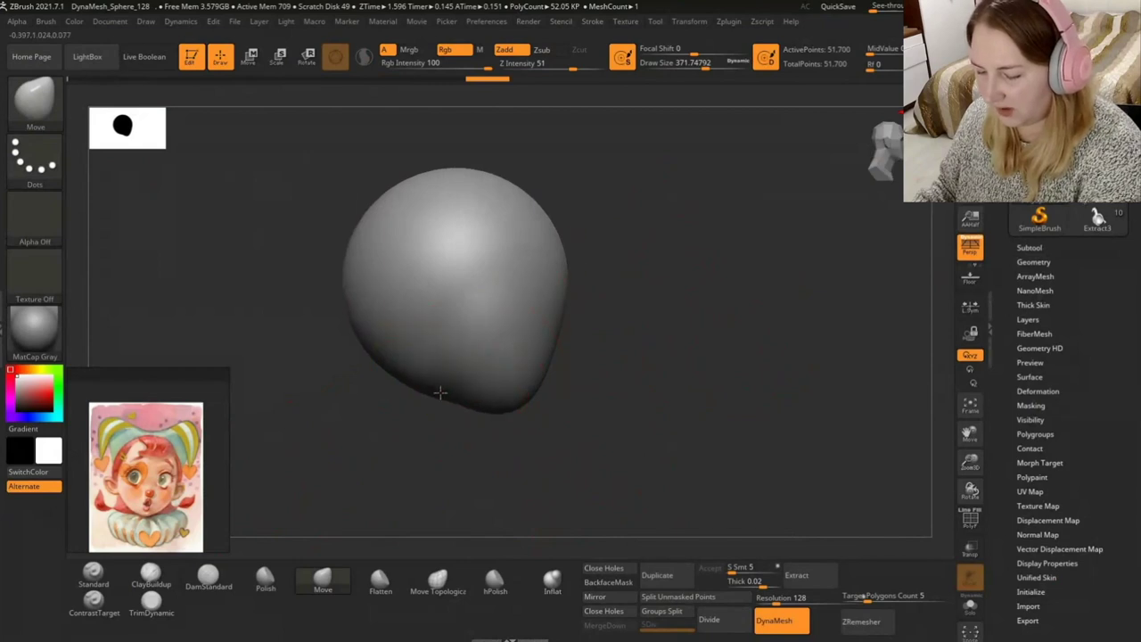
Smooth the head, snap it to front view, and reframe it smaller in the canvas.
key("shift")
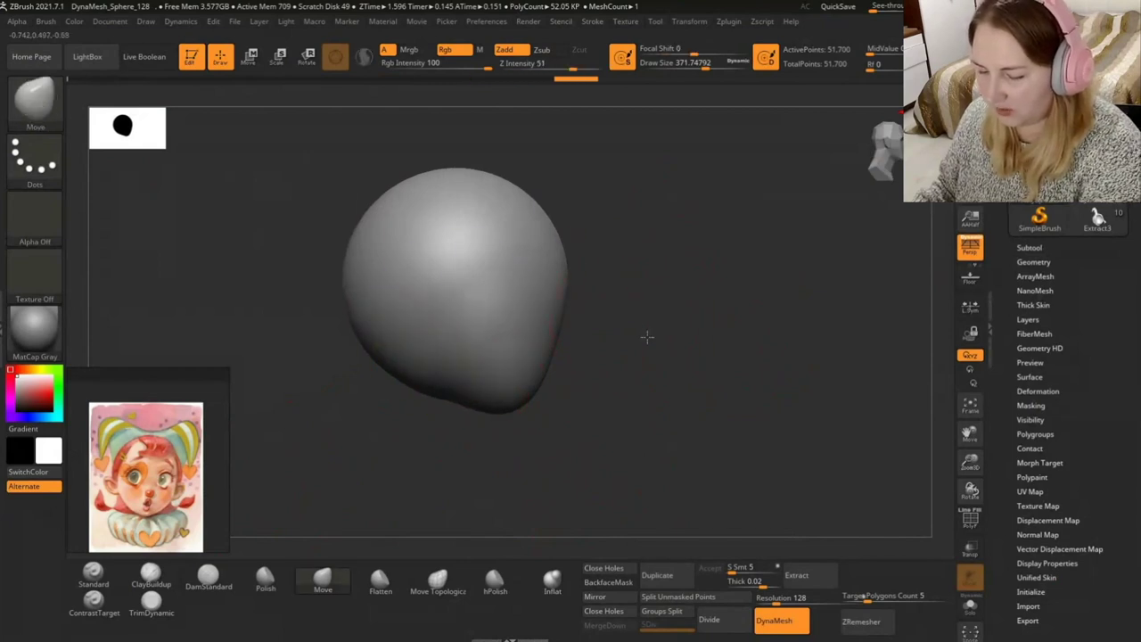
left_click_drag(650, 336, 645, 333, "shift")
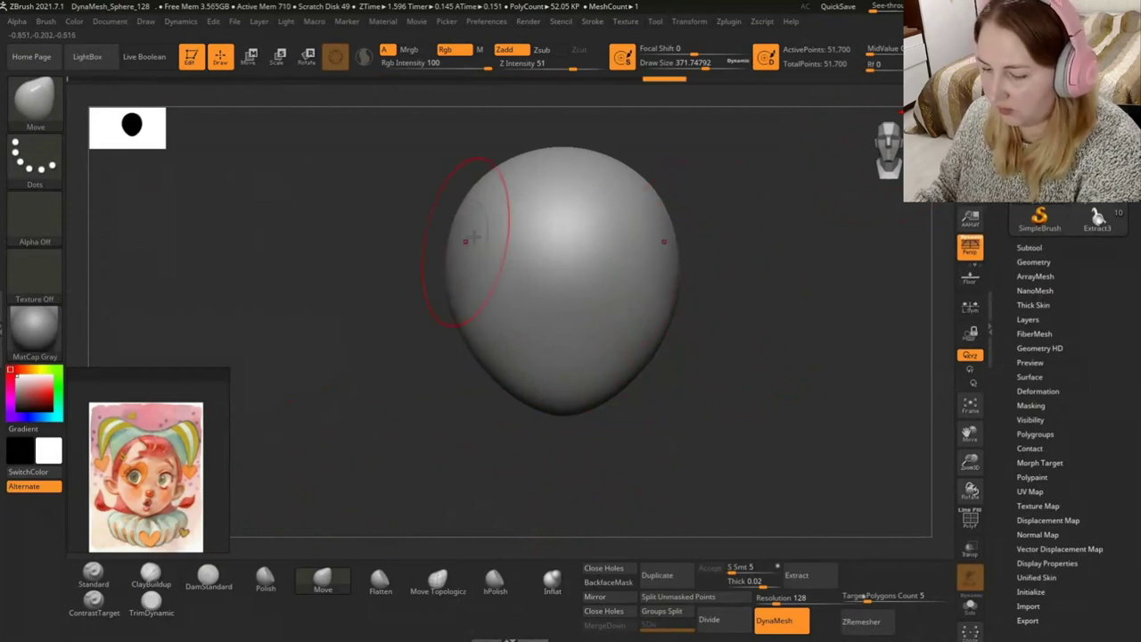
left_click_drag(436, 271, 776, 179)
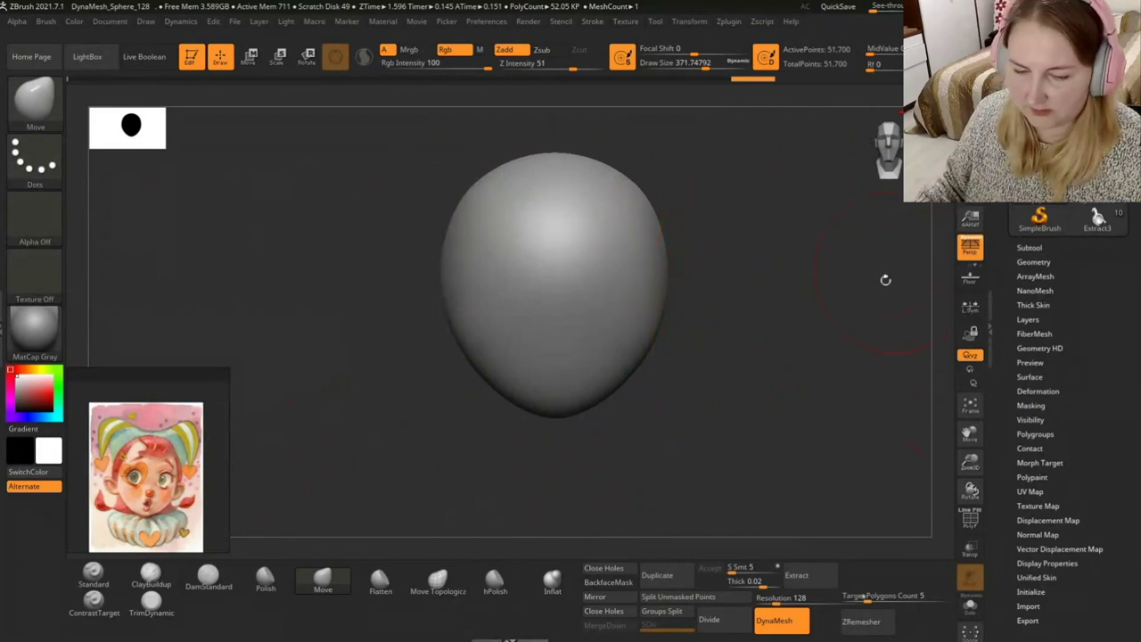
left_click_drag(635, 273, 749, 328, "alt")
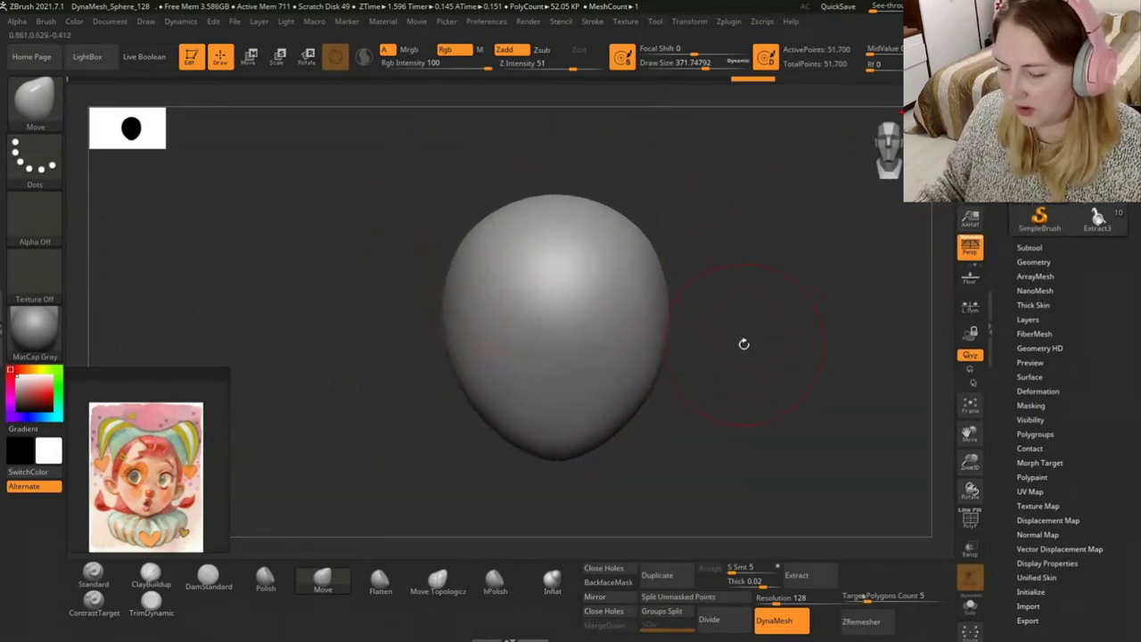
right_click_drag(741, 349, 717, 336, "ctrl")
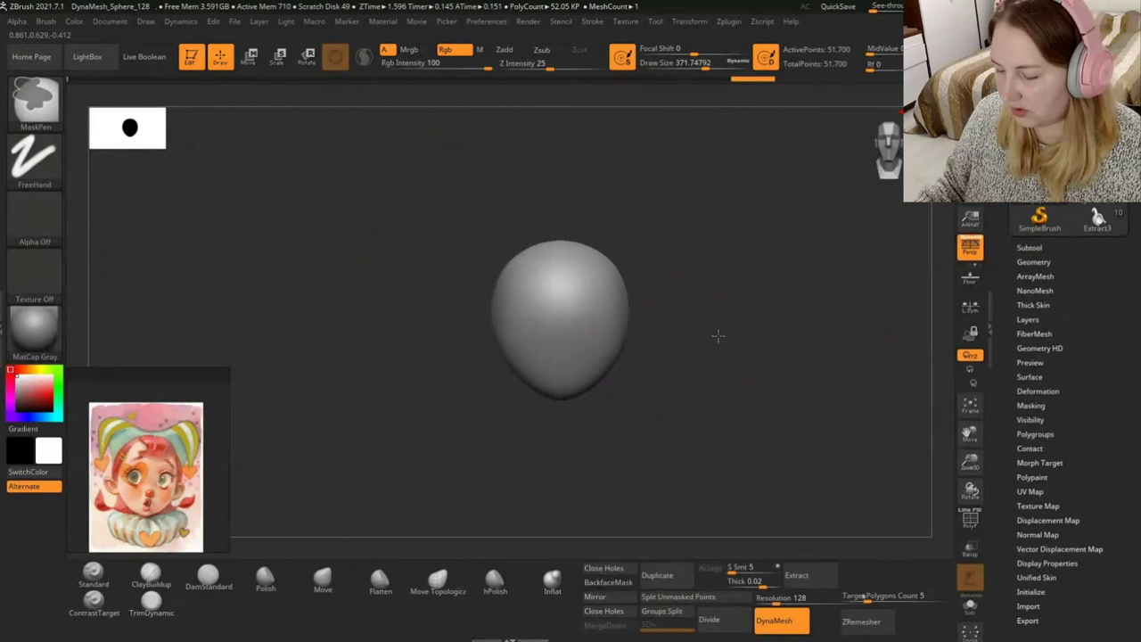
left_click_drag(713, 348, 677, 326, "alt")
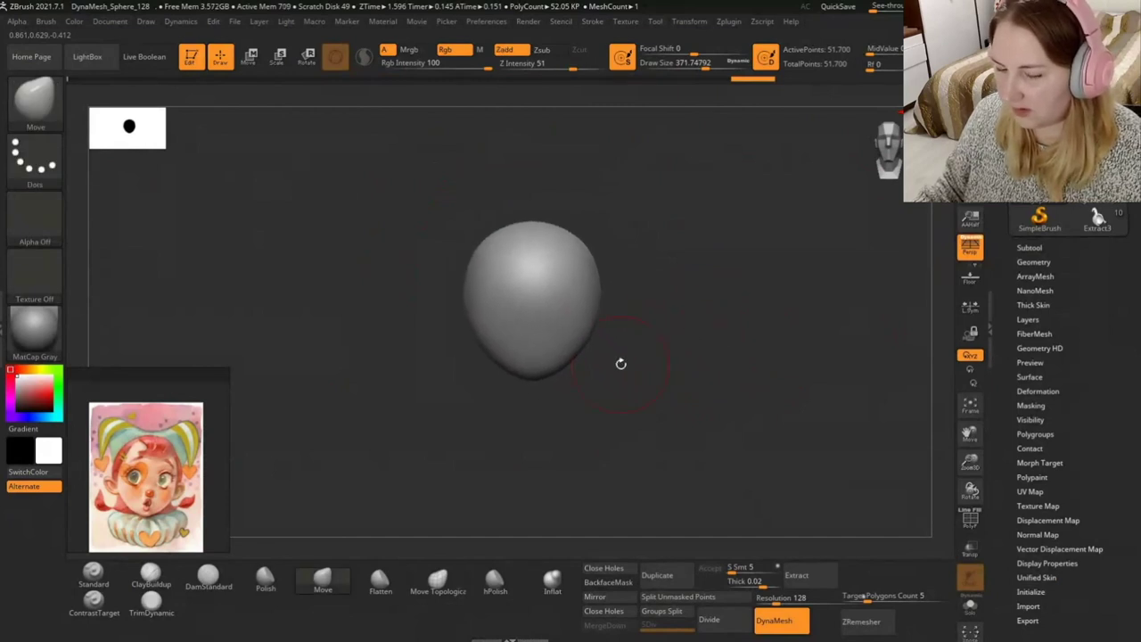
Append a Cylinder3D subtool and select it with the transform gizmo.
left_click(1029, 248)
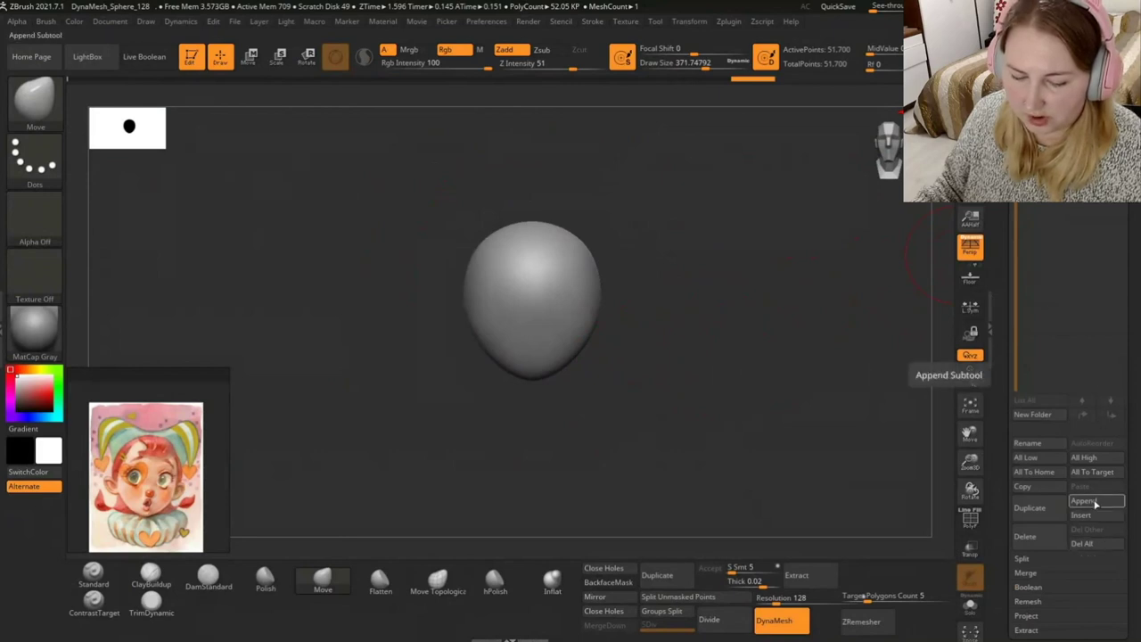
left_click(1095, 504)
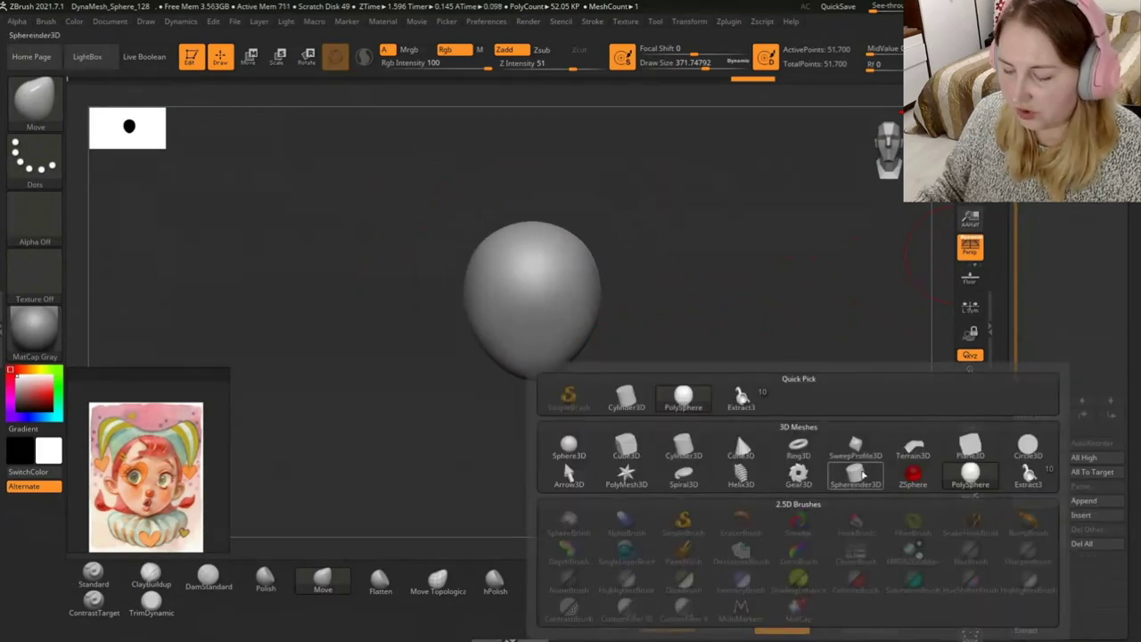
mouse_move(683, 448)
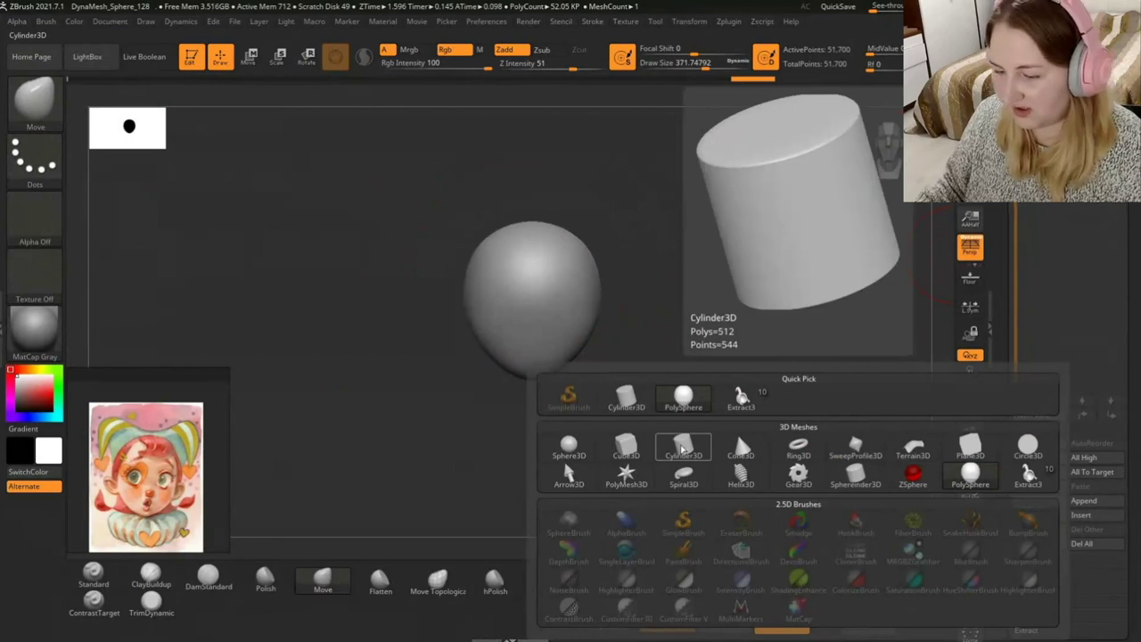
left_click(683, 448)
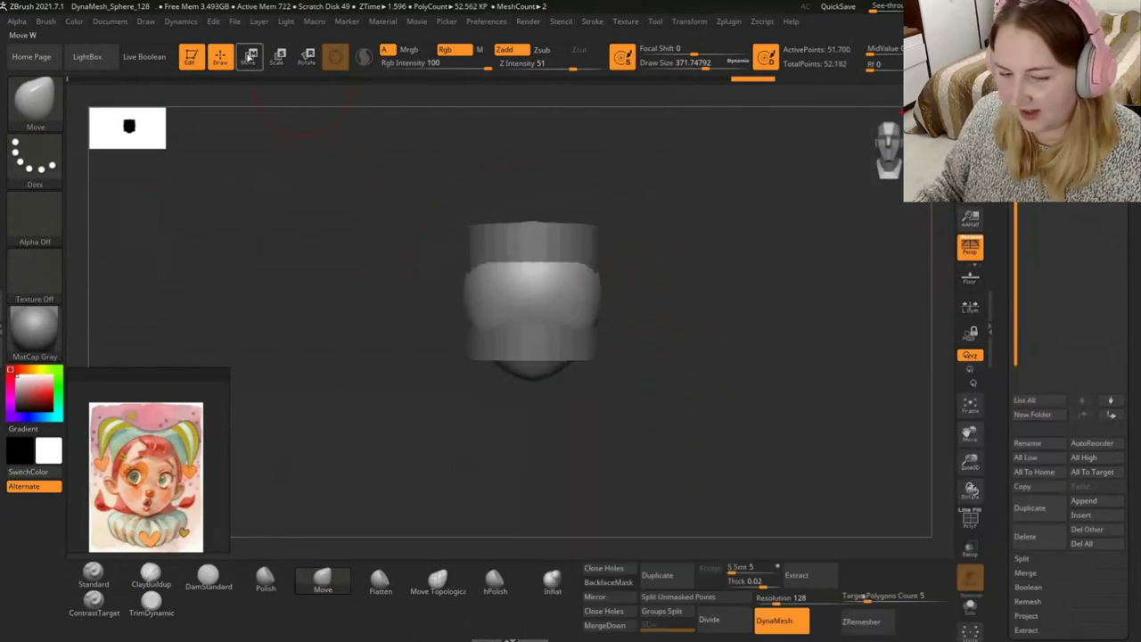
key("w")
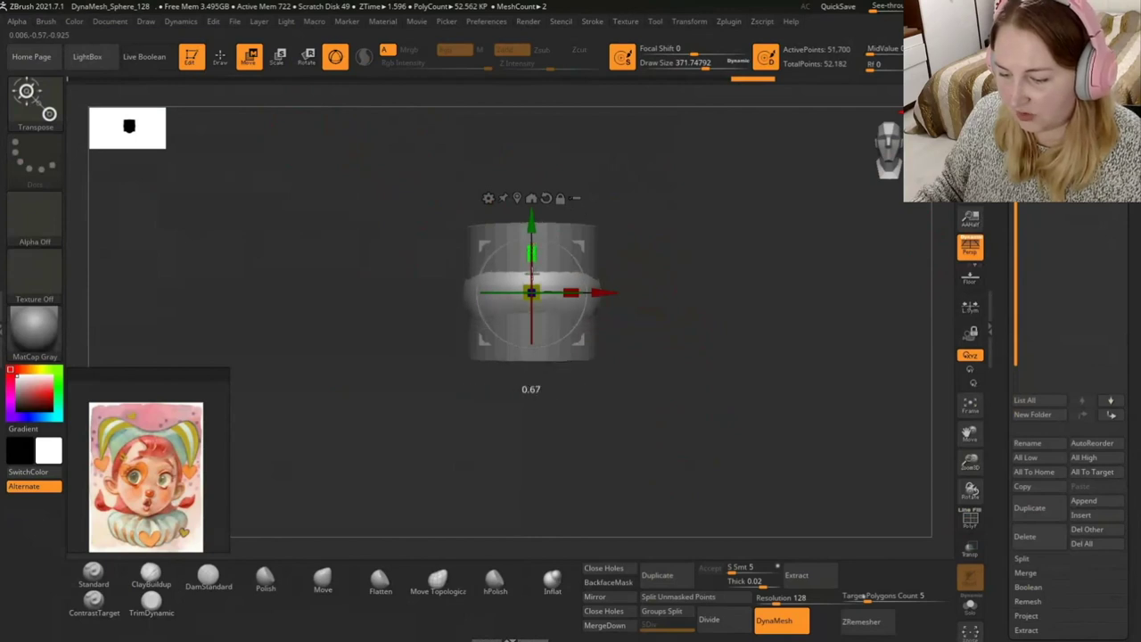
left_click(571, 262, "alt")
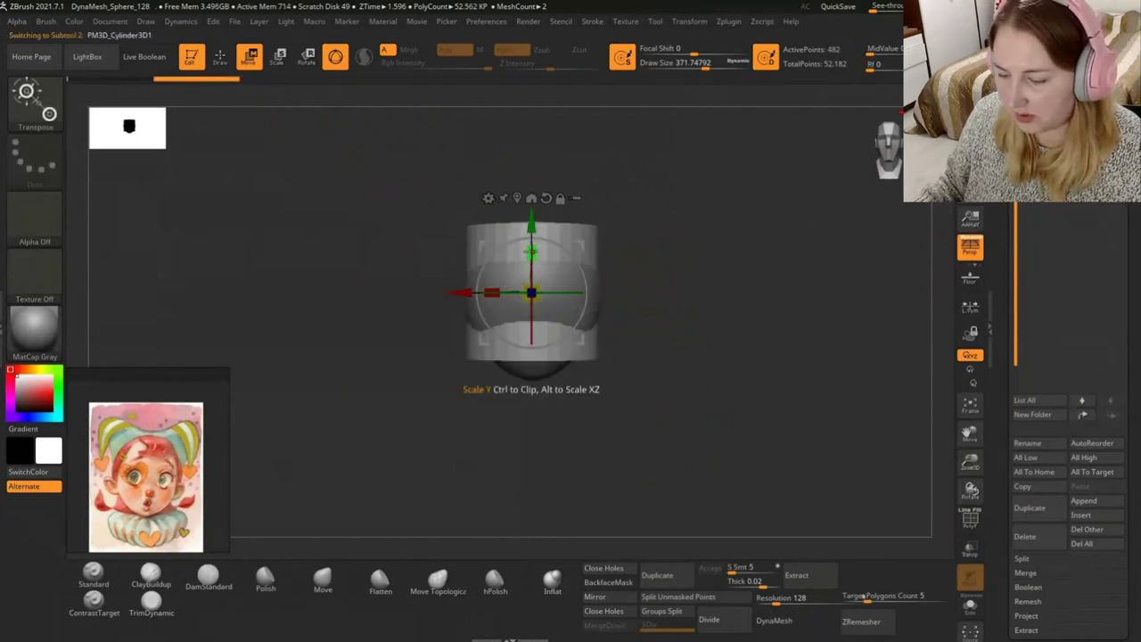
Squash the cylinder flat, move it below the head, and widen it into a base.
left_click_drag(531, 253, 531, 289)
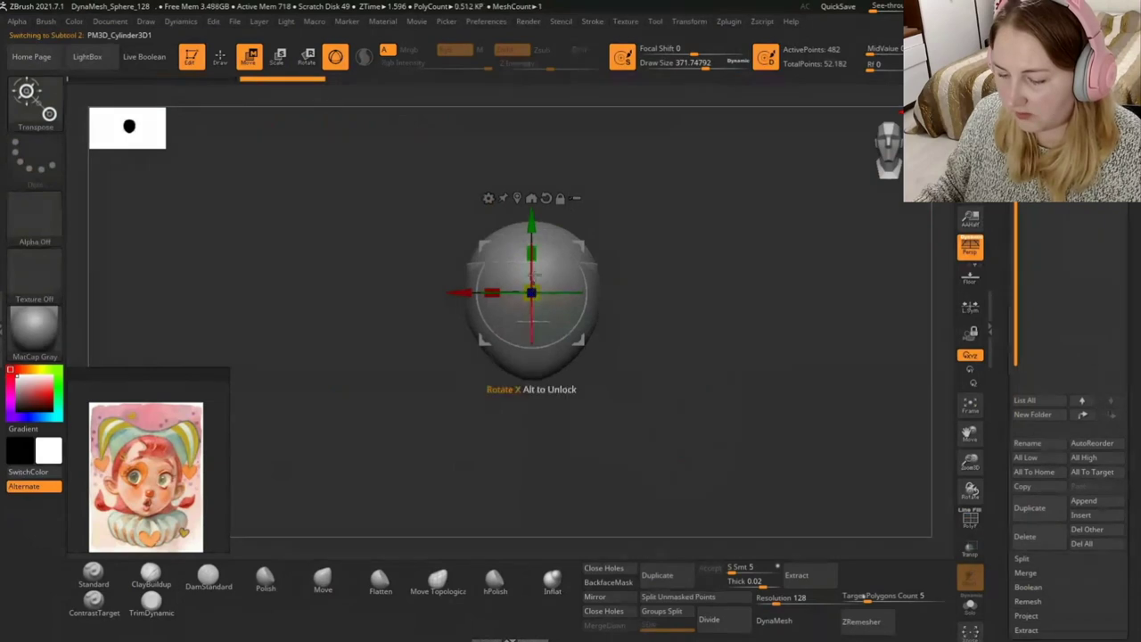
left_click_drag(531, 214, 531, 304)
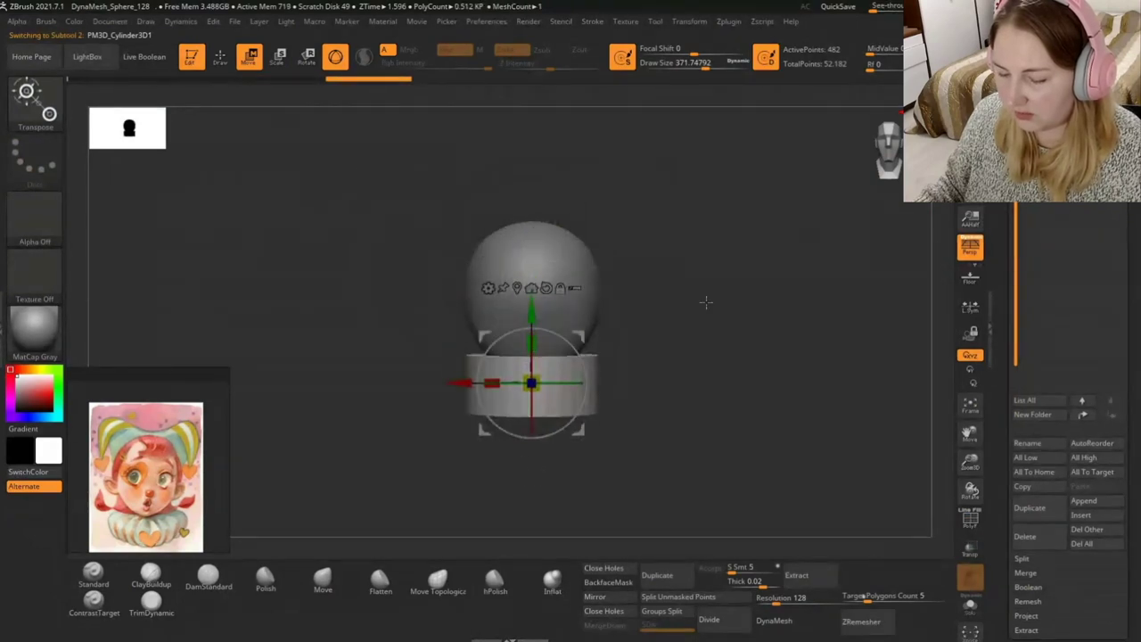
left_click_drag(705, 302, 678, 339)
mouse_move(544, 382)
left_mouse_down()
mouse_move(575, 355)
mouse_move(532, 397)
left_mouse_up()
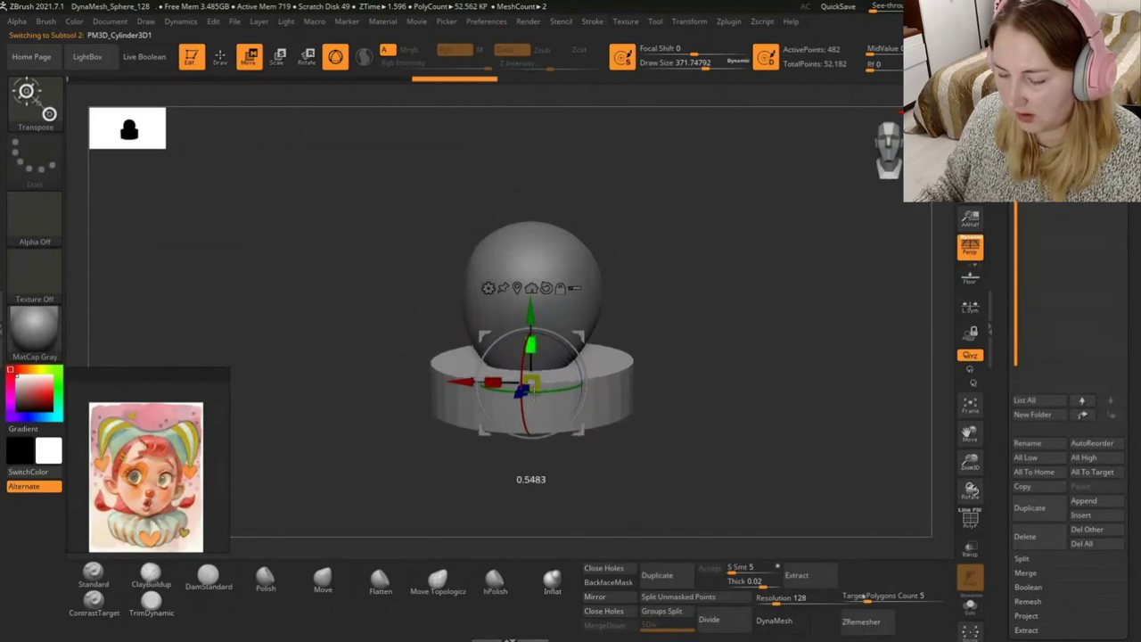
left_click_drag(754, 318, 746, 321)
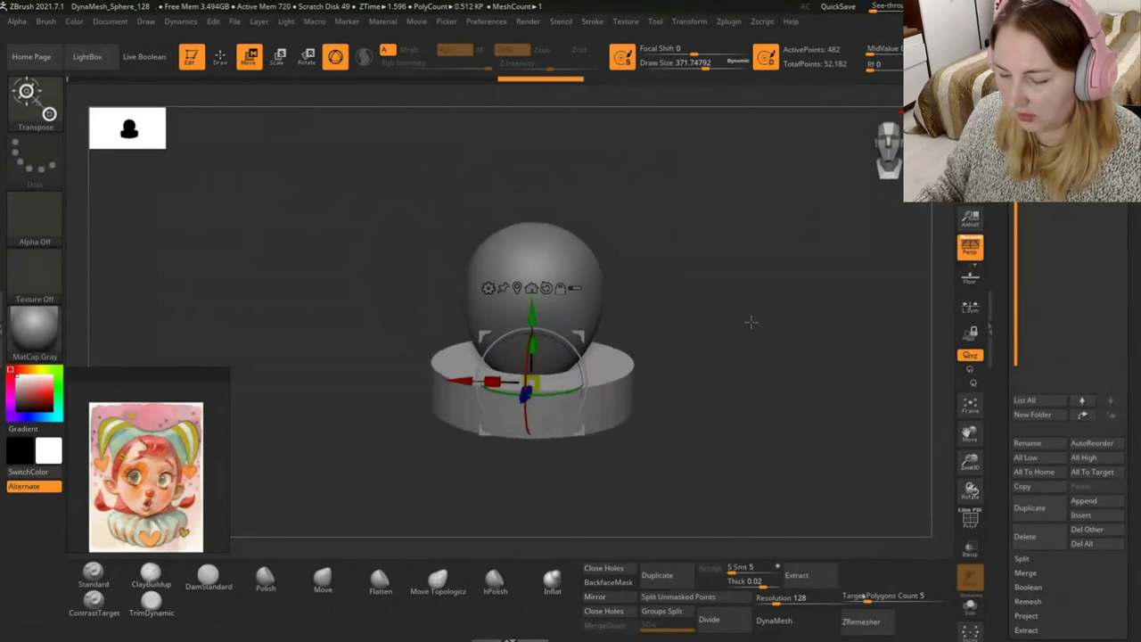
left_click_drag(531, 381, 517, 389)
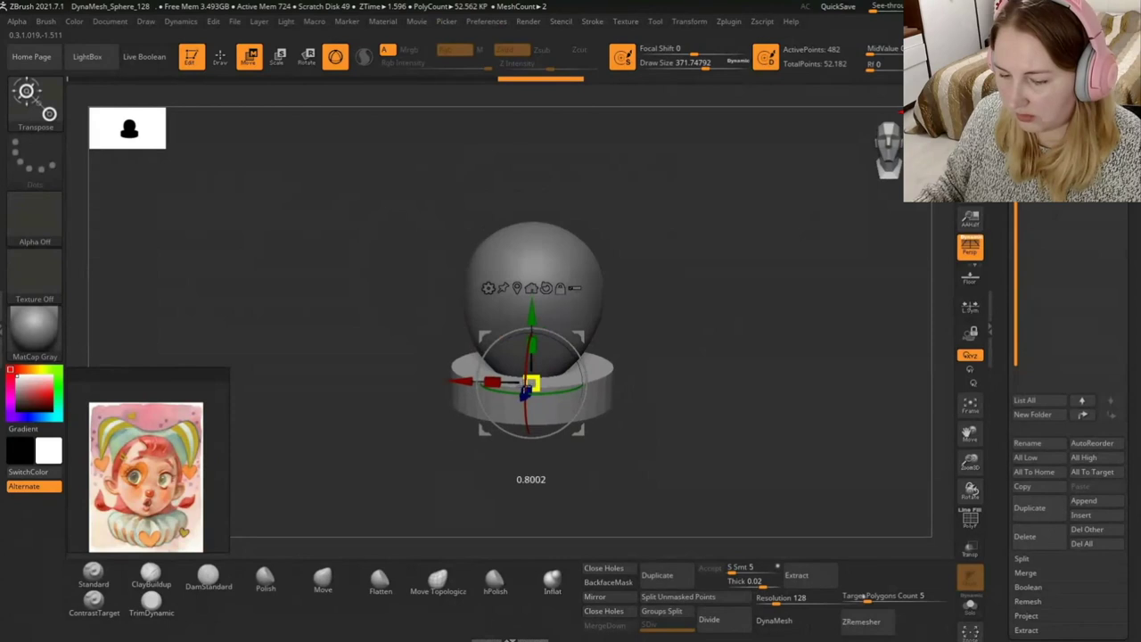
Flatten the cylinder base further and orbit to check it under the head.
right_click_drag(531, 382, 535, 356, "shift")
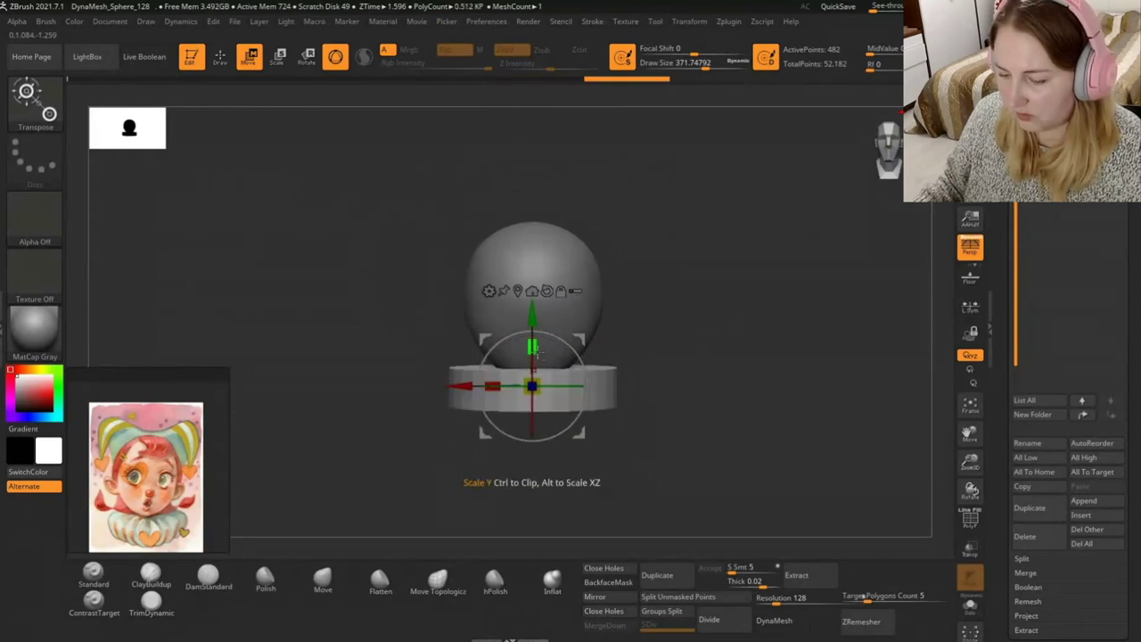
left_click_drag(533, 348, 532, 357)
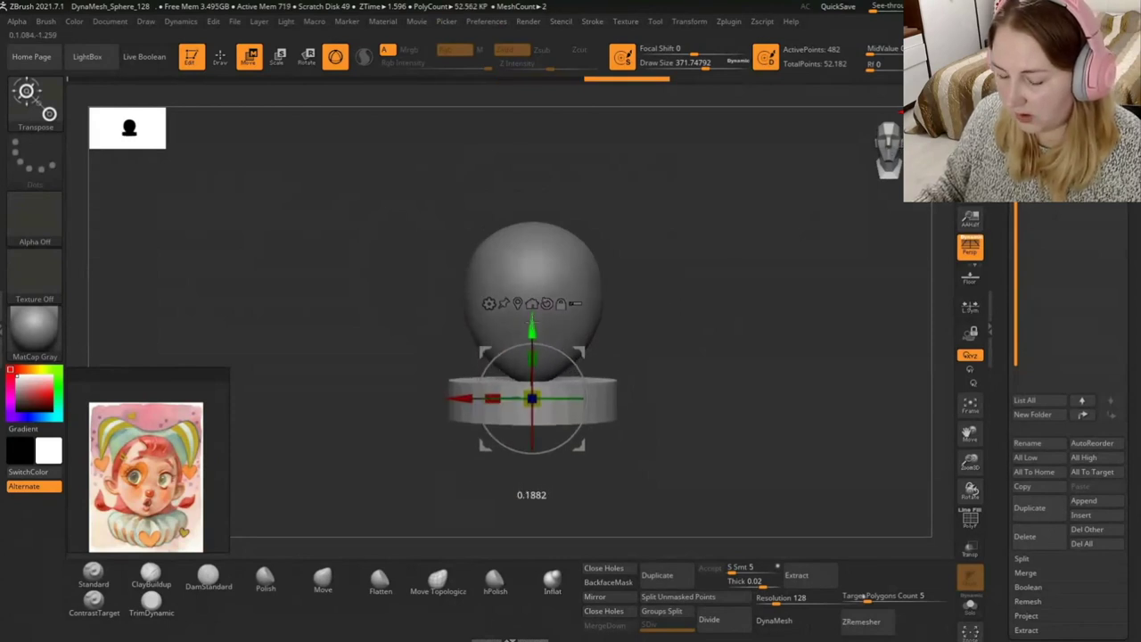
left_click_drag(533, 366, 532, 392)
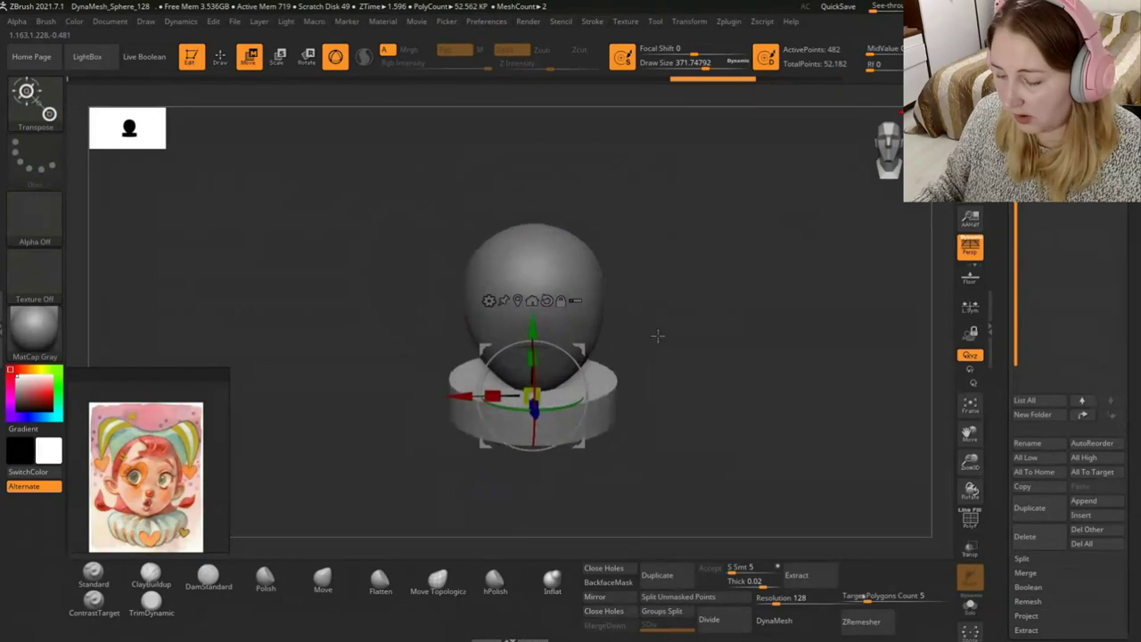
mouse_move(668, 330)
left_mouse_down()
mouse_move(738, 300)
mouse_move(589, 316)
mouse_move(657, 313)
left_mouse_up()
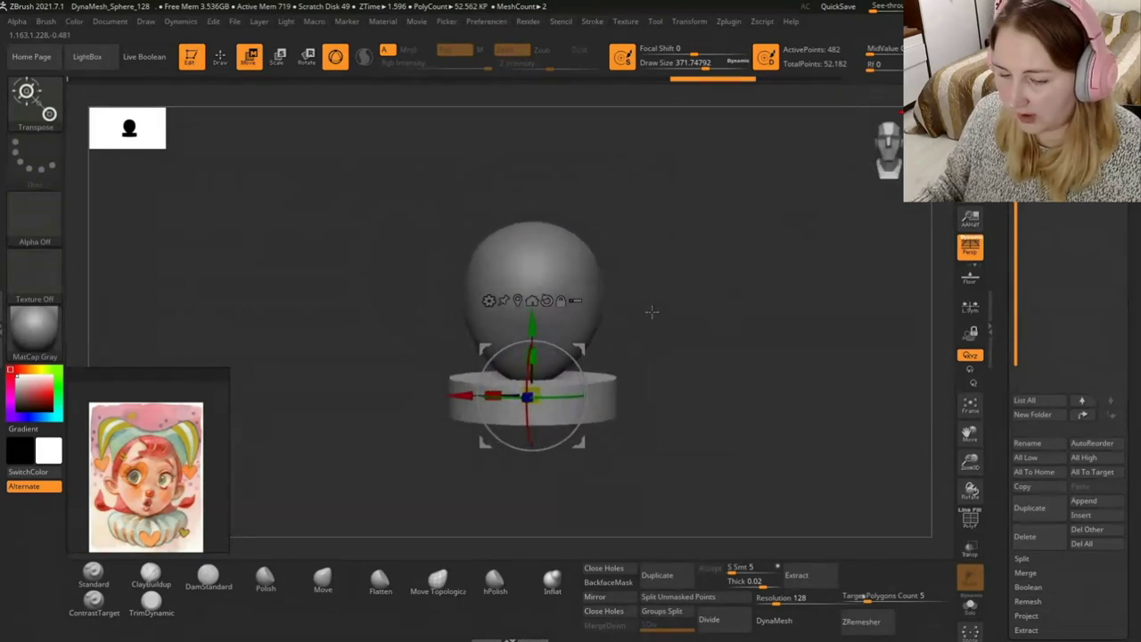
mouse_move(711, 248)
left_mouse_down()
mouse_move(701, 331)
mouse_move(718, 358)
mouse_move(711, 250)
left_mouse_up()
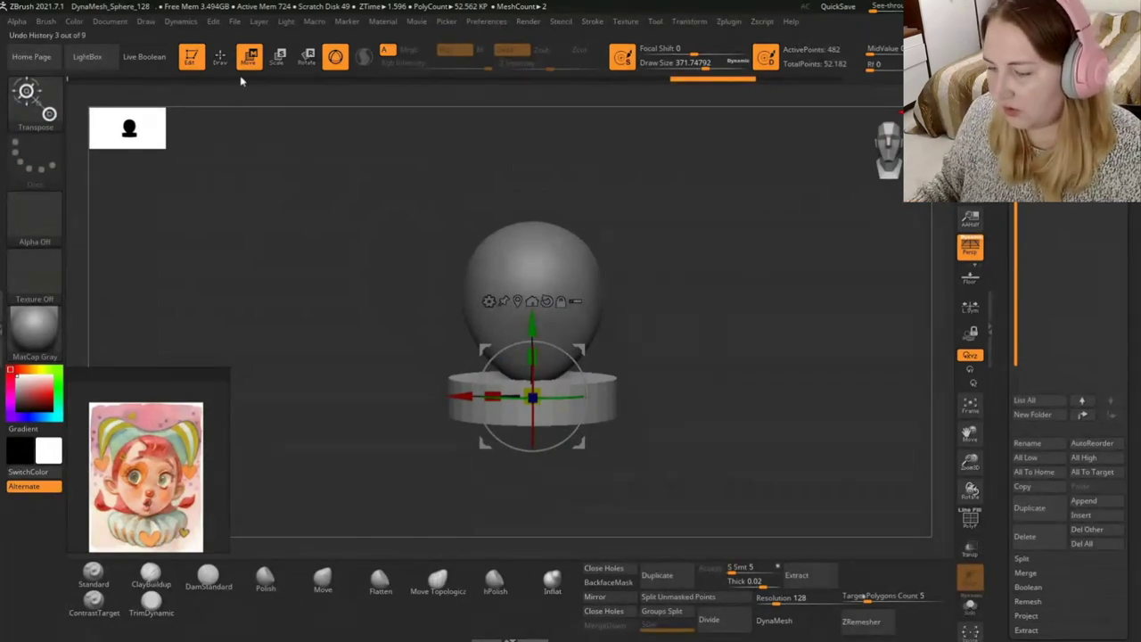
left_click(219, 56)
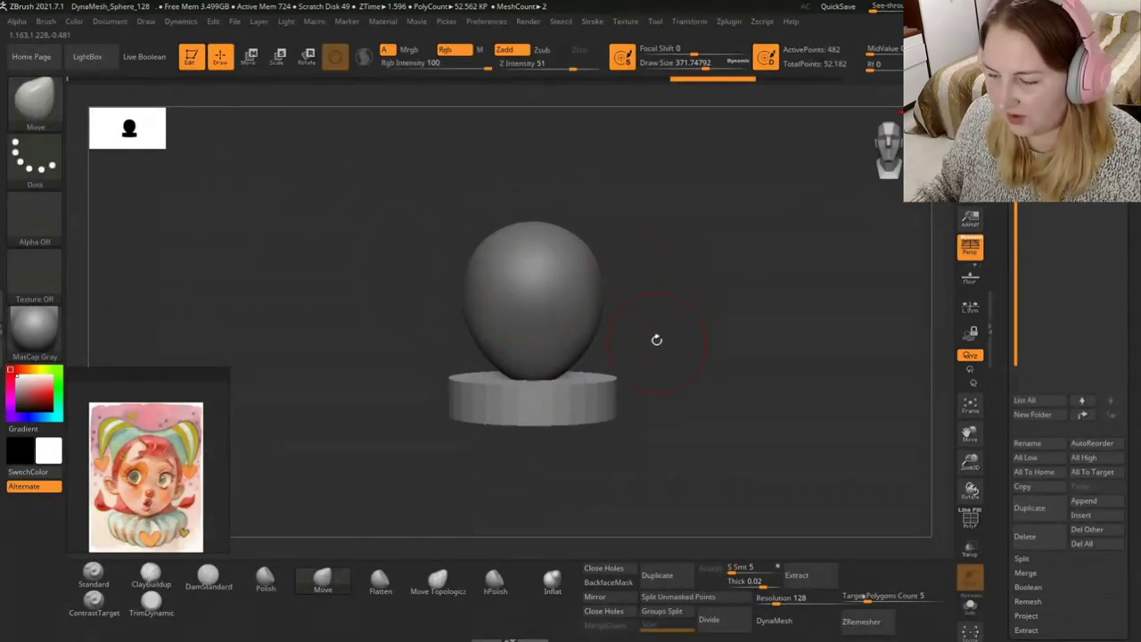
Orbit around the base, toggle Polyframe, and select the head sphere subtool.
mouse_move(687, 383)
left_mouse_down()
mouse_move(728, 357)
mouse_move(478, 424)
left_mouse_up()
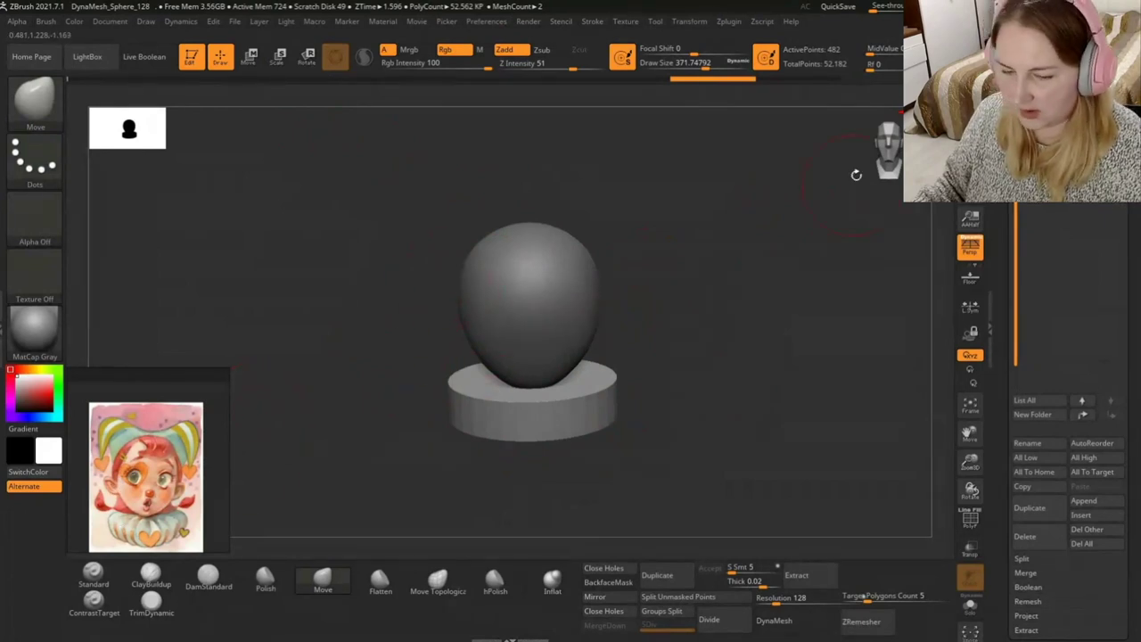
left_click_drag(890, 138, 456, 315)
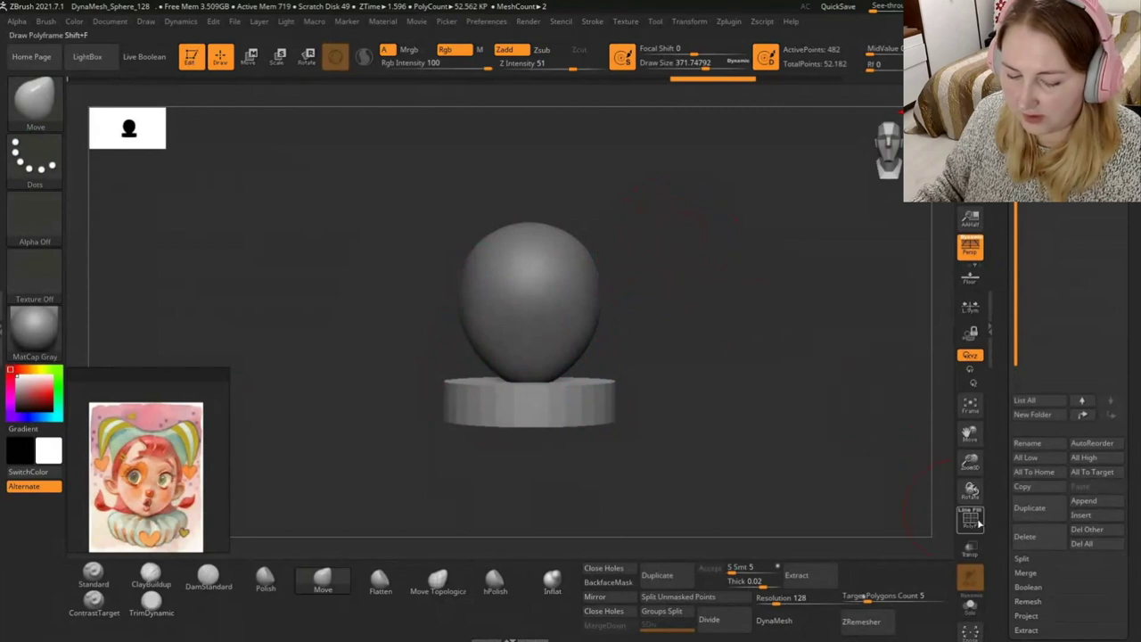
left_click(970, 519)
left_click(971, 521)
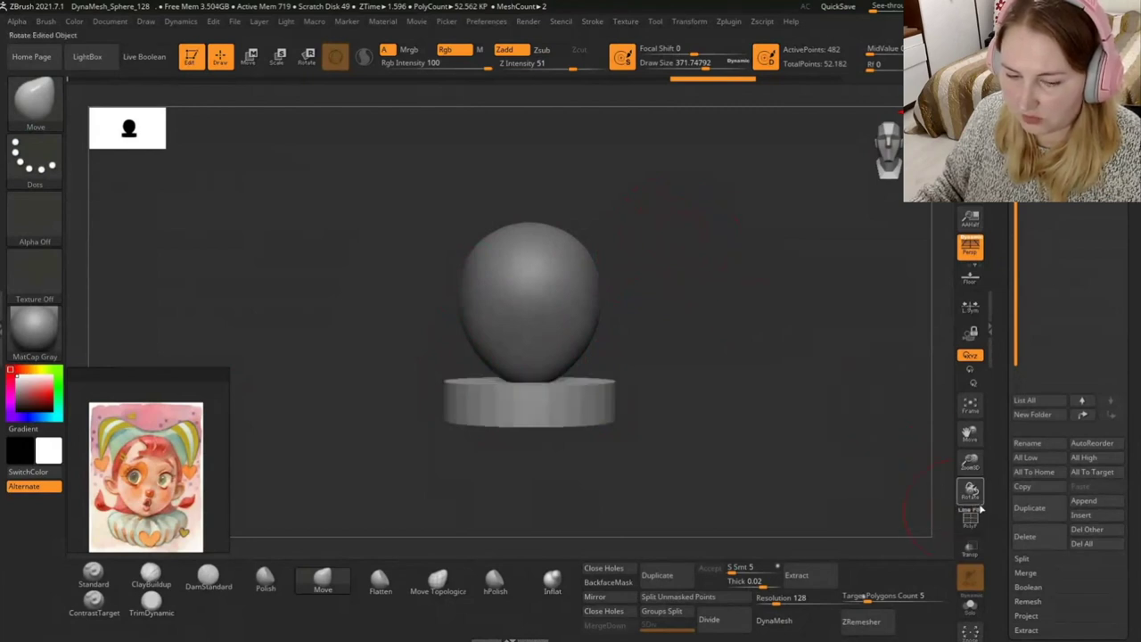
left_click(606, 294, "alt")
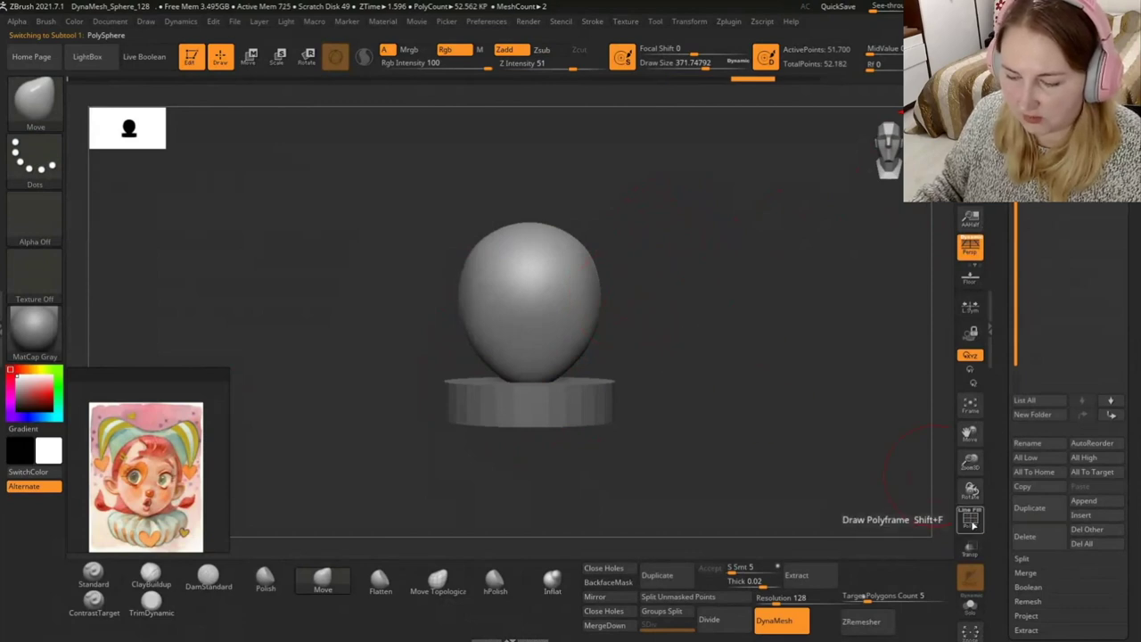
Show Polyframe on the head, try a stroke, and undo the changes.
left_click(971, 521)
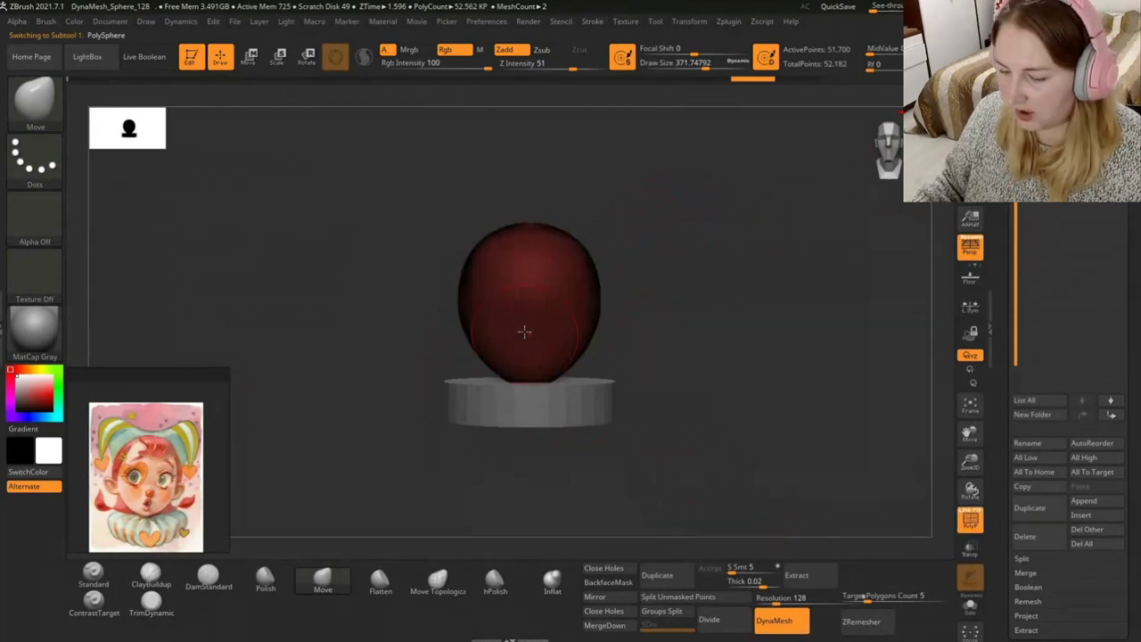
key("shift")
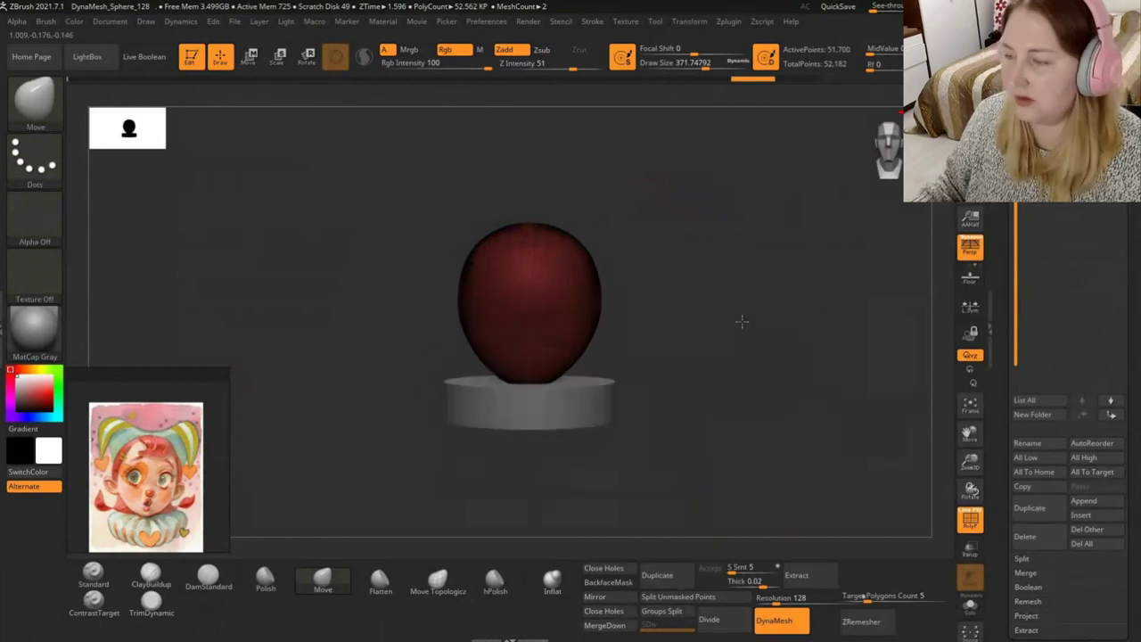
key("ctrl+z")
left_click_drag(701, 288, 730, 355, "ctrl")
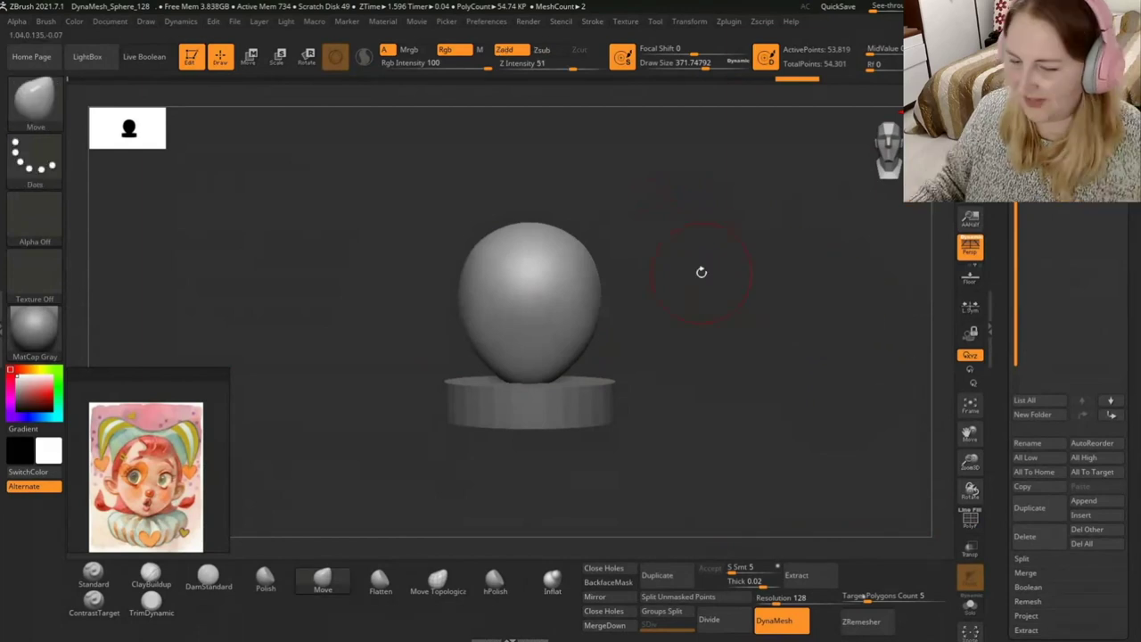
key("ctrl+z")
key("ctrl+z")
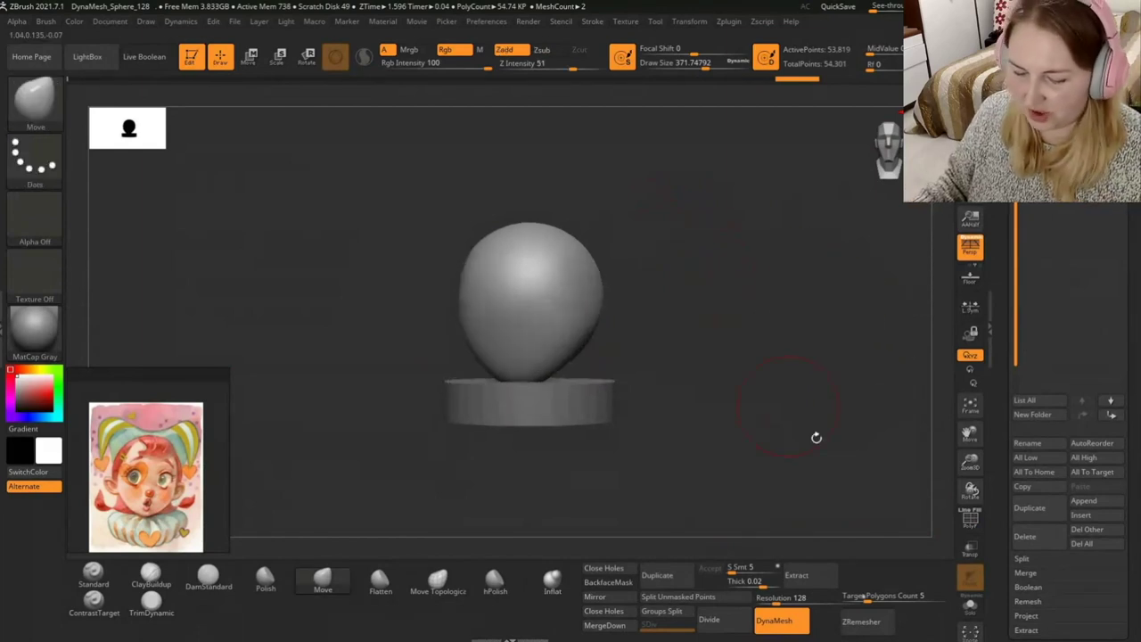
key("ctrl+z")
key("ctrl+z")
key("ctrl+z")
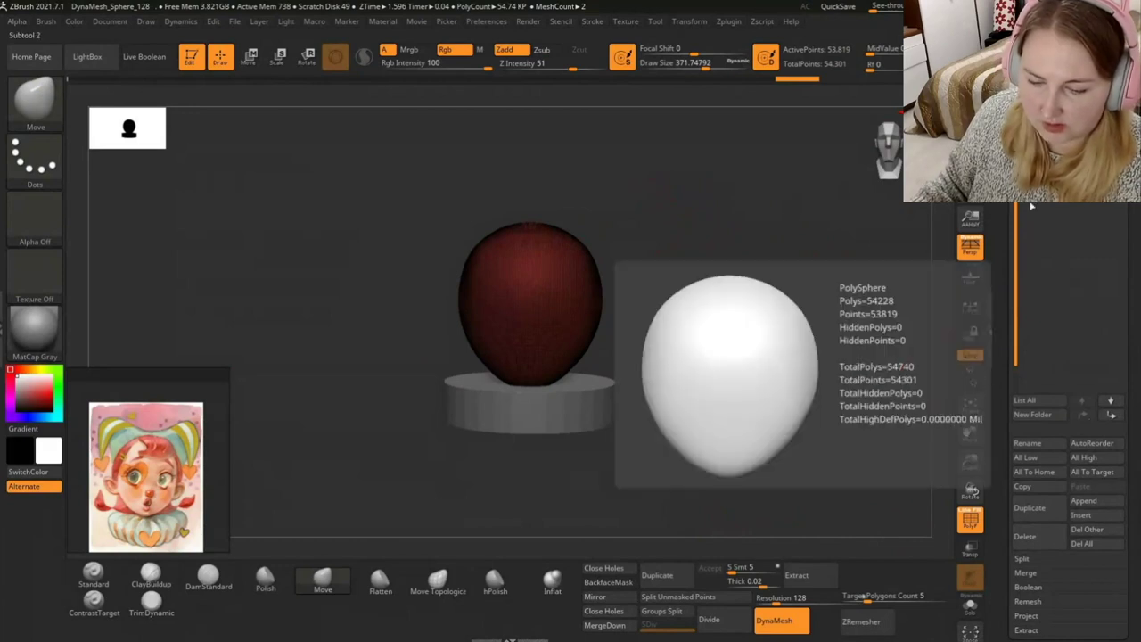
Append a Cylinder3D base and turn off polygroup display with Shift+F.
left_click(1102, 507)
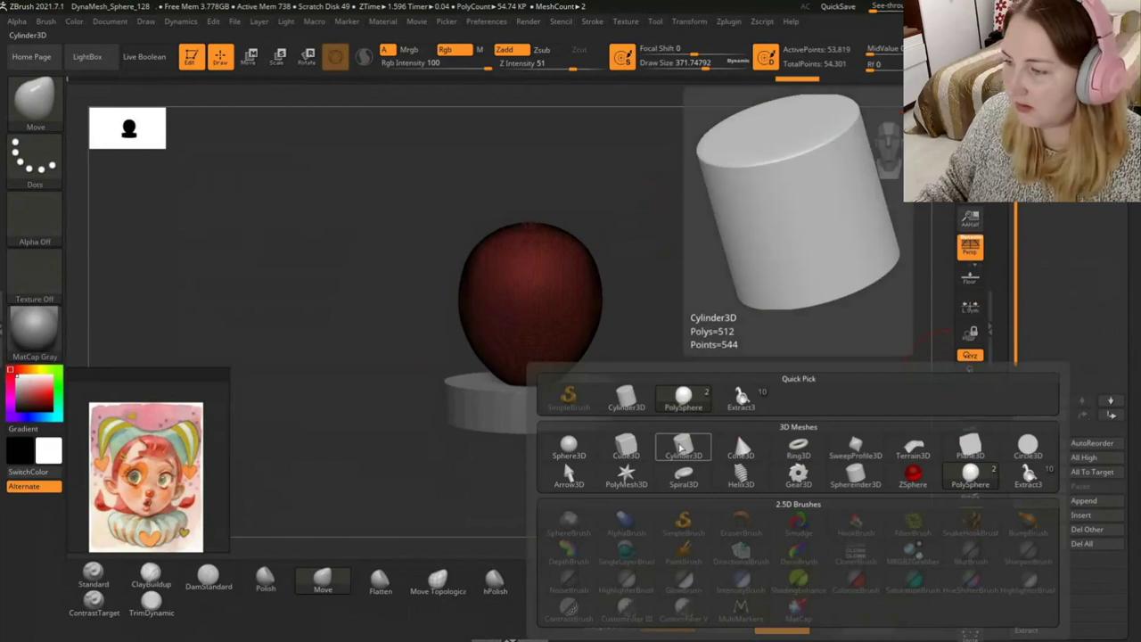
left_click(680, 446)
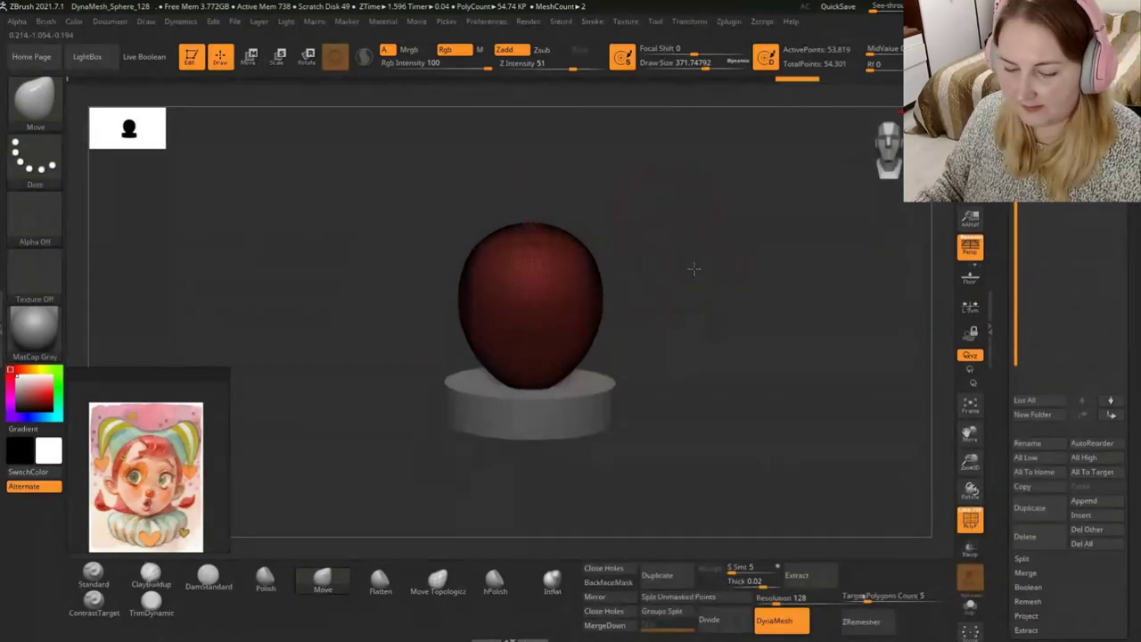
key("shift+f")
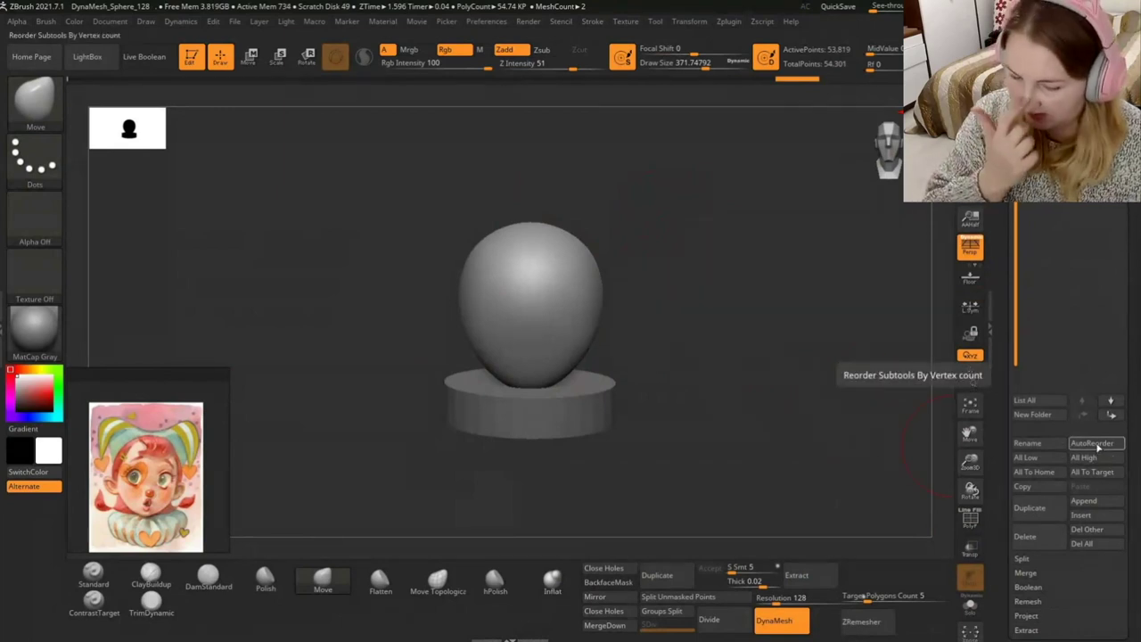
Orbit around the head and base, then lower the Move brush Draw Size to 112.
left_click(1084, 500)
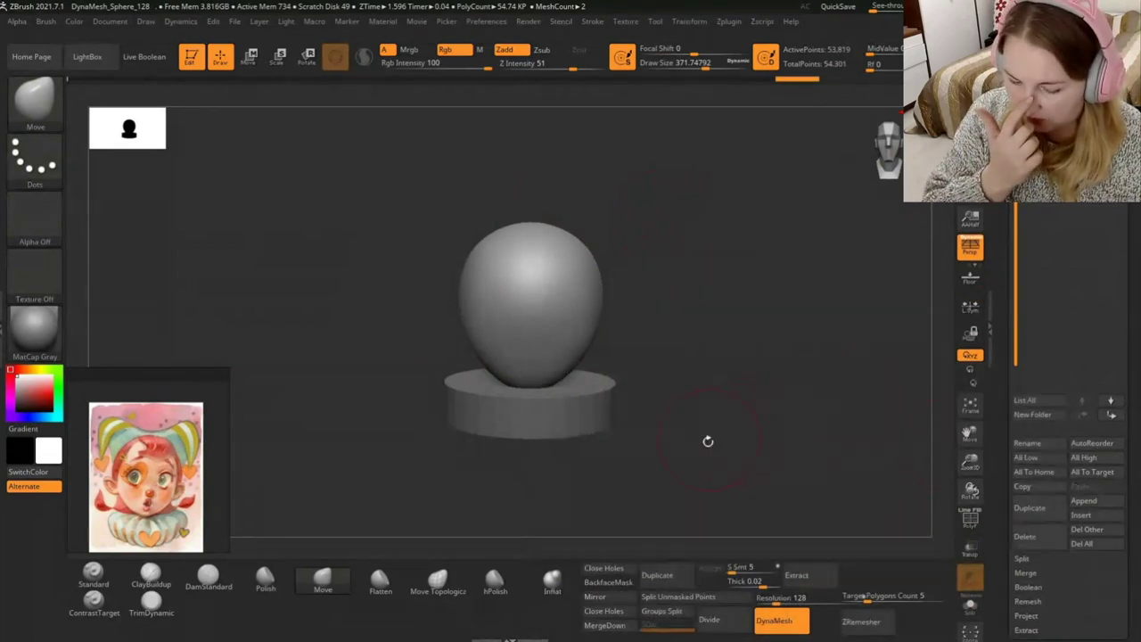
left_click(1110, 508)
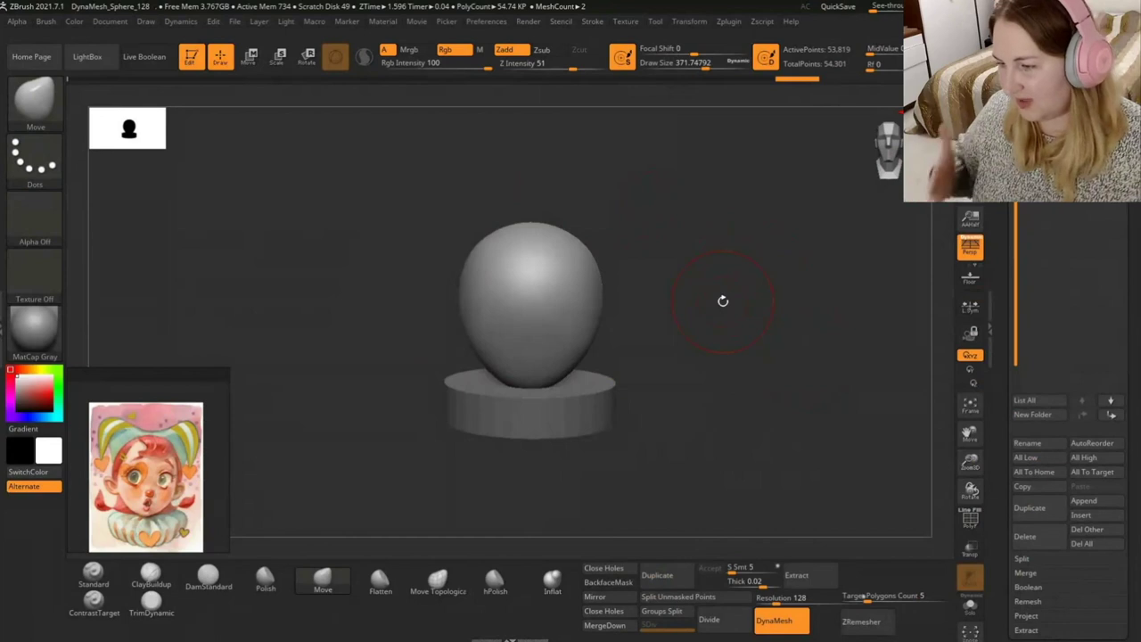
left_click_drag(866, 209, 889, 153)
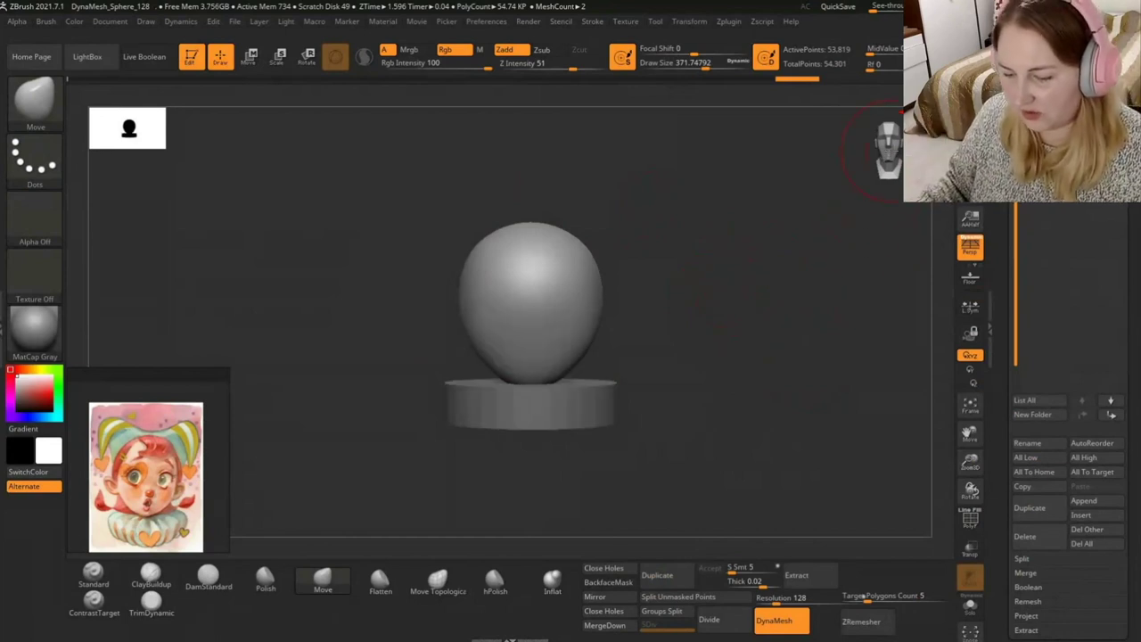
left_click_drag(687, 275, 681, 297)
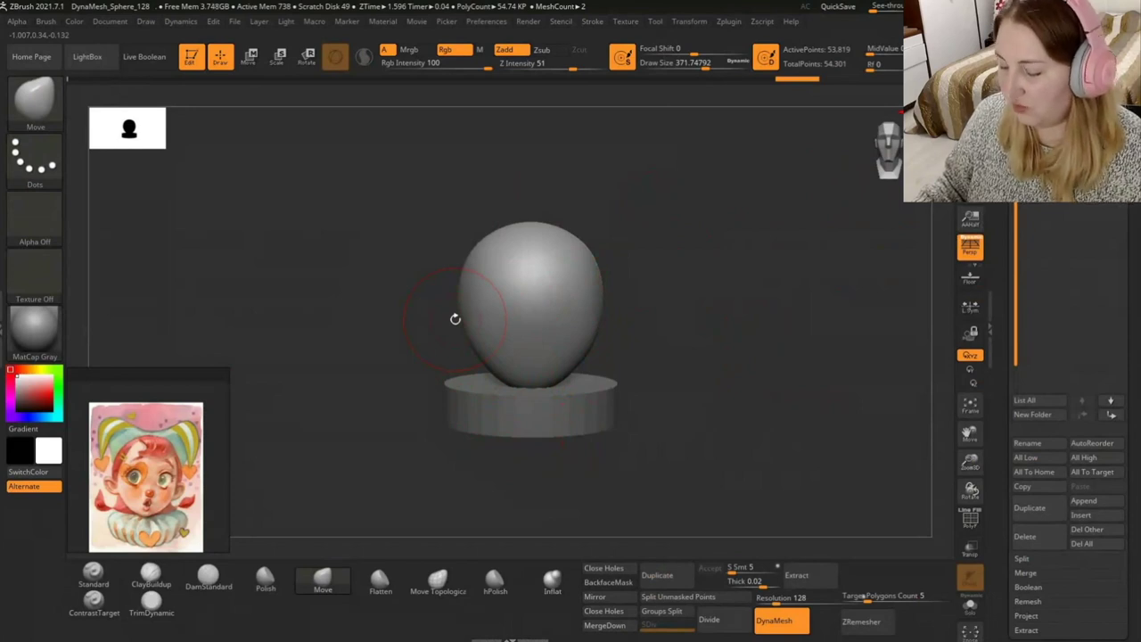
mouse_move(618, 224)
left_mouse_down()
mouse_move(627, 216)
mouse_move(621, 247)
mouse_move(673, 313)
mouse_move(660, 285)
mouse_move(647, 286)
mouse_move(682, 340)
mouse_move(630, 338)
left_mouse_up()
left_click_drag(706, 65, 702, 64)
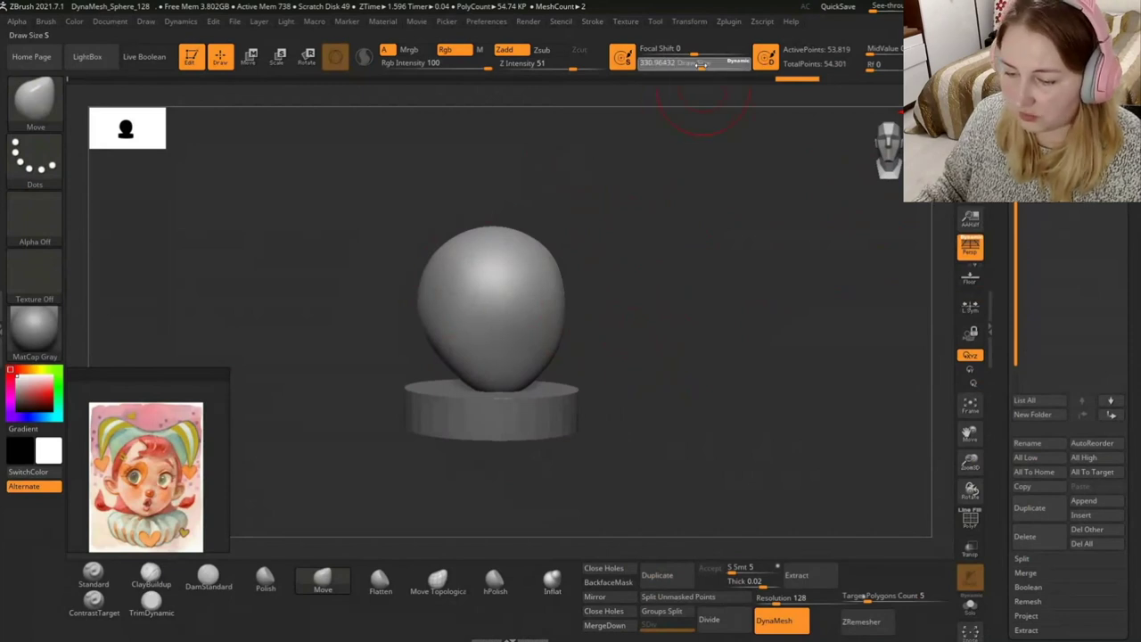
mouse_move(659, 322)
left_mouse_down("alt")
mouse_move(696, 325)
mouse_move(658, 323)
left_mouse_up("alt")
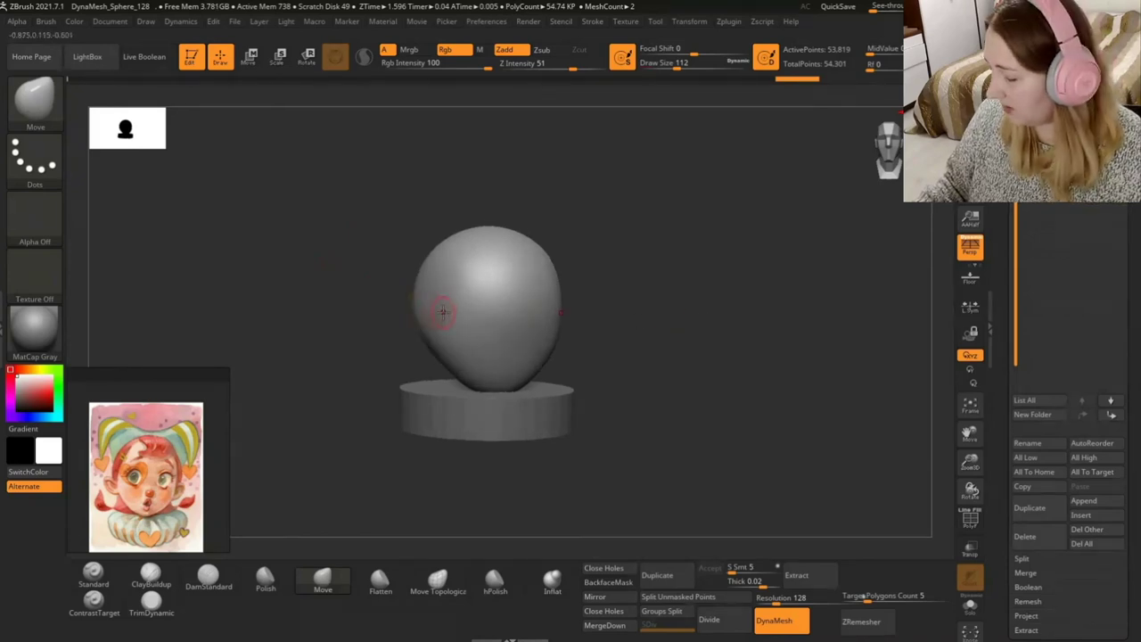
Mask the head and invert the mask so only a small side spot stays free.
key("ctrl")
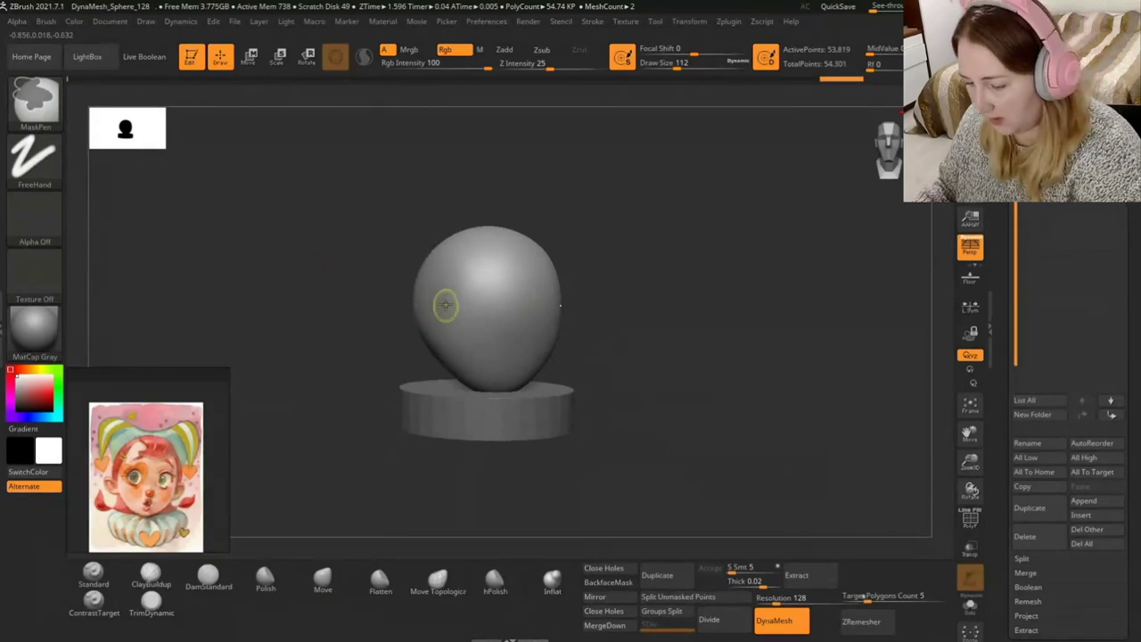
left_click_drag(435, 314, 436, 316, "ctrl")
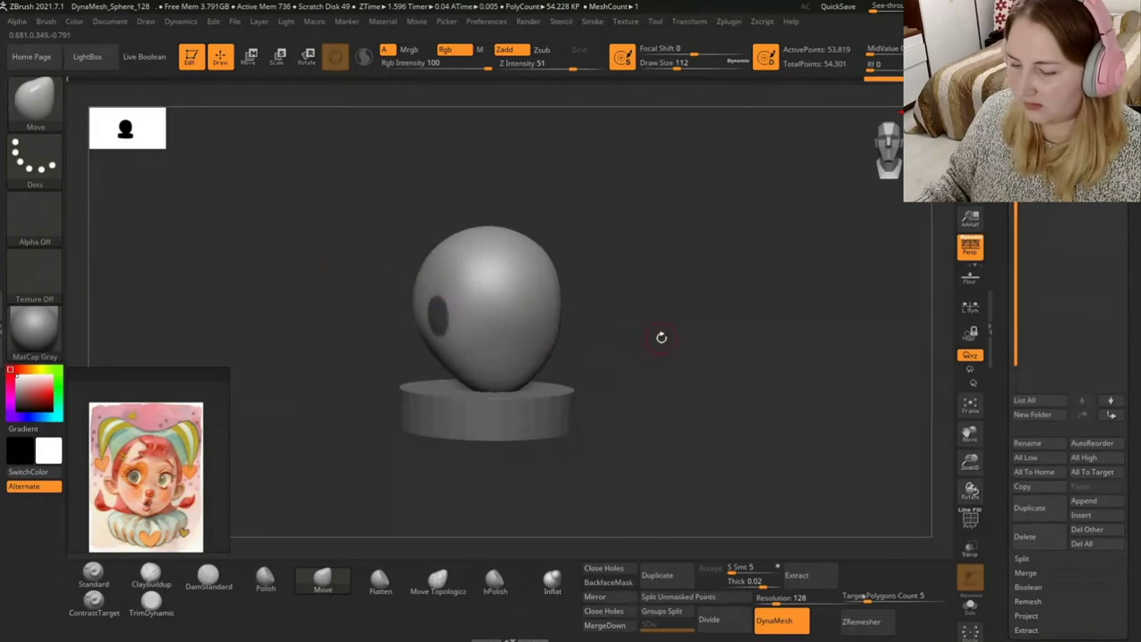
mouse_move(668, 332)
left_mouse_down()
mouse_move(649, 332)
mouse_move(677, 351)
left_mouse_up()
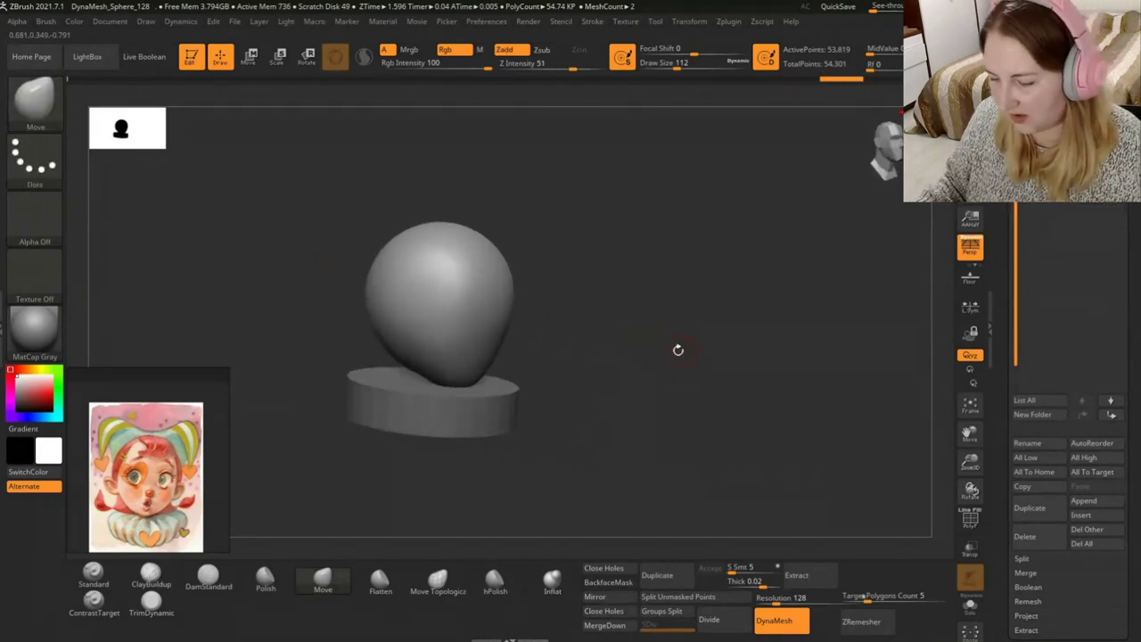
left_click(410, 312, "ctrl")
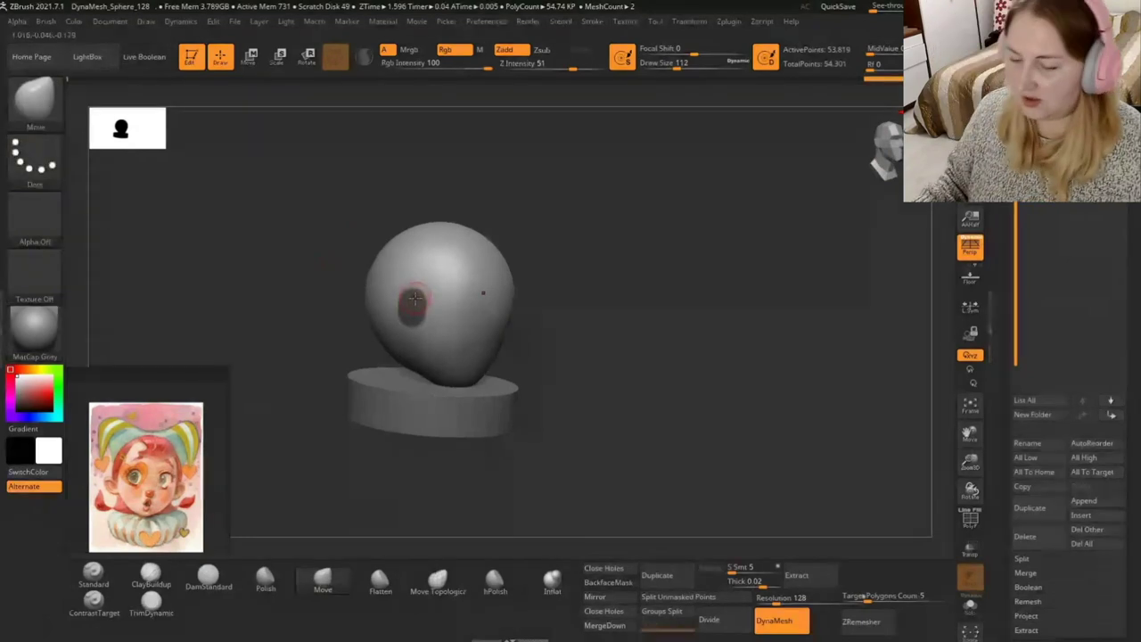
left_click_drag(659, 338, 691, 344)
key("ctrl")
left_click(667, 340, "ctrl")
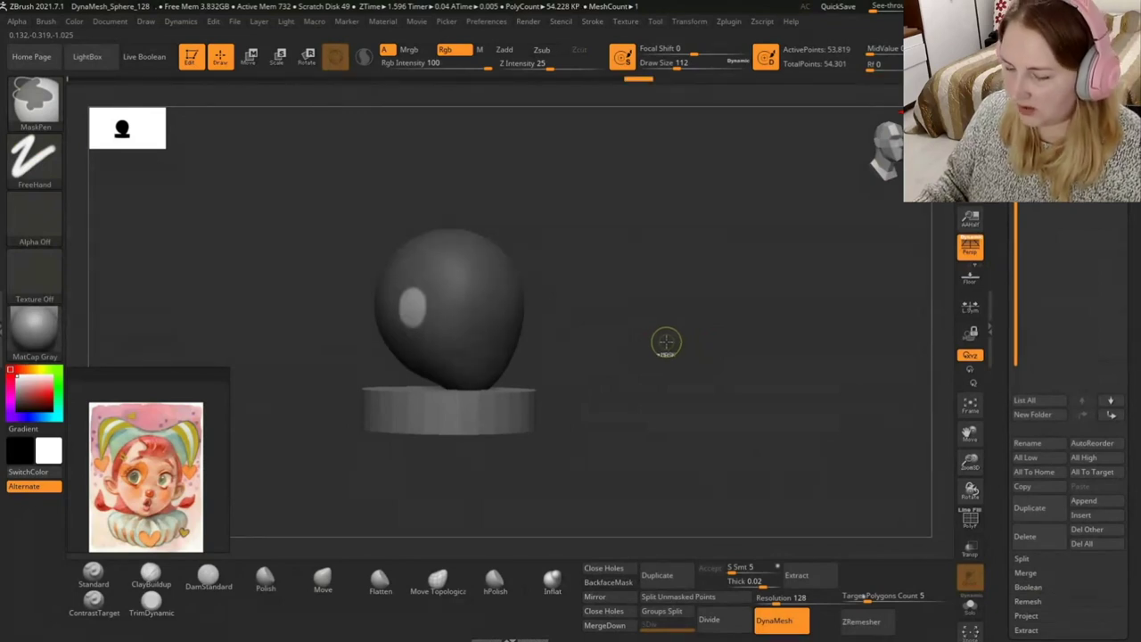
left_click_drag(687, 344, 668, 348)
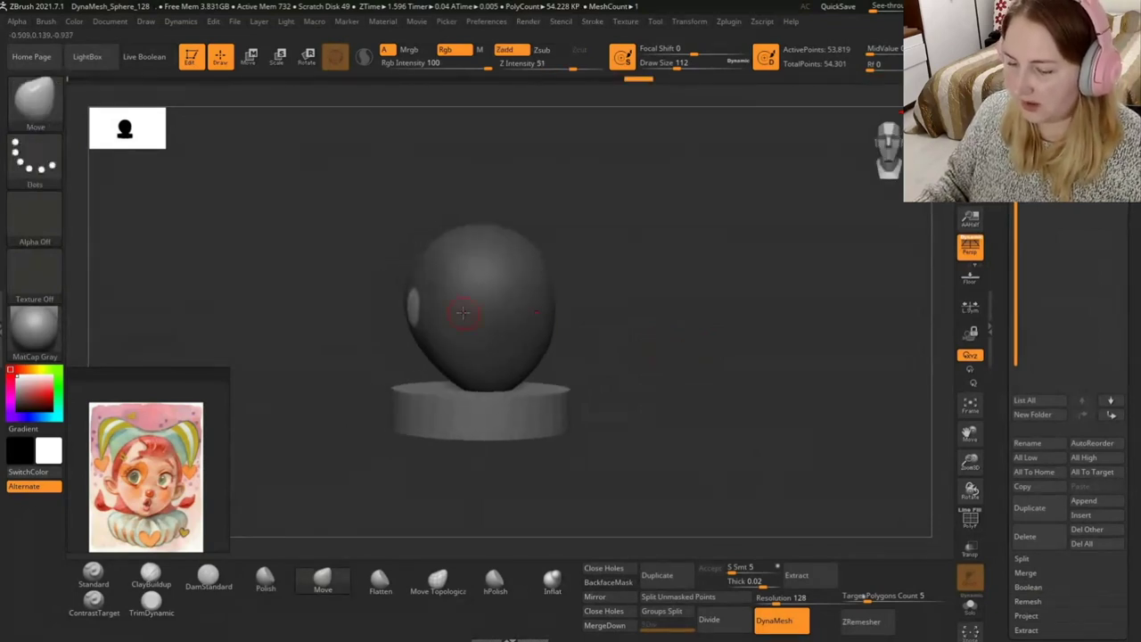
mouse_move(740, 361)
left_mouse_down()
mouse_move(784, 357)
mouse_move(692, 354)
mouse_move(728, 352)
left_mouse_up()
Pull the unmasked side spots out into ear stubs with the move gizmo, then clear the mask.
left_click_drag(653, 353, 734, 356, "alt")
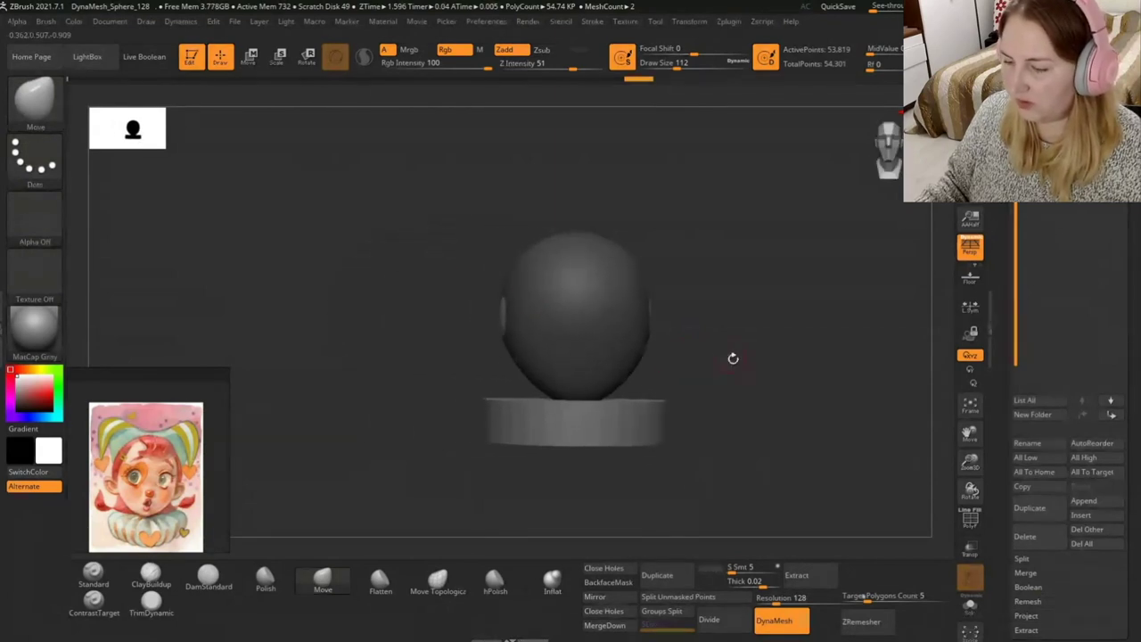
left_click(250, 55)
mouse_move(504, 308)
left_mouse_down()
mouse_move(482, 303)
mouse_move(541, 301)
left_mouse_up()
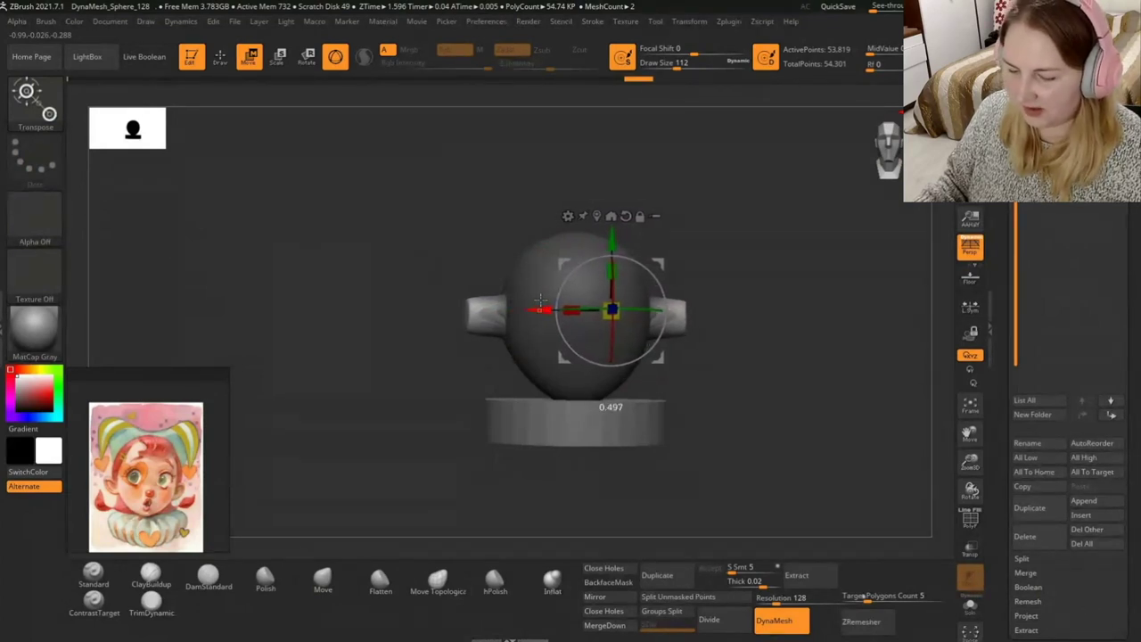
mouse_move(713, 330)
left_mouse_down()
mouse_move(776, 369)
mouse_move(720, 357)
mouse_move(703, 330)
left_mouse_up()
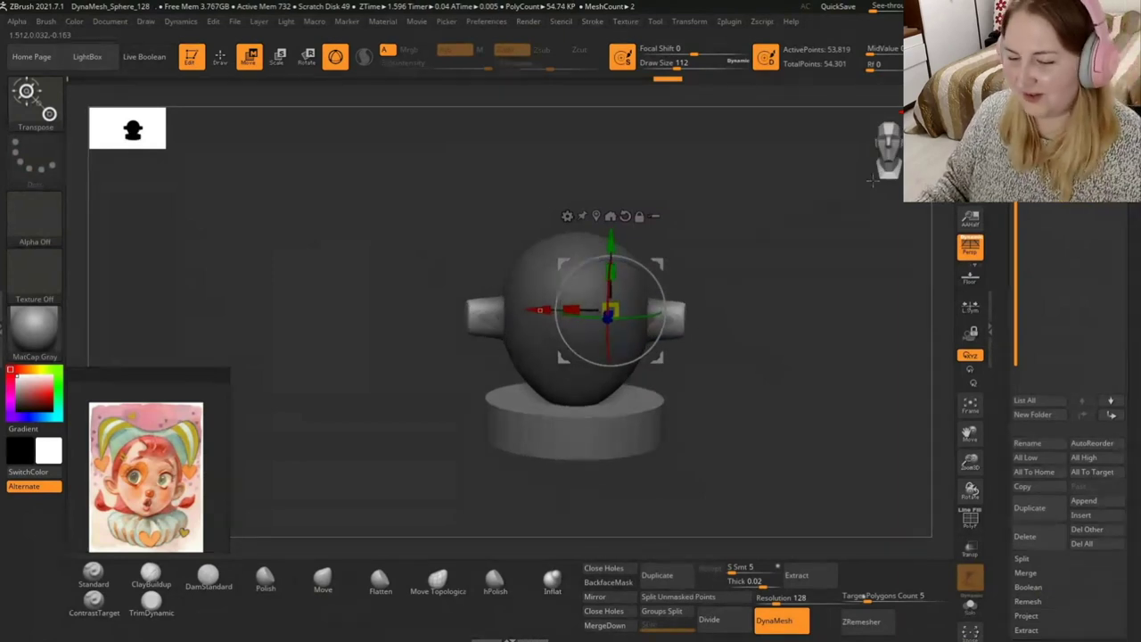
key("q")
key("ctrl")
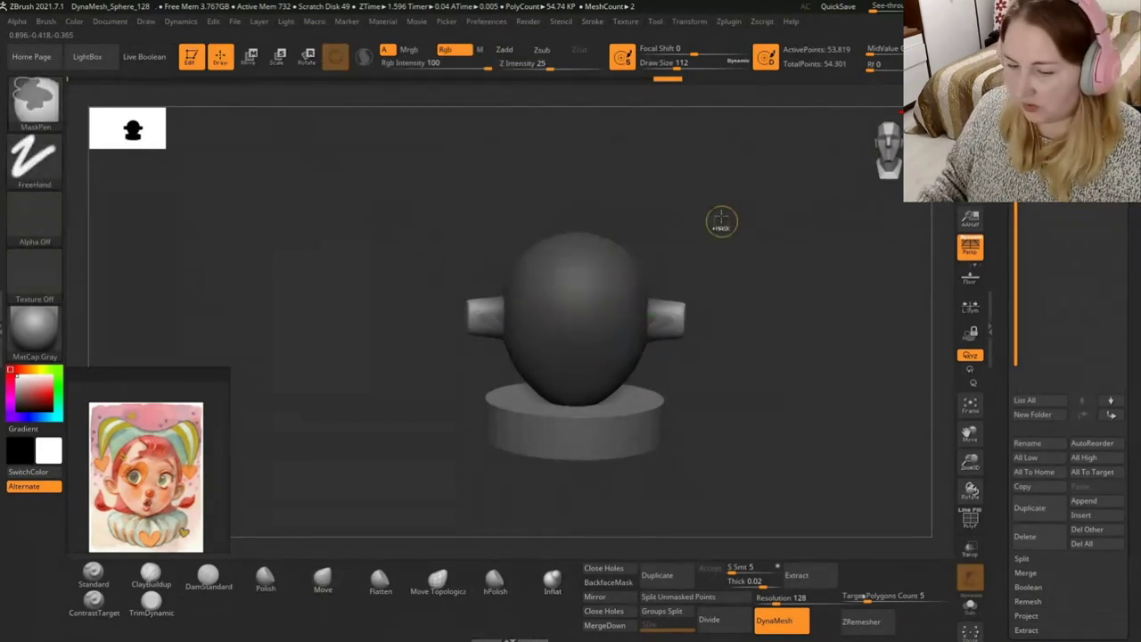
mouse_move(722, 221)
left_mouse_down("ctrl")
mouse_move(772, 294)
mouse_move(549, 309)
left_mouse_up("ctrl")
Smooth the ear stubs and pull the ears downward with an enlarged Move brush.
key("shift")
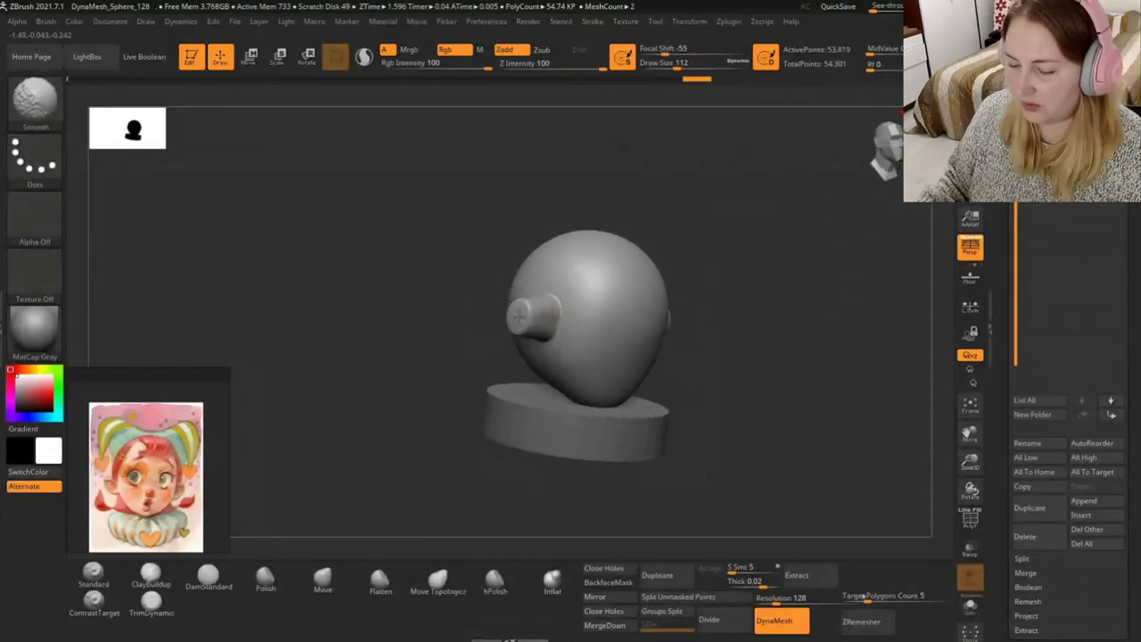
mouse_move(704, 321)
left_mouse_down("shift")
mouse_move(775, 304)
mouse_move(726, 234)
left_mouse_up("shift")
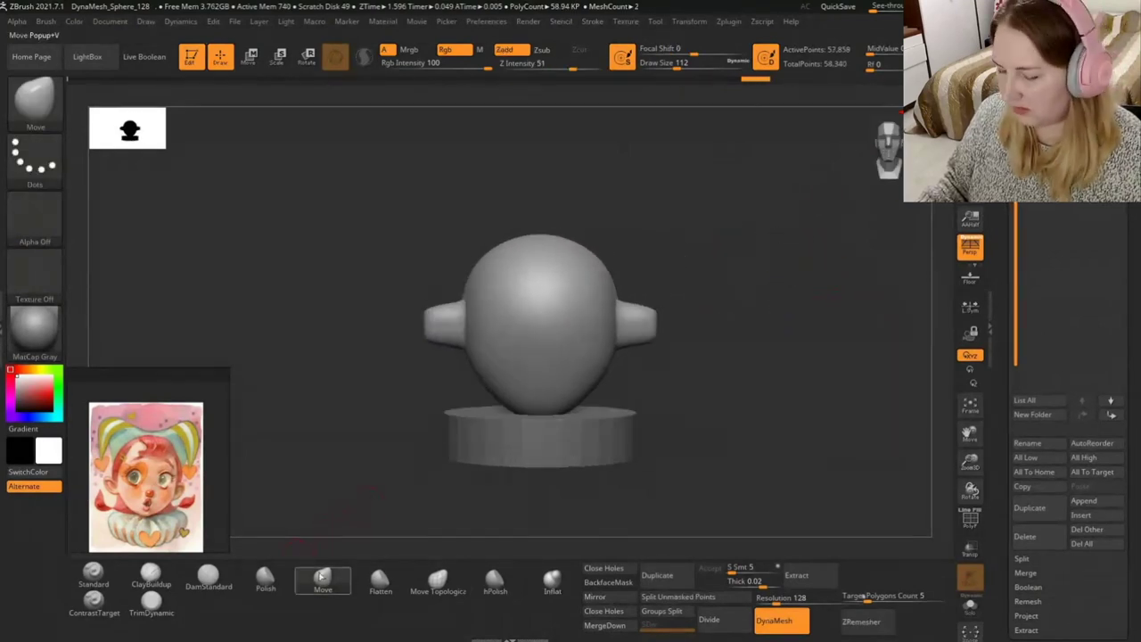
left_click_drag(678, 62, 682, 63)
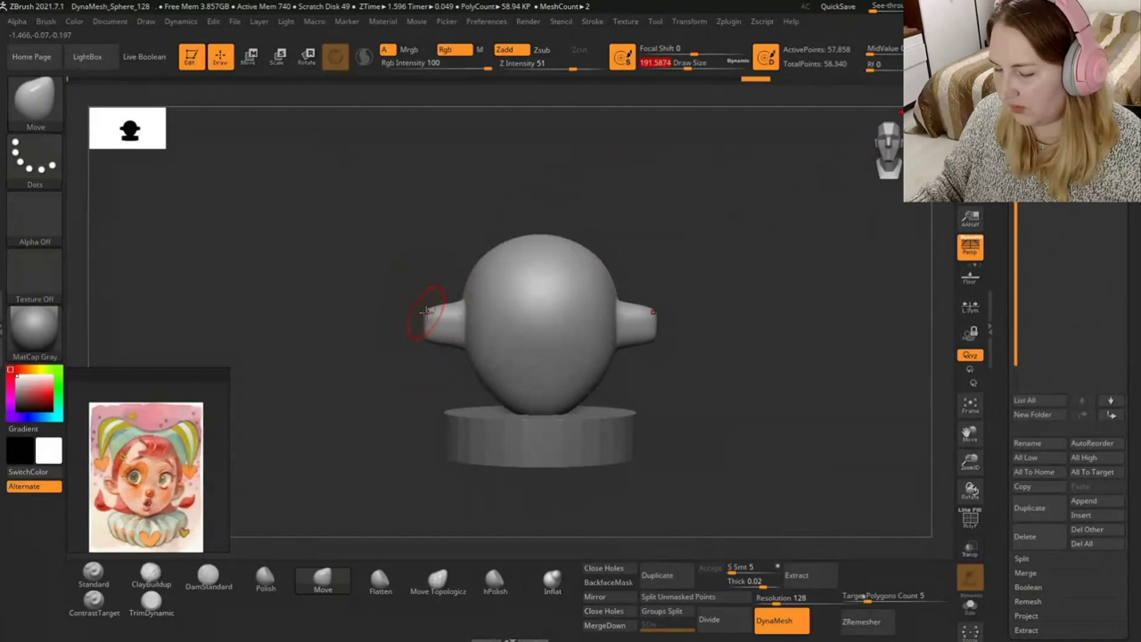
left_click(93, 572)
left_click_drag(528, 333, 546, 349)
key("ctrl+z")
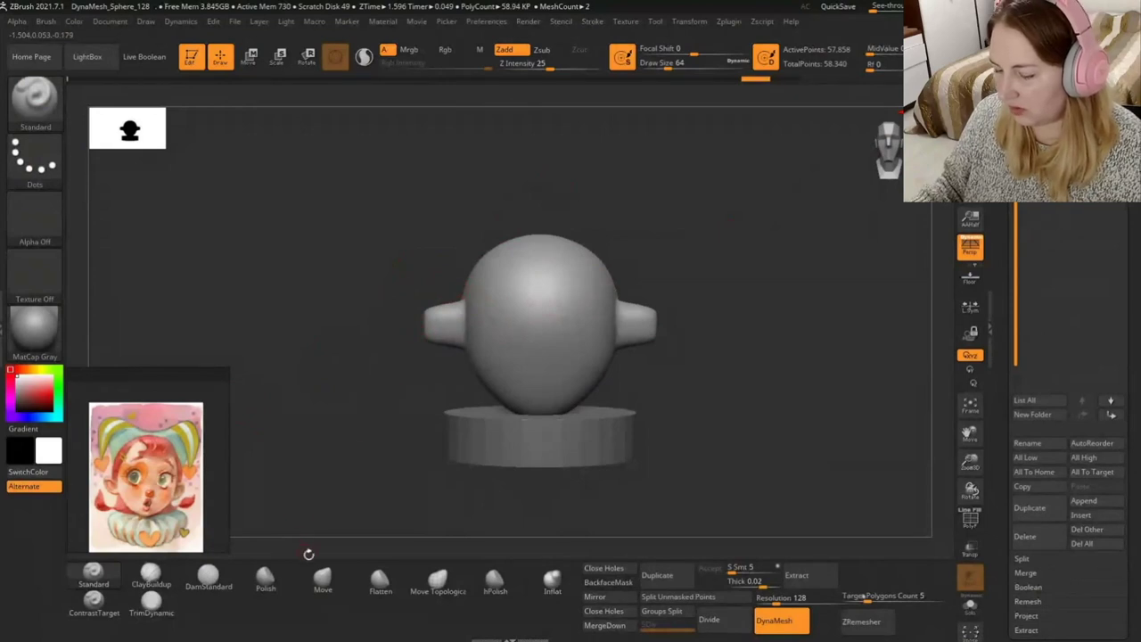
left_click(323, 578)
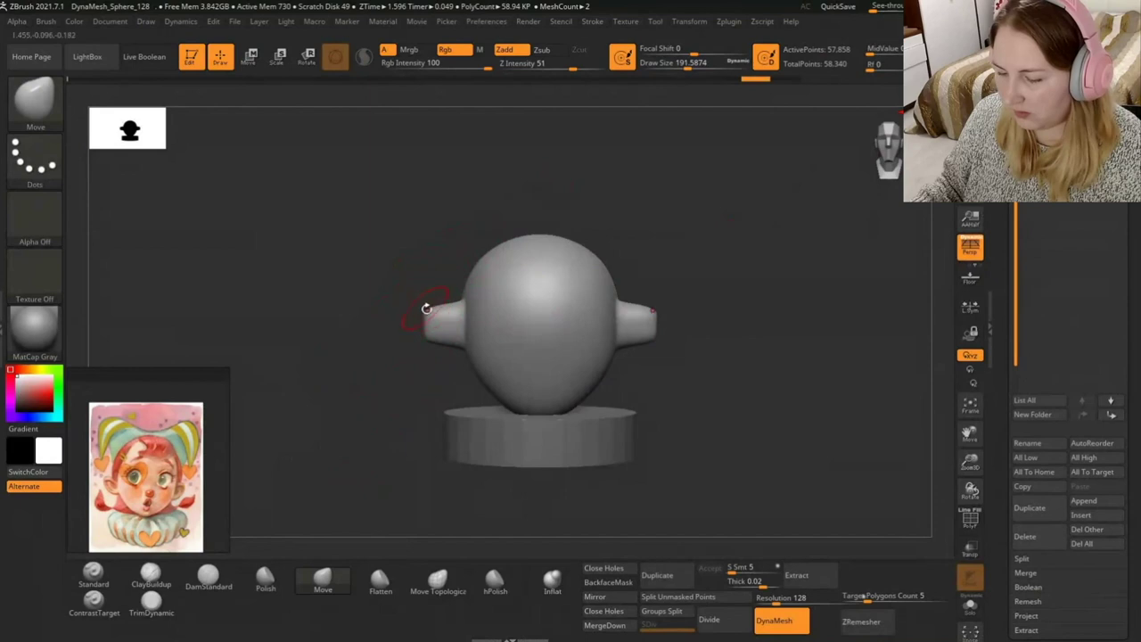
mouse_move(456, 311)
left_mouse_down()
mouse_move(457, 327)
mouse_move(426, 324)
mouse_move(443, 338)
left_mouse_up()
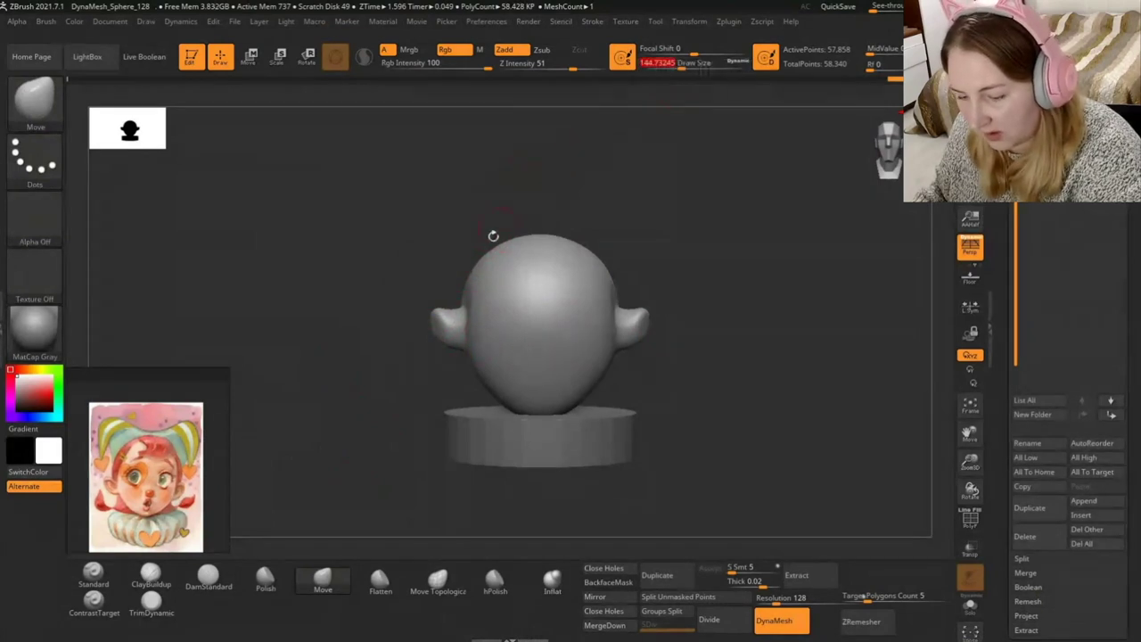
Smooth both ears and blend them into the head, checking from below and front.
key("shift")
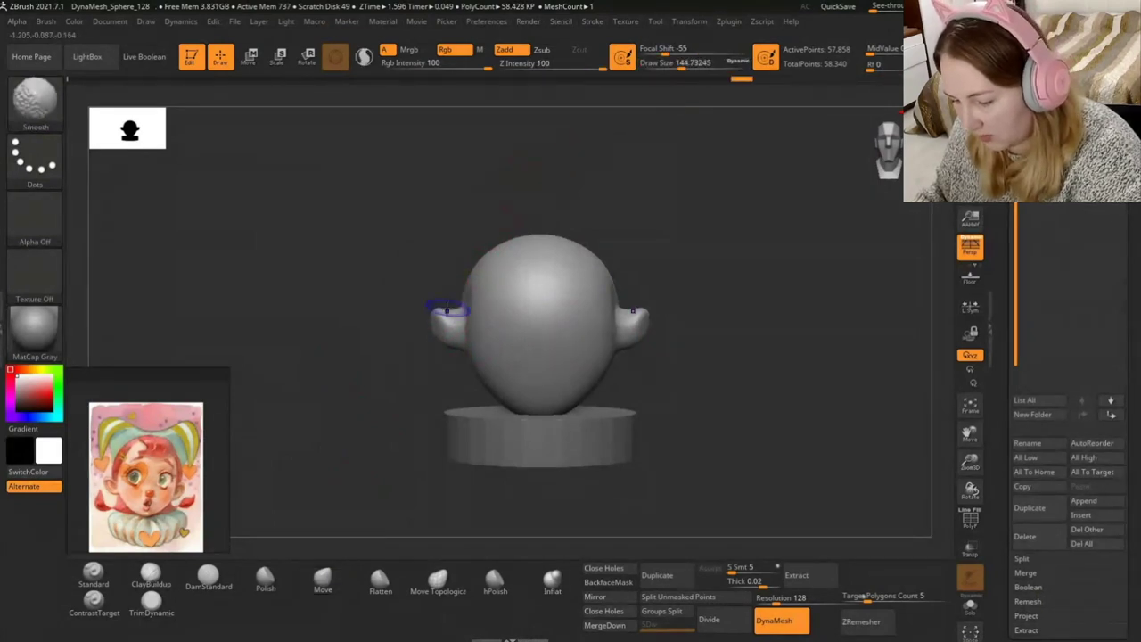
left_click_drag(446, 308, 453, 307, "shift")
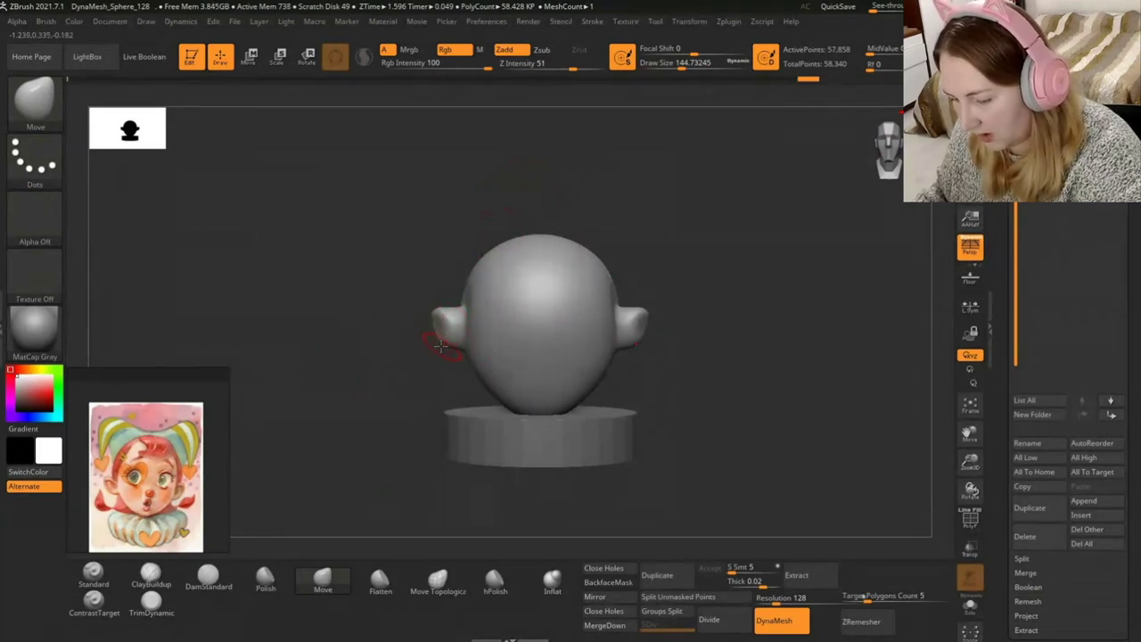
right_click_drag(443, 331, 462, 334)
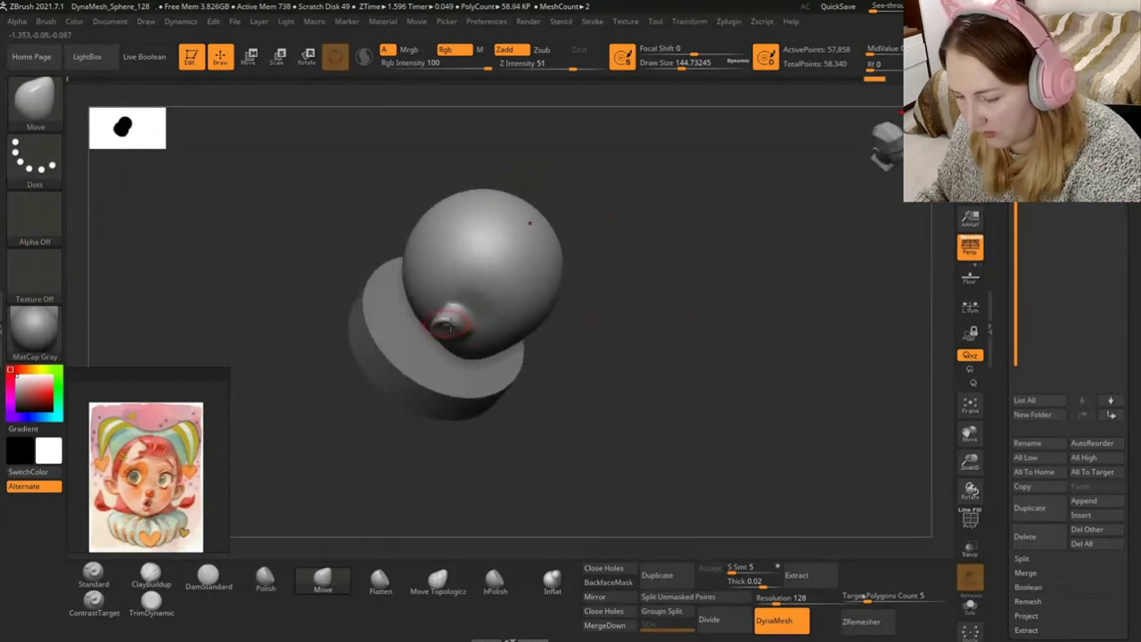
mouse_move(463, 328)
right_mouse_down()
mouse_move(586, 194)
mouse_move(591, 158)
mouse_move(635, 188)
mouse_move(582, 214)
mouse_move(588, 379)
mouse_move(450, 314)
mouse_move(435, 321)
mouse_move(514, 235)
mouse_move(677, 179)
right_mouse_up()
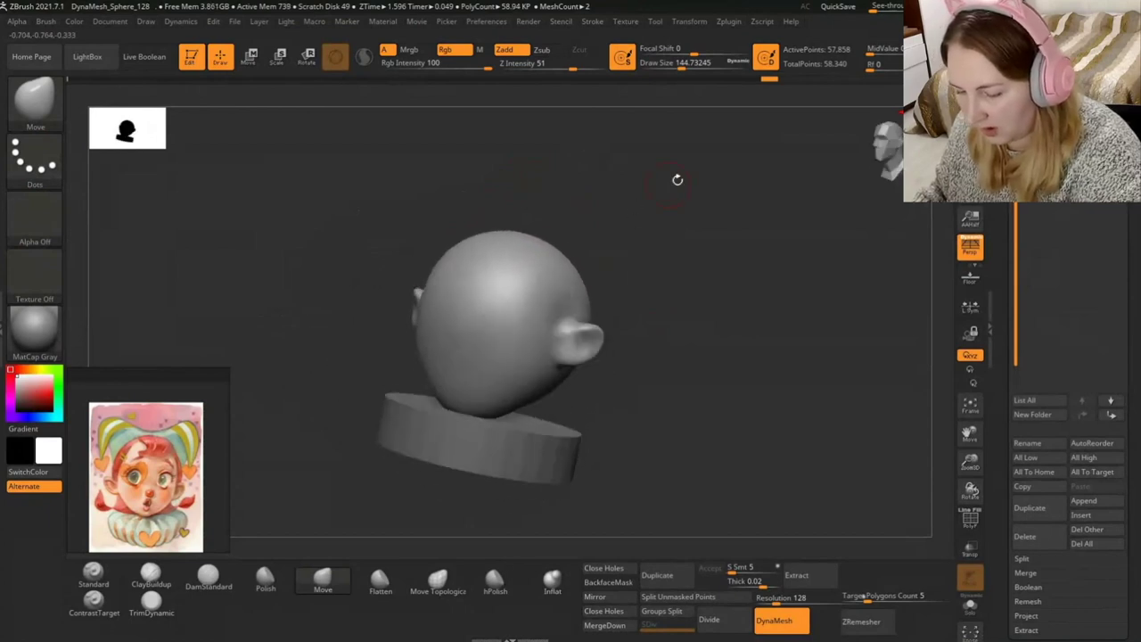
left_click(890, 151)
key("shift")
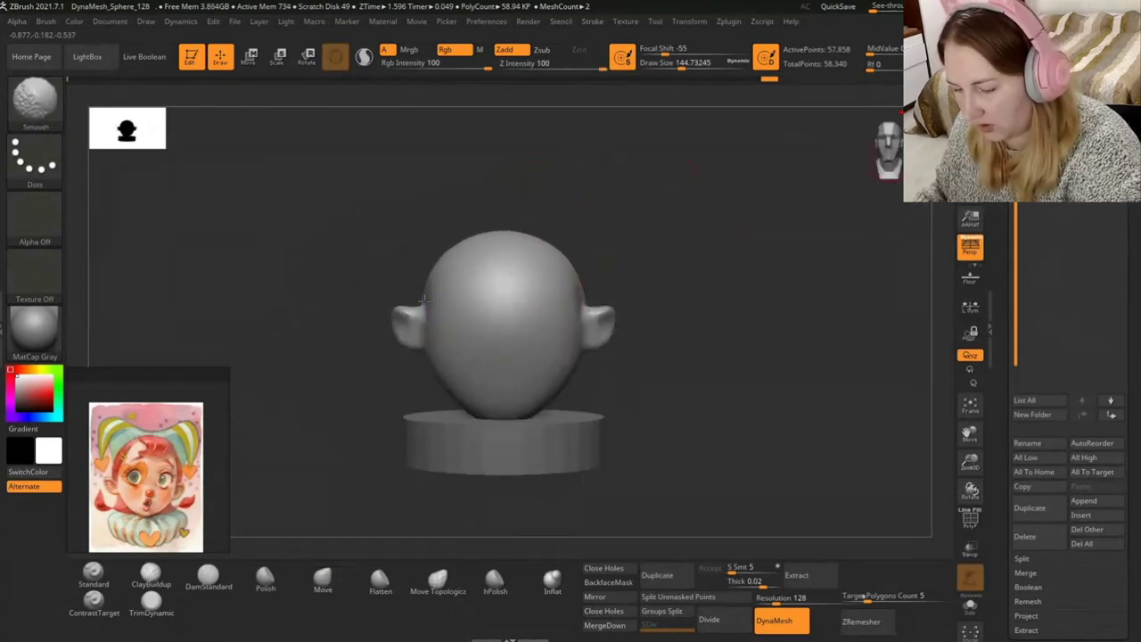
left_click_drag(416, 315, 426, 294, "shift")
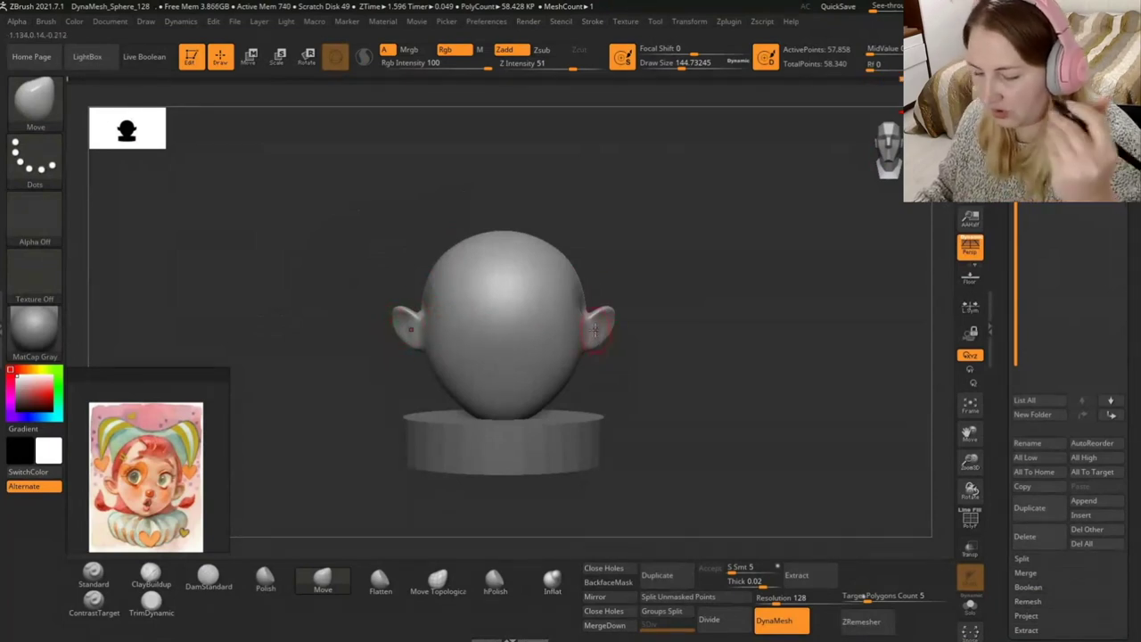
Enlarge the Move brush to Draw Size about 268 and pull the head's front forward into a face.
mouse_move(643, 355)
left_mouse_down()
mouse_move(678, 352)
mouse_move(624, 311)
mouse_move(674, 342)
mouse_move(683, 169)
left_mouse_up()
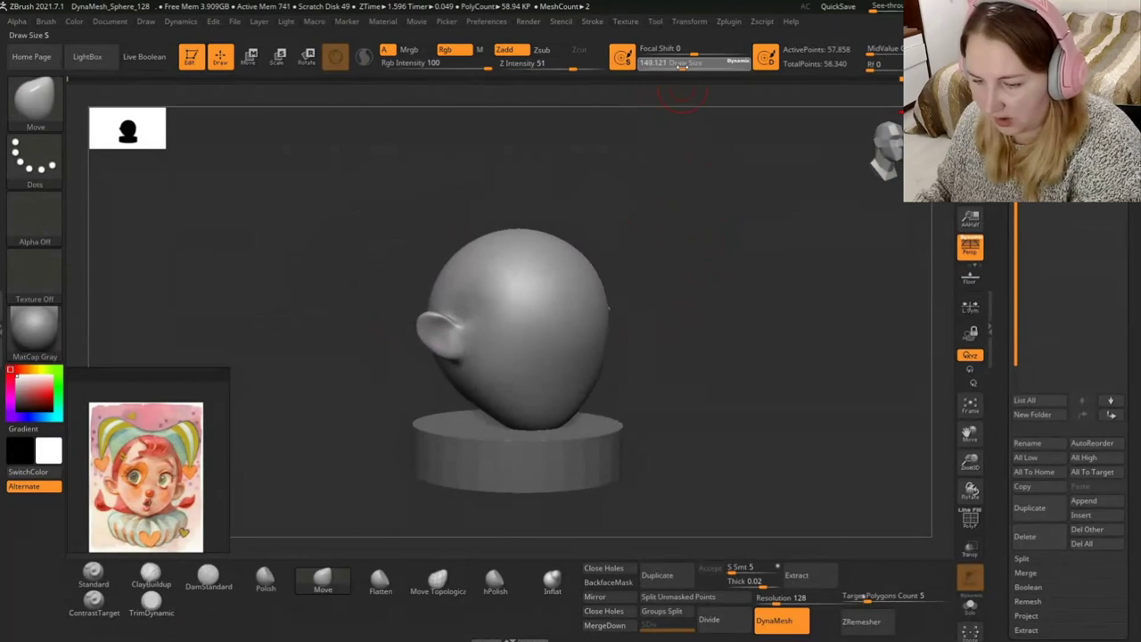
left_click_drag(665, 214, 534, 334)
mouse_move(660, 350)
left_mouse_down()
mouse_move(698, 310)
mouse_move(632, 307)
left_mouse_up()
key("bracketright")
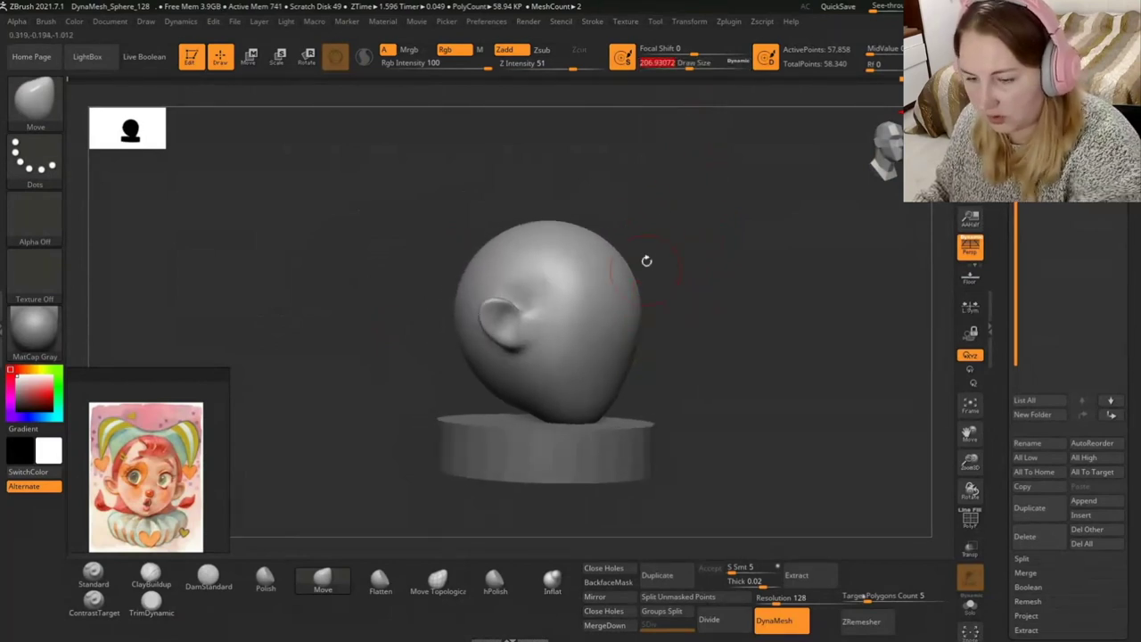
left_click_drag(692, 63, 697, 63)
left_click_drag(701, 268, 731, 308)
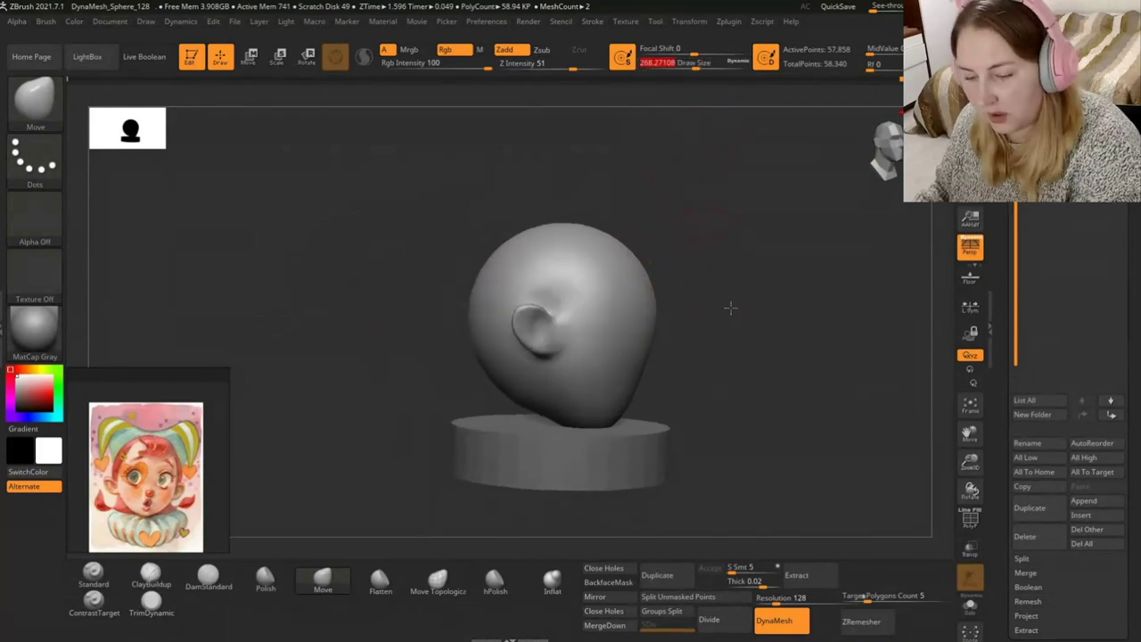
left_click_drag(649, 313, 644, 312)
mouse_move(499, 294)
left_mouse_down()
mouse_move(662, 268)
mouse_move(664, 294)
mouse_move(704, 330)
left_mouse_up()
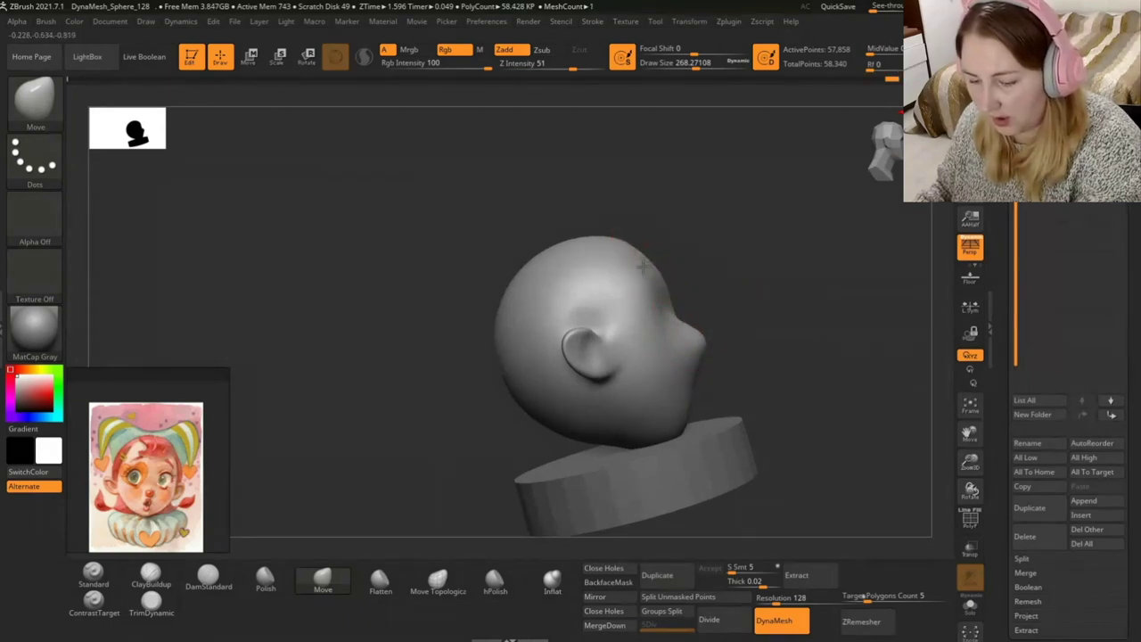
left_click_drag(726, 258, 667, 255)
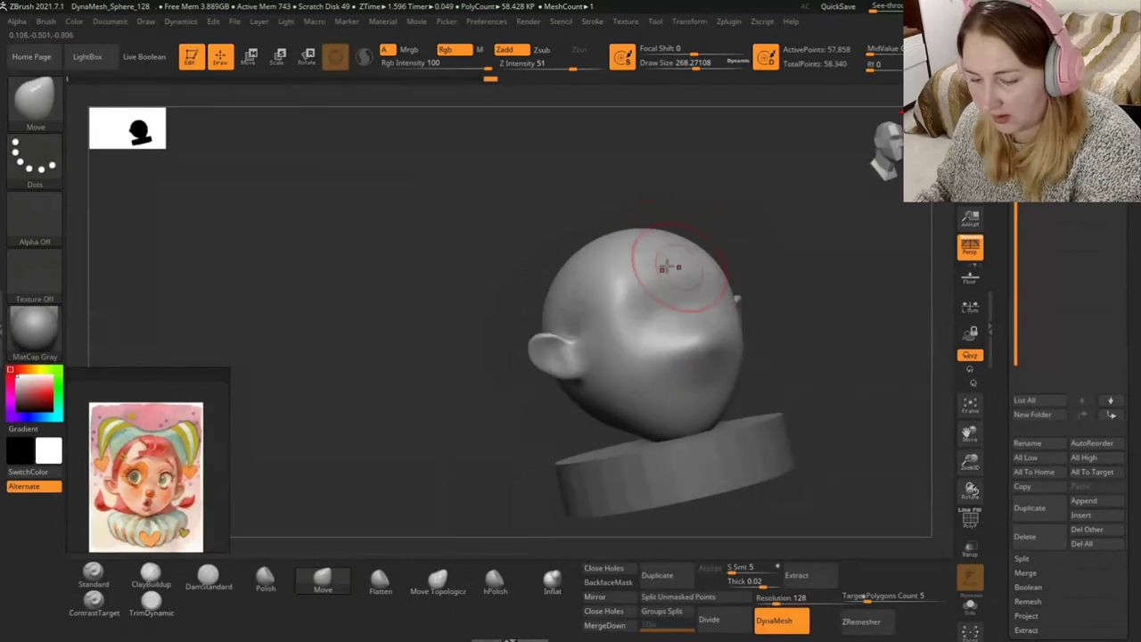
left_click_drag(771, 242, 630, 335)
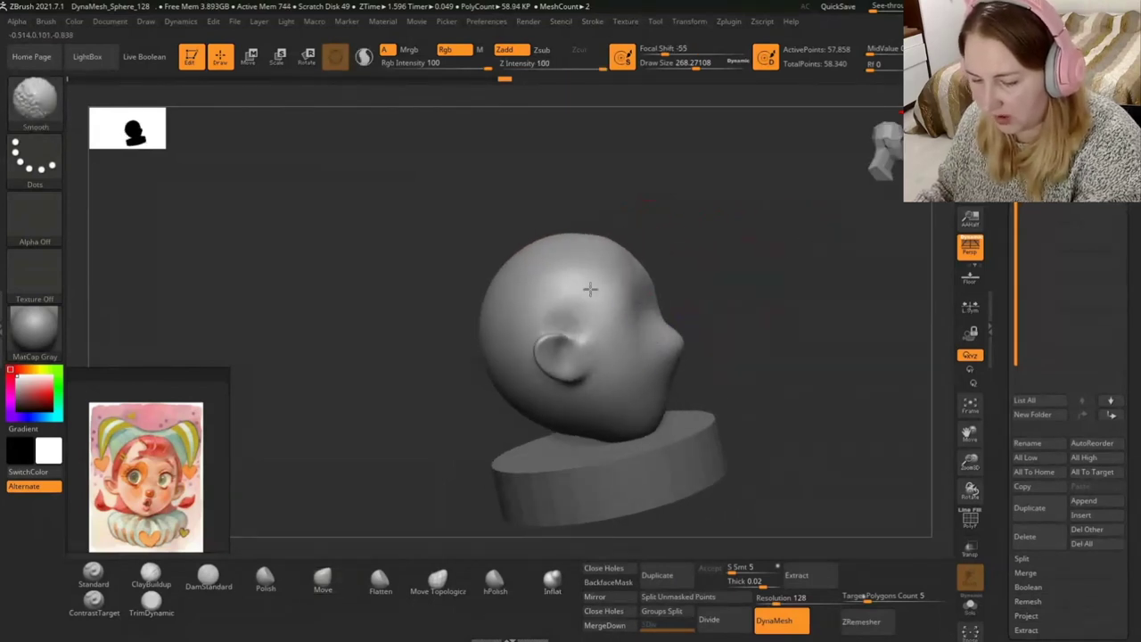
mouse_move(731, 289)
left_mouse_down()
mouse_move(778, 313)
mouse_move(781, 339)
left_mouse_up()
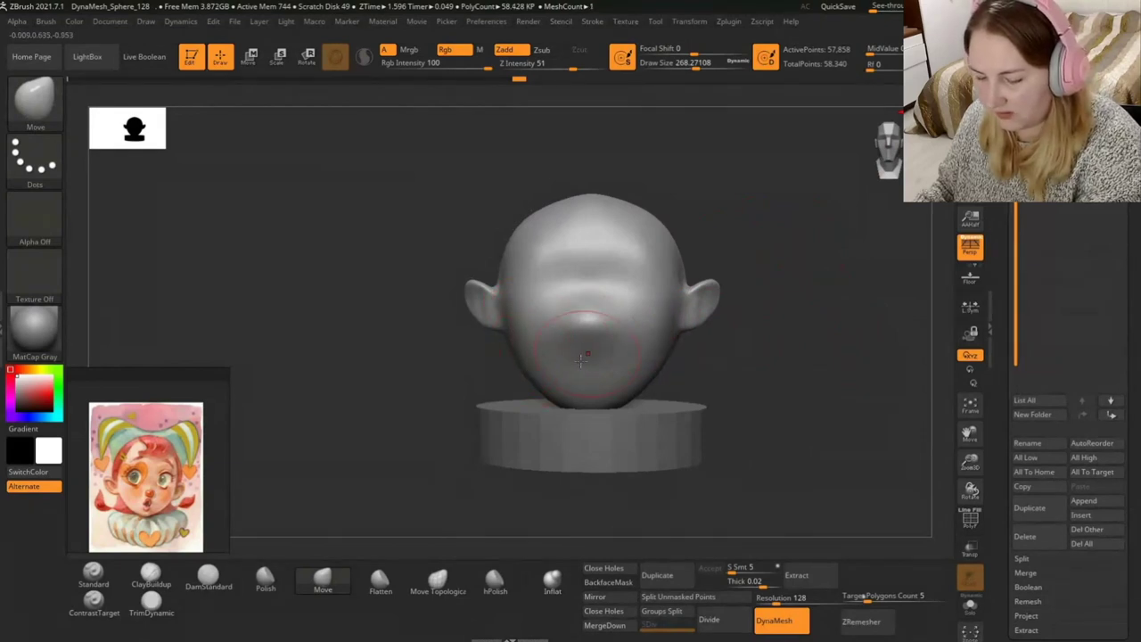
Shrink the brush to Draw Size about 177, shape the pouting mouth, and re-DynaMesh the head.
left_click_drag(733, 193, 820, 199)
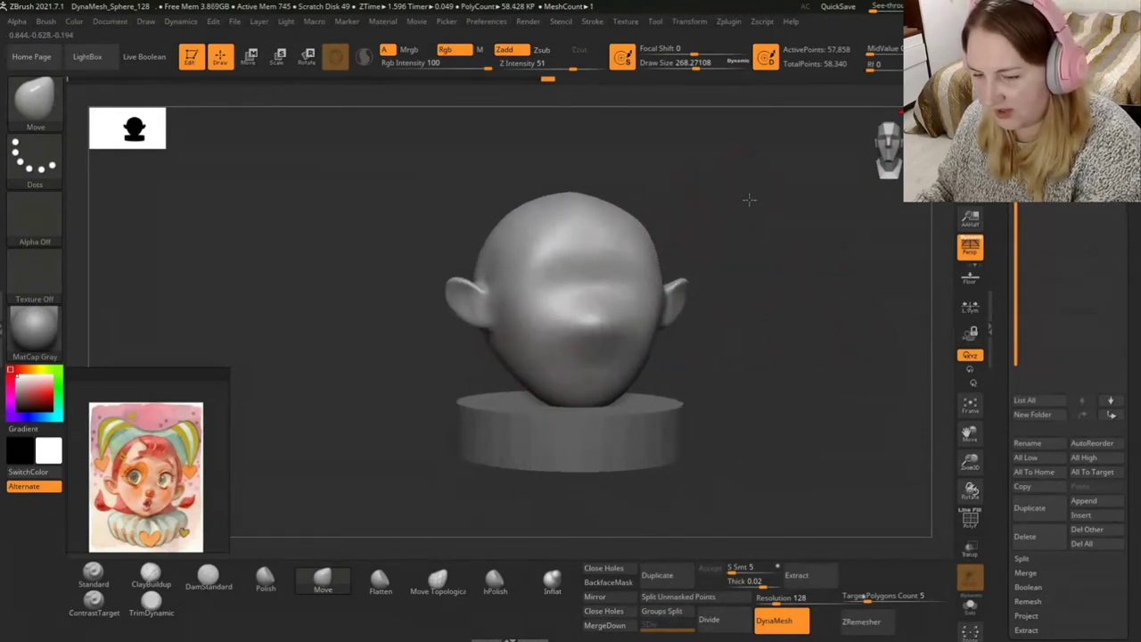
left_click_drag(704, 64, 684, 64)
left_click_drag(685, 116, 536, 215)
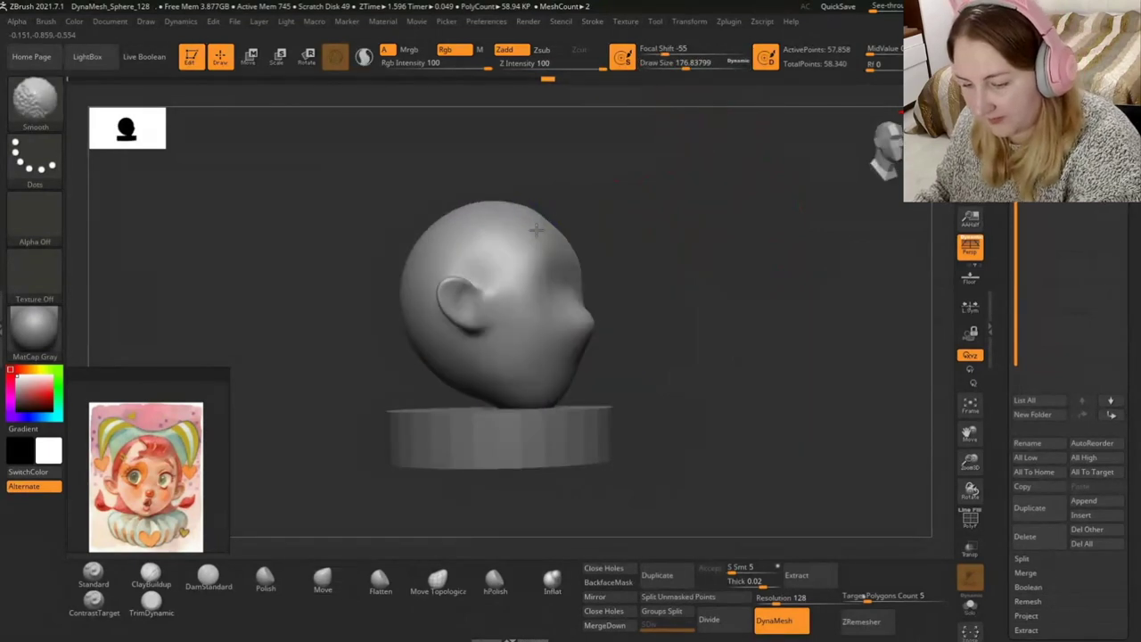
mouse_move(547, 284)
left_mouse_down()
mouse_move(726, 268)
mouse_move(586, 300)
mouse_move(564, 360)
mouse_move(563, 346)
mouse_move(571, 368)
left_mouse_up()
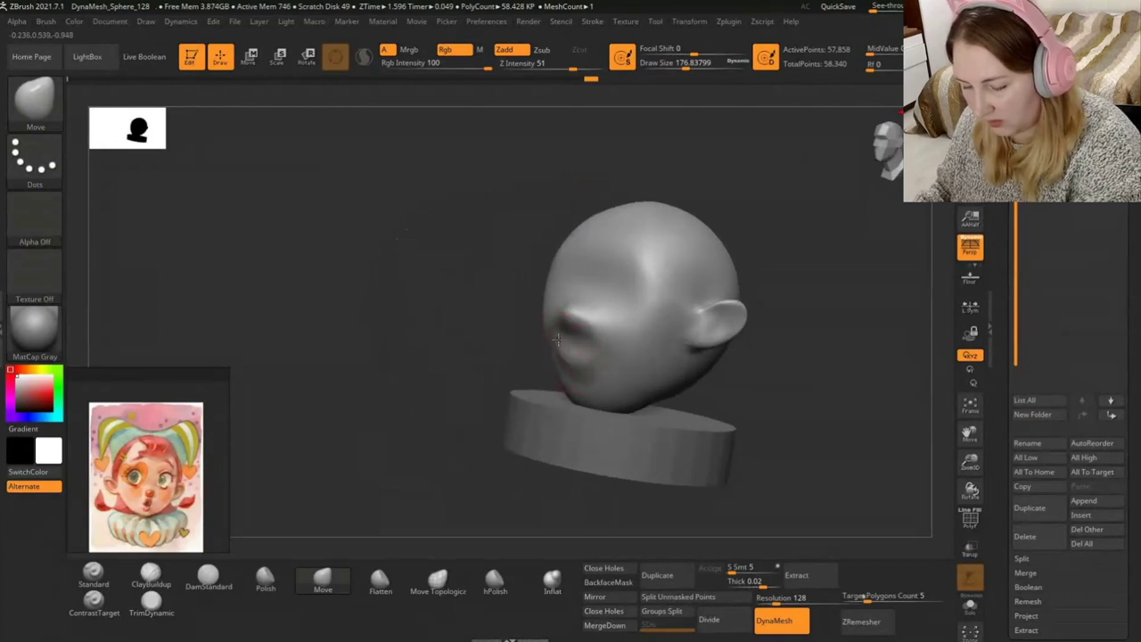
left_click_drag(365, 457, 583, 316)
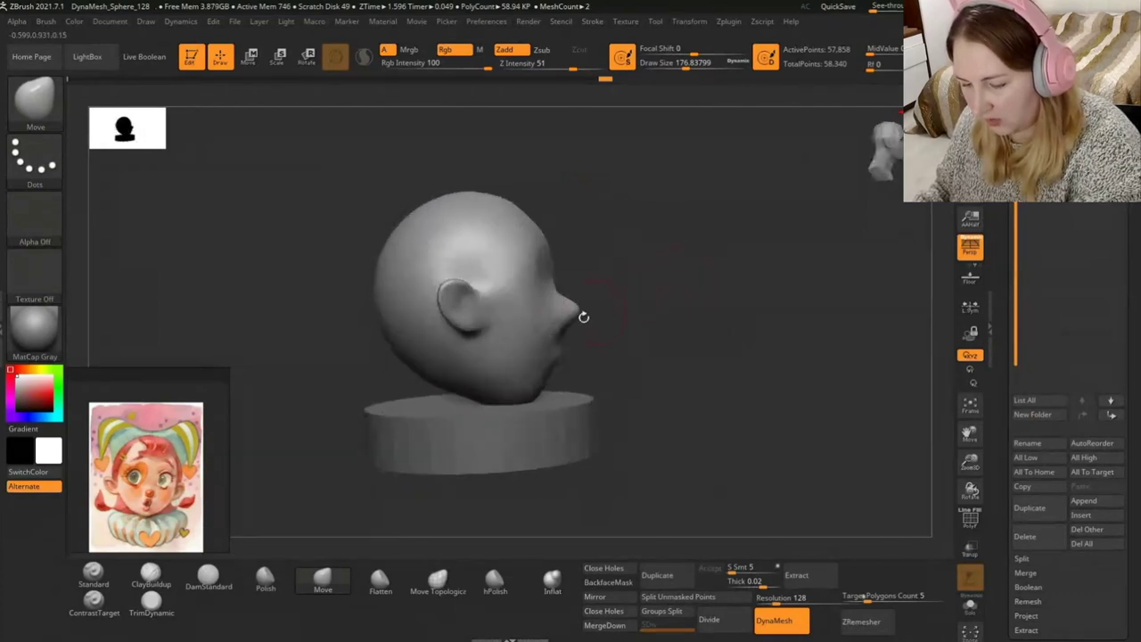
left_click_drag(660, 244, 628, 239)
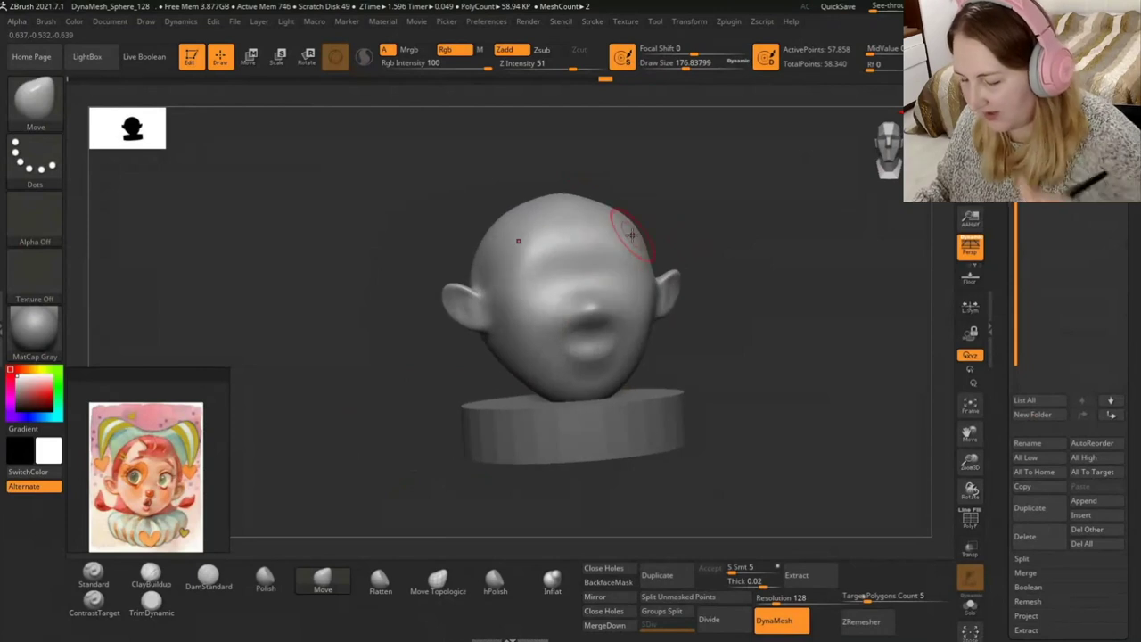
mouse_move(862, 150)
left_mouse_down()
mouse_move(787, 267)
mouse_move(746, 291)
left_mouse_up()
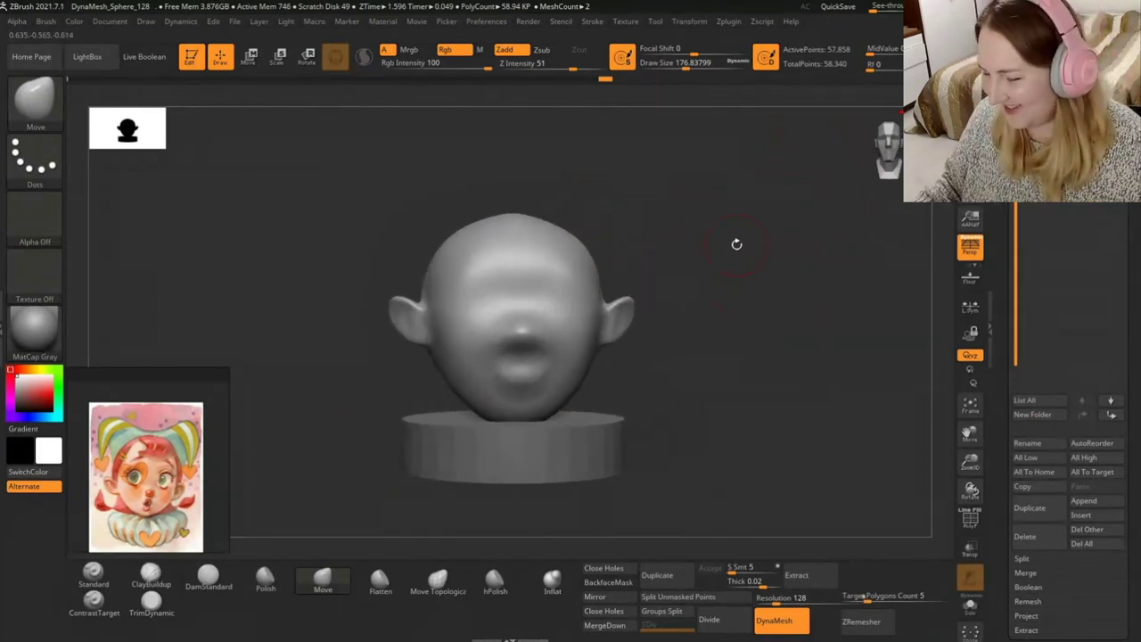
left_click_drag(736, 244, 713, 323, "alt")
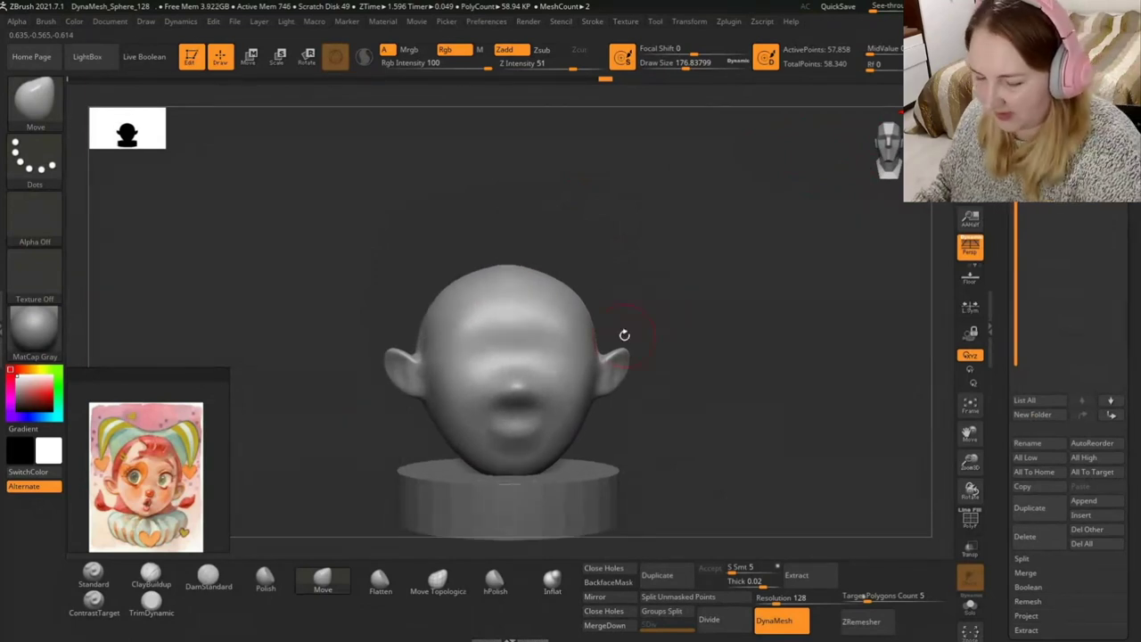
left_click_drag(624, 335, 683, 303)
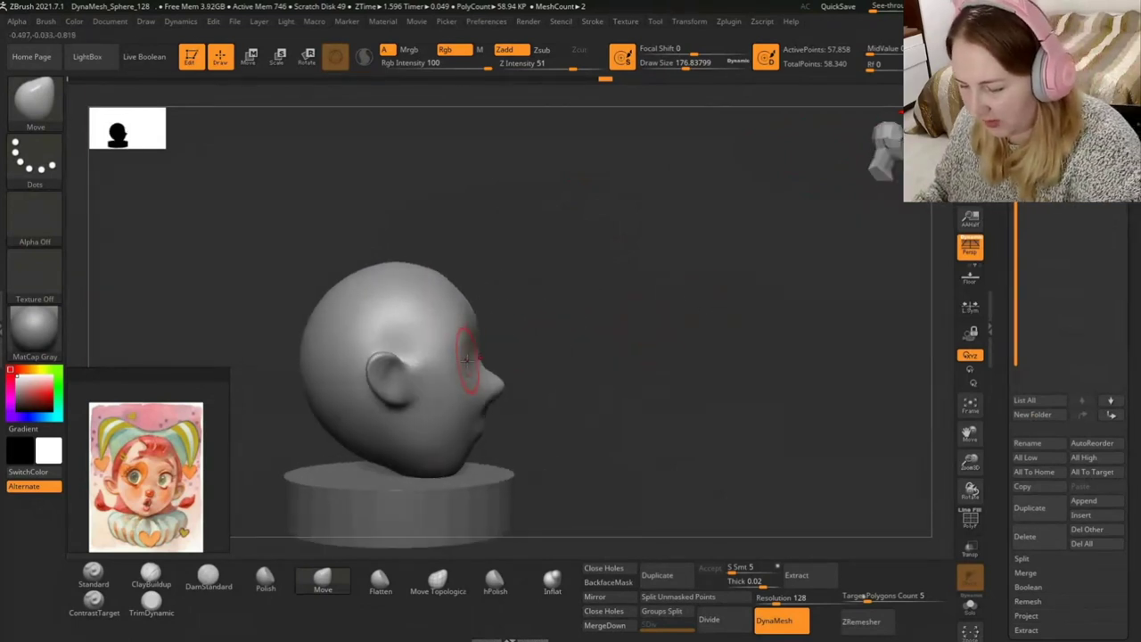
left_click_drag(452, 361, 453, 356, "ctrl")
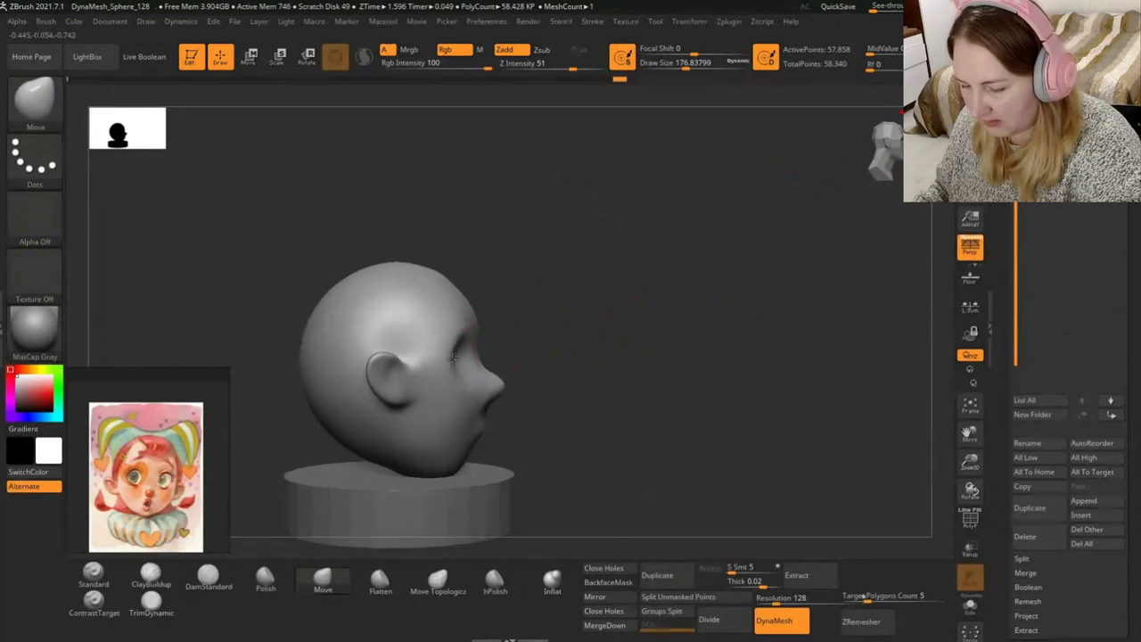
Confirm the DynaMesh remesh and smooth the surface around the forehead.
left_click_drag(597, 298, 540, 301)
key("ctrl+z")
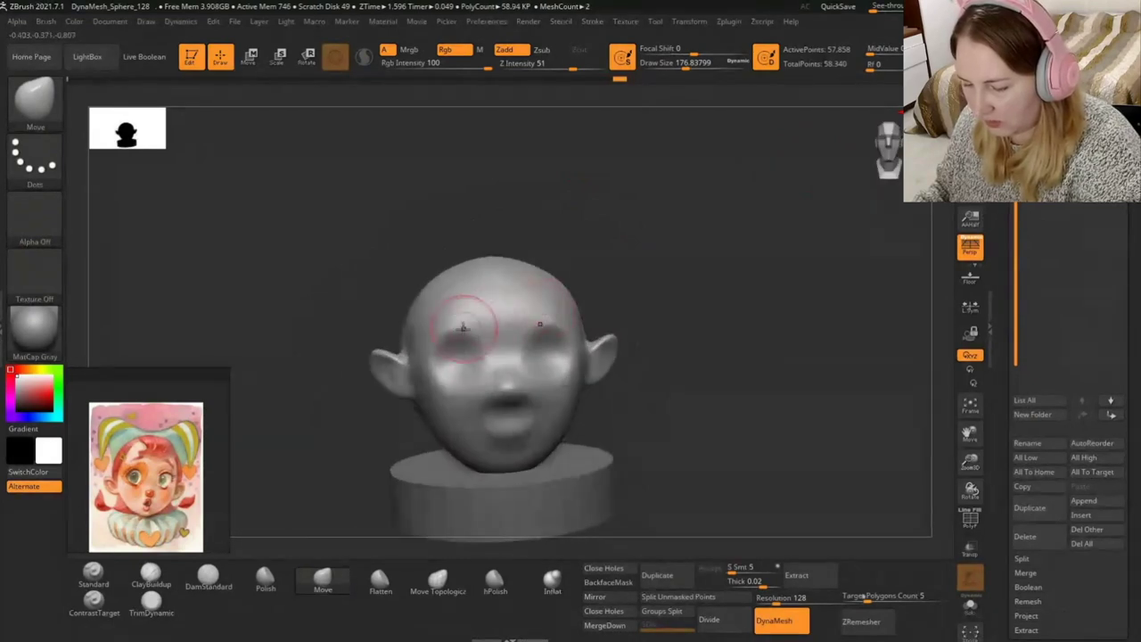
key("ctrl+shift+z")
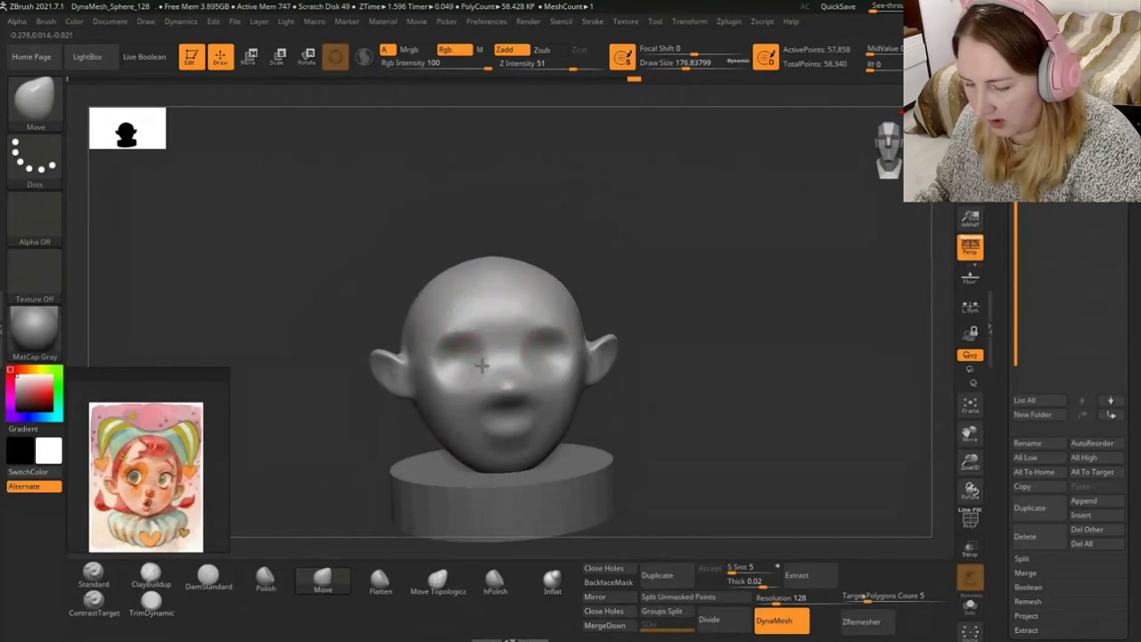
key("ctrl+shift+z")
mouse_move(632, 255)
left_mouse_down()
mouse_move(517, 330)
mouse_move(533, 337)
left_mouse_up()
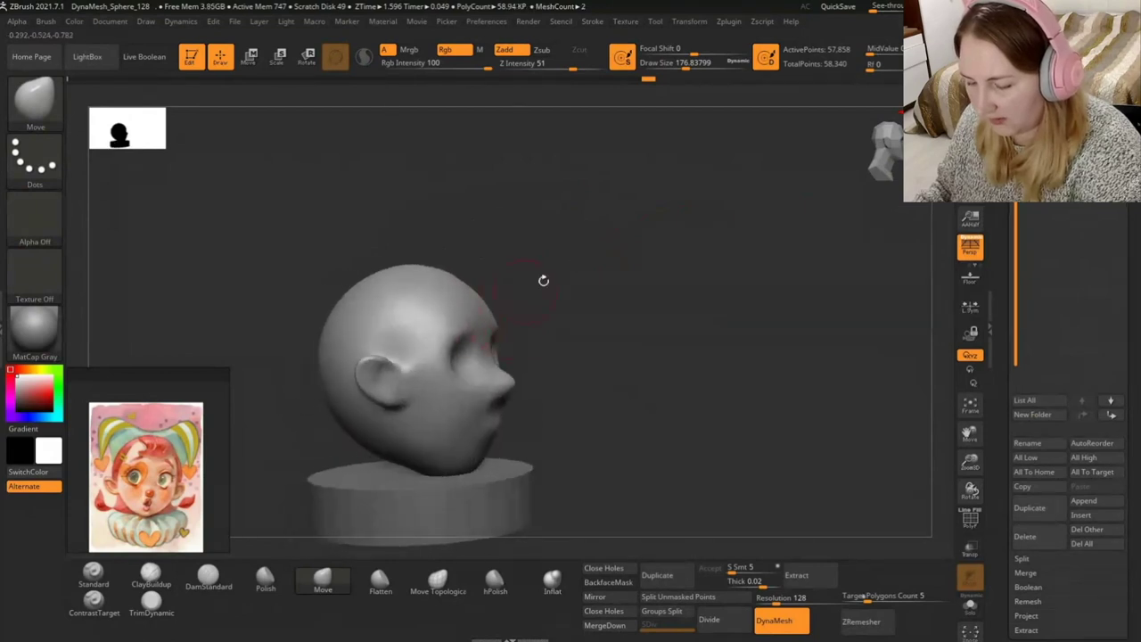
left_click_drag(542, 280, 523, 273)
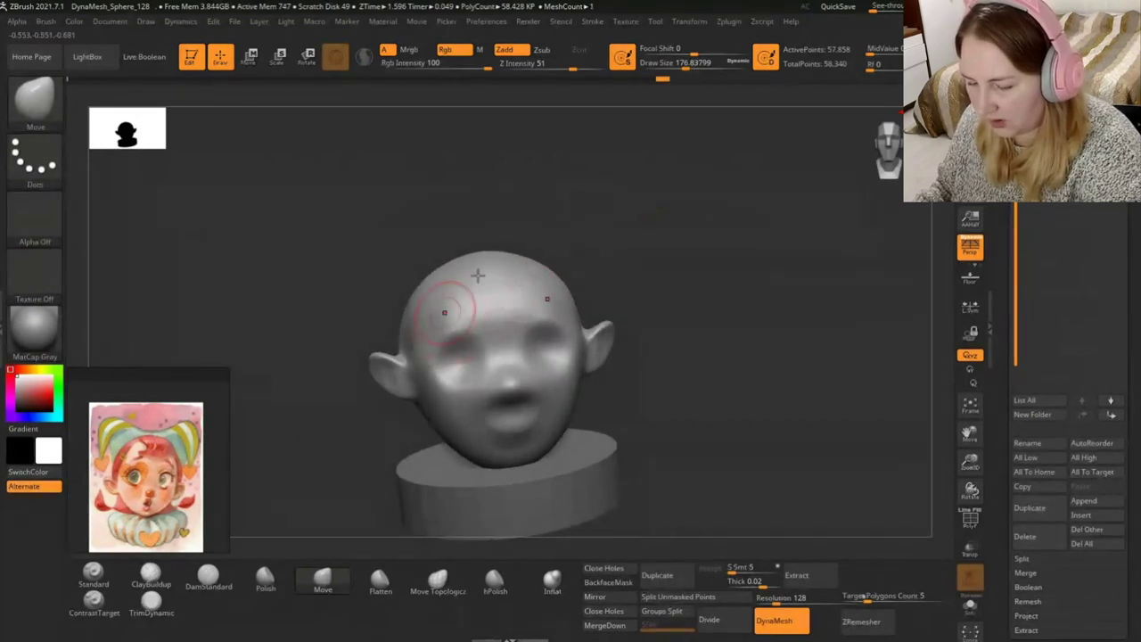
left_click_drag(574, 238, 523, 270)
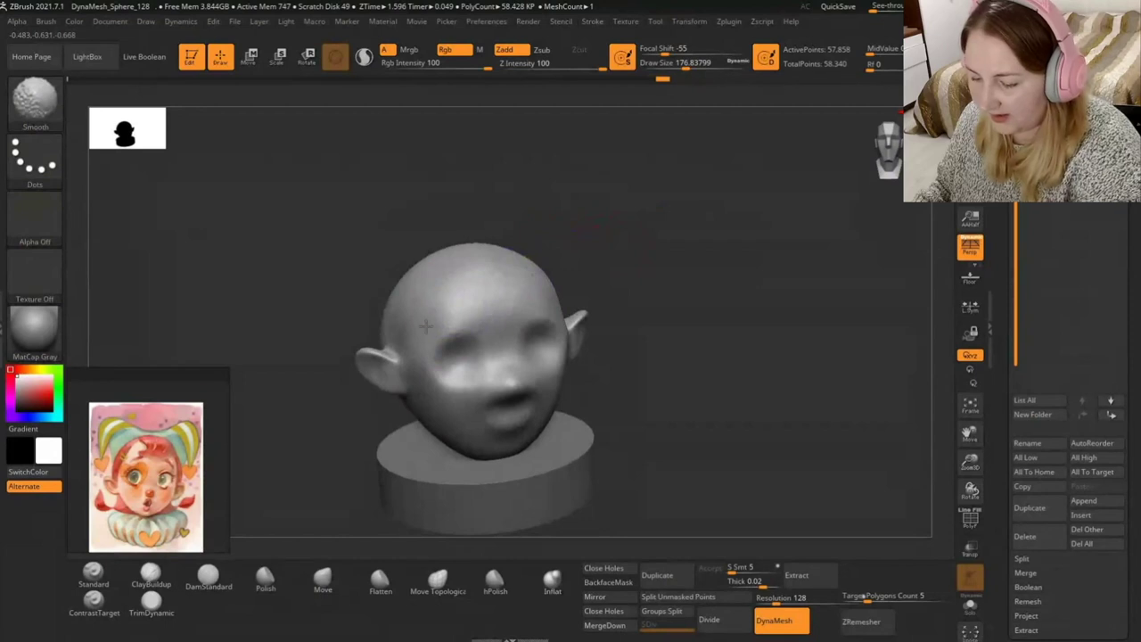
mouse_move(683, 273)
left_mouse_down()
mouse_move(591, 275)
mouse_move(688, 212)
mouse_move(664, 255)
mouse_move(724, 257)
mouse_move(709, 269)
mouse_move(704, 252)
mouse_move(687, 275)
mouse_move(698, 283)
mouse_move(688, 264)
mouse_move(677, 272)
left_mouse_up()
Switch back to the Move brush and reduce Draw Size to about 116.
key("b")
key("m")
key("v")
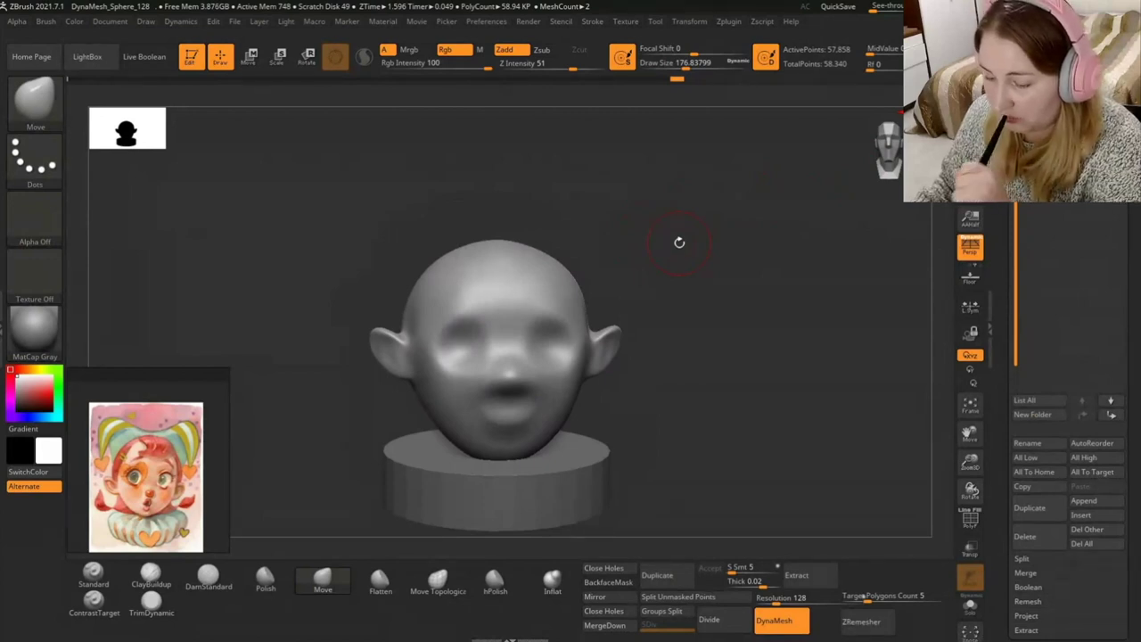
mouse_move(658, 285)
left_mouse_down()
mouse_move(665, 293)
mouse_move(703, 204)
left_mouse_up()
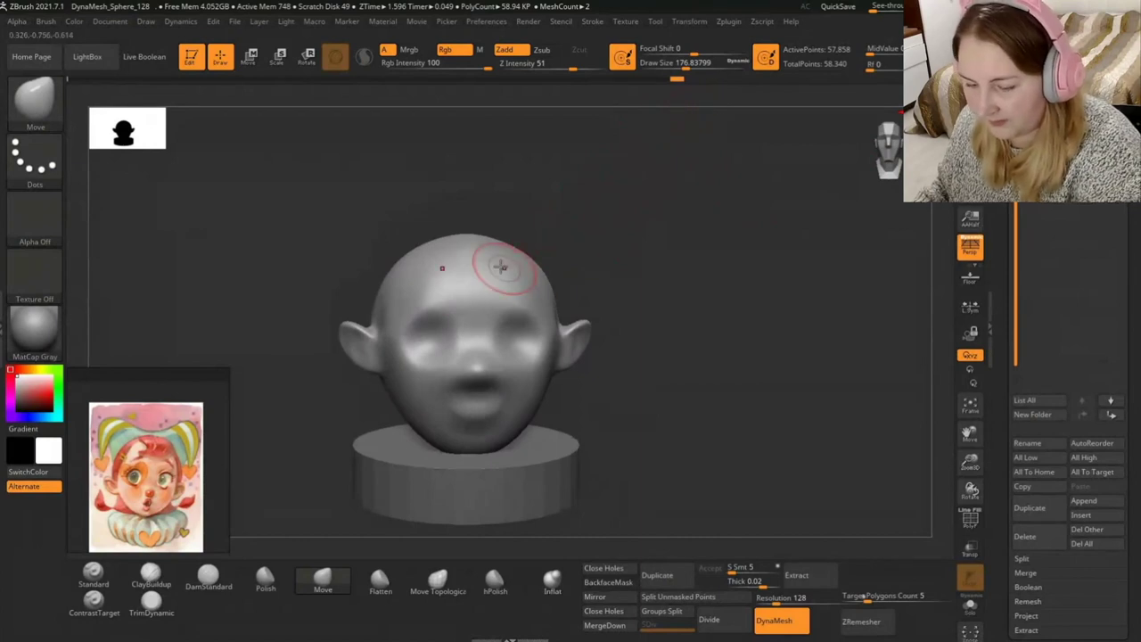
left_click_drag(679, 67, 674, 68)
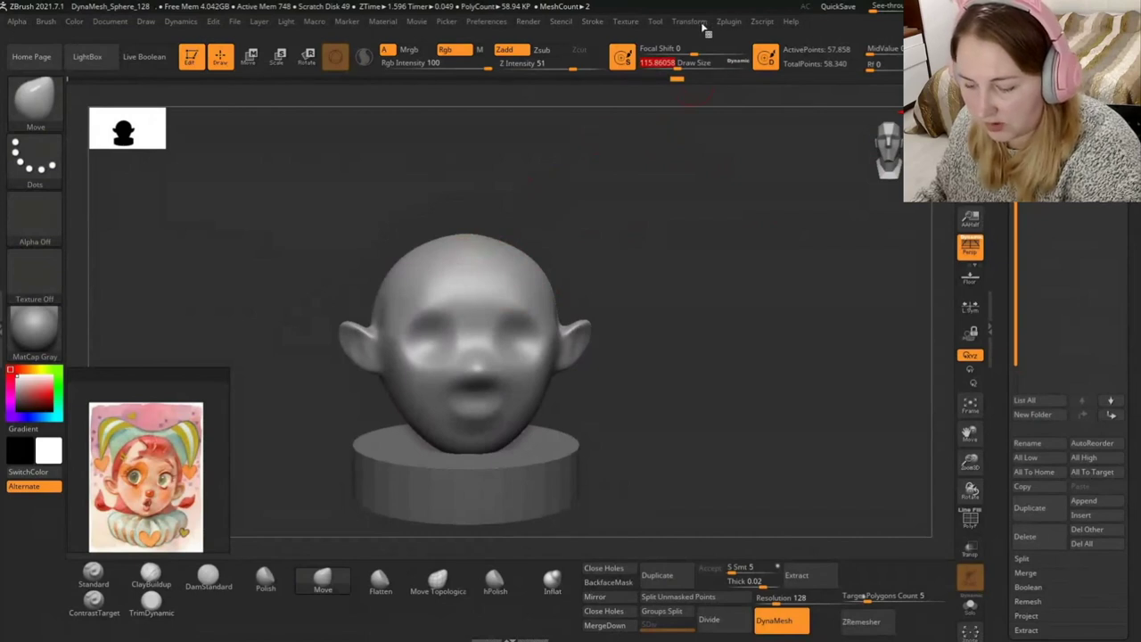
mouse_move(446, 223)
left_mouse_down()
mouse_move(490, 239)
mouse_move(426, 246)
mouse_move(413, 265)
mouse_move(548, 219)
left_mouse_up()
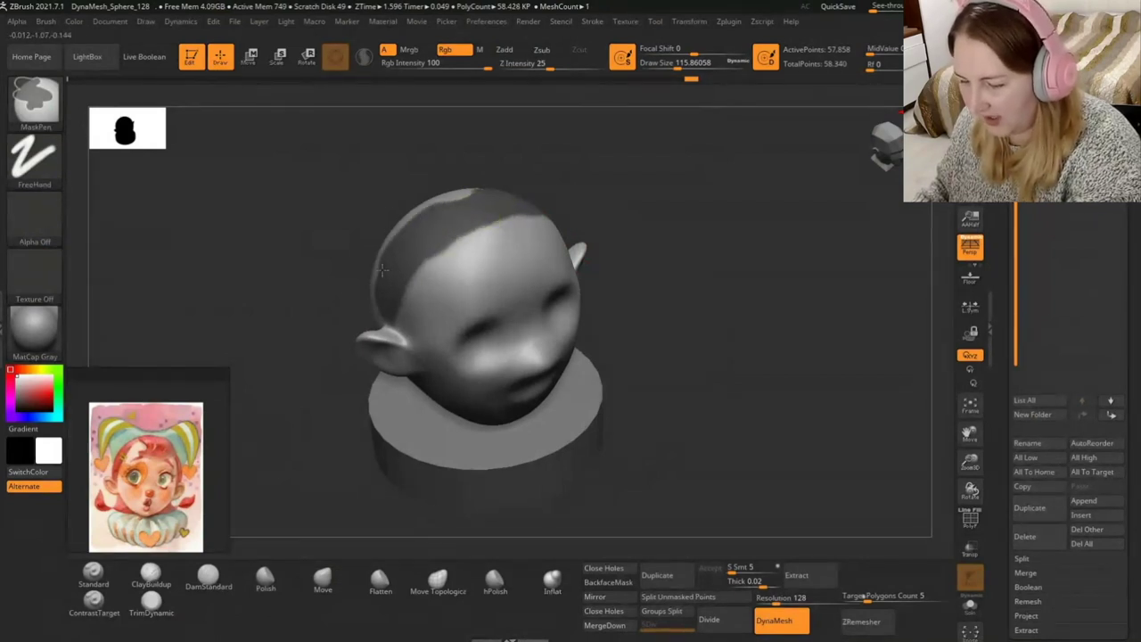
Mask the back of the head for the hair, then verify Transform symmetry is active.
left_click_drag(642, 232, 687, 210)
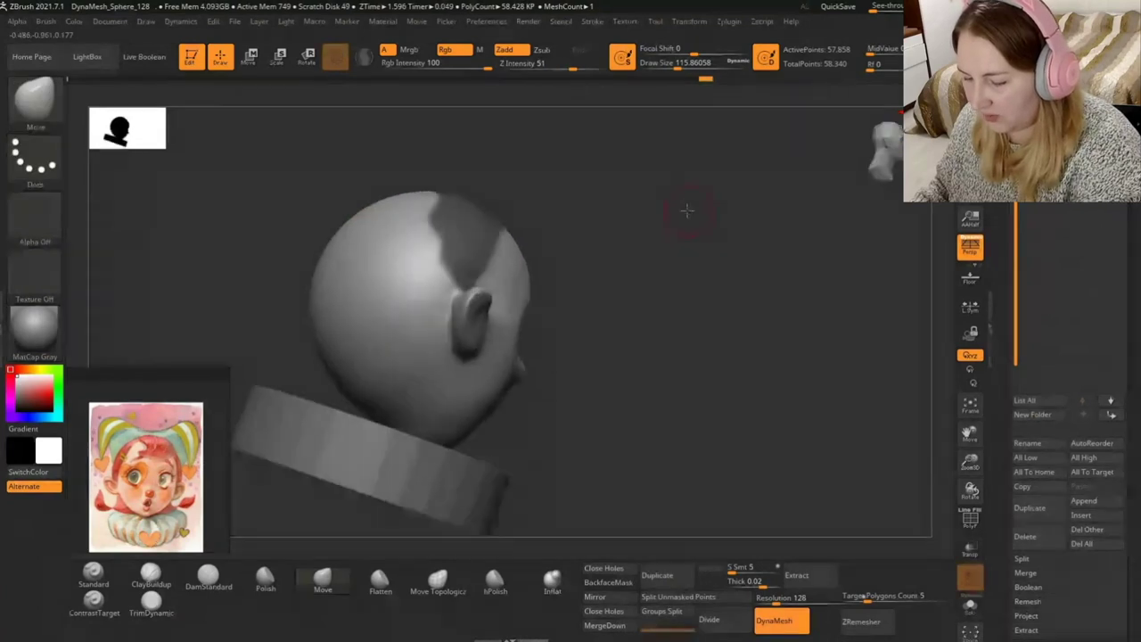
mouse_move(455, 240)
left_mouse_down("ctrl")
mouse_move(340, 311)
mouse_move(394, 367)
mouse_move(450, 183)
left_mouse_up("ctrl")
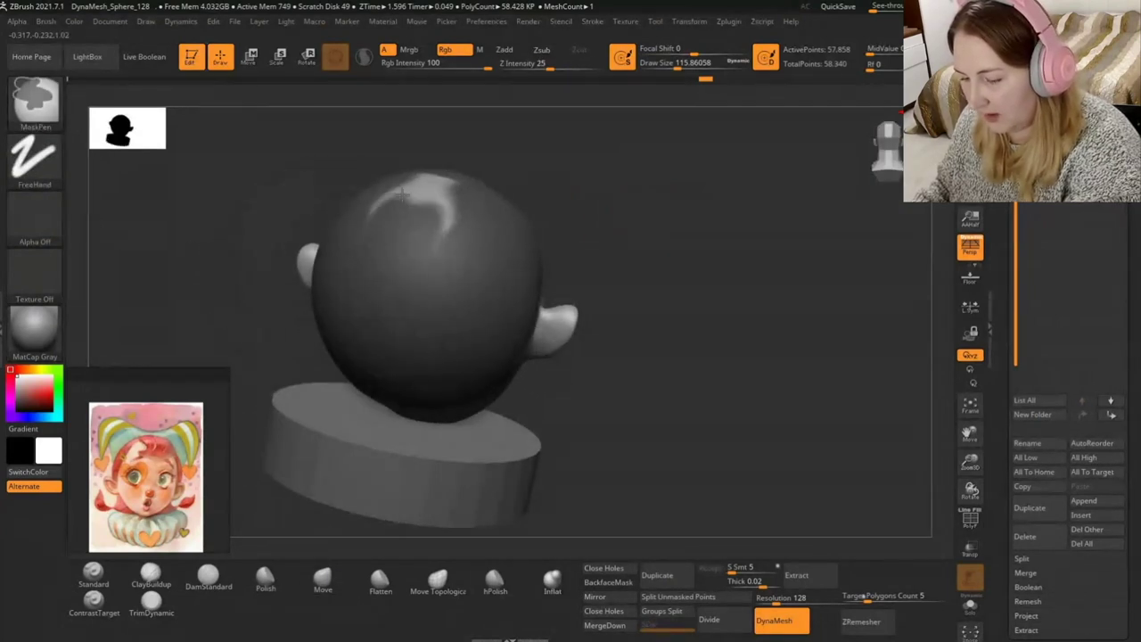
mouse_move(592, 228)
left_mouse_down()
mouse_move(548, 241)
mouse_move(612, 306)
mouse_move(667, 316)
mouse_move(651, 294)
left_mouse_up()
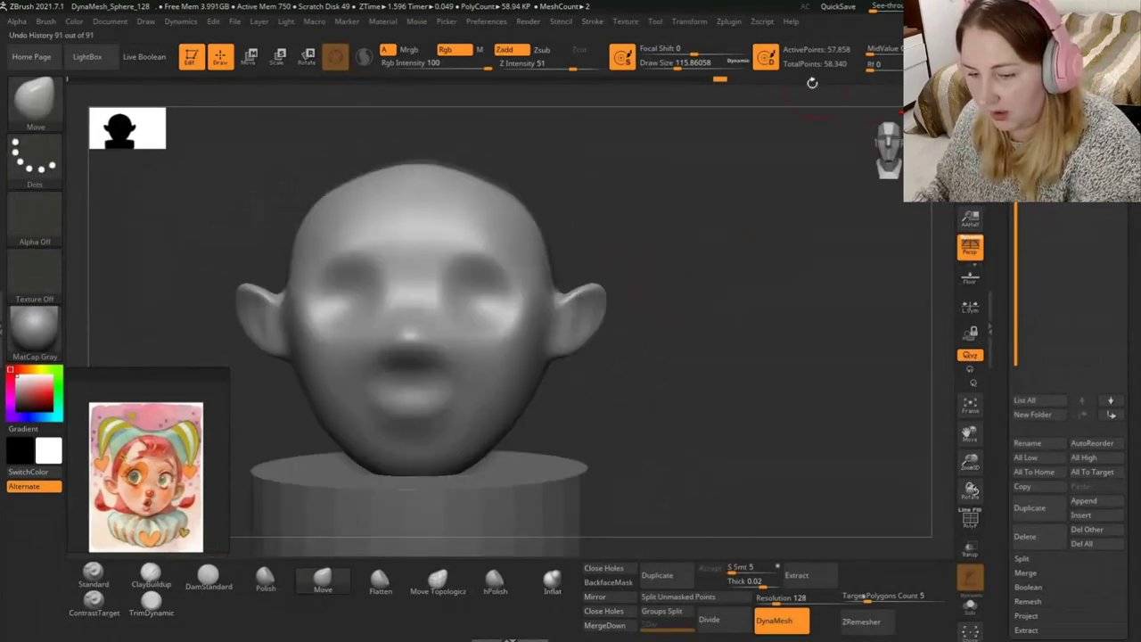
left_click(713, 26)
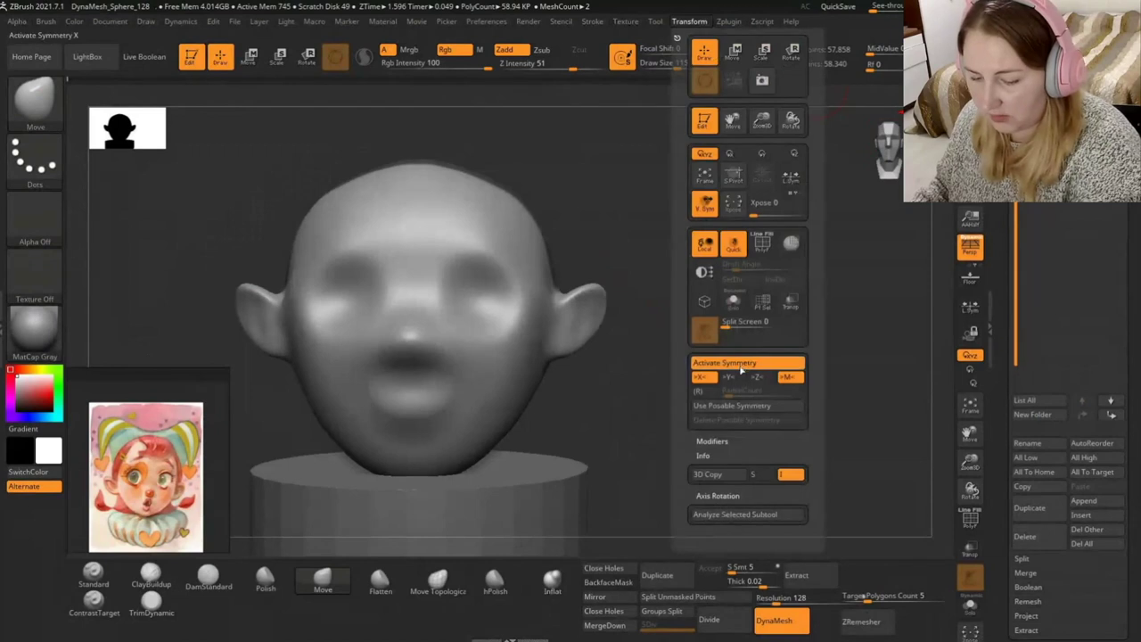
mouse_move(620, 229)
left_mouse_down()
mouse_move(662, 265)
mouse_move(562, 260)
left_mouse_up()
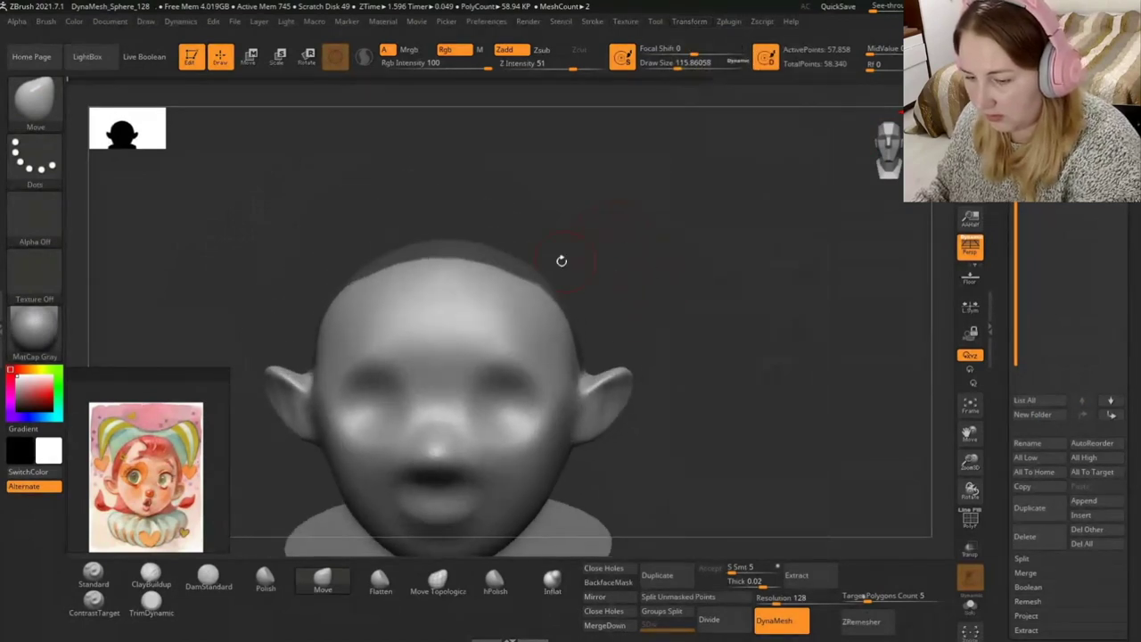
Shrink the brush to about 68 and mask the top of the head, trimming its lower edge.
left_click_drag(680, 65, 678, 65)
mouse_move(434, 255)
left_mouse_down("ctrl")
mouse_move(467, 287)
mouse_move(446, 328)
mouse_move(476, 259)
left_mouse_up("ctrl")
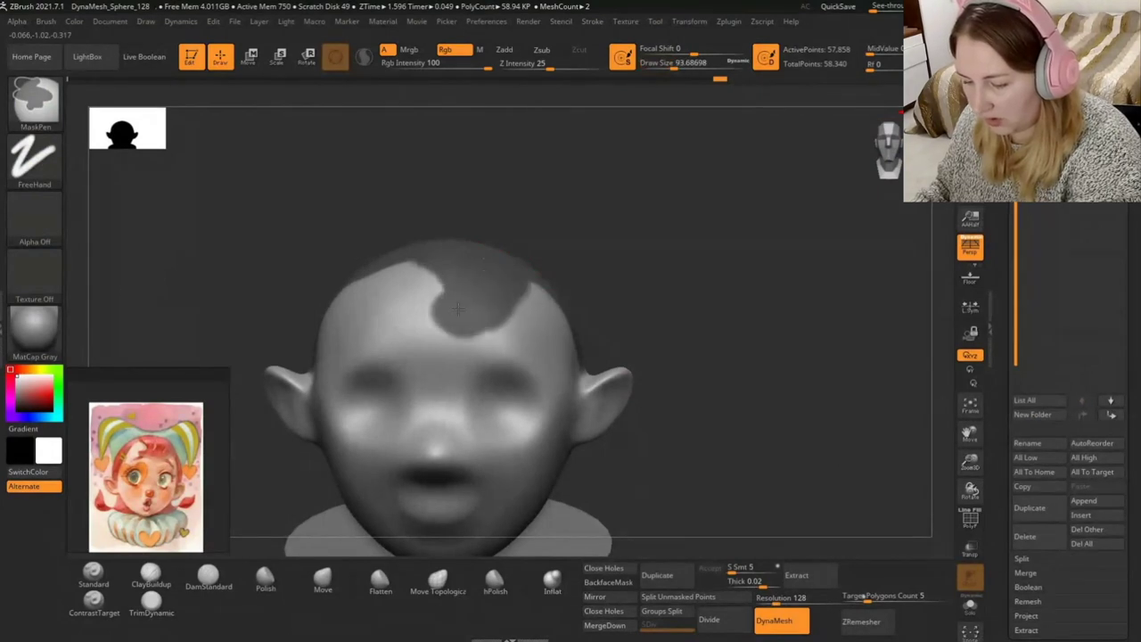
left_click_drag(445, 332, 486, 346, "ctrl+alt")
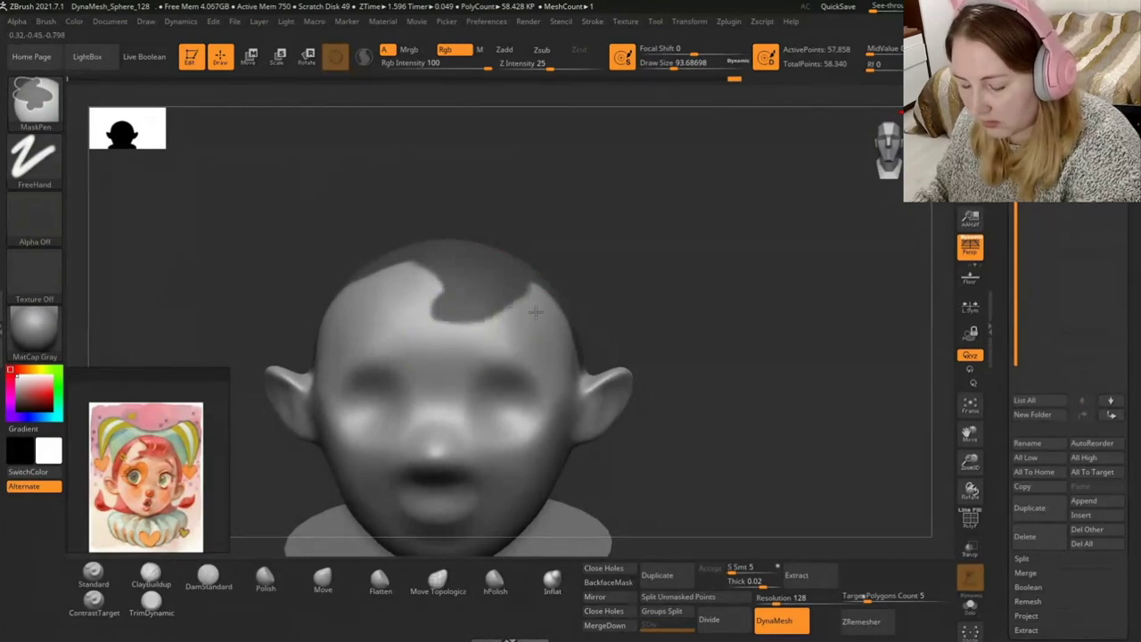
key("b")
key("m")
key("v")
Extend the crown mask over more of the forehead from a rotated view.
mouse_move(558, 217)
left_mouse_down()
mouse_move(626, 219)
mouse_move(333, 285)
left_mouse_up()
key("ctrl")
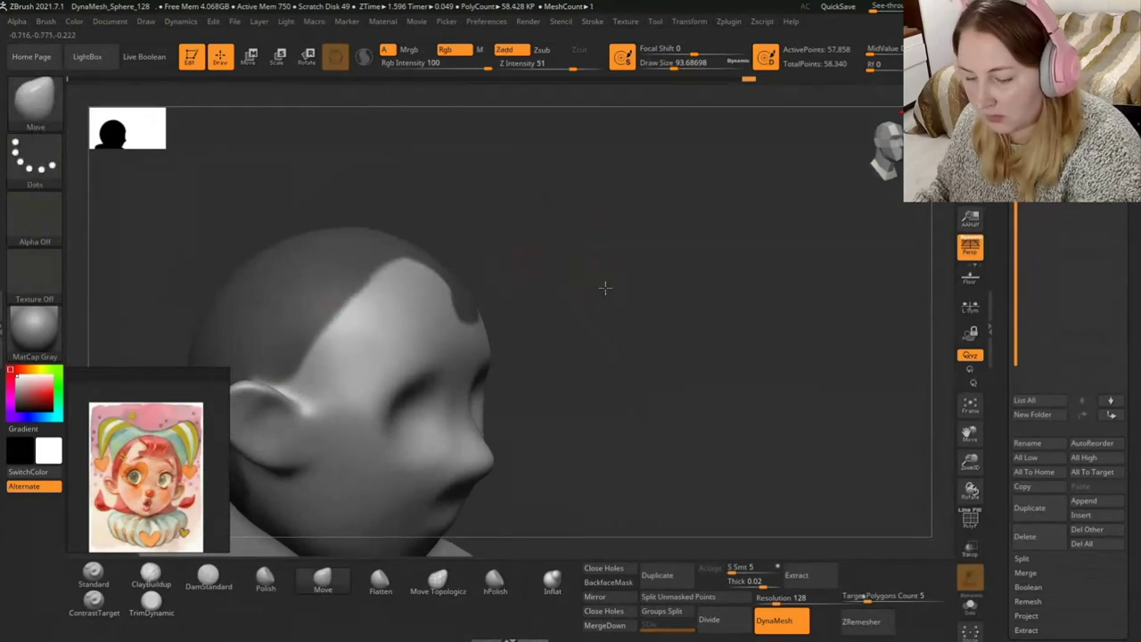
left_click_drag(604, 288, 542, 229)
key("ctrl")
left_click_drag(505, 272, 557, 390, "ctrl")
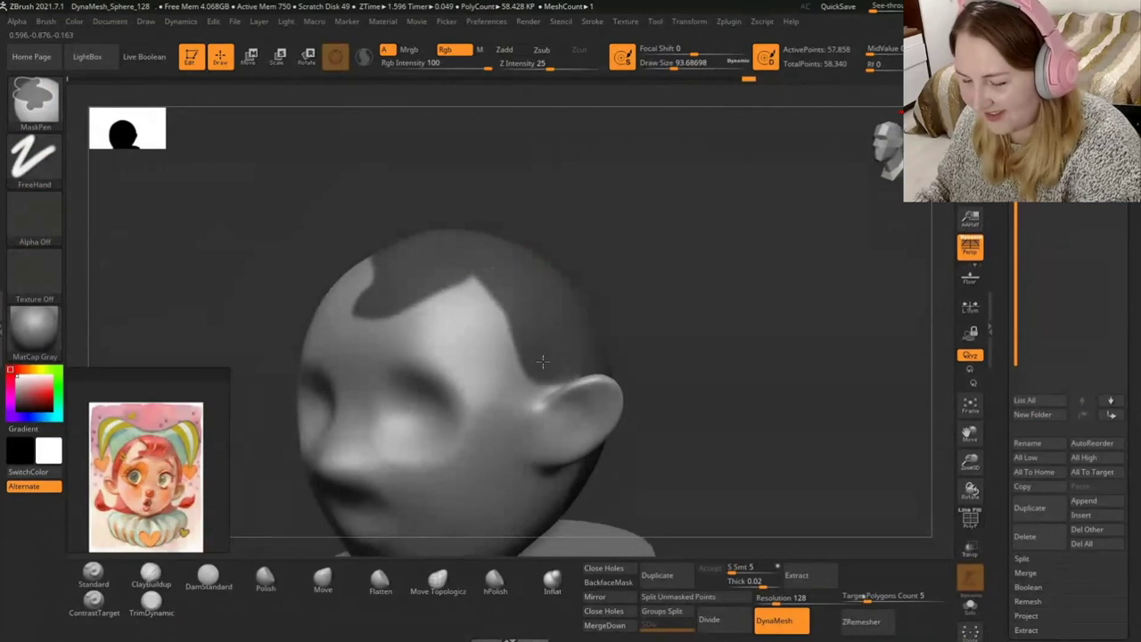
mouse_move(642, 392)
left_mouse_down()
mouse_move(628, 265)
mouse_move(598, 211)
mouse_move(724, 332)
mouse_move(672, 316)
mouse_move(756, 330)
mouse_move(713, 349)
mouse_move(734, 428)
left_mouse_up()
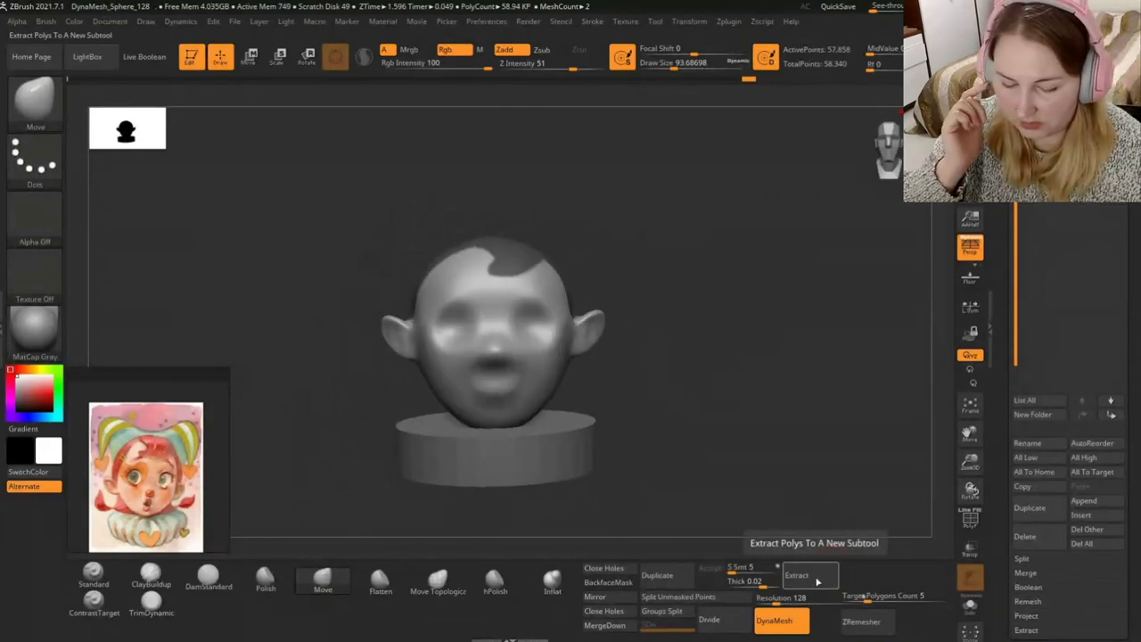
Preview a SubTool Extract shell from the masked crown.
scroll(1016, 500, "down", 3)
scroll(1031, 450, "down", 2)
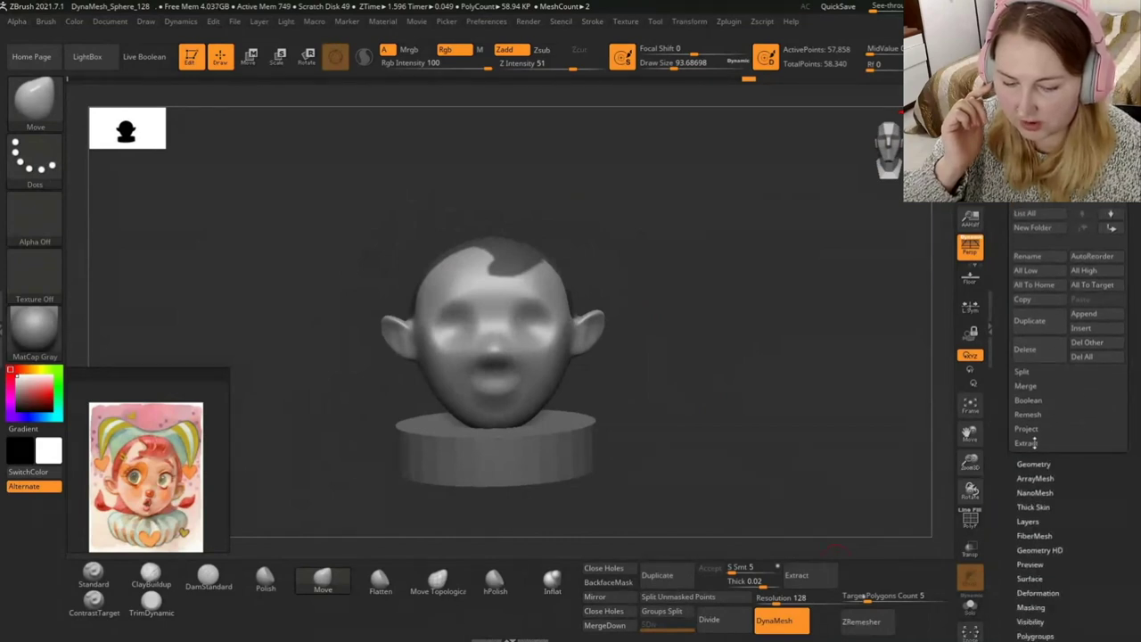
left_click(1031, 440)
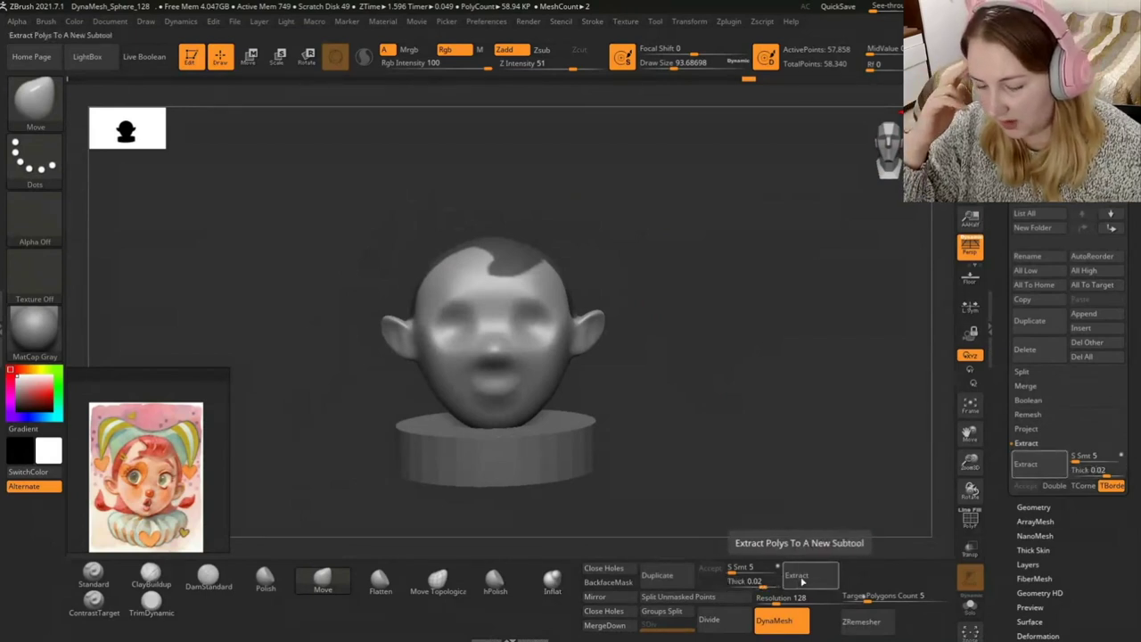
left_click(803, 577)
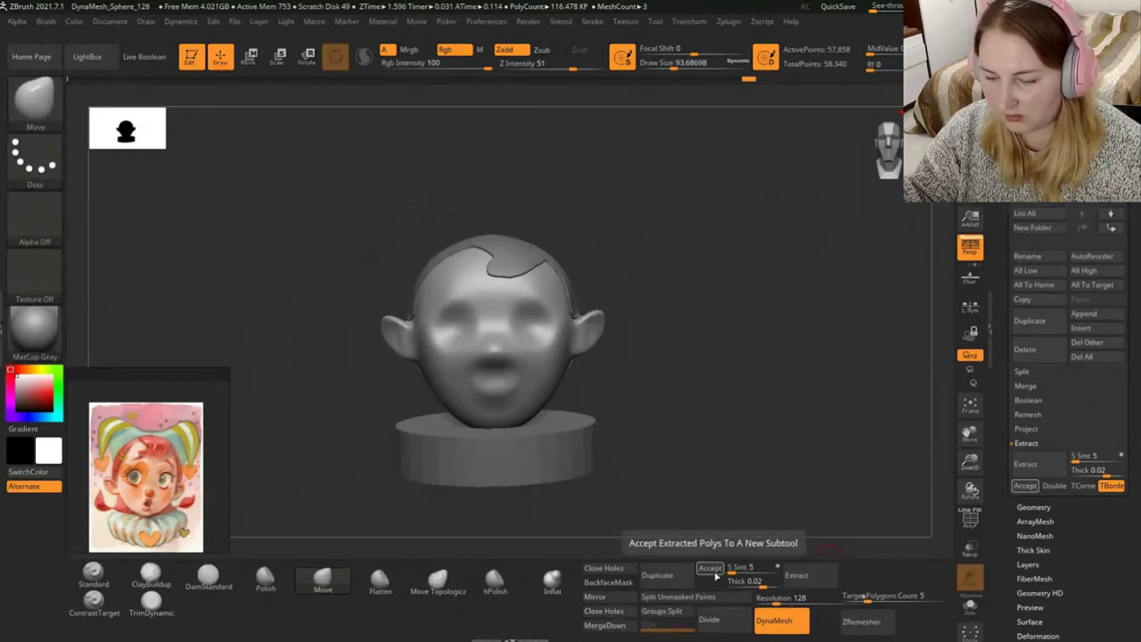
Set extraction Thick to 0.08146, re-preview, and accept it as subtool Extract3.
left_click(749, 582)
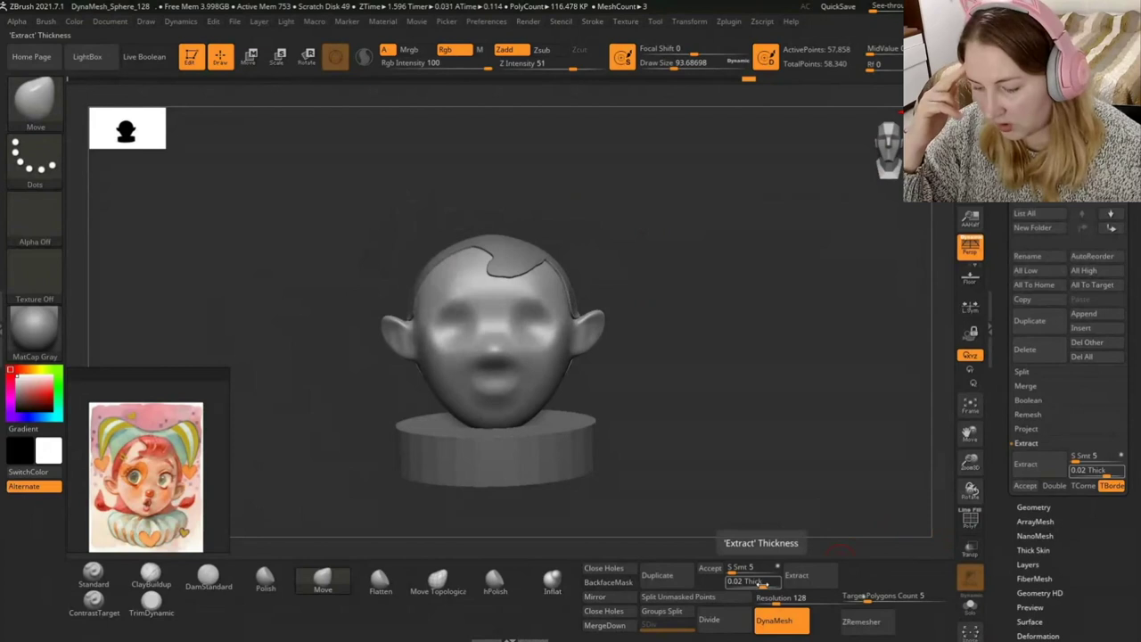
left_click_drag(762, 582, 764, 581)
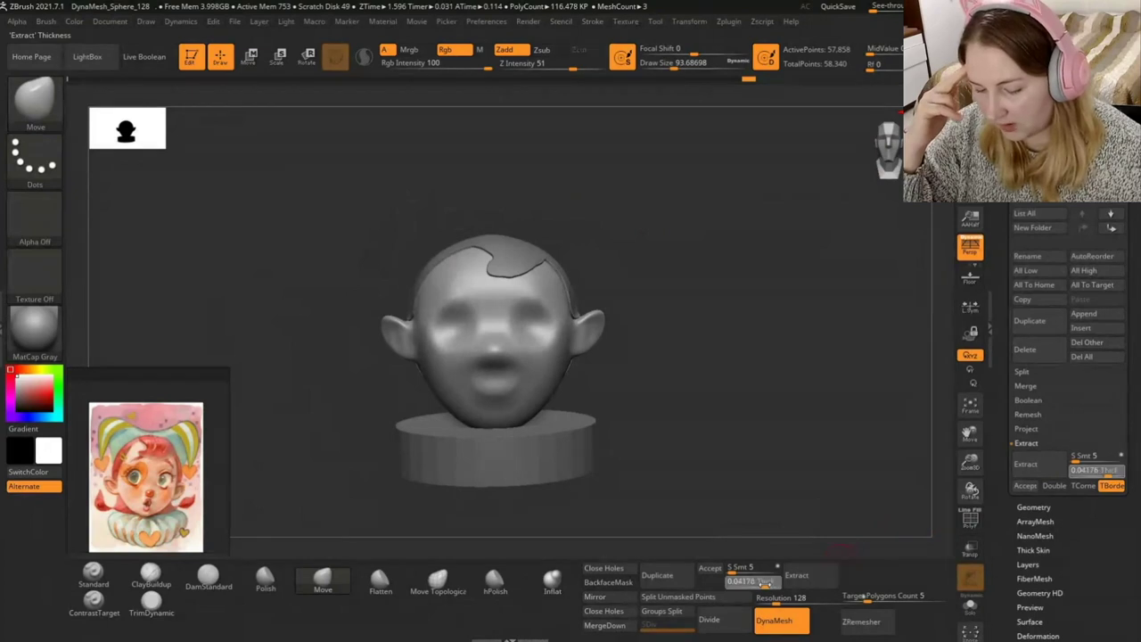
left_click(809, 578)
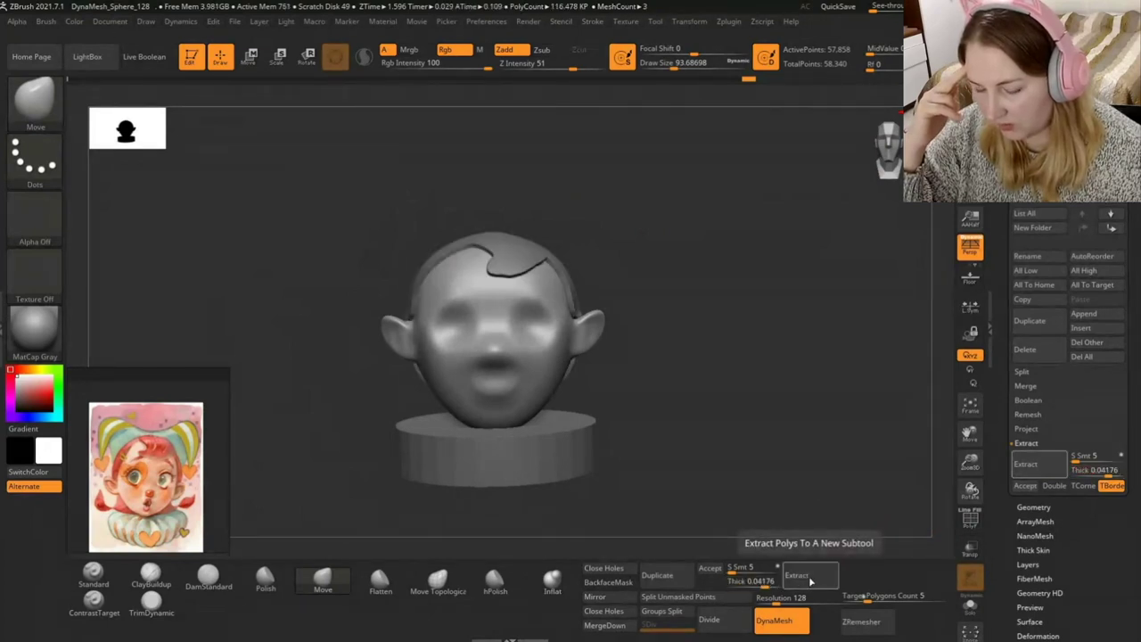
left_click(761, 581)
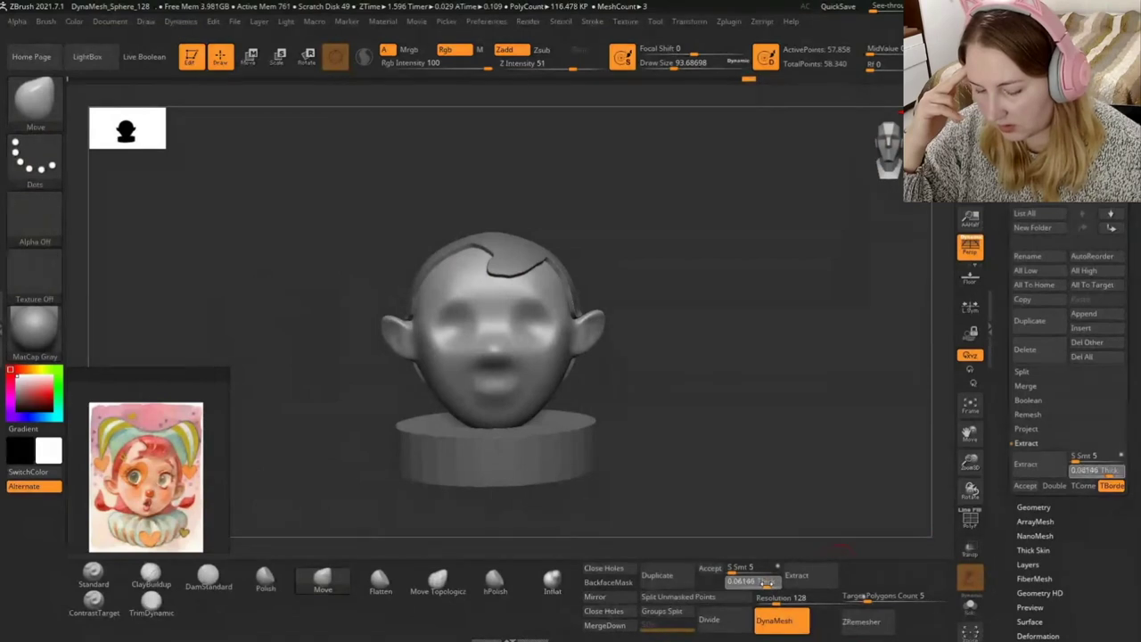
left_click(807, 577)
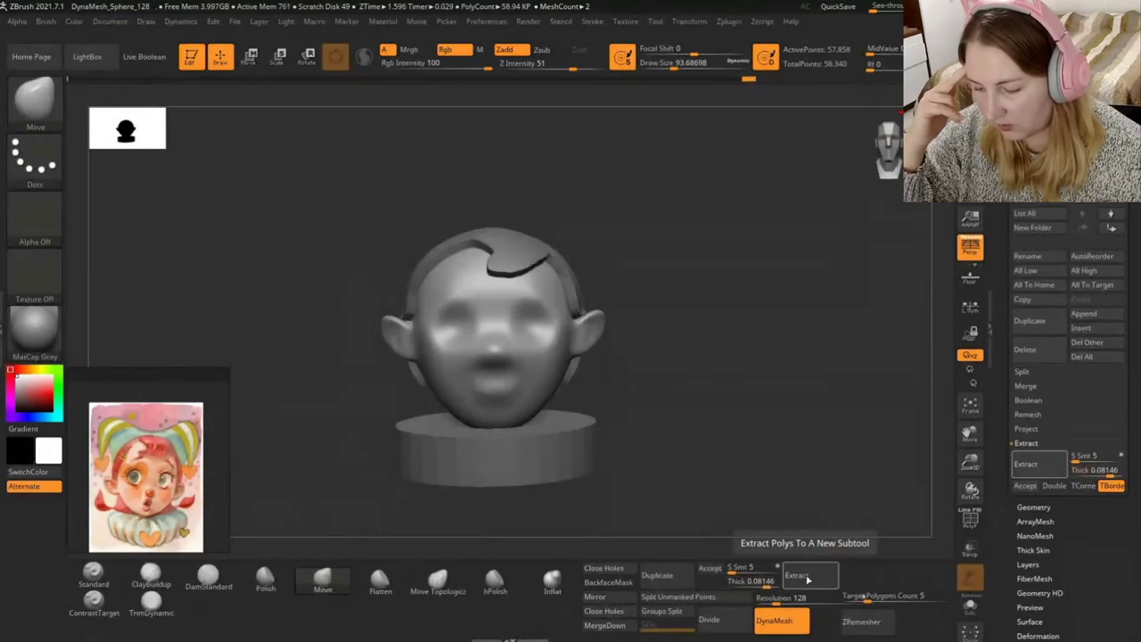
left_click(808, 577)
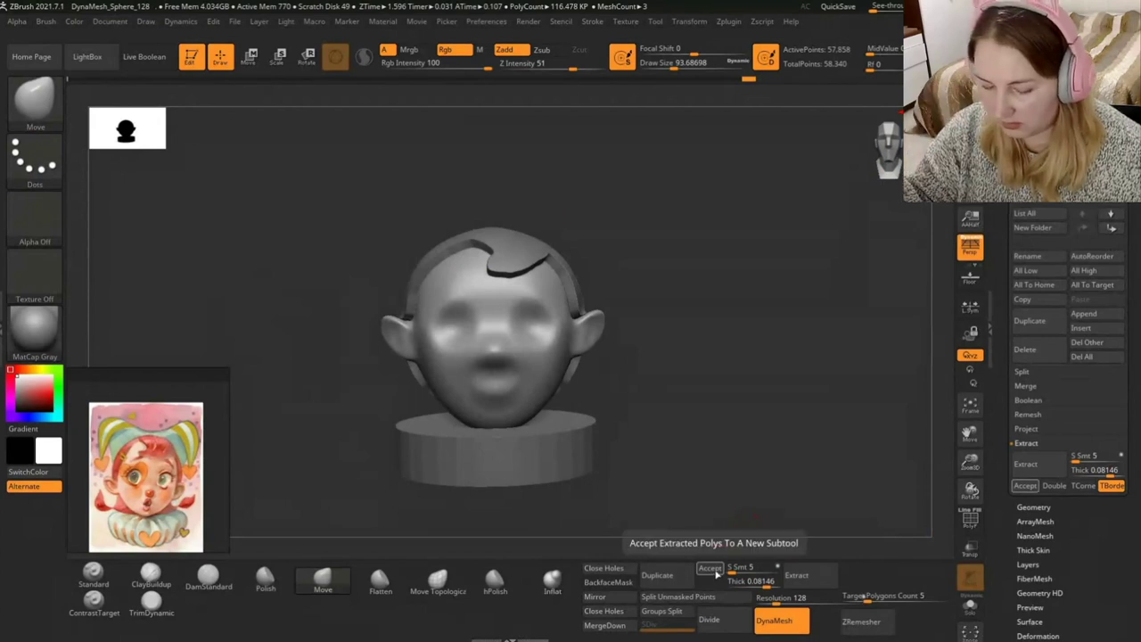
left_click(716, 575)
mouse_move(782, 394)
left_mouse_down()
mouse_move(701, 273)
mouse_move(644, 275)
mouse_move(748, 276)
mouse_move(741, 261)
left_mouse_up()
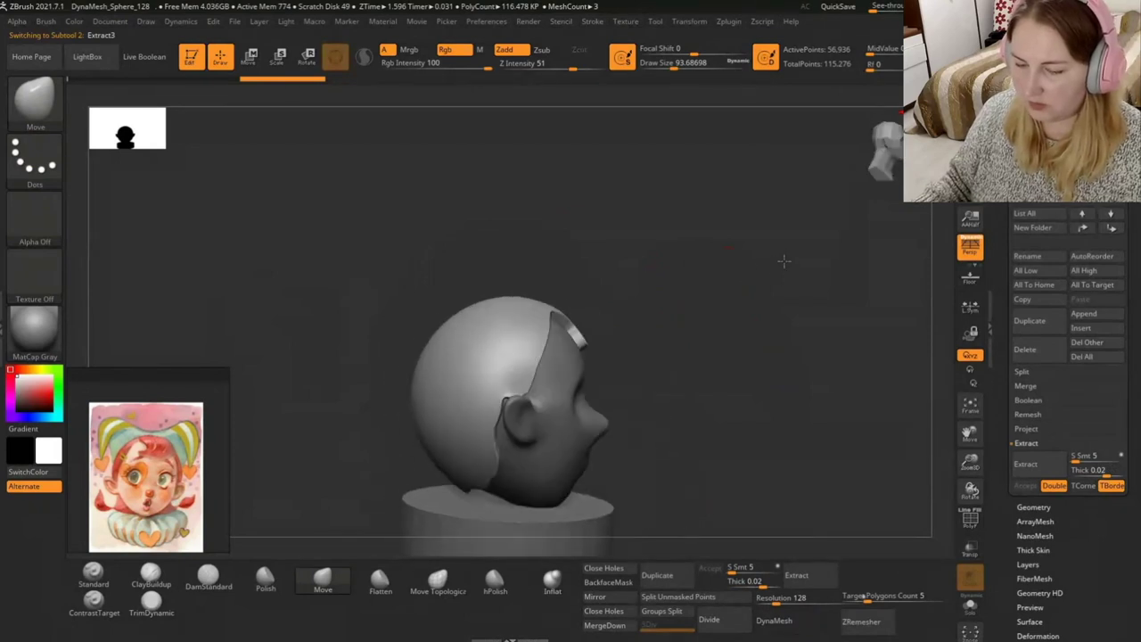
Reshape the hair cap's front flap with the Move brush.
mouse_move(892, 229)
left_mouse_down()
mouse_move(769, 311)
mouse_move(888, 222)
left_mouse_up()
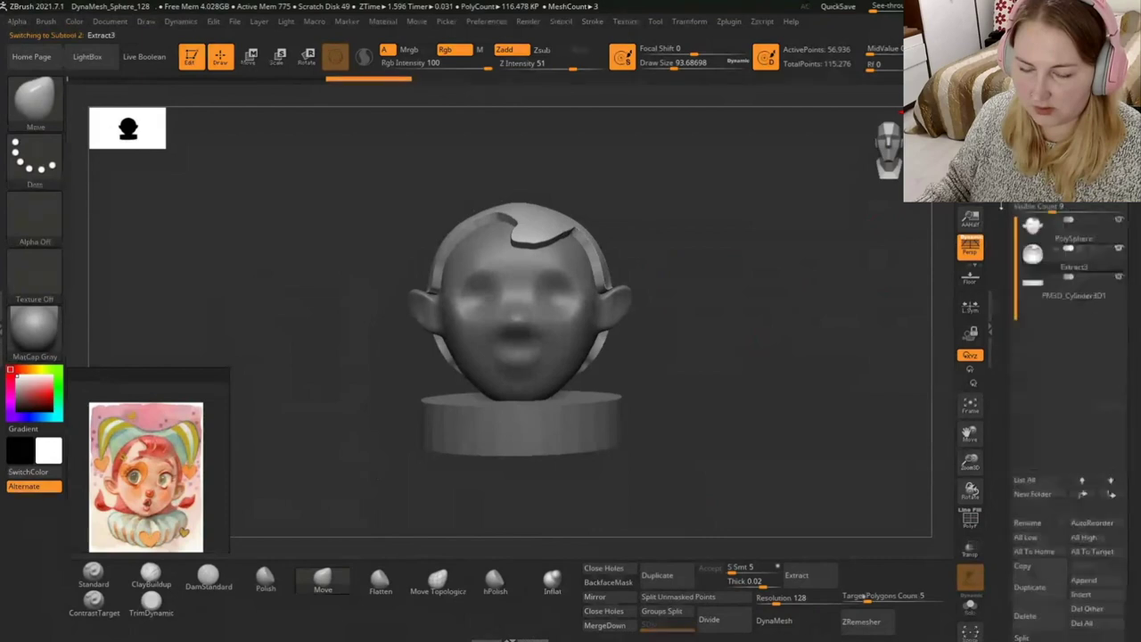
left_click_drag(677, 339, 696, 342)
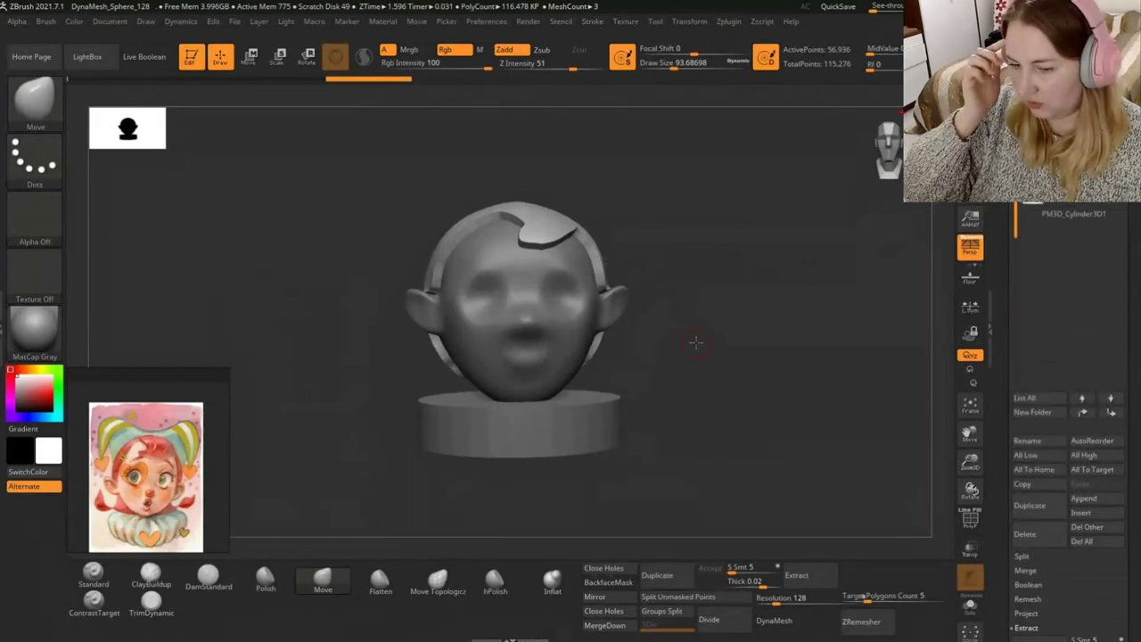
left_click_drag(535, 234, 515, 233)
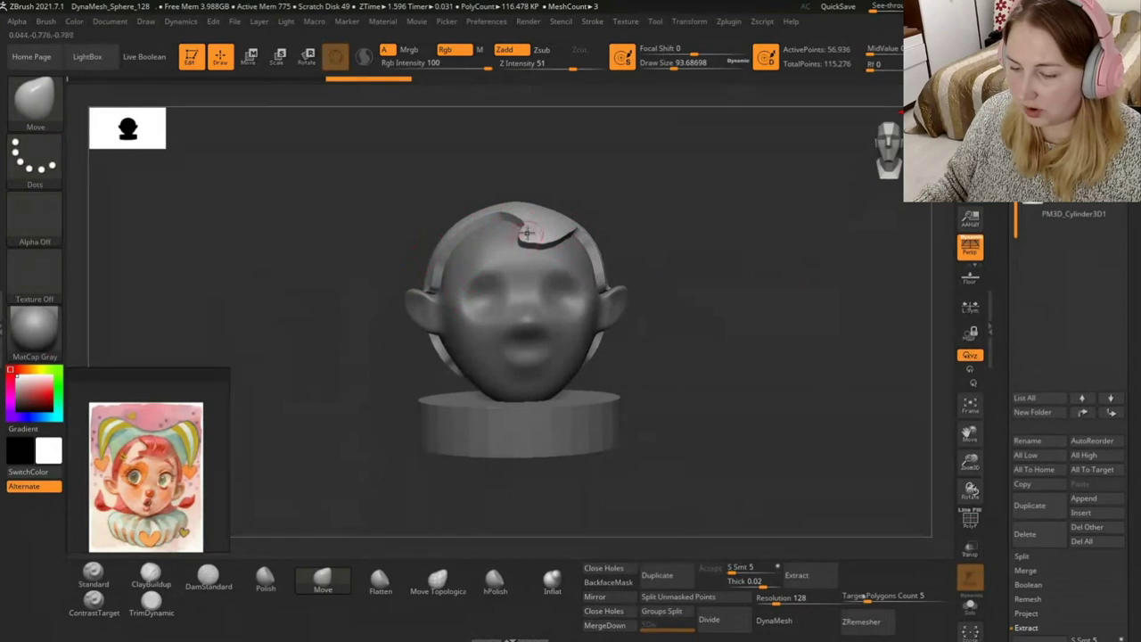
Round the hair cap's edges with the Tool > Deformation Polish slider.
left_click_drag(1011, 556, 1011, 463)
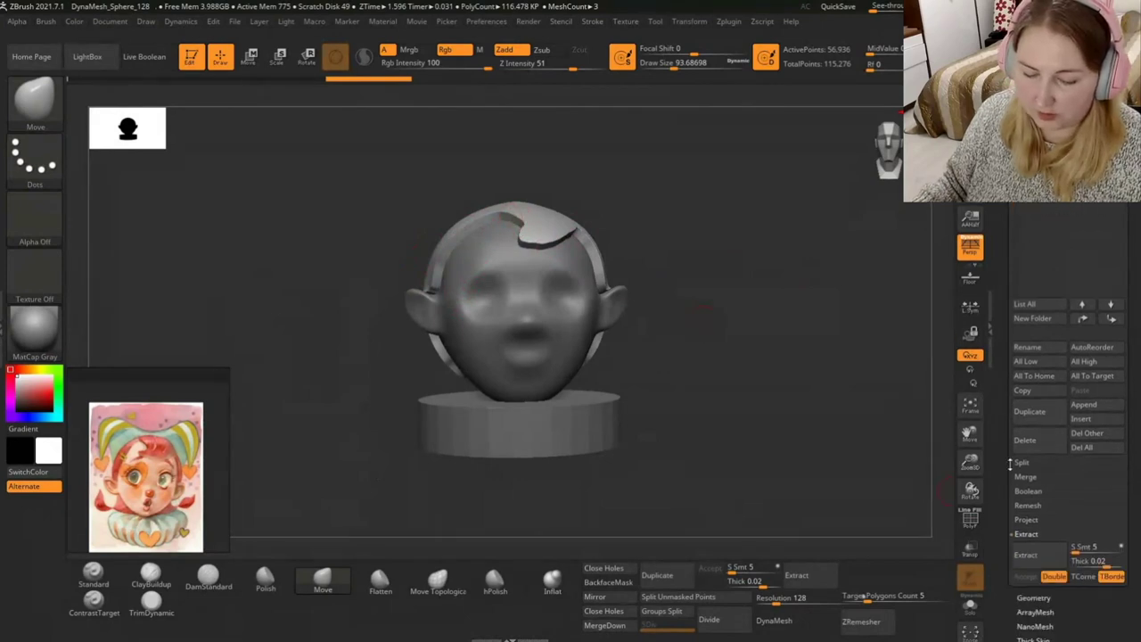
scroll(1025, 401, "down", 5)
scroll(1034, 357, "down", 2)
scroll(1039, 340, "down", 1)
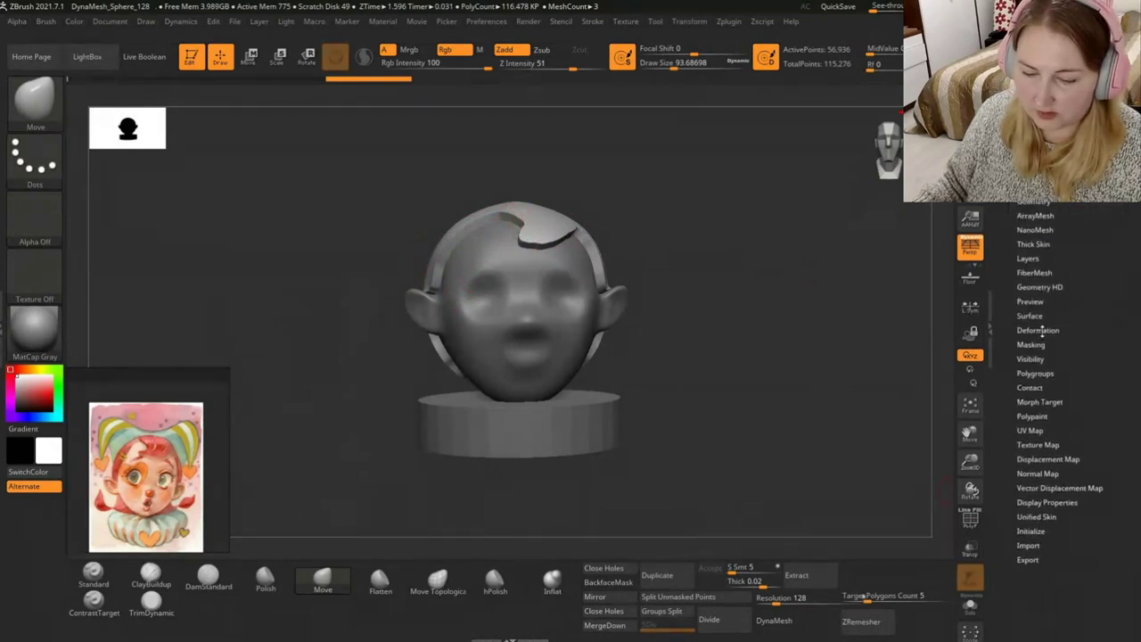
left_click(1038, 330)
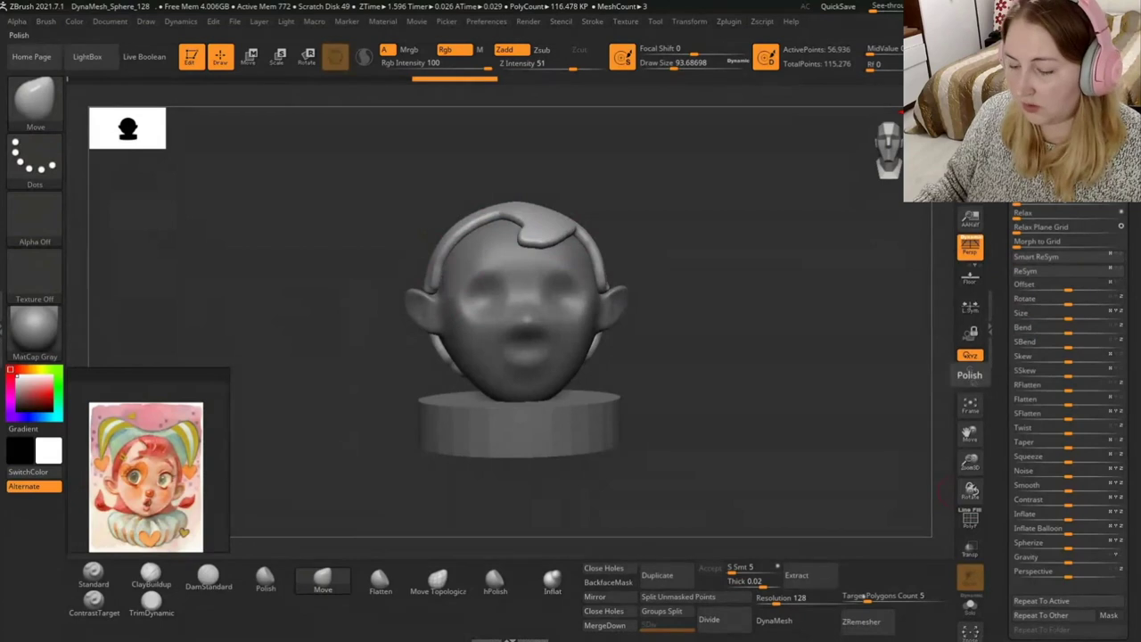
mouse_move(802, 288)
left_mouse_down()
mouse_move(754, 249)
mouse_move(749, 308)
left_mouse_up()
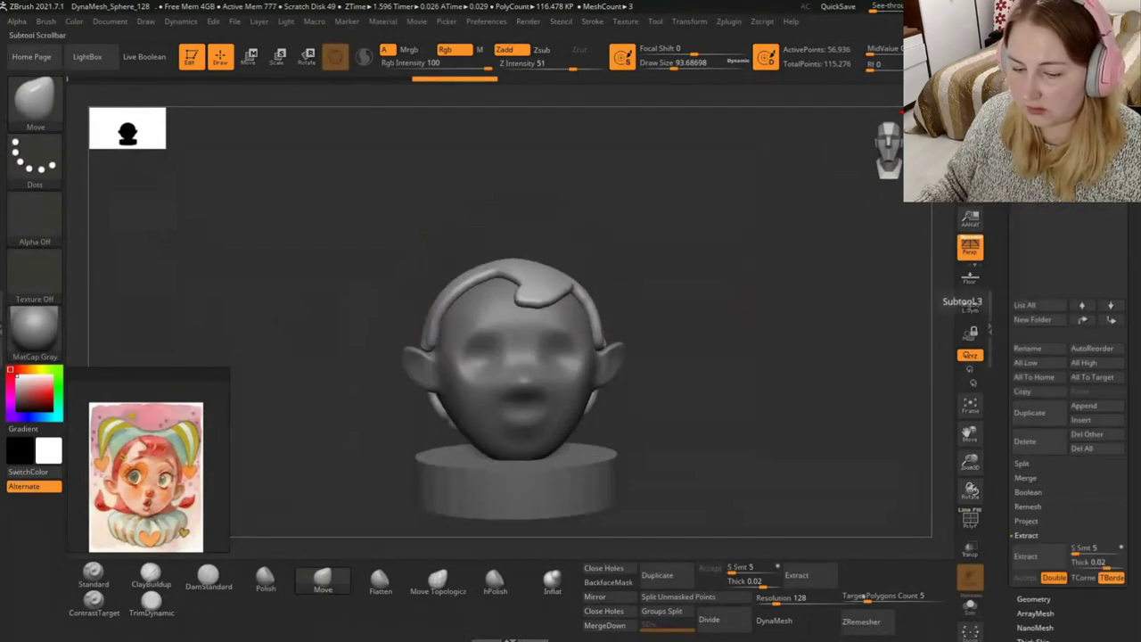
DynaMesh the hair cap into a denser, smoother mesh and check it from the front.
left_click(780, 628)
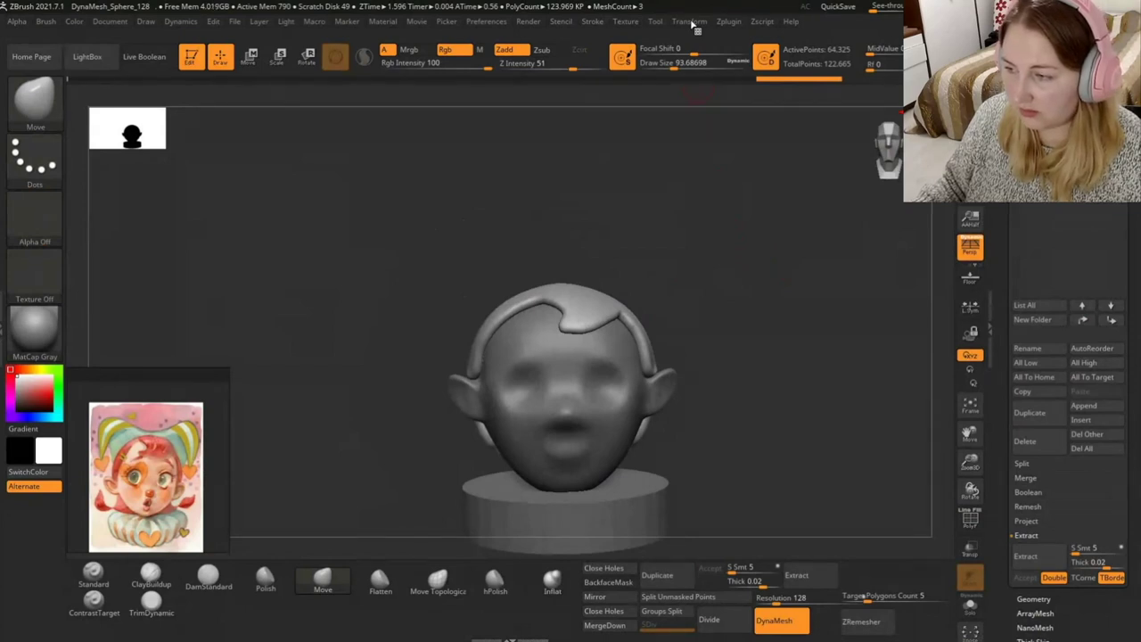
mouse_move(762, 408)
left_mouse_down("alt")
mouse_move(726, 344)
mouse_move(805, 362)
mouse_move(784, 357)
mouse_move(787, 325)
mouse_move(802, 326)
mouse_move(755, 322)
left_mouse_up("alt")
mouse_move(888, 146)
left_mouse_down()
mouse_move(815, 270)
mouse_move(746, 333)
mouse_move(771, 324)
mouse_move(782, 297)
mouse_move(780, 321)
mouse_move(786, 298)
mouse_move(767, 288)
mouse_move(770, 318)
left_mouse_up()
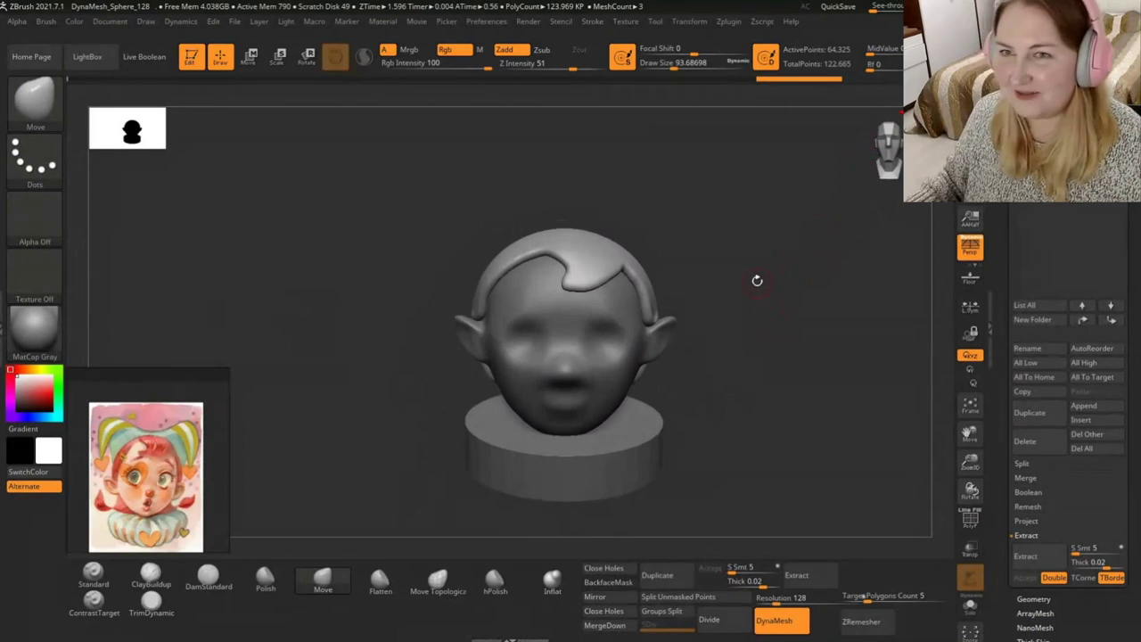
mouse_move(729, 351)
left_mouse_down()
mouse_move(754, 339)
mouse_move(741, 301)
mouse_move(703, 311)
mouse_move(731, 294)
mouse_move(795, 294)
mouse_move(788, 335)
mouse_move(798, 331)
mouse_move(756, 359)
mouse_move(776, 352)
mouse_move(728, 360)
left_mouse_up()
left_click(887, 145)
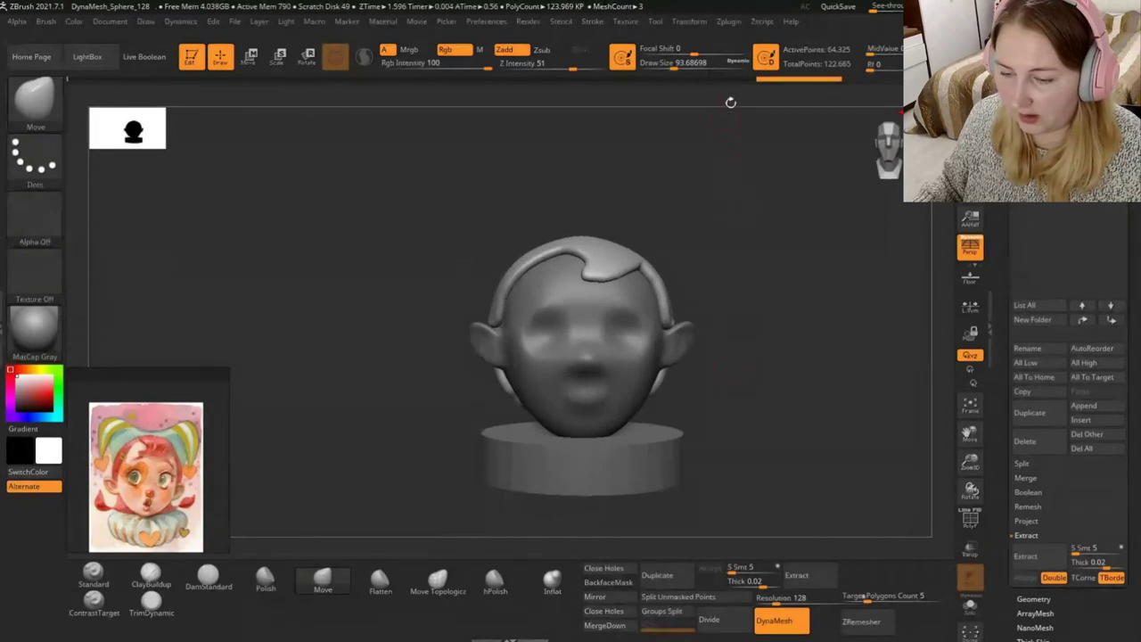
Inspect the cap from the back and sides, then raise Draw Size to about 140.
left_click(728, 22)
left_click(702, 23)
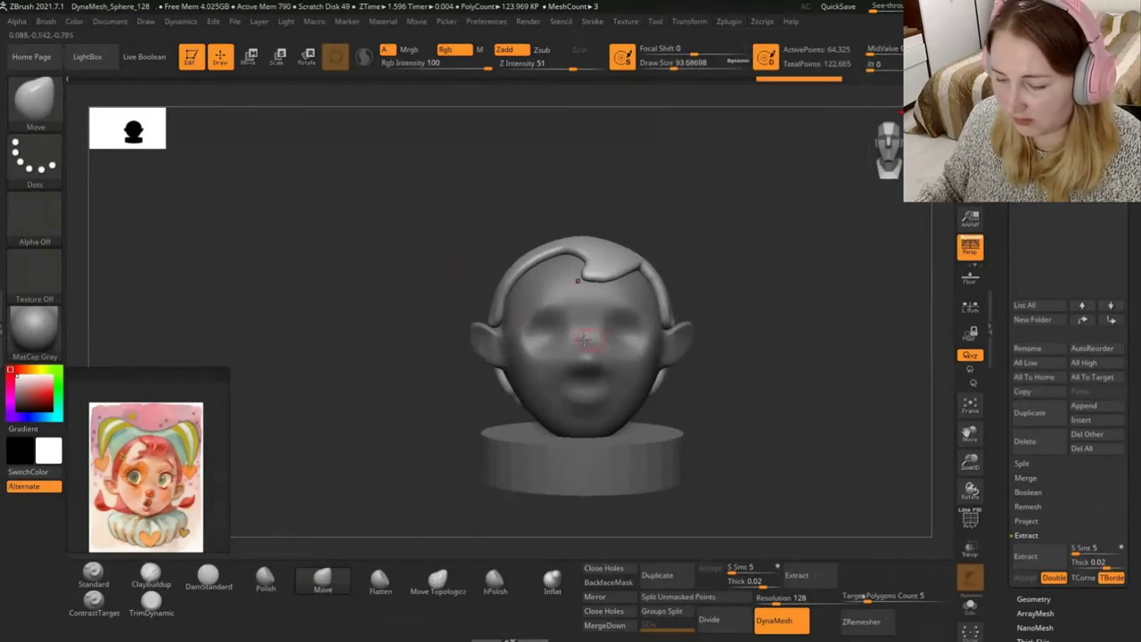
left_click_drag(755, 359, 892, 345)
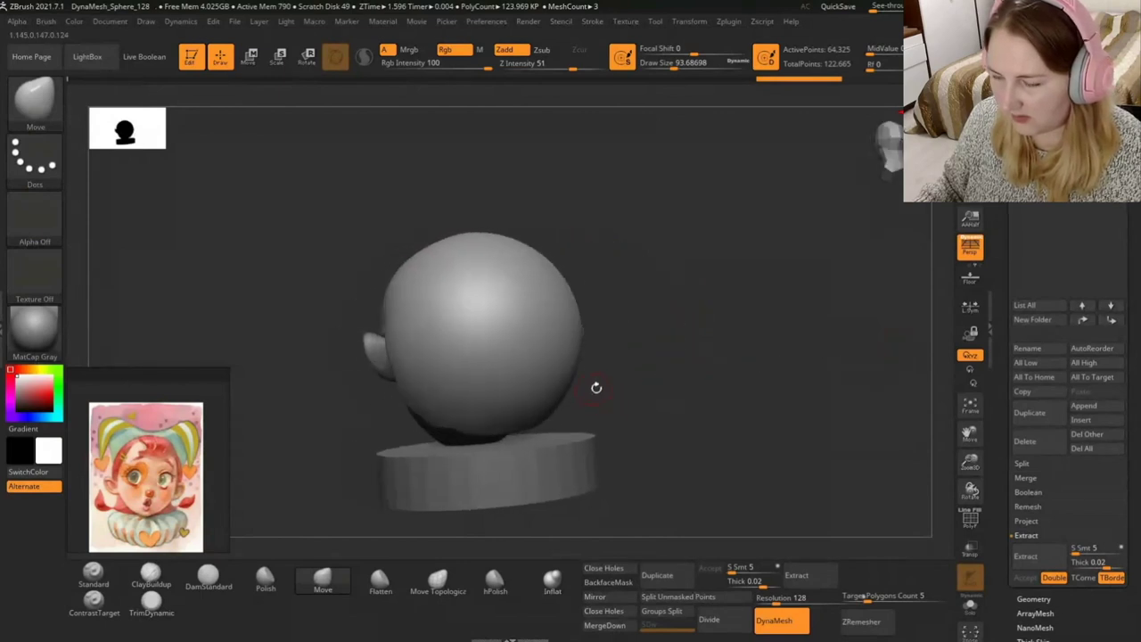
left_click_drag(691, 268, 665, 294)
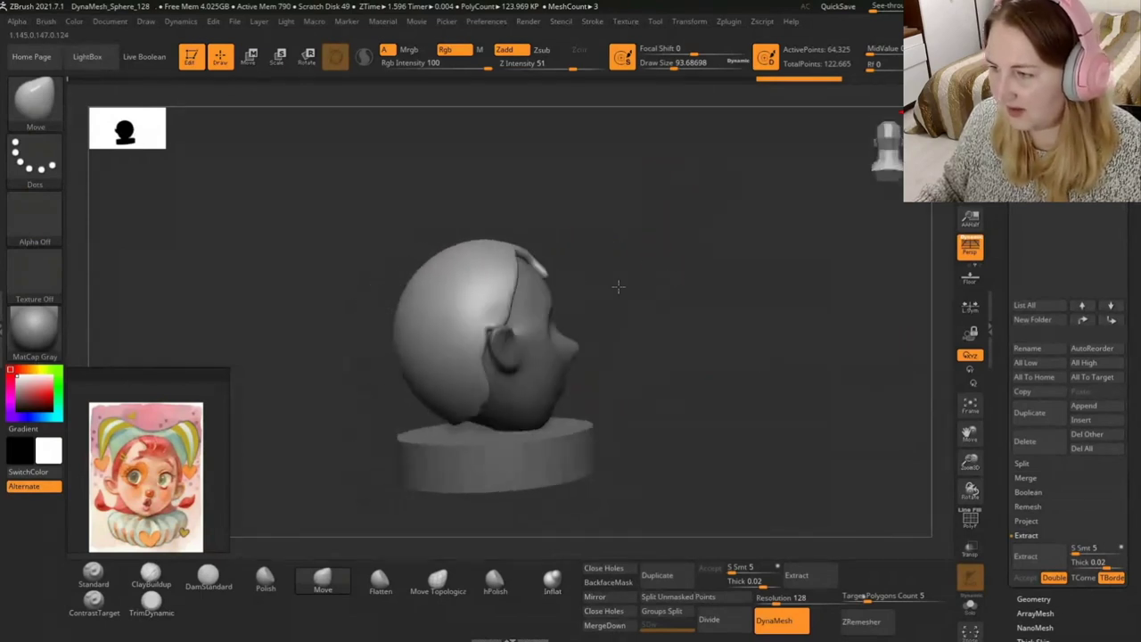
left_click_drag(731, 279, 546, 283)
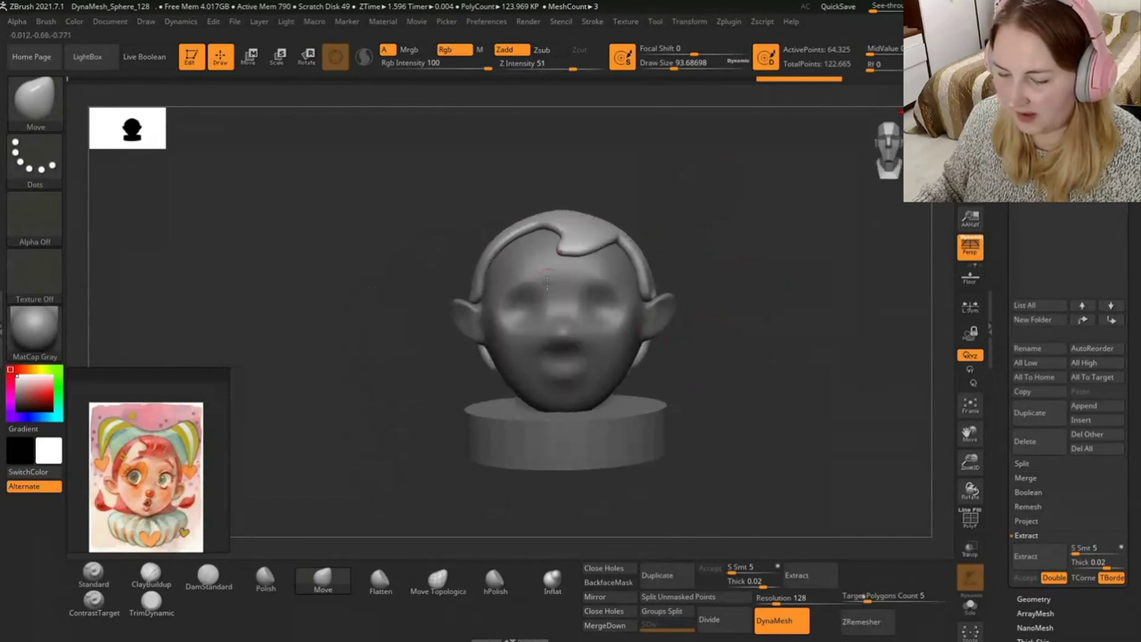
mouse_move(713, 330)
left_mouse_down()
mouse_move(636, 336)
mouse_move(733, 311)
mouse_move(622, 345)
left_mouse_up()
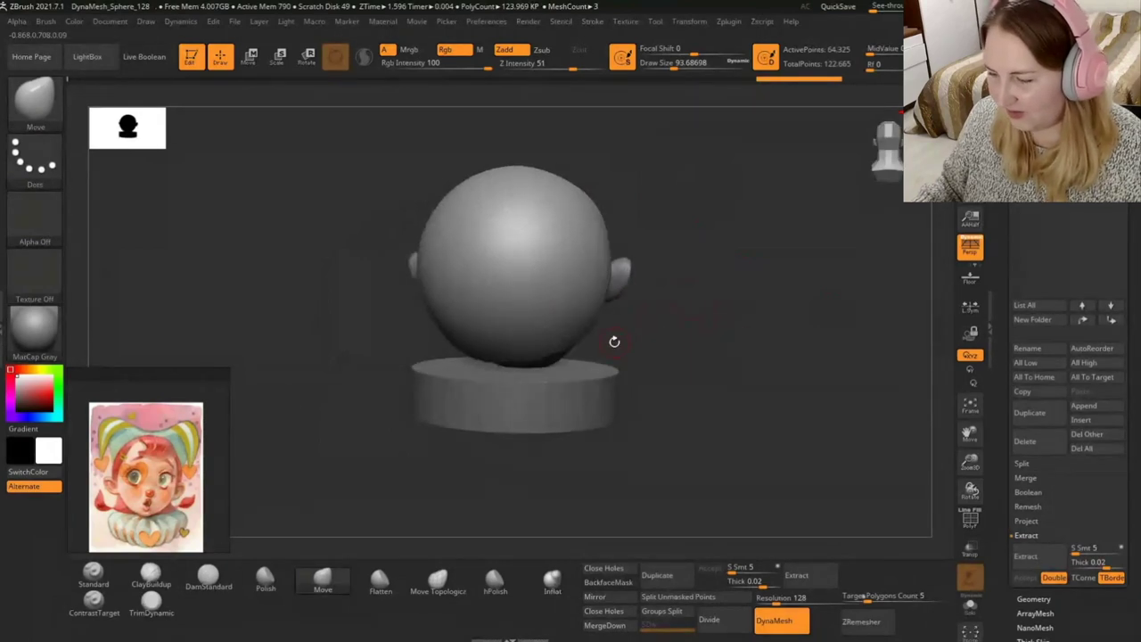
left_click_drag(669, 62, 680, 62)
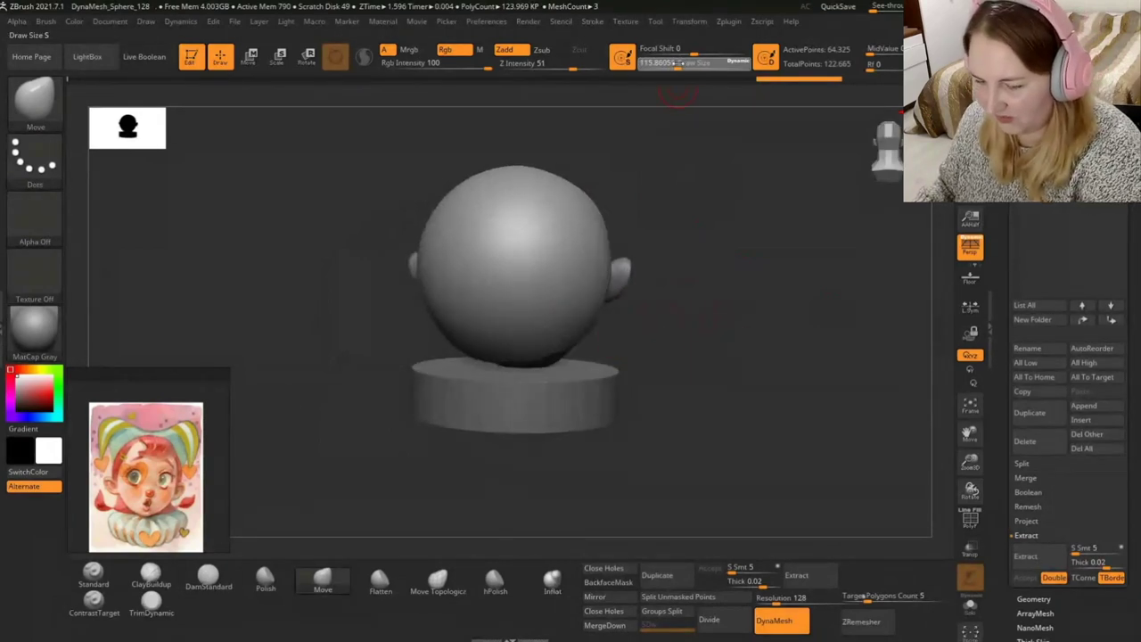
Pick the Standard brush, enlarge it, and smooth the surface while orbiting the head.
left_click(93, 575)
left_click_drag(642, 333, 554, 328)
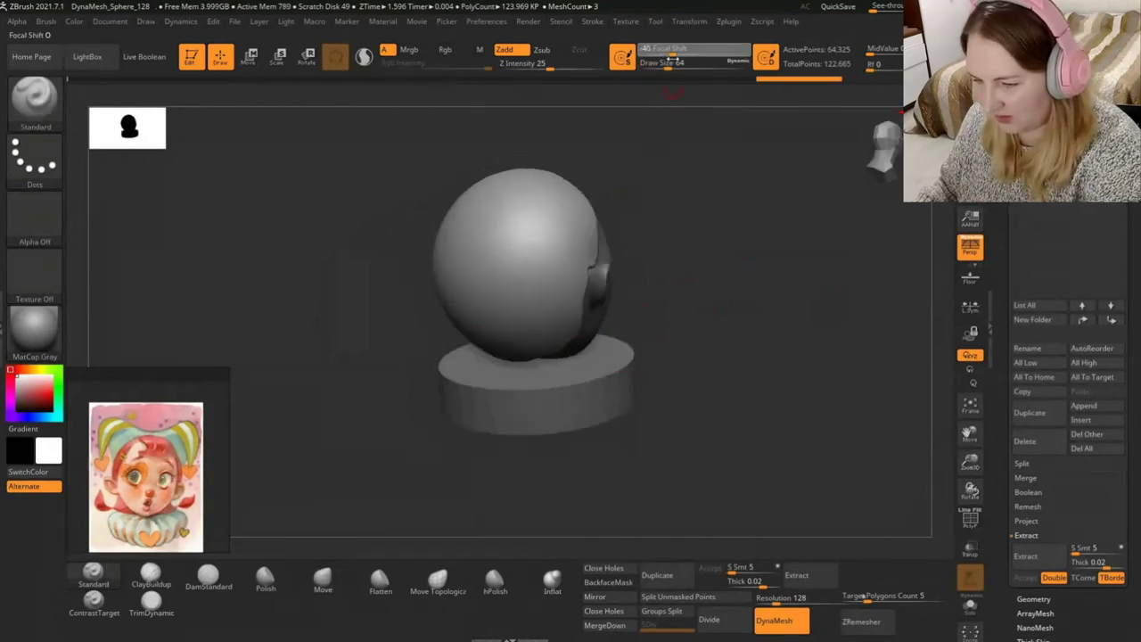
left_click_drag(670, 63, 675, 63)
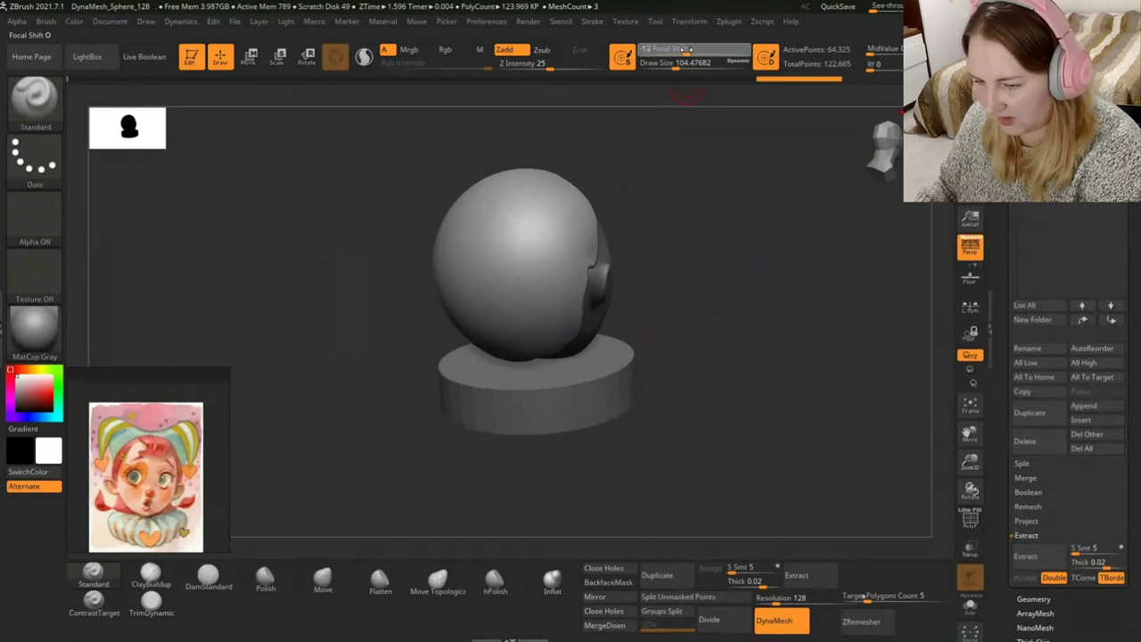
left_click_drag(692, 50, 694, 50)
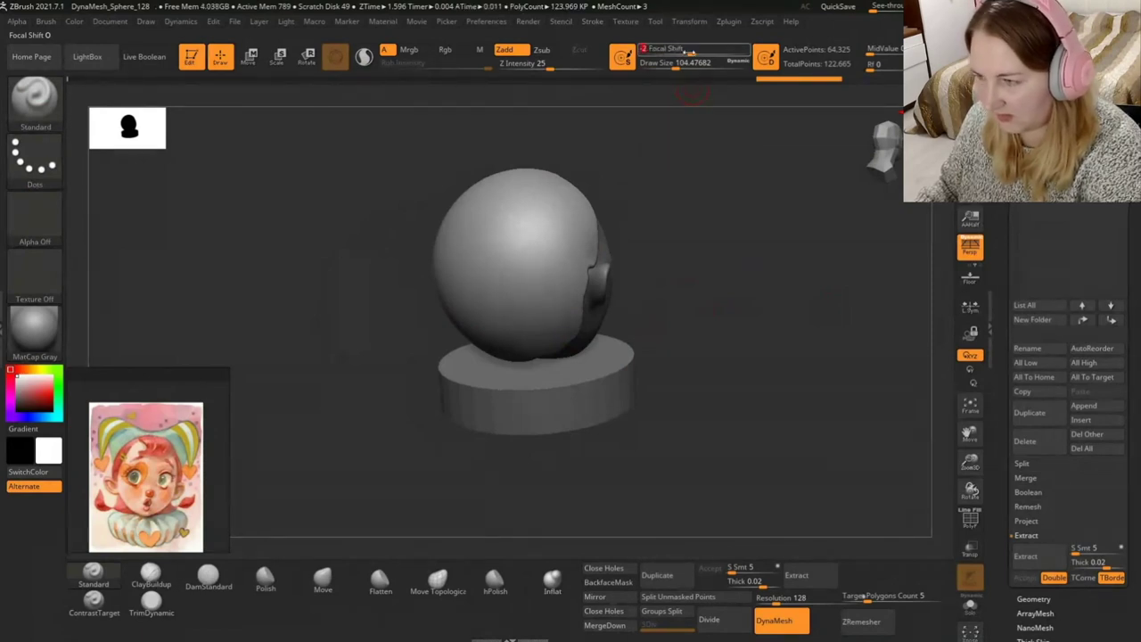
key("shift")
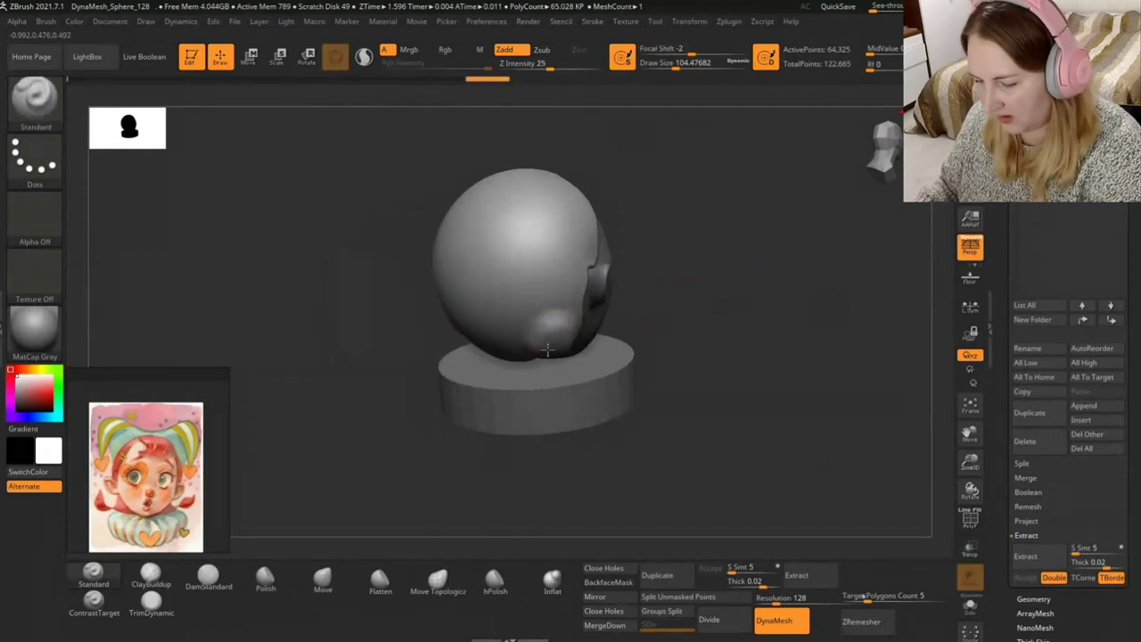
mouse_move(746, 427)
left_mouse_down()
mouse_move(736, 354)
mouse_move(686, 390)
left_mouse_up()
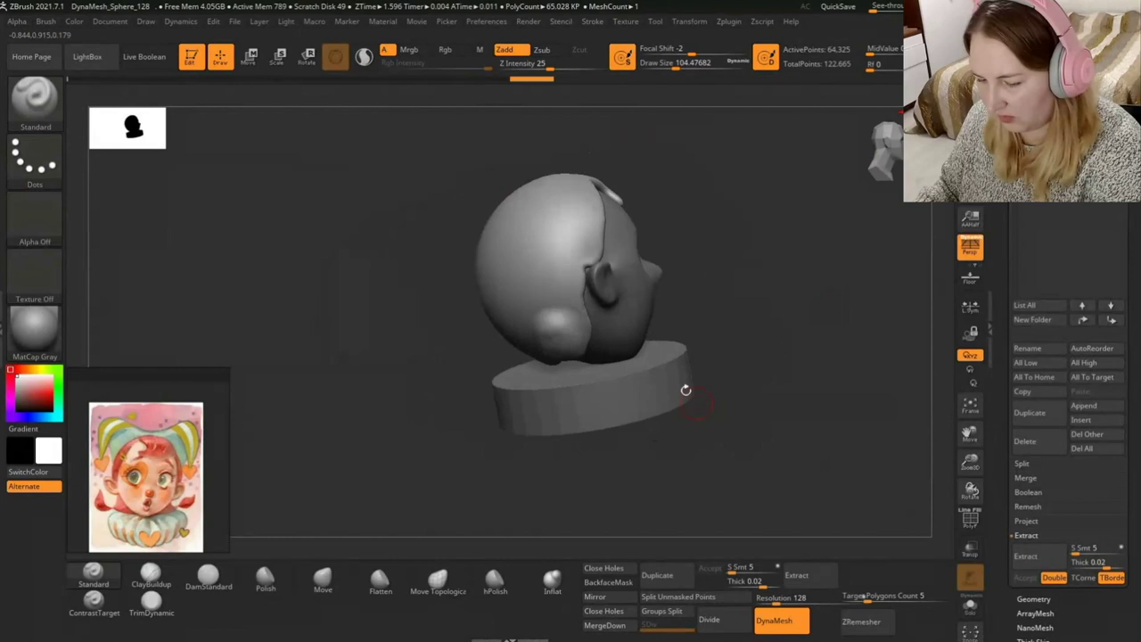
mouse_move(562, 332)
left_mouse_down()
mouse_move(700, 482)
mouse_move(694, 463)
mouse_move(767, 472)
mouse_move(759, 499)
mouse_move(741, 461)
left_mouse_up()
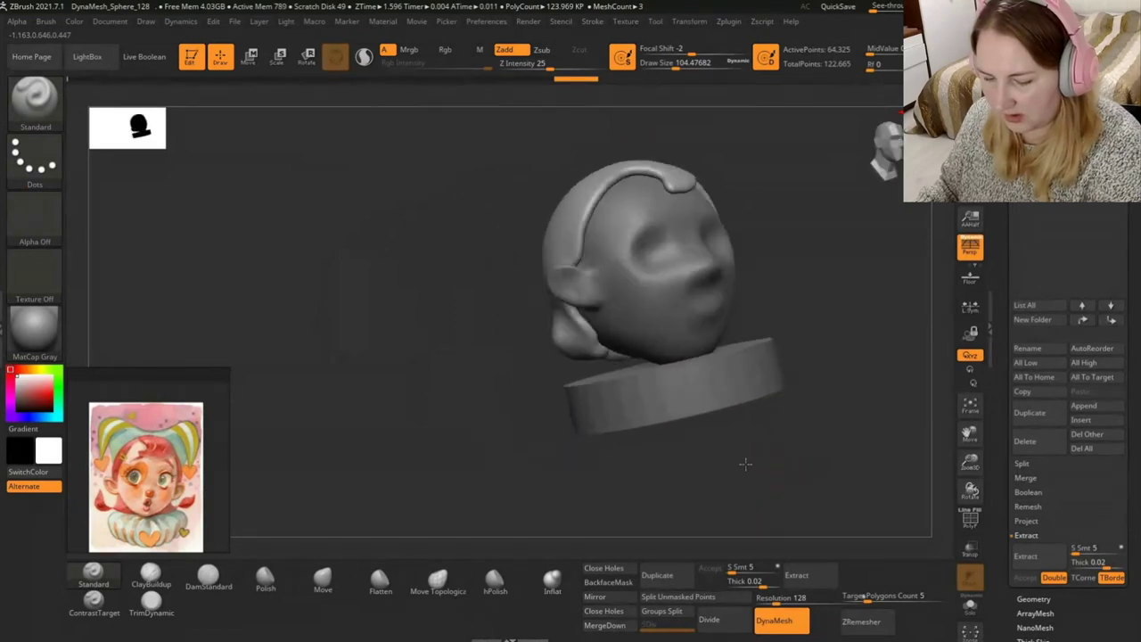
left_click_drag(687, 96, 667, 96)
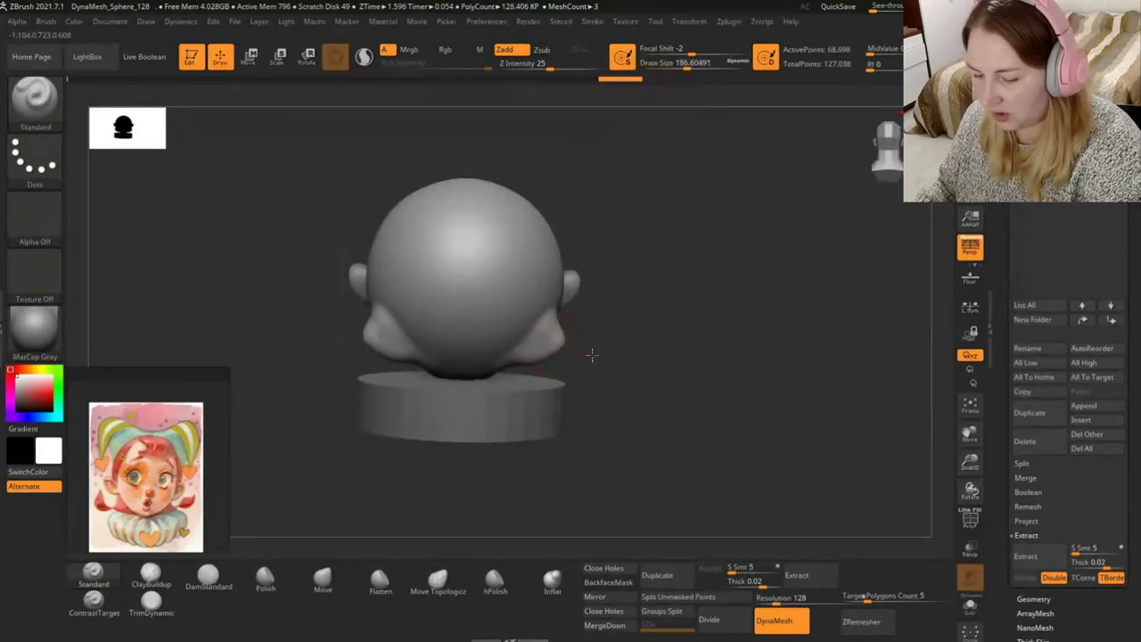
Pull the rear hair flaps down and outward with a larger Move brush.
left_click(323, 580)
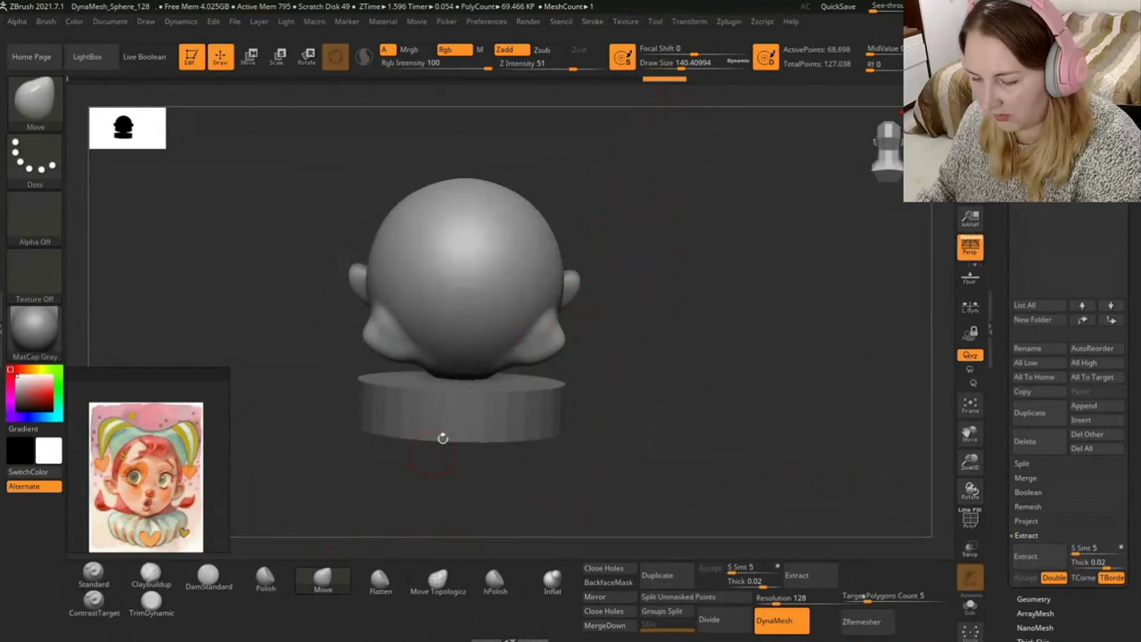
left_click_drag(688, 60, 659, 116)
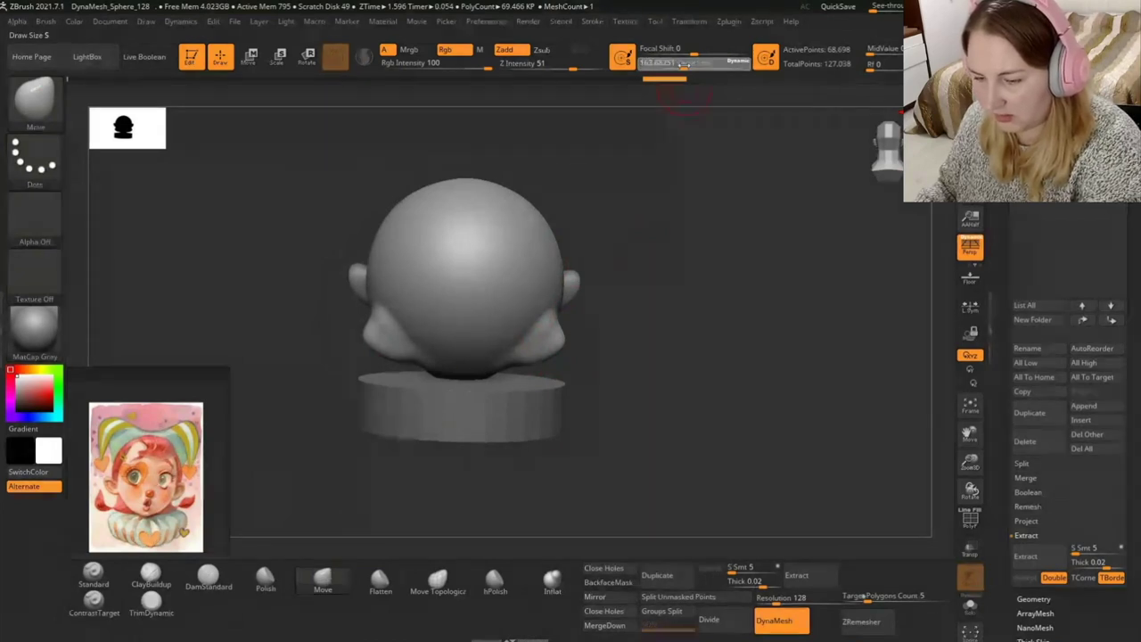
left_click_drag(556, 344, 581, 349)
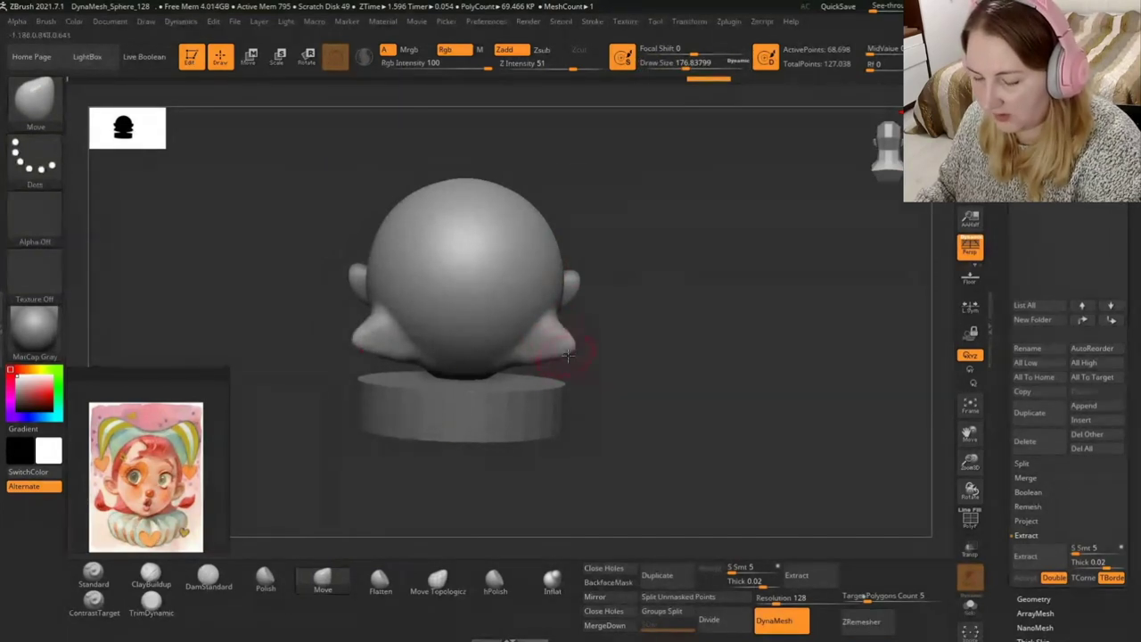
left_click_drag(504, 357, 513, 381)
key("shift")
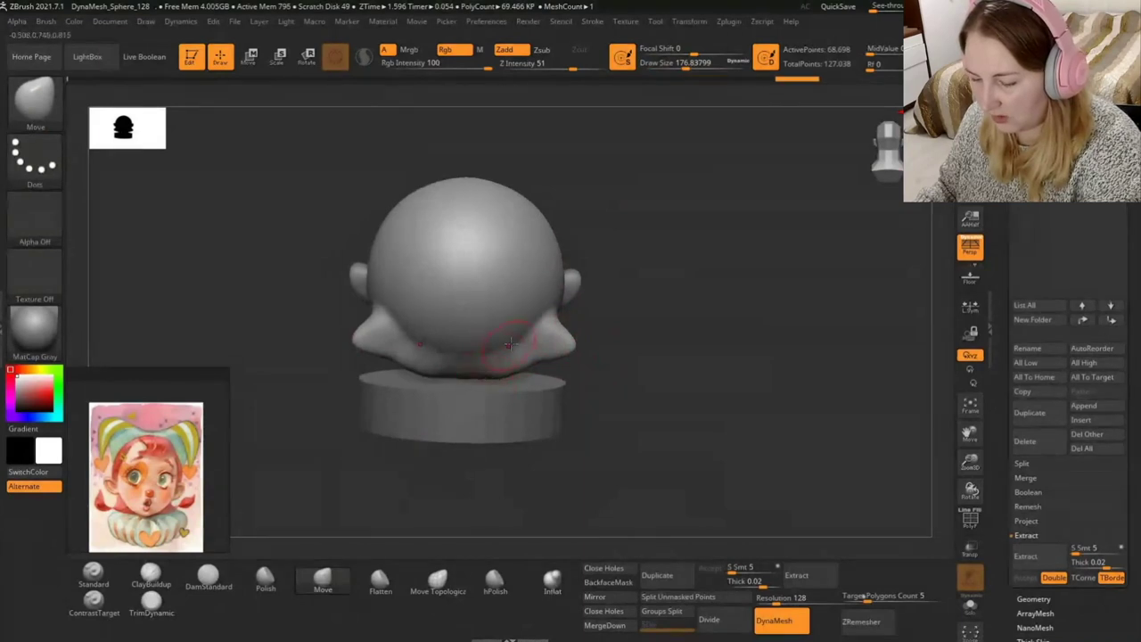
left_click_drag(395, 359, 387, 367)
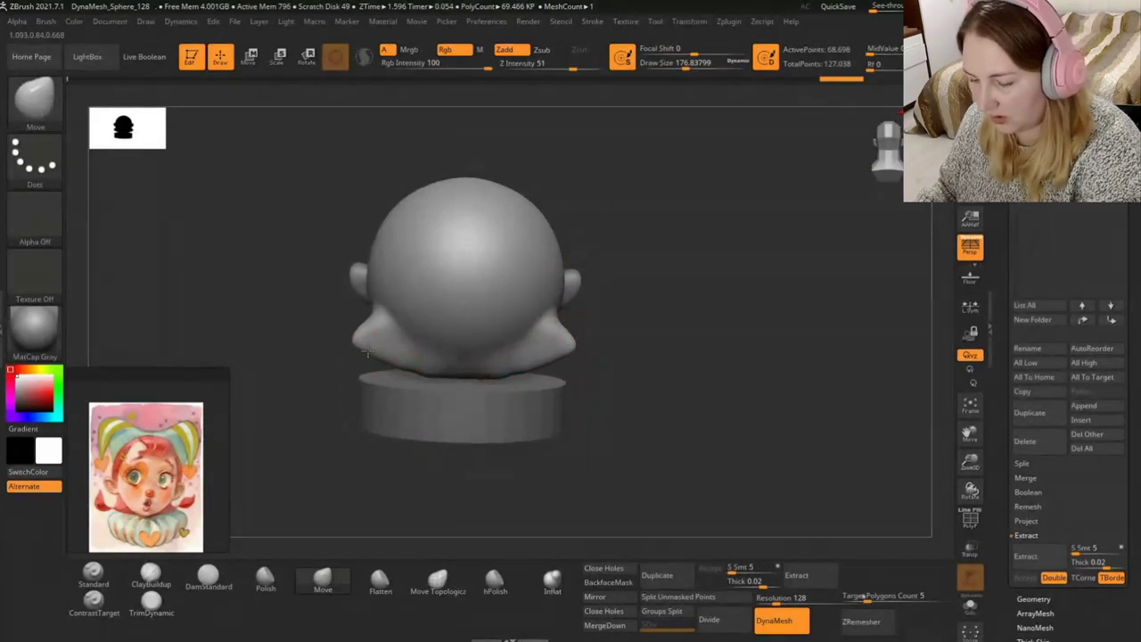
left_click_drag(639, 324, 637, 333)
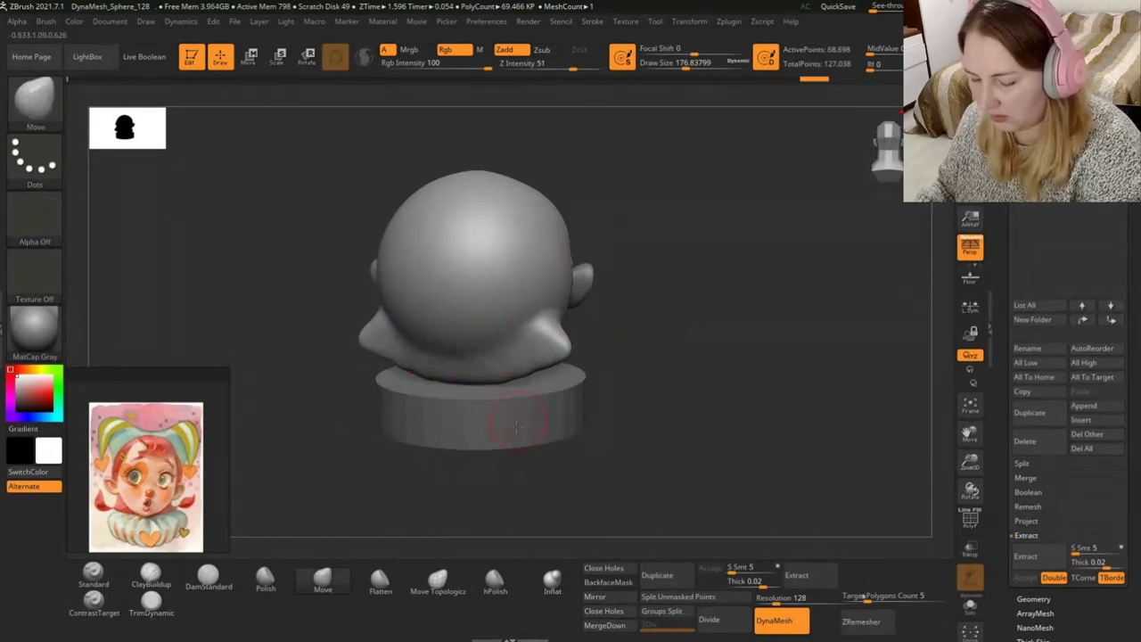
Smooth and reshape the flaps on both sides, pulling the back flap into a tip.
mouse_move(770, 372)
left_mouse_down()
mouse_move(692, 338)
mouse_move(704, 303)
mouse_move(723, 306)
mouse_move(712, 349)
left_mouse_up()
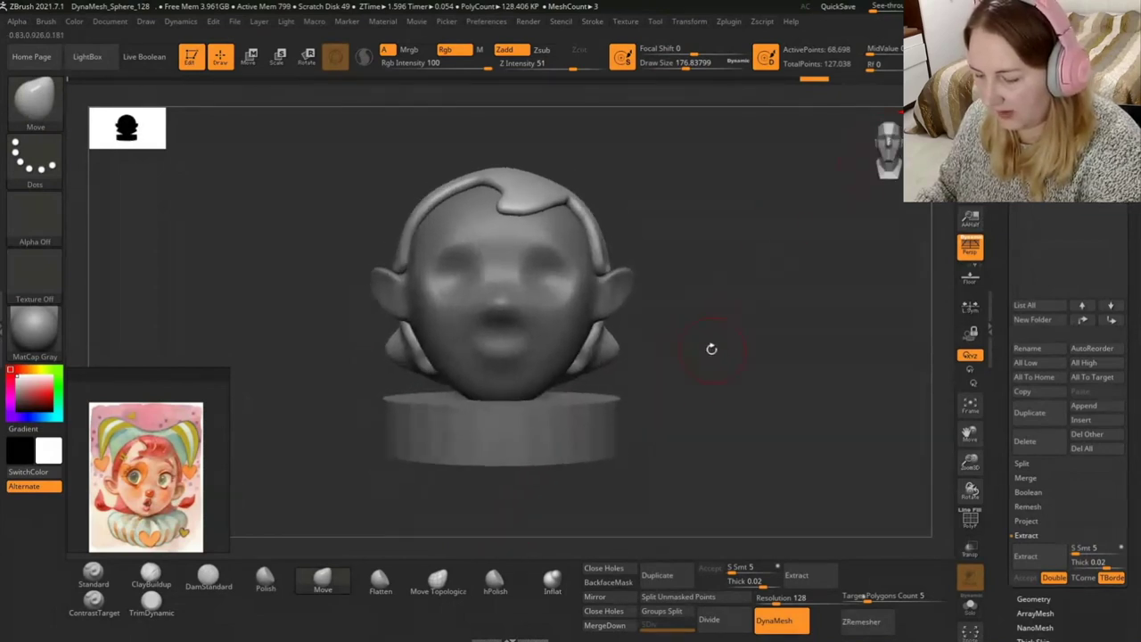
mouse_move(617, 366)
left_mouse_down()
mouse_move(615, 334)
mouse_move(630, 358)
mouse_move(592, 381)
left_mouse_up()
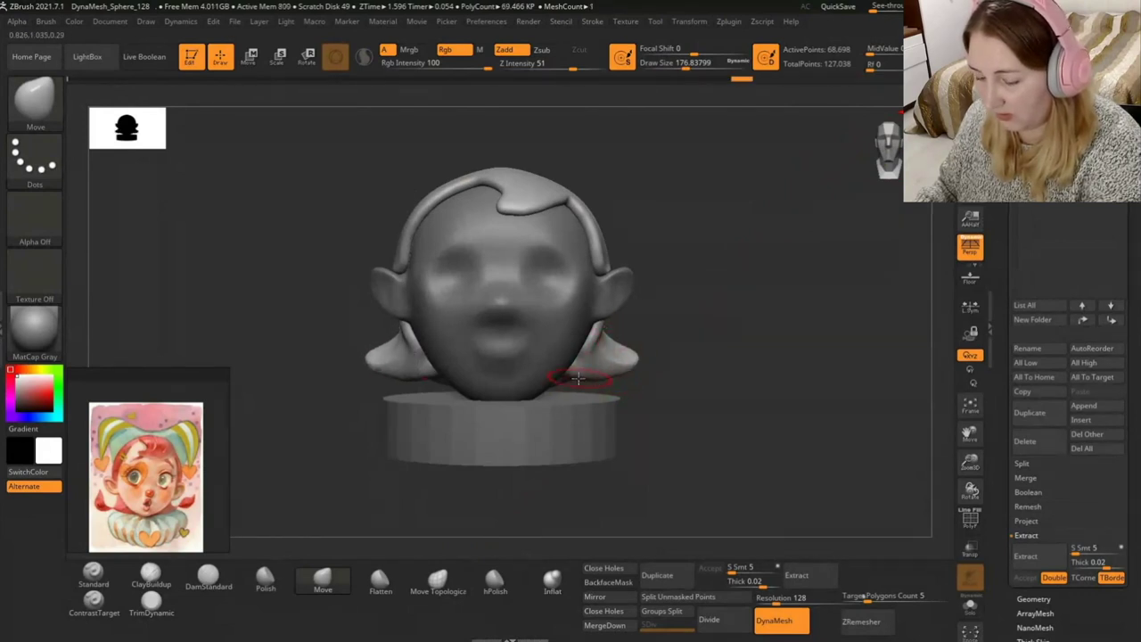
key("shift")
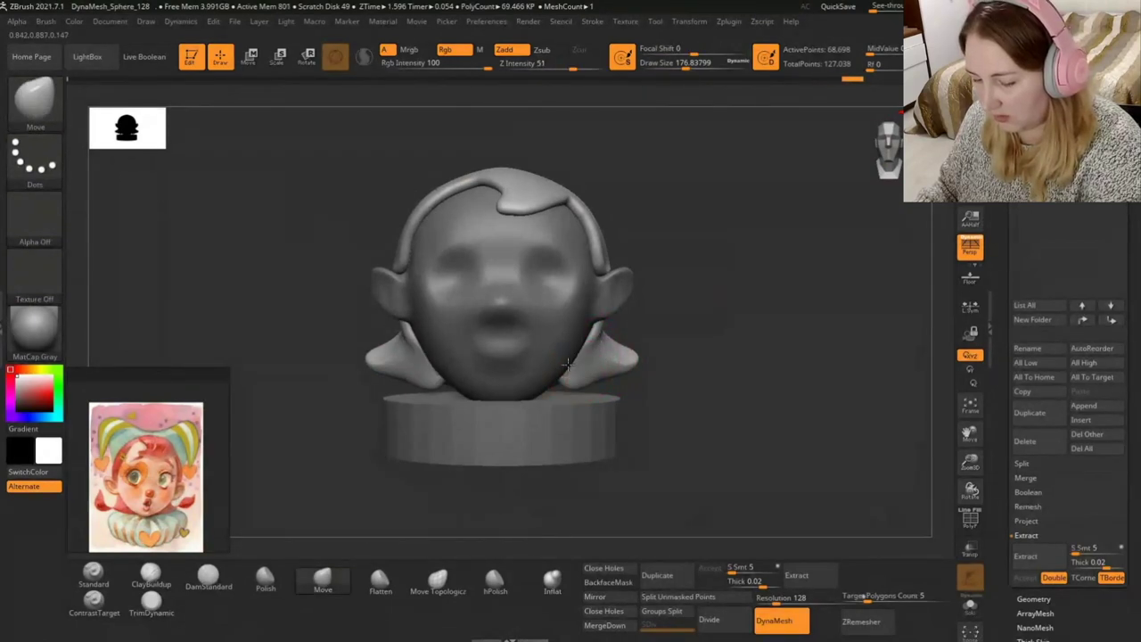
left_click_drag(602, 384, 624, 374)
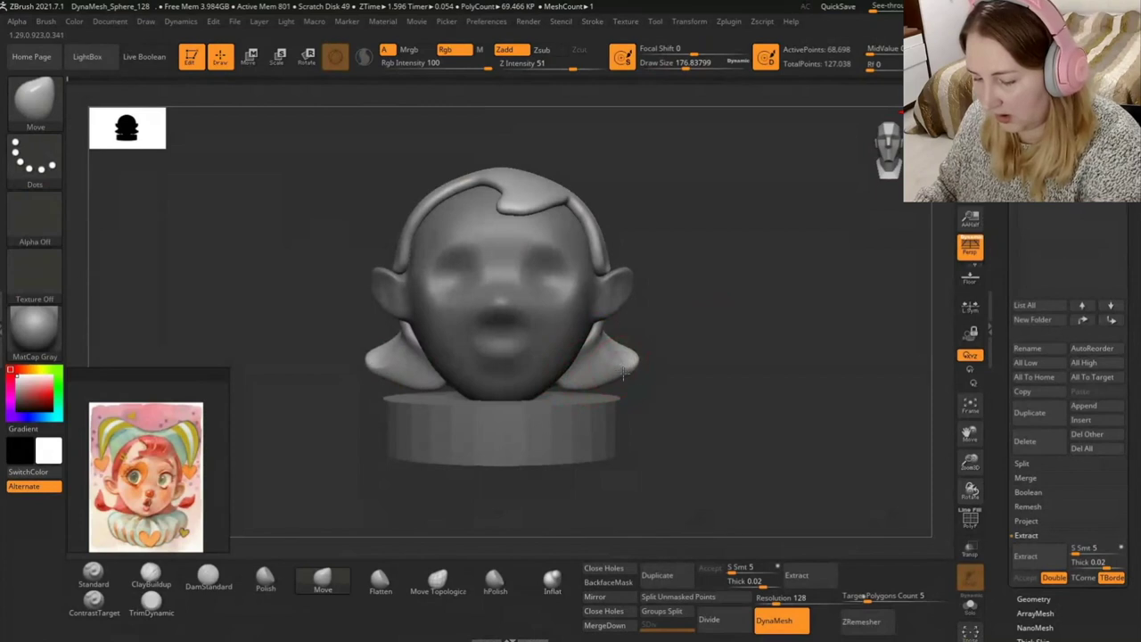
left_click_drag(383, 352, 681, 366)
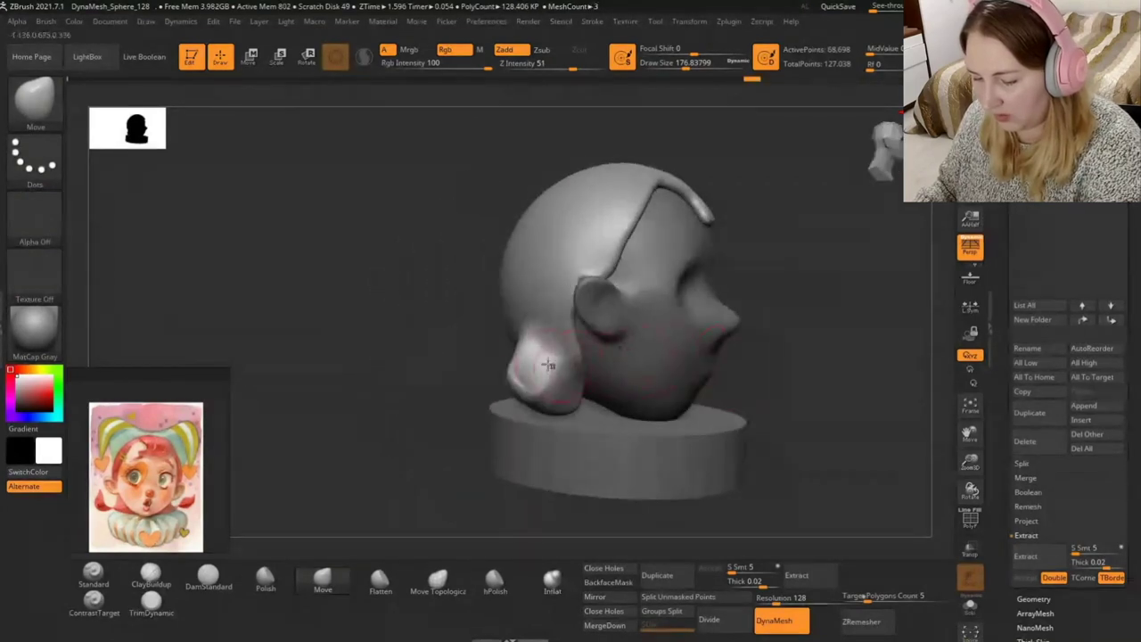
left_click_drag(582, 361, 583, 370)
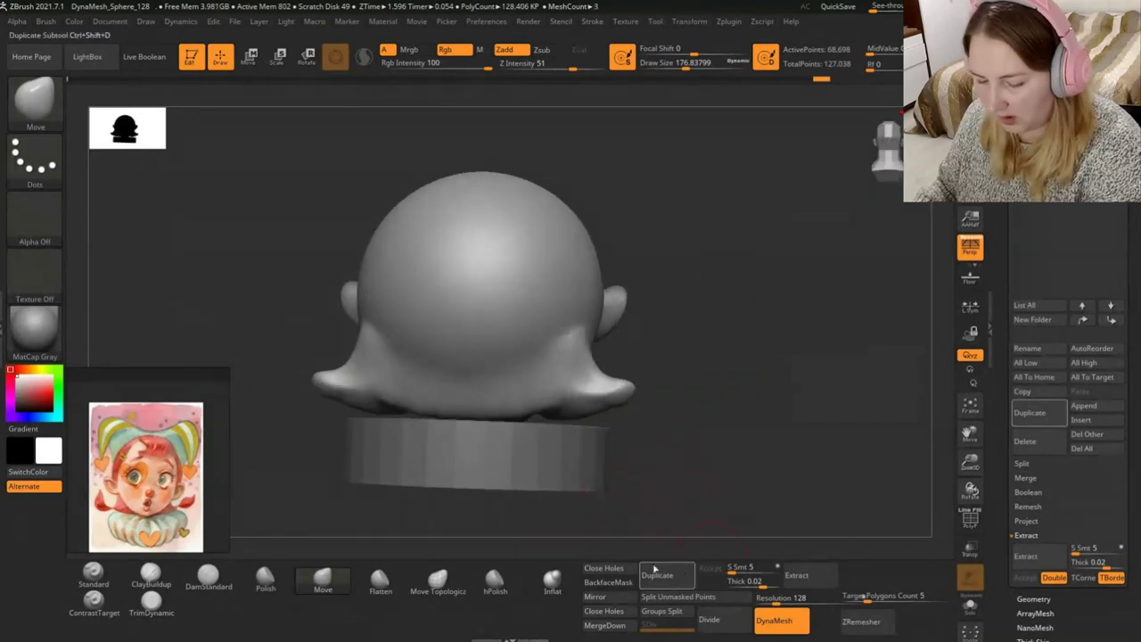
Inflate both rear hair flaps with the Inflat brush so they are fuller and rounder.
left_click(552, 580)
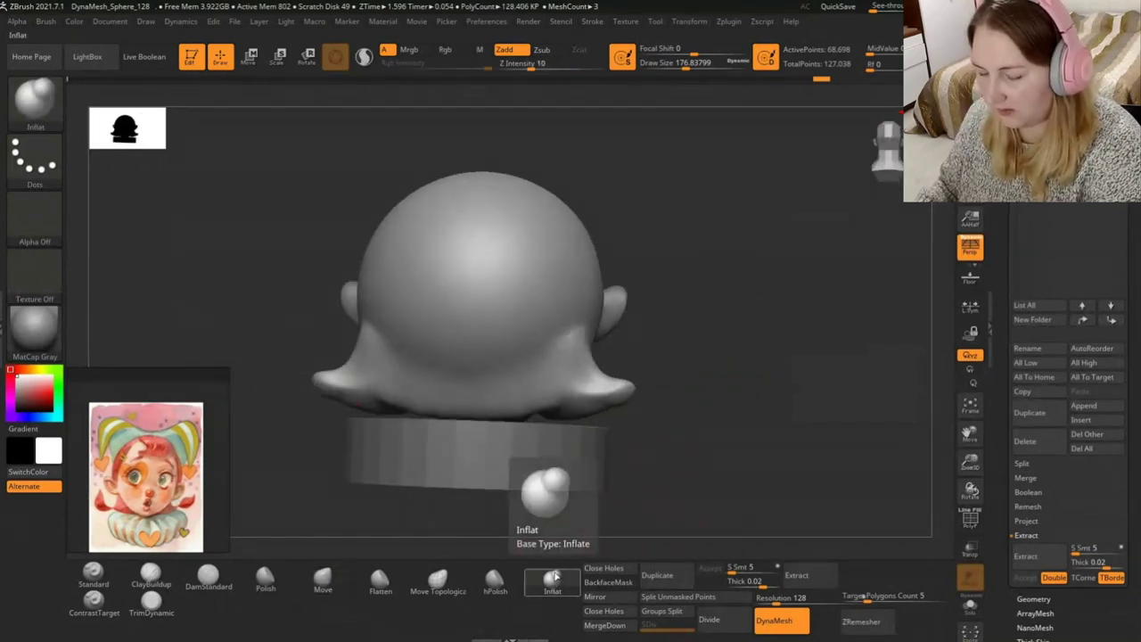
left_click_drag(565, 376, 378, 348)
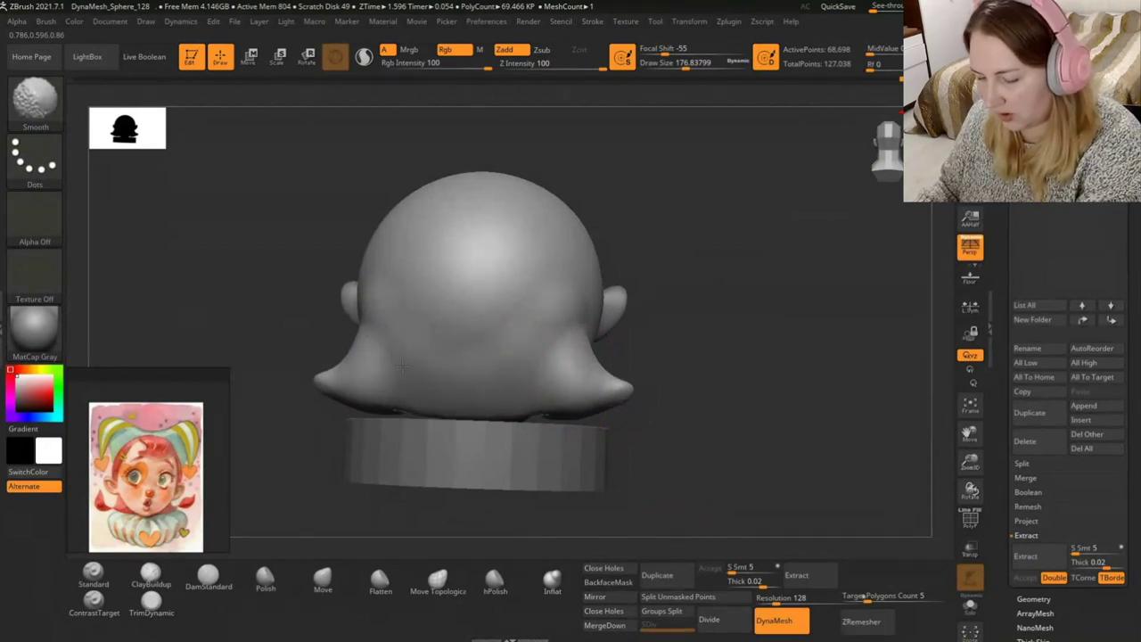
left_click_drag(644, 344, 465, 341)
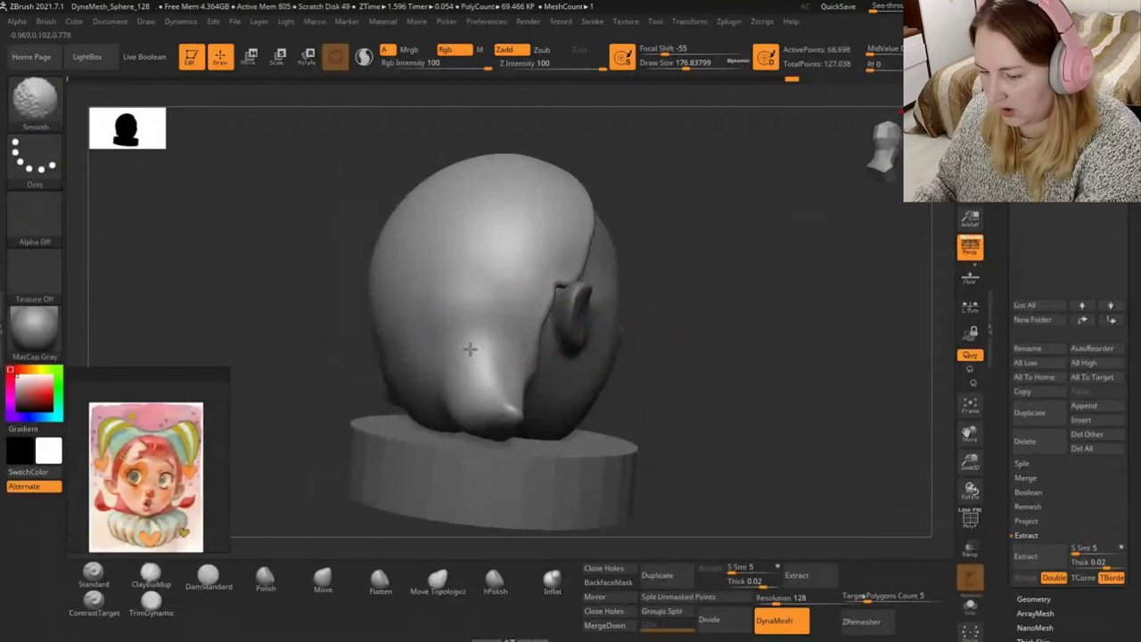
left_click_drag(733, 271, 750, 273)
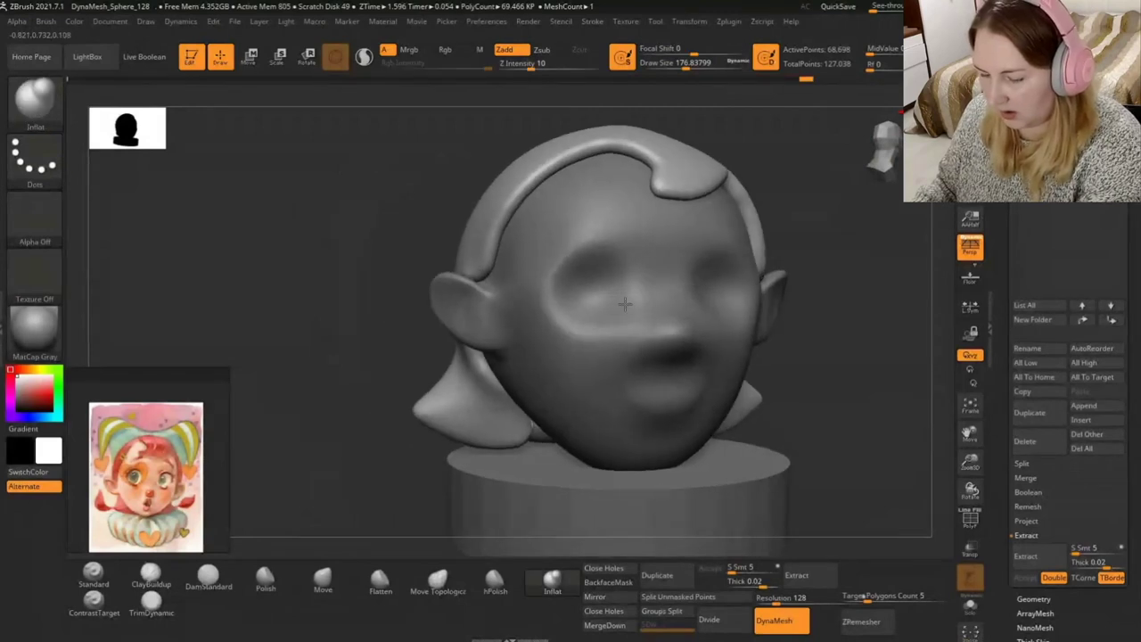
DynaMesh the sculpt to 76,244 active points and frame the model in view.
left_click_drag(698, 341, 691, 361, "ctrl")
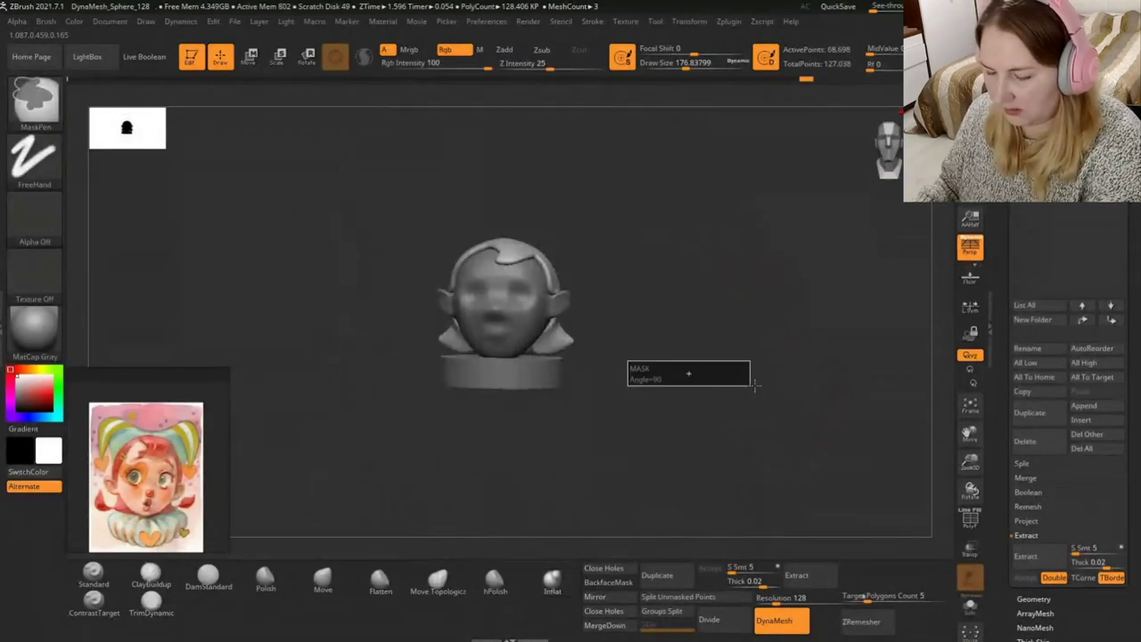
key("f")
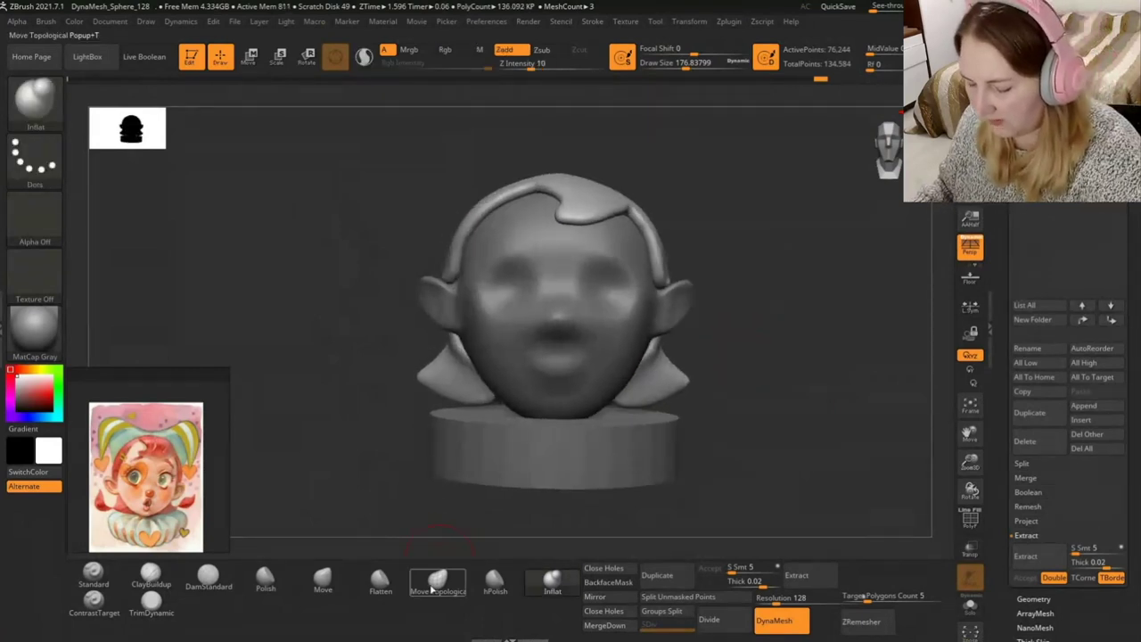
left_click(323, 579)
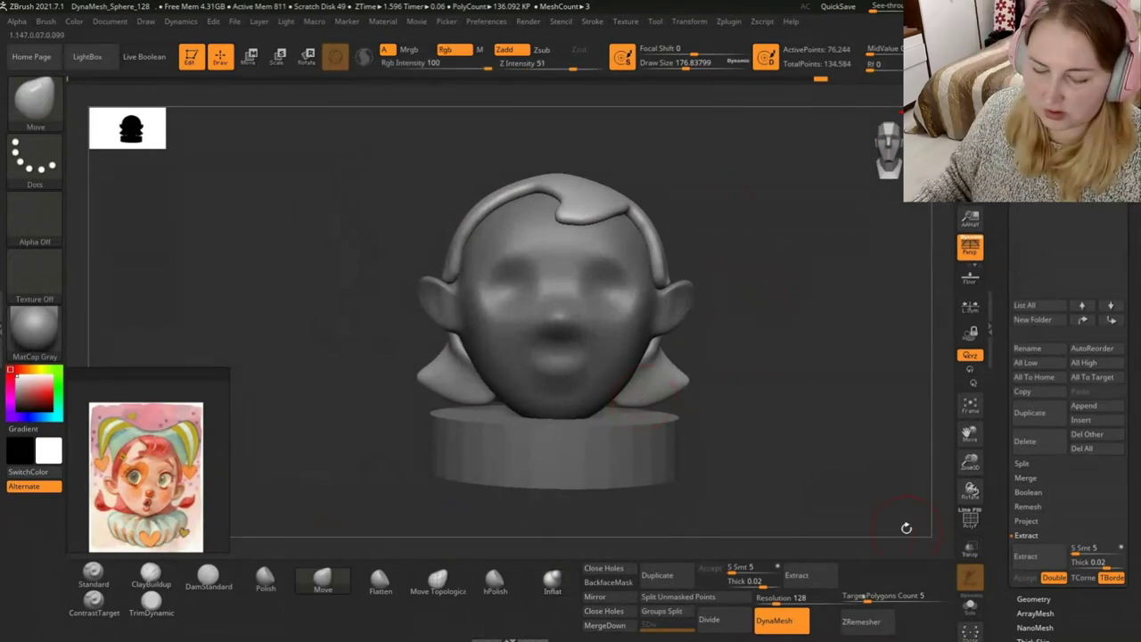
scroll(1016, 442, "down", 10)
scroll(1021, 419, "up", 3)
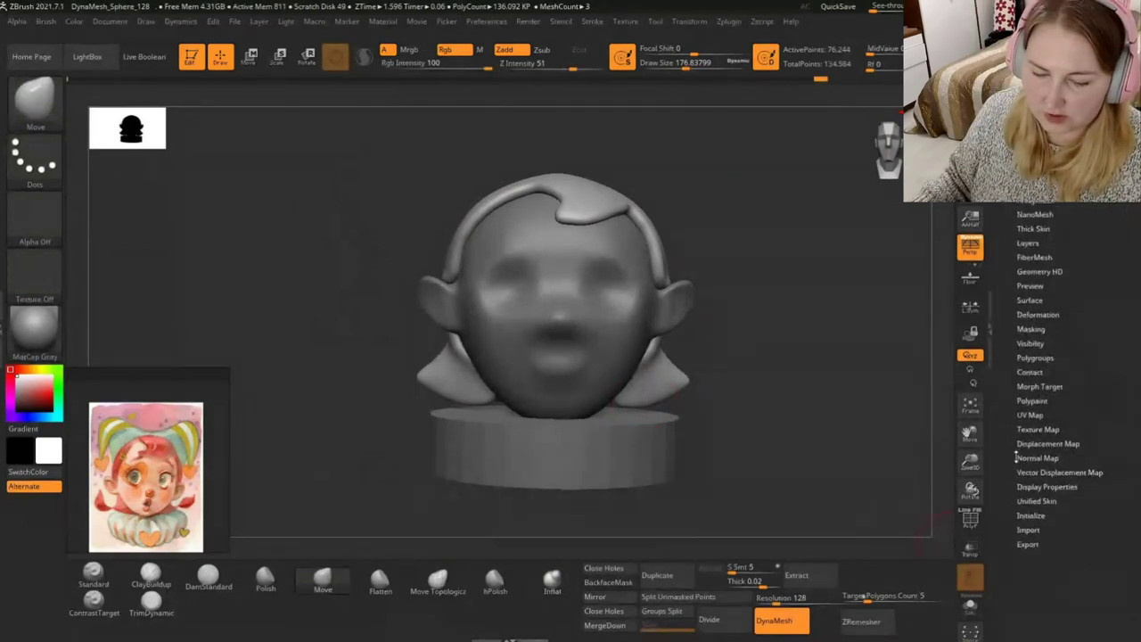
left_click(1034, 367)
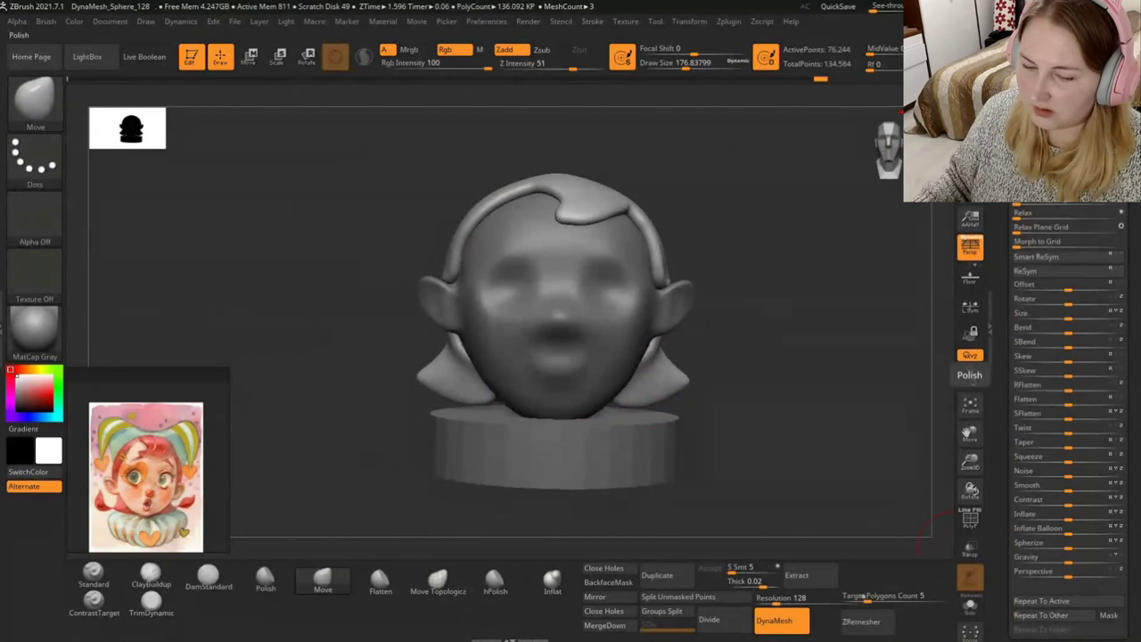
scroll(1005, 248, "up", 5)
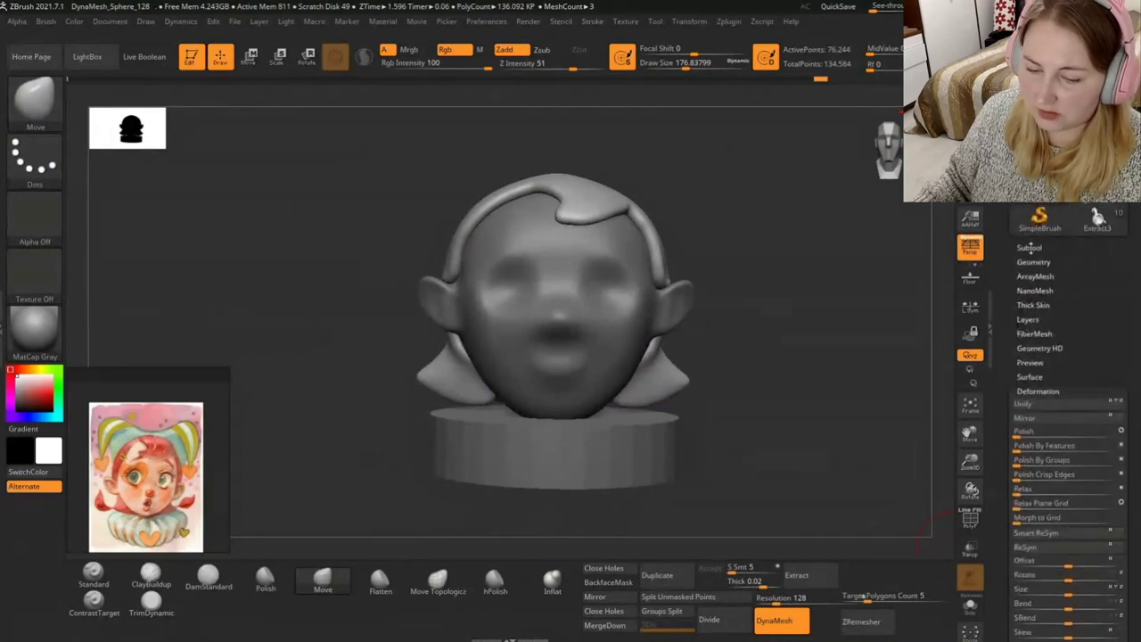
left_click(1029, 248)
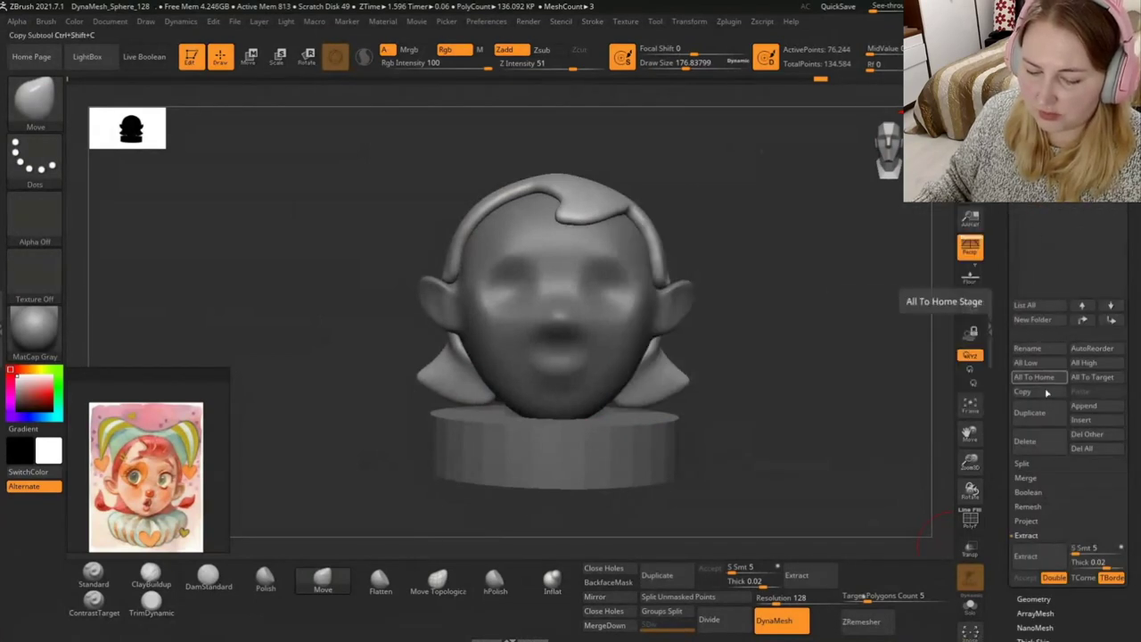
left_click(1026, 535)
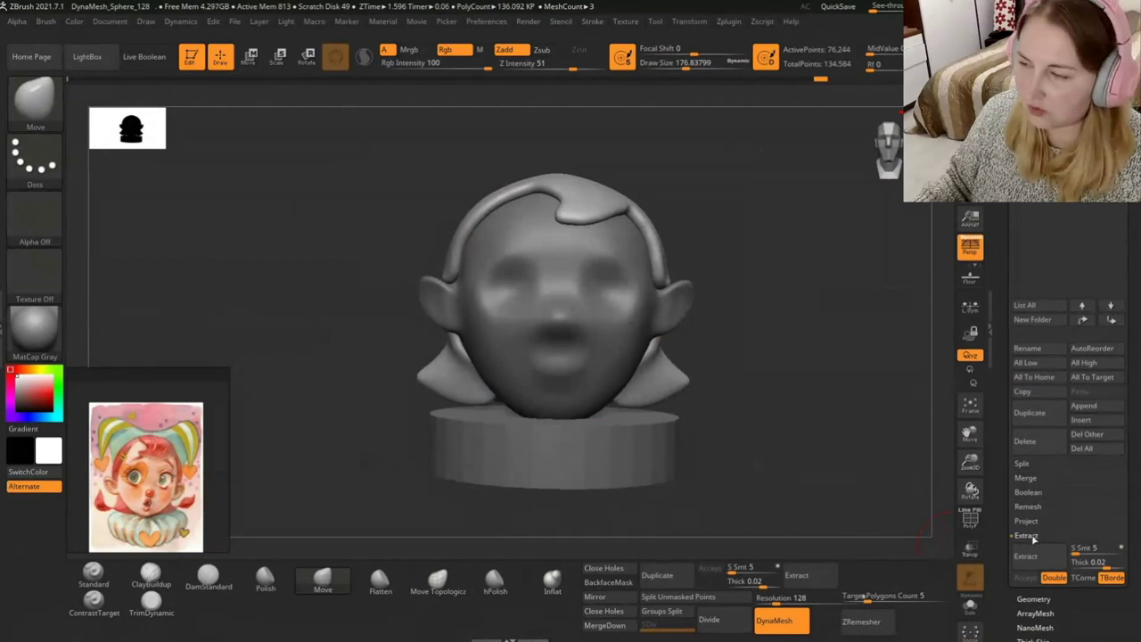
left_click_drag(731, 428, 465, 442)
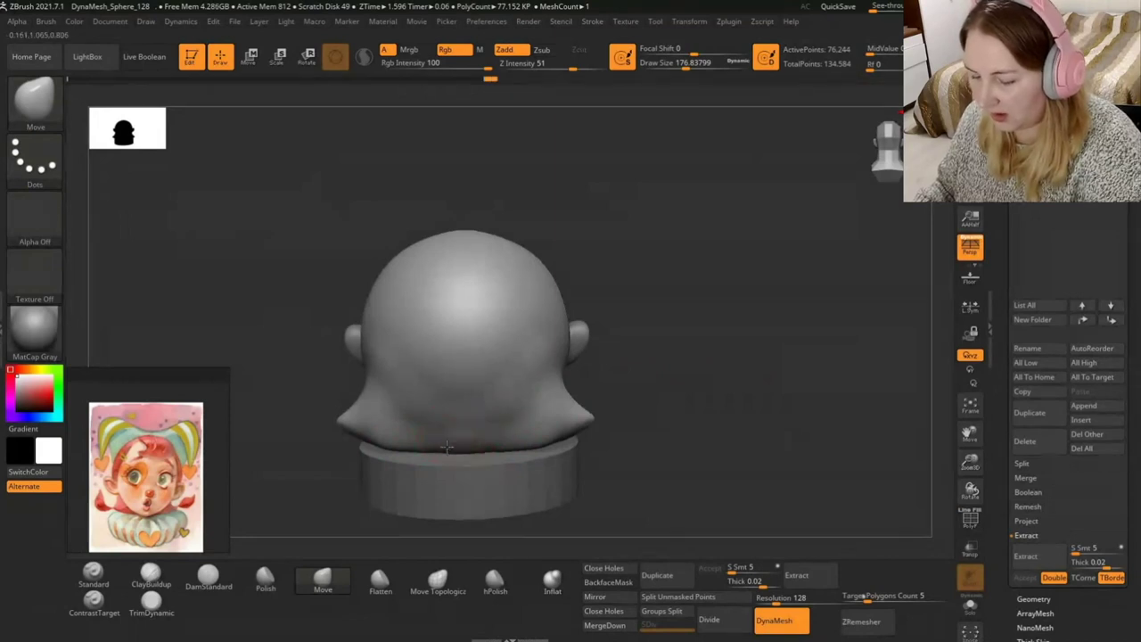
key("shift")
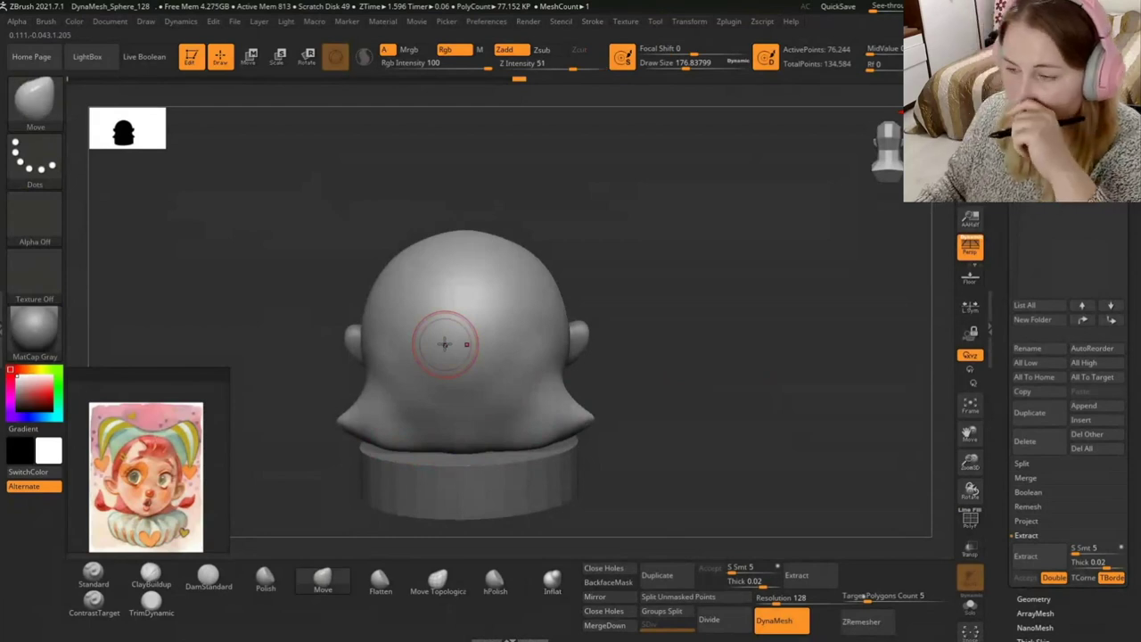
mouse_move(660, 381)
left_mouse_down()
mouse_move(615, 373)
mouse_move(639, 354)
mouse_move(673, 420)
mouse_move(705, 374)
mouse_move(711, 405)
left_mouse_up()
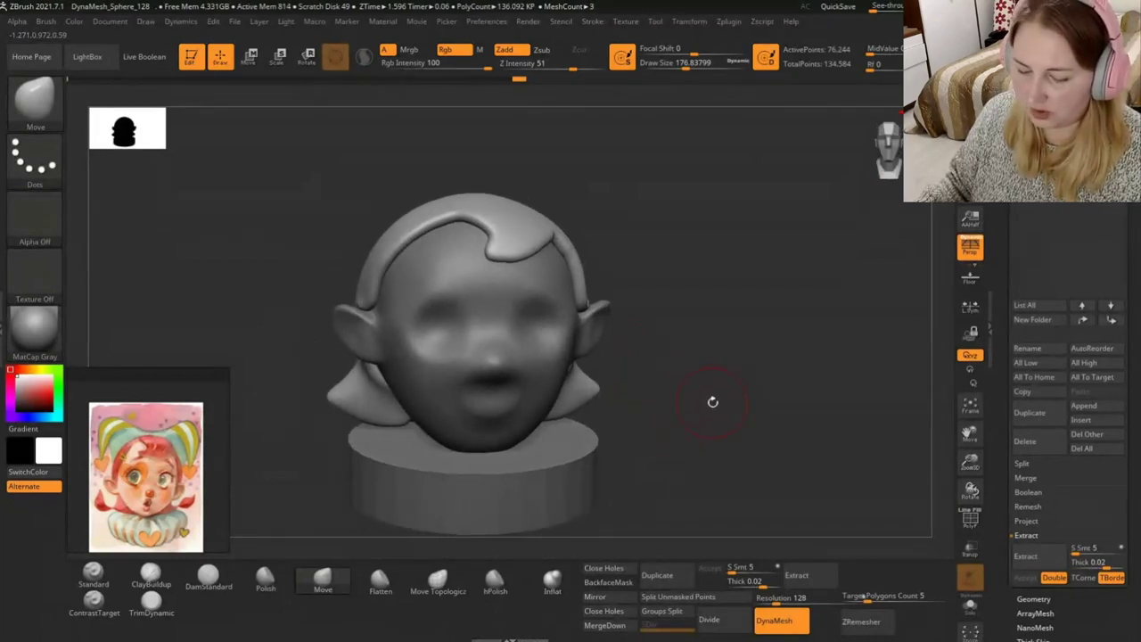
mouse_move(721, 408)
left_mouse_down()
mouse_move(734, 424)
mouse_move(745, 409)
left_mouse_up()
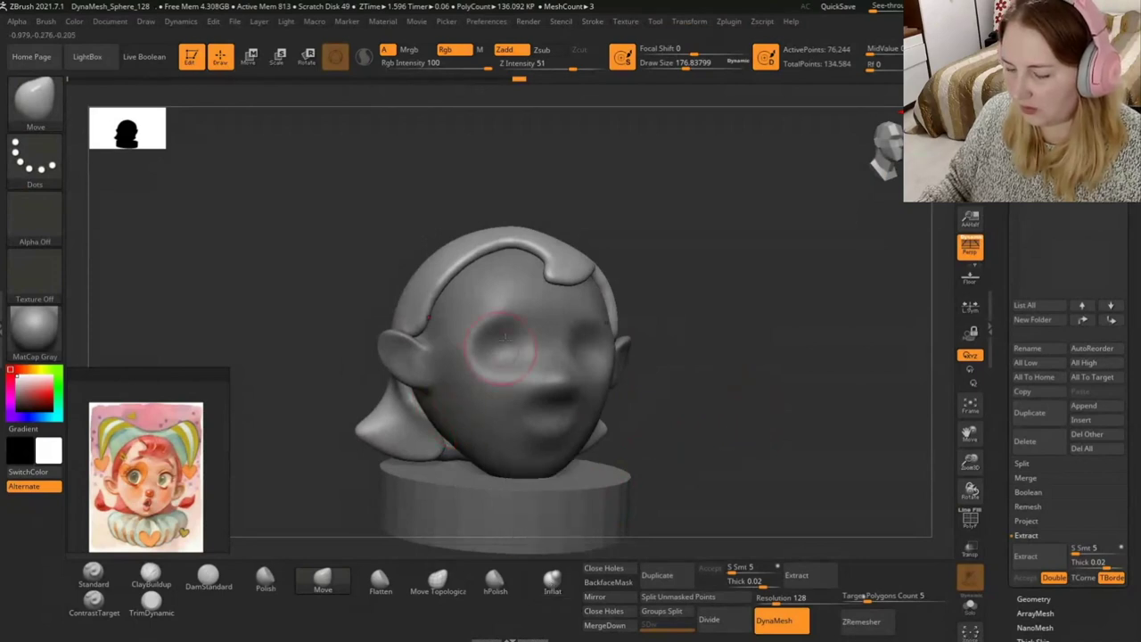
left_click(553, 581)
left_click_drag(545, 273, 566, 264)
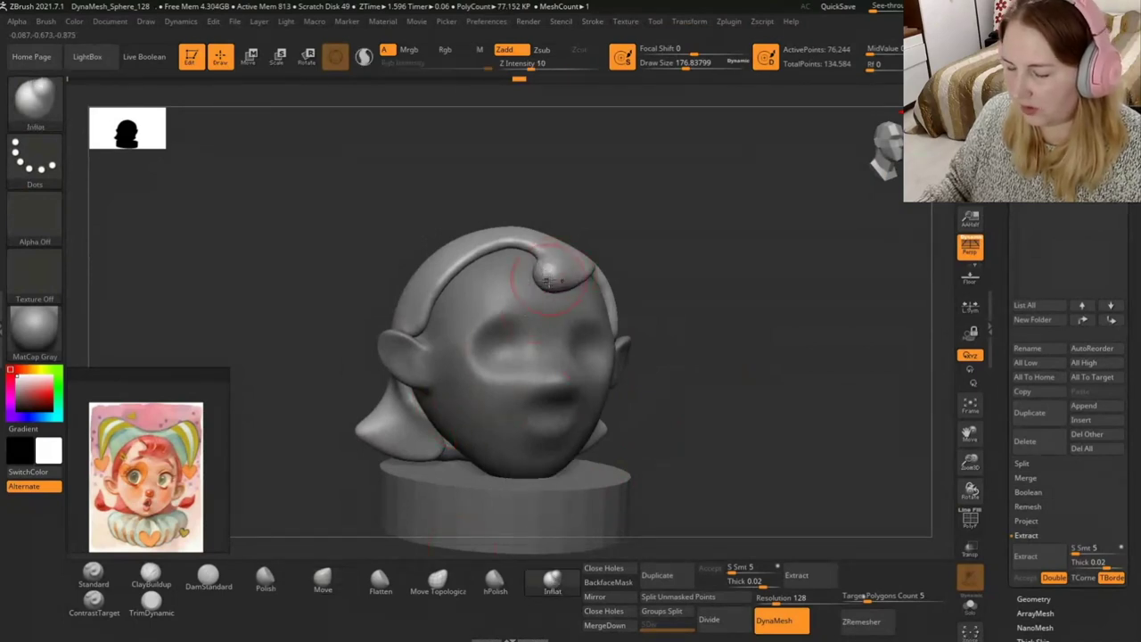
key("ctrl+z")
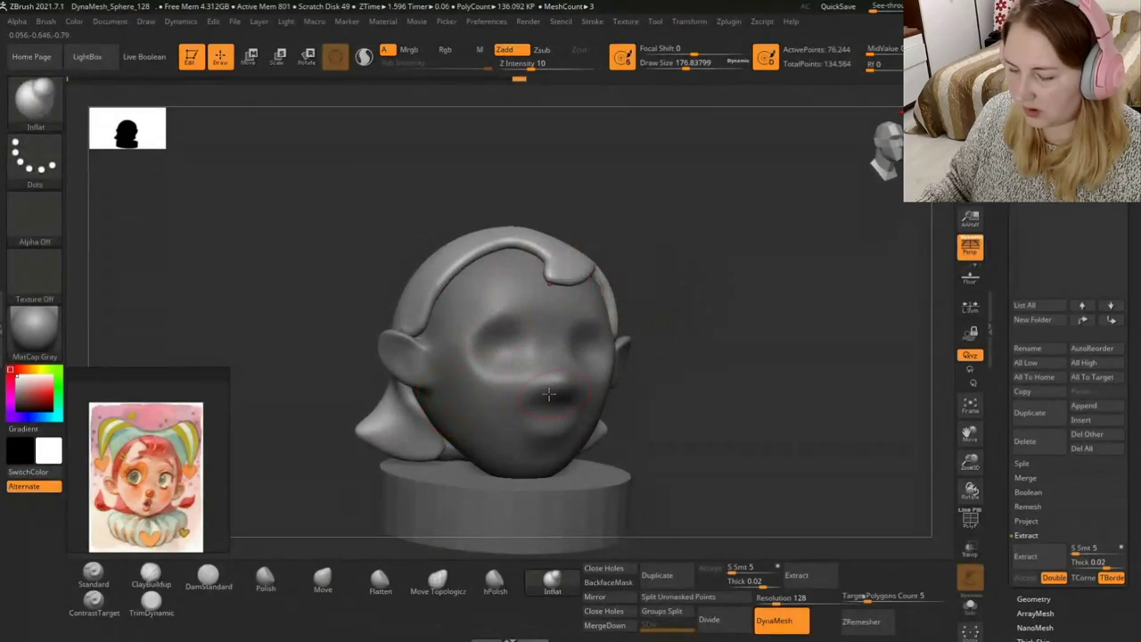
left_click_drag(734, 402, 762, 354)
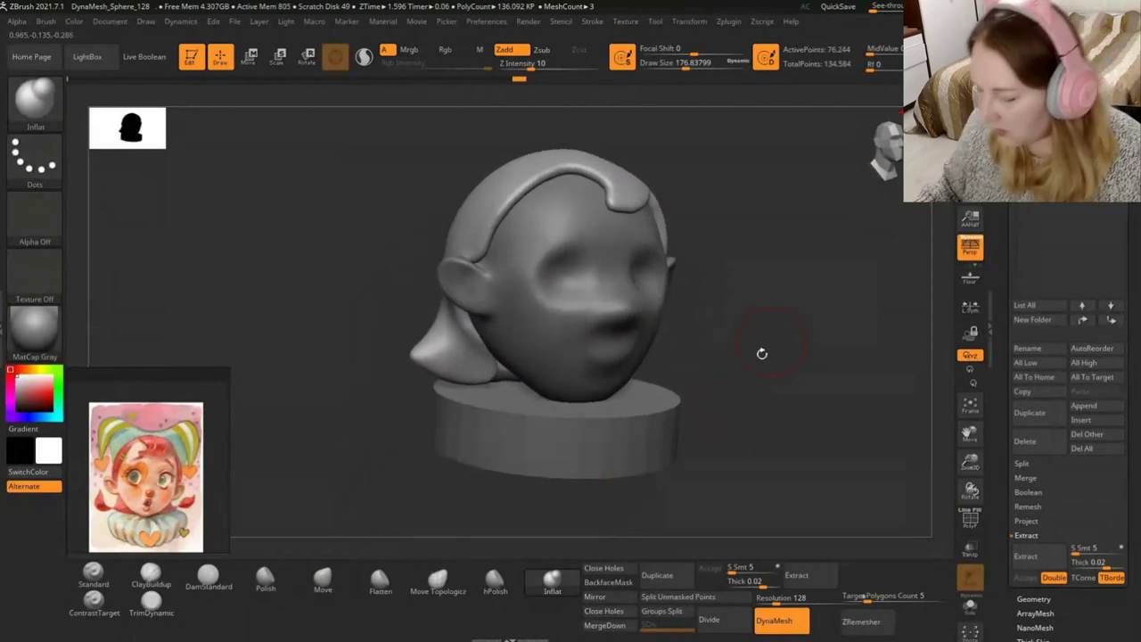
left_click_drag(347, 476, 361, 459, "ctrl")
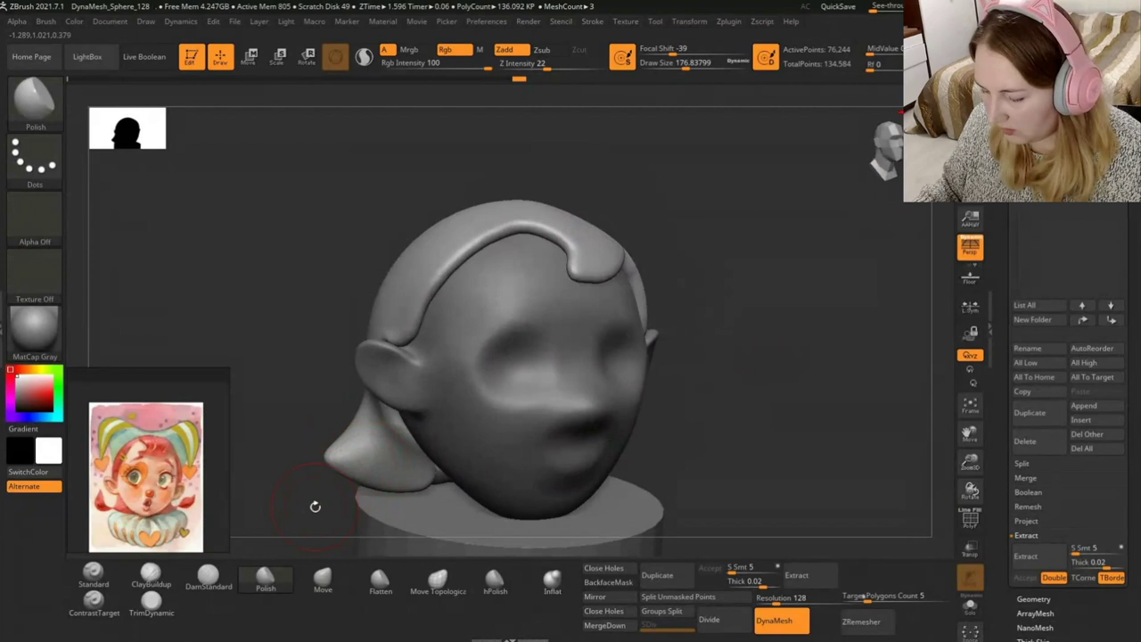
left_click(152, 606)
mouse_move(283, 472)
left_mouse_down()
mouse_move(372, 466)
mouse_move(596, 382)
mouse_move(481, 430)
mouse_move(471, 422)
mouse_move(488, 439)
mouse_move(428, 419)
mouse_move(523, 417)
left_mouse_up()
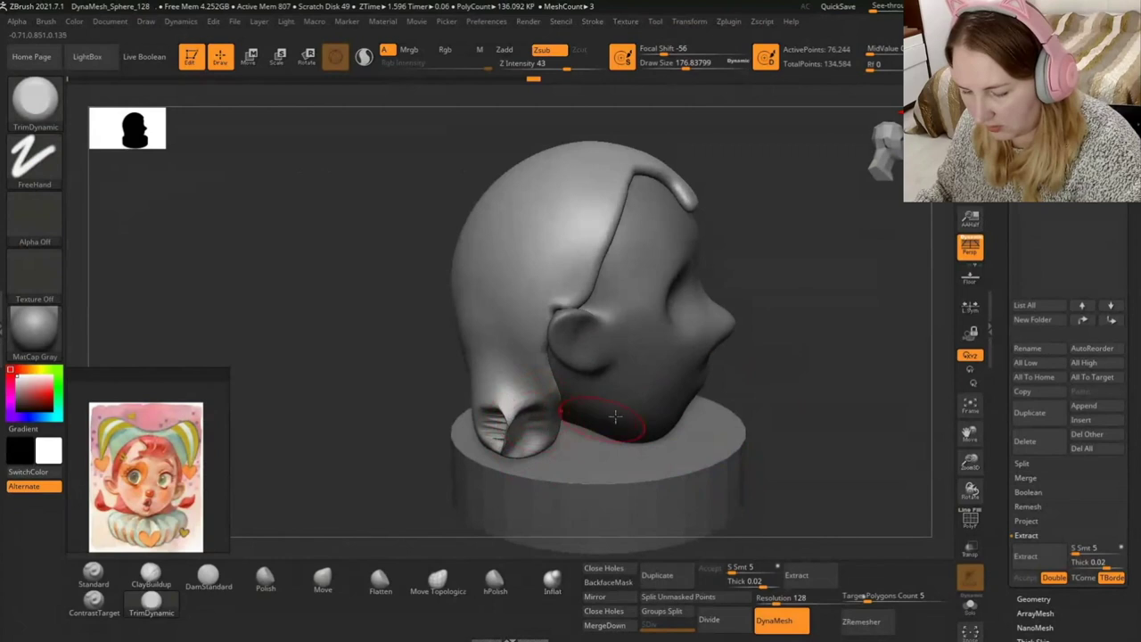
Trim along the jaw beside the lower rear hair flap with TrimDynamic.
left_click_drag(819, 379, 772, 362)
left_click_drag(678, 458, 634, 440)
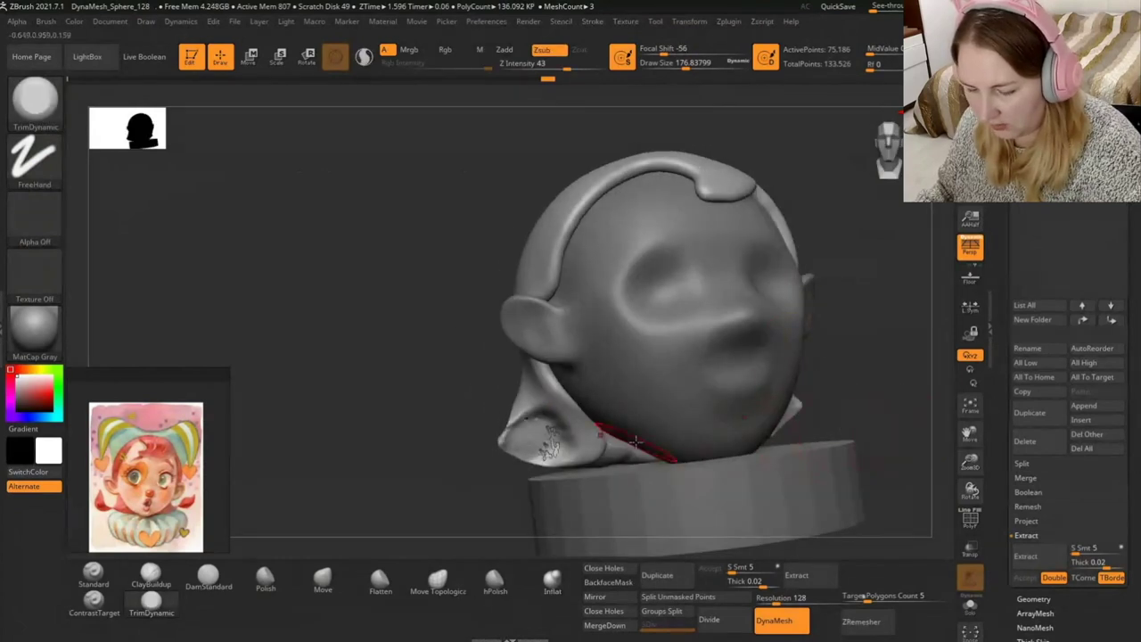
left_click_drag(487, 487, 546, 446)
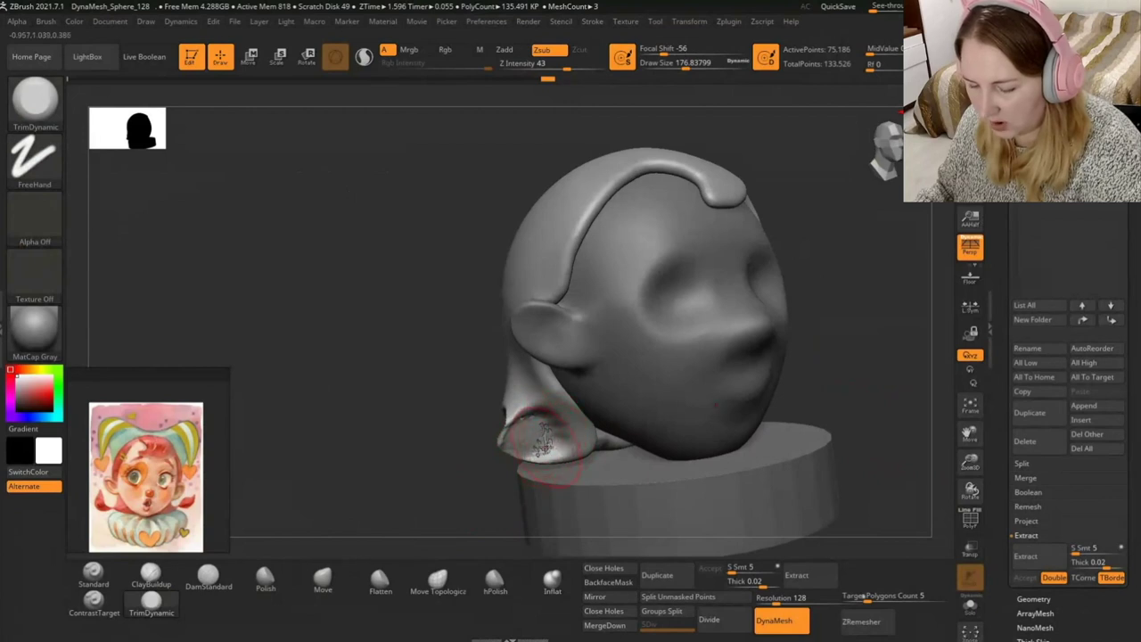
left_click_drag(466, 474, 526, 475)
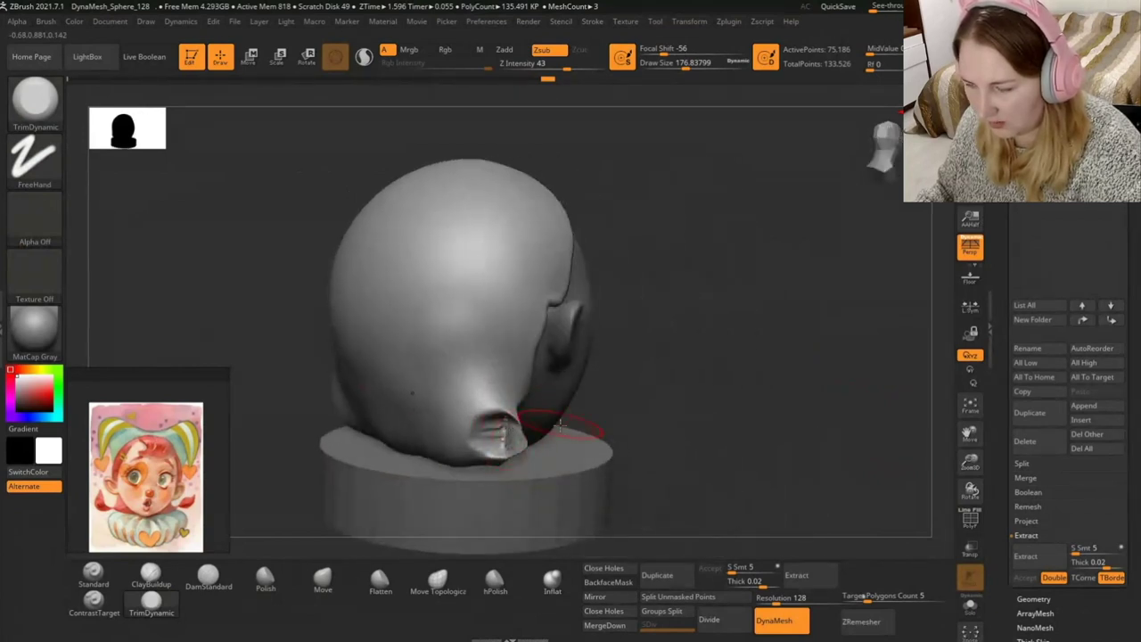
Inflate the lower rear hair flap with Inflat at Z Intensity 10.
left_click_drag(580, 425, 541, 434)
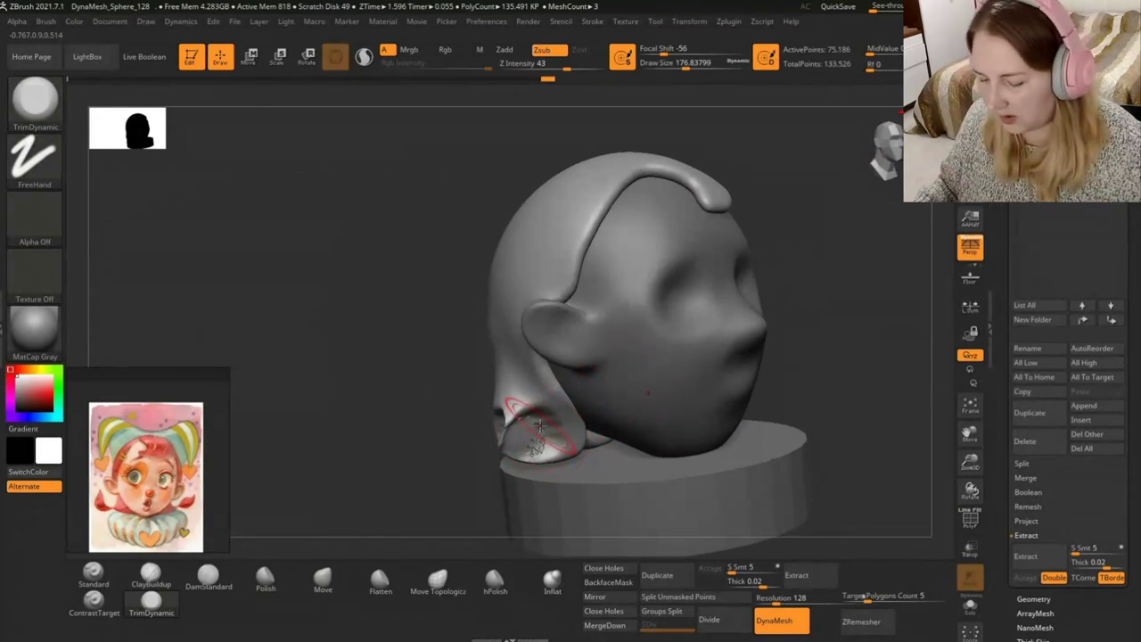
left_click(541, 583)
left_click_drag(528, 419, 522, 450)
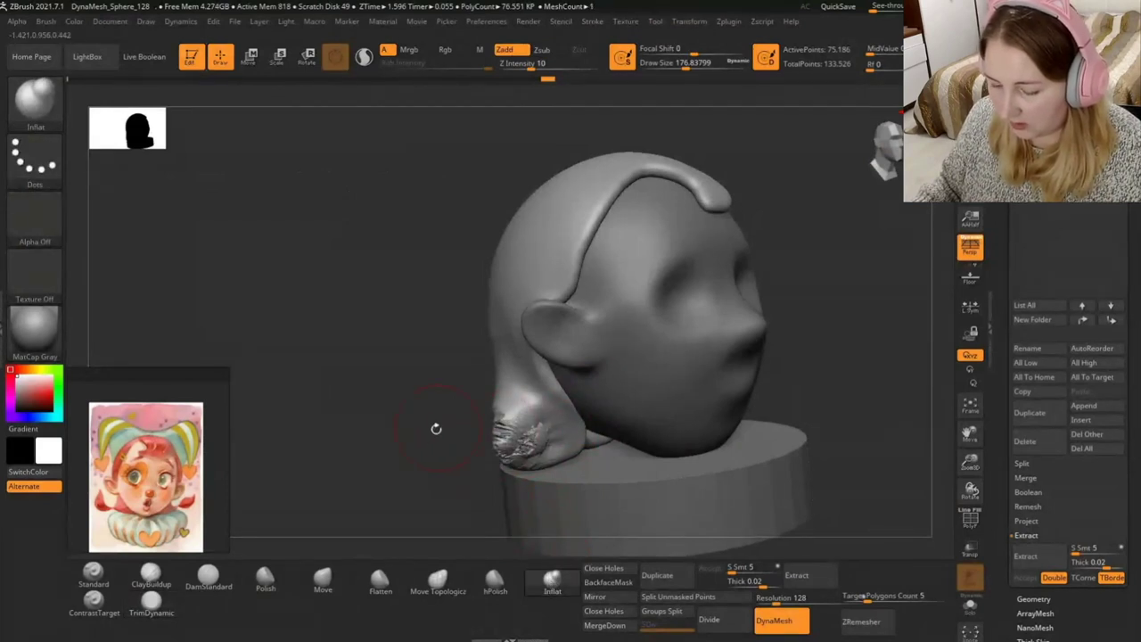
Smooth the bumpy rear hair flap, orbiting around to inspect it from several sides.
left_click_drag(436, 428, 535, 472)
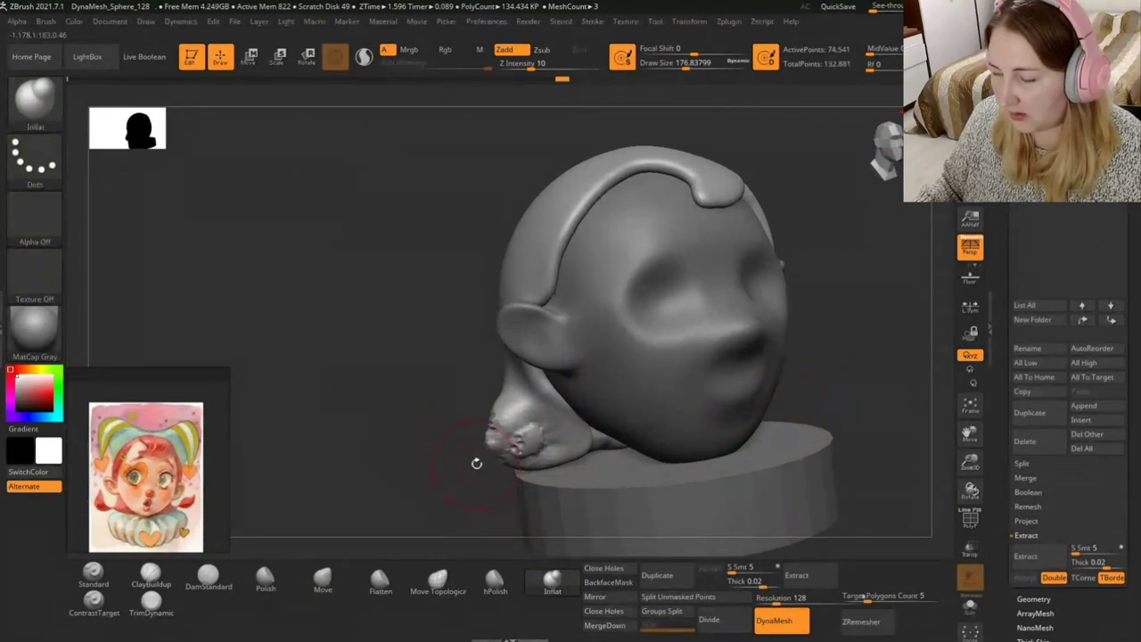
left_click_drag(503, 453, 512, 428, "shift")
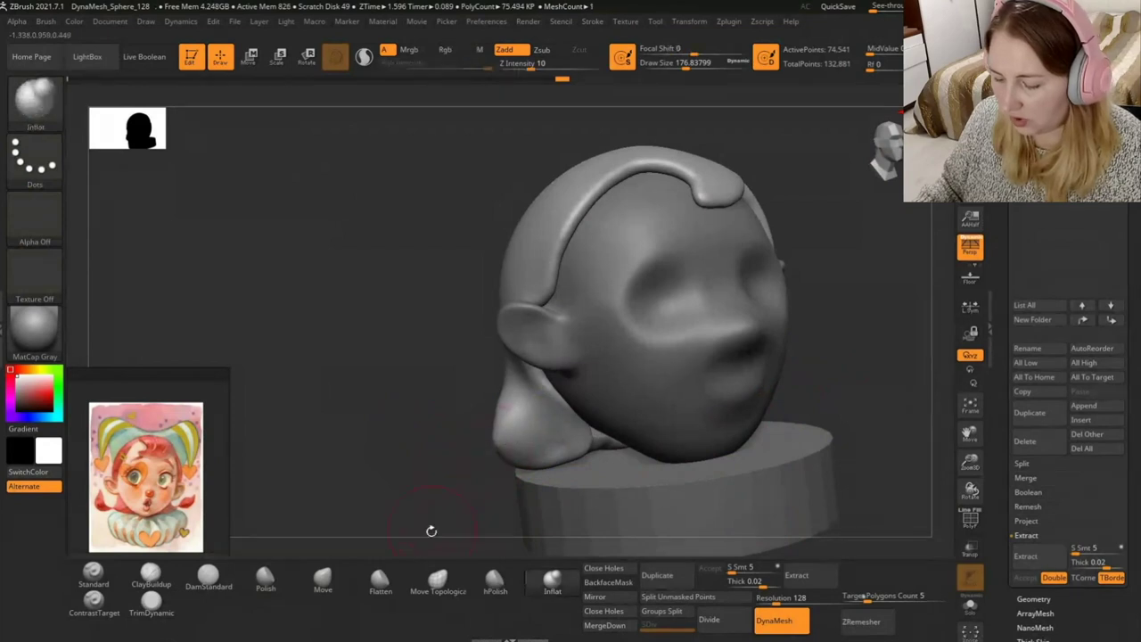
left_click_drag(412, 469, 359, 417, "alt")
left_click(325, 575)
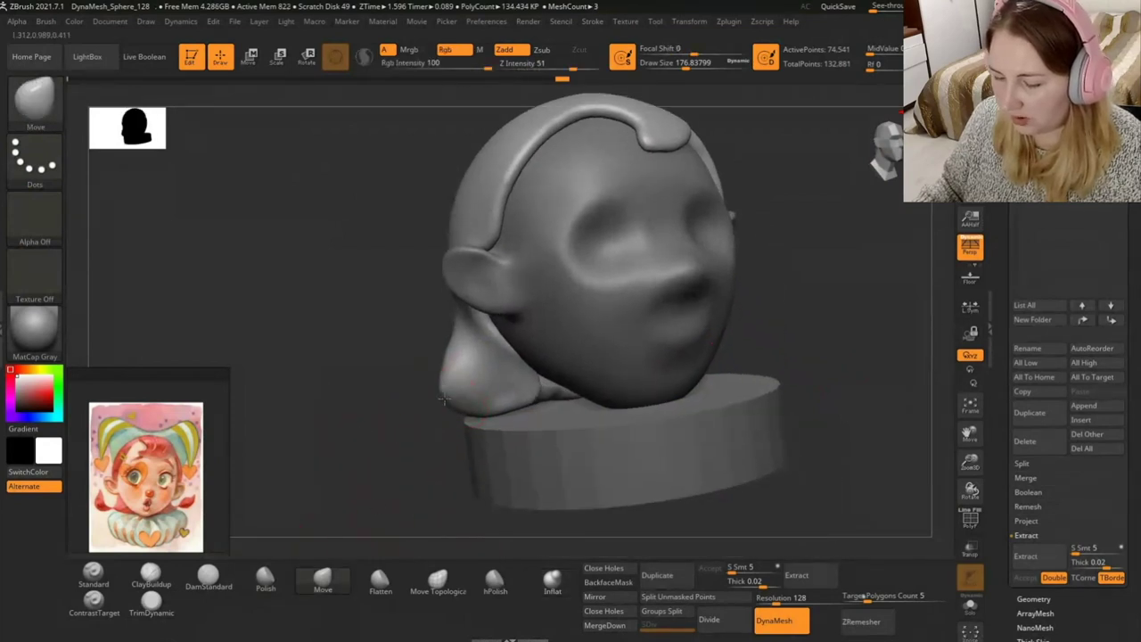
left_click_drag(428, 337, 446, 333)
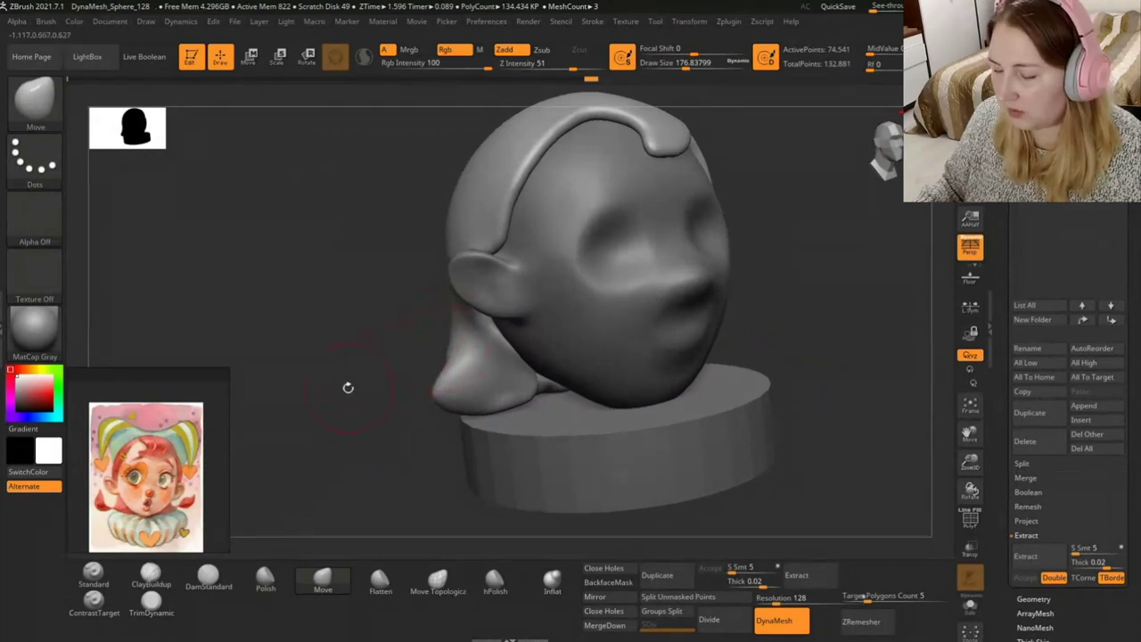
left_click_drag(347, 387, 751, 387)
key("shift")
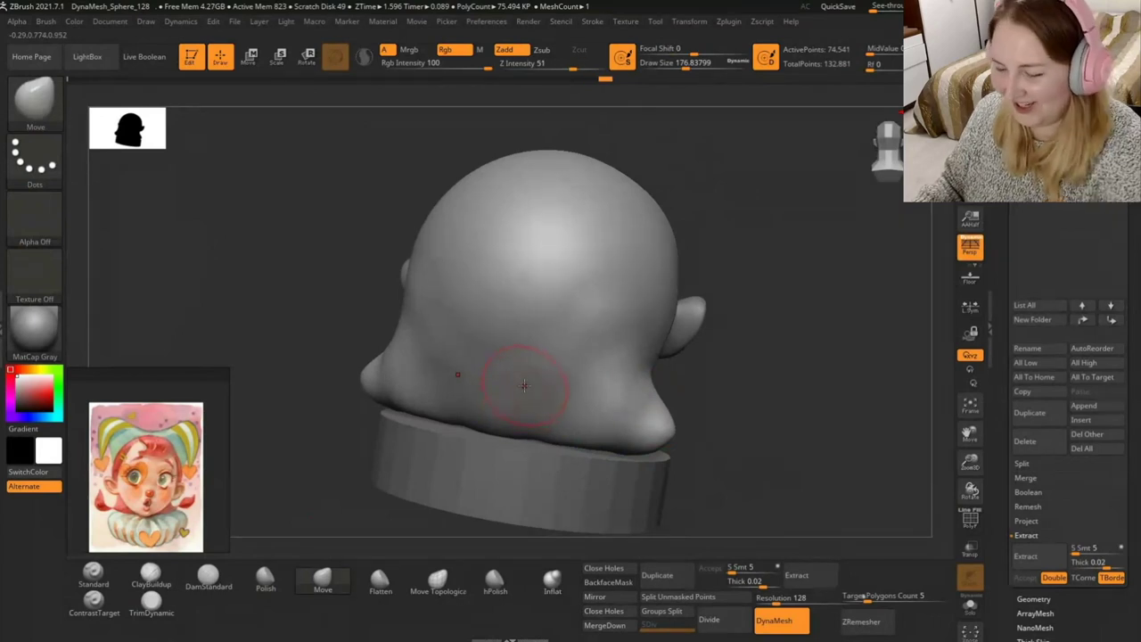
mouse_move(725, 395)
left_mouse_down()
mouse_move(568, 489)
mouse_move(726, 355)
mouse_move(808, 331)
left_mouse_up()
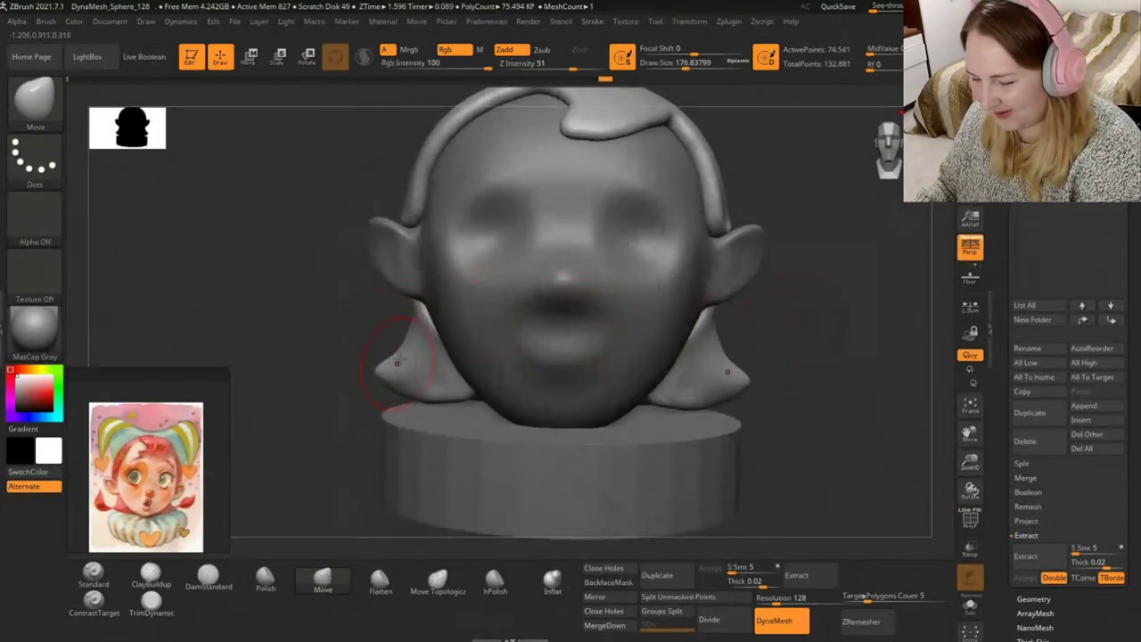
left_click_drag(769, 343, 781, 352)
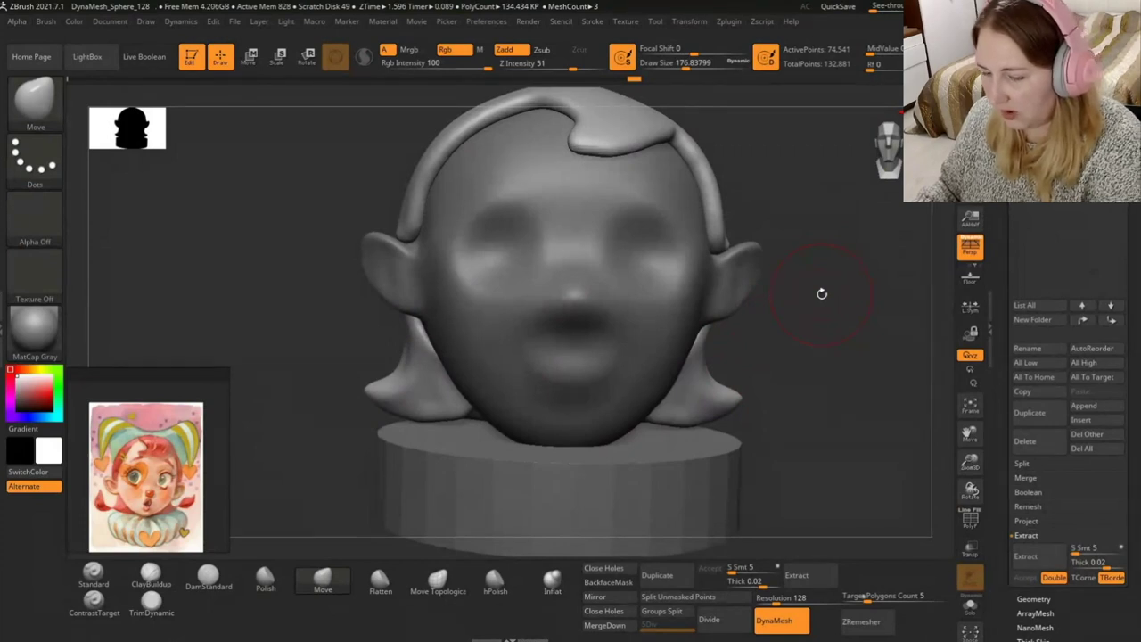
With an enlarged Move brush under X symmetry, pull both lower hair tips outward into pointed tips.
left_click_drag(679, 64, 683, 64)
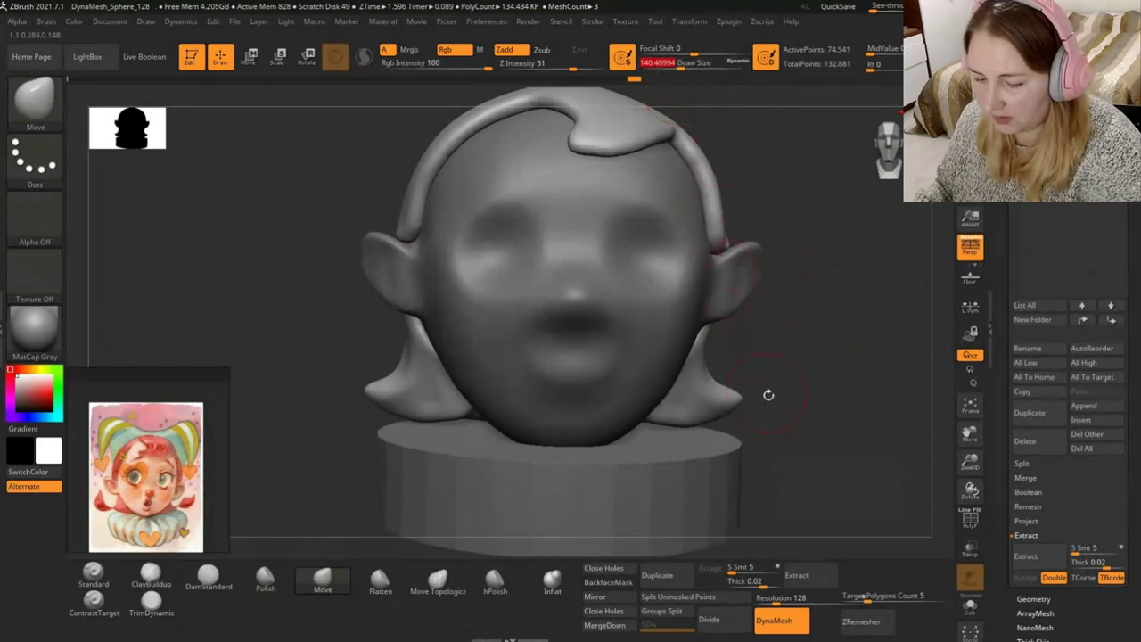
left_click_drag(752, 395, 879, 346)
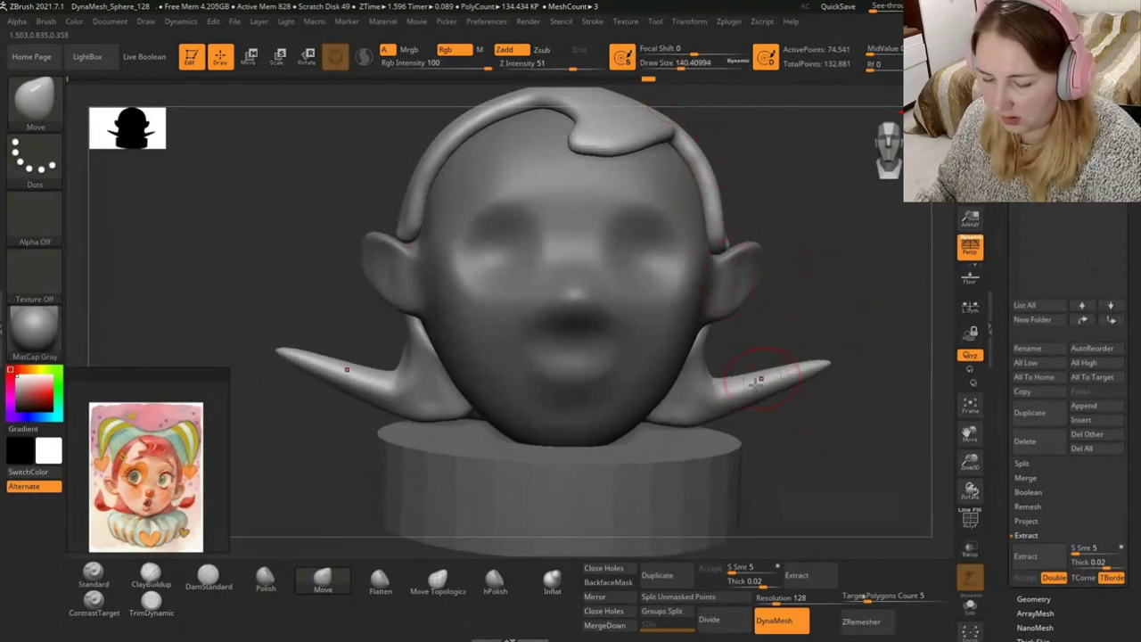
mouse_move(772, 393)
left_mouse_down()
mouse_move(798, 385)
mouse_move(805, 400)
mouse_move(787, 356)
left_mouse_up()
left_click_drag(731, 381, 743, 364)
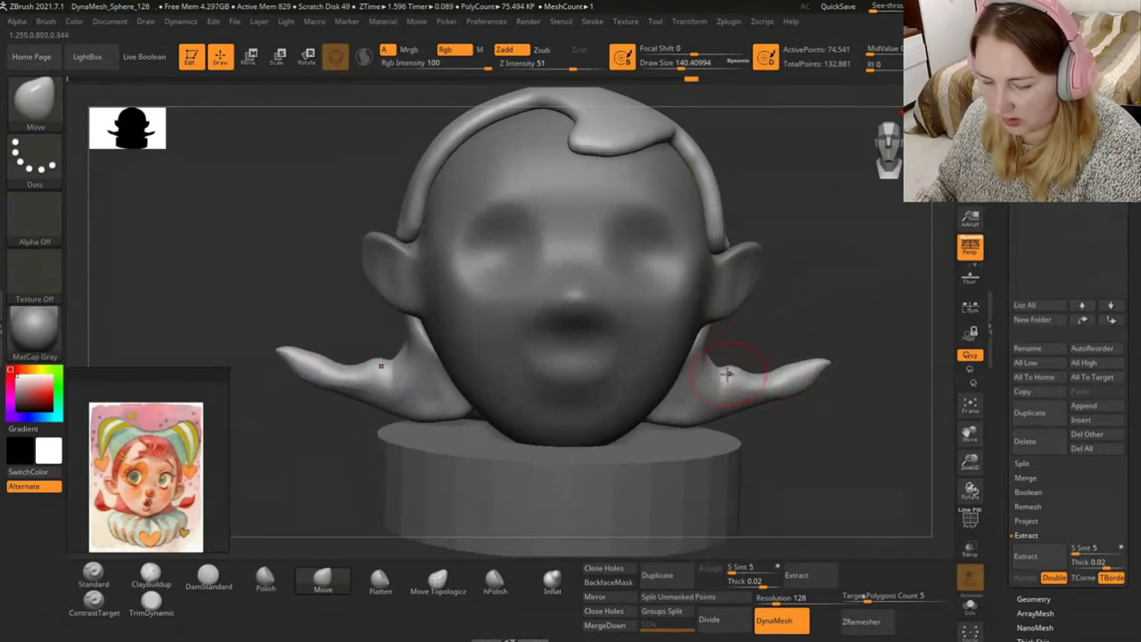
left_click_drag(806, 459, 860, 485, "ctrl")
left_click_drag(695, 63, 678, 63)
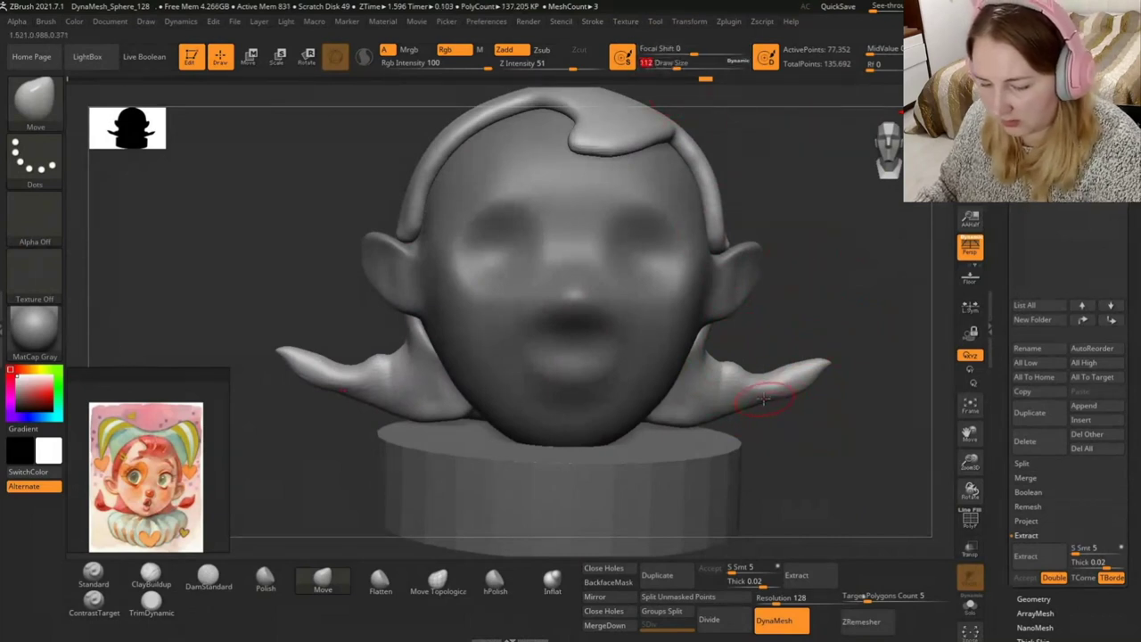
mouse_move(764, 401)
left_mouse_down()
mouse_move(762, 383)
mouse_move(722, 362)
left_mouse_up()
key("shift")
mouse_move(764, 388)
right_mouse_down()
mouse_move(756, 401)
mouse_move(788, 358)
mouse_move(760, 373)
right_mouse_up()
Set the Move brush Draw Size to about 167 and bend both hair tips slightly upward.
key("shift")
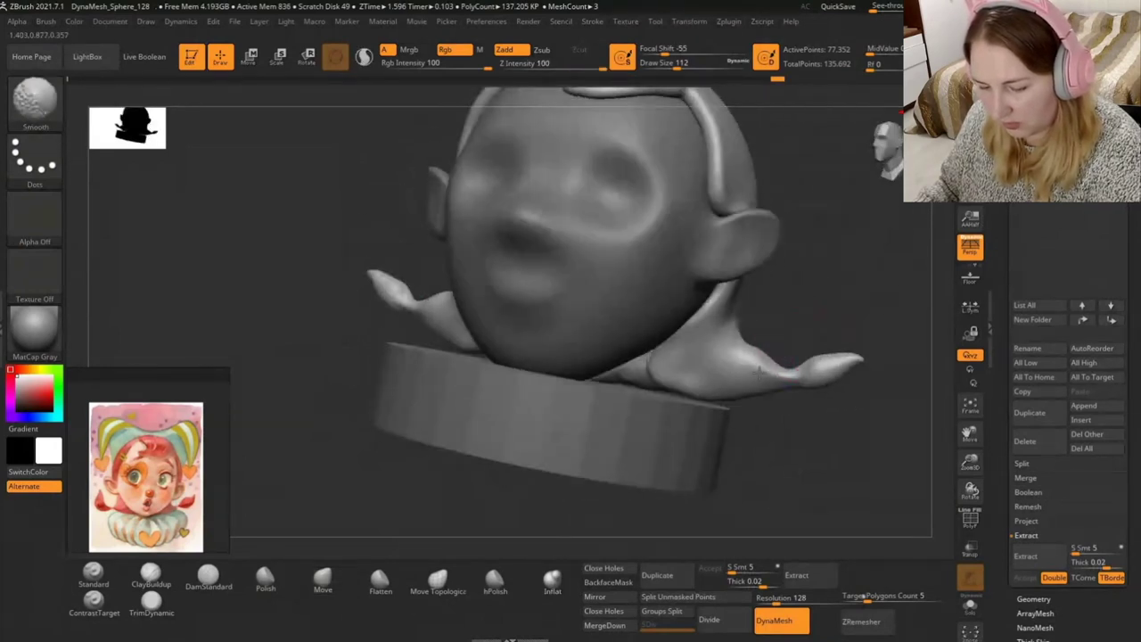
right_click_drag(662, 373, 681, 119)
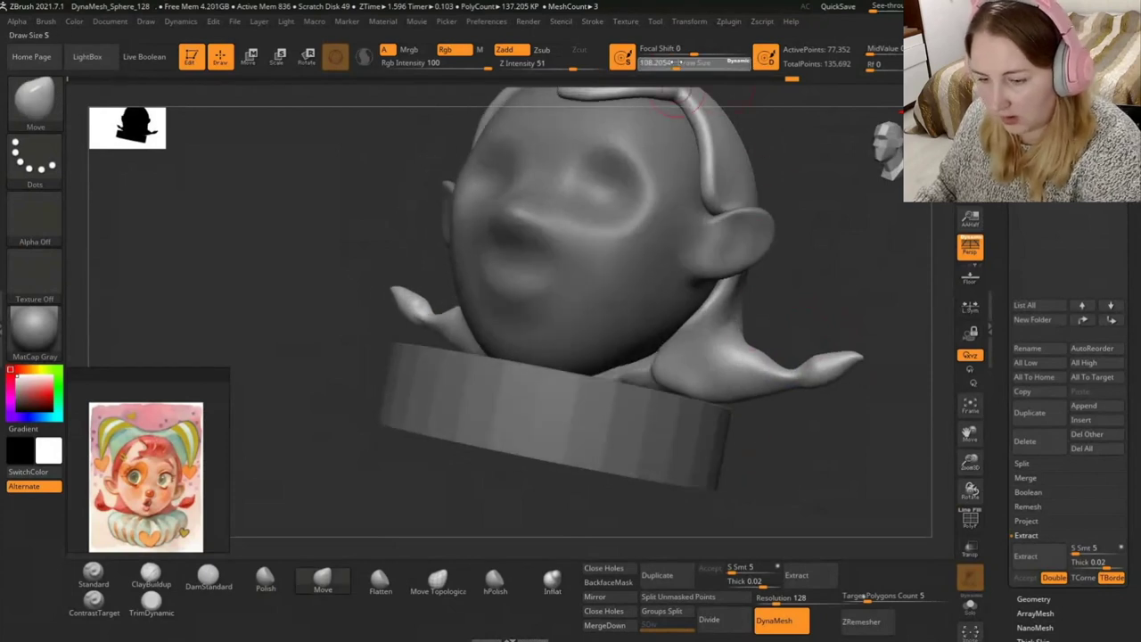
key("Return")
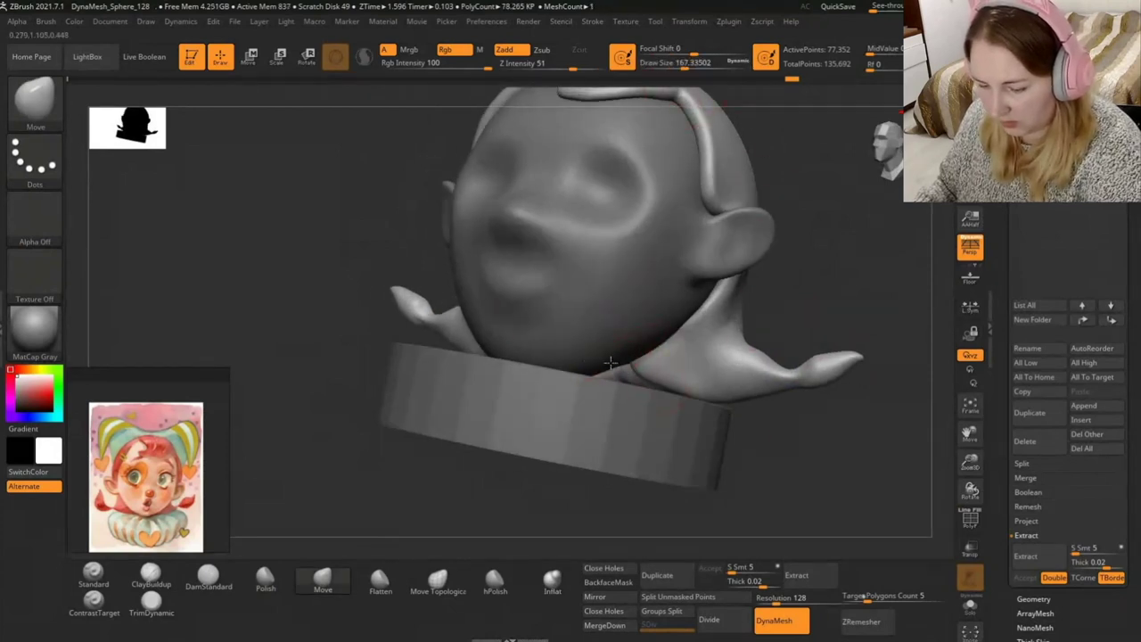
right_click_drag(799, 278, 820, 316)
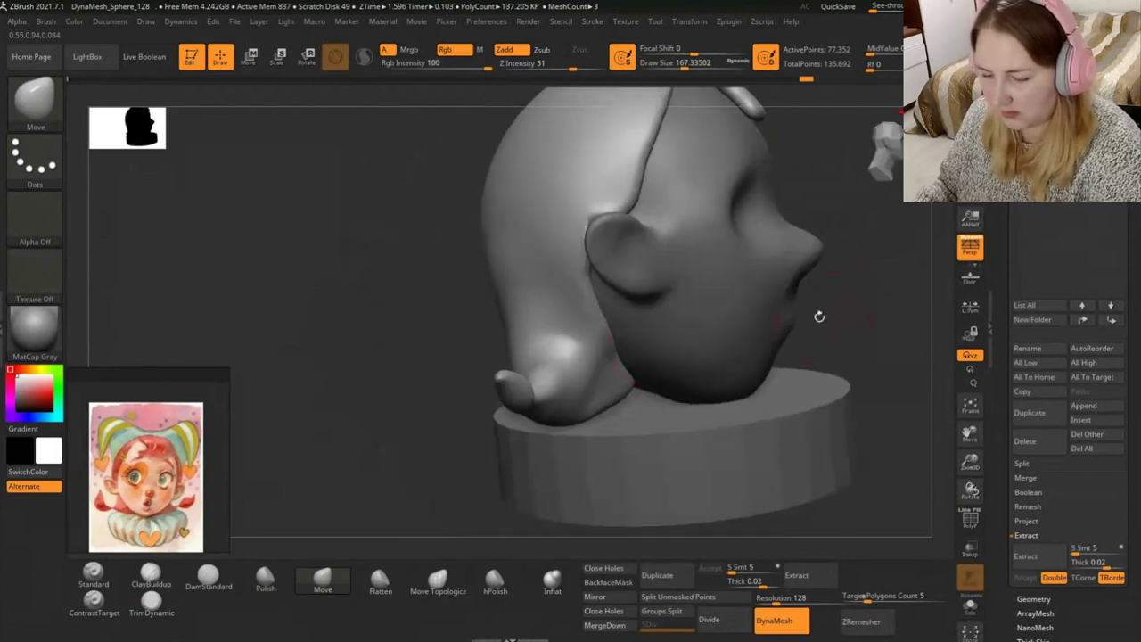
left_click_drag(625, 375, 605, 364)
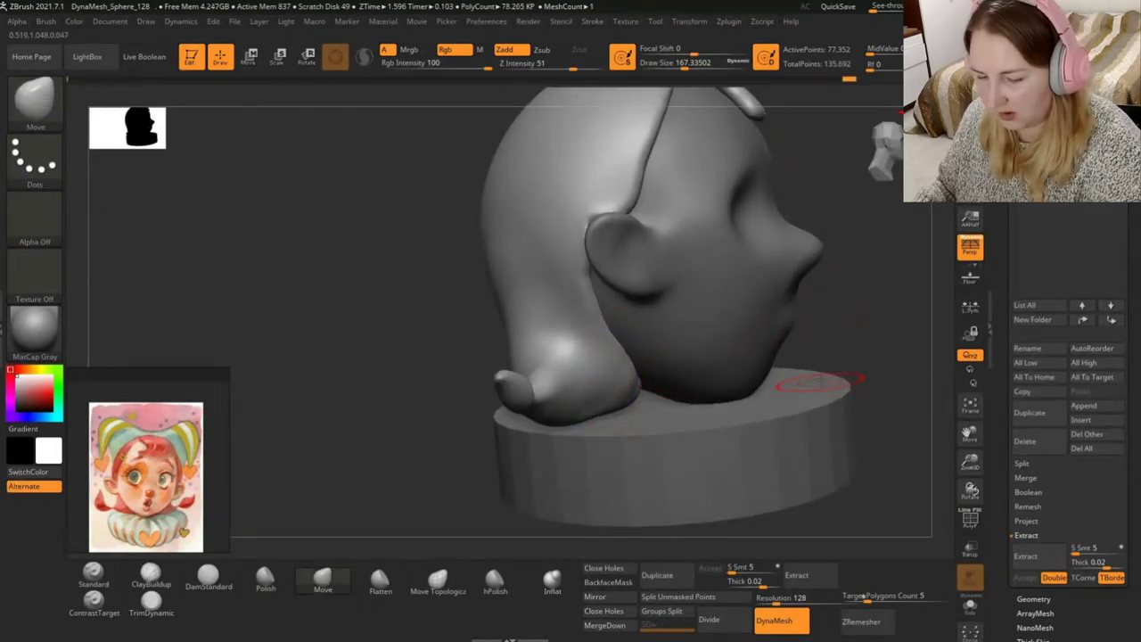
left_click_drag(855, 338, 737, 335)
mouse_move(814, 311)
left_mouse_down()
mouse_move(883, 145)
mouse_move(823, 291)
mouse_move(892, 288)
left_mouse_up()
mouse_move(847, 356)
left_mouse_down()
mouse_move(861, 337)
mouse_move(834, 355)
mouse_move(851, 381)
left_mouse_up()
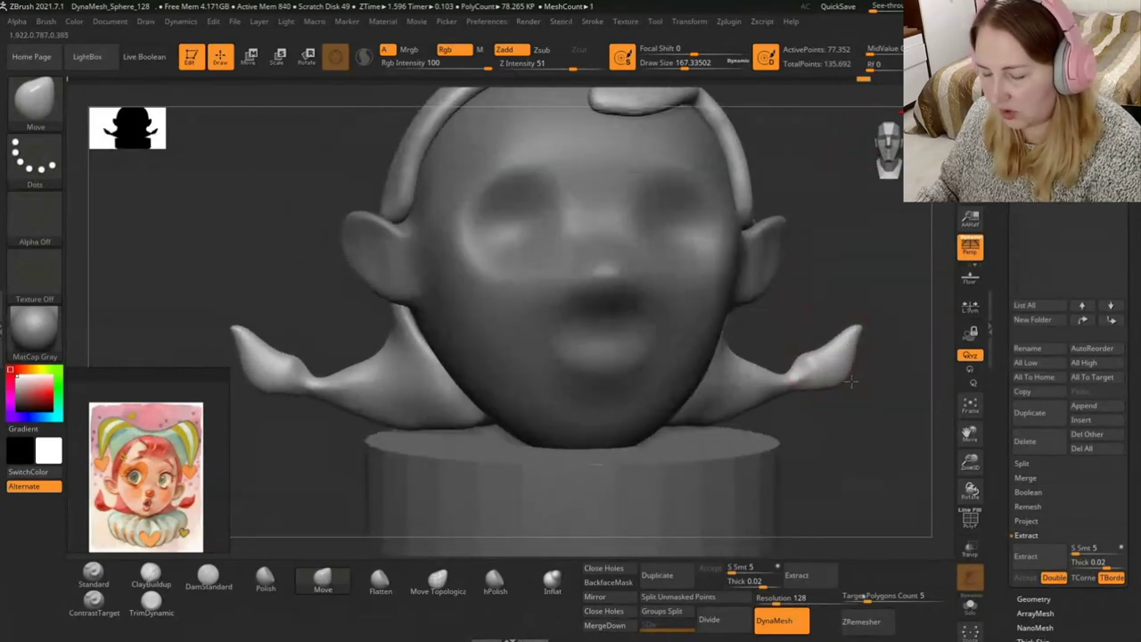
Reshape the front fold of the hair cap with Move and bring up the SubTool Append mesh list.
mouse_move(828, 523)
left_mouse_down("alt")
mouse_move(840, 446)
mouse_move(768, 450)
mouse_move(781, 448)
mouse_move(743, 438)
left_mouse_up("alt")
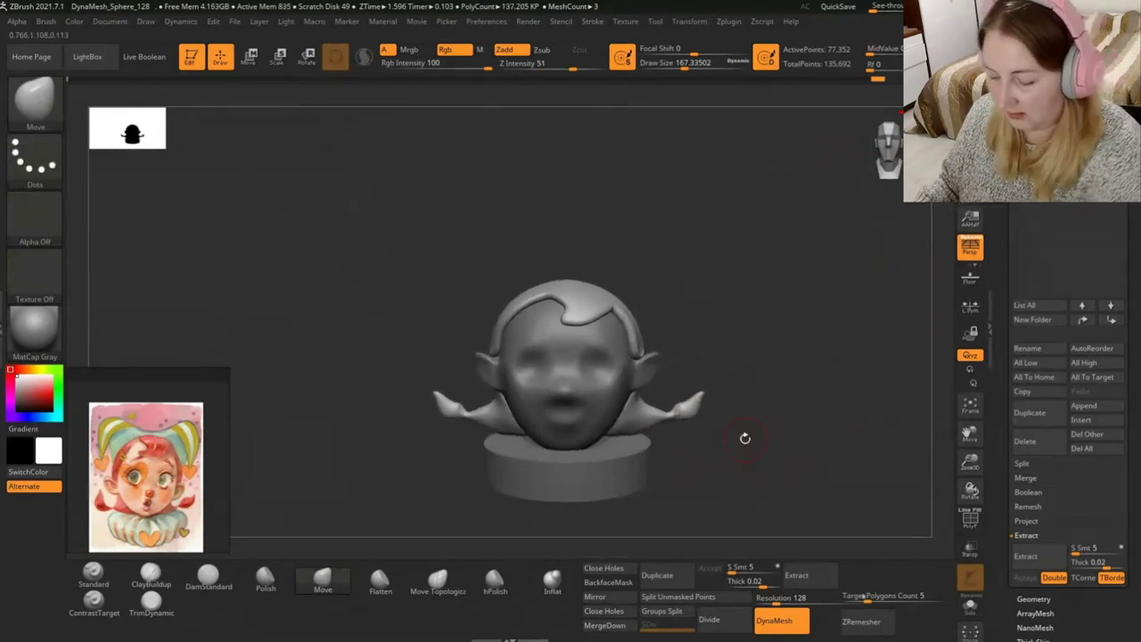
mouse_move(581, 340)
left_mouse_down()
mouse_move(597, 319)
mouse_move(609, 327)
mouse_move(558, 323)
mouse_move(580, 331)
left_mouse_up()
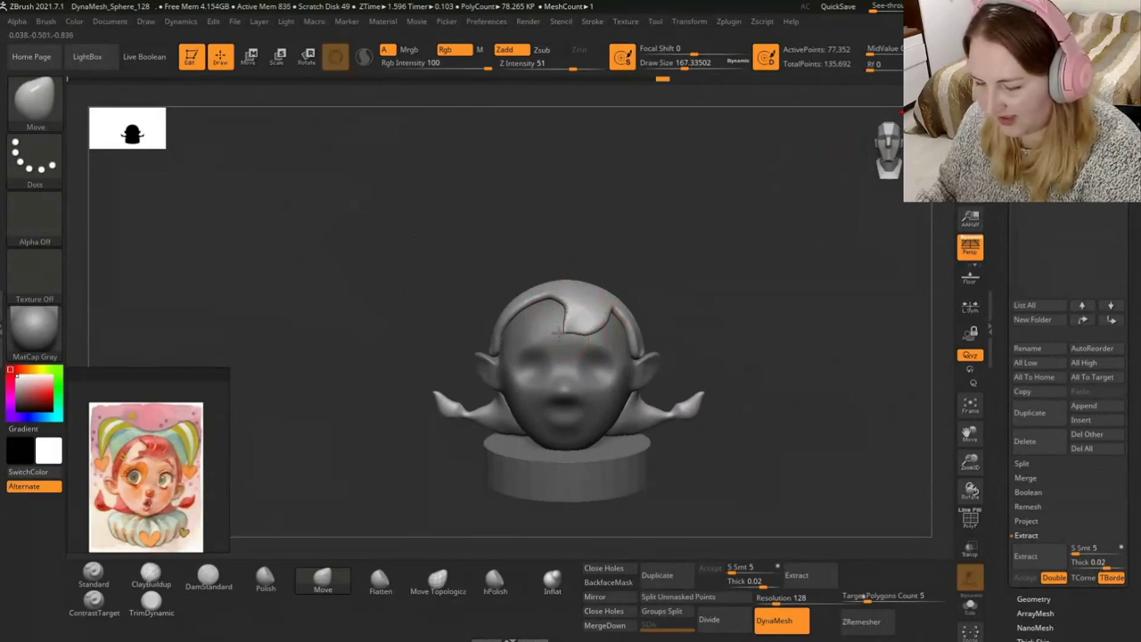
left_click_drag(733, 293, 743, 309)
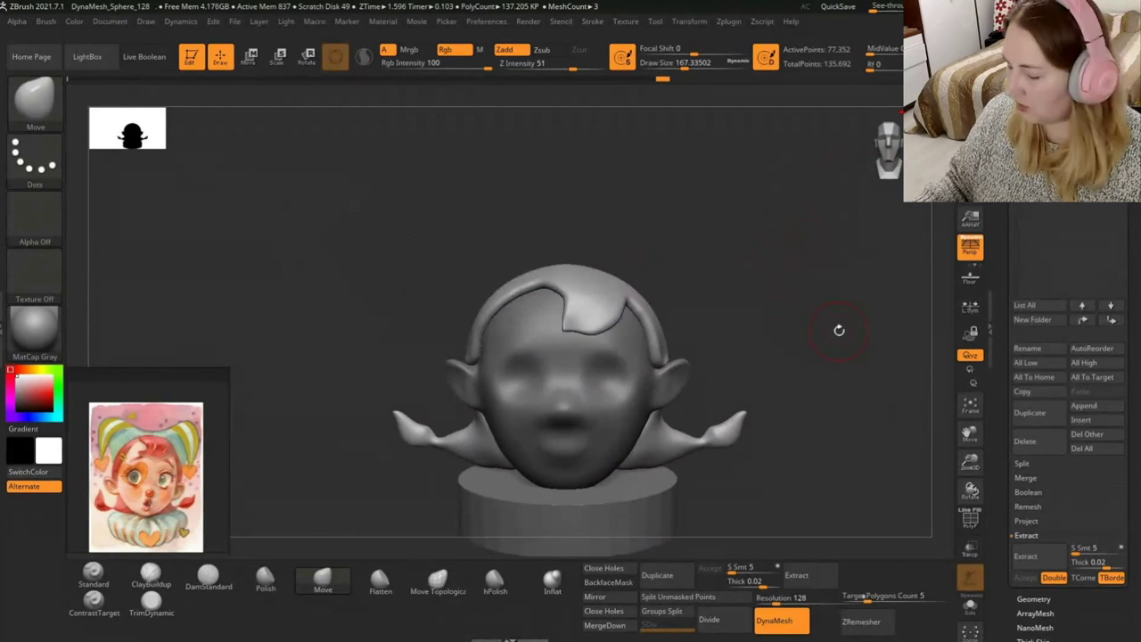
left_click(1088, 413)
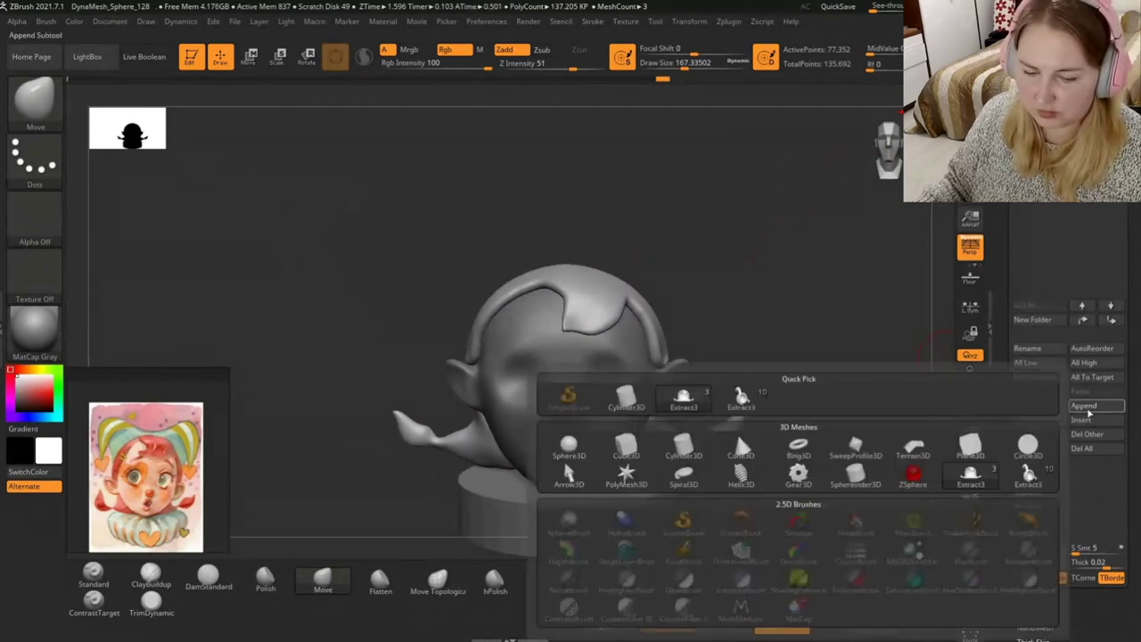
mouse_move(740, 448)
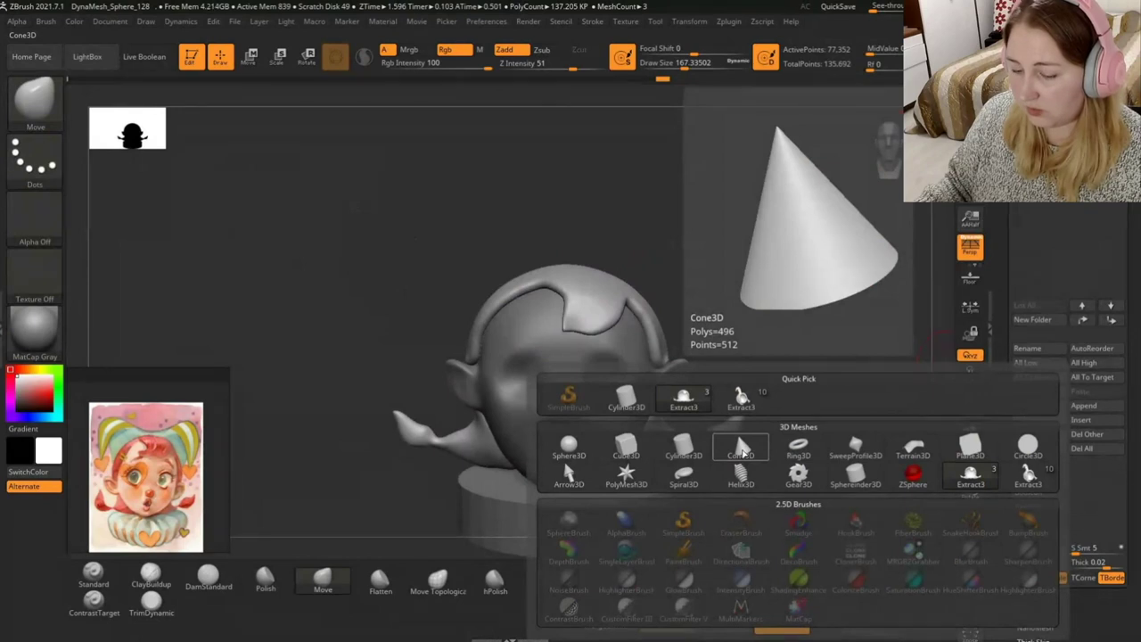
Append a Cone3D subtool and move it up out of the head and toward the left.
left_click(743, 450)
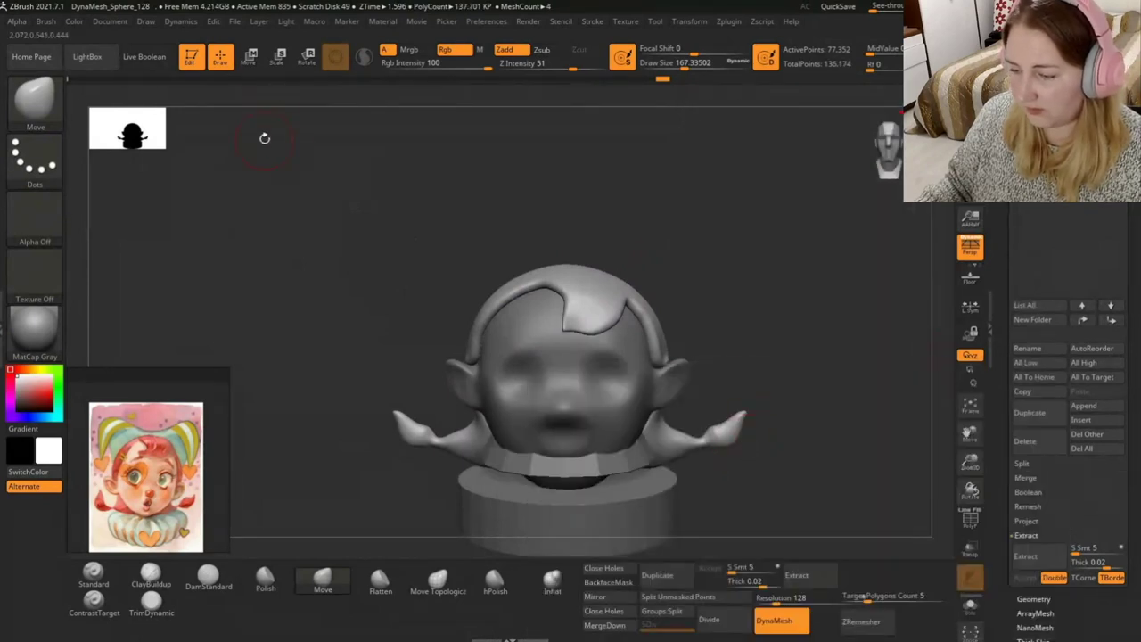
left_click(249, 57)
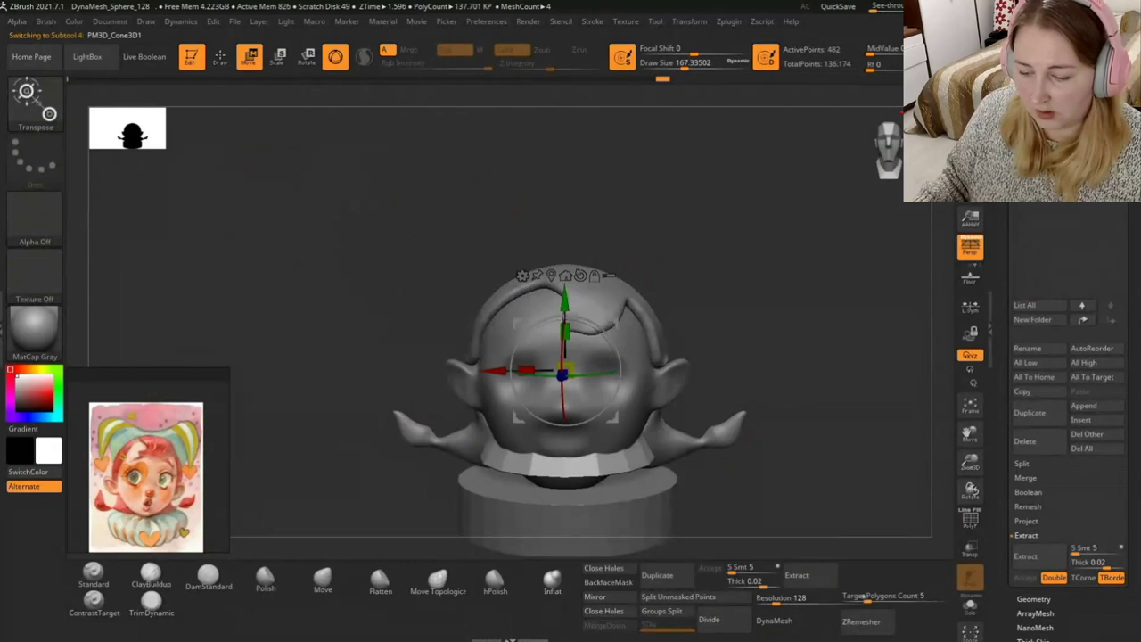
left_click_drag(564, 312, 565, 183)
mouse_move(678, 294)
left_mouse_down()
mouse_move(771, 292)
mouse_move(727, 249)
left_mouse_up()
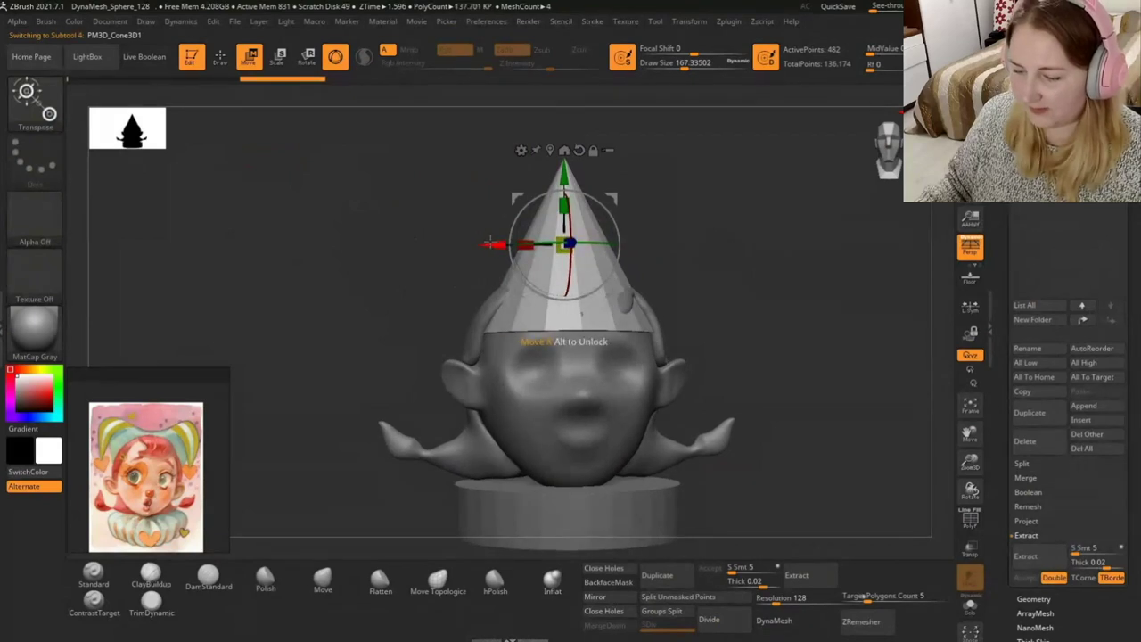
left_click_drag(493, 245, 435, 244)
Tilt the cone to lean left like a party hat, checking its angle from several views.
mouse_move(609, 222)
left_mouse_down()
mouse_move(731, 227)
mouse_move(611, 263)
mouse_move(553, 254)
left_mouse_up()
mouse_move(500, 223)
left_mouse_down()
mouse_move(477, 179)
mouse_move(657, 175)
mouse_move(576, 184)
left_mouse_up()
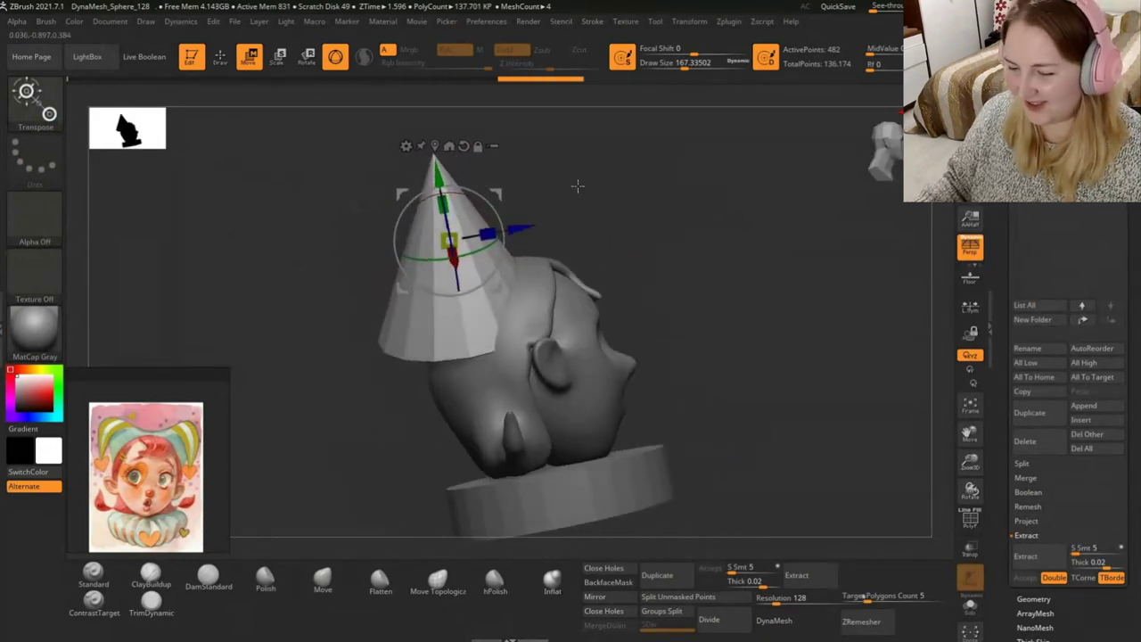
left_click_drag(496, 202, 419, 268)
mouse_move(749, 281)
left_mouse_down()
mouse_move(660, 281)
mouse_move(695, 378)
left_mouse_up()
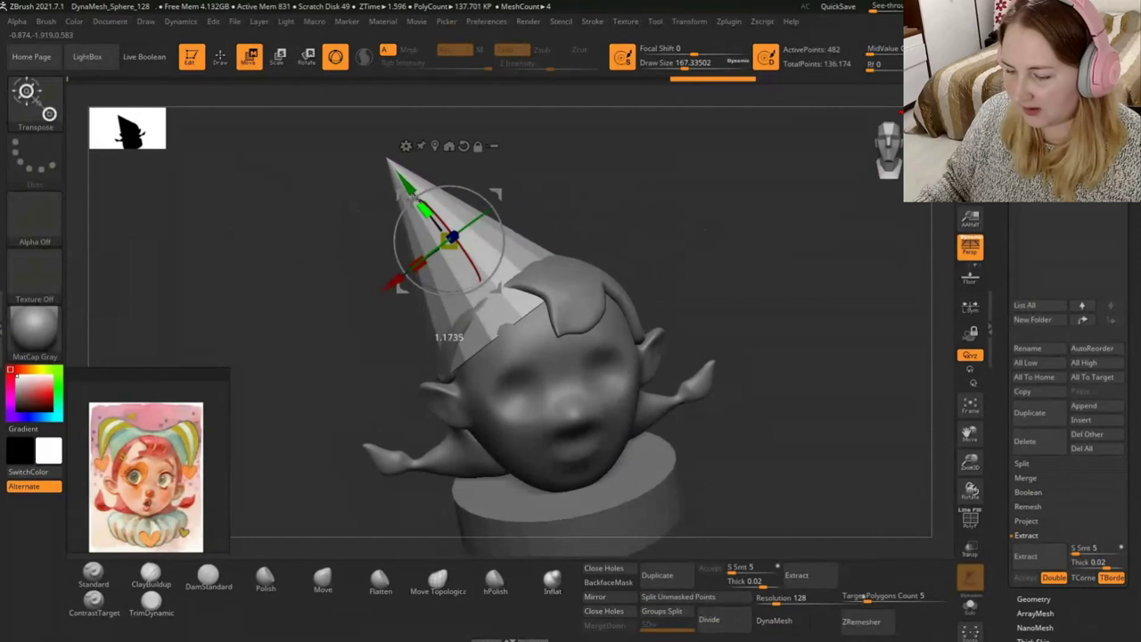
mouse_move(695, 378)
left_mouse_down()
mouse_move(690, 184)
mouse_move(530, 233)
mouse_move(438, 326)
mouse_move(642, 252)
mouse_move(473, 235)
left_mouse_up()
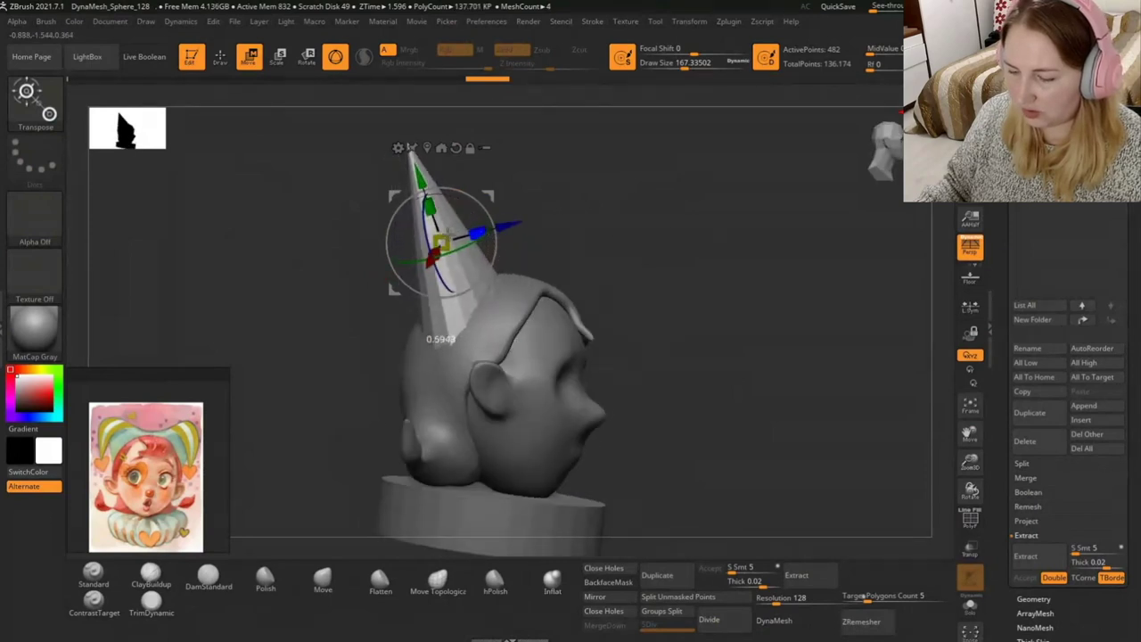
left_click_drag(624, 267, 571, 259)
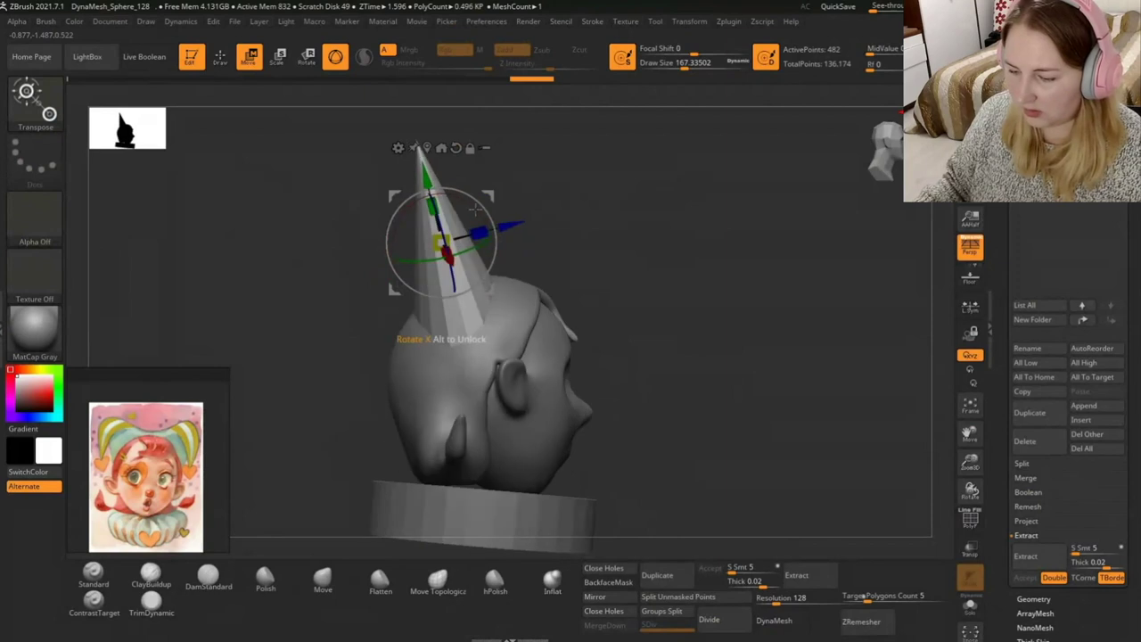
Straighten the cone's tilt as seen from the side and recentre the front view.
left_click_drag(490, 222, 486, 200)
mouse_move(609, 204)
left_mouse_down()
mouse_move(634, 223)
mouse_move(581, 244)
mouse_move(553, 236)
mouse_move(644, 220)
mouse_move(814, 282)
mouse_move(767, 268)
left_mouse_up()
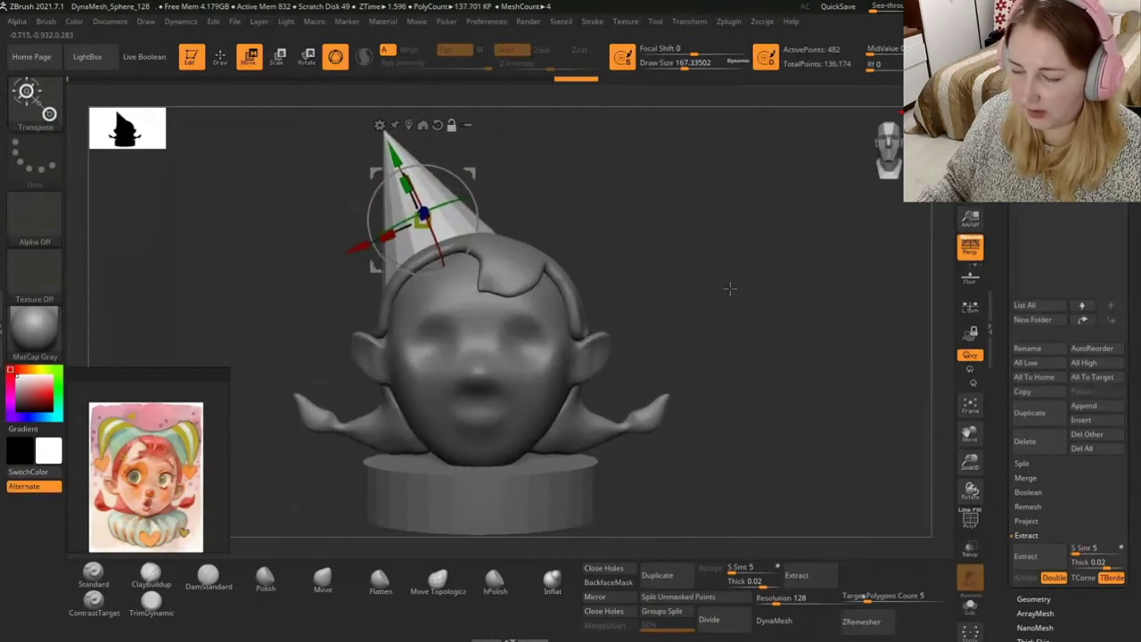
left_click(220, 58)
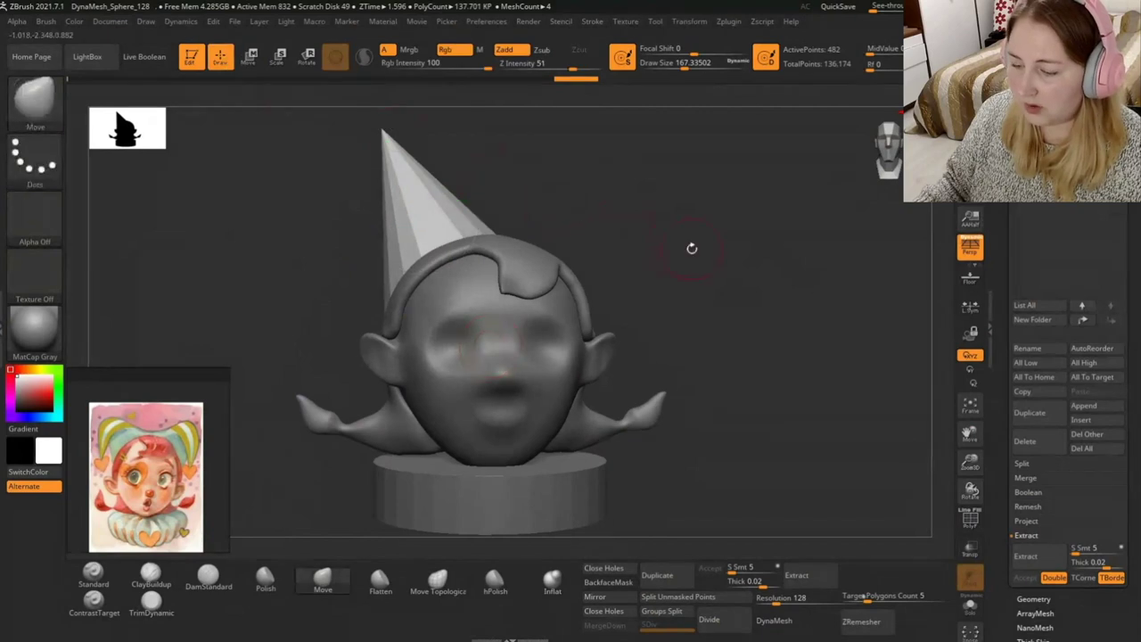
left_click_drag(687, 247, 750, 252, "alt")
left_click_drag(717, 302, 730, 279)
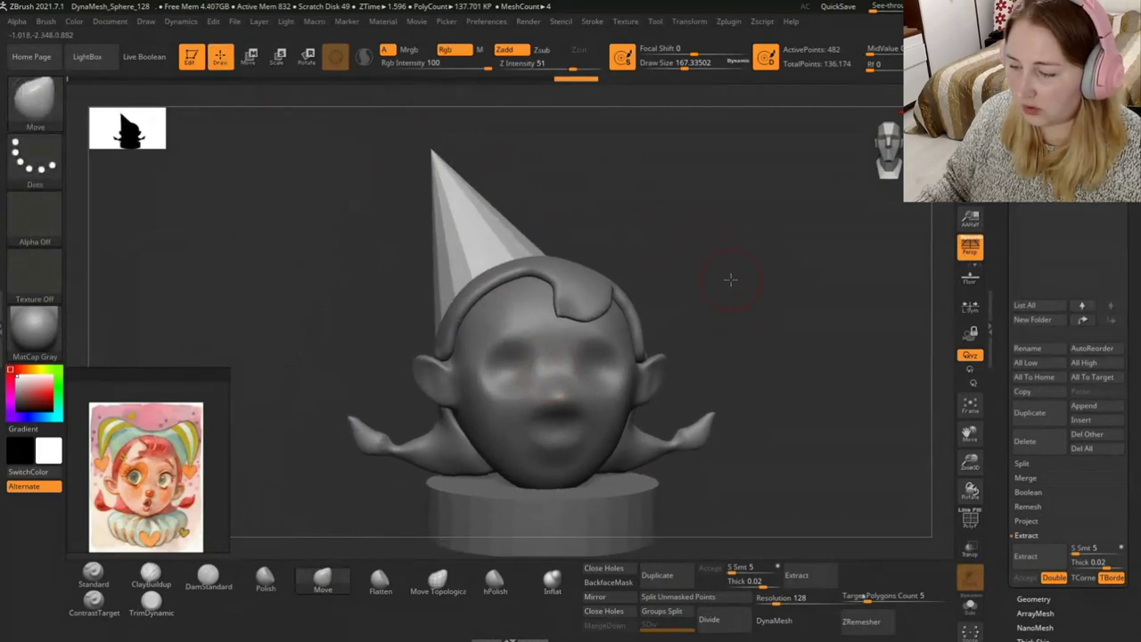
Tilt the hat further left and push it down its axis onto the hair cap, then return to Draw mode.
left_click(252, 59)
mouse_move(496, 182)
left_mouse_down()
mouse_move(518, 193)
mouse_move(503, 203)
left_mouse_up()
left_click_drag(660, 223, 686, 308)
left_click_drag(442, 290, 437, 308)
mouse_move(696, 259)
left_mouse_down()
mouse_move(764, 227)
mouse_move(731, 268)
left_mouse_up()
left_click_drag(490, 293, 495, 298)
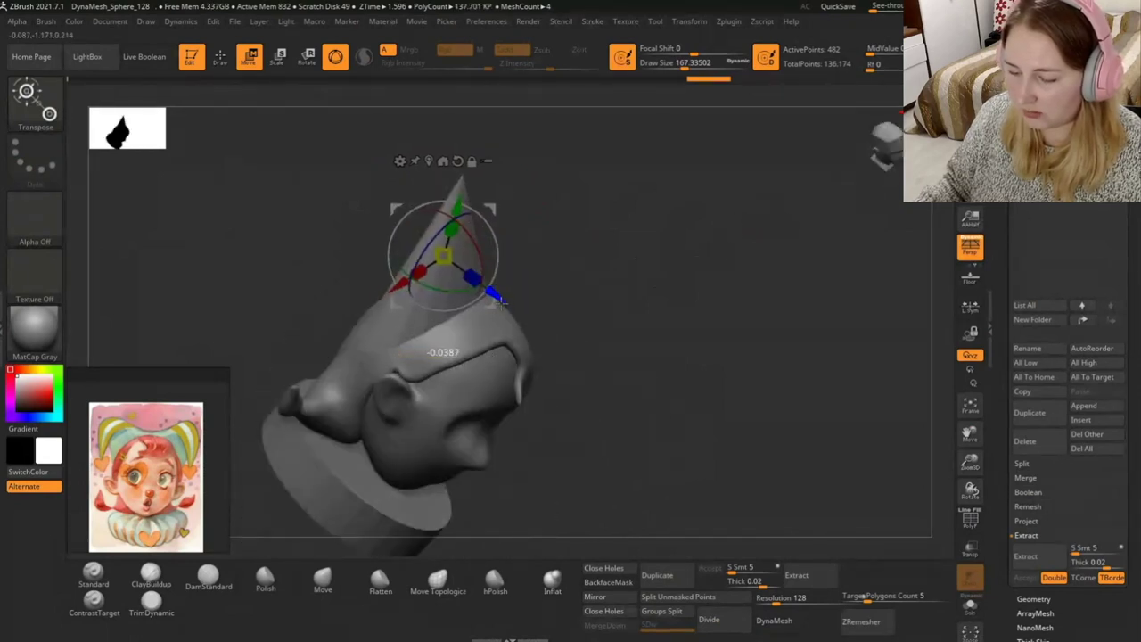
left_click(871, 136)
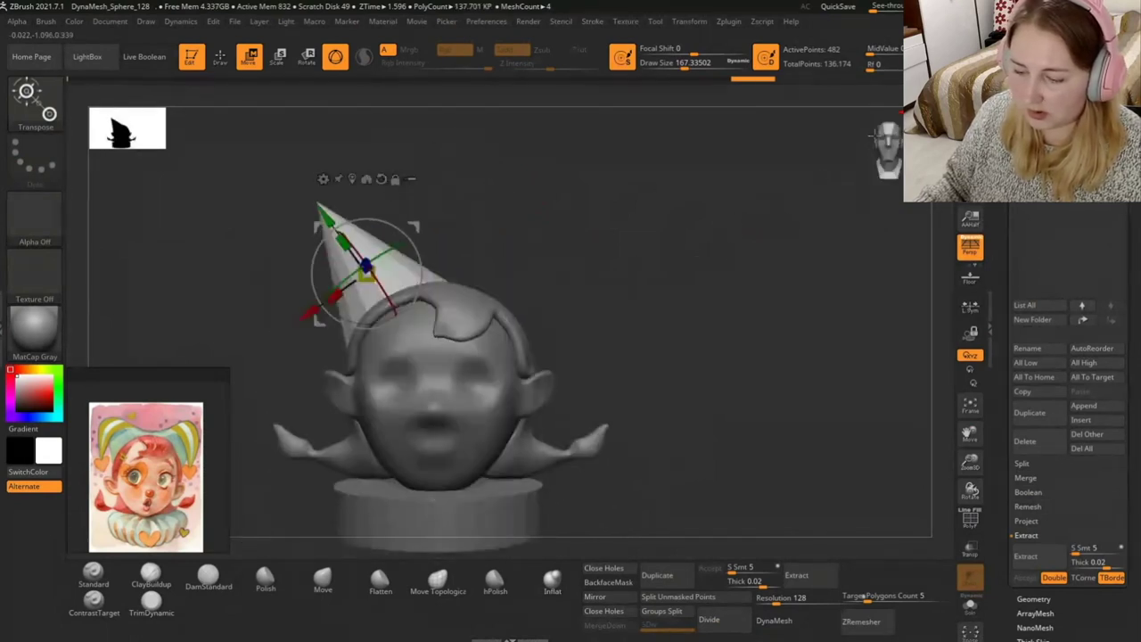
left_click_drag(794, 228, 754, 294)
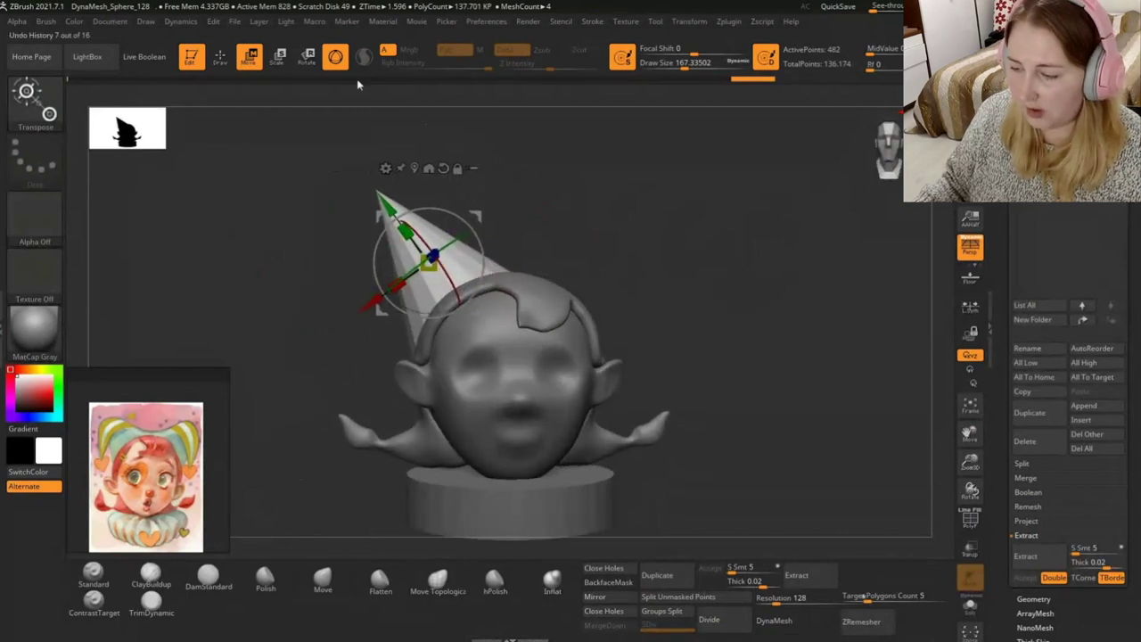
left_click(227, 67)
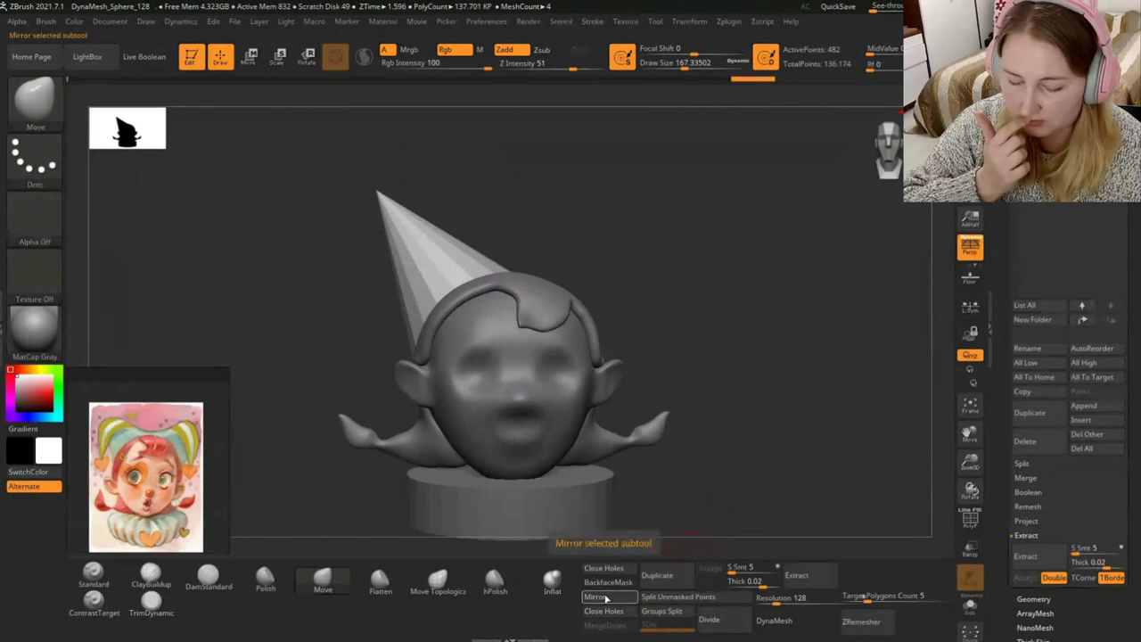
Expand Geometry in the Tool palette and show its Modify Topology options.
scroll(1002, 461, "down", 2)
scroll(1002, 461, "down", 2)
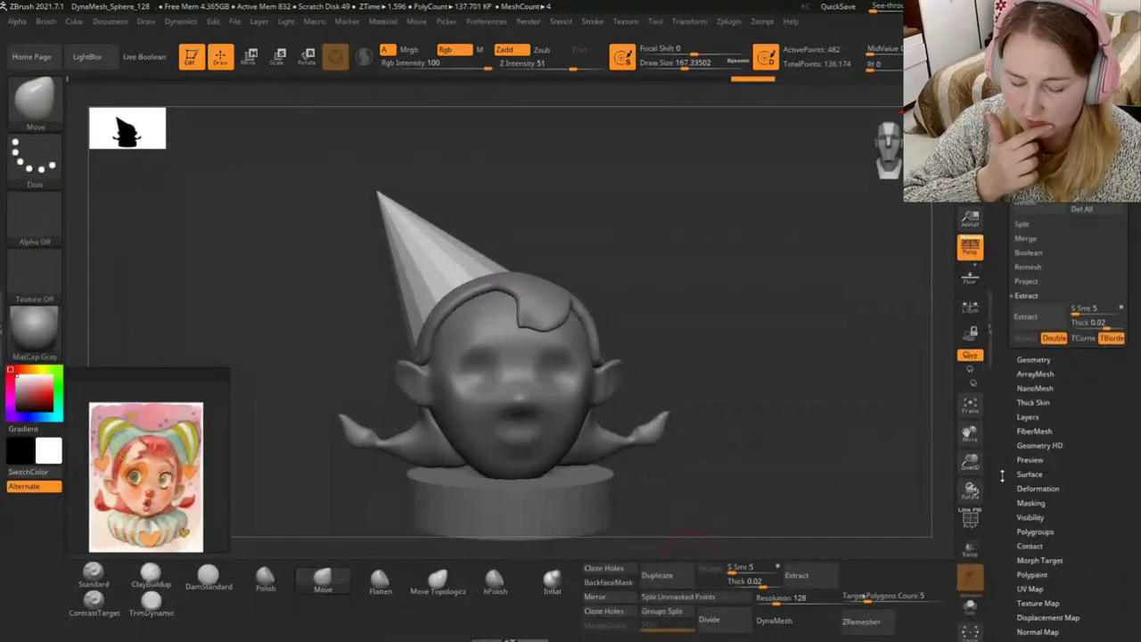
scroll(1002, 461, "down", 2)
scroll(1002, 460, "down", 1)
left_click(1036, 274)
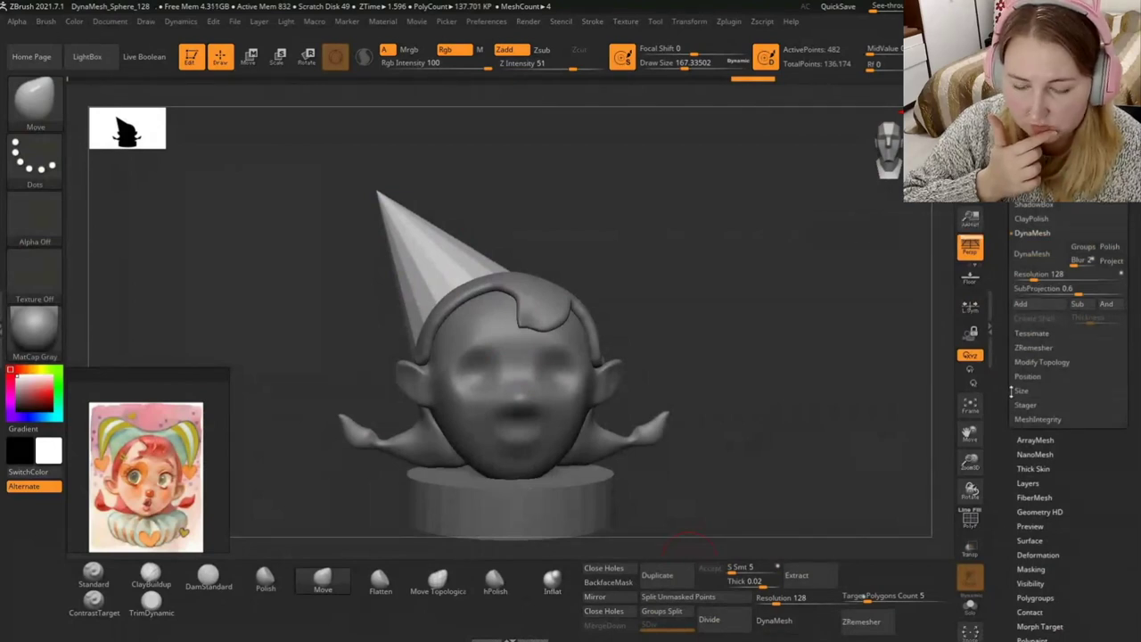
scroll(1013, 410, "down", 3)
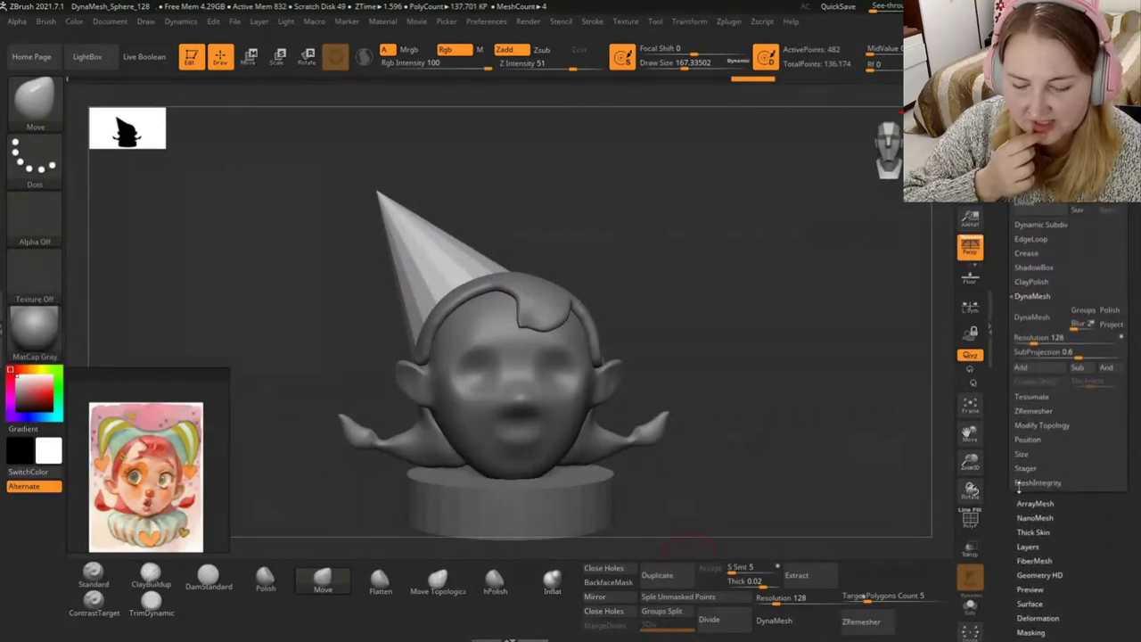
scroll(1013, 437, "up", 3)
scroll(1007, 419, "down", 5)
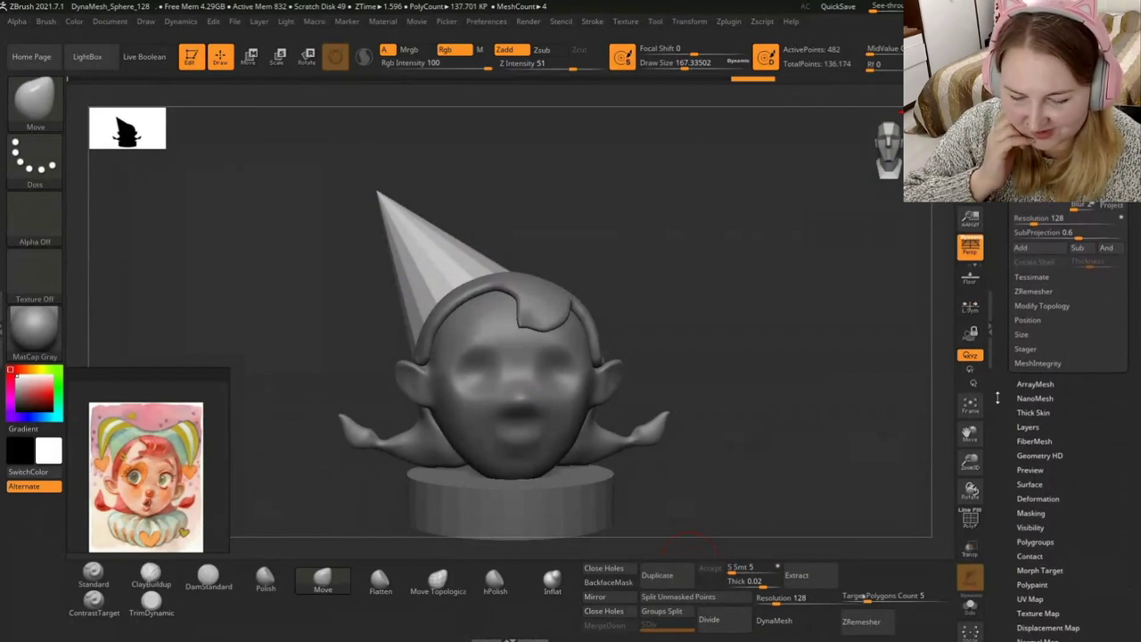
scroll(998, 381, "down", 2)
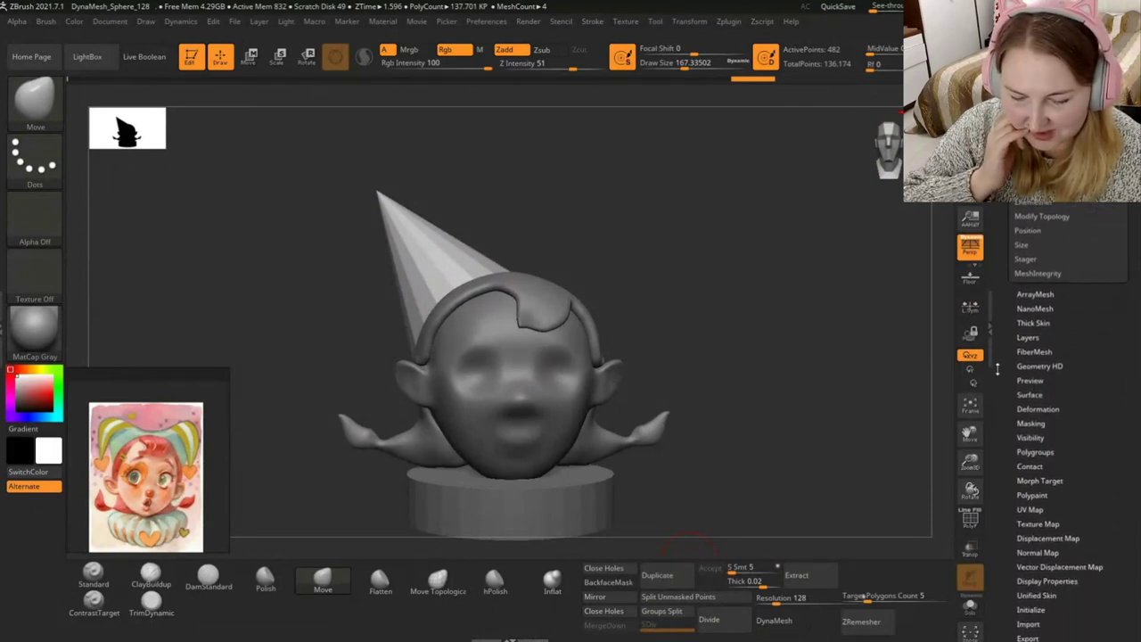
left_click(1041, 216)
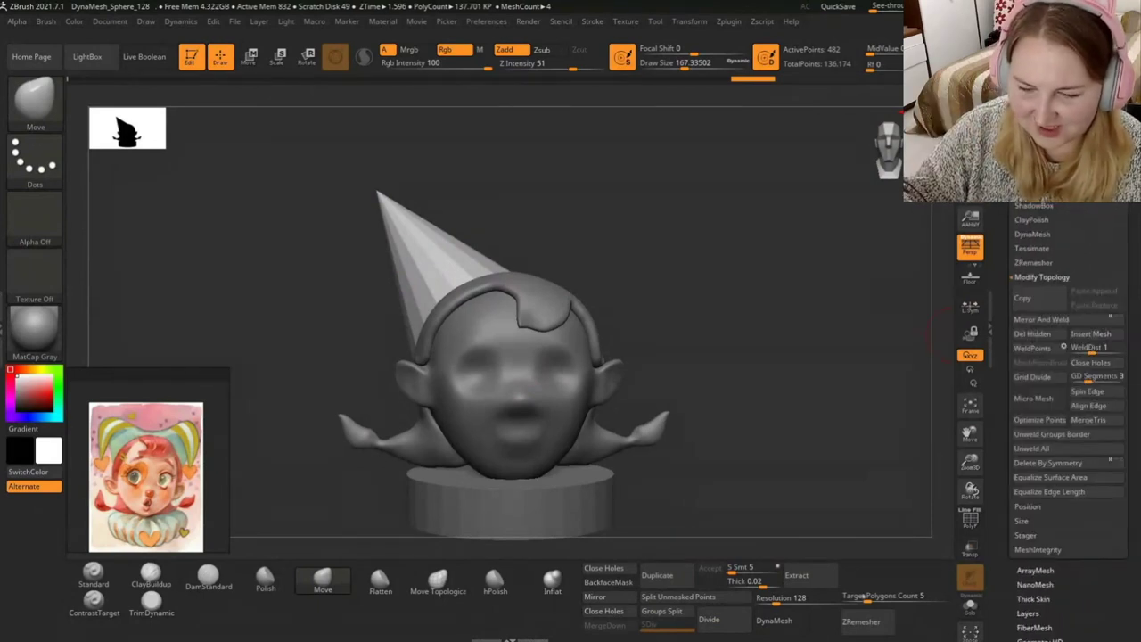
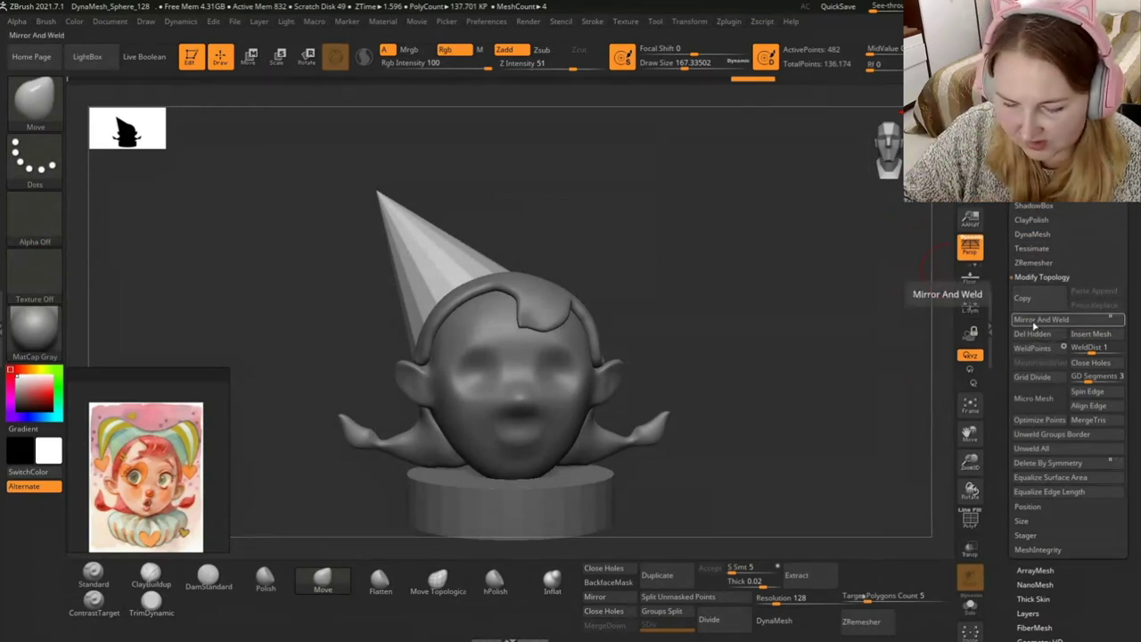
Mirror the hat cone across the X axis with Merge into one SubTool, forming a second point.
left_click(615, 597)
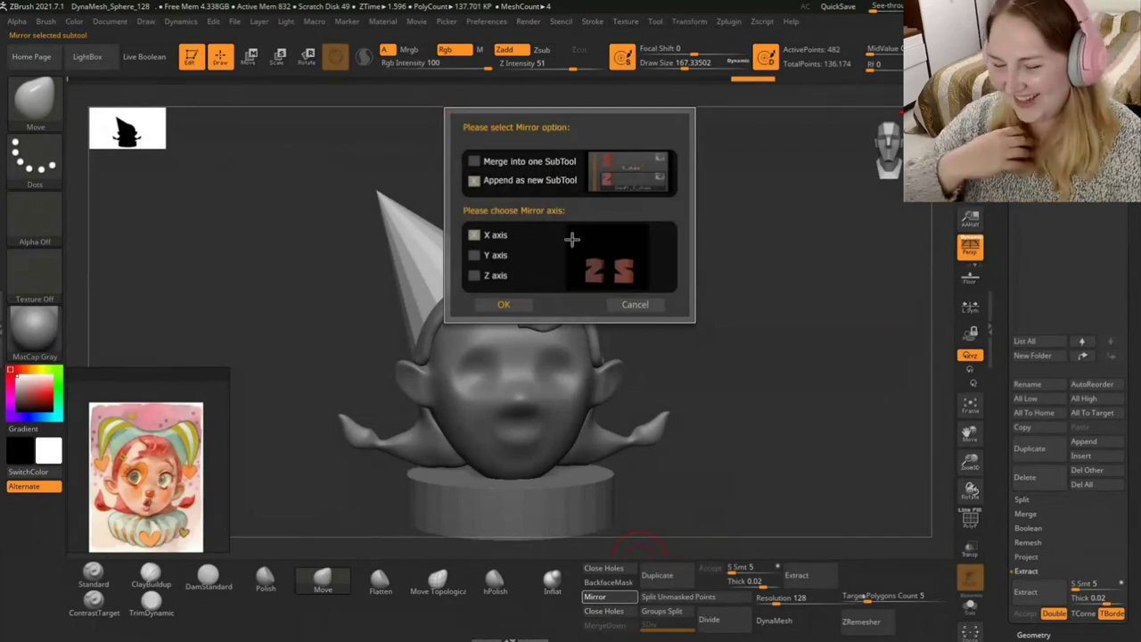
left_click(514, 305)
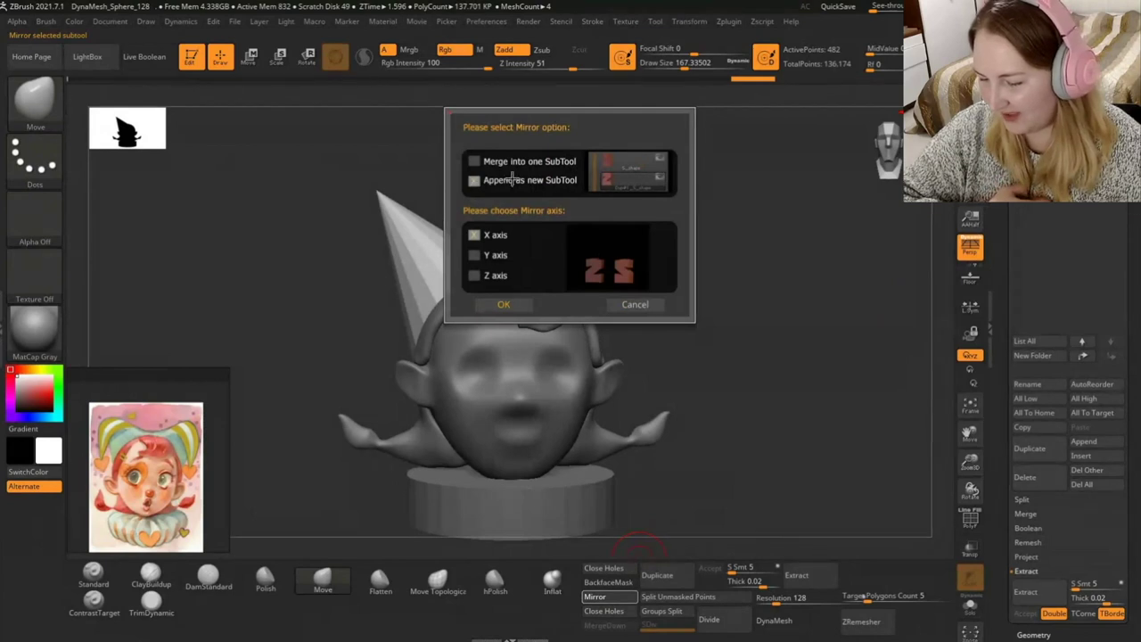
left_click(474, 161)
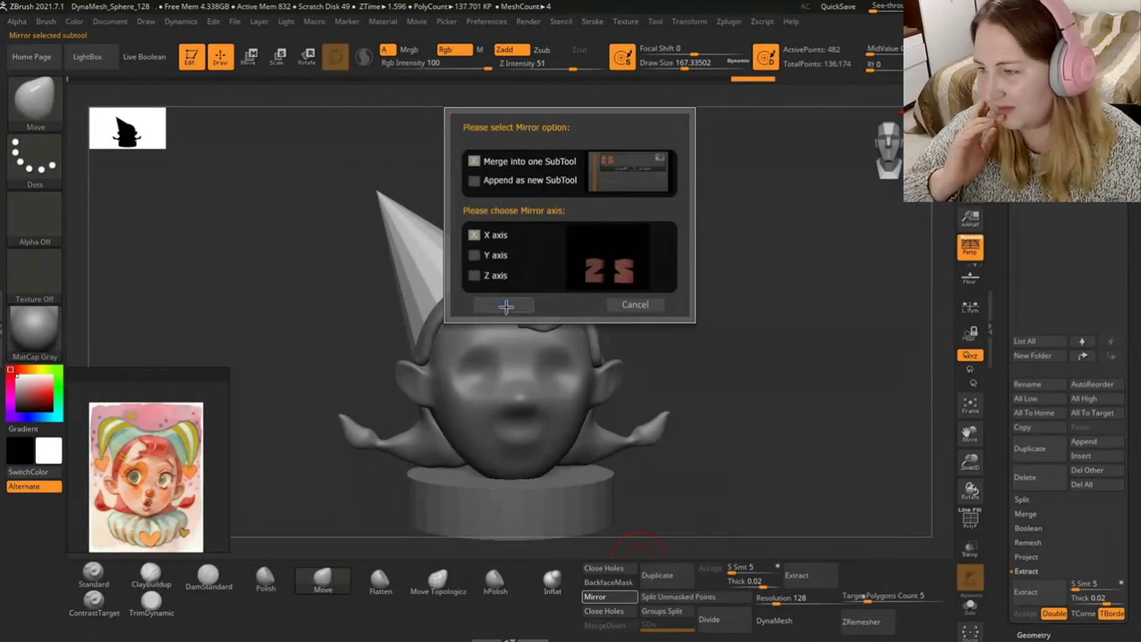
left_click(505, 306)
mouse_move(644, 275)
left_mouse_down()
mouse_move(706, 324)
mouse_move(719, 420)
mouse_move(693, 318)
mouse_move(558, 305)
mouse_move(693, 282)
mouse_move(717, 240)
mouse_move(711, 288)
mouse_move(686, 308)
mouse_move(734, 362)
left_mouse_up()
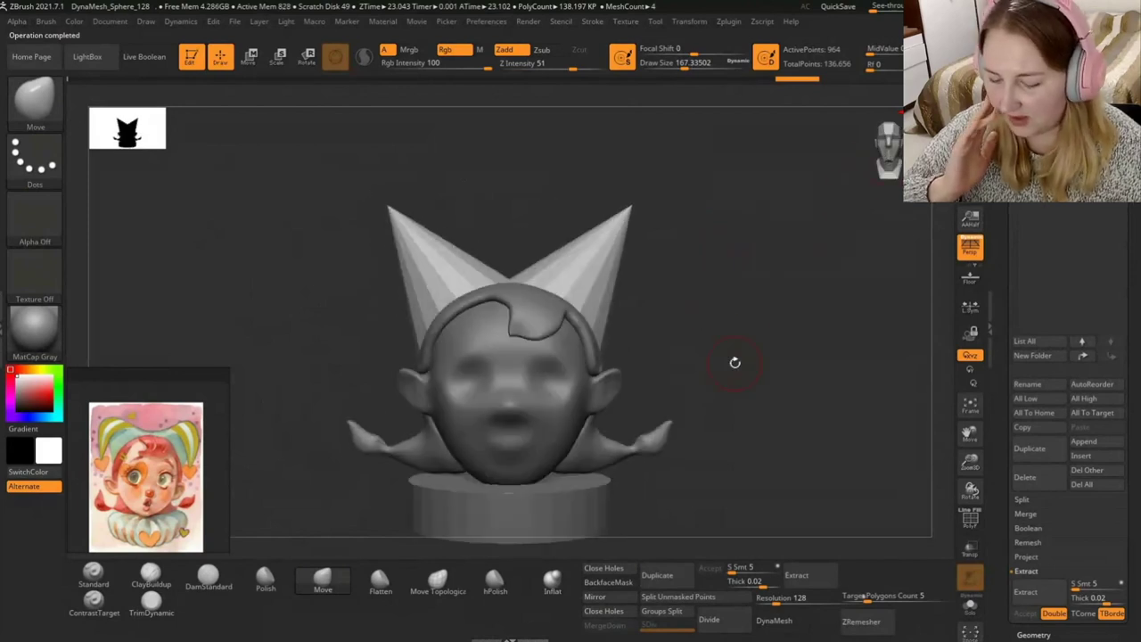
left_click(774, 620)
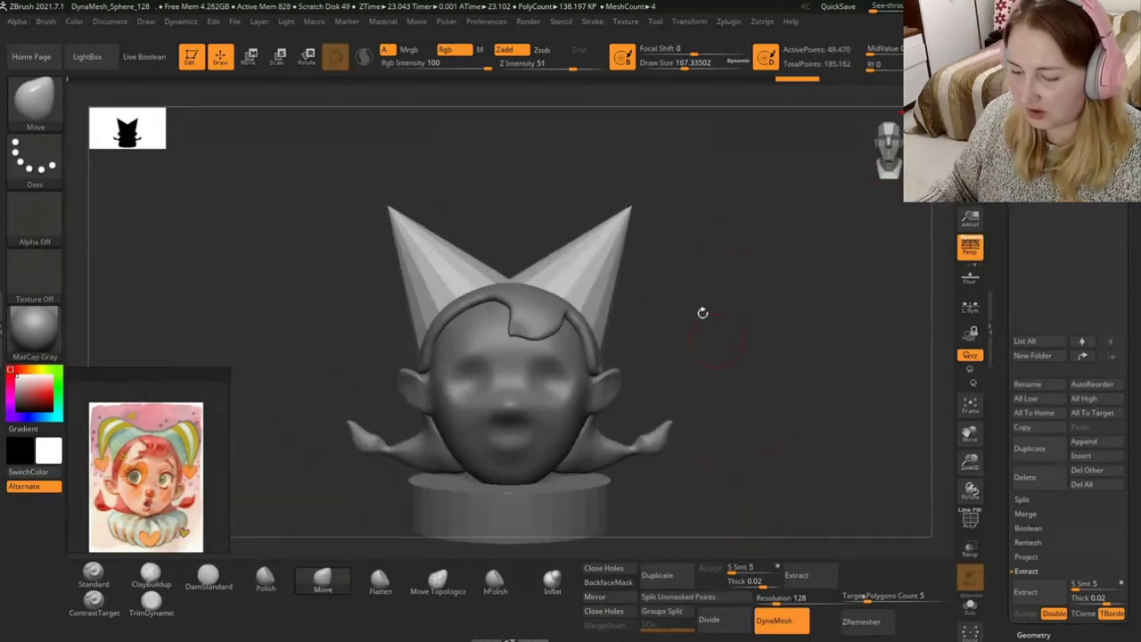
left_click_drag(696, 265, 892, 413, "ctrl")
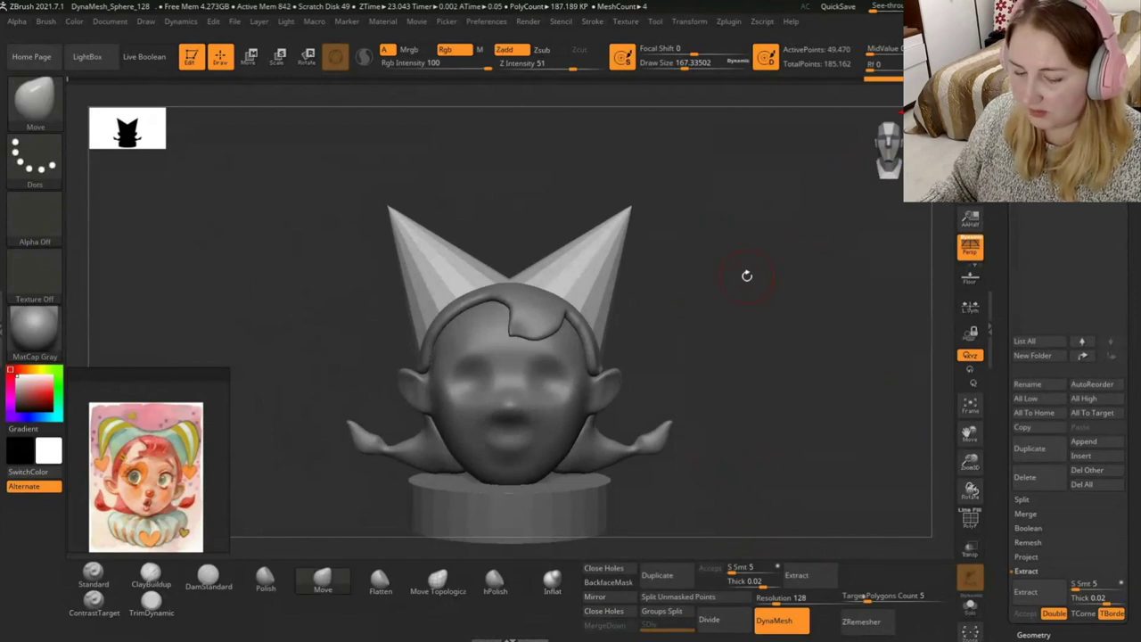
left_click_drag(748, 290, 749, 339)
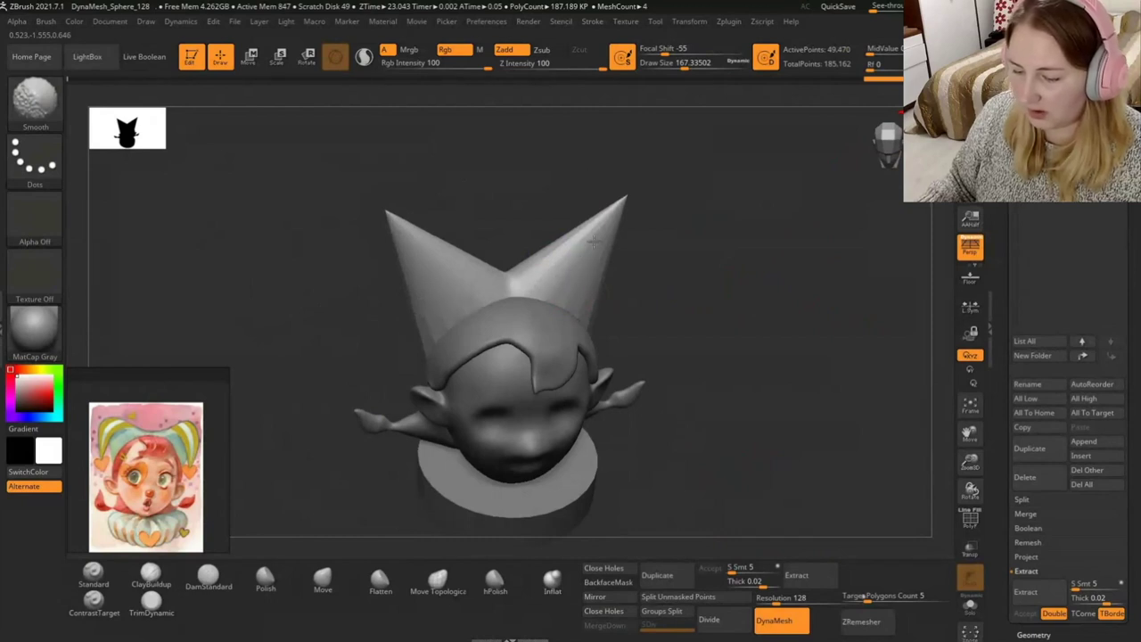
left_click_drag(713, 320, 764, 259)
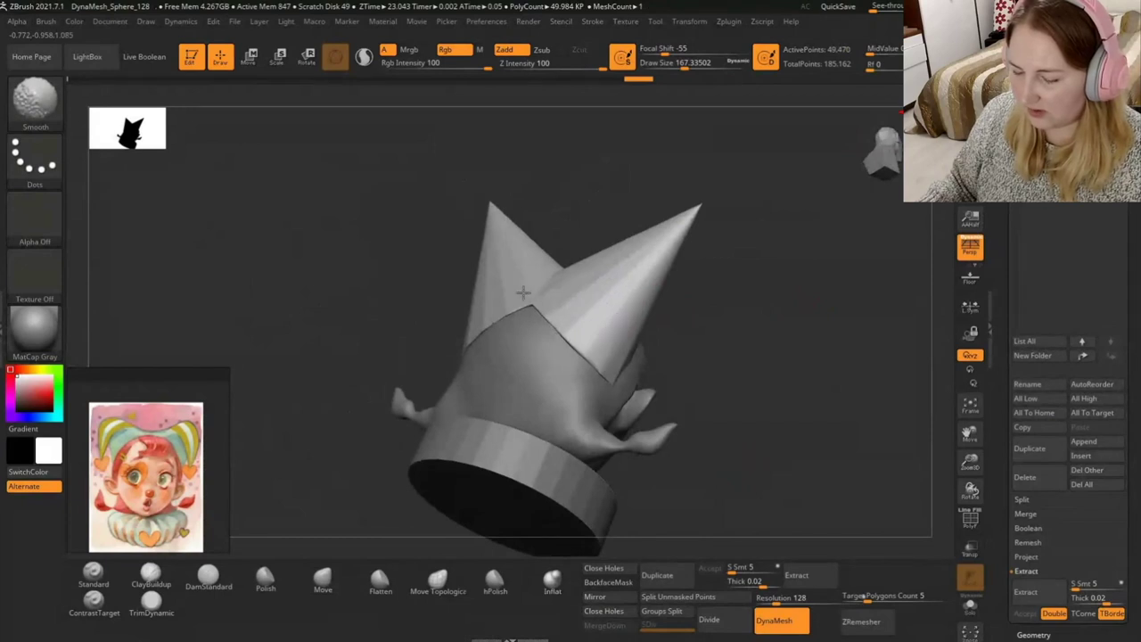
left_click_drag(523, 292, 510, 275)
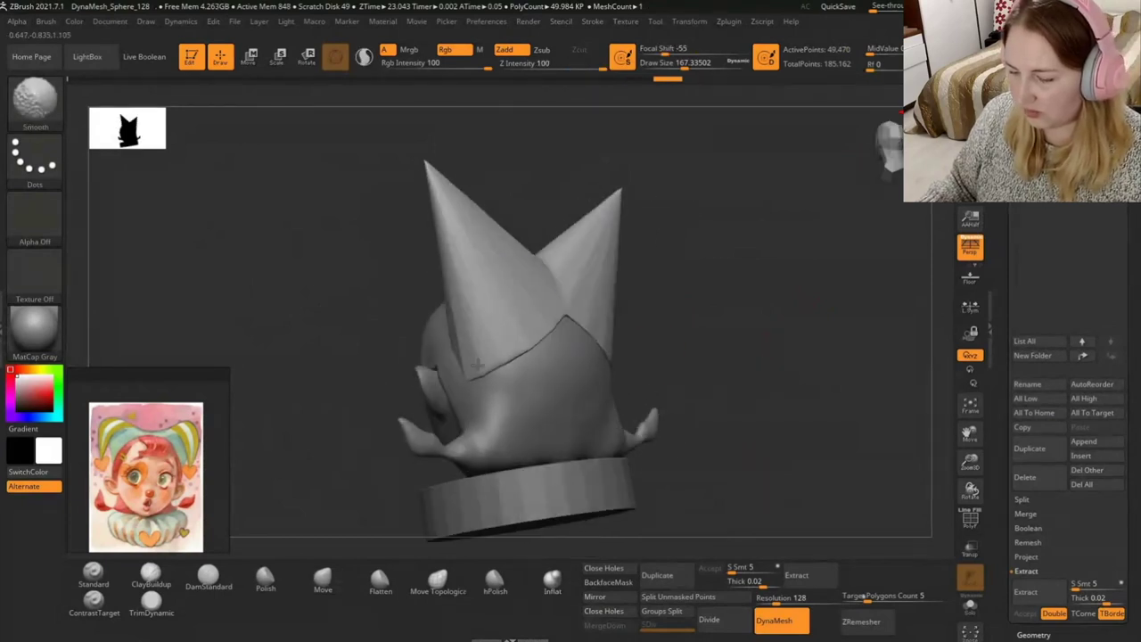
mouse_move(554, 276)
left_mouse_down()
mouse_move(715, 332)
mouse_move(764, 313)
left_mouse_up()
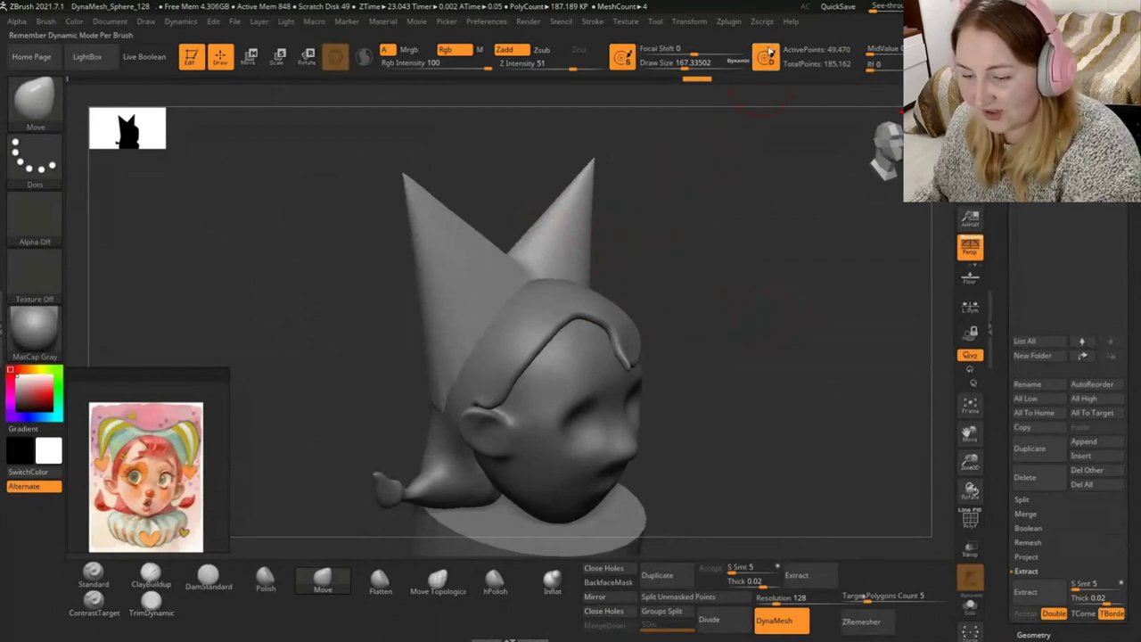
left_click_drag(684, 63, 706, 64)
mouse_move(693, 199)
left_mouse_down()
mouse_move(765, 240)
mouse_move(690, 222)
mouse_move(727, 242)
mouse_move(705, 237)
mouse_move(739, 300)
mouse_move(725, 280)
left_mouse_up()
right_click_drag(725, 279, 728, 281)
key("ctrl+z")
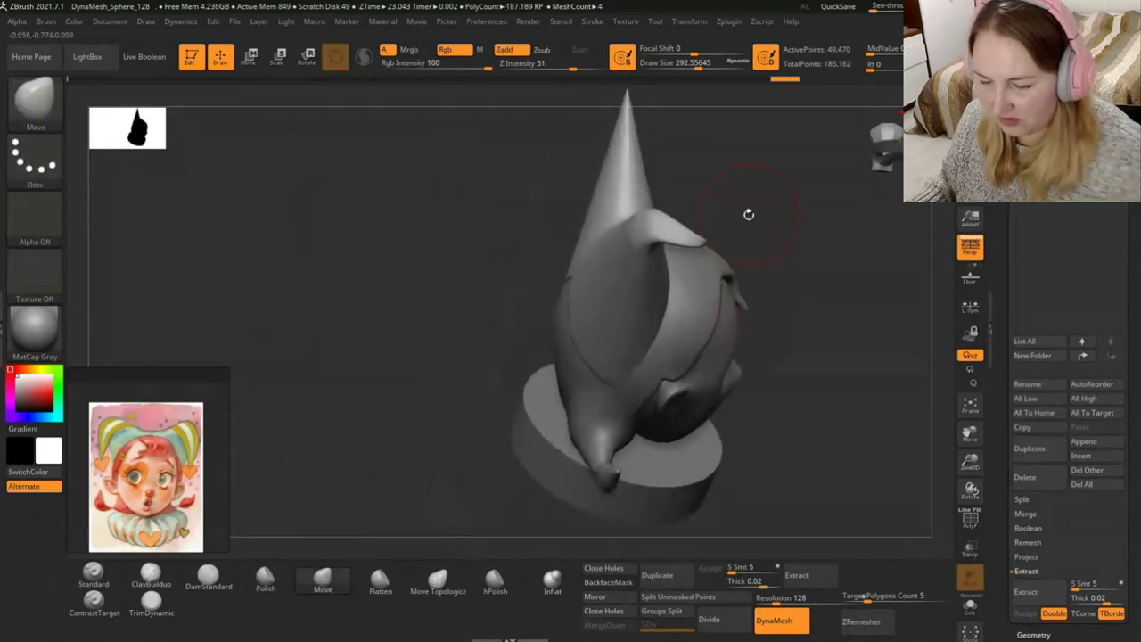
Shrink the Move brush and bend both hat points into curved horns.
left_click(689, 22)
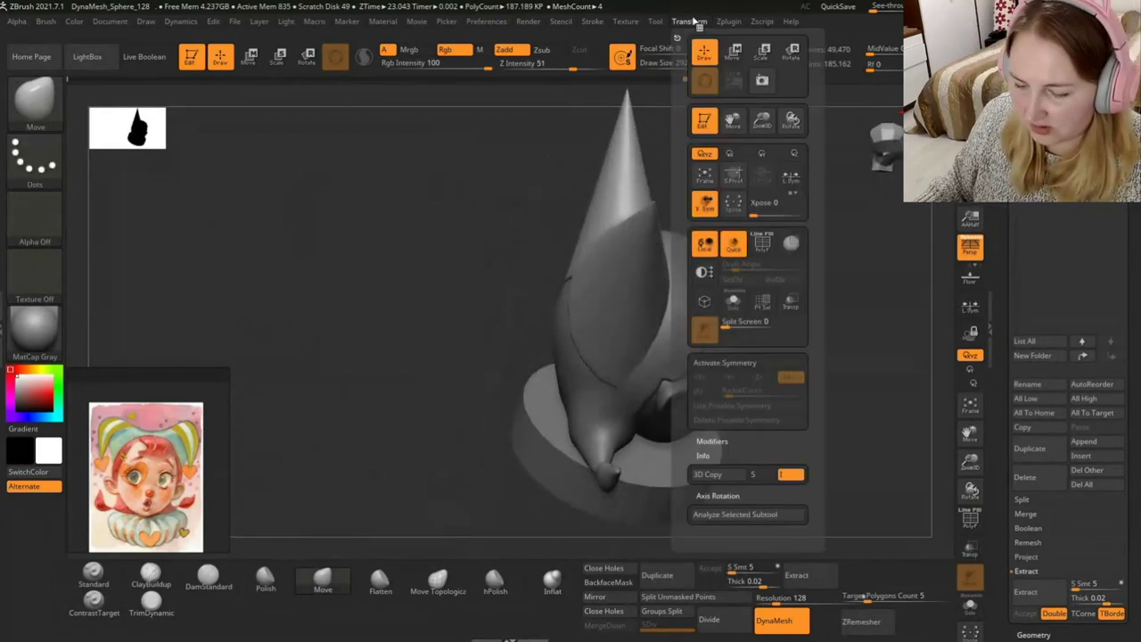
mouse_move(419, 330)
left_mouse_down()
mouse_move(357, 345)
mouse_move(690, 275)
mouse_move(719, 300)
mouse_move(772, 293)
mouse_move(737, 319)
left_mouse_up()
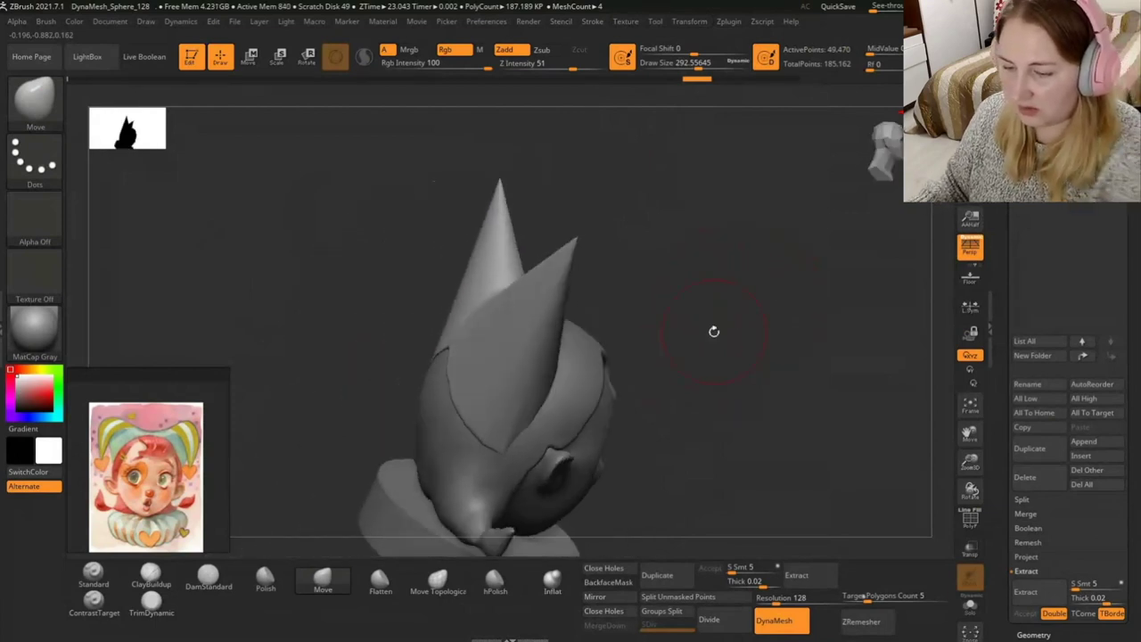
left_click_drag(710, 64, 634, 159)
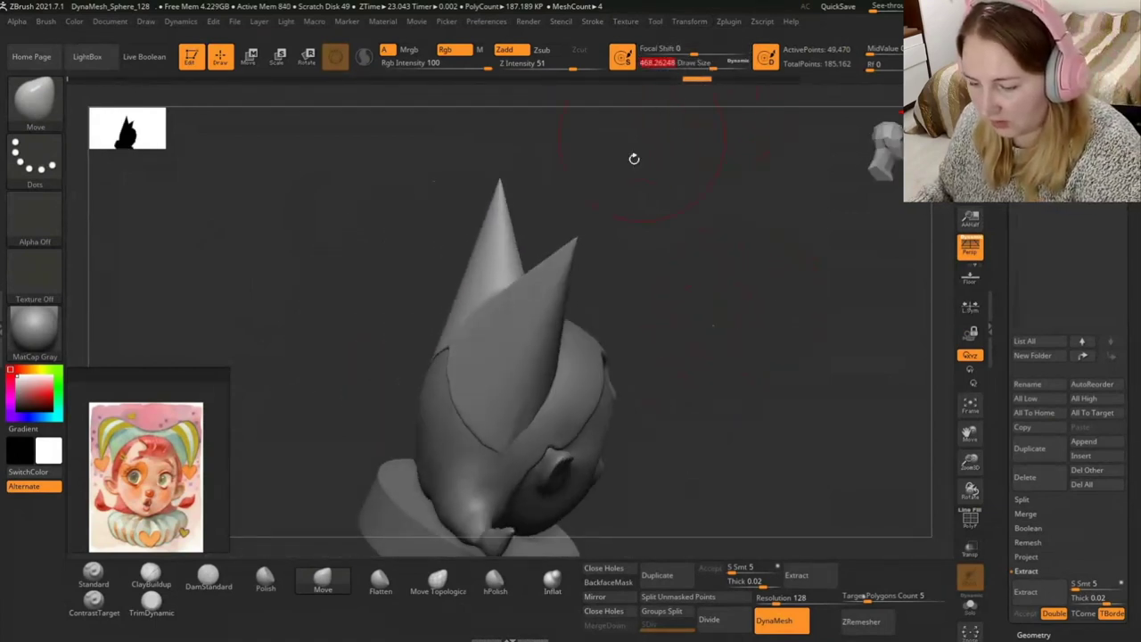
mouse_move(576, 243)
left_mouse_down()
mouse_move(561, 223)
mouse_move(632, 269)
mouse_move(646, 330)
left_mouse_up()
mouse_move(645, 330)
right_mouse_down()
mouse_move(726, 273)
mouse_move(612, 334)
right_mouse_up()
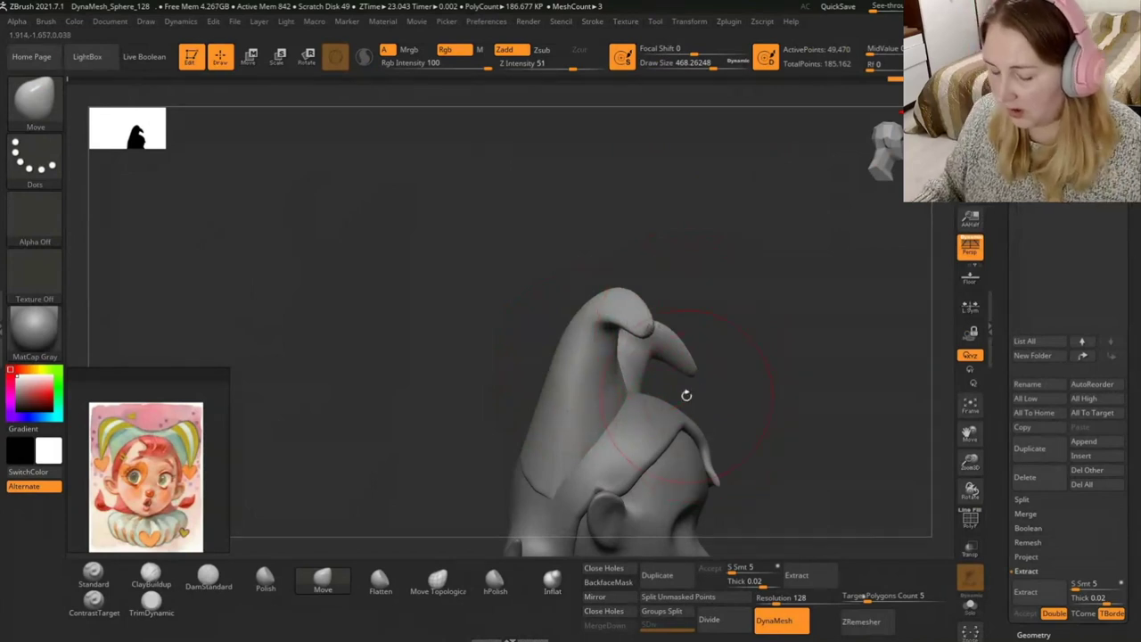
mouse_move(707, 333)
right_mouse_down()
mouse_move(719, 268)
mouse_move(729, 306)
mouse_move(820, 229)
mouse_move(798, 216)
mouse_move(735, 258)
mouse_move(579, 270)
right_mouse_up()
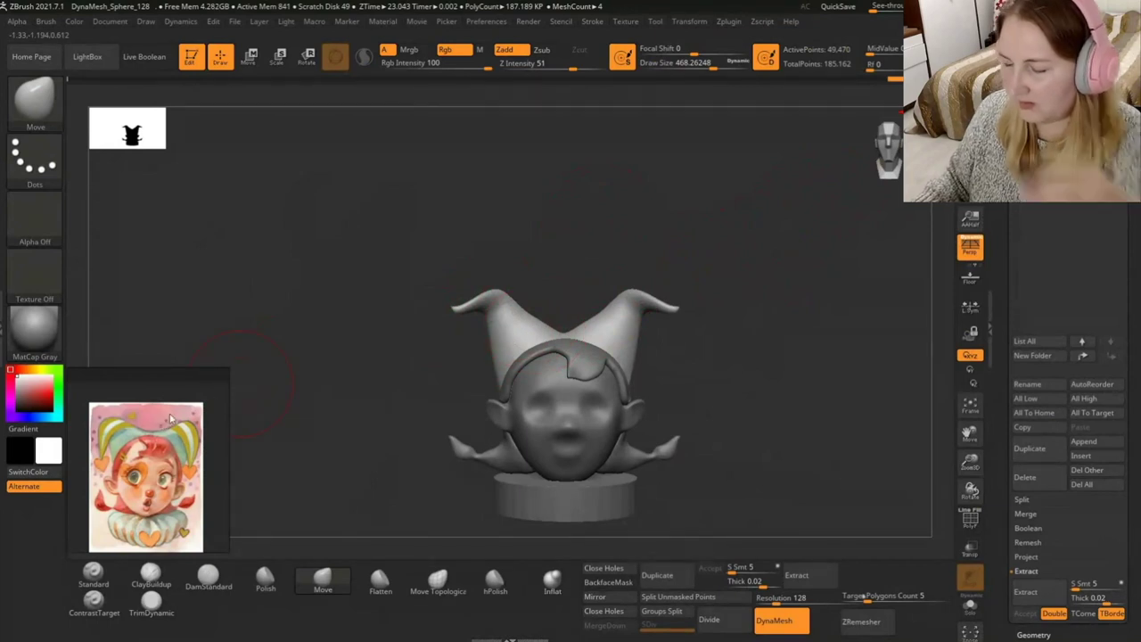
left_click_drag(432, 295, 669, 234)
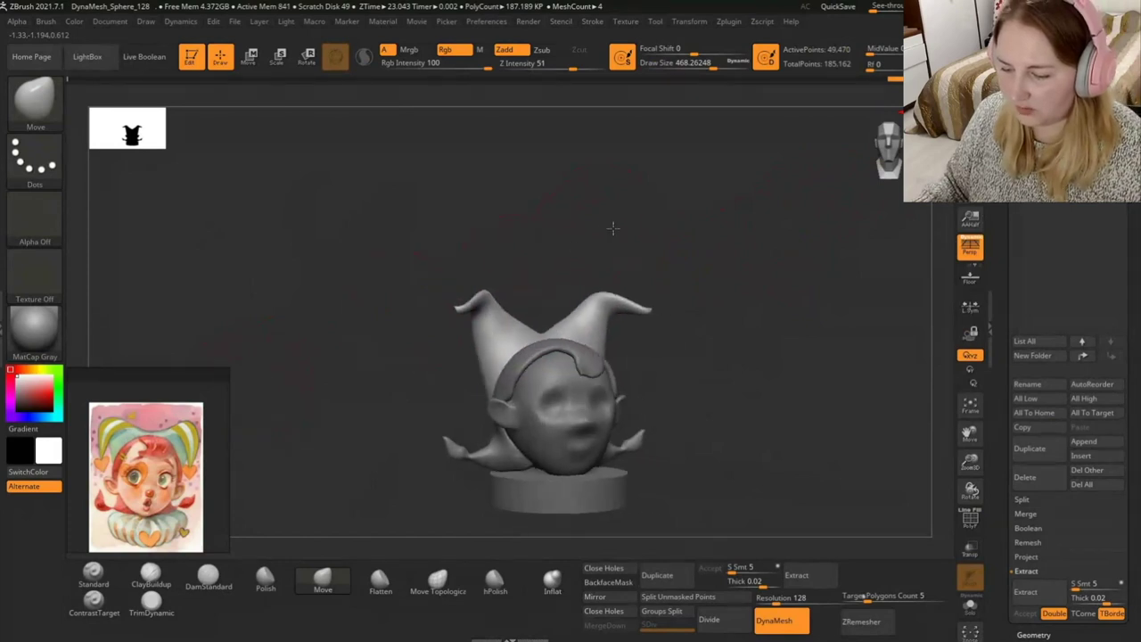
left_click_drag(575, 260, 591, 413)
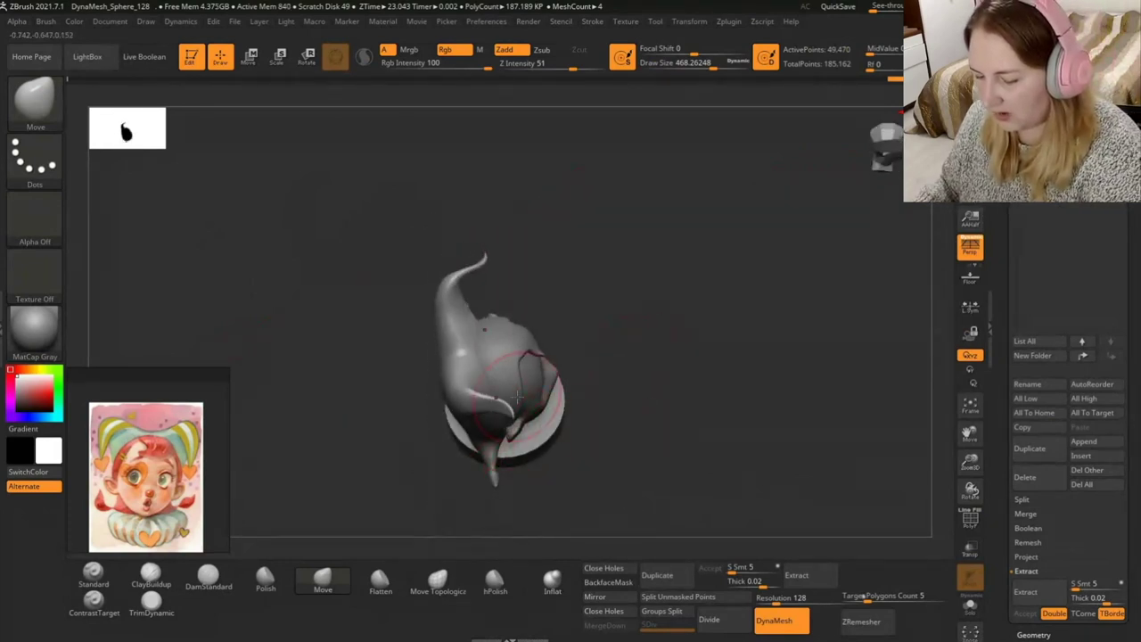
Nudge and Shift-smooth the folded horns, then frame the whole head.
left_click_drag(522, 385, 481, 379)
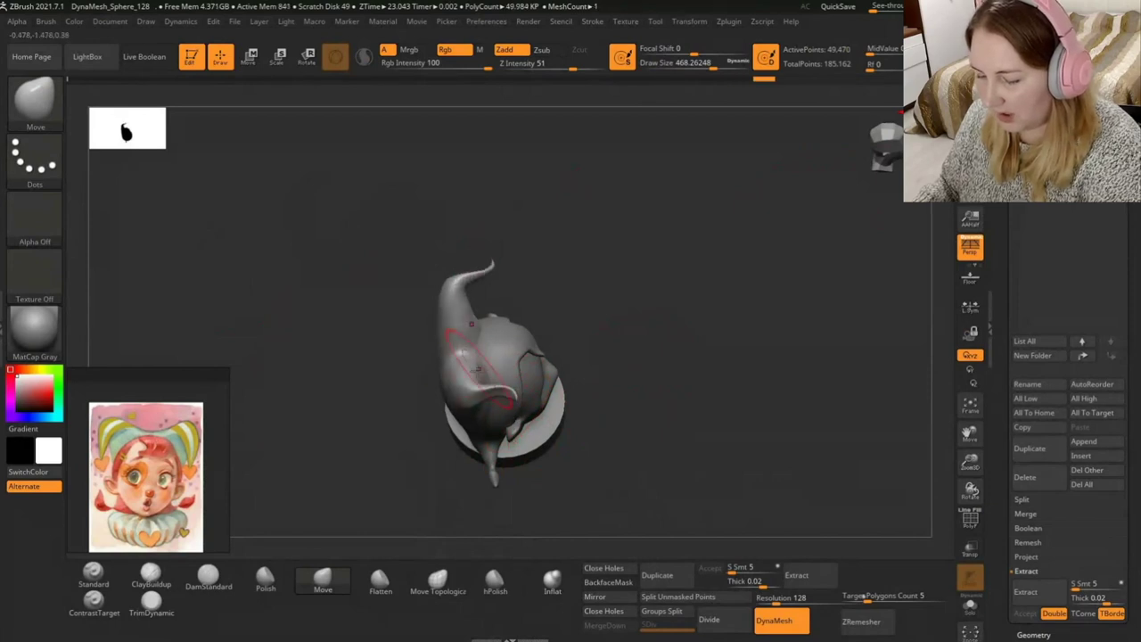
mouse_move(592, 219)
left_mouse_down()
mouse_move(498, 389)
mouse_move(465, 401)
left_mouse_up()
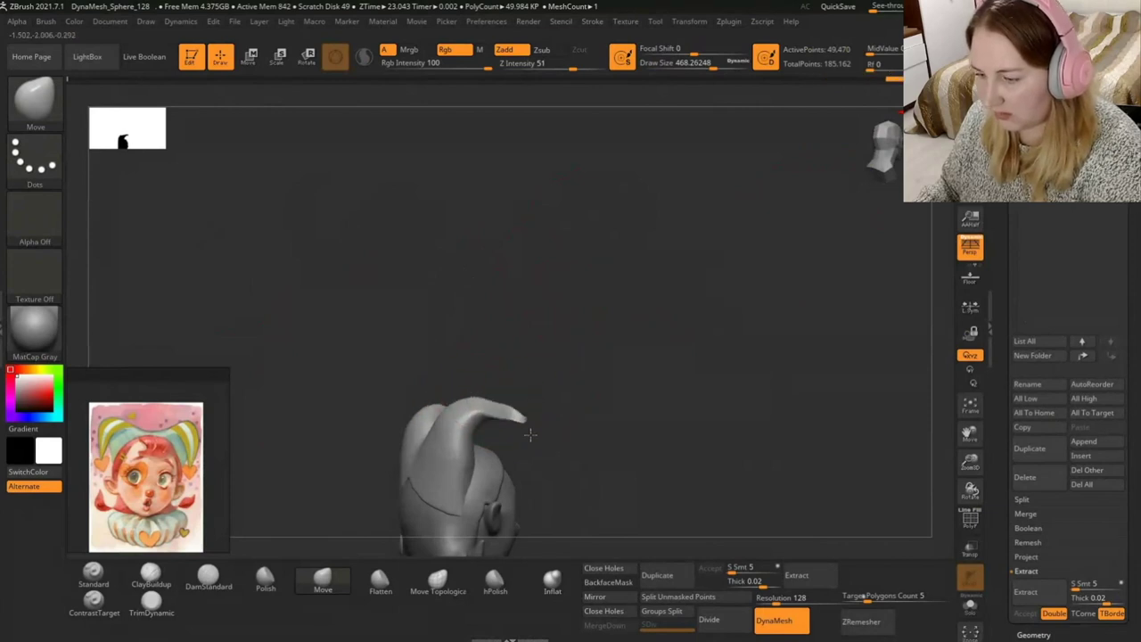
mouse_move(541, 423)
left_mouse_down()
mouse_move(497, 407)
mouse_move(503, 443)
left_mouse_up()
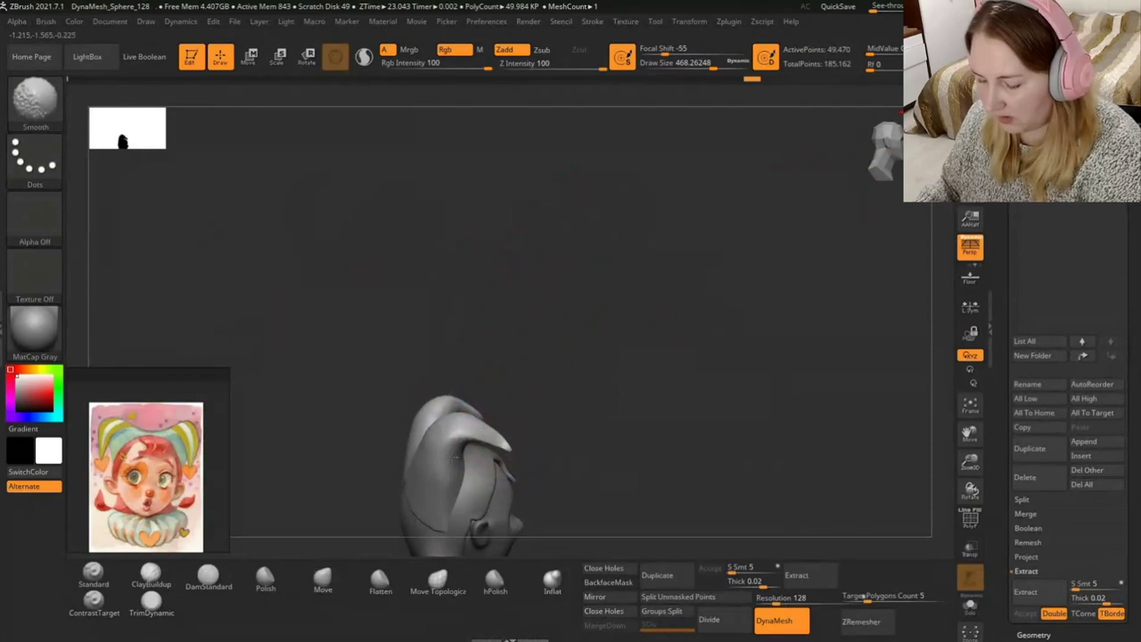
left_click_drag(618, 369, 517, 382)
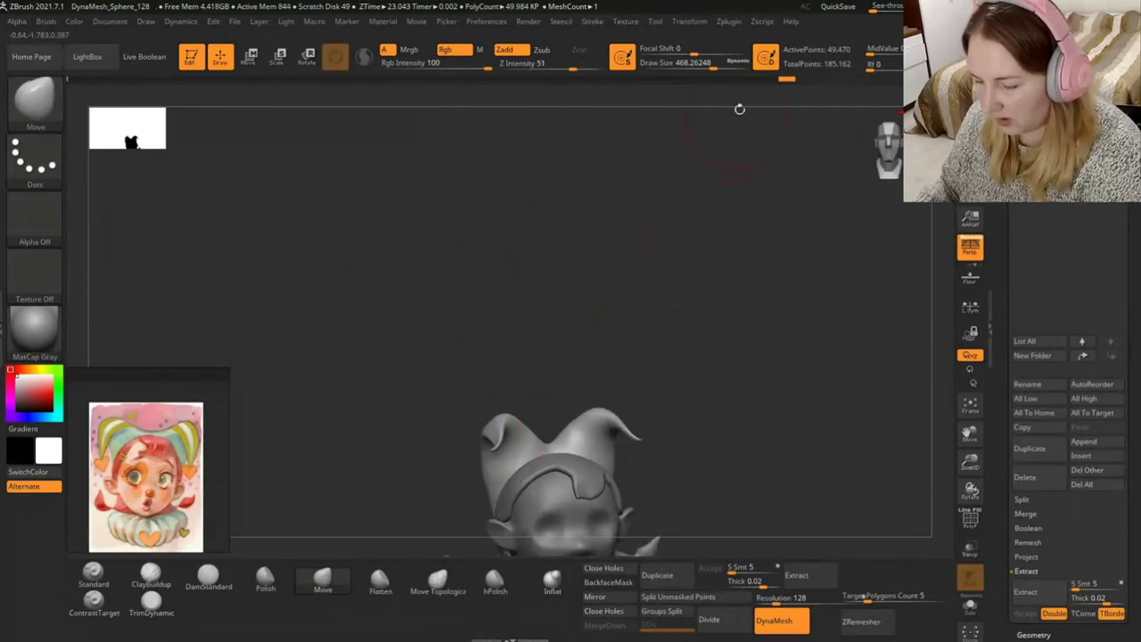
left_click_drag(711, 62, 700, 62)
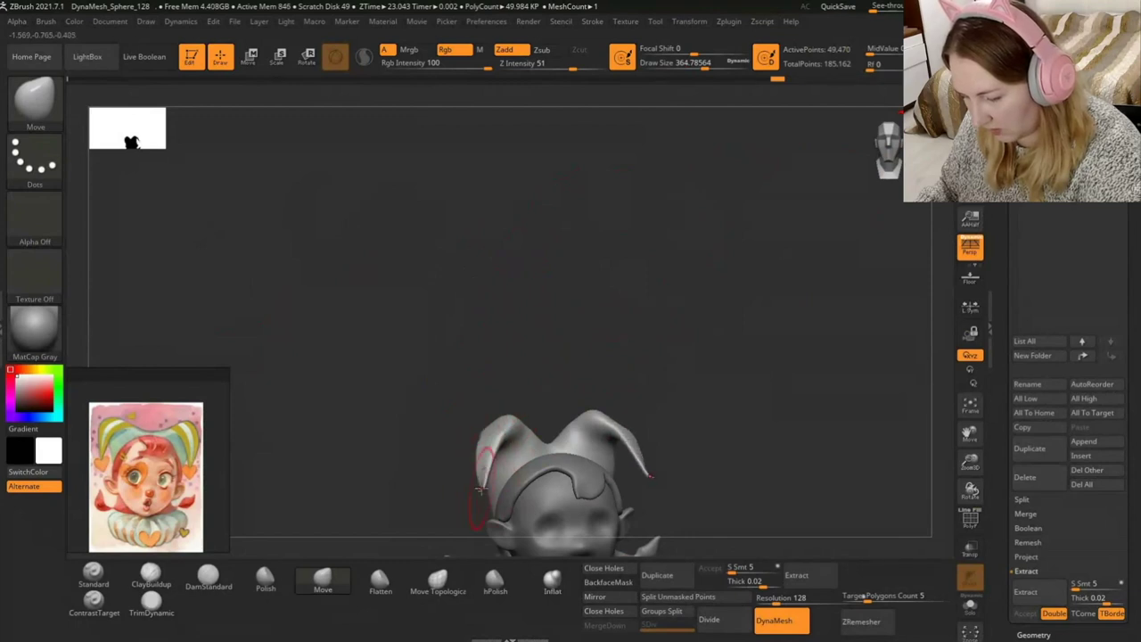
left_click_drag(512, 405, 619, 377)
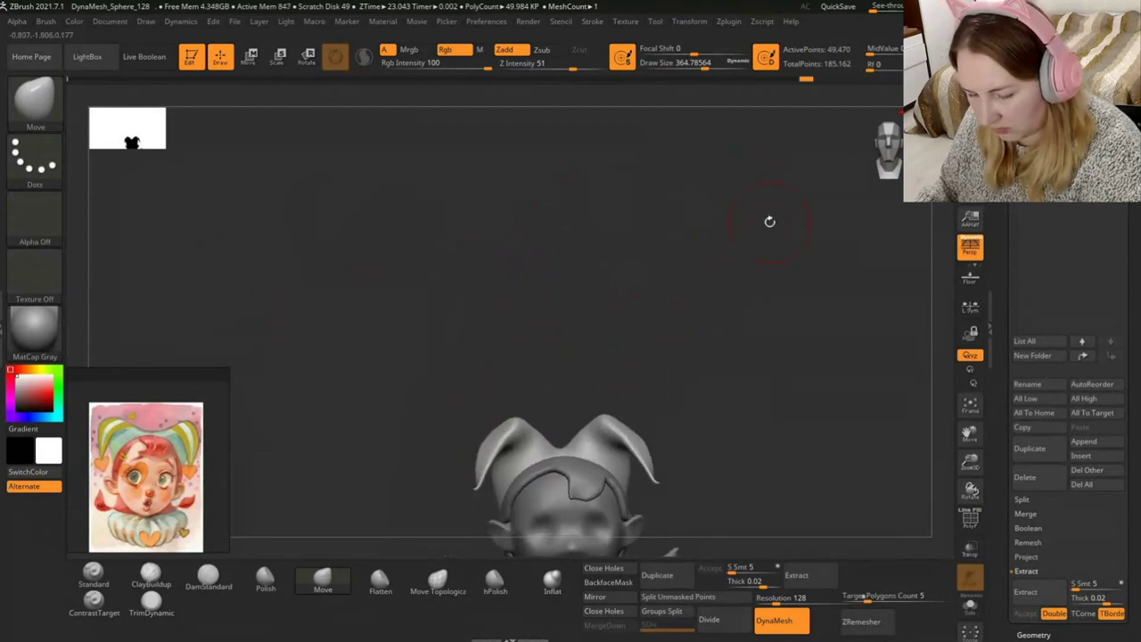
left_click(889, 151)
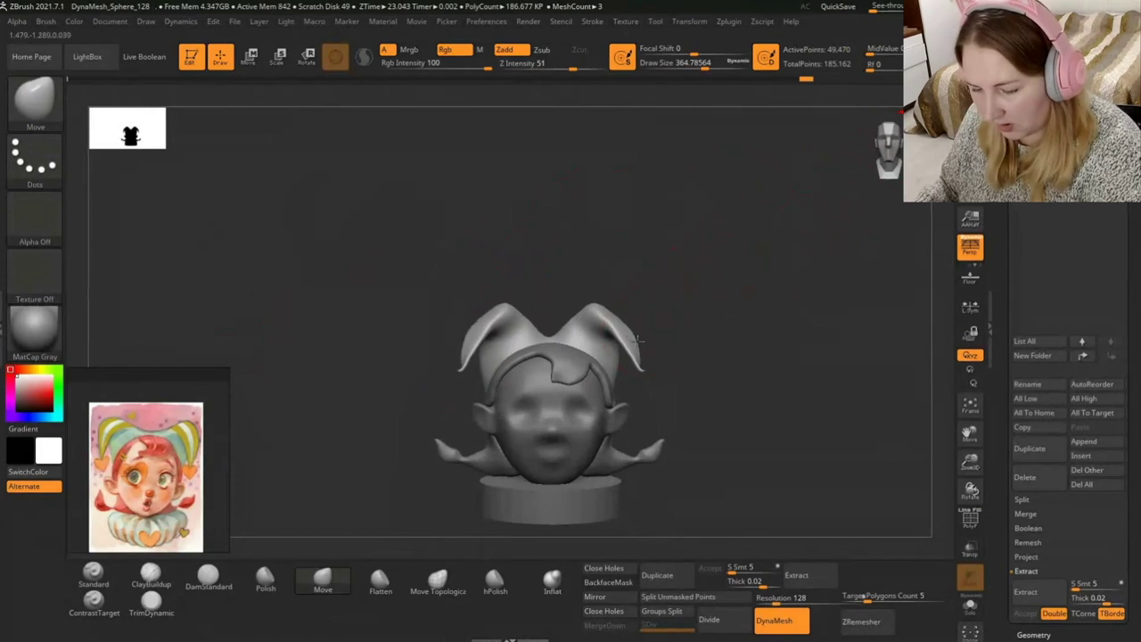
Puff up both horns slightly with an enlarged Inflate brush.
left_click_drag(644, 376, 648, 372)
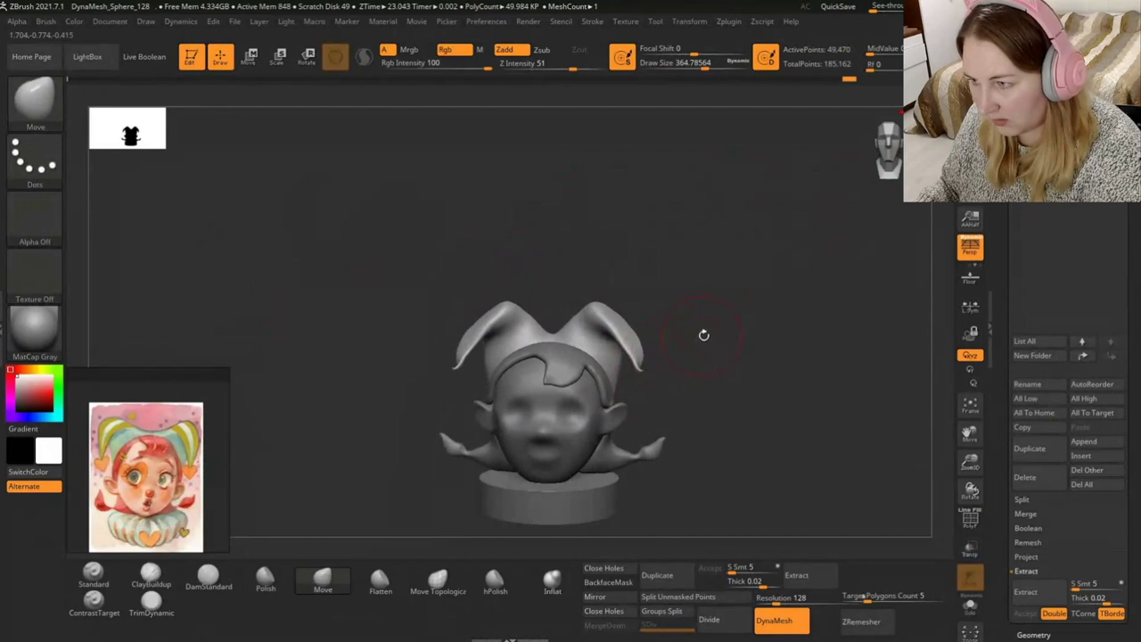
left_click_drag(764, 374, 532, 378)
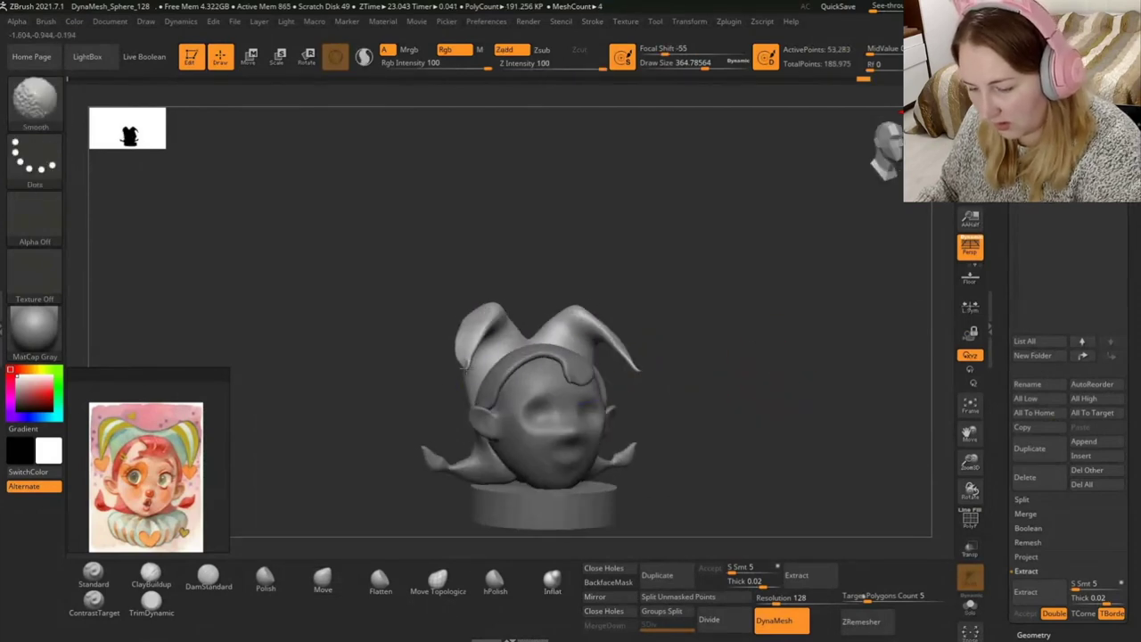
left_click(552, 579)
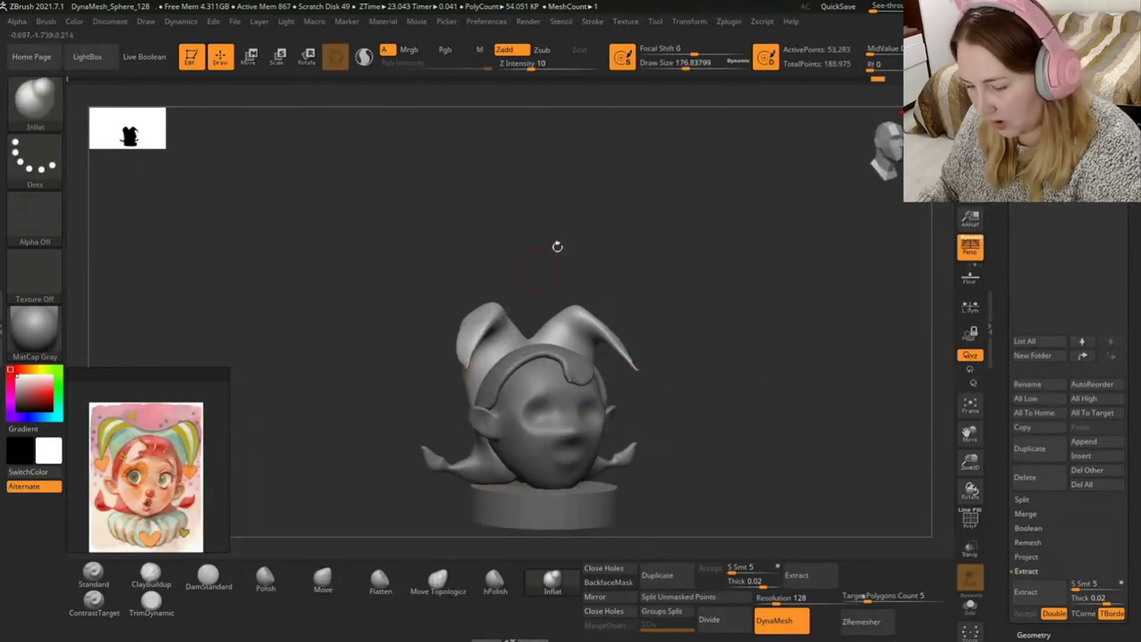
left_click_drag(686, 65, 634, 115)
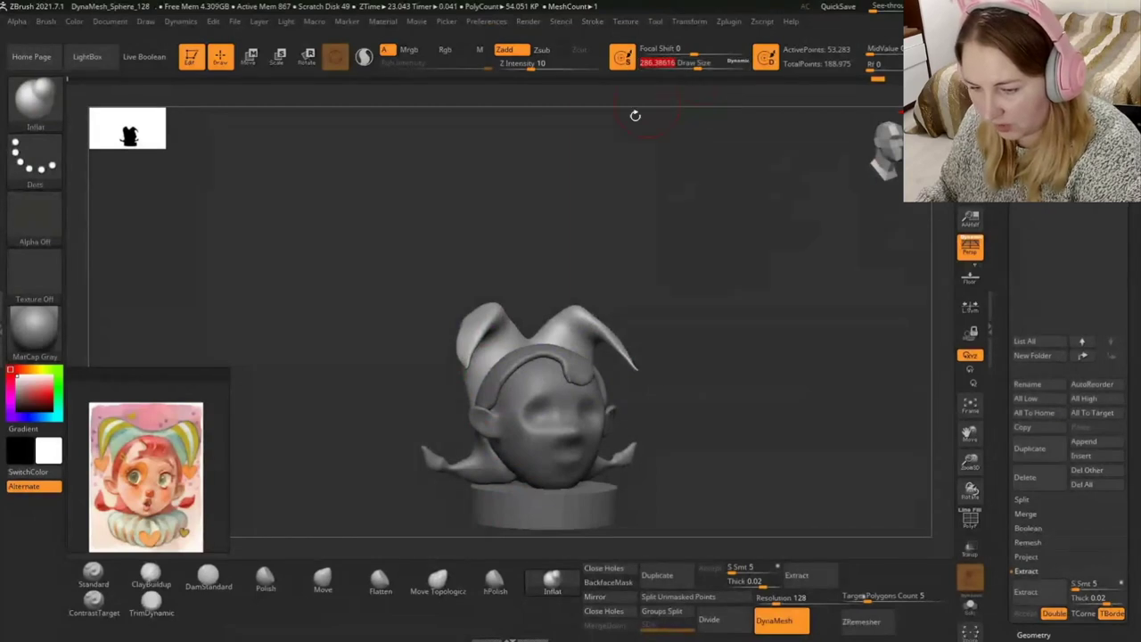
left_click_drag(467, 345, 460, 319)
mouse_move(604, 229)
left_mouse_down()
mouse_move(584, 249)
mouse_move(643, 284)
left_mouse_up()
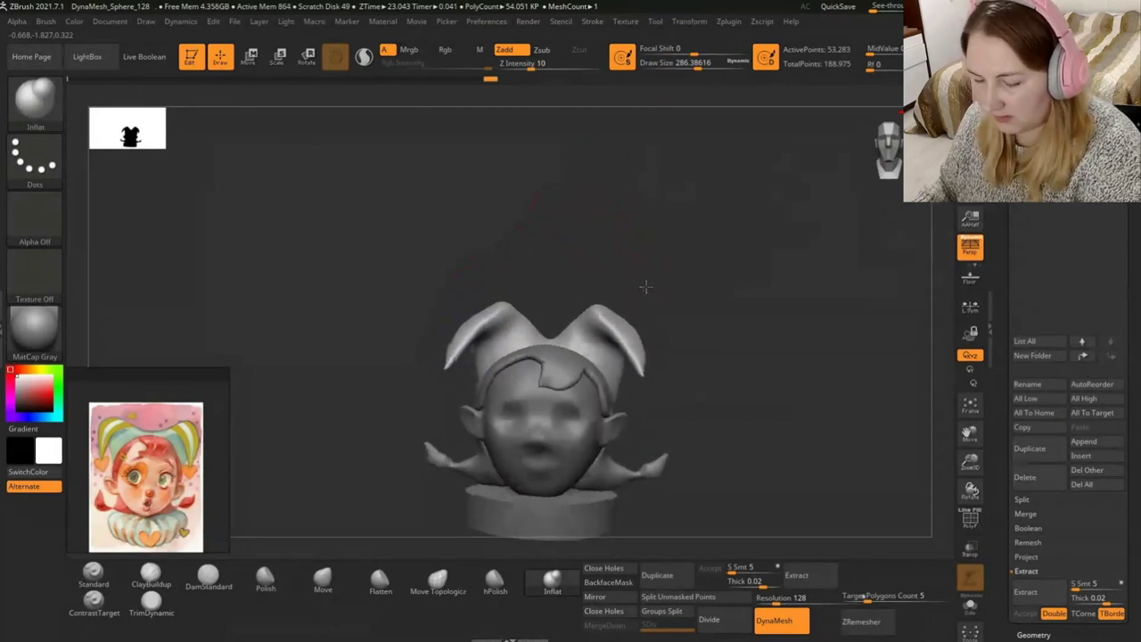
Smooth the back of the hat and its lower edge.
left_click(323, 579)
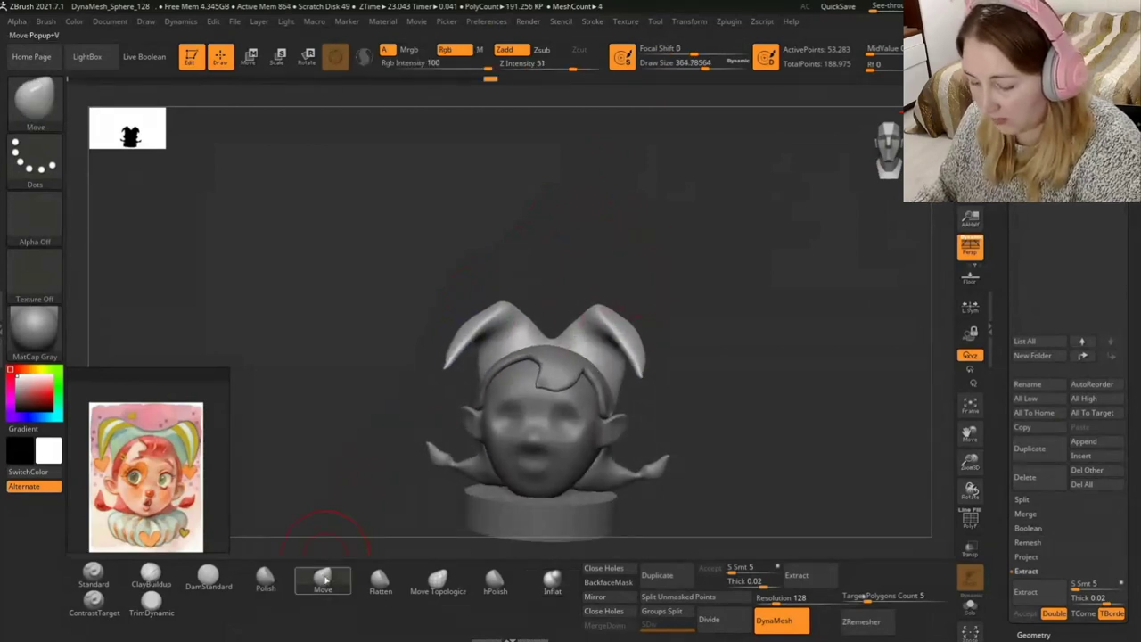
left_click_drag(499, 267, 578, 304)
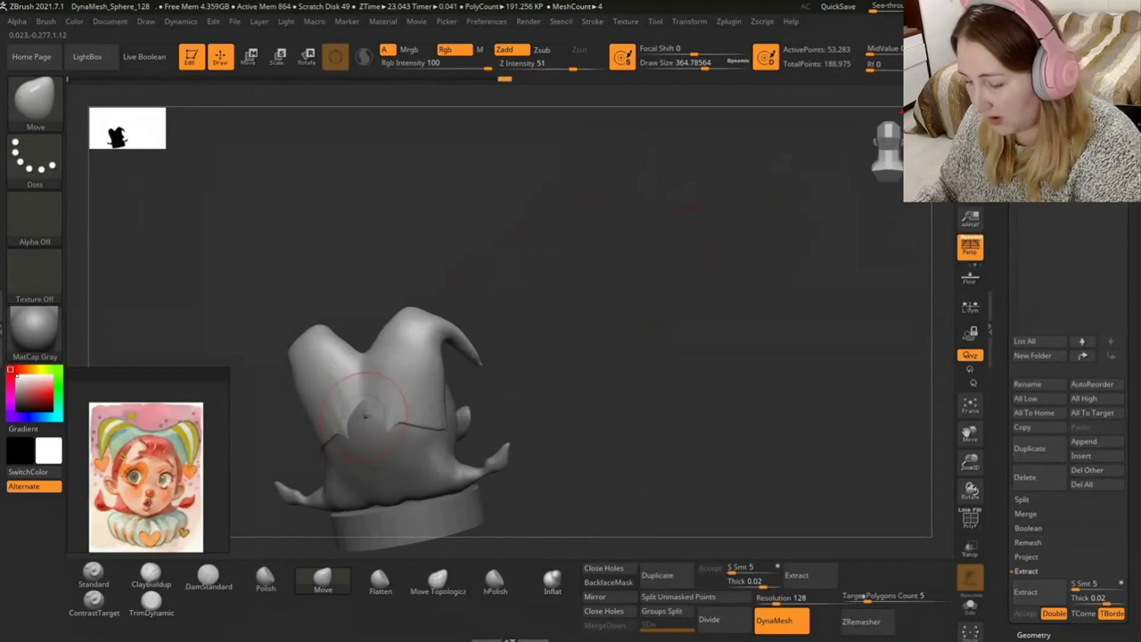
left_click_drag(591, 362, 655, 324)
left_click_drag(419, 268, 414, 383, "shift")
mouse_move(446, 330)
left_mouse_down("shift")
mouse_move(419, 379)
mouse_move(426, 394)
left_mouse_up("shift")
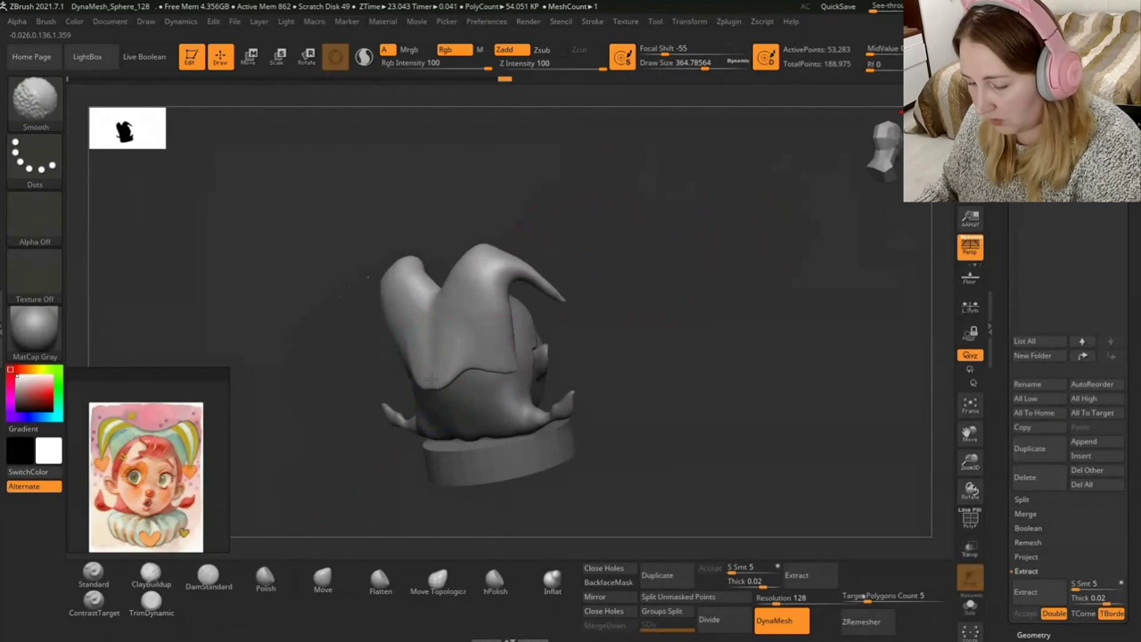
left_click_drag(624, 392, 503, 370)
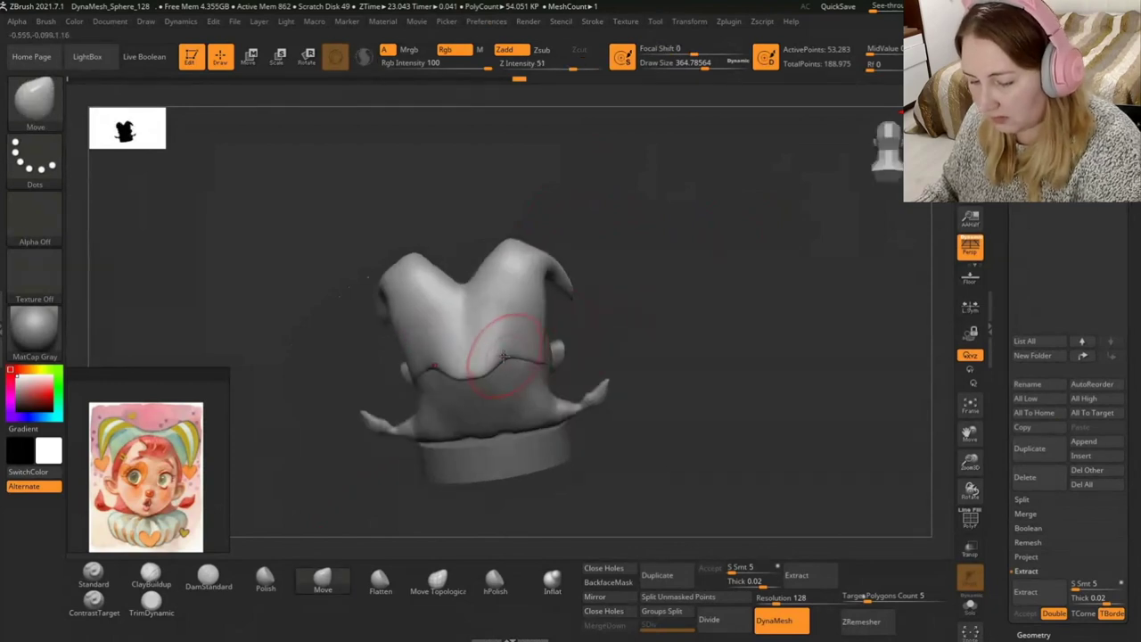
Resize the brush and curl both hat point tips upward and outward.
left_click_drag(706, 64, 686, 64)
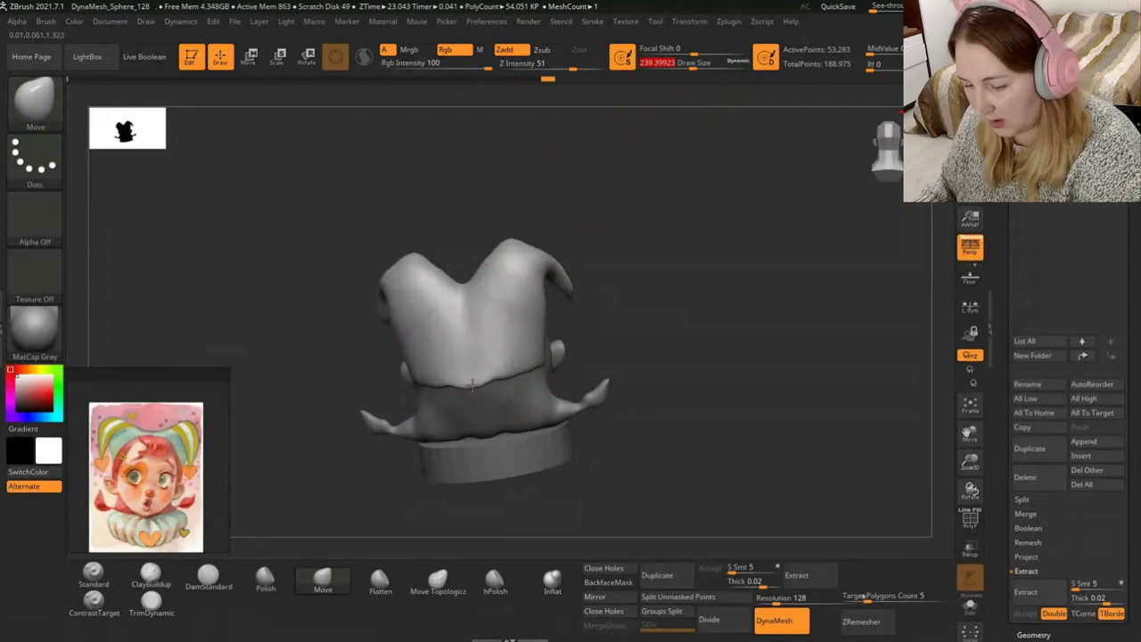
key("shift")
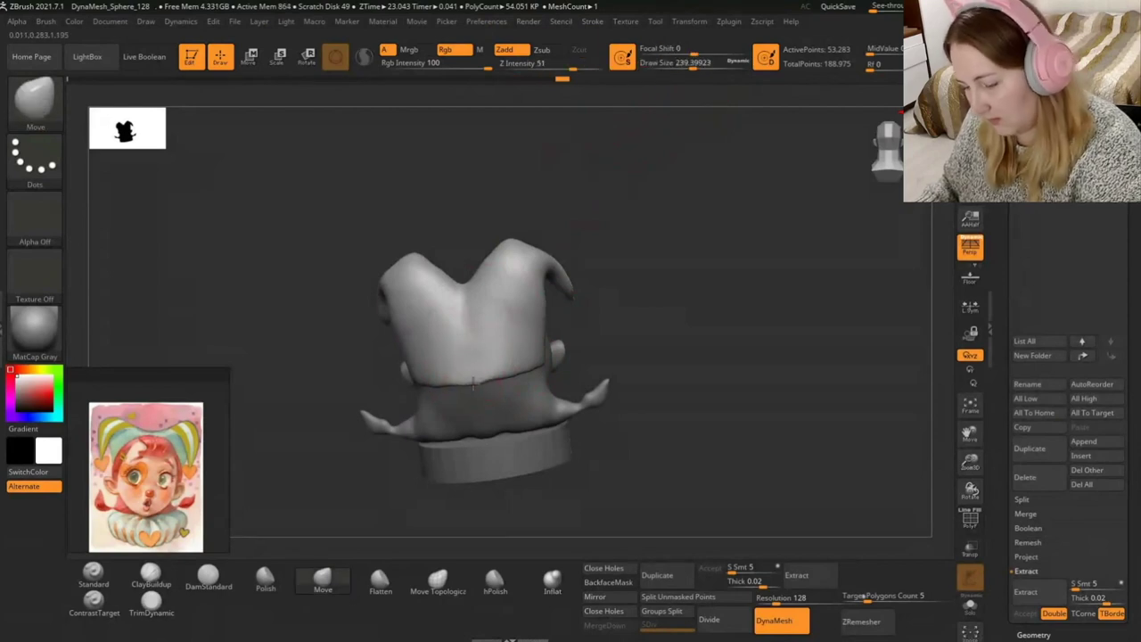
left_click_drag(630, 311, 644, 132)
right_click_drag(644, 132, 591, 230)
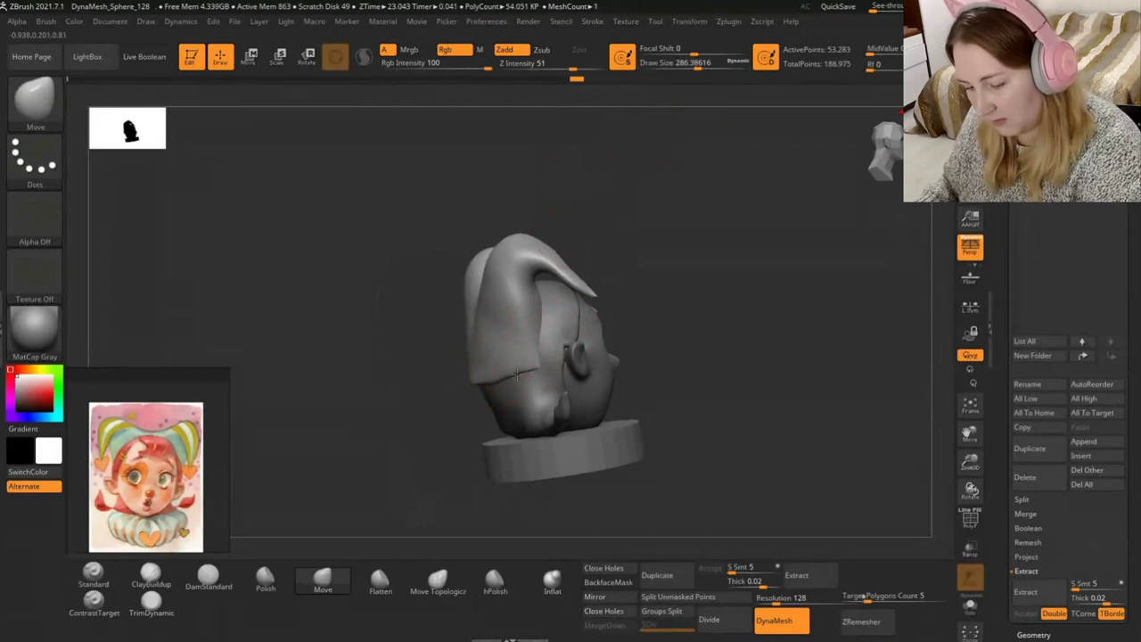
mouse_move(703, 265)
left_mouse_down()
mouse_move(753, 319)
mouse_move(713, 308)
left_mouse_up()
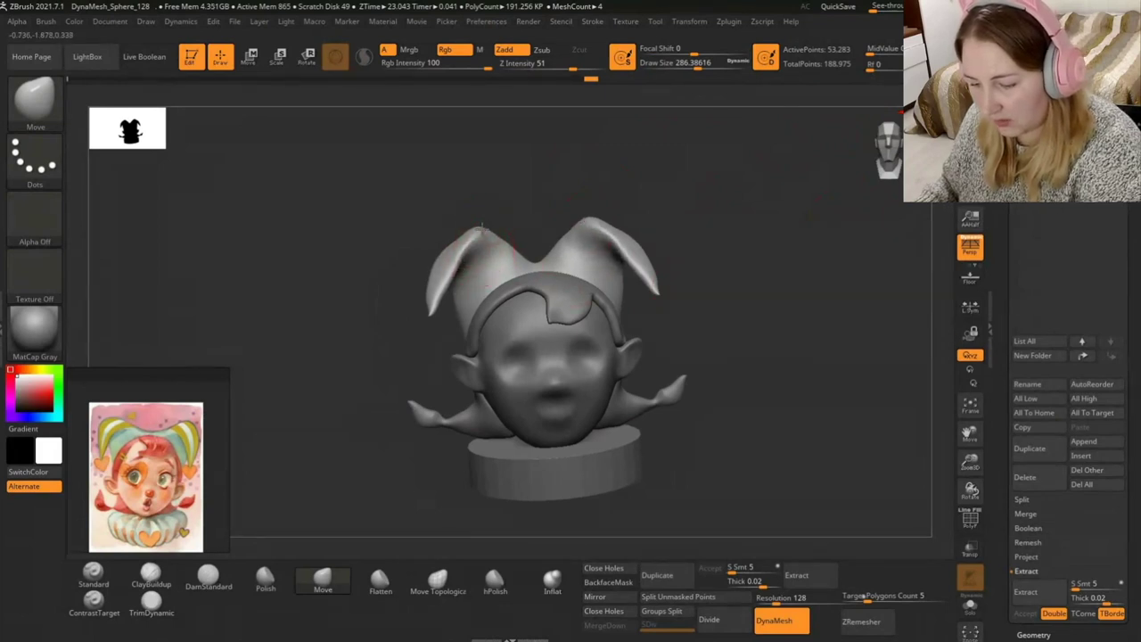
left_click_drag(461, 244, 481, 234)
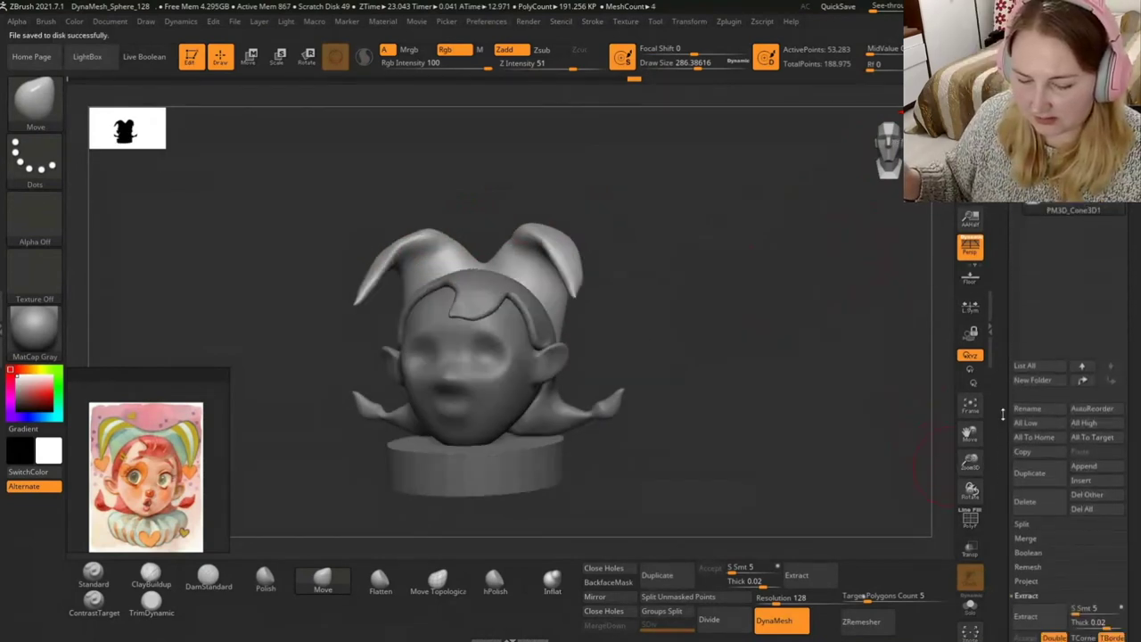
Turn the model toward the front and bring up the Subtool Append mesh picker.
left_click_drag(723, 356, 765, 354)
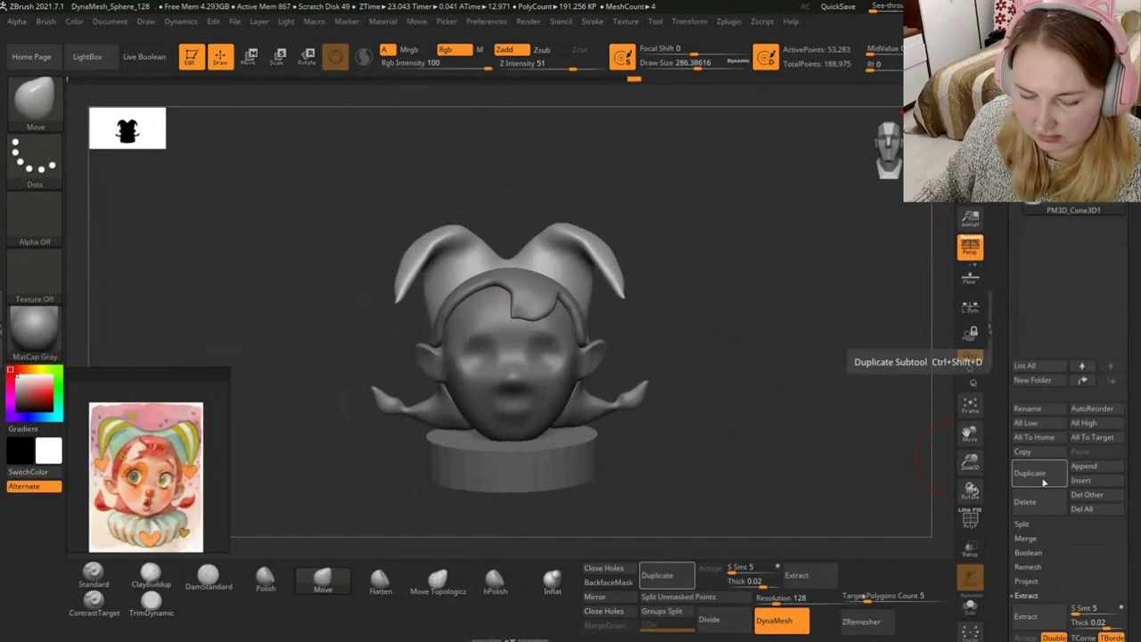
left_click(1084, 465)
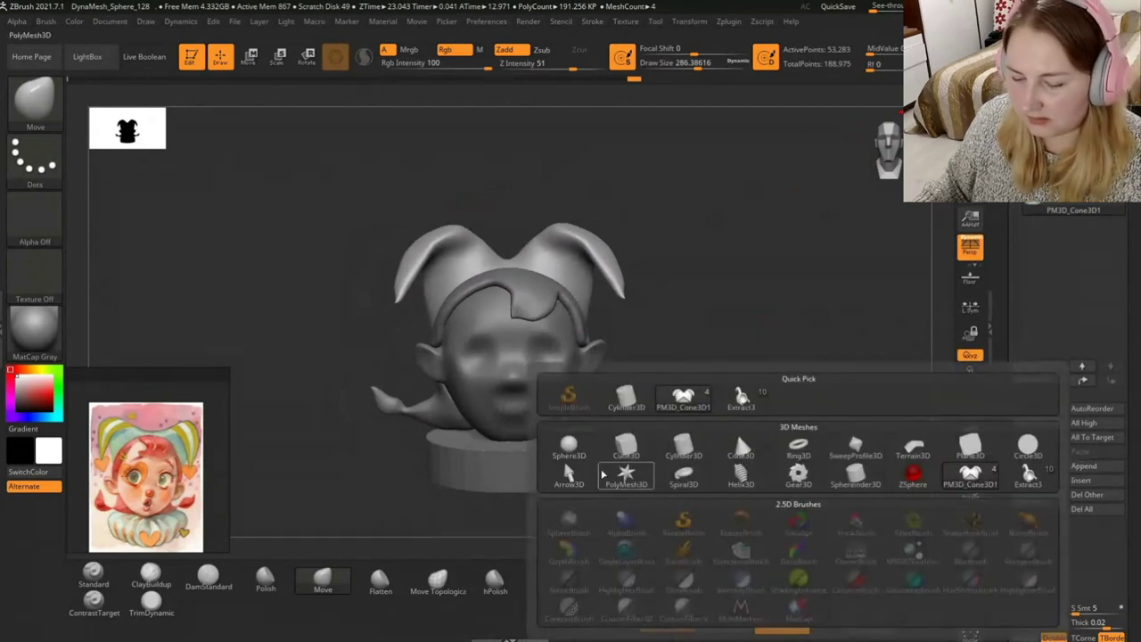
Append a Sphere3D subtool and scale it down to pom-pom size with the W gizmo.
left_click(567, 446)
left_click(1066, 228)
mouse_move(748, 300)
left_mouse_down()
mouse_move(702, 245)
mouse_move(763, 351)
mouse_move(596, 347)
mouse_move(605, 328)
mouse_move(858, 346)
left_mouse_up()
key("w")
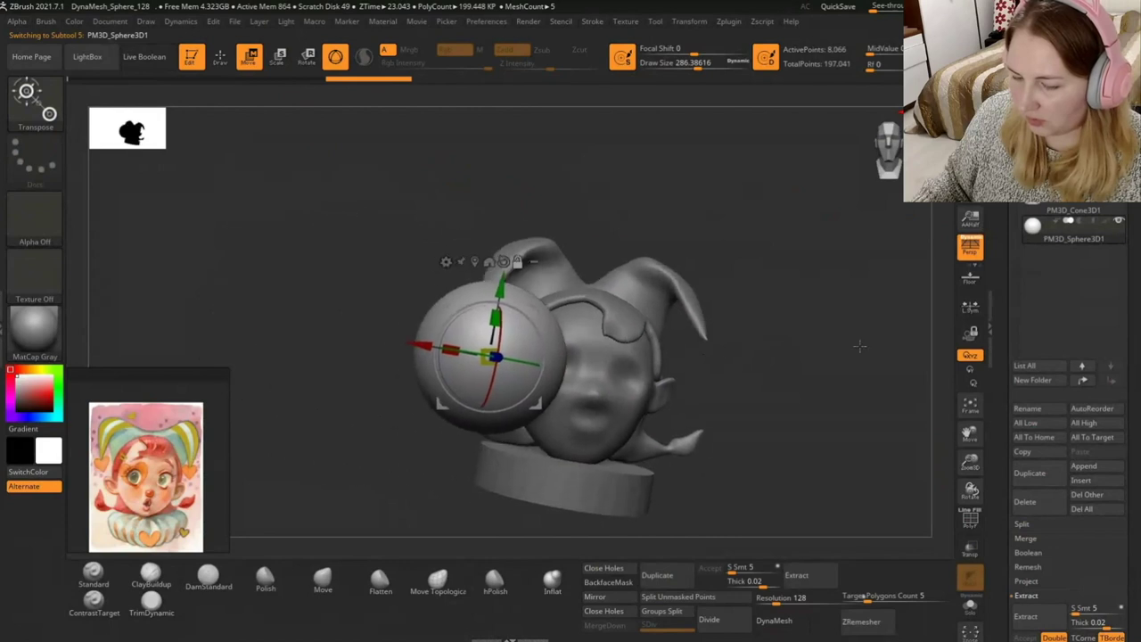
left_click_drag(535, 419, 504, 405)
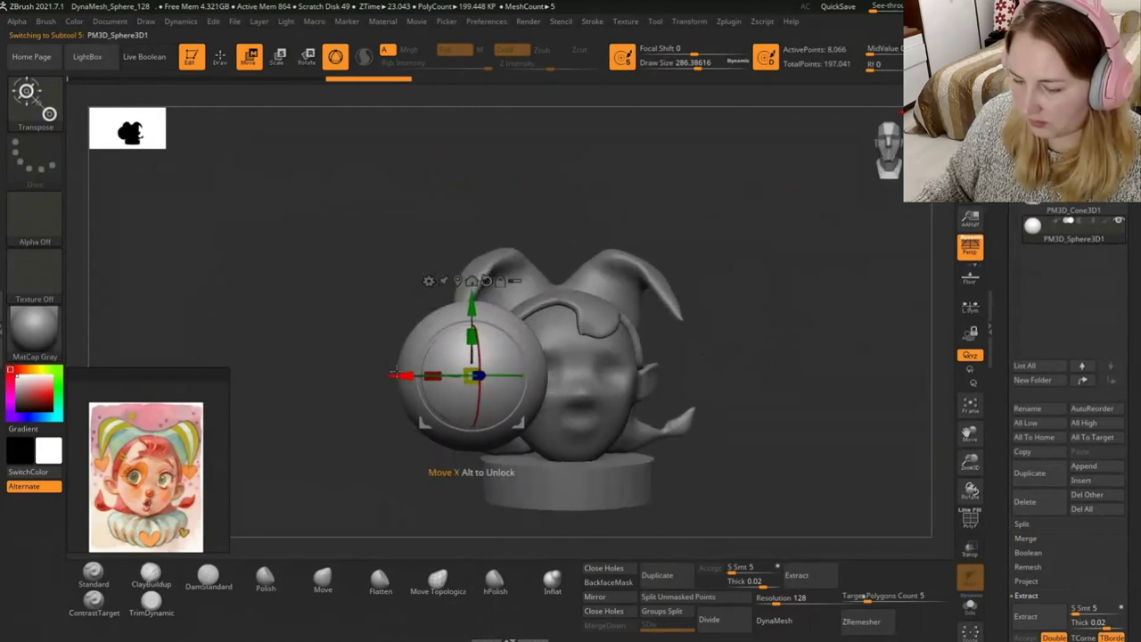
left_click_drag(461, 366, 461, 349)
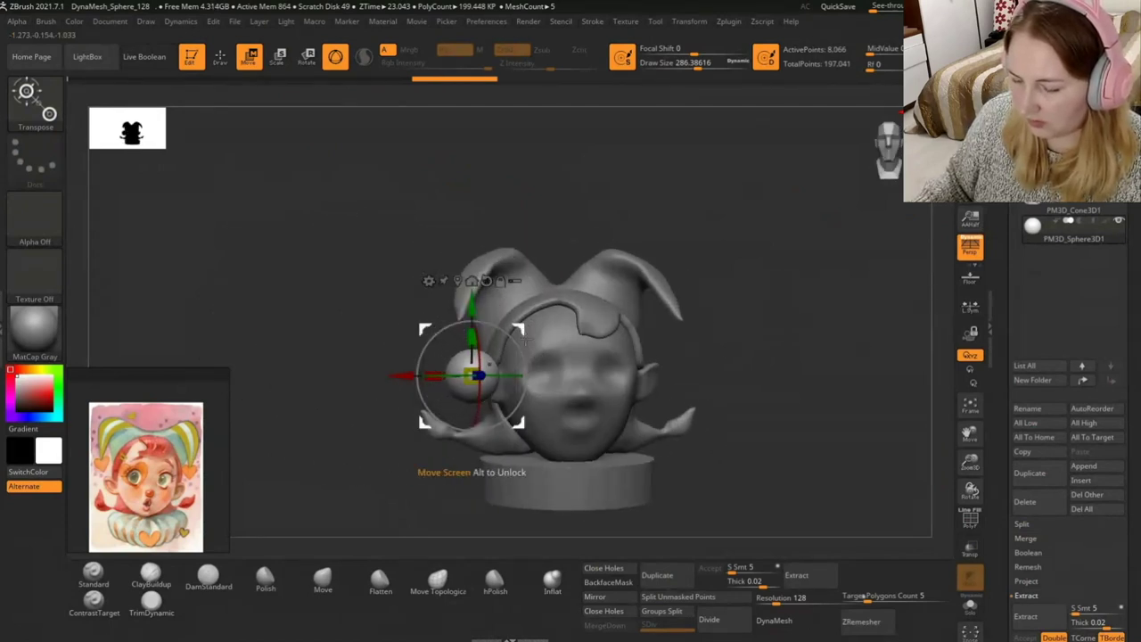
Move the sphere over to the left hat point.
left_click_drag(571, 419, 677, 419)
mouse_move(517, 338)
left_mouse_down()
mouse_move(528, 339)
mouse_move(470, 338)
left_mouse_up()
left_click_drag(535, 286, 399, 272)
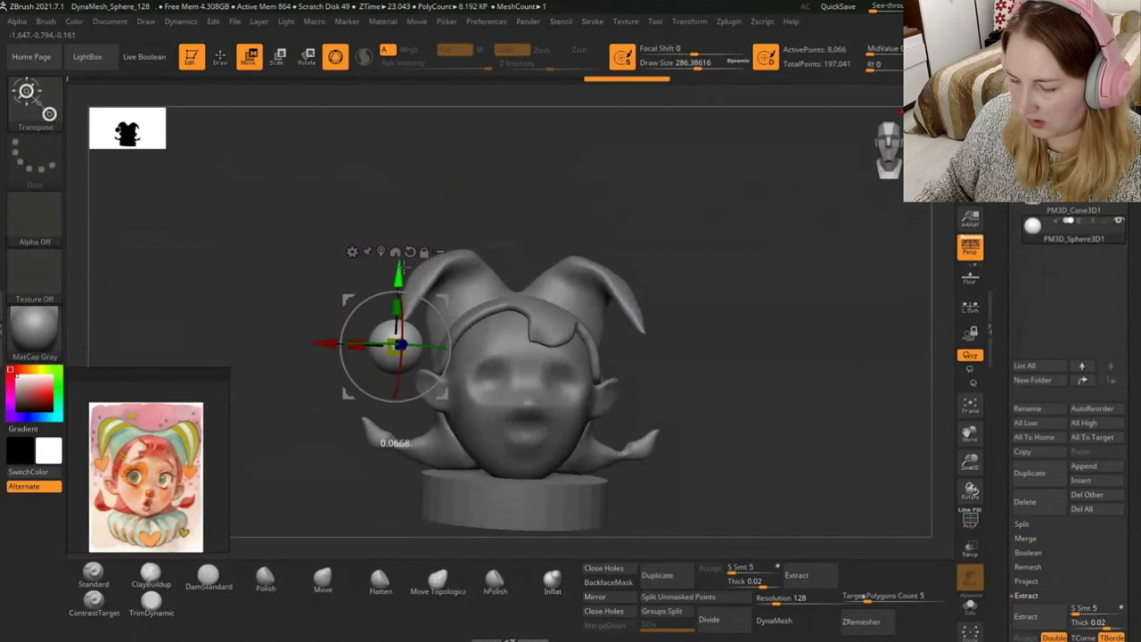
left_click_drag(341, 345, 342, 314)
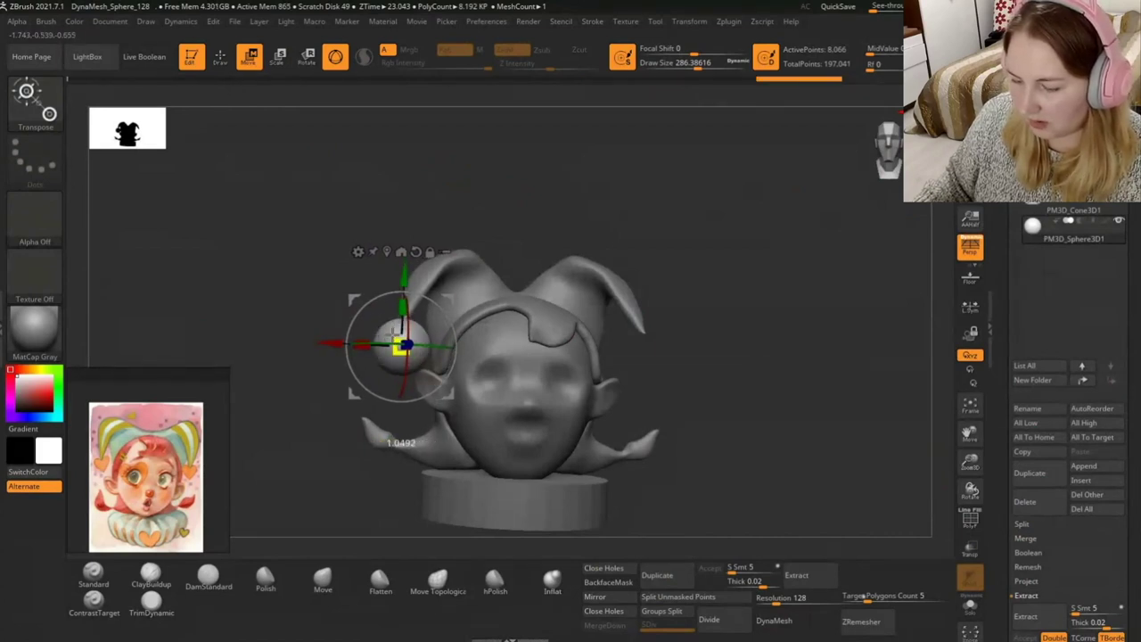
left_click_drag(777, 308, 843, 342)
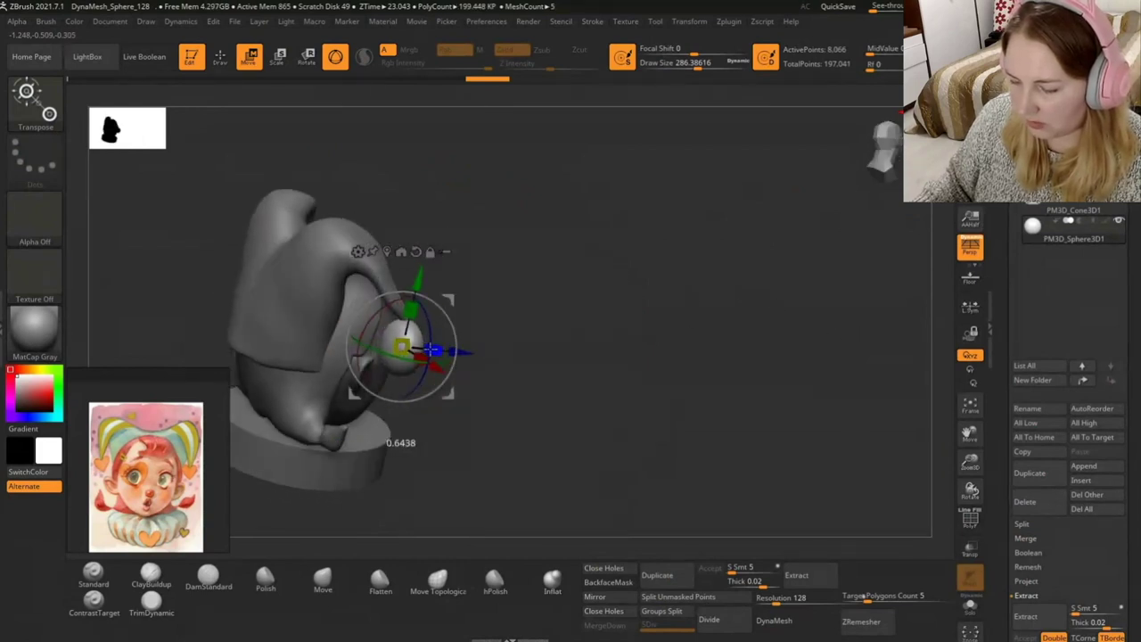
left_click_drag(500, 374, 556, 385)
Enlarge the sphere slightly and seat it on the left hat tip.
left_click_drag(419, 370, 470, 355)
mouse_move(624, 356)
left_mouse_down()
mouse_move(682, 353)
mouse_move(637, 355)
left_mouse_up()
left_click_drag(360, 353, 356, 353)
left_click_drag(687, 348, 749, 344)
left_click_drag(535, 383, 412, 381)
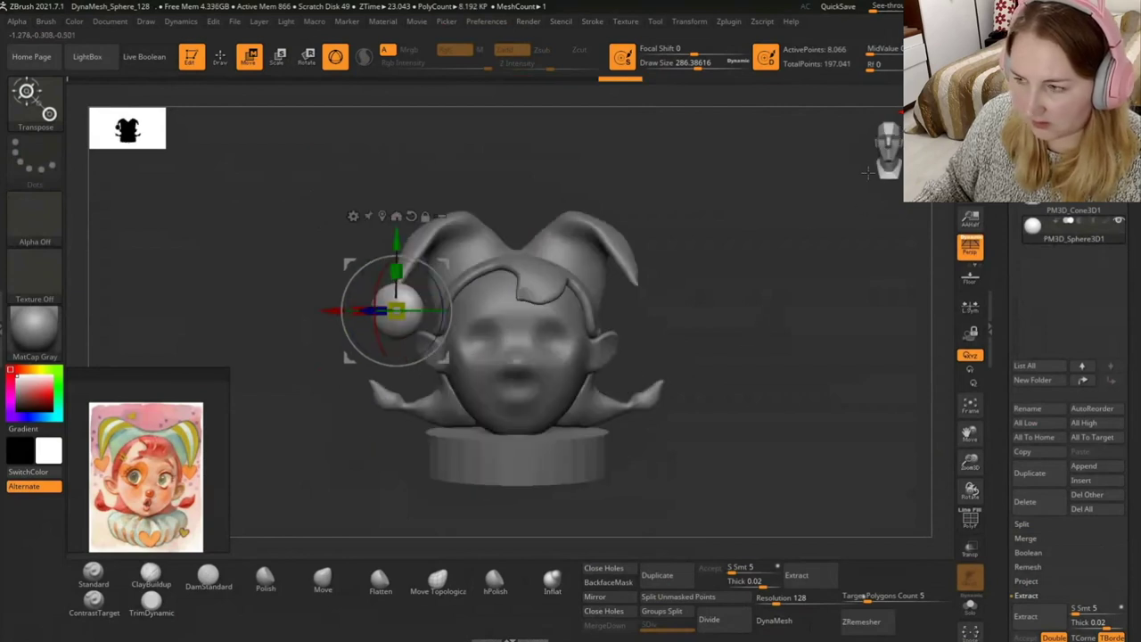
left_click_drag(307, 382, 307, 381)
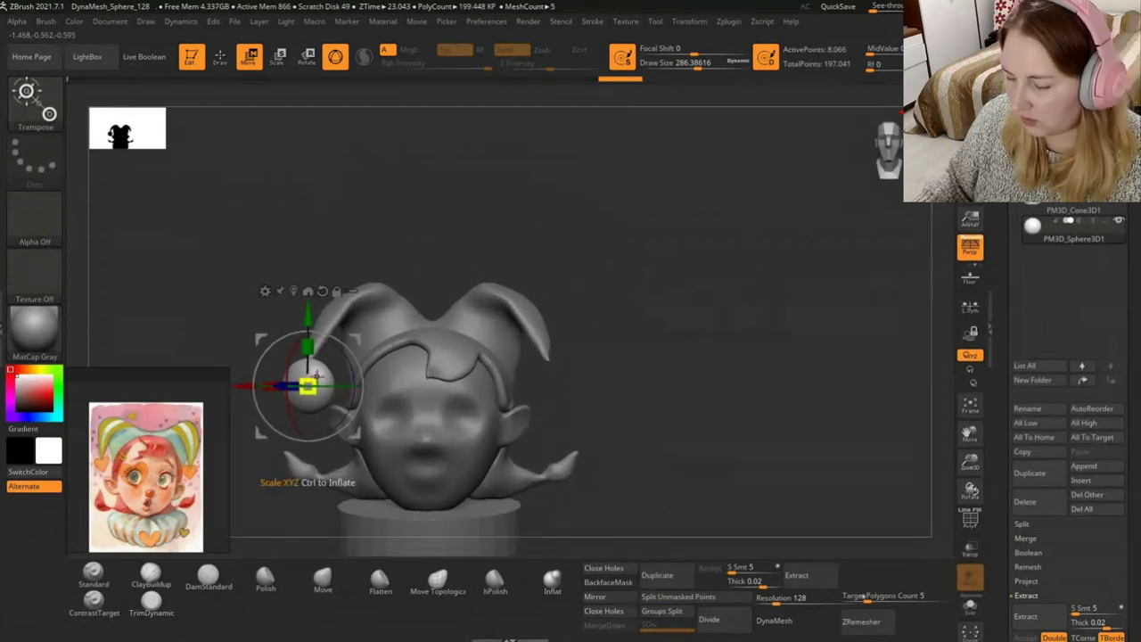
mouse_move(624, 383)
left_mouse_down()
mouse_move(703, 321)
mouse_move(788, 323)
left_mouse_up()
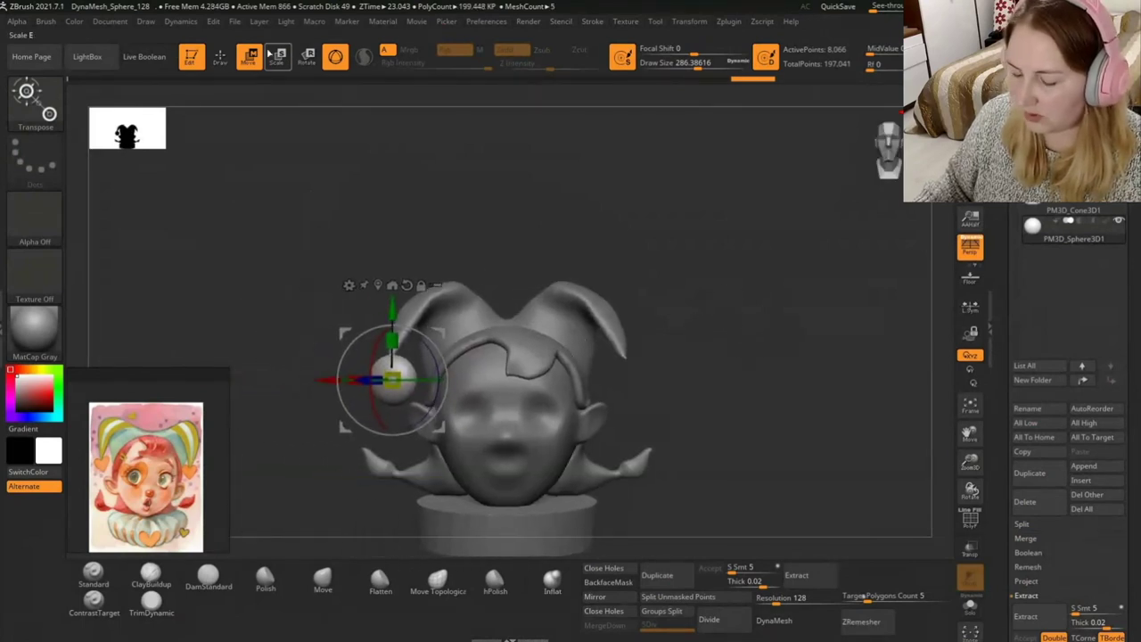
Mirror the pom-pom across X onto the right hat point.
key("q")
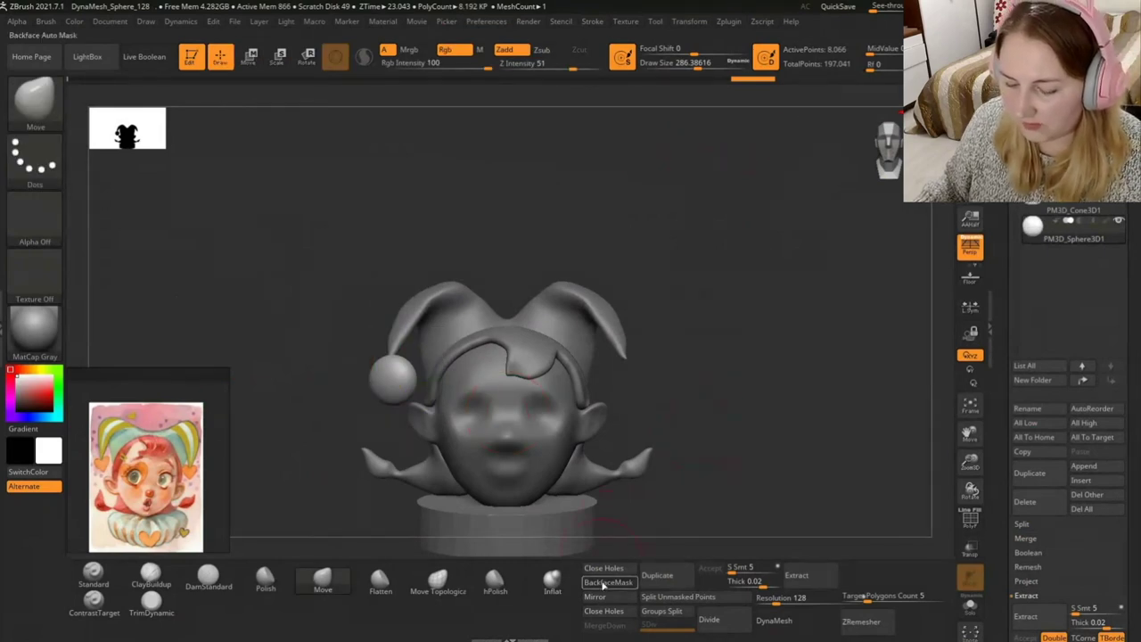
left_click(594, 596)
left_click(516, 302)
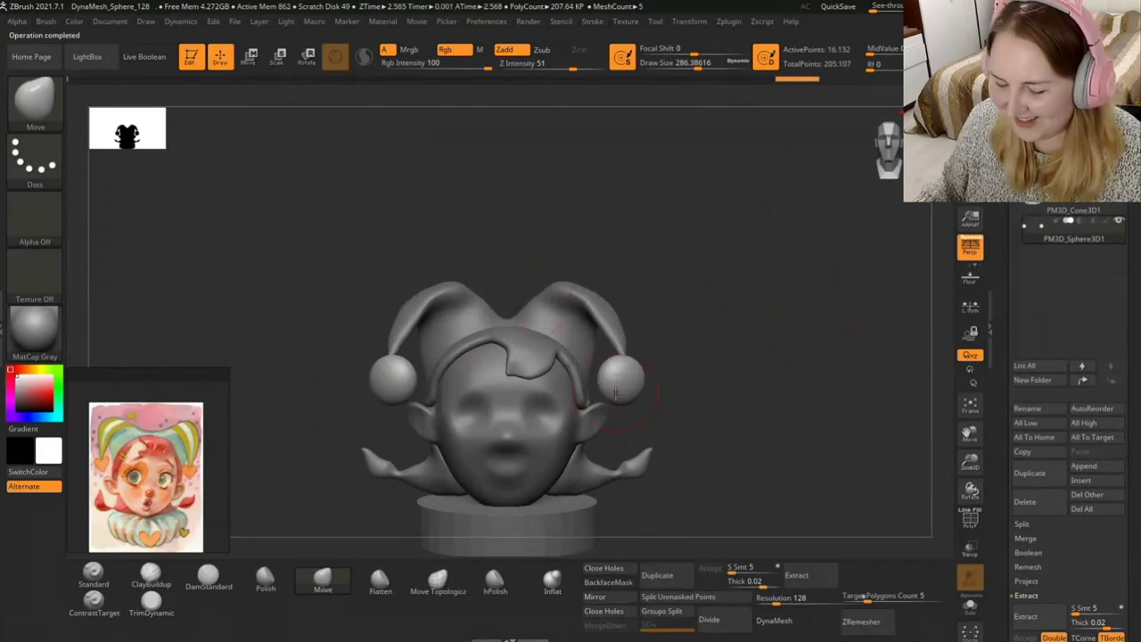
Make the head subtool active again.
left_click(689, 21)
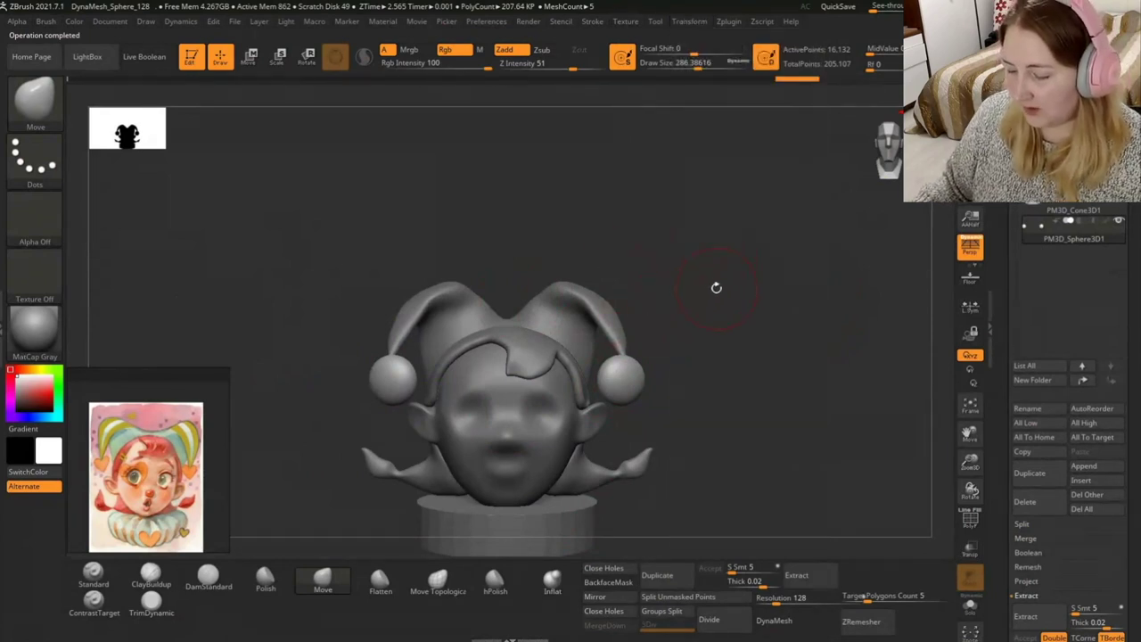
left_click(1070, 223)
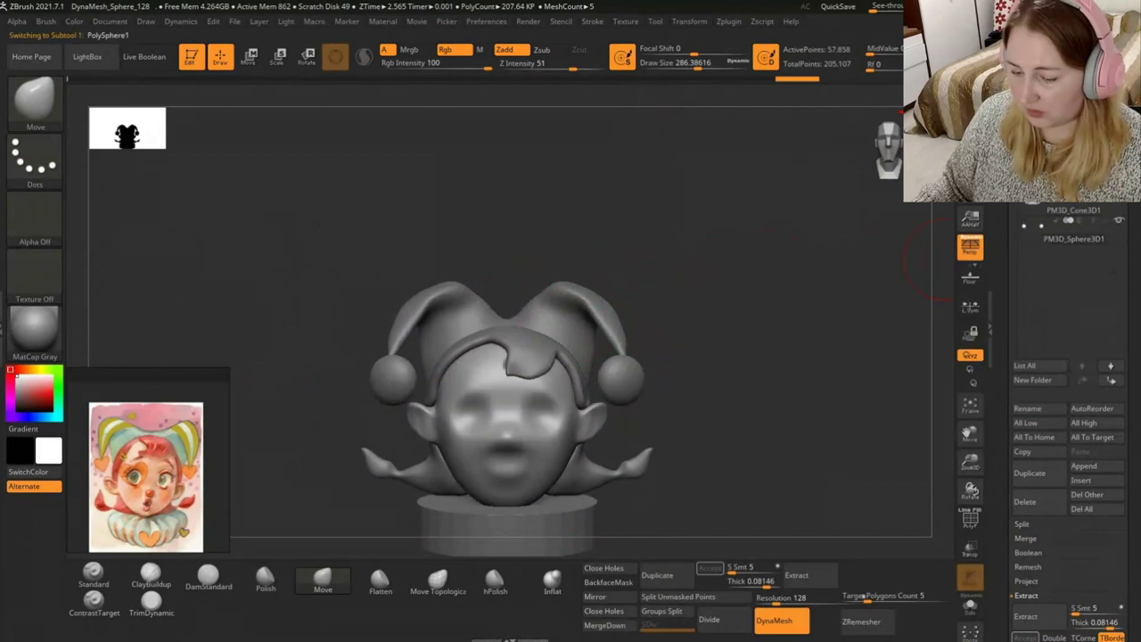
left_click_drag(773, 425, 785, 358)
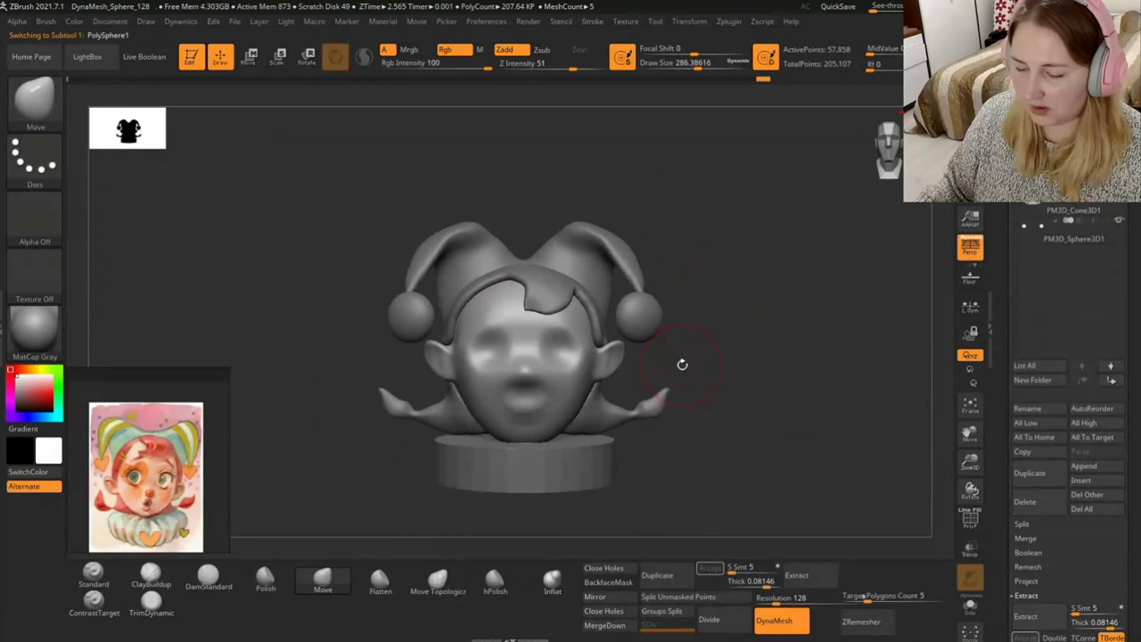
mouse_move(774, 350)
left_mouse_down()
mouse_move(721, 355)
mouse_move(706, 321)
left_mouse_up()
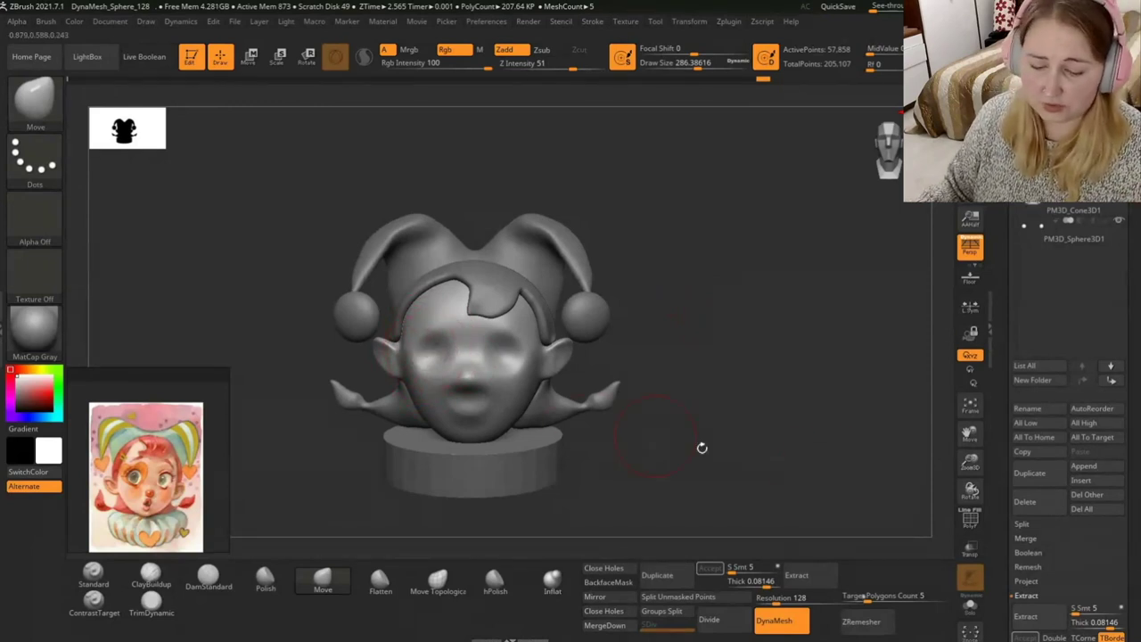
Append another sphere, shrink it and position it as an eye on the face.
left_click(1038, 468)
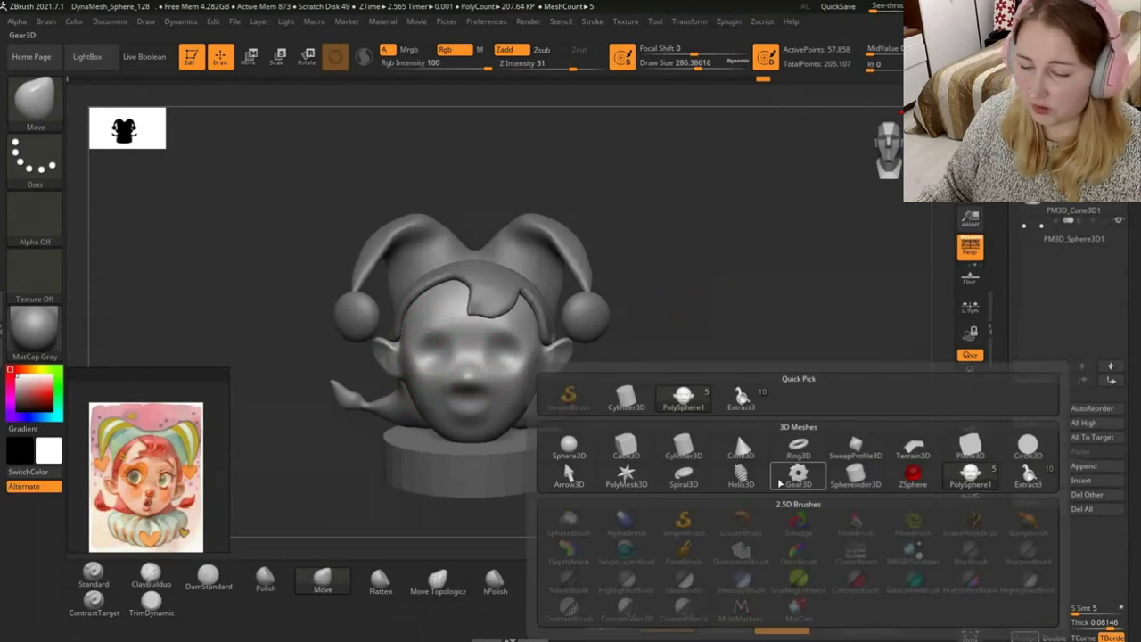
left_click(569, 444)
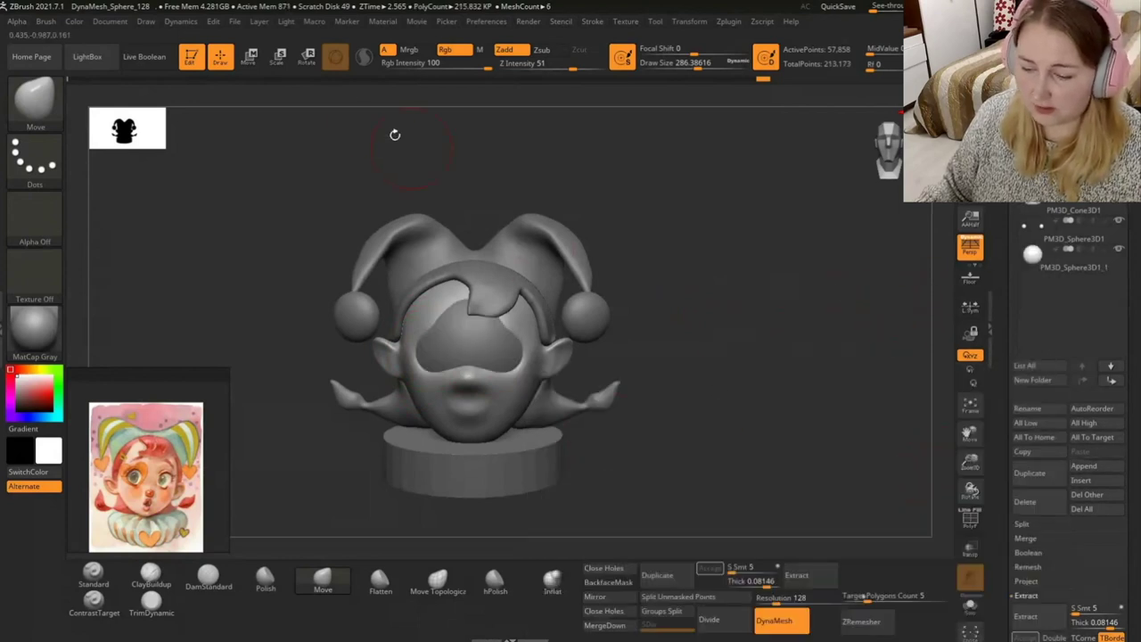
key("w")
mouse_move(506, 348)
left_mouse_down()
mouse_move(526, 339)
mouse_move(513, 344)
left_mouse_up()
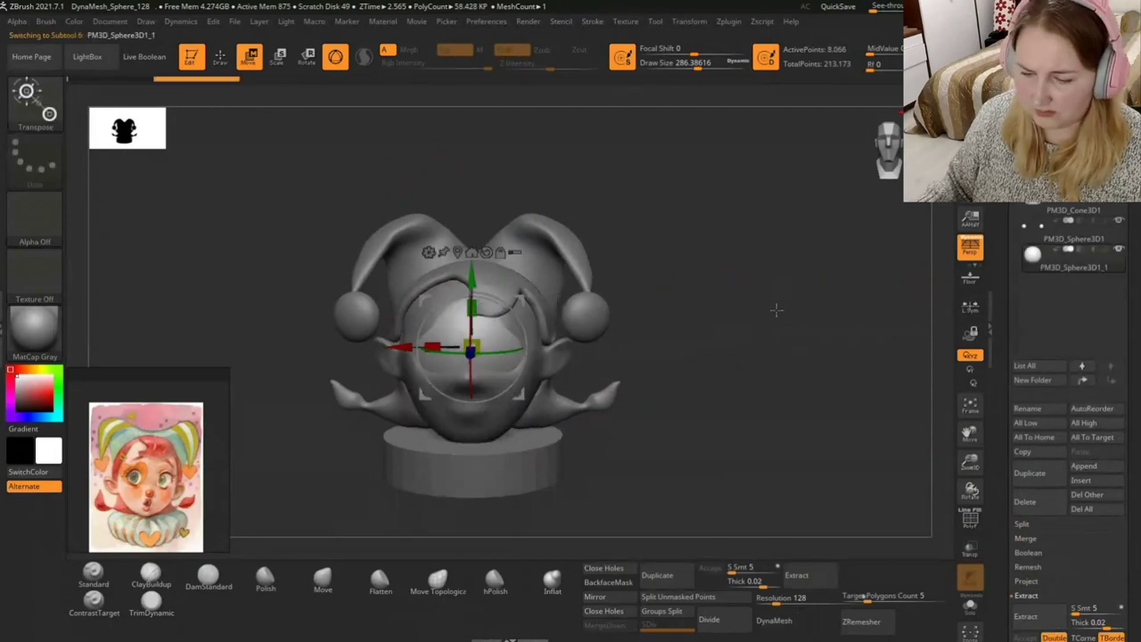
mouse_move(470, 347)
left_mouse_down()
mouse_move(738, 376)
mouse_move(680, 387)
left_mouse_up()
left_click_drag(524, 349, 522, 356)
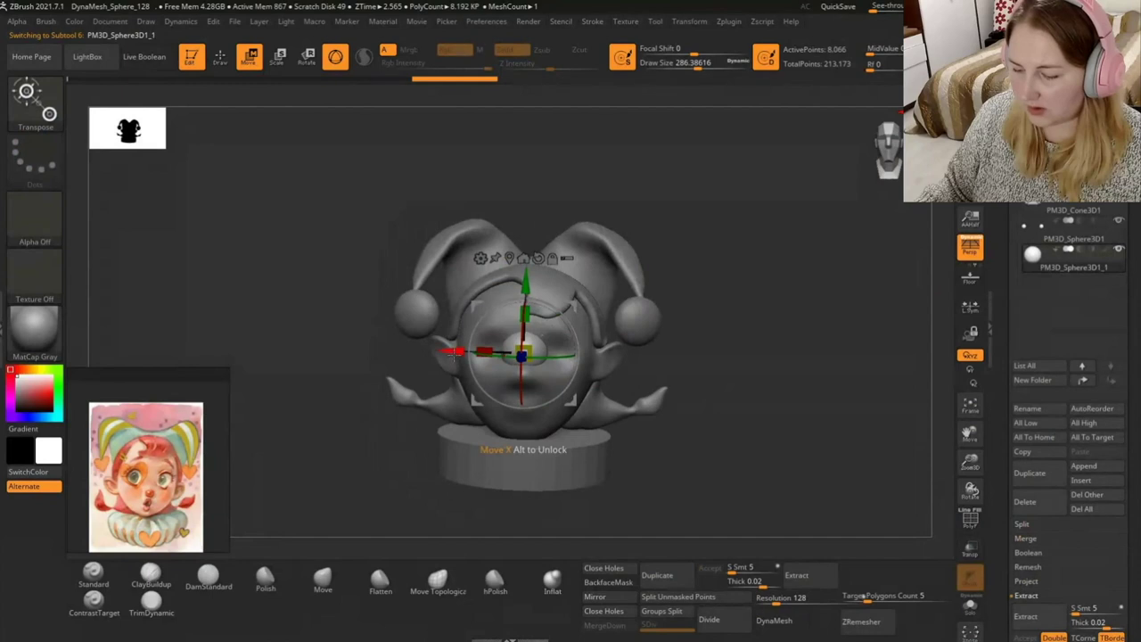
left_click_drag(455, 352, 431, 352)
mouse_move(570, 384)
left_mouse_down()
mouse_move(625, 384)
mouse_move(542, 360)
mouse_move(550, 370)
mouse_move(533, 408)
left_mouse_up()
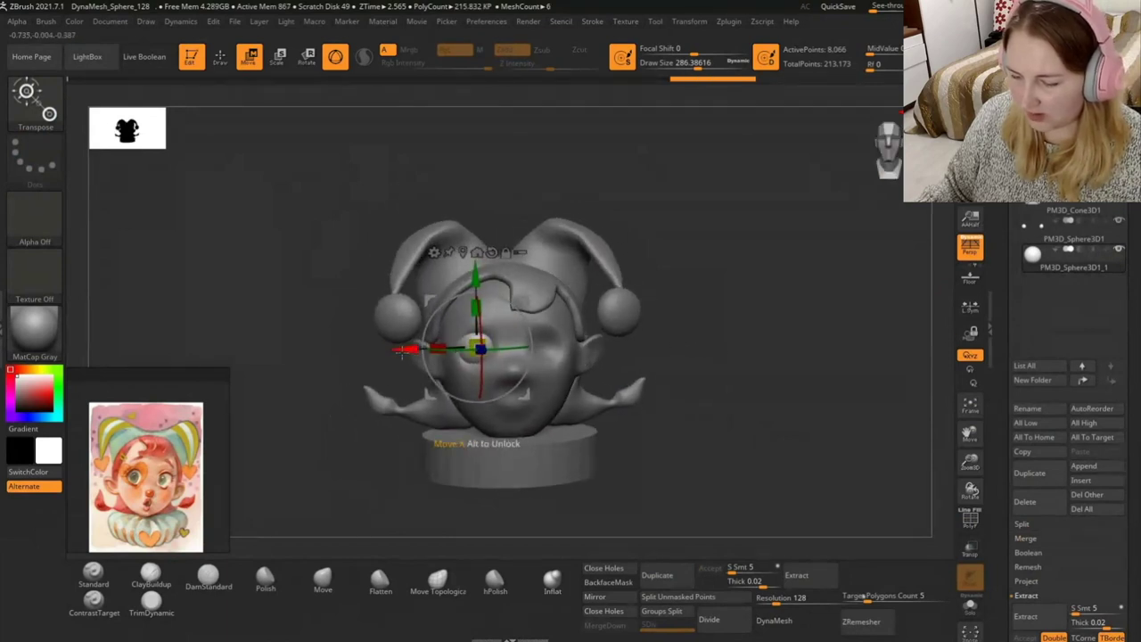
Mirror the eye sphere across X into one subtool, then select the head.
left_click(219, 56)
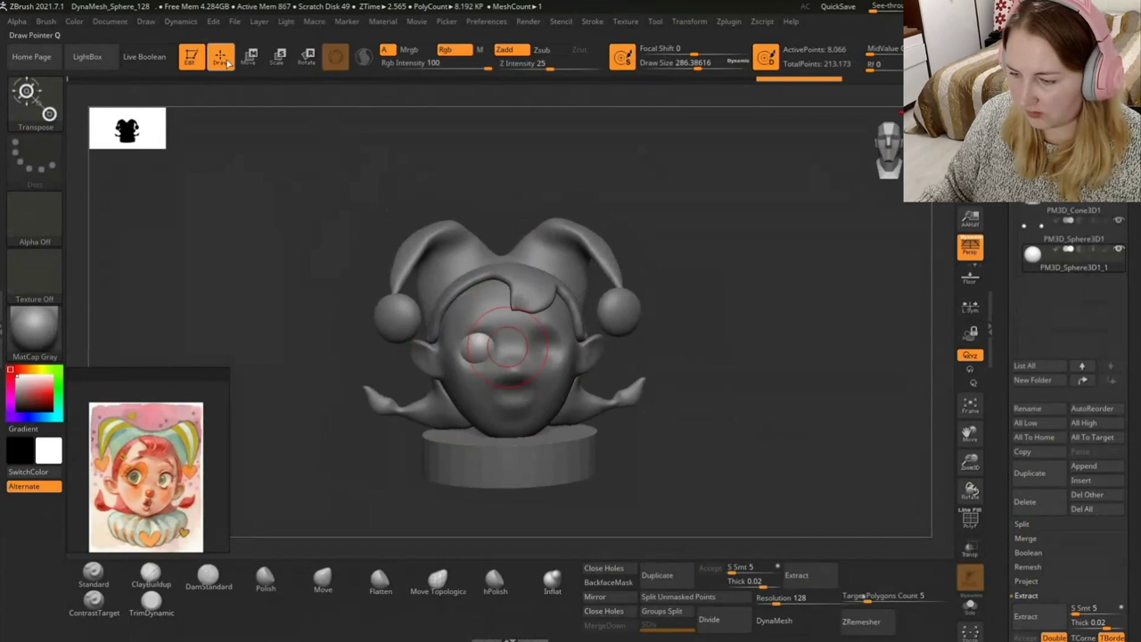
left_click(323, 579)
left_click(604, 595)
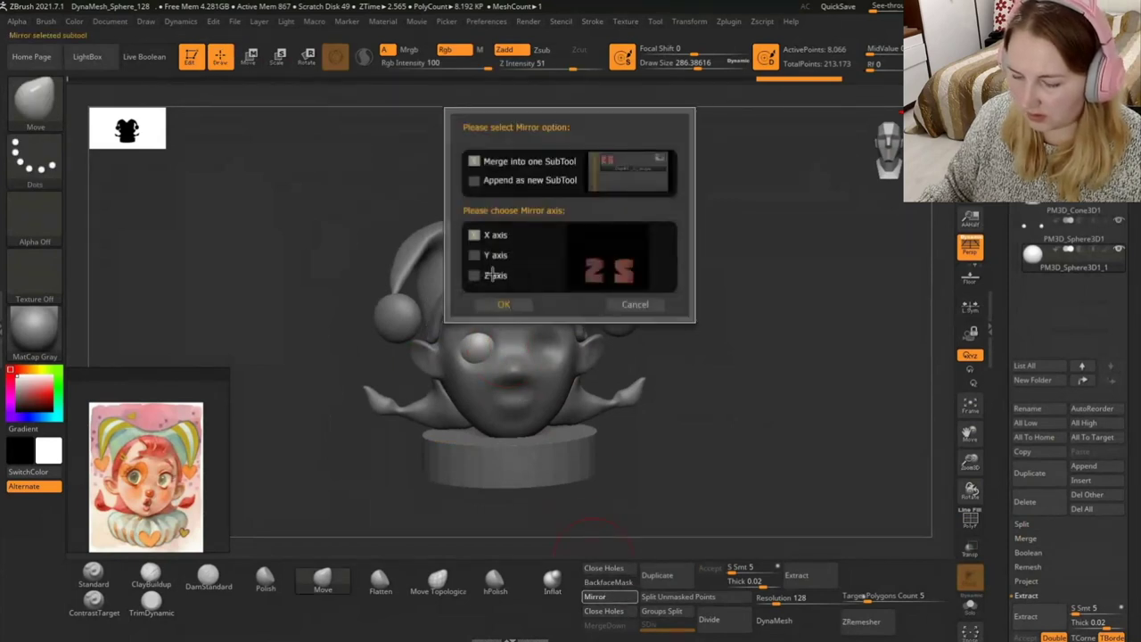
left_click(504, 304)
mouse_move(769, 341)
left_mouse_down()
mouse_move(726, 369)
mouse_move(733, 375)
left_mouse_up()
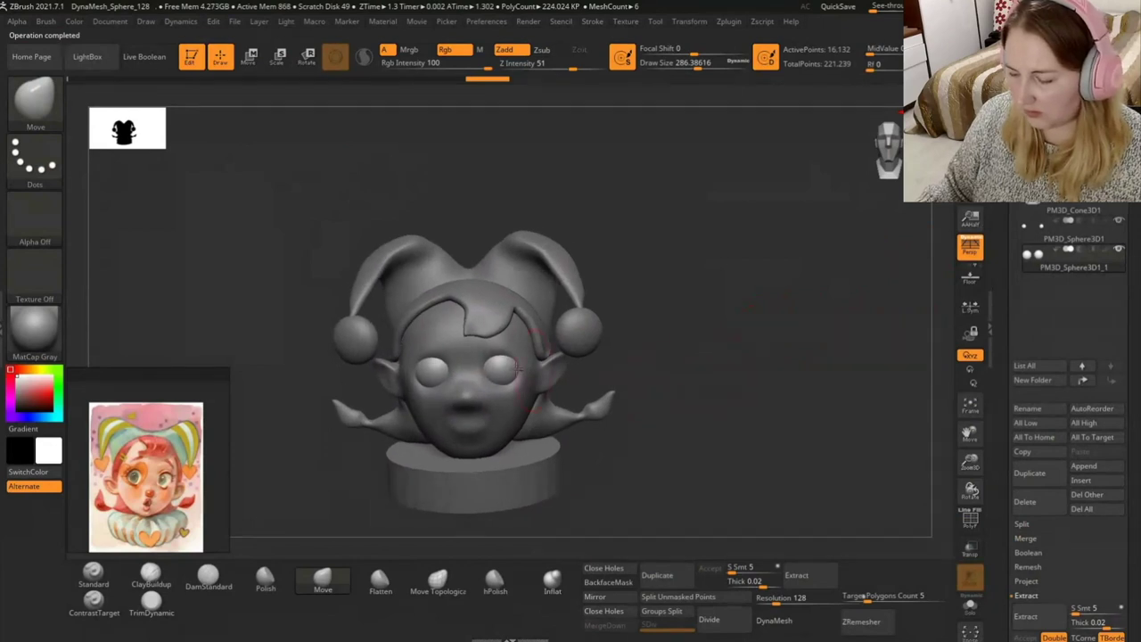
left_click(457, 361, "alt")
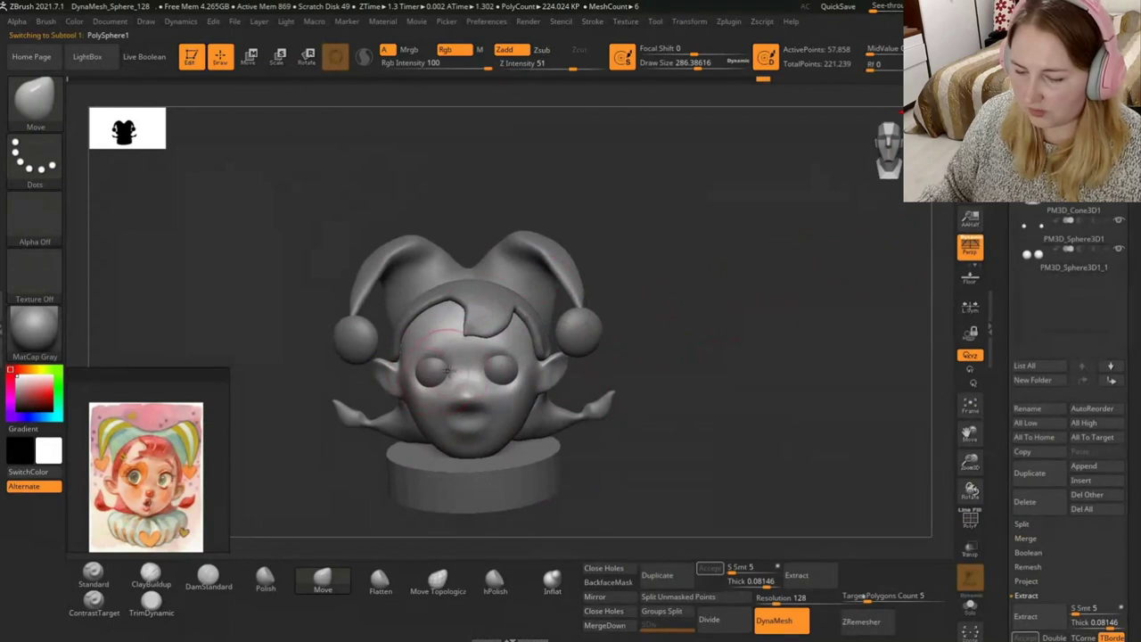
Click through the cylinder and hat subtools, ending with the head active.
left_click(513, 476, "alt")
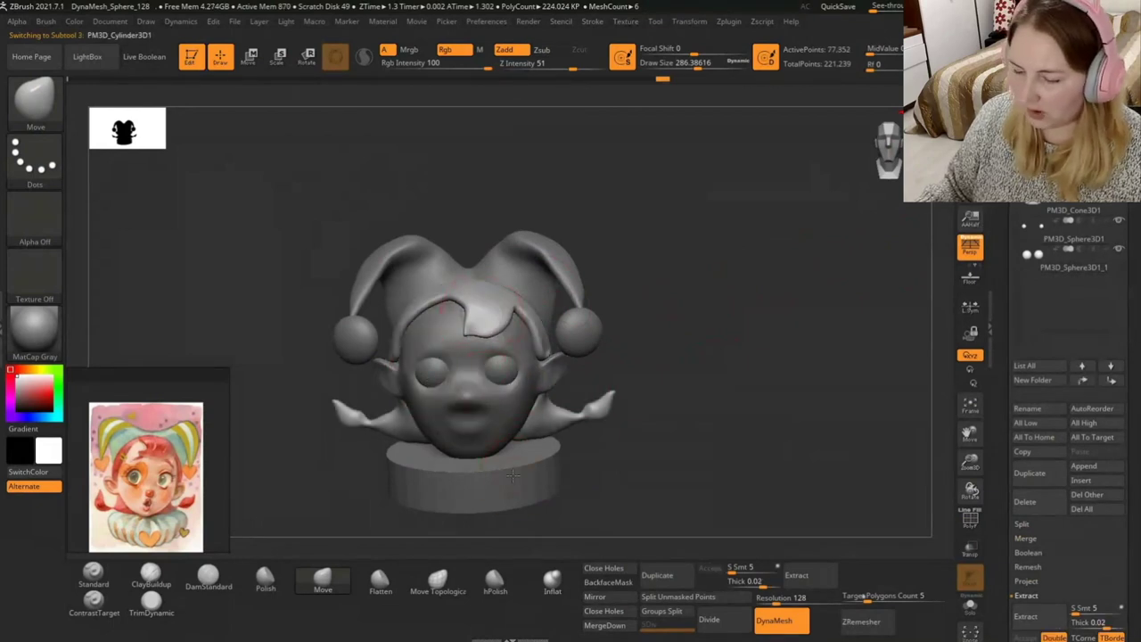
left_click(562, 264, "alt")
mouse_move(651, 261)
left_mouse_down()
mouse_move(881, 147)
mouse_move(624, 371)
left_mouse_up()
right_click_drag(624, 371, 736, 380, "ctrl")
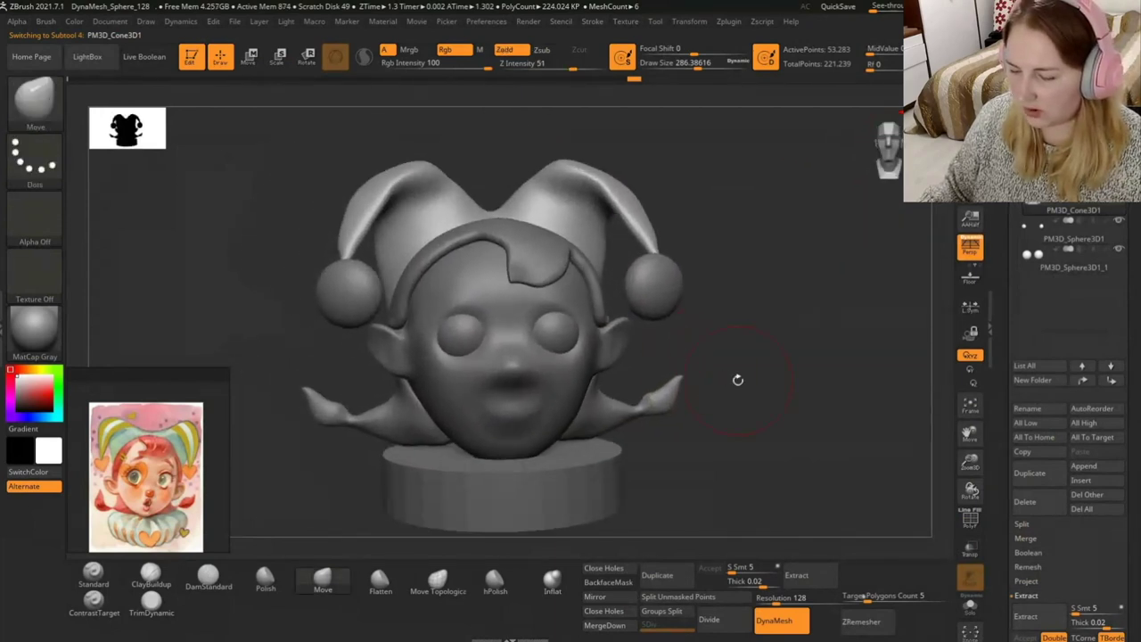
left_click(514, 323, "alt")
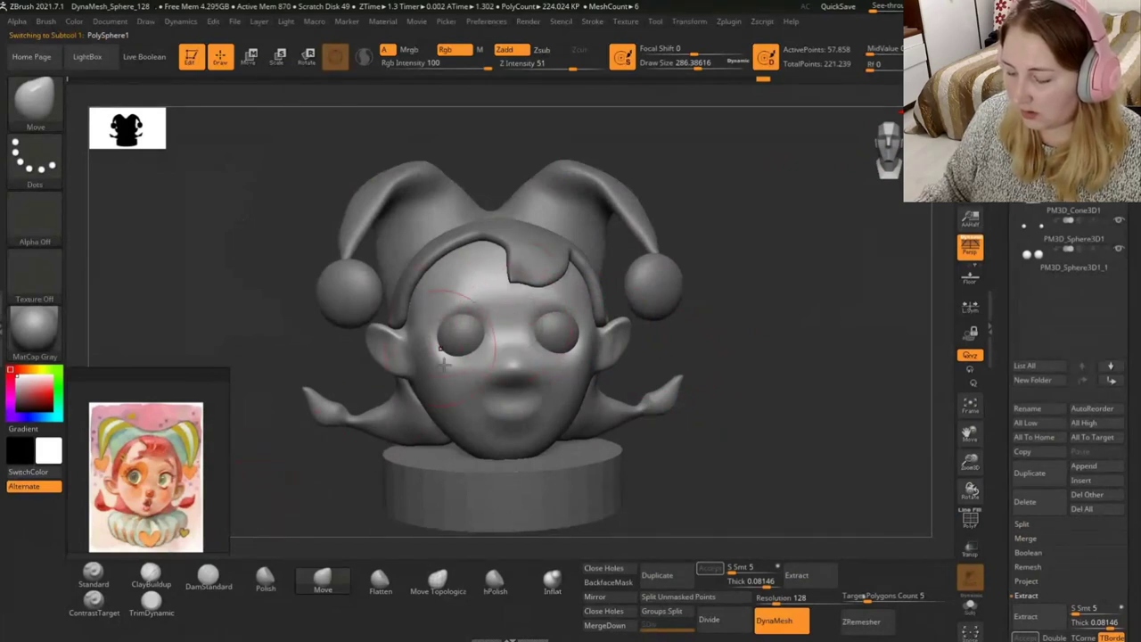
Sculpt a small button nose with the Standard brush at about Draw Size 80.
left_click(91, 571)
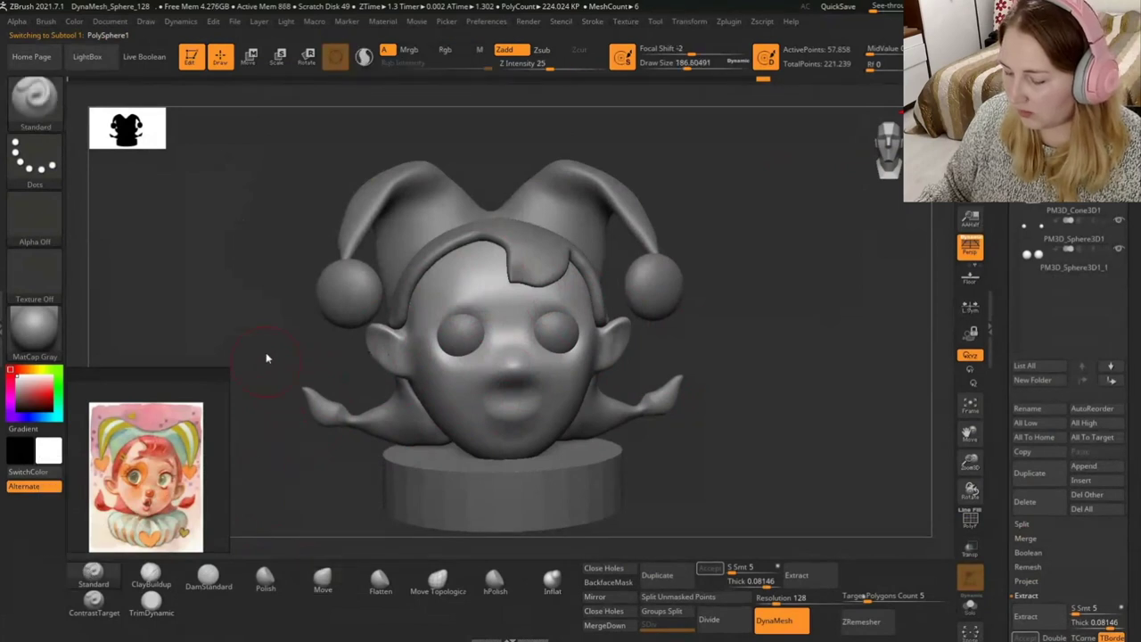
mouse_move(691, 64)
left_mouse_down()
mouse_move(664, 65)
mouse_move(687, 51)
left_mouse_up()
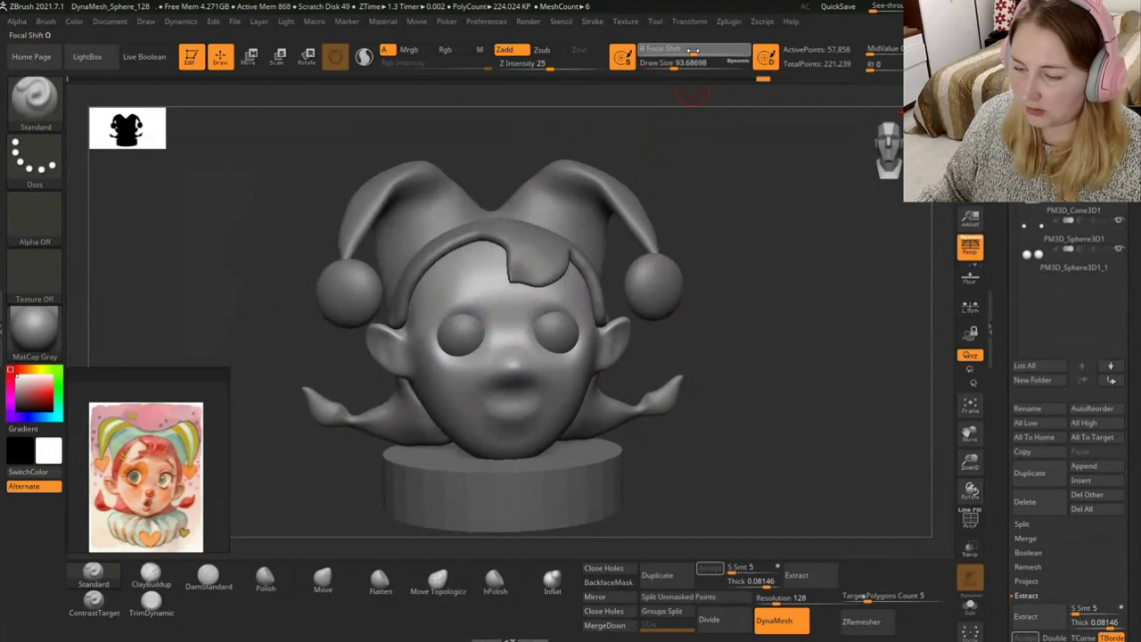
left_click_drag(725, 315, 738, 340, "alt")
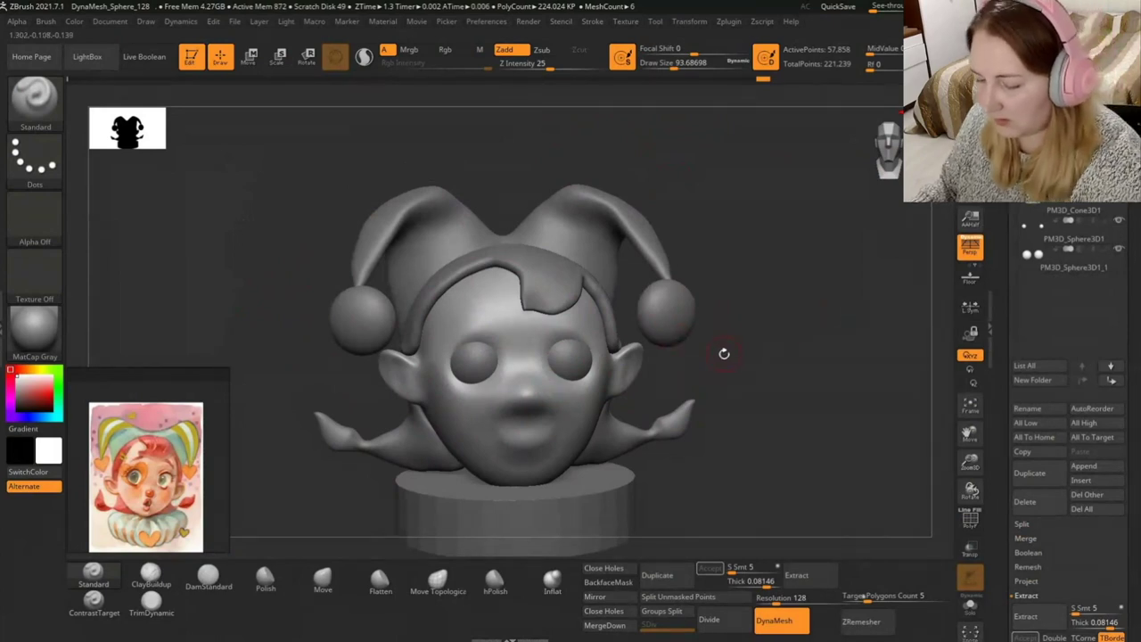
mouse_move(767, 313)
left_mouse_down()
mouse_move(771, 261)
mouse_move(667, 250)
left_mouse_up()
key("s")
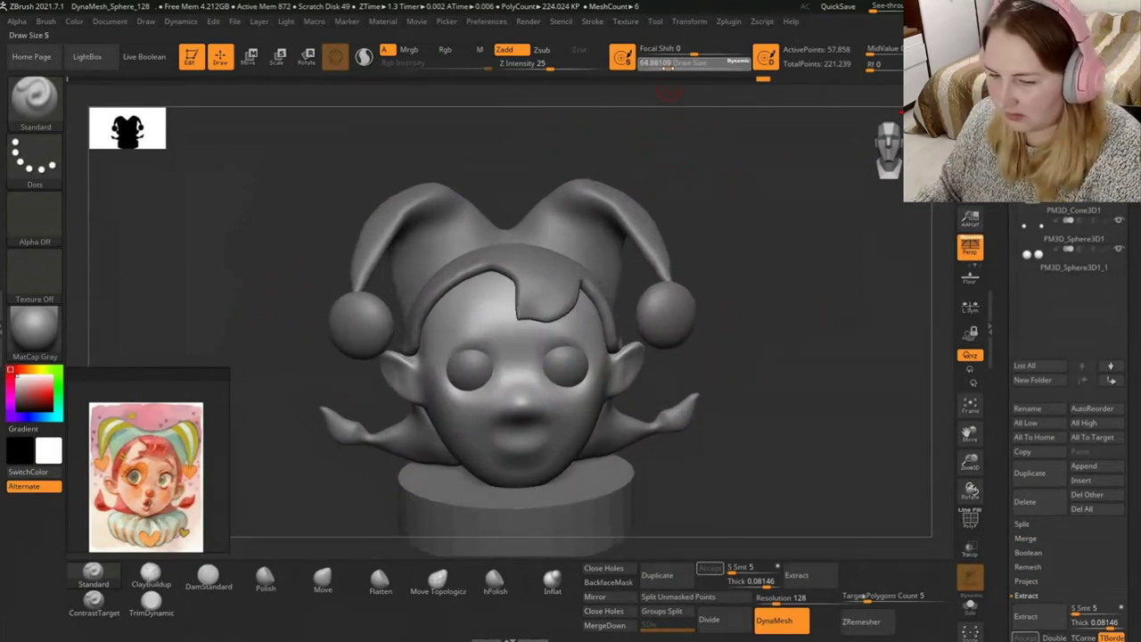
mouse_move(704, 383)
left_mouse_down()
mouse_move(752, 325)
mouse_move(754, 349)
left_mouse_up()
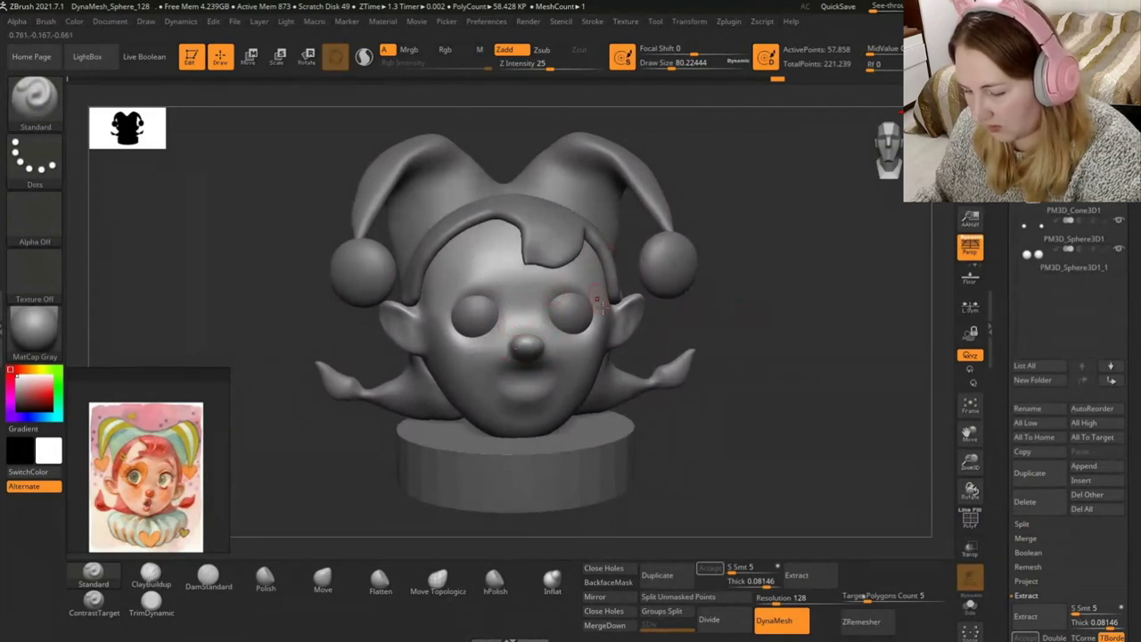
Smooth the marks between the eyes and sculpt the brow and forehead.
left_click_drag(760, 366, 675, 336)
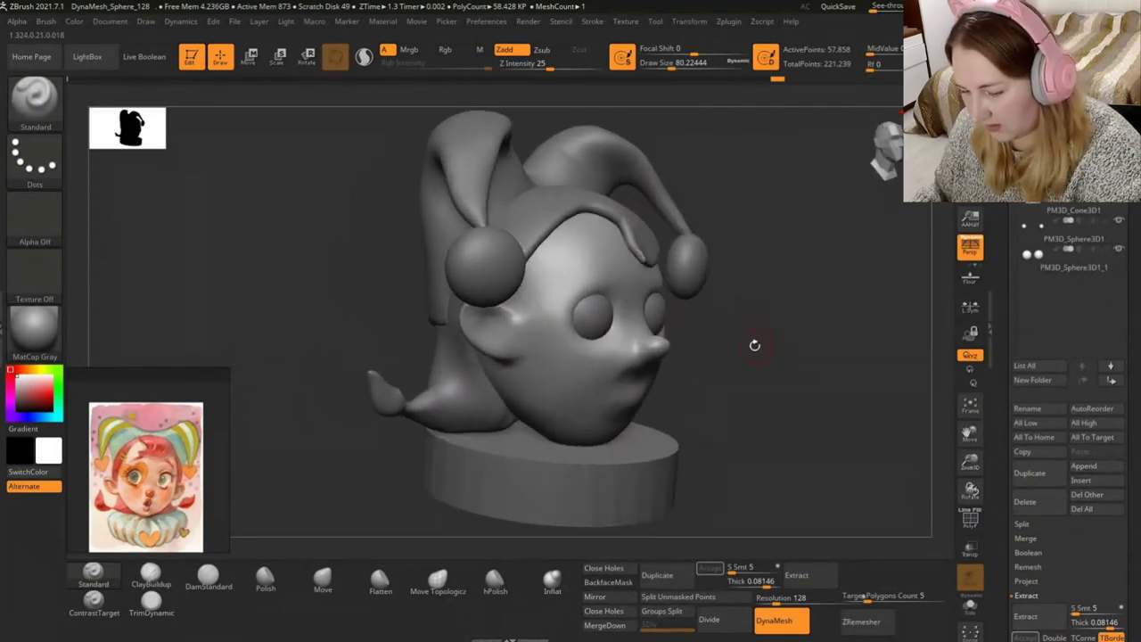
key("shift")
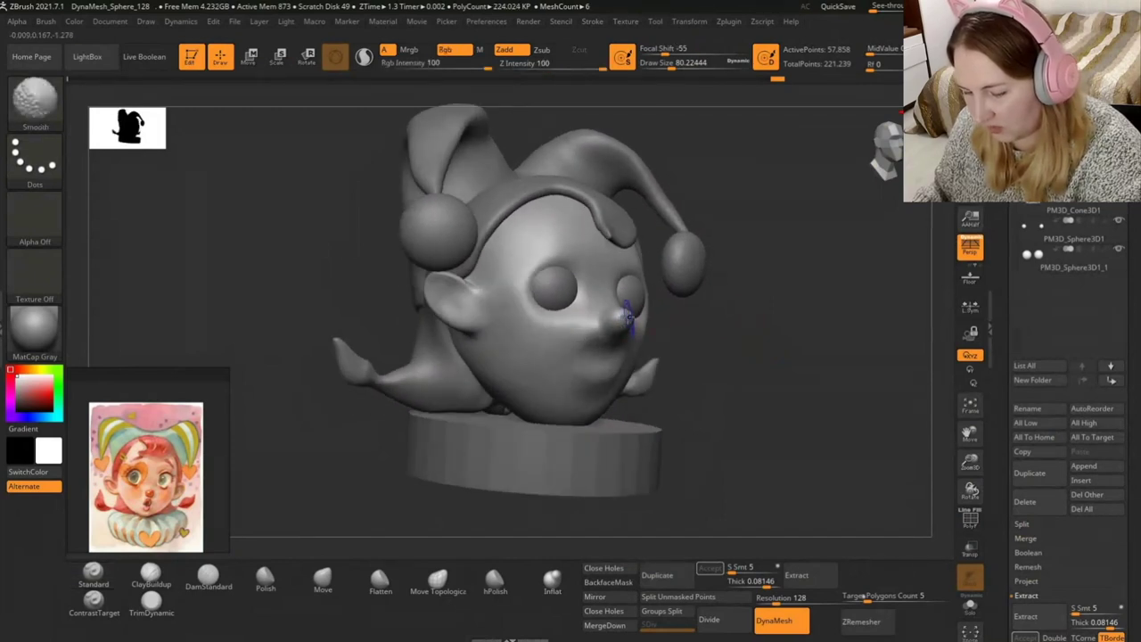
right_click_drag(615, 313, 531, 321, "shift")
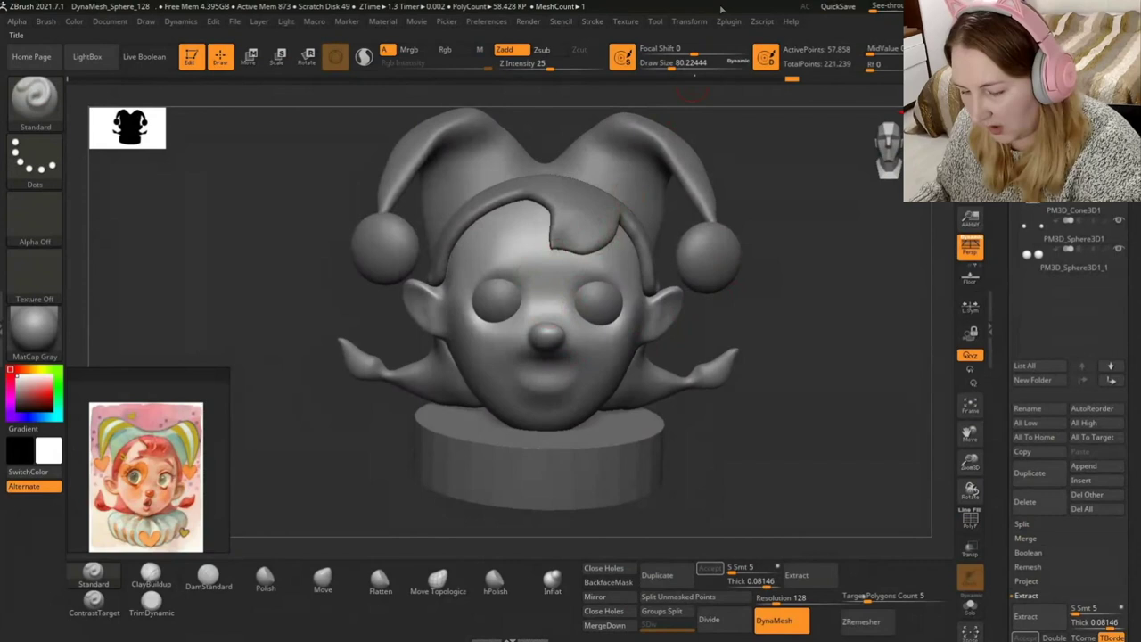
key("c")
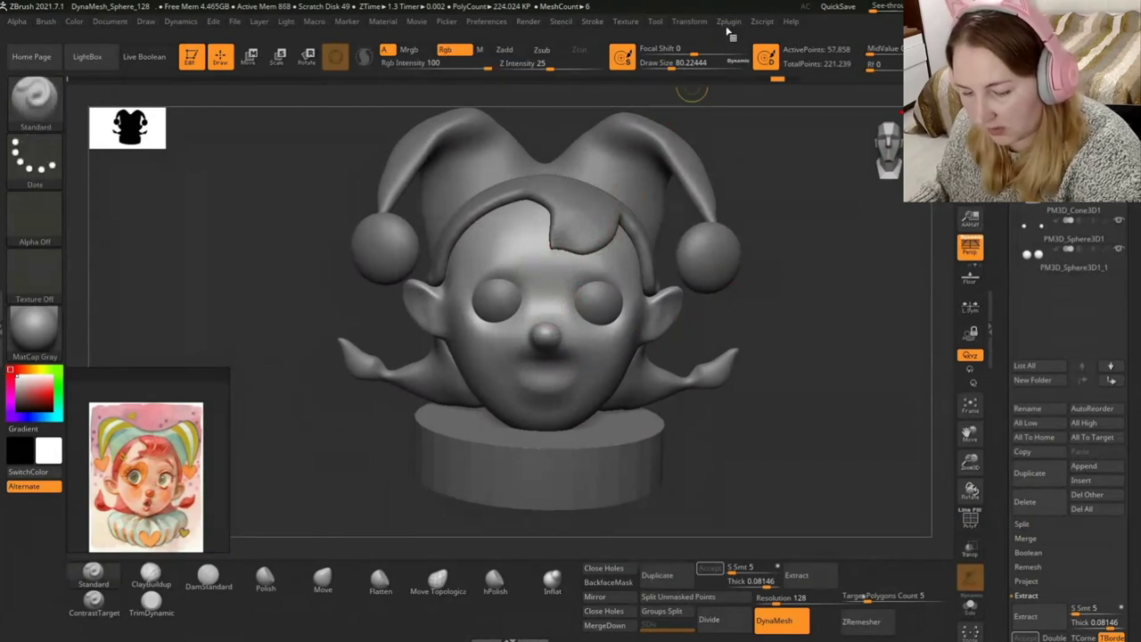
key("c")
left_click(740, 23)
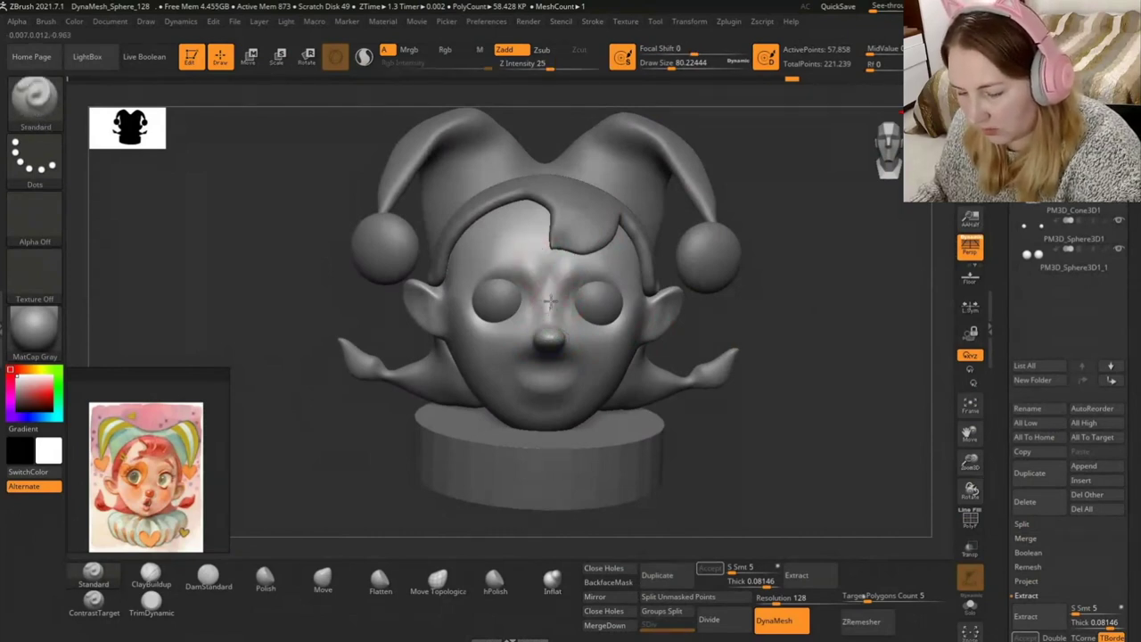
left_click_drag(509, 255, 532, 230, "shift")
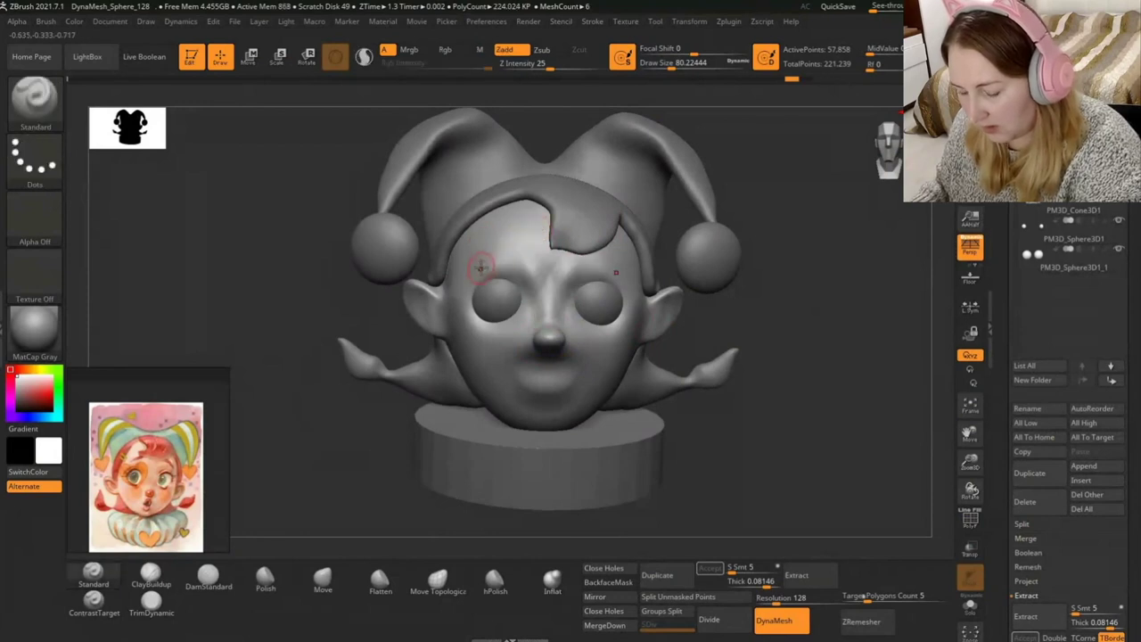
mouse_move(480, 265)
left_mouse_down()
mouse_move(533, 253)
mouse_move(547, 280)
left_mouse_up()
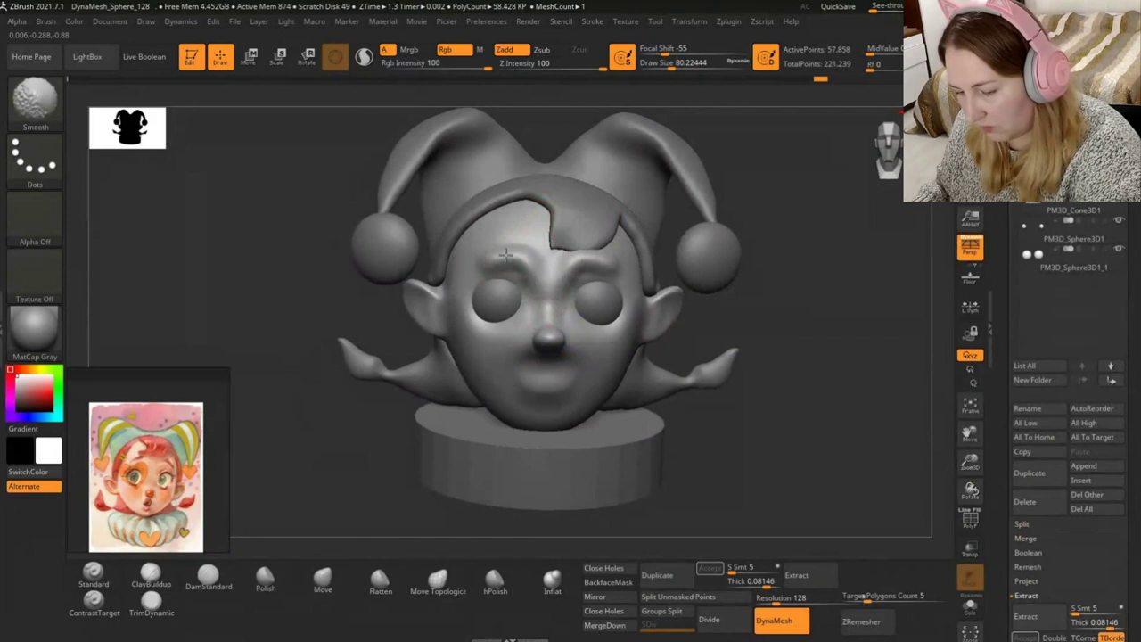
Shift-smooth the brow above the eyes from several angles.
right_click_drag(540, 237, 777, 280)
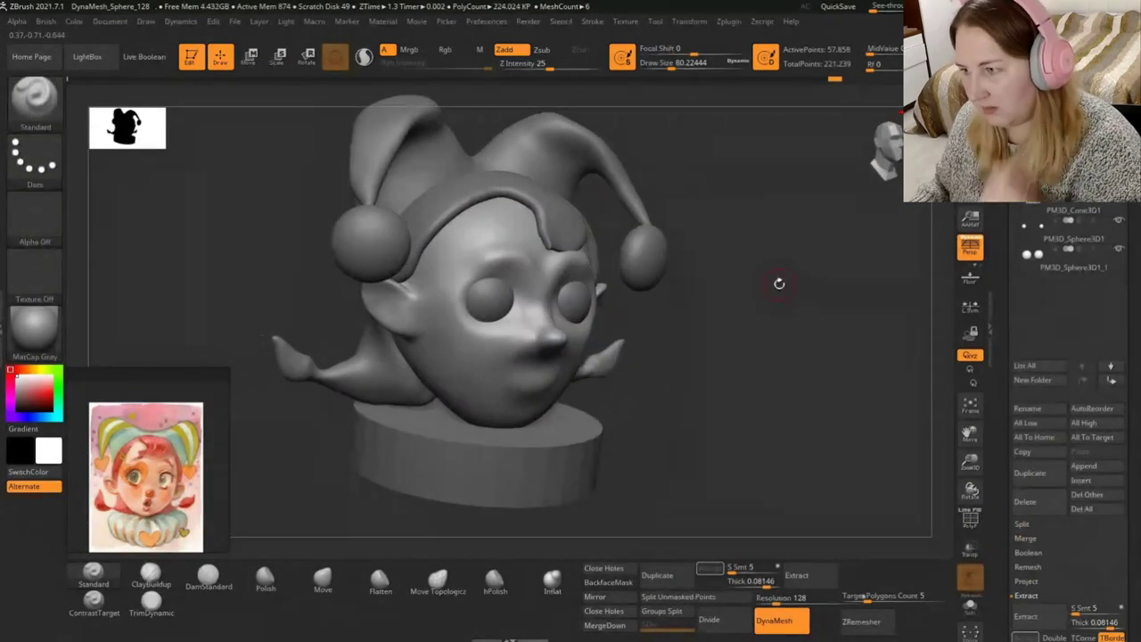
right_click_drag(723, 230, 624, 250)
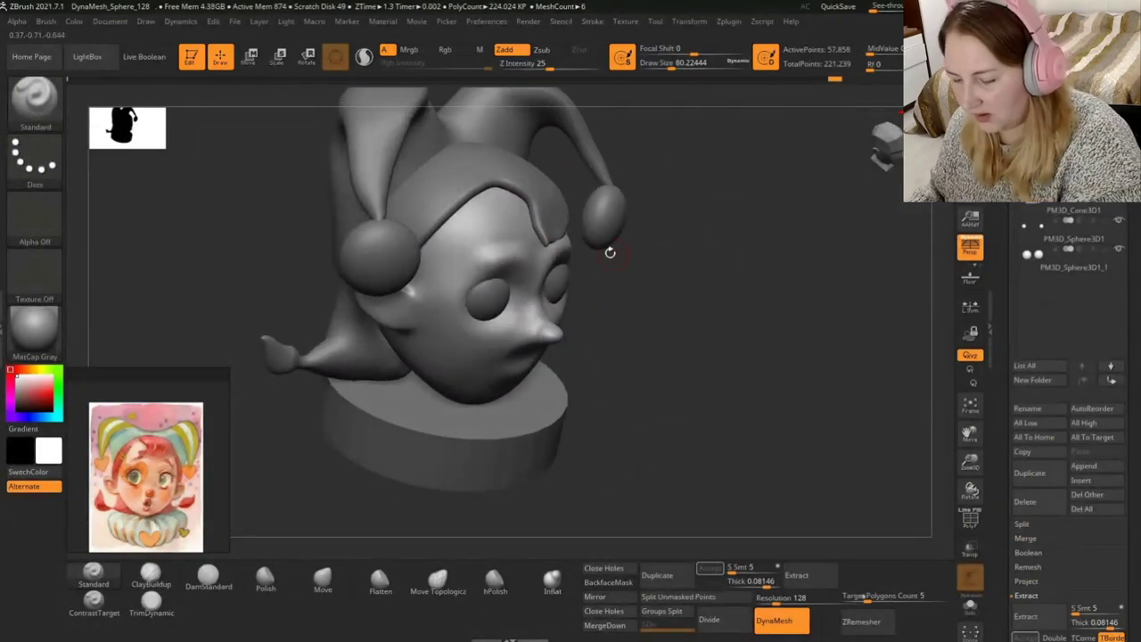
key("shift")
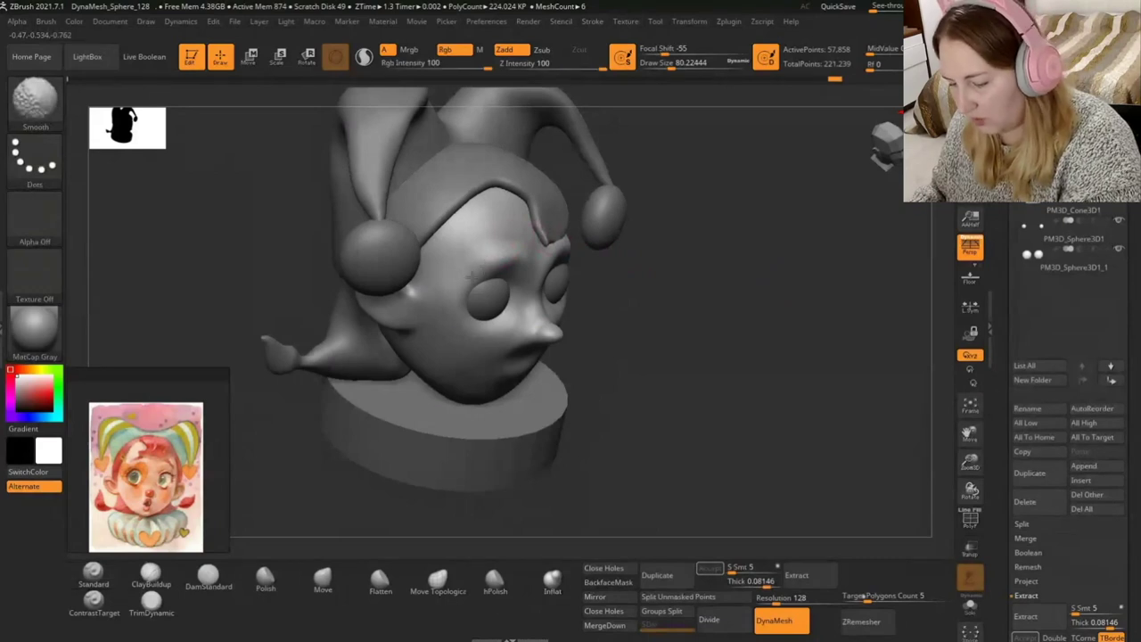
right_click_drag(713, 255, 540, 258)
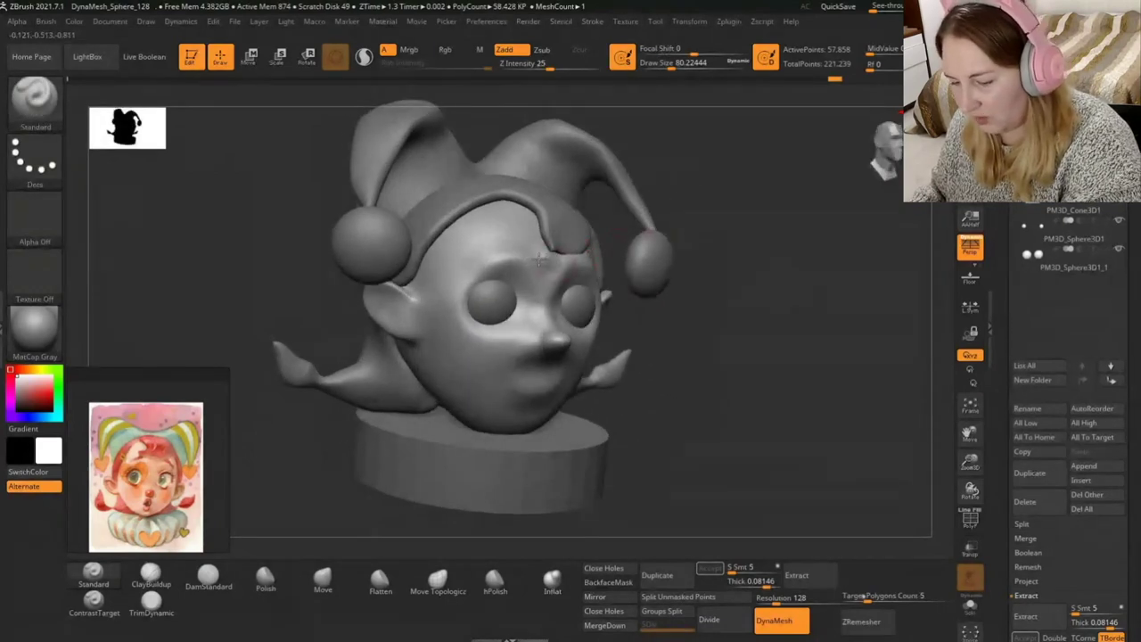
key("shift")
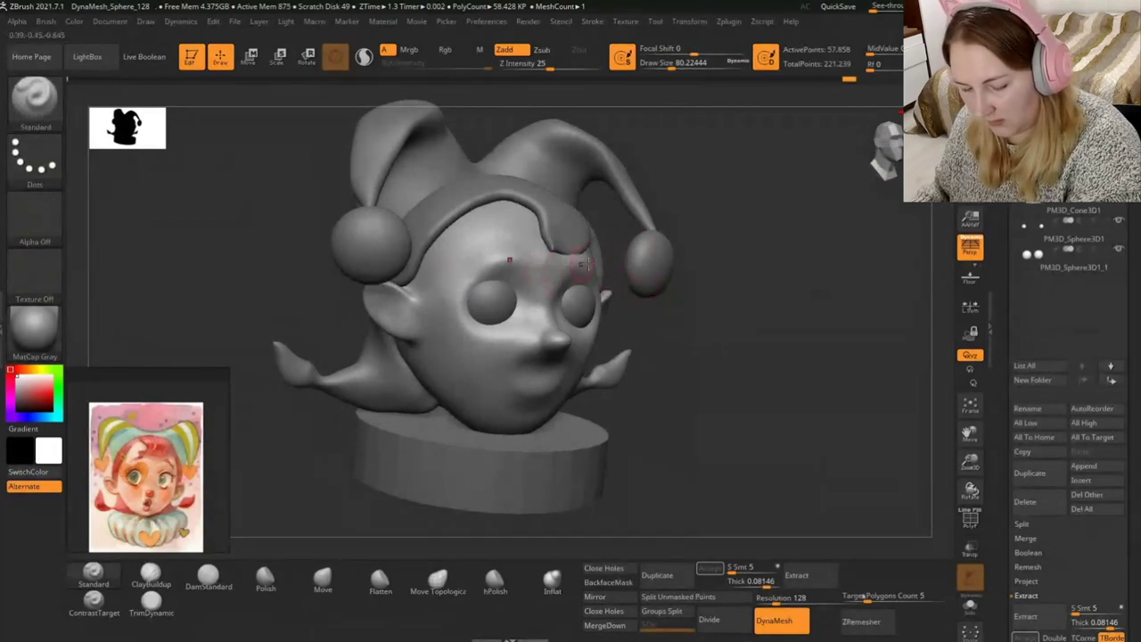
left_click_drag(729, 263, 547, 312)
key("shift")
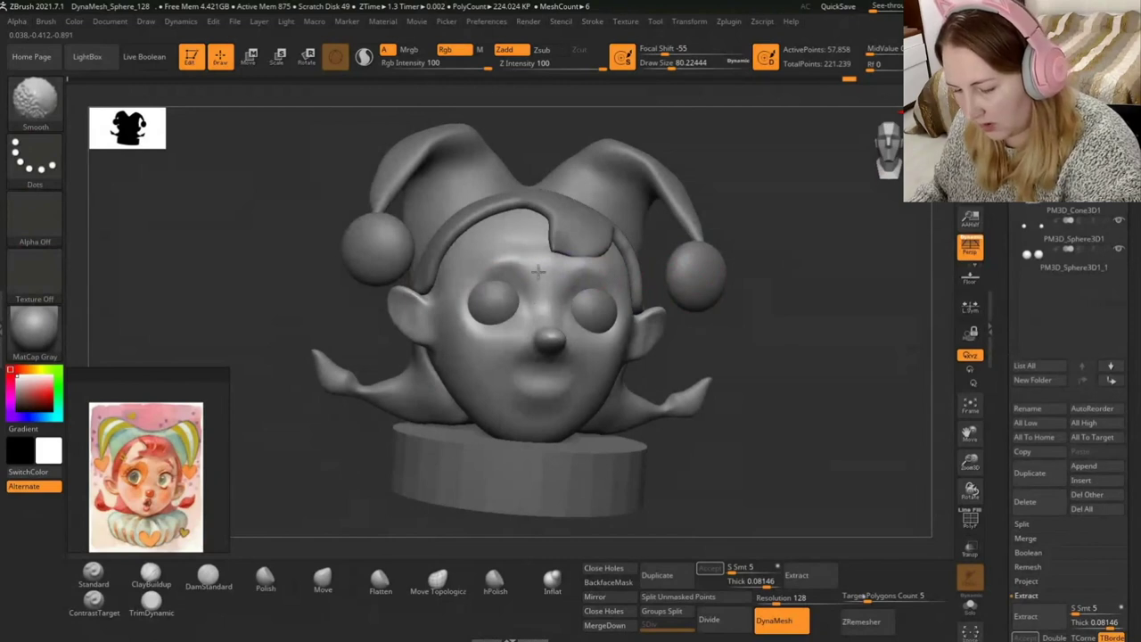
mouse_move(713, 295)
left_mouse_down()
mouse_move(755, 313)
mouse_move(527, 258)
left_mouse_up()
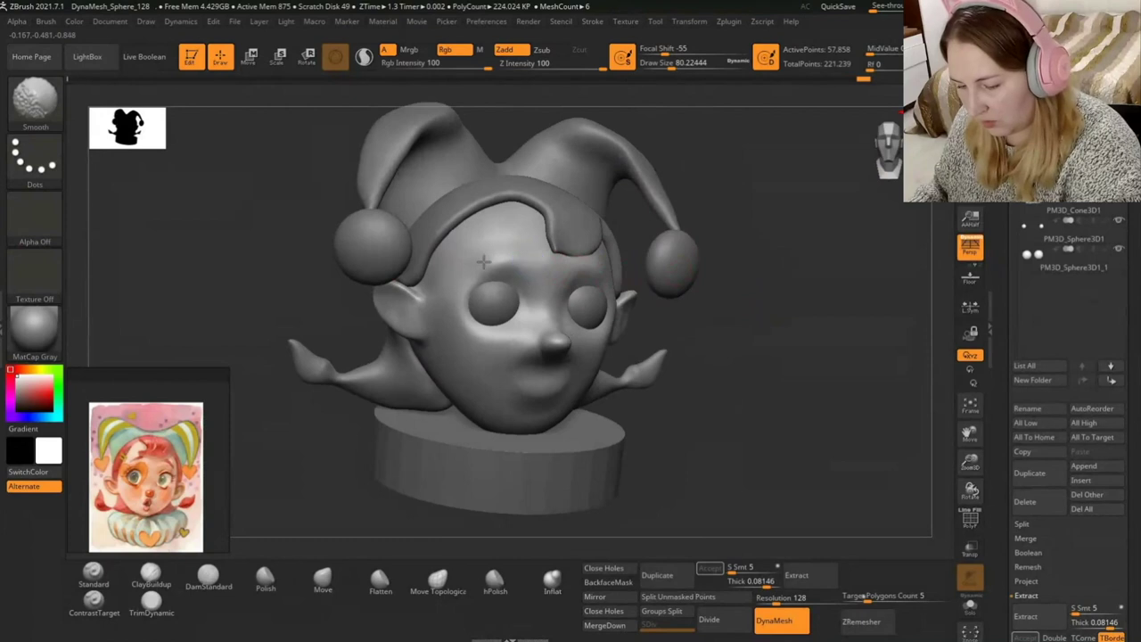
left_click_drag(474, 267, 486, 285, "shift")
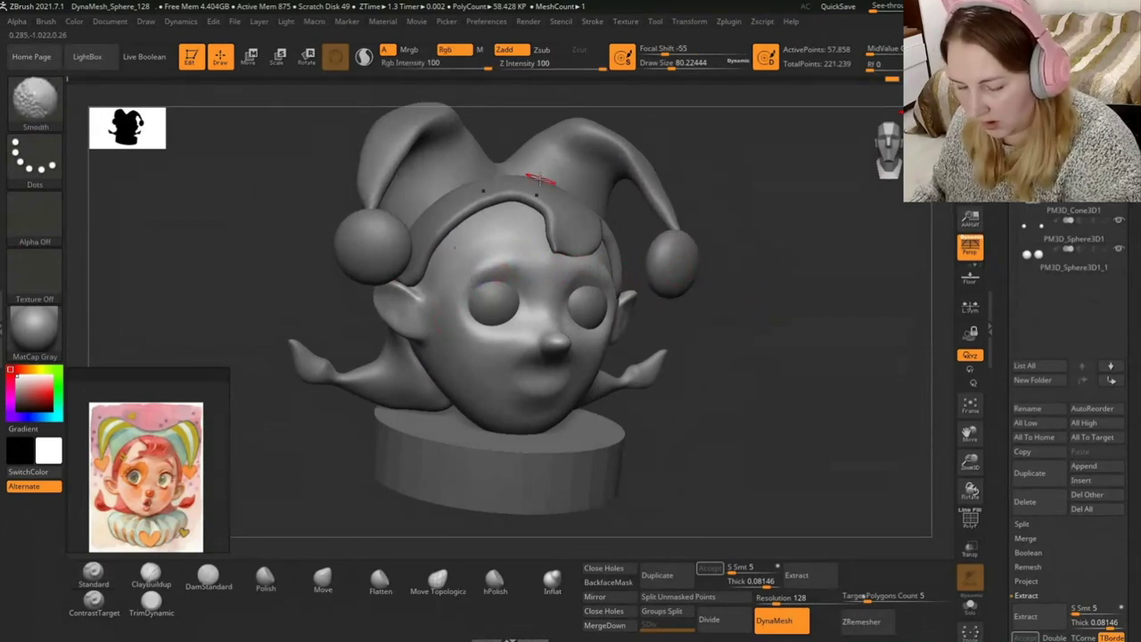
left_click_drag(764, 327, 739, 285)
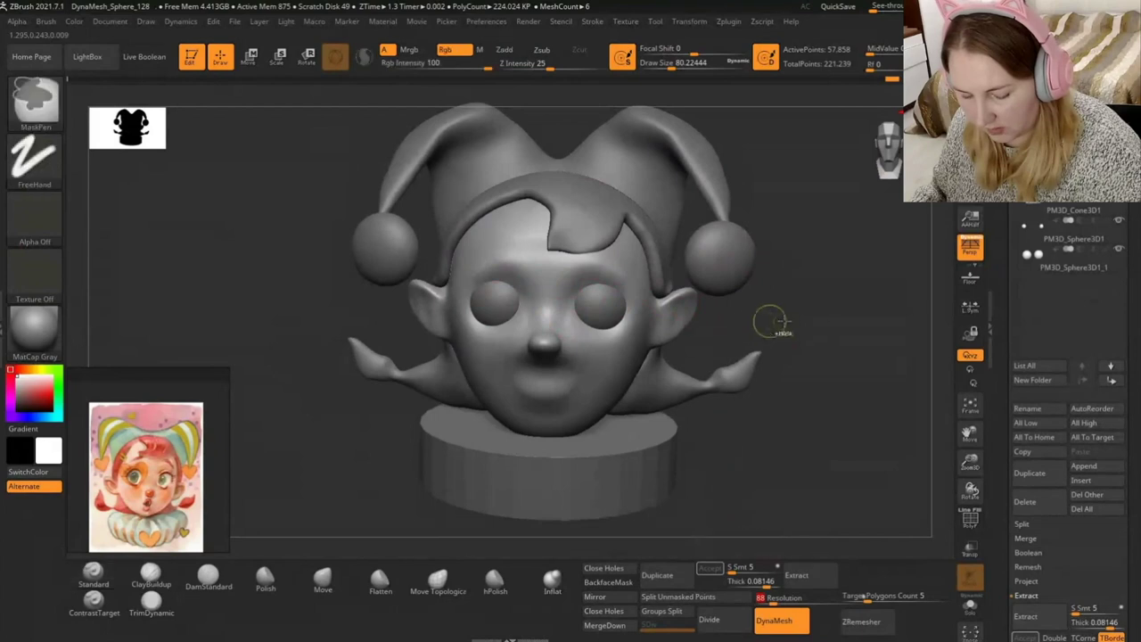
left_click_drag(820, 323, 924, 428, "ctrl")
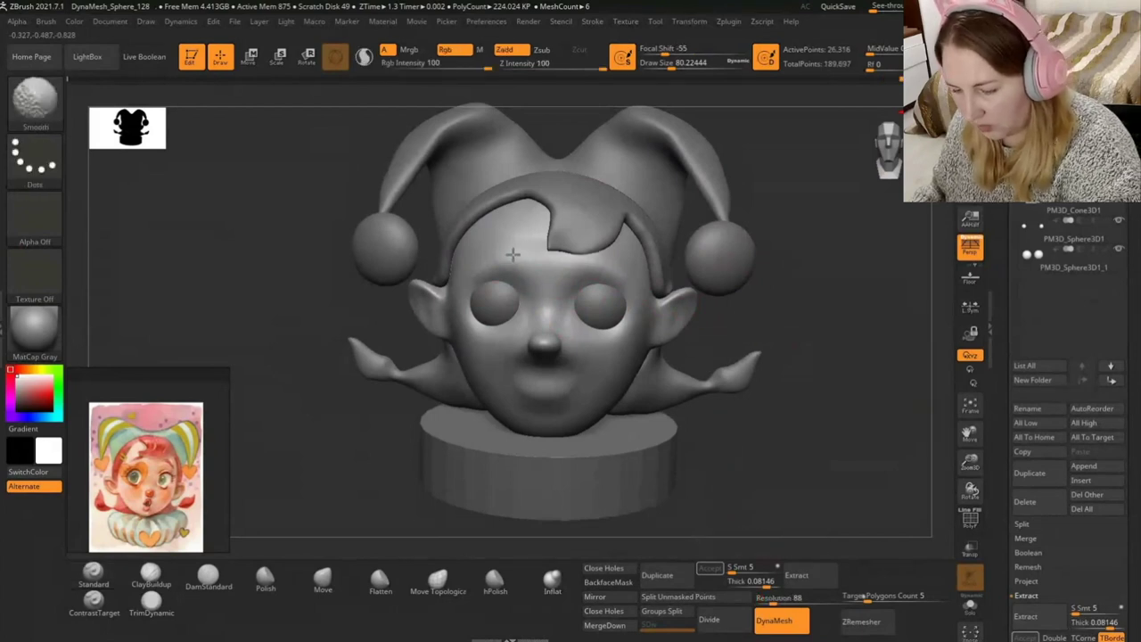
left_click(813, 283, "ctrl")
left_click_drag(813, 282, 828, 262)
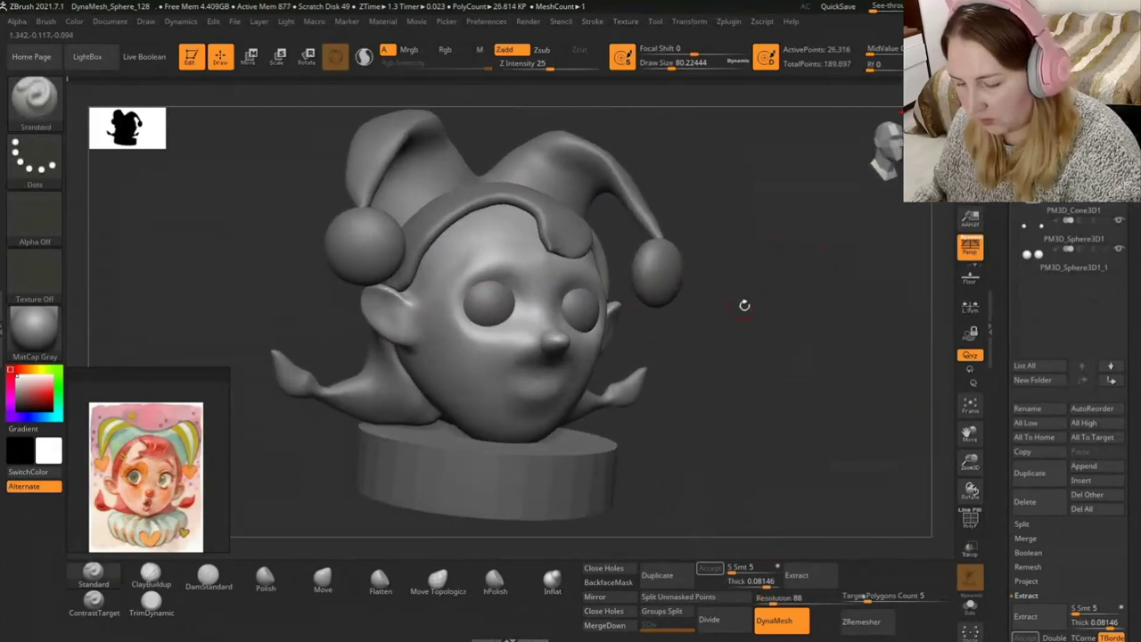
left_click_drag(744, 308, 730, 302)
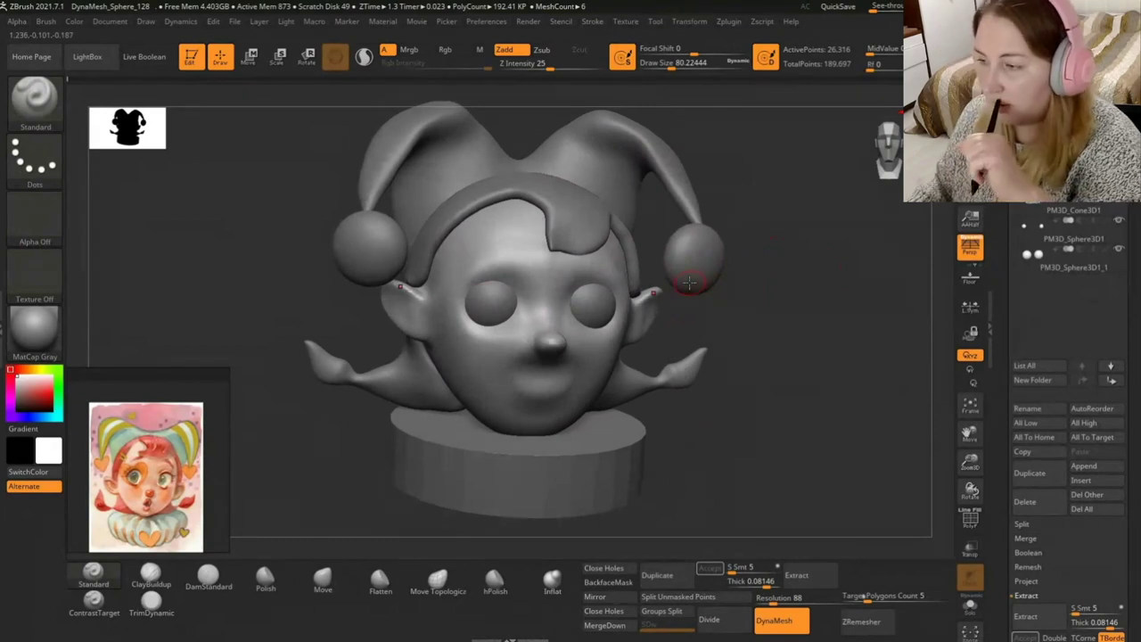
left_click_drag(689, 282, 535, 268, "shift")
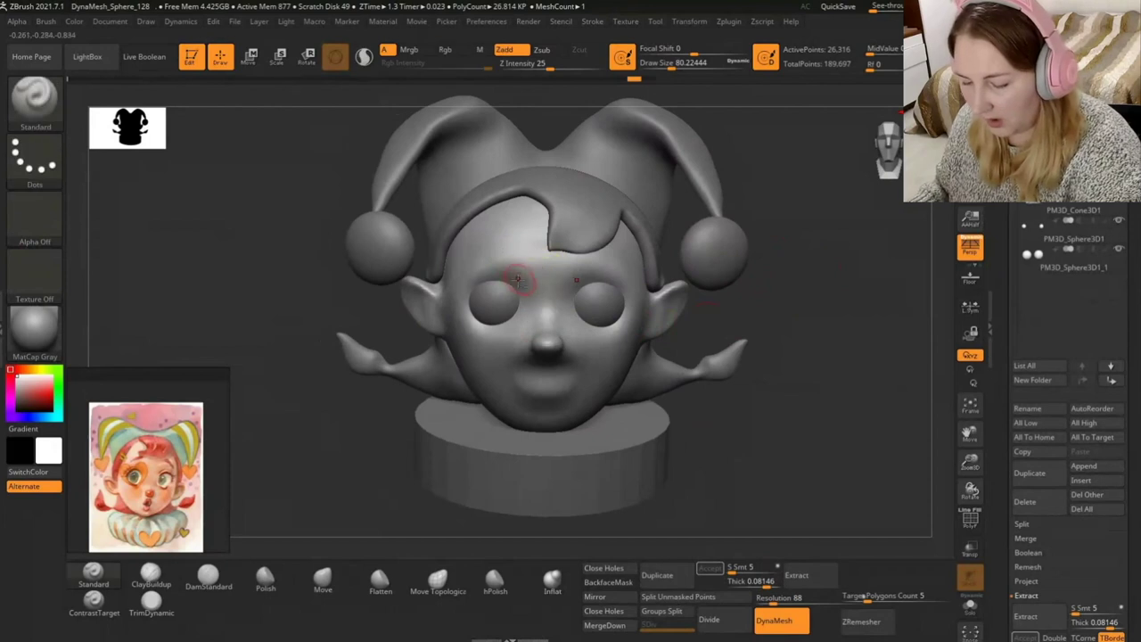
key("o")
key("s")
left_click_drag(789, 257, 810, 257)
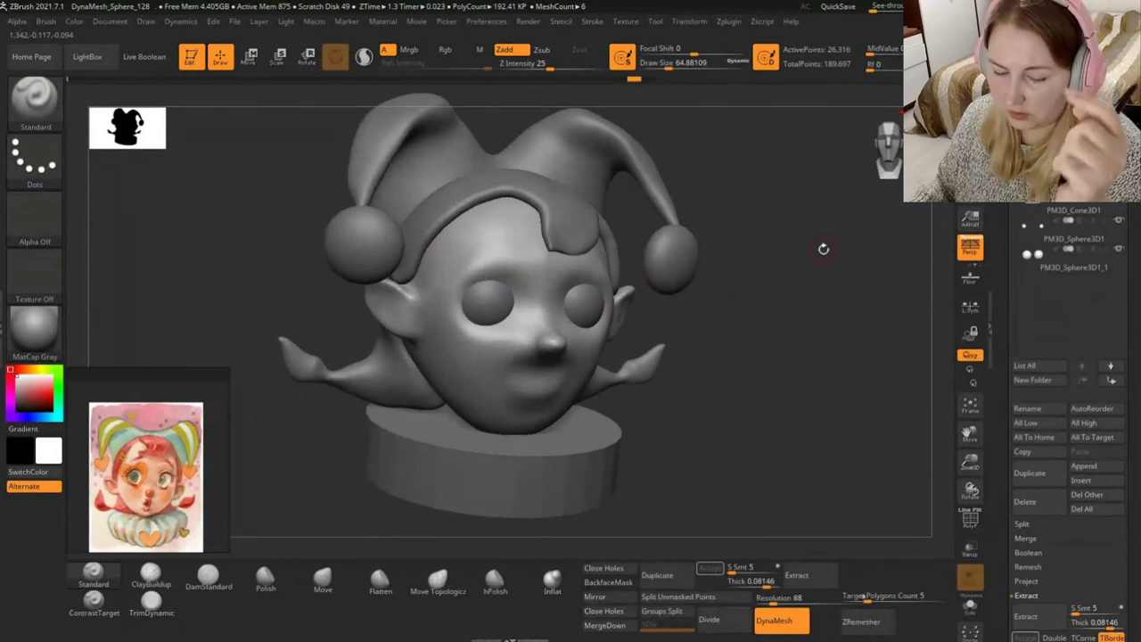
With Transp on, sculpt and smooth raised upper eyelids over both eyes using a smaller brush.
left_click(977, 554)
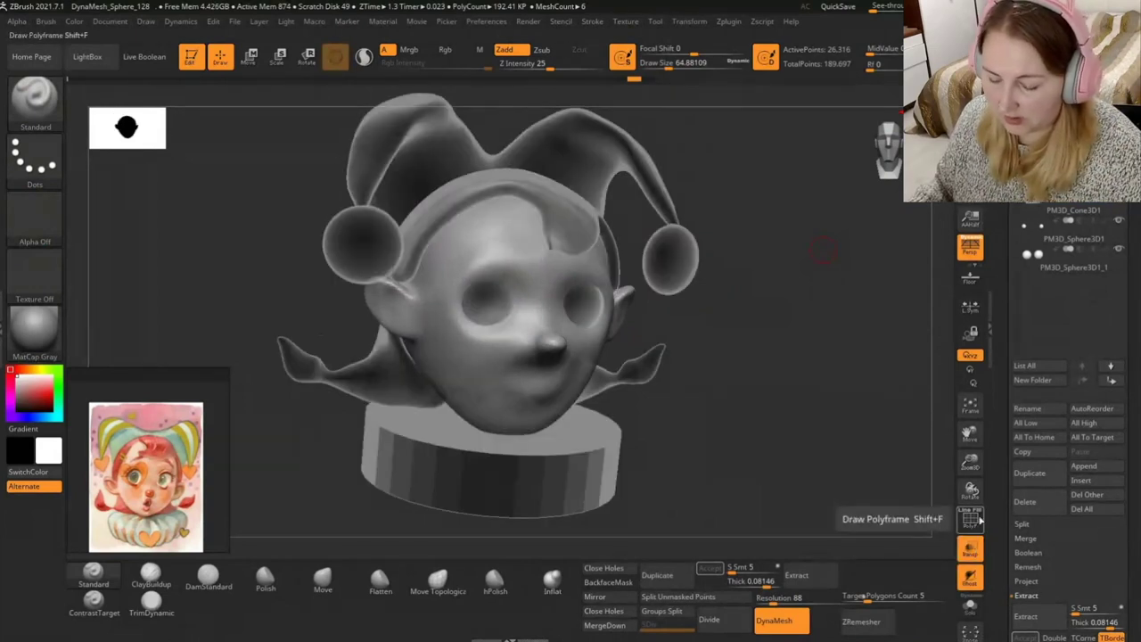
left_click_drag(467, 299, 465, 298)
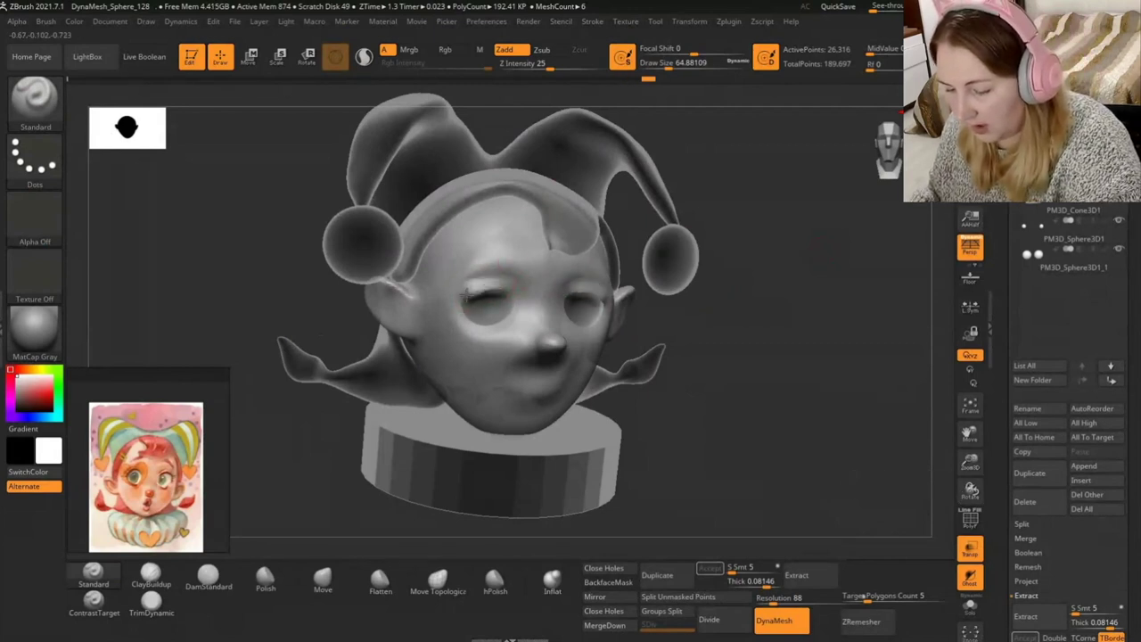
mouse_move(488, 291)
left_mouse_down()
mouse_move(507, 286)
mouse_move(467, 289)
mouse_move(491, 296)
left_mouse_up()
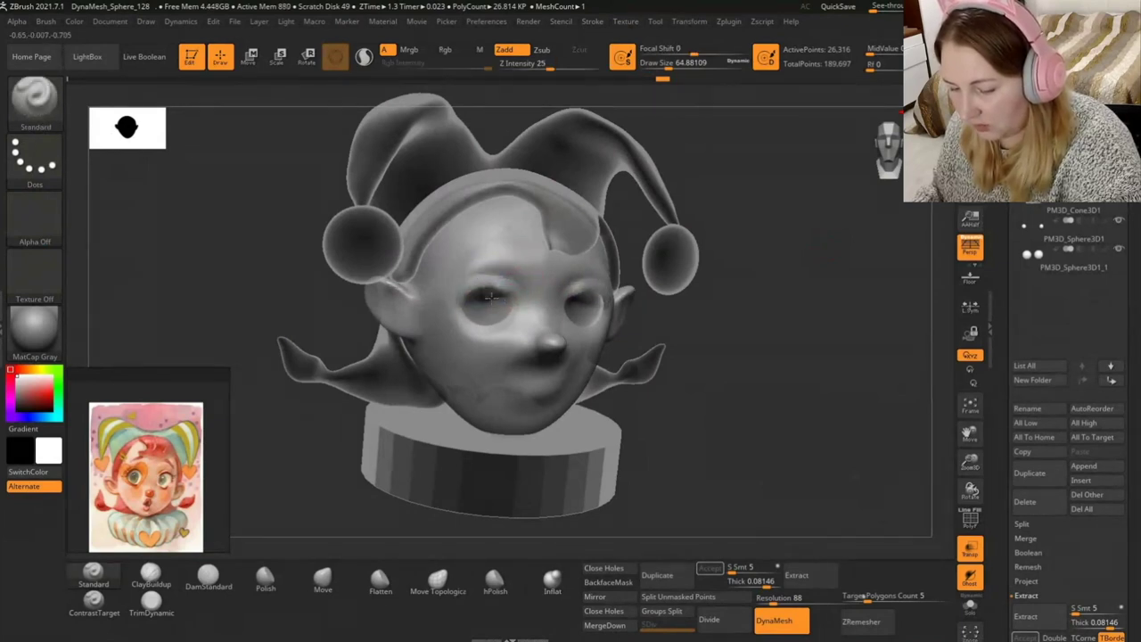
left_click_drag(671, 64, 656, 64)
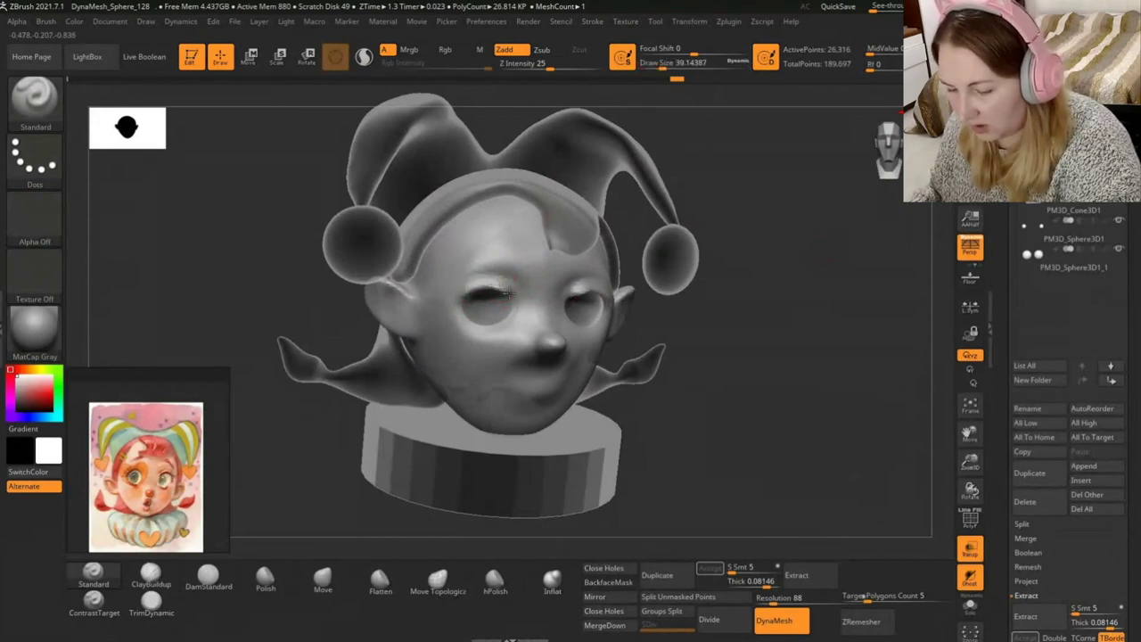
key("shift")
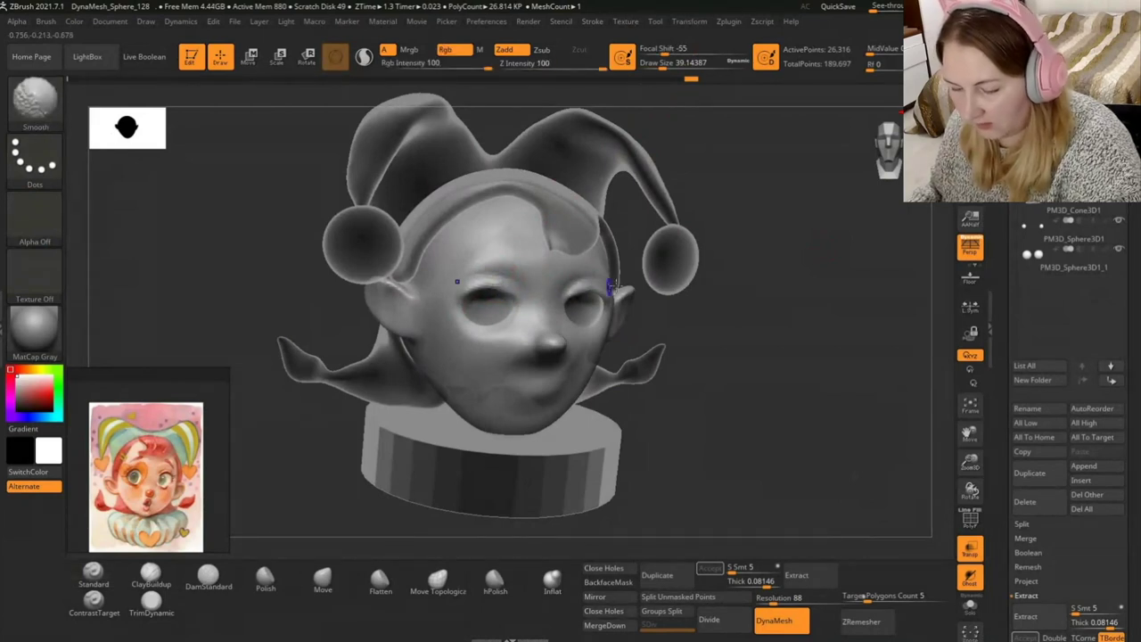
key("ctrl+z")
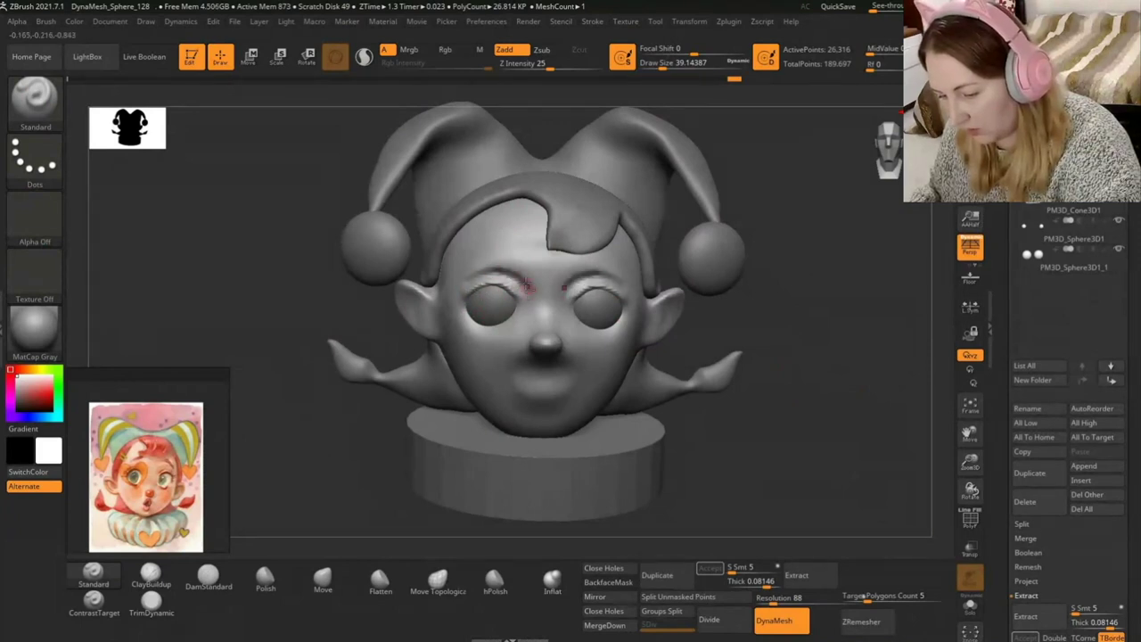
Reshape and smooth the upper lid and brow around the left eye.
mouse_move(491, 257)
left_mouse_down()
mouse_move(458, 285)
mouse_move(476, 303)
left_mouse_up()
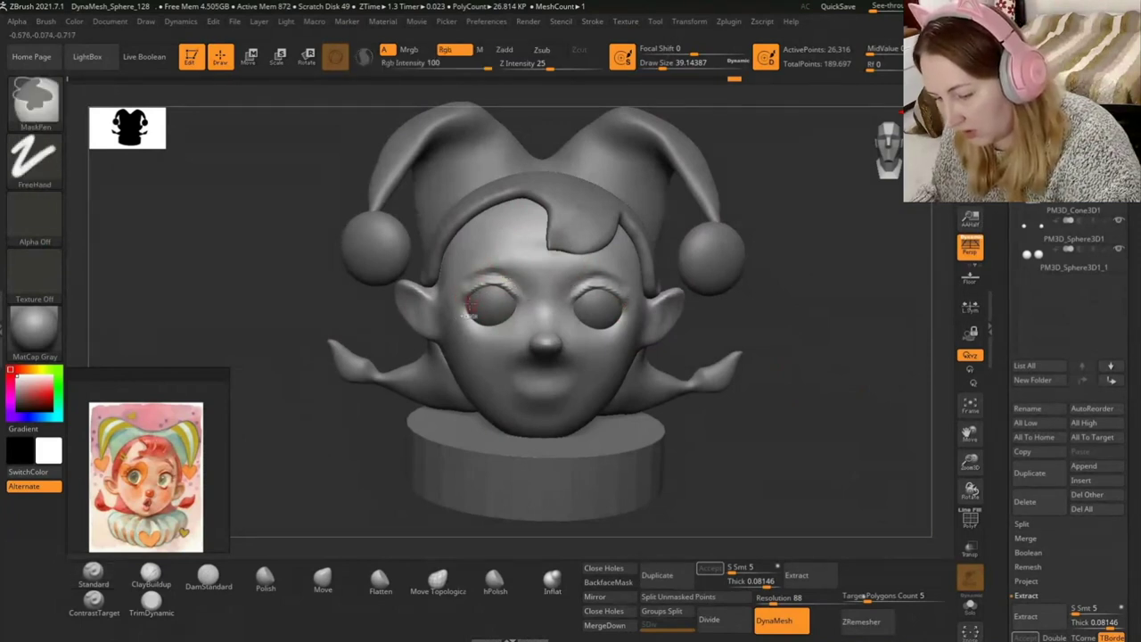
left_click_drag(728, 183, 680, 209)
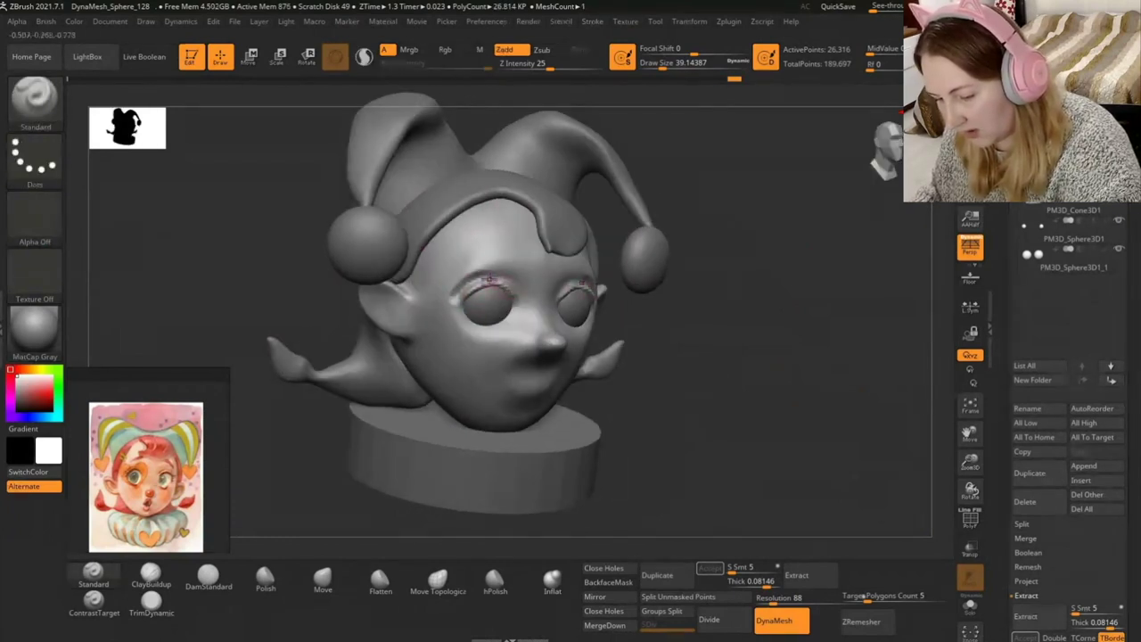
key("shift")
left_click_drag(700, 241, 740, 232)
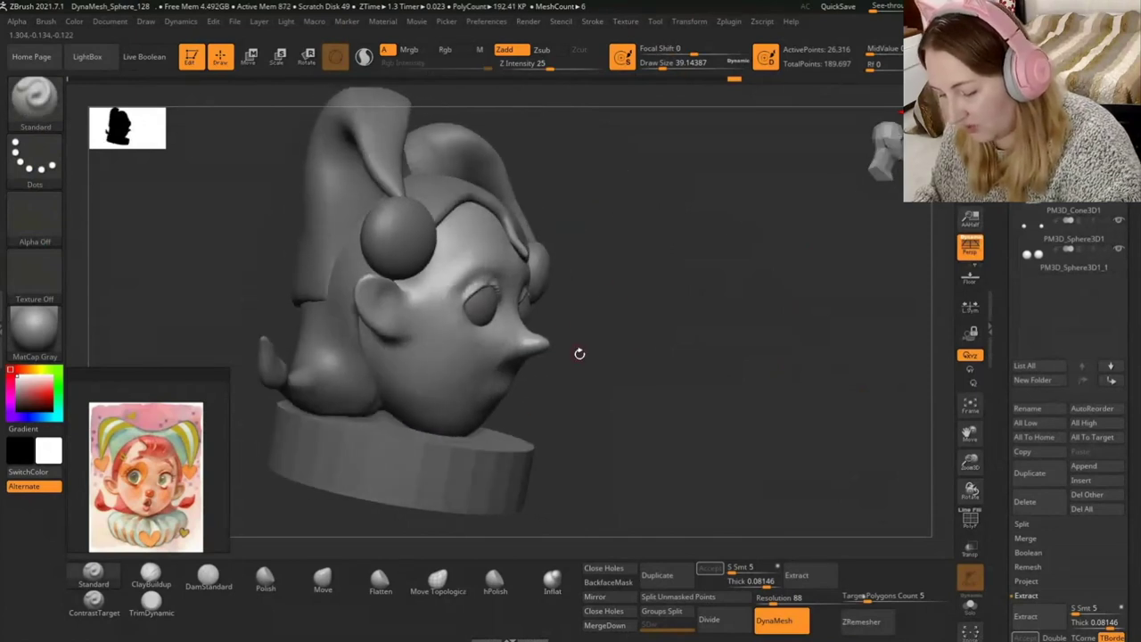
Switch to the Move brush (B, M, V) at a smaller size to adjust face forms.
key("b")
key("m")
key("v")
left_click_drag(557, 328, 606, 280)
left_click_drag(704, 62, 680, 69)
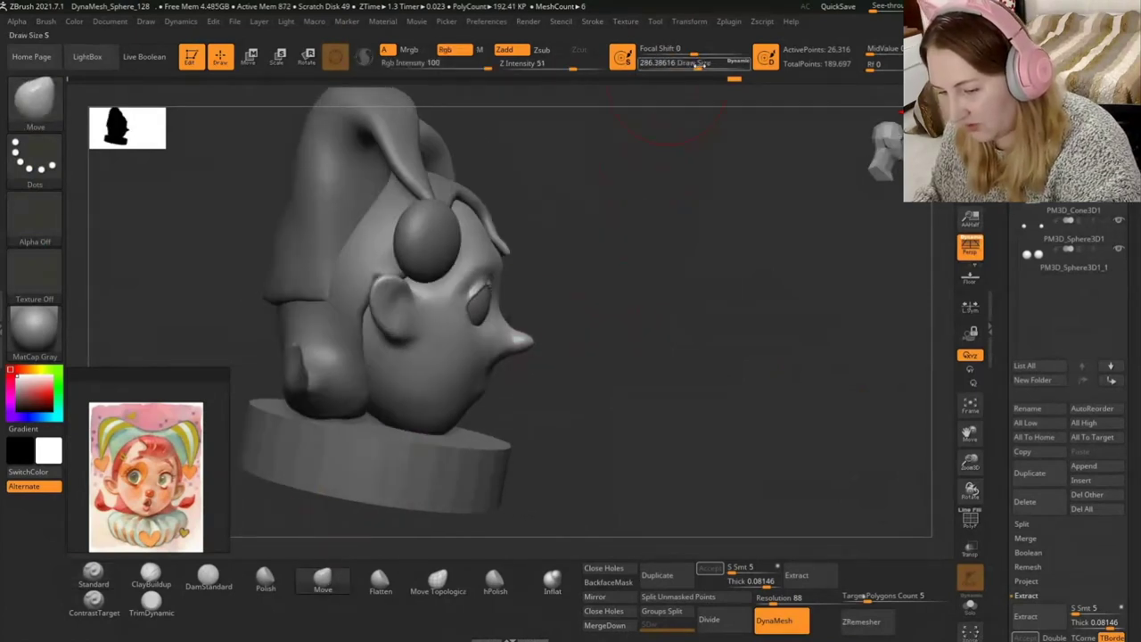
mouse_move(528, 338)
left_mouse_down()
mouse_move(573, 295)
mouse_move(526, 258)
left_mouse_up()
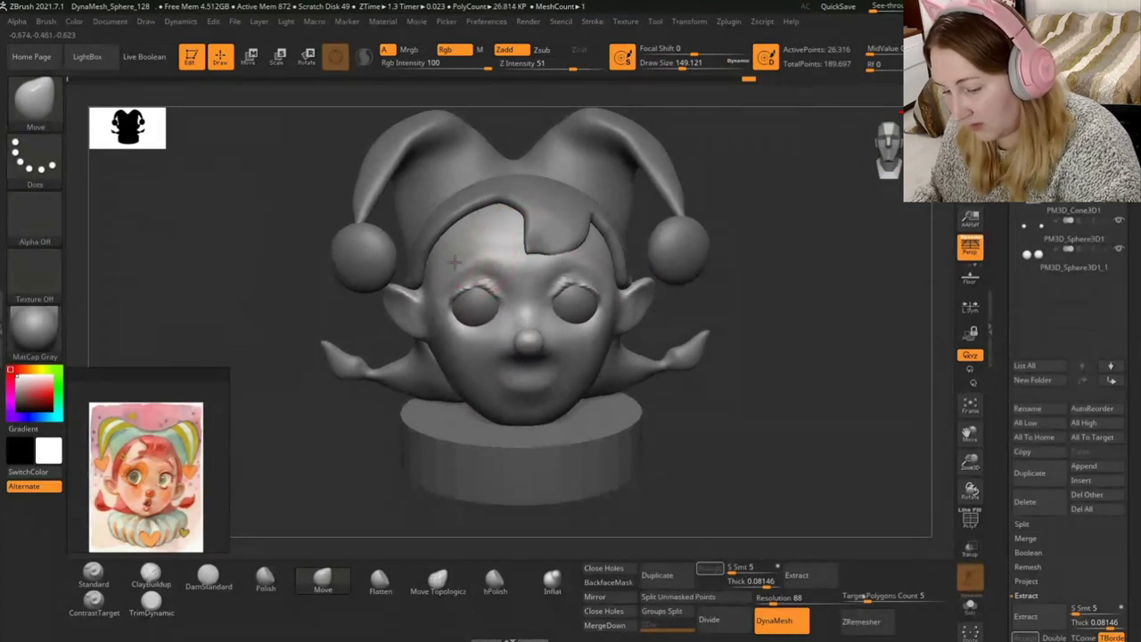
Move larger eye and brow forms, then shrink the Move brush for finer adjustments.
key("s")
left_click_drag(448, 249, 460, 256)
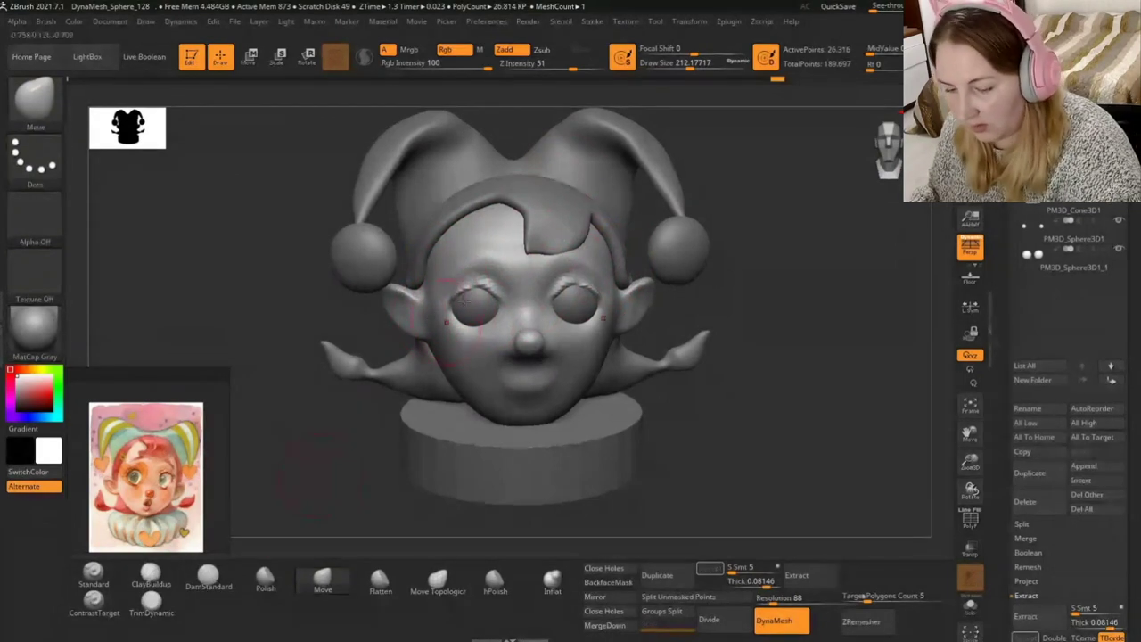
left_click_drag(716, 301, 691, 294)
left_click_drag(693, 64, 688, 64)
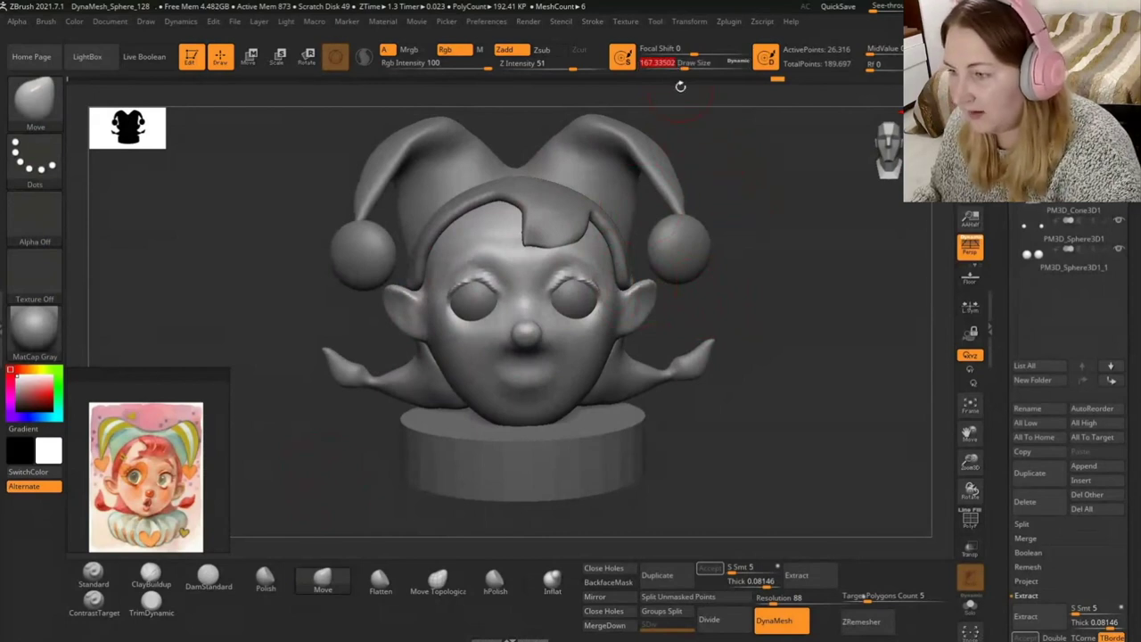
left_click_drag(675, 68, 674, 134)
left_click_drag(759, 232, 653, 252)
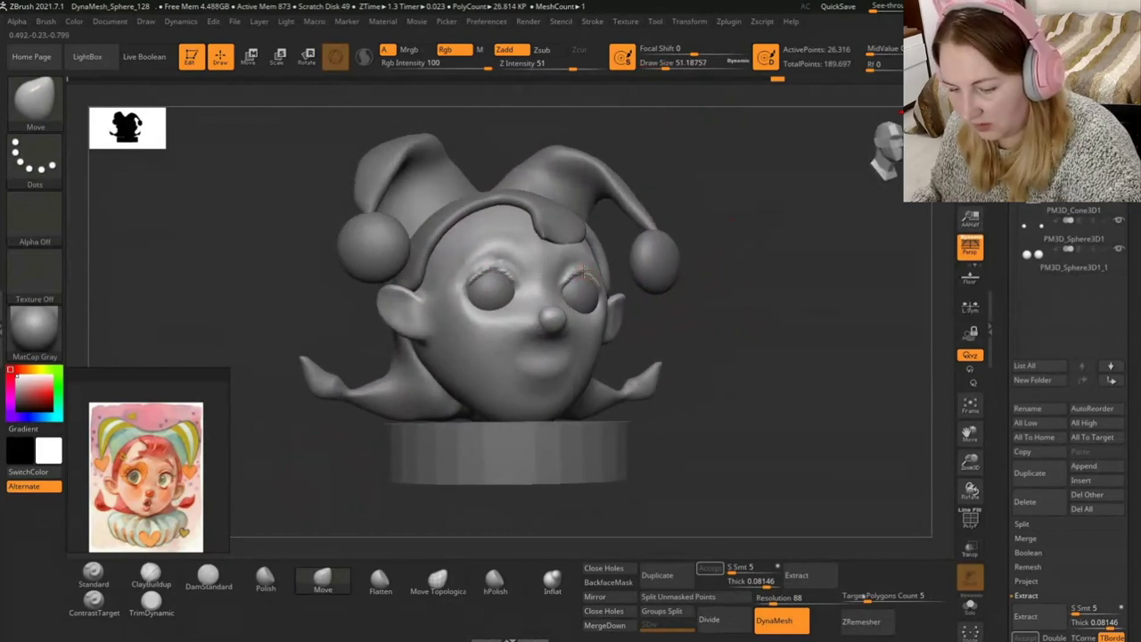
left_click_drag(713, 259, 777, 282, "shift")
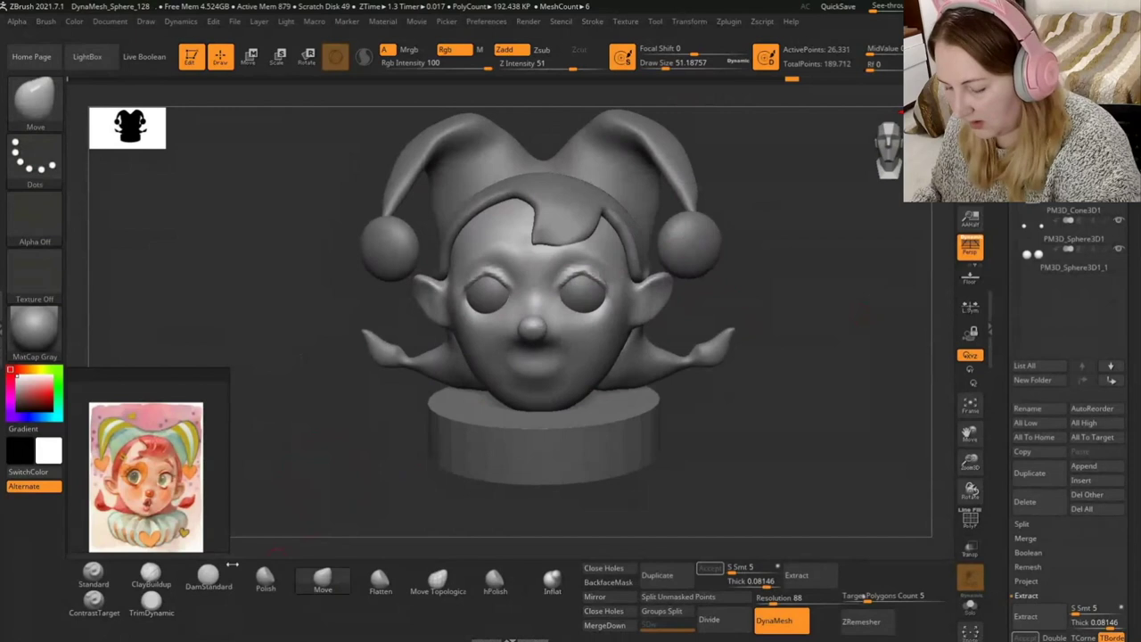
Sculpt along the right eyebrow with the Standard brush and smooth it.
left_click(93, 575)
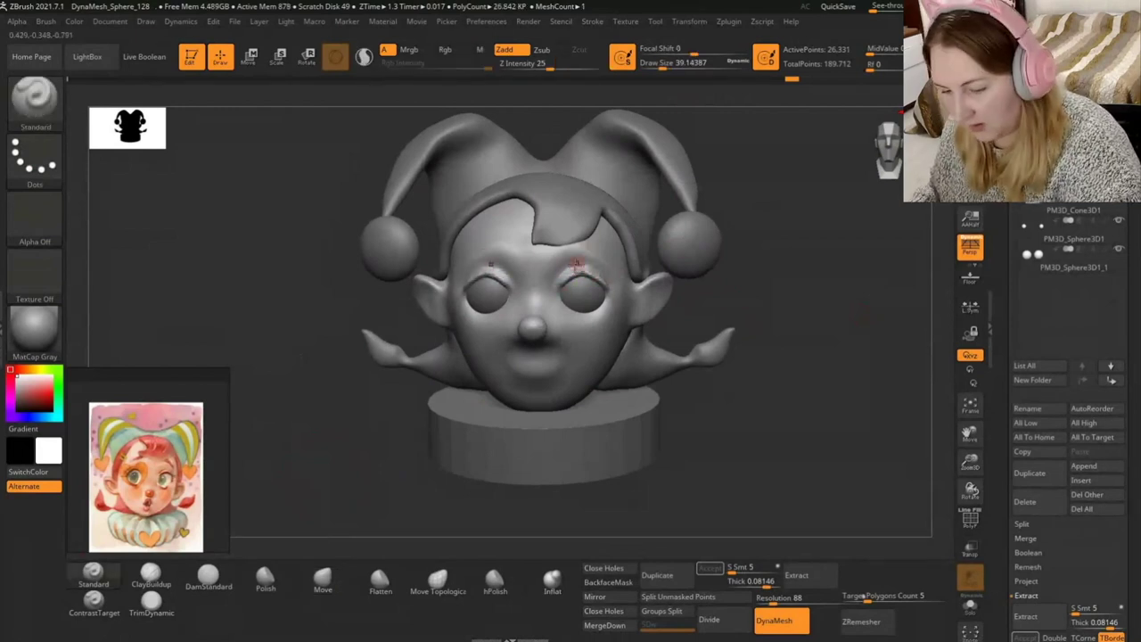
left_click_drag(607, 276, 578, 267)
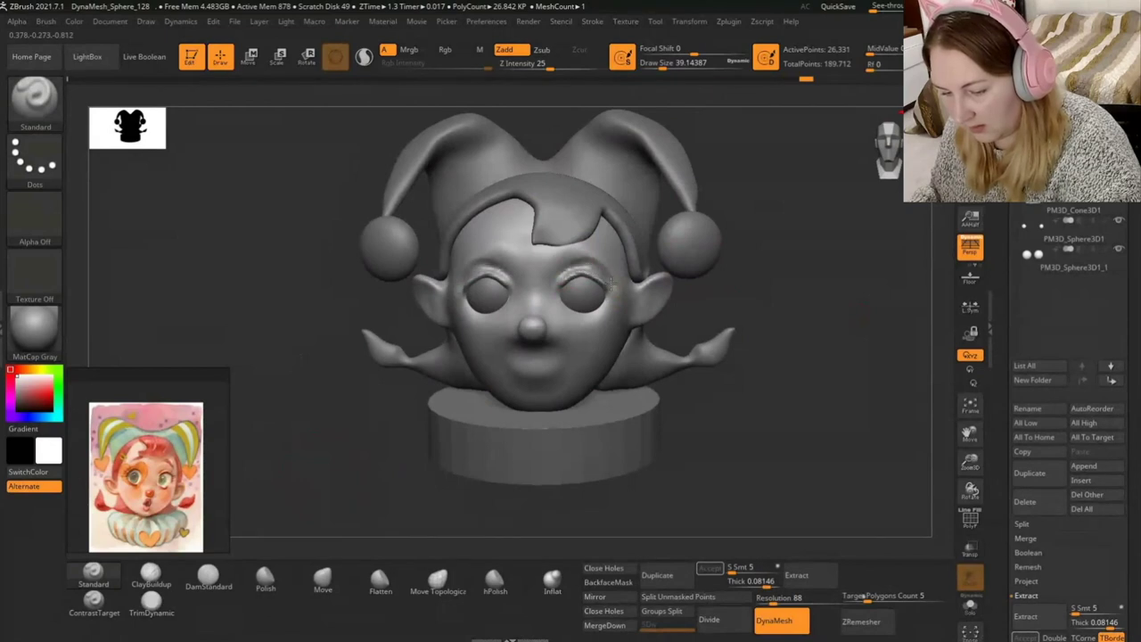
key("shift")
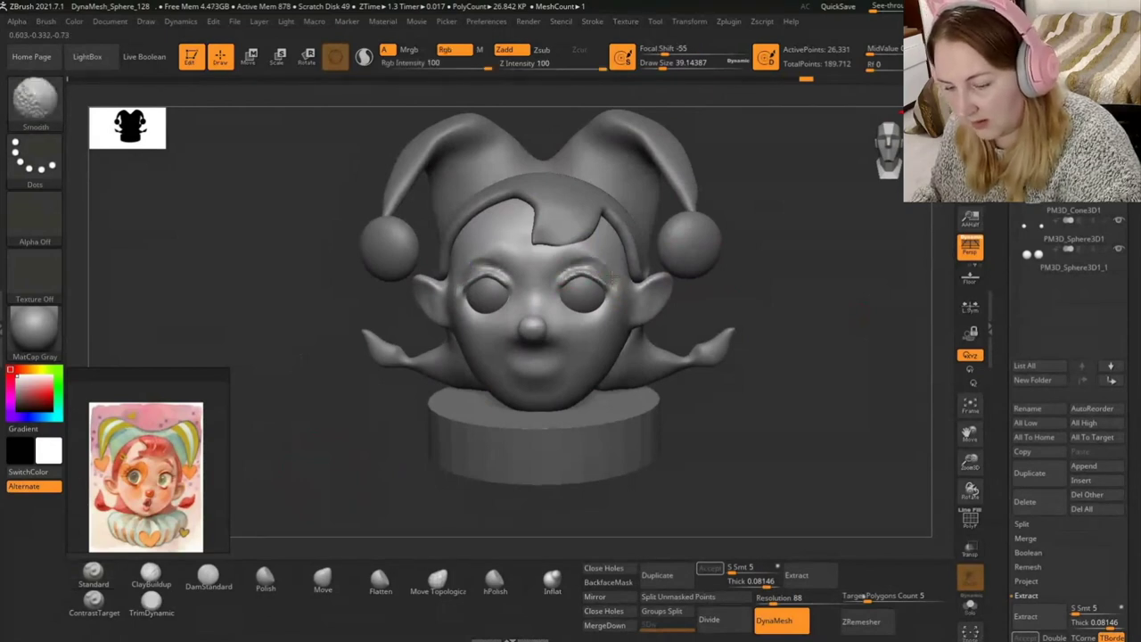
key("shift")
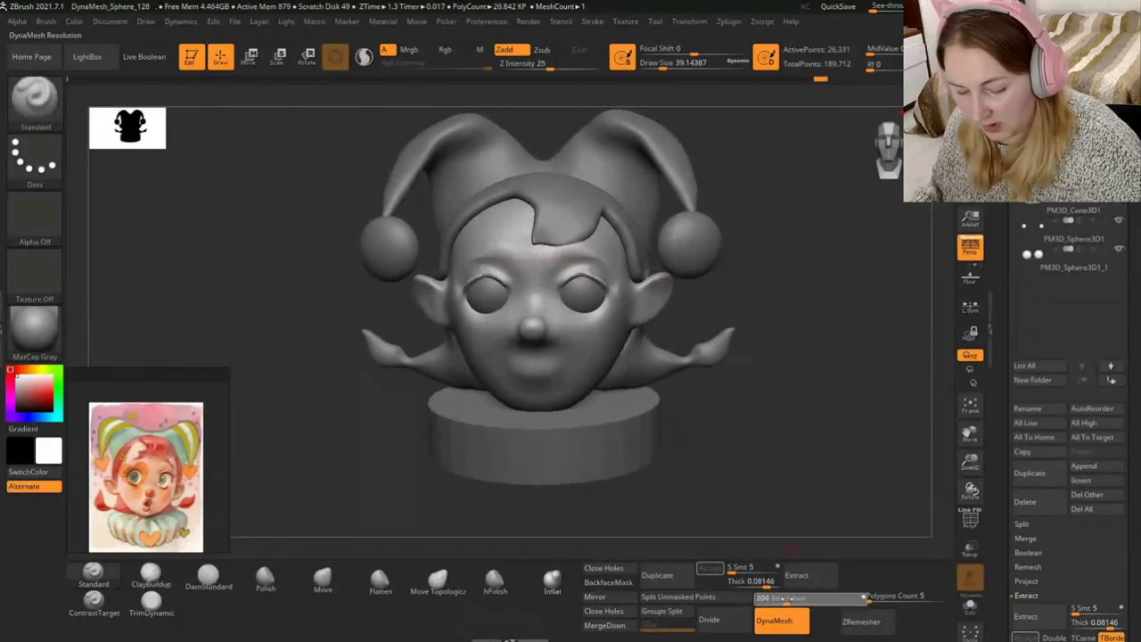
Smooth the face surface and enlarge the brush.
key("shift")
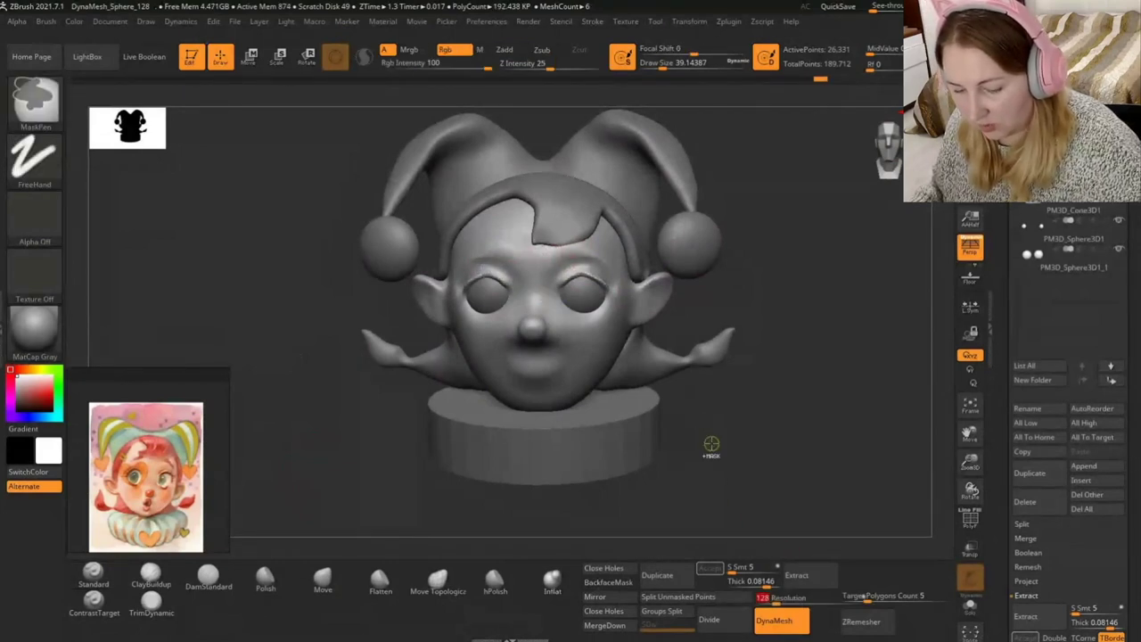
key("shift")
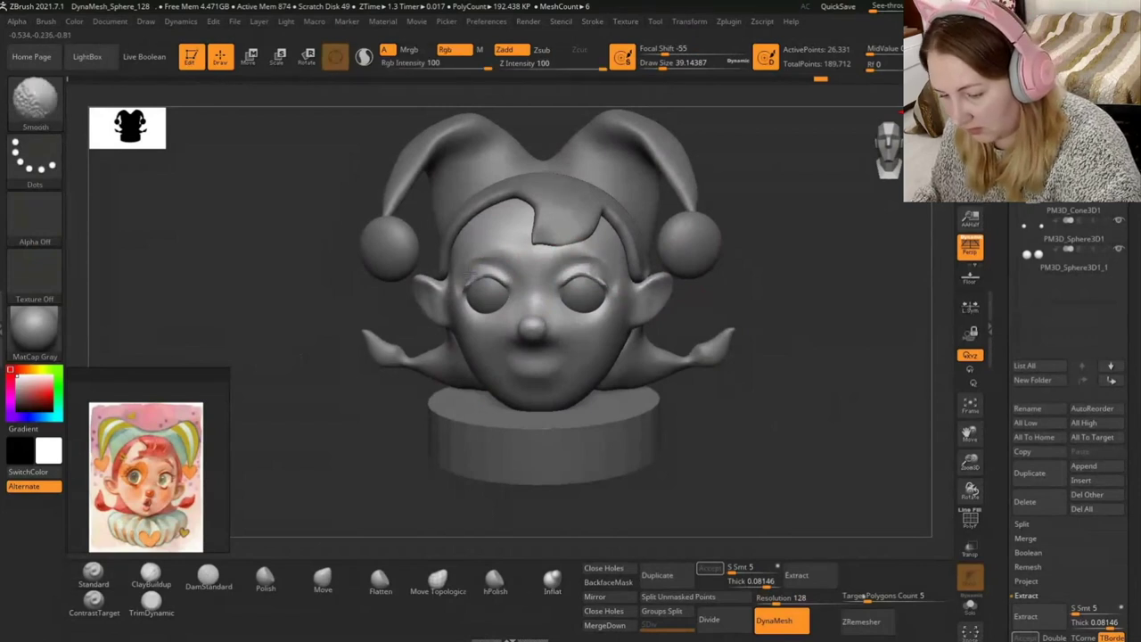
left_click_drag(790, 257, 870, 362, "ctrl")
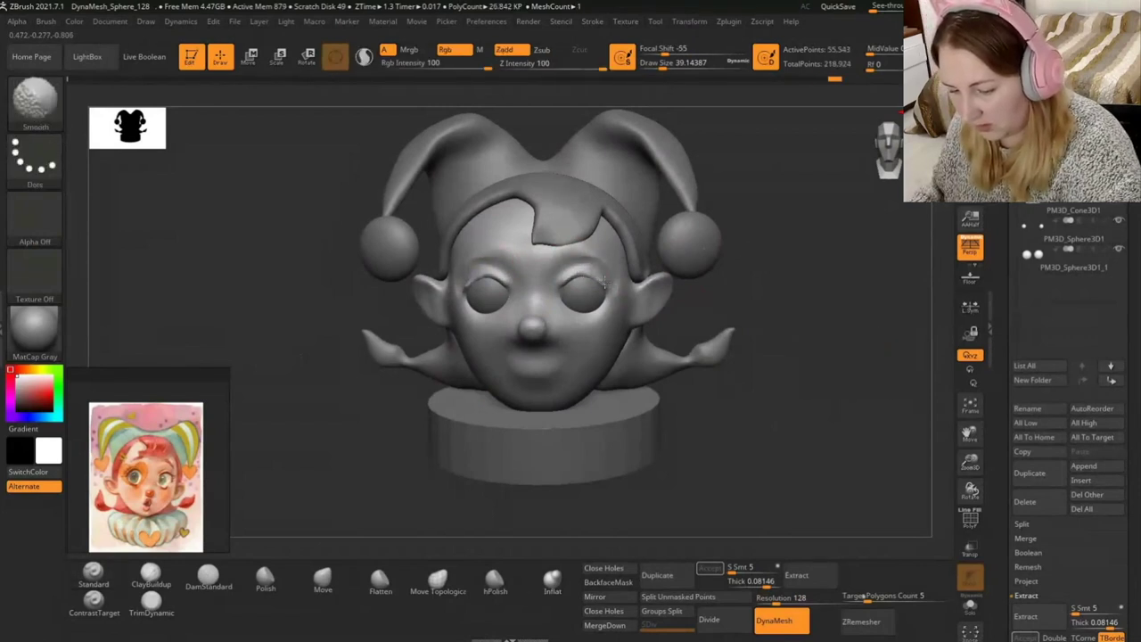
key("shift")
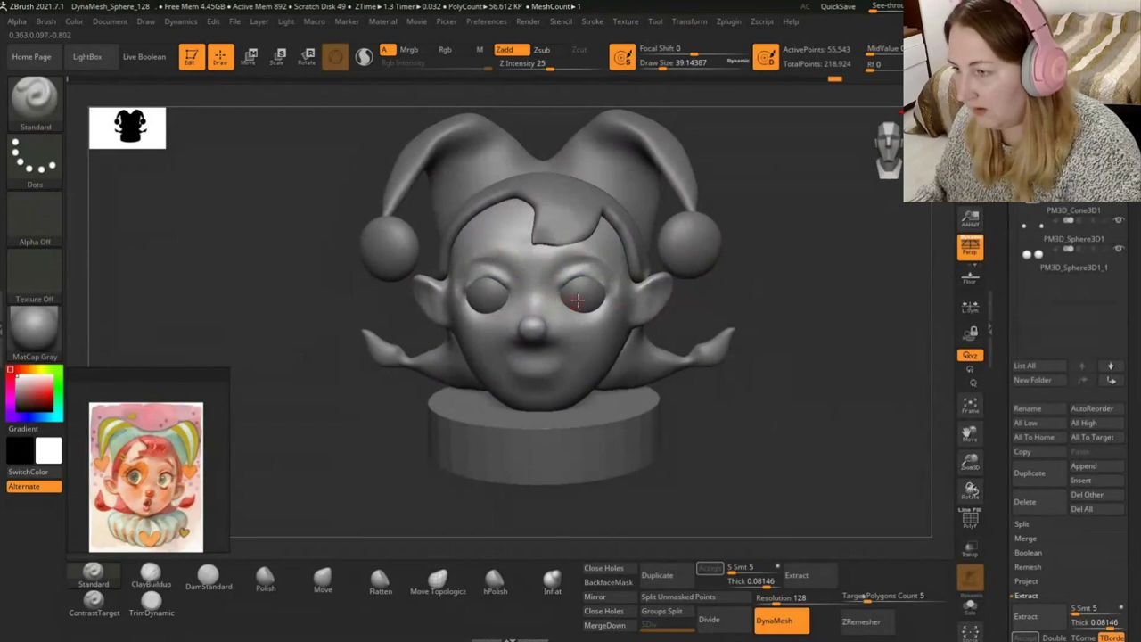
left_click_drag(791, 307, 734, 300)
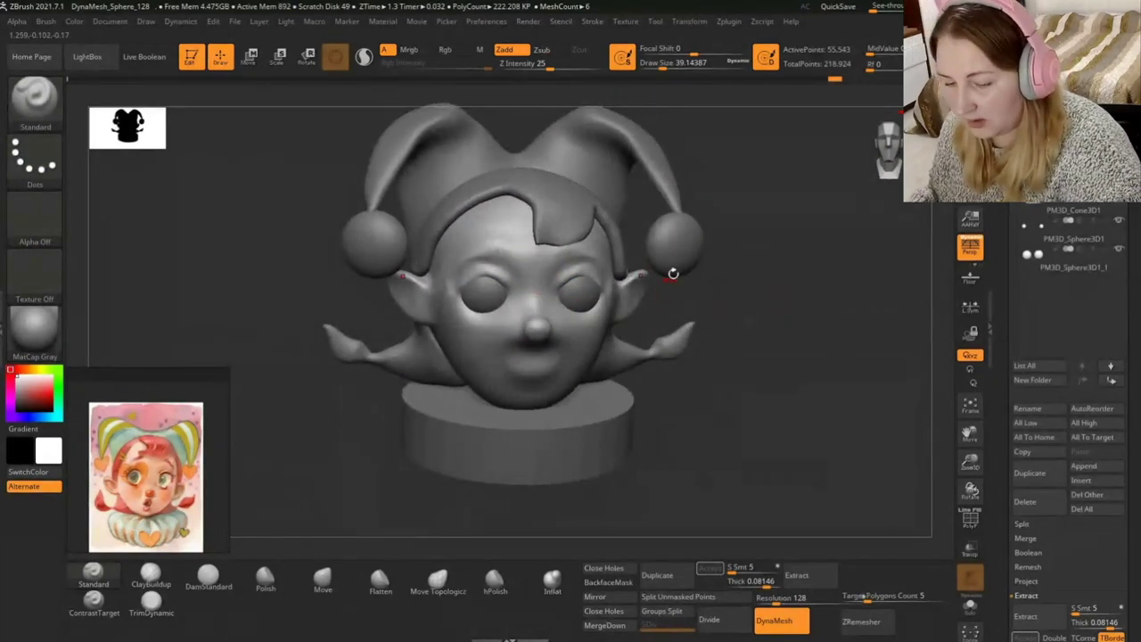
left_click(673, 63)
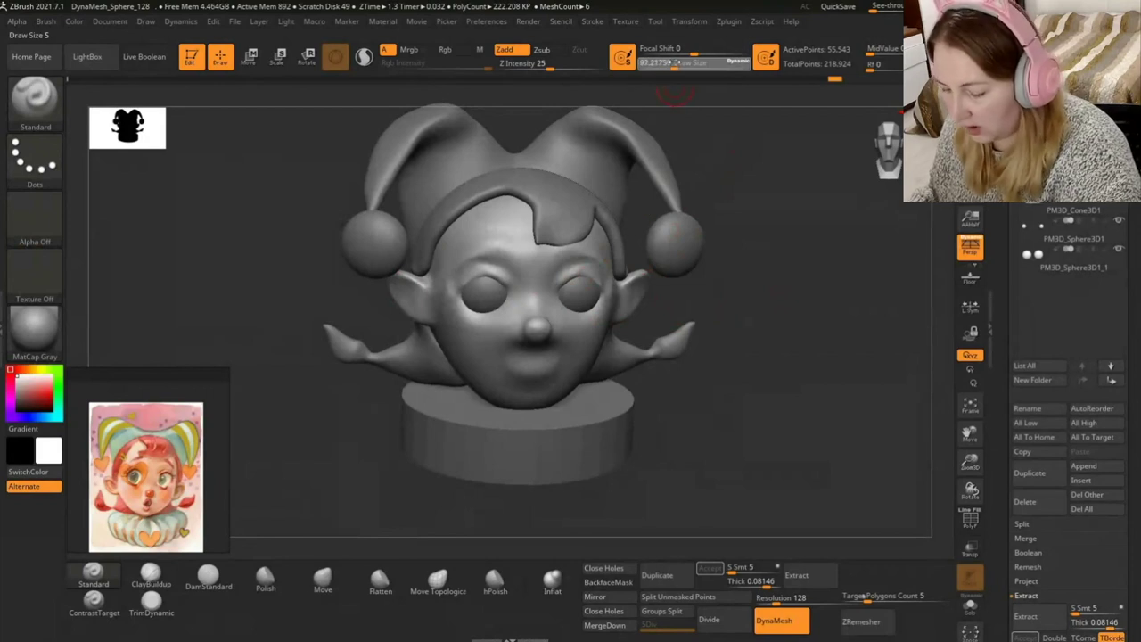
left_click_drag(675, 93, 660, 96)
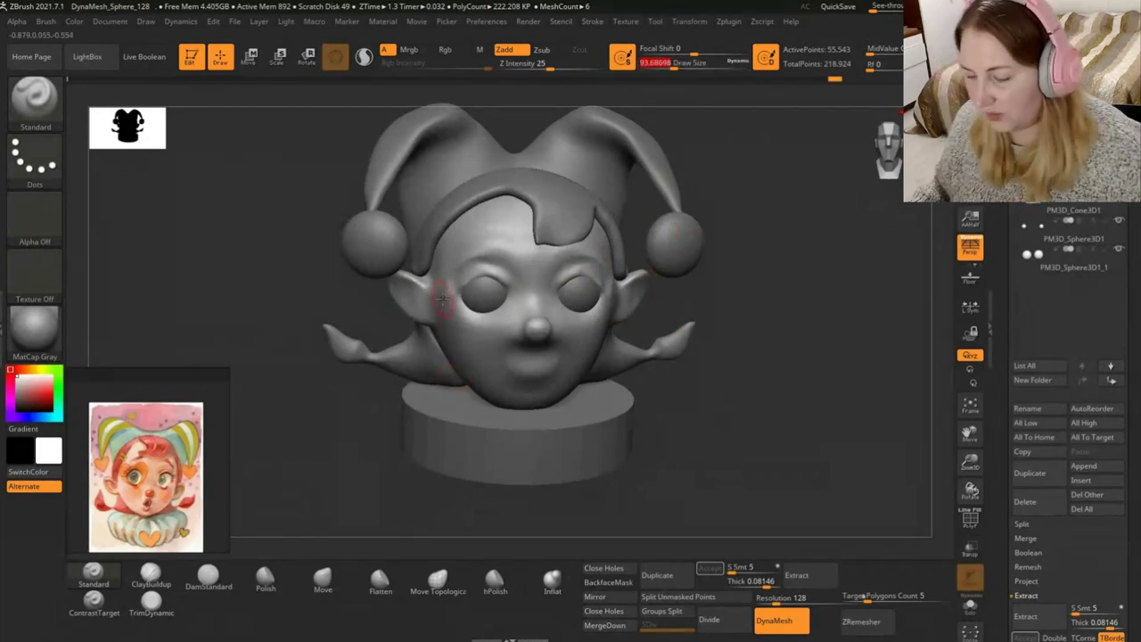
Shape both cheeks symmetrically with a larger brush.
scroll(132, 477, "up", 3)
scroll(132, 477, "up", 2)
scroll(140, 500, "down", 2)
scroll(140, 500, "down", 3)
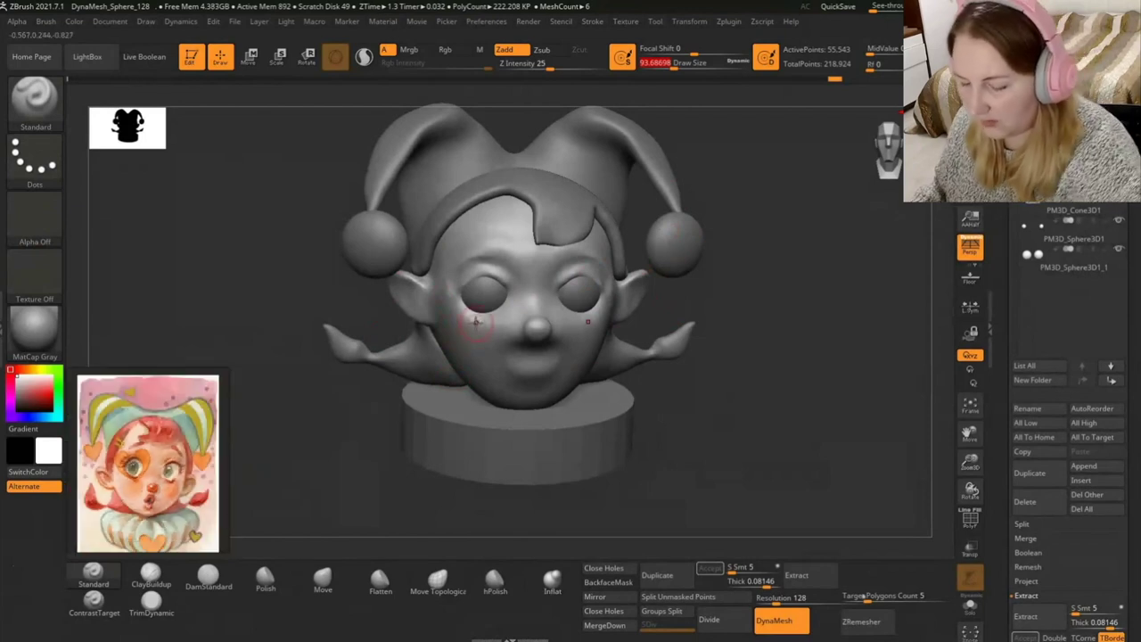
left_click_drag(673, 64, 700, 63)
left_click_drag(677, 289, 738, 280)
mouse_move(470, 336)
left_mouse_down()
mouse_move(498, 336)
mouse_move(479, 359)
mouse_move(459, 333)
left_mouse_up()
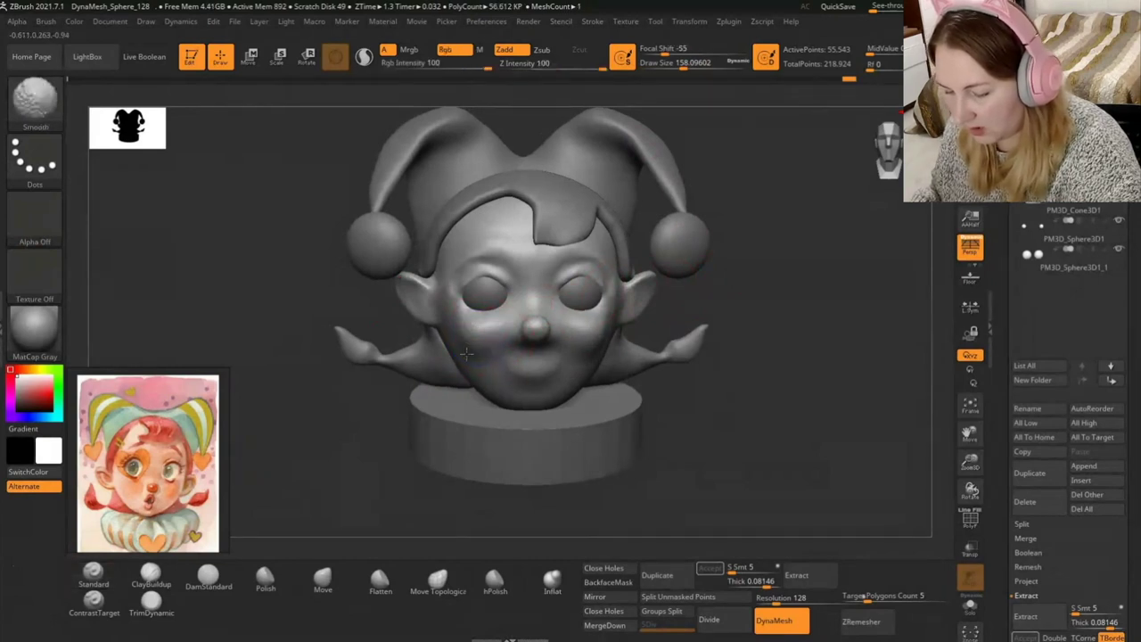
Smooth over the cheek and lower Draw Size to about 48.
left_click_drag(686, 64, 682, 64)
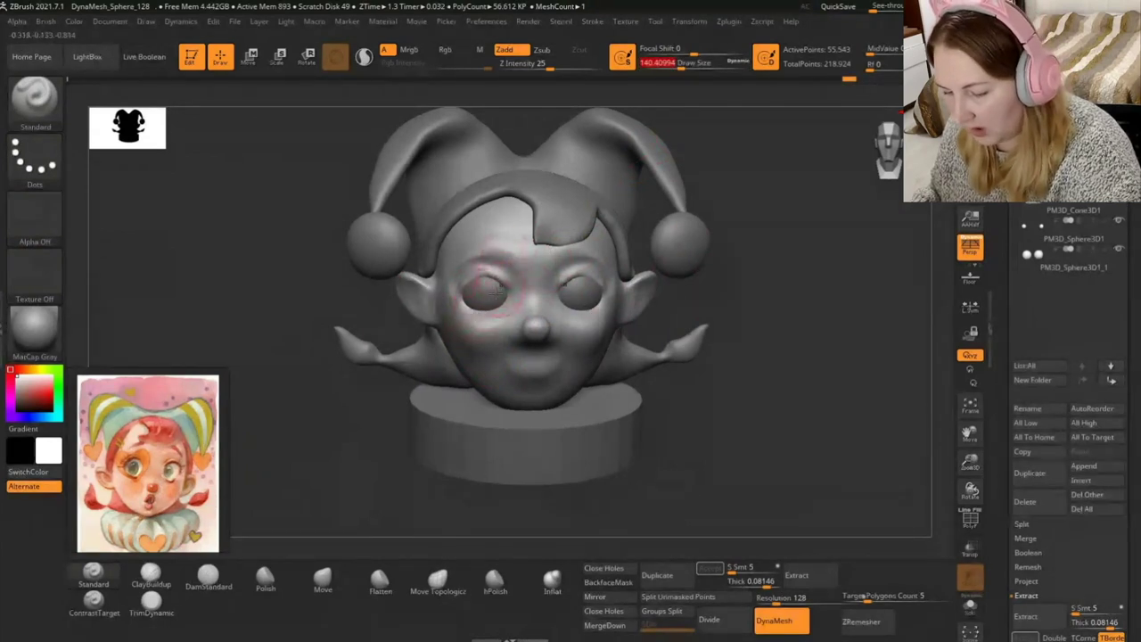
left_click_drag(493, 317, 464, 346, "shift")
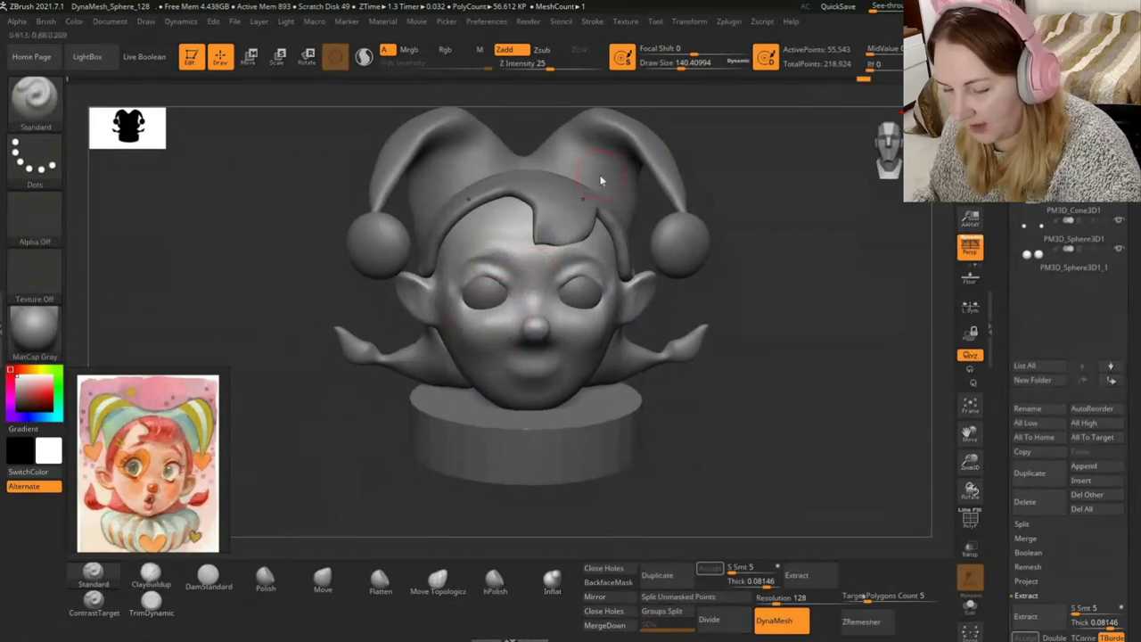
left_click_drag(686, 62, 661, 62)
left_click_drag(748, 305, 583, 314)
Soften the surface beside the nose and check the face from side and front.
left_click_drag(731, 270, 719, 258, "shift")
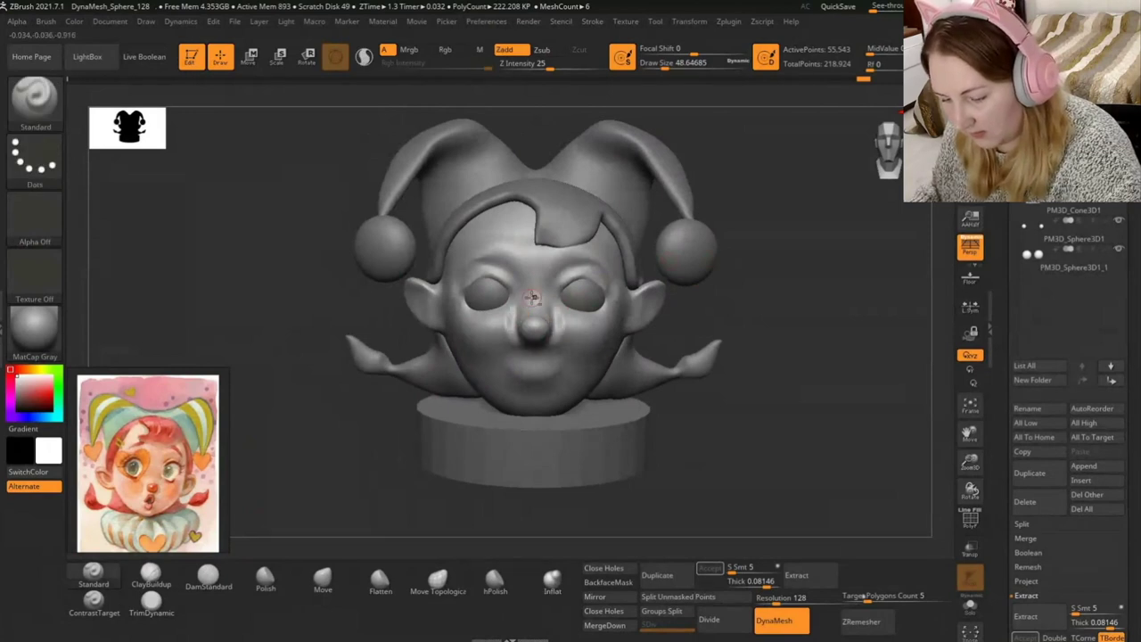
left_click_drag(515, 314, 513, 343, "shift")
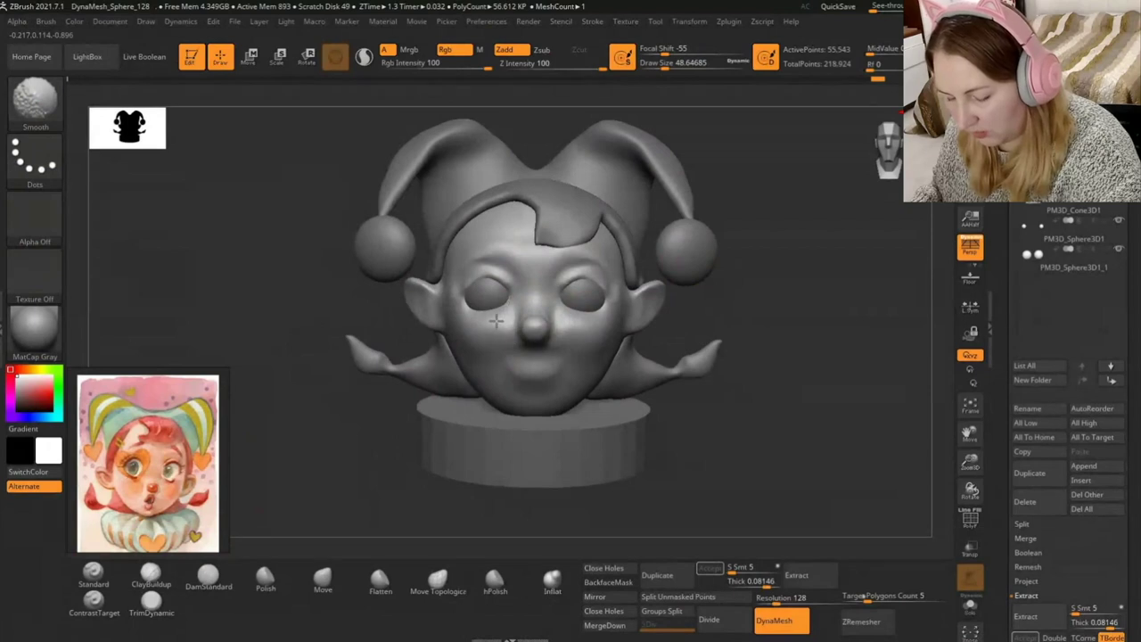
left_click_drag(751, 288, 769, 283)
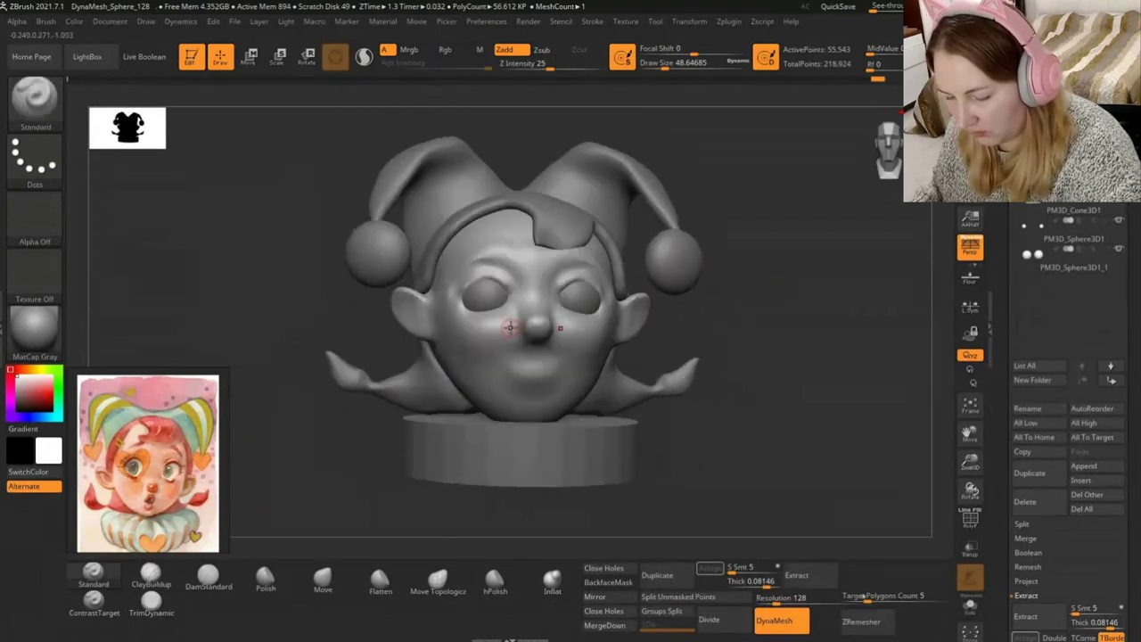
left_click_drag(516, 312, 515, 342, "shift")
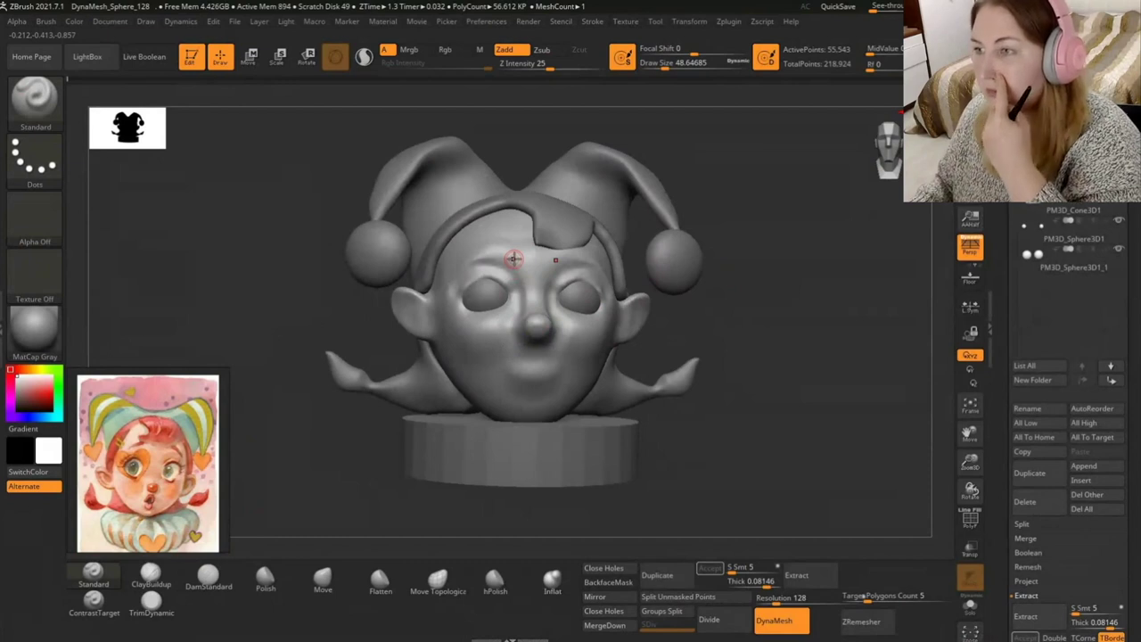
key("shift")
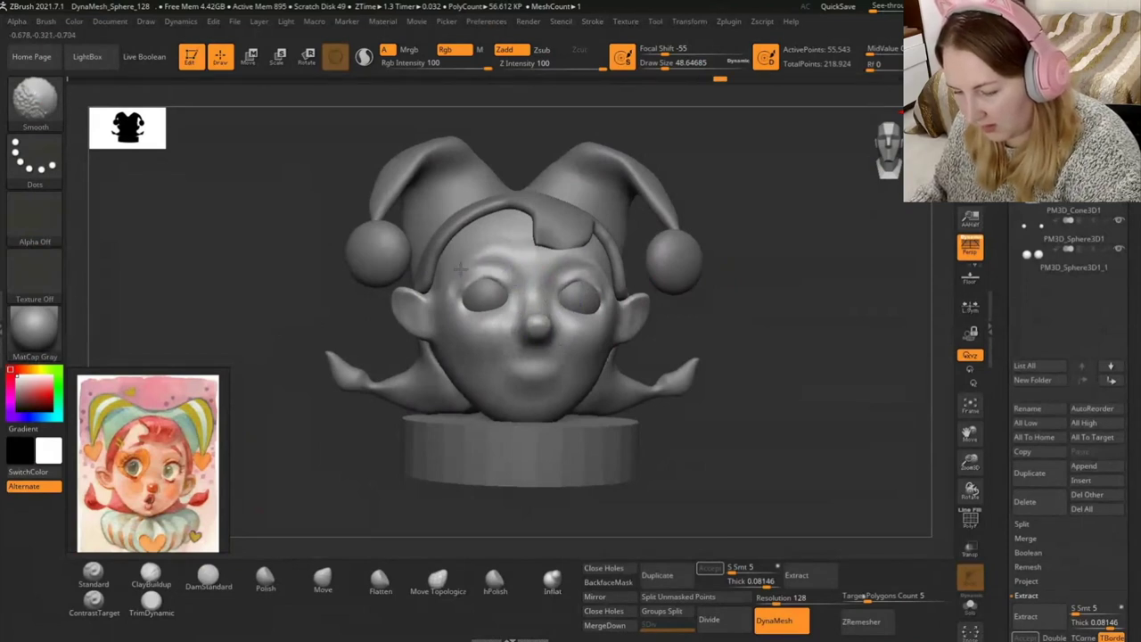
mouse_move(785, 308)
left_mouse_down()
mouse_move(814, 312)
mouse_move(680, 311)
mouse_move(704, 385)
mouse_move(677, 379)
left_mouse_up()
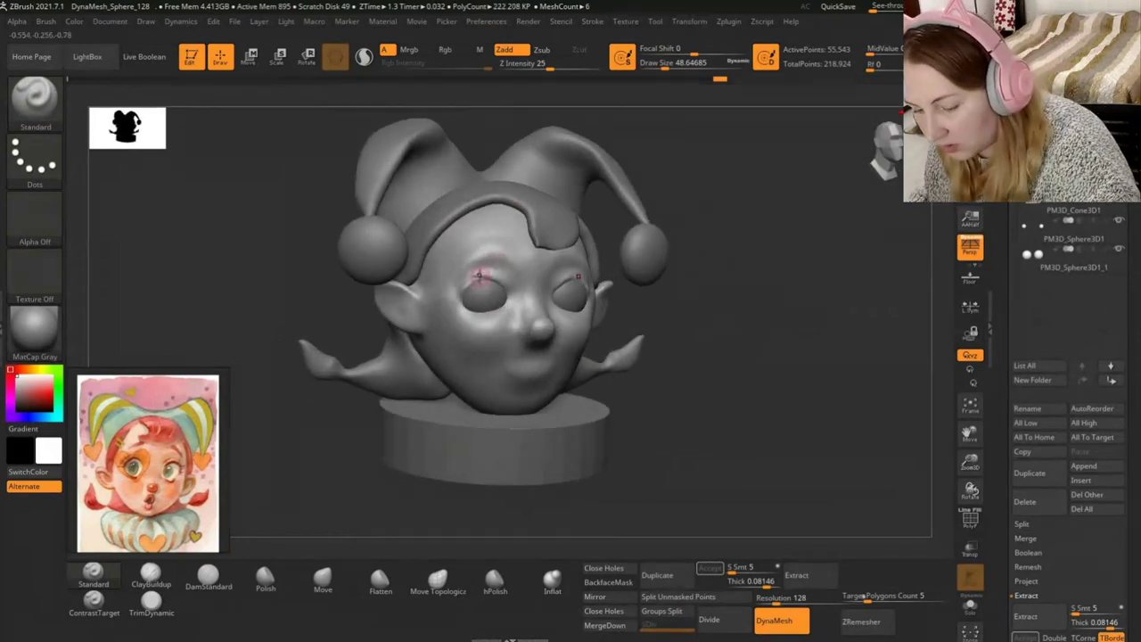
mouse_move(678, 245)
left_mouse_down()
mouse_move(721, 247)
mouse_move(577, 315)
left_mouse_up()
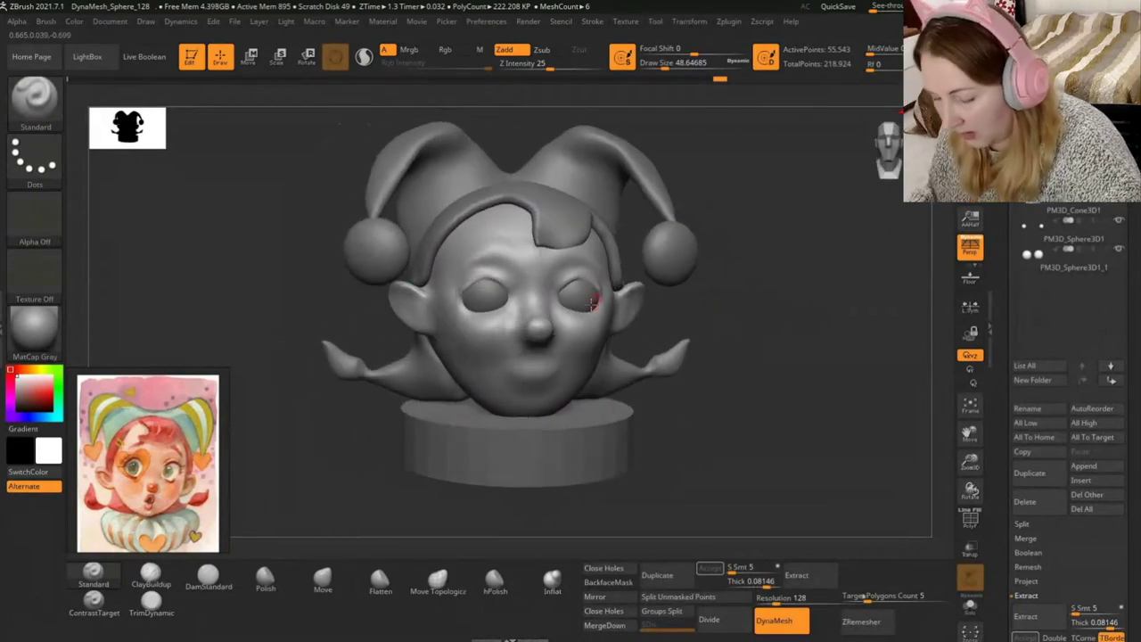
left_click_drag(749, 319, 733, 321)
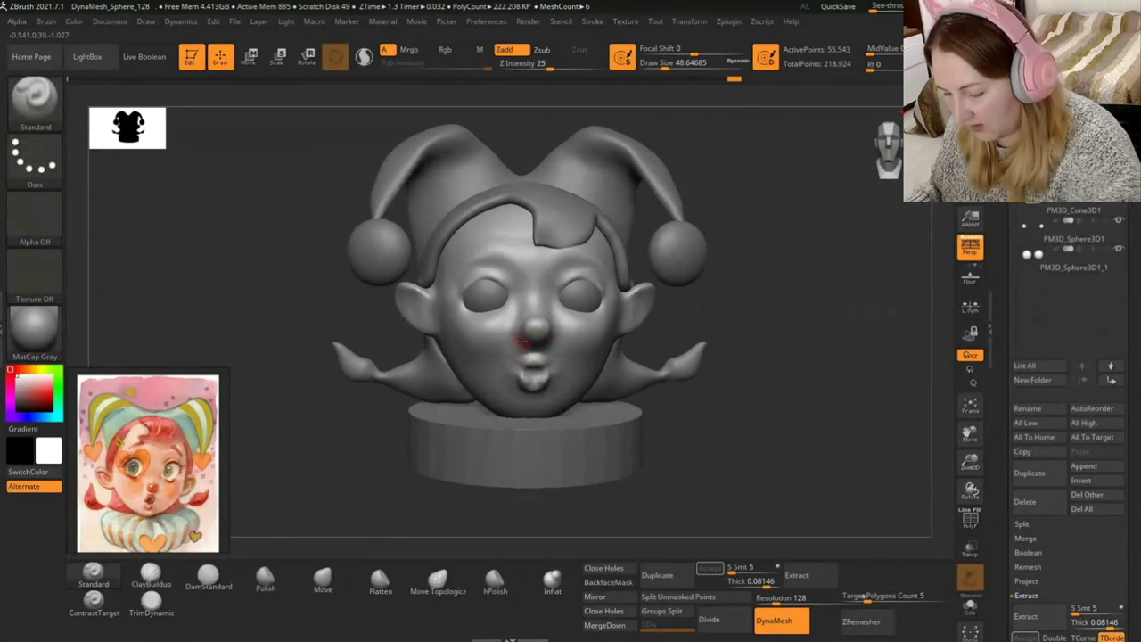
Make the lips the active subtool and smooth them.
left_click(208, 580)
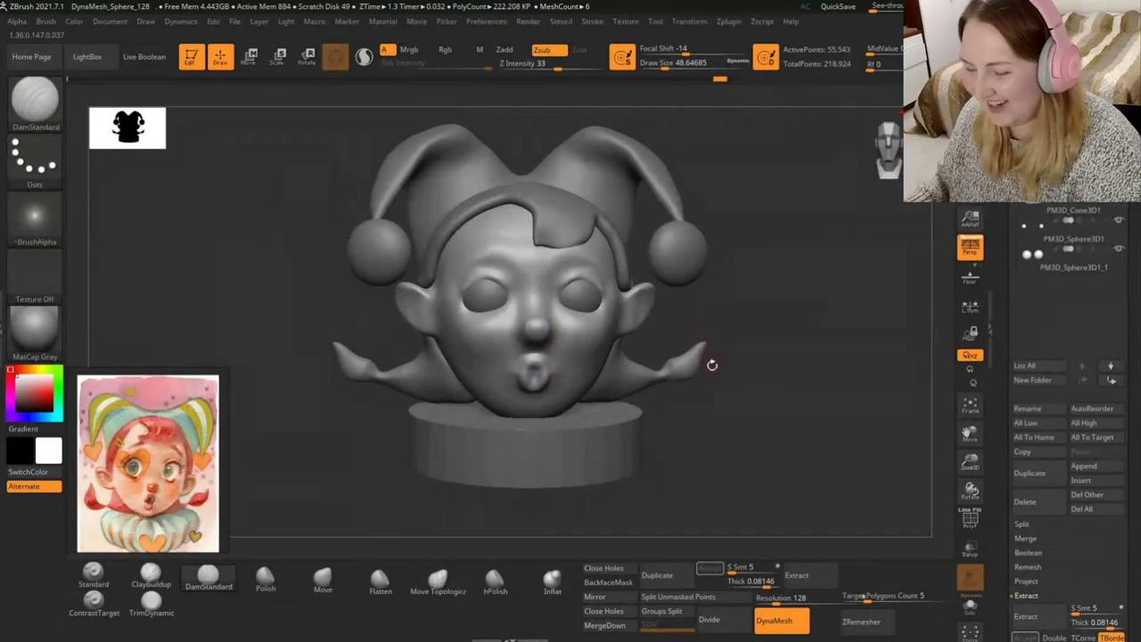
mouse_move(727, 423)
left_mouse_down()
mouse_move(689, 425)
mouse_move(488, 373)
left_mouse_up()
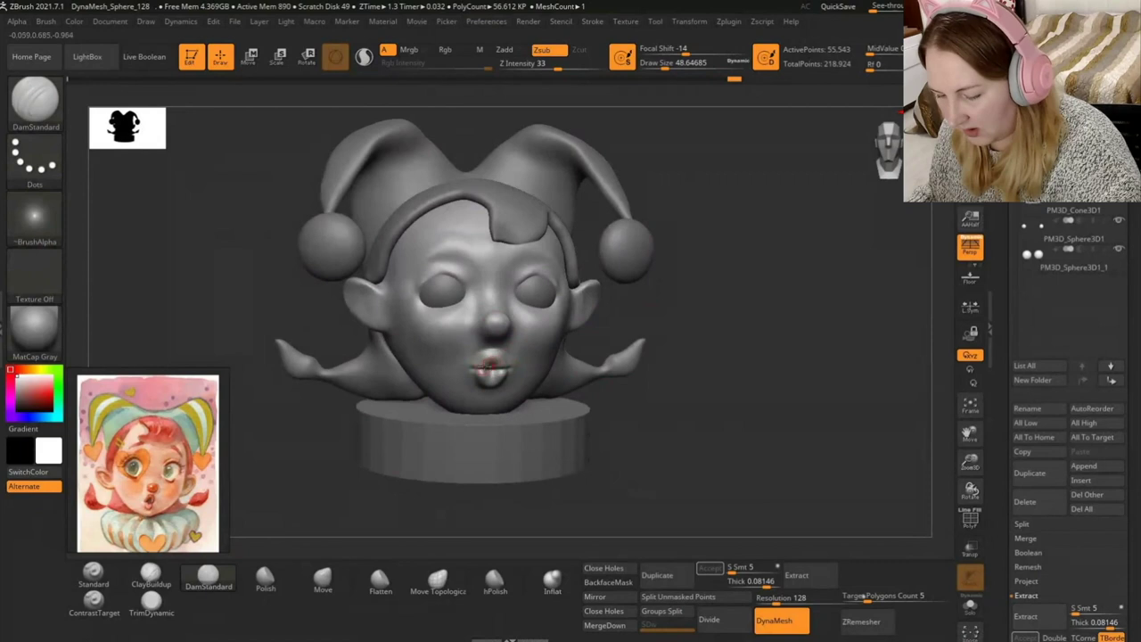
left_click(504, 352, "alt")
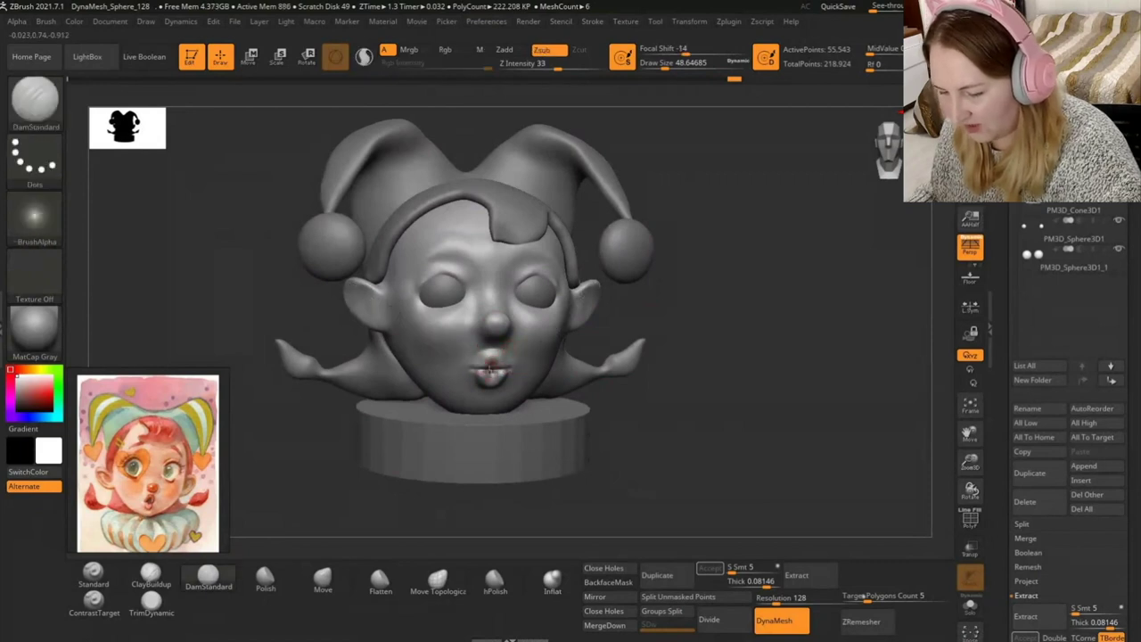
left_click(492, 373, "alt")
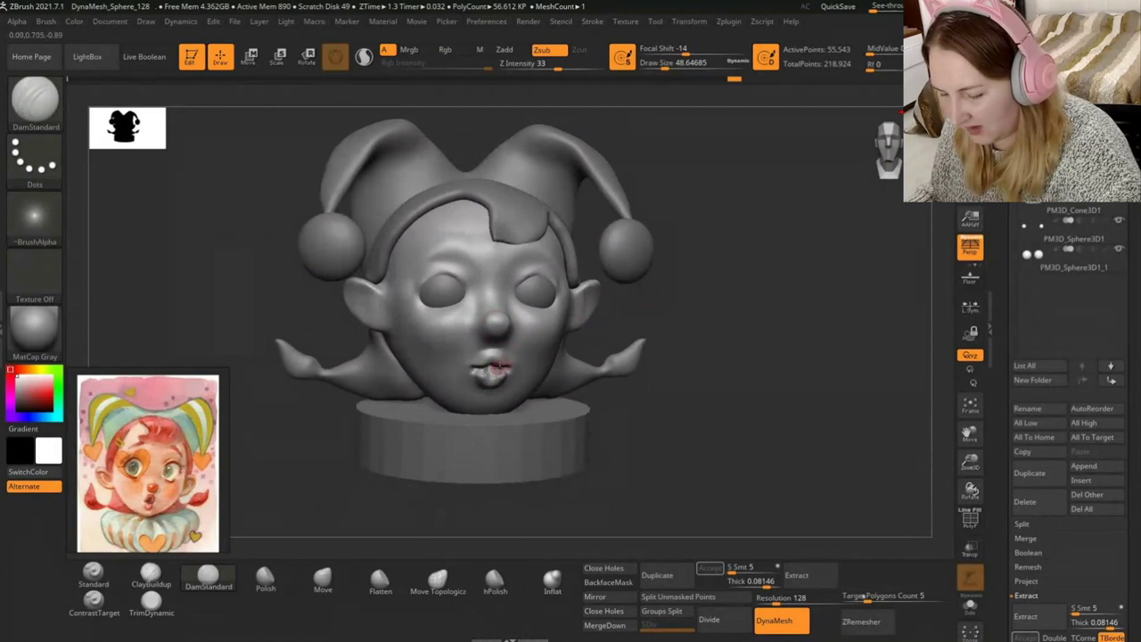
key("shift")
mouse_move(704, 319)
left_mouse_down()
mouse_move(730, 311)
mouse_move(677, 313)
left_mouse_up()
Build up a fuller lower lip with the Standard brush and smooth it.
left_click(93, 575)
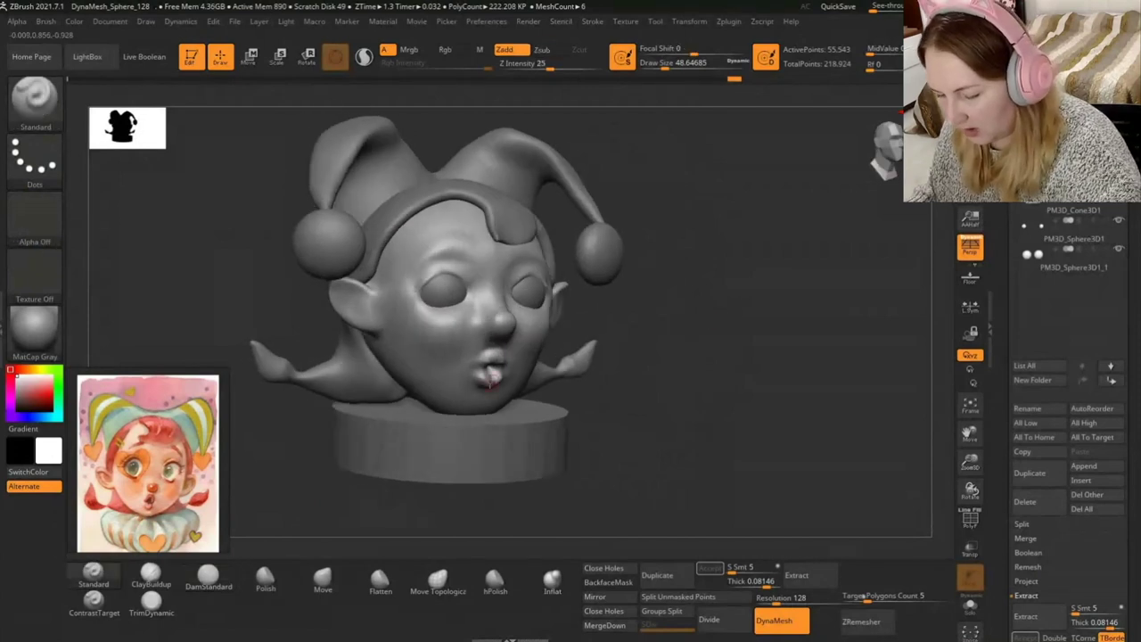
left_click_drag(486, 379, 496, 359)
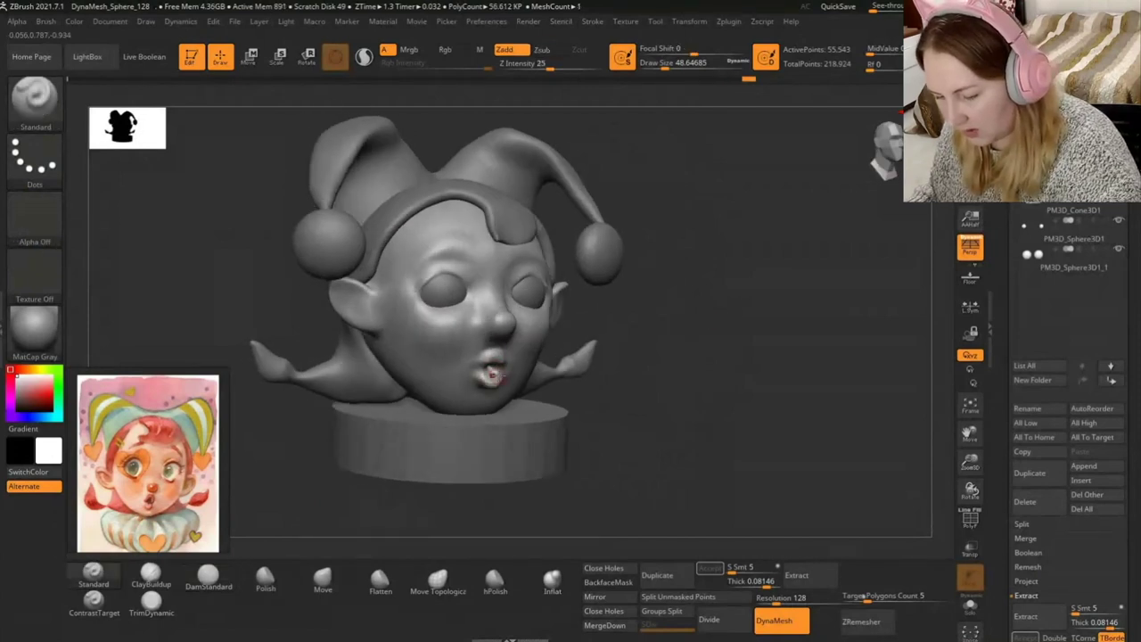
key("shift")
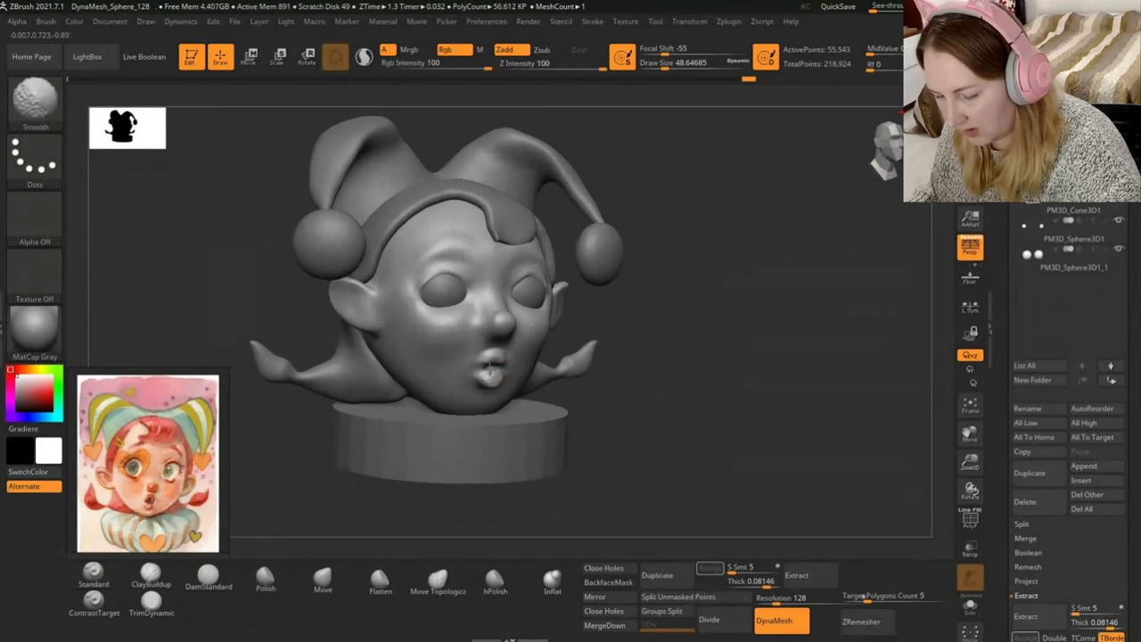
left_click_drag(268, 500, 481, 367)
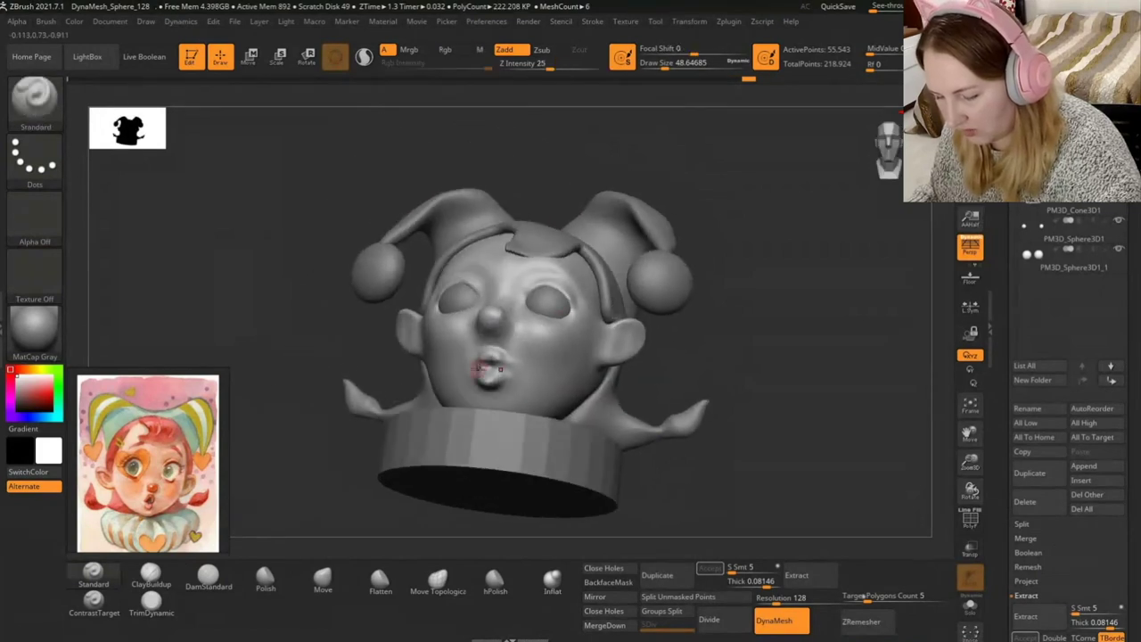
mouse_move(802, 384)
left_mouse_down()
mouse_move(725, 377)
mouse_move(714, 432)
mouse_move(497, 376)
mouse_move(492, 354)
left_mouse_up()
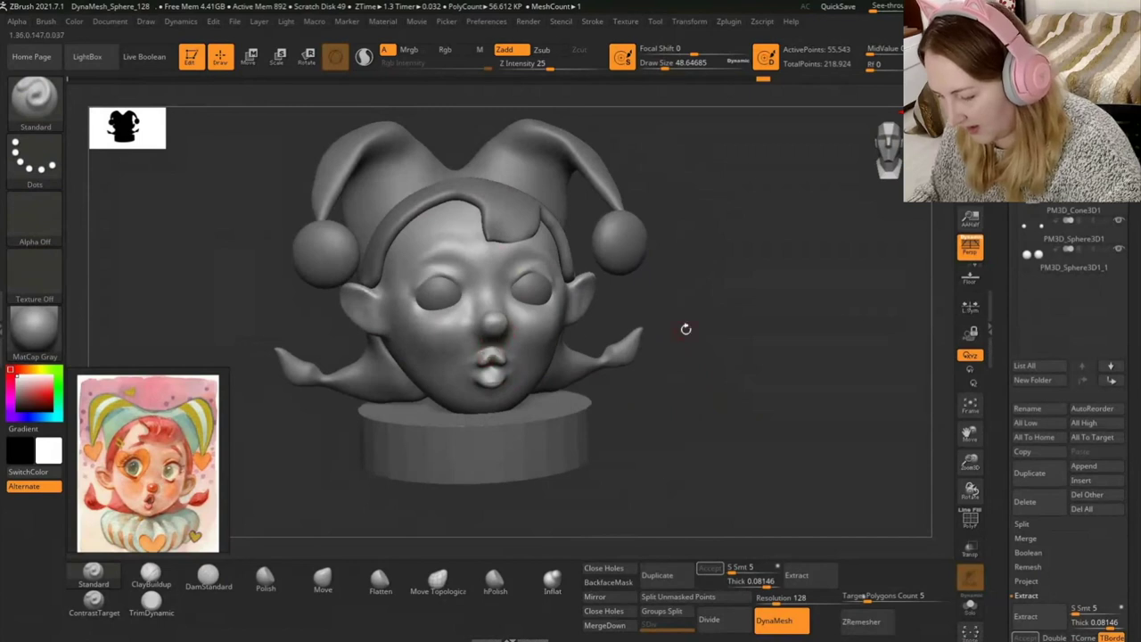
left_click_drag(686, 328, 612, 311)
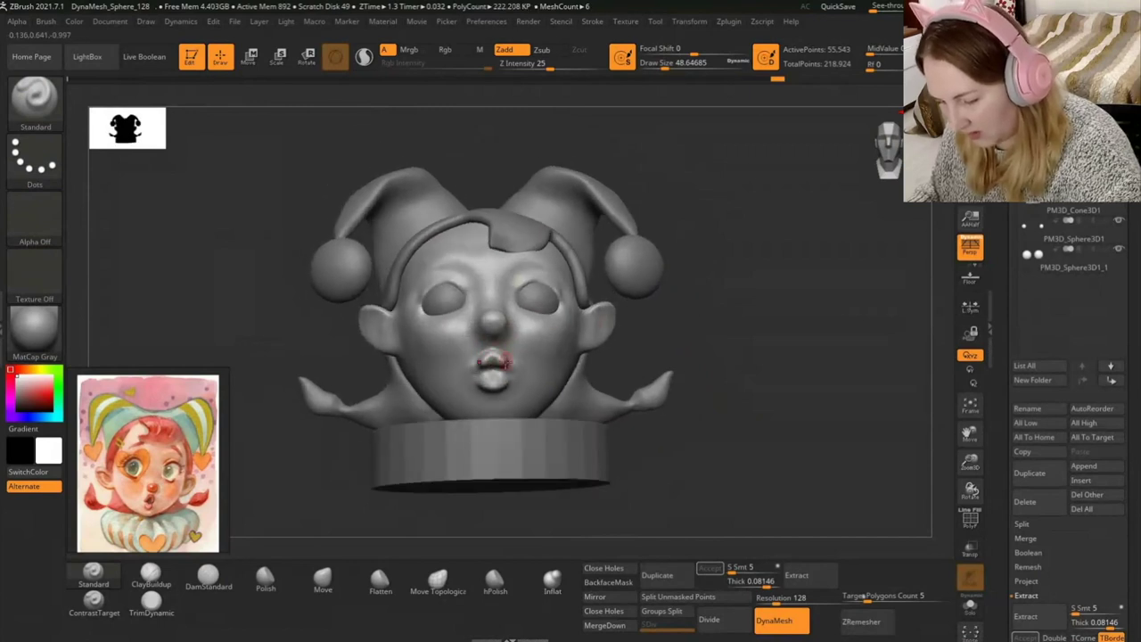
Carve the crease between upper and lower lip with DamStandard.
key("shift")
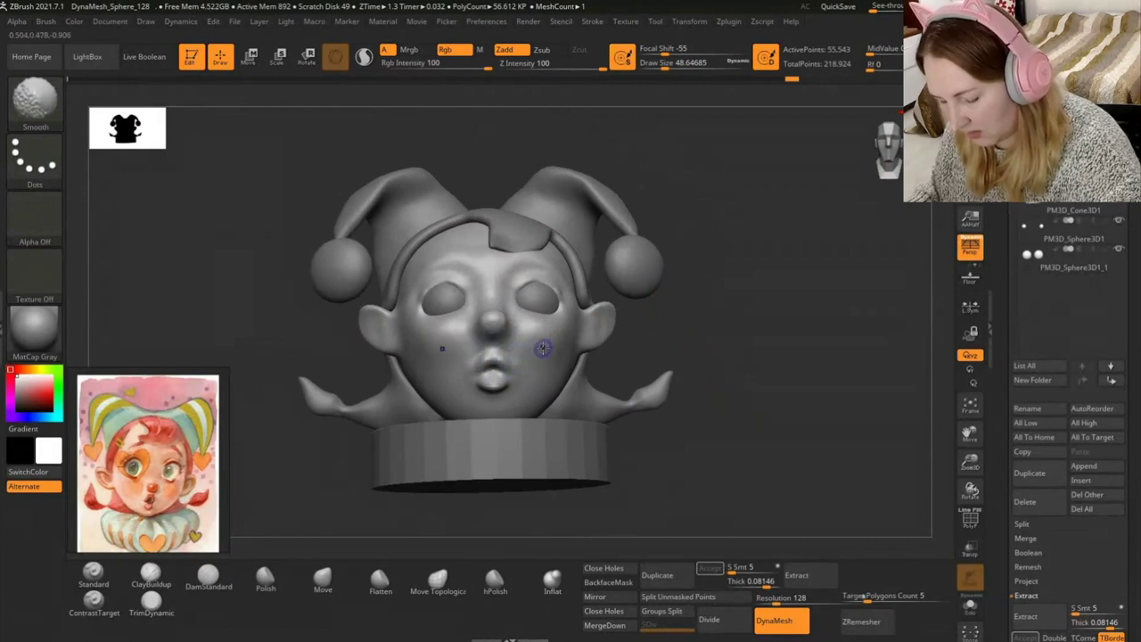
left_click_drag(686, 348, 748, 335)
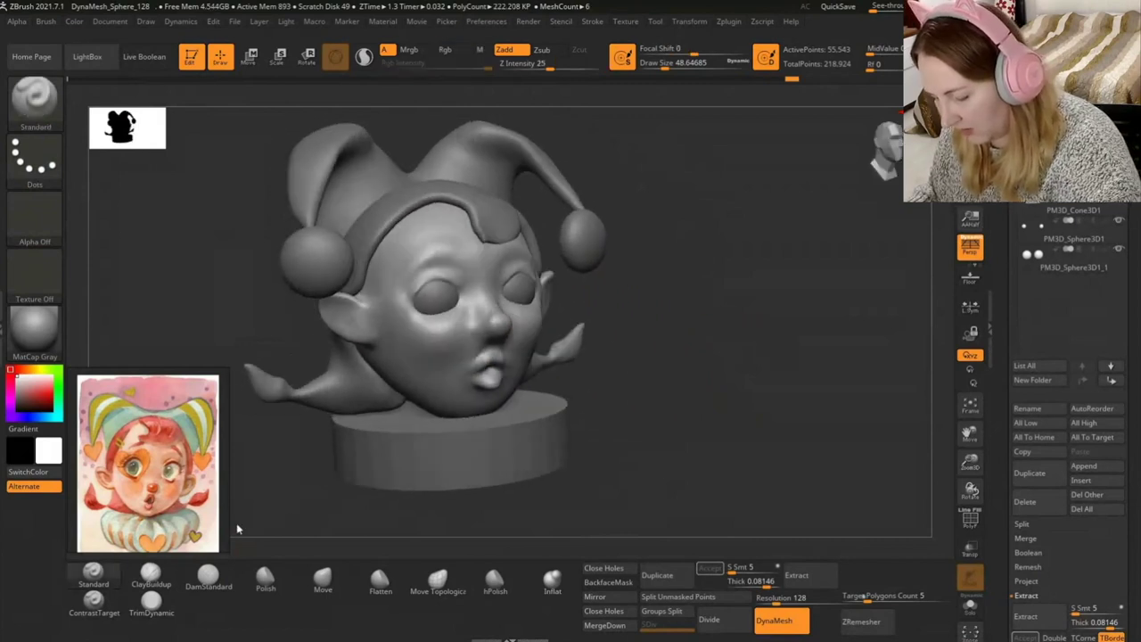
left_click(208, 577)
left_click_drag(624, 348, 491, 344)
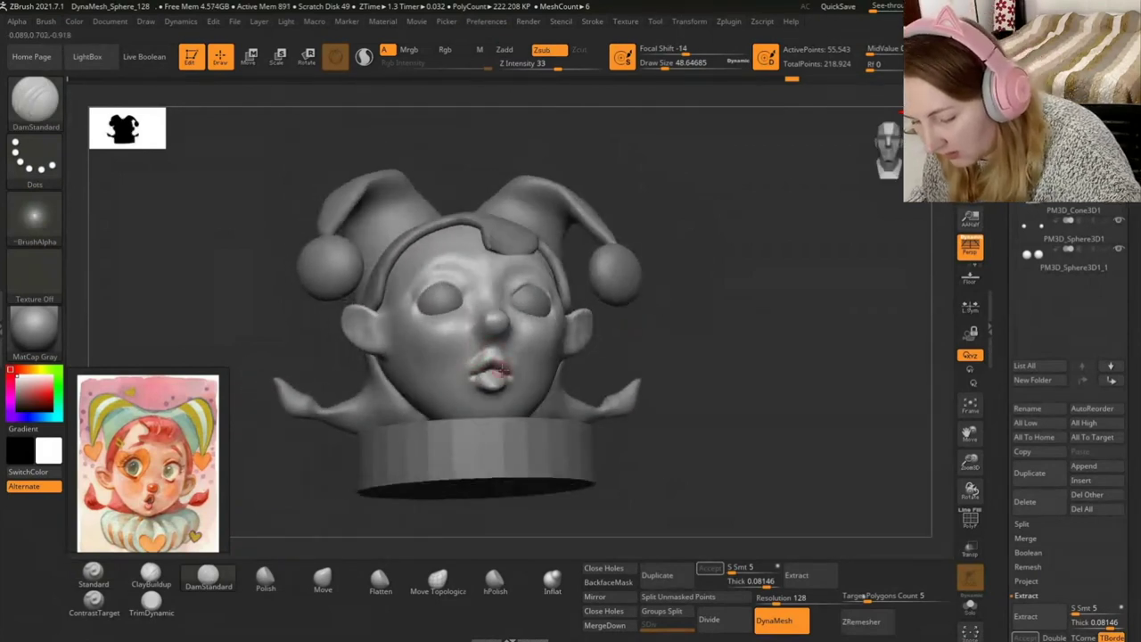
left_click_drag(650, 321, 797, 318)
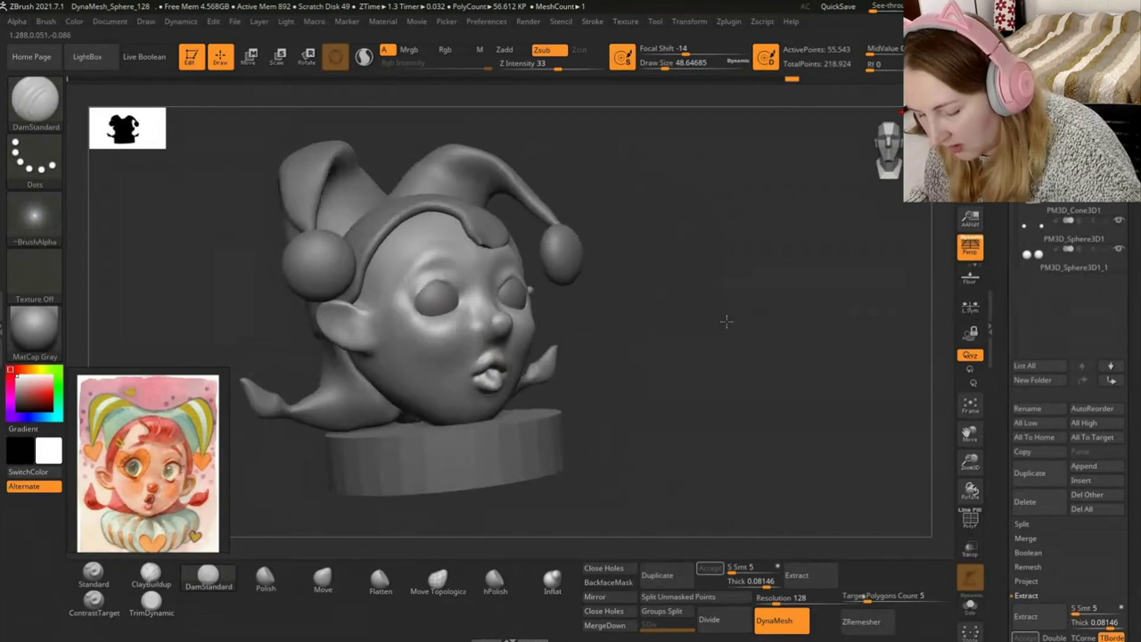
left_click_drag(540, 350, 563, 327)
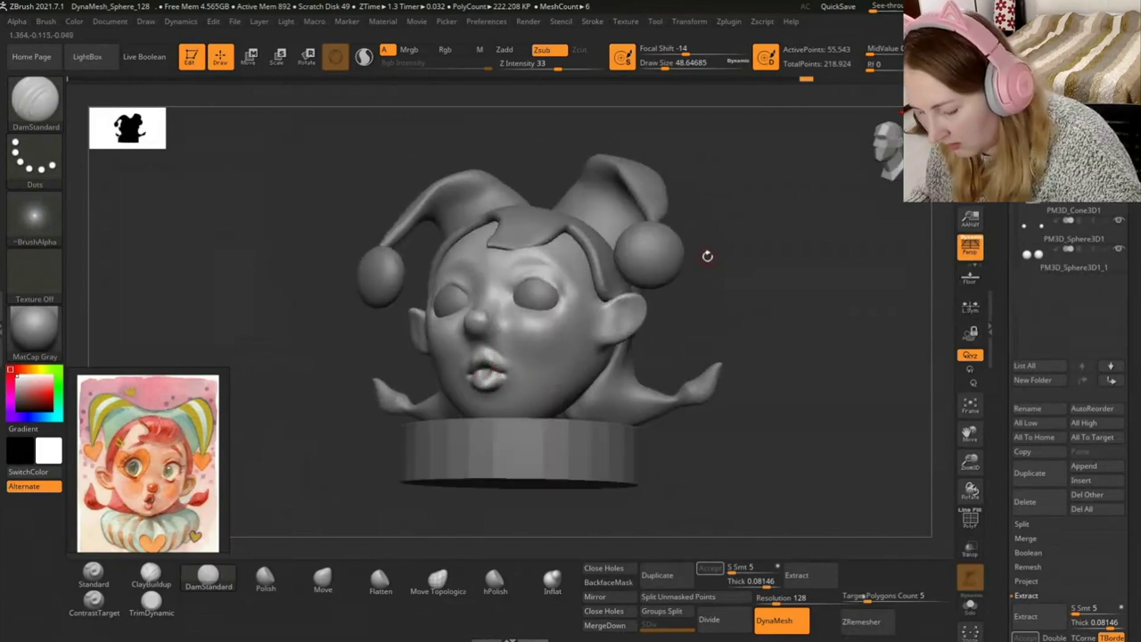
left_click_drag(726, 276, 548, 372)
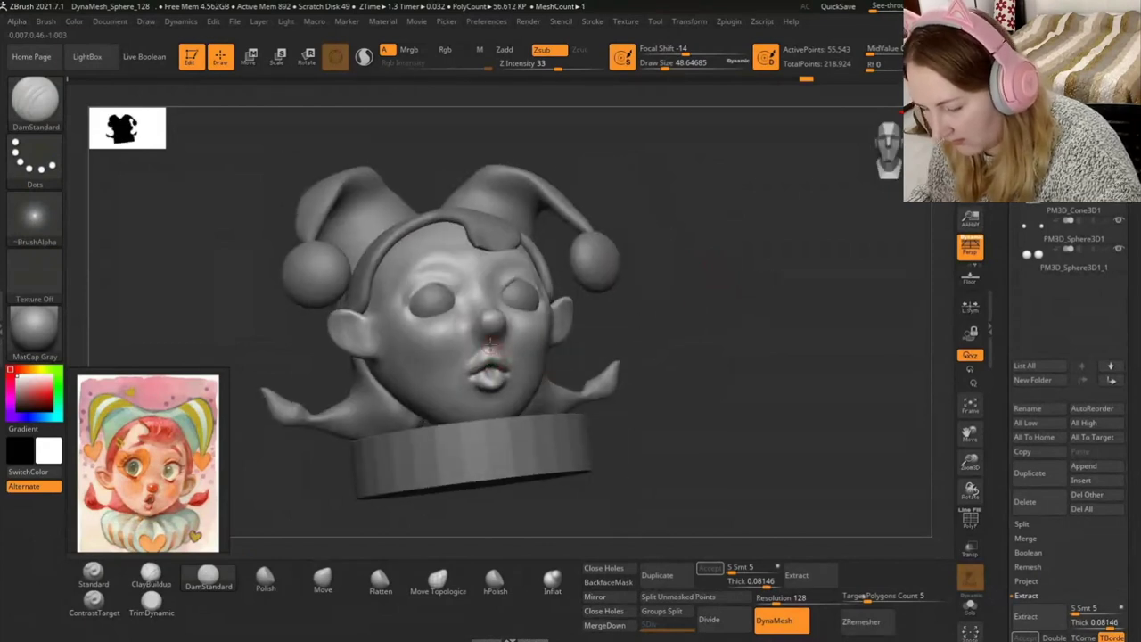
left_click_drag(580, 298, 666, 303)
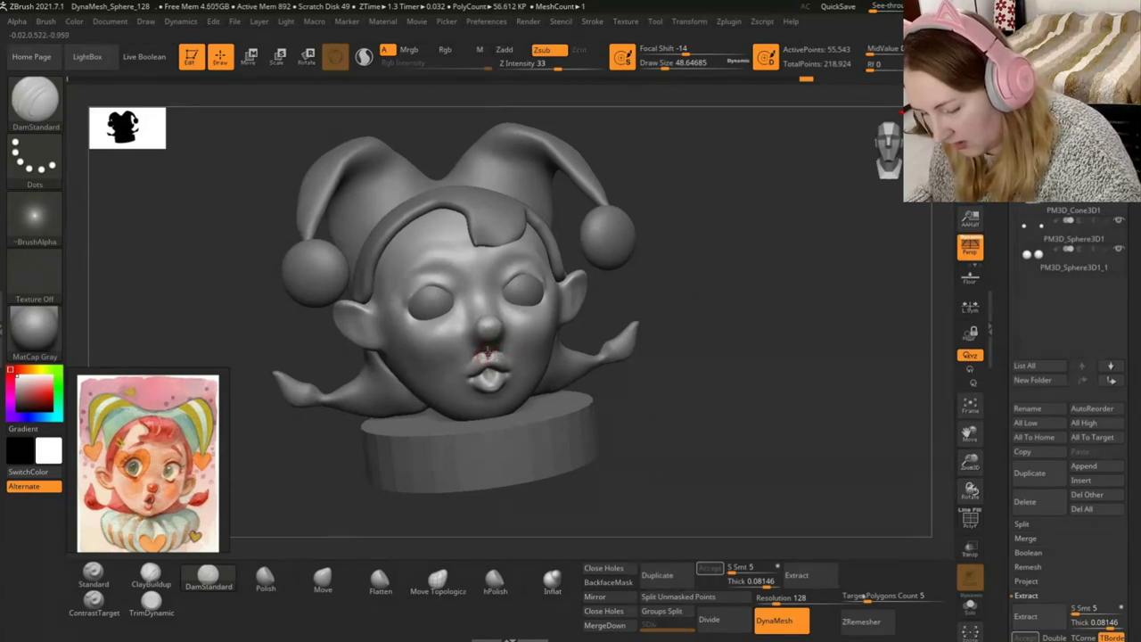
Smooth the lip edges around the mouth and check the pout.
key("shift")
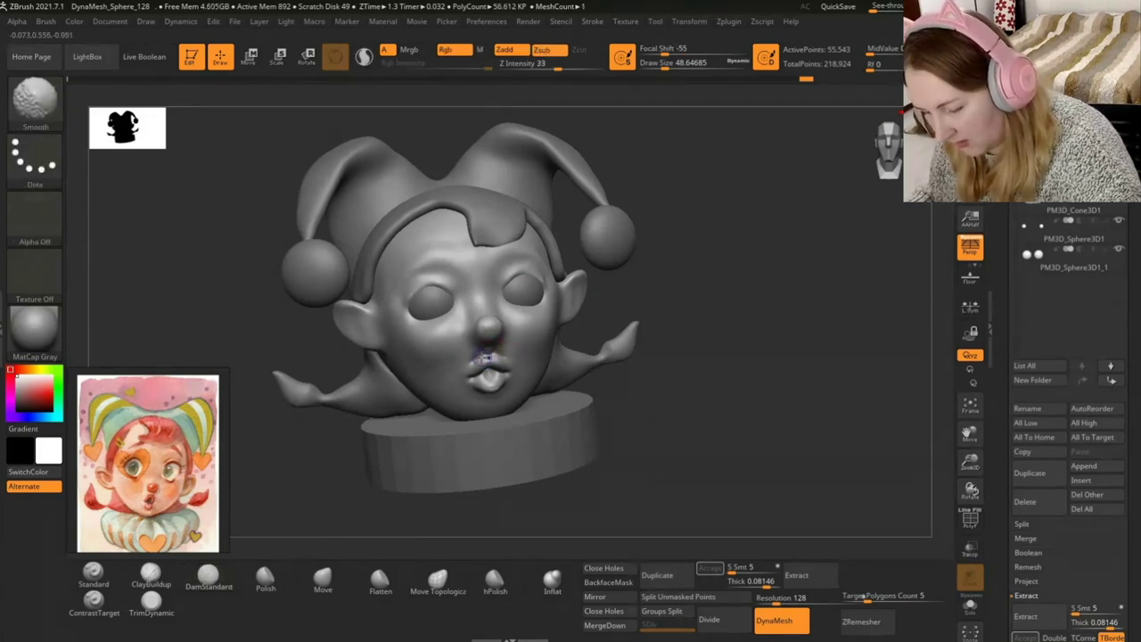
key("shift")
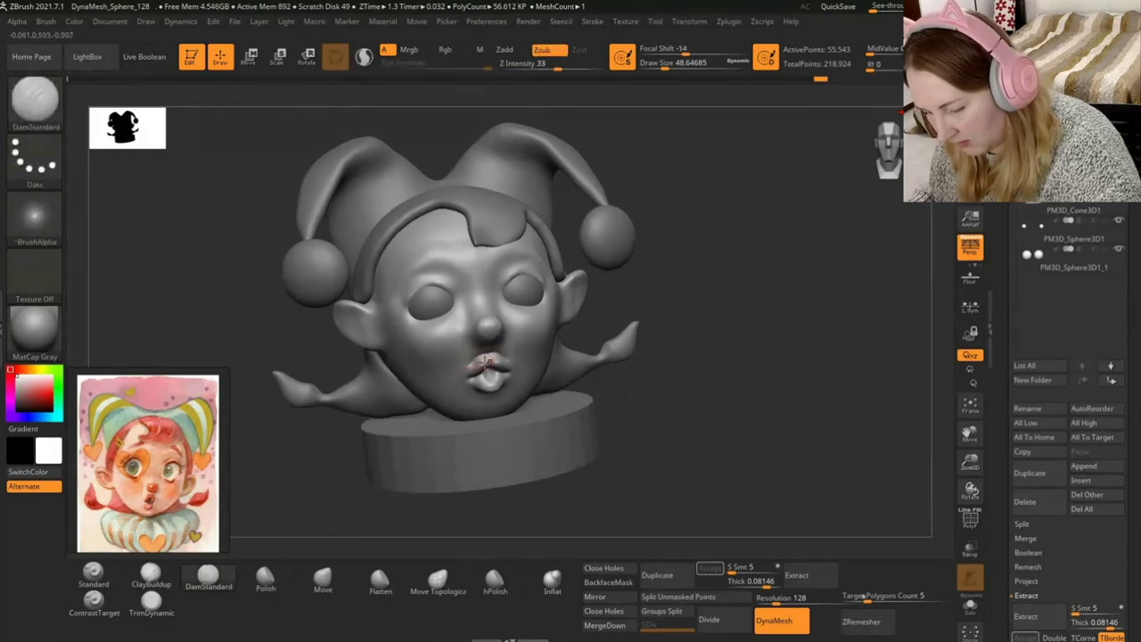
key("shift")
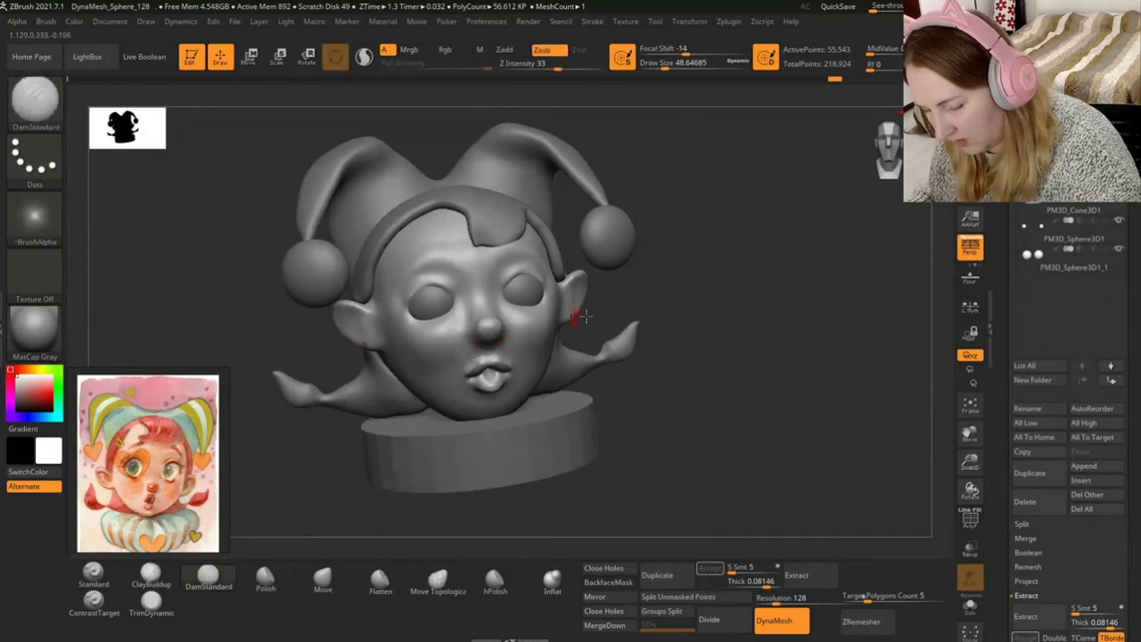
left_click_drag(576, 313, 509, 407)
Reshape the lips and mouth profile with an enlarged Move brush.
left_click(328, 578)
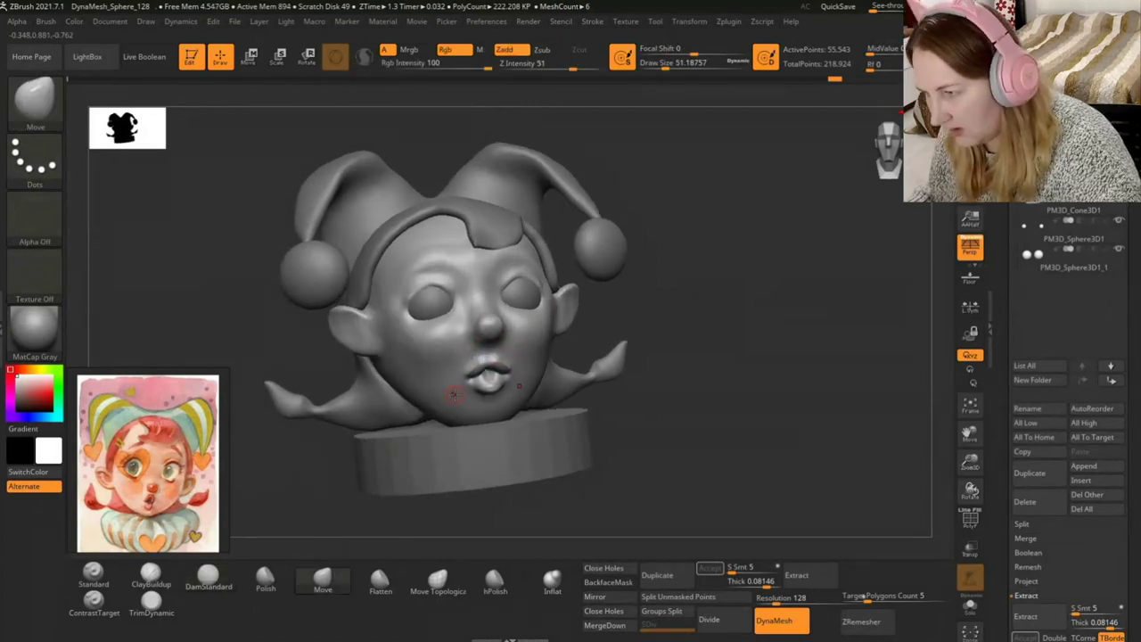
left_click_drag(687, 247, 509, 357)
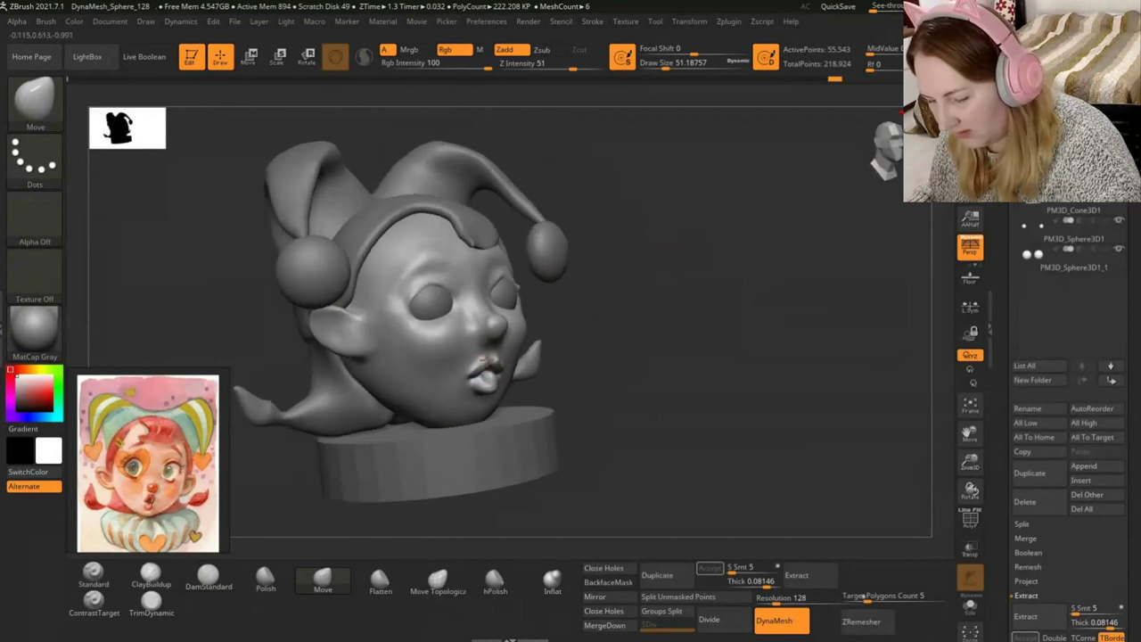
left_click_drag(649, 298, 491, 361)
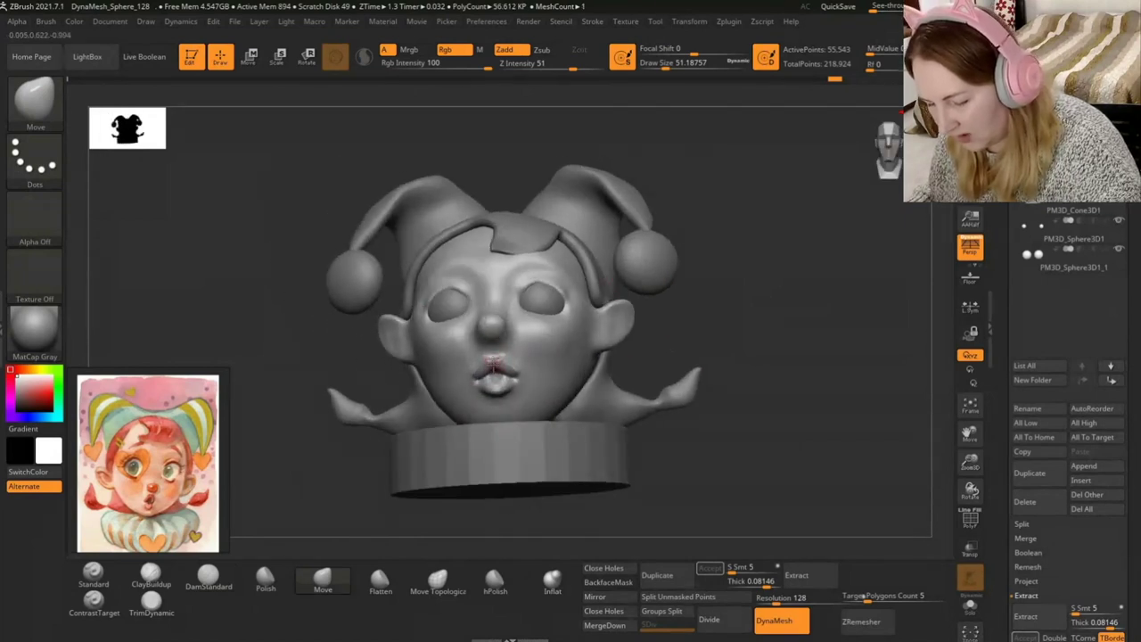
left_click_drag(665, 66, 675, 67)
mouse_move(764, 199)
left_mouse_down()
mouse_move(493, 366)
mouse_move(490, 384)
left_mouse_up()
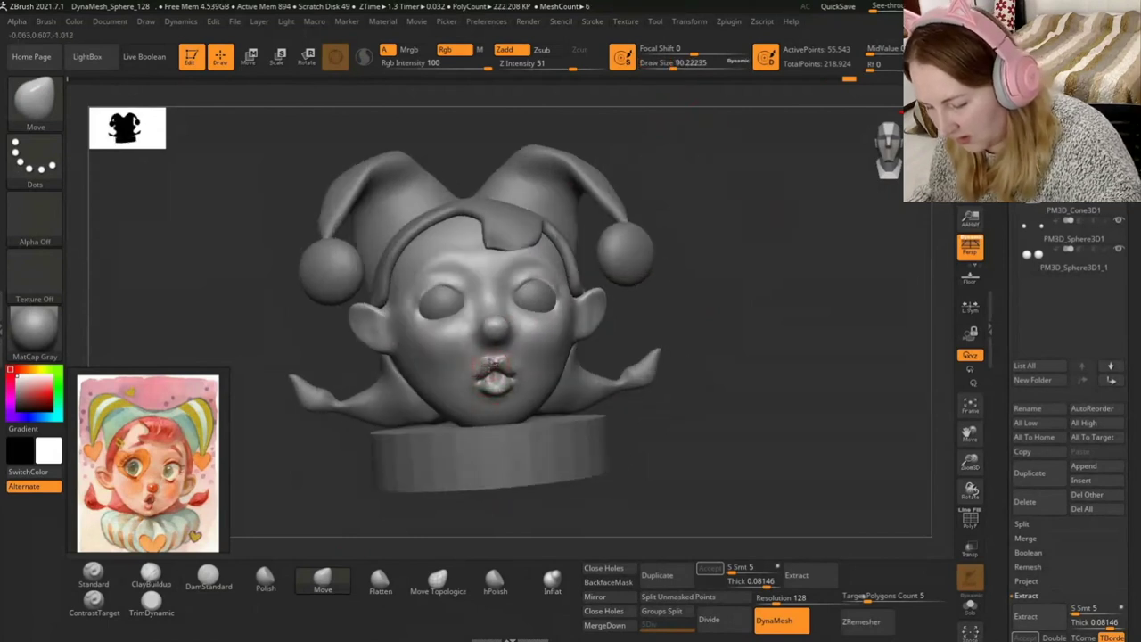
left_click_drag(677, 338, 726, 311)
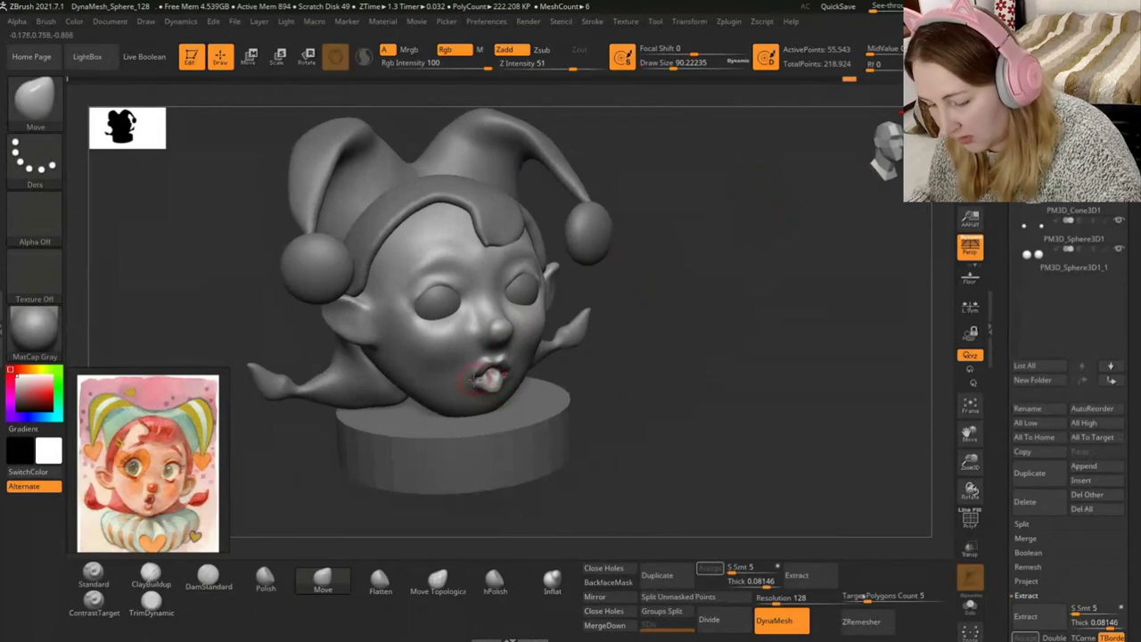
mouse_move(642, 338)
left_mouse_down()
mouse_move(571, 332)
mouse_move(624, 339)
left_mouse_up()
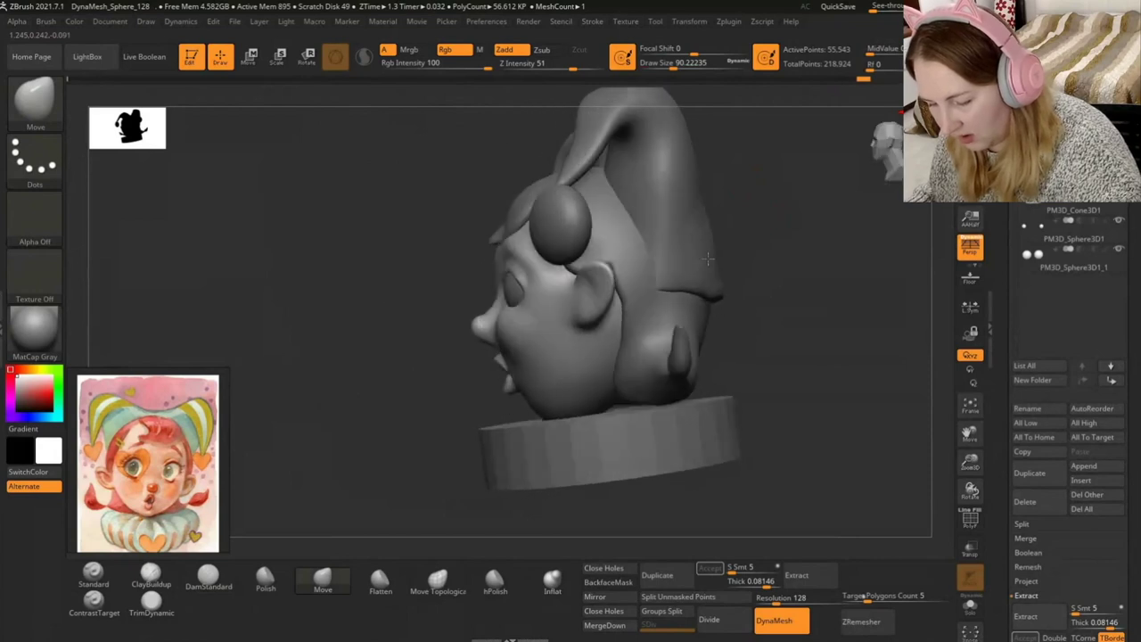
left_click_drag(656, 64, 688, 64)
mouse_move(790, 267)
left_mouse_down()
mouse_move(578, 389)
mouse_move(534, 397)
left_mouse_up()
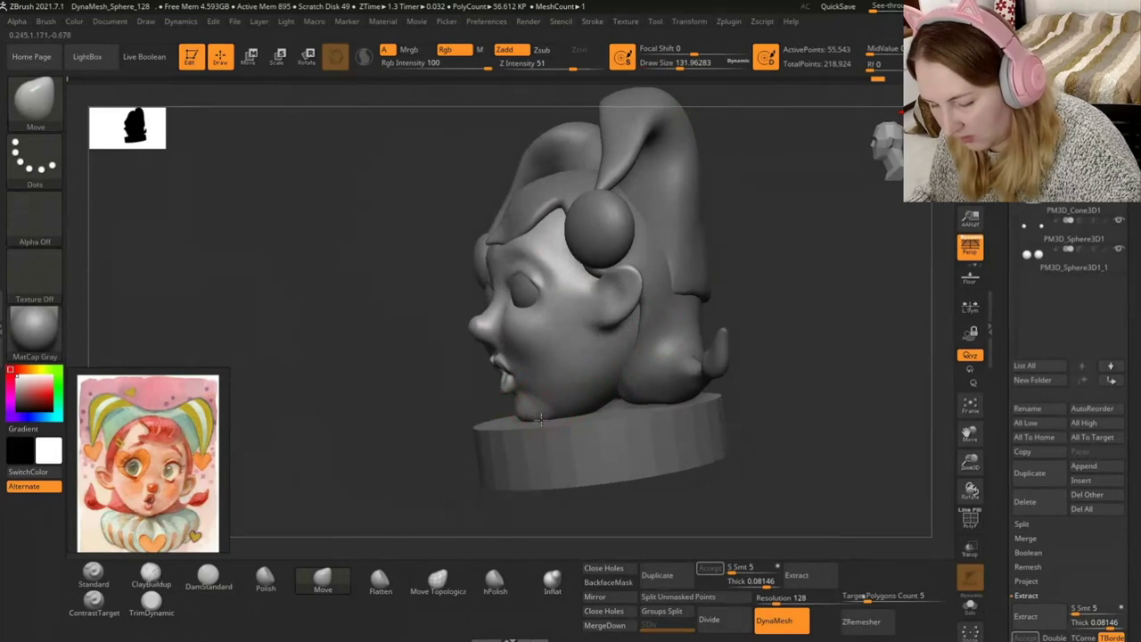
Smooth the chin below the lips.
key("shift")
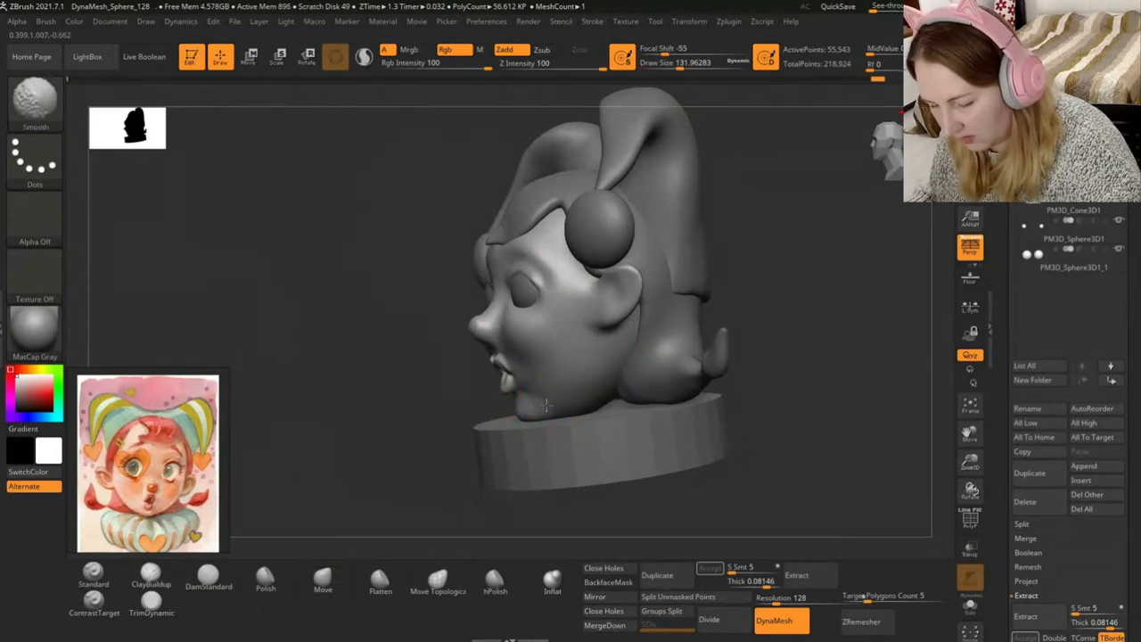
left_click_drag(785, 410, 775, 316)
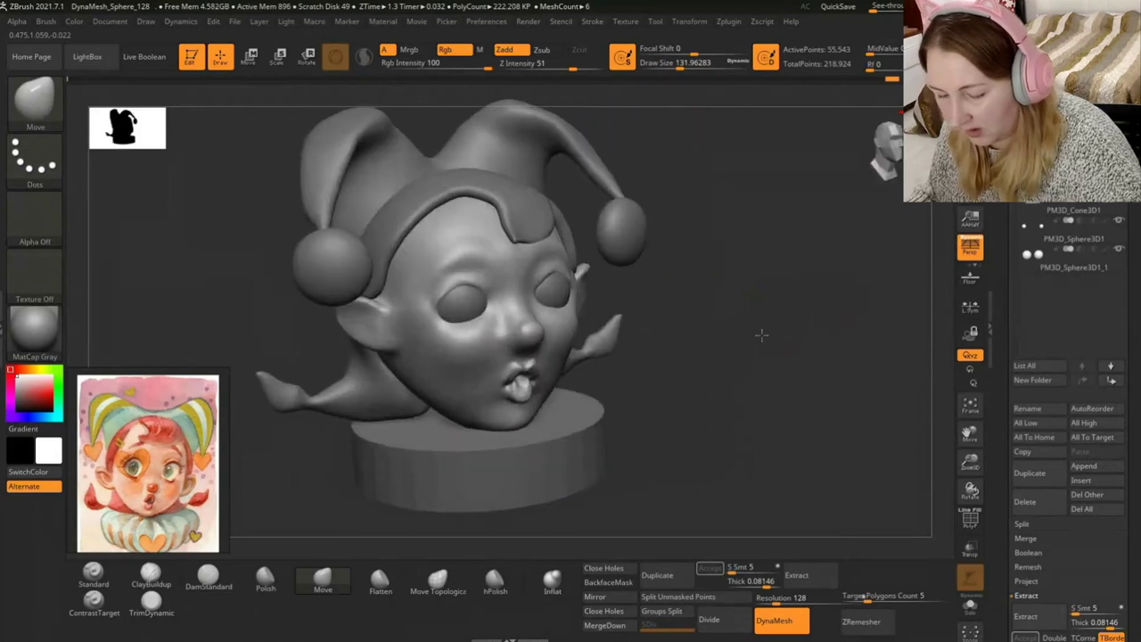
key("shift")
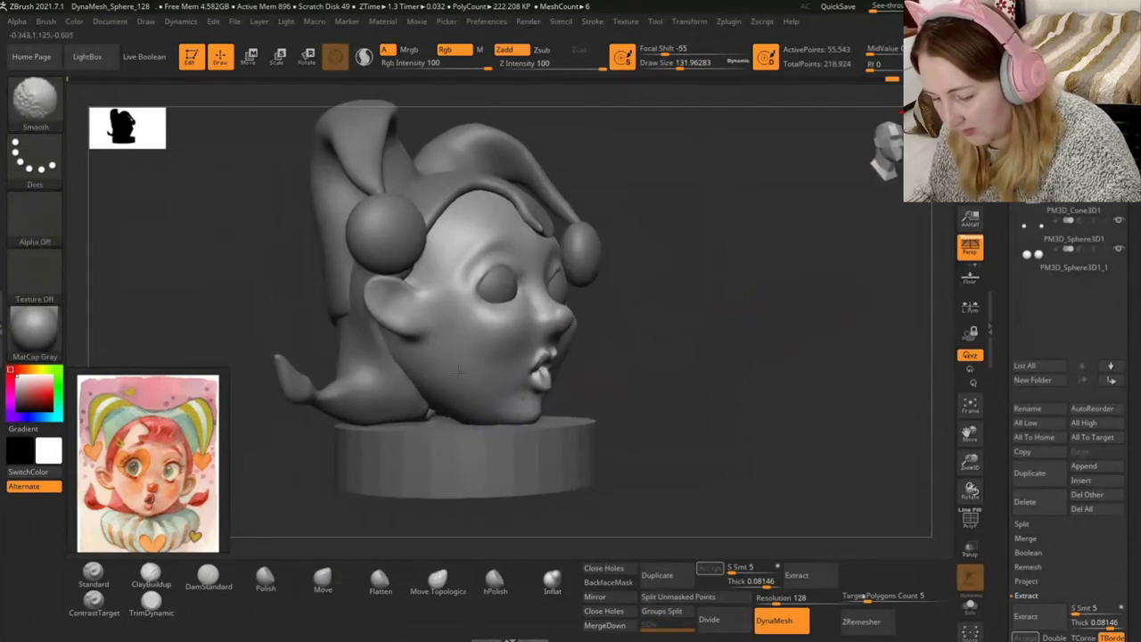
left_click_drag(713, 280, 766, 285)
left_click_drag(664, 62, 686, 62)
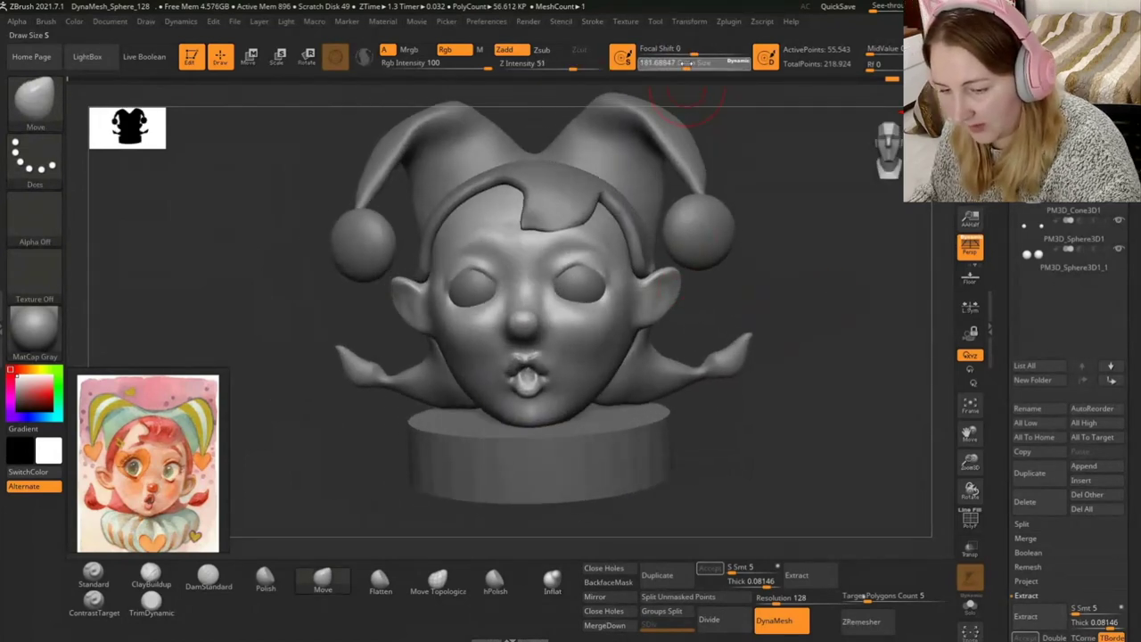
left_click_drag(740, 178, 790, 268)
left_click_drag(690, 63, 660, 64)
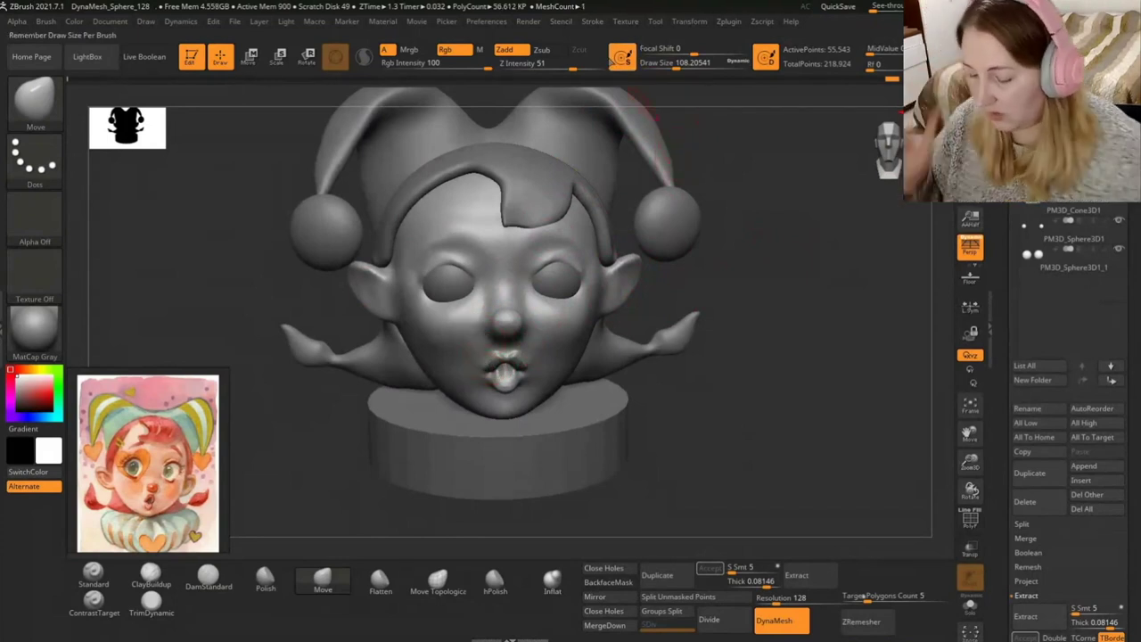
Smooth the hat edge by the left temple with a larger brush.
left_click_drag(754, 223, 729, 416)
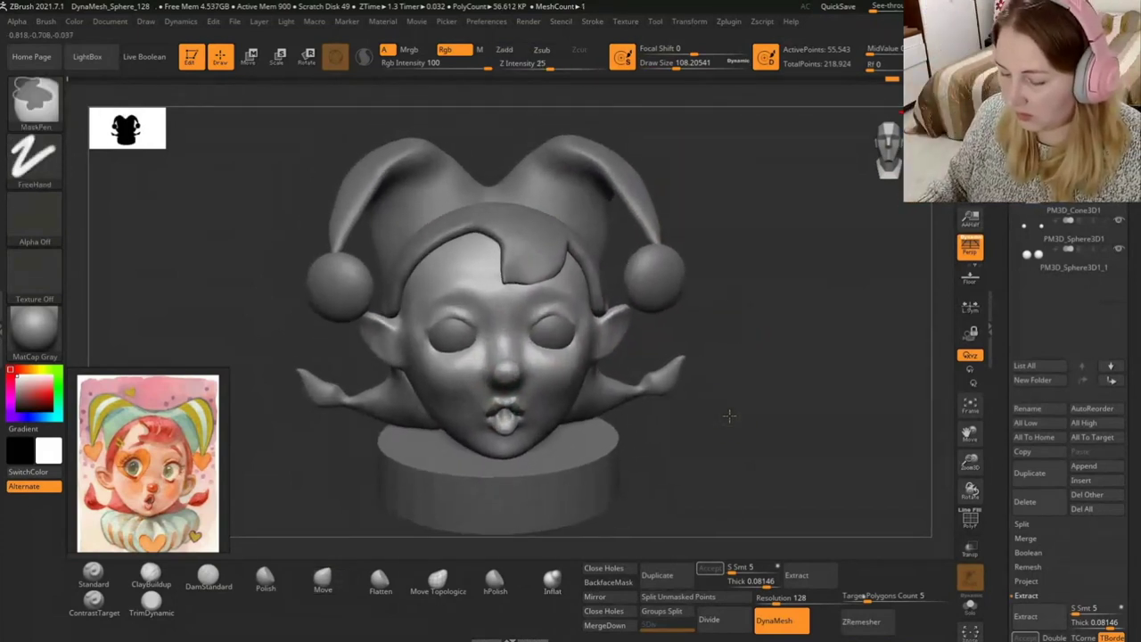
left_click_drag(726, 369, 720, 387)
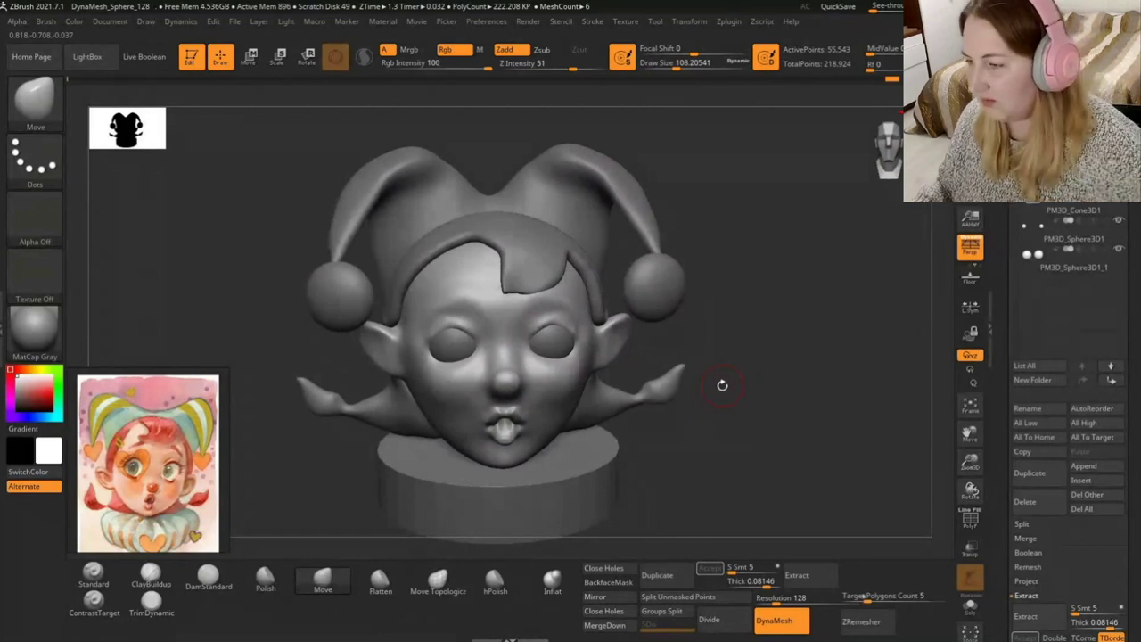
left_click_drag(675, 64, 690, 64)
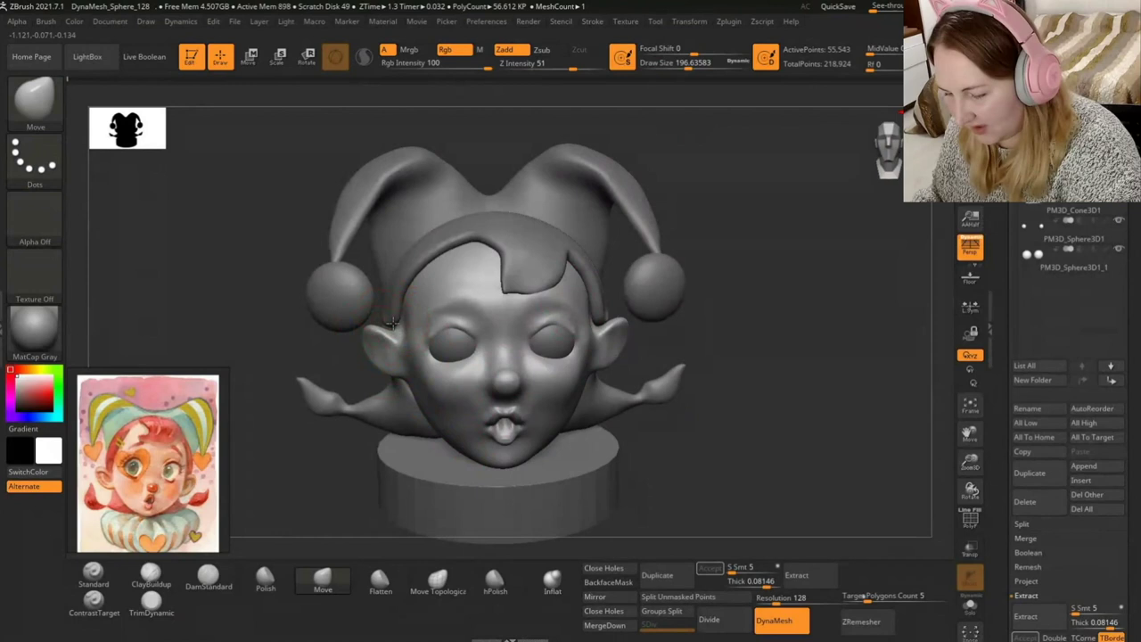
left_click_drag(412, 260, 401, 312, "shift")
mouse_move(734, 301)
left_mouse_down()
mouse_move(731, 316)
mouse_move(636, 322)
left_mouse_up()
Sculpt inner ear detail with the Standard brush on both sides of the head.
left_click(93, 574)
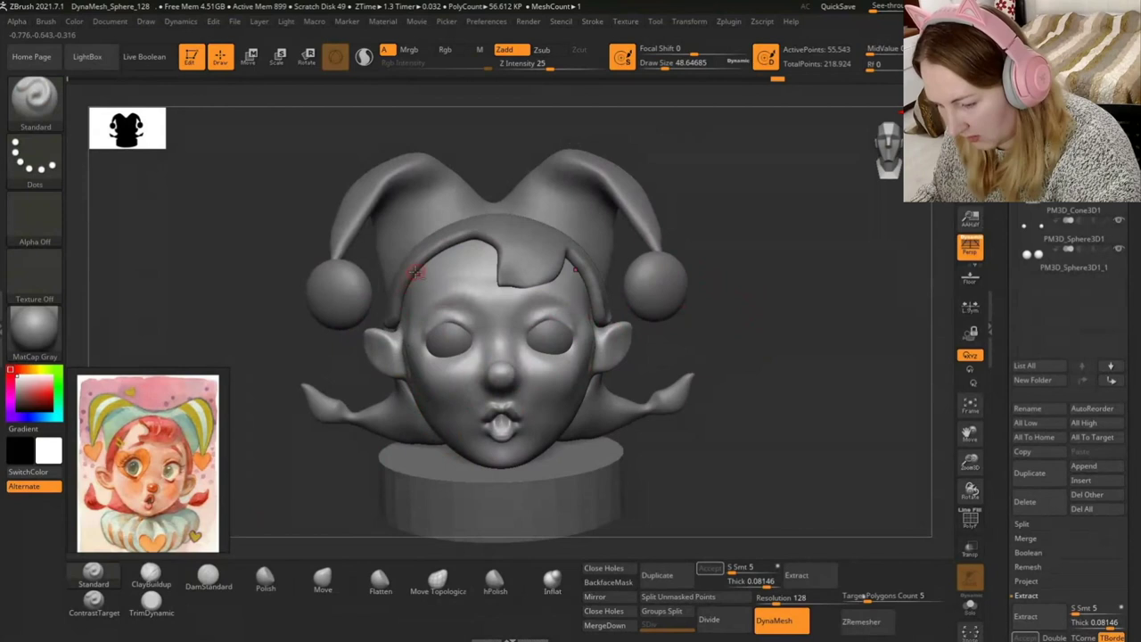
left_click_drag(741, 298, 430, 344)
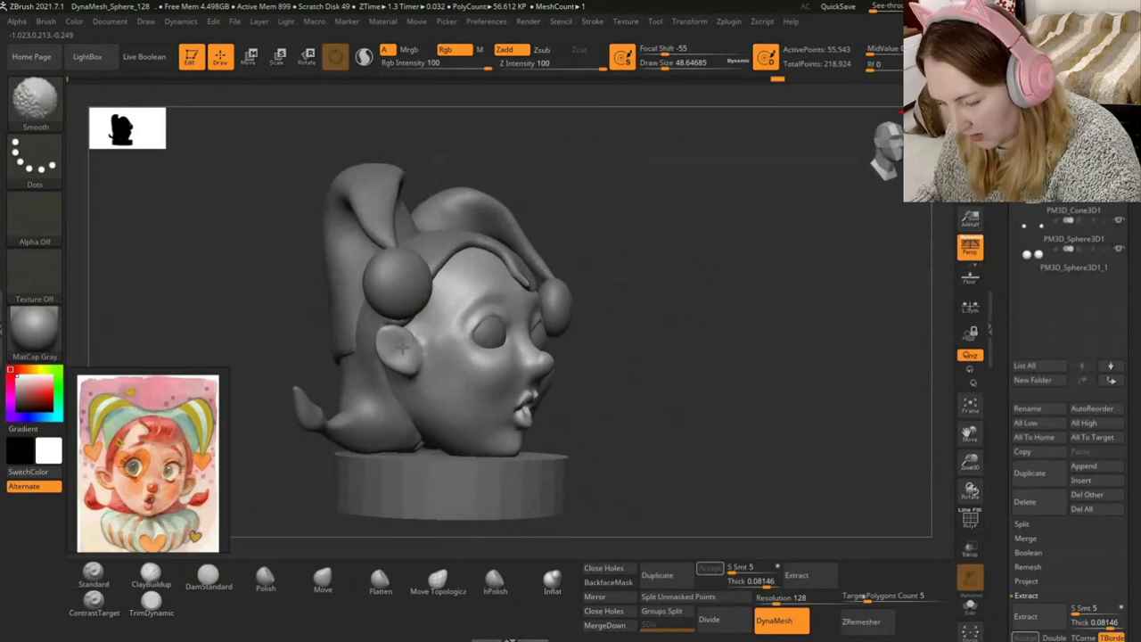
left_click_drag(403, 348, 437, 361)
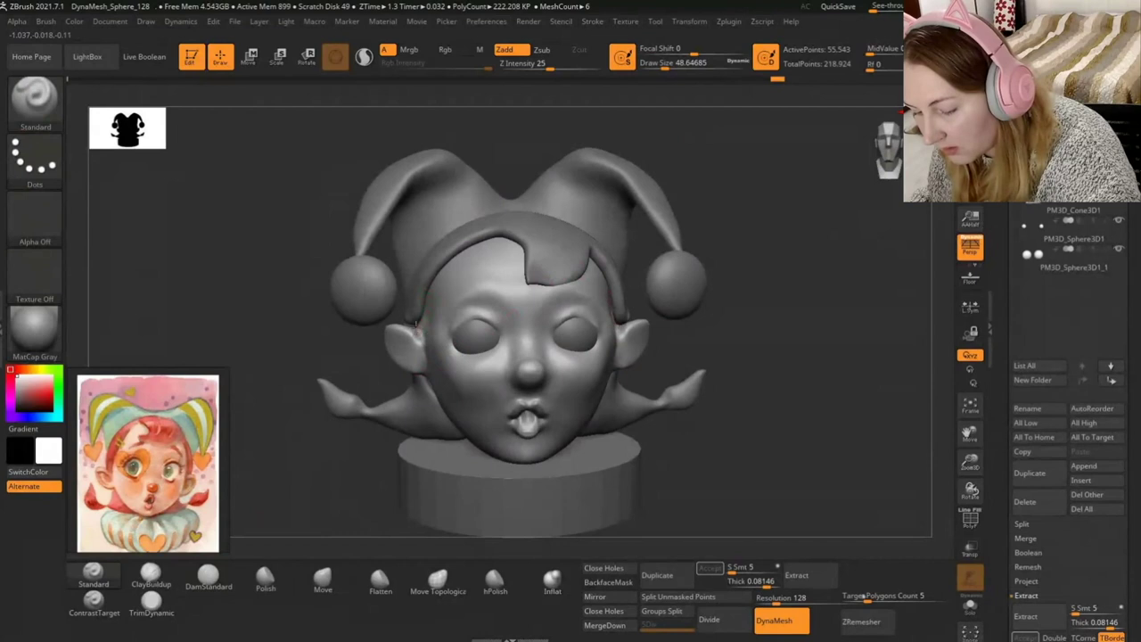
mouse_move(751, 278)
left_mouse_down()
mouse_move(438, 339)
mouse_move(476, 298)
left_mouse_up()
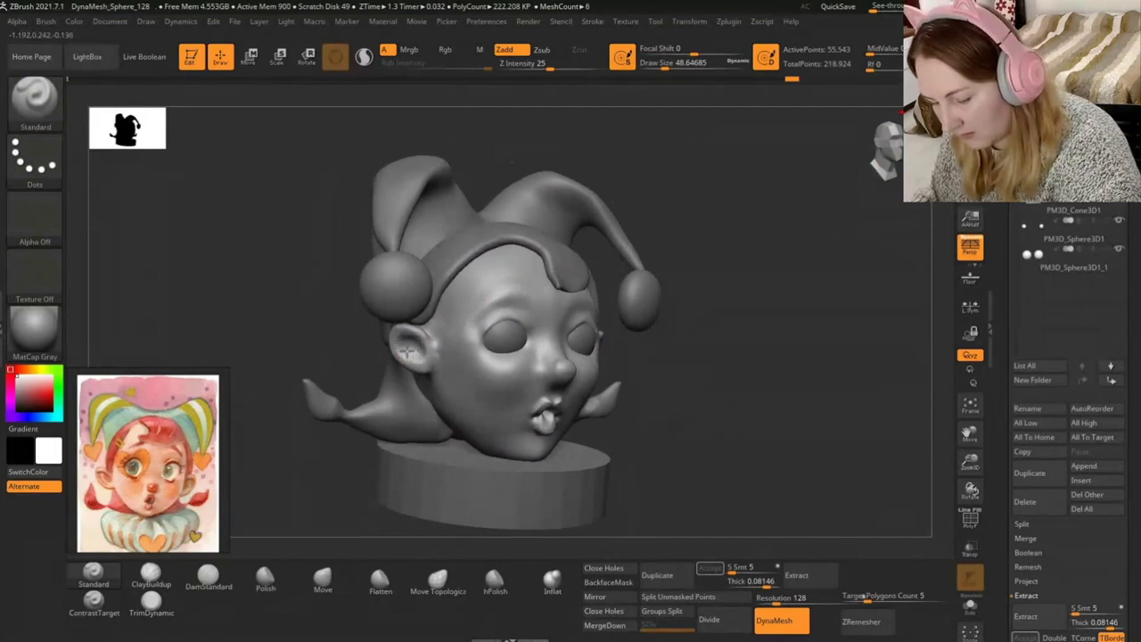
right_click_drag(412, 353, 582, 314)
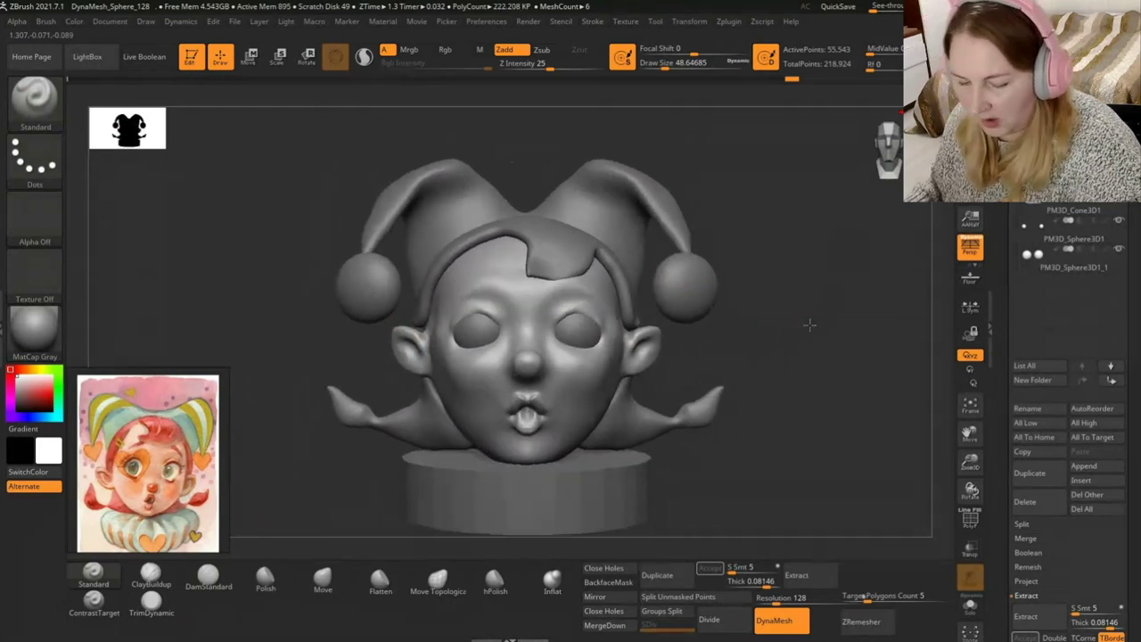
right_click_drag(756, 336, 432, 433)
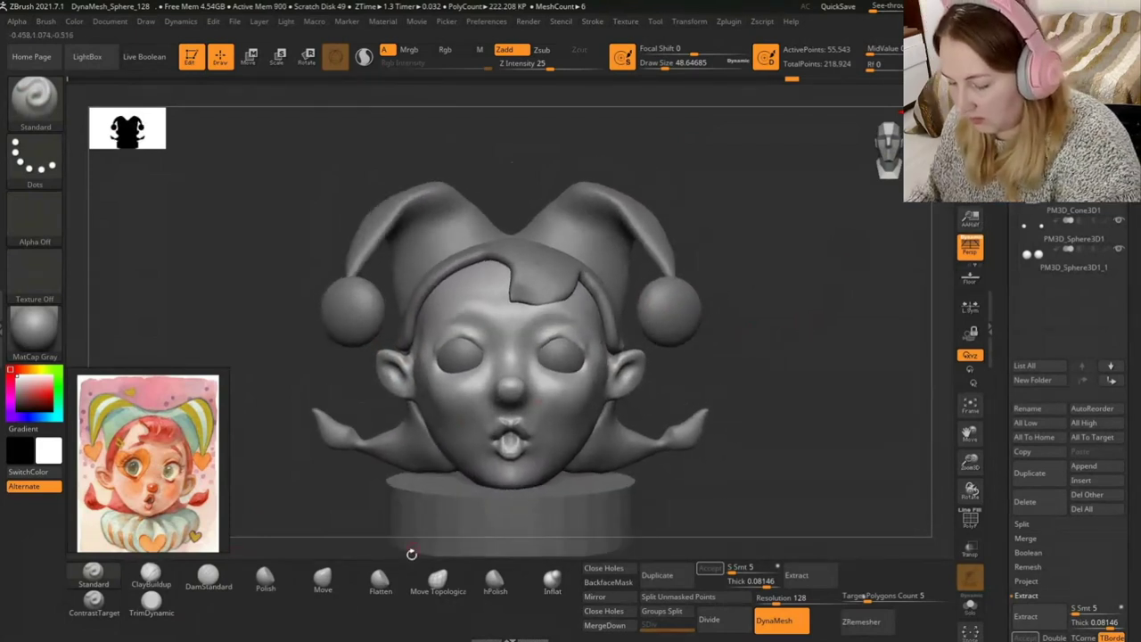
Make the face mesh active and nudge the chin with the Move brush.
left_click(323, 579)
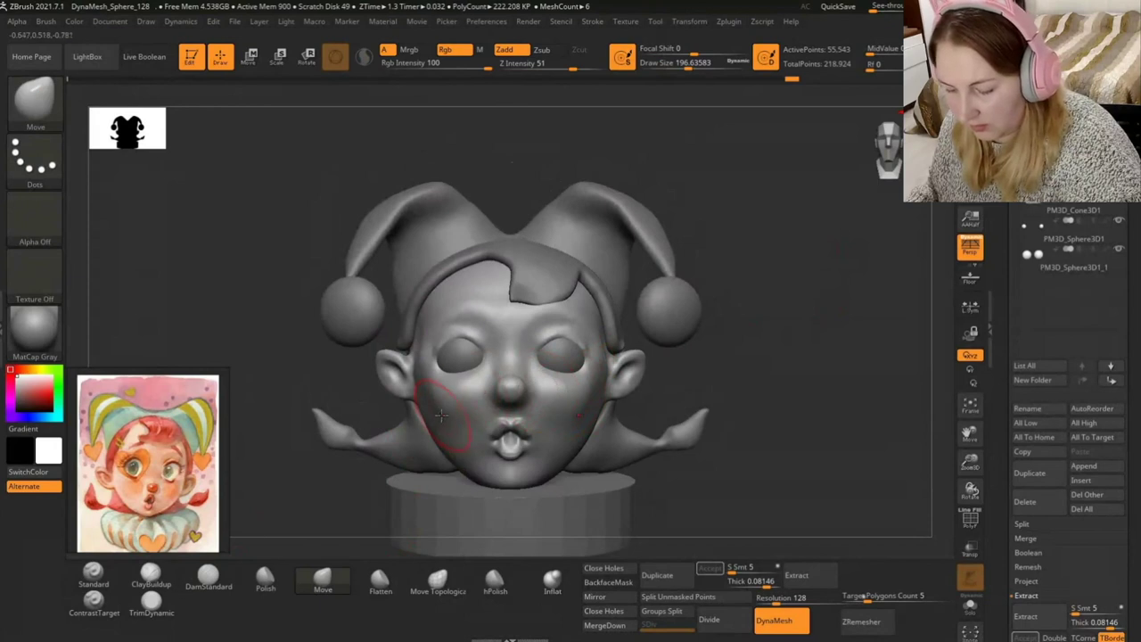
left_click(560, 463, "alt")
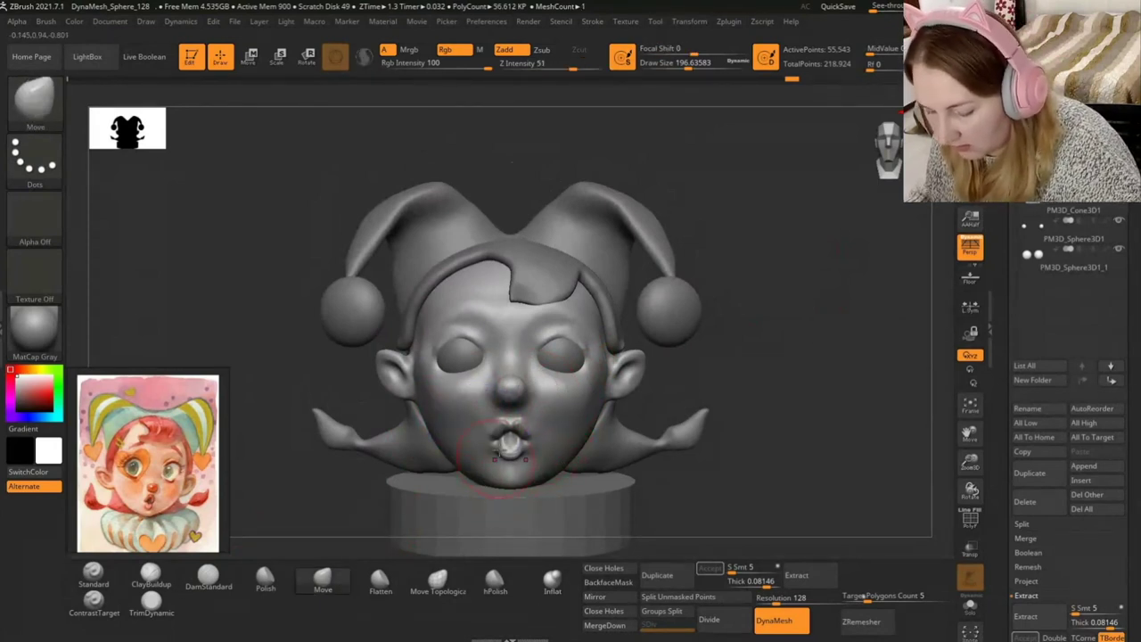
left_click_drag(478, 482, 481, 478)
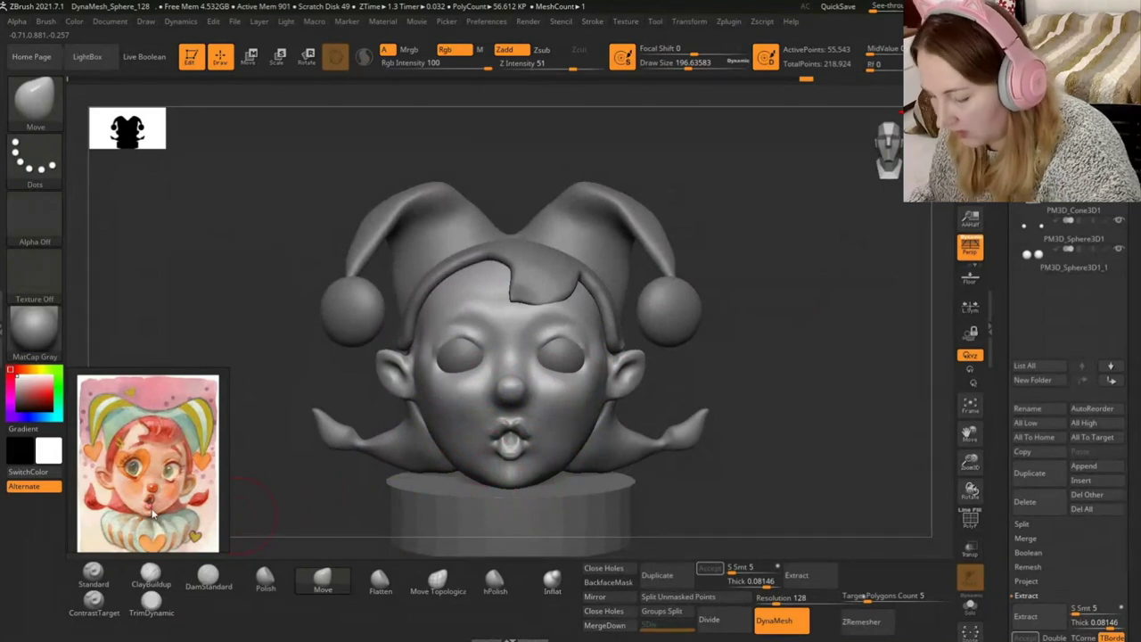
Shrink the brush and nudge the mouth and chin shape.
scroll(129, 531, "up", 2)
scroll(129, 532, "up", 2)
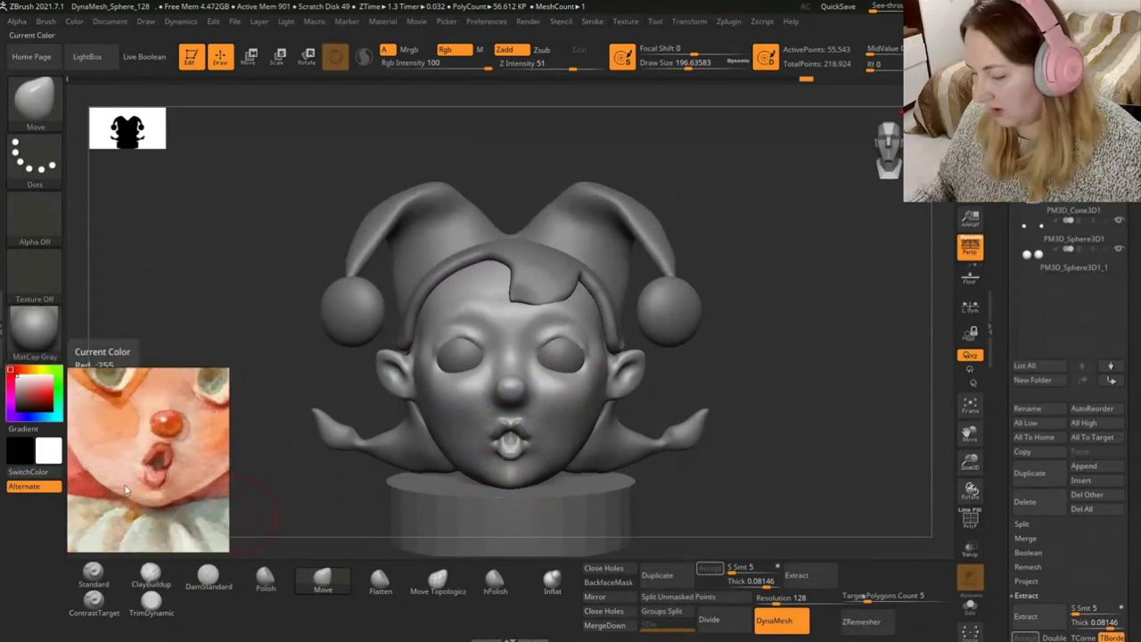
scroll(173, 505, "down", 2)
scroll(173, 505, "down", 2)
key("bracketleft")
key("bracketleft")
key("bracketleft")
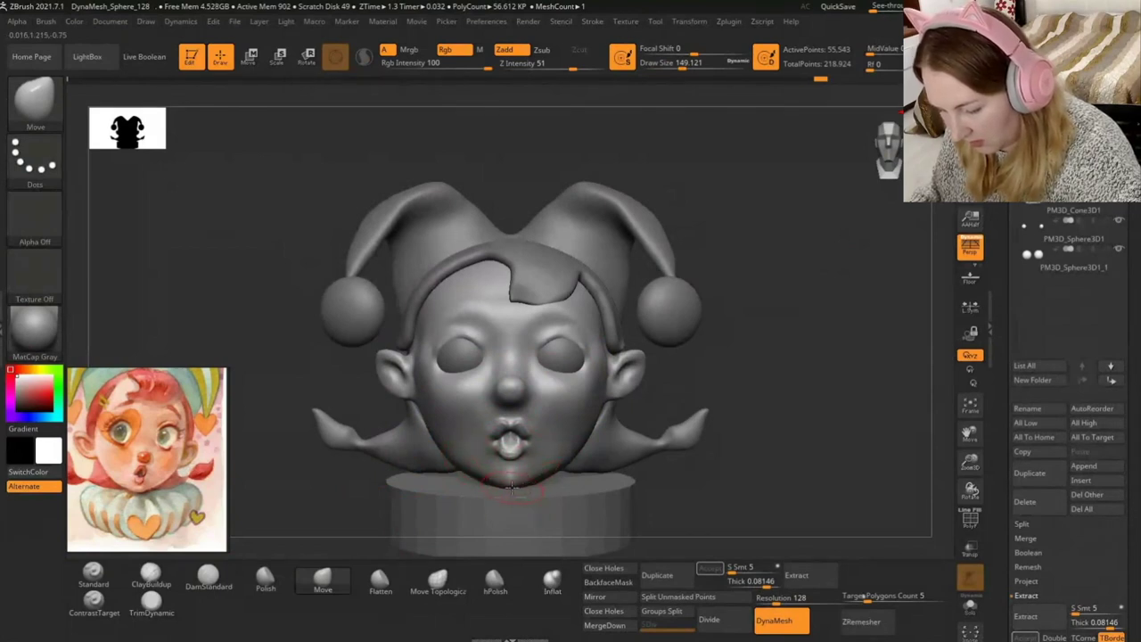
left_click_drag(515, 473, 529, 478)
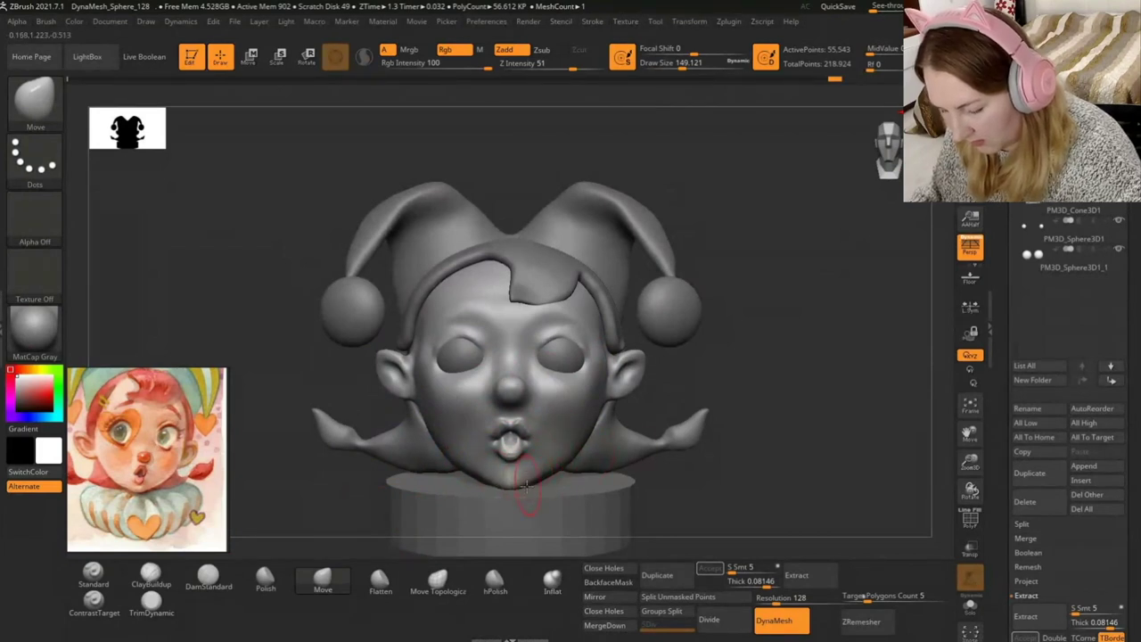
key("shift")
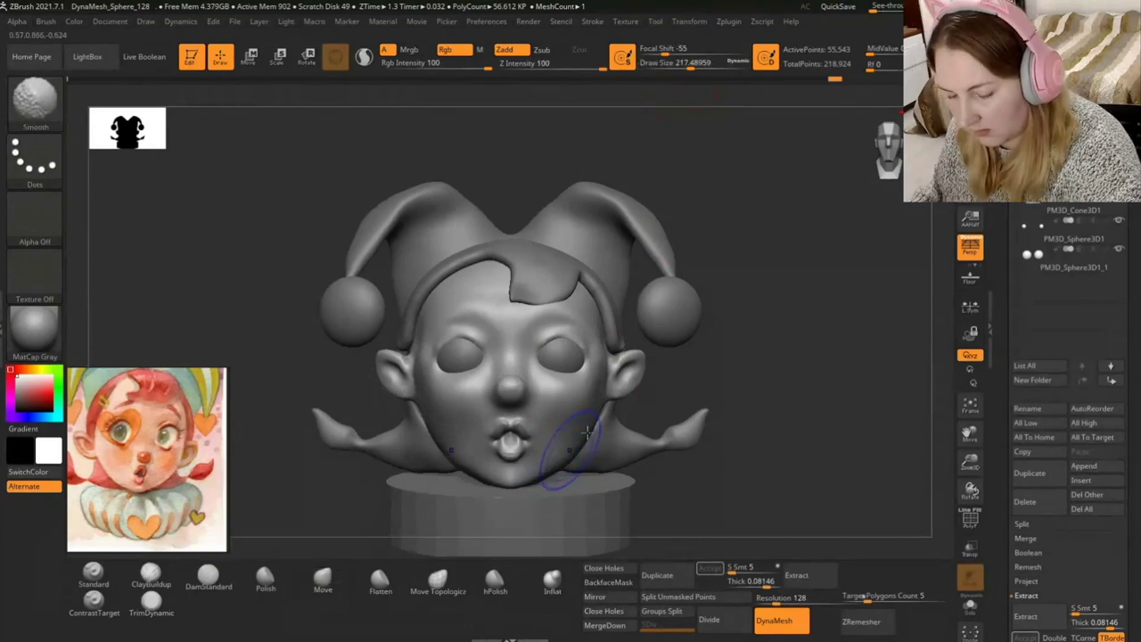
Resize the brush over the chin and reframe the head in a front view.
left_click_drag(671, 337, 739, 405)
key("bracketleft")
key("bracketleft")
key("bracketleft")
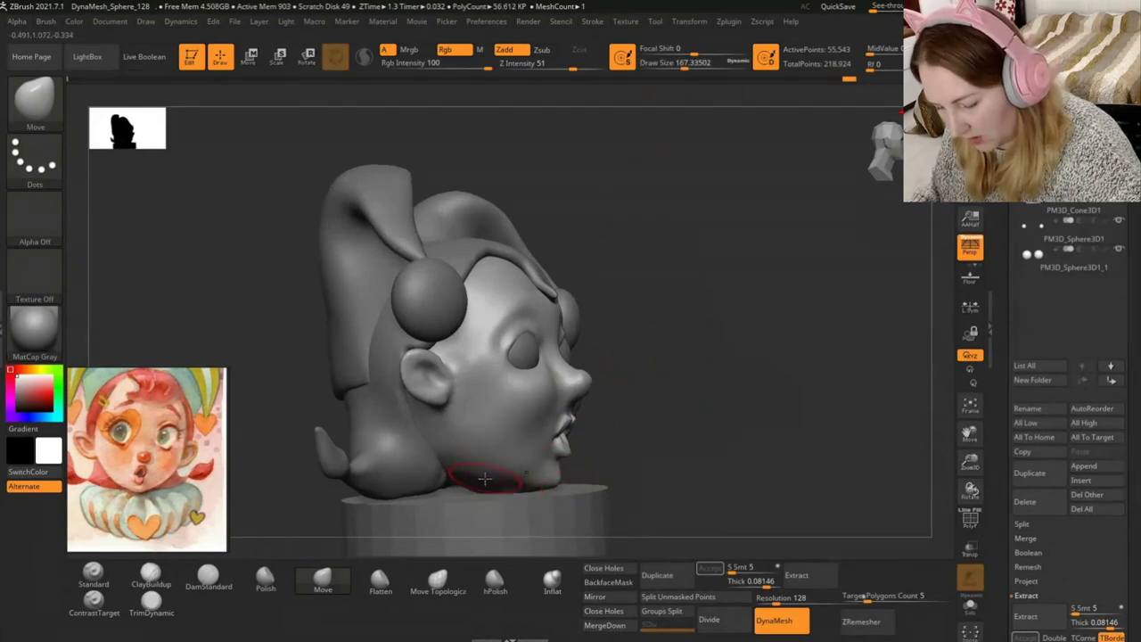
left_click_drag(696, 316, 681, 331)
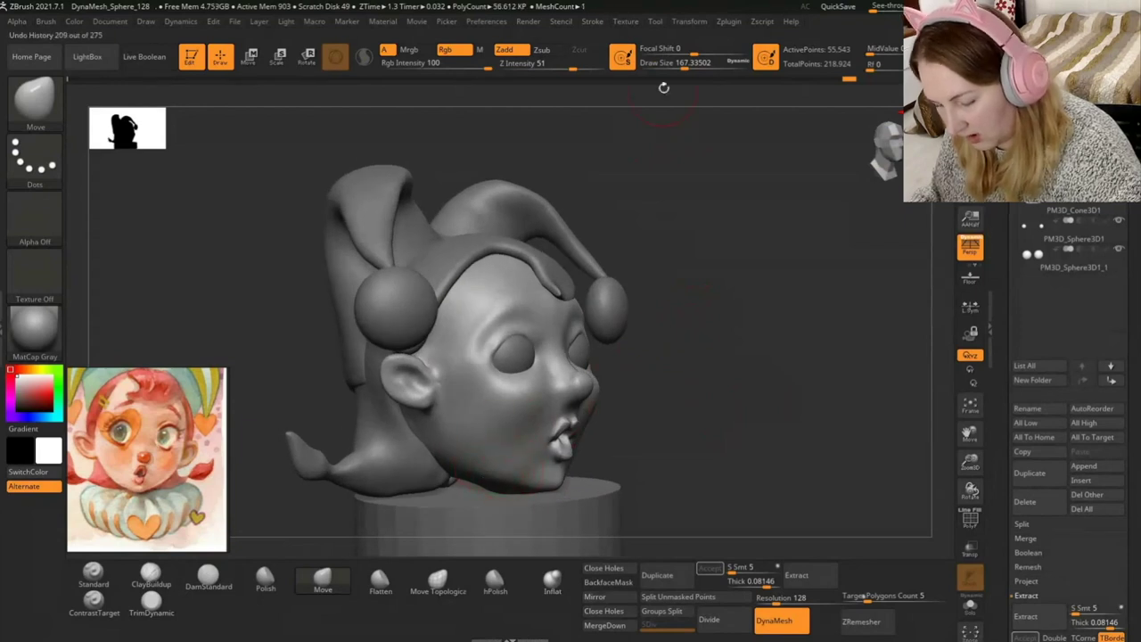
left_click_drag(677, 68, 686, 68)
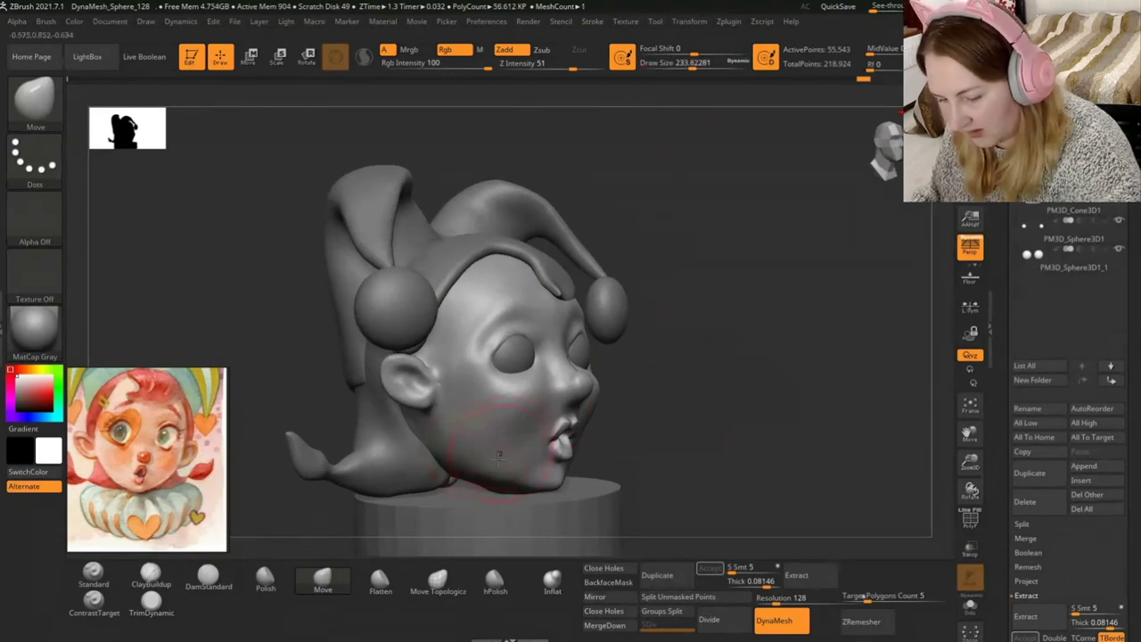
mouse_move(677, 357)
left_mouse_down("shift")
mouse_move(660, 341)
mouse_move(640, 357)
left_mouse_up("shift")
left_click_drag(591, 481, 581, 488)
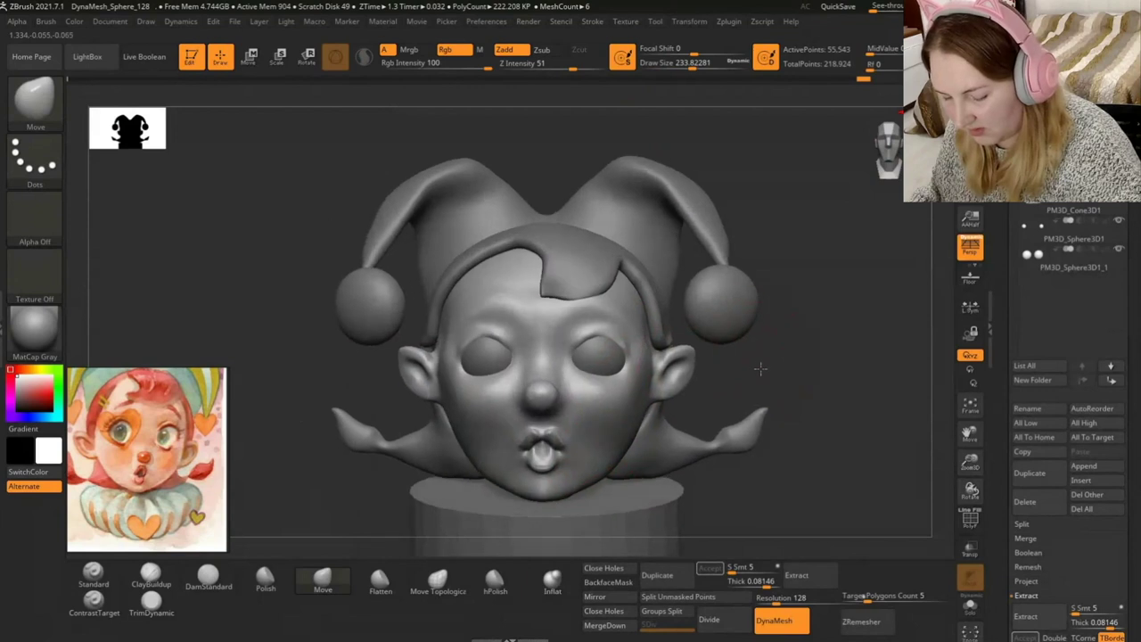
left_click_drag(761, 366, 764, 308, "alt")
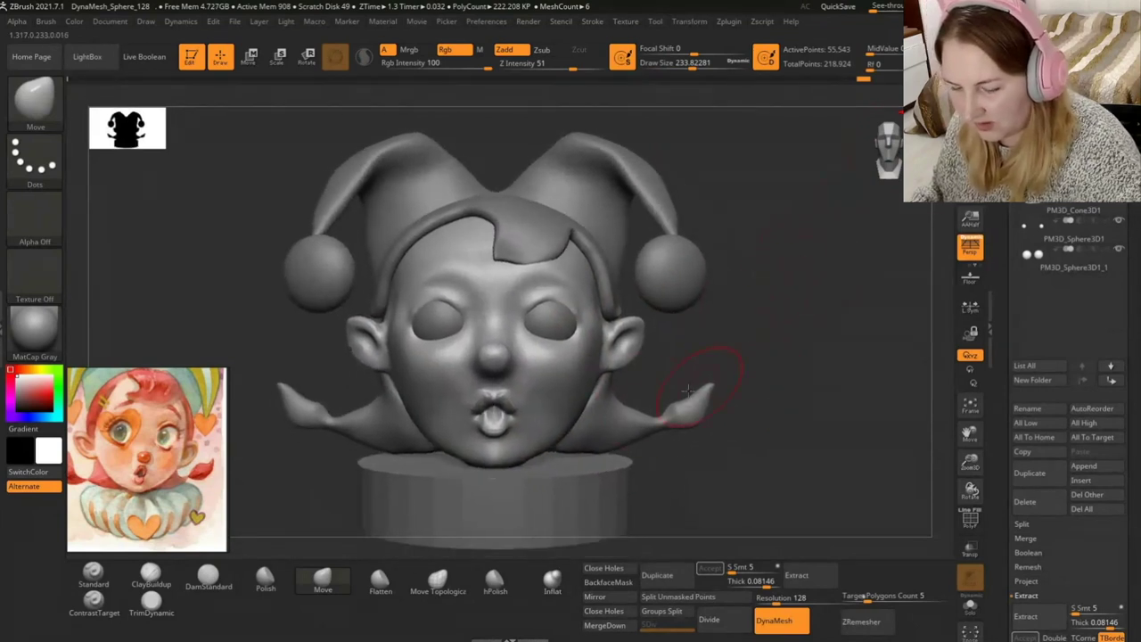
left_click_drag(752, 379, 752, 326, "alt")
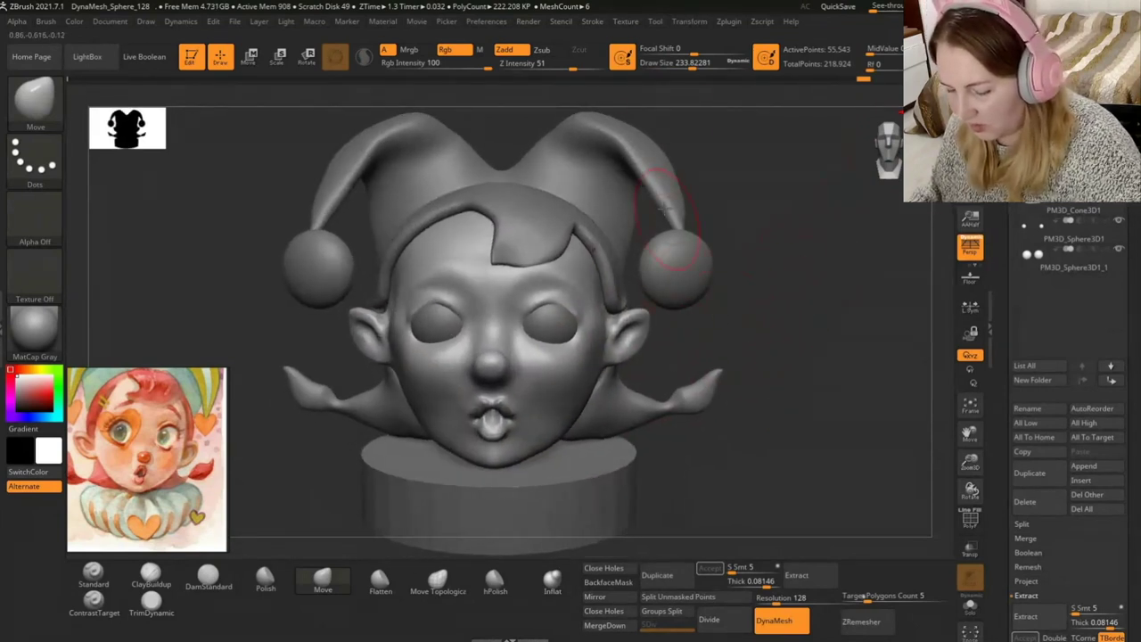
Set Draw Size to about 128, then down to about 97.
left_click_drag(692, 62, 675, 65)
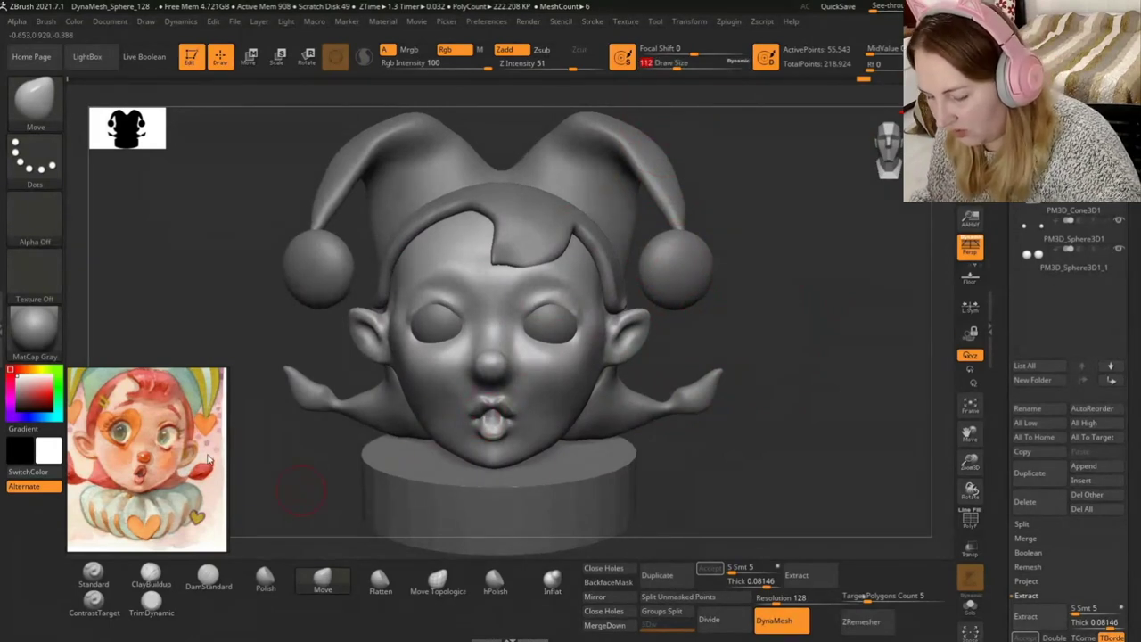
left_click(664, 62)
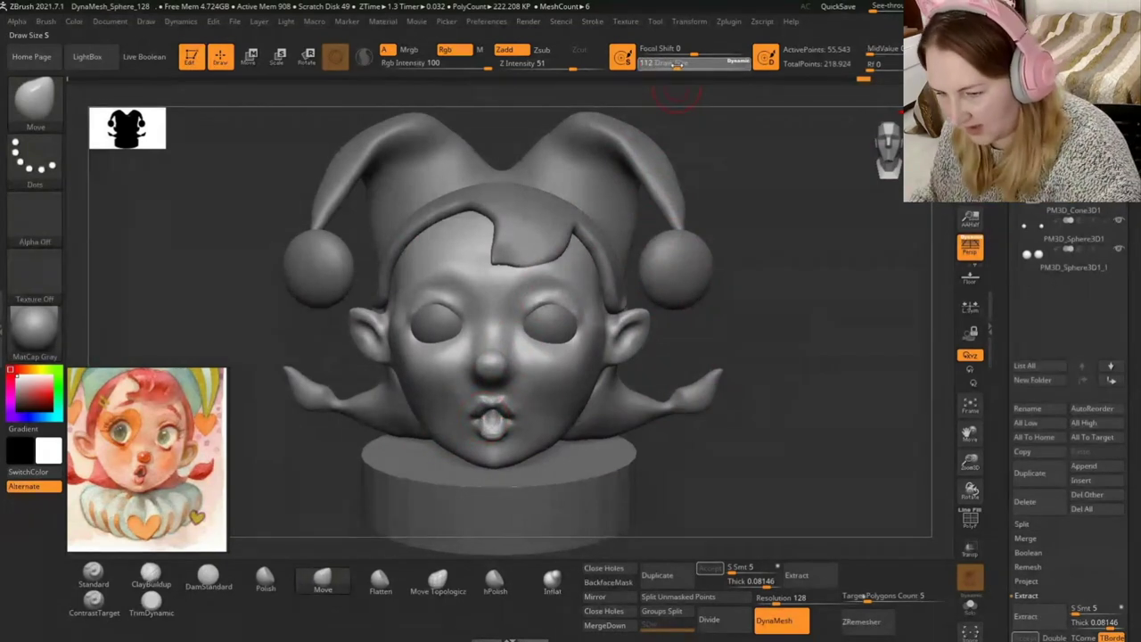
left_click_drag(677, 64, 652, 109)
key("Return")
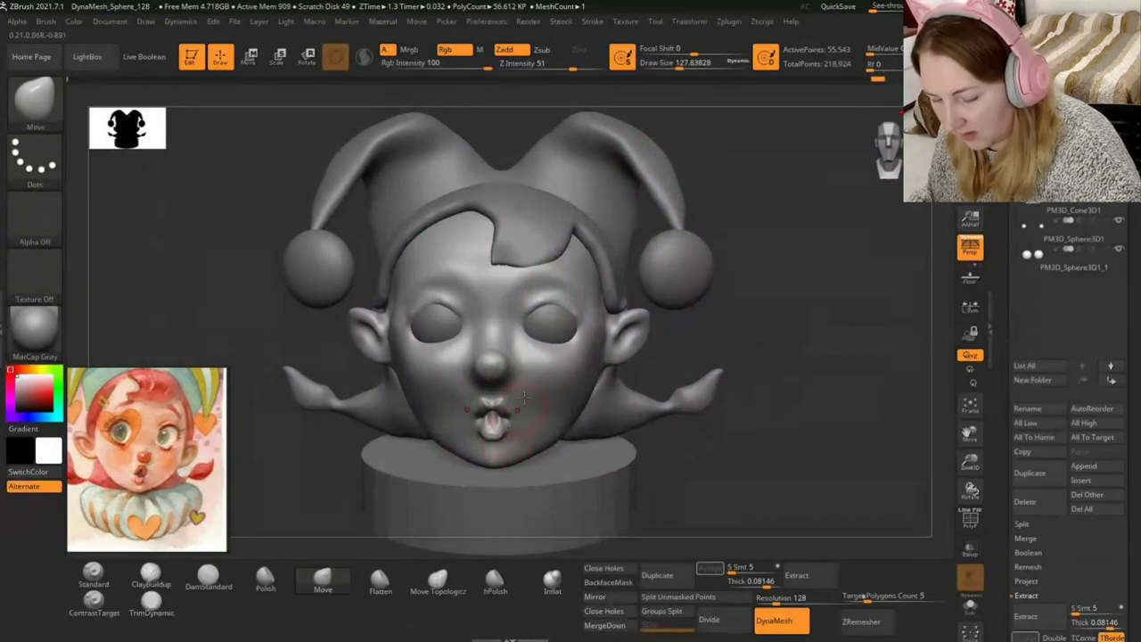
left_click_drag(683, 63, 641, 117)
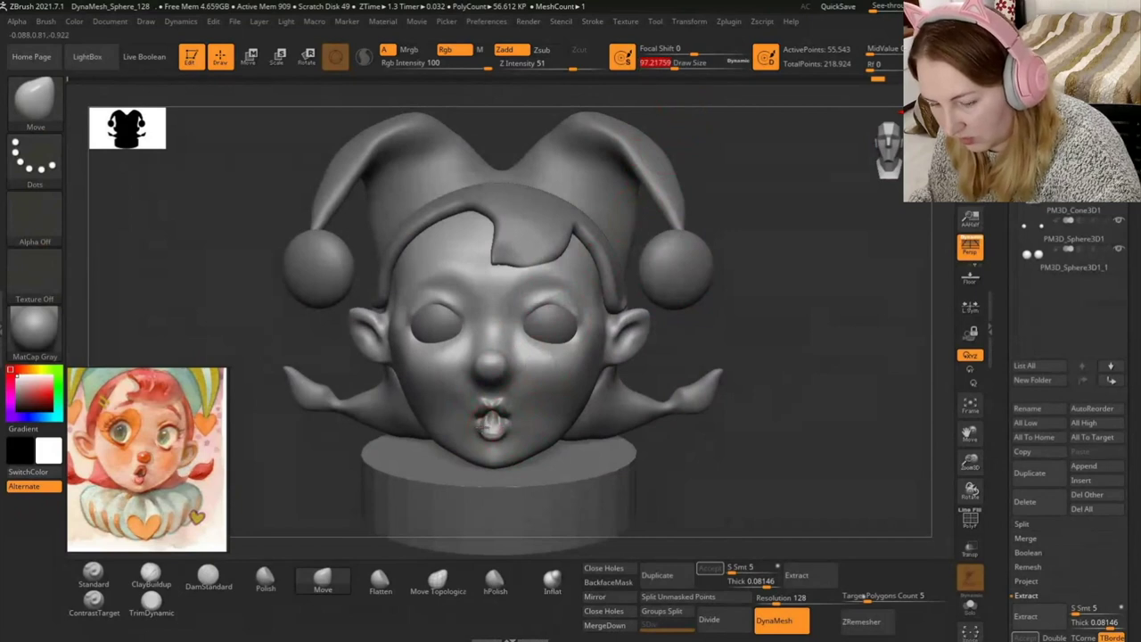
key("Return")
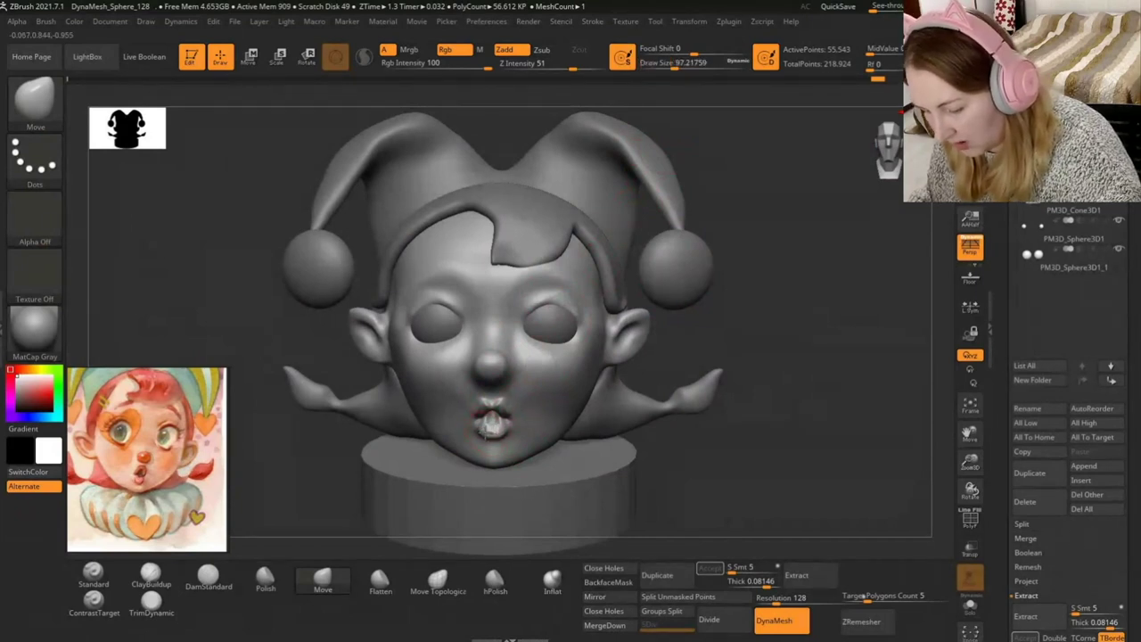
Smooth the area around the lips at a Draw Size of about 71.
left_click_drag(491, 420, 497, 410, "shift")
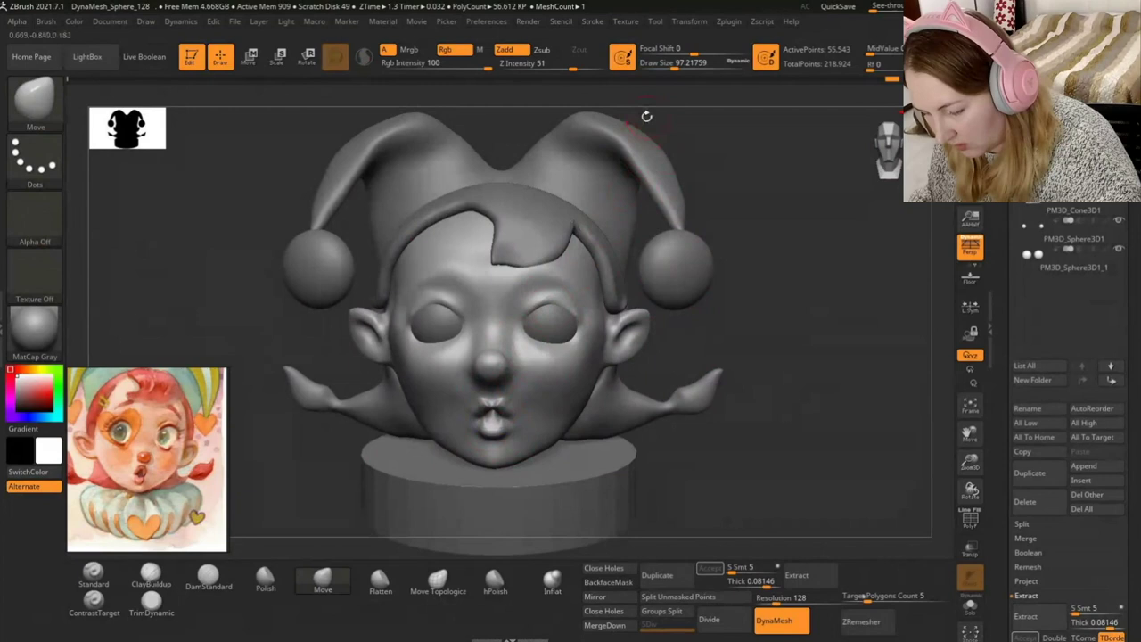
key("s")
left_click_drag(647, 116, 628, 119)
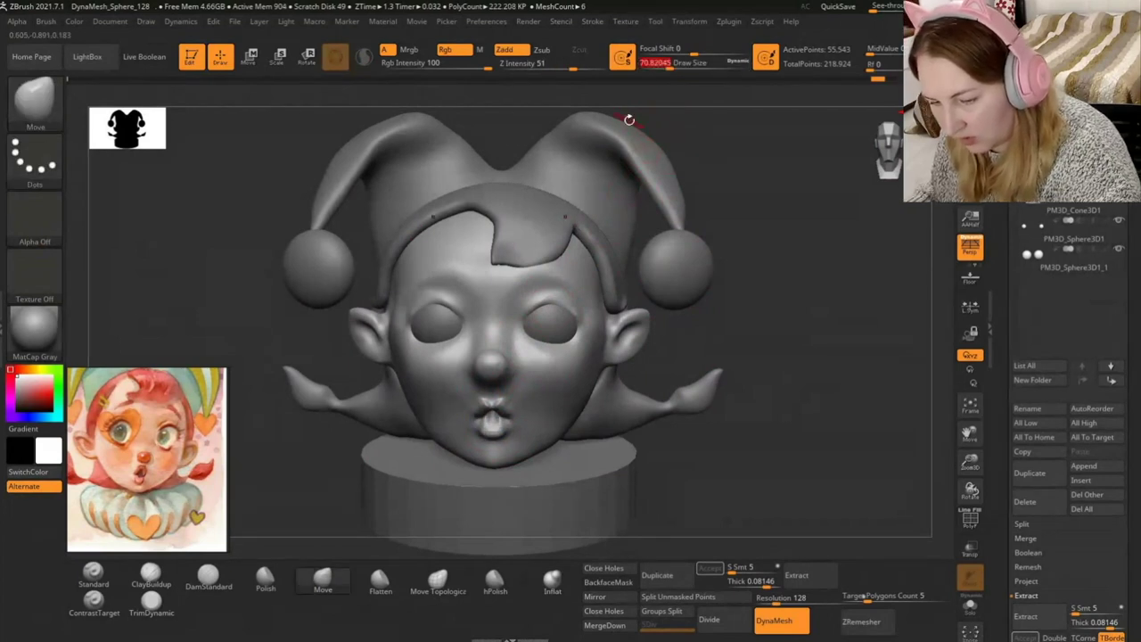
left_click_drag(490, 424, 496, 408, "shift")
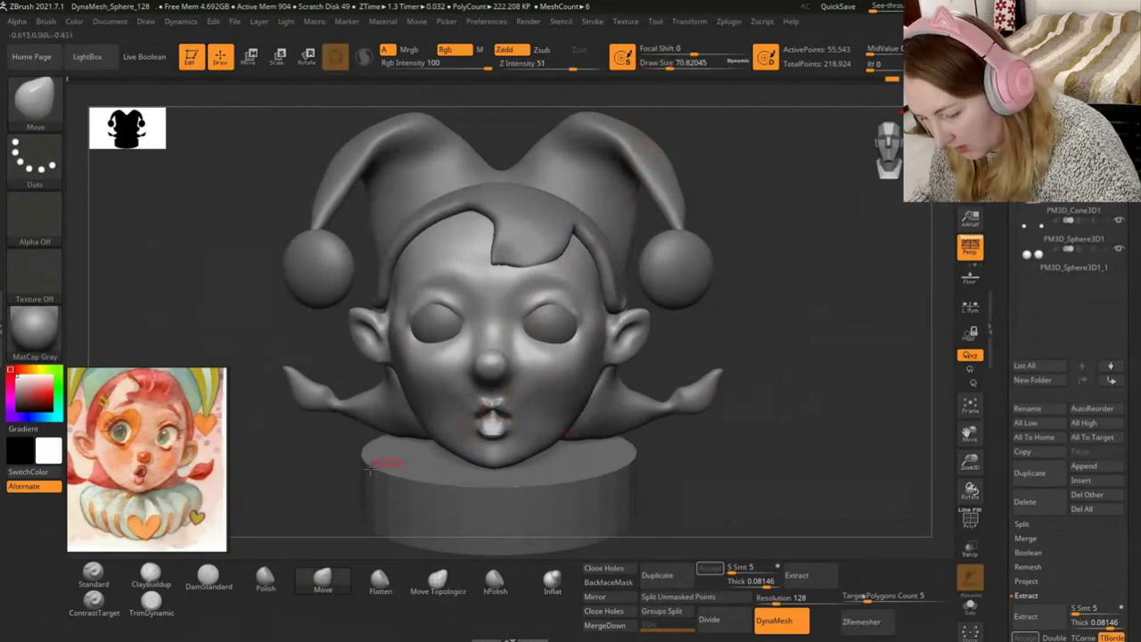
Carve the parting line between the lips with the DamStandard brush.
left_click(94, 572)
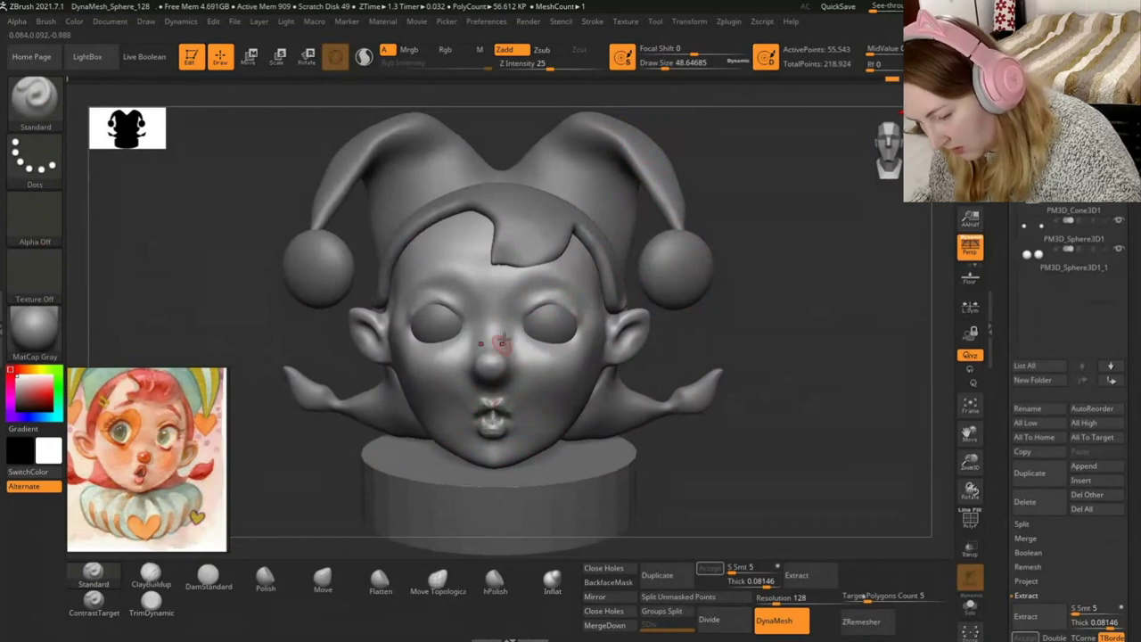
left_click(664, 63)
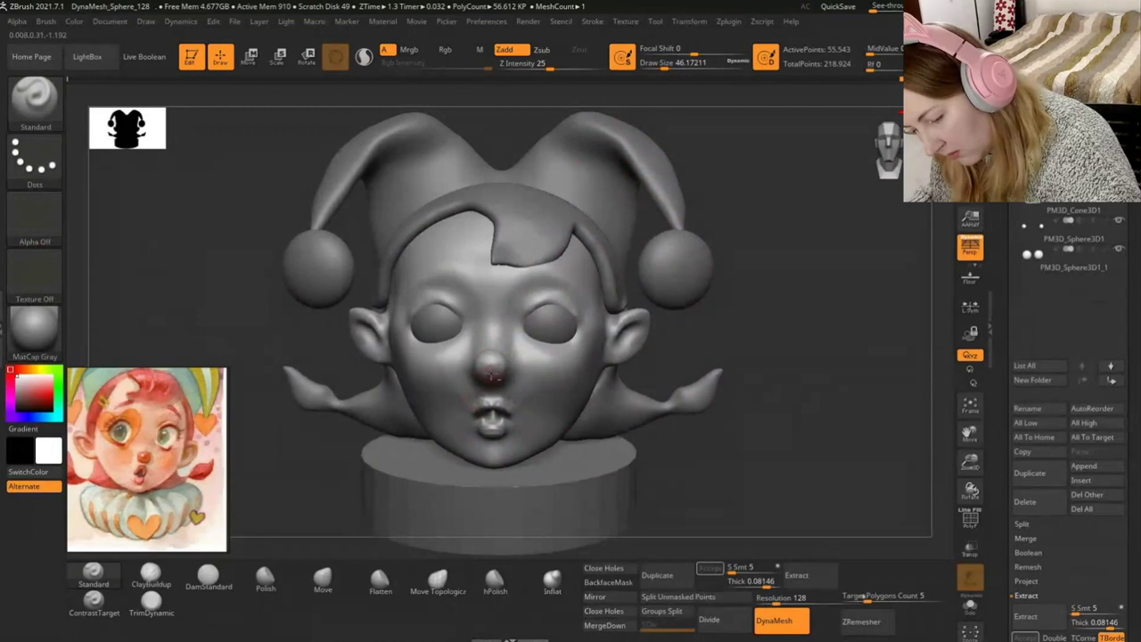
key("ctrl")
key("ctrl")
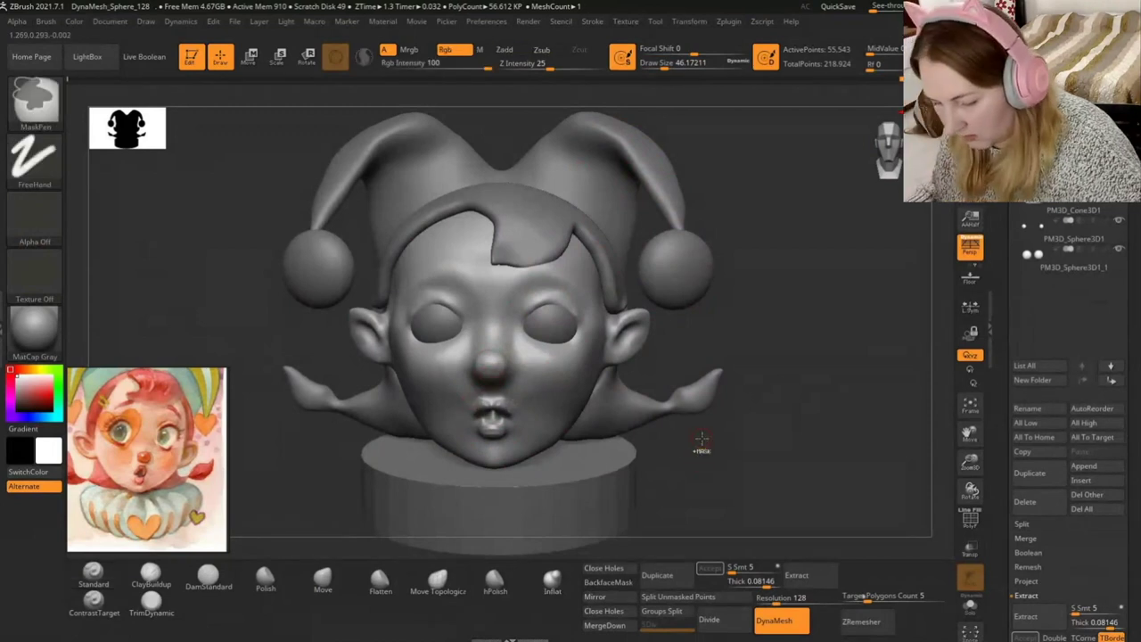
left_click(233, 575)
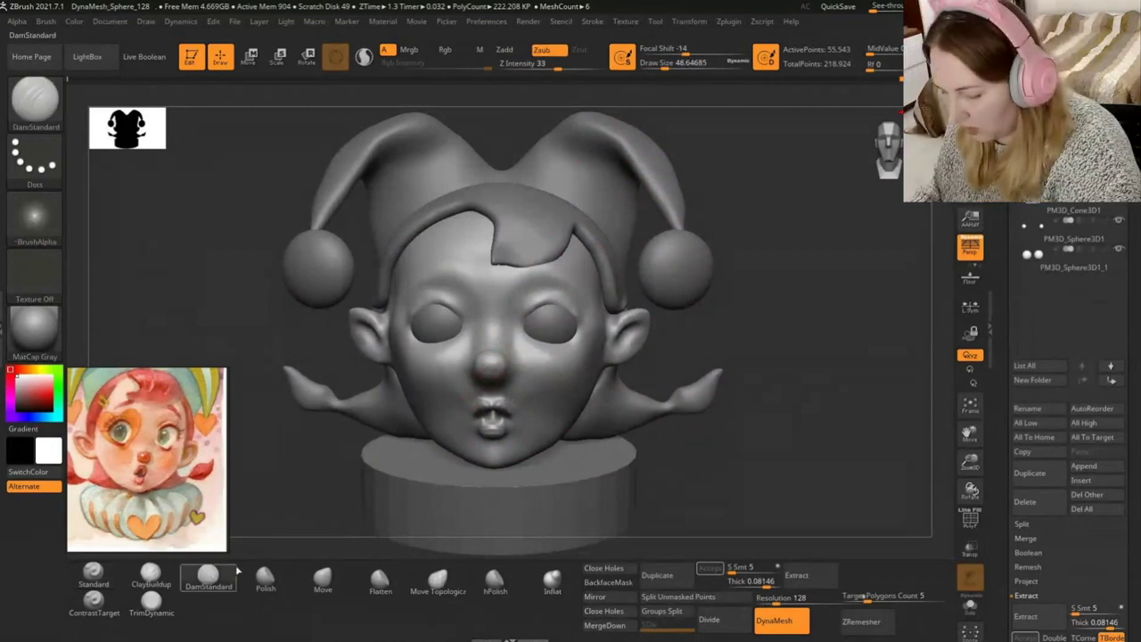
right_click_drag(732, 499, 732, 454, "ctrl")
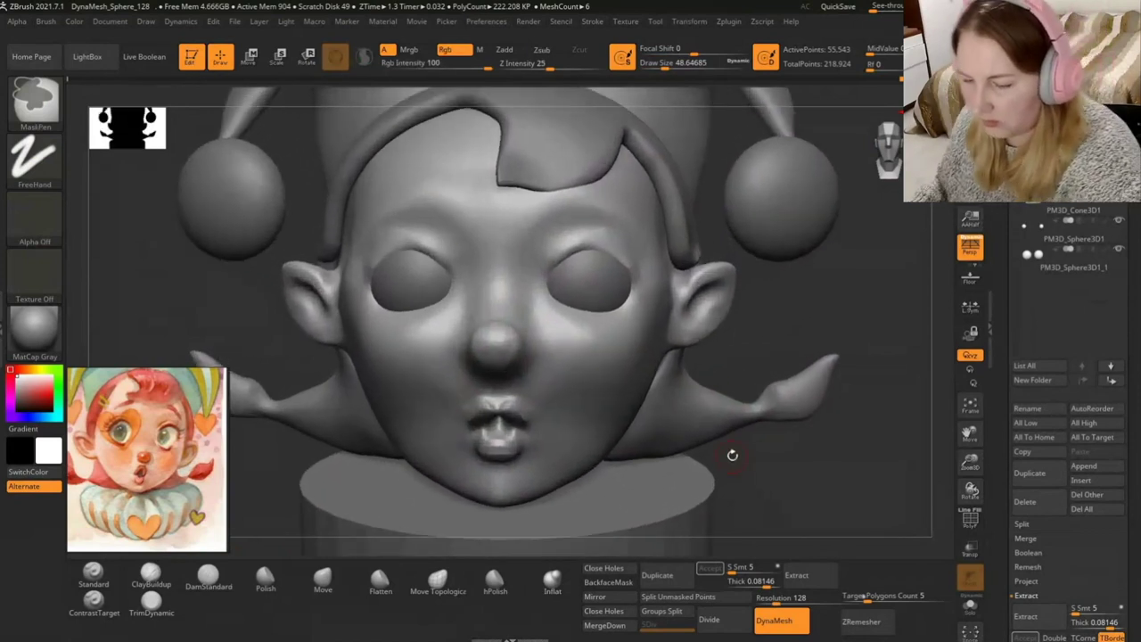
left_click_drag(732, 455, 486, 404)
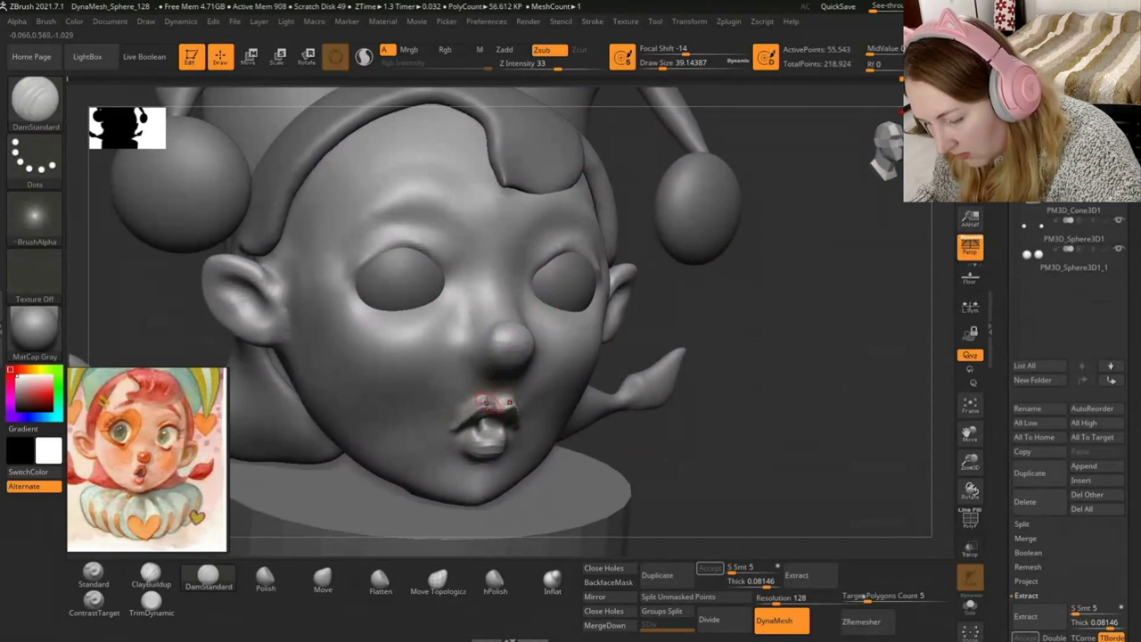
mouse_move(653, 349)
left_mouse_down()
mouse_move(711, 309)
mouse_move(726, 316)
left_mouse_up()
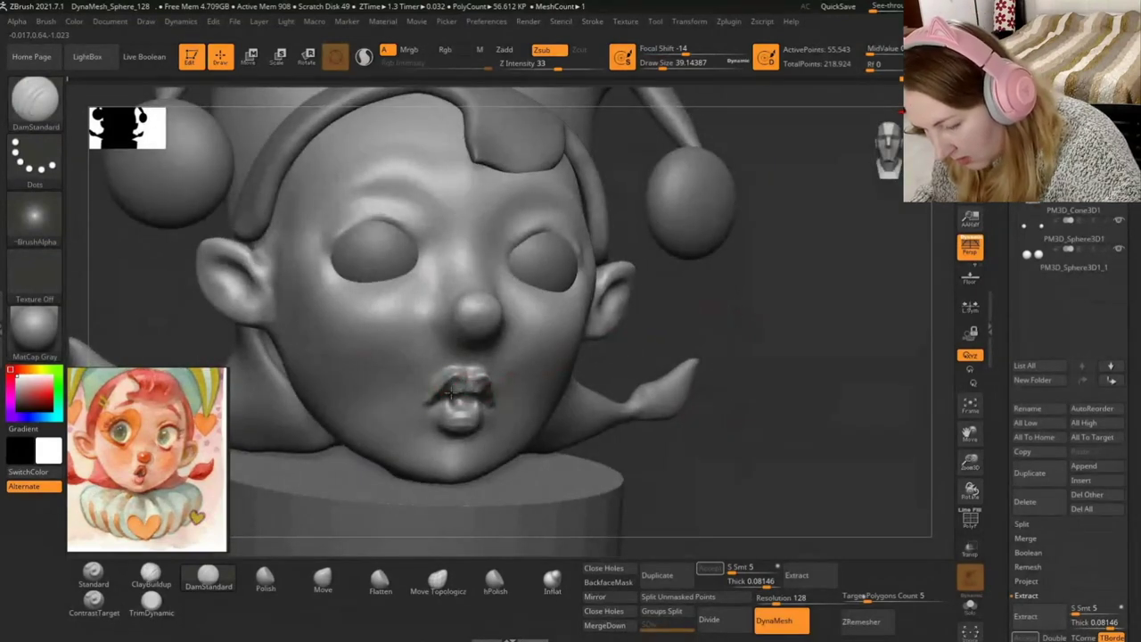
left_click_drag(663, 345, 540, 362)
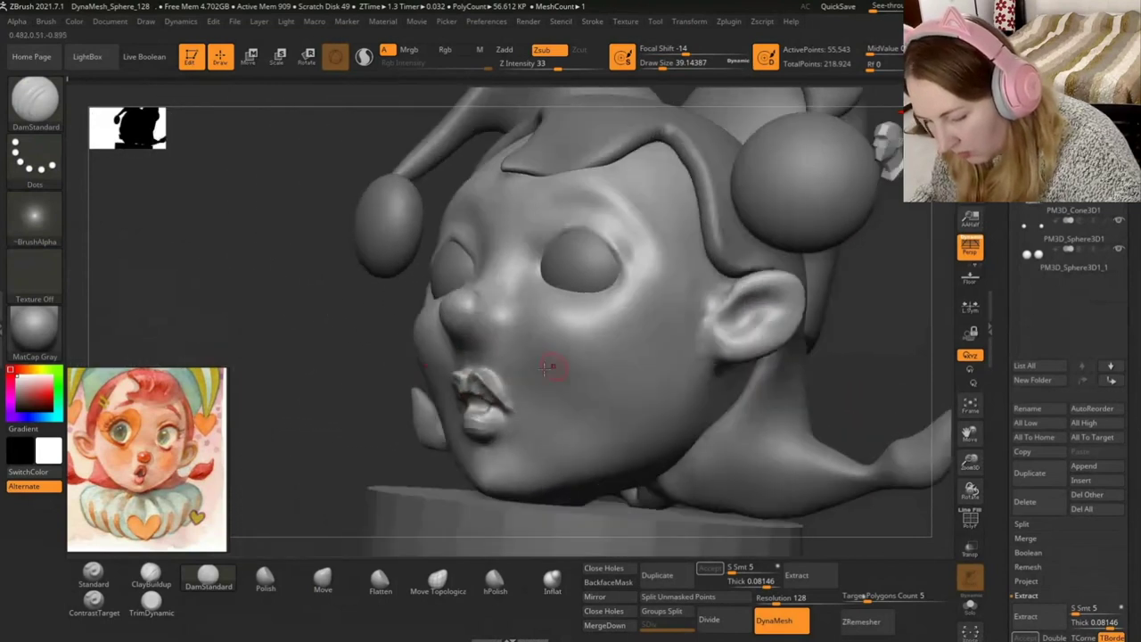
key("shift")
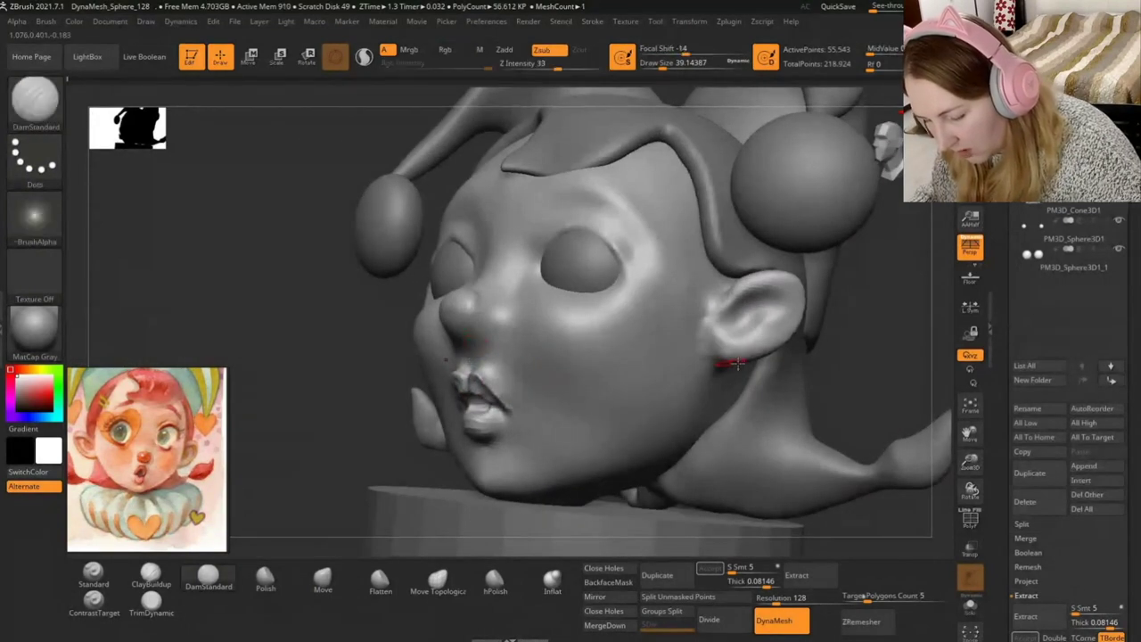
left_click_drag(863, 354, 535, 410)
Reshape the mouth corners with the Move brush.
left_click(324, 578)
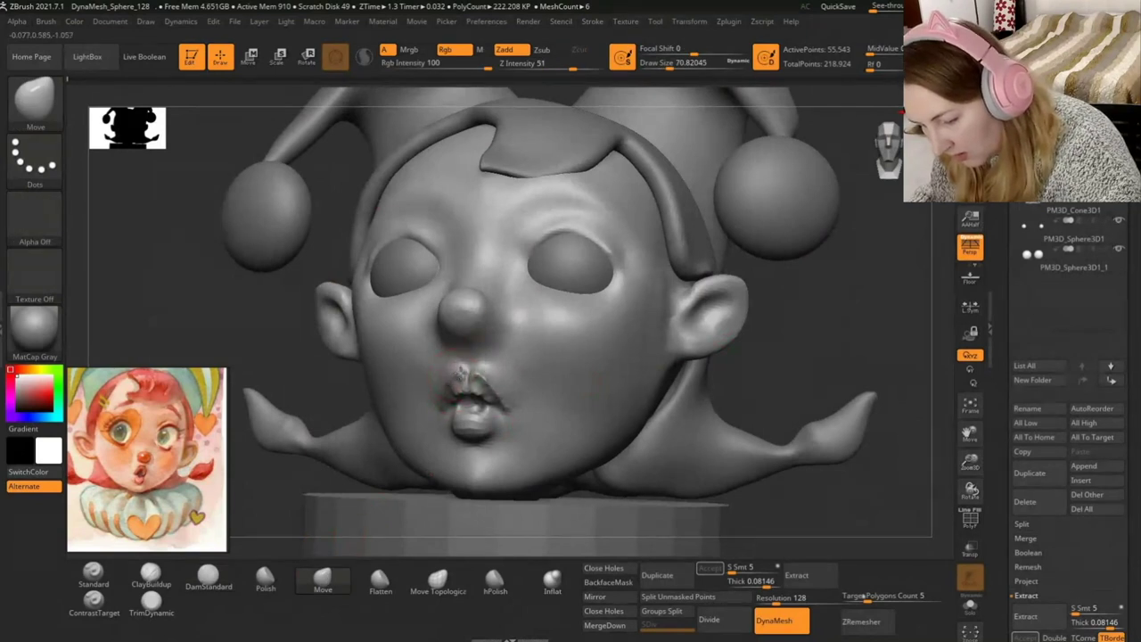
left_click_drag(810, 352, 526, 397)
left_click_drag(452, 390, 443, 390)
left_click_drag(561, 330, 489, 427)
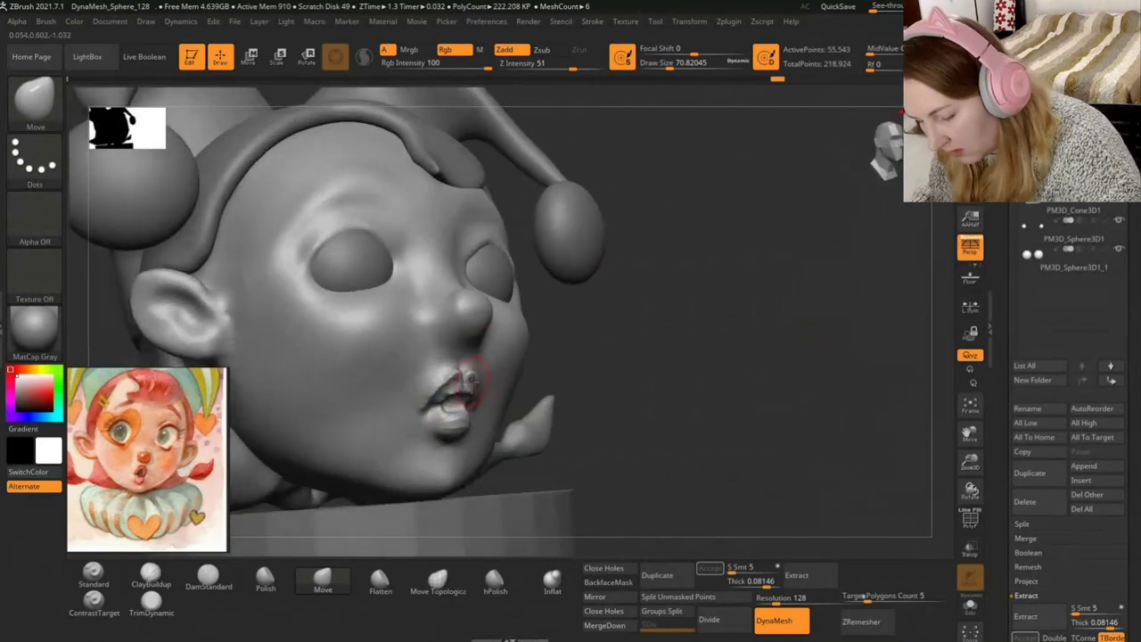
Build up a fuller, rounder button nose with Standard at draw size 33, then smooth it.
left_click(98, 559)
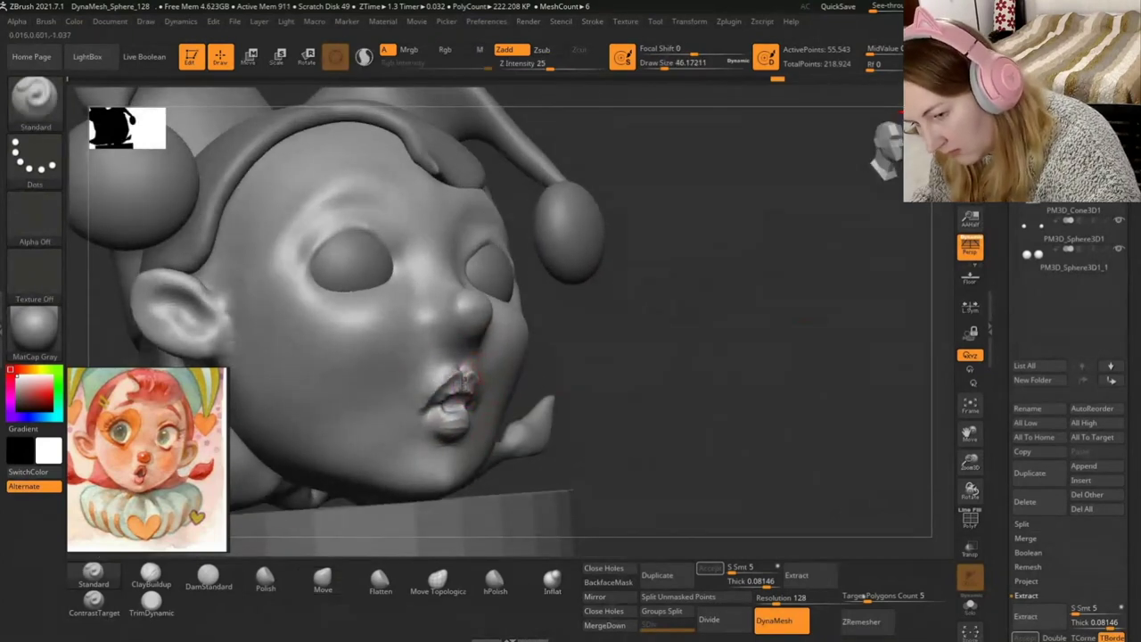
left_click(656, 62)
left_click_drag(656, 63, 663, 62)
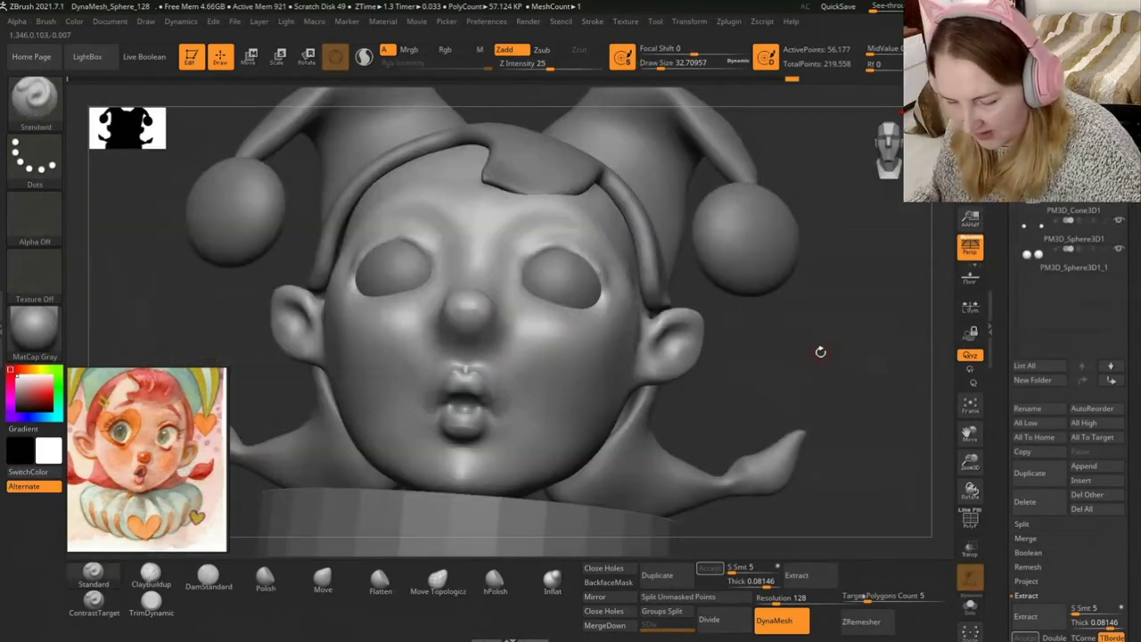
left_click_drag(658, 354, 637, 331, "shift")
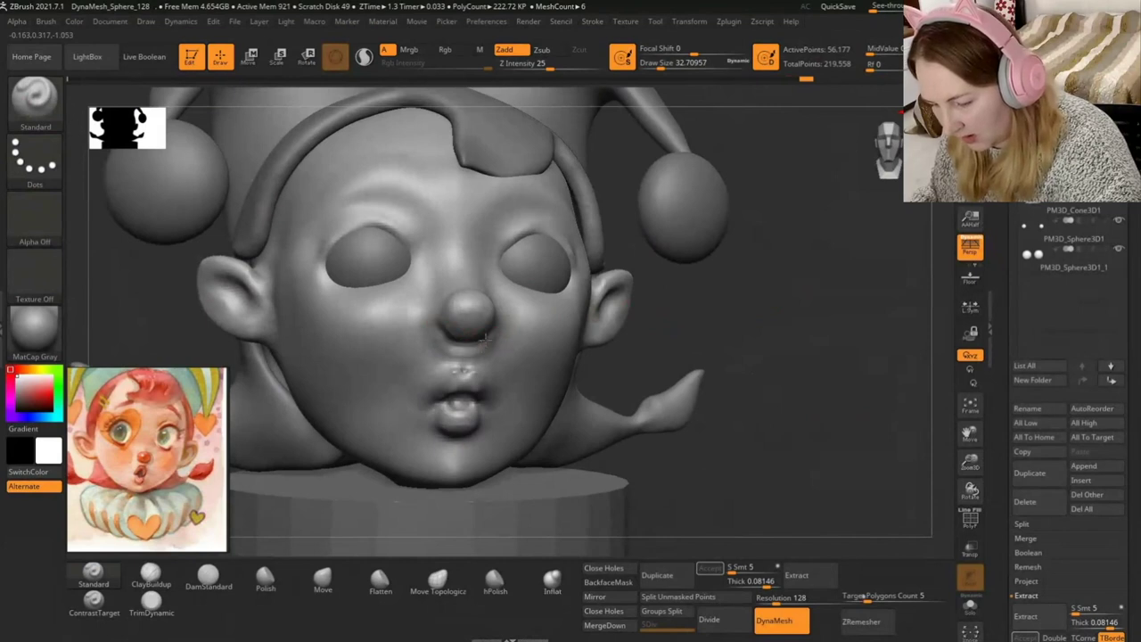
left_click_drag(437, 316, 473, 330)
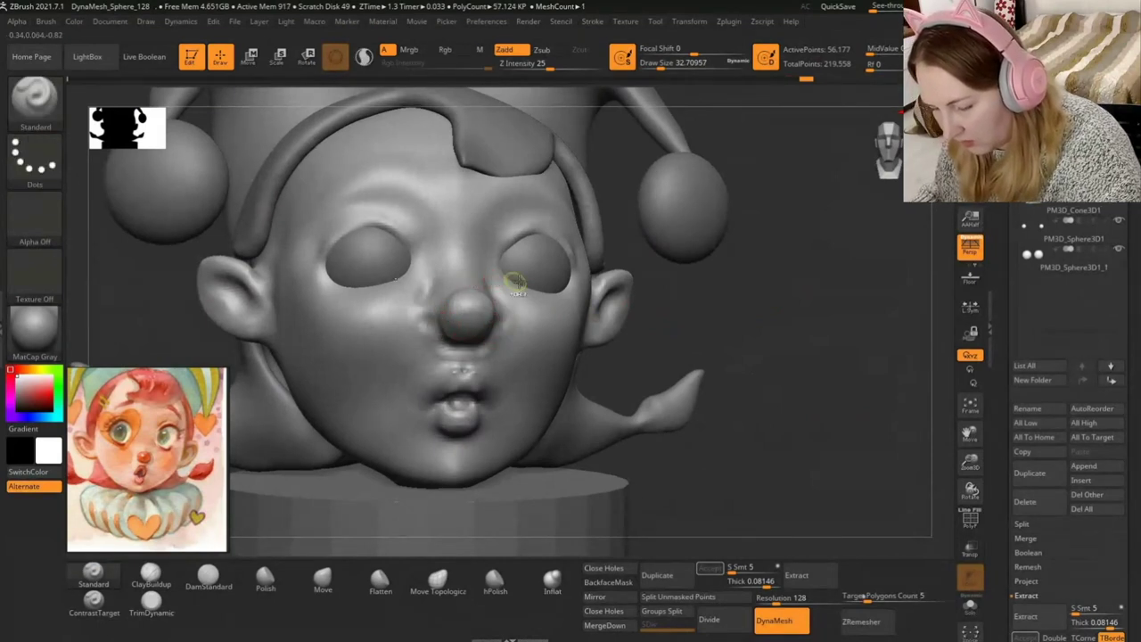
left_click_drag(767, 268, 656, 310)
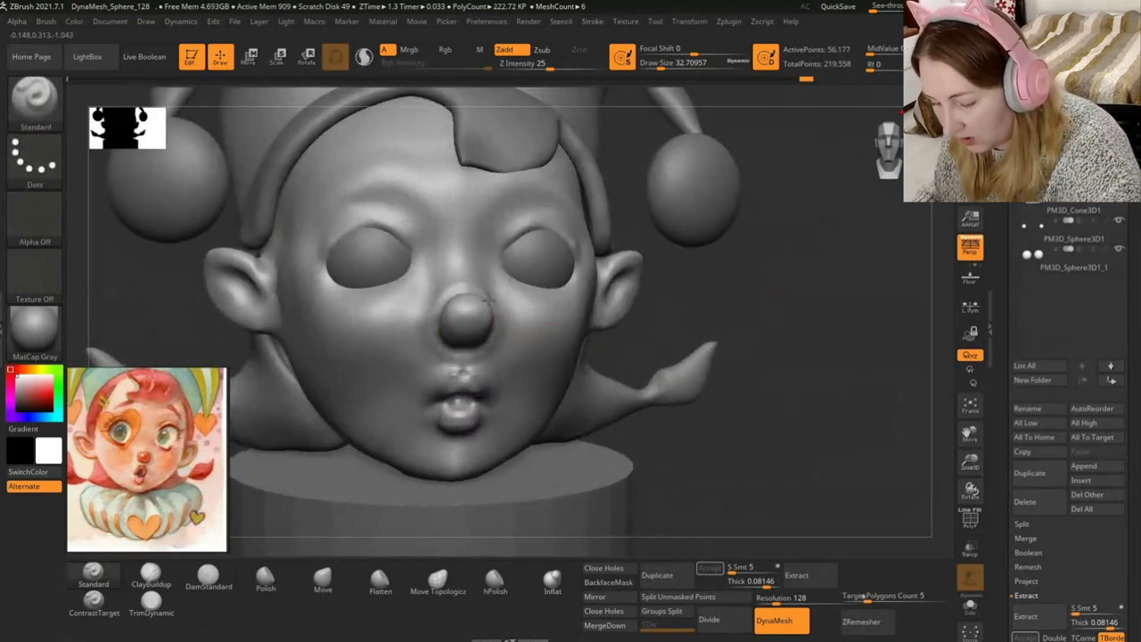
key("shift")
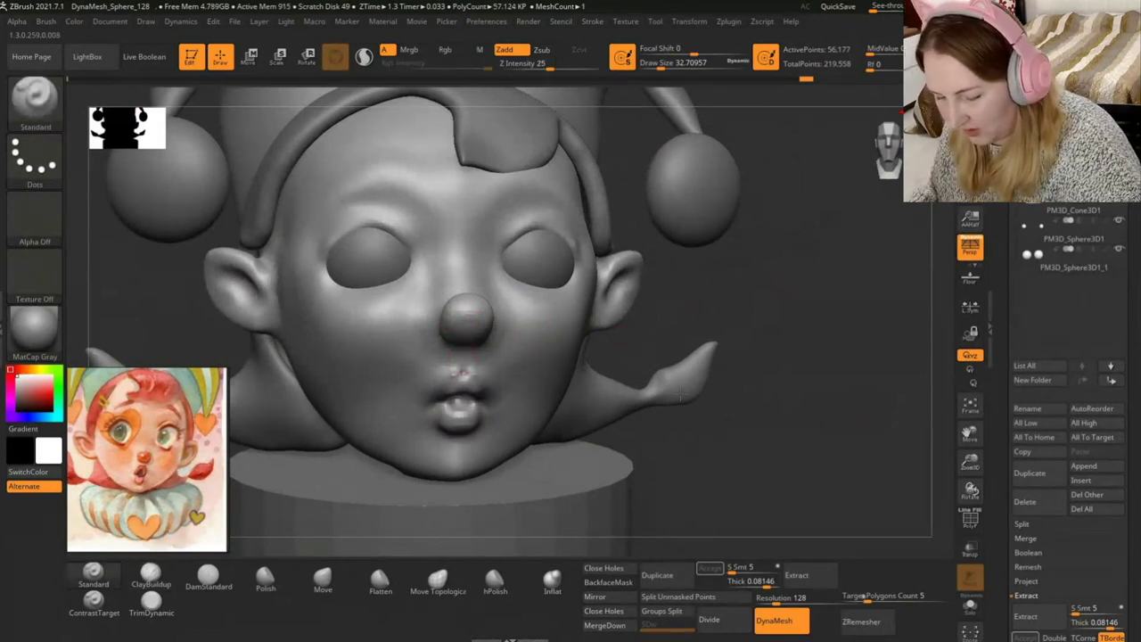
mouse_move(711, 427)
left_mouse_down()
mouse_move(670, 429)
mouse_move(751, 276)
mouse_move(792, 365)
mouse_move(805, 331)
mouse_move(665, 356)
left_mouse_up()
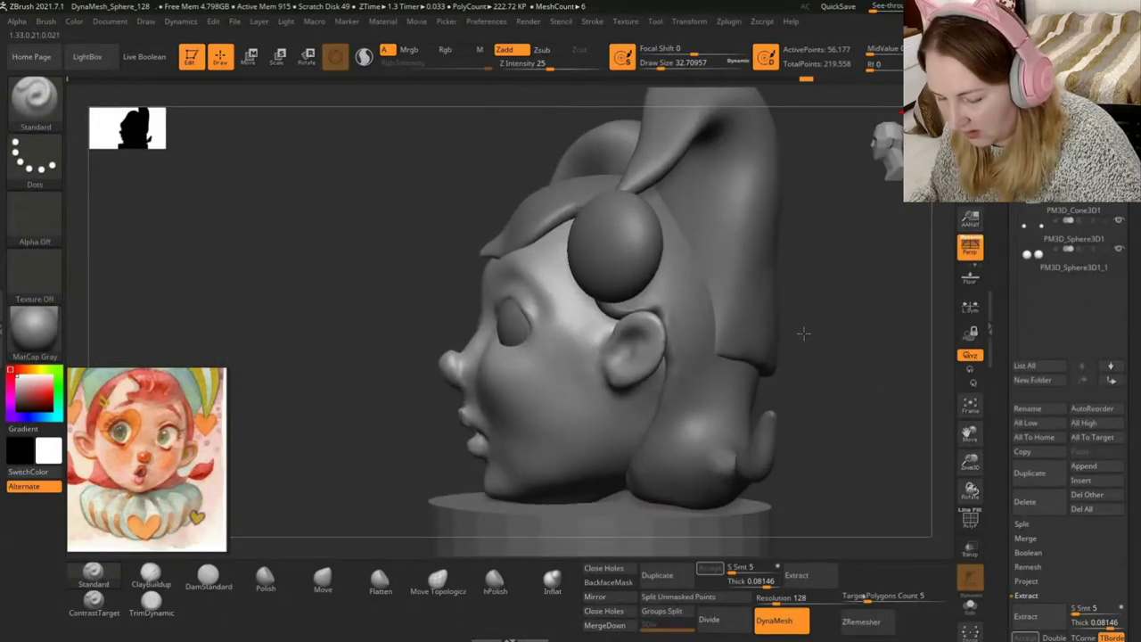
Pull the nose further forward in side profile using the Move brush at draw size 104.
left_click(323, 579)
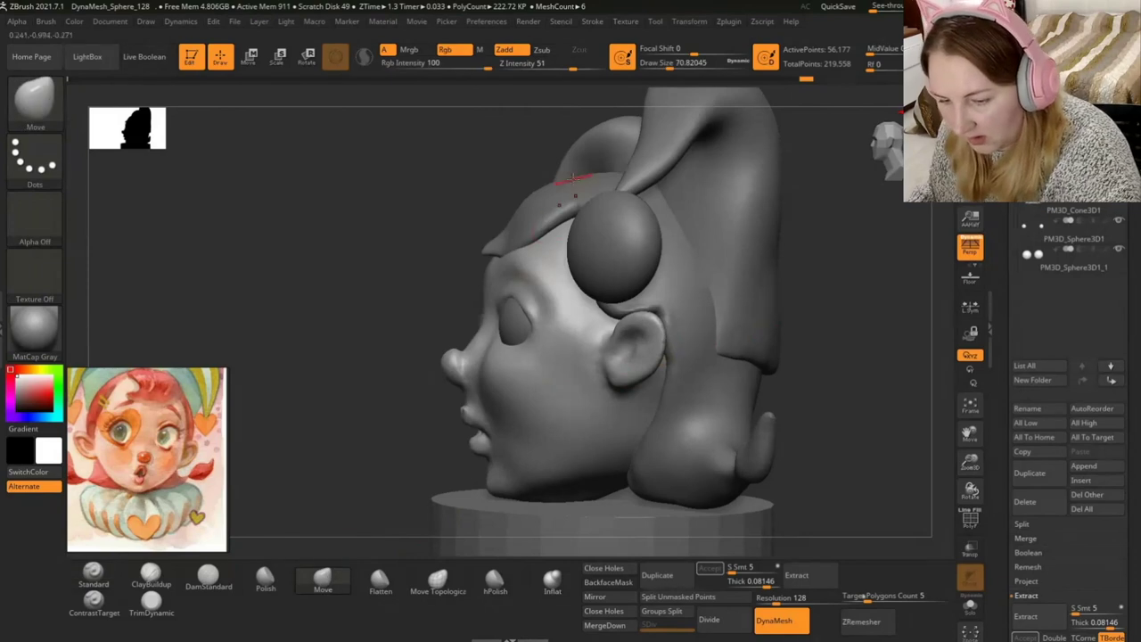
left_click_drag(659, 63, 682, 65)
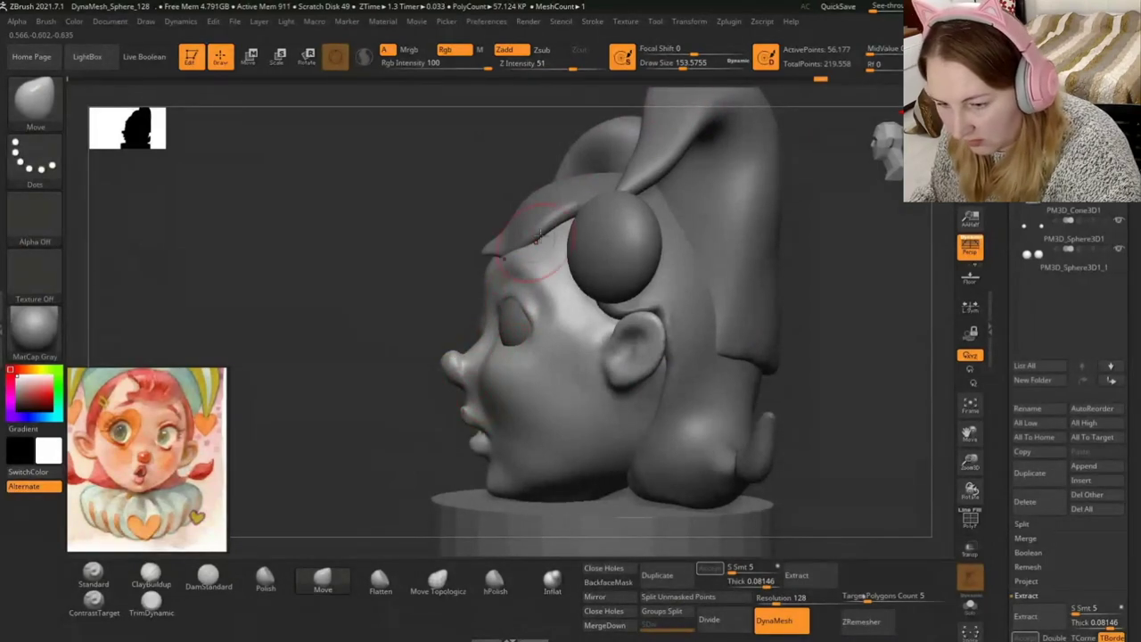
left_click_drag(679, 63, 665, 63)
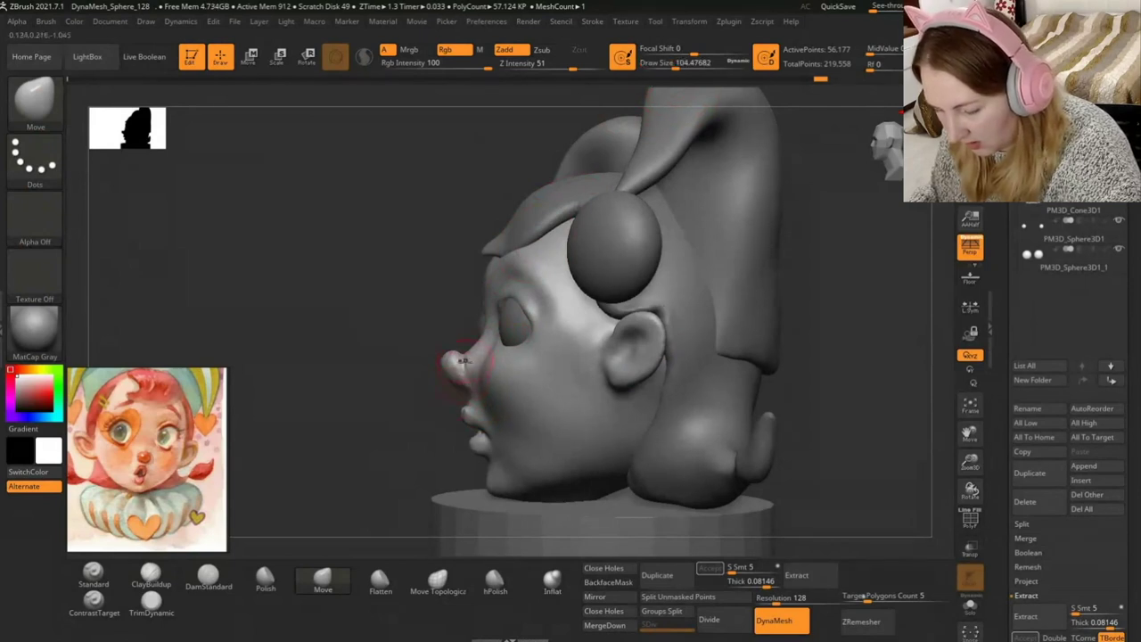
mouse_move(443, 378)
left_mouse_down()
mouse_move(453, 341)
mouse_move(602, 306)
mouse_move(456, 339)
mouse_move(596, 295)
mouse_move(629, 298)
mouse_move(457, 348)
left_mouse_up()
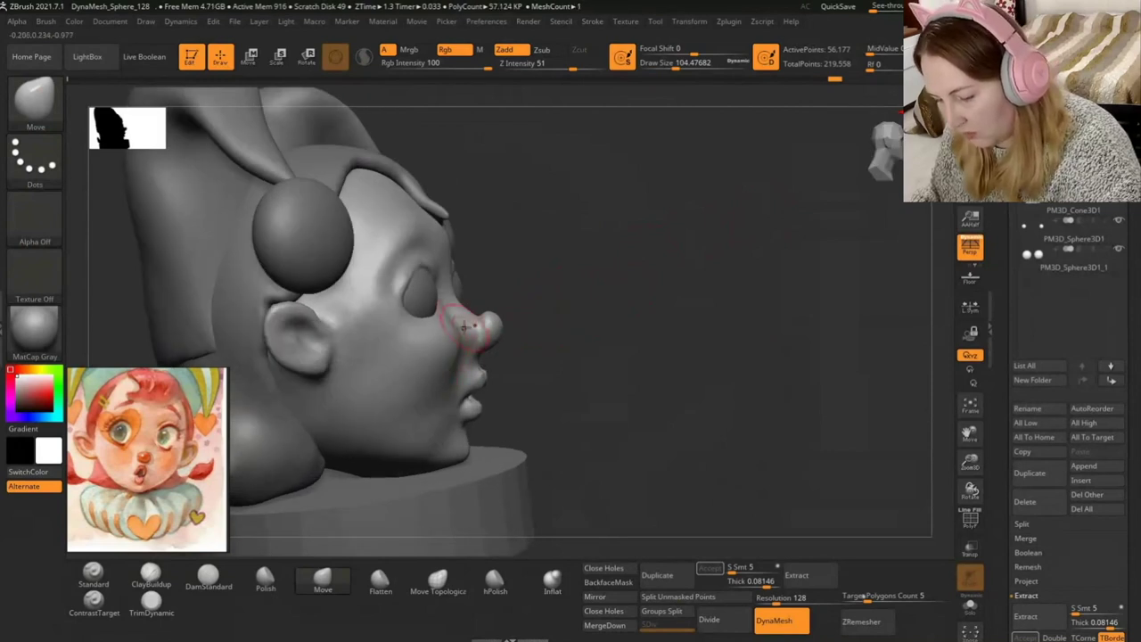
left_click_drag(475, 318, 444, 341)
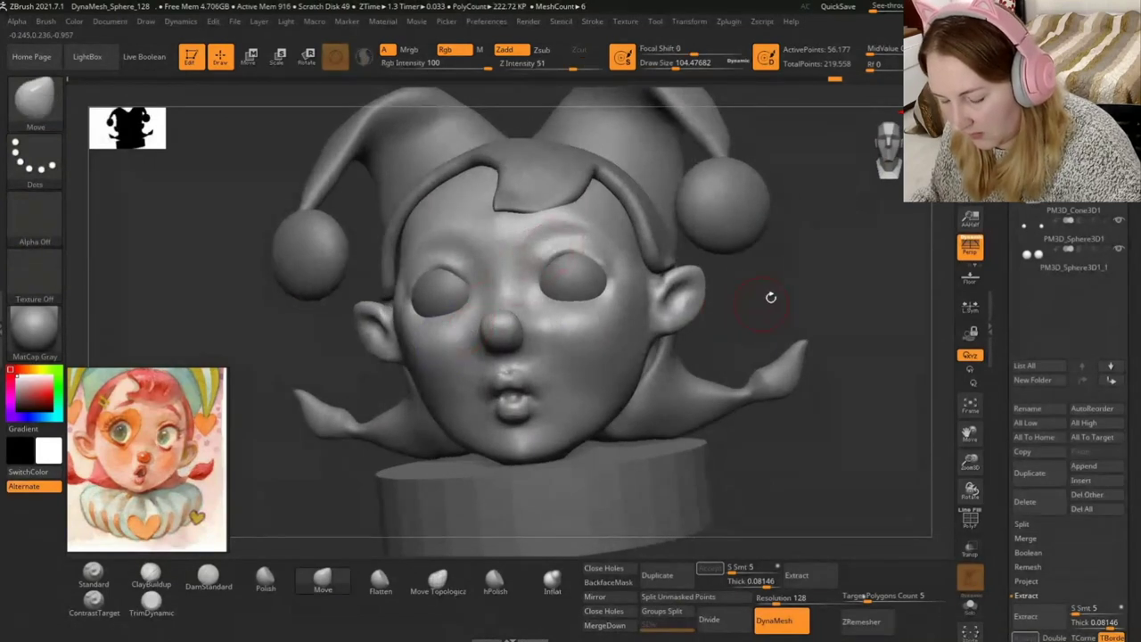
Carve brow creases above both eyes with Standard at draw size 59, then smooth them.
left_click_drag(769, 295, 740, 223)
left_click_drag(676, 63, 663, 63)
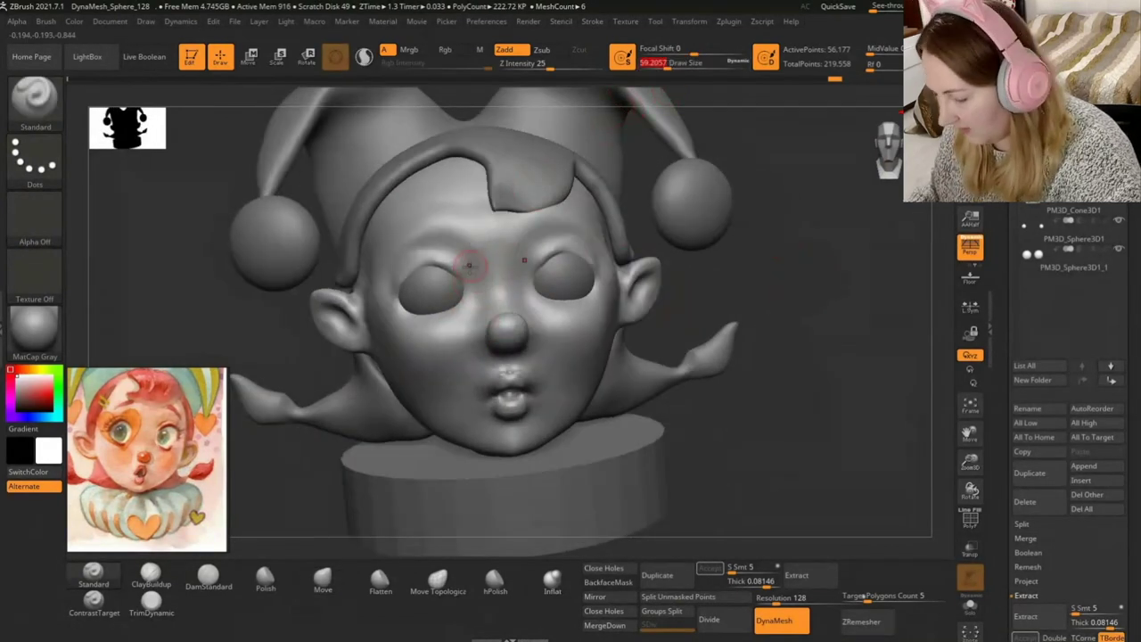
mouse_move(491, 265)
left_mouse_down()
mouse_move(433, 235)
mouse_move(407, 255)
mouse_move(467, 273)
left_mouse_up()
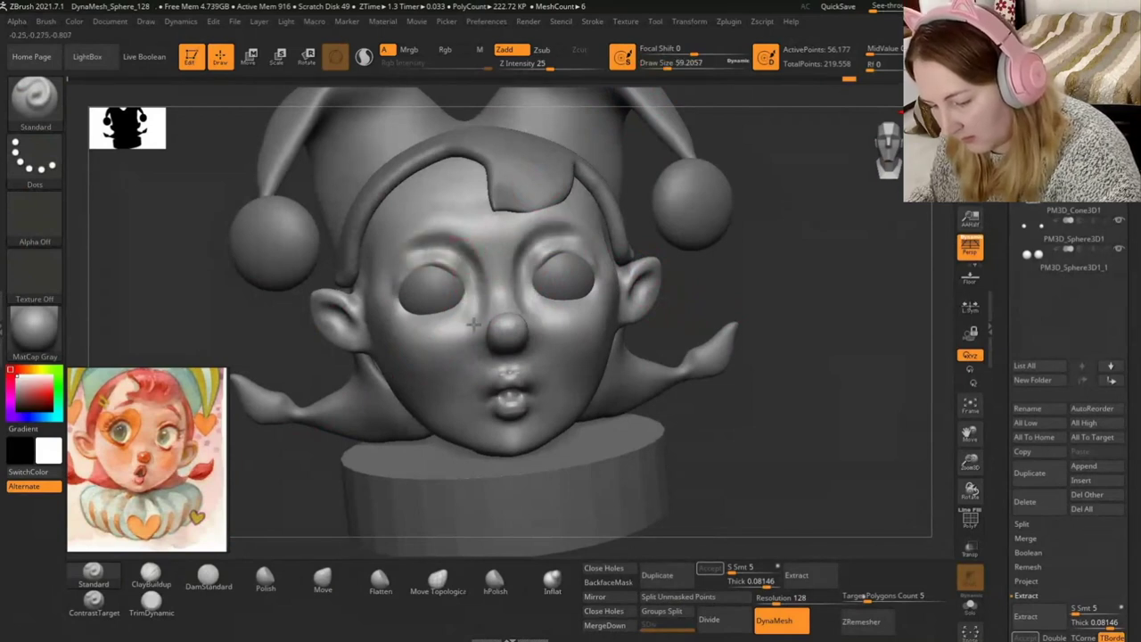
left_click_drag(461, 326, 470, 314, "shift")
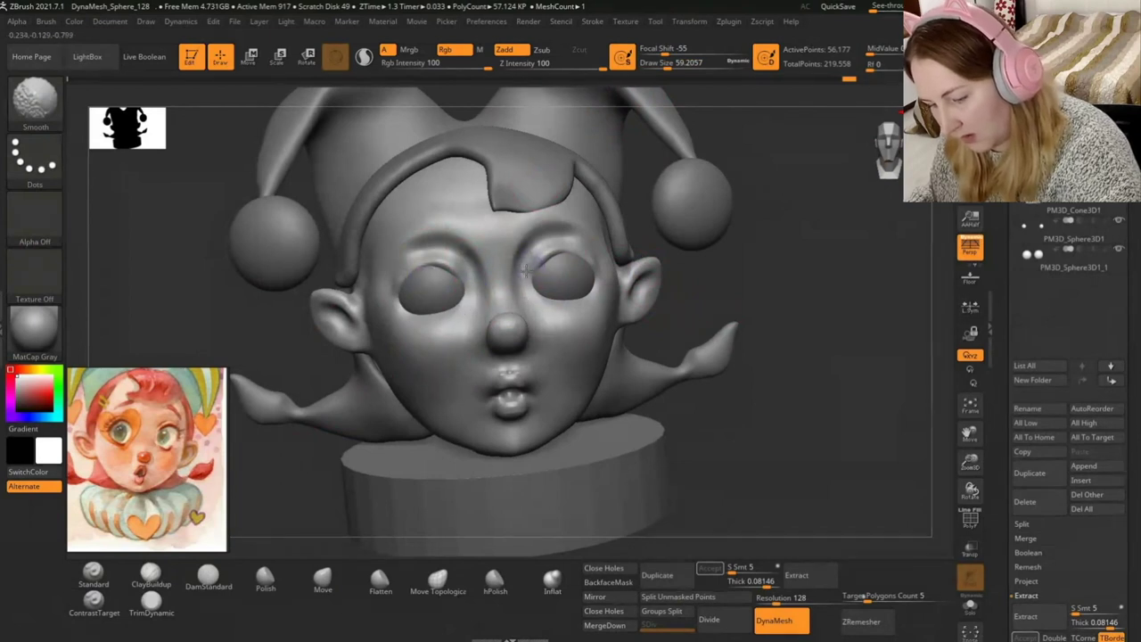
left_click_drag(556, 229, 586, 241, "shift")
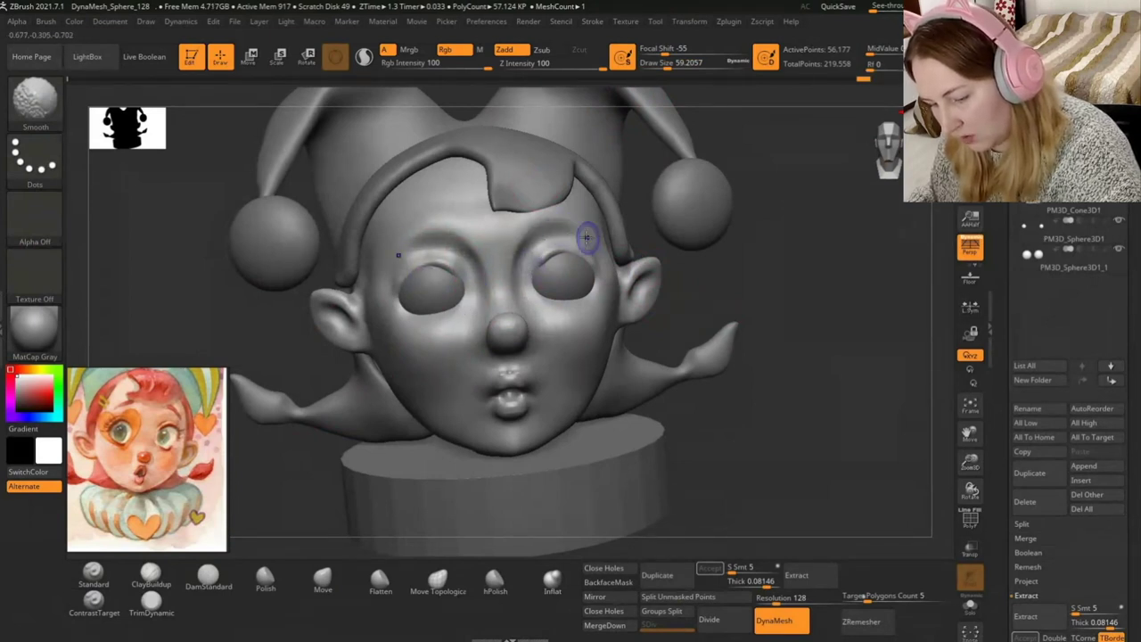
mouse_move(736, 309)
left_mouse_down()
mouse_move(808, 344)
mouse_move(523, 255)
left_mouse_up()
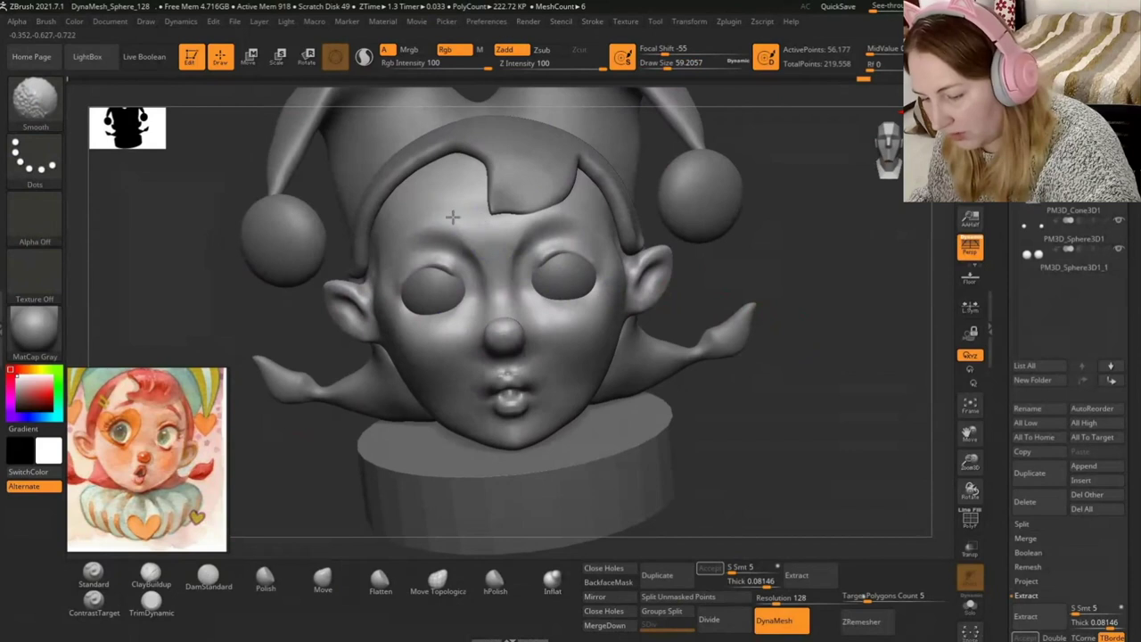
mouse_move(822, 132)
left_mouse_down()
mouse_move(788, 256)
mouse_move(600, 279)
left_mouse_up()
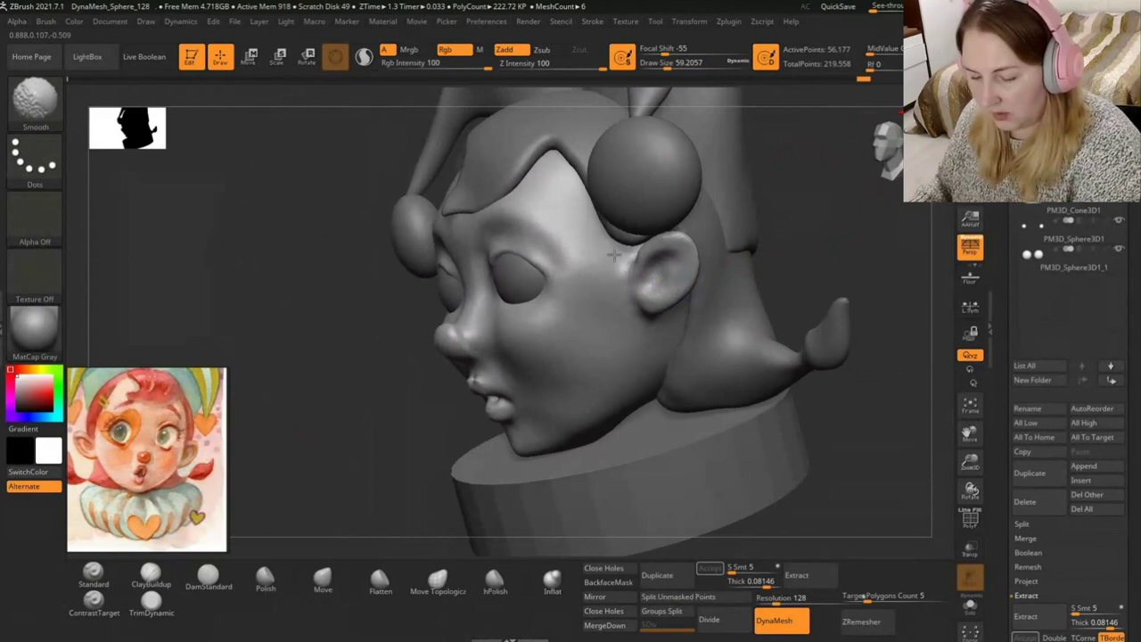
mouse_move(796, 204)
left_mouse_down()
mouse_move(782, 258)
mouse_move(820, 244)
mouse_move(550, 397)
left_mouse_up()
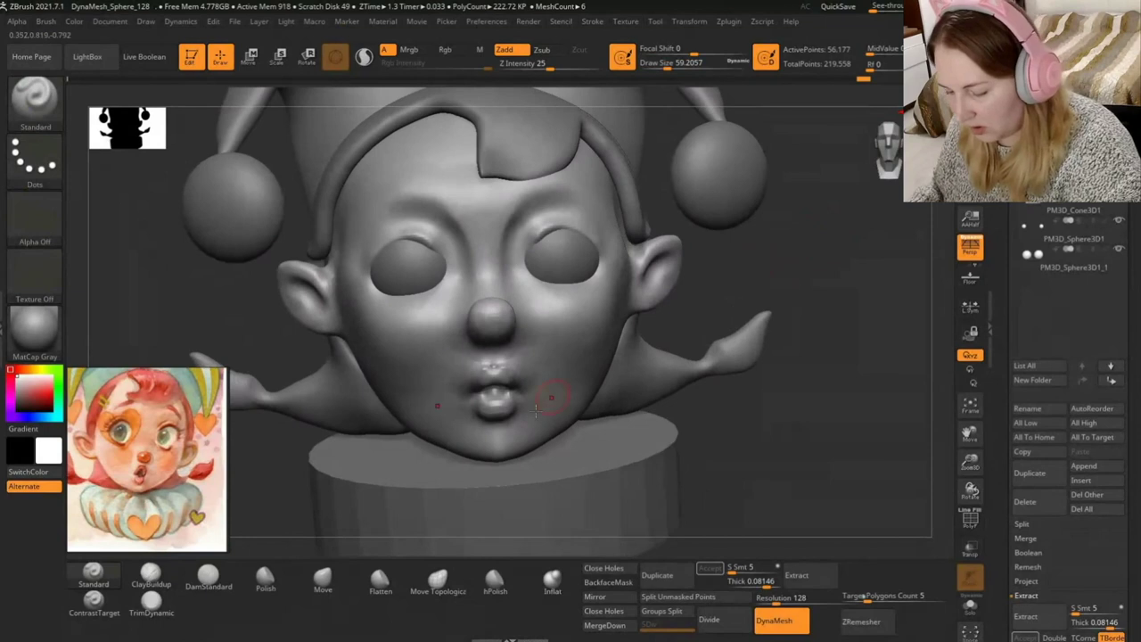
With the Move brush enlarged, smooth the left side of the hat band.
left_click(323, 579)
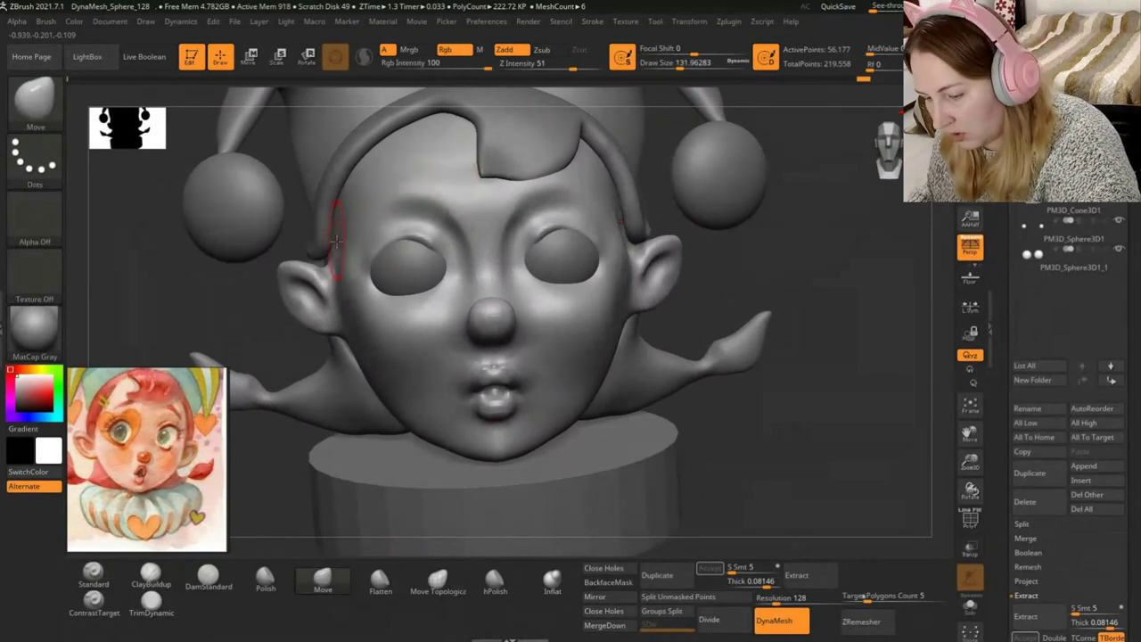
key("shift")
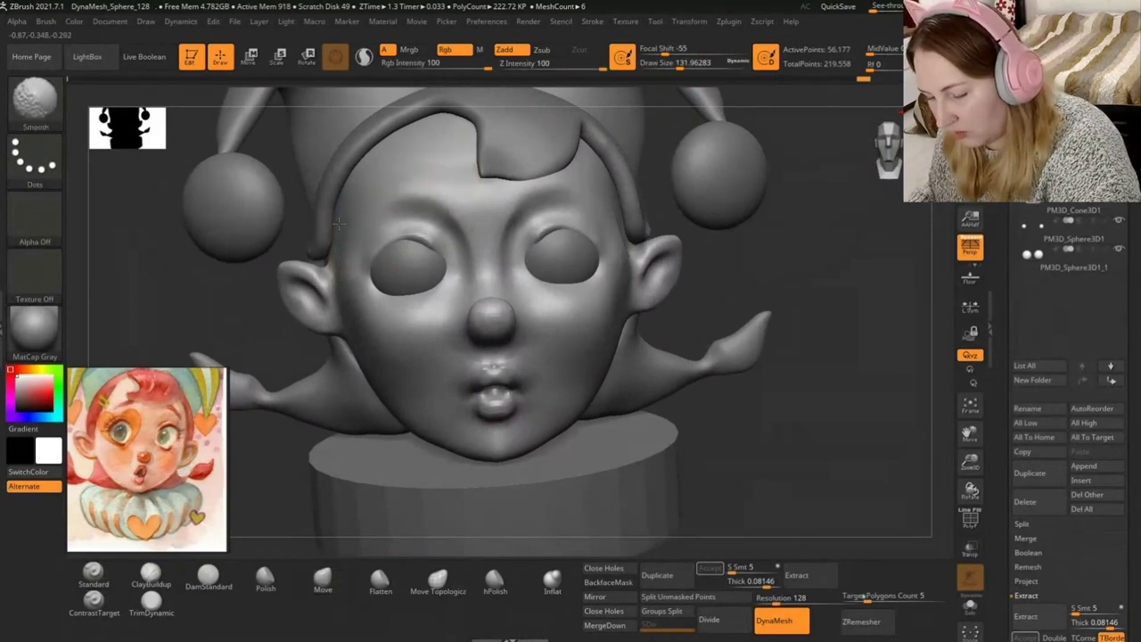
mouse_move(798, 299)
left_mouse_down()
mouse_move(808, 323)
mouse_move(804, 299)
left_mouse_up()
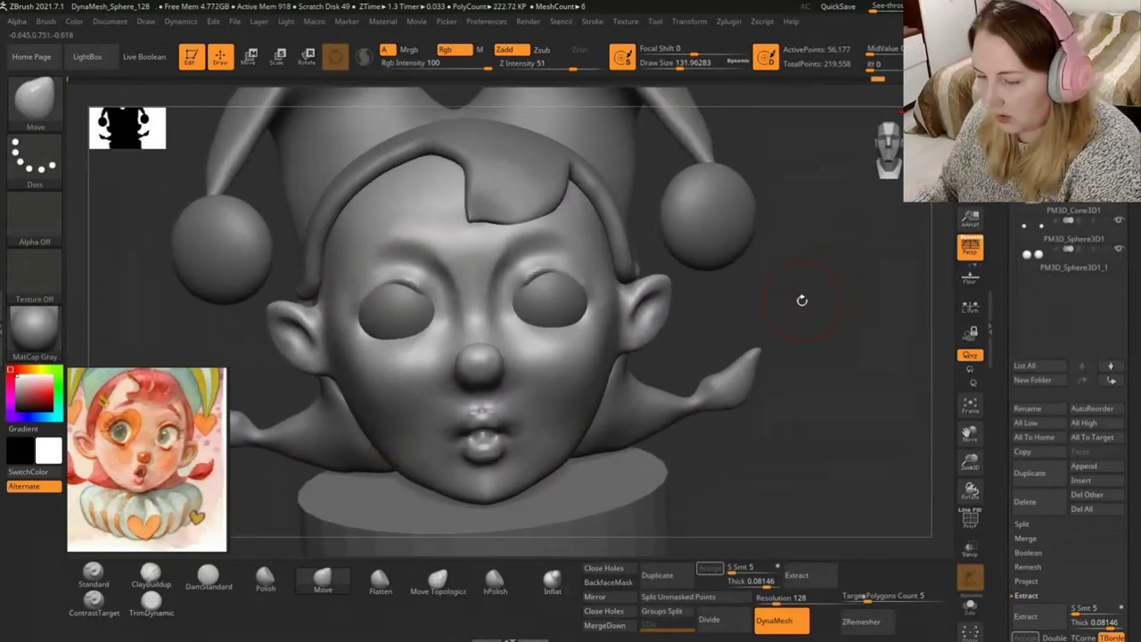
key("bracketright")
key("bracketright")
key("bracketright")
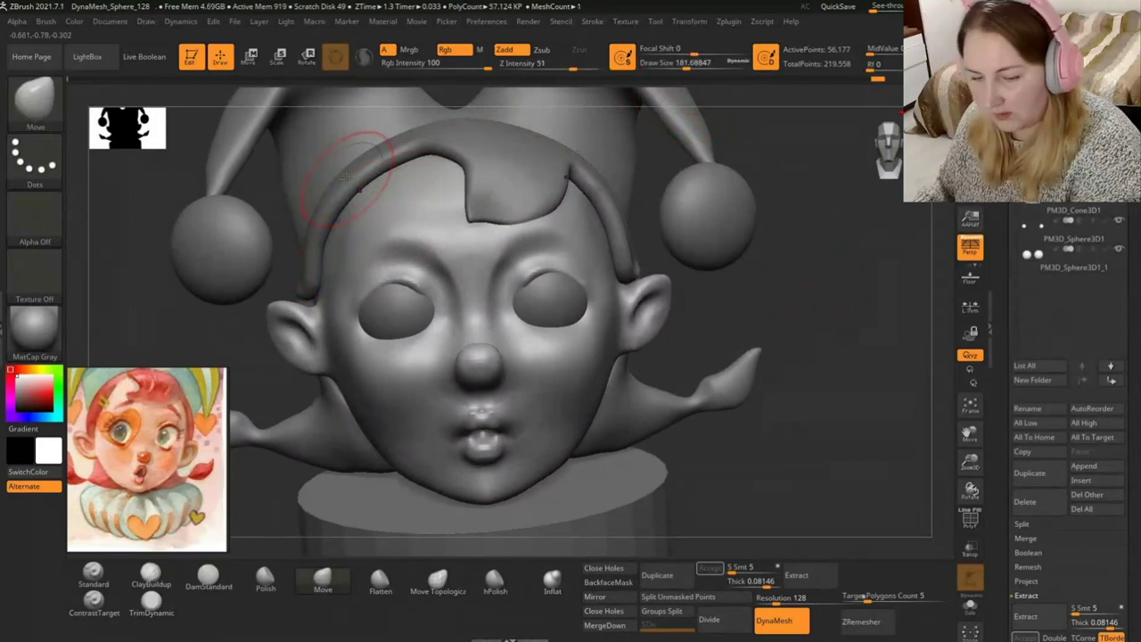
left_click(883, 142)
left_click_drag(818, 317, 782, 298)
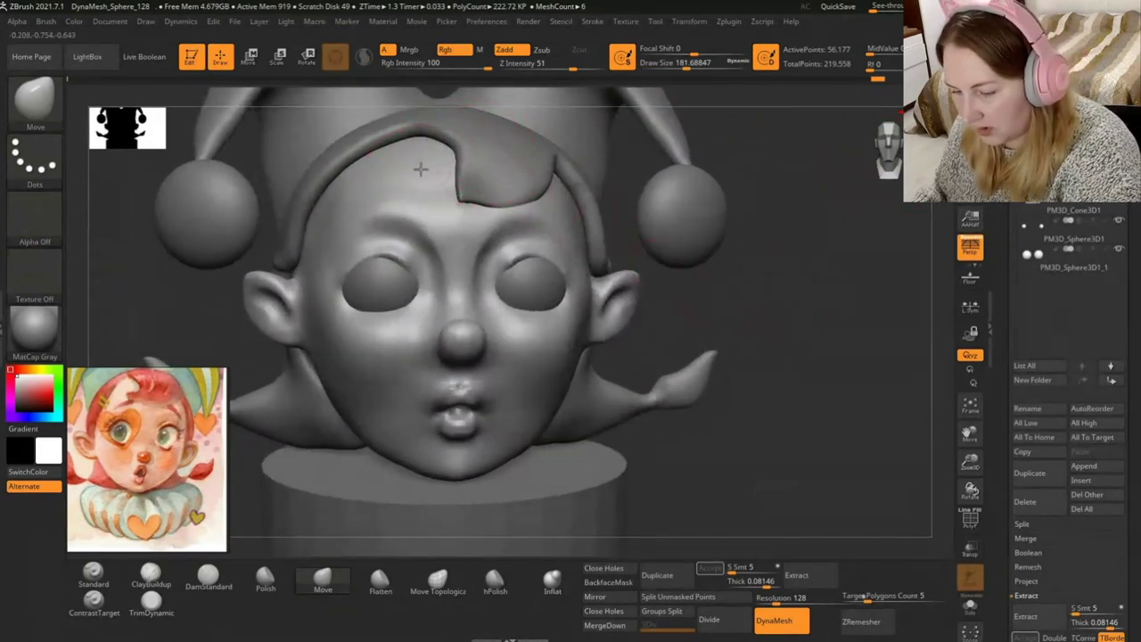
left_click_drag(394, 155, 362, 178, "shift")
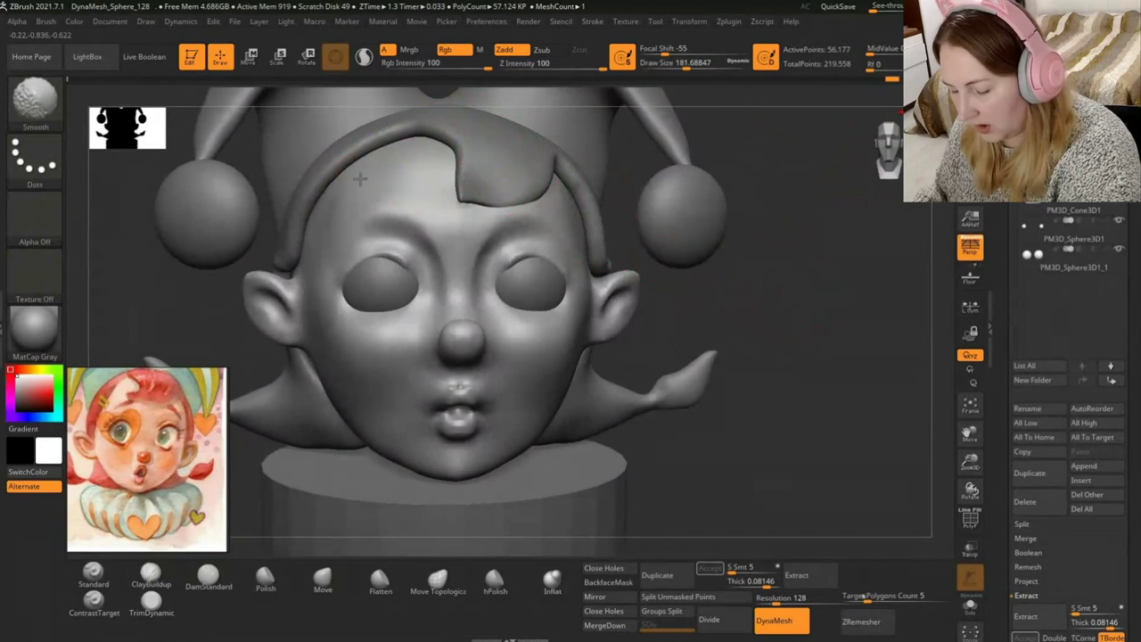
left_click_drag(508, 143, 544, 169, "shift")
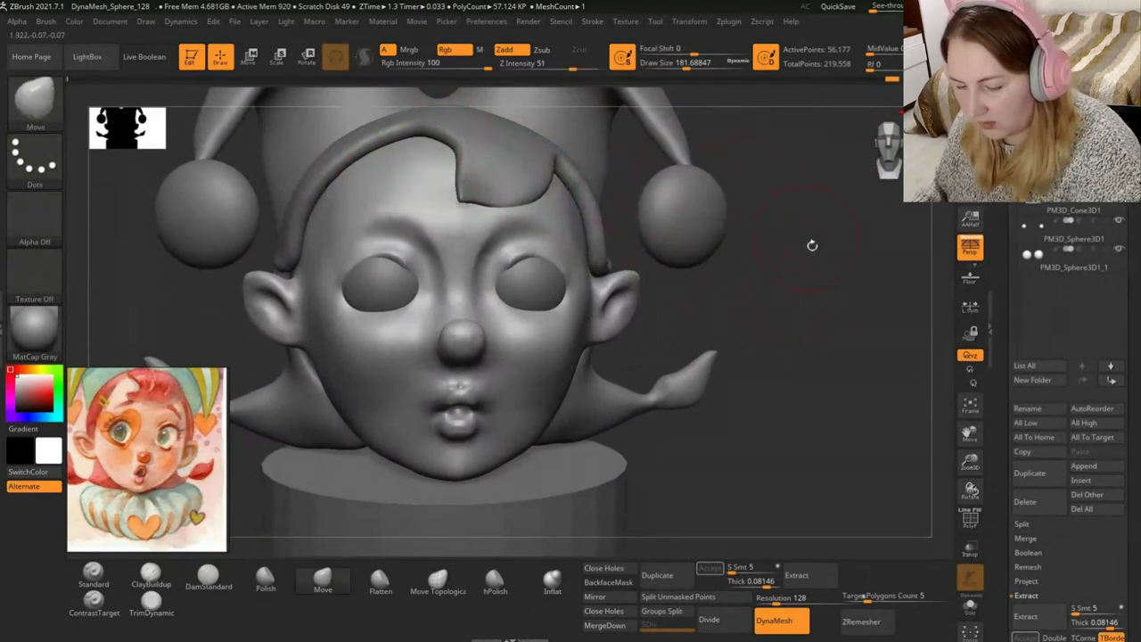
Orbit around the head to inspect it, ending with the whole head framed from the front.
left_click_drag(810, 244, 814, 286)
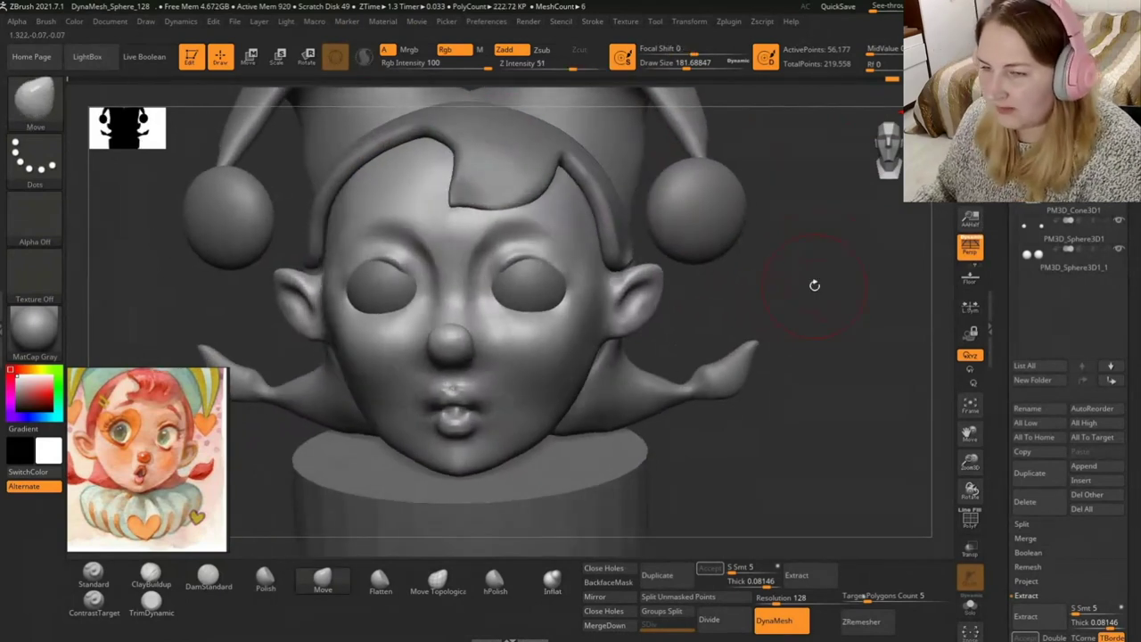
left_click_drag(814, 285, 605, 363)
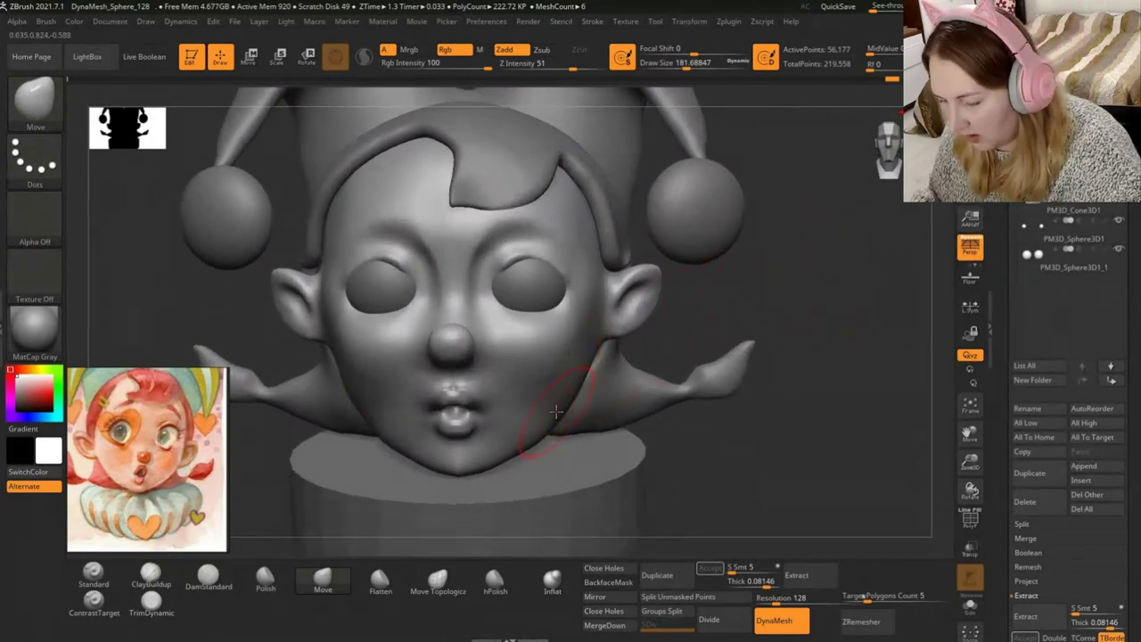
mouse_move(711, 324)
left_mouse_down()
mouse_move(693, 344)
mouse_move(595, 377)
left_mouse_up()
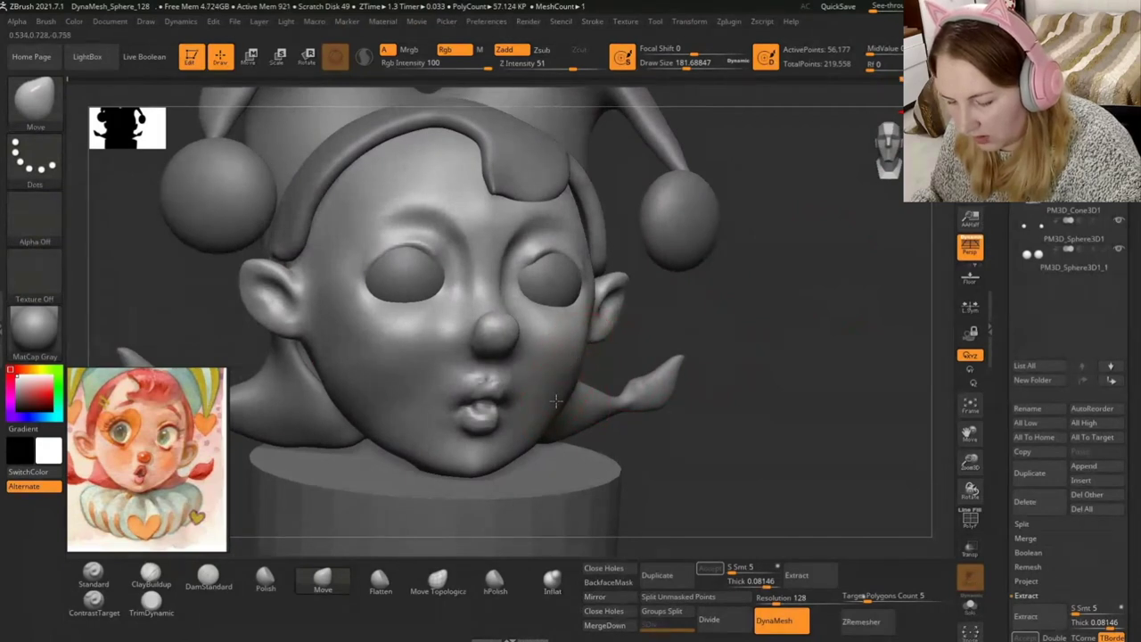
left_click_drag(704, 321, 687, 258)
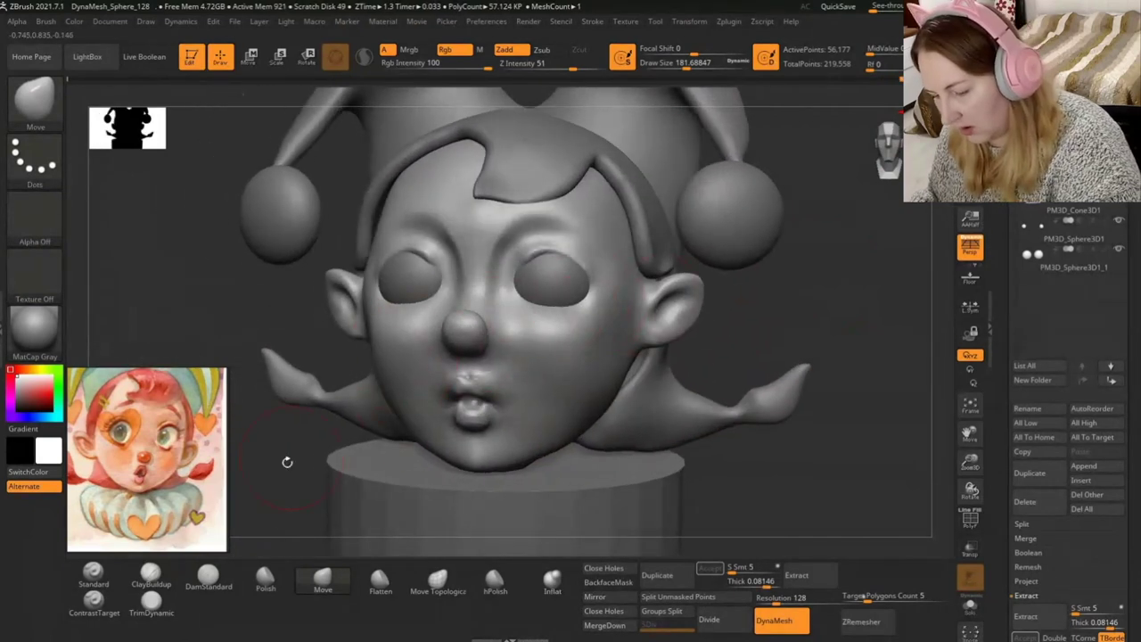
left_click_drag(288, 461, 293, 473)
key("shift")
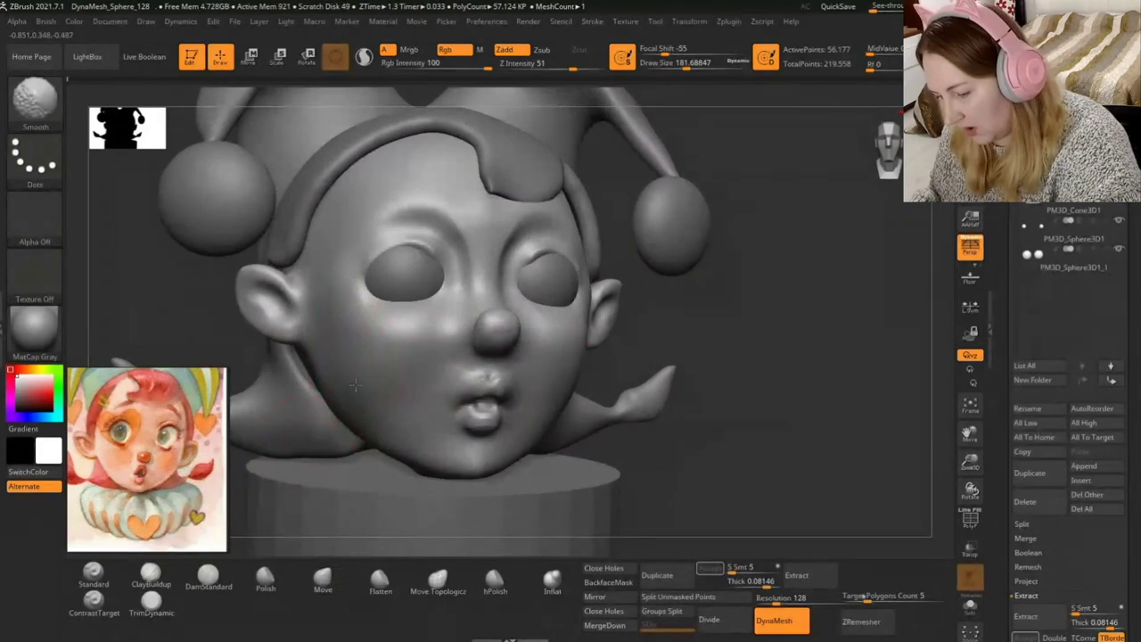
left_click_drag(767, 383, 591, 361)
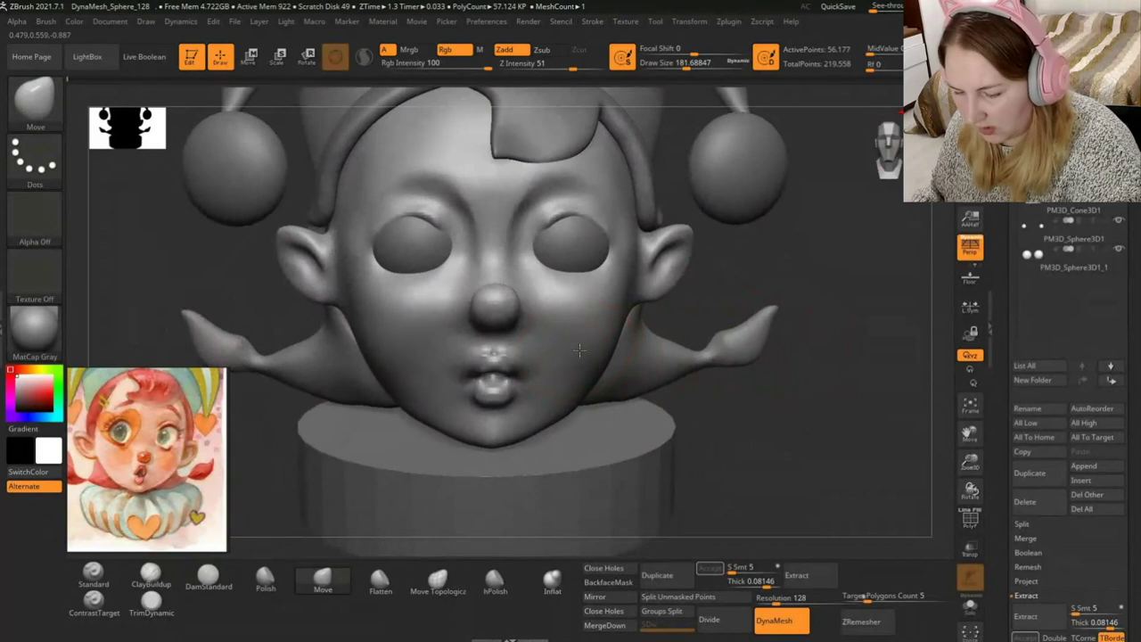
left_click_drag(765, 300, 670, 323)
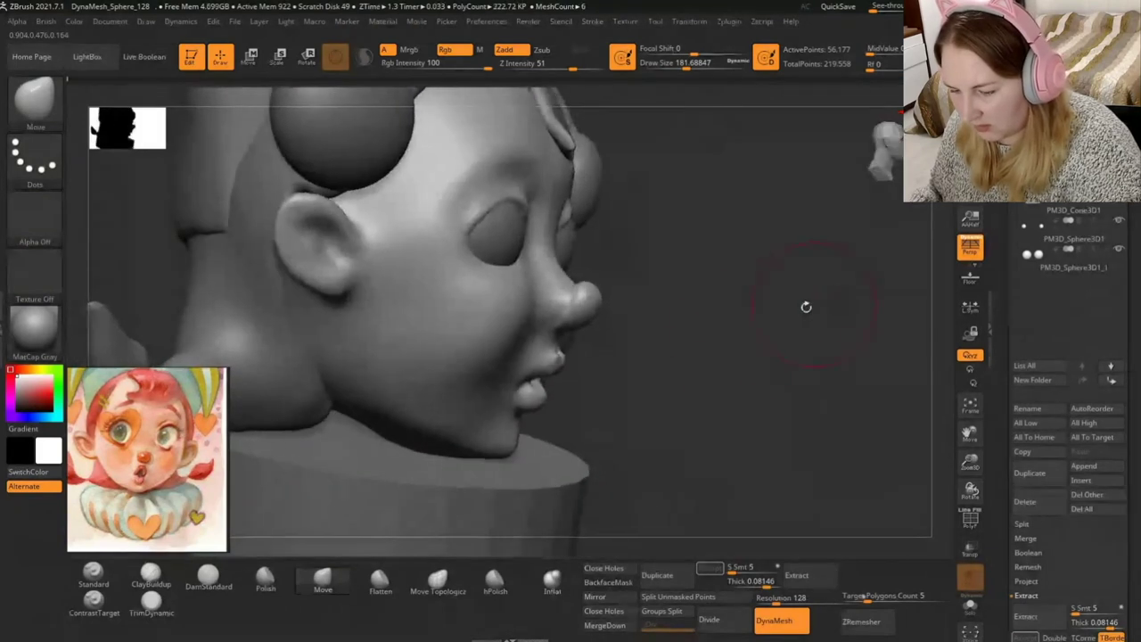
left_click_drag(418, 286, 684, 295)
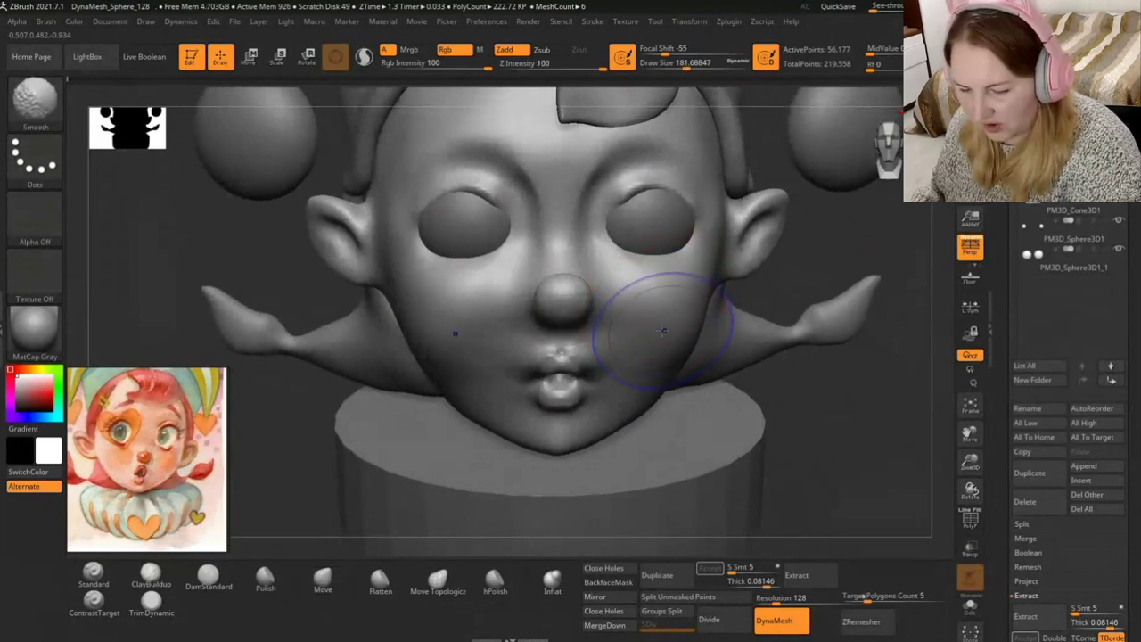
left_click_drag(698, 303, 637, 335)
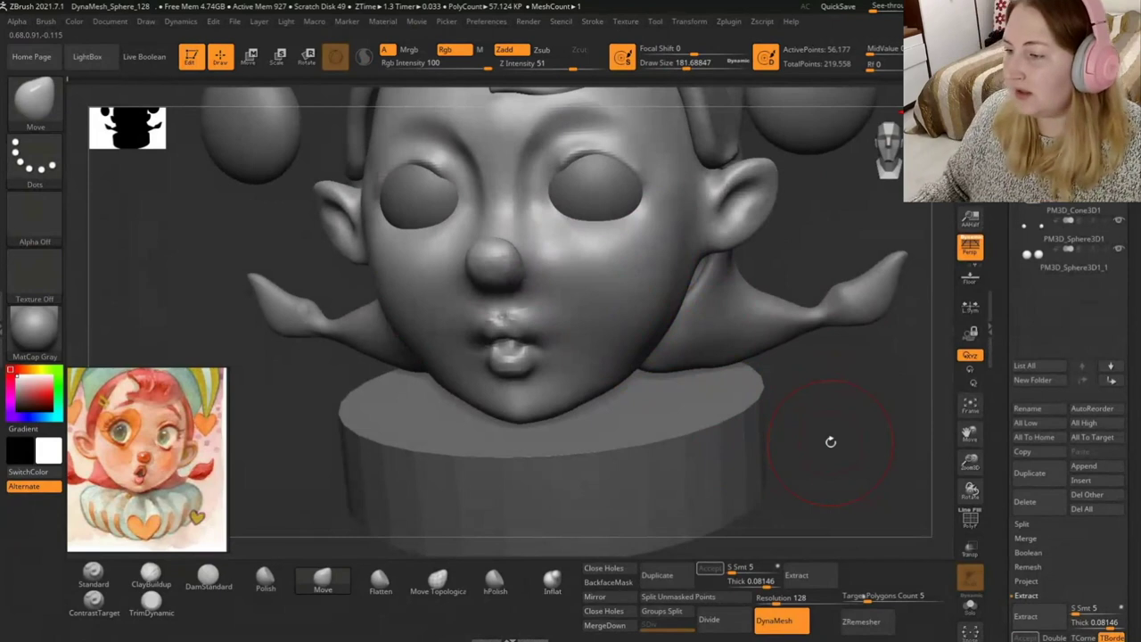
mouse_move(771, 397)
left_mouse_down()
mouse_move(798, 399)
mouse_move(508, 310)
left_mouse_up()
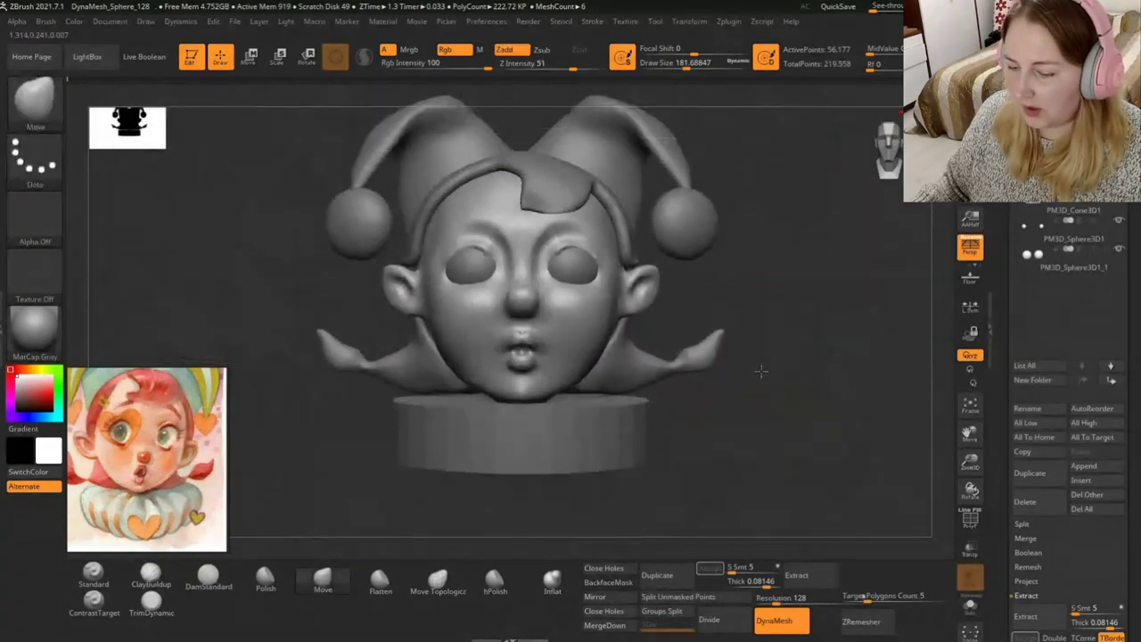
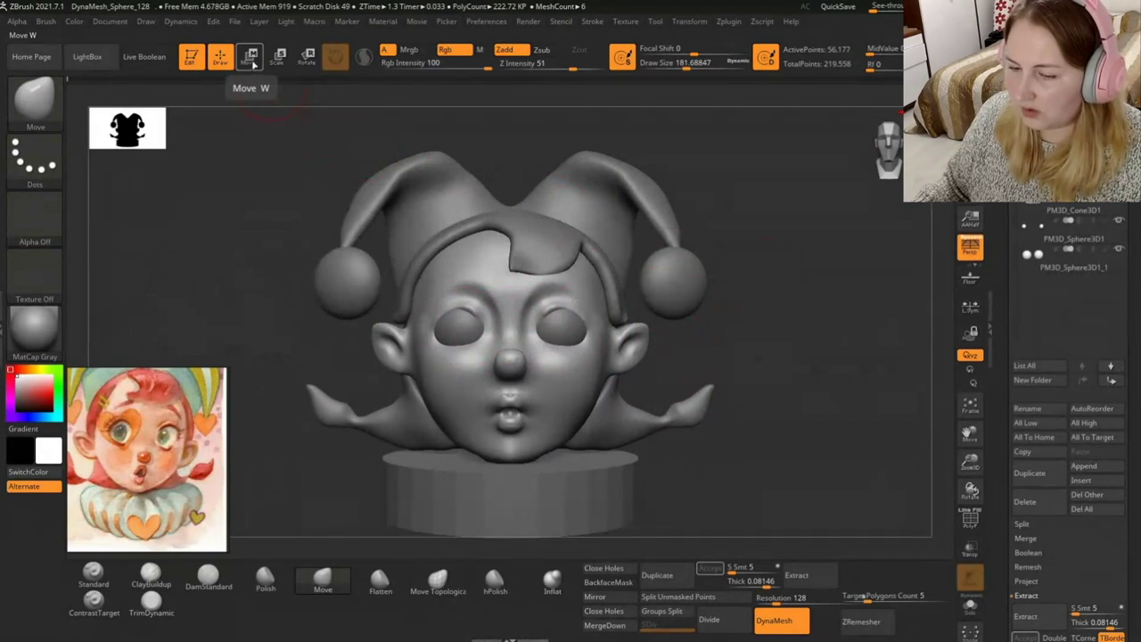
Check the eye with the Transpose gizmo, then ZRemesh the head from 56,177 to 9,284 active points.
left_click(252, 59)
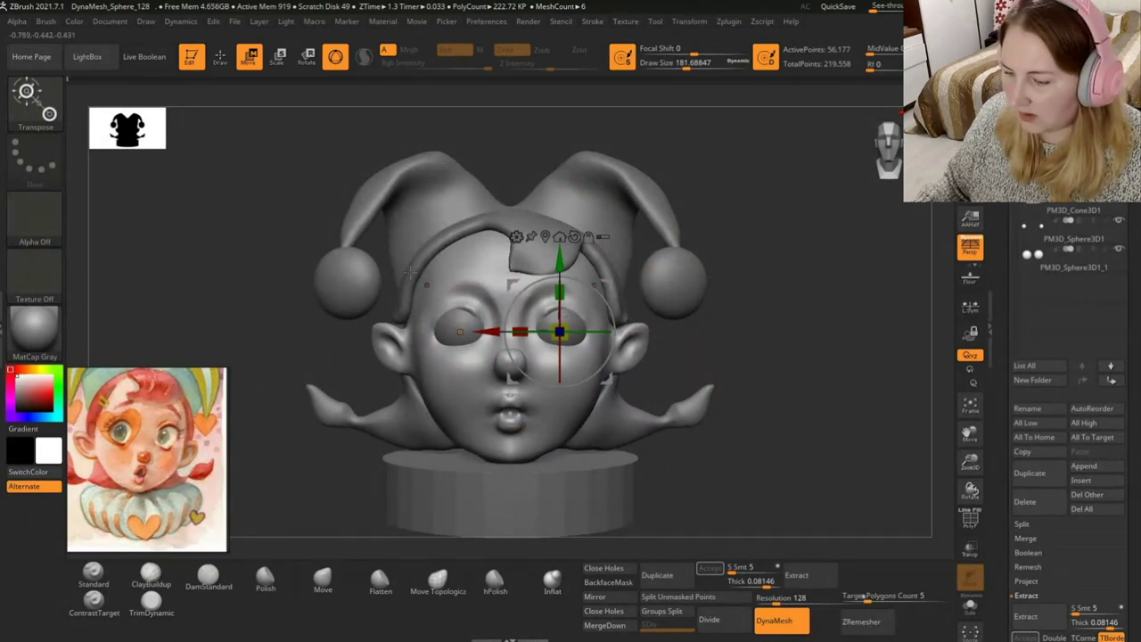
left_click(229, 61)
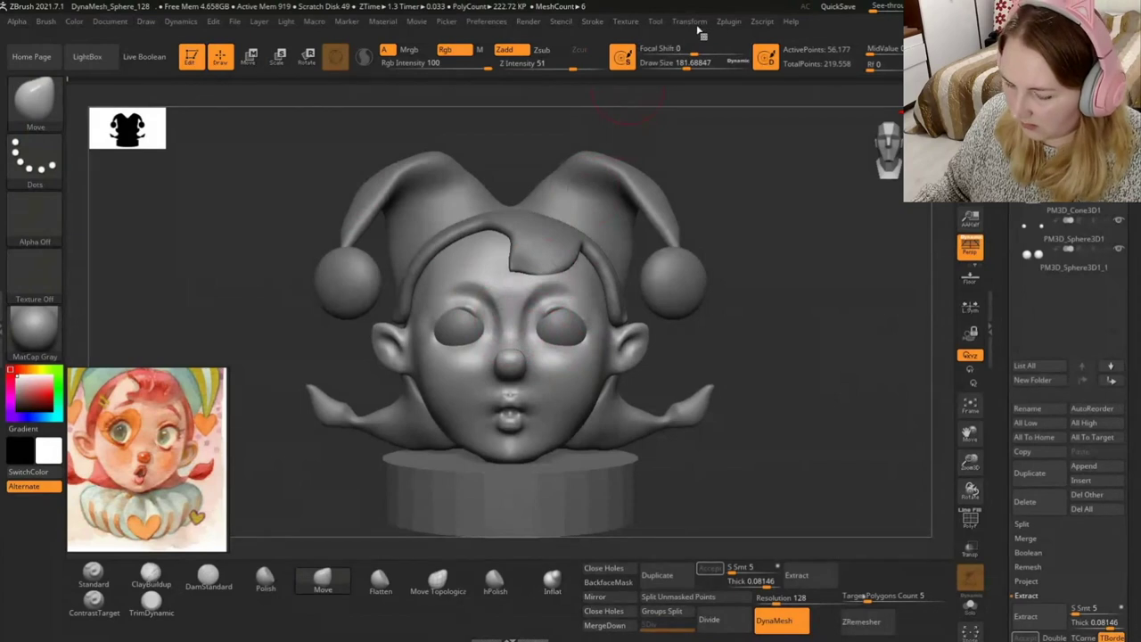
left_click(869, 624)
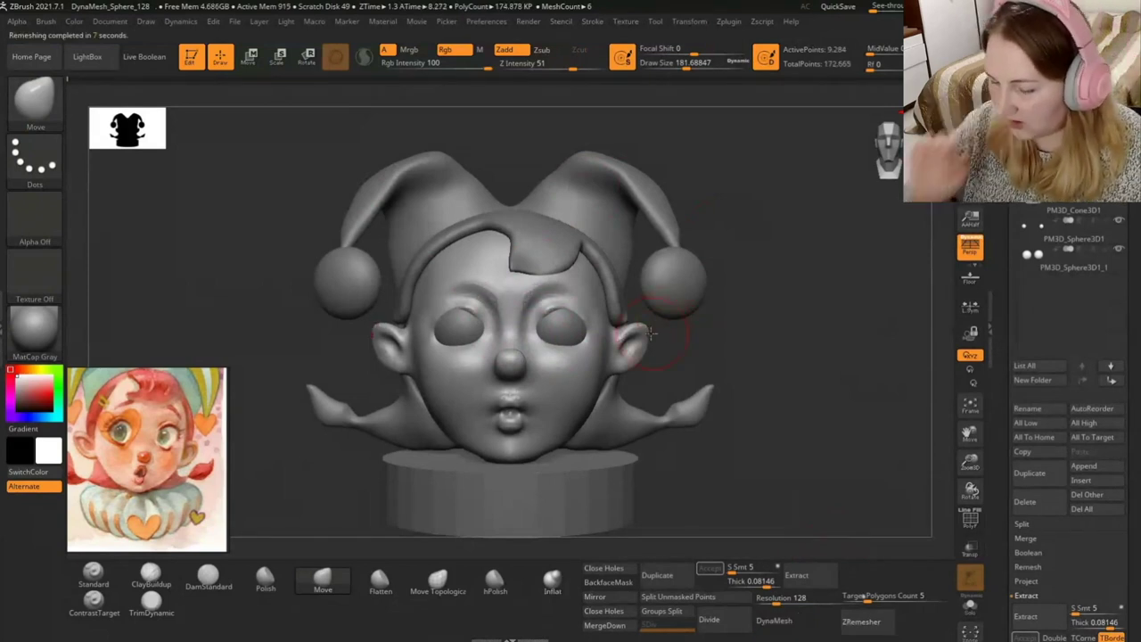
key("w")
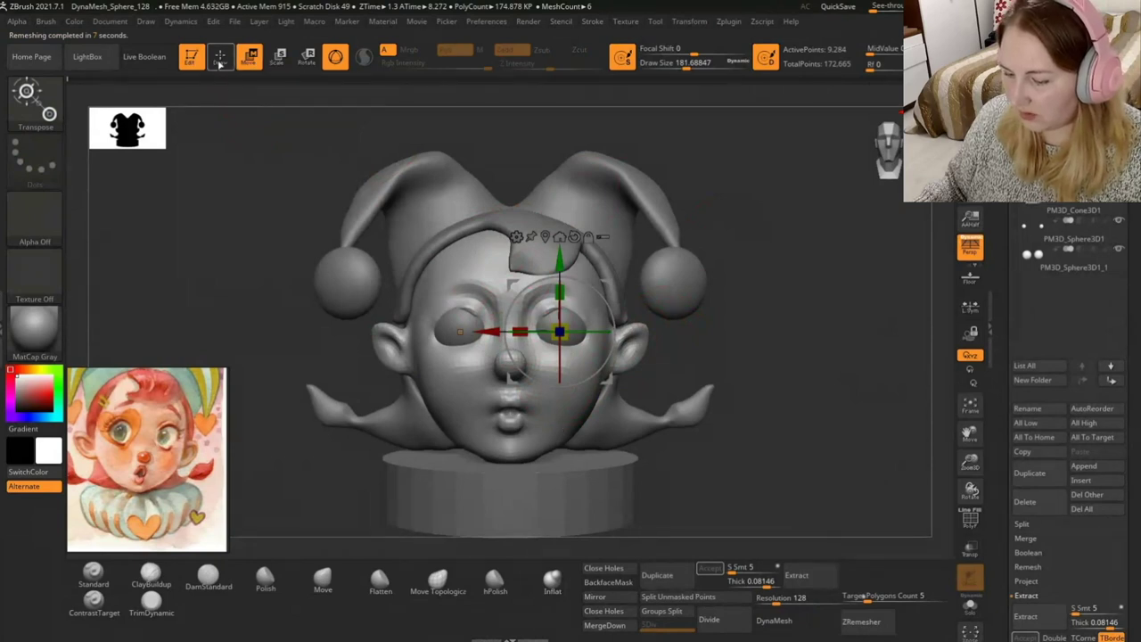
Re-DynaMesh the head back to 56,177 active points and snap the view to the front.
left_click(219, 59)
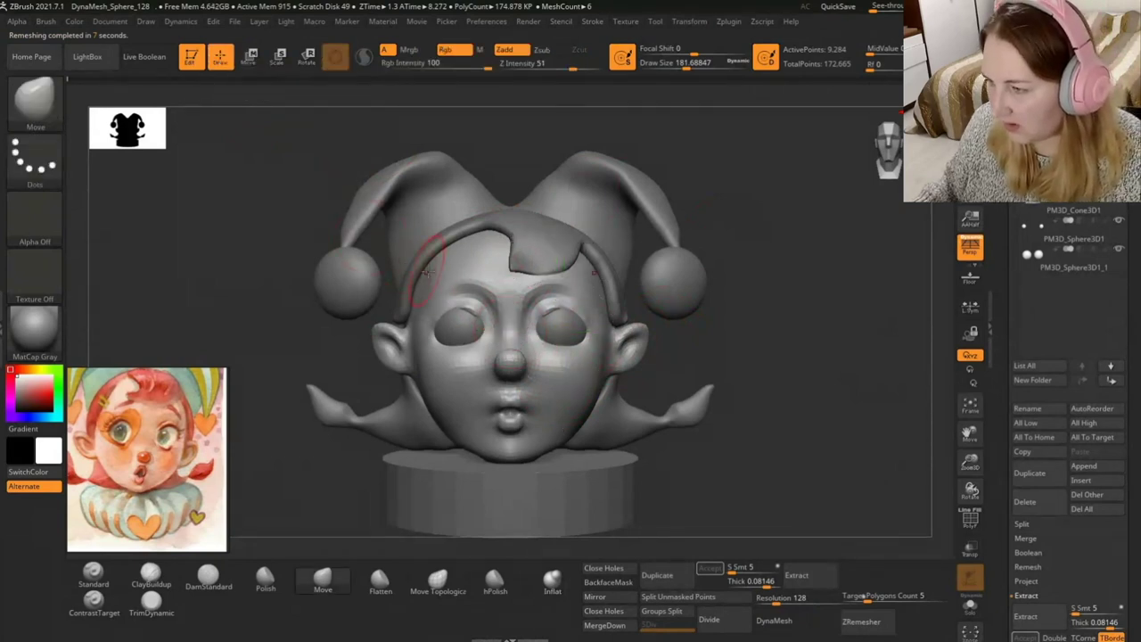
mouse_move(781, 330)
left_mouse_down()
mouse_move(808, 323)
mouse_move(772, 323)
left_mouse_up()
mouse_move(781, 427)
left_mouse_down()
mouse_move(778, 456)
mouse_move(736, 334)
left_mouse_up()
right_click_drag(736, 333, 809, 365, "ctrl")
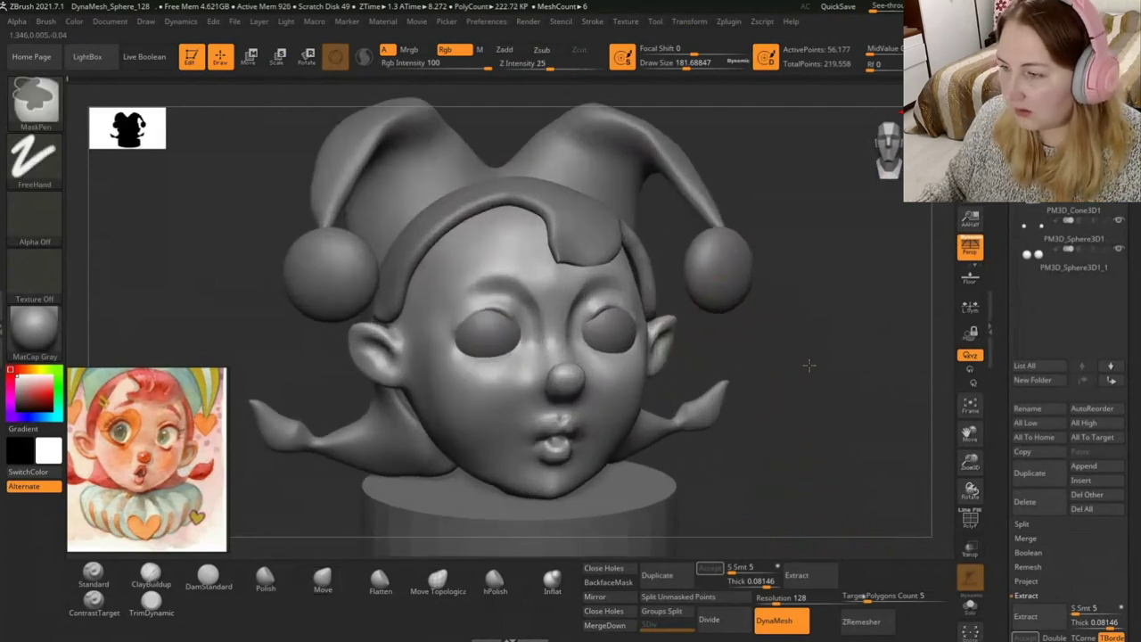
left_click_drag(808, 365, 820, 371)
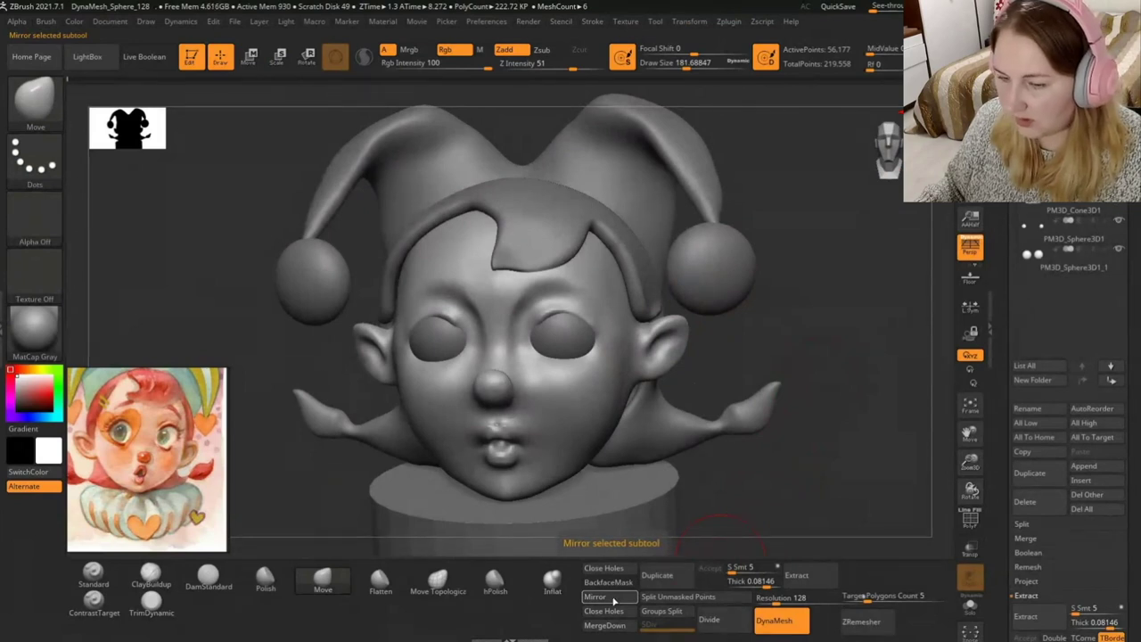
left_click(882, 144)
left_click_drag(798, 332, 688, 355)
left_click(886, 142)
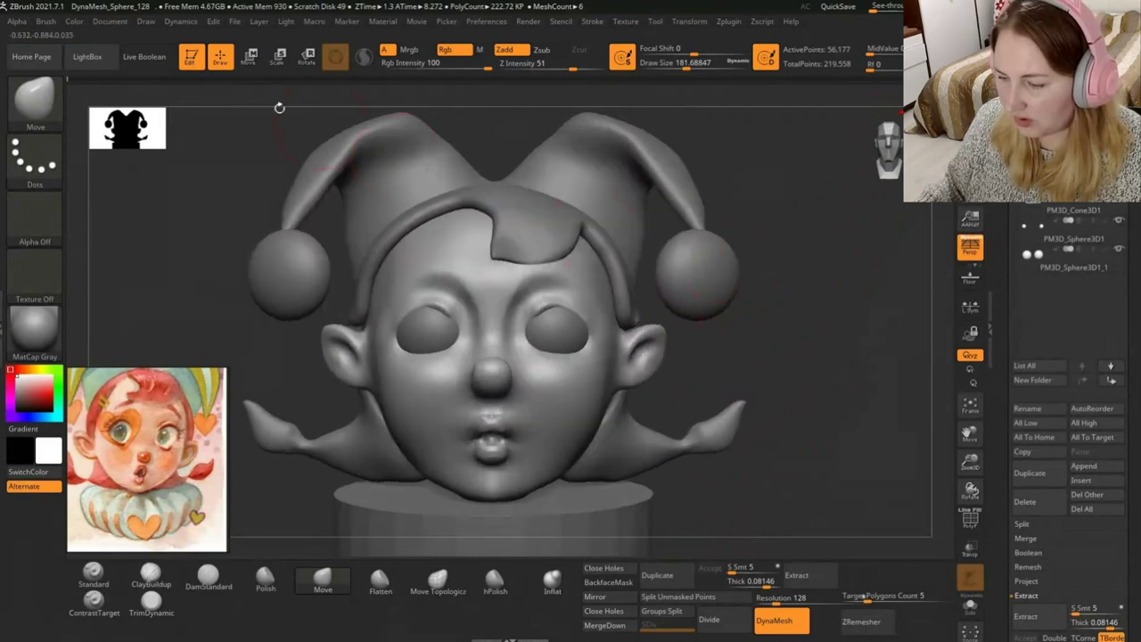
left_click(249, 56)
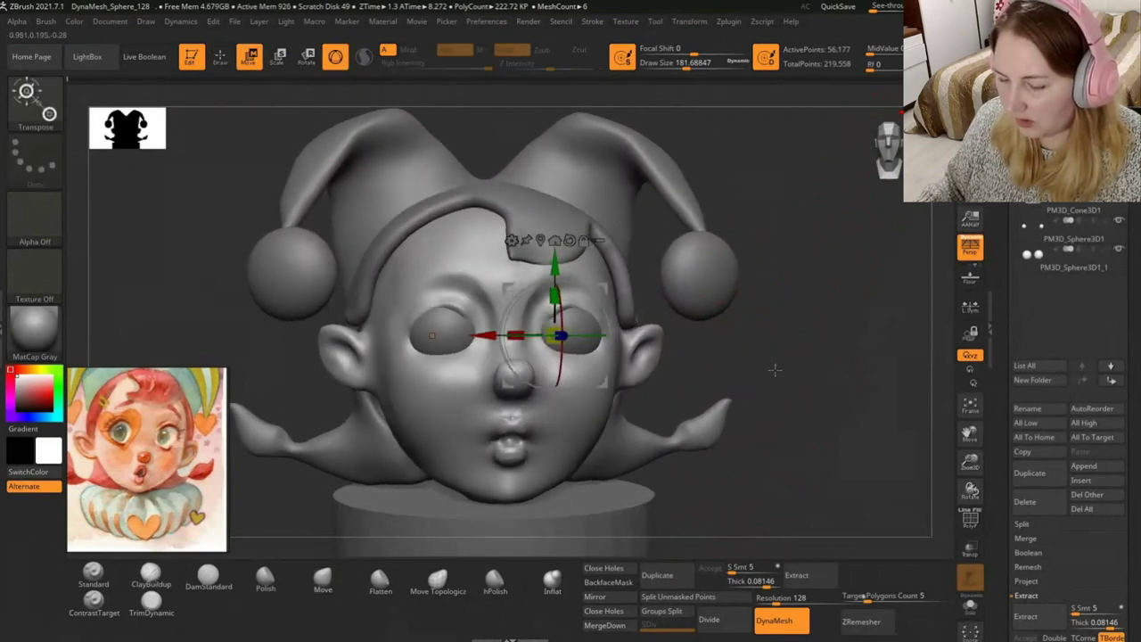
Select the eyeball subtool and orbit around the head to inspect the eyes.
left_click(426, 328)
key("ctrl+z")
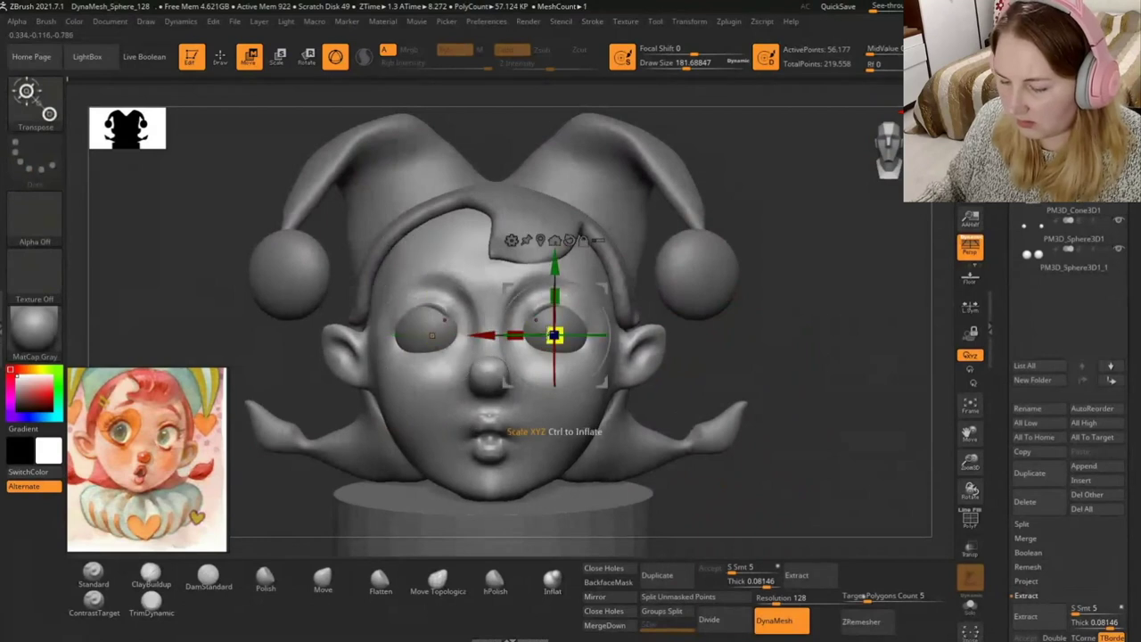
left_click(426, 323)
mouse_move(428, 326)
left_mouse_down()
mouse_move(514, 354)
mouse_move(492, 326)
left_mouse_up()
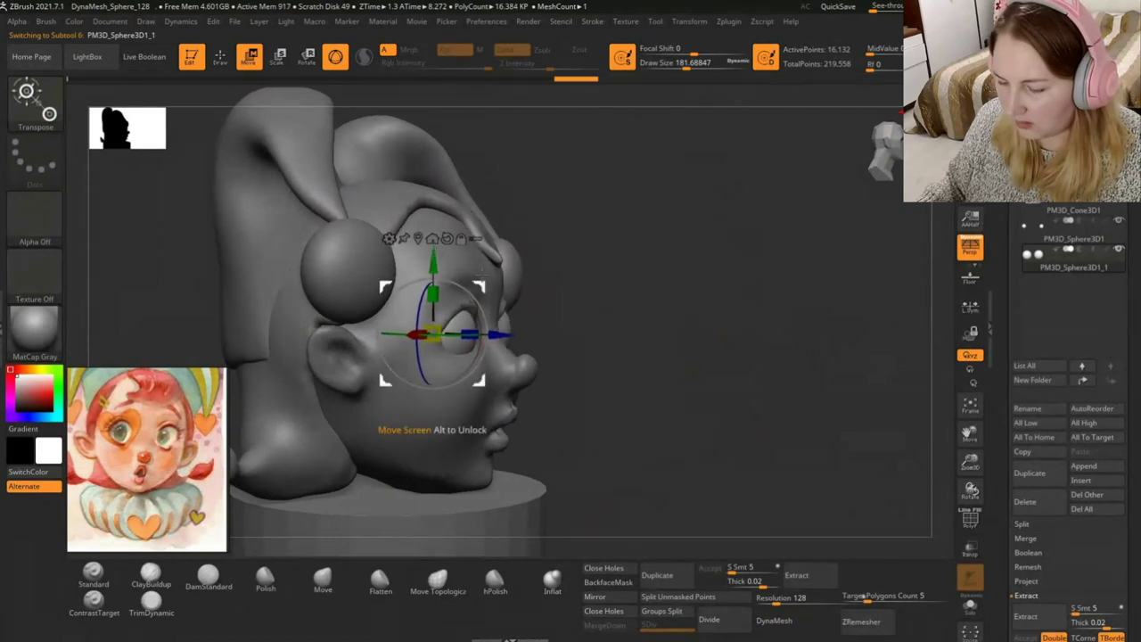
left_click_drag(713, 374, 579, 374)
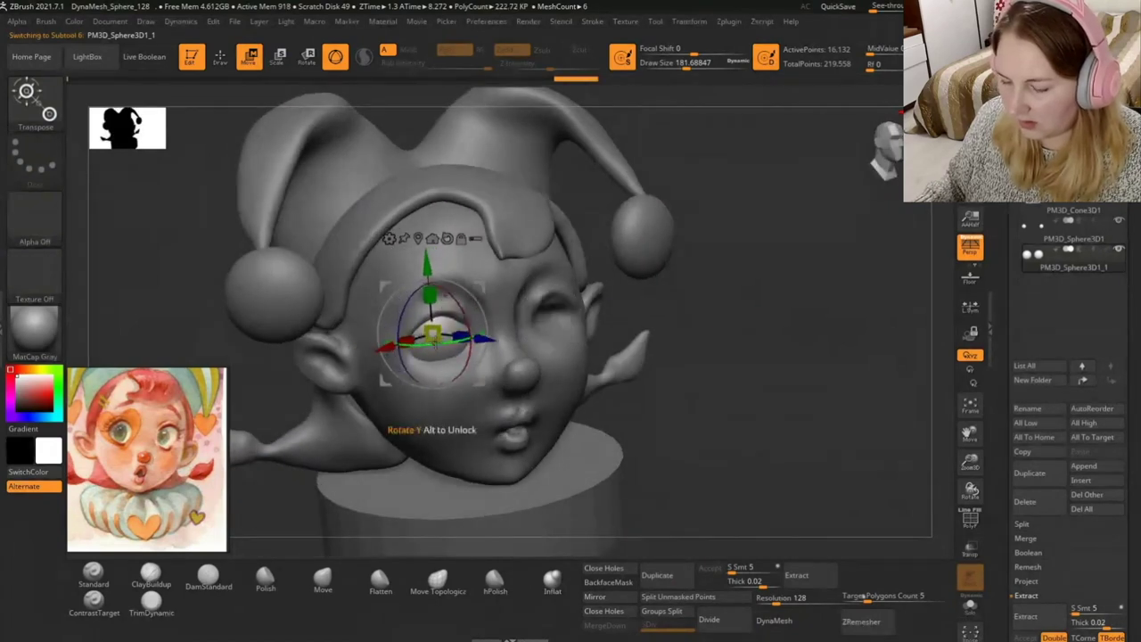
left_click_drag(678, 339, 549, 338)
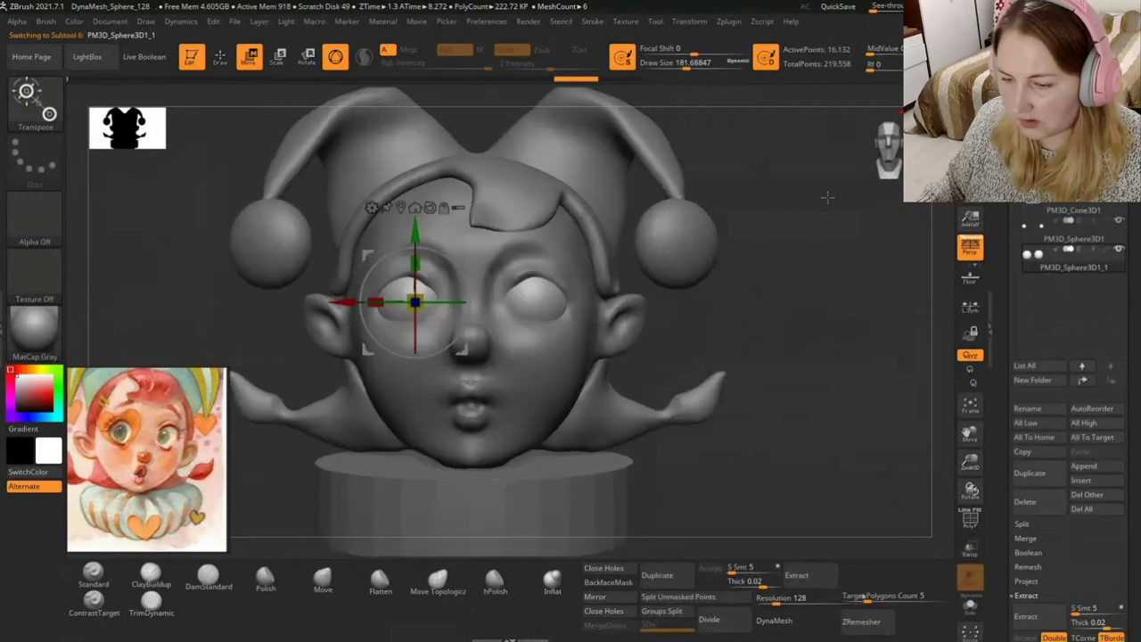
left_click_drag(784, 356, 731, 347)
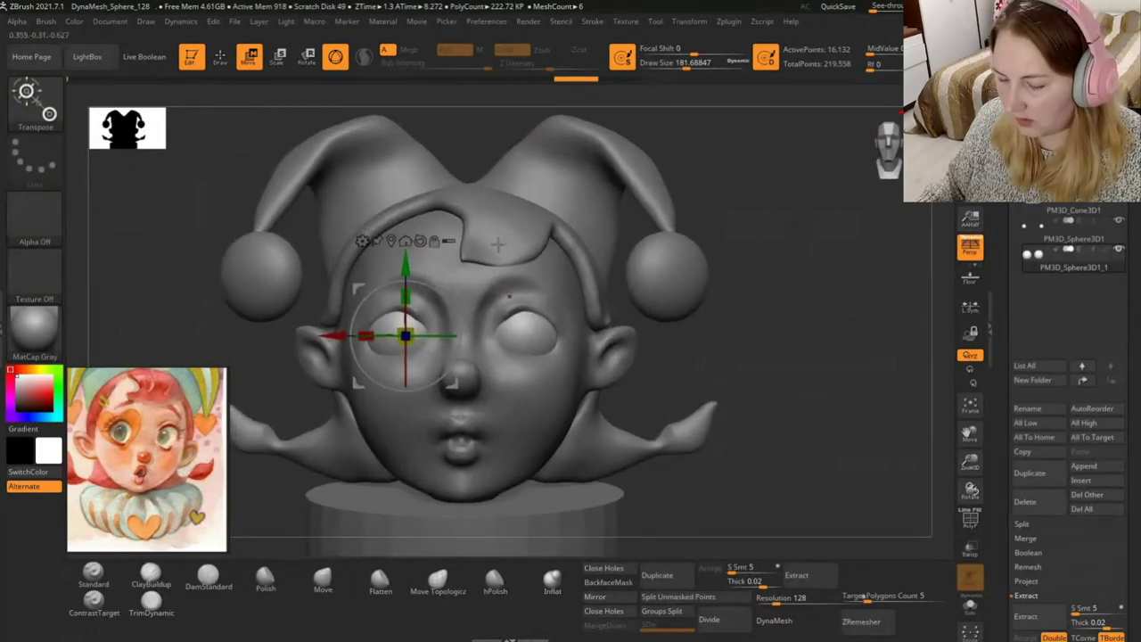
Trial-move the eyeballs upward, then undo so they return to their original place.
left_click_drag(406, 335, 465, 294)
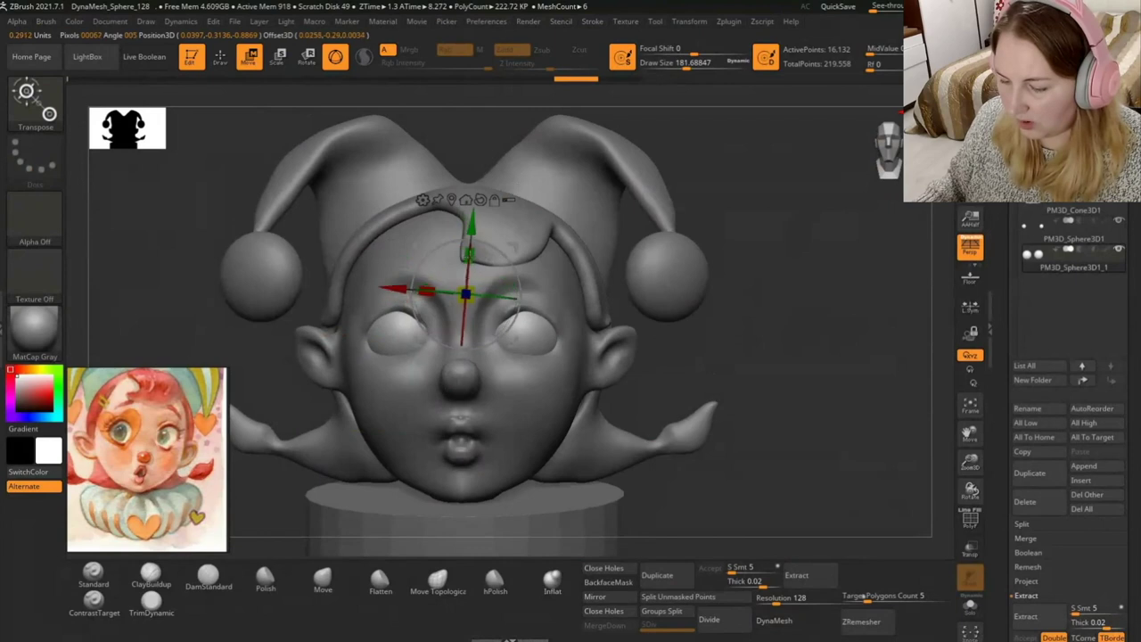
key("ctrl+z")
key("ctrl+shift+z")
key("ctrl+z")
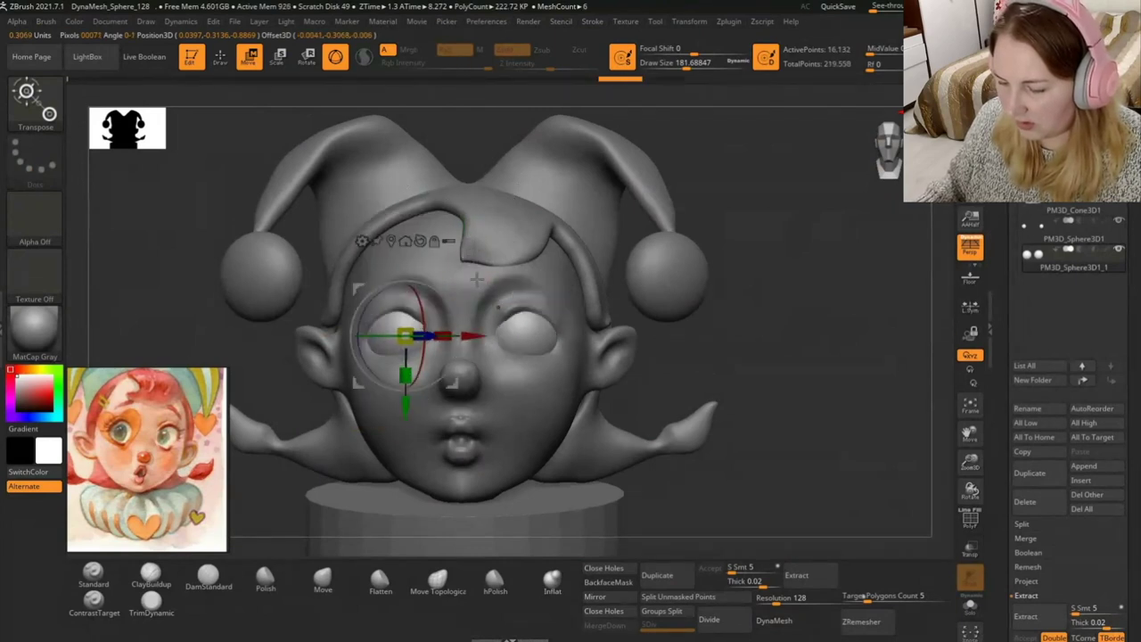
key("ctrl+shift+z")
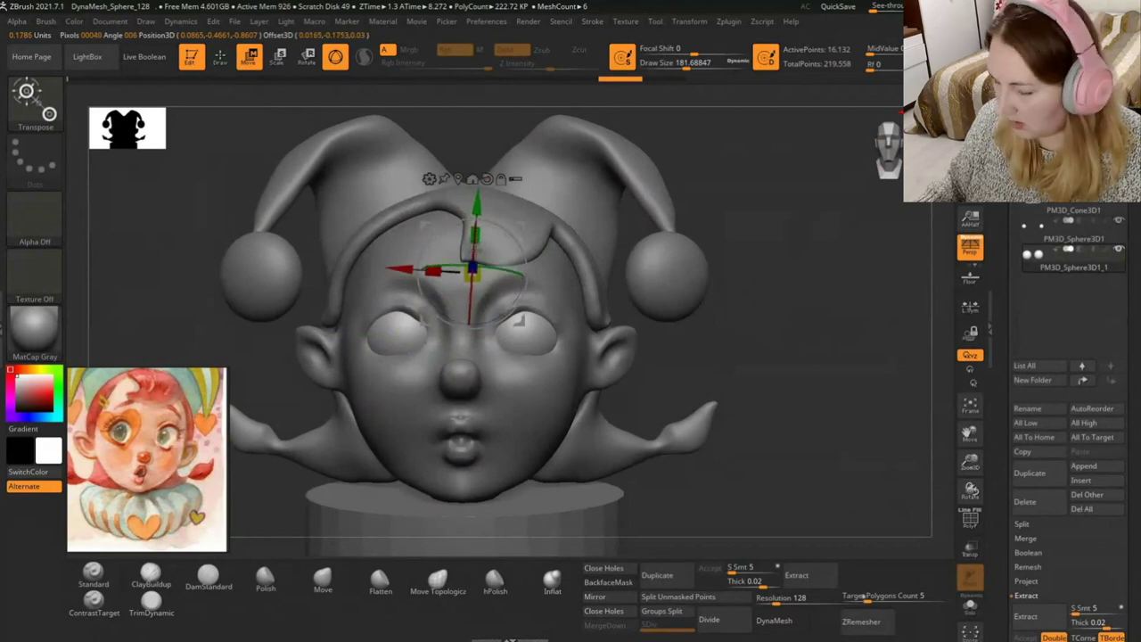
left_click_drag(472, 270, 472, 275)
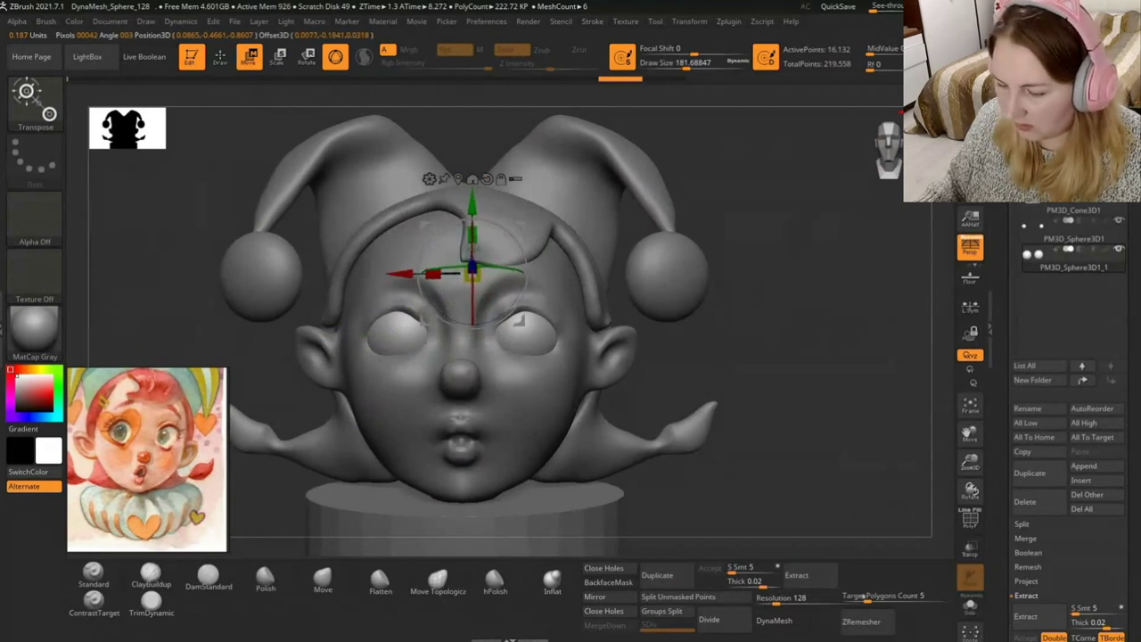
key("ctrl+z")
key("ctrl+z")
key("ctrl+z")
key("ctrl+z")
key("ctrl+z")
key("ctrl+z")
key("ctrl+z")
key("ctrl+z")
key("ctrl+z")
key("ctrl+z")
key("ctrl+z")
key("ctrl+z")
key("ctrl+z")
key("ctrl+z")
key("ctrl+z")
key("ctrl+z")
Tilt the mouth piece about 4.5 degrees with the gizmo, then return to Draw.
left_click_drag(463, 462, 419, 499)
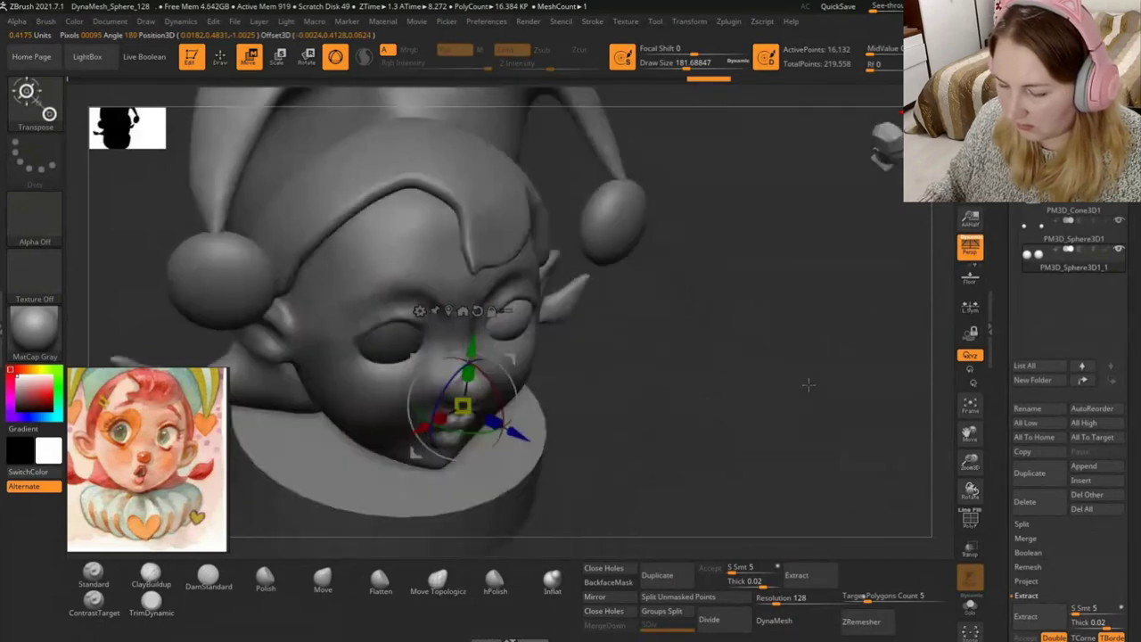
left_click_drag(473, 437, 459, 439)
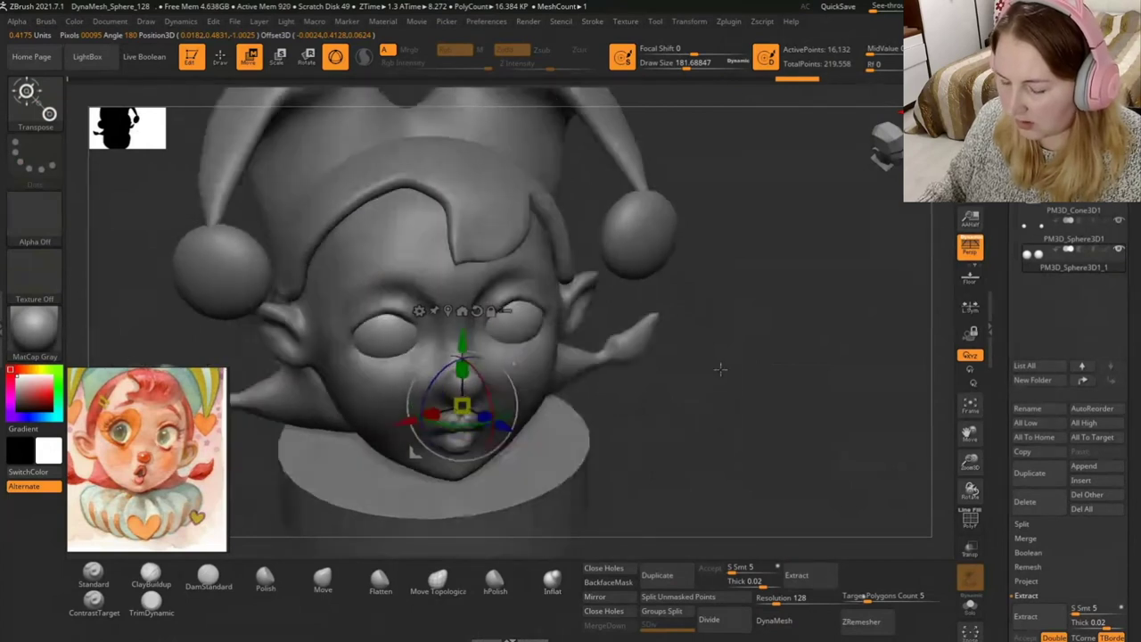
left_click_drag(695, 374, 720, 342, "shift")
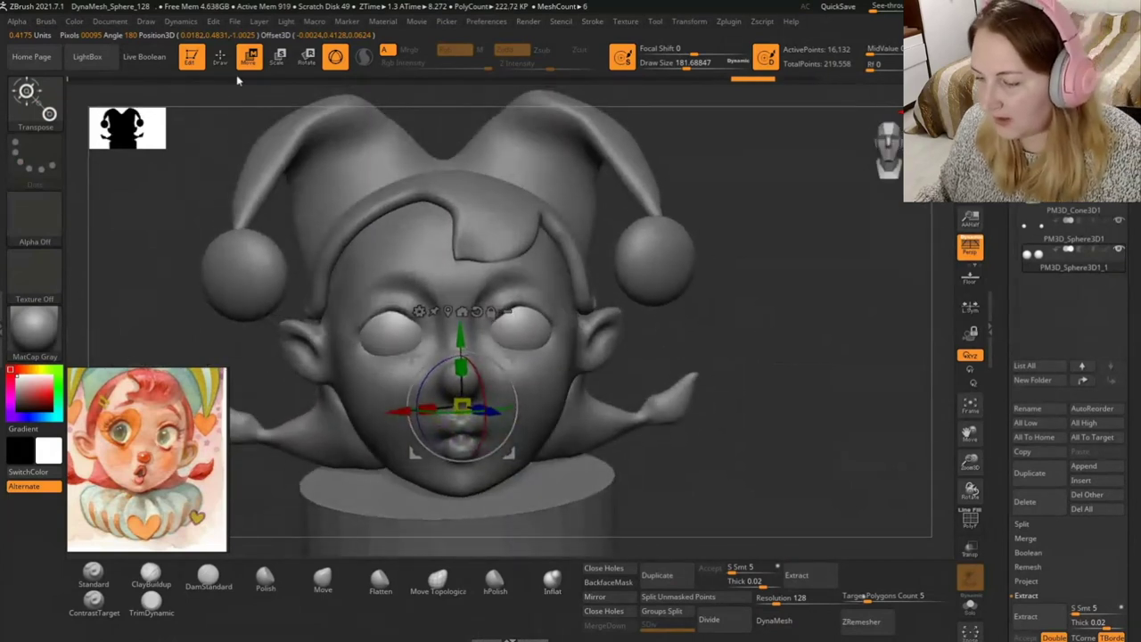
left_click(219, 56)
left_click_drag(712, 315, 687, 344)
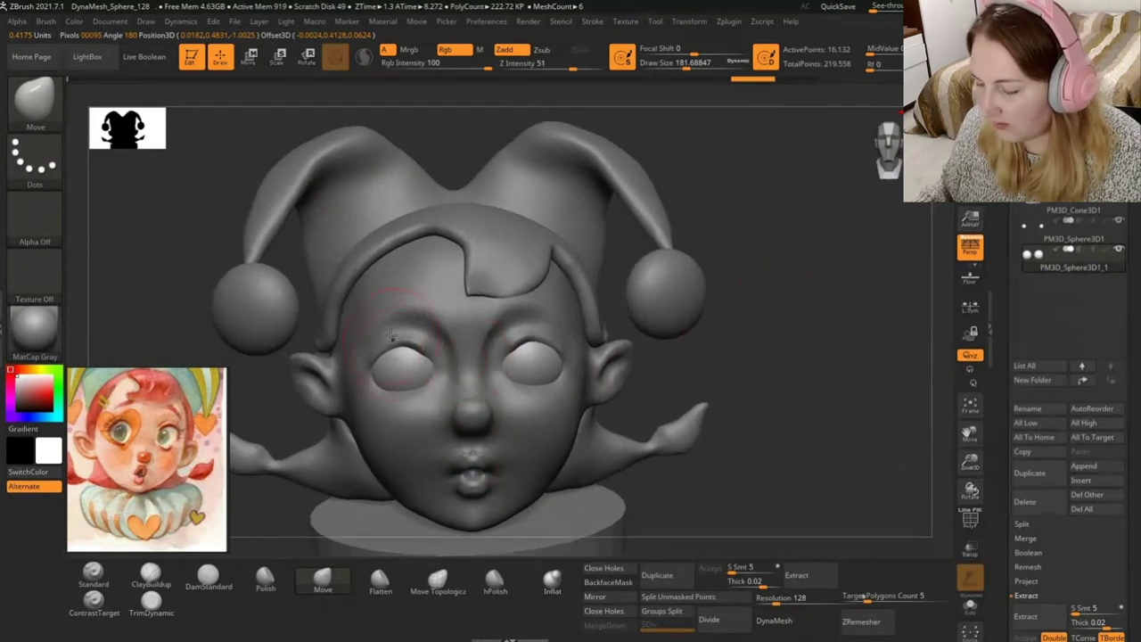
Re-DynaMesh the head and smooth around the left eyelid with a size-41 Standard brush.
mouse_move(726, 288)
left_mouse_down("ctrl")
mouse_move(738, 279)
mouse_move(760, 306)
left_mouse_up("ctrl")
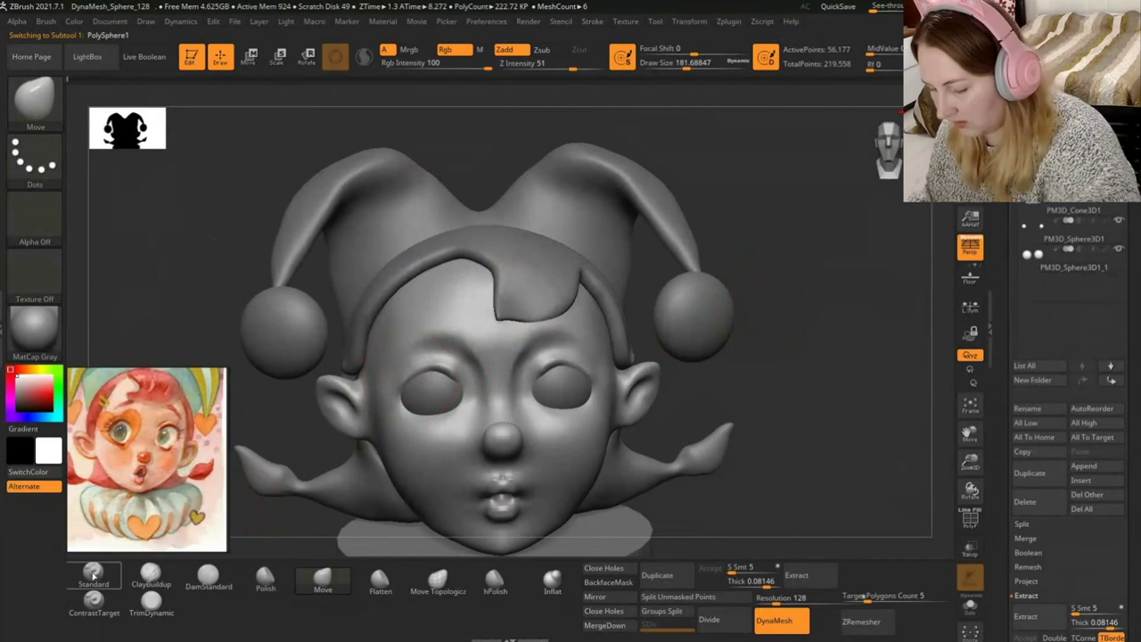
left_click(93, 575)
left_click_drag(654, 63, 648, 62)
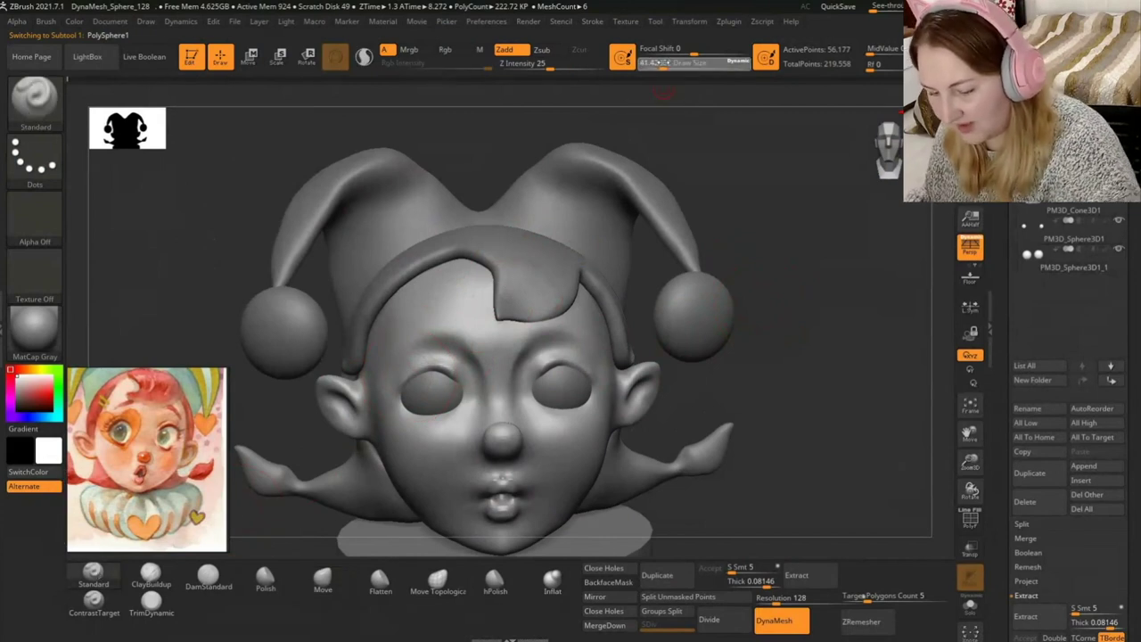
left_click_drag(753, 267, 721, 262)
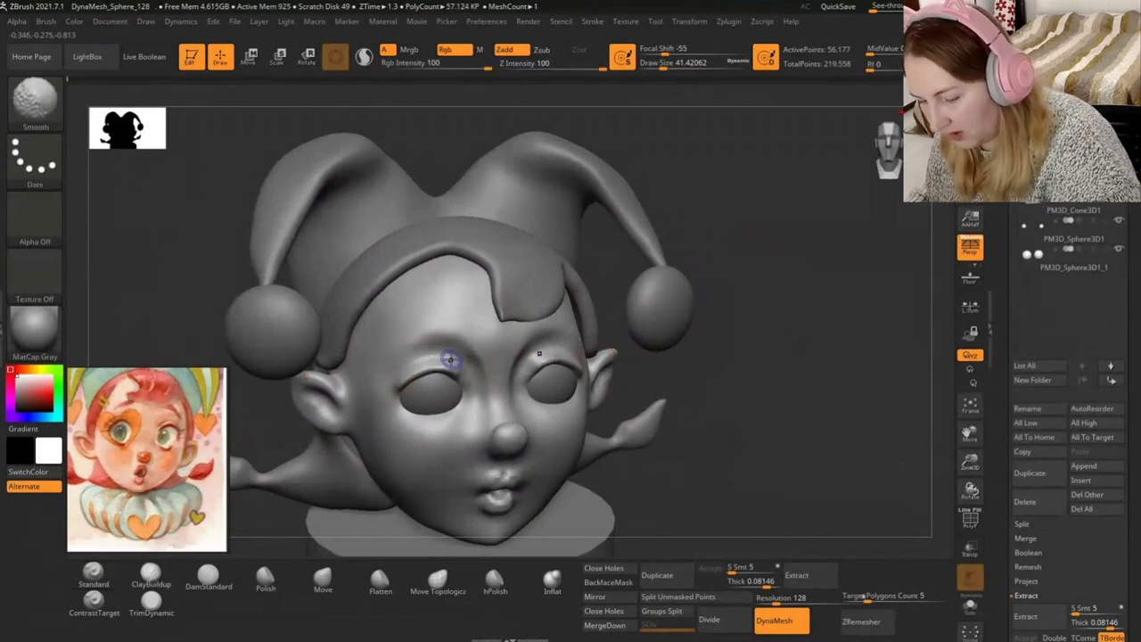
left_click_drag(446, 373, 393, 383, "shift")
right_click_drag(393, 382, 579, 308)
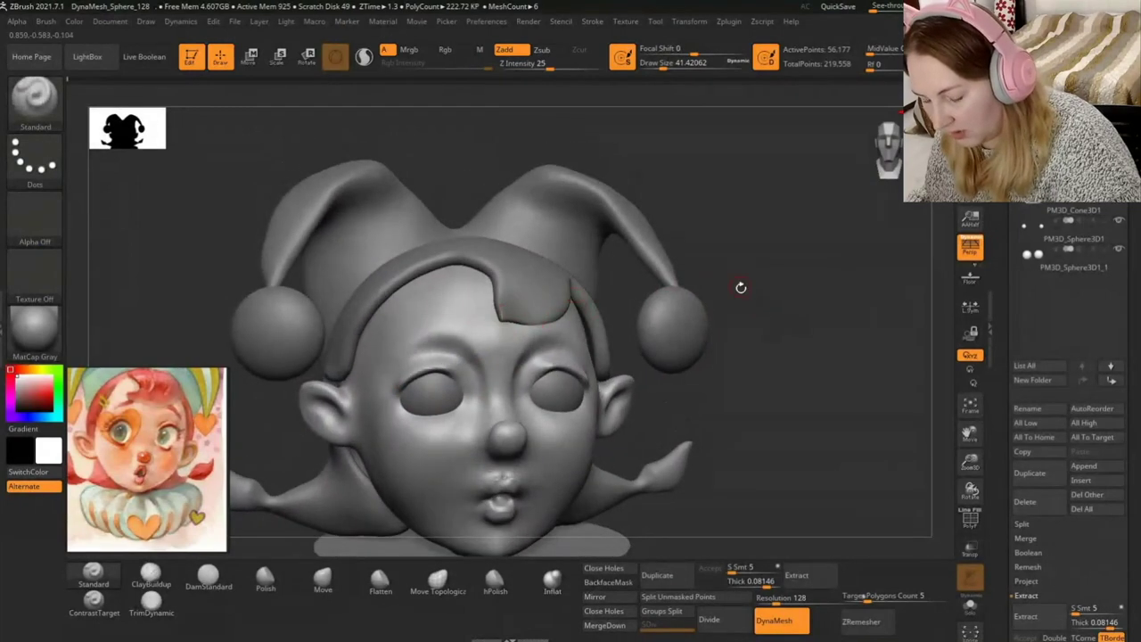
right_click_drag(741, 287, 686, 294)
Reshape both eye sockets with a size-132 Move brush, then select DamStandard.
left_click(323, 579)
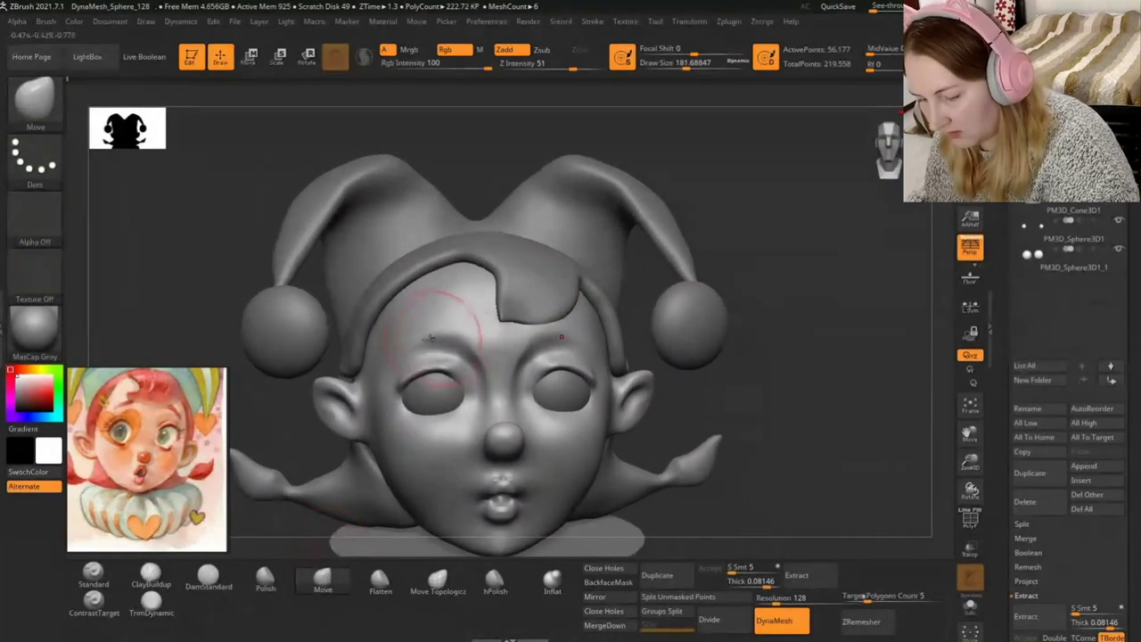
left_click_drag(686, 63, 661, 64)
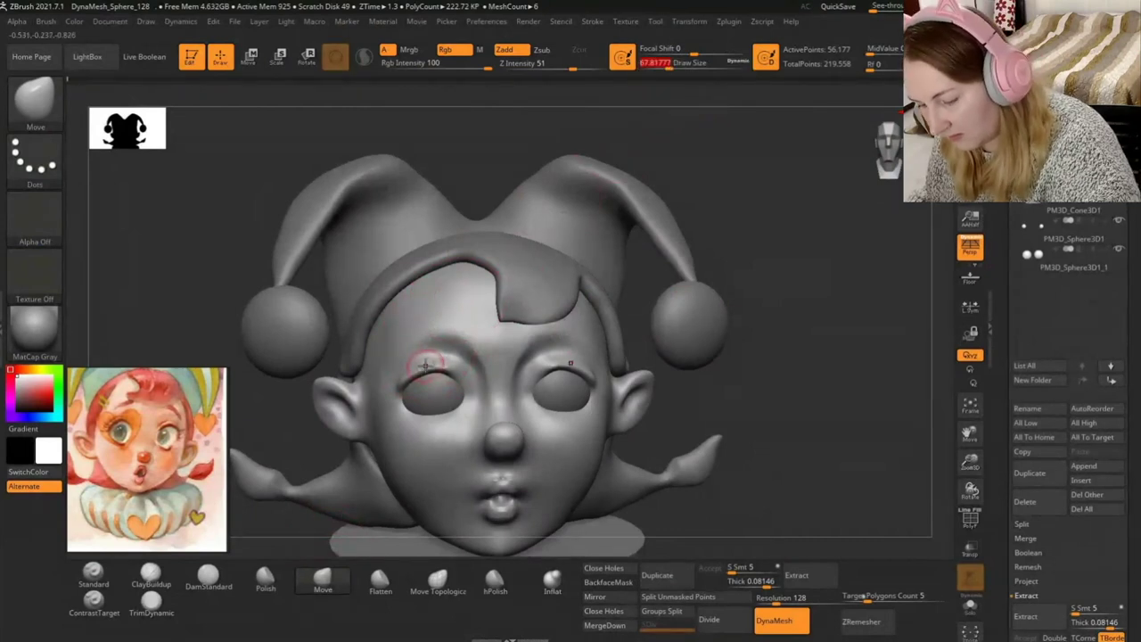
mouse_move(431, 364)
left_mouse_down()
mouse_move(414, 375)
mouse_move(468, 374)
left_mouse_up()
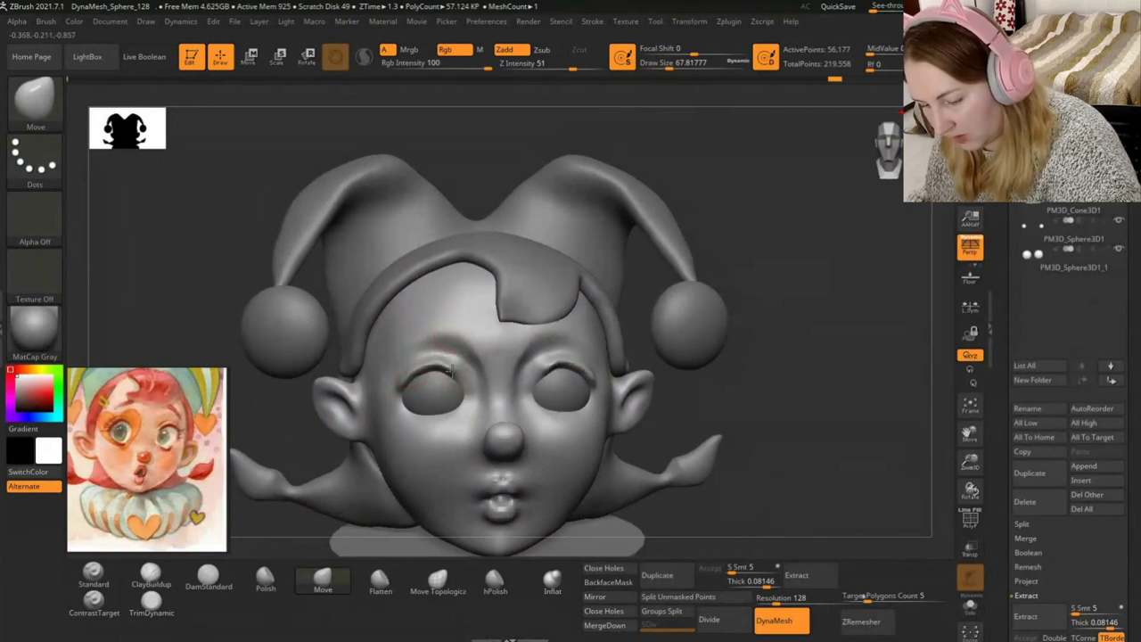
key("shift")
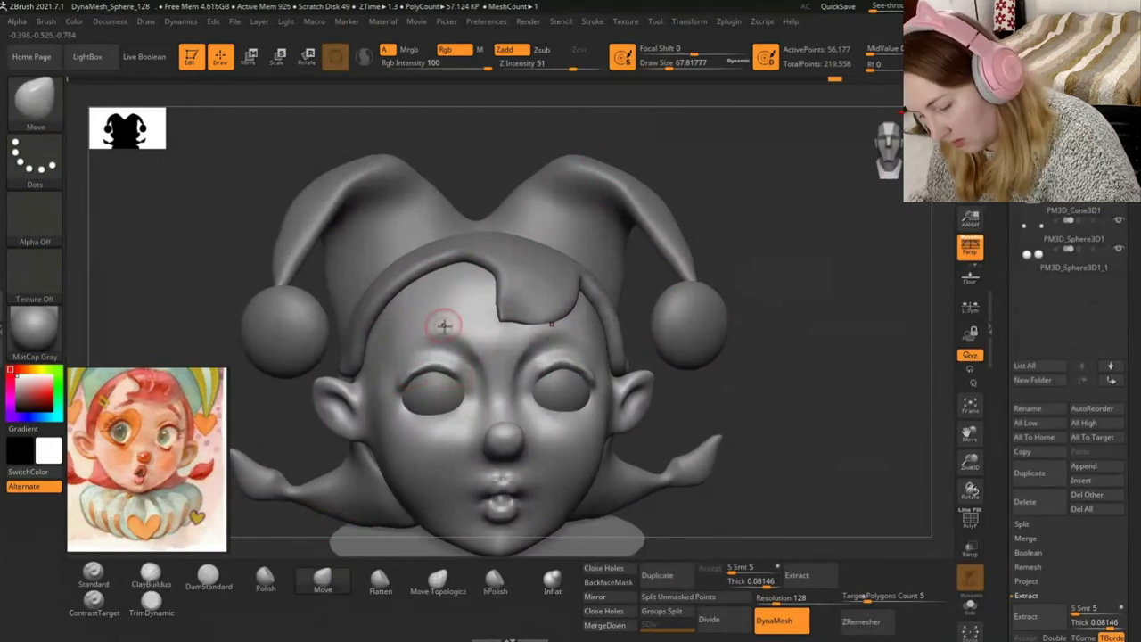
left_click(208, 575)
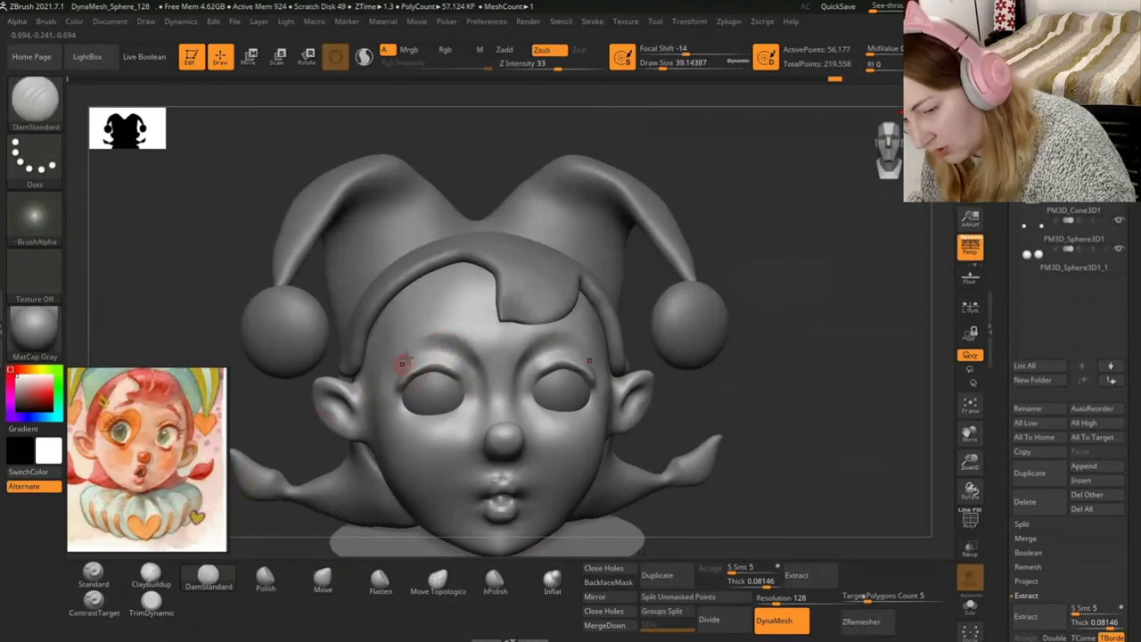
Carve brow creases above both eyes with DamStandard, lowering its intensity to 16.
left_click_drag(664, 62, 670, 63)
mouse_move(402, 370)
left_mouse_down()
mouse_move(427, 346)
mouse_move(398, 378)
left_mouse_up()
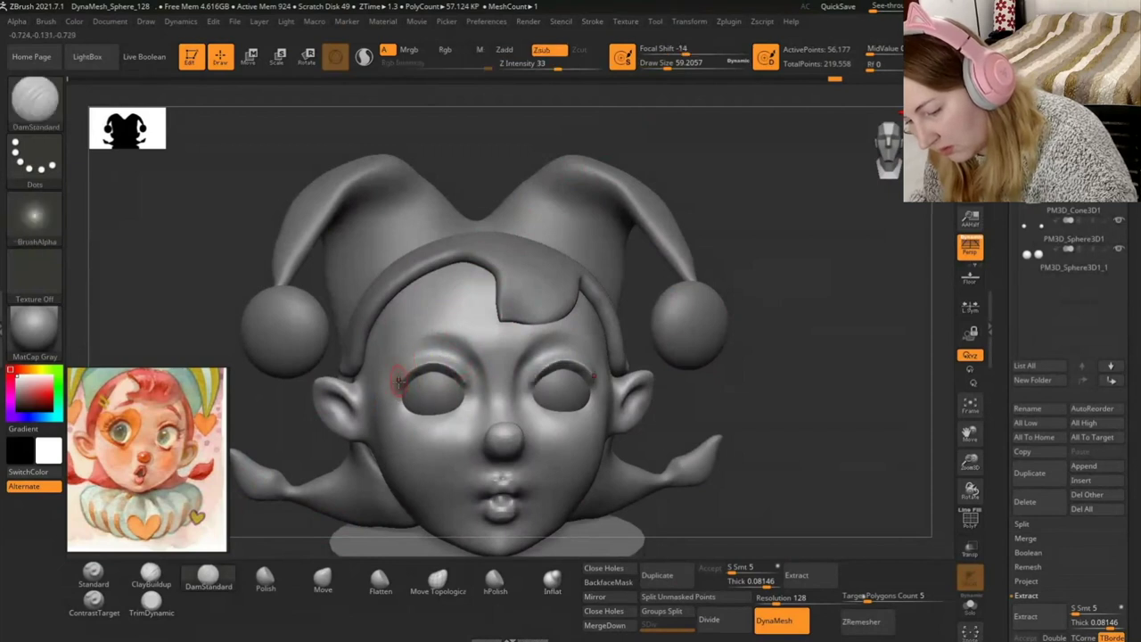
key("ctrl")
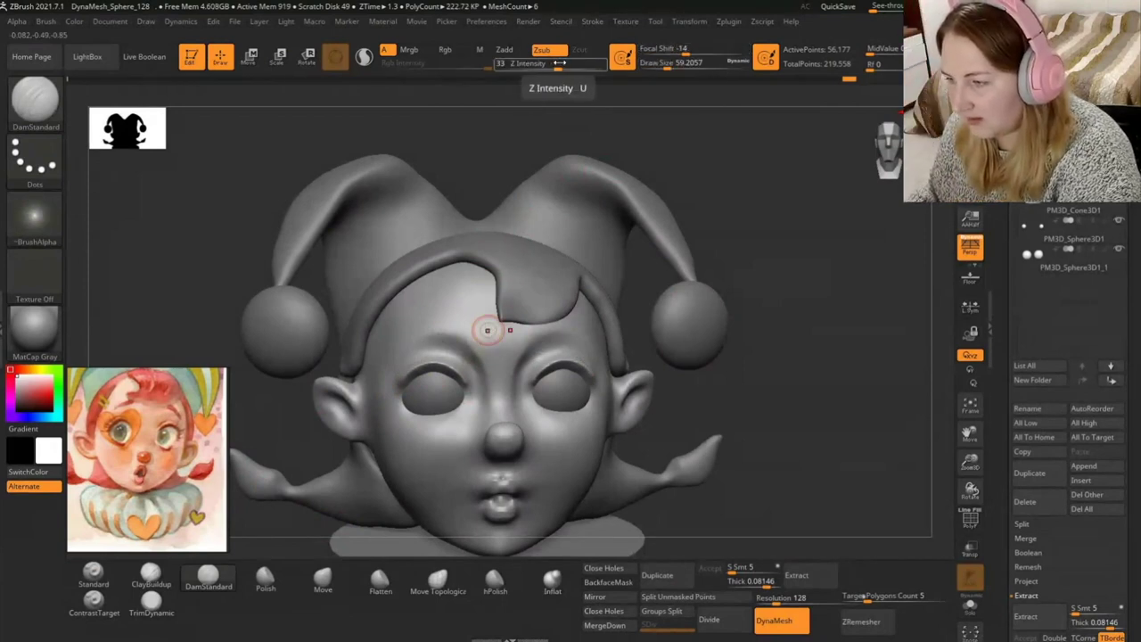
left_click_drag(566, 61, 541, 65)
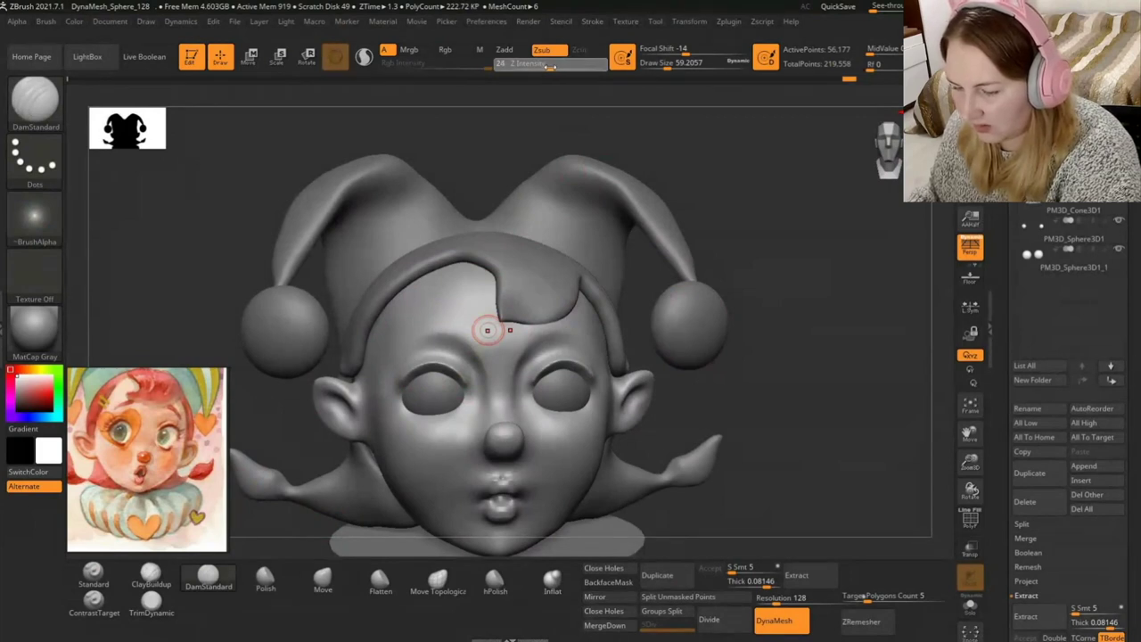
left_click_drag(487, 330, 426, 355)
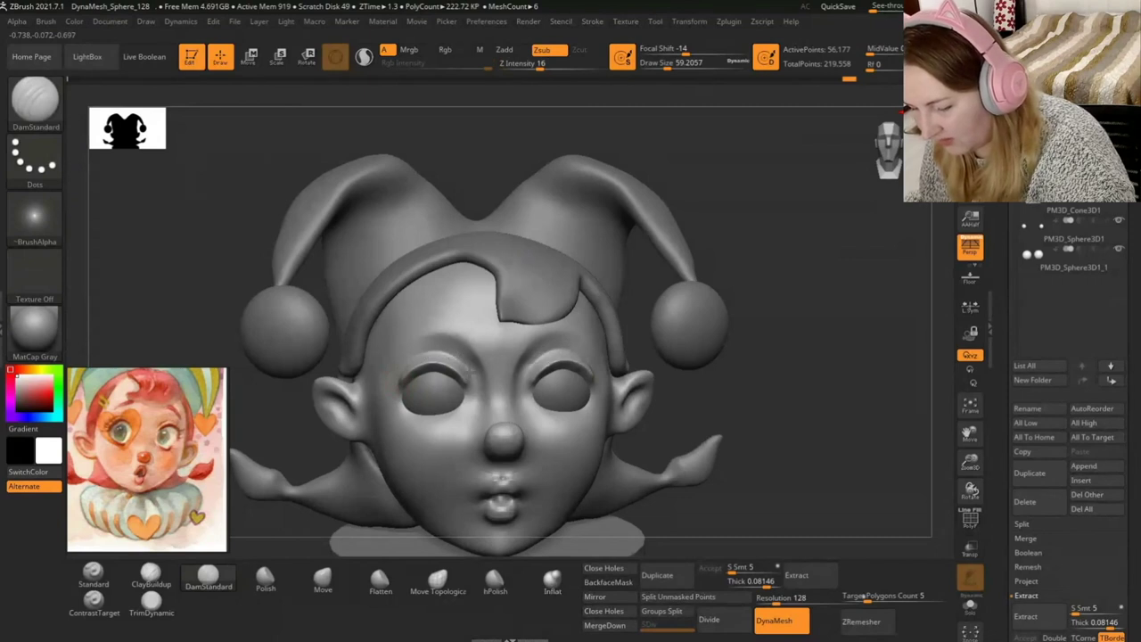
Alternate smoothing and carving to soften the forehead above the left eye and the left eyelid.
key("shift")
key("alt")
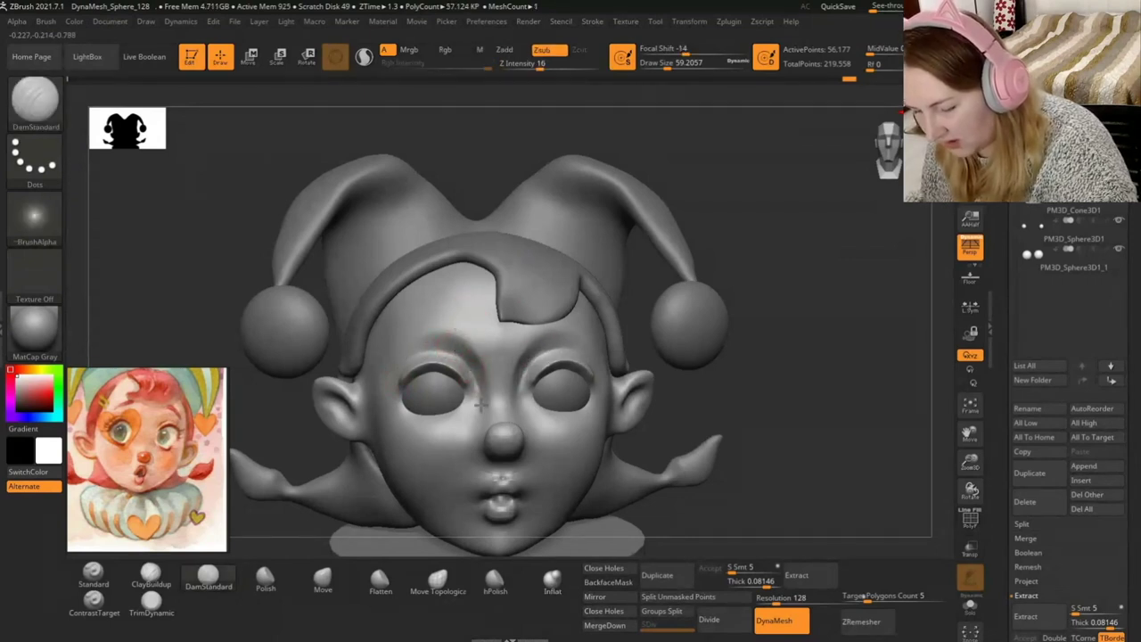
key("shift")
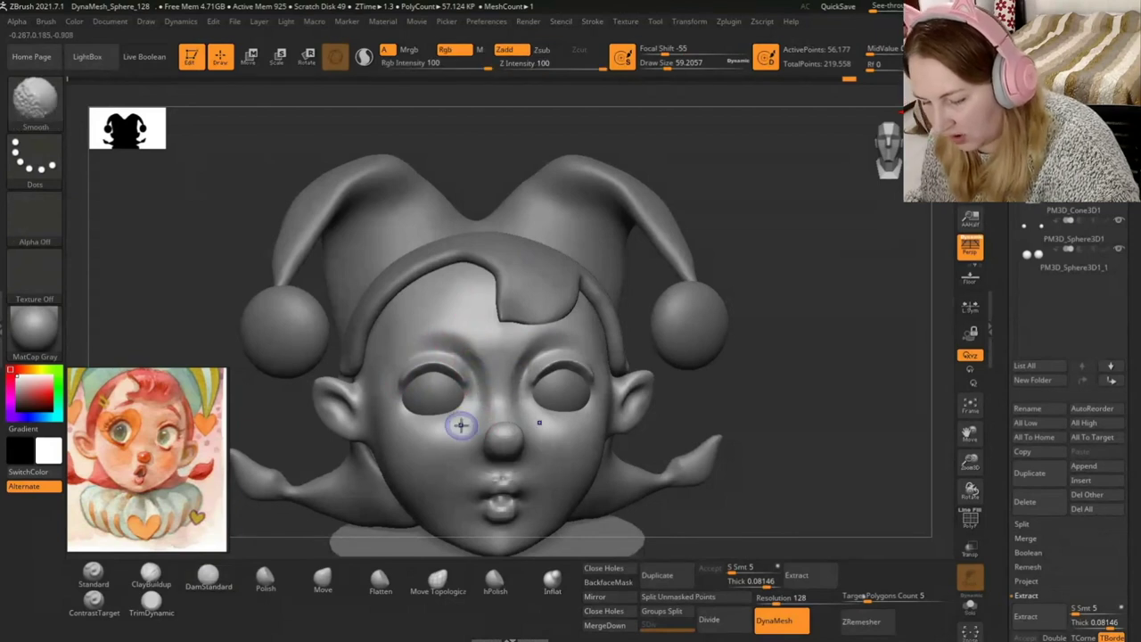
key("alt")
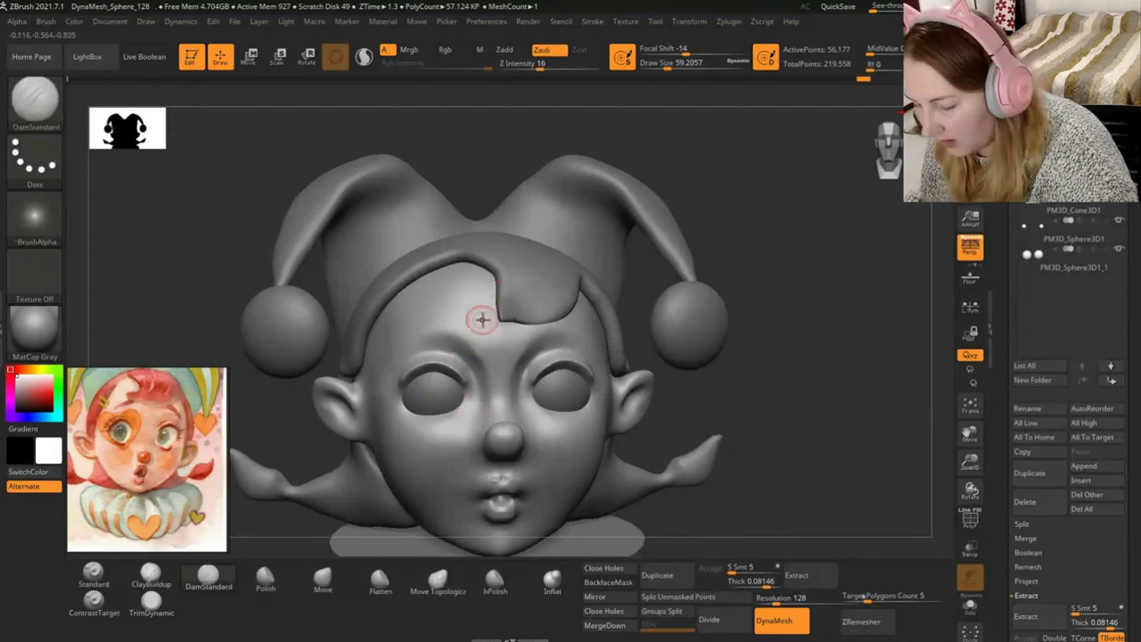
left_click_drag(687, 364, 670, 365)
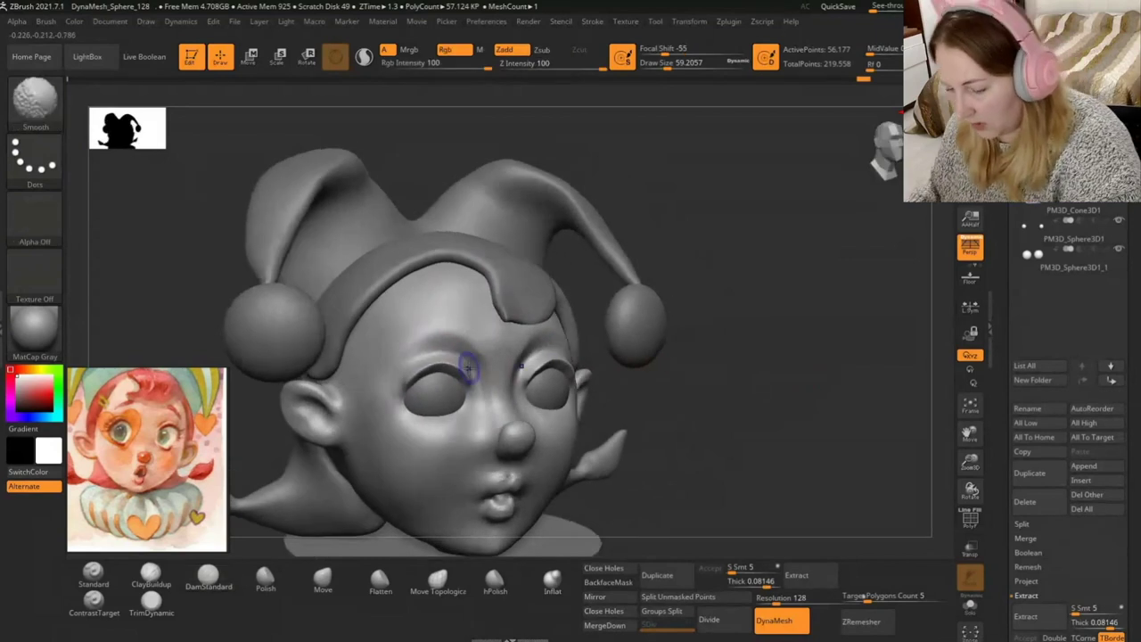
key("shift")
left_click_drag(470, 349, 446, 334, "shift")
key("alt")
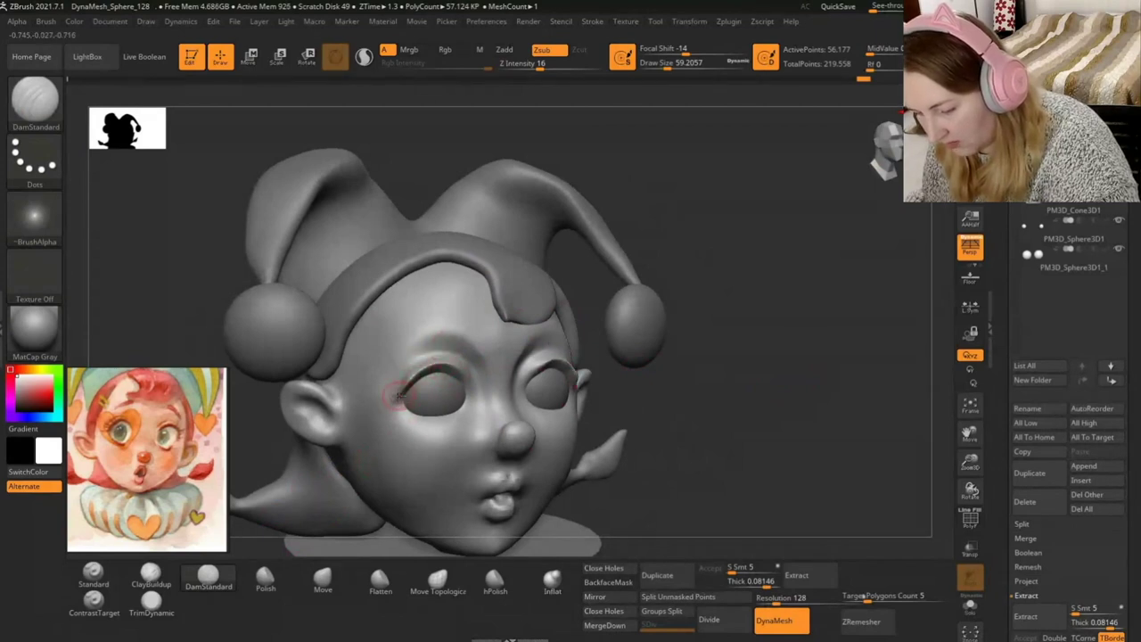
left_click_drag(419, 365, 397, 383, "shift")
mouse_move(696, 294)
left_mouse_down("shift")
mouse_move(749, 294)
mouse_move(727, 299)
left_mouse_up("shift")
key("shift")
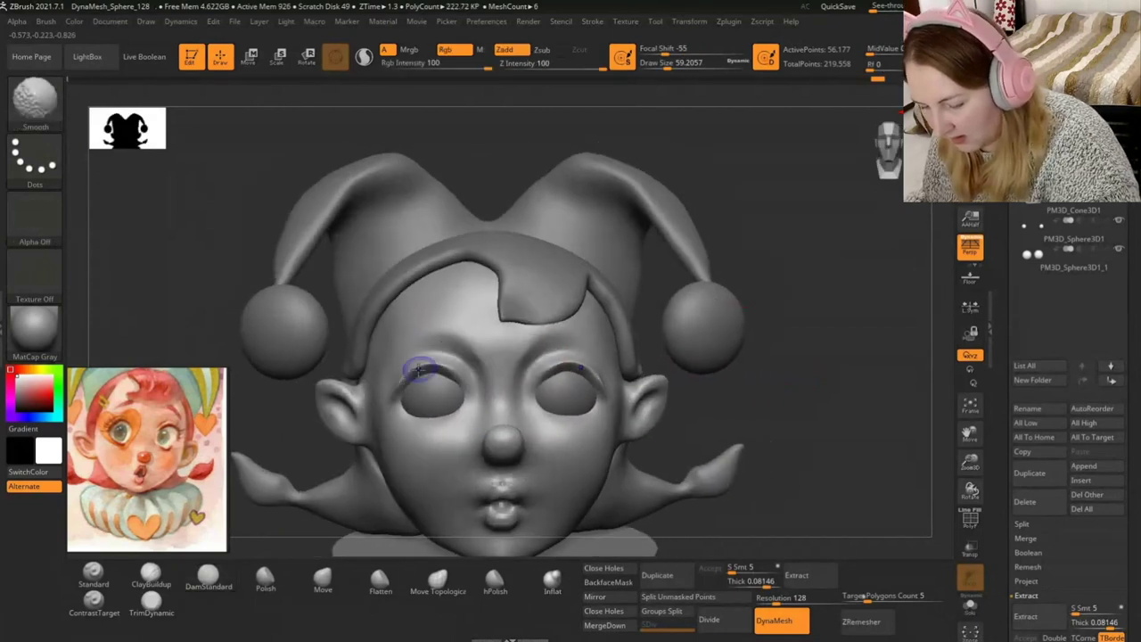
mouse_move(754, 216)
left_mouse_down()
mouse_move(825, 285)
mouse_move(828, 268)
left_mouse_up()
mouse_move(547, 364)
left_mouse_down()
mouse_move(715, 365)
mouse_move(575, 370)
left_mouse_up()
Pull the hat's front brim into a pointed drip over the forehead with a ~197 Move brush.
left_click(323, 577)
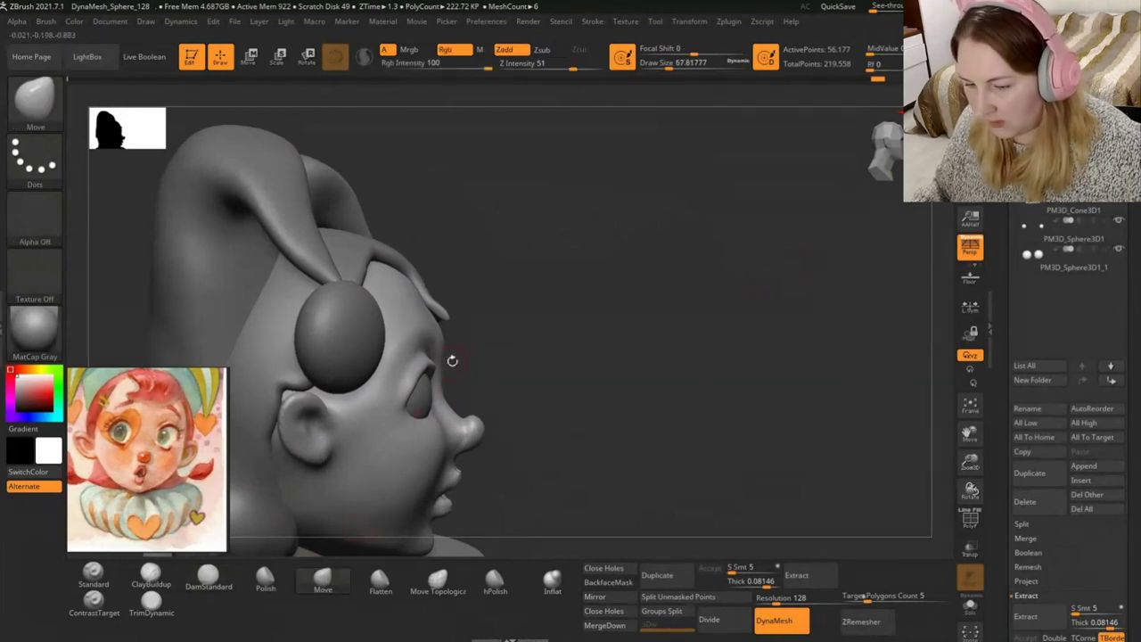
left_click_drag(660, 62, 682, 62)
mouse_move(681, 101)
left_mouse_down()
mouse_move(746, 306)
mouse_move(455, 307)
left_mouse_up()
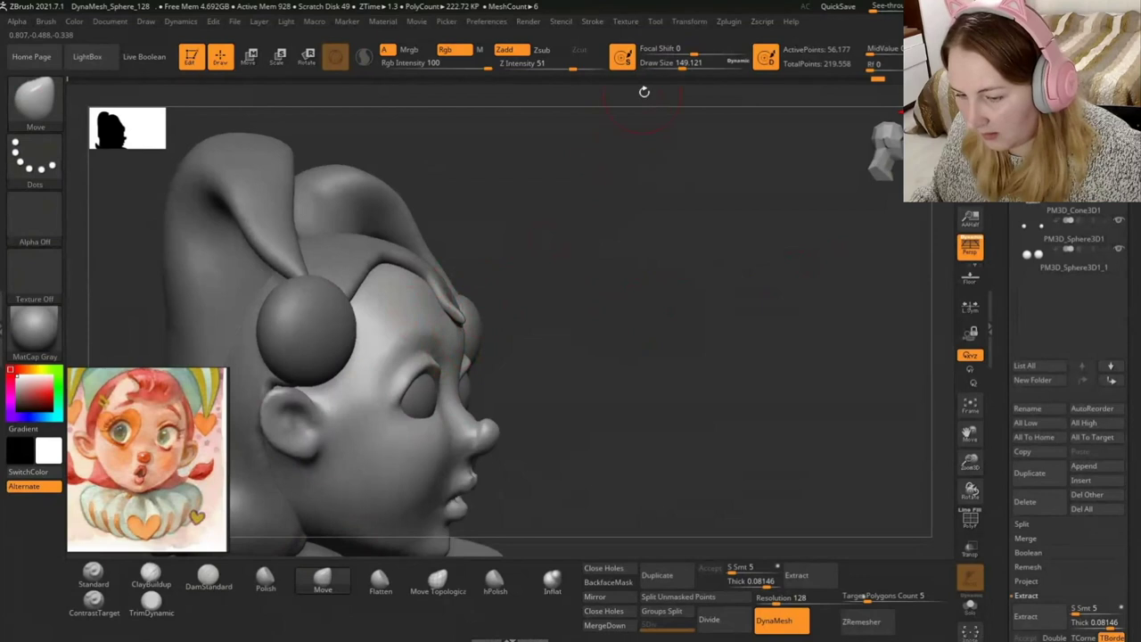
left_click_drag(682, 67, 693, 66)
left_click_drag(657, 306, 489, 355)
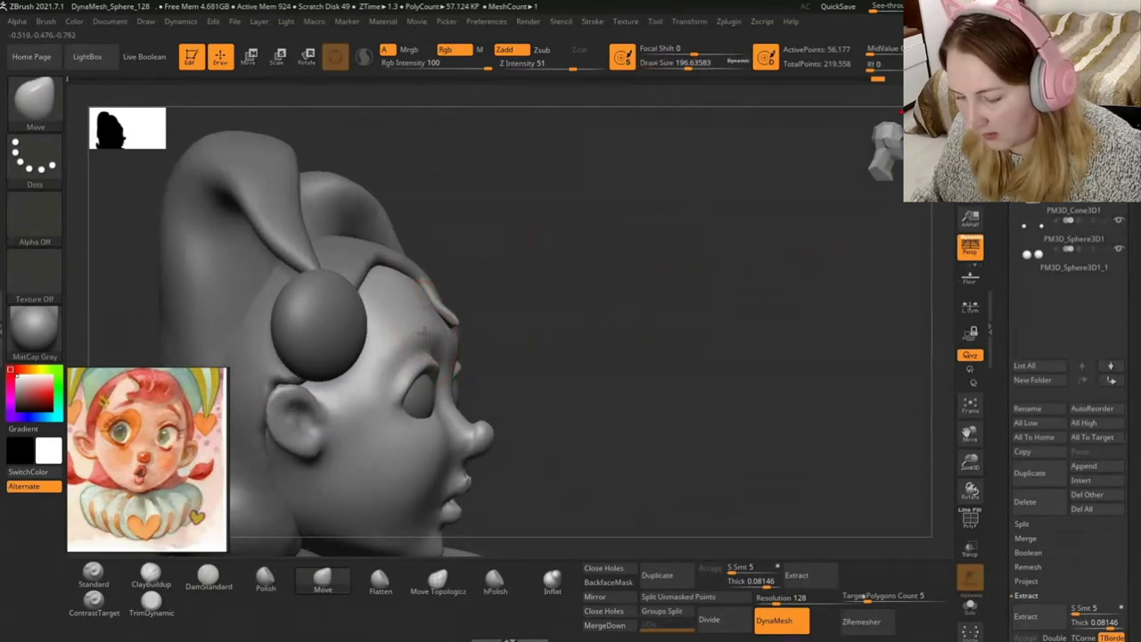
left_click_drag(439, 332, 478, 330)
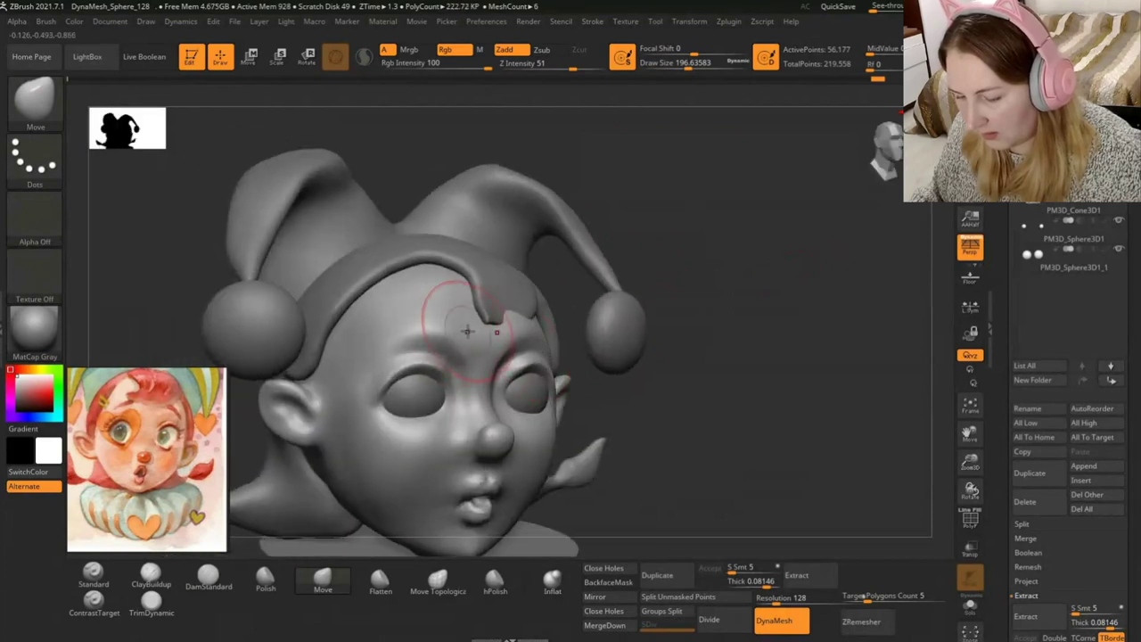
right_click_drag(485, 333, 495, 316)
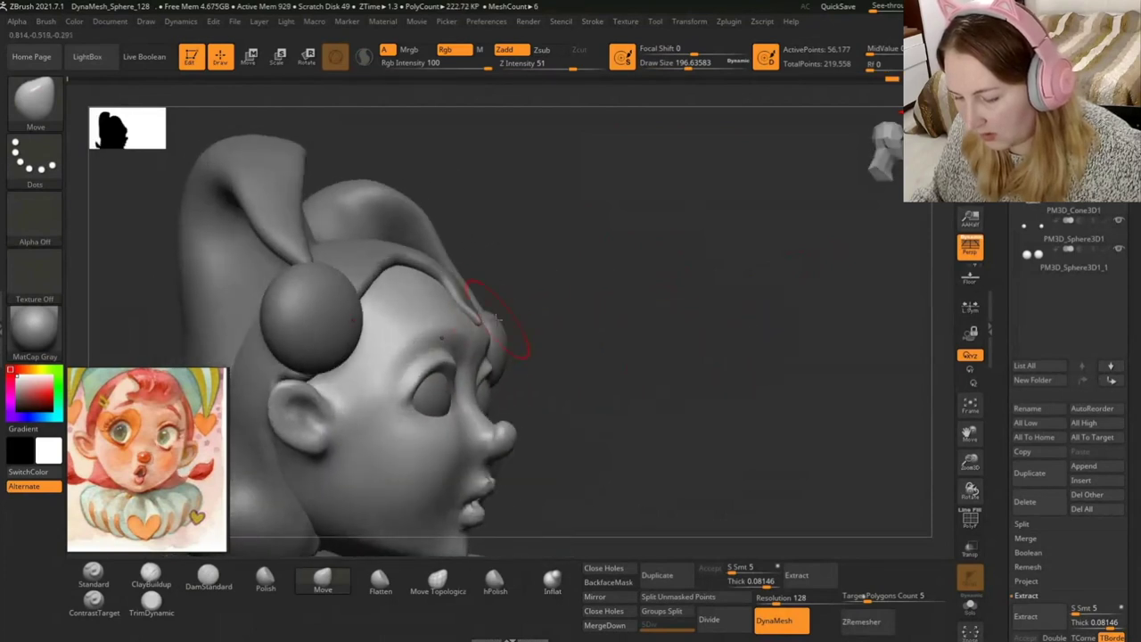
mouse_move(565, 248)
left_mouse_down()
mouse_move(733, 311)
mouse_move(734, 326)
left_mouse_up()
Make the forehead band Extract3 the active subtool, inspect it, and turn Solo mode off.
mouse_move(894, 153)
left_mouse_down()
mouse_move(772, 245)
mouse_move(793, 232)
left_mouse_up()
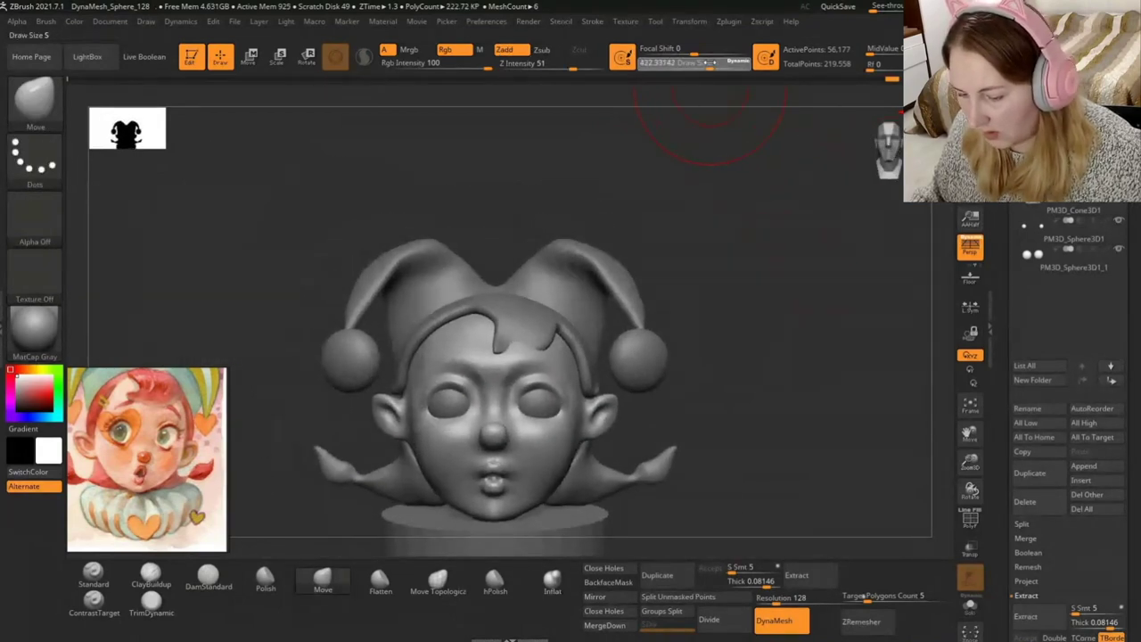
left_click_drag(709, 62, 712, 63)
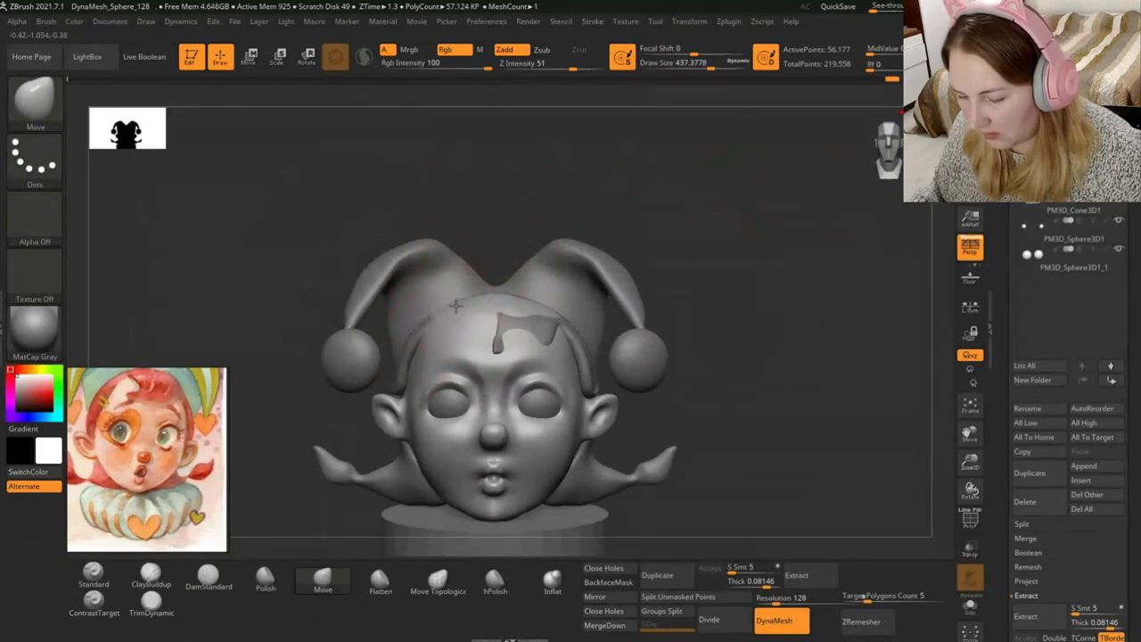
left_click(550, 325, "alt")
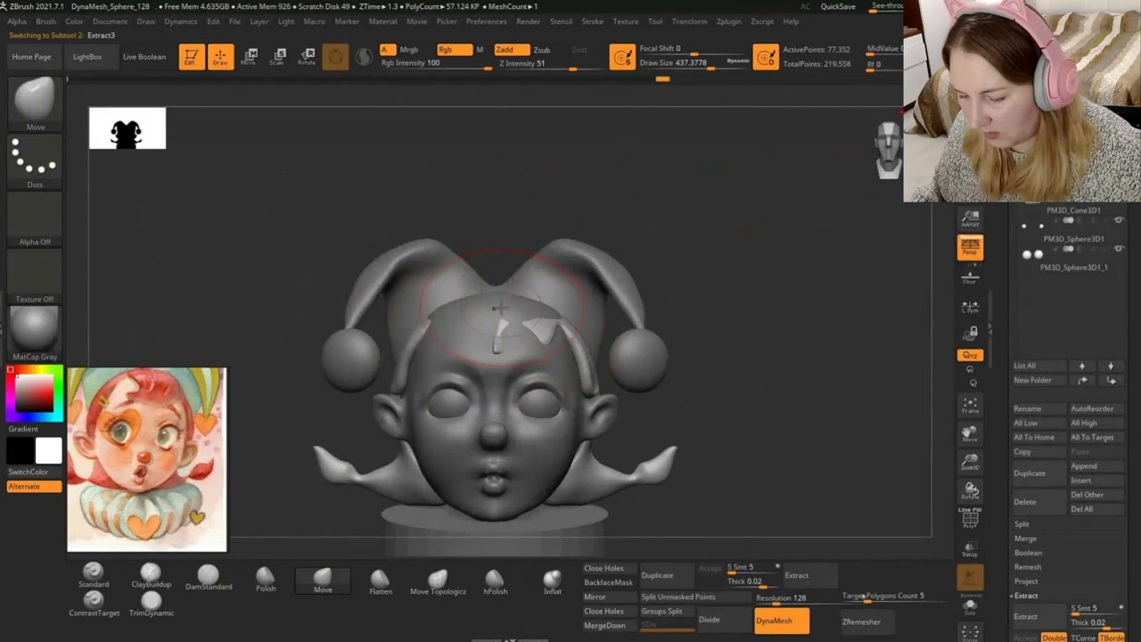
mouse_move(544, 341)
left_mouse_down()
mouse_move(499, 312)
mouse_move(545, 330)
left_mouse_up()
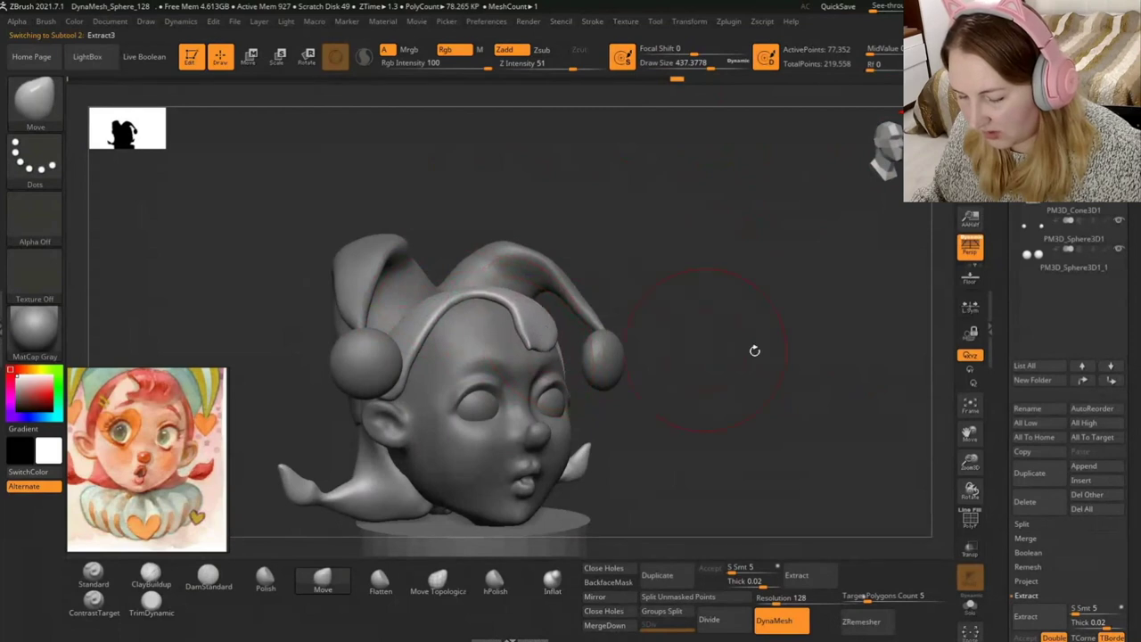
left_click_drag(754, 351, 759, 354, "shift")
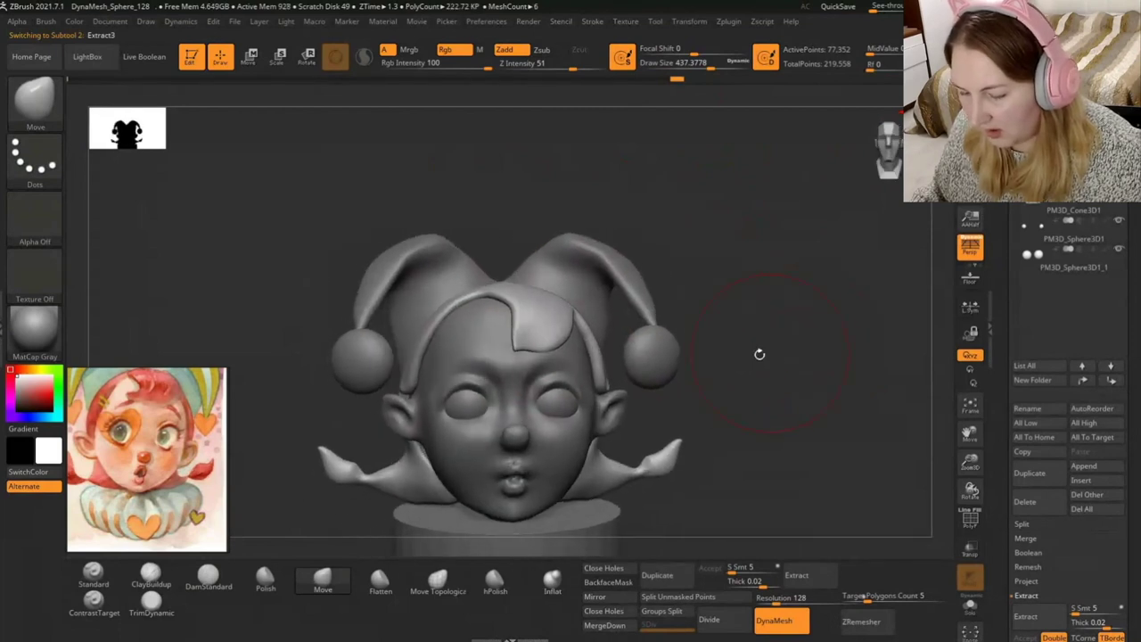
left_click(474, 323, "alt")
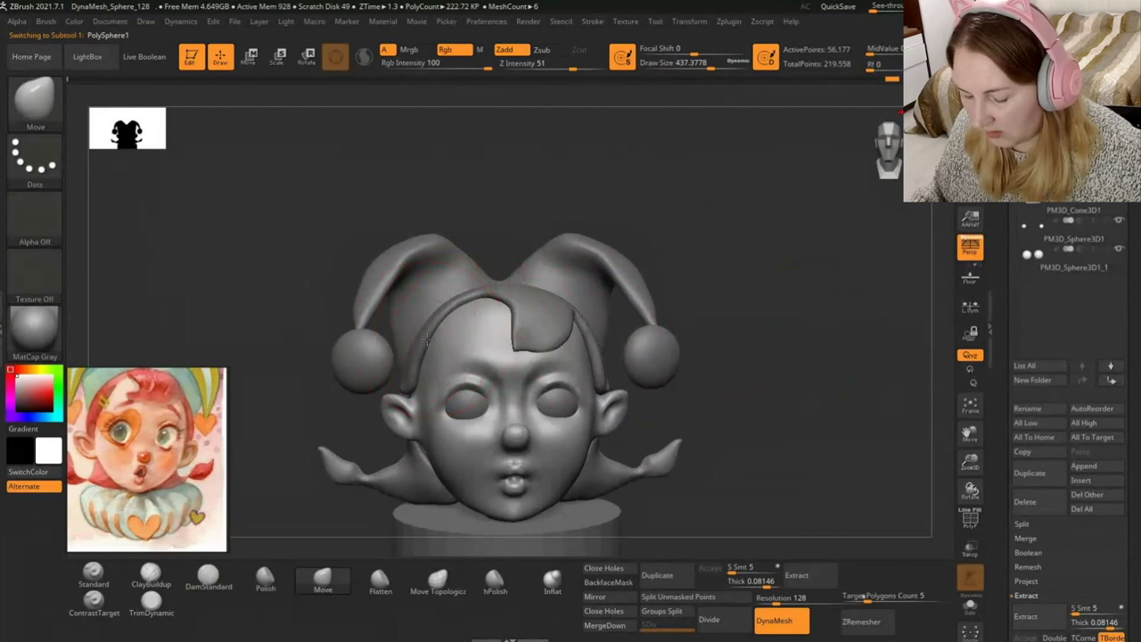
left_click(406, 381, "alt")
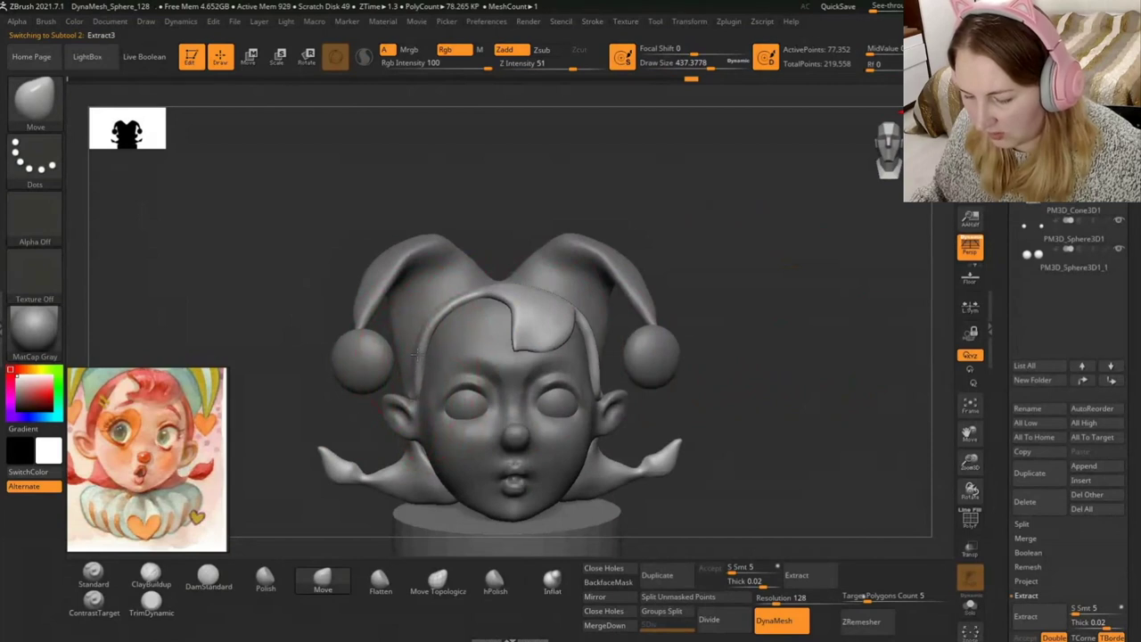
mouse_move(416, 353)
left_mouse_down()
mouse_move(560, 327)
mouse_move(441, 357)
left_mouse_up()
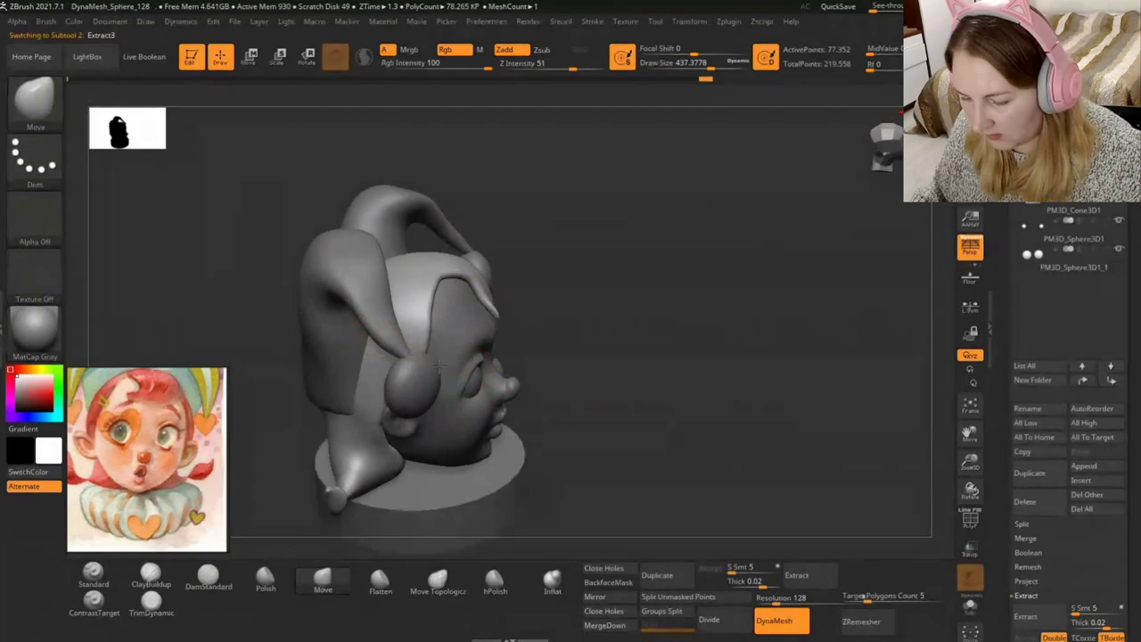
mouse_move(461, 379)
left_mouse_down()
mouse_move(547, 357)
mouse_move(484, 374)
left_mouse_up()
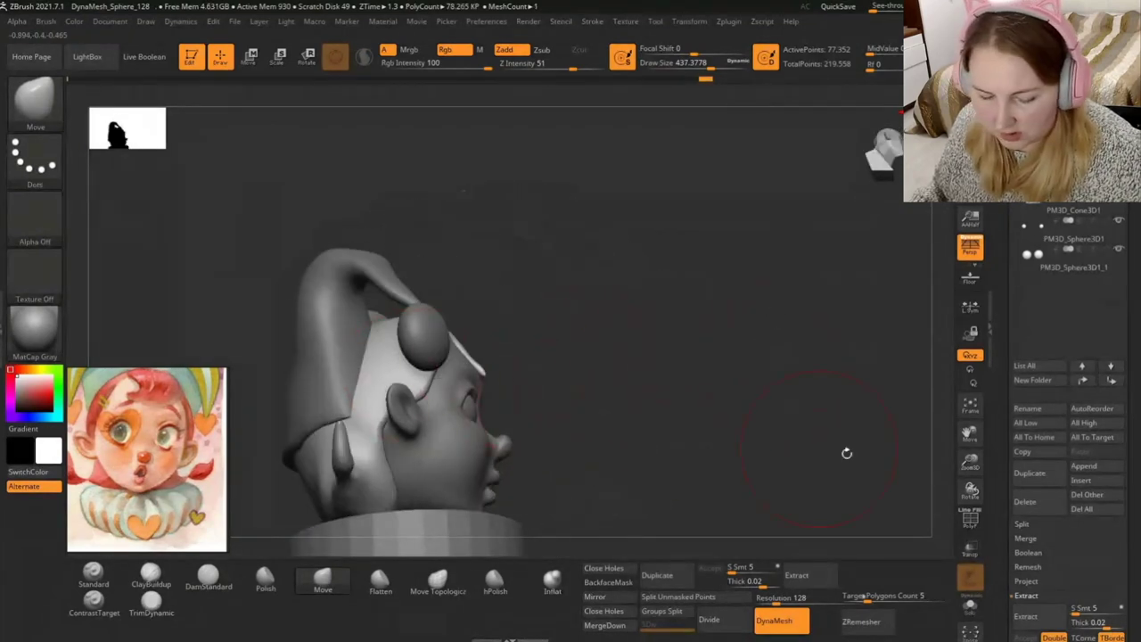
left_click(974, 616)
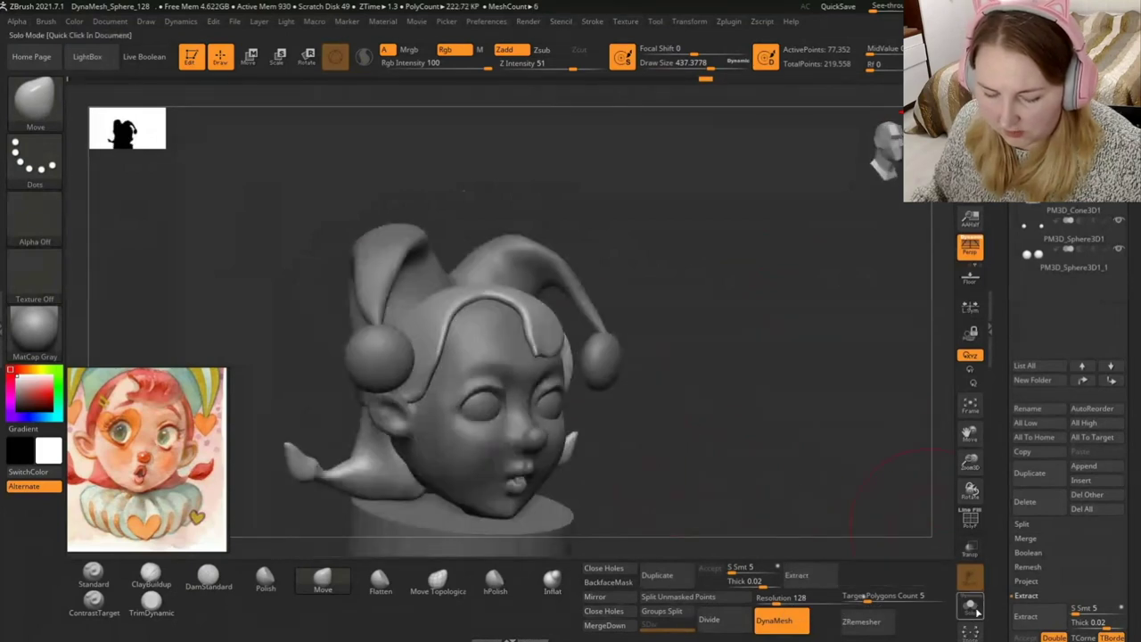
Show the full model again, shrink the brush, undo a stroke, and select the eyeball subtool.
left_click(495, 354, "alt")
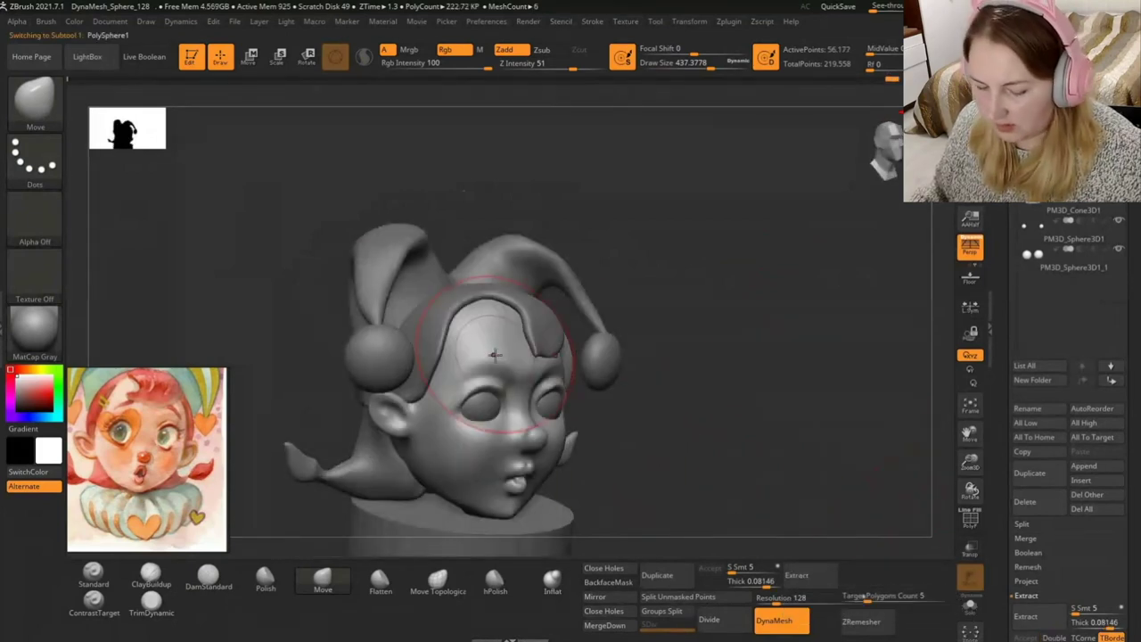
left_click(975, 610)
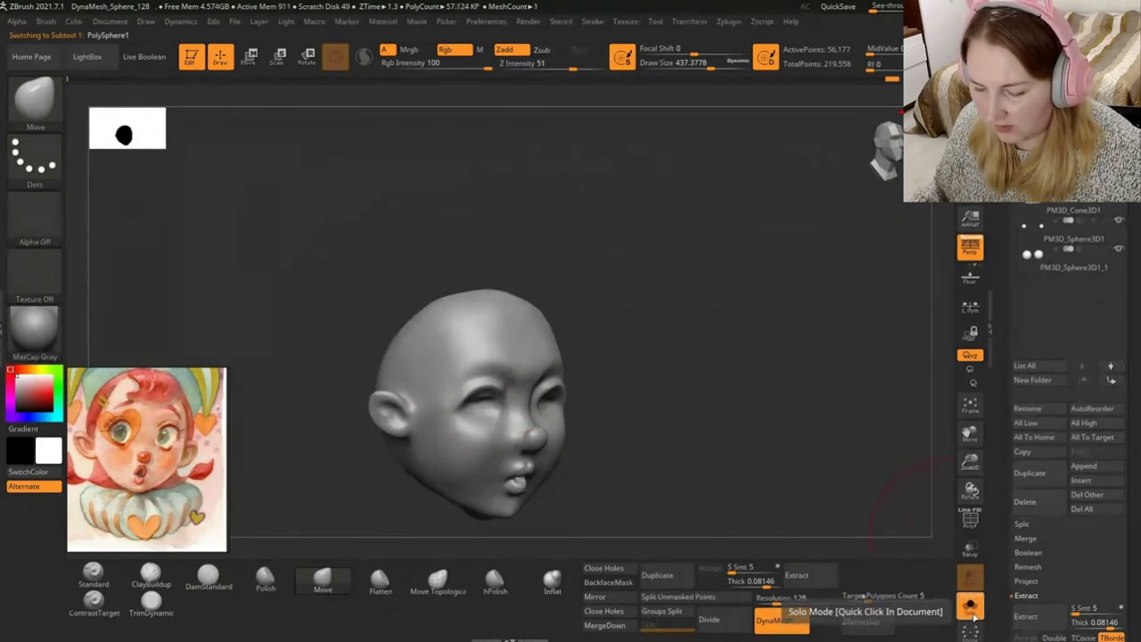
left_click(974, 614)
mouse_move(802, 444)
left_mouse_down()
mouse_move(784, 422)
mouse_move(740, 437)
left_mouse_up()
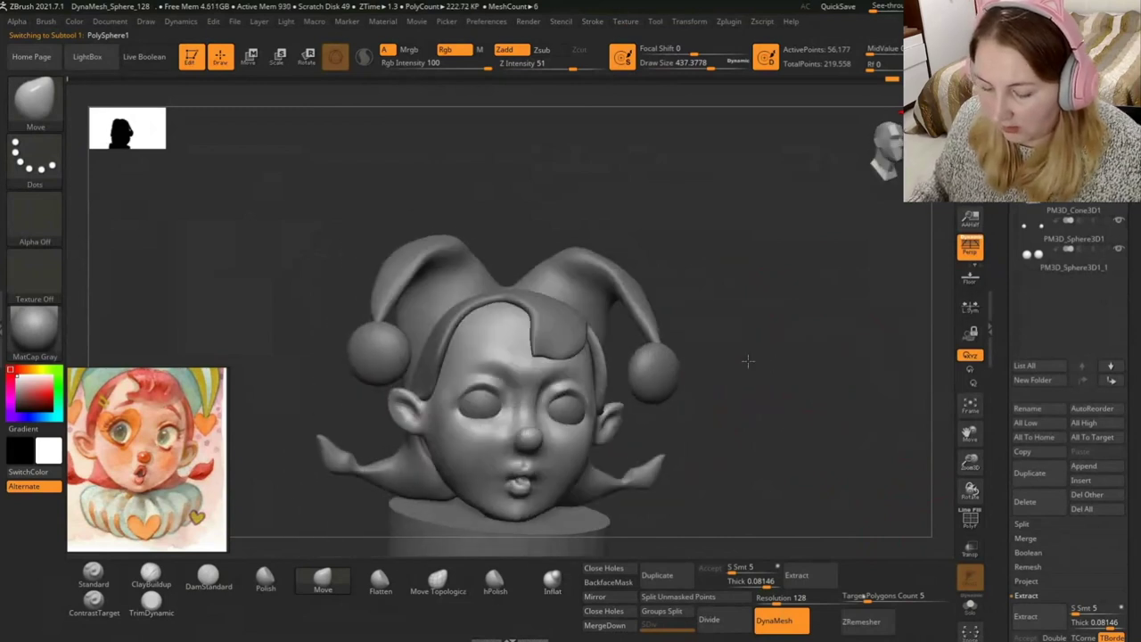
right_click_drag(739, 436, 822, 324, "ctrl")
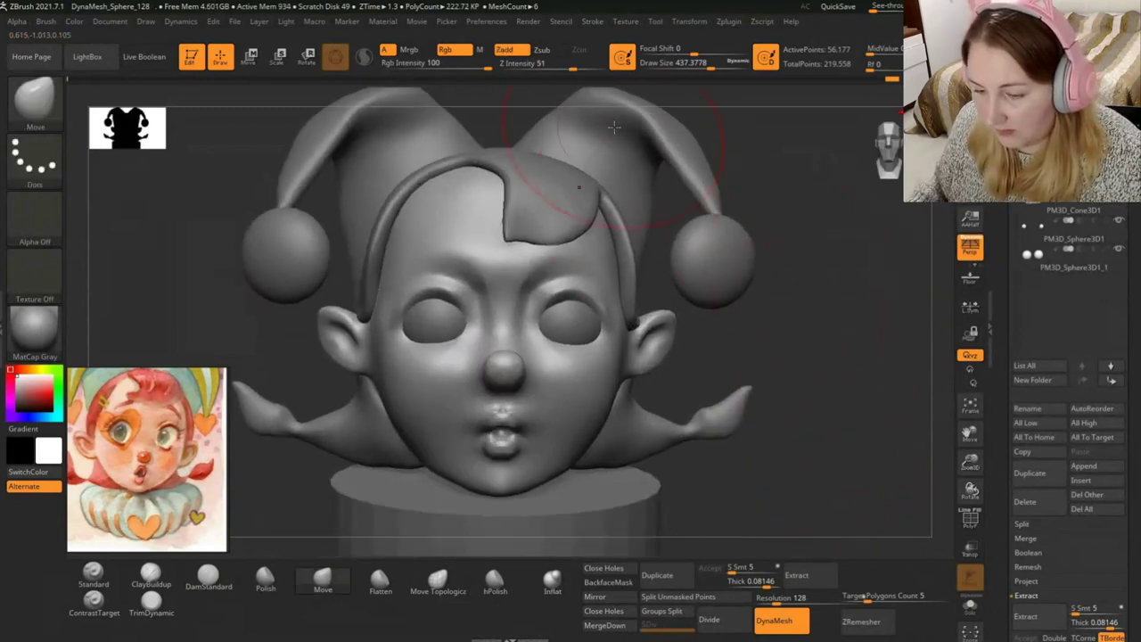
left_click_drag(714, 63, 701, 63)
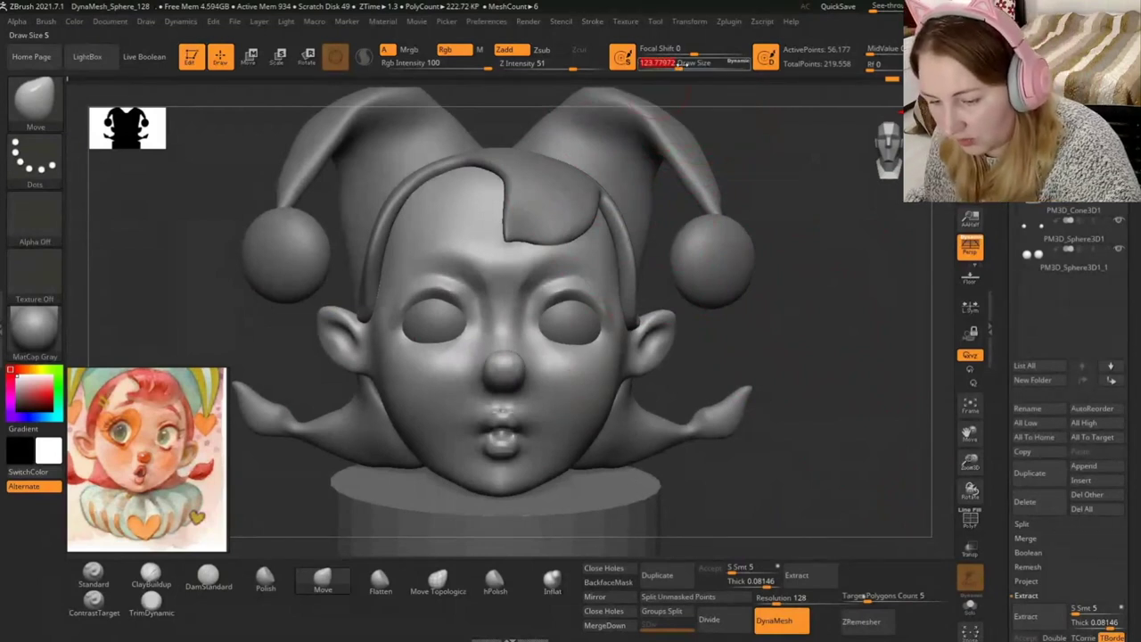
key("ctrl+z")
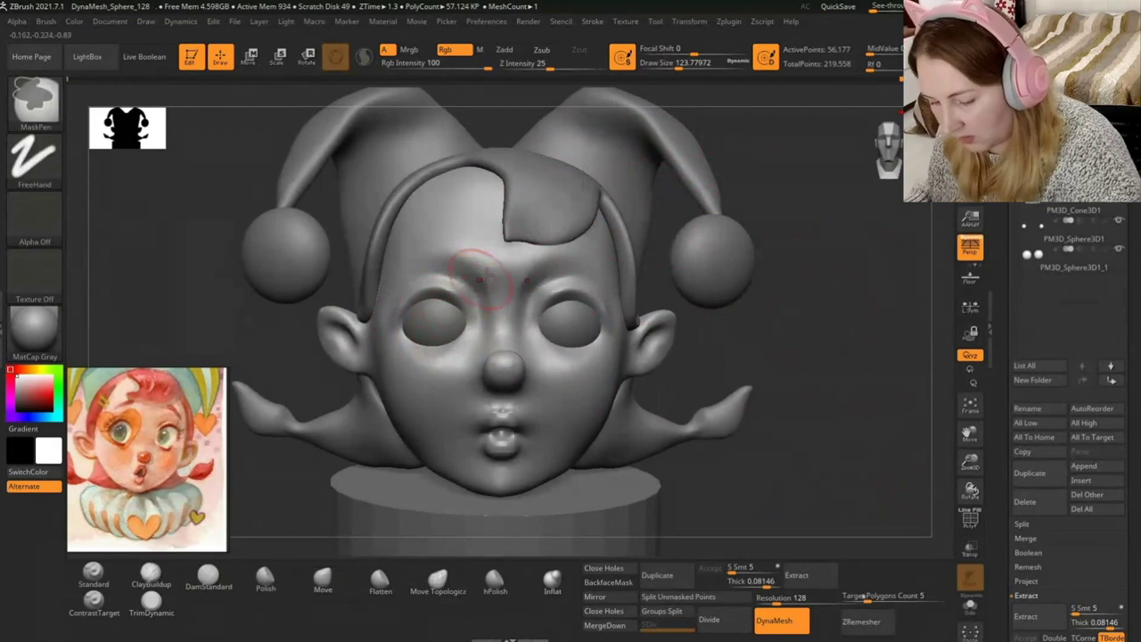
left_click_drag(764, 275, 780, 269)
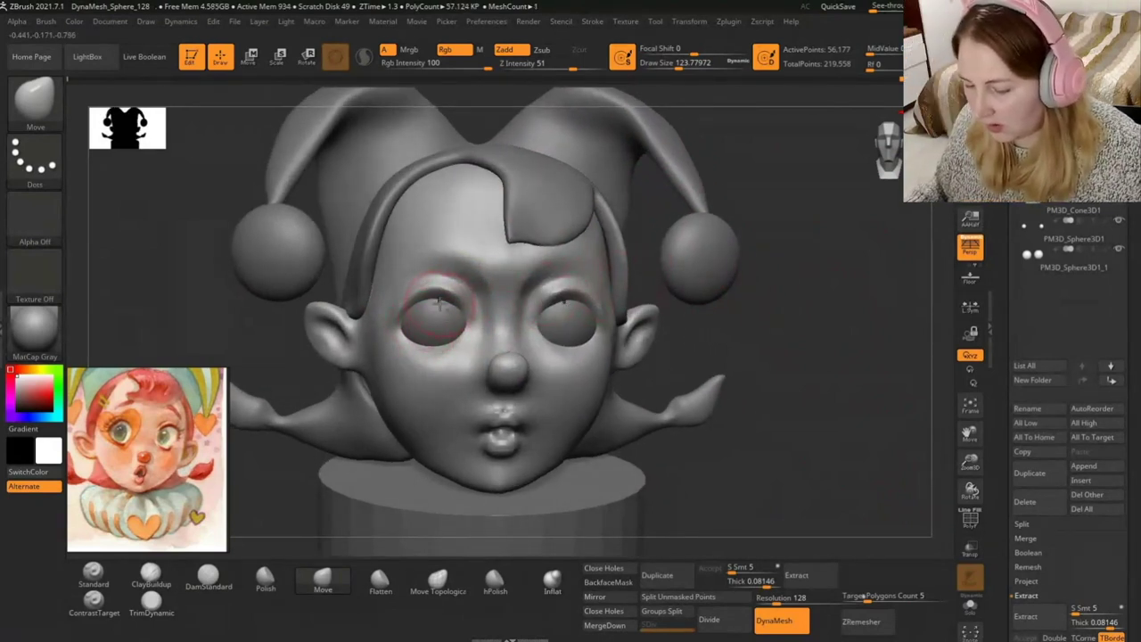
left_click(435, 312, "alt")
mouse_move(792, 403)
left_mouse_down()
mouse_move(848, 403)
mouse_move(704, 303)
left_mouse_up()
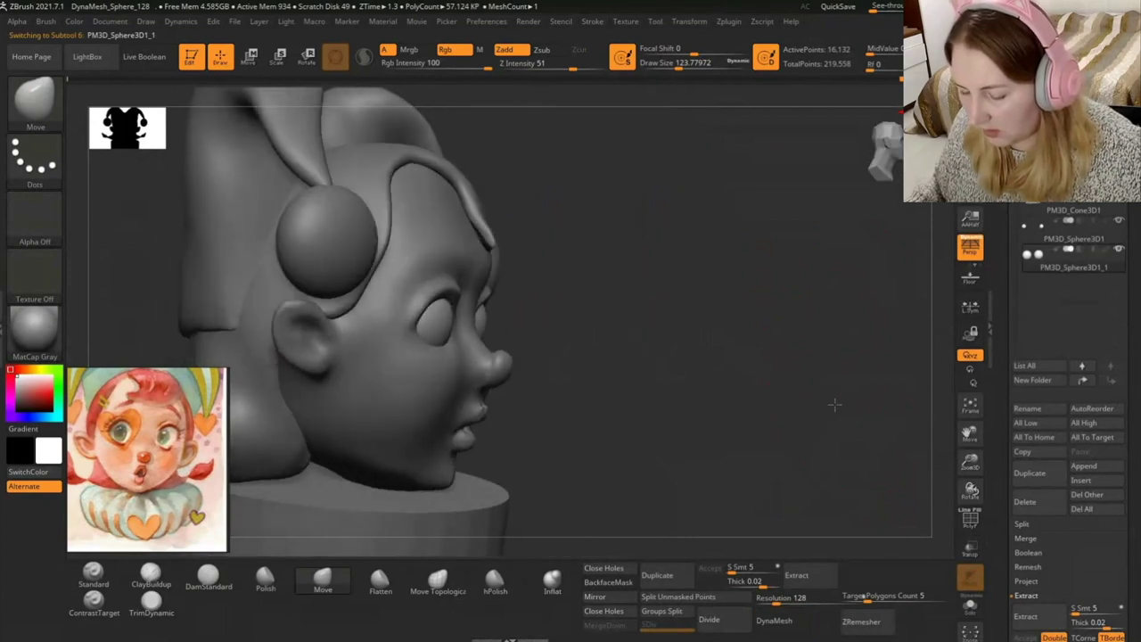
key("w")
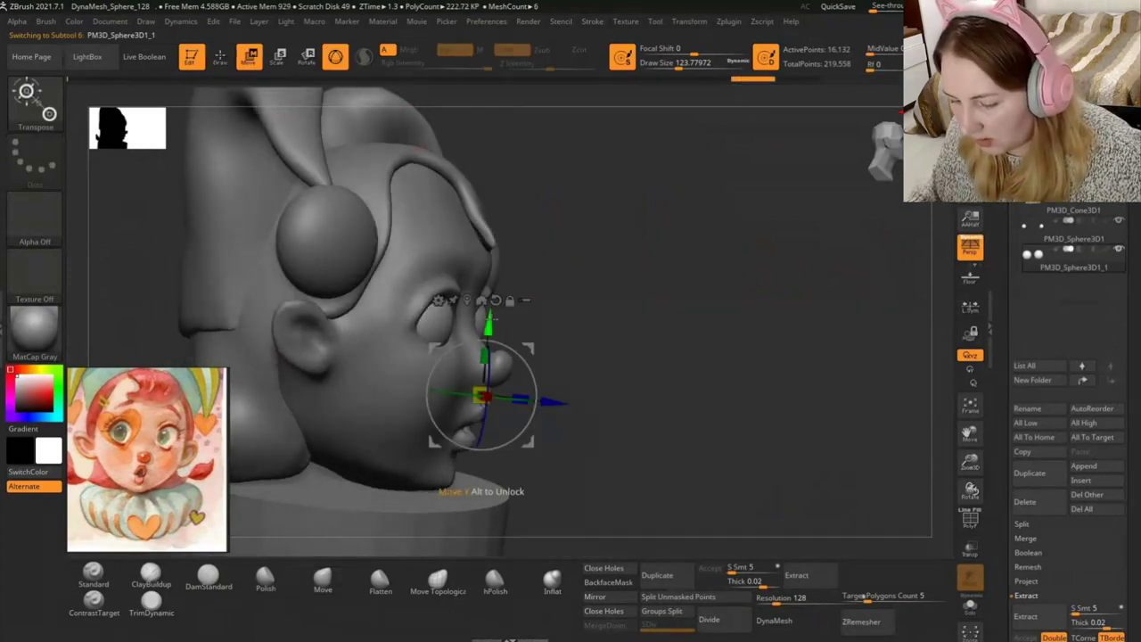
mouse_move(607, 312)
left_mouse_down()
mouse_move(636, 305)
mouse_move(526, 385)
mouse_move(533, 354)
mouse_move(557, 357)
mouse_move(541, 359)
left_mouse_up()
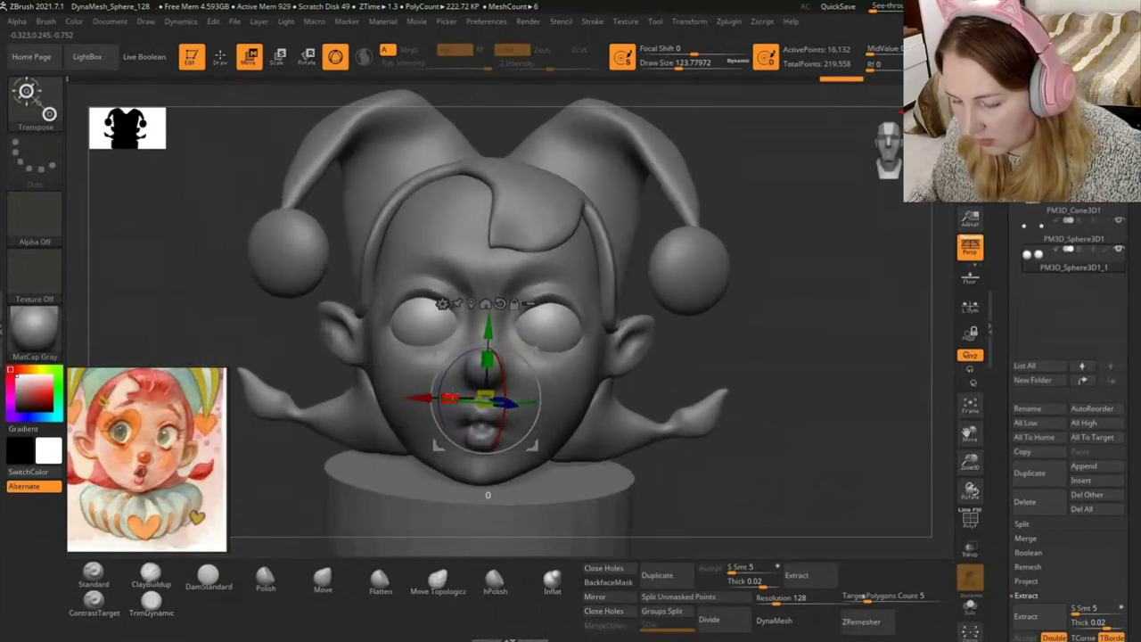
mouse_move(660, 303)
left_mouse_down()
mouse_move(749, 305)
mouse_move(700, 304)
left_mouse_up()
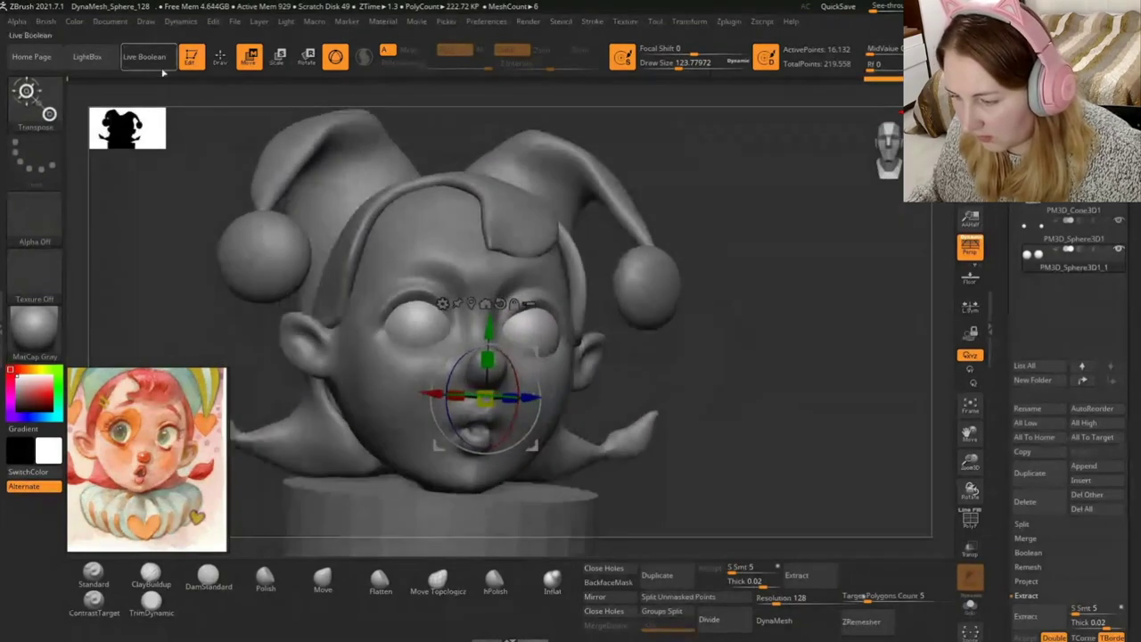
left_click(220, 57)
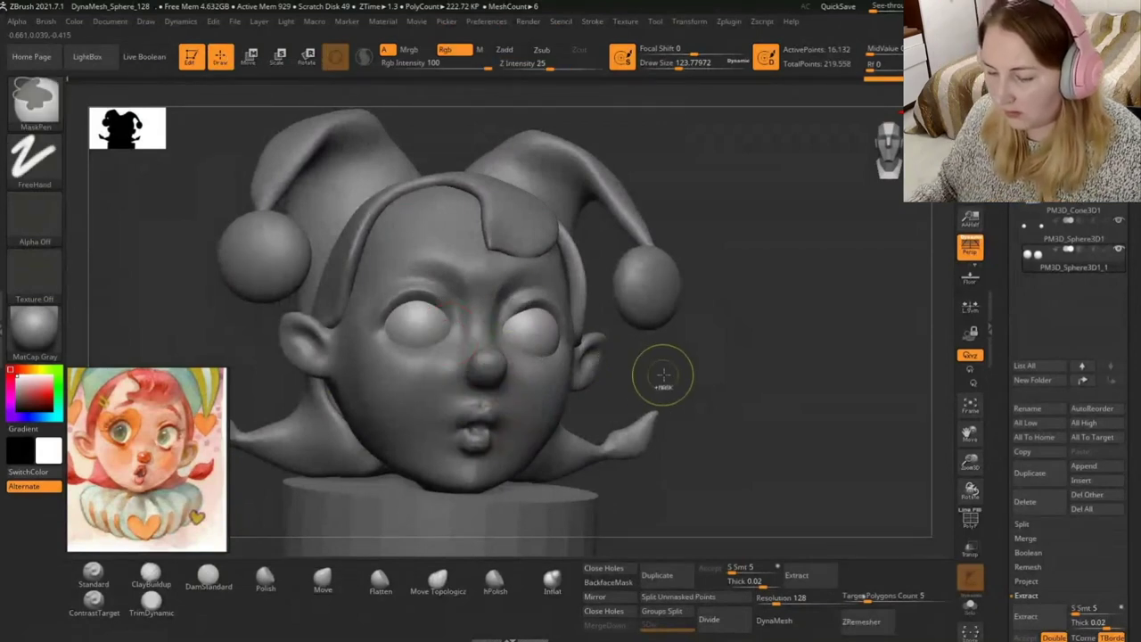
Mask part of the face, shift both eye sockets symmetrically, and push the brow into a furrow.
left_click_drag(657, 370, 489, 306, "alt")
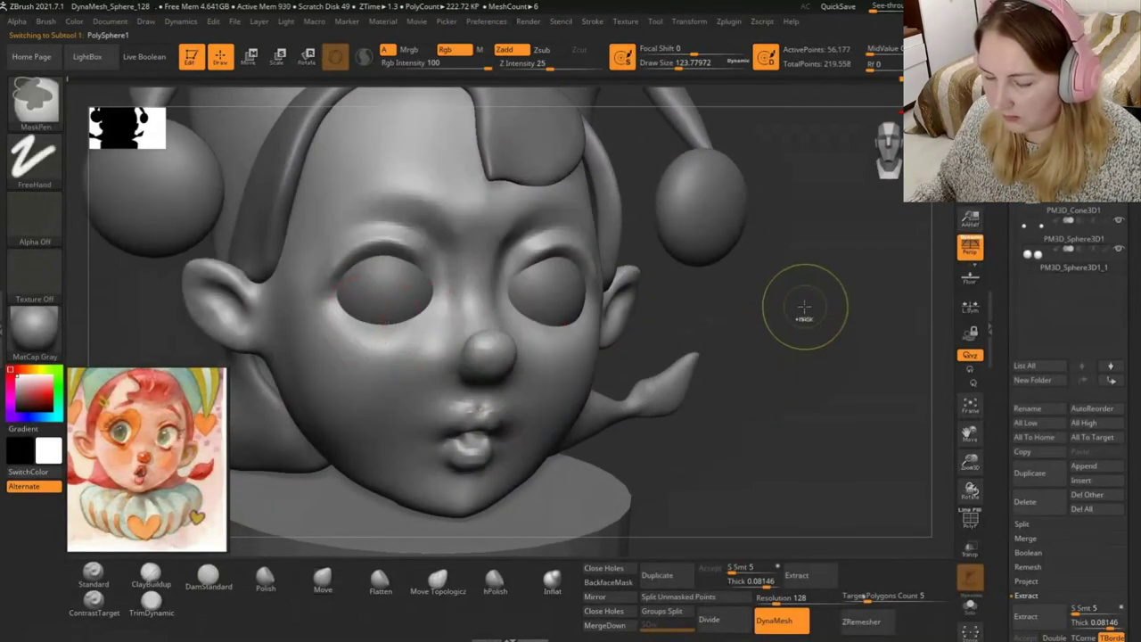
key("f")
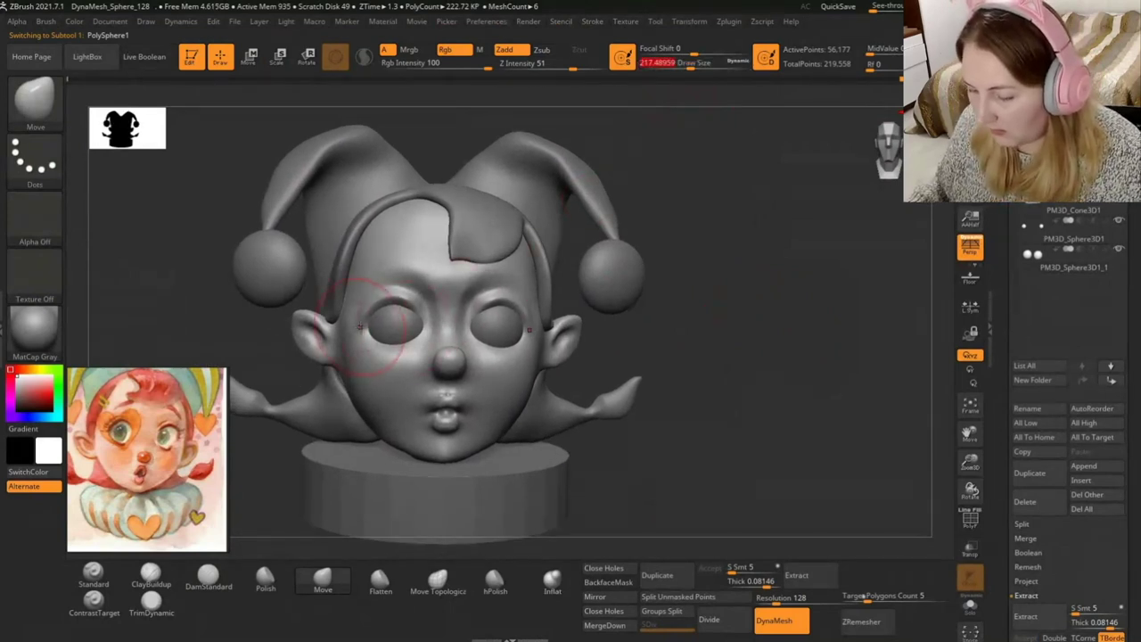
key("ctrl")
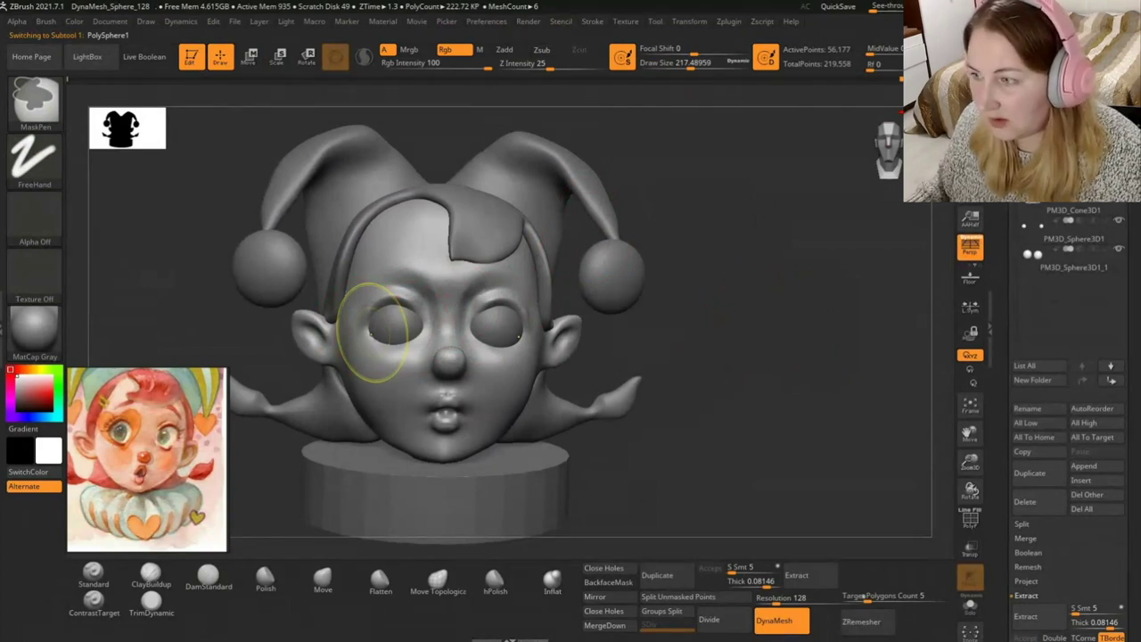
key("ctrl")
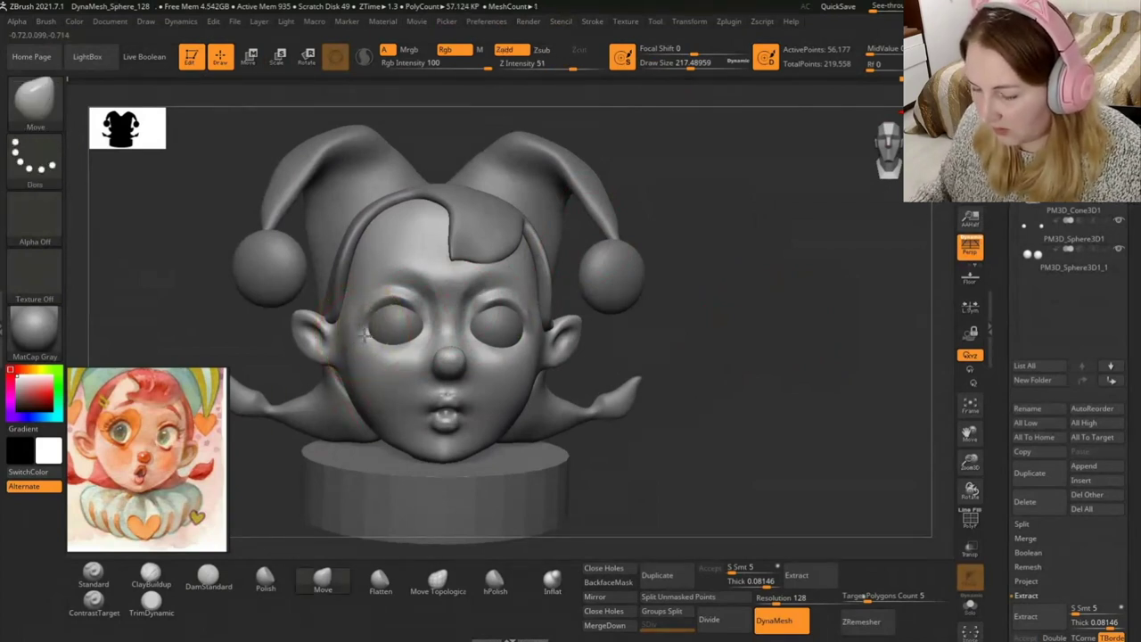
left_click_drag(368, 345, 374, 339)
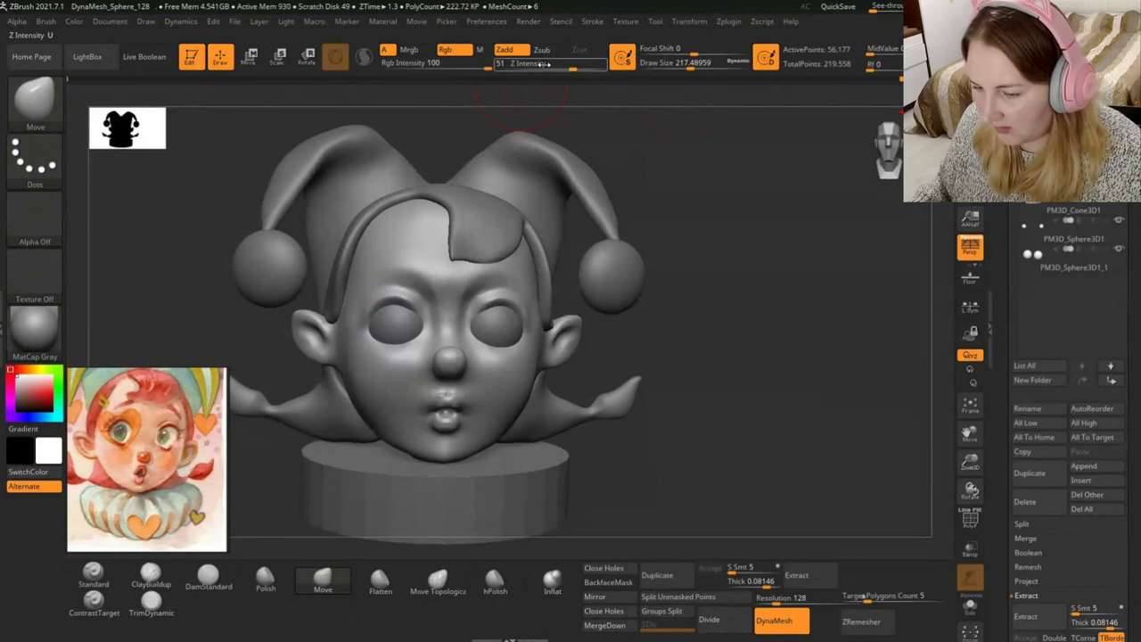
left_click_drag(693, 63, 682, 62)
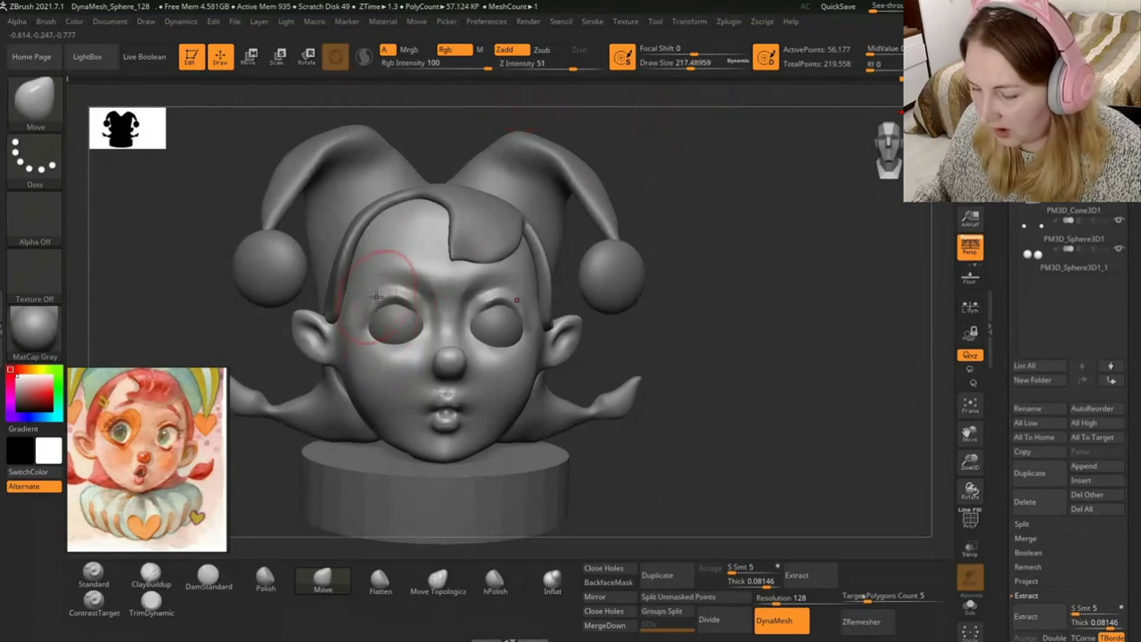
mouse_move(427, 301)
left_mouse_down()
mouse_move(410, 260)
mouse_move(415, 284)
mouse_move(386, 284)
mouse_move(391, 301)
left_mouse_up()
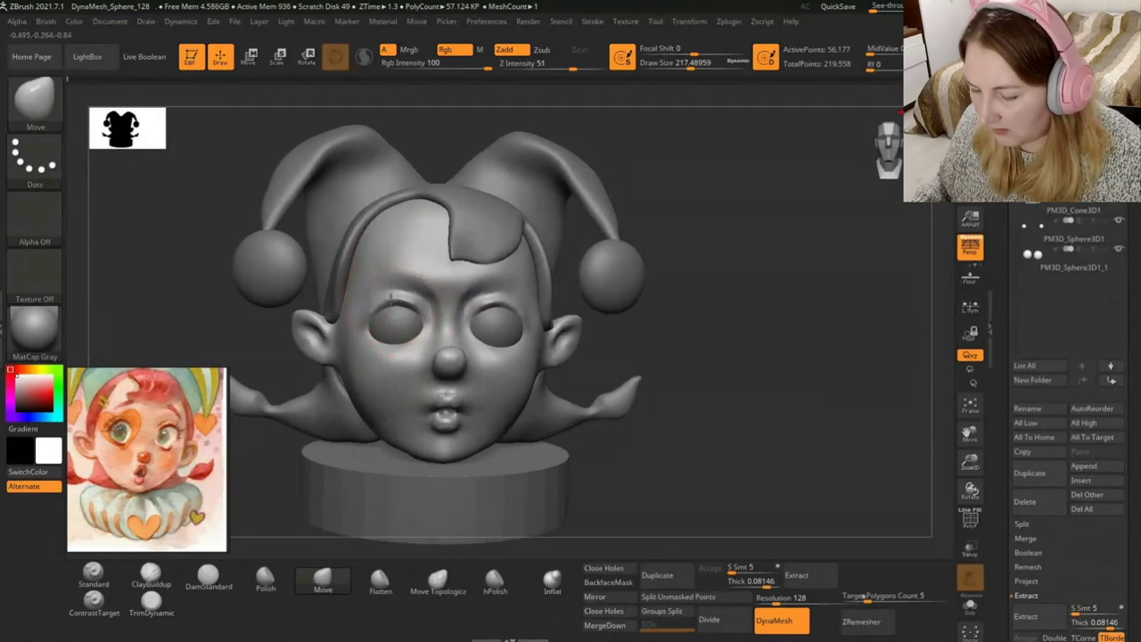
mouse_move(703, 66)
left_mouse_down()
mouse_move(686, 78)
mouse_move(658, 71)
left_mouse_up()
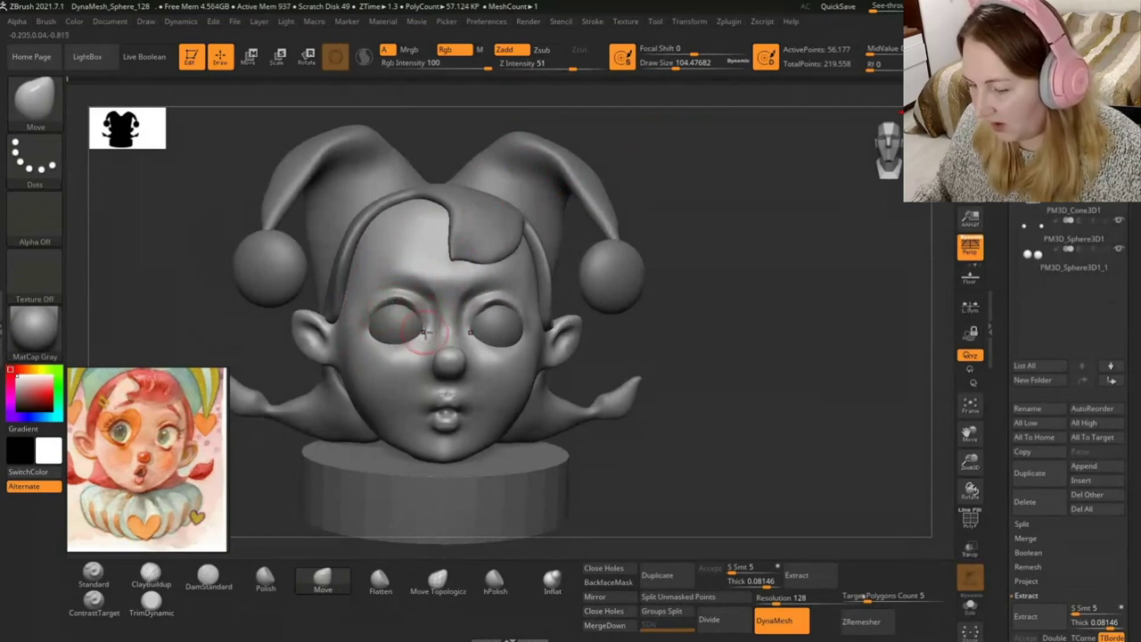
Nudge the area beneath the eyes with an enlarged Move brush, checking the head from several angles.
left_click_drag(771, 329, 705, 341)
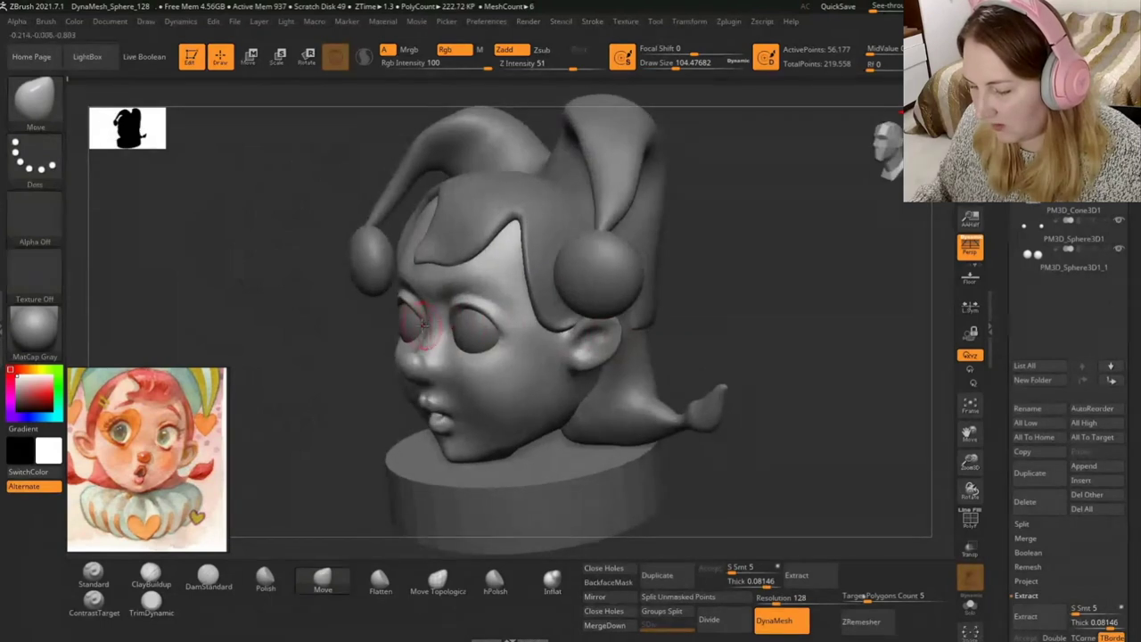
left_click_drag(417, 327, 383, 349)
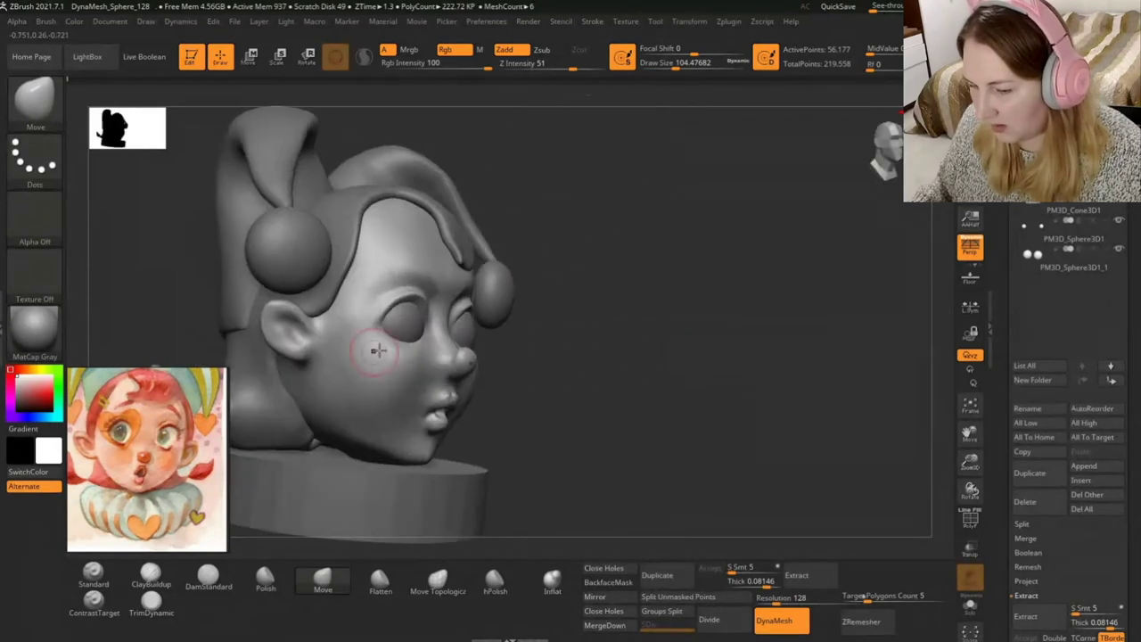
left_click_drag(678, 70, 701, 70)
left_click_drag(740, 198, 409, 369)
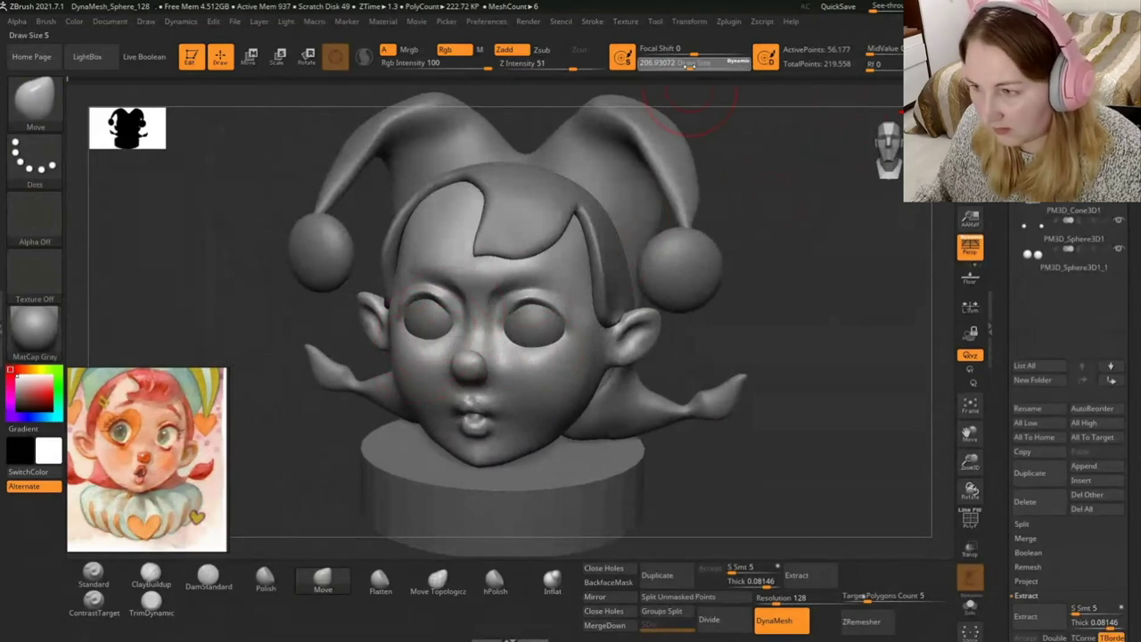
left_click_drag(688, 101, 821, 230)
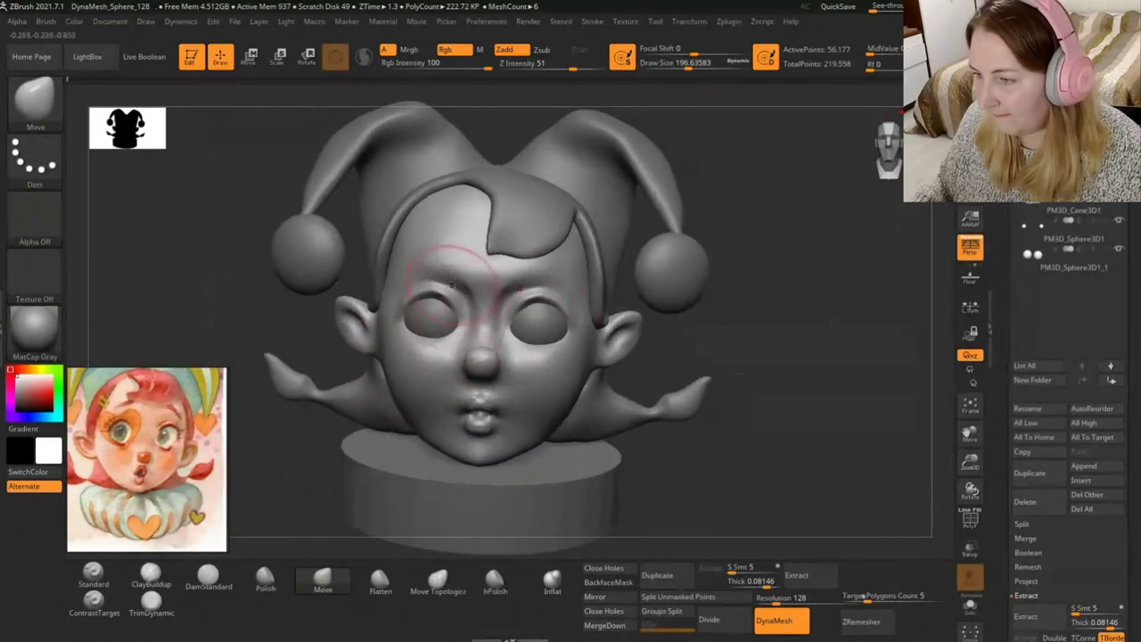
left_click_drag(428, 338, 428, 346)
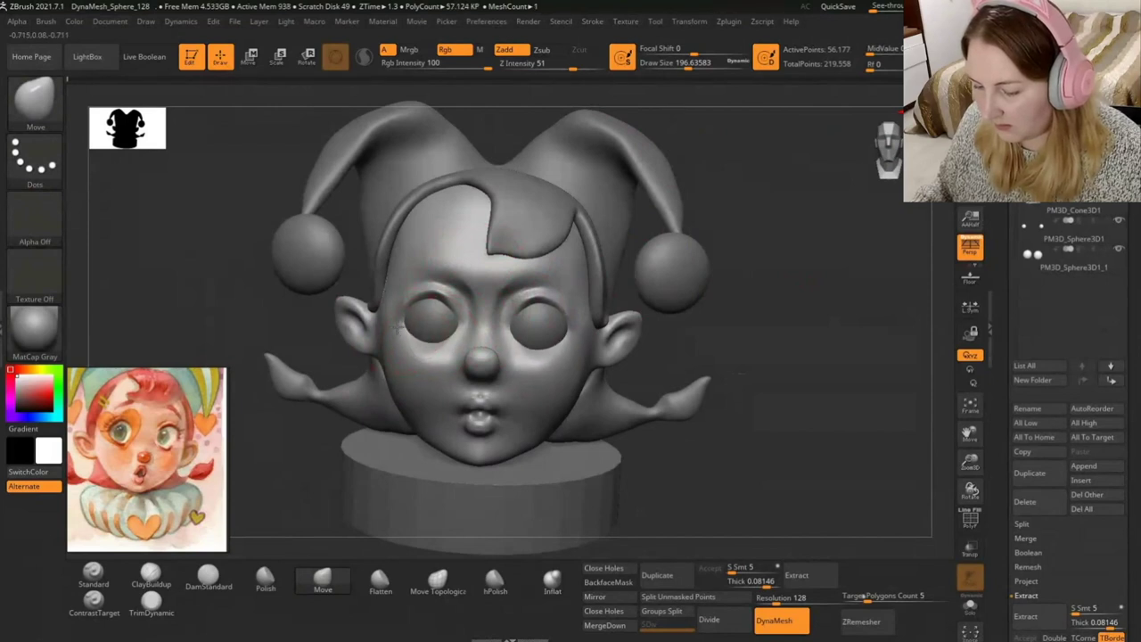
left_click_drag(775, 288, 624, 294)
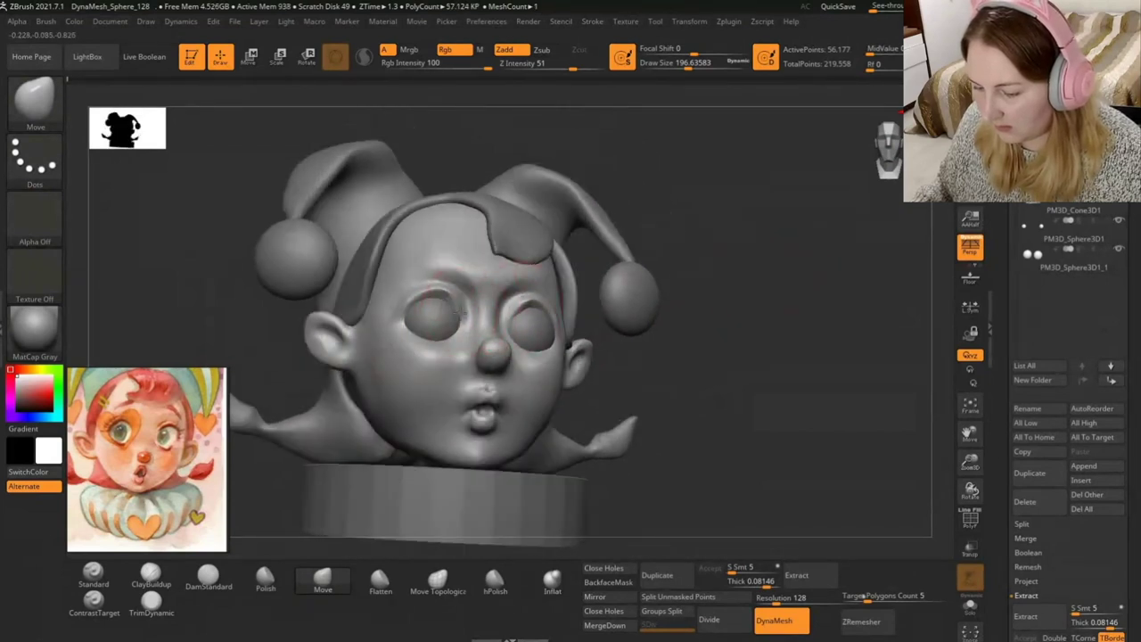
left_click_drag(778, 326, 779, 357, "shift")
left_click_drag(829, 321, 782, 395)
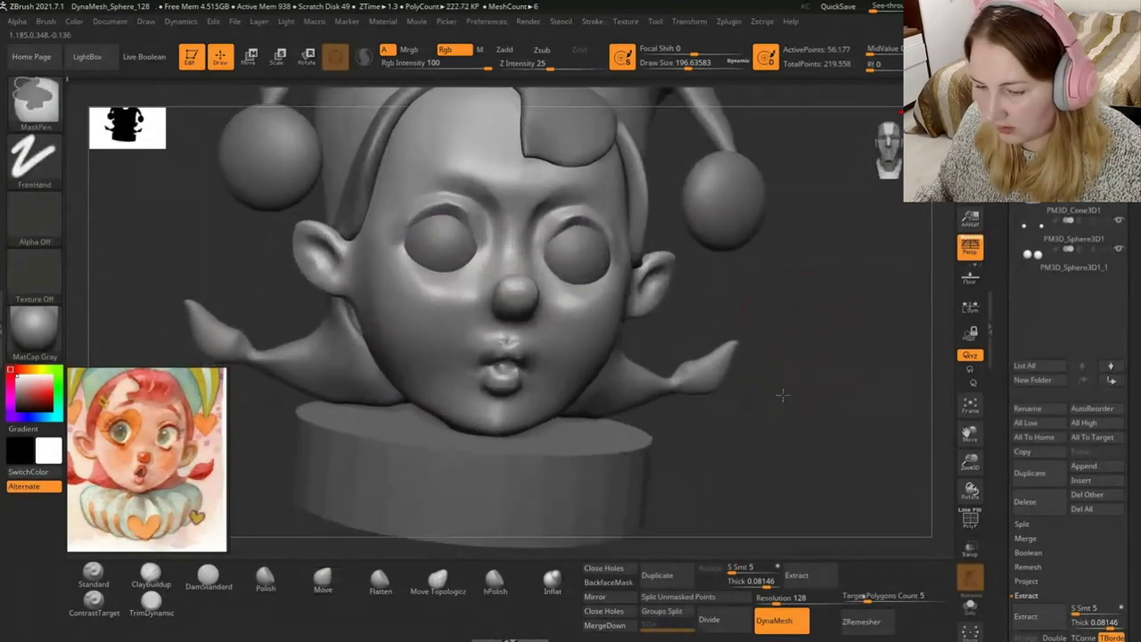
mouse_move(851, 230)
left_mouse_down()
mouse_move(830, 287)
mouse_move(815, 293)
mouse_move(790, 377)
left_mouse_up()
left_click_drag(764, 255, 769, 277)
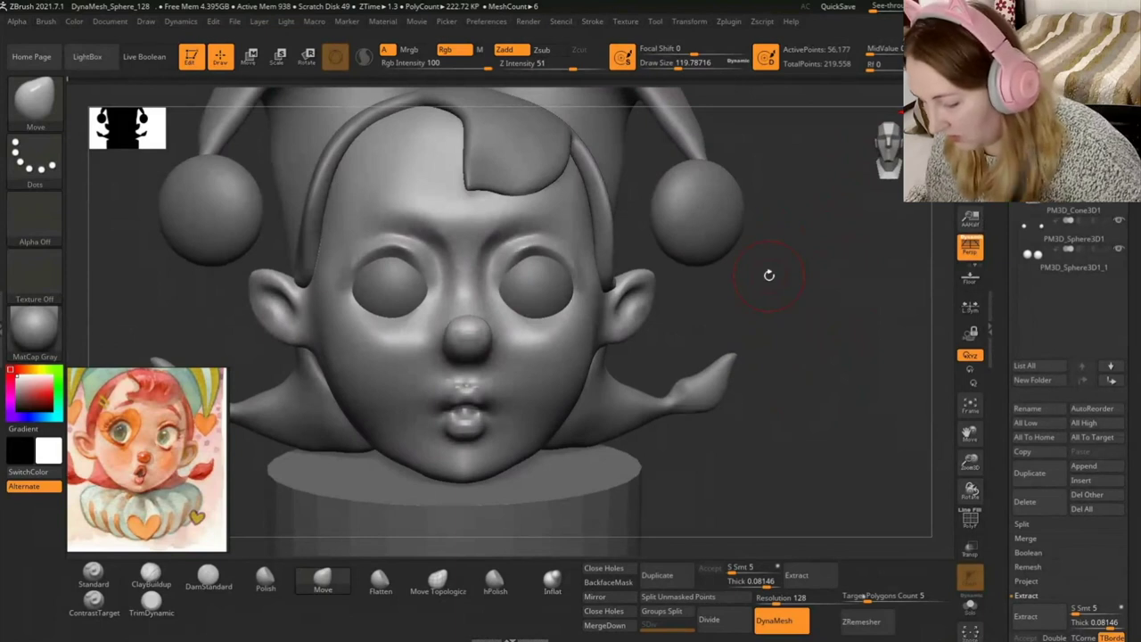
Select a smaller DamStandard brush and orbit the head to check it from several angles.
left_click(209, 581)
left_click_drag(668, 68, 661, 68)
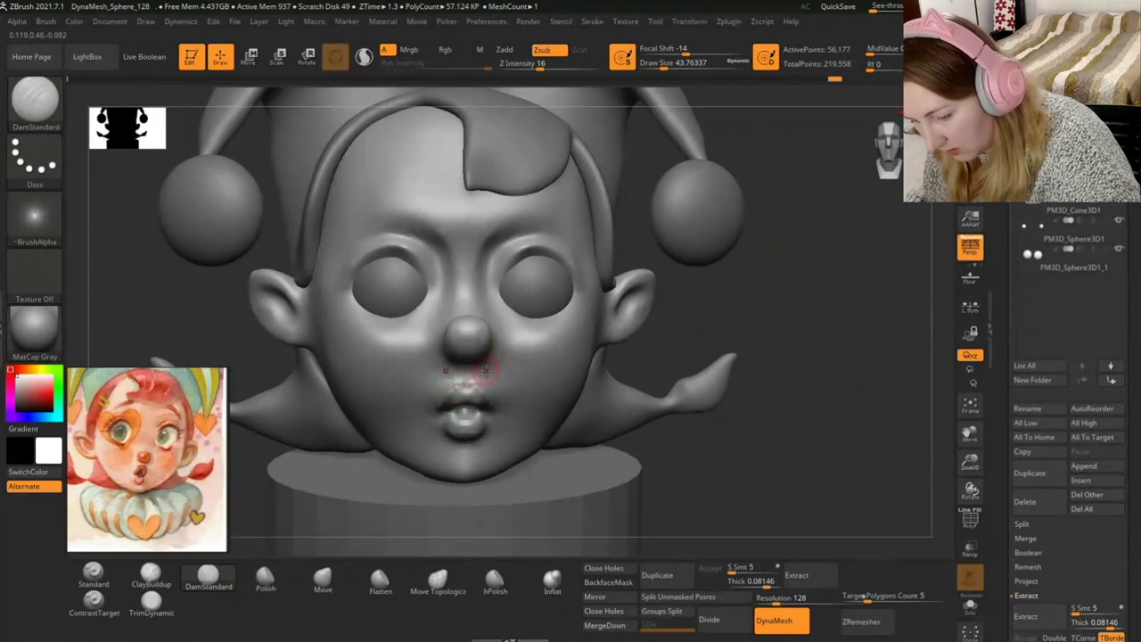
right_click_drag(504, 353, 493, 375)
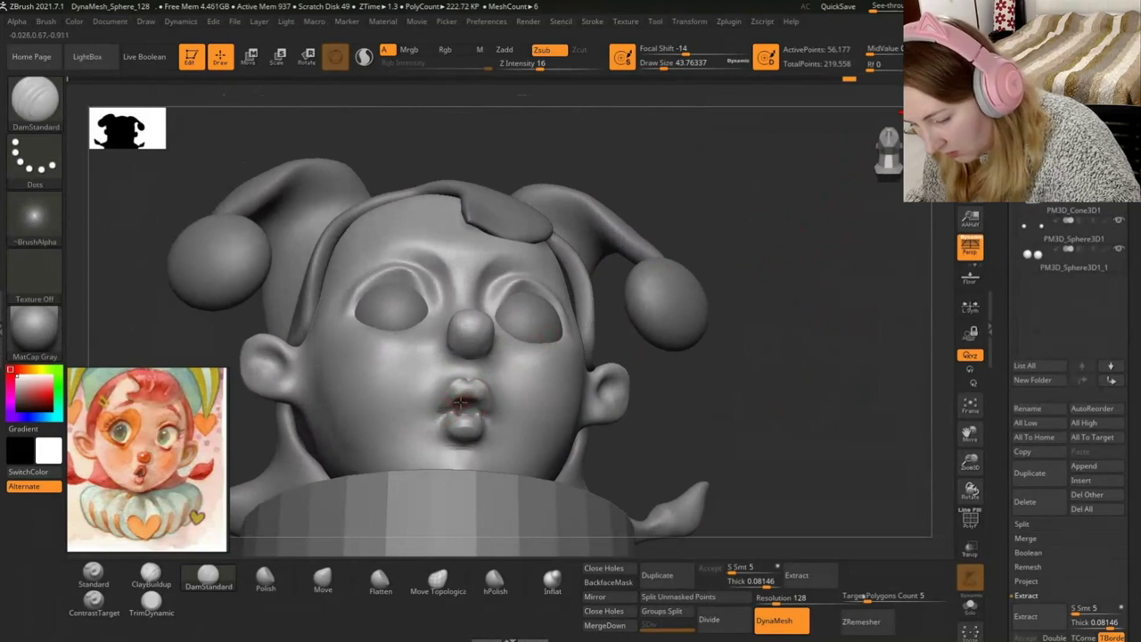
right_click_drag(478, 378, 535, 360)
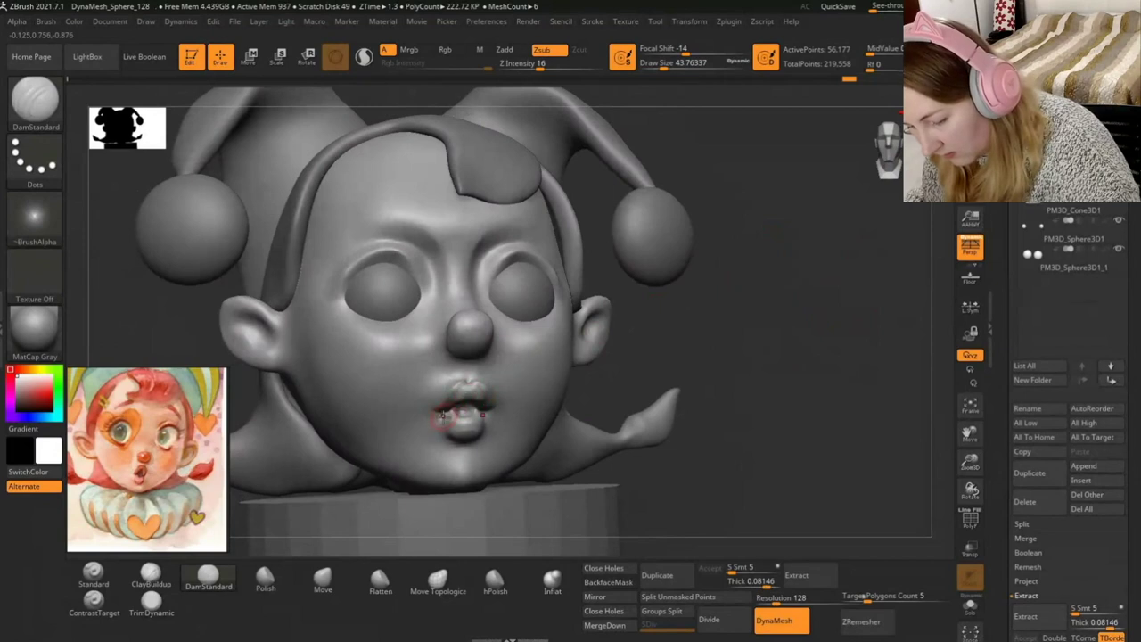
right_click_drag(553, 342, 563, 384)
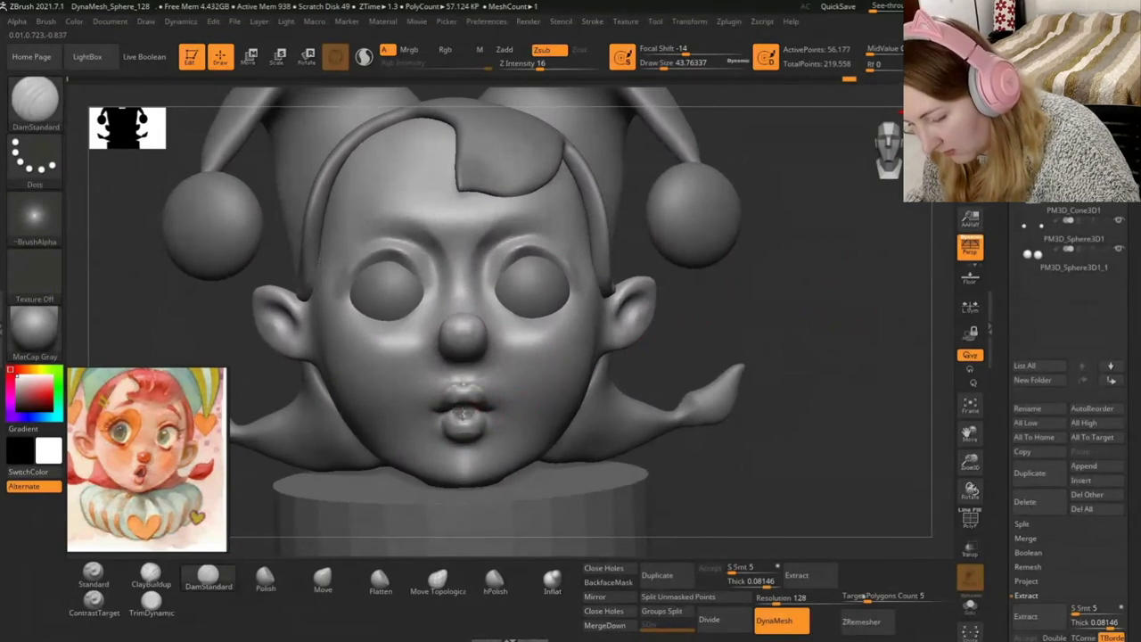
mouse_move(815, 327)
right_mouse_down()
mouse_move(829, 318)
mouse_move(770, 330)
mouse_move(765, 343)
mouse_move(784, 318)
mouse_move(327, 466)
mouse_move(528, 300)
mouse_move(487, 326)
right_mouse_up()
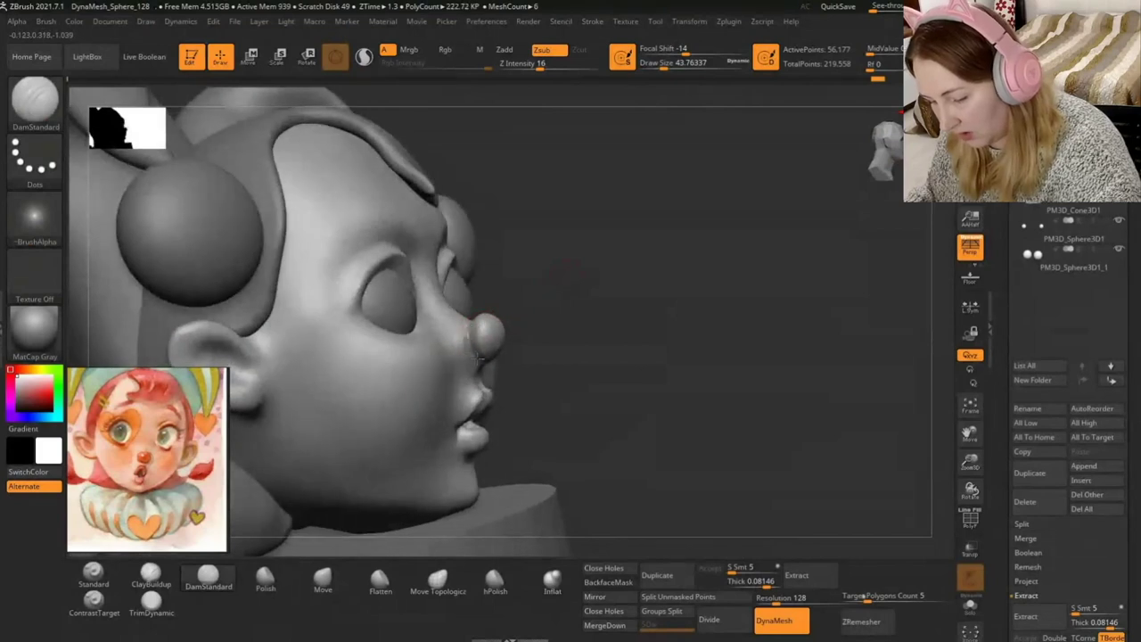
right_click_drag(465, 334, 492, 363)
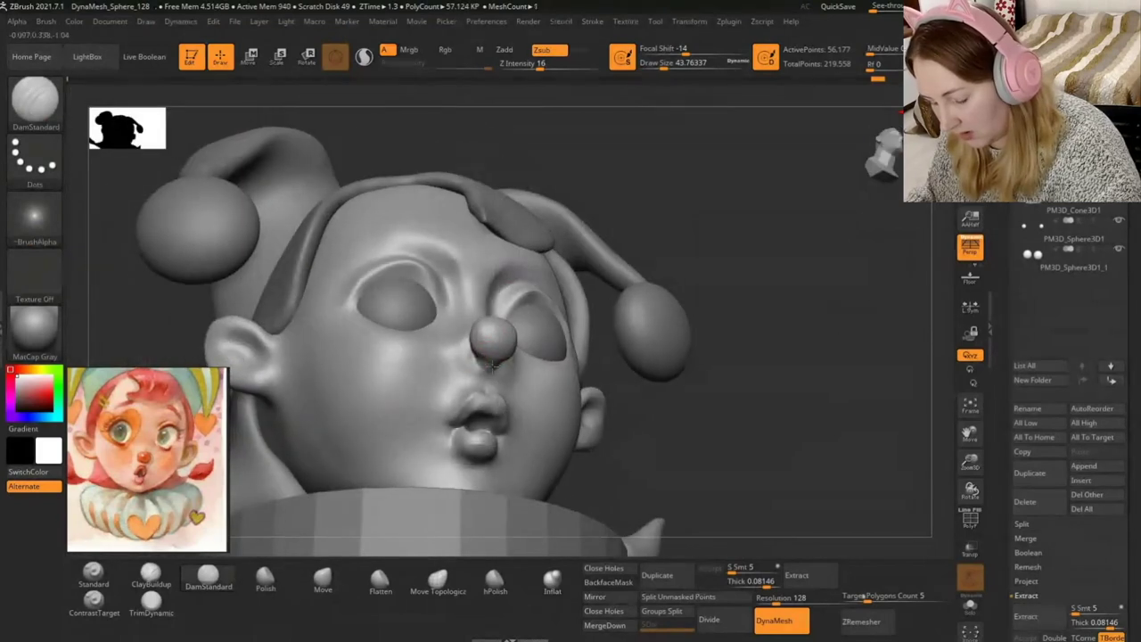
key("shift")
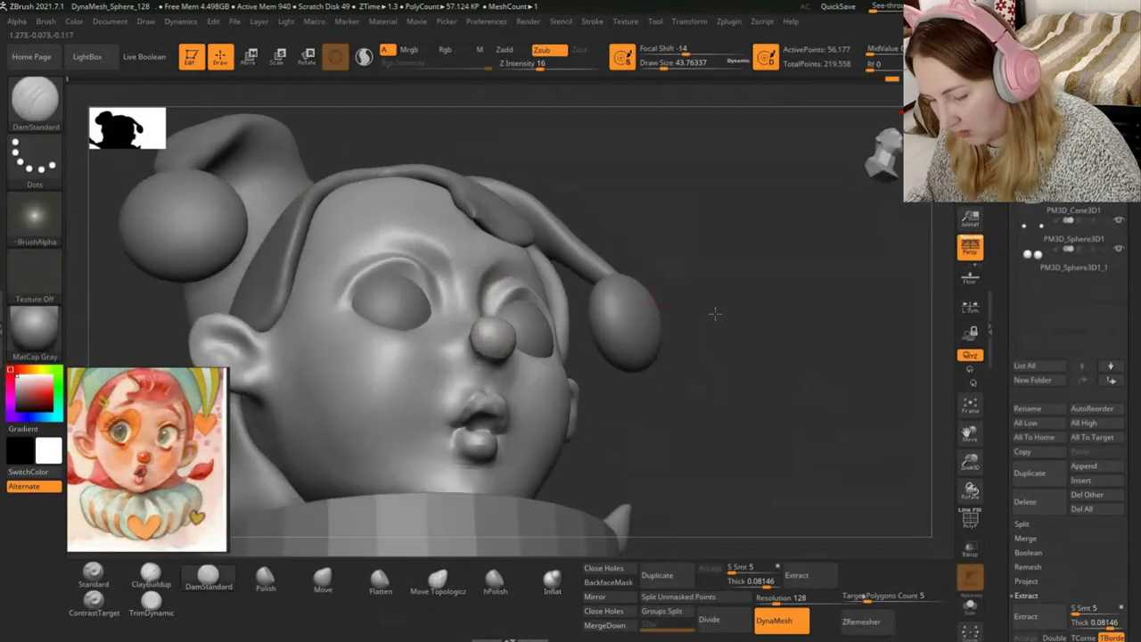
right_click_drag(716, 313, 470, 341)
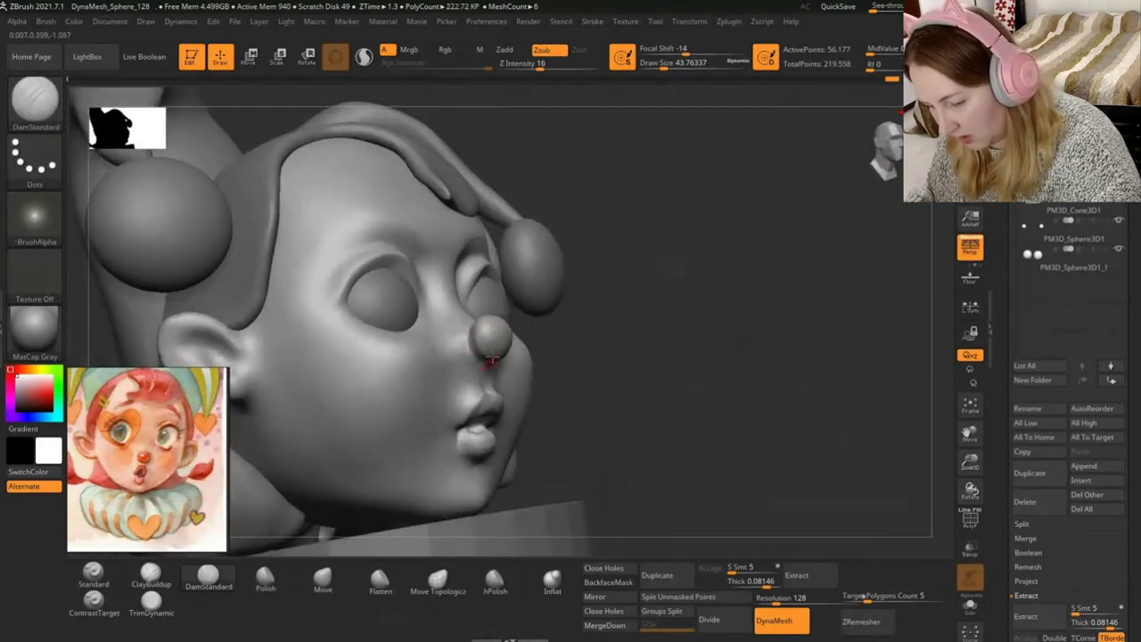
Pick the Standard brush with Zadd (B, S, T) at intensity 25, size about 41.
key("b")
key("s")
key("t")
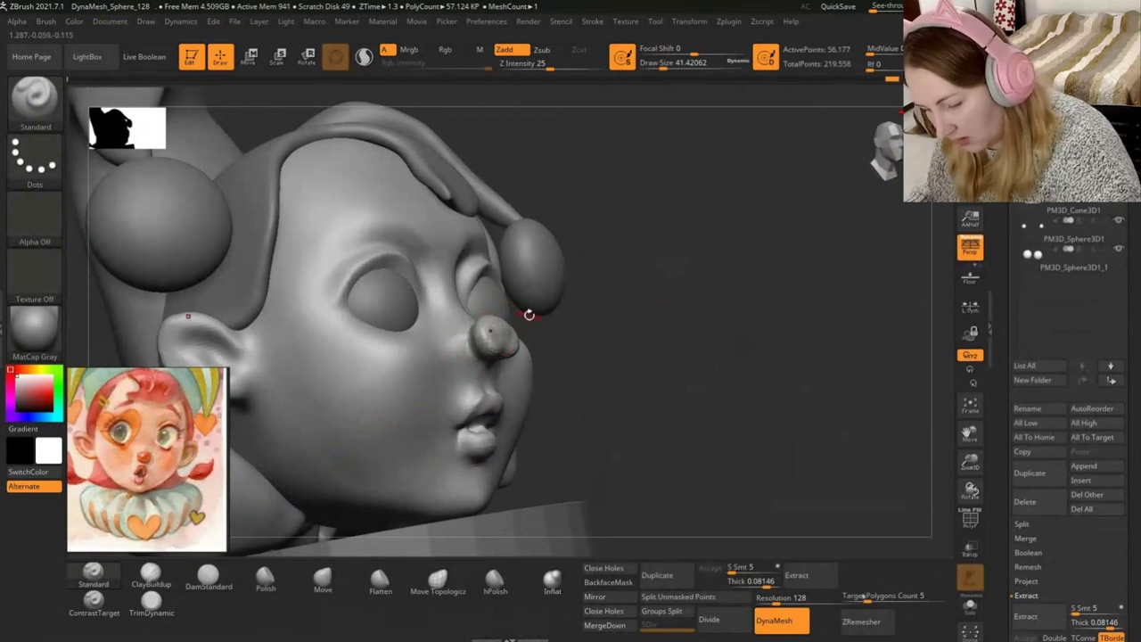
right_click_drag(528, 314, 563, 275)
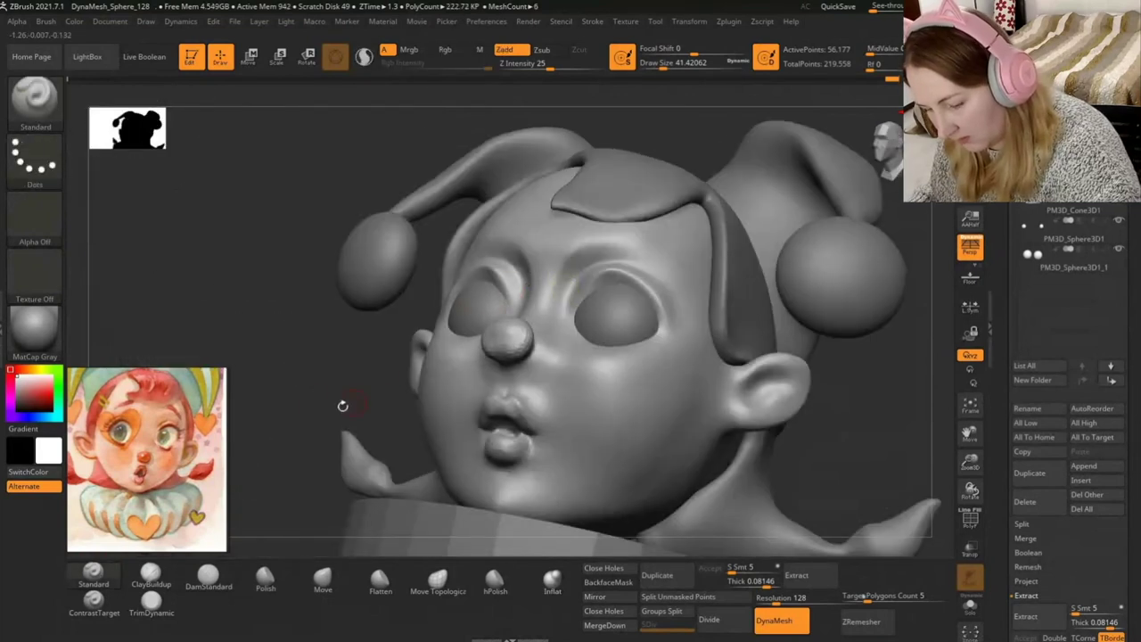
Enlarge the Standard brush to about 93.7 and smooth under the left eye beside the nose.
left_click_drag(342, 406, 480, 311)
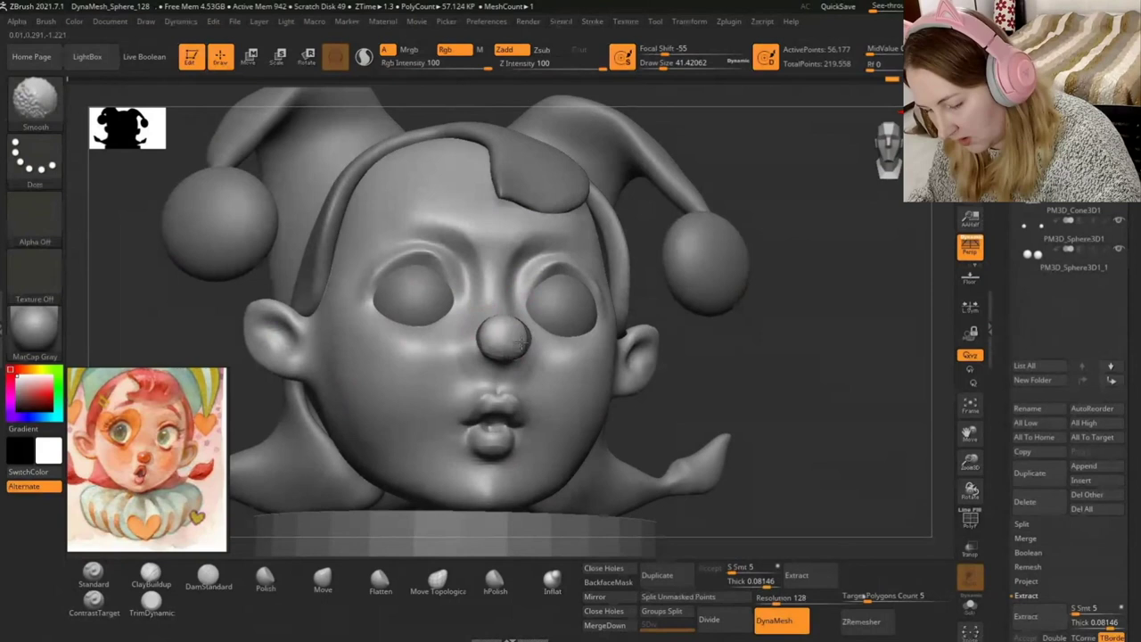
left_click_drag(522, 346, 503, 334)
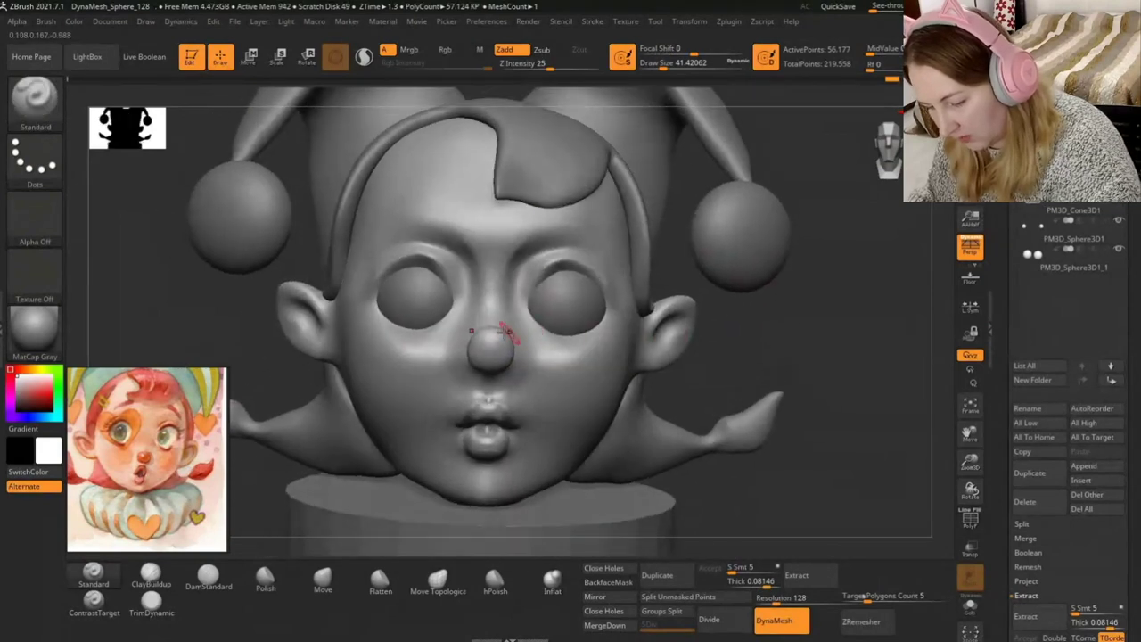
key("shift")
mouse_move(736, 357)
left_mouse_down()
mouse_move(615, 350)
mouse_move(637, 311)
left_mouse_up()
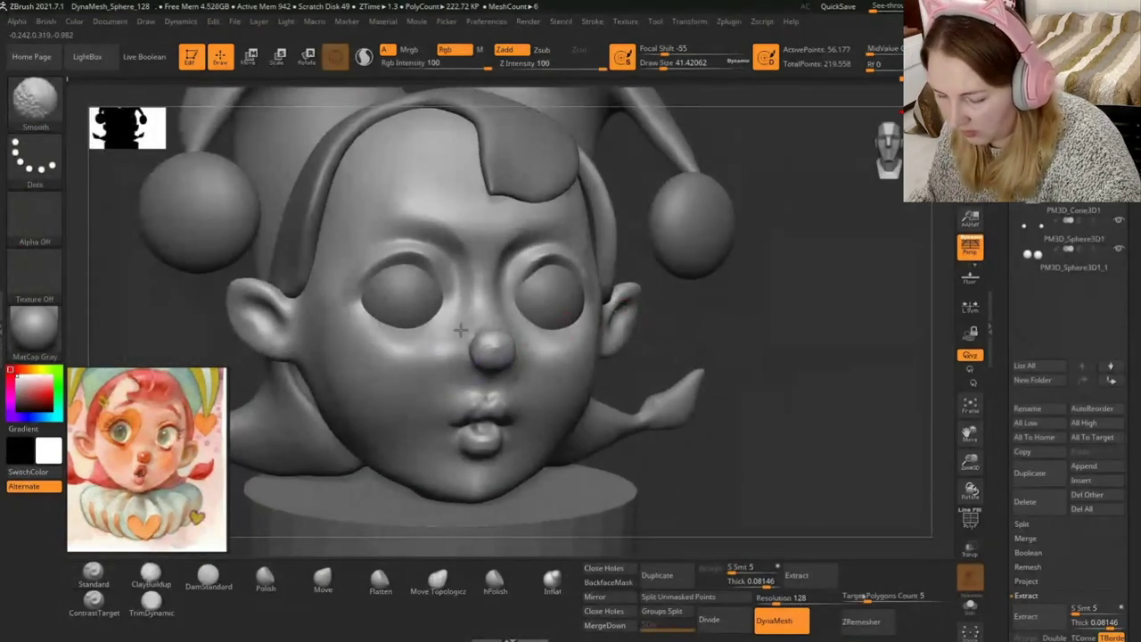
key("ctrl")
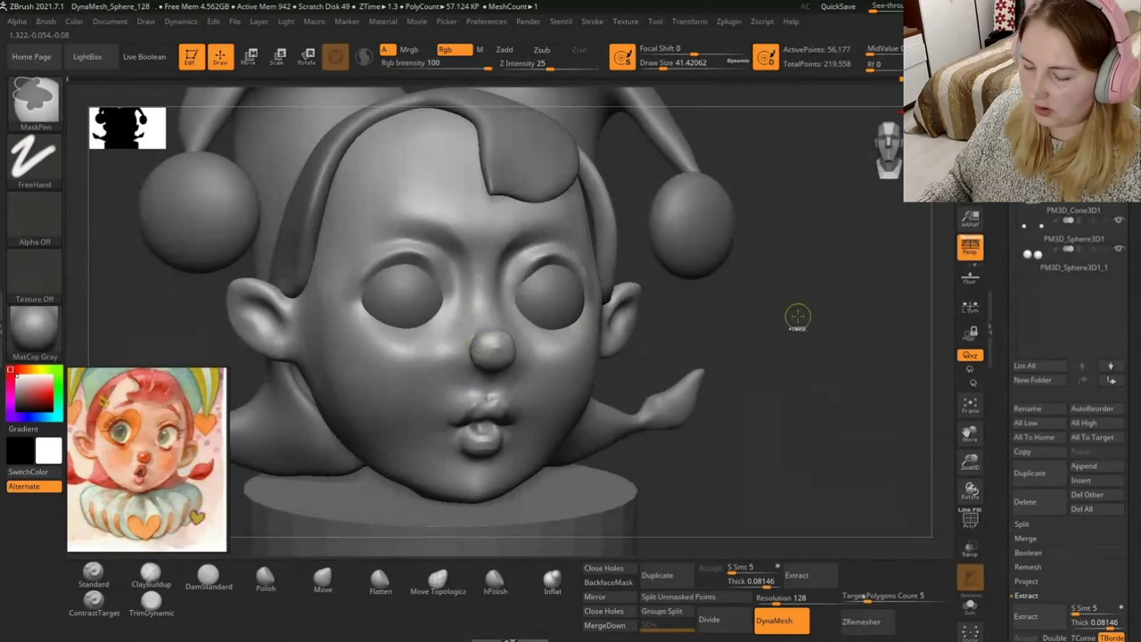
left_click_drag(798, 317, 744, 346)
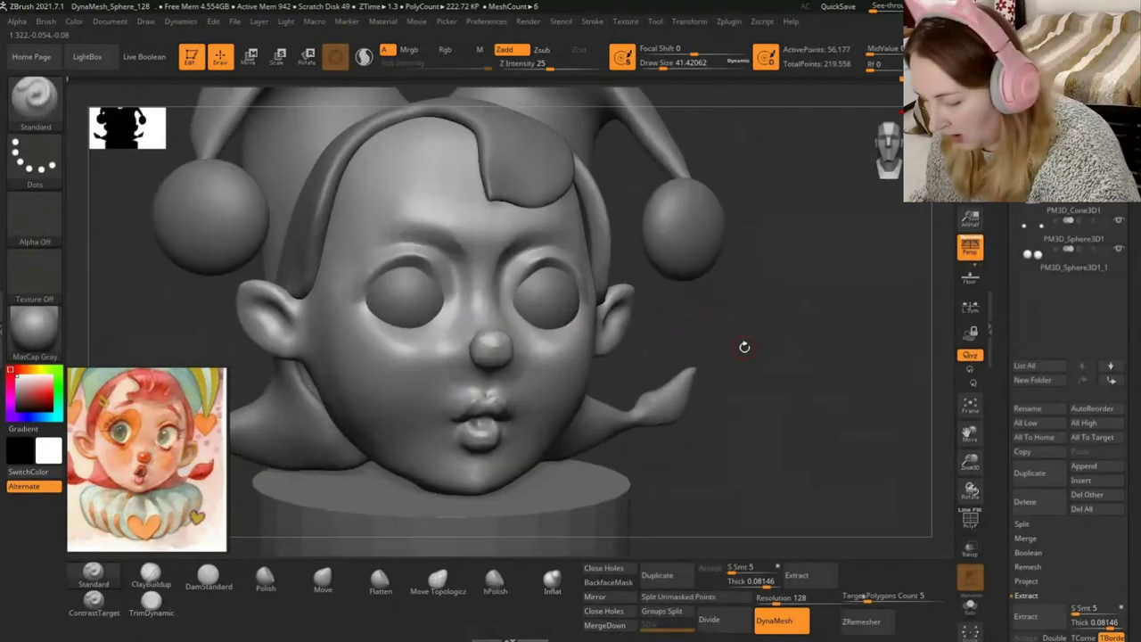
key("b")
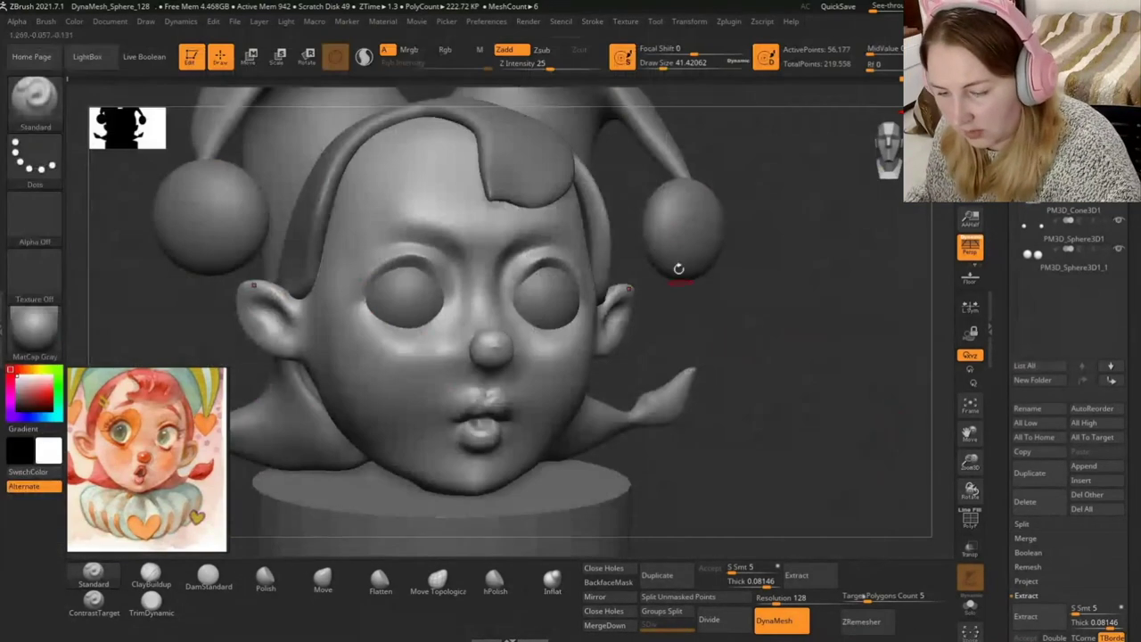
left_click_drag(664, 63, 704, 62)
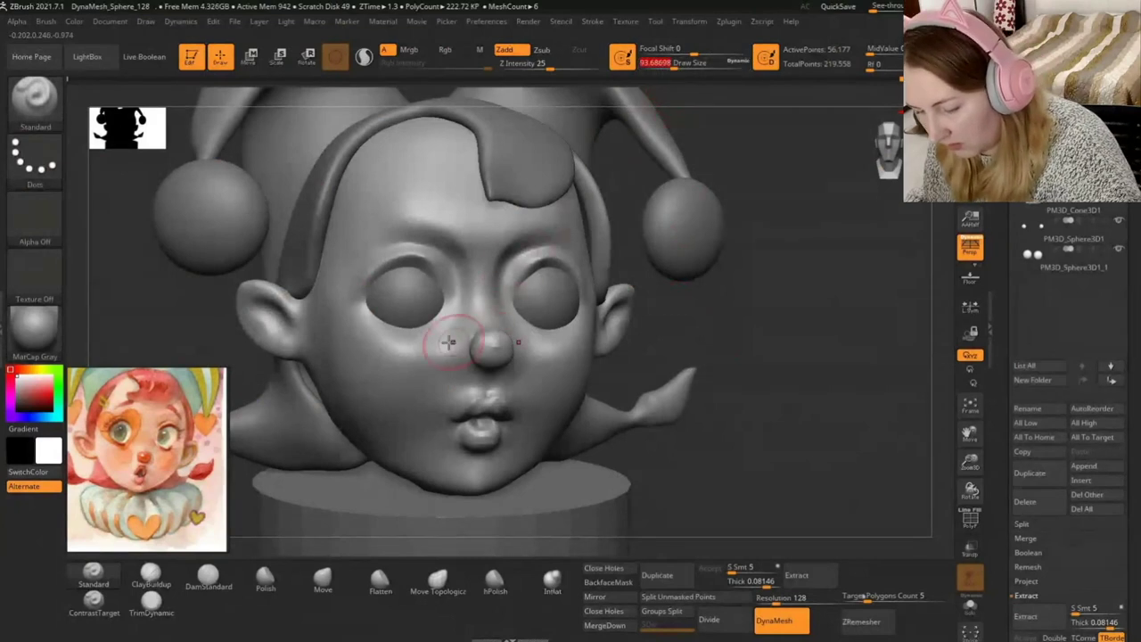
left_click_drag(448, 341, 438, 352, "shift")
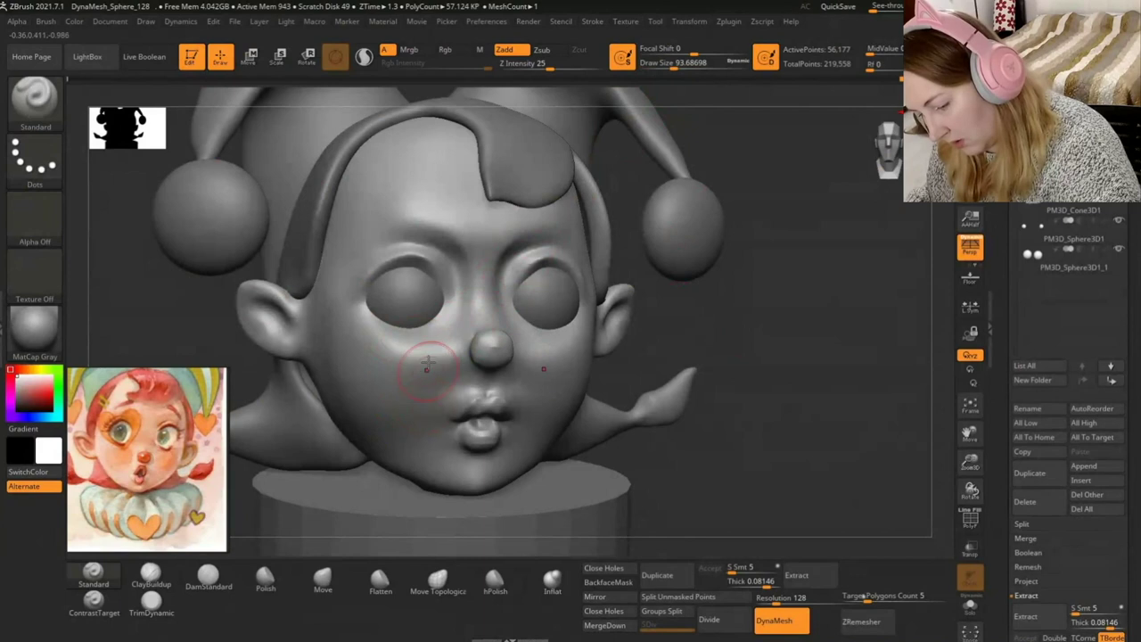
key("ctrl+z")
key("ctrl+shift+z")
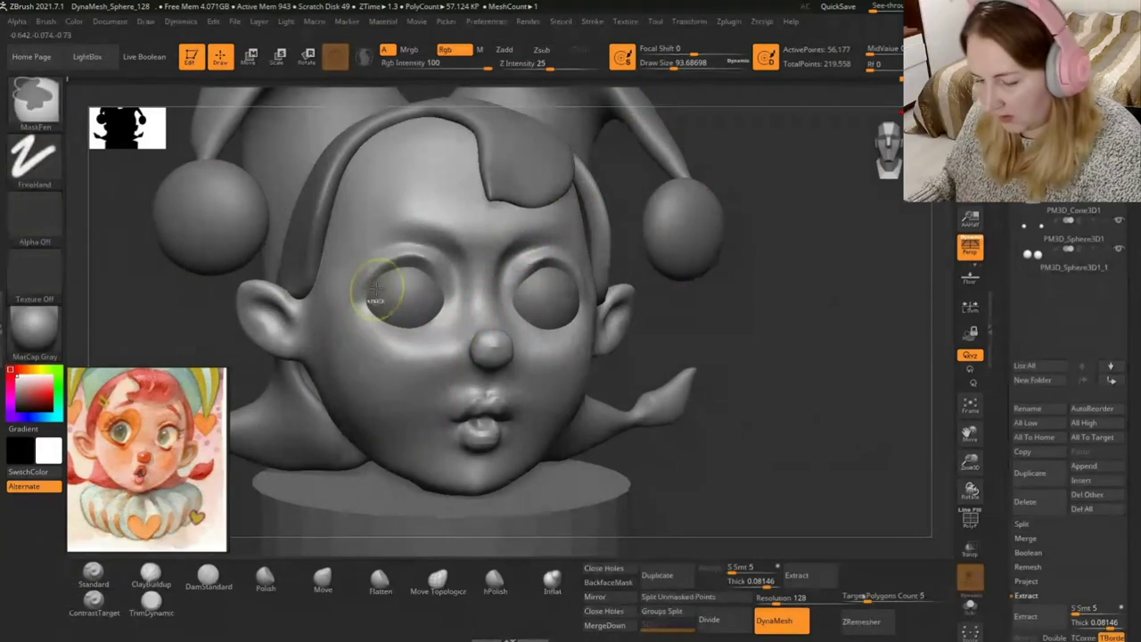
At brush size about 80, smooth the area beside the nose from the head's right side.
left_click_drag(768, 327, 387, 457)
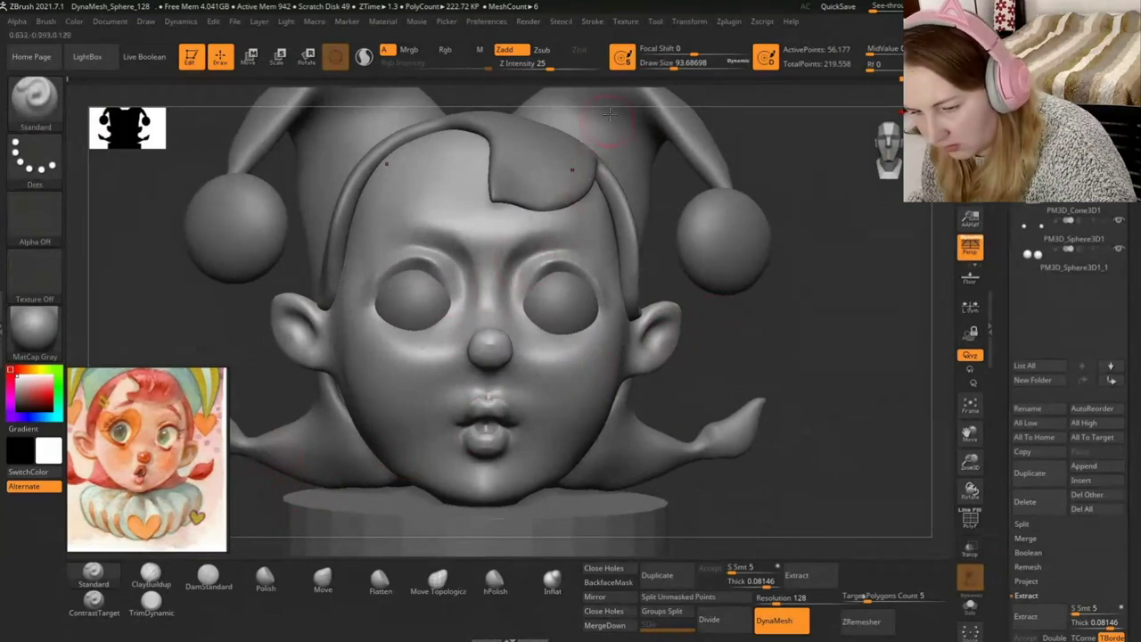
left_click_drag(667, 63, 671, 62)
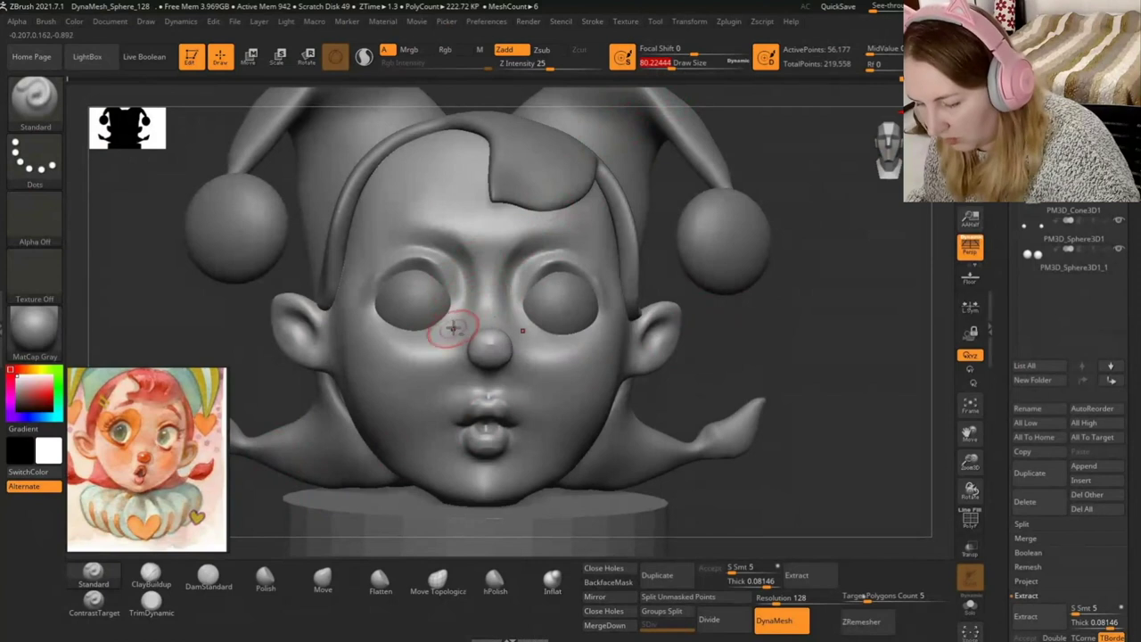
key("shift")
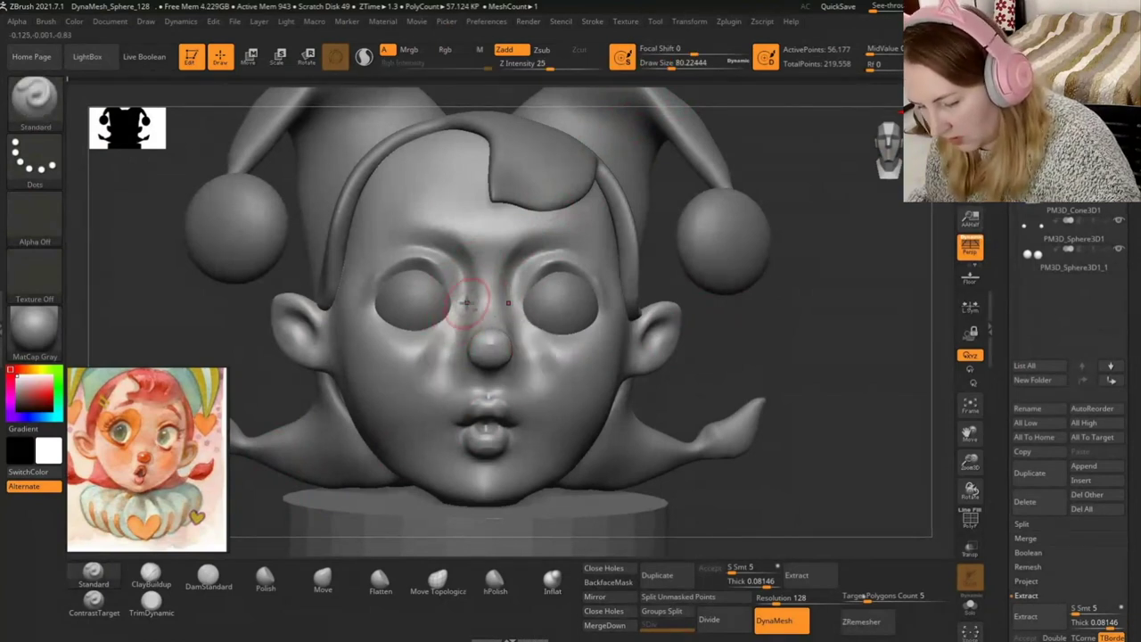
key("shift")
key("shift")
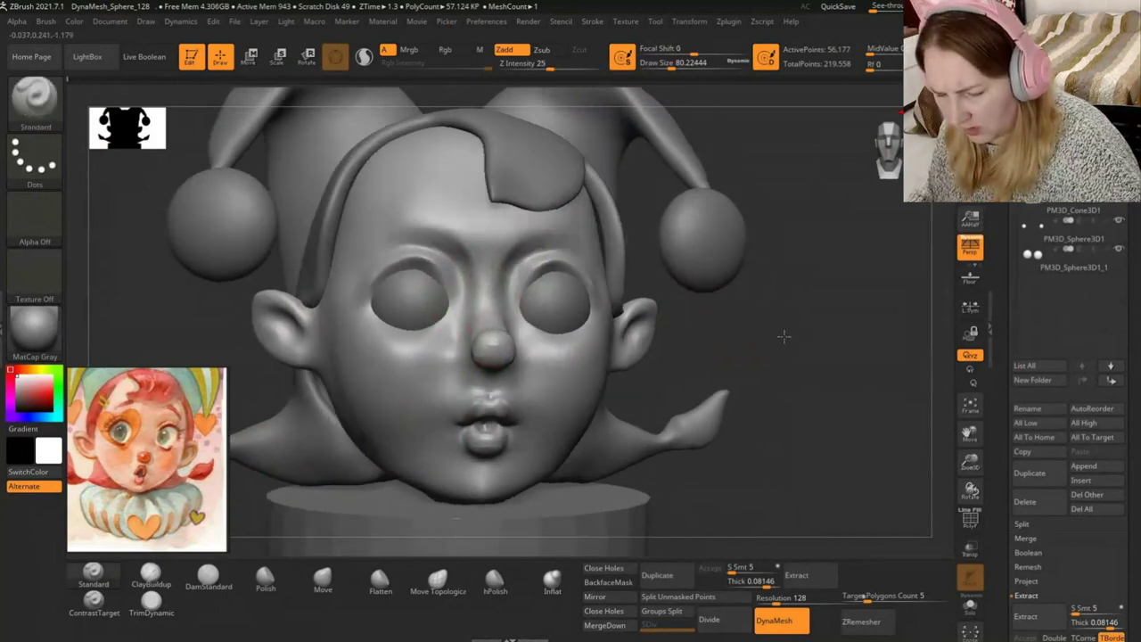
right_click_drag(486, 342, 460, 345)
key("shift")
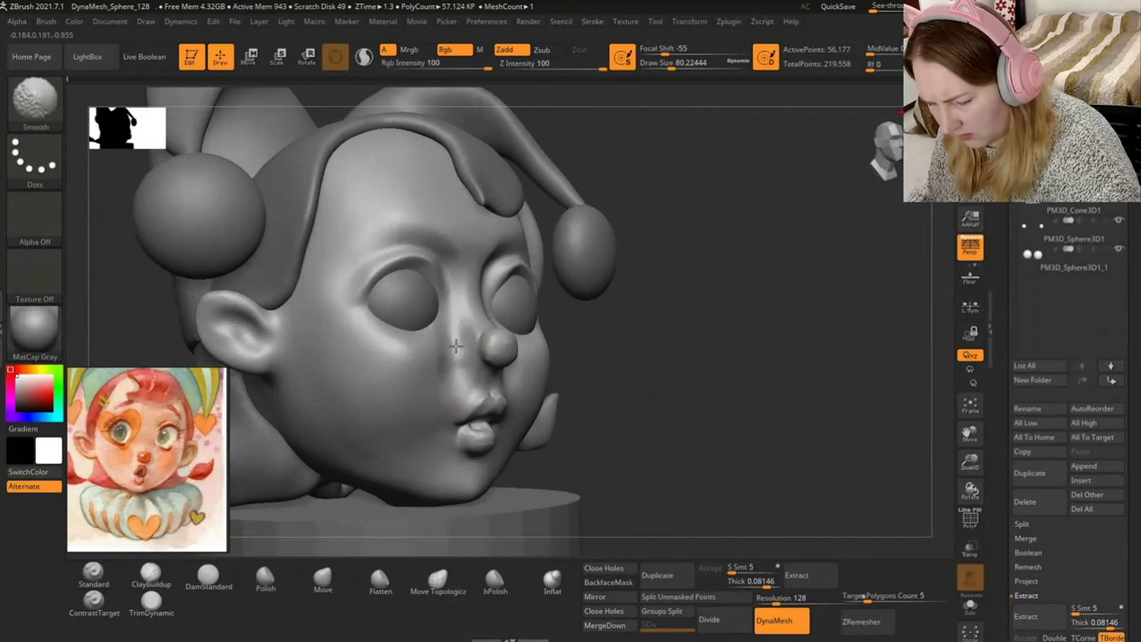
left_click_drag(447, 363, 452, 340, "shift")
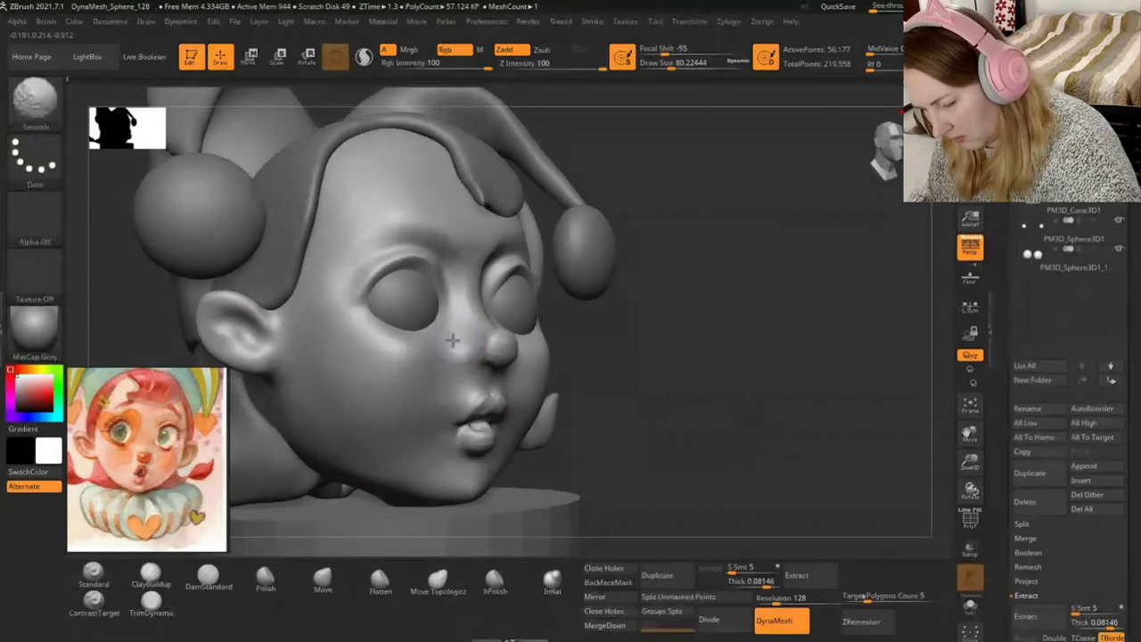
Smooth both cheeks symmetrically from the front, then orbit to three-quarter views to check.
left_click_drag(651, 294, 694, 64, "shift")
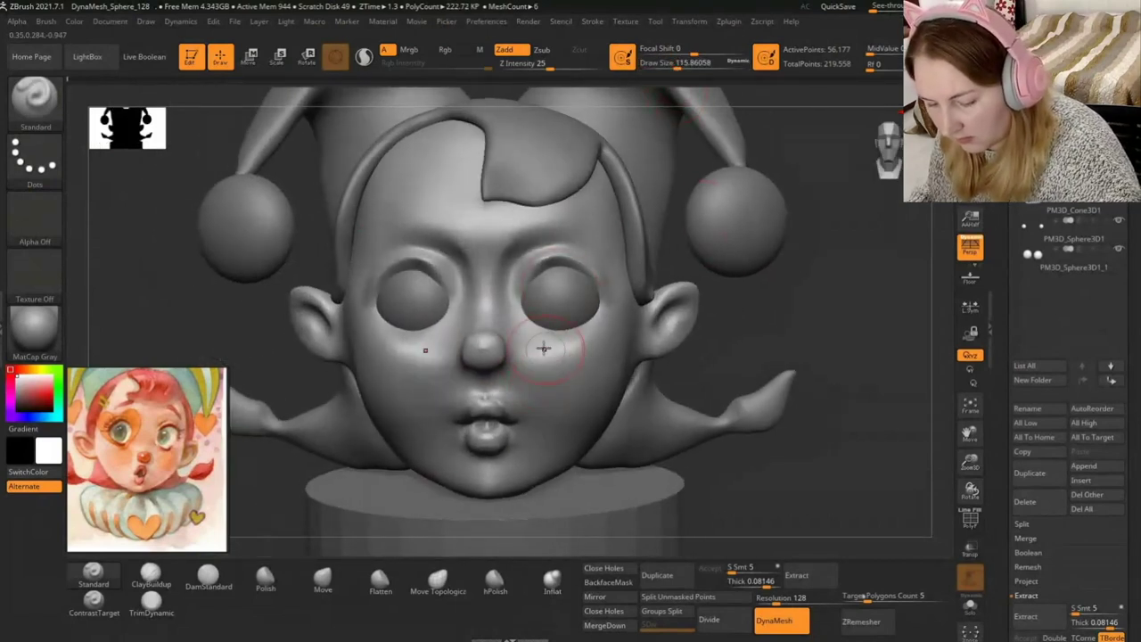
left_click_drag(540, 352, 553, 378, "shift")
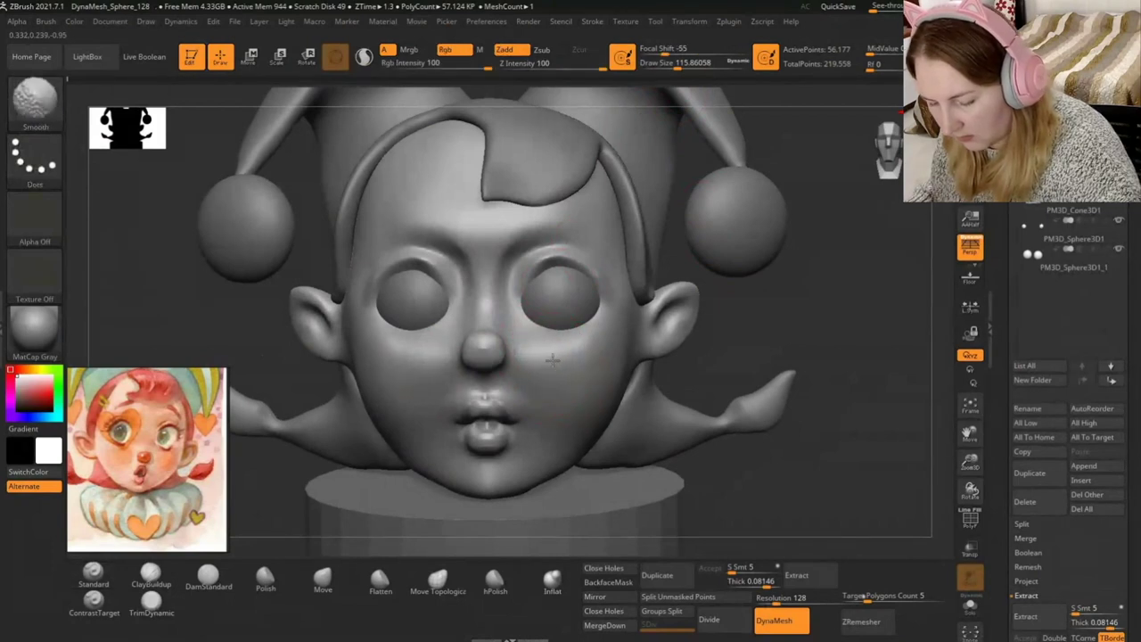
mouse_move(396, 357)
left_mouse_down("shift")
mouse_move(414, 392)
mouse_move(410, 378)
left_mouse_up("shift")
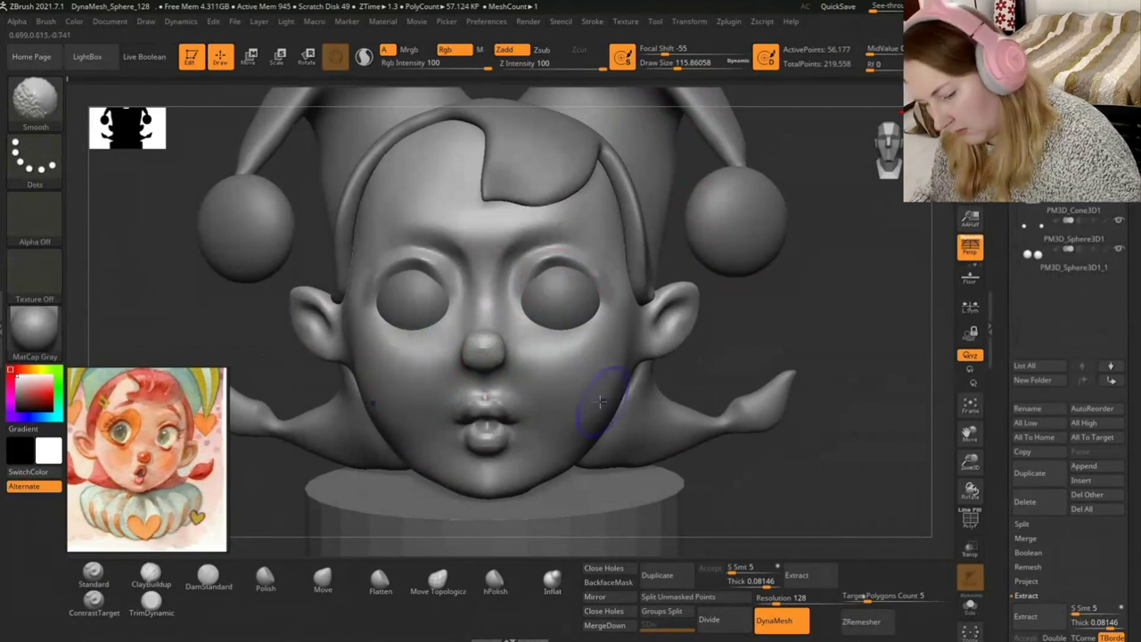
left_click_drag(600, 402, 368, 435)
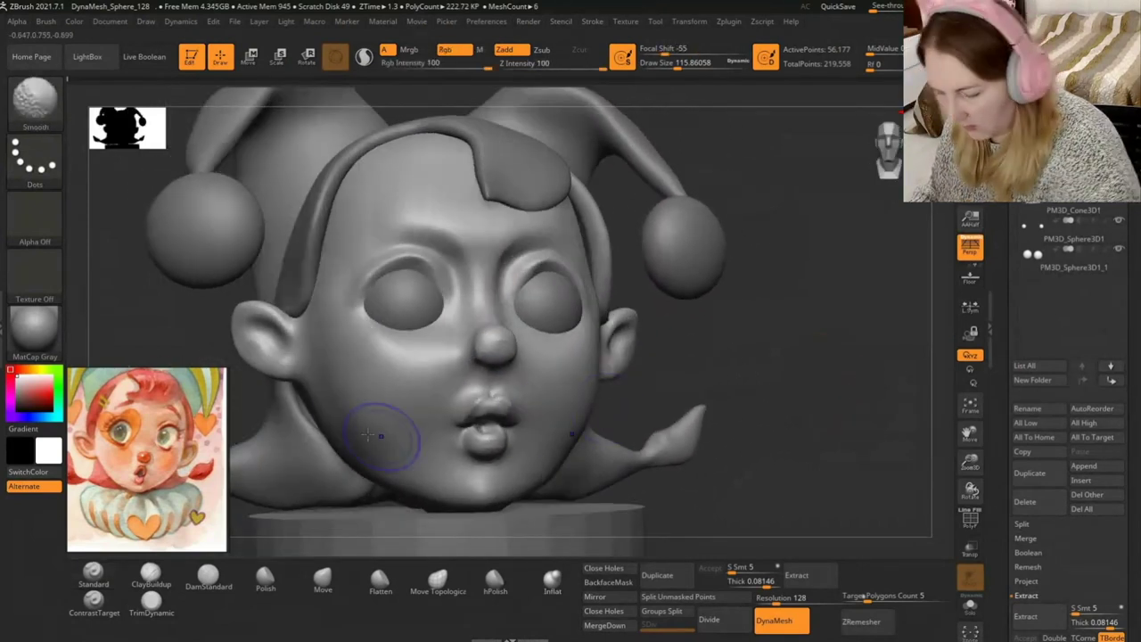
left_click_drag(847, 374, 602, 395)
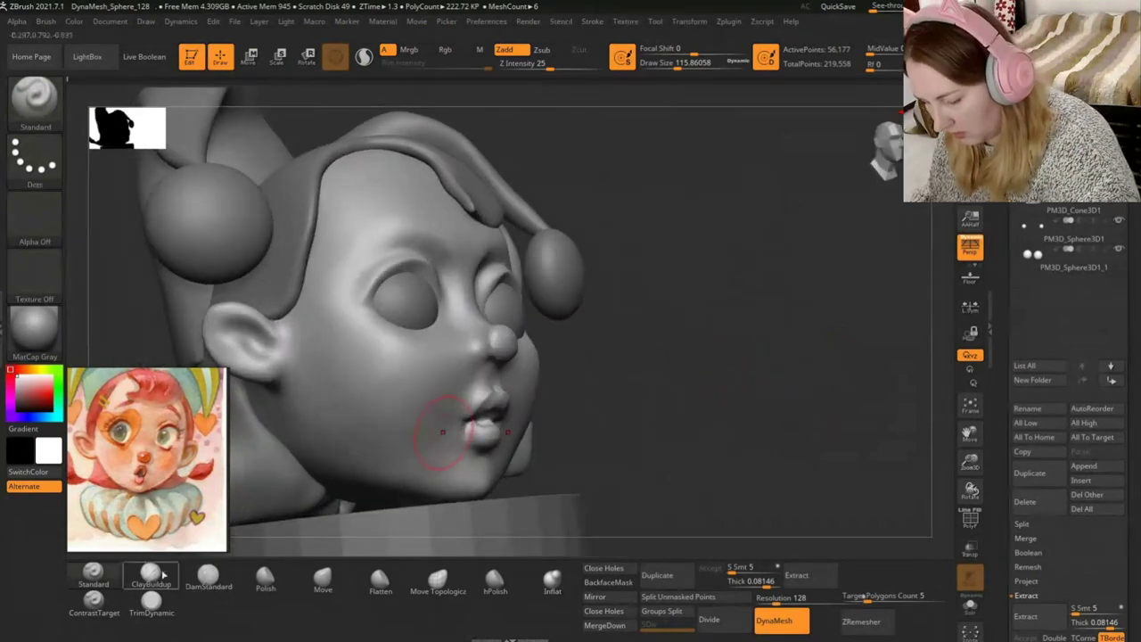
left_click(207, 577)
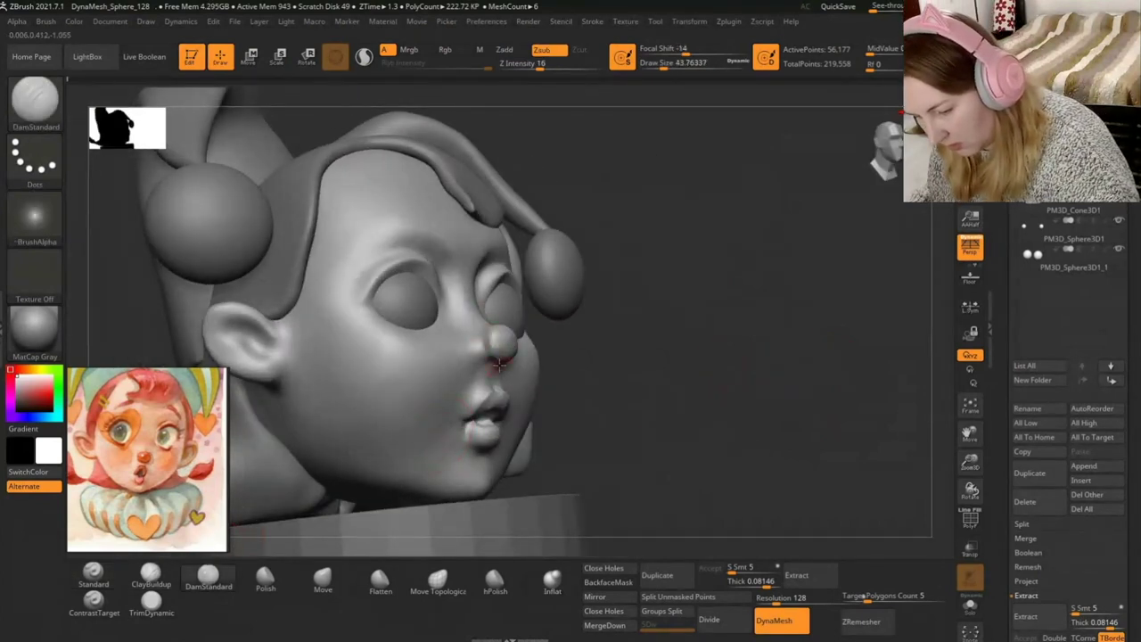
right_click_drag(489, 356, 513, 360)
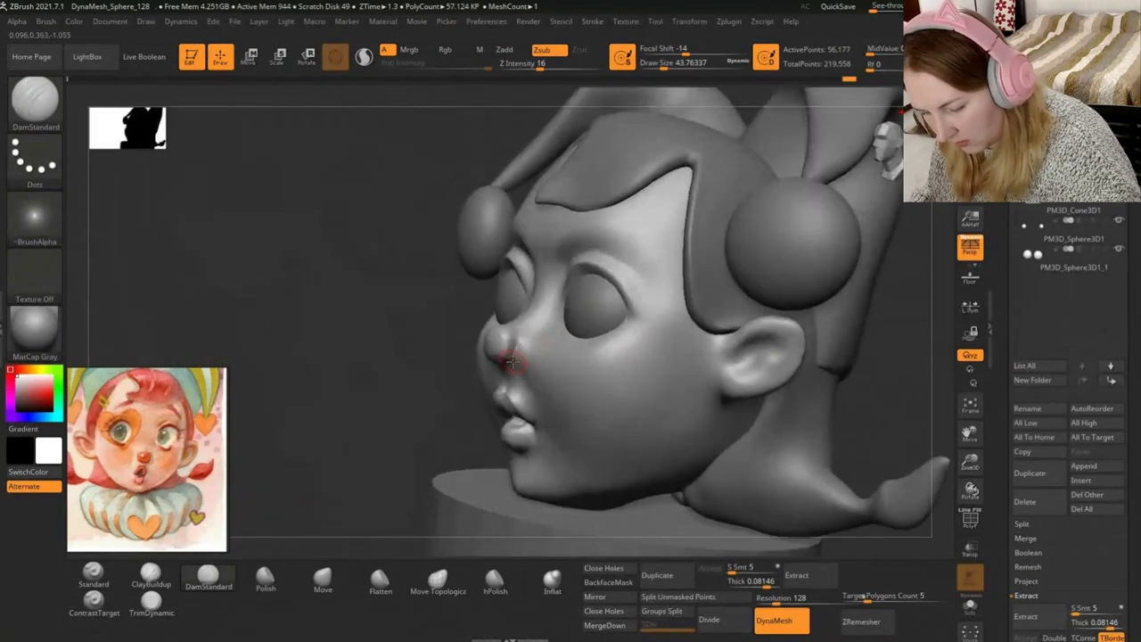
mouse_move(438, 348)
right_mouse_down()
mouse_move(499, 352)
mouse_move(496, 343)
right_mouse_up()
mouse_move(598, 285)
right_mouse_down()
mouse_move(507, 330)
mouse_move(657, 278)
mouse_move(526, 268)
right_mouse_up()
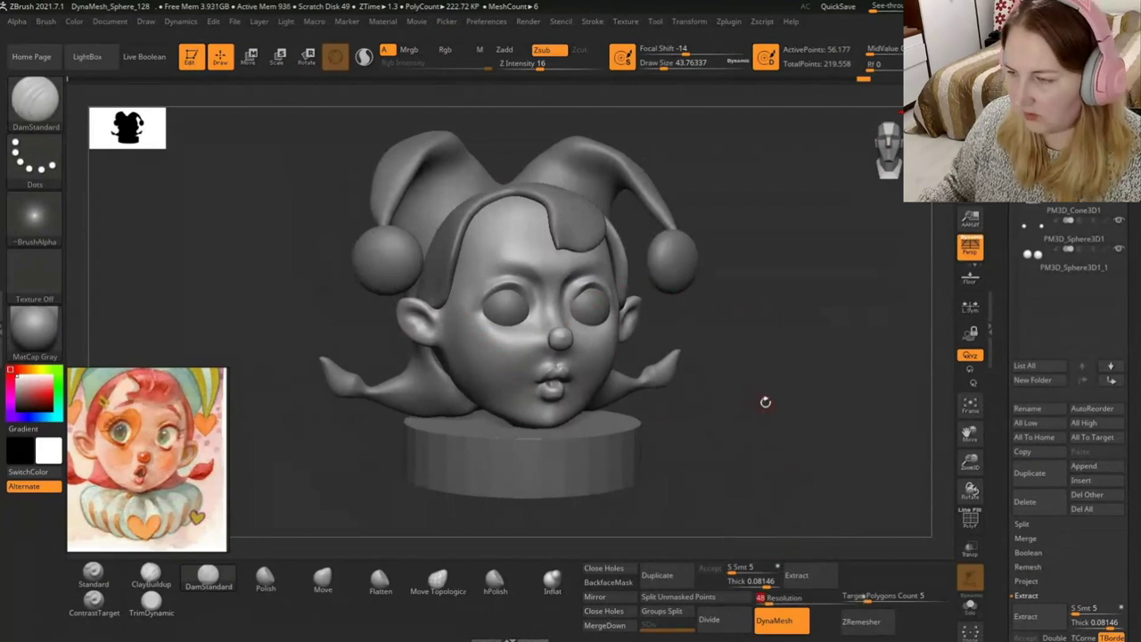
left_click_drag(759, 387, 790, 449, "ctrl")
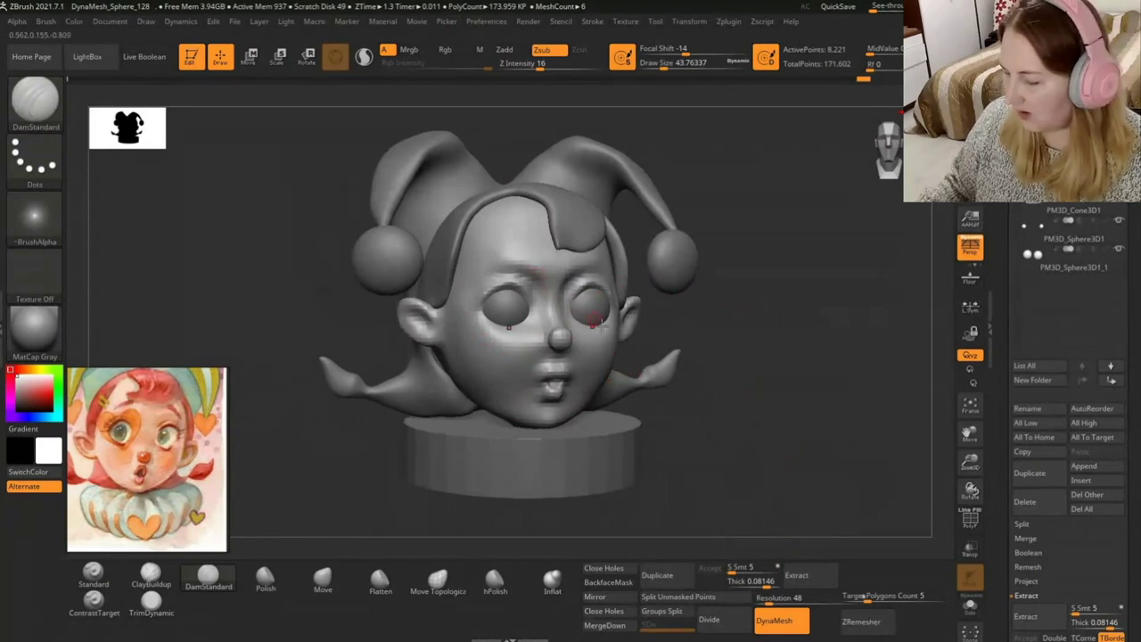
key("ctrl")
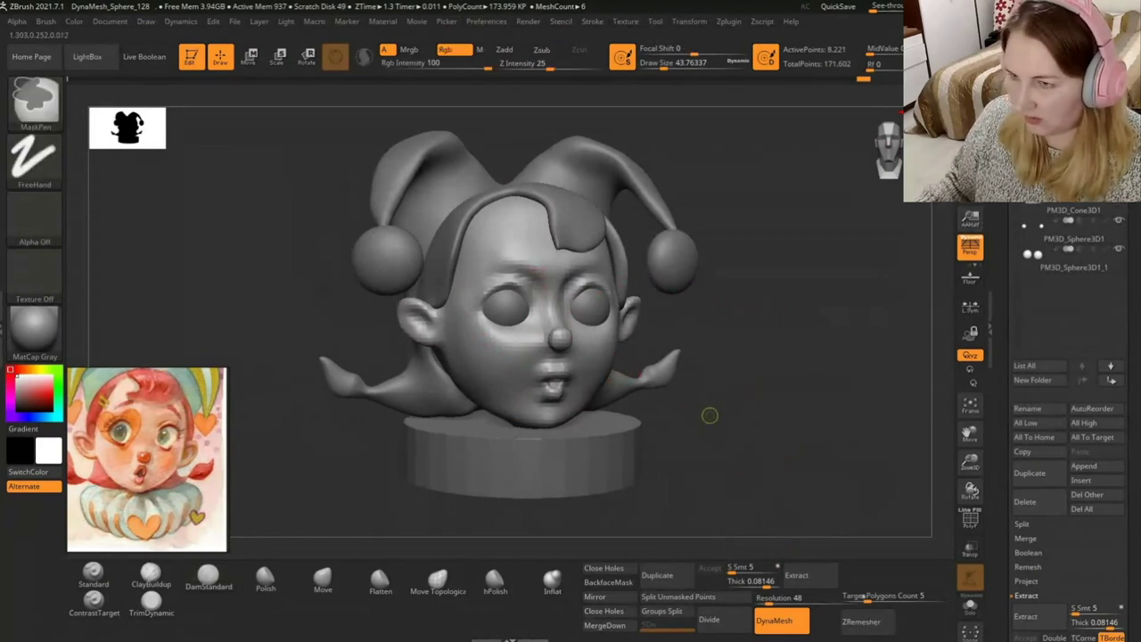
key("ctrl+z")
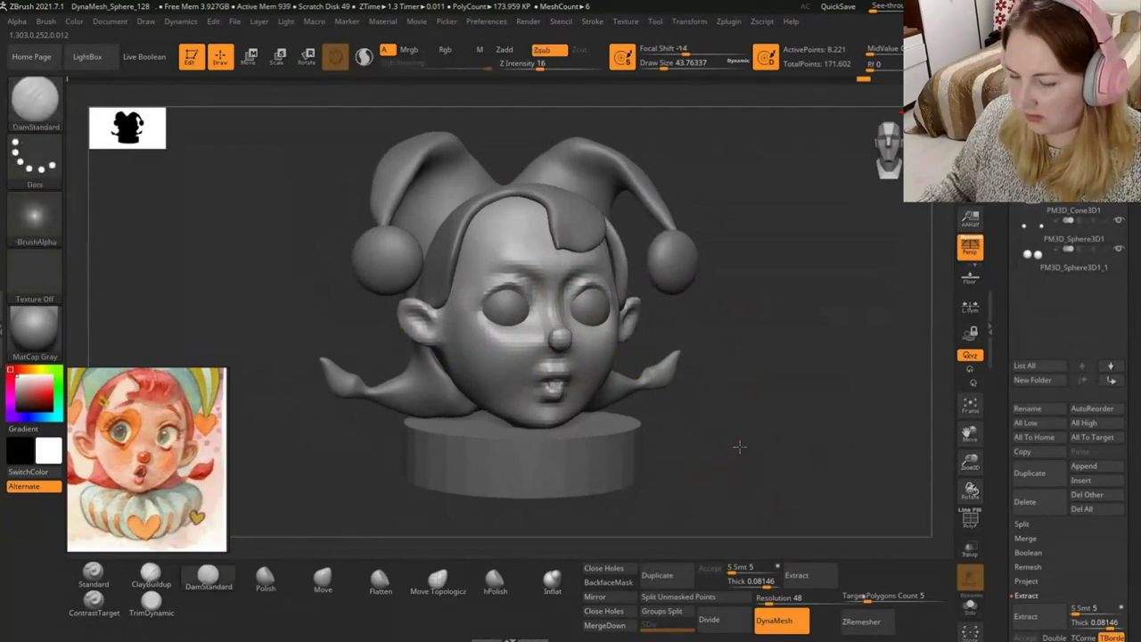
left_click(782, 599)
type("224")
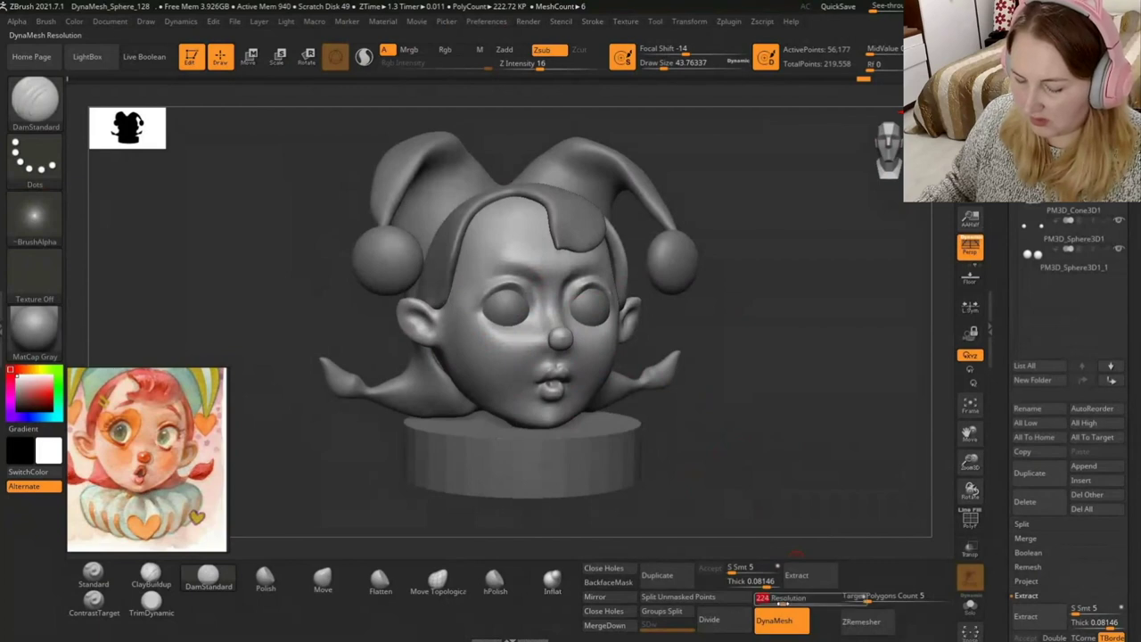
key("ctrl")
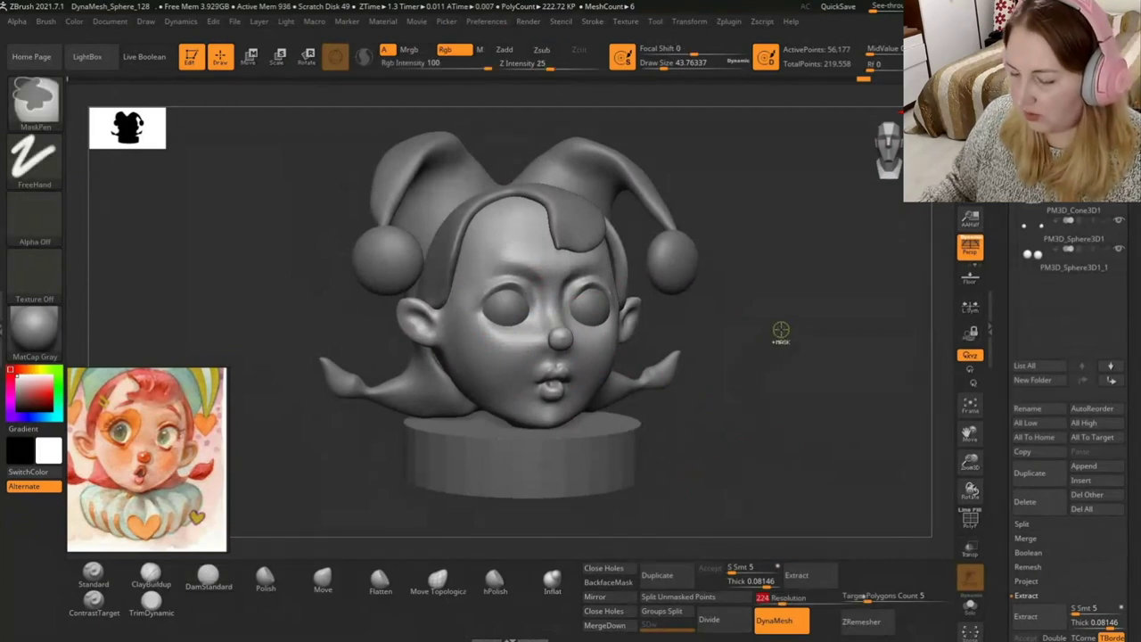
left_click_drag(775, 332, 830, 407, "ctrl")
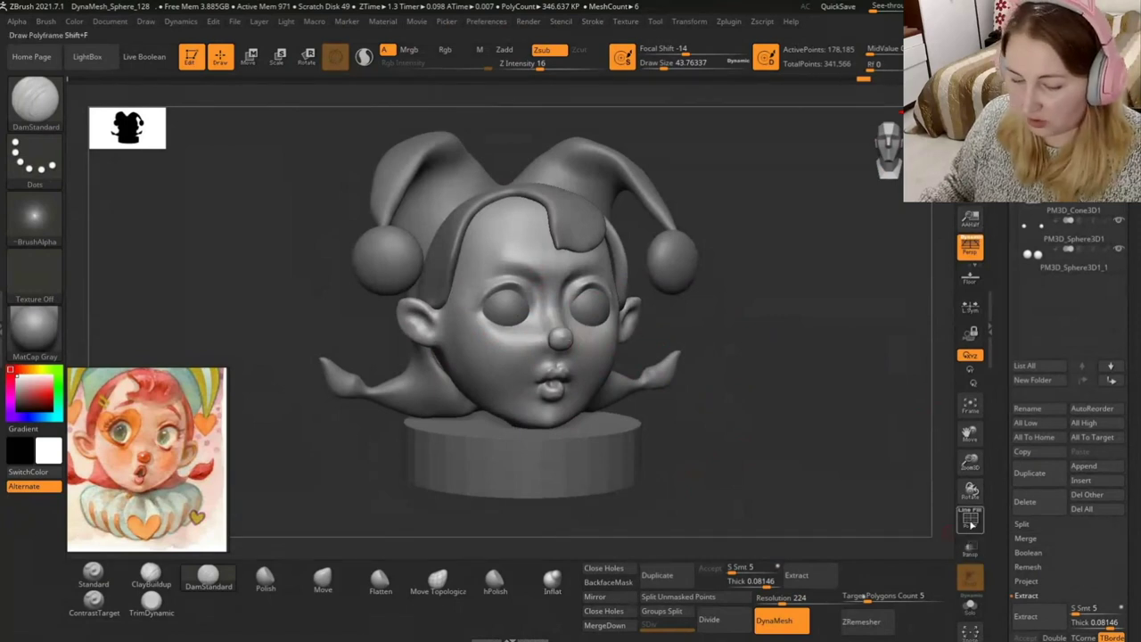
left_click(971, 522)
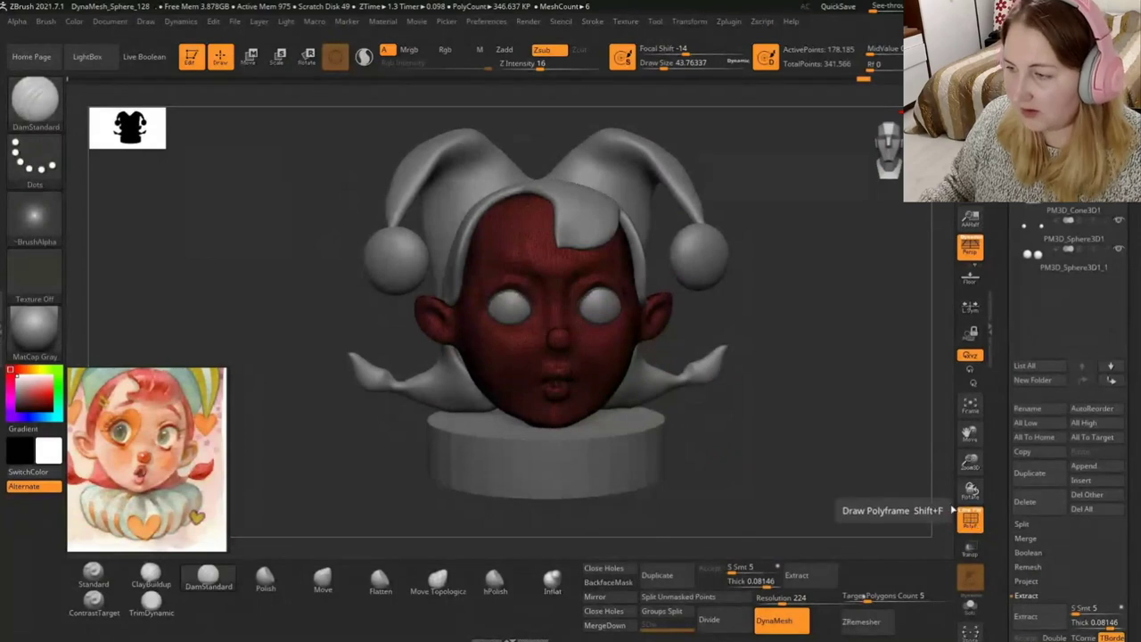
right_click_drag(726, 416, 847, 483, "ctrl")
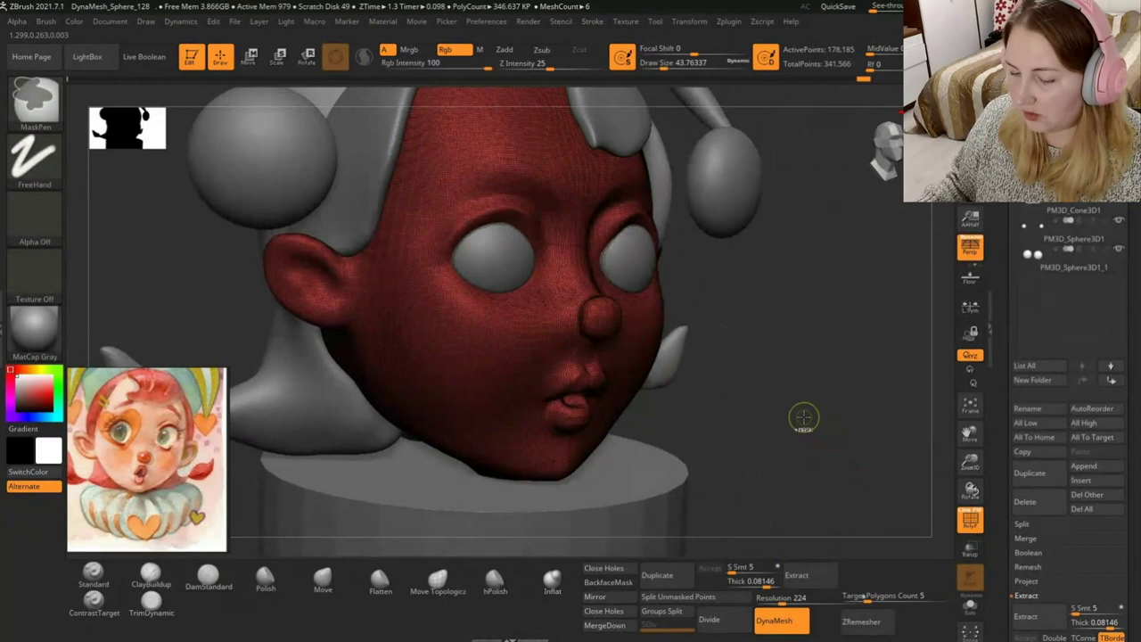
left_click_drag(803, 415, 796, 415, "ctrl")
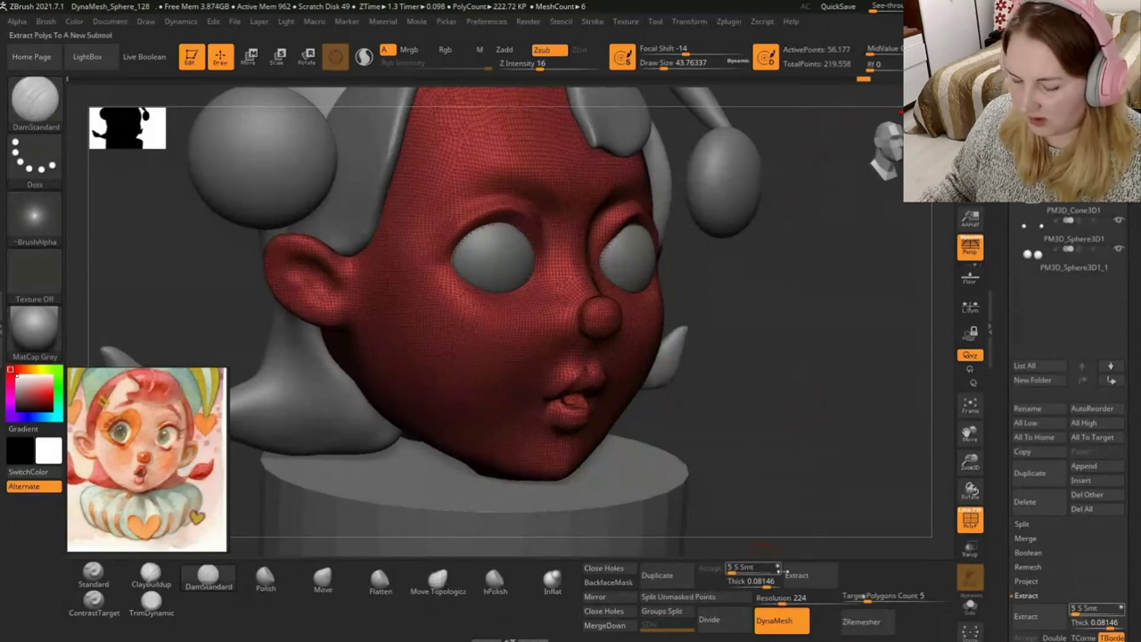
key("ctrl")
left_click(900, 450, "ctrl")
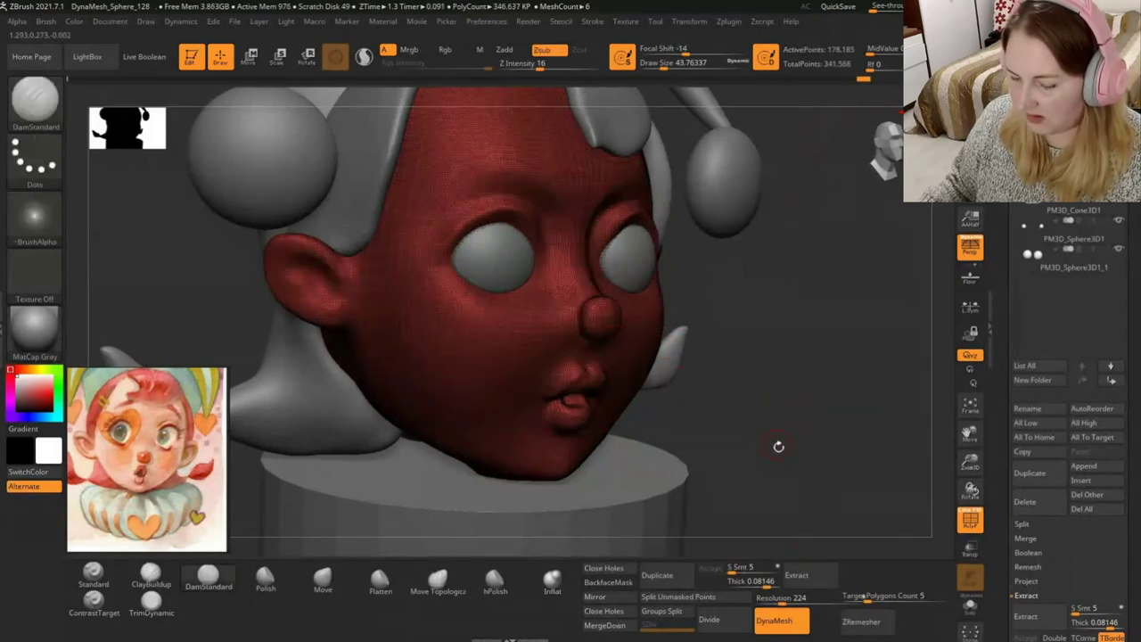
left_click(811, 448, "ctrl")
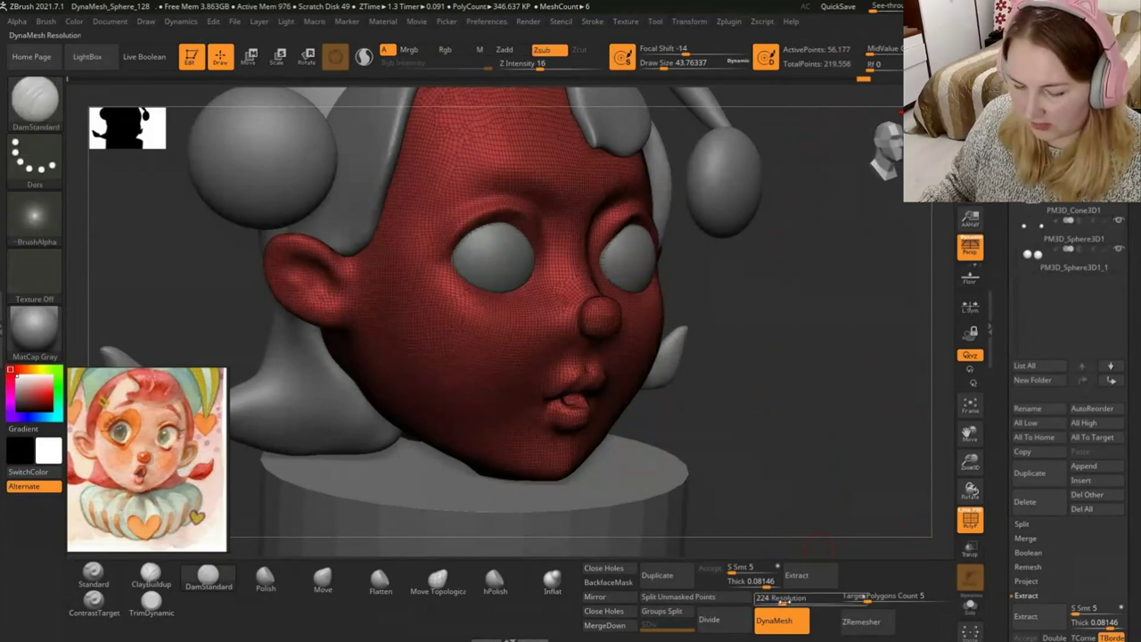
left_click_drag(781, 598, 820, 541)
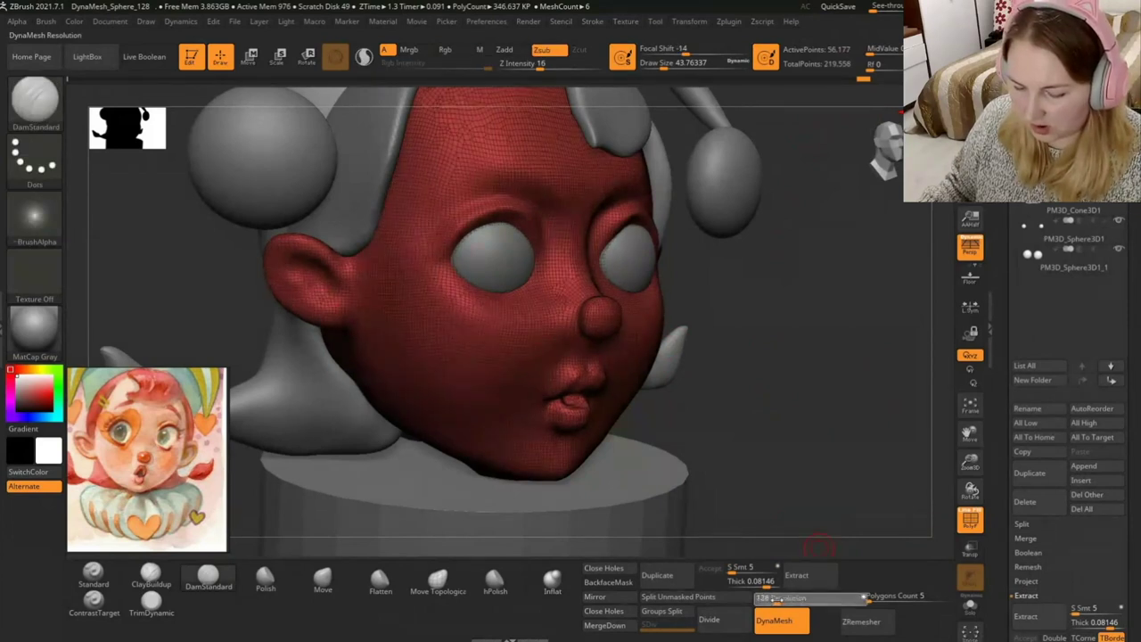
left_click(971, 526)
mouse_move(788, 360)
left_mouse_down()
mouse_move(840, 452)
mouse_move(896, 292)
left_mouse_up()
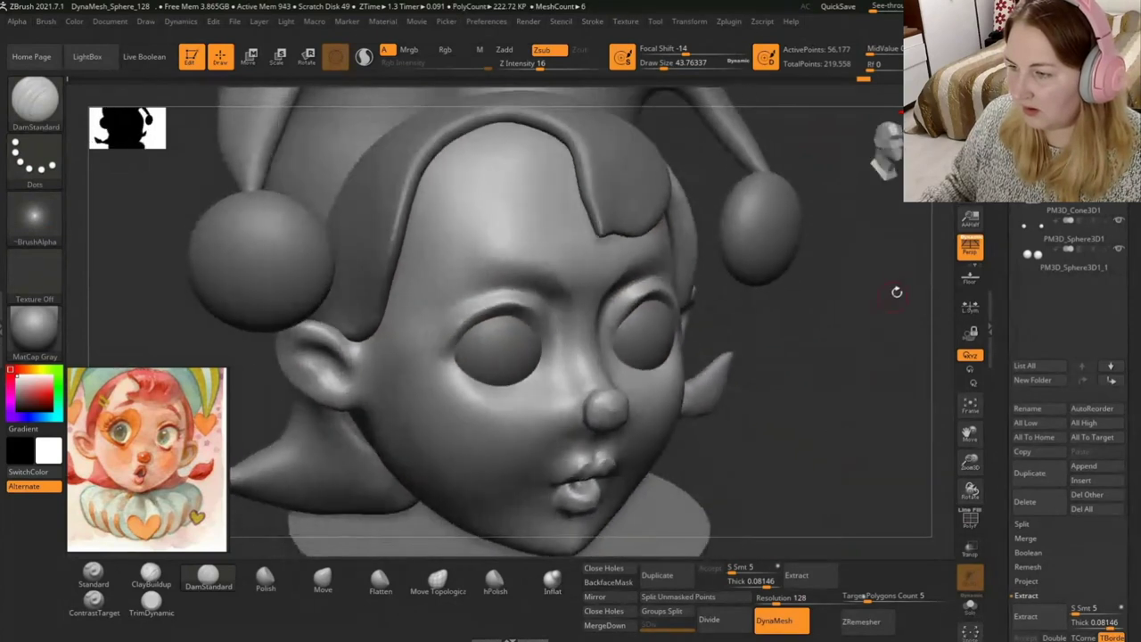
left_click_drag(905, 228, 794, 403)
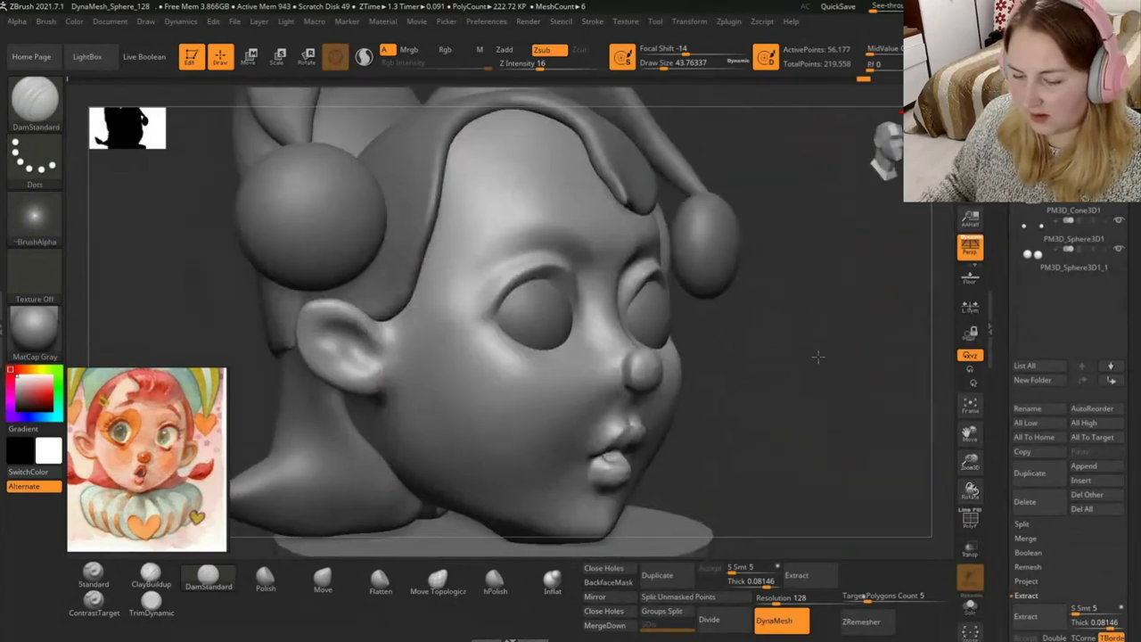
key("shift")
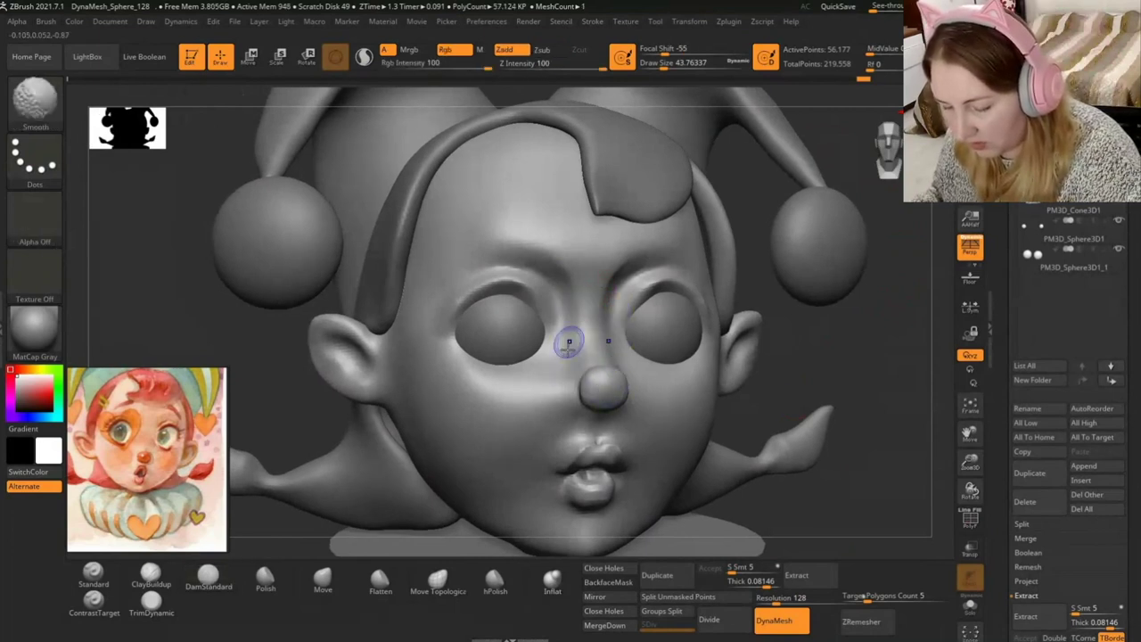
key("ctrl")
key("f")
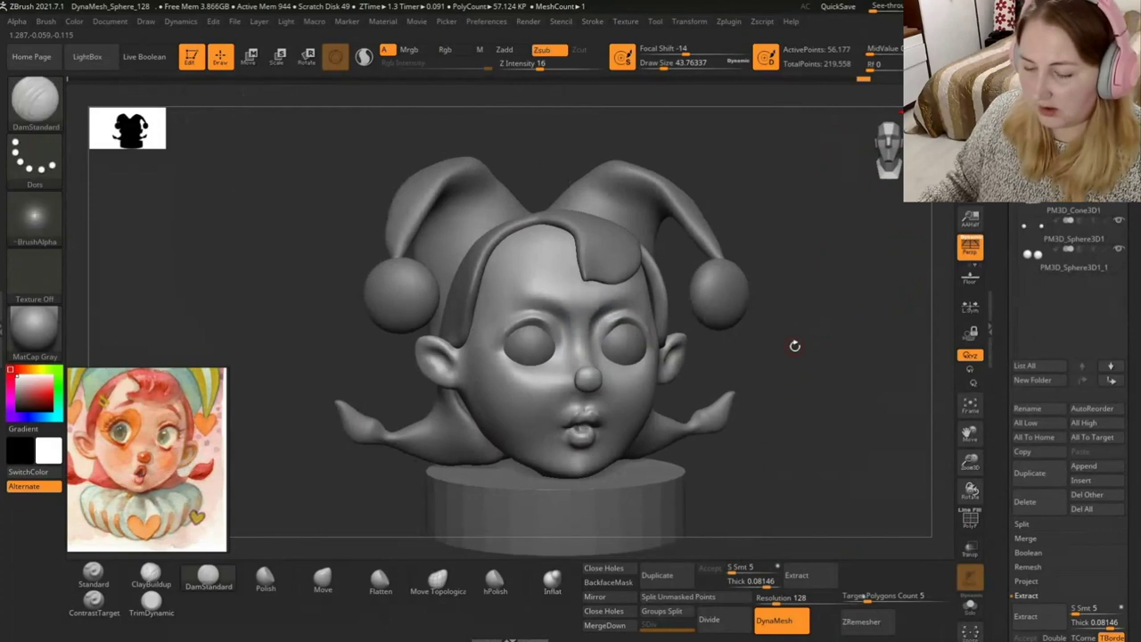
mouse_move(770, 361)
left_mouse_down()
mouse_move(762, 382)
mouse_move(618, 288)
left_mouse_up()
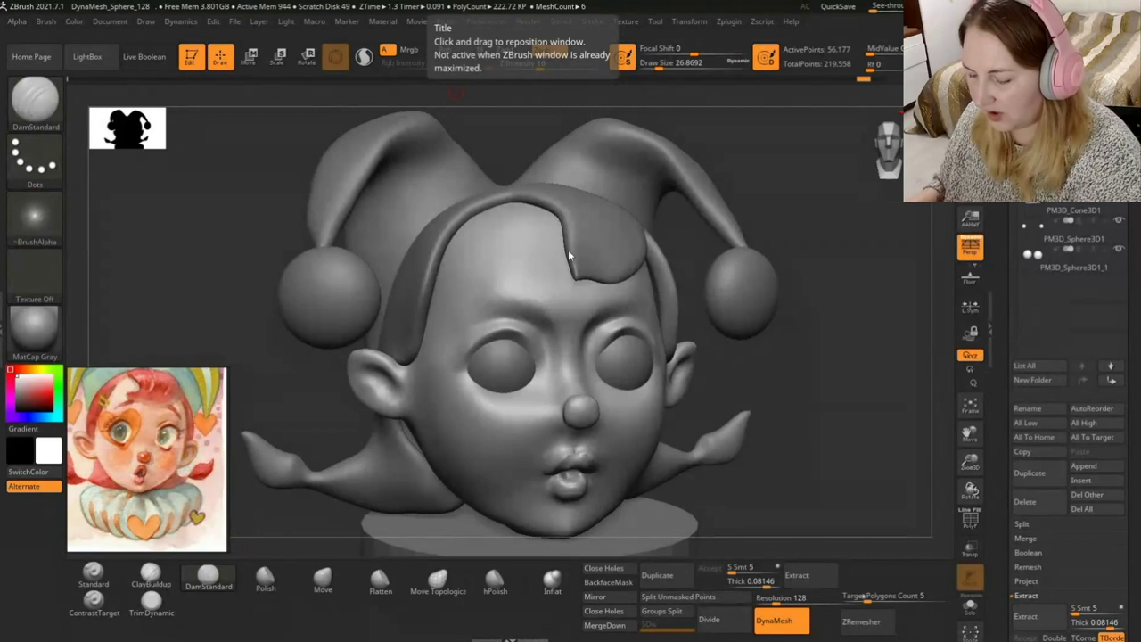
Mask the brows above the eyes and extract them as a new subtool at thickness 0.00458.
key("ctrl")
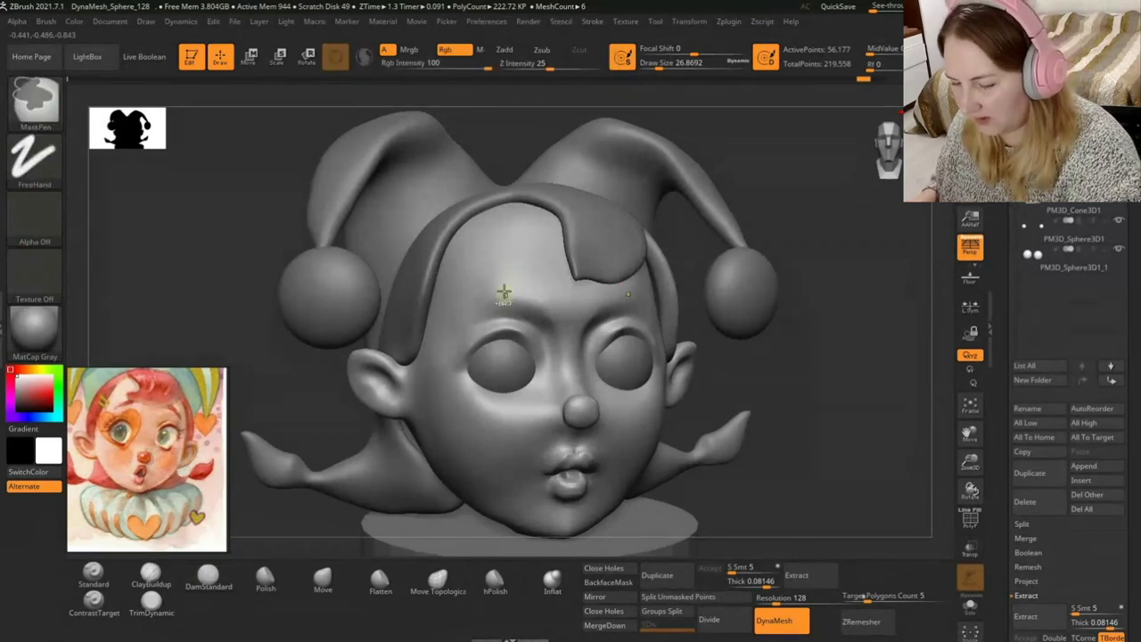
left_click_drag(474, 312, 526, 283, "ctrl")
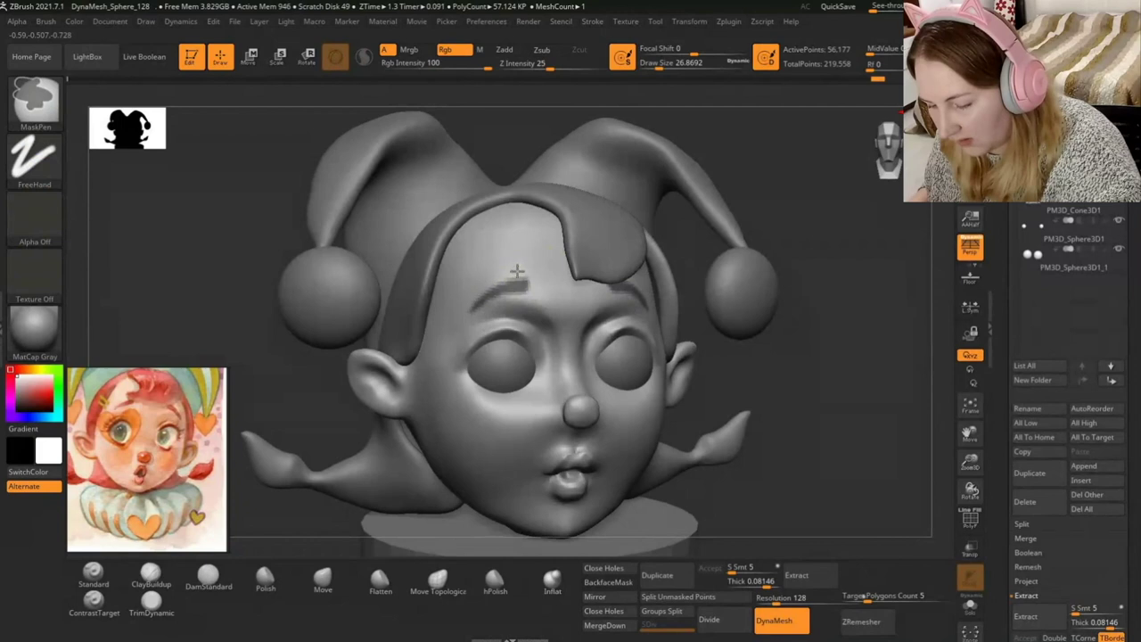
left_click_drag(788, 351, 772, 361)
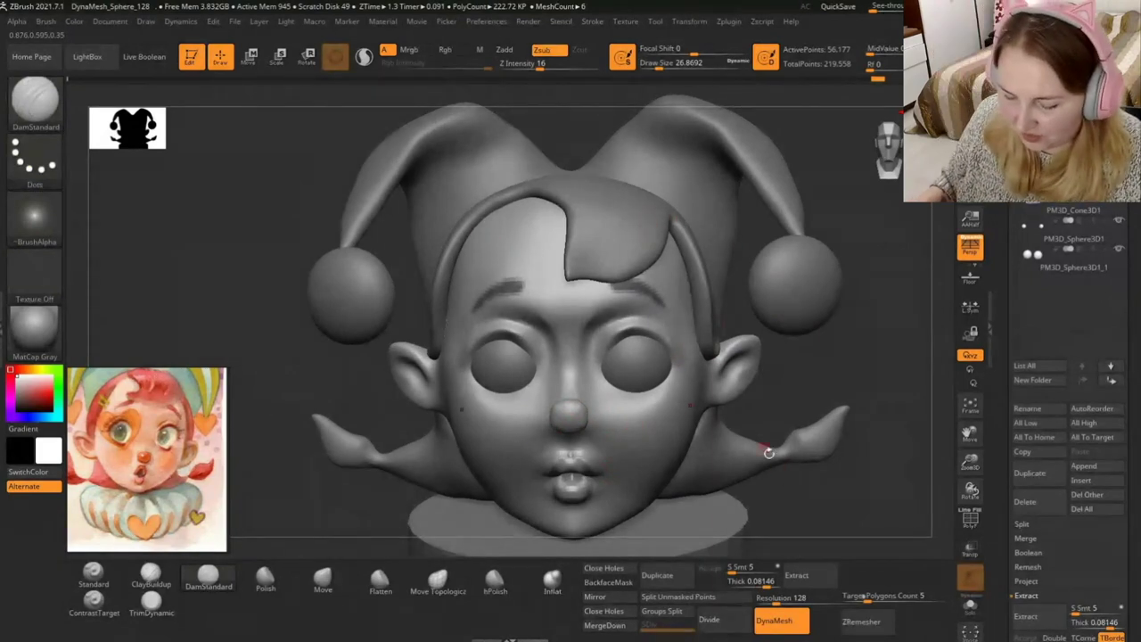
left_click_drag(753, 580, 733, 581)
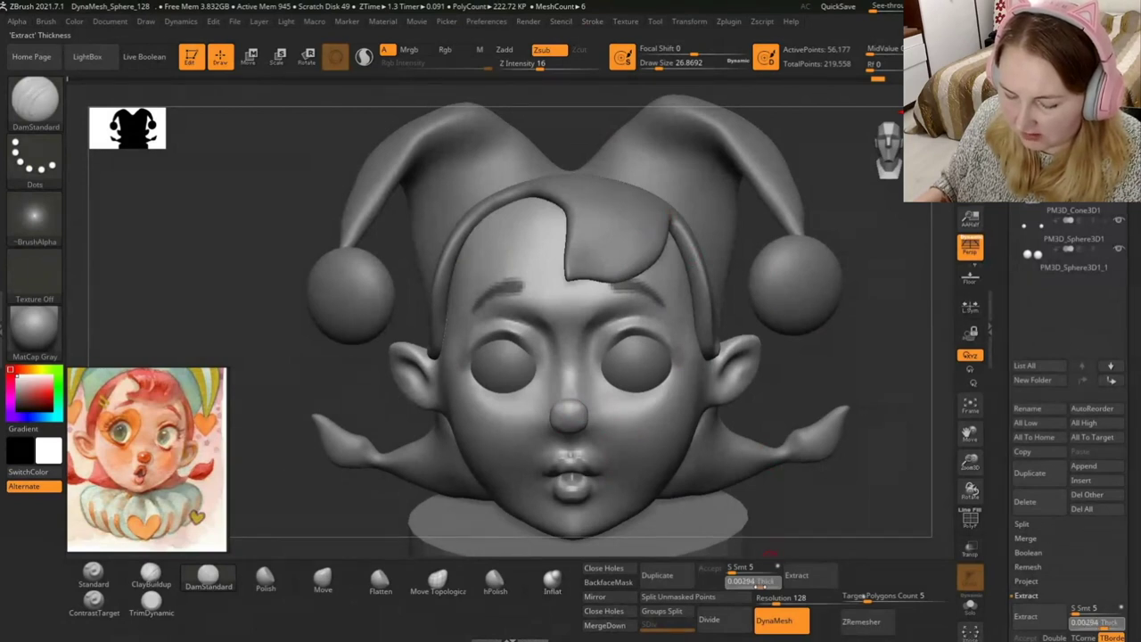
left_click(803, 576)
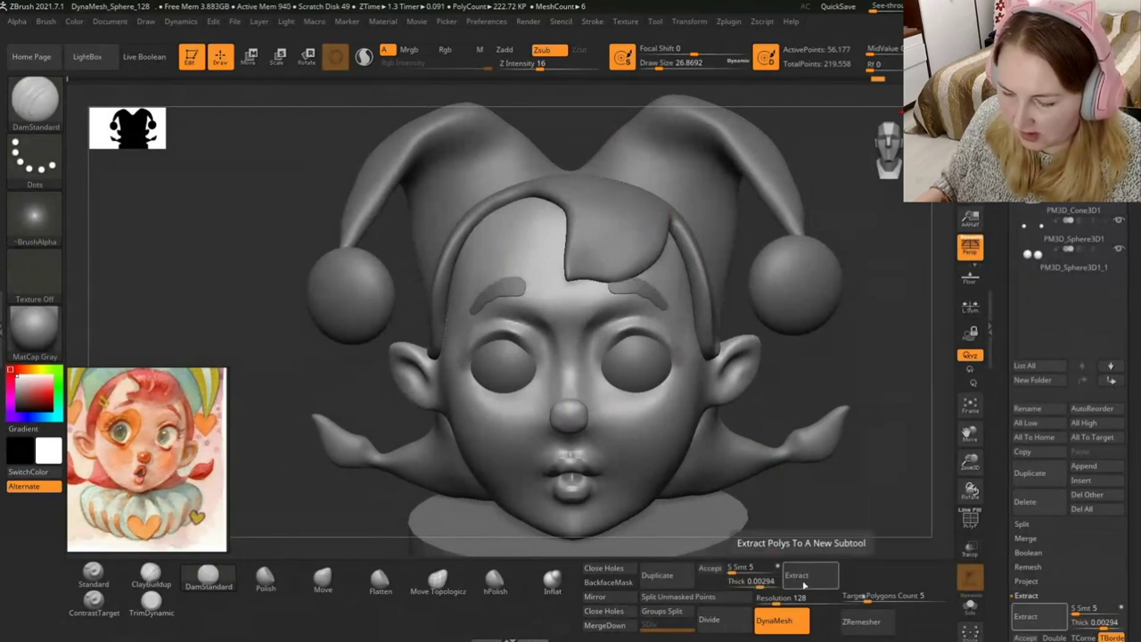
left_click(753, 580)
left_click_drag(760, 580, 754, 582)
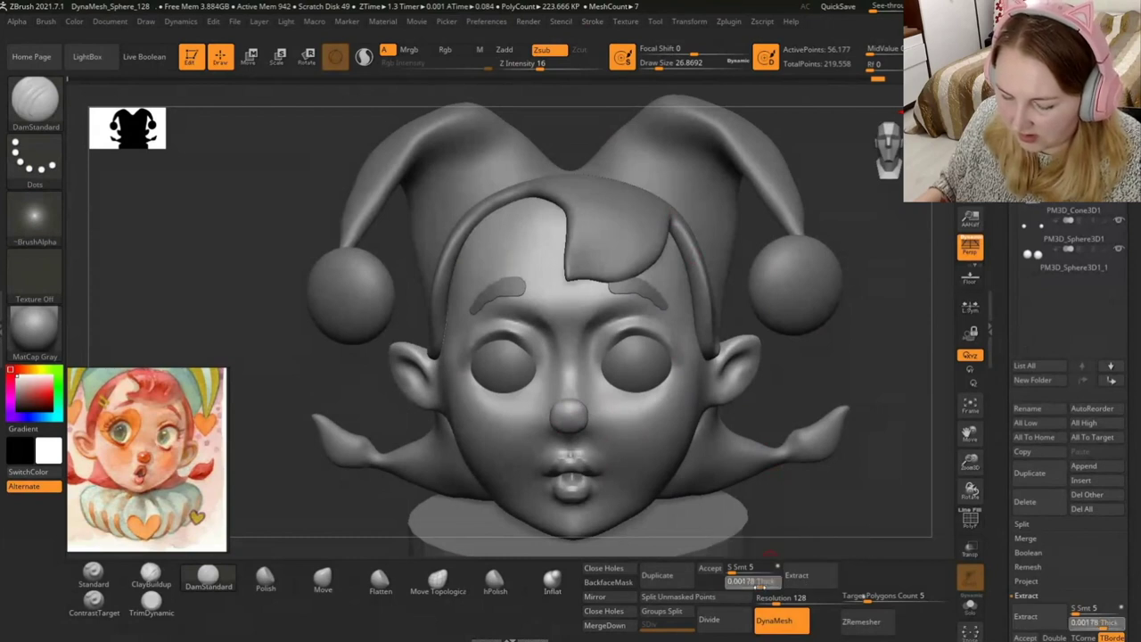
type("0.00458")
key("Return")
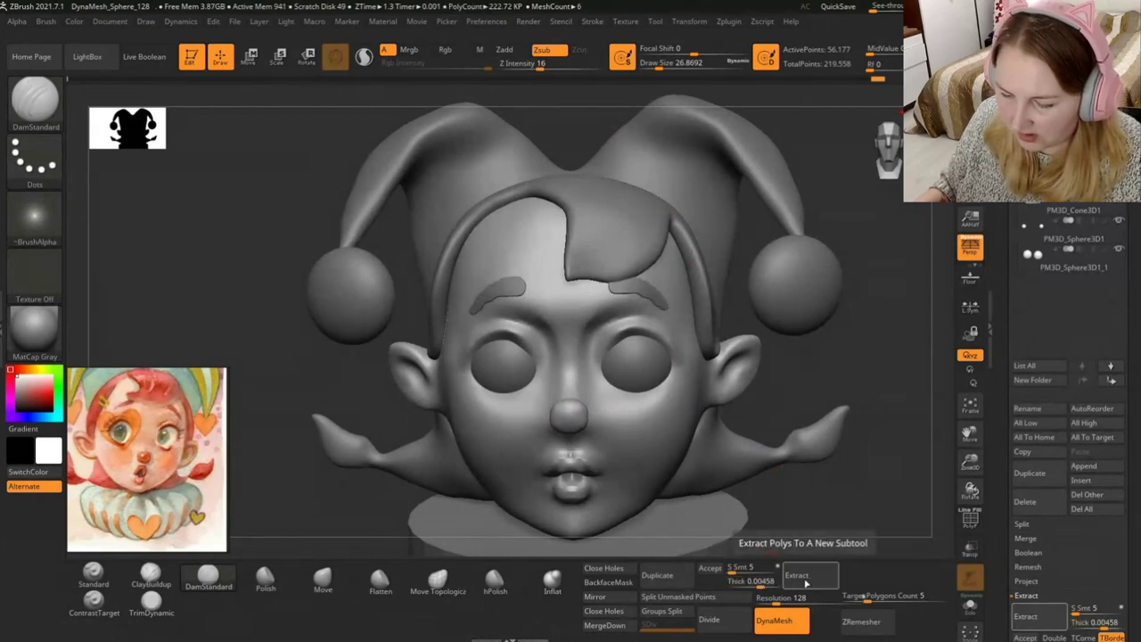
left_click(719, 569)
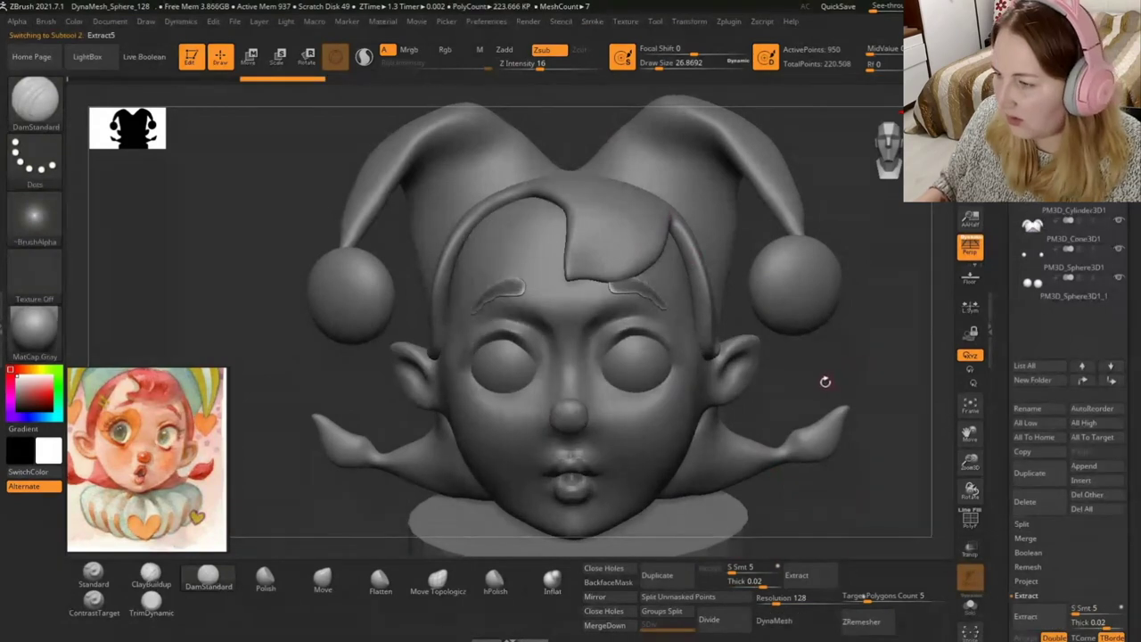
Show the Deformation and Subtool panels and smooth the sharp eyebrow ridge.
left_click_drag(825, 389, 847, 392)
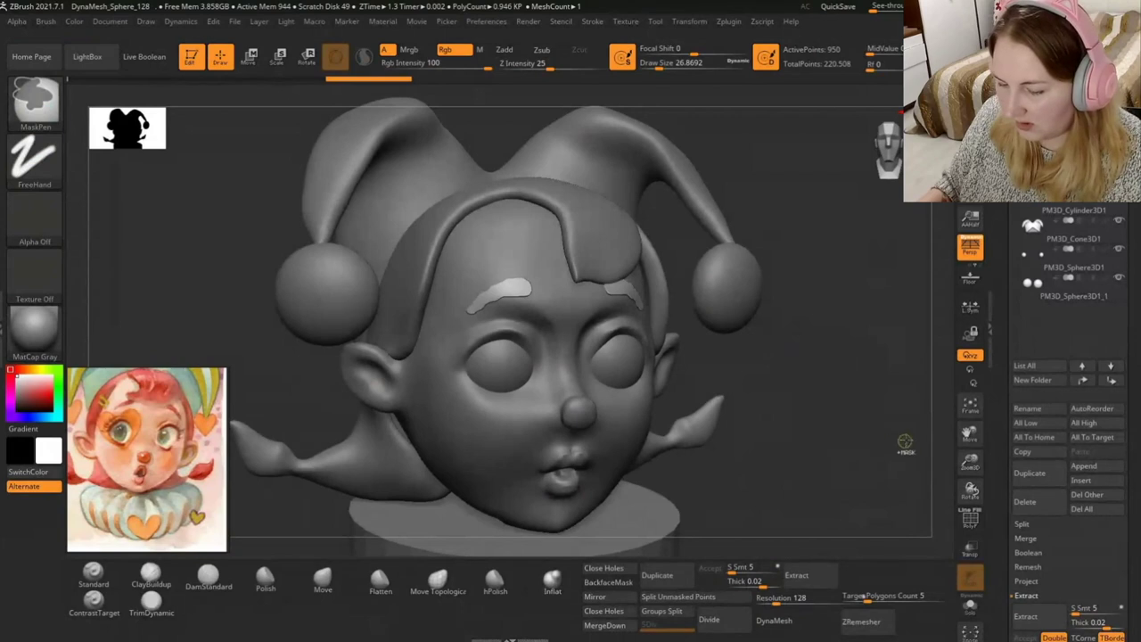
mouse_move(821, 384)
left_mouse_down()
mouse_move(861, 406)
mouse_move(736, 374)
left_mouse_up()
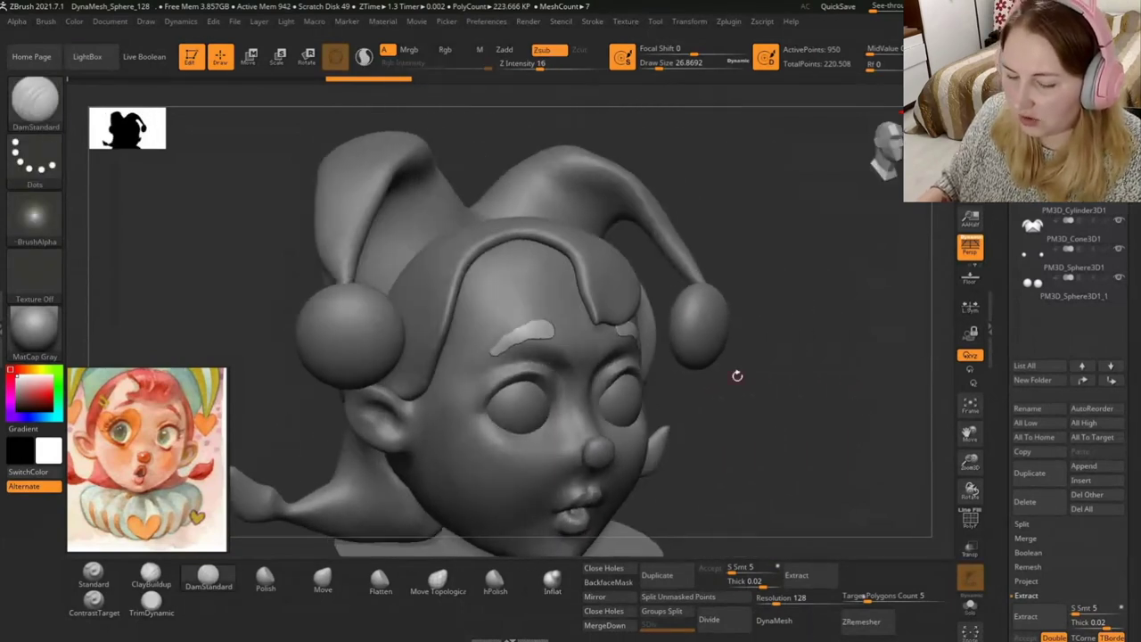
scroll(999, 440, "down", 5)
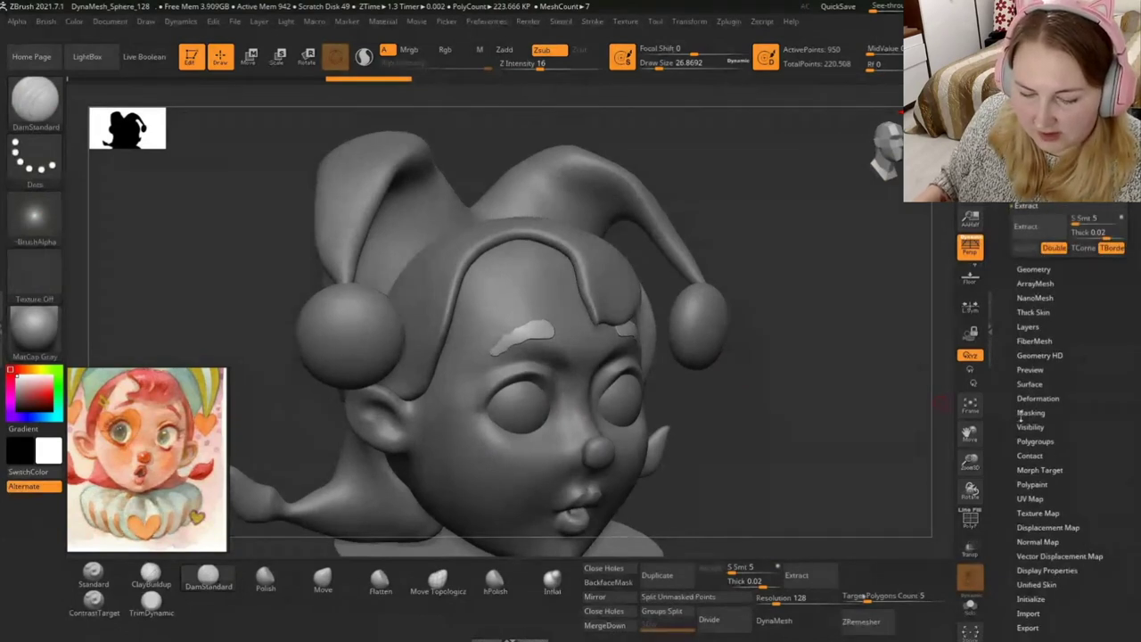
left_click(1037, 398)
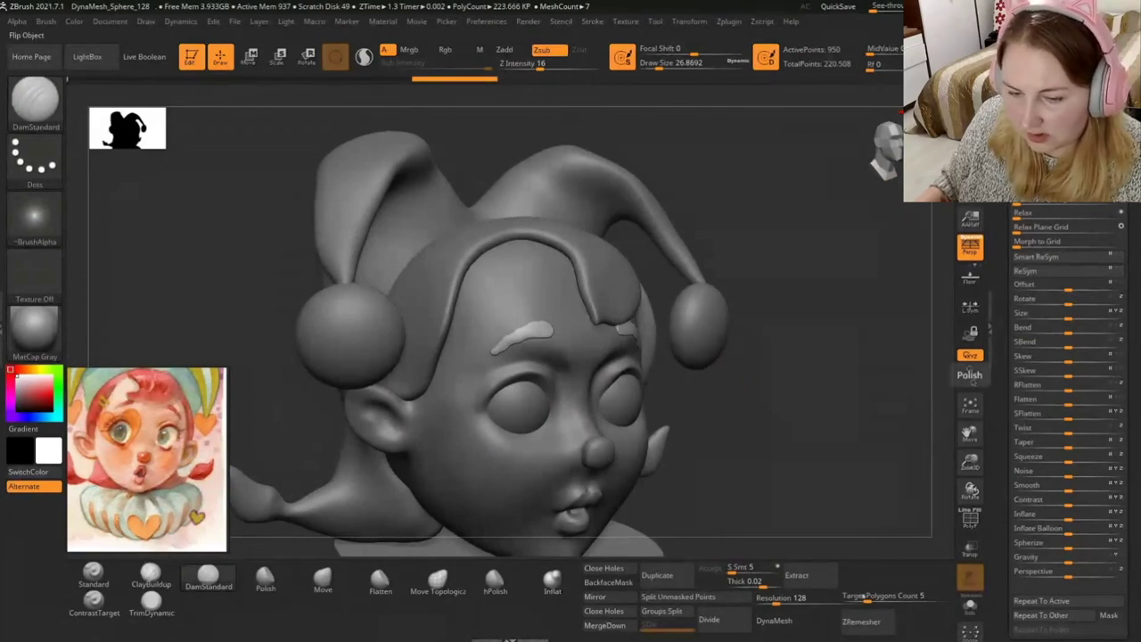
left_click(1034, 318)
left_click(1034, 258)
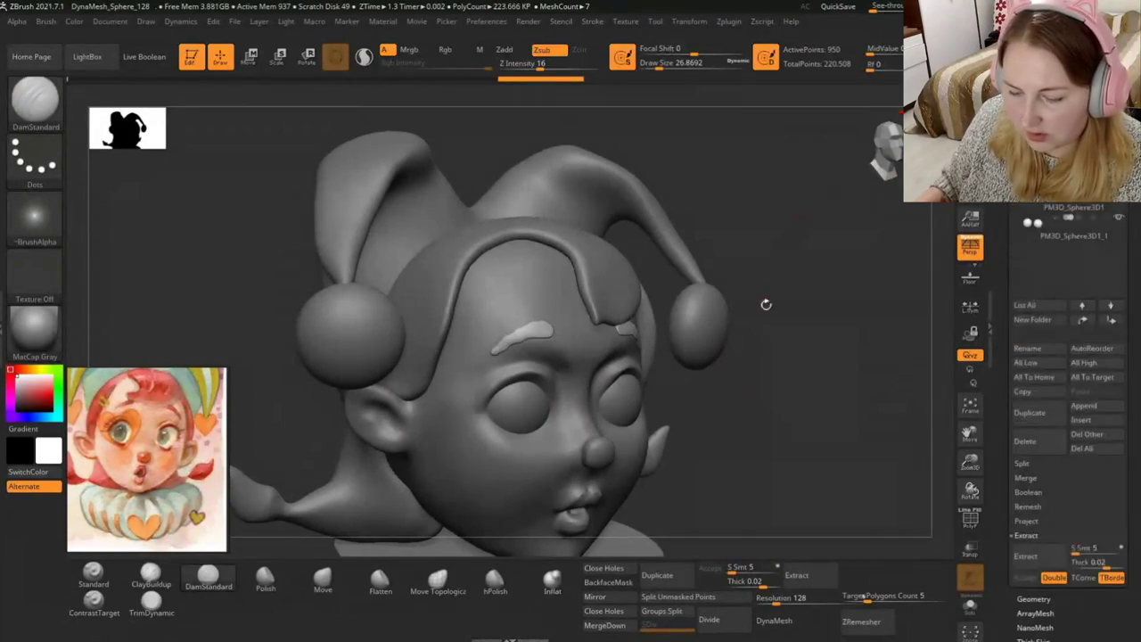
left_click_drag(513, 335, 522, 329, "shift")
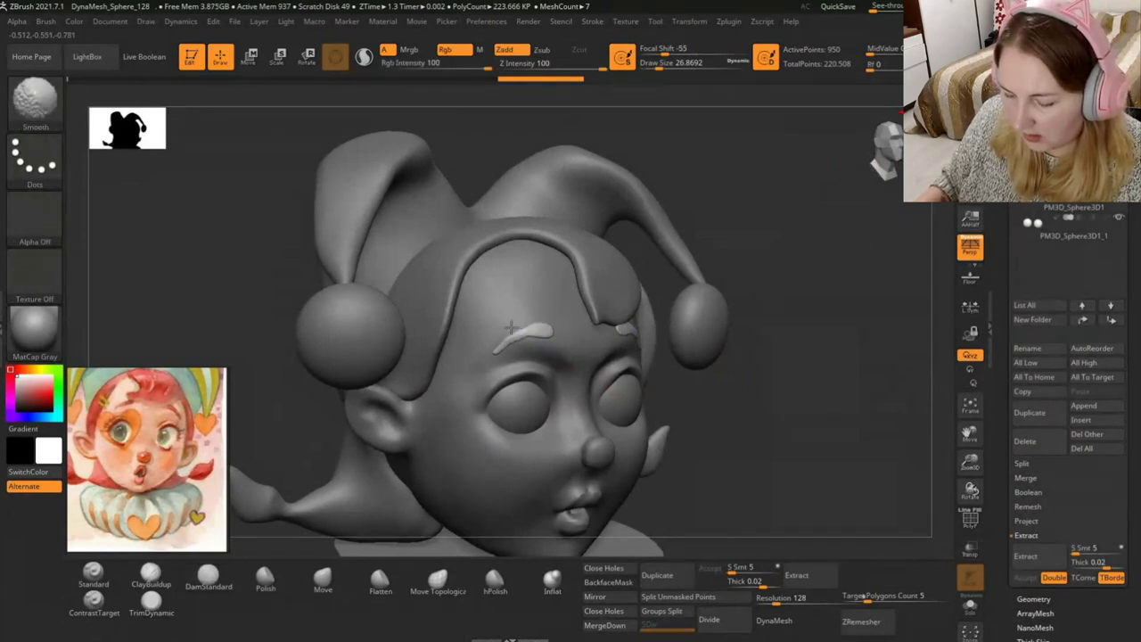
left_click_drag(739, 356, 793, 423)
Undo the last stroke and DynaMesh the eyebrows at resolution 400.
key("ctrl+z")
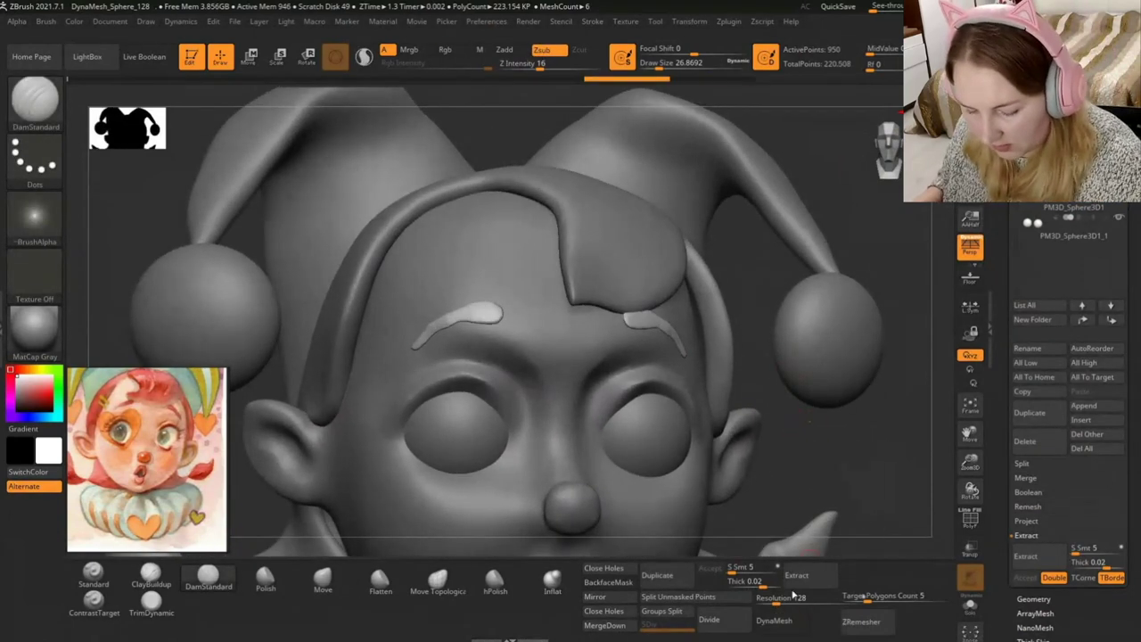
left_click_drag(774, 599, 806, 598)
left_click(774, 621)
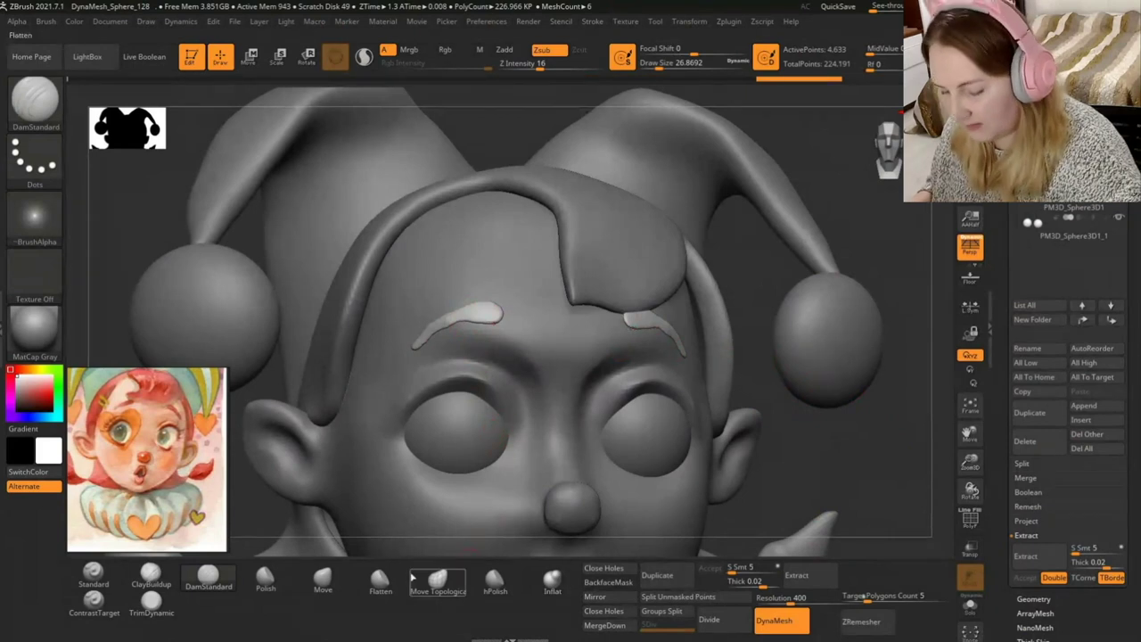
left_click(323, 579)
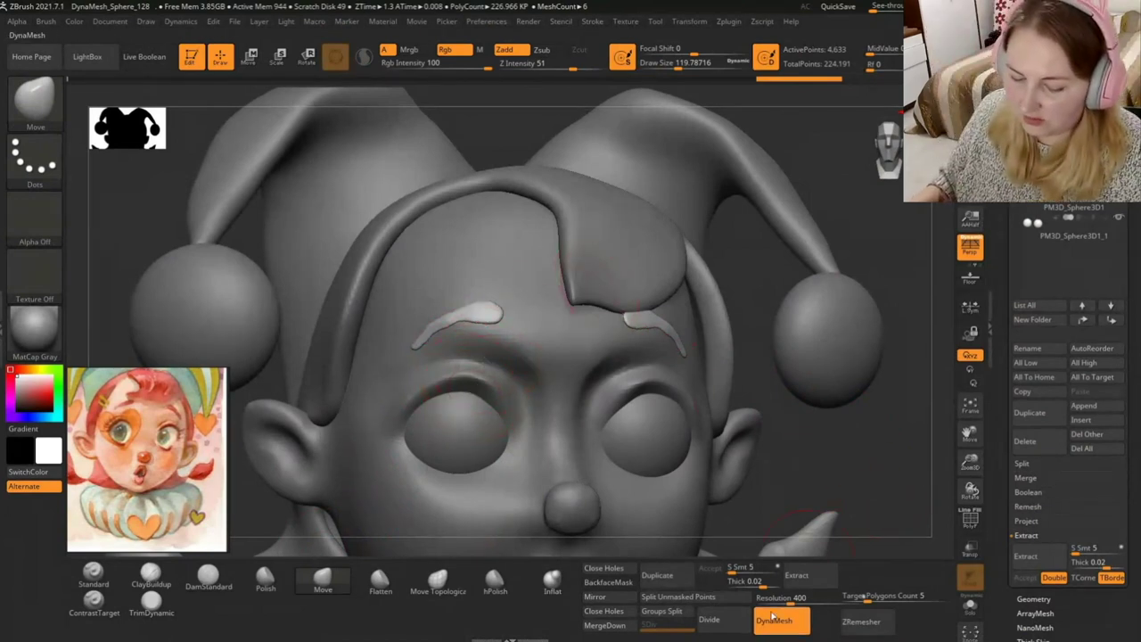
key("ctrl")
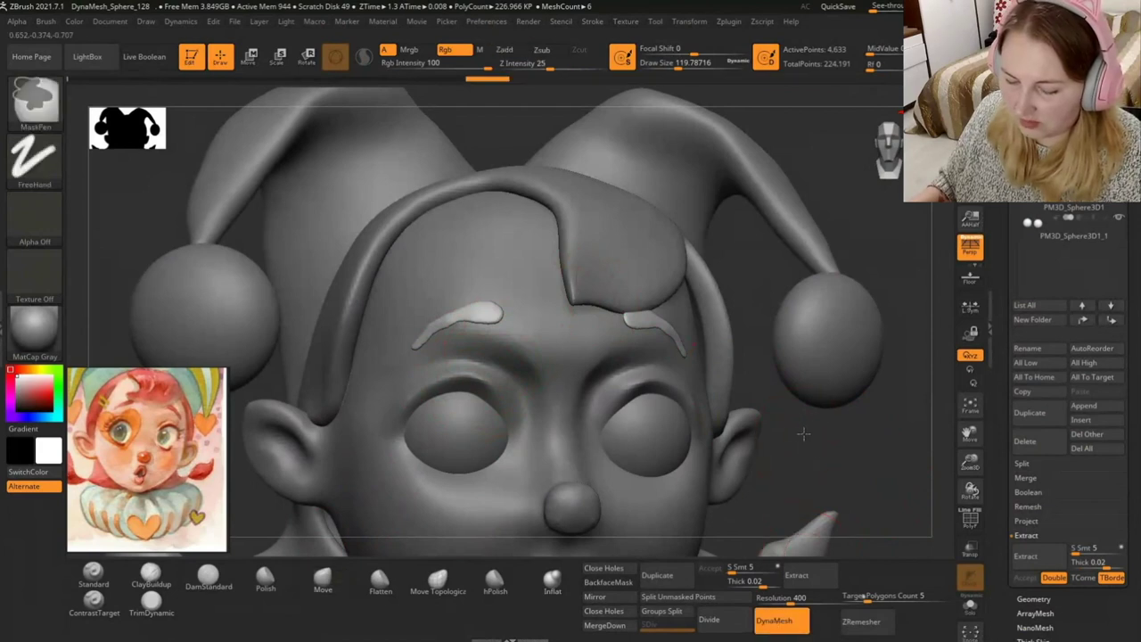
mouse_move(817, 446)
left_mouse_down("alt")
mouse_move(848, 480)
mouse_move(768, 313)
left_mouse_up("alt")
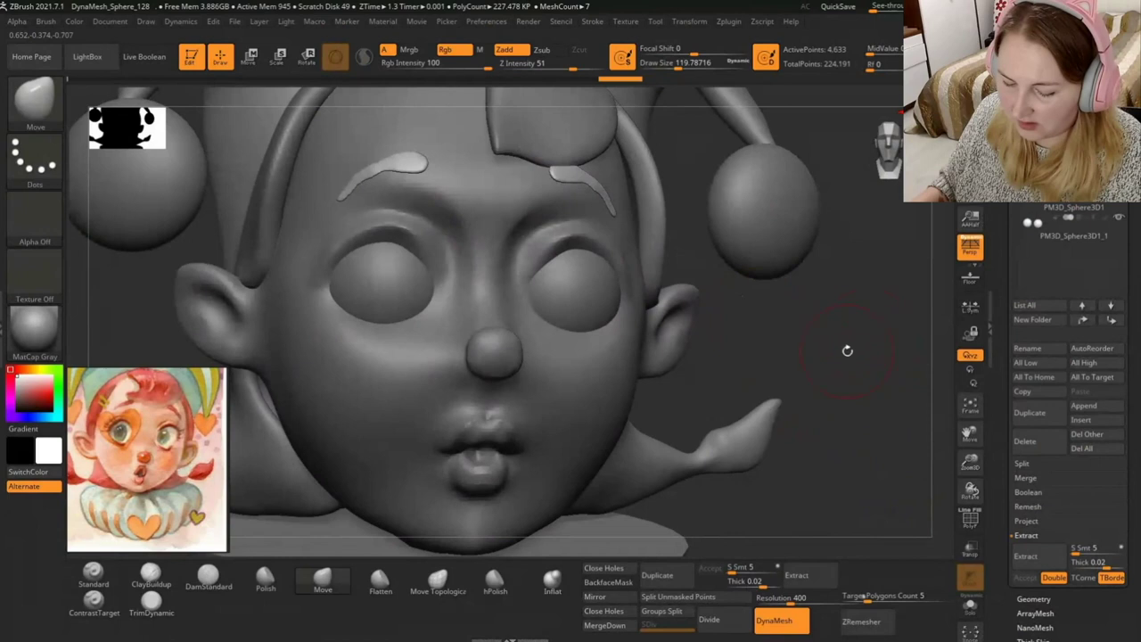
Readjust the DynaMesh resolution from 88 up to 384, rotating the face to check.
left_click_drag(790, 599, 762, 599)
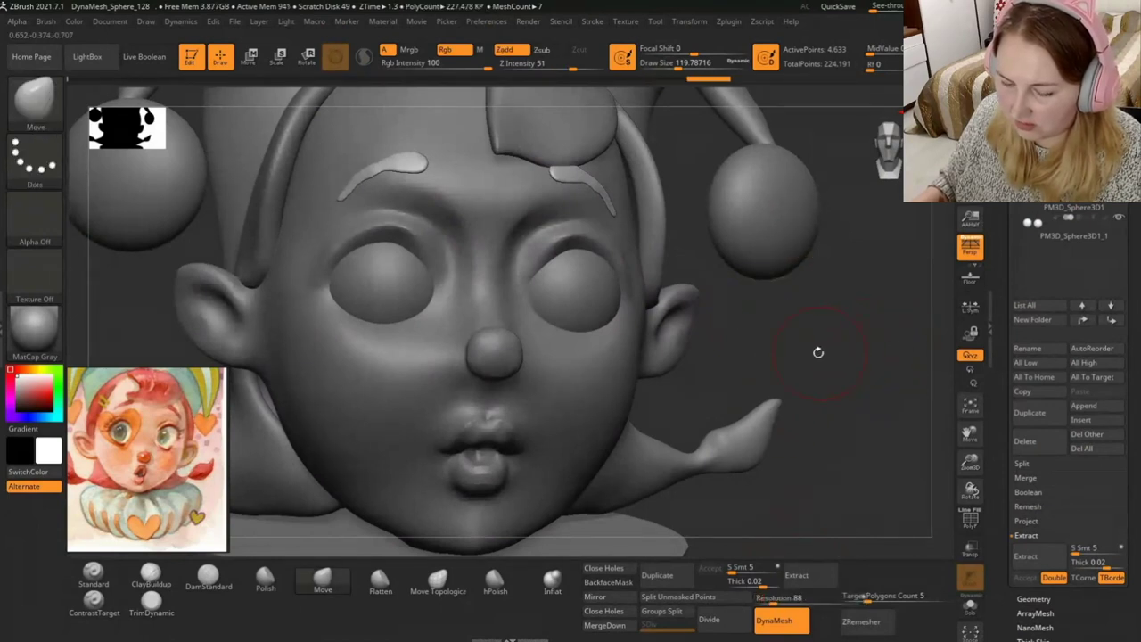
left_click_drag(815, 351, 859, 375, "shift")
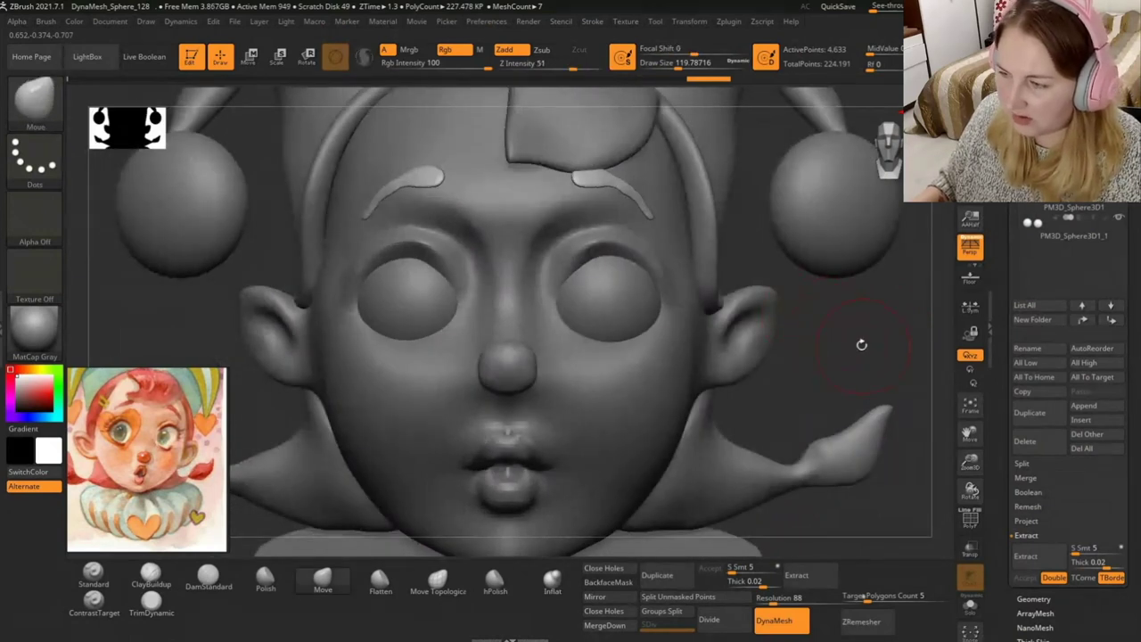
left_click_drag(861, 344, 832, 376)
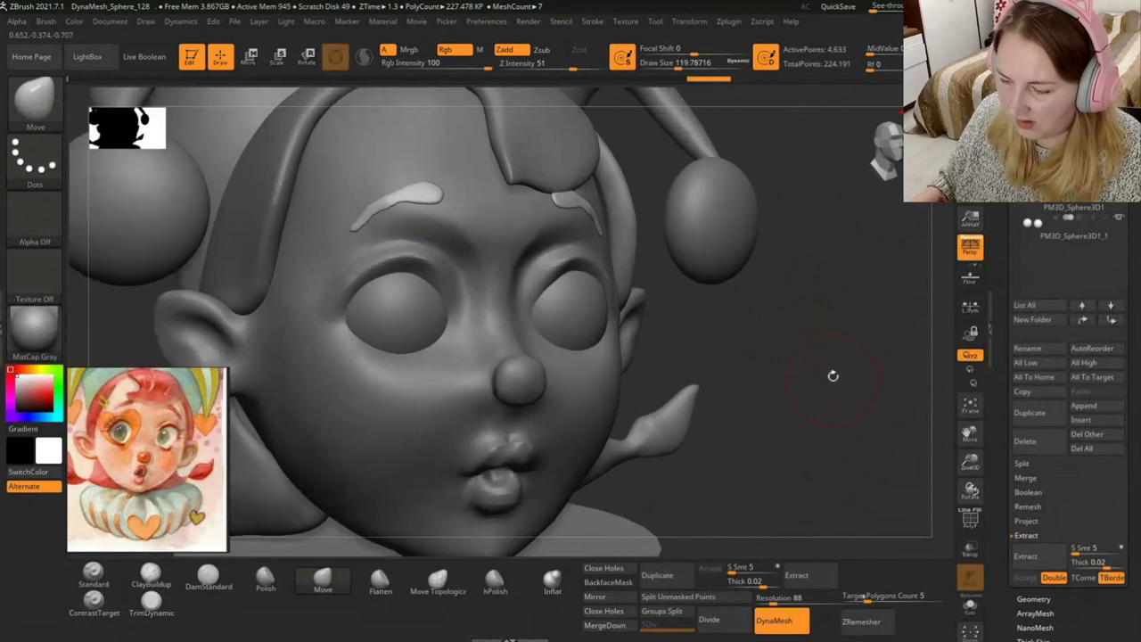
left_click_drag(772, 598, 804, 600)
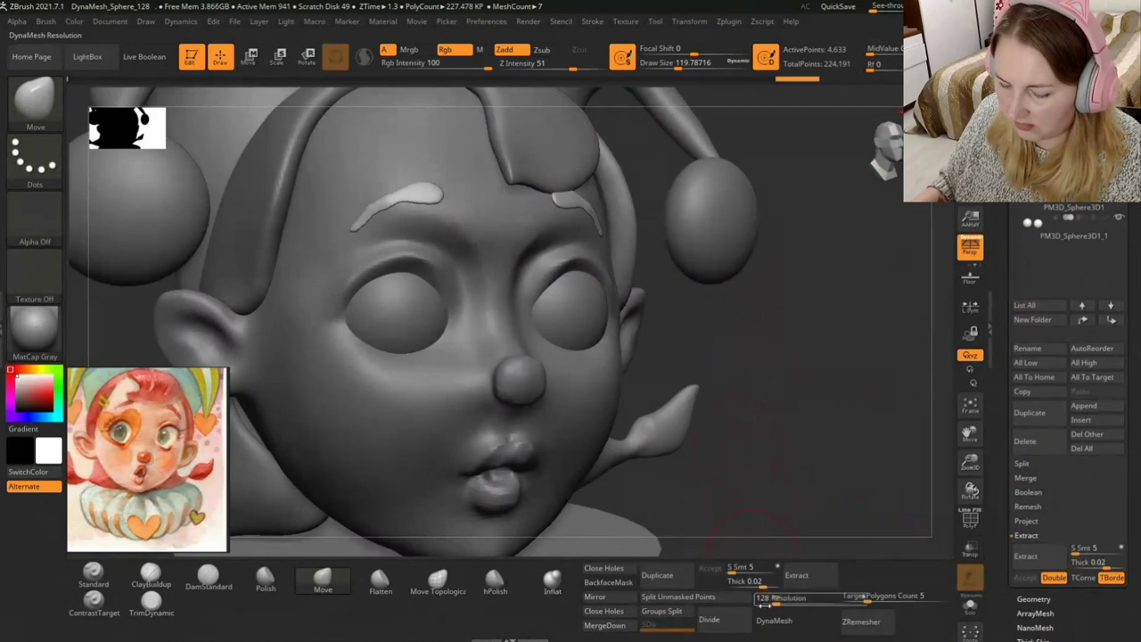
left_click_drag(776, 377, 888, 408)
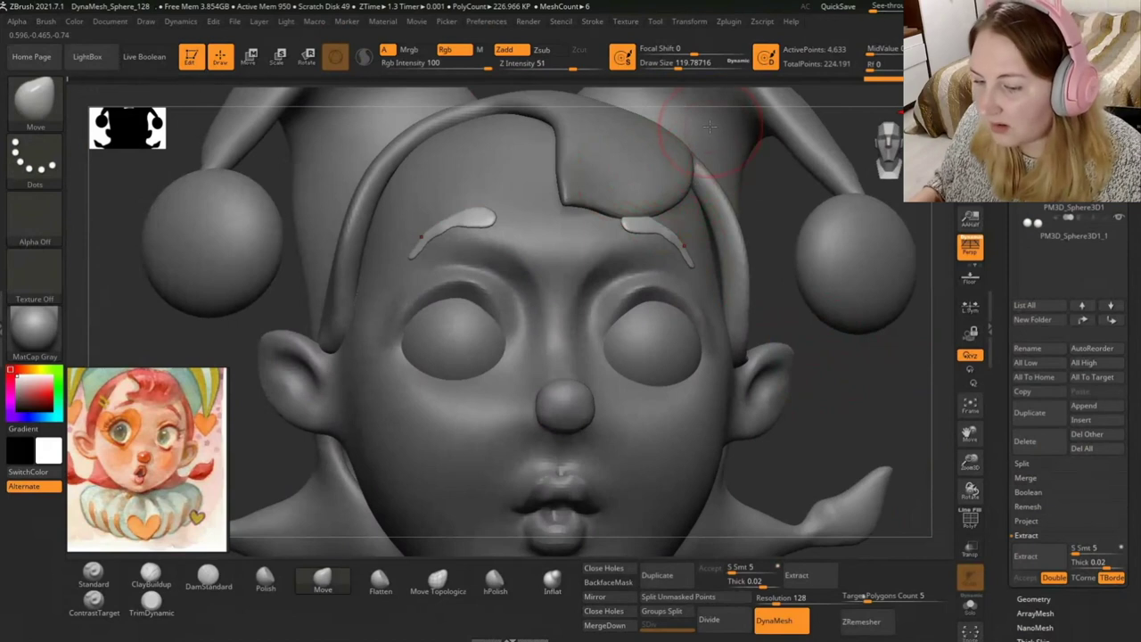
Shrink the Move brush to about 46 and turn the head to reshape the eyebrows.
left_click_drag(691, 59, 683, 58)
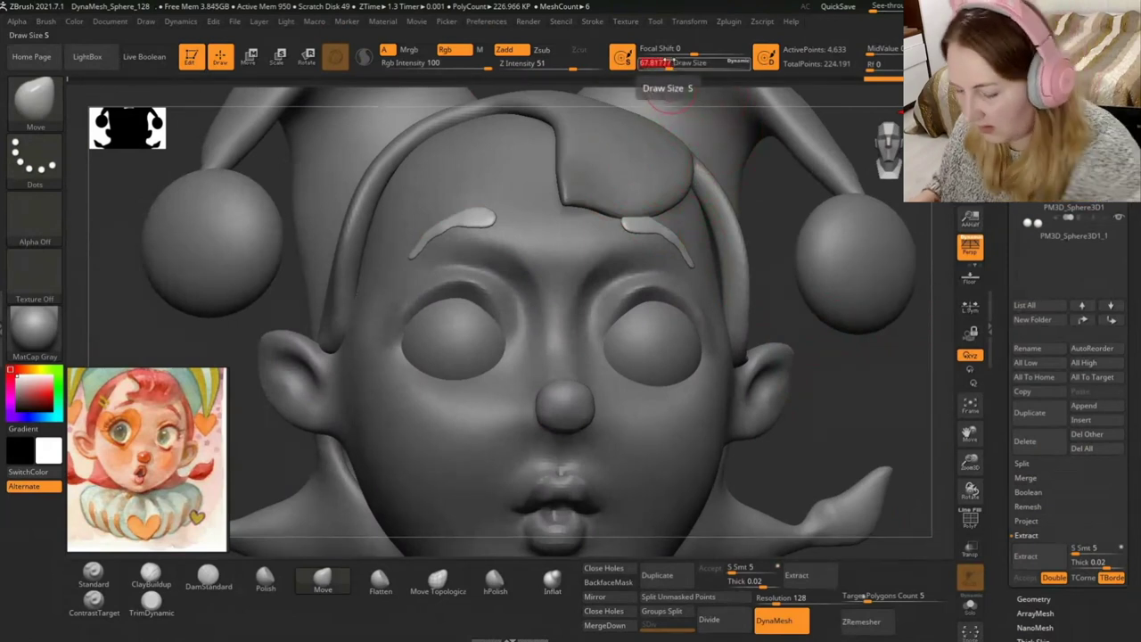
key("bracketleft")
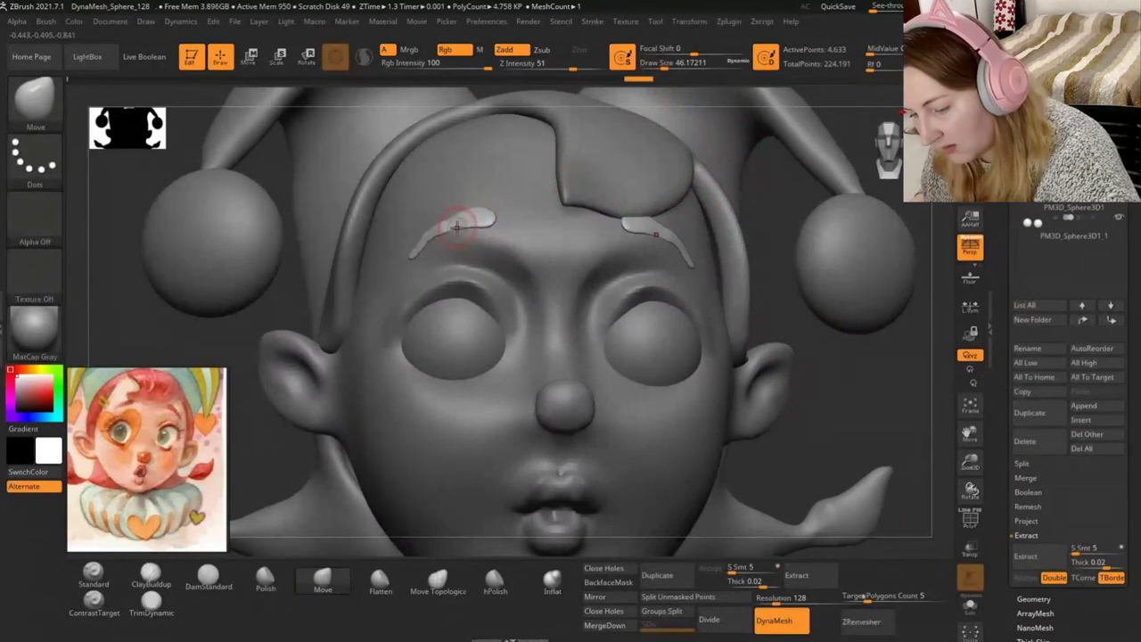
left_click_drag(927, 153, 772, 309)
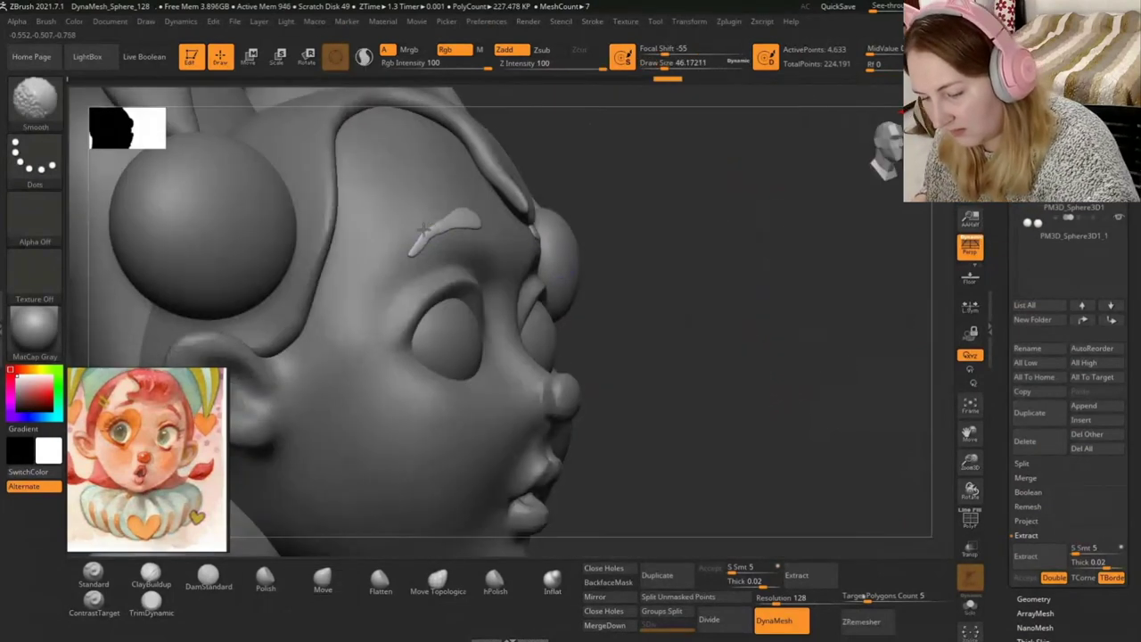
key("b")
key("m")
key("v")
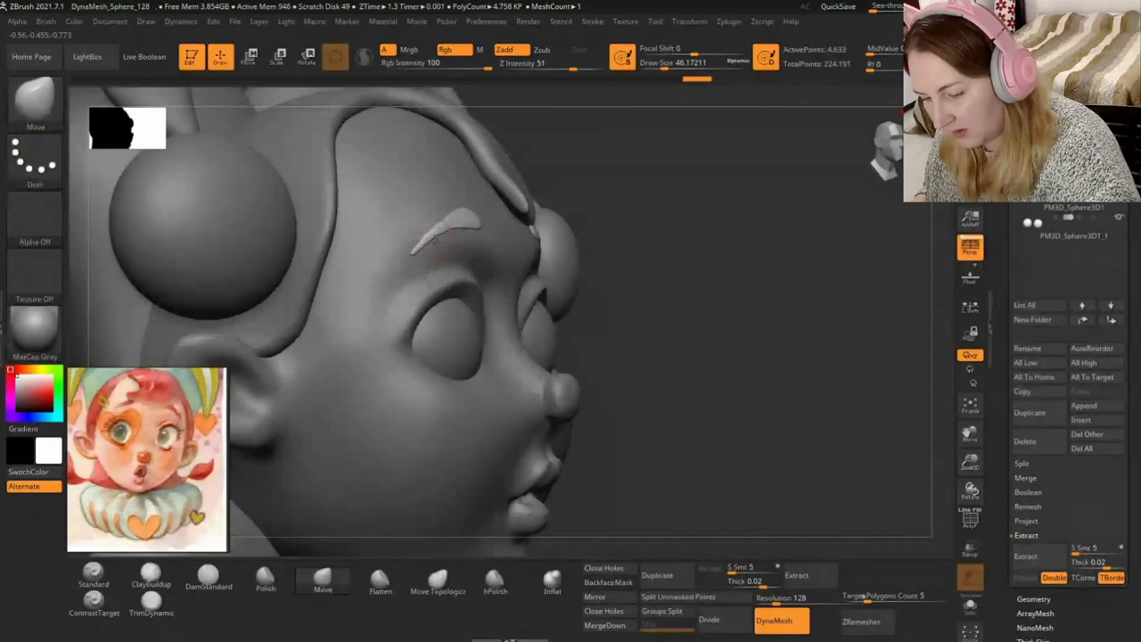
right_click_drag(528, 239, 500, 218)
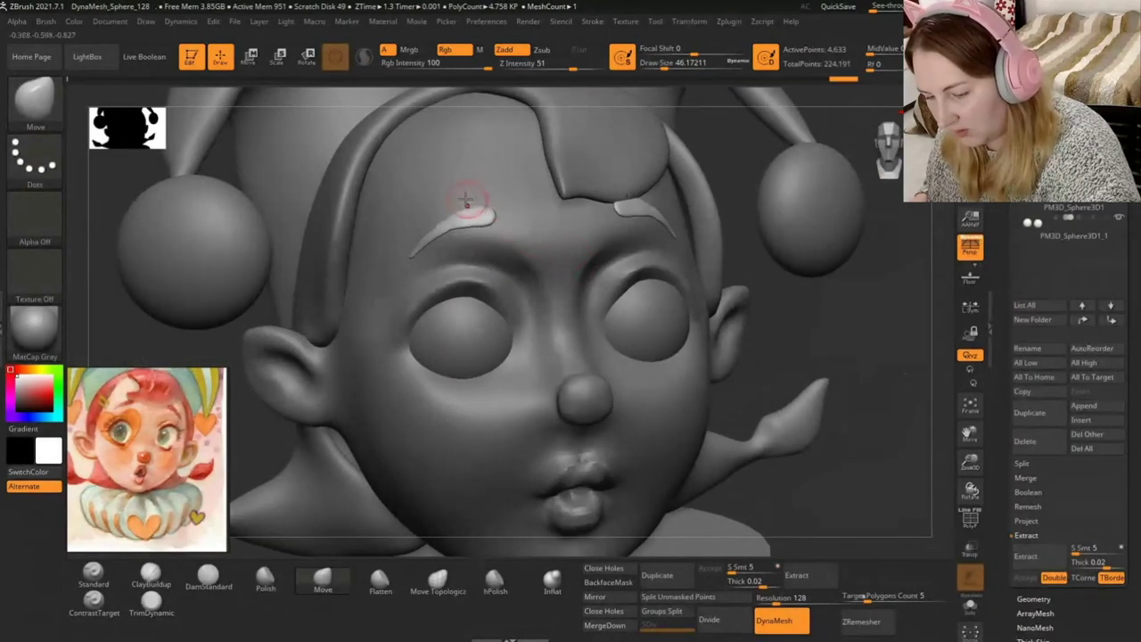
left_click(553, 582)
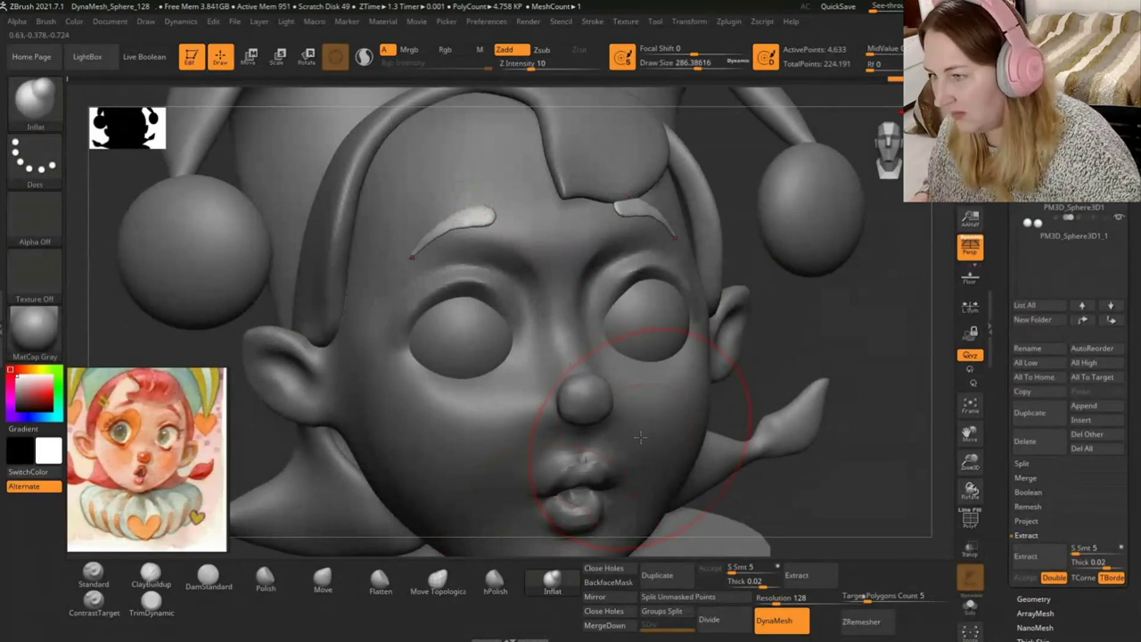
Inflate the left eyebrow at brush size about 234, thickening its upper end.
left_click_drag(696, 65, 669, 64)
left_click_drag(462, 215, 445, 223)
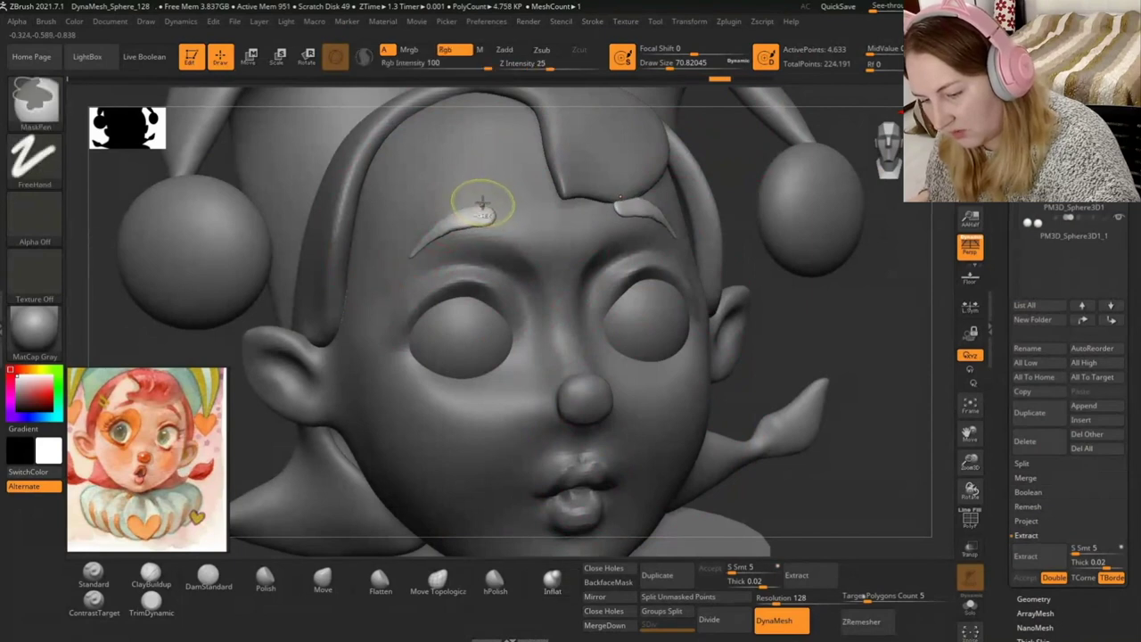
left_click_drag(490, 199, 415, 248)
key("shift")
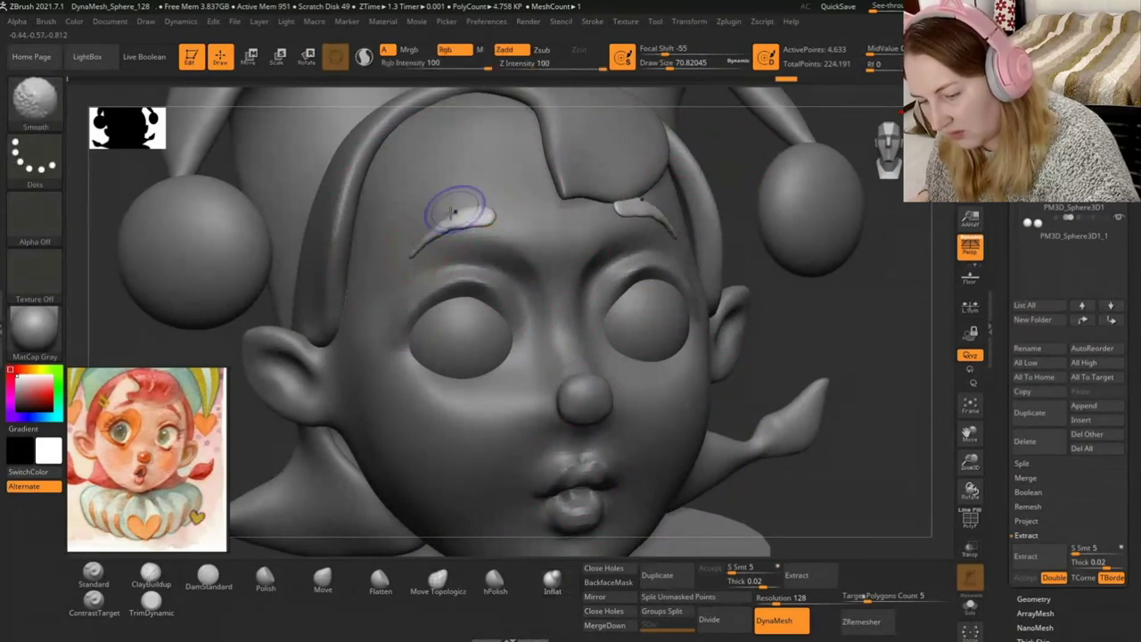
left_click_drag(836, 446, 883, 487, "ctrl")
mouse_move(835, 306)
left_mouse_down()
mouse_move(844, 286)
mouse_move(813, 292)
left_mouse_up()
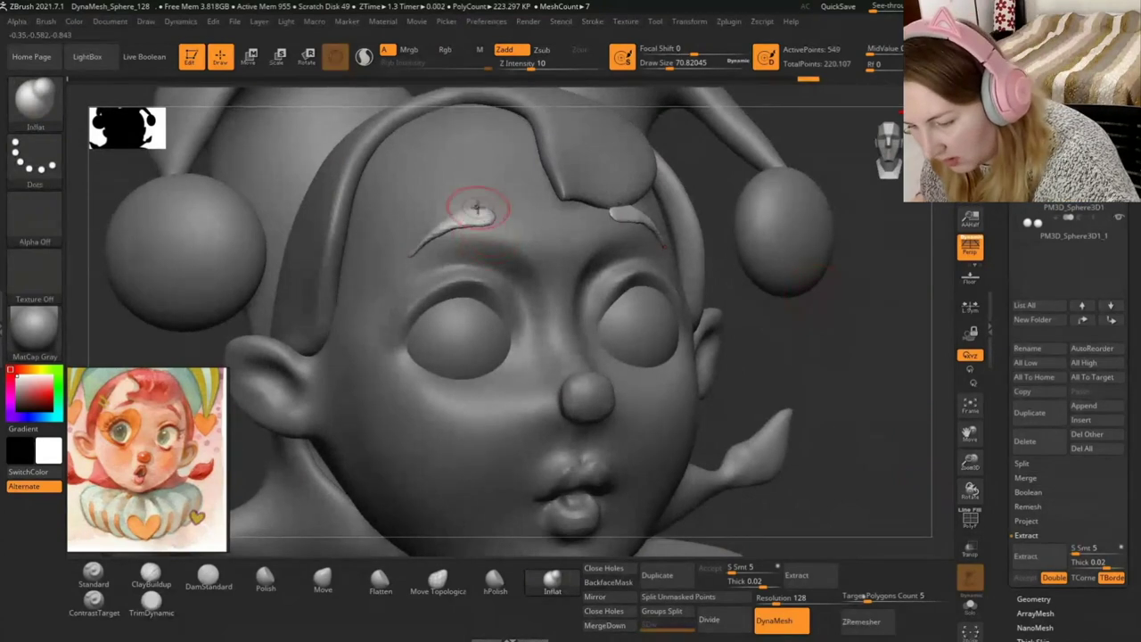
left_click_drag(440, 204, 464, 202)
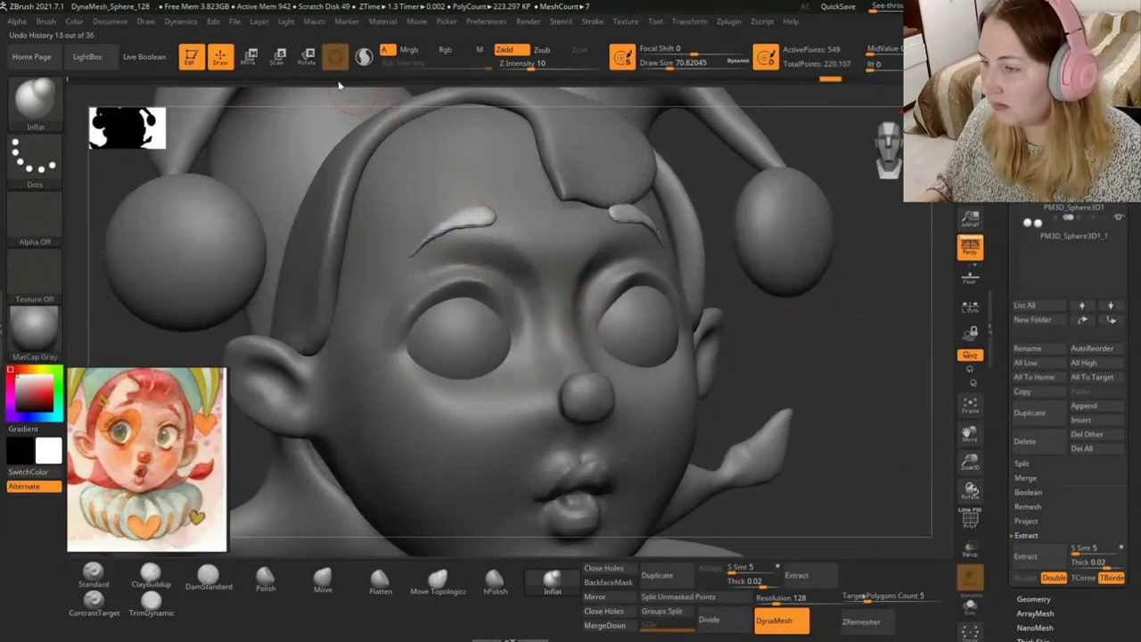
Use the Move brush at size about 104 to shorten and round off the left brow.
mouse_move(757, 306)
left_mouse_down()
mouse_move(802, 379)
mouse_move(795, 319)
left_mouse_up()
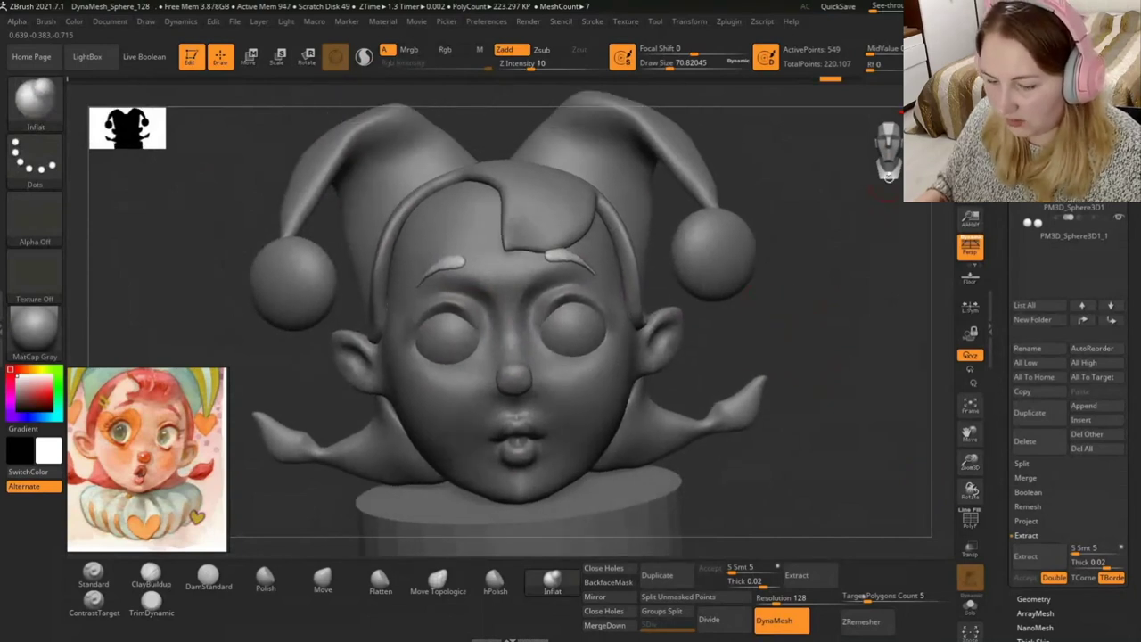
left_click_drag(796, 319, 796, 331)
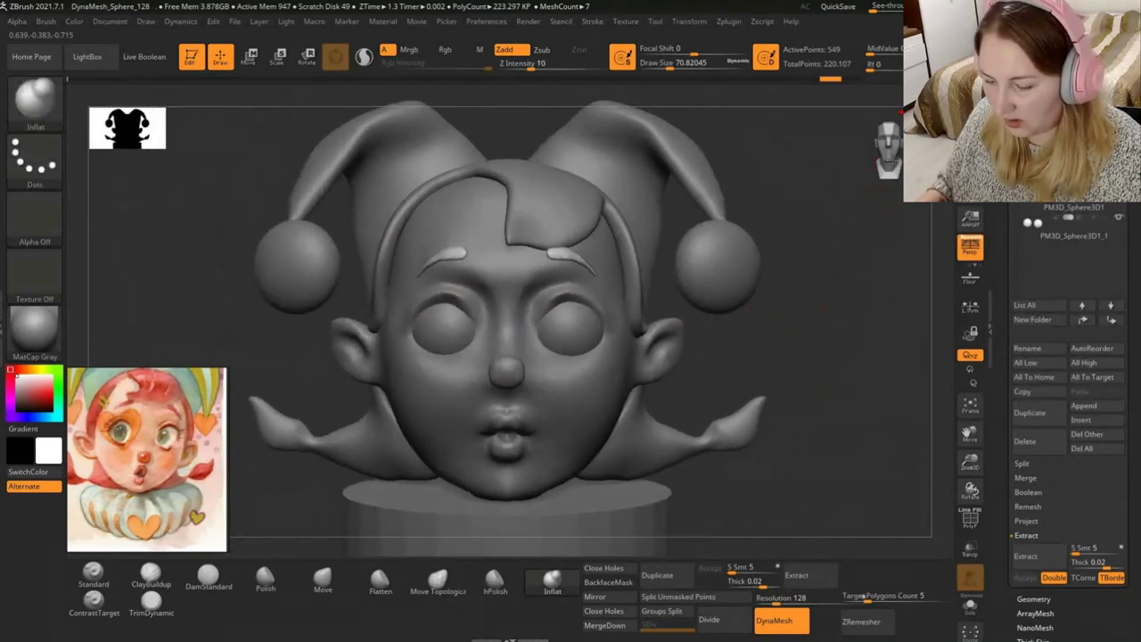
left_click(323, 580)
left_click_drag(669, 64, 704, 64)
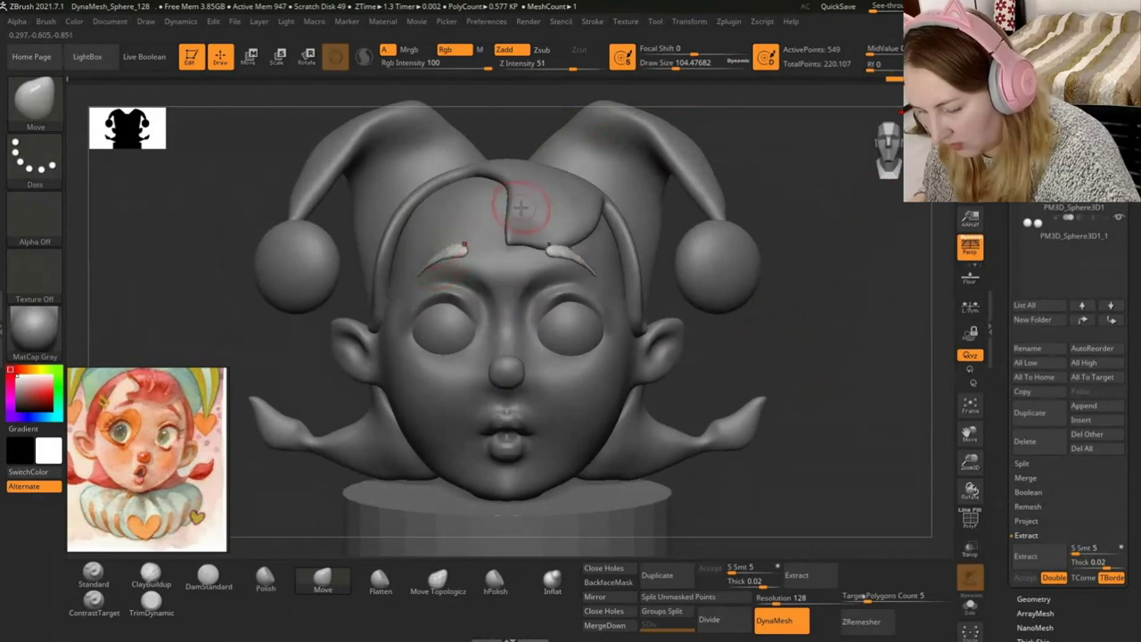
key("ctrl+z")
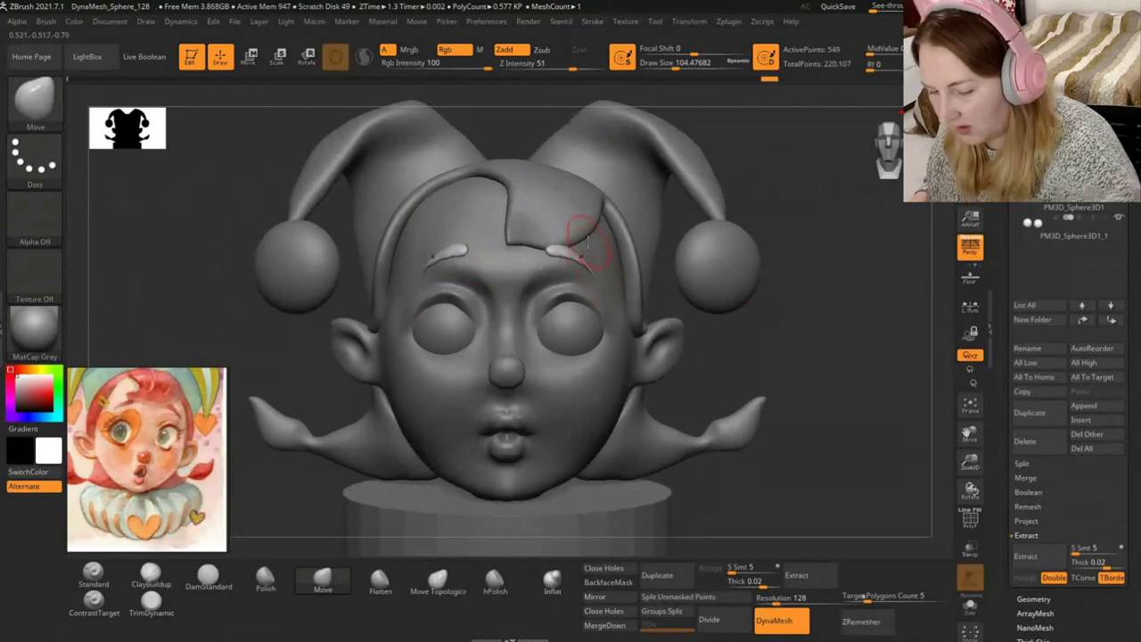
left_click_drag(805, 417, 707, 338, "alt")
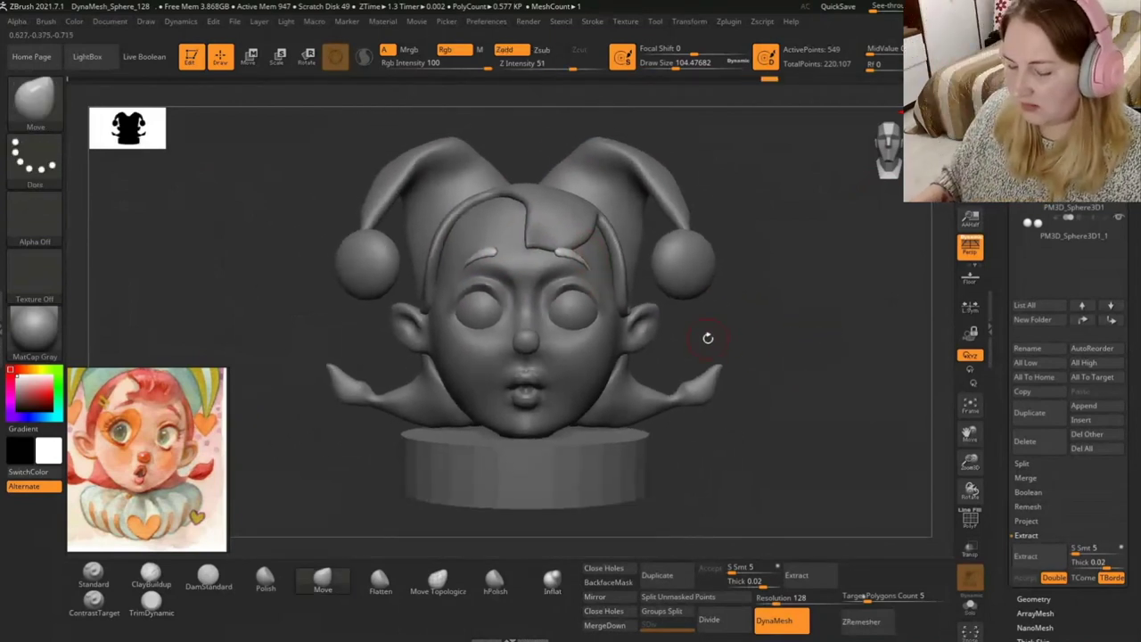
Select the hair strip subtool and reshape its end near the right ball at Move size 245.
left_click(555, 223, "alt")
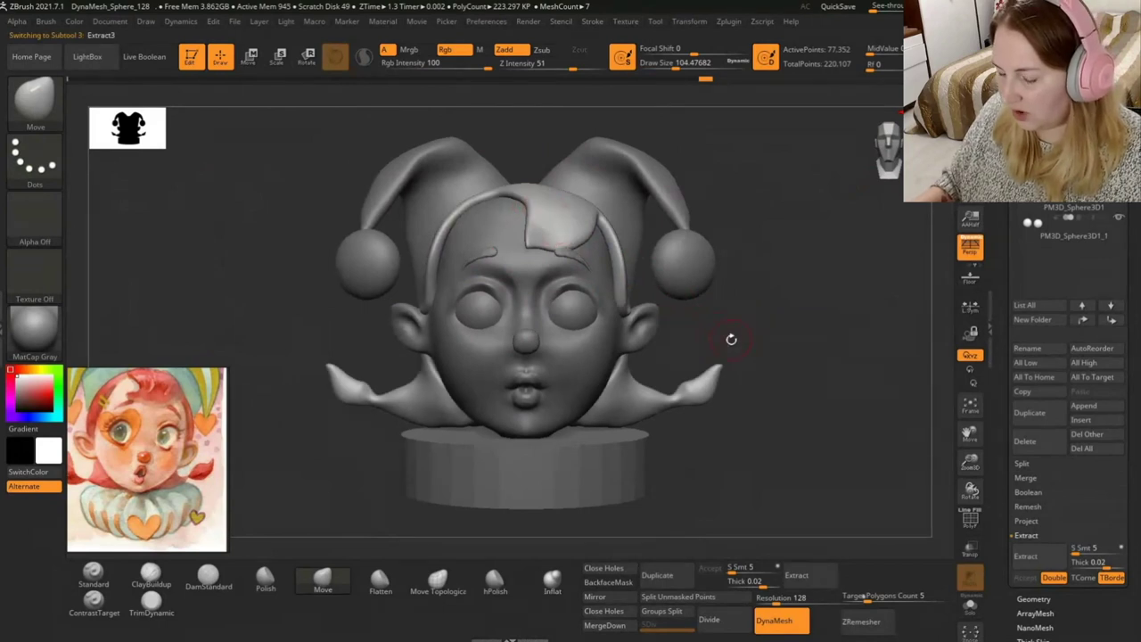
mouse_move(733, 339)
left_mouse_down()
mouse_move(768, 335)
mouse_move(731, 387)
mouse_move(706, 366)
left_mouse_up()
left_click_drag(664, 62, 704, 62)
mouse_move(713, 318)
left_mouse_down()
mouse_move(726, 315)
mouse_move(687, 306)
left_mouse_up()
mouse_move(611, 283)
left_mouse_down()
mouse_move(641, 268)
mouse_move(555, 244)
left_mouse_up()
left_click_drag(686, 64, 702, 65)
left_click_drag(531, 277, 502, 239)
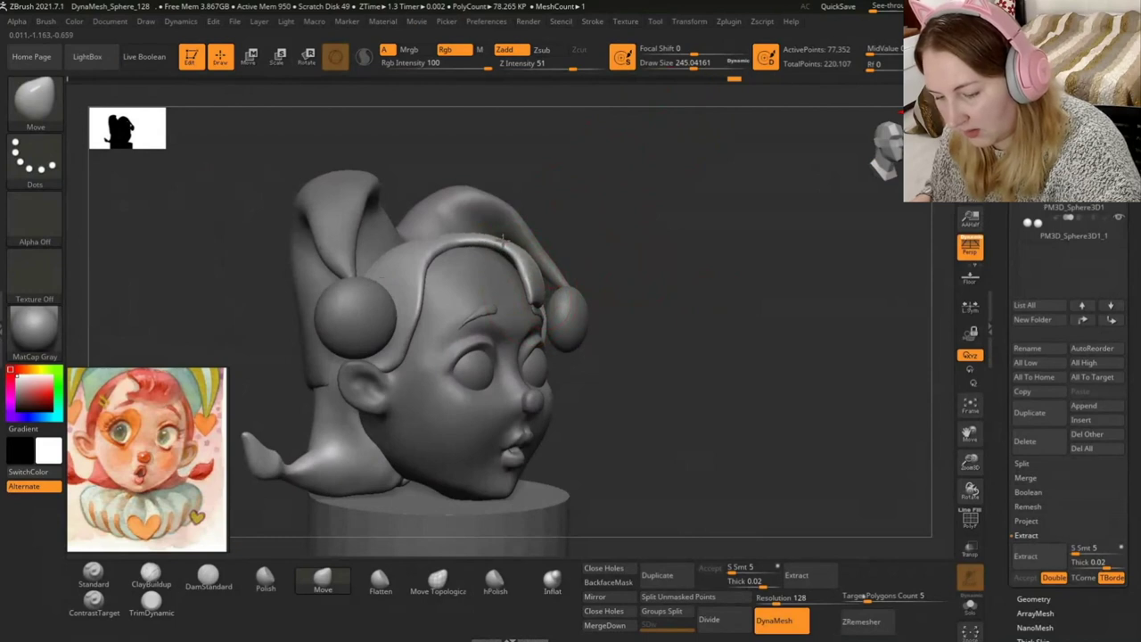
Orbit around the head and toggle Transform > Activate Symmetry.
left_click_drag(624, 285, 555, 288)
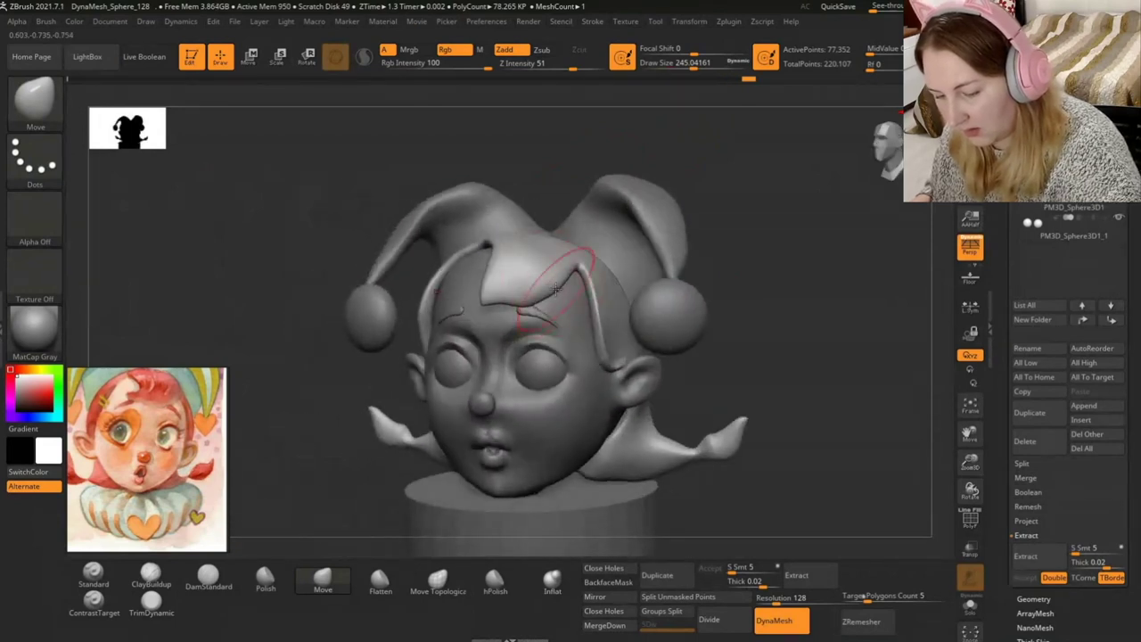
mouse_move(737, 292)
left_mouse_down()
mouse_move(643, 231)
mouse_move(434, 221)
left_mouse_up()
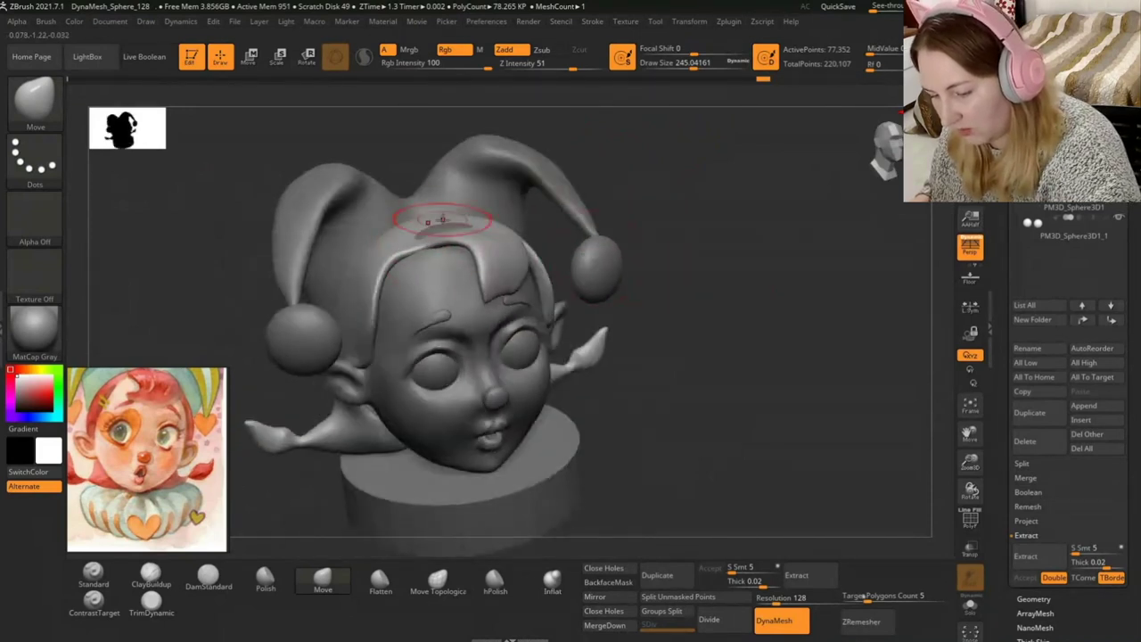
mouse_move(580, 217)
left_mouse_down()
mouse_move(704, 220)
mouse_move(532, 261)
left_mouse_up()
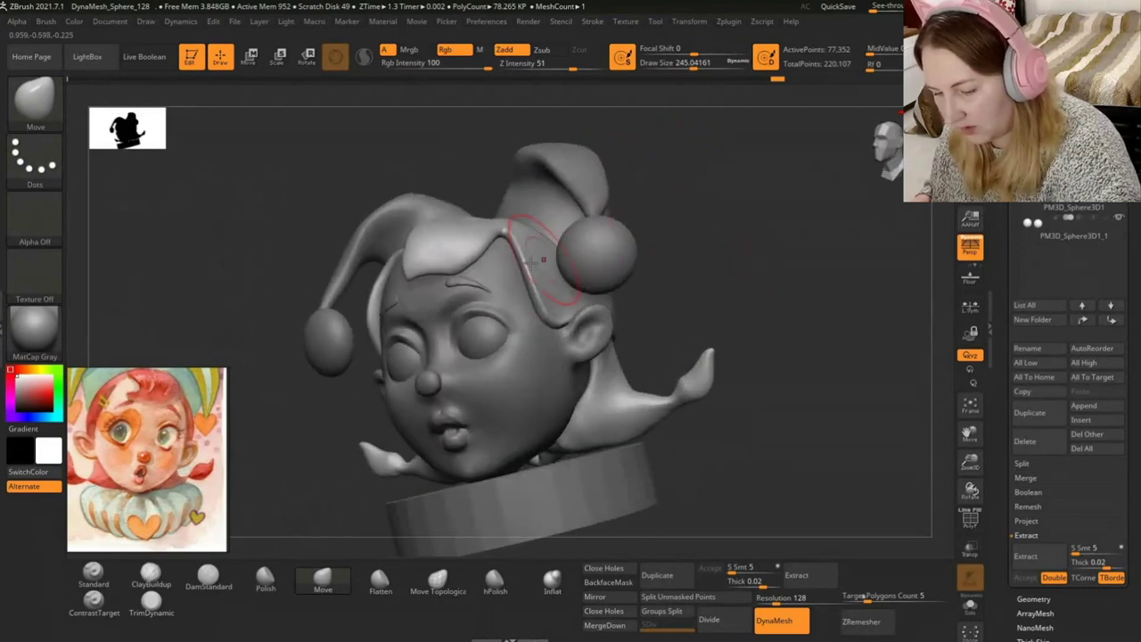
mouse_move(688, 216)
left_mouse_down()
mouse_move(749, 233)
mouse_move(669, 206)
mouse_move(619, 106)
left_mouse_up()
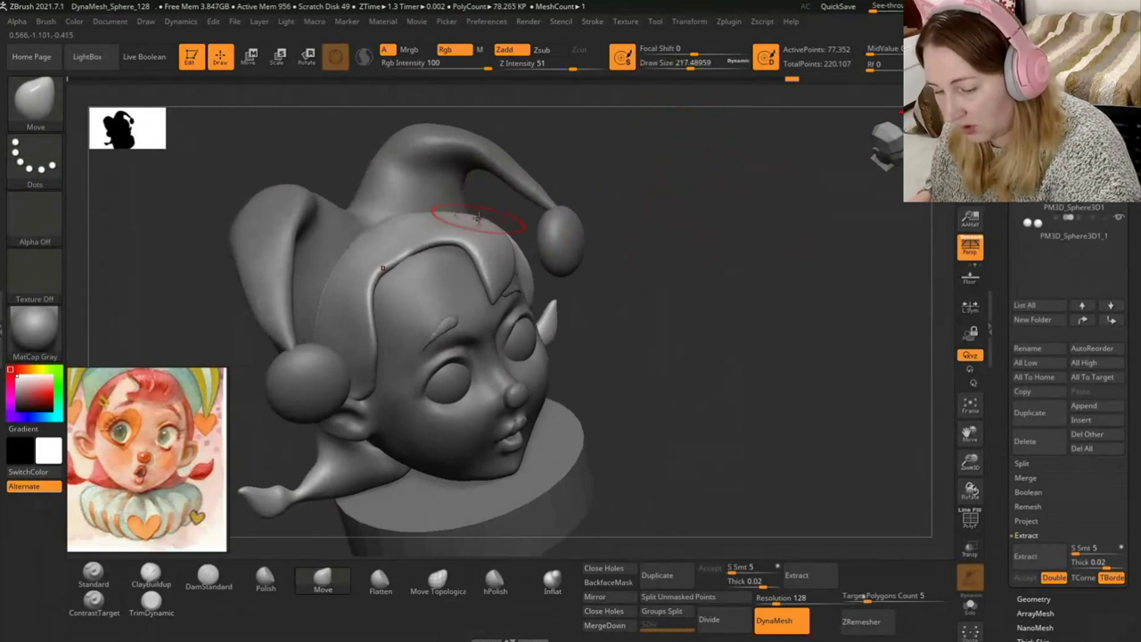
left_click(689, 21)
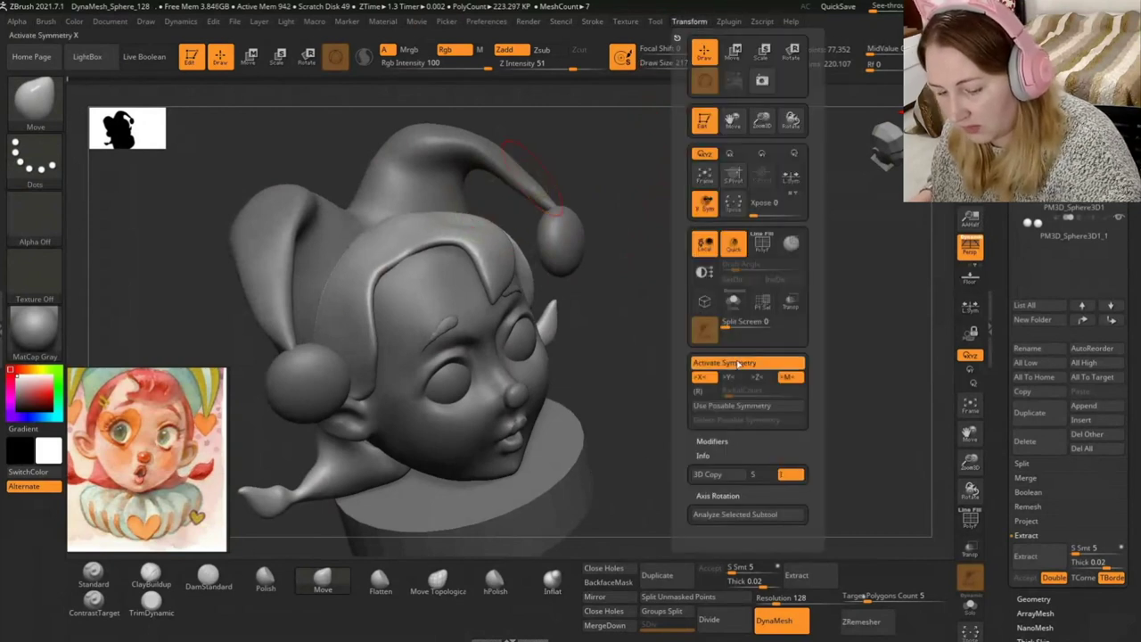
left_click(738, 363)
Smooth the hair strip where it meets the hat, checking from several angles.
mouse_move(618, 311)
left_mouse_down()
mouse_move(472, 341)
mouse_move(477, 219)
left_mouse_up()
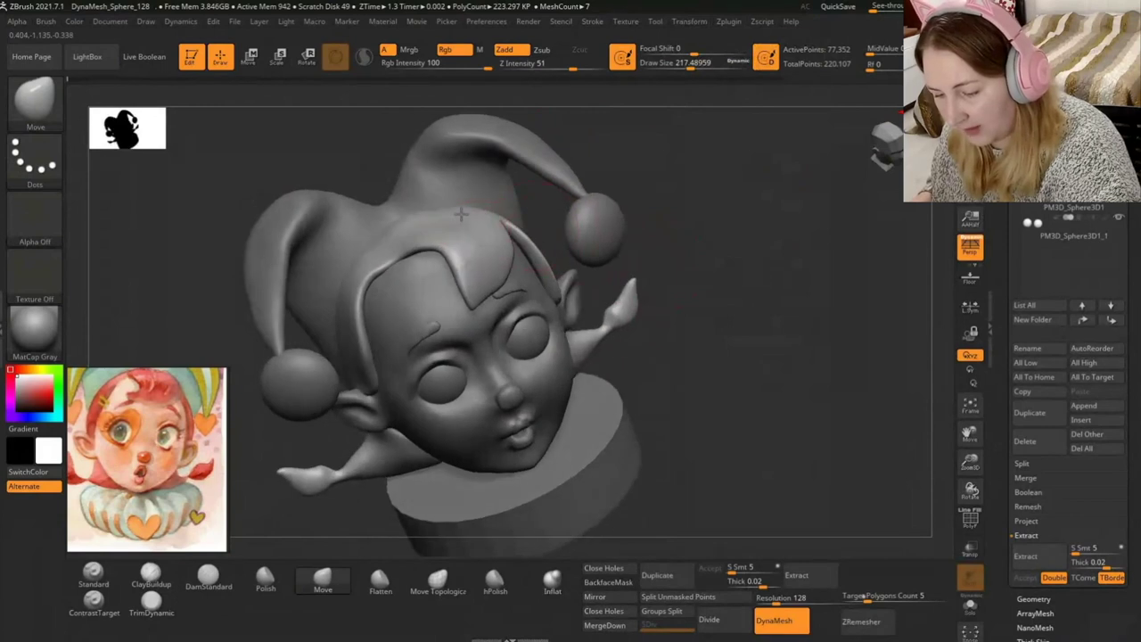
key("shift")
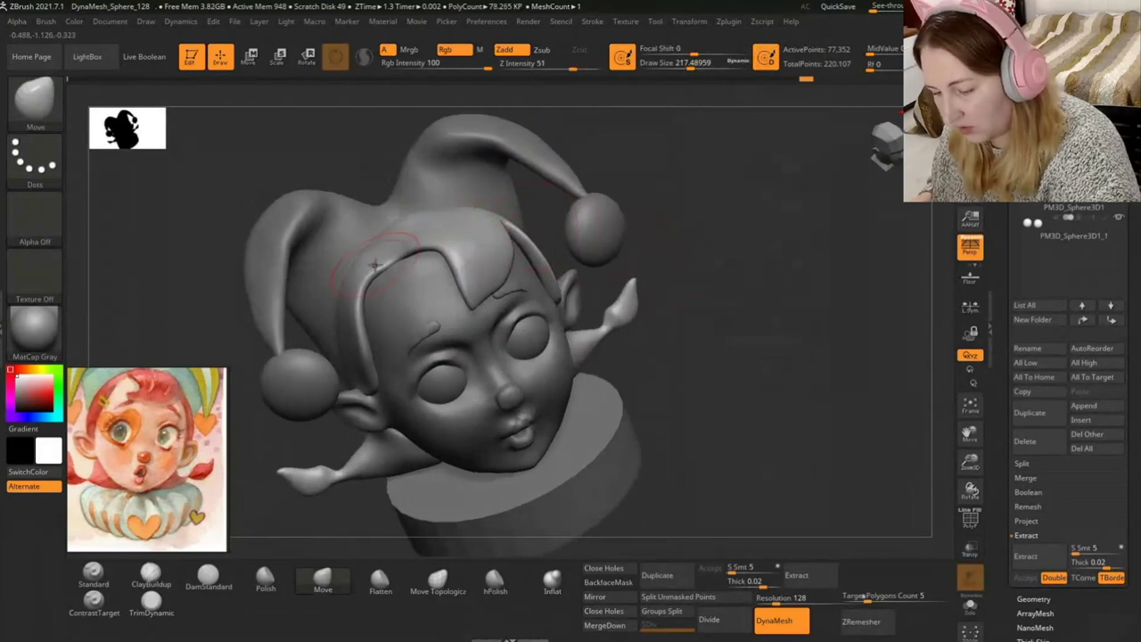
left_click_drag(736, 319, 578, 264)
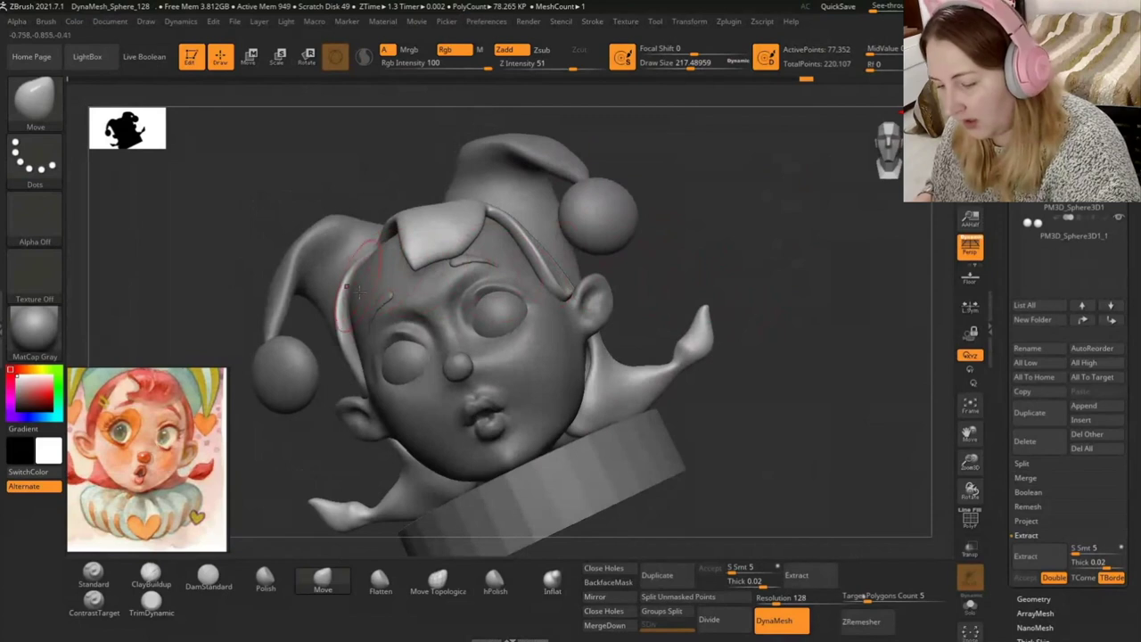
left_click_drag(722, 212, 464, 269)
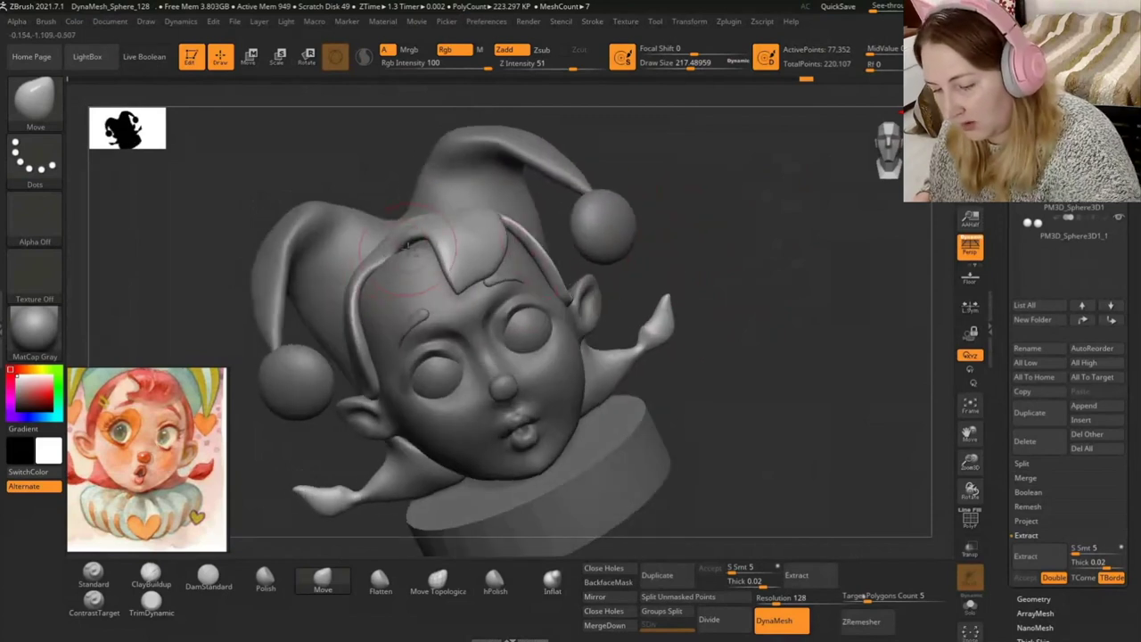
left_click_drag(408, 243, 557, 259)
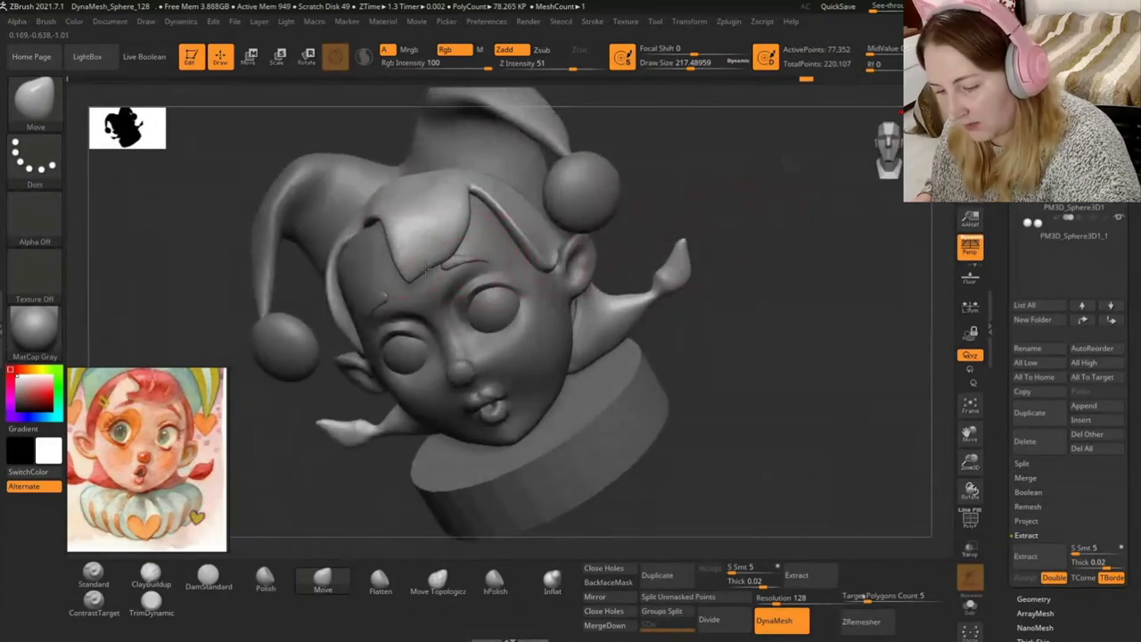
key("shift")
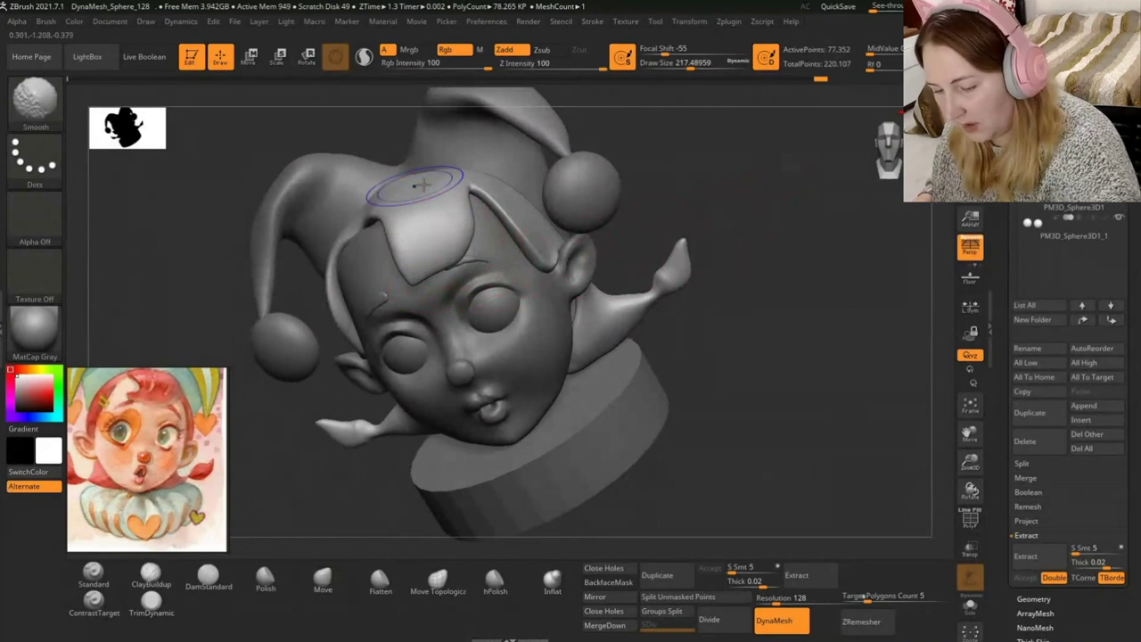
left_click_drag(421, 184, 567, 304)
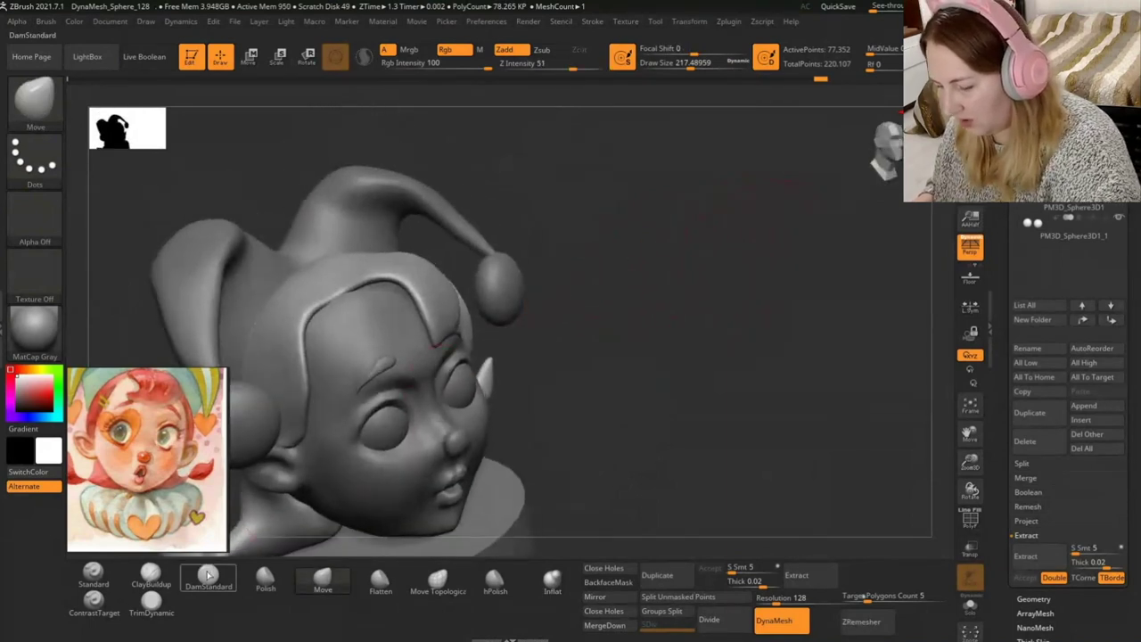
left_click(207, 575)
left_click_drag(642, 319, 635, 337)
Set DamStandard Draw Size to 86.82 and smooth the fringe edge above the forehead.
left_click(660, 63)
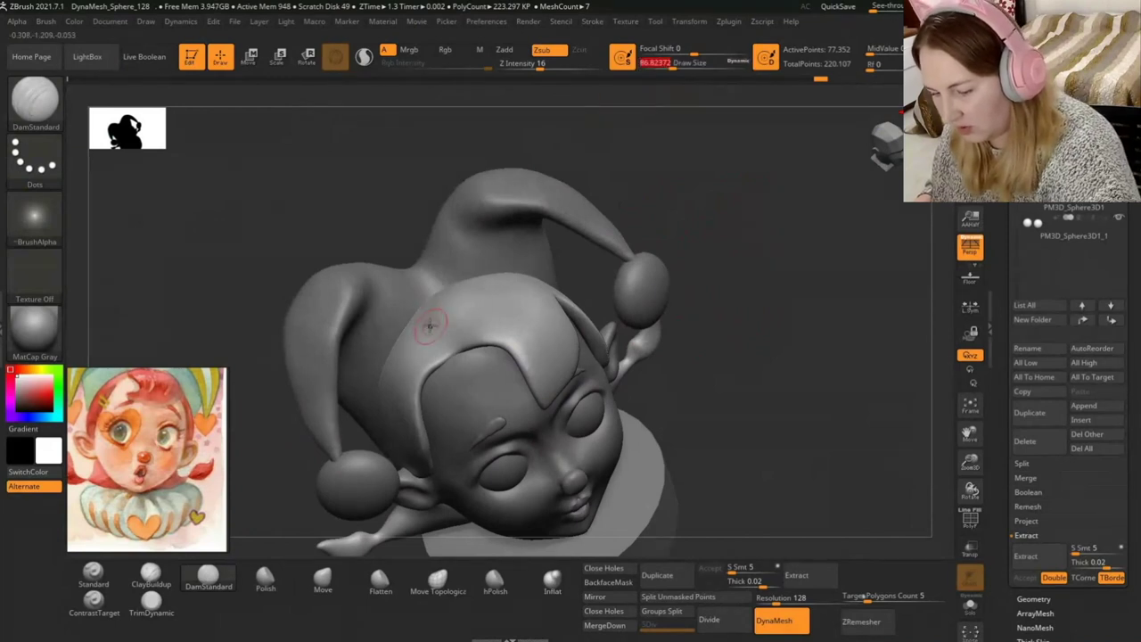
key("Return")
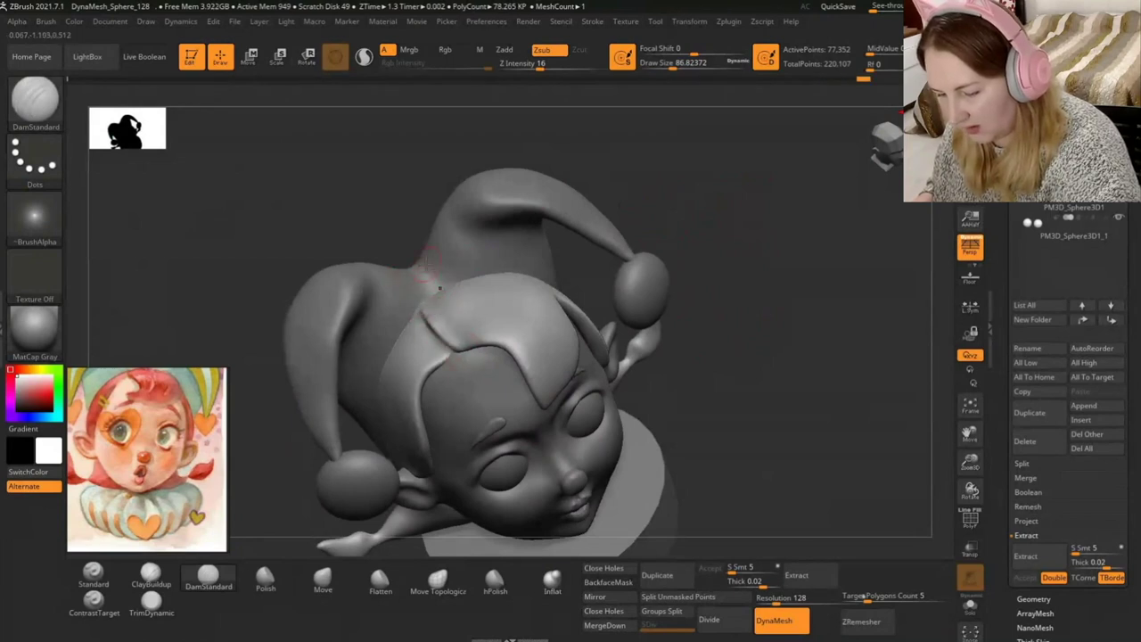
key("shift")
left_click_drag(448, 337, 453, 354, "shift")
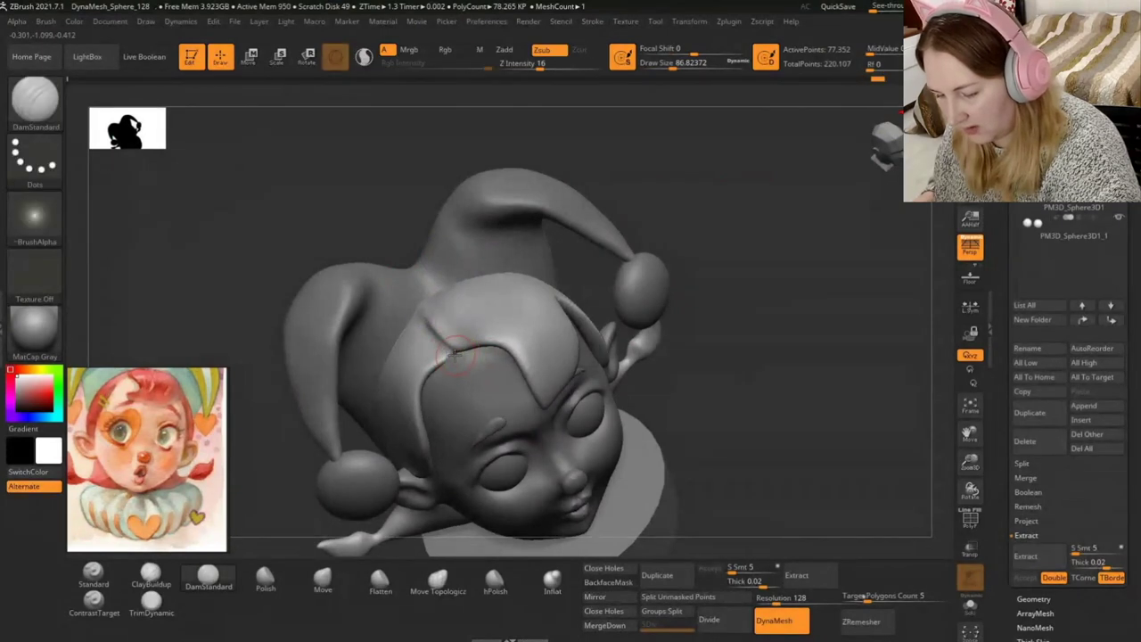
left_click_drag(888, 143, 880, 159)
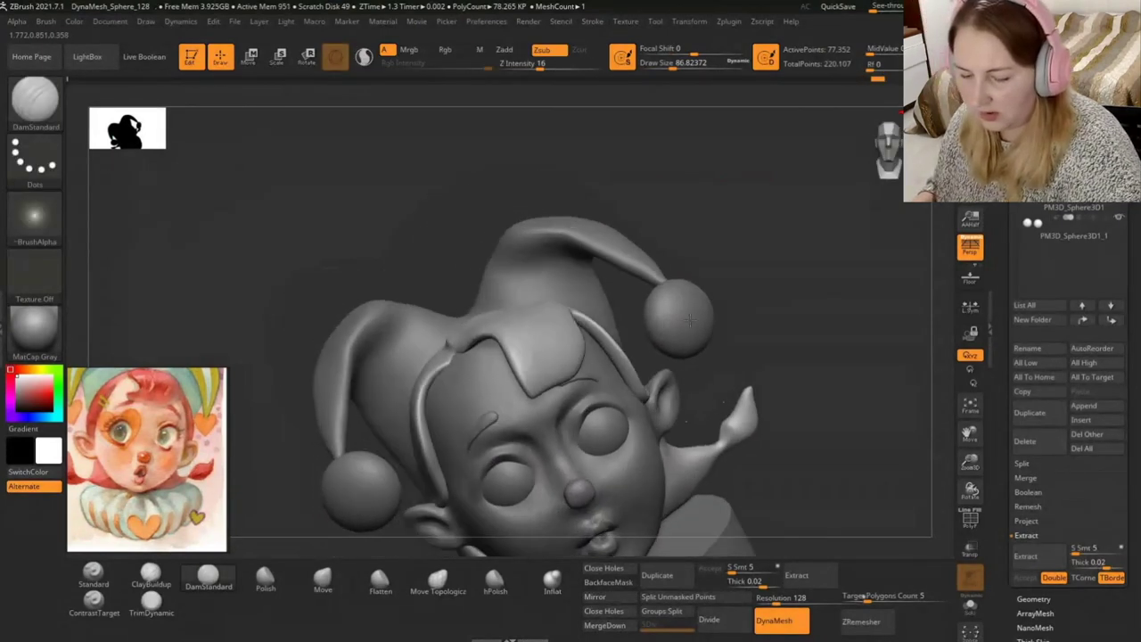
left_click_drag(835, 313, 828, 243)
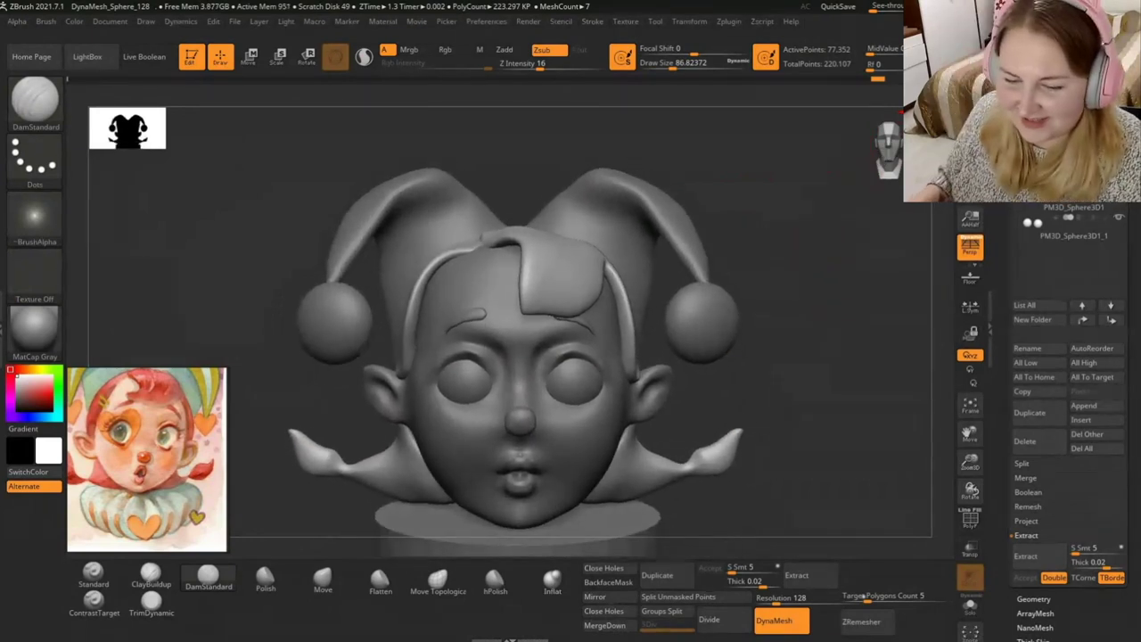
scroll(1069, 133, "up", 3)
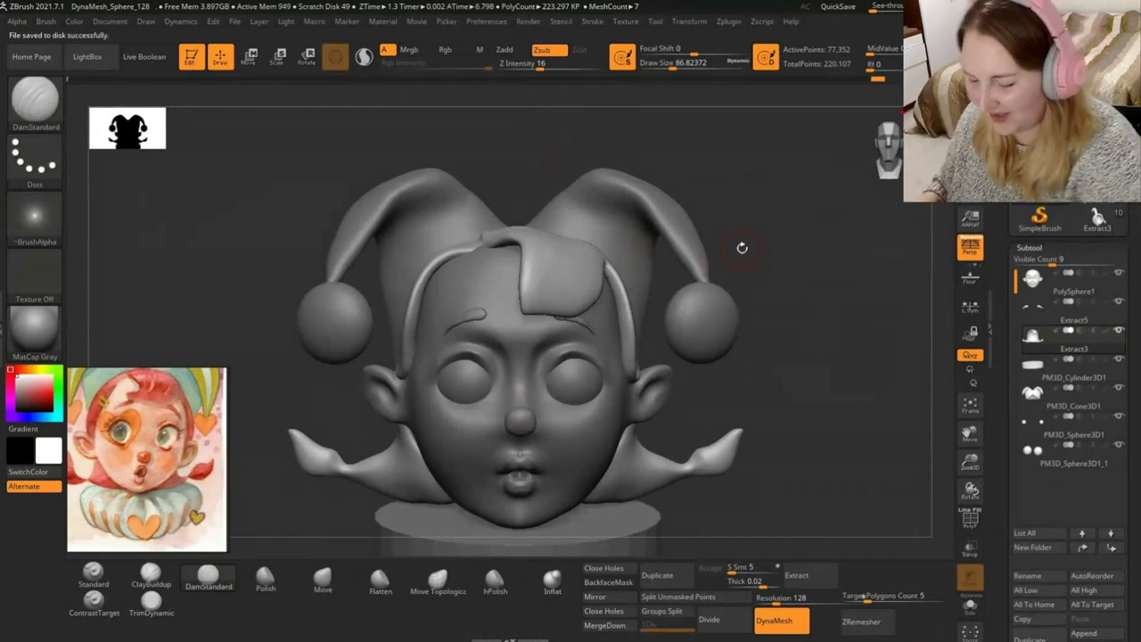
Switch to the Move brush and frame the left side of the face.
left_click(323, 580)
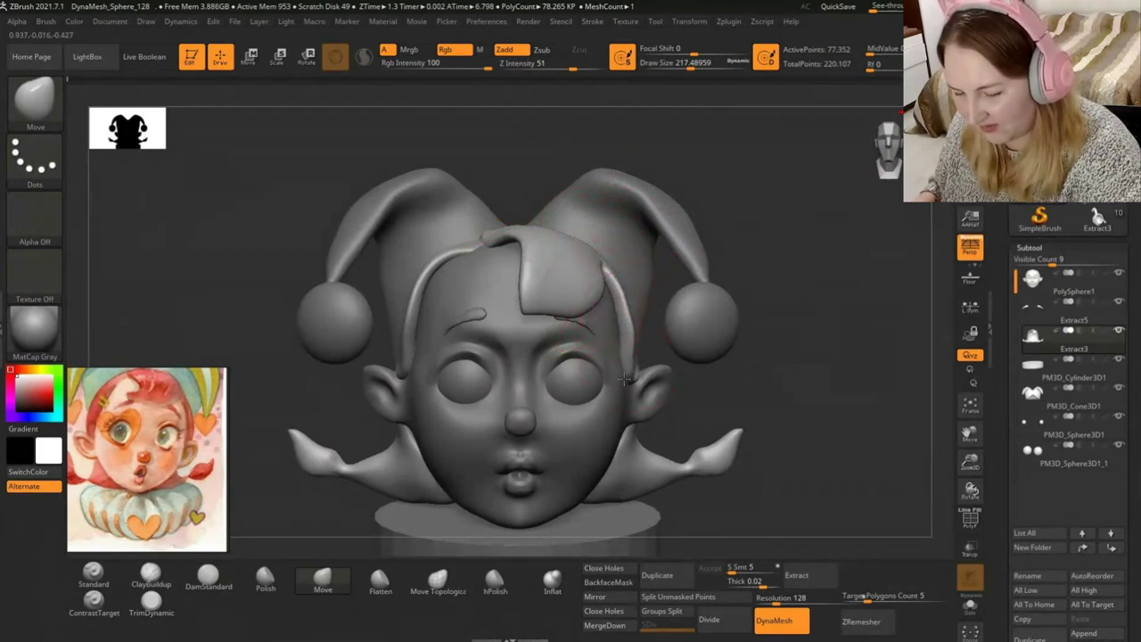
mouse_move(804, 347)
left_mouse_down()
mouse_move(752, 305)
mouse_move(646, 390)
mouse_move(820, 444)
mouse_move(815, 407)
left_mouse_up()
mouse_move(521, 381)
left_mouse_down("shift")
mouse_move(836, 249)
mouse_move(775, 241)
left_mouse_up("shift")
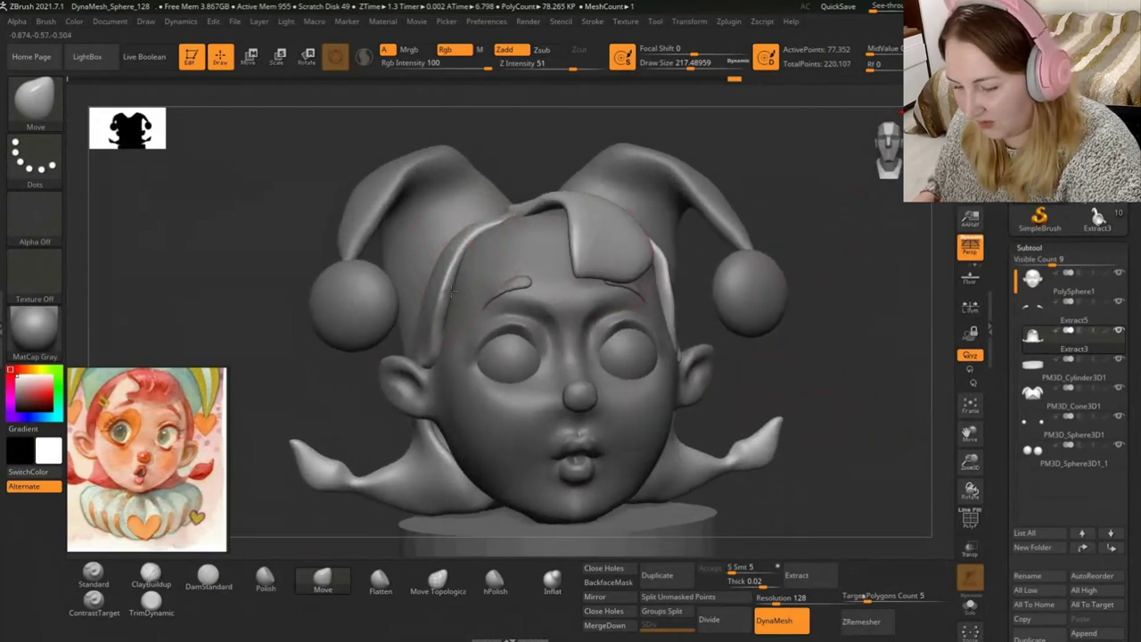
mouse_move(856, 268)
left_mouse_down()
mouse_move(815, 321)
mouse_move(677, 395)
left_mouse_up()
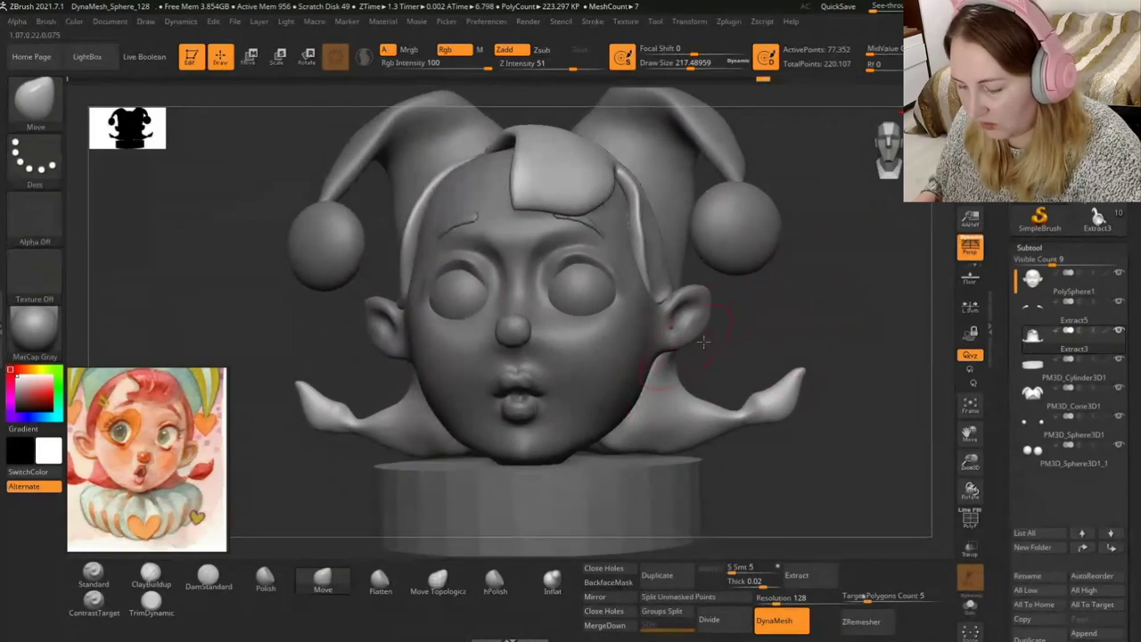
left_click_drag(703, 342, 838, 409)
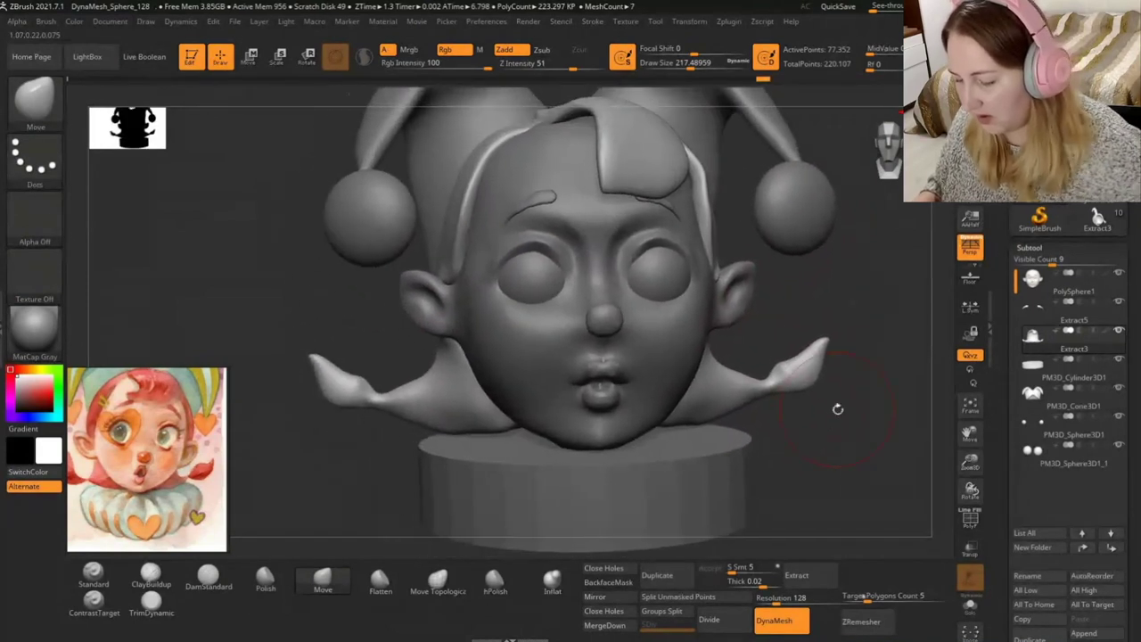
scroll(102, 461, "down", 2)
scroll(102, 461, "down", 1)
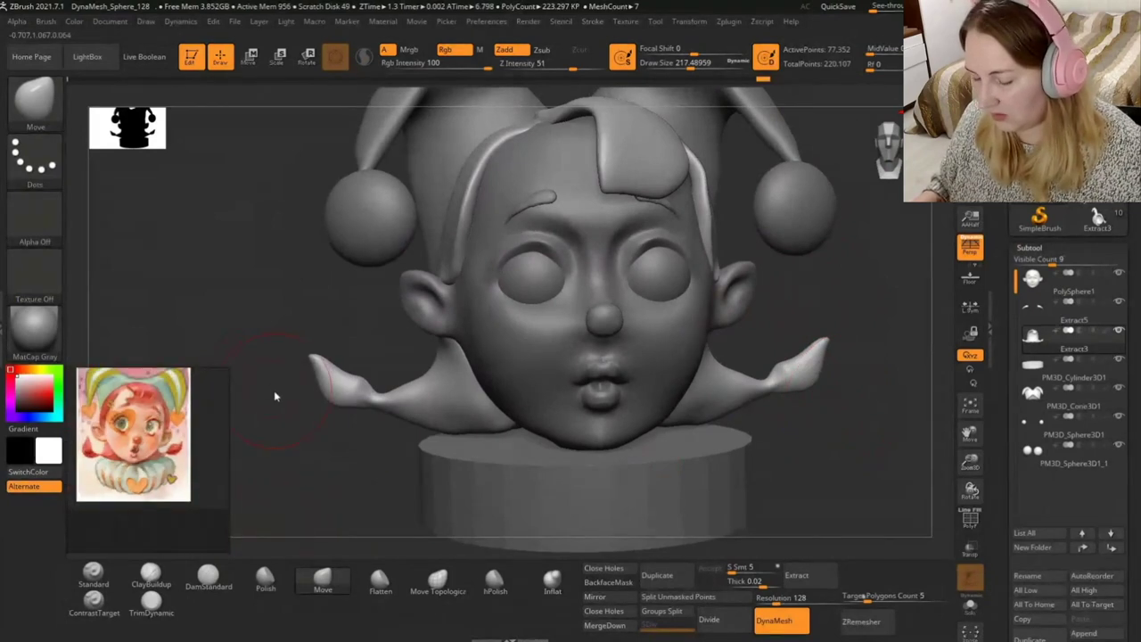
scroll(87, 422, "up", 2)
scroll(120, 444, "down", 2)
scroll(110, 419, "up", 2)
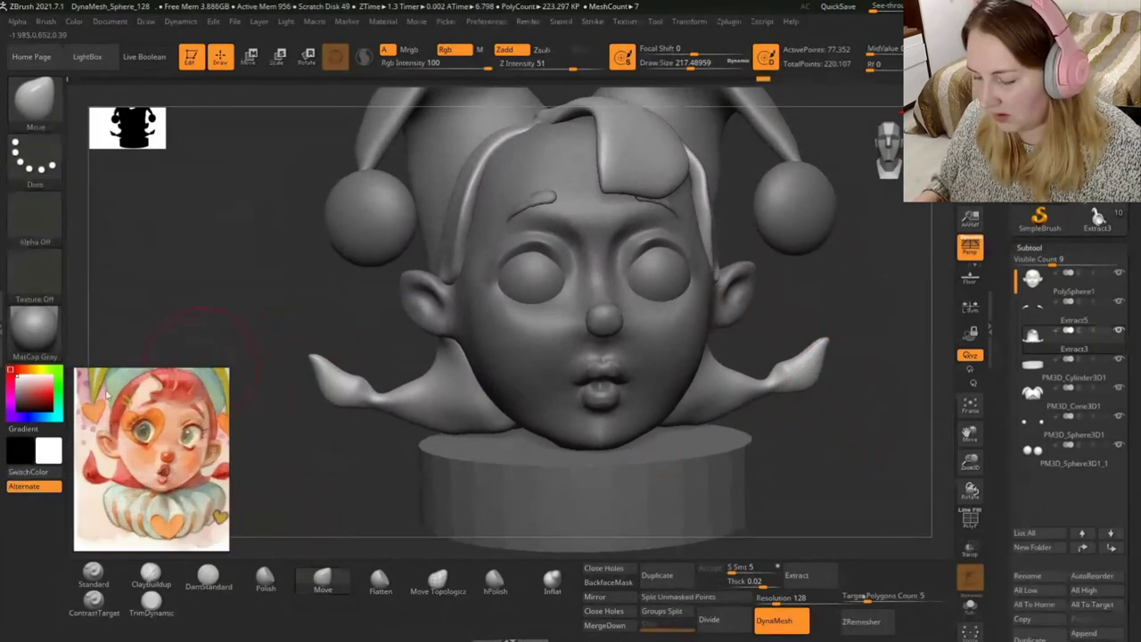
scroll(129, 428, "down", 2)
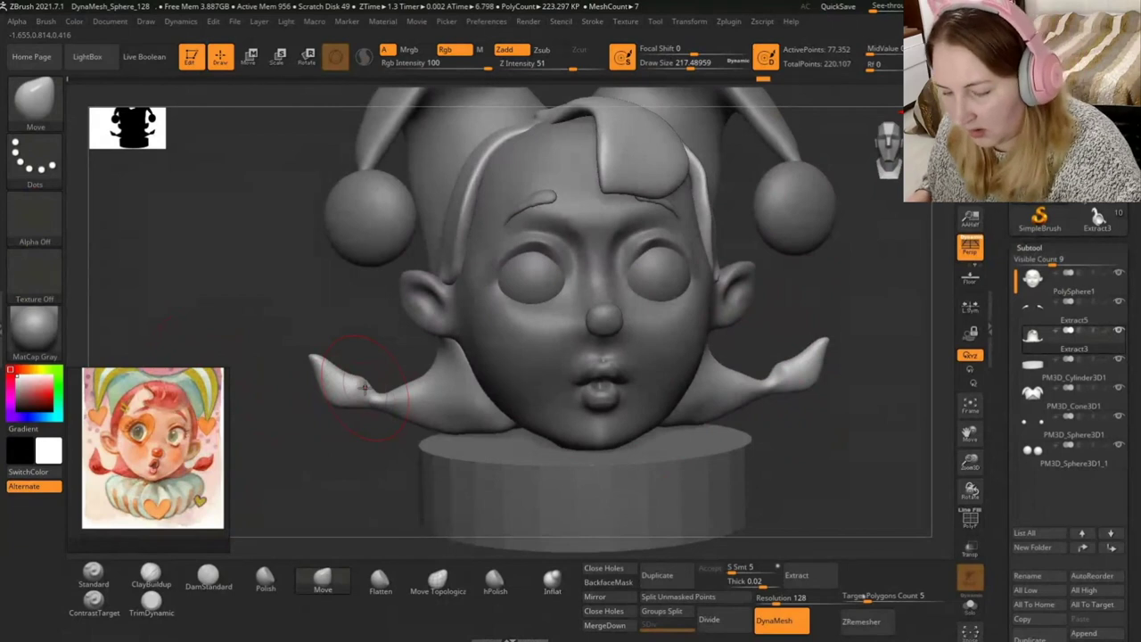
Pull the left strand's tip upward into a sharper curl with Move at sizes 274 then 163.
left_click_drag(729, 62, 743, 62)
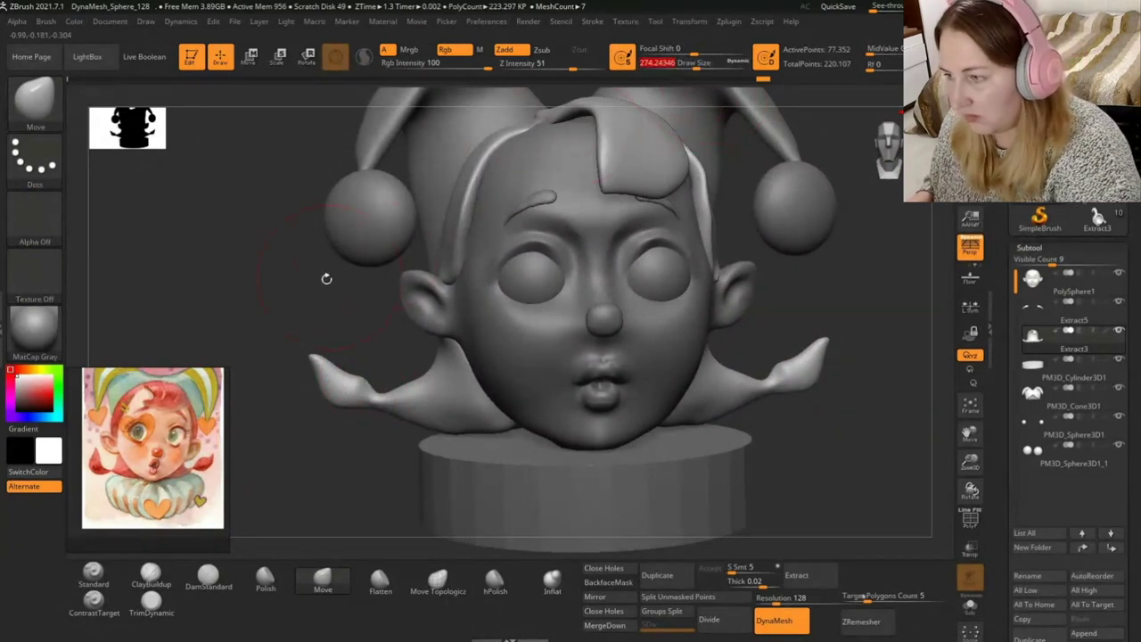
left_click_drag(315, 349, 326, 332)
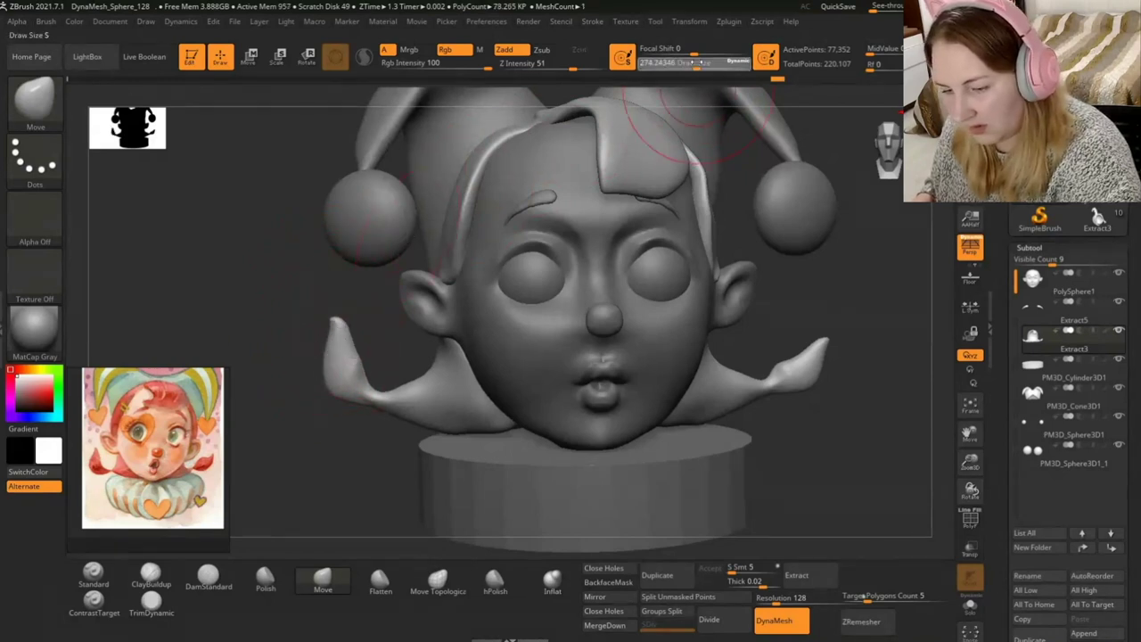
left_click_drag(684, 62, 681, 62)
left_click_drag(322, 343, 321, 360)
left_click_drag(361, 404, 358, 348)
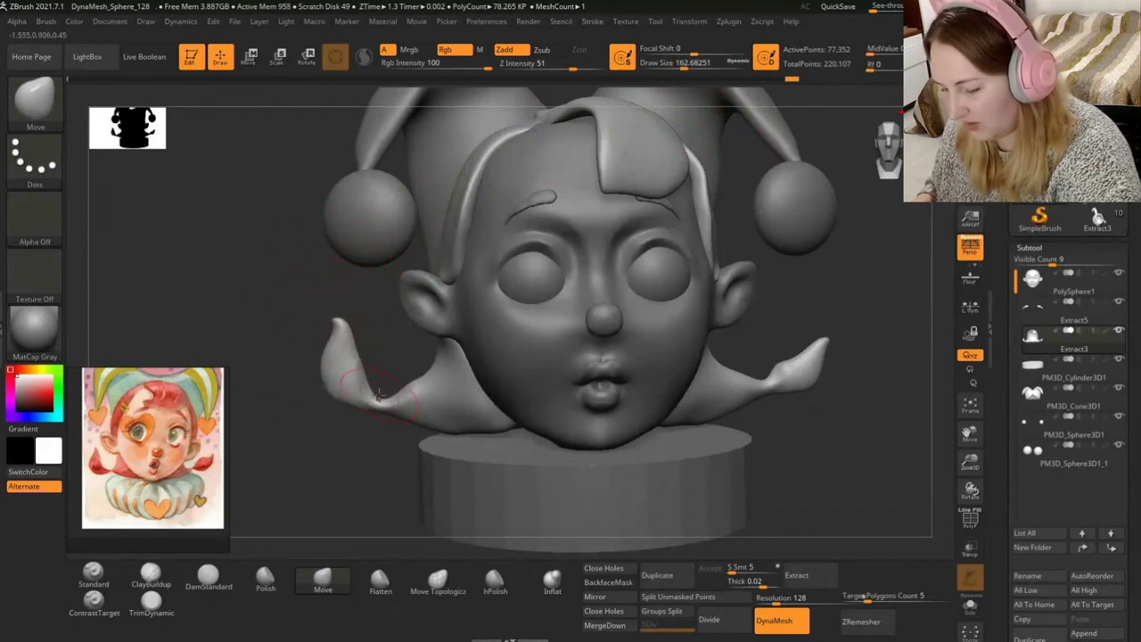
left_click_drag(359, 336, 363, 333)
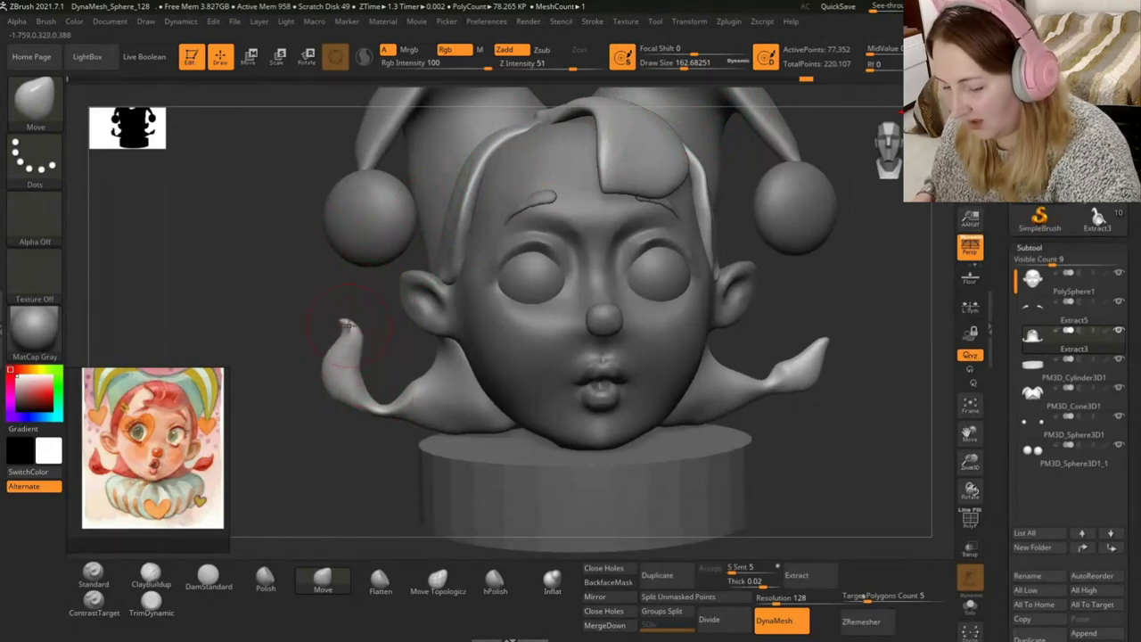
left_click_drag(810, 458, 791, 460)
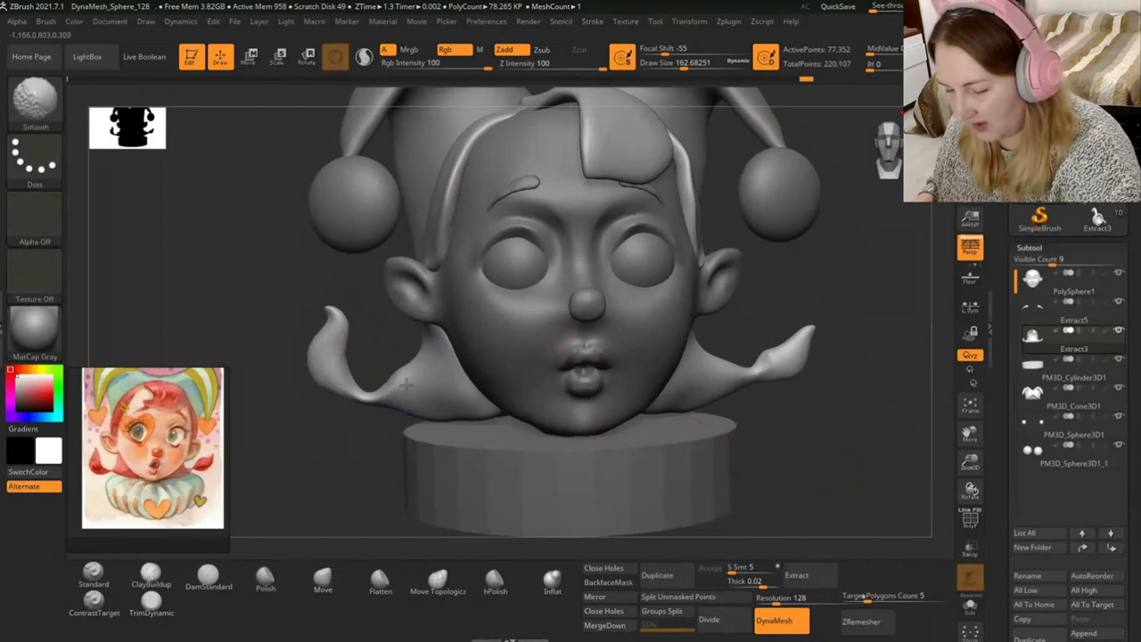
Reshape and smooth the left hair strand.
key("shift")
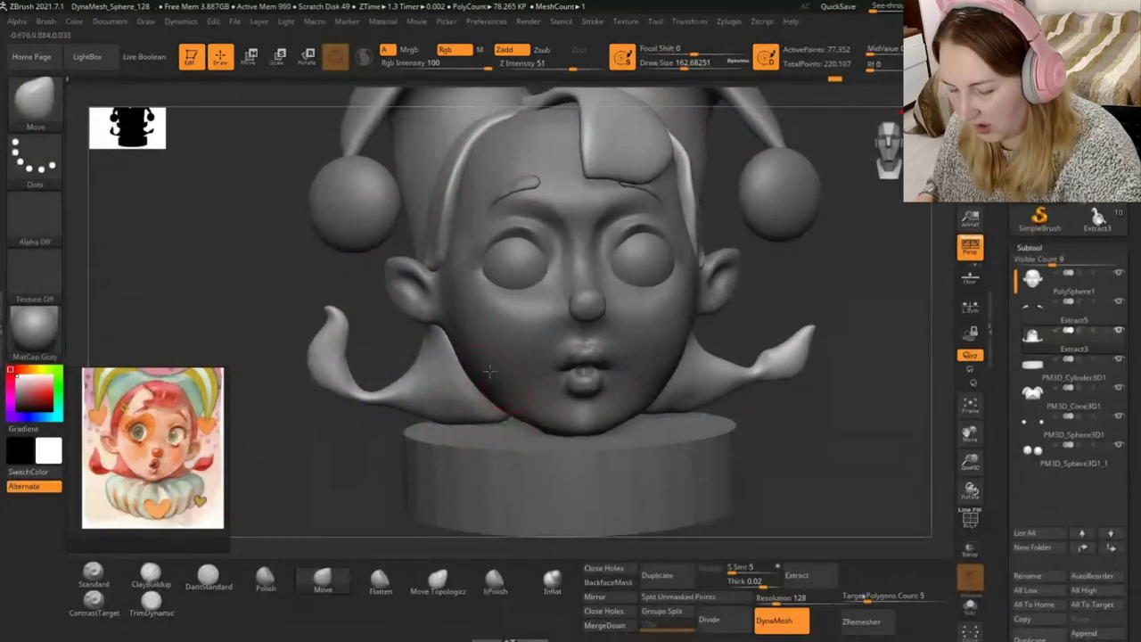
key("shift")
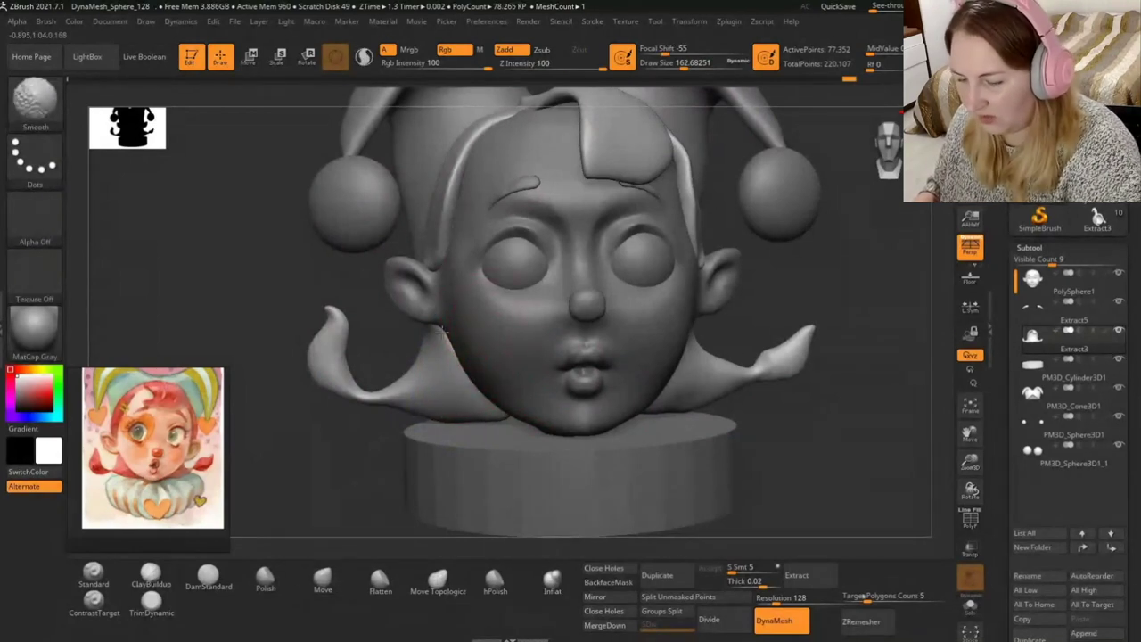
left_click_drag(784, 479, 510, 300)
left_click_drag(421, 214, 437, 169)
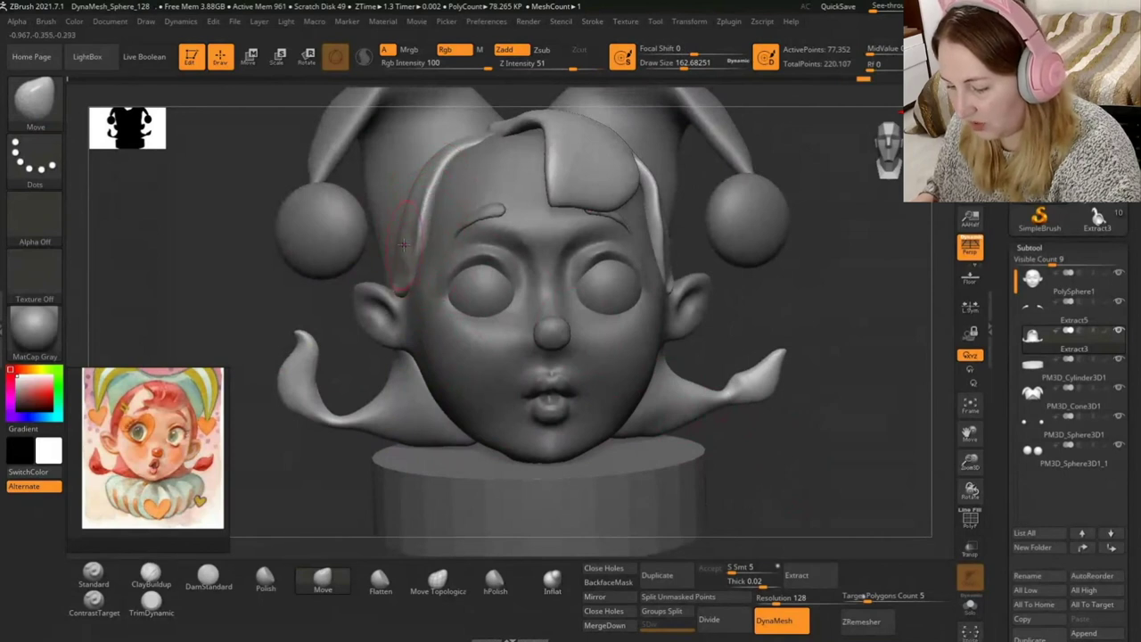
key("shift")
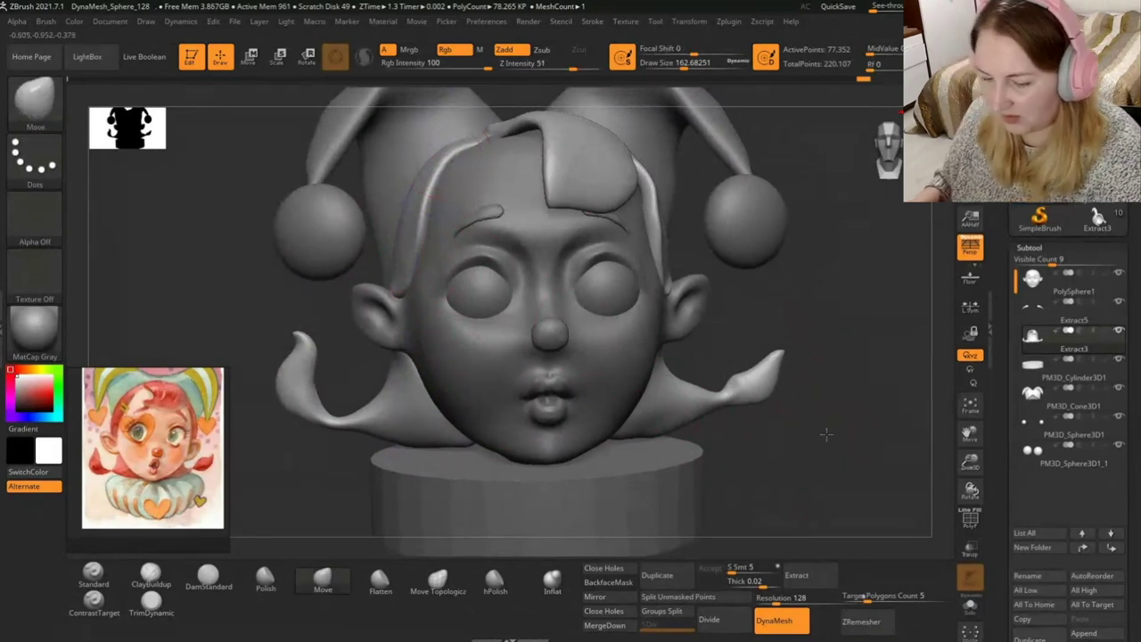
Pull the right strand's tip into a sharper upturned point and smooth it.
left_click_drag(865, 465, 812, 419, "alt")
mouse_move(719, 324)
left_mouse_down()
mouse_move(714, 314)
mouse_move(760, 297)
left_mouse_up()
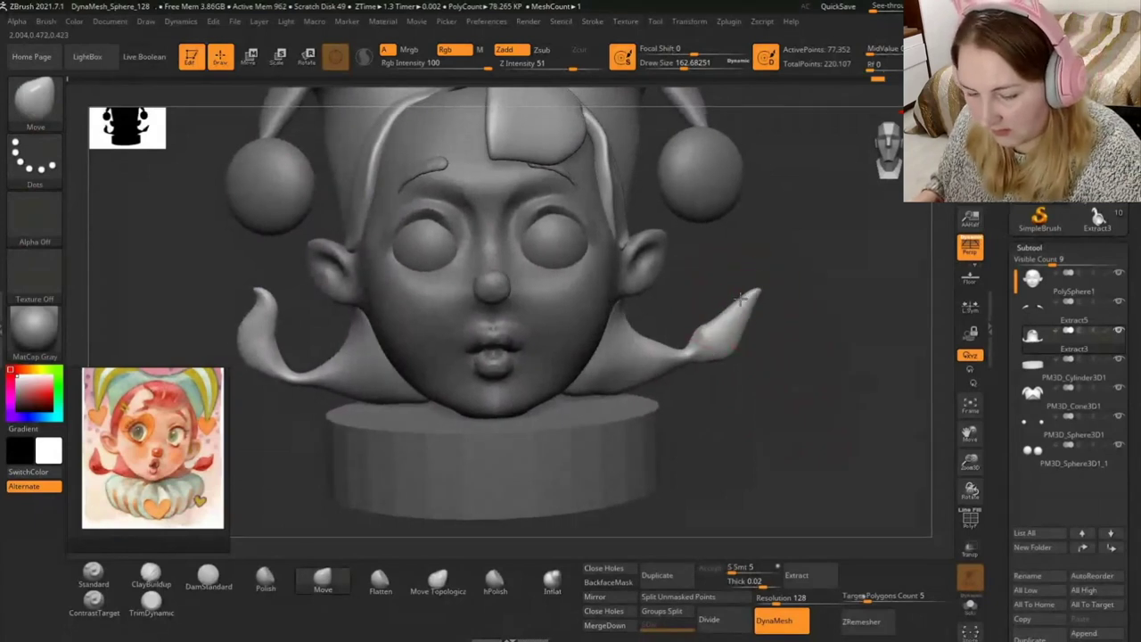
left_click_drag(748, 351, 756, 320)
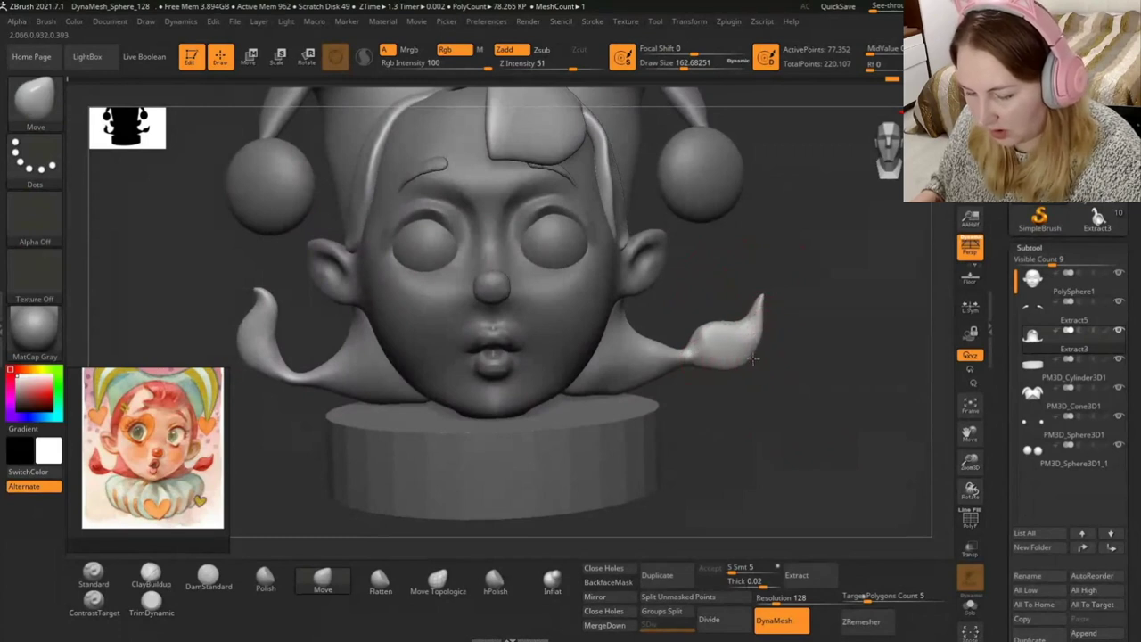
key("shift")
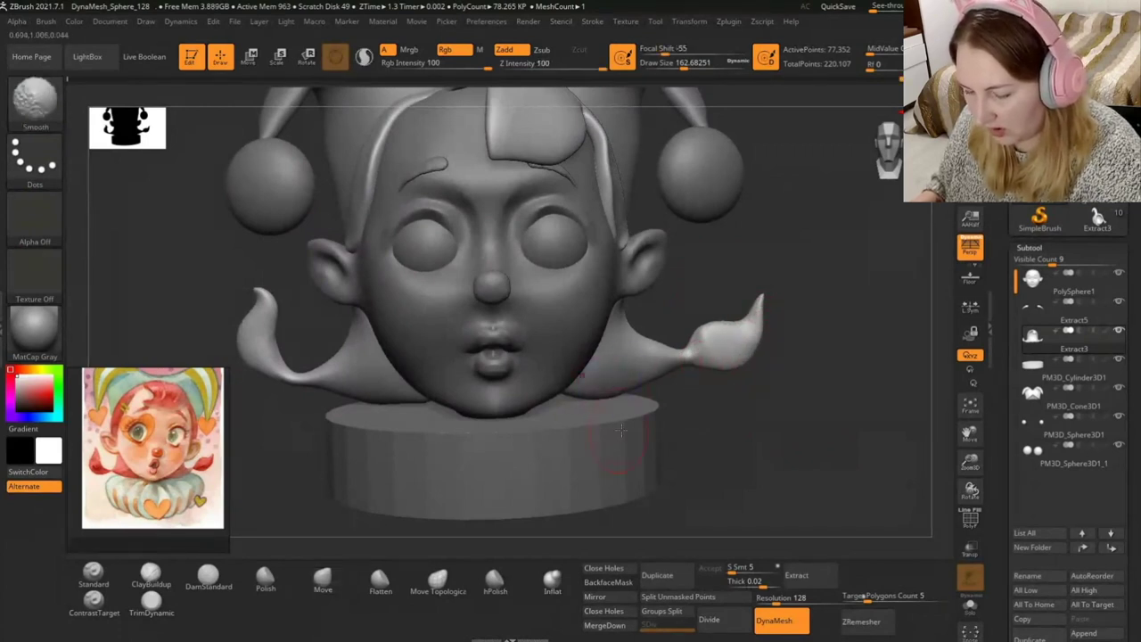
left_click_drag(752, 461, 765, 454)
left_click_drag(684, 68, 713, 68)
mouse_move(740, 367)
left_mouse_down()
mouse_move(695, 390)
mouse_move(720, 353)
left_mouse_up()
mouse_move(730, 447)
left_mouse_down()
mouse_move(742, 472)
mouse_move(730, 480)
mouse_move(745, 456)
mouse_move(696, 472)
mouse_move(691, 510)
left_mouse_up()
key("f")
Switch to the DamStandard brush at draw size 112 and smooth the top of the hair.
left_click(208, 575)
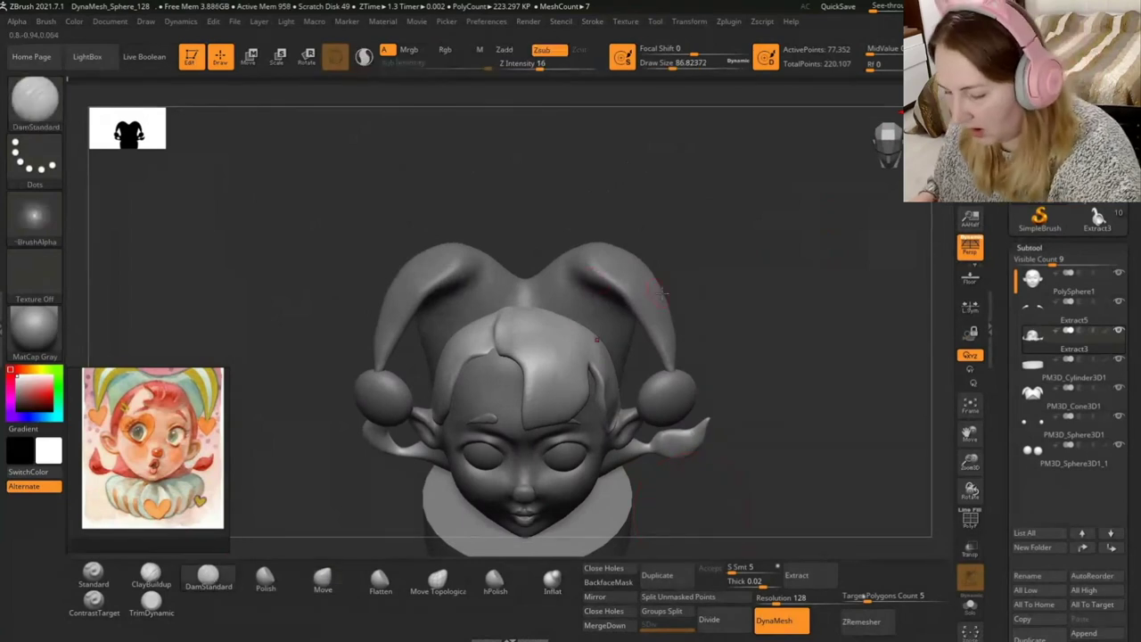
left_click_drag(662, 285, 665, 326)
type("112")
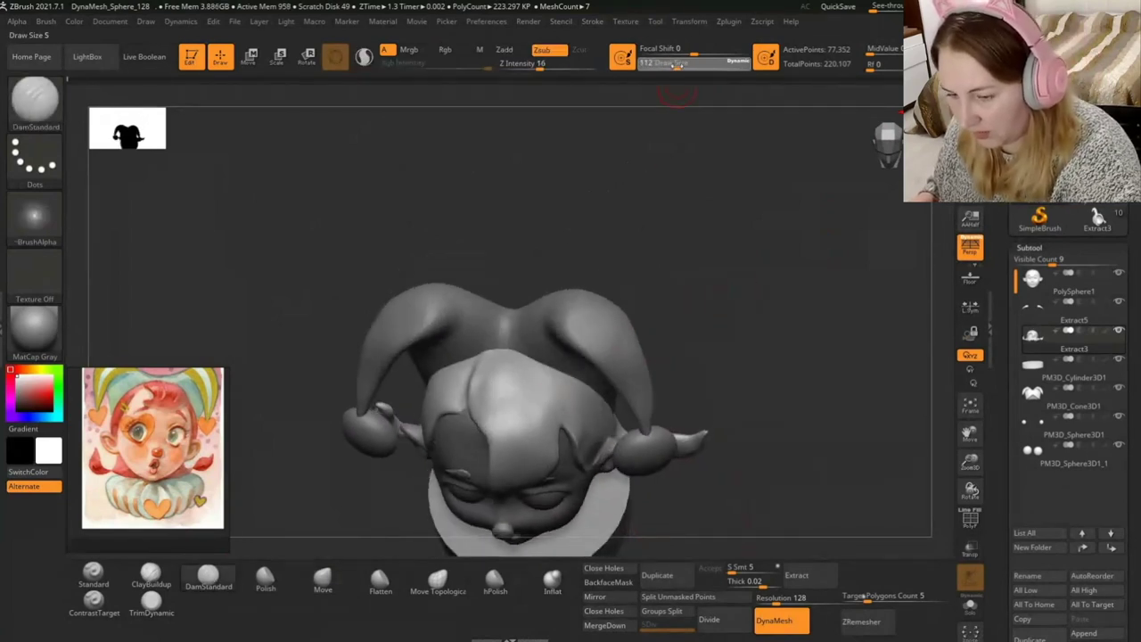
key("Return")
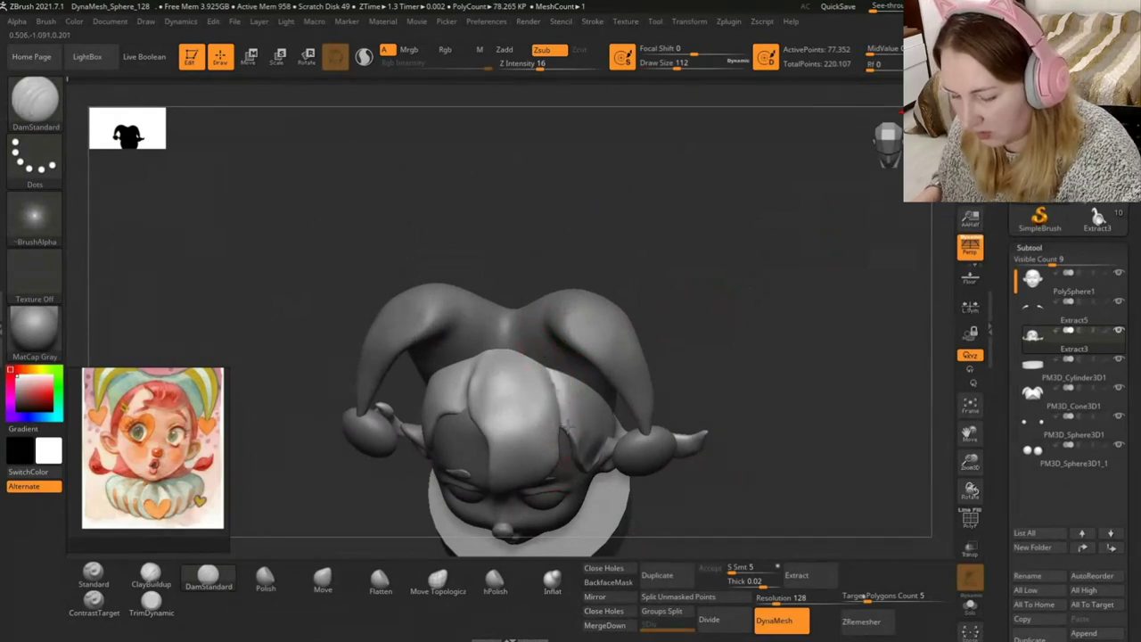
left_click_drag(549, 370, 557, 434, "shift")
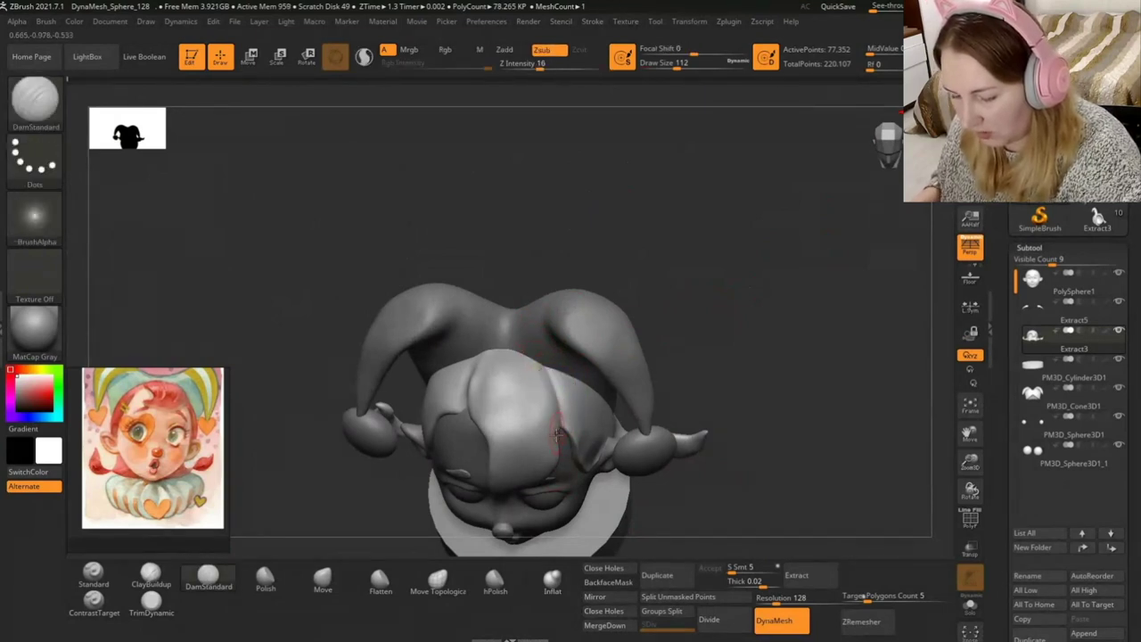
left_click_drag(549, 370, 557, 428, "shift")
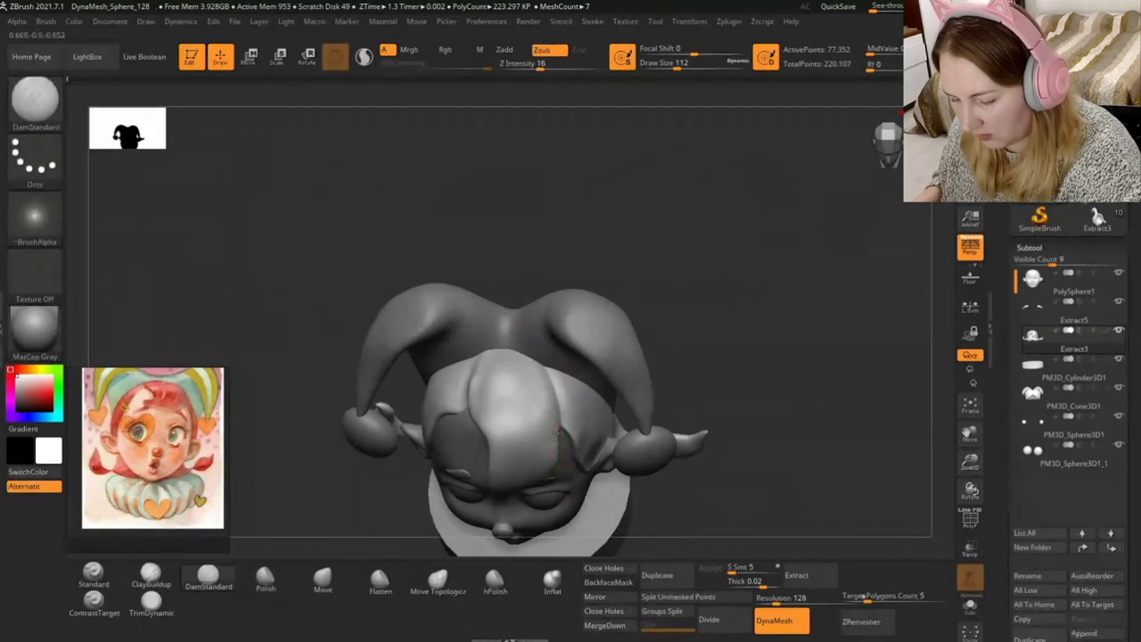
Select the PM3D_Cylinder3D1 base as the active subtool.
left_click_drag(824, 337, 838, 382)
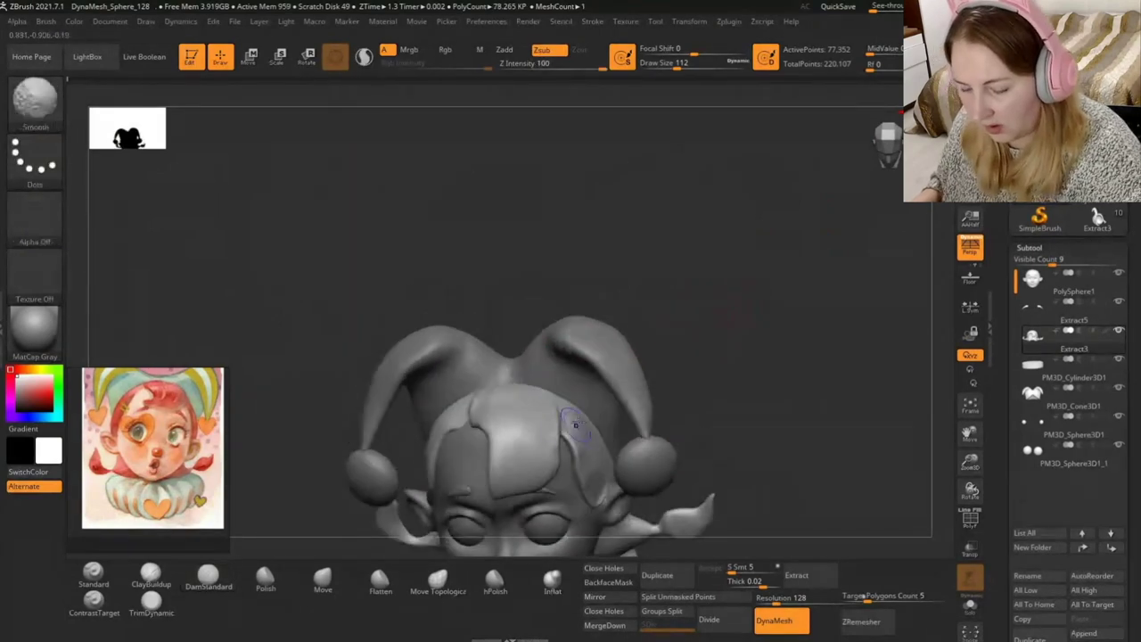
left_click_drag(785, 356, 797, 214)
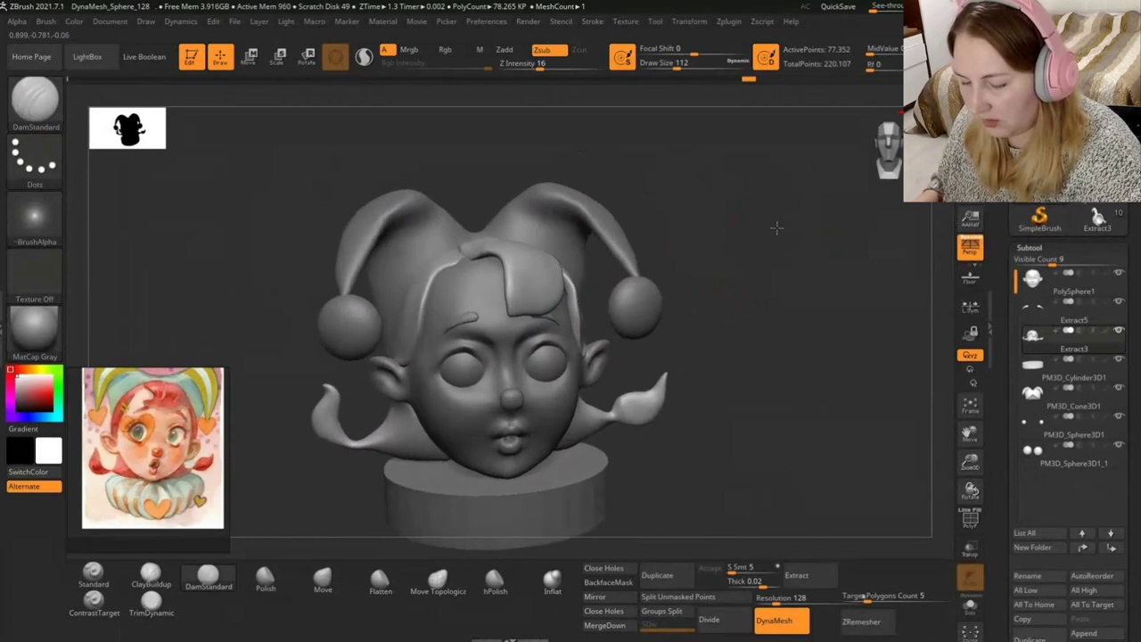
left_click_drag(887, 169, 790, 285)
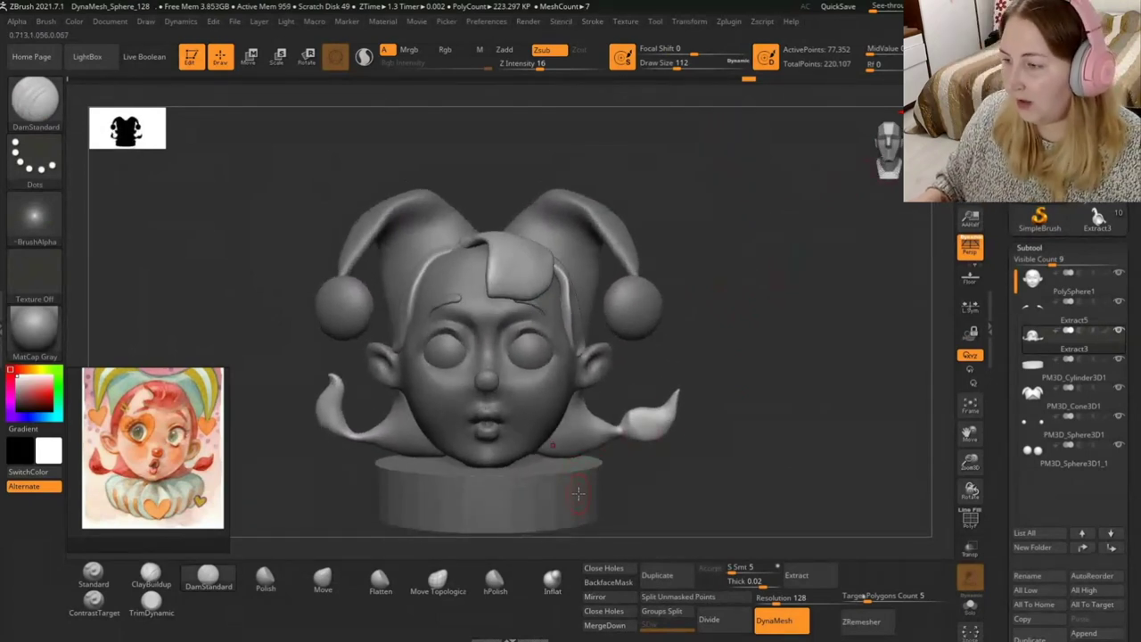
left_click(528, 498, "alt")
left_click_drag(713, 482, 745, 408)
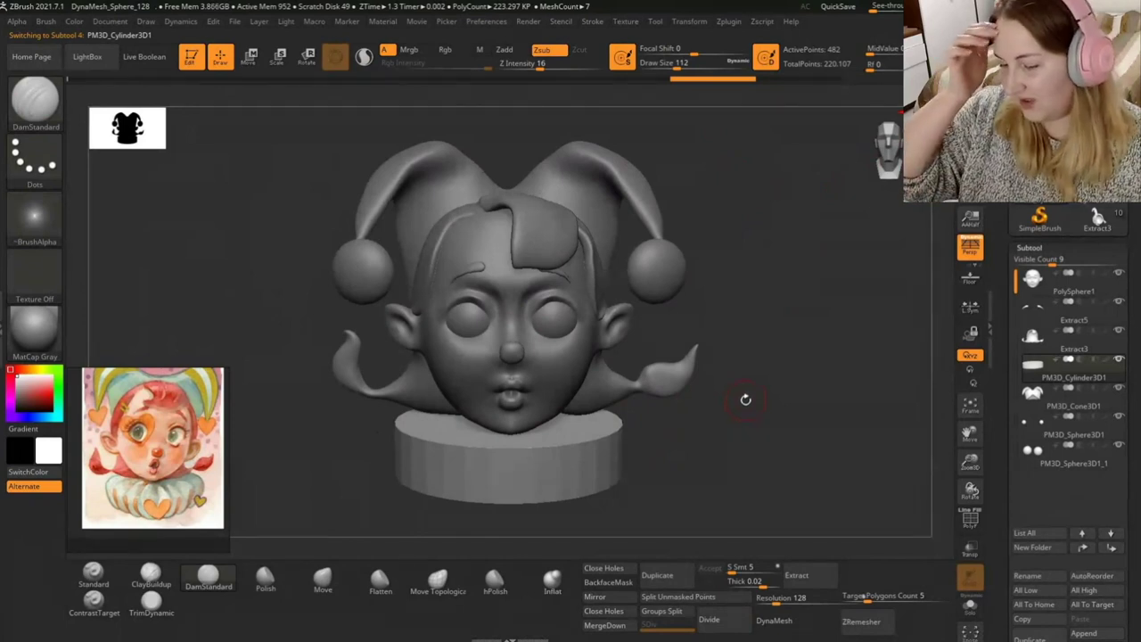
mouse_move(743, 376)
left_mouse_down()
mouse_move(769, 333)
mouse_move(762, 277)
left_mouse_up()
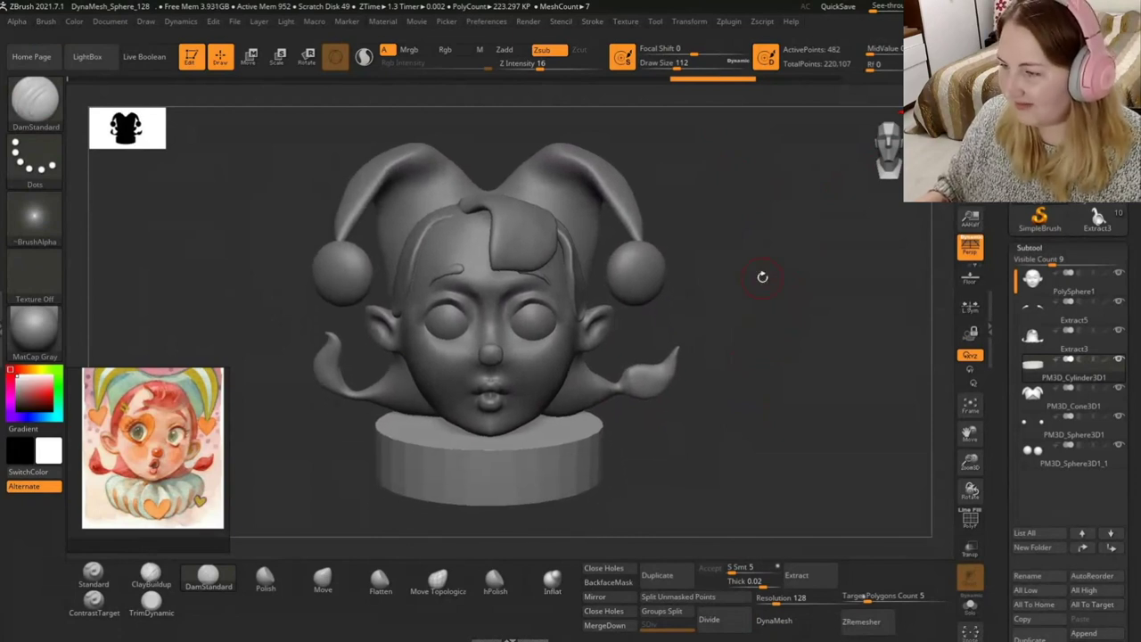
mouse_move(726, 285)
left_mouse_down()
mouse_move(805, 413)
mouse_move(757, 411)
left_mouse_up()
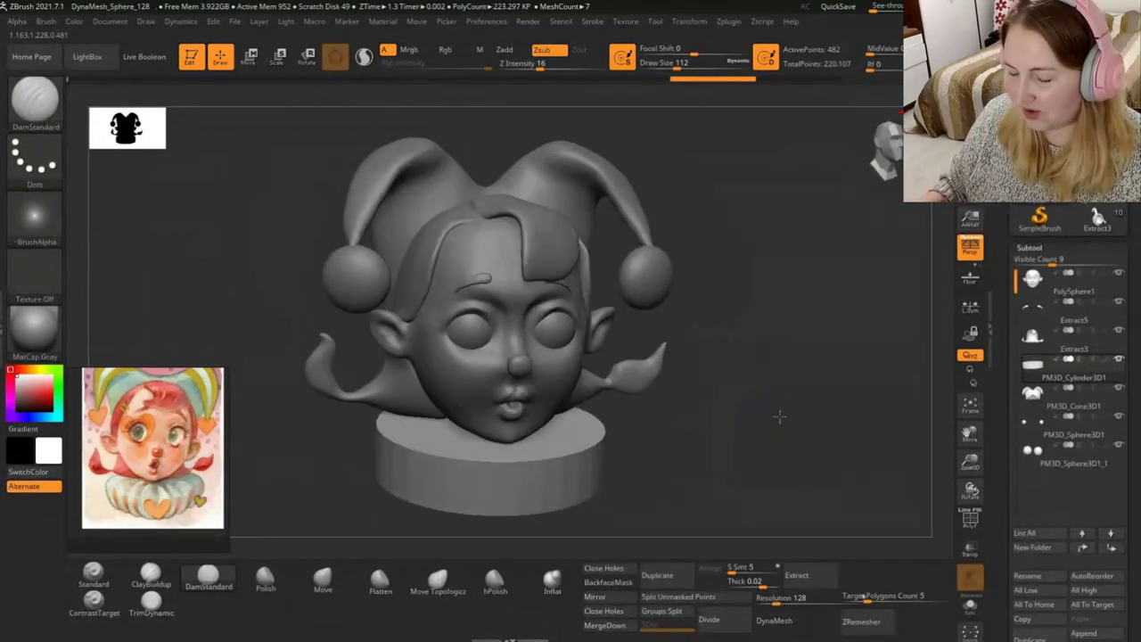
Activate symmetry with >X< off and >Y< set to (R) radial for the base.
left_click_drag(481, 476, 580, 484)
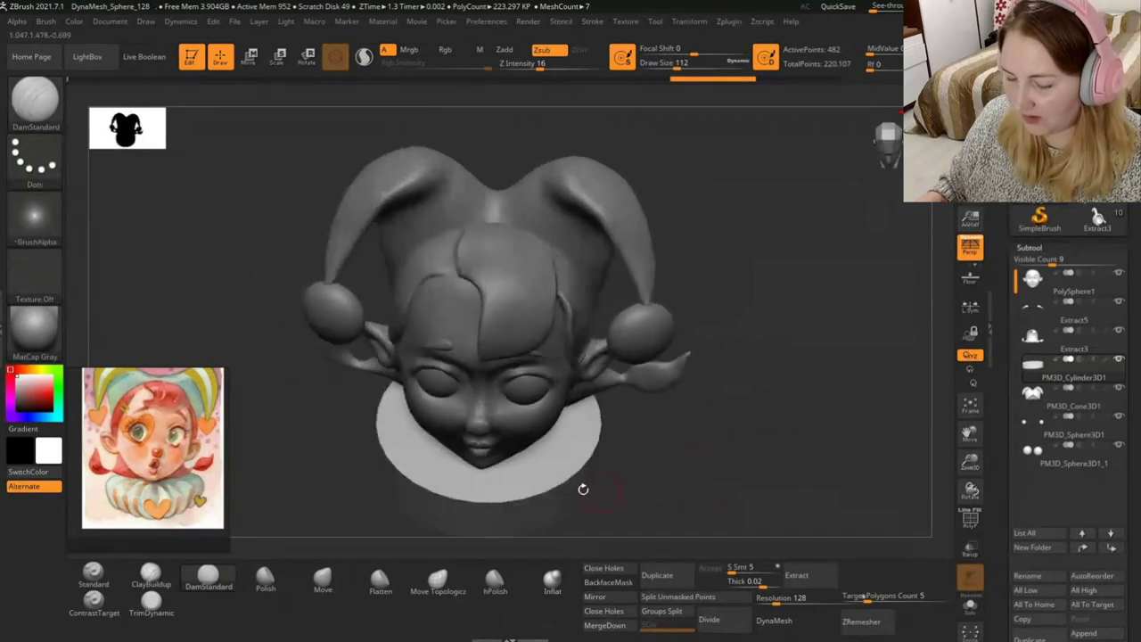
left_click(689, 21)
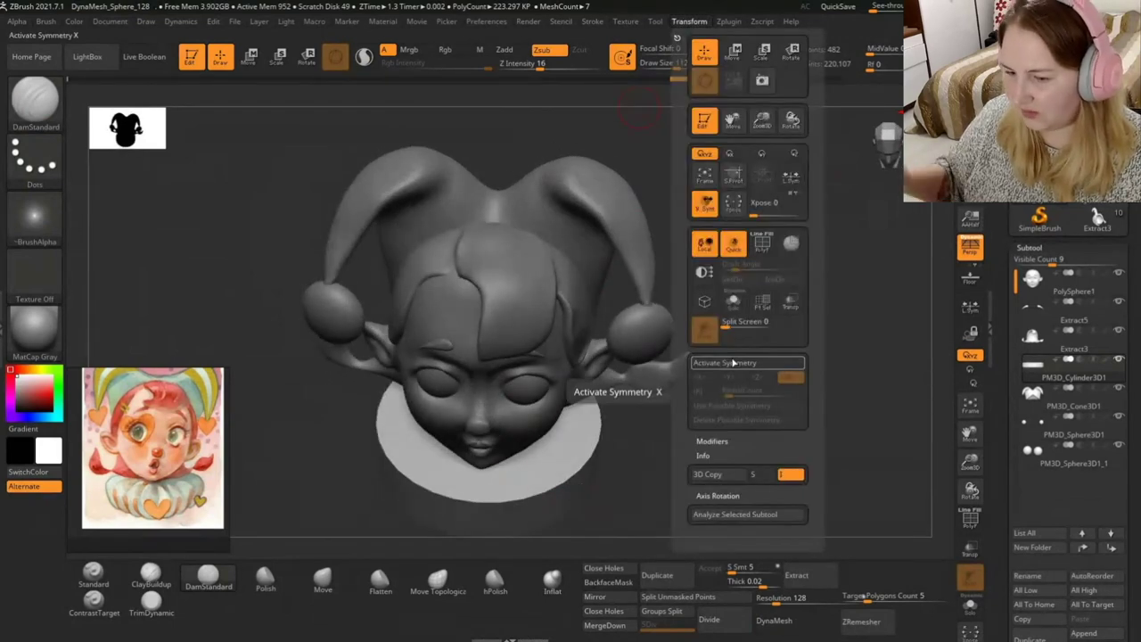
left_click(732, 363)
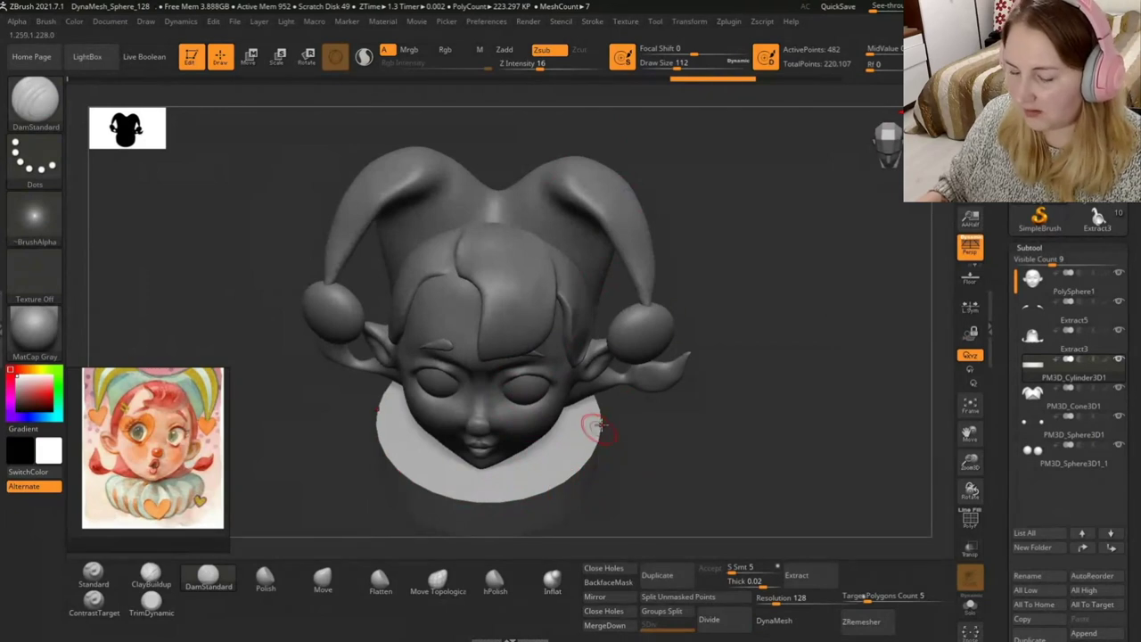
left_click(690, 21)
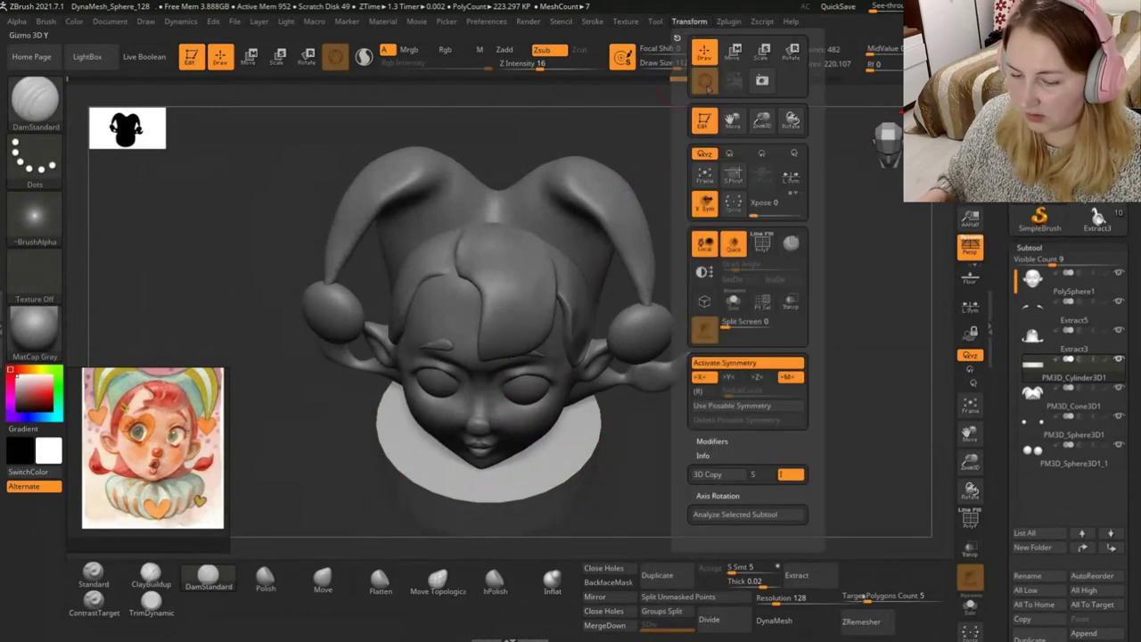
left_click(708, 363)
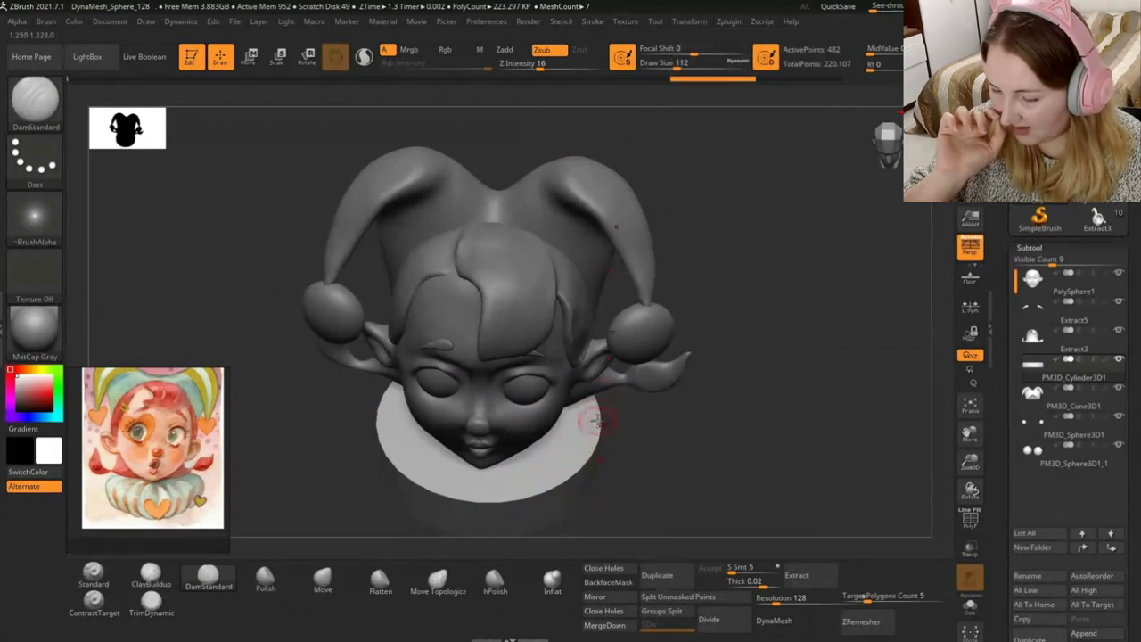
left_click(695, 21)
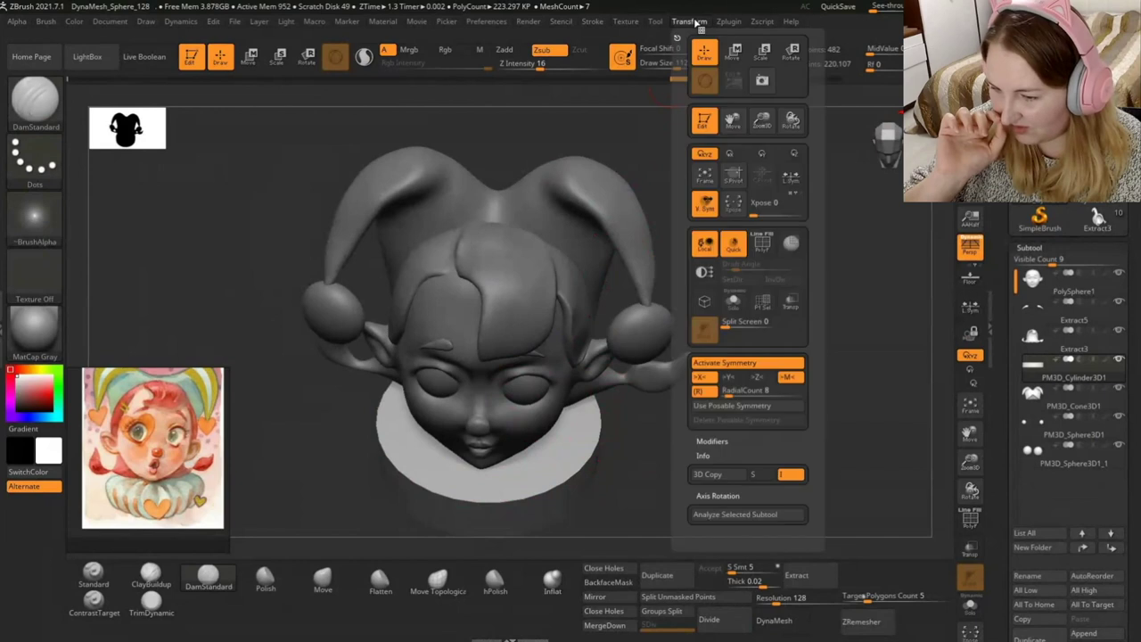
left_click(702, 377)
left_click(728, 381)
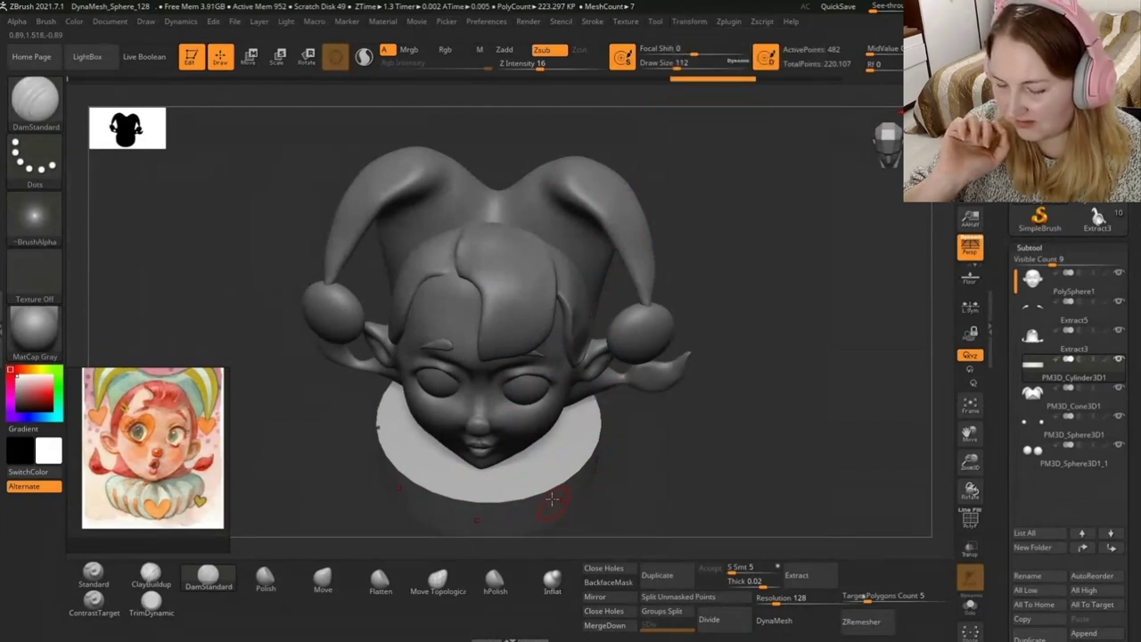
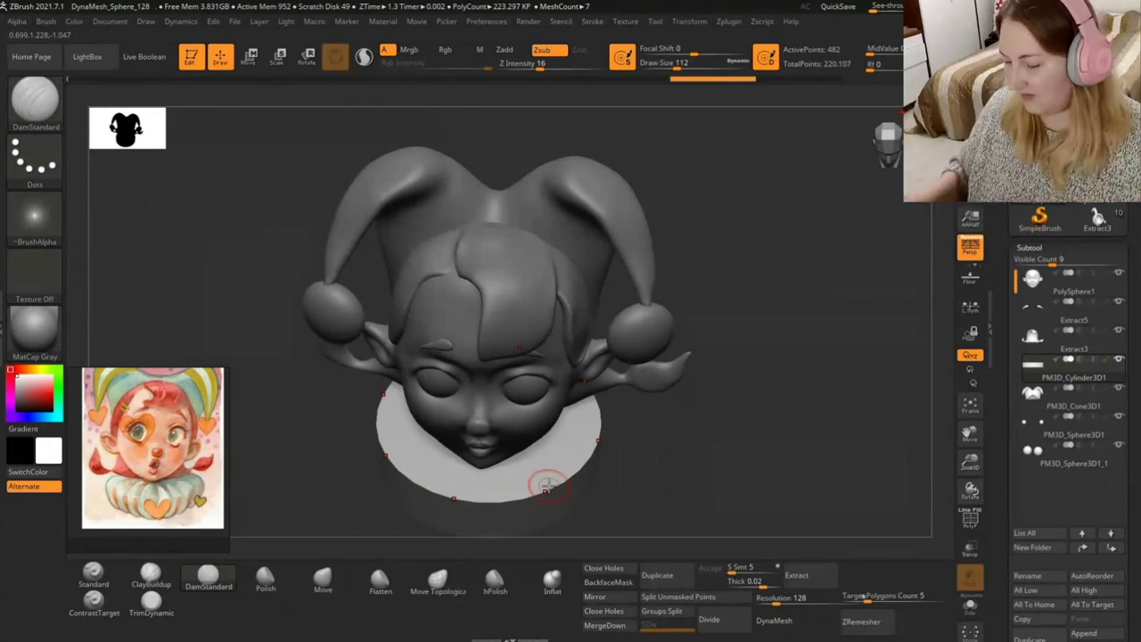
Face the bust front-on and DynaMesh the cylinder base into dense geometry (57,912 points).
left_click_drag(647, 378, 526, 467)
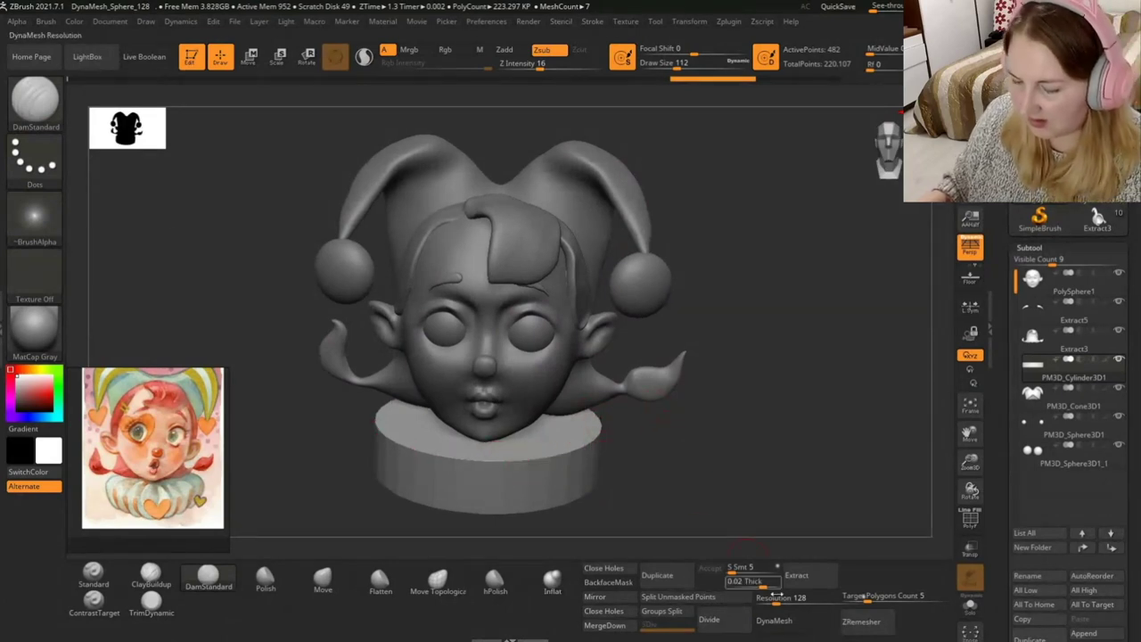
left_click(773, 620)
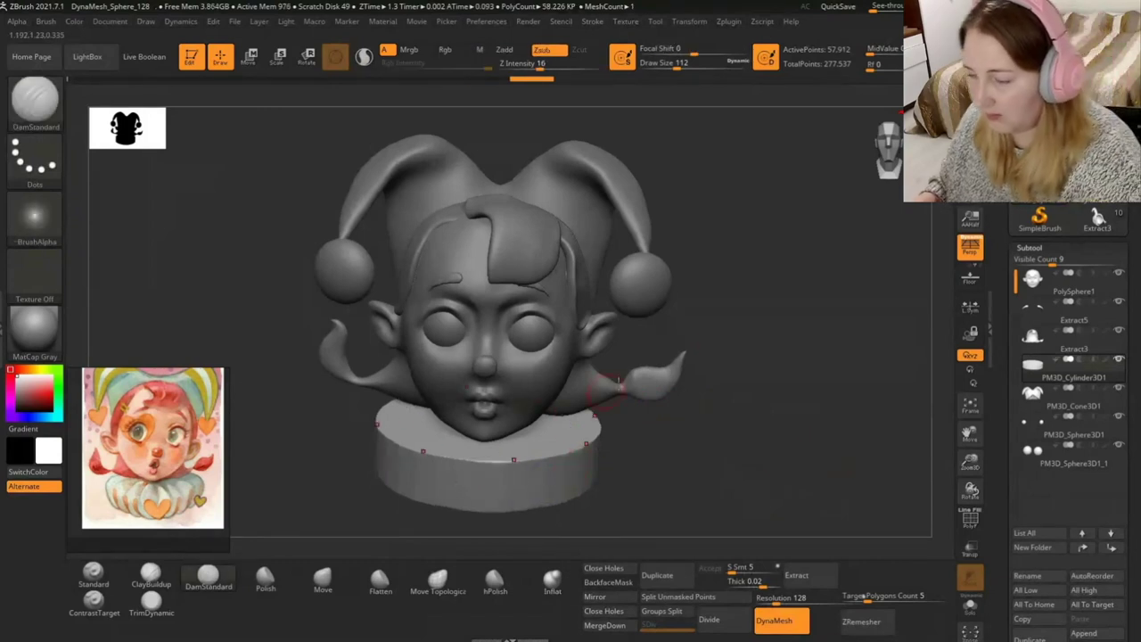
Solo the cylinder, pick the Standard brush, and enable radial symmetry in Transform.
left_click(970, 606)
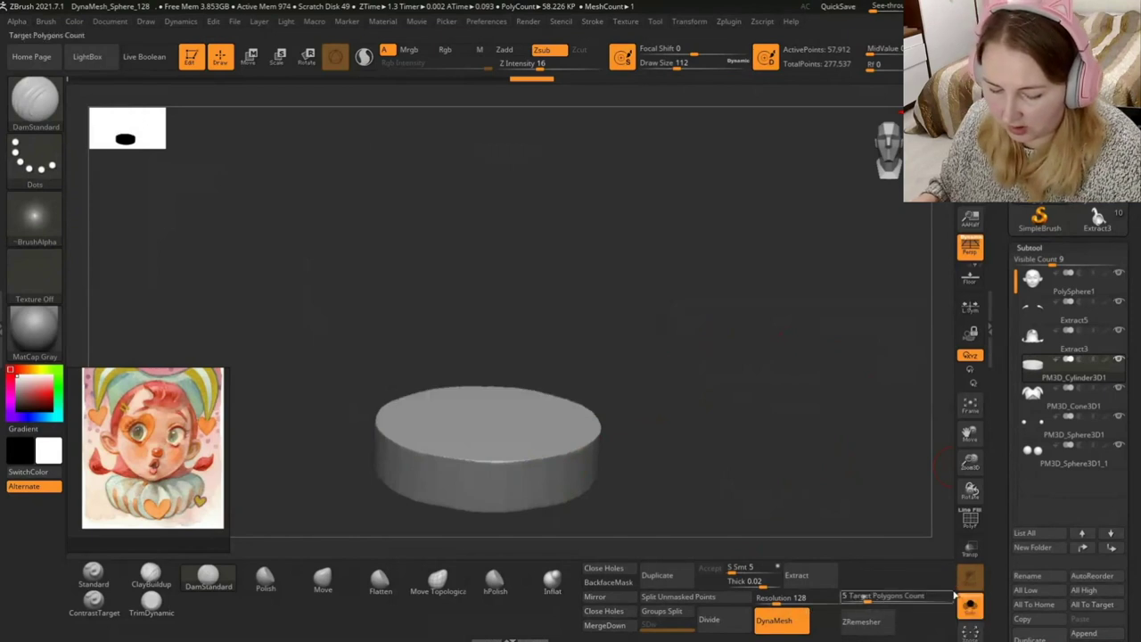
mouse_move(678, 334)
left_mouse_down()
mouse_move(689, 414)
mouse_move(773, 387)
left_mouse_up()
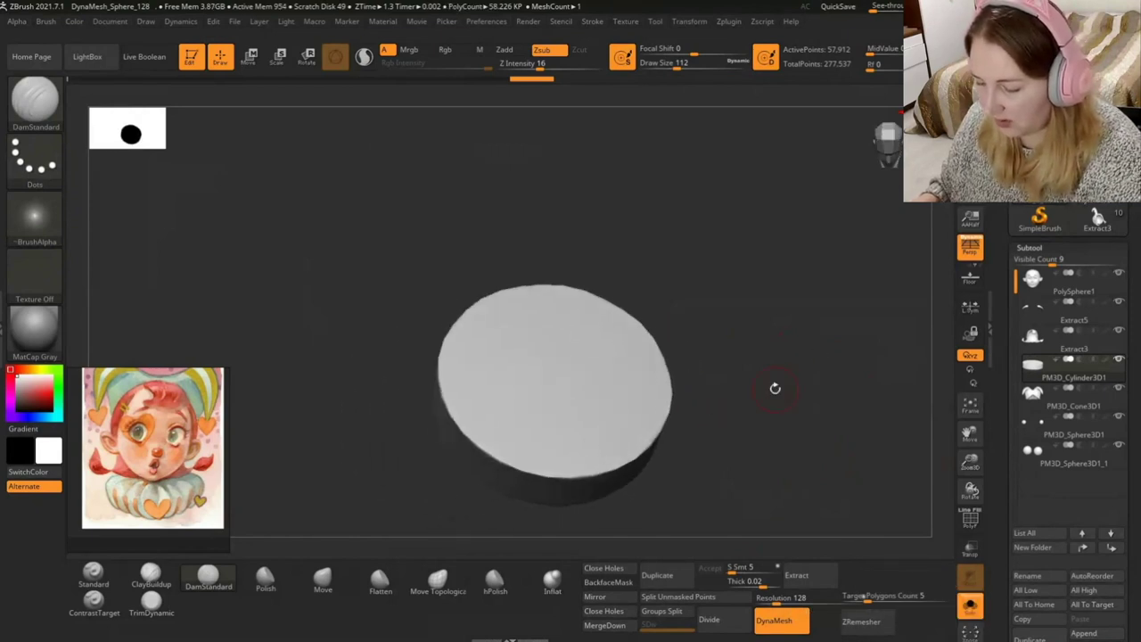
left_click(97, 571)
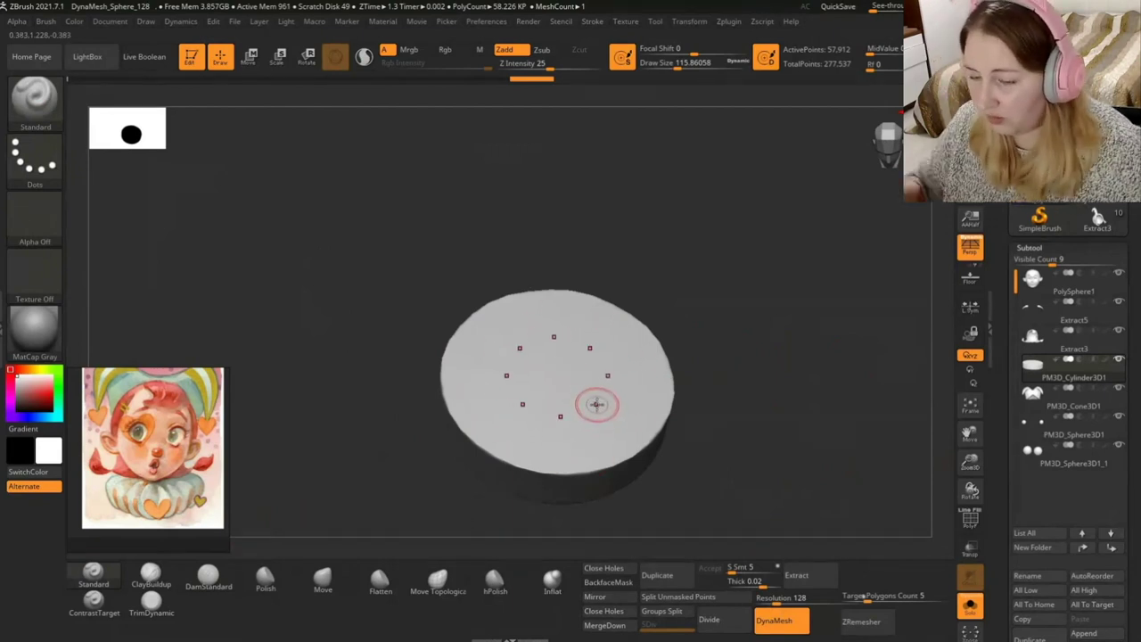
left_click(689, 20)
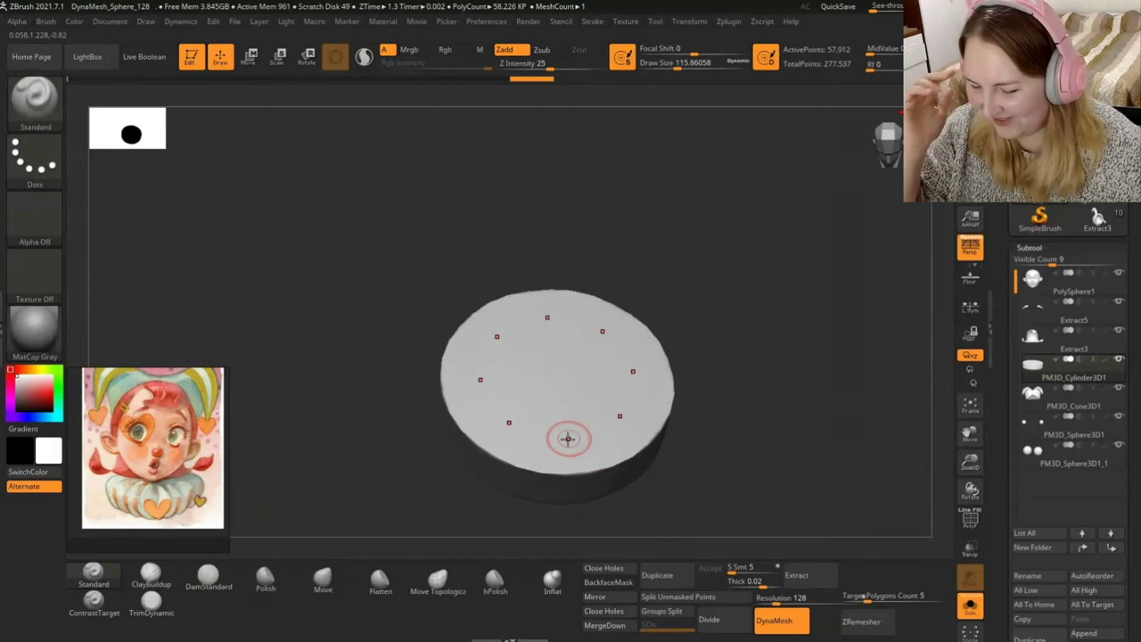
left_click_drag(562, 388, 588, 459)
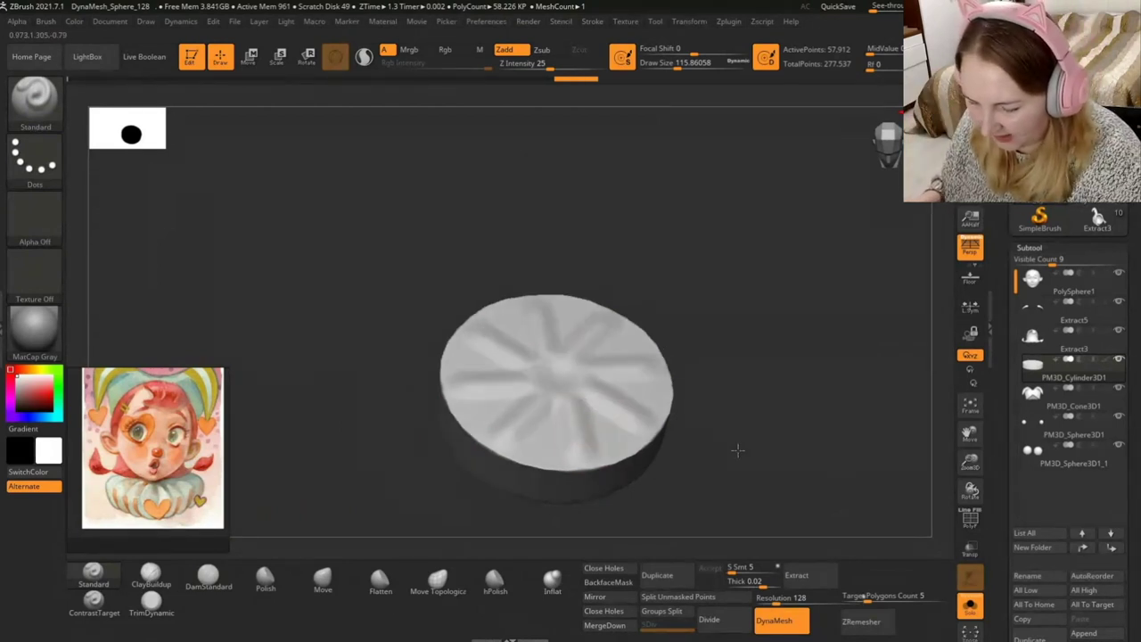
key("ctrl+z")
key("ctrl+z")
key("ctrl+z")
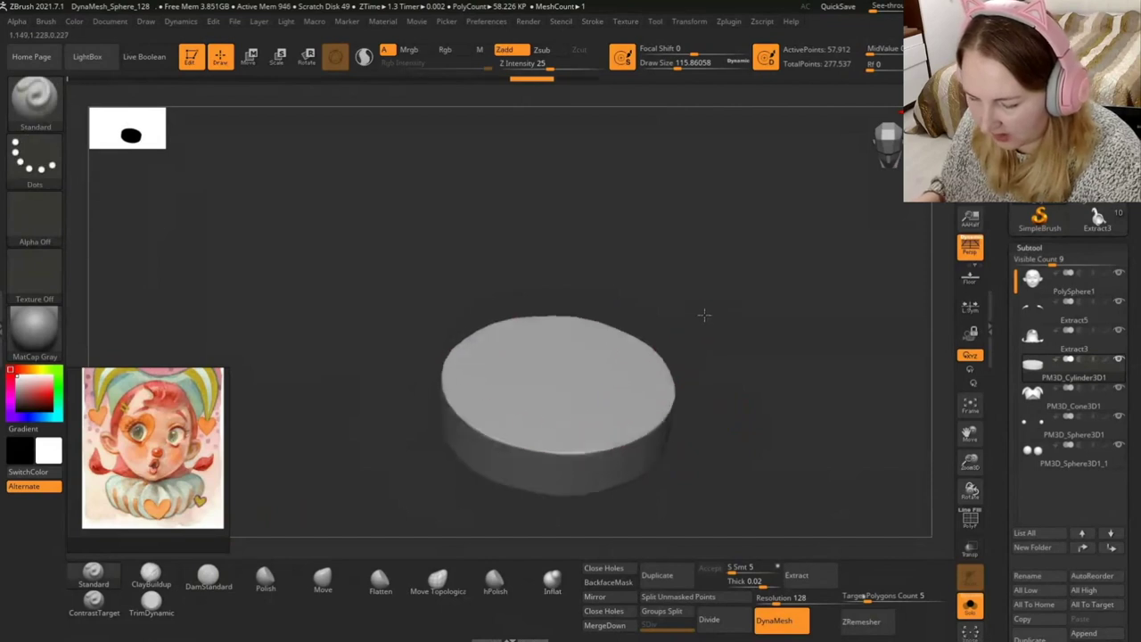
Carve radial grooves from the rim inward and turn the disc edge into a wavy rim.
left_click_drag(704, 313, 696, 337)
left_click_drag(591, 458, 560, 388)
left_click_drag(588, 466, 565, 432)
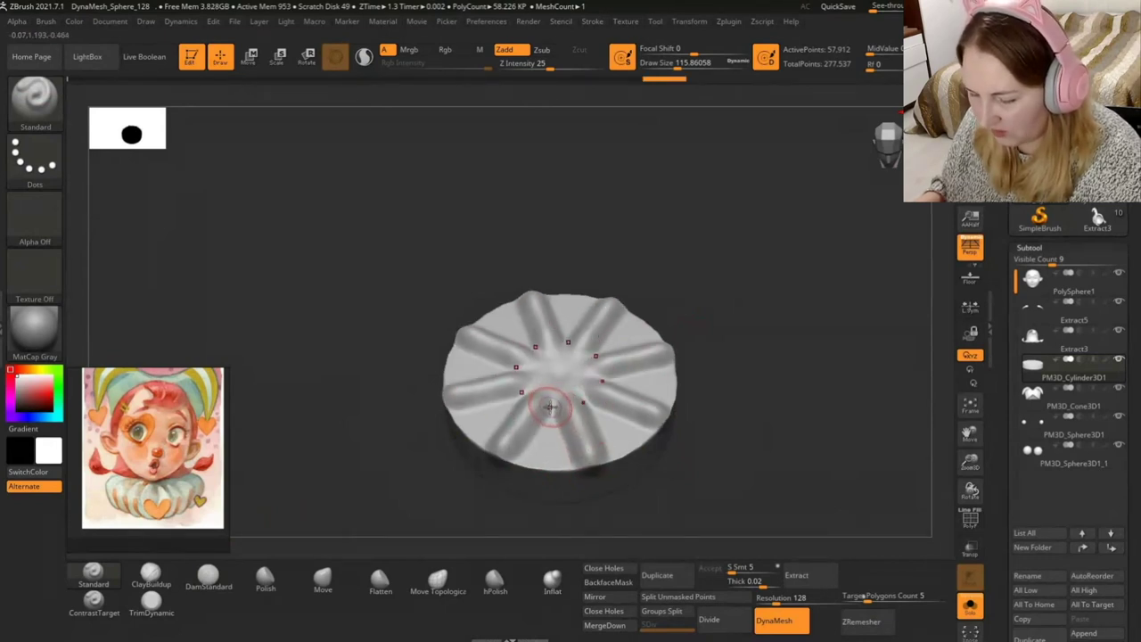
left_click_drag(555, 445, 677, 367)
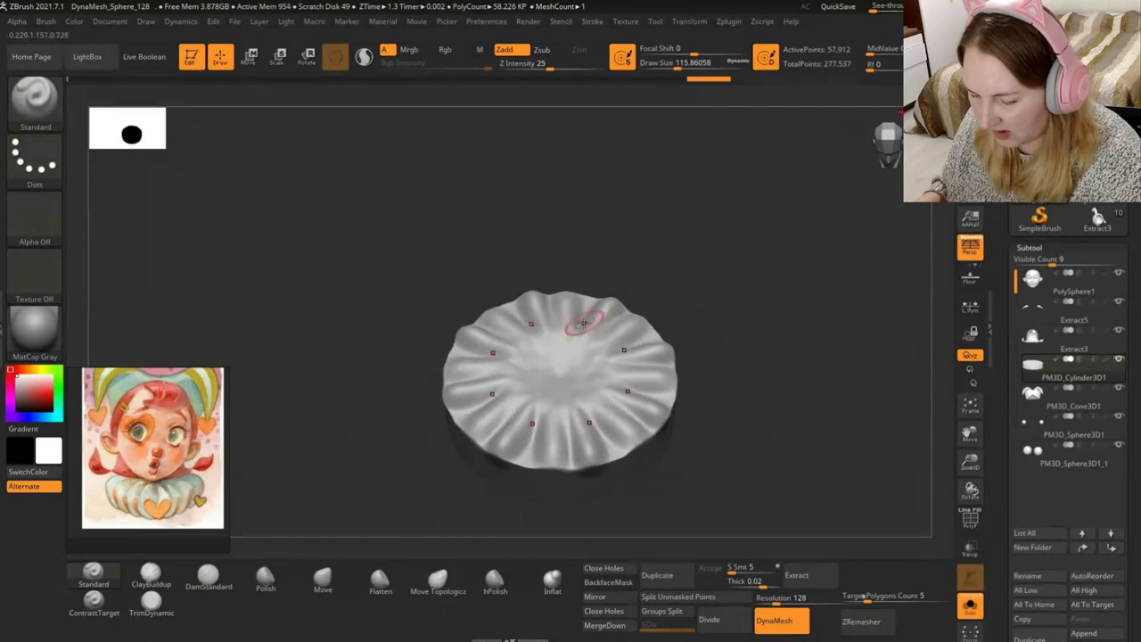
left_click_drag(721, 279, 731, 349)
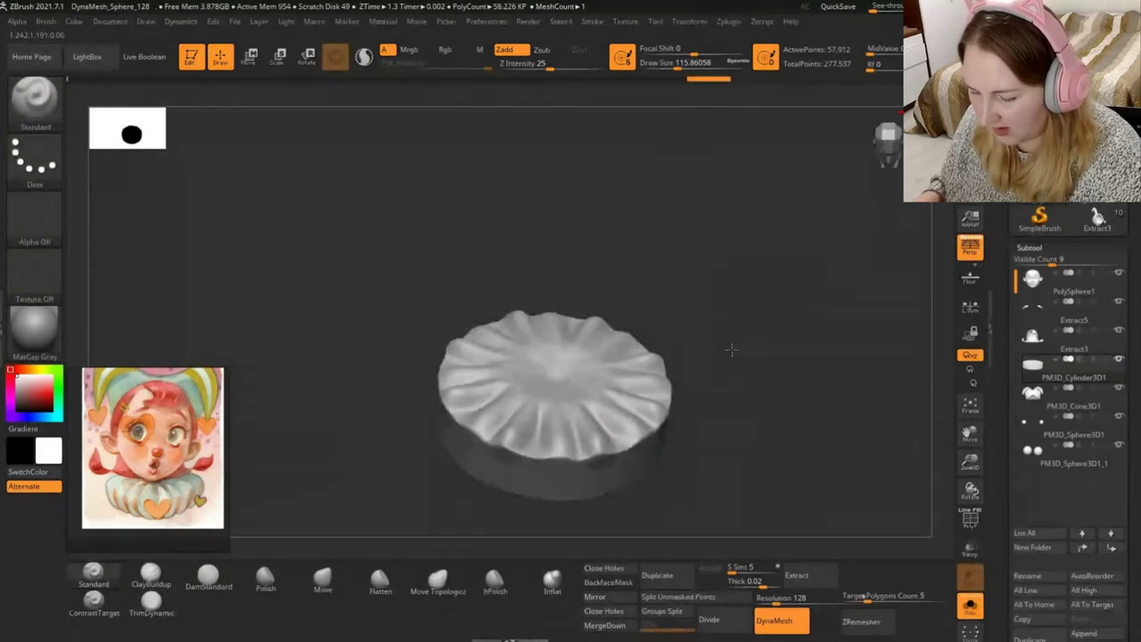
Add more rim ripples and pull the disc's sides down into scalloped lobes with Move.
left_click_drag(556, 457, 557, 412)
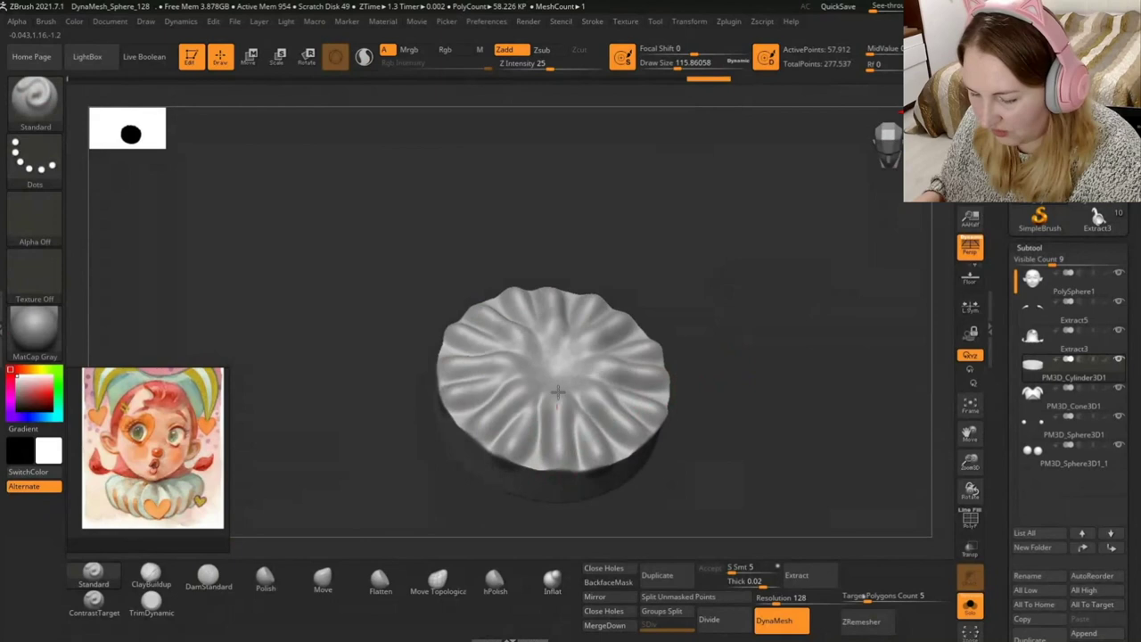
mouse_move(716, 333)
left_mouse_down()
mouse_move(724, 263)
mouse_move(707, 328)
left_mouse_up()
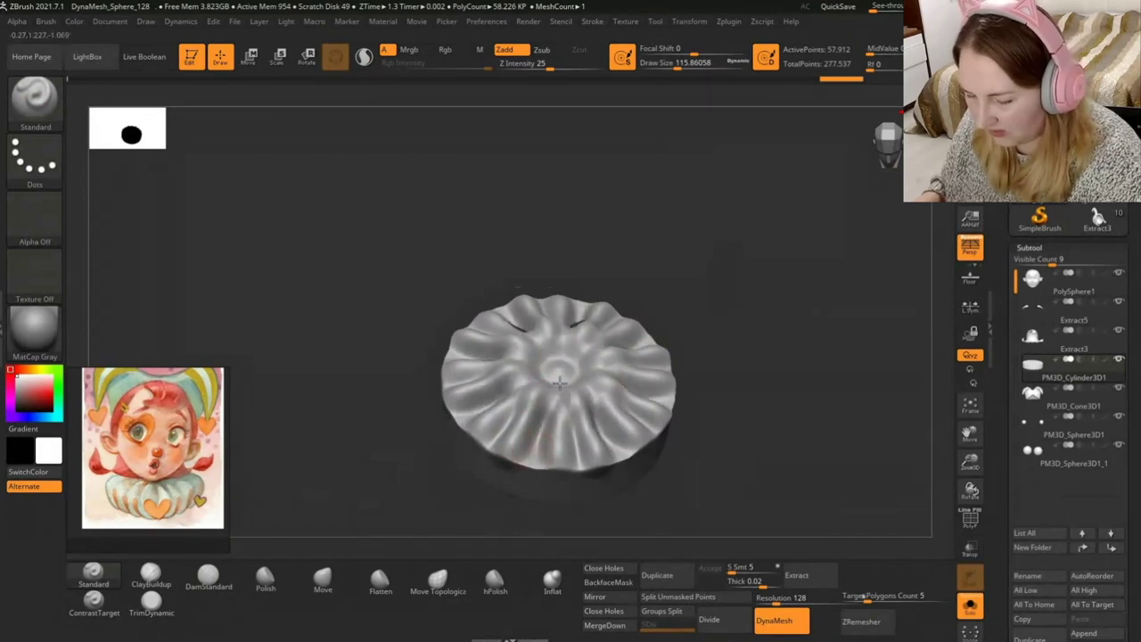
mouse_move(725, 334)
left_mouse_down()
mouse_move(749, 310)
mouse_move(737, 299)
mouse_move(791, 246)
left_mouse_up()
left_click_drag(543, 428, 537, 487)
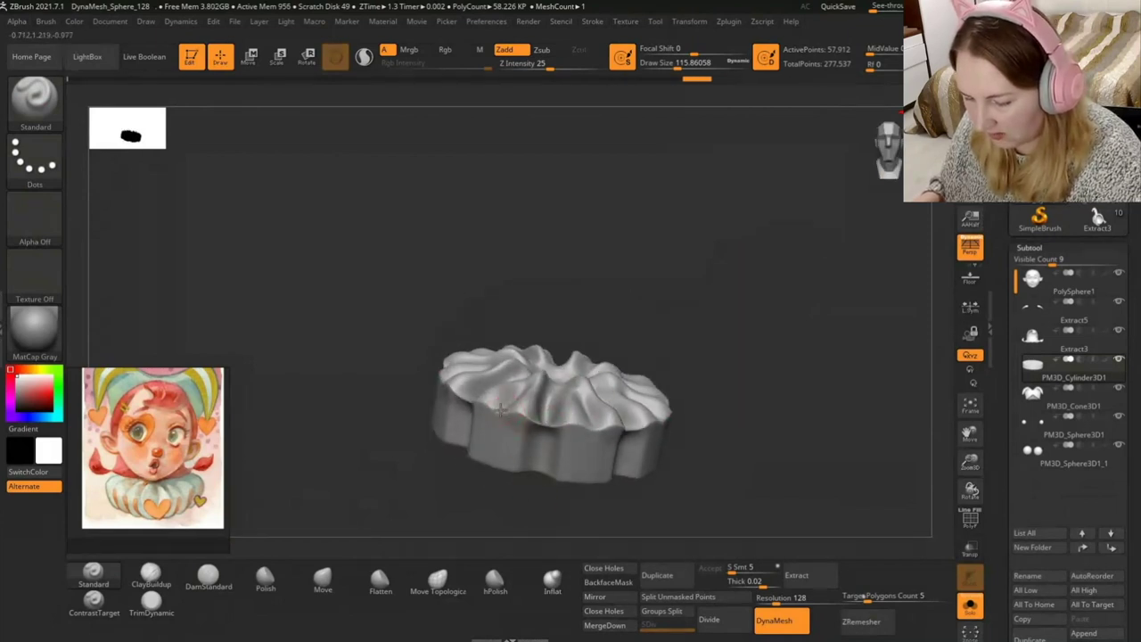
Exit Solo, select the Move brush, and switch the bust to see-through Transp/Ghost display.
mouse_move(722, 344)
left_mouse_down()
mouse_move(736, 347)
mouse_move(726, 267)
mouse_move(740, 351)
mouse_move(765, 327)
mouse_move(849, 466)
mouse_move(806, 426)
left_mouse_up()
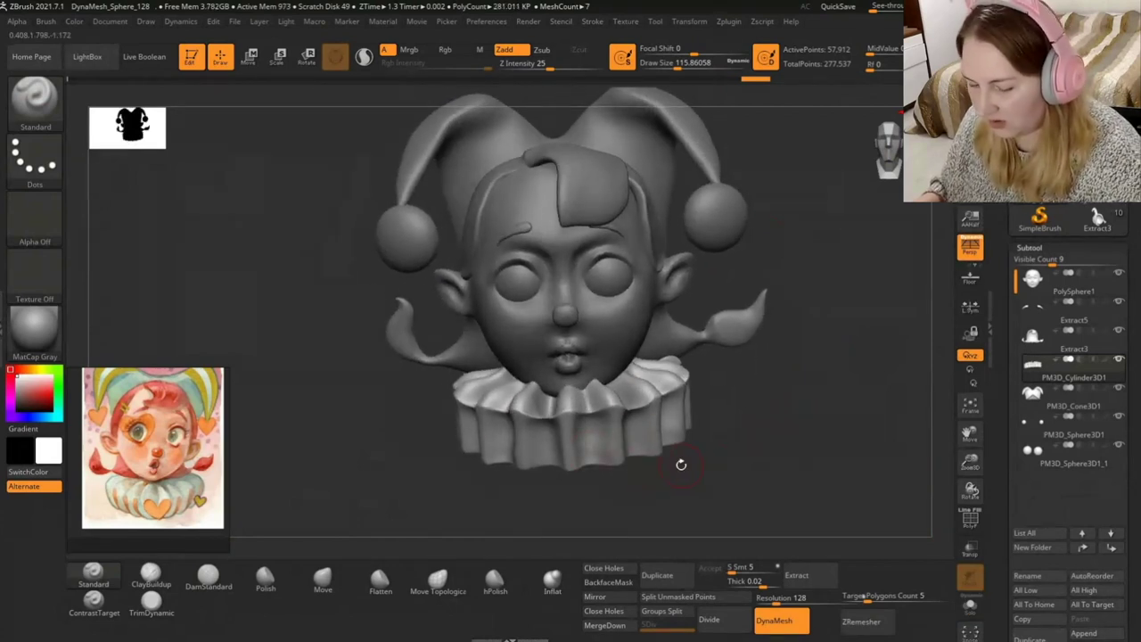
left_click(322, 578)
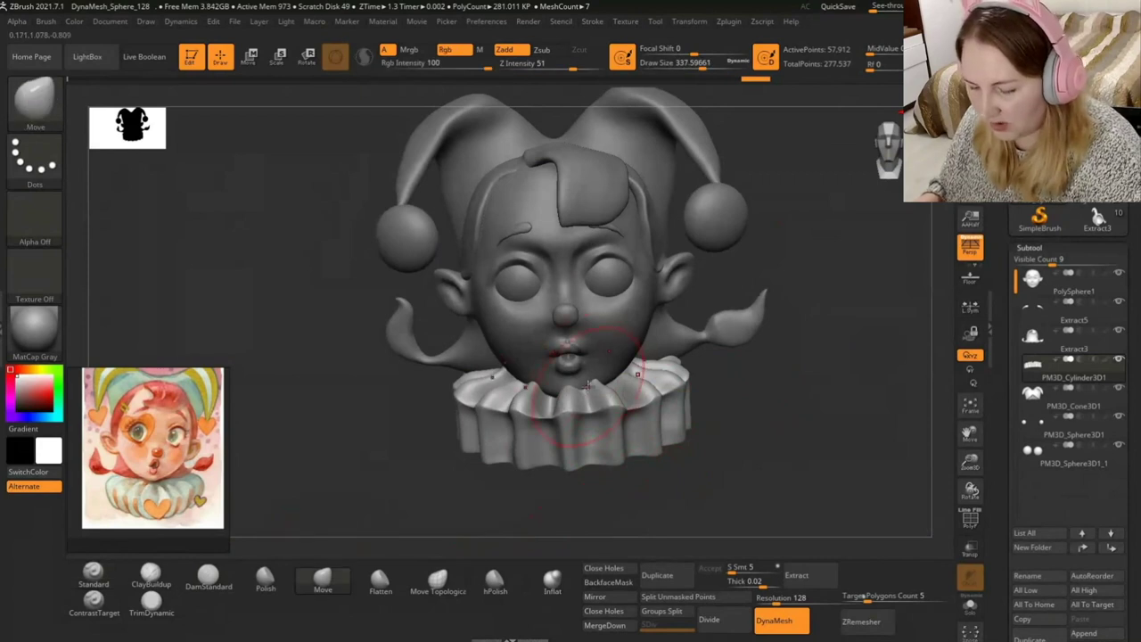
key("ctrl")
left_click_drag(764, 330, 861, 365)
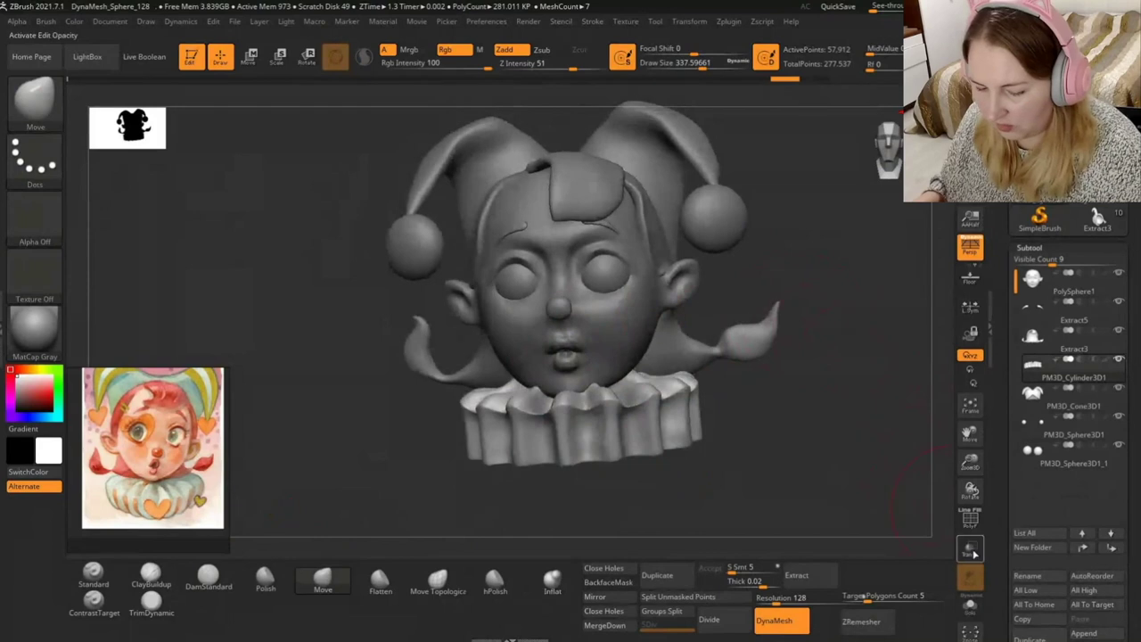
left_click(970, 548)
left_click_drag(800, 412, 788, 472)
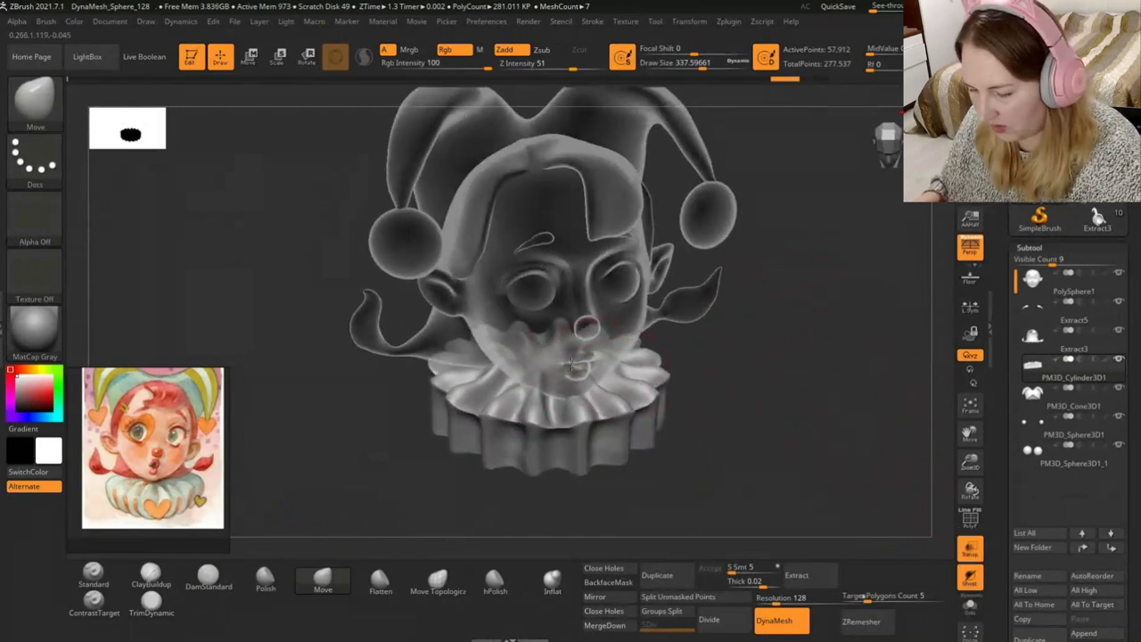
key("ctrl")
mouse_move(588, 378)
right_mouse_down()
mouse_move(566, 406)
mouse_move(737, 298)
right_mouse_up()
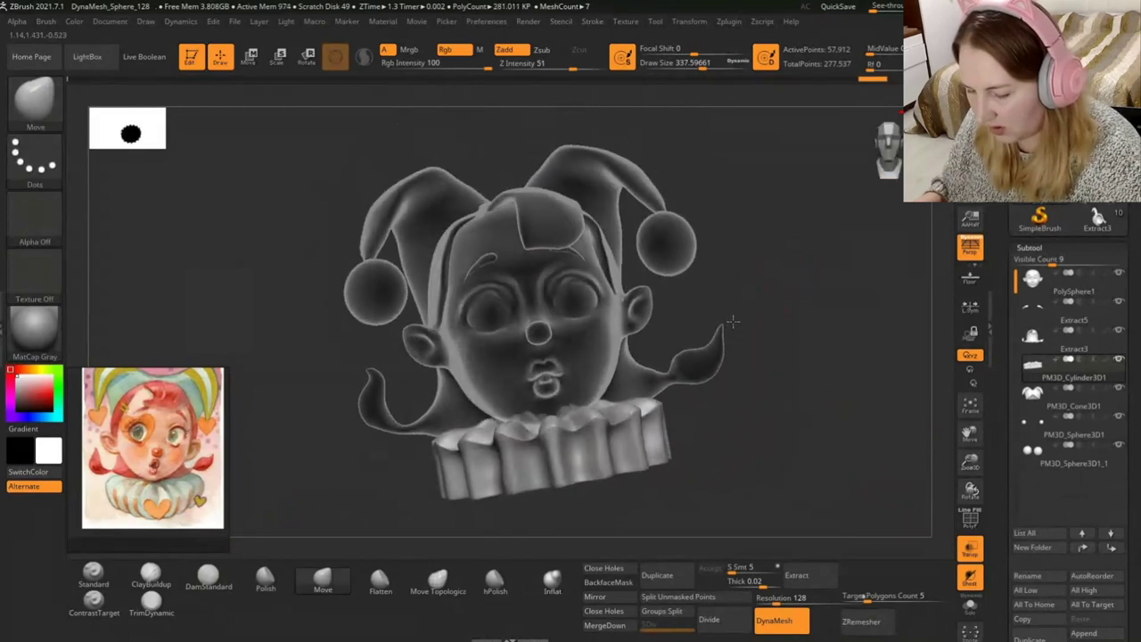
Replace radial (R) symmetry with >X< mirror symmetry and face the bust front-on.
left_click(689, 20)
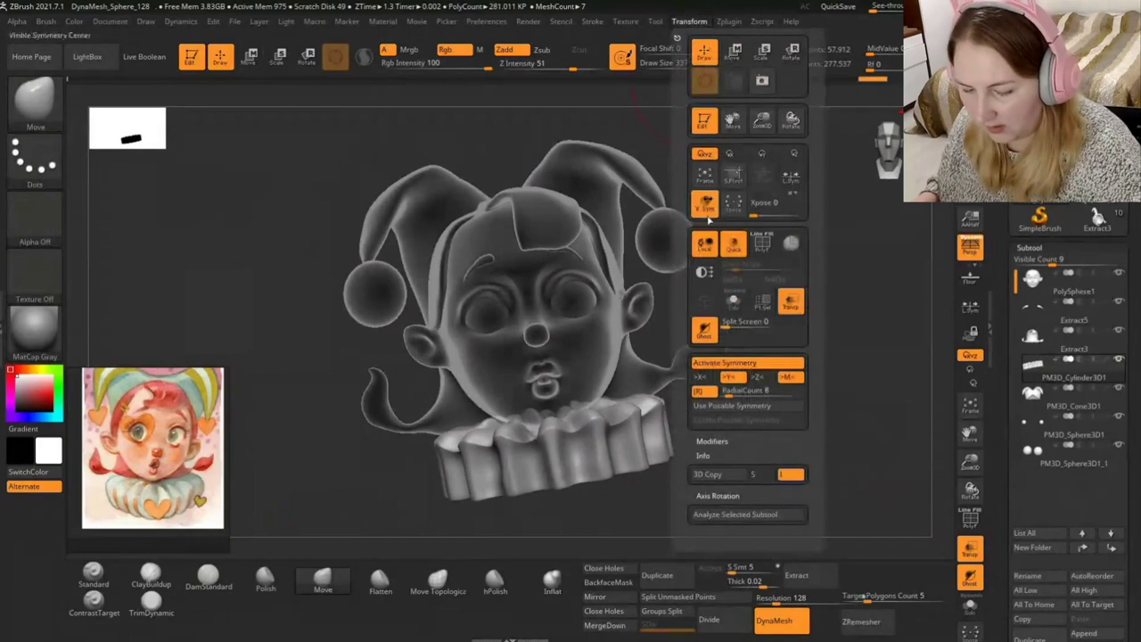
left_click(703, 388)
left_click(703, 378)
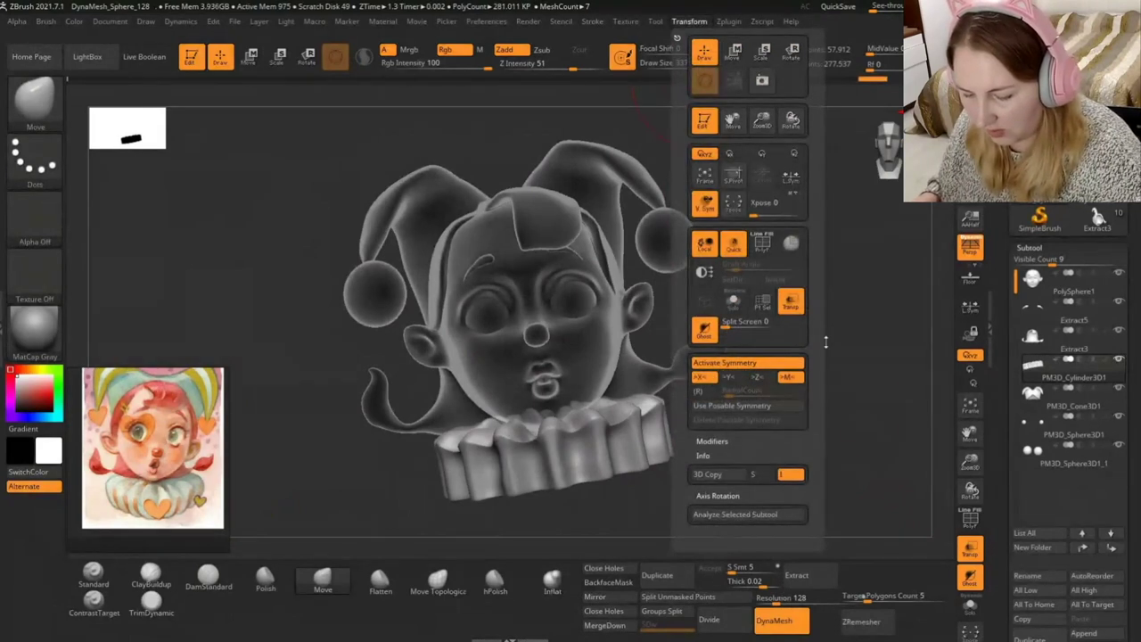
left_click_drag(825, 342, 583, 458)
left_click_drag(785, 325, 784, 385)
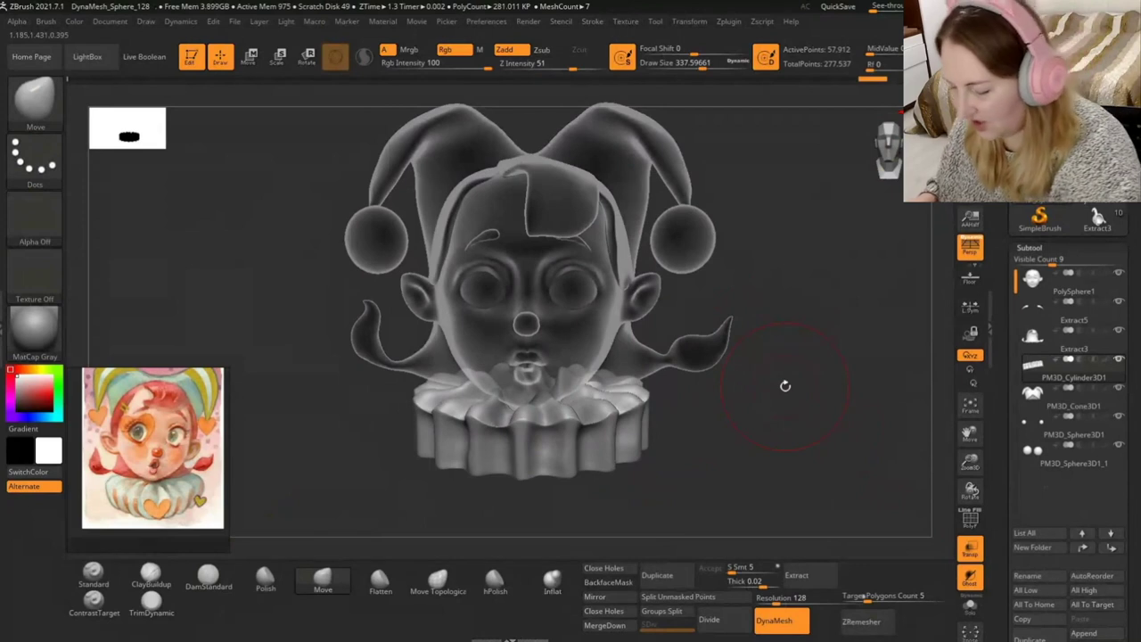
Groove and smooth the collar front, then crease its front and lower folds with DamStandard.
left_click(96, 571)
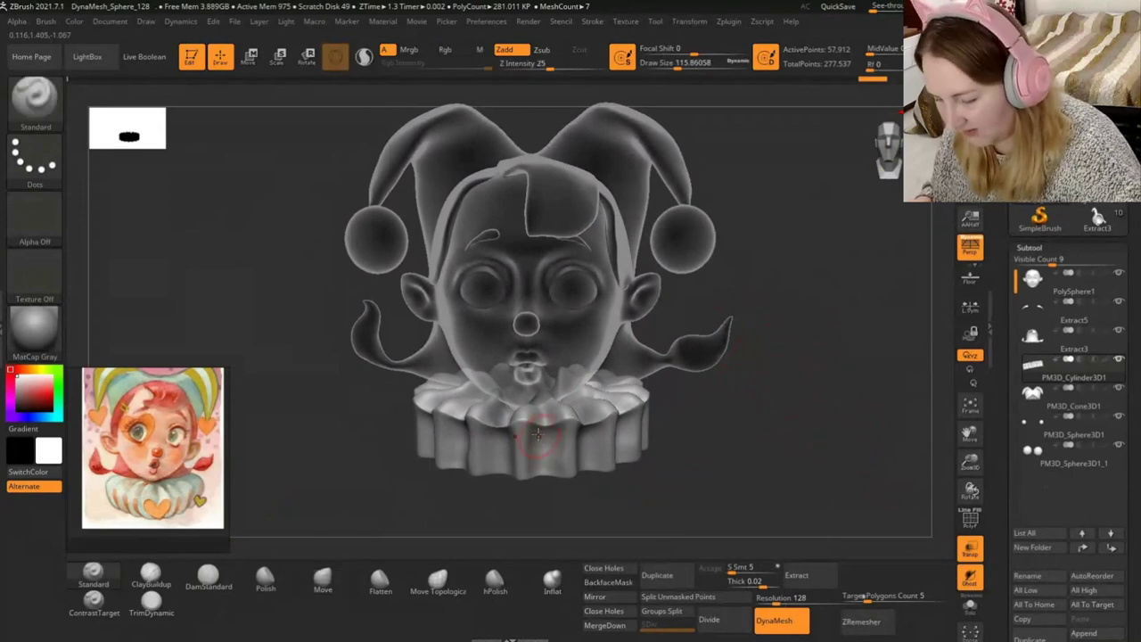
mouse_move(529, 431)
left_mouse_down()
mouse_move(524, 463)
mouse_move(544, 453)
left_mouse_up()
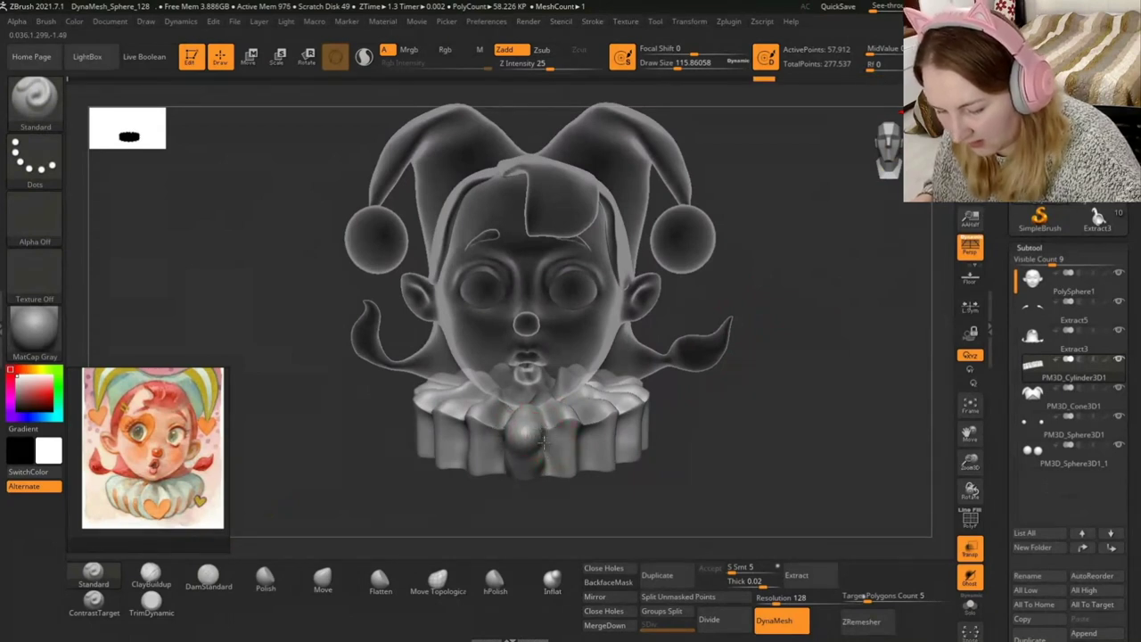
left_click_drag(524, 457, 526, 408, "shift")
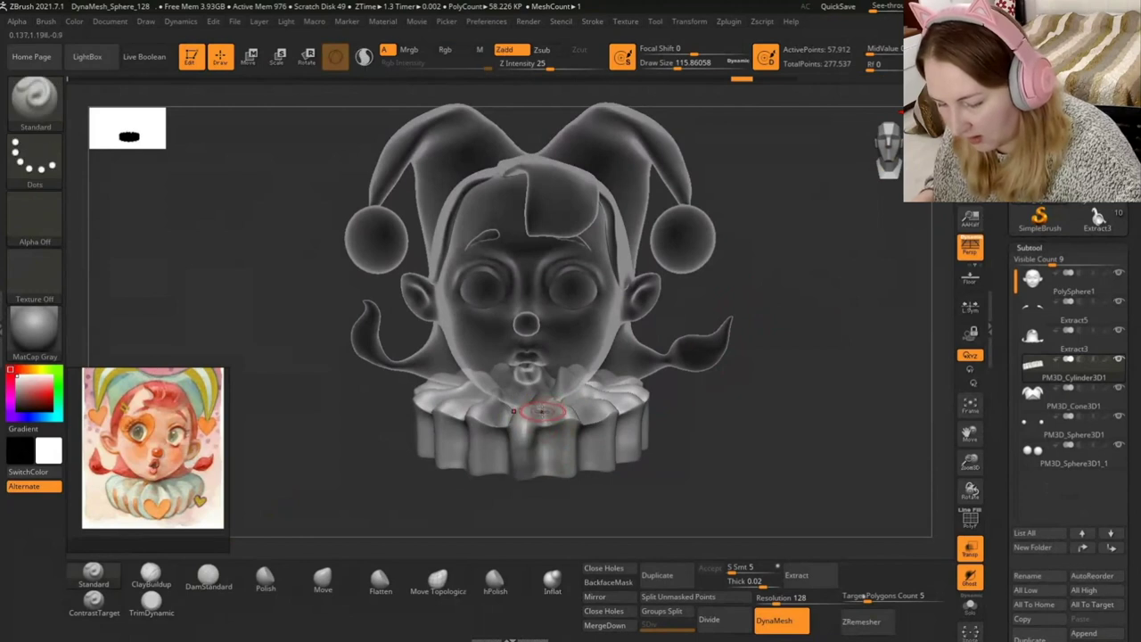
left_click(208, 578)
left_click_drag(521, 433, 528, 454)
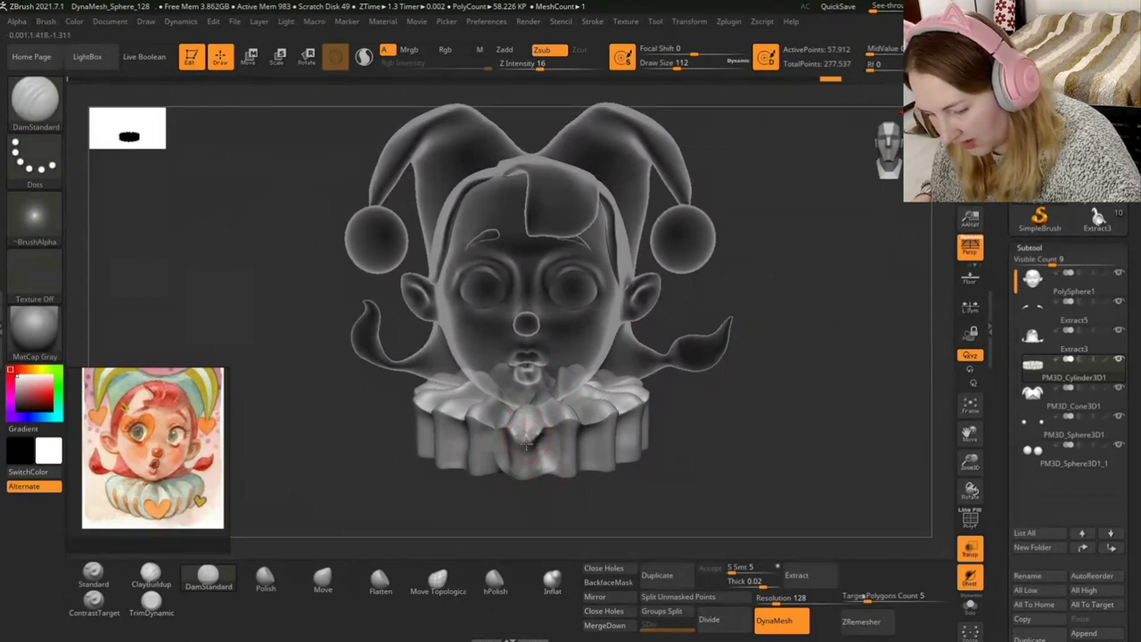
left_click_drag(500, 468, 514, 482)
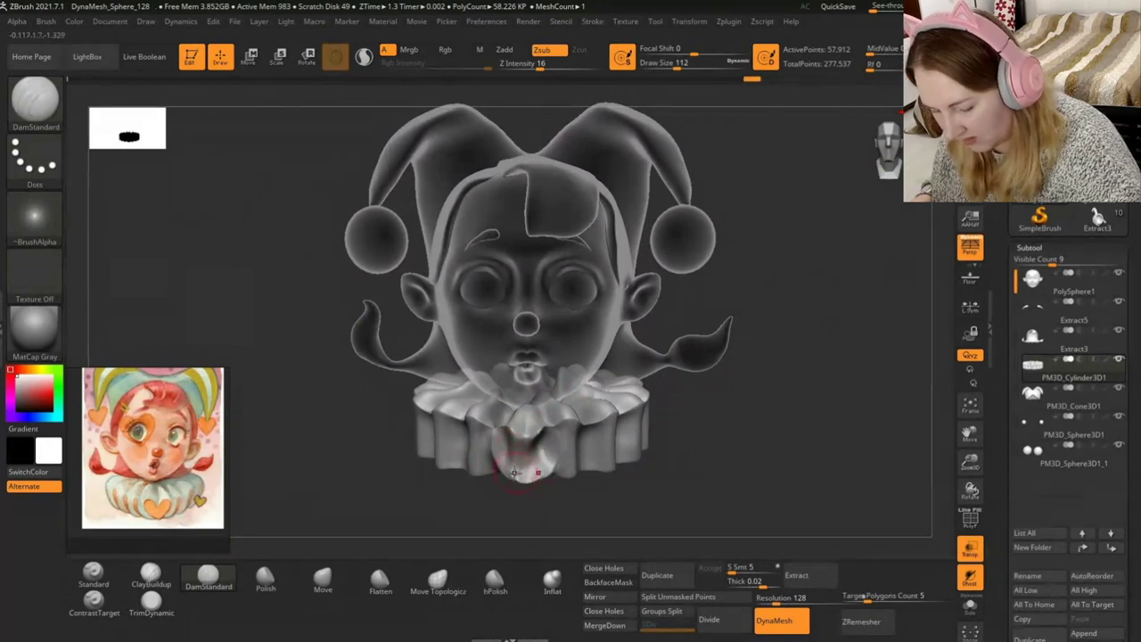
Build up the front collar bulge with a smaller Standard brush, then polish the collar top smoother.
left_click(93, 575)
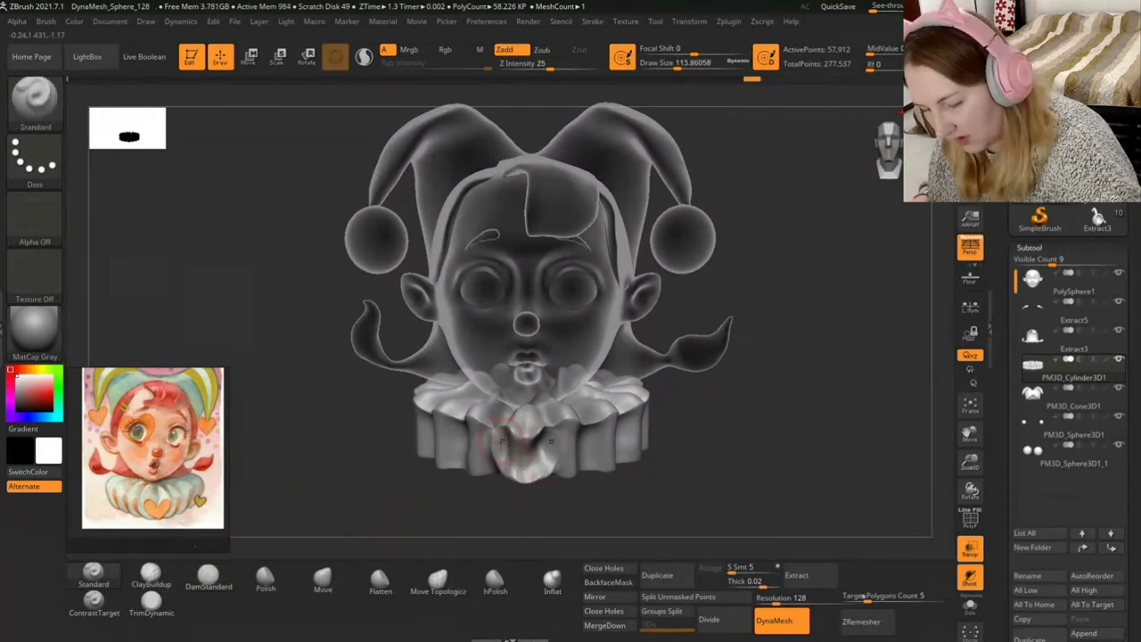
left_click_drag(686, 64, 679, 64)
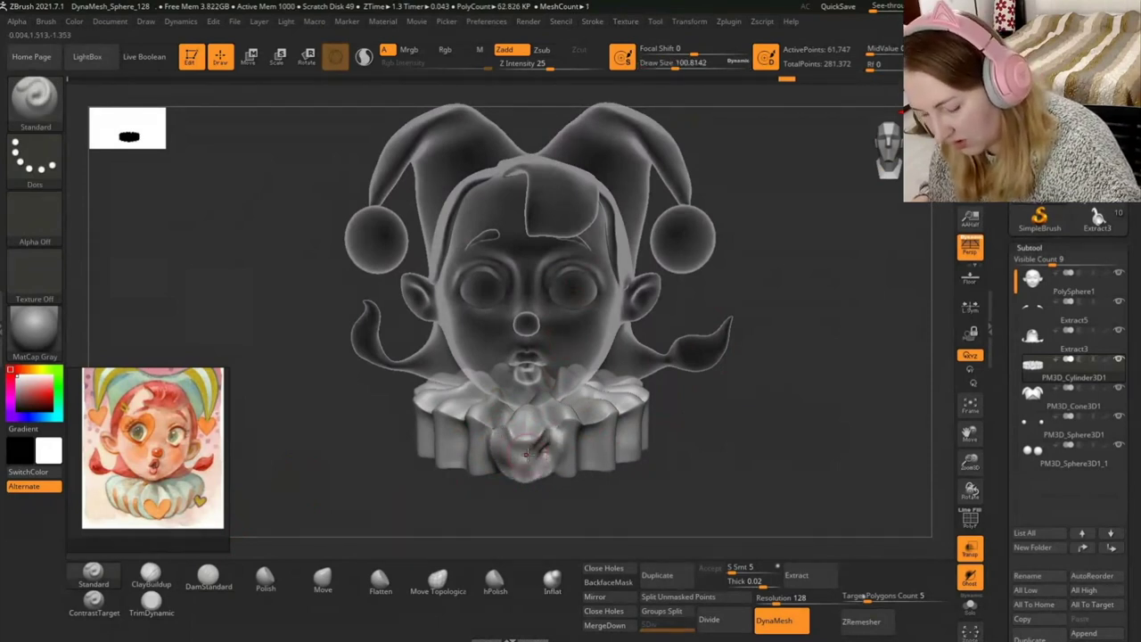
left_click_drag(546, 450, 550, 435)
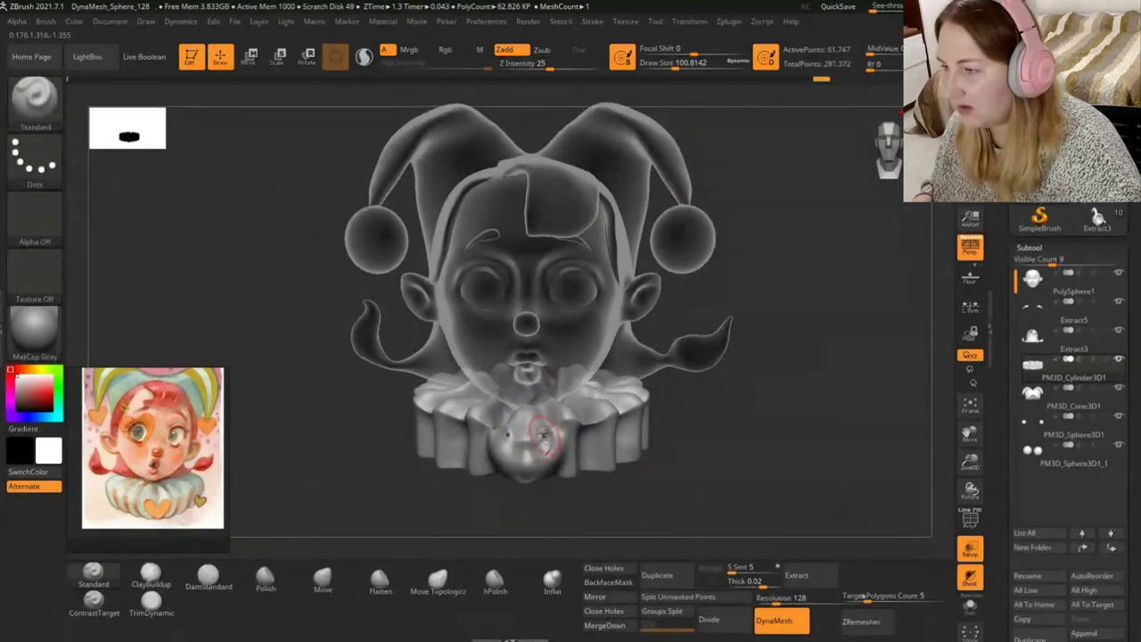
left_click_drag(740, 423, 273, 492)
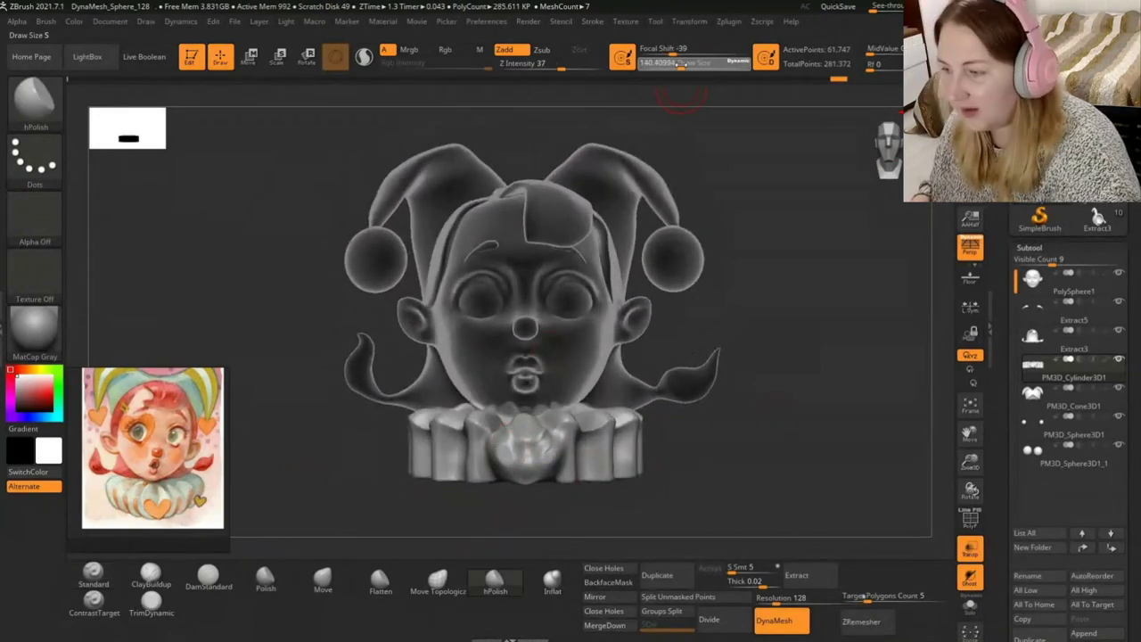
left_click_drag(675, 62, 713, 63)
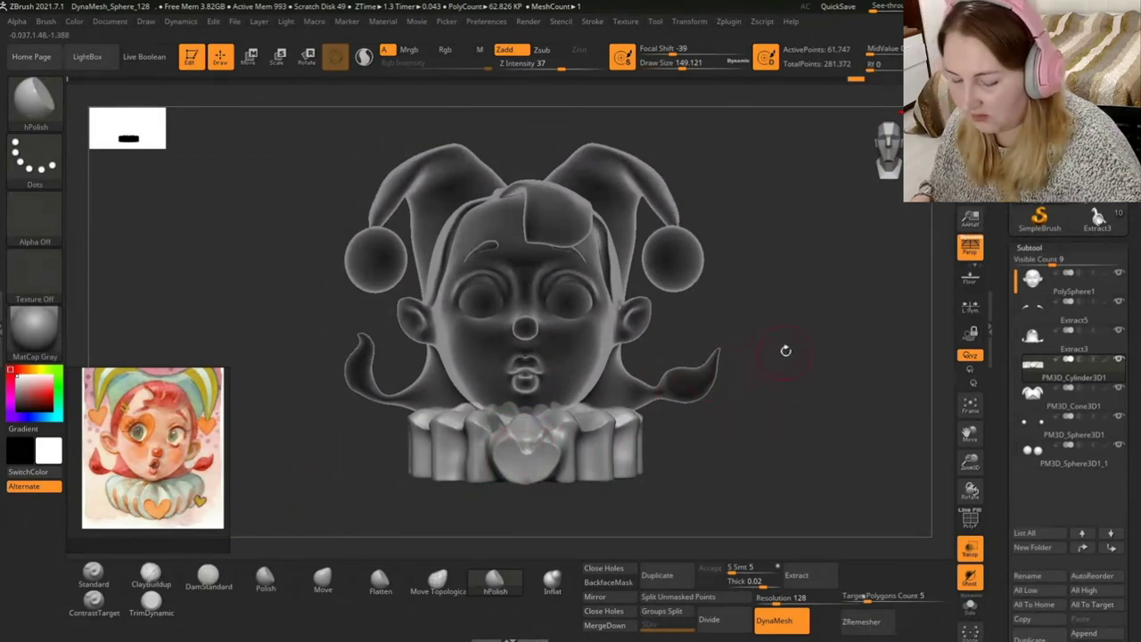
left_click_drag(785, 350, 545, 404)
Shrink the Move brush to about 149 and undo the distortion of the heart.
left_click(323, 578)
key("bracketleft")
key("bracketleft")
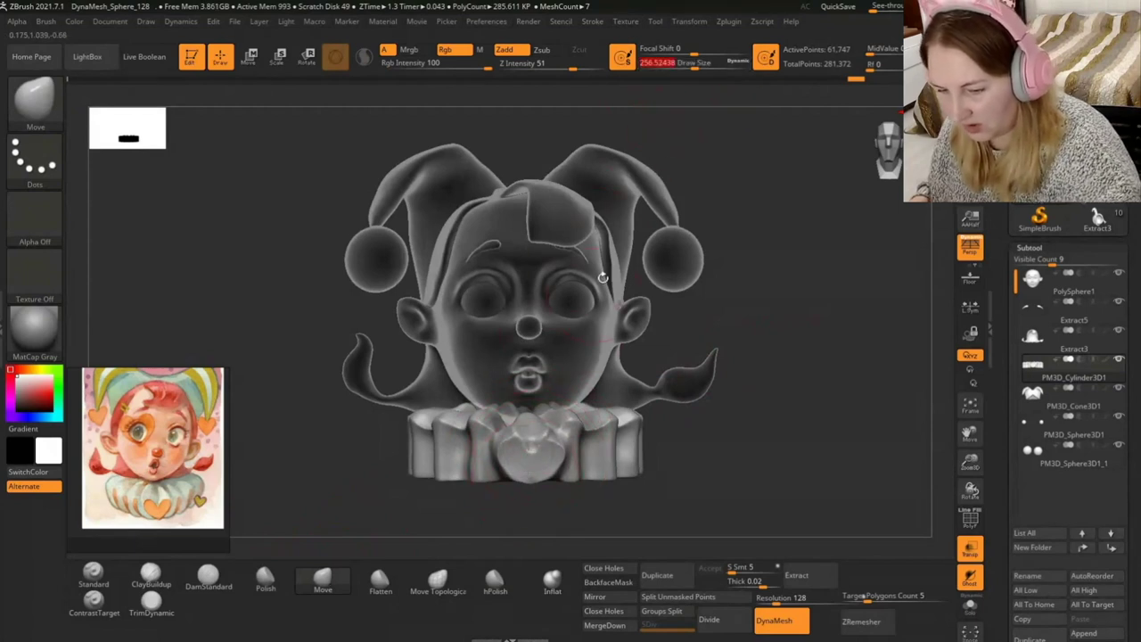
left_click_drag(685, 65, 671, 64)
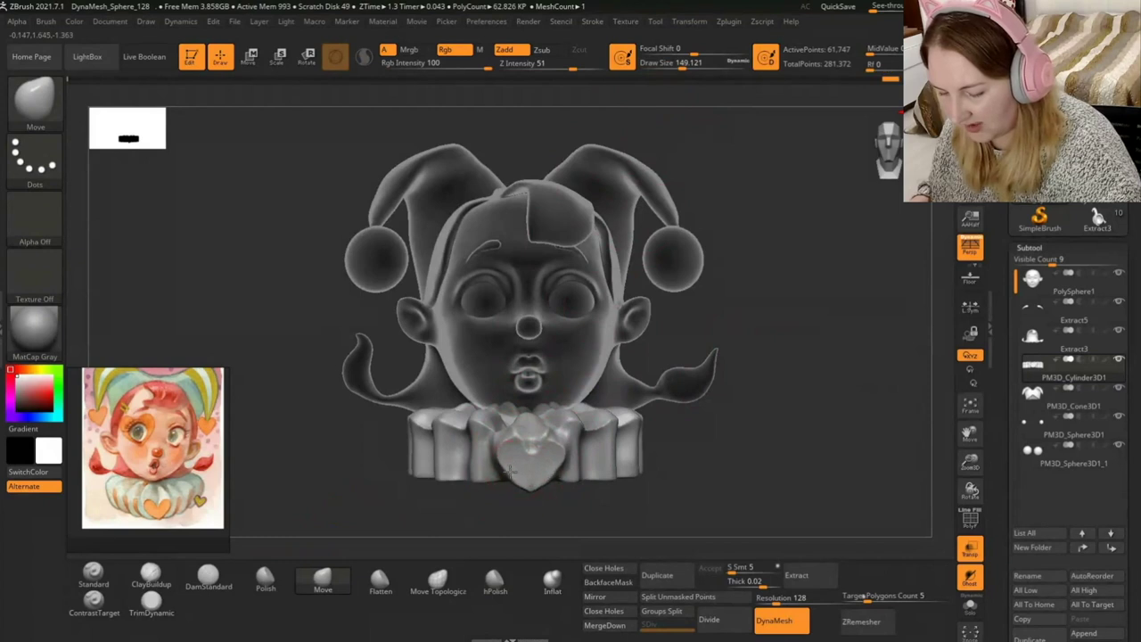
key("ctrl+z")
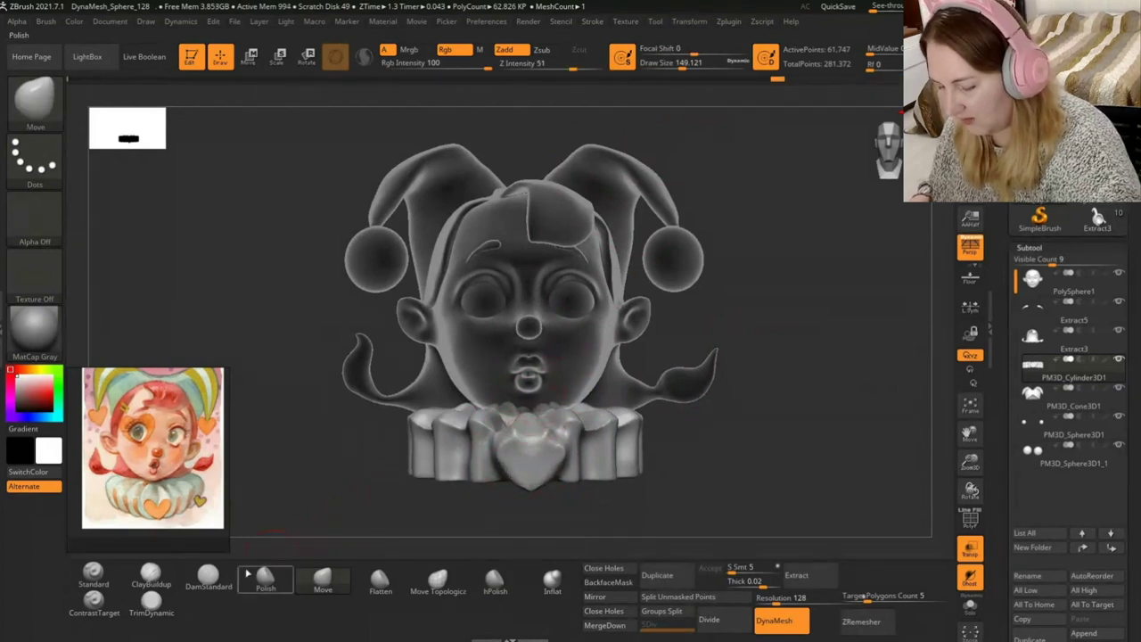
Smooth the surface around the heart with a Move brush of about 127.
left_click(207, 578)
left_click_drag(764, 267, 596, 379)
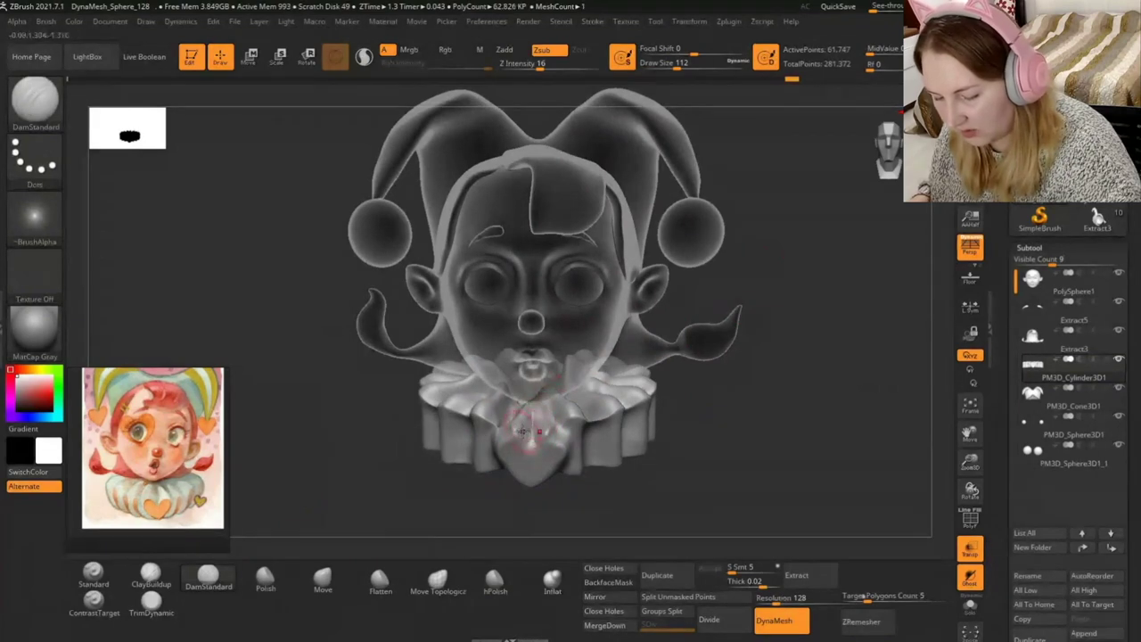
left_click_drag(704, 410, 688, 317)
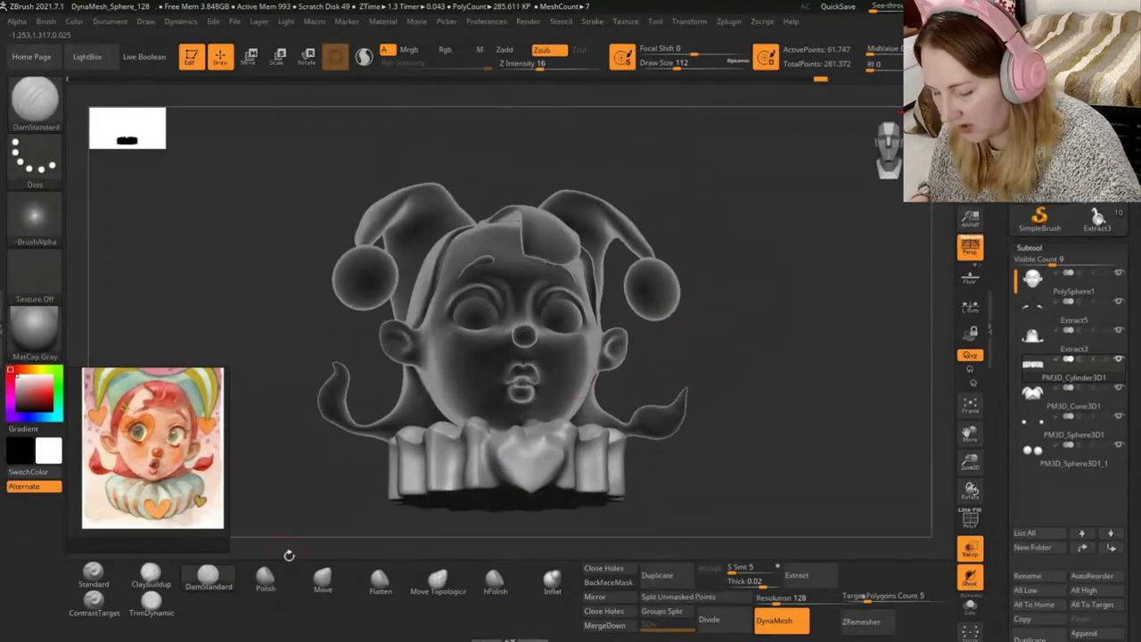
left_click(323, 580)
left_click_drag(693, 63, 674, 64)
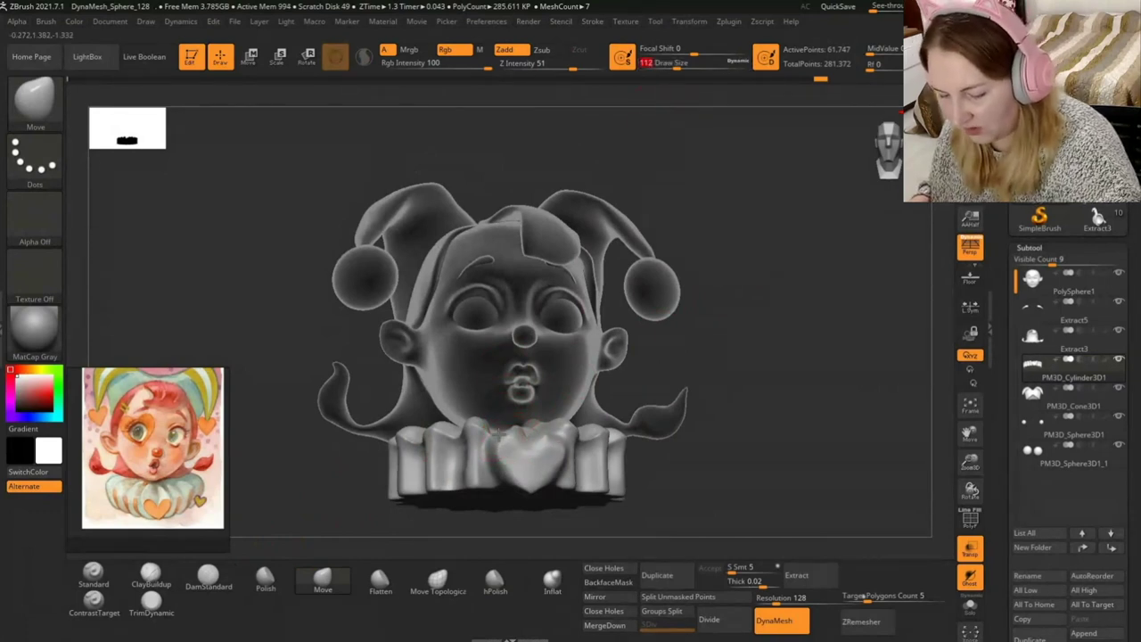
left_click_drag(697, 331, 727, 338)
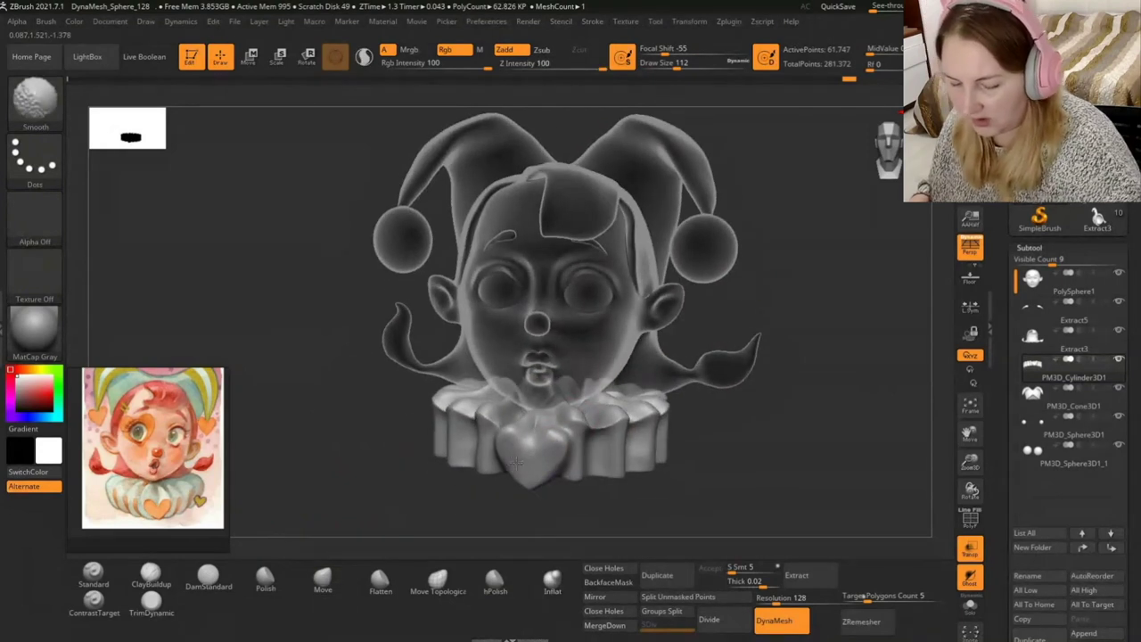
left_click_drag(794, 301, 820, 301)
Set DamStandard to carve inward at size about 94, then push the heart shape with Move.
left_click(207, 577)
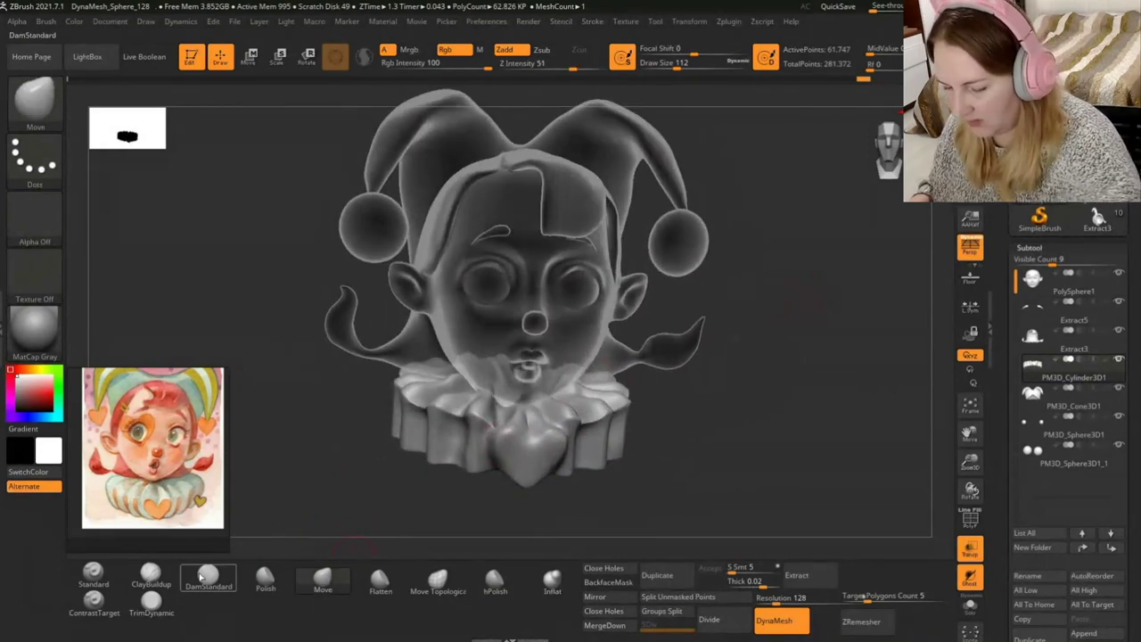
left_click(205, 577)
key("bracketleft")
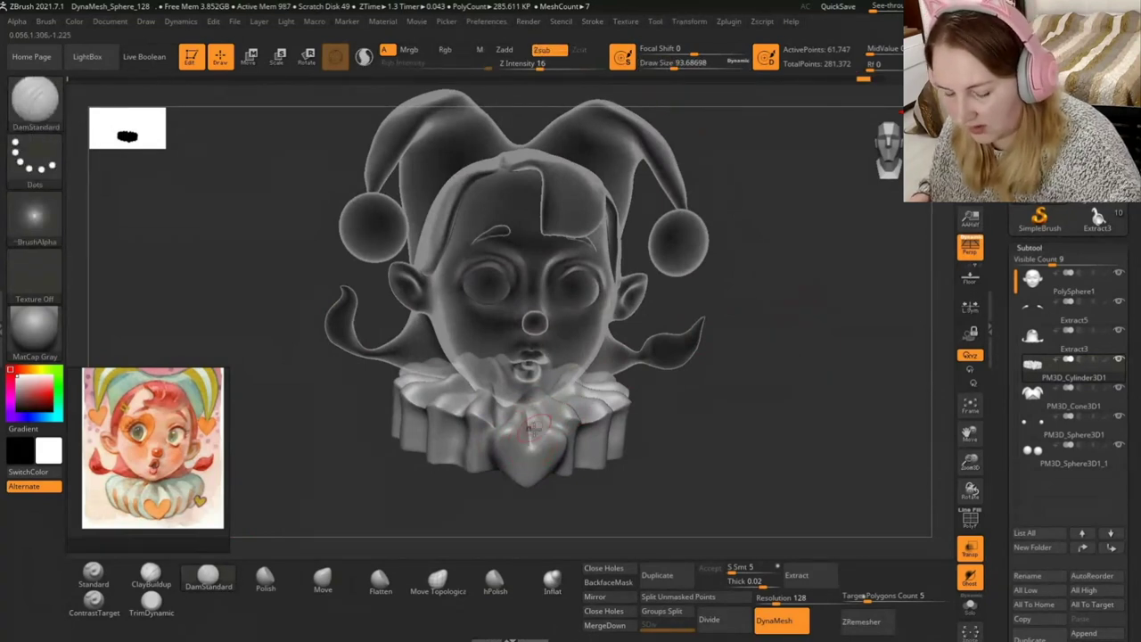
mouse_move(776, 286)
left_mouse_down()
mouse_move(790, 258)
mouse_move(813, 285)
left_mouse_up()
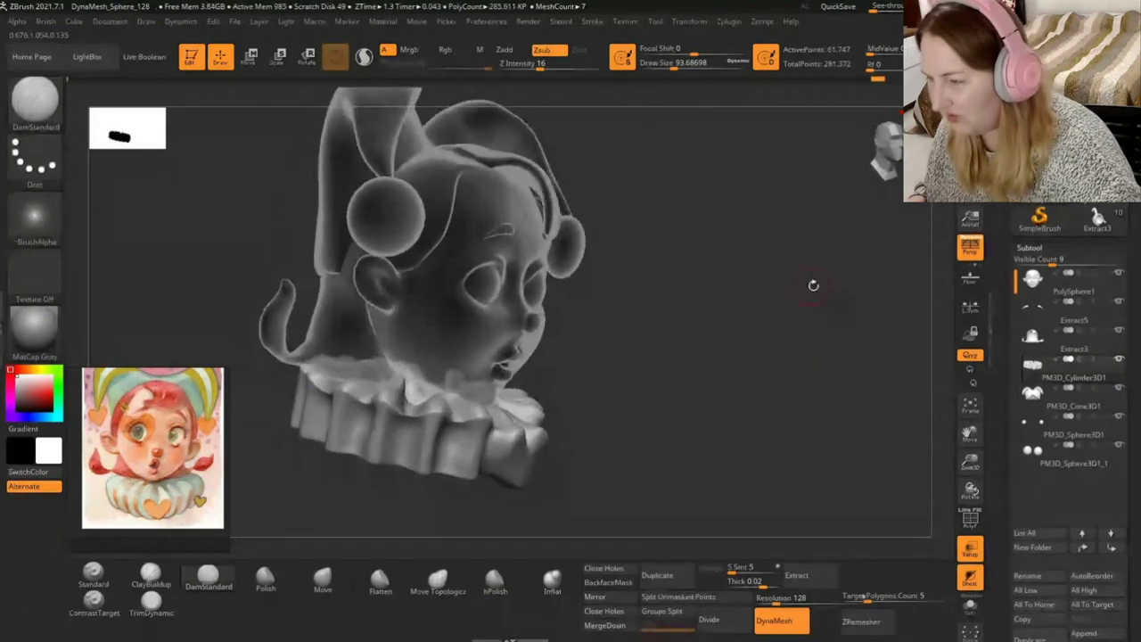
left_click(322, 580)
left_click_drag(522, 458, 578, 347)
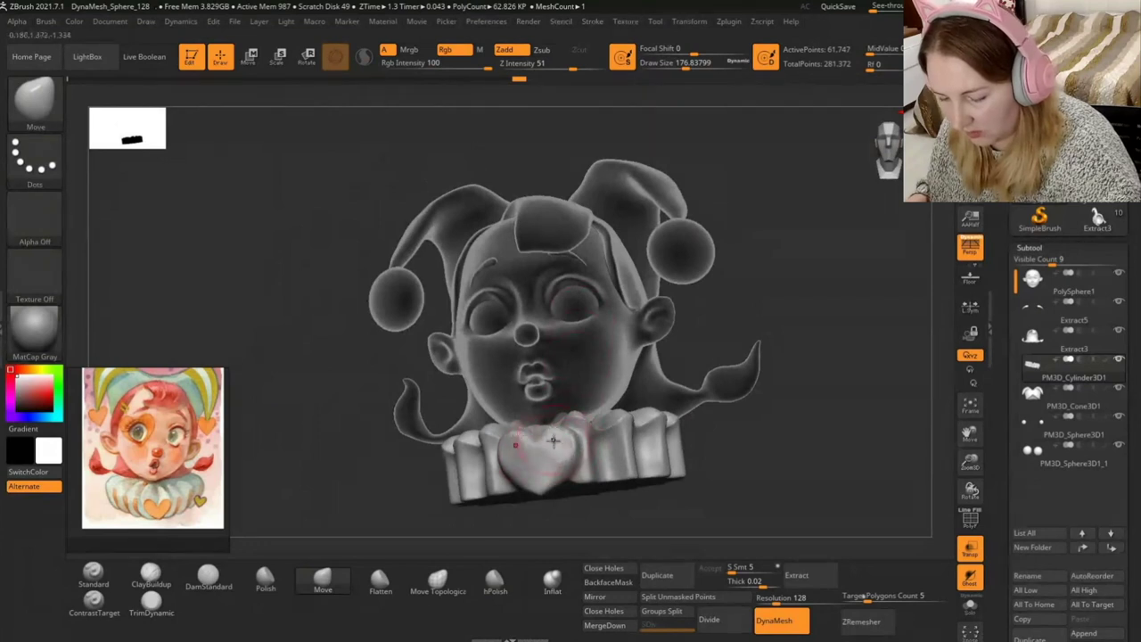
Enlarge the brush to about 274 and make the heart at the collar front bigger.
left_click_drag(784, 339, 782, 394)
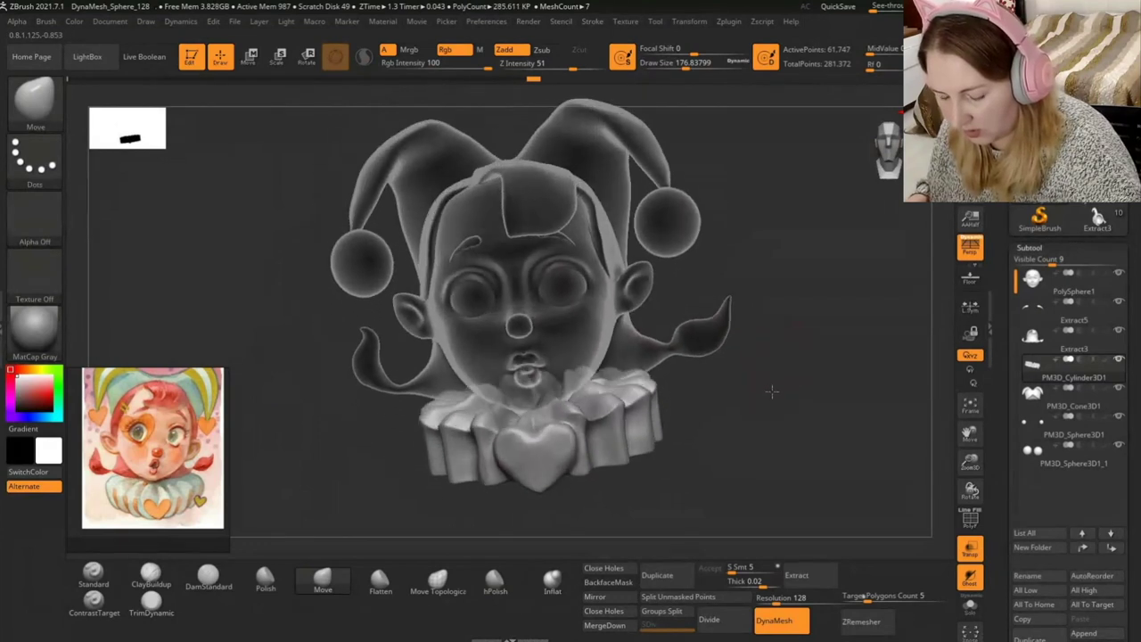
mouse_move(820, 338)
left_mouse_down()
mouse_move(798, 318)
mouse_move(690, 371)
mouse_move(703, 346)
mouse_move(586, 443)
left_mouse_up()
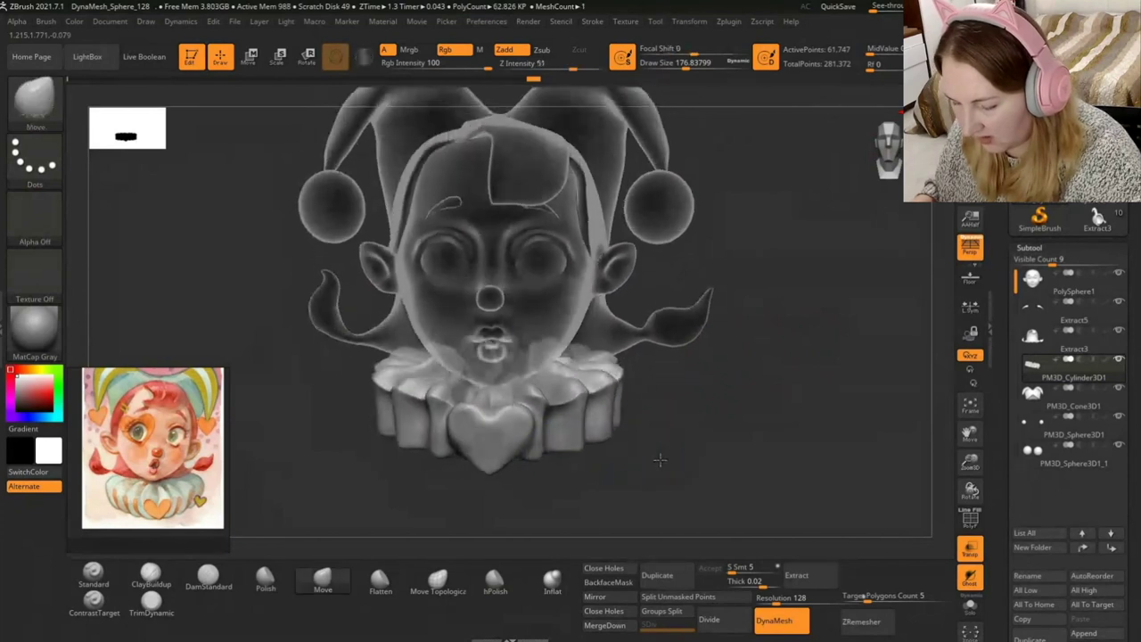
left_click_drag(618, 437, 657, 458)
left_click_drag(682, 63, 694, 63)
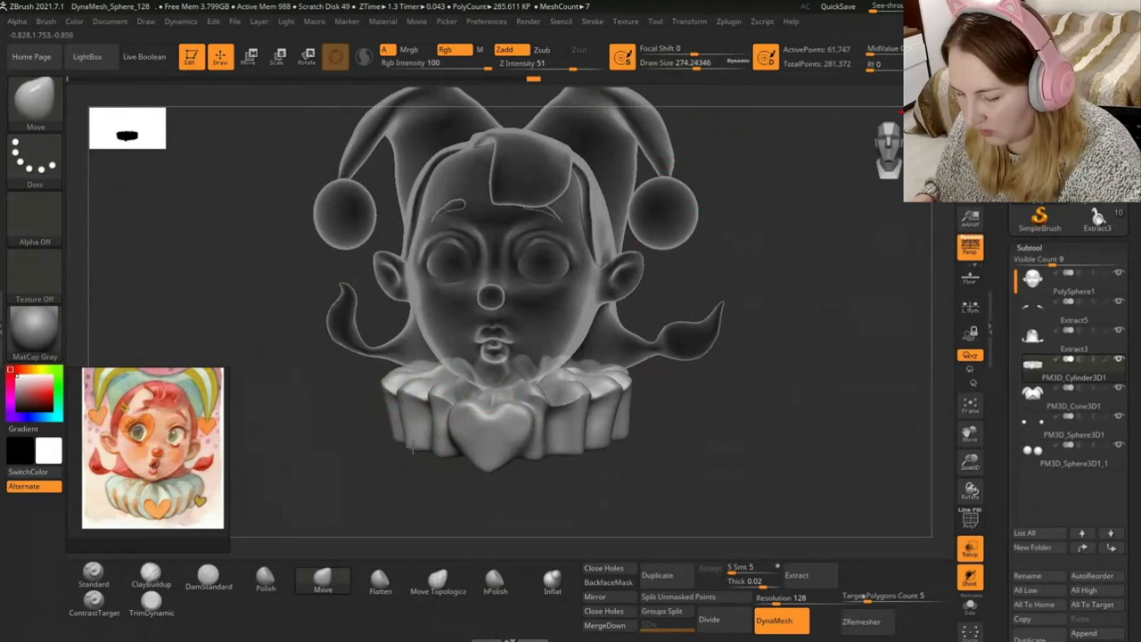
left_click_drag(430, 388, 615, 441)
mouse_move(615, 444)
right_mouse_down()
mouse_move(632, 405)
mouse_move(605, 354)
mouse_move(611, 383)
right_mouse_up()
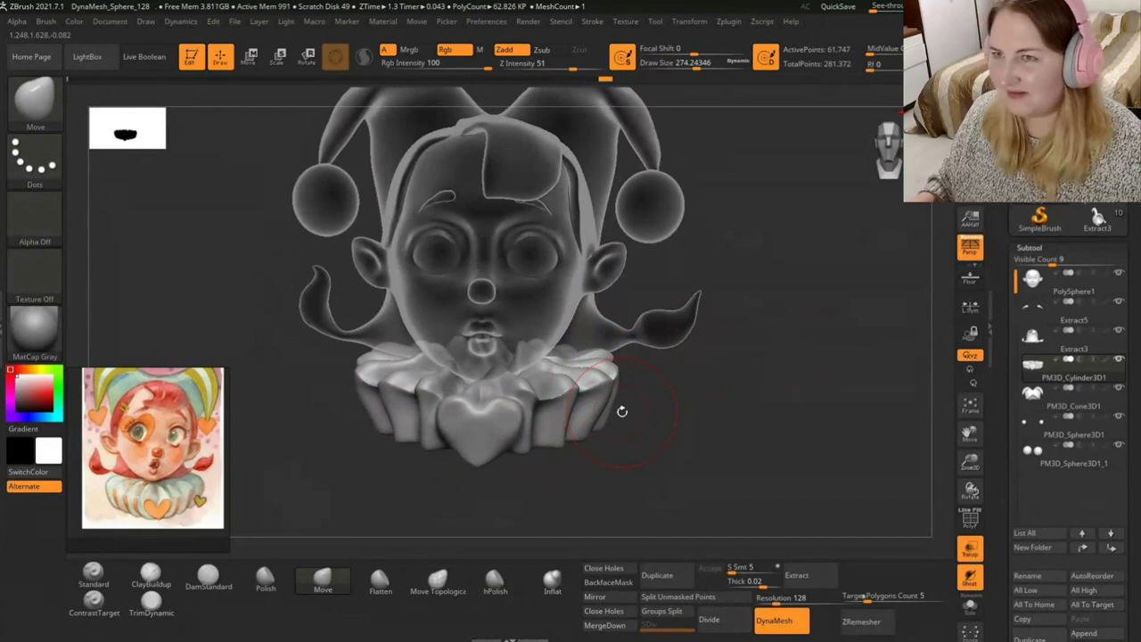
mouse_move(606, 78)
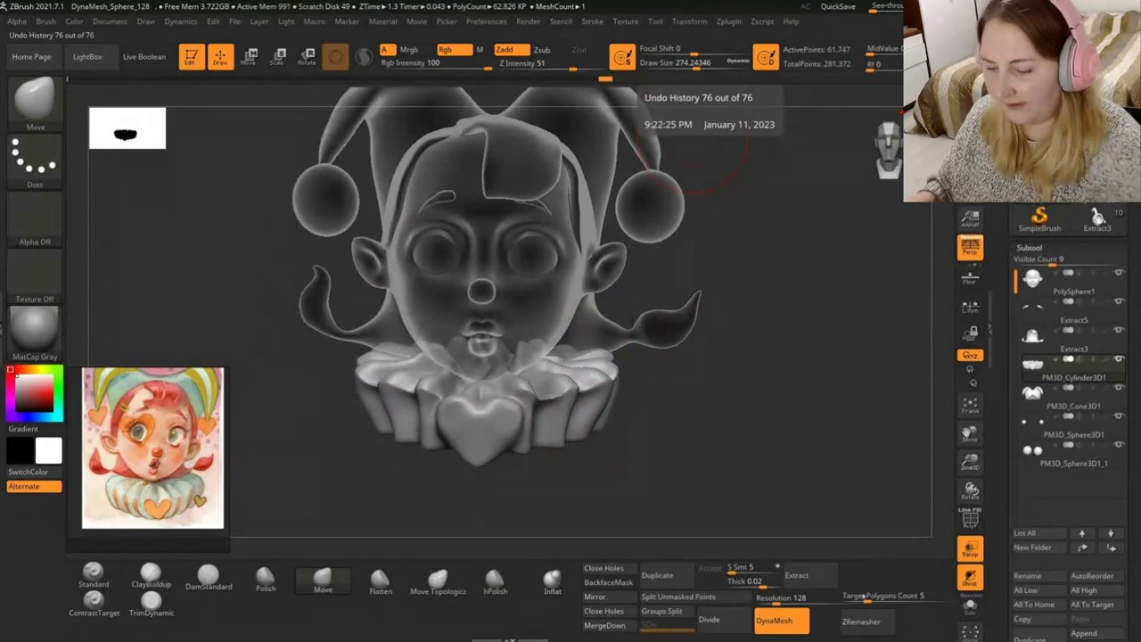
left_click_drag(660, 178, 654, 394)
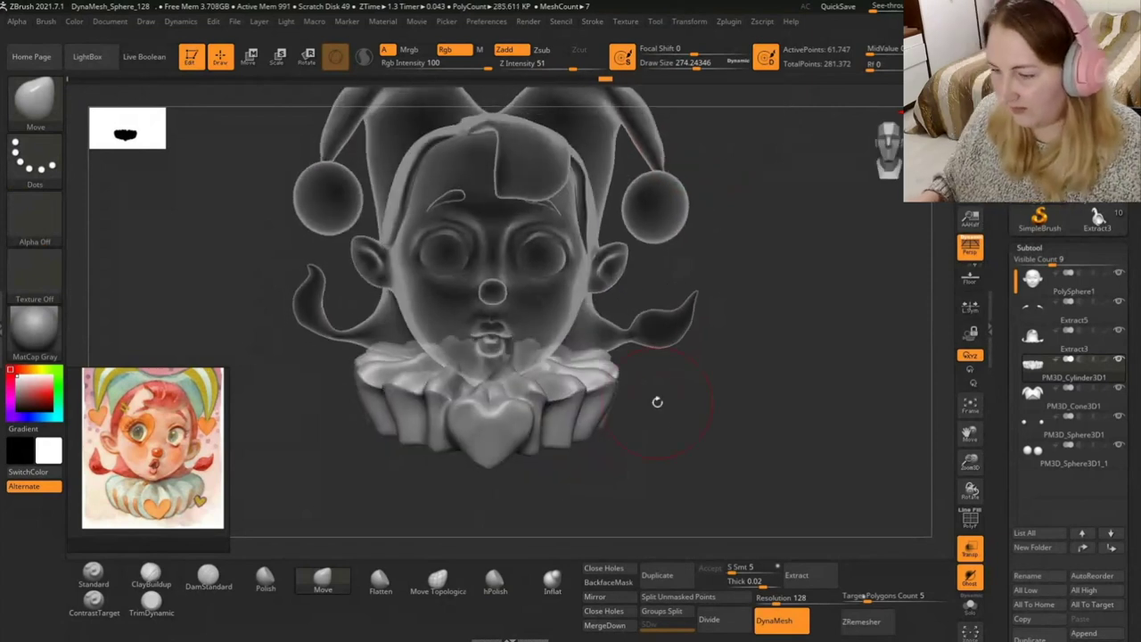
Place the transform gizmo on the heart, return to the brush, and smooth the collar ruffles.
left_click(250, 56)
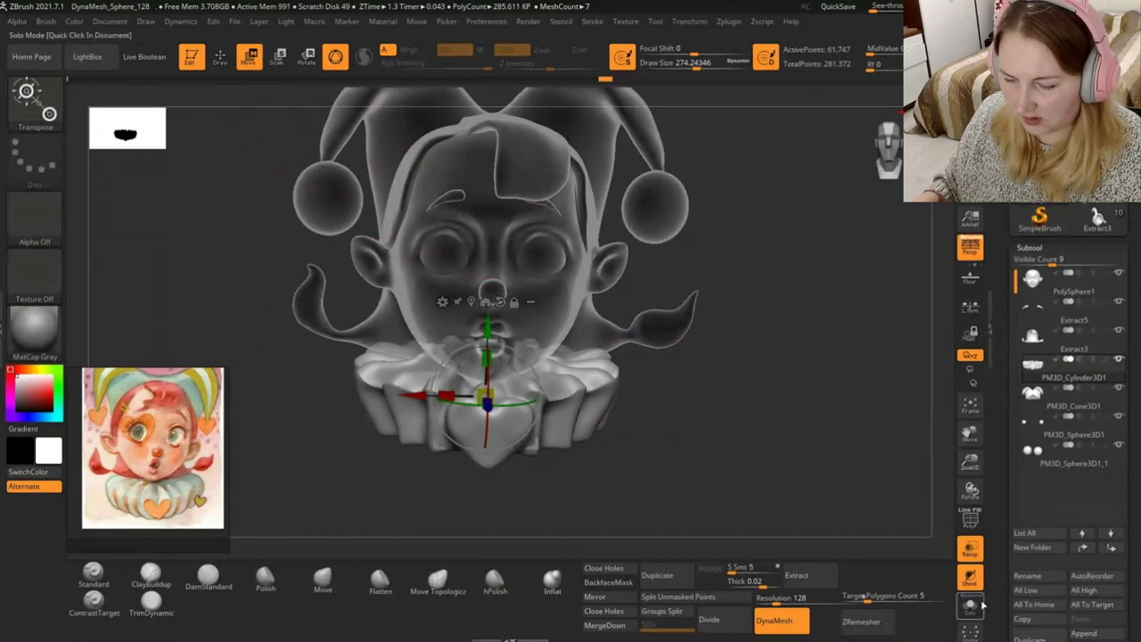
left_click(970, 548)
mouse_move(761, 407)
left_mouse_down()
mouse_move(675, 390)
mouse_move(706, 393)
mouse_move(624, 446)
left_mouse_up()
key("q")
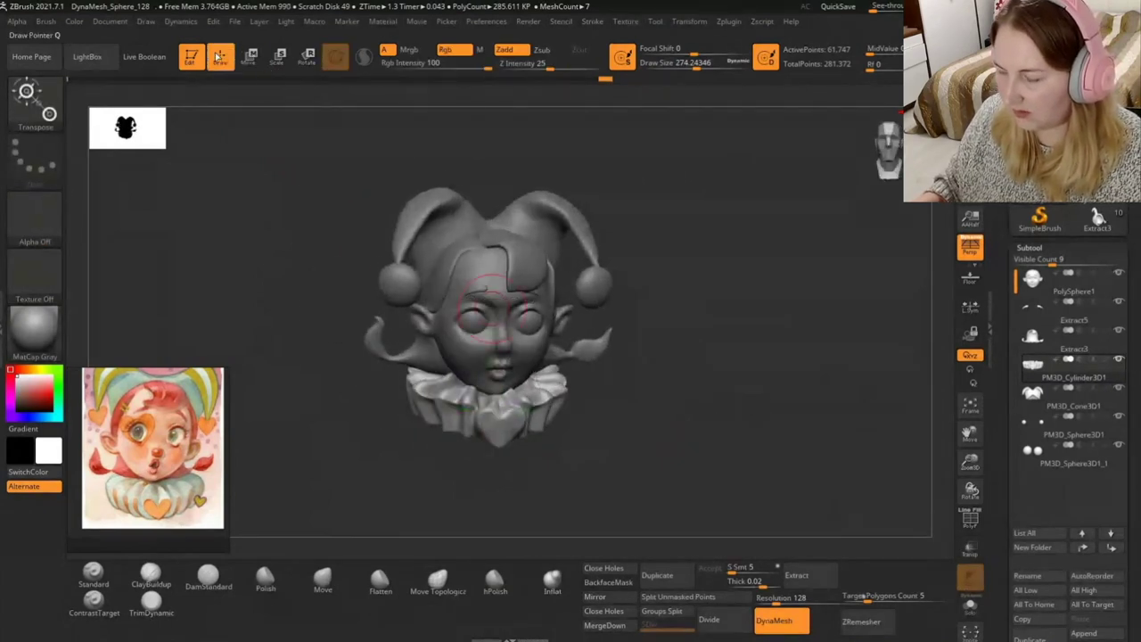
key("b")
key("m")
key("v")
key("f")
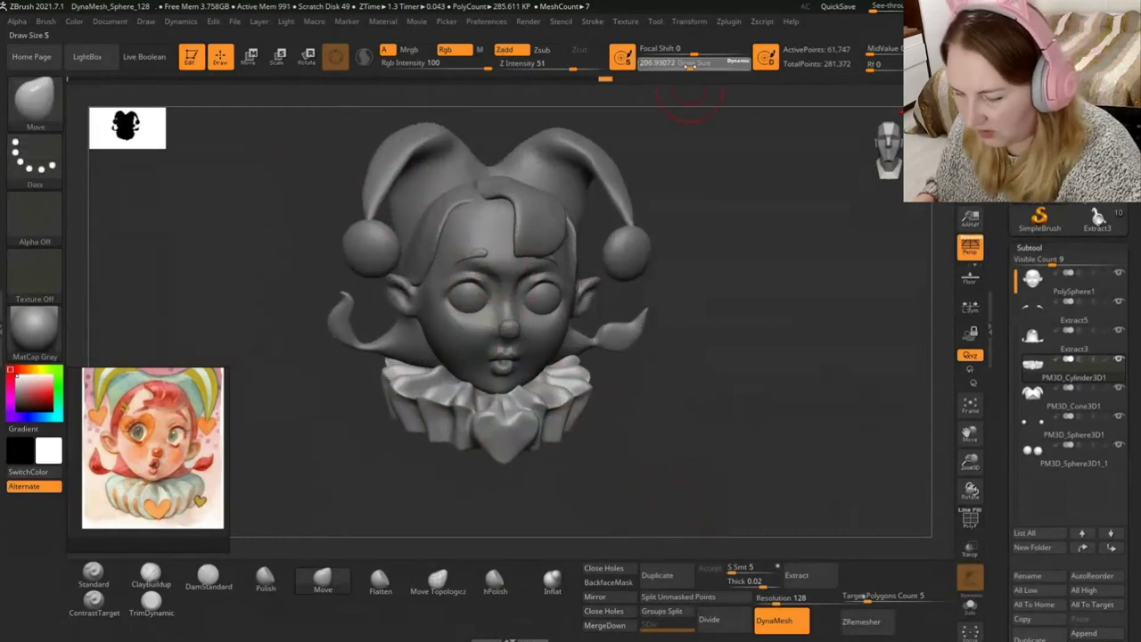
left_click_drag(401, 294, 440, 364, "shift")
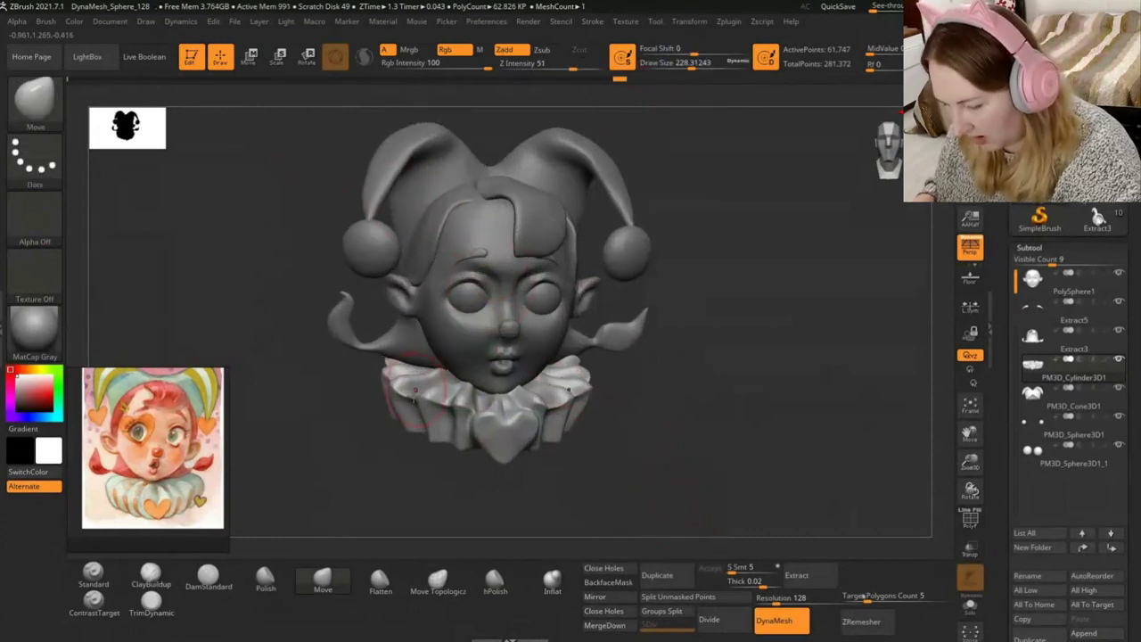
Reduce the brush to about 140, inspect the bust, and turn off see-through display.
mouse_move(422, 363)
right_mouse_down()
mouse_move(597, 354)
mouse_move(613, 413)
mouse_move(736, 428)
mouse_move(720, 495)
mouse_move(734, 520)
mouse_move(693, 411)
right_mouse_up()
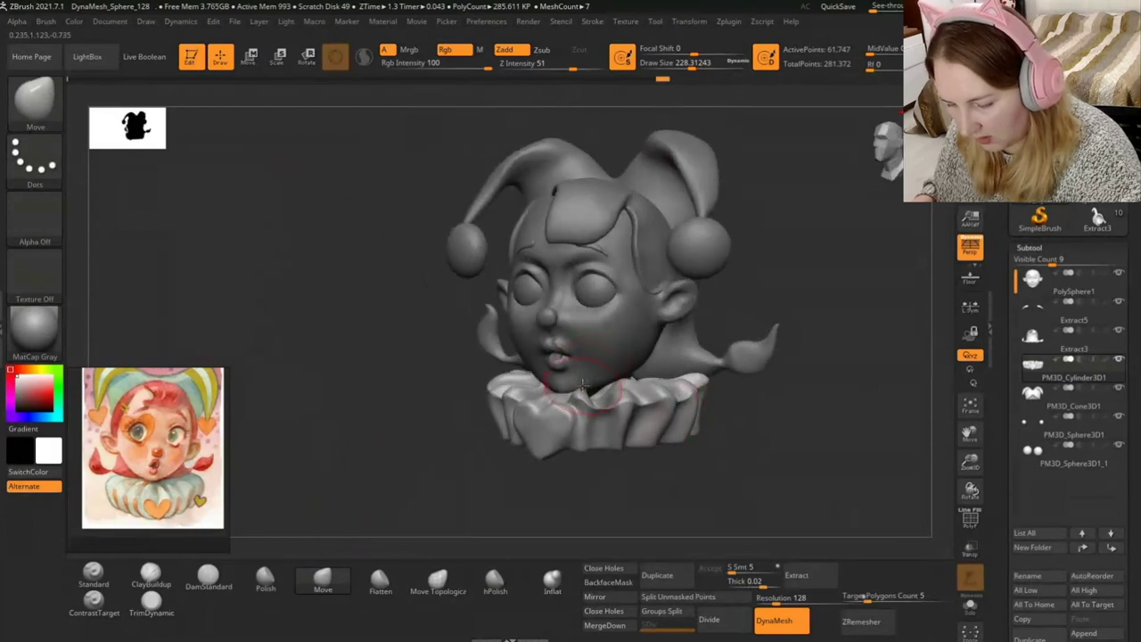
mouse_move(586, 381)
right_mouse_down()
mouse_move(764, 387)
mouse_move(677, 222)
right_mouse_up()
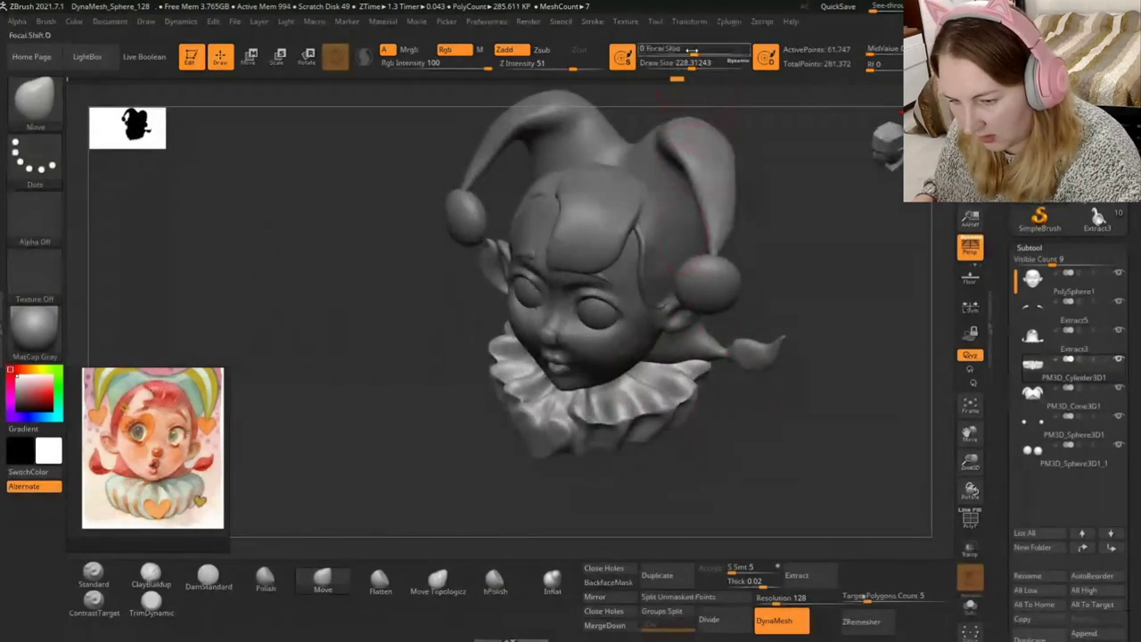
right_click_drag(705, 410, 731, 446)
left_click_drag(691, 59, 671, 62)
mouse_move(536, 352)
right_mouse_down()
mouse_move(523, 502)
mouse_move(597, 376)
right_mouse_up()
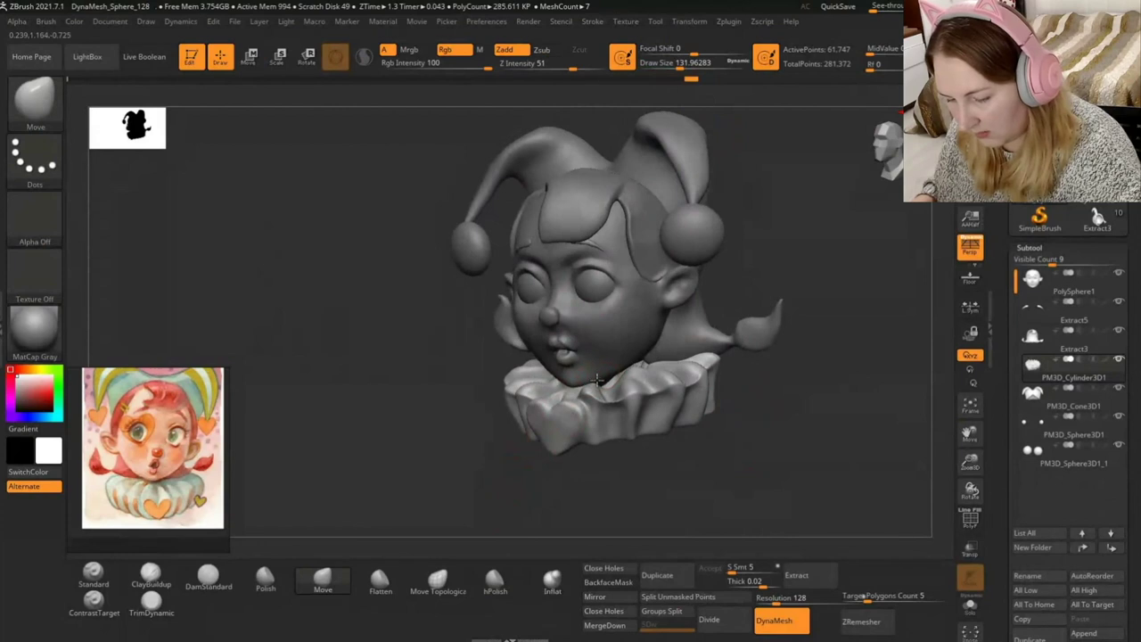
right_click_drag(713, 452, 632, 445)
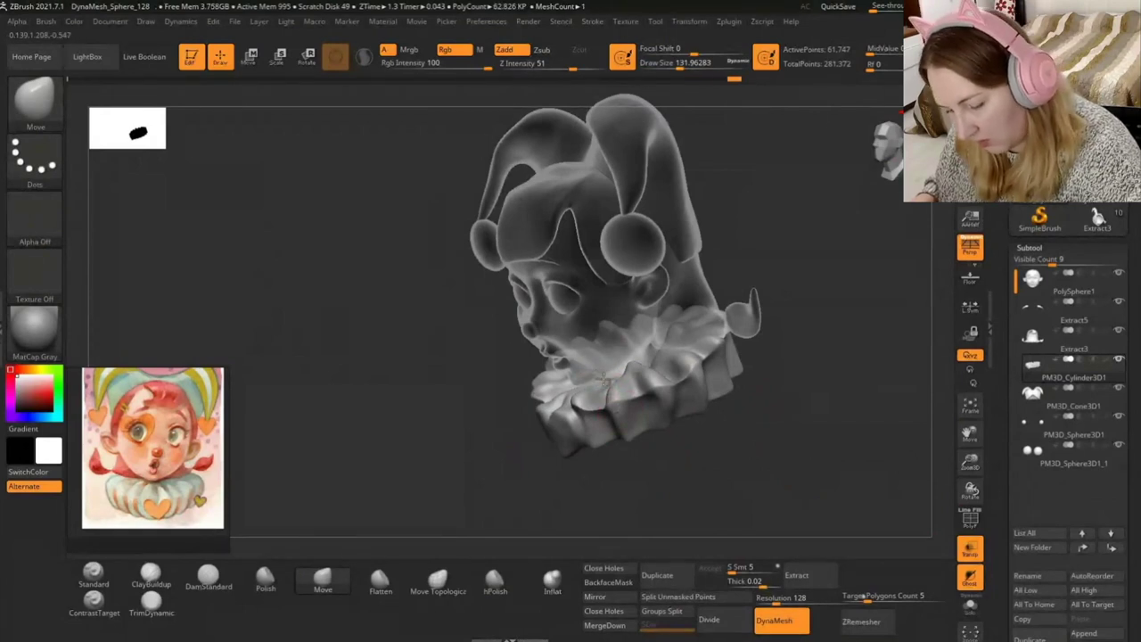
right_click_drag(651, 502, 726, 465)
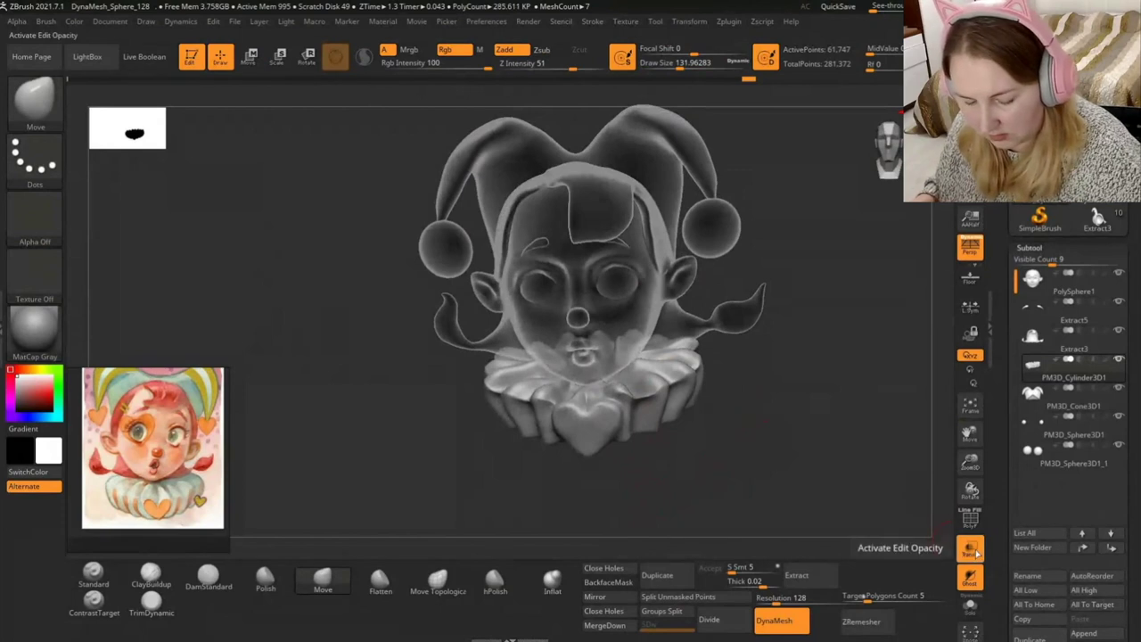
left_click(976, 552)
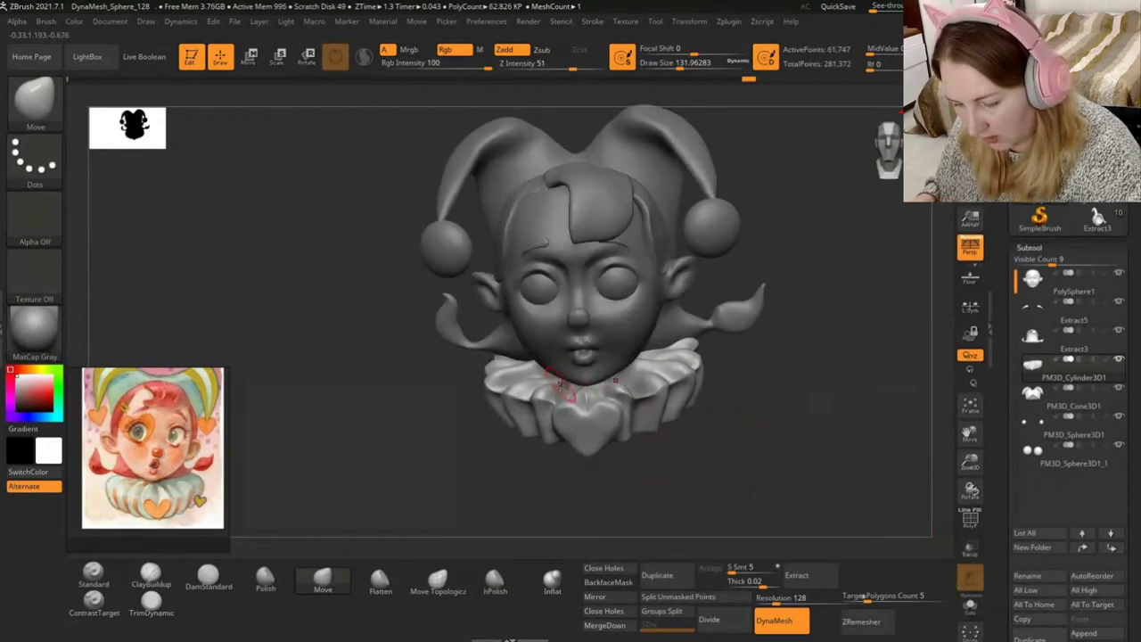
left_click_drag(776, 392, 812, 354)
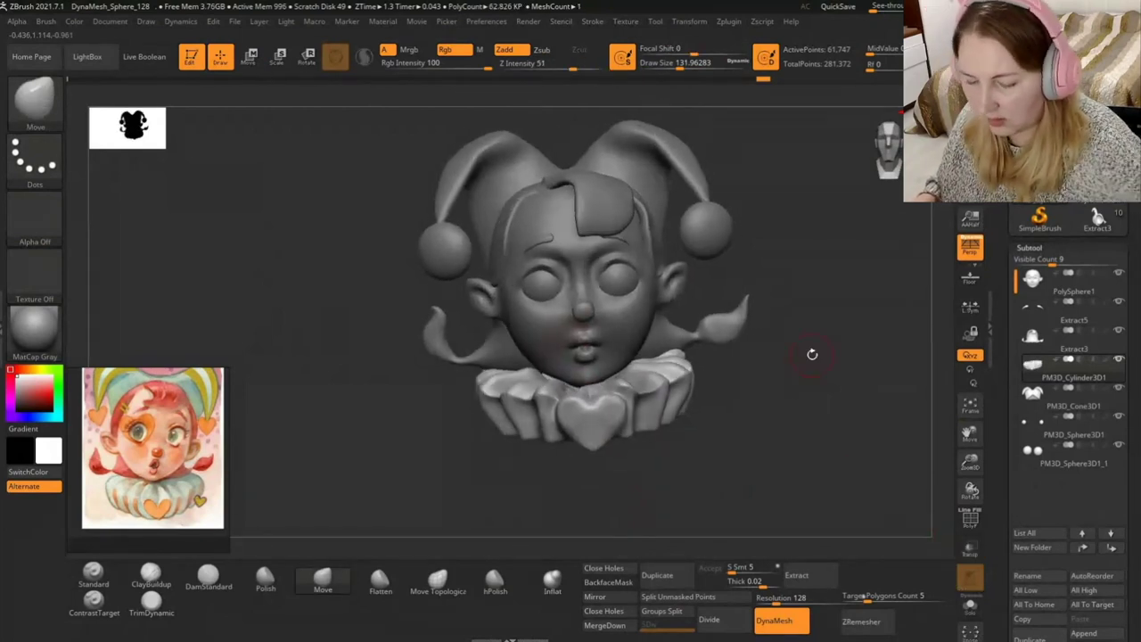
mouse_move(859, 288)
left_mouse_down()
mouse_move(778, 443)
mouse_move(673, 432)
mouse_move(607, 397)
left_mouse_up()
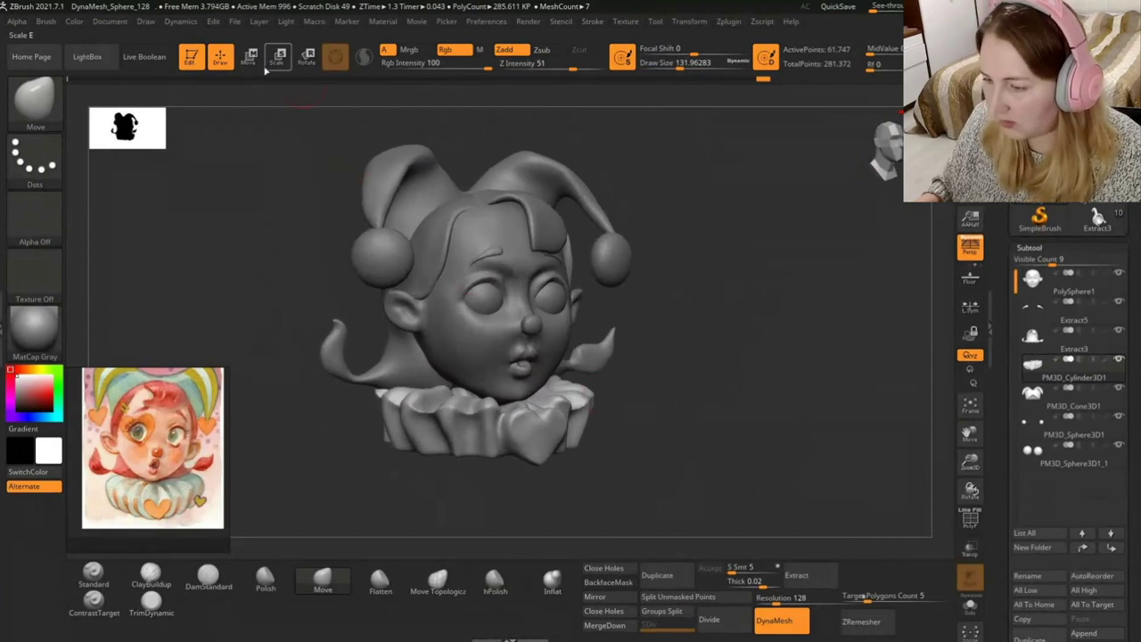
Rotate the collar about 10 degrees with the gizmo and nudge it up along Y.
key("w")
left_click_drag(527, 404, 526, 450)
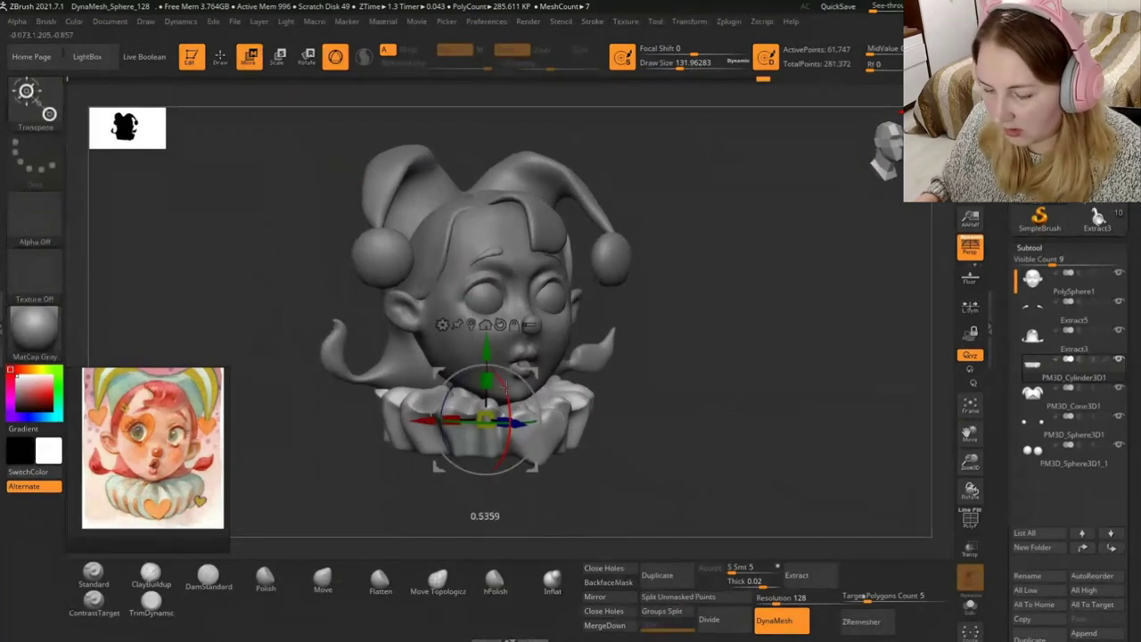
left_click_drag(491, 349, 495, 339)
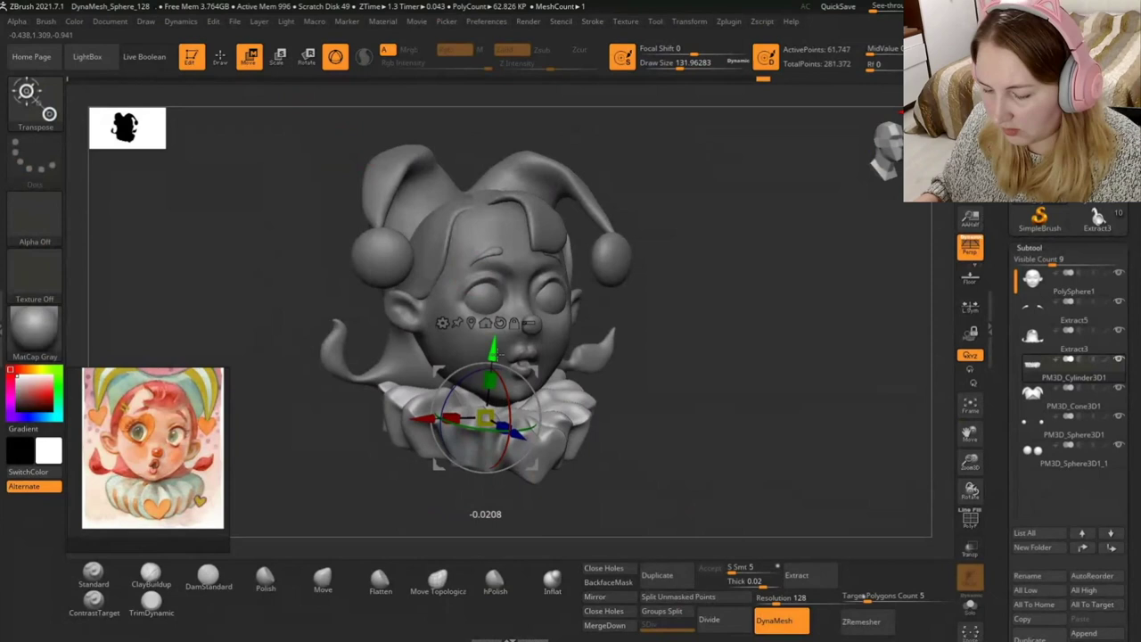
left_click_drag(624, 460, 784, 461)
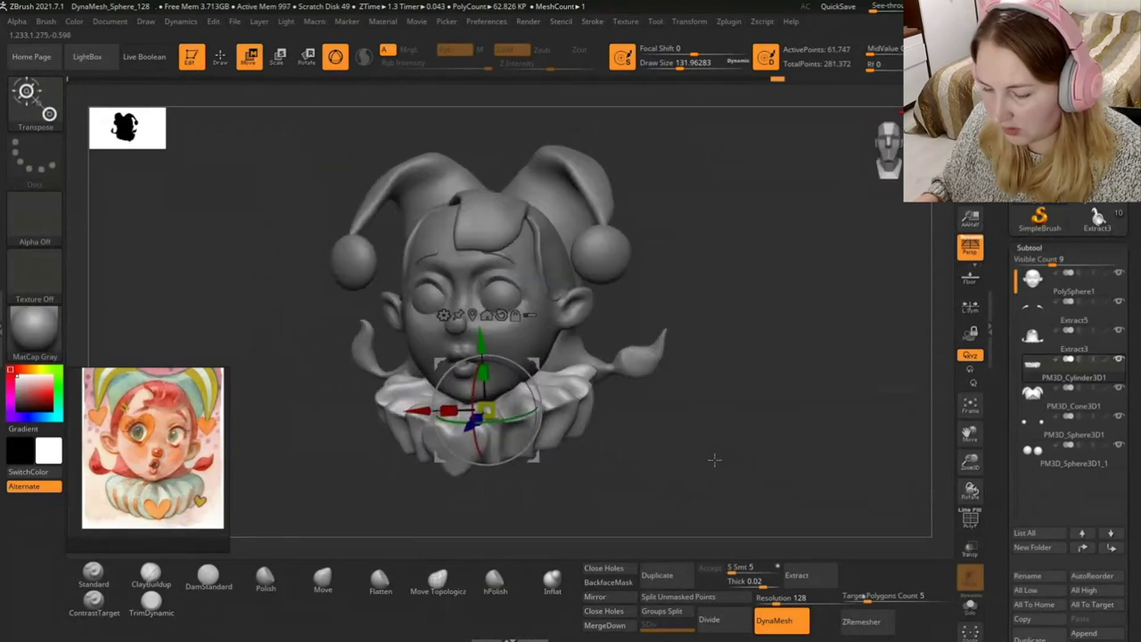
mouse_move(726, 377)
left_mouse_down()
mouse_move(766, 376)
mouse_move(708, 371)
mouse_move(737, 371)
mouse_move(766, 310)
mouse_move(767, 365)
mouse_move(631, 375)
left_mouse_up()
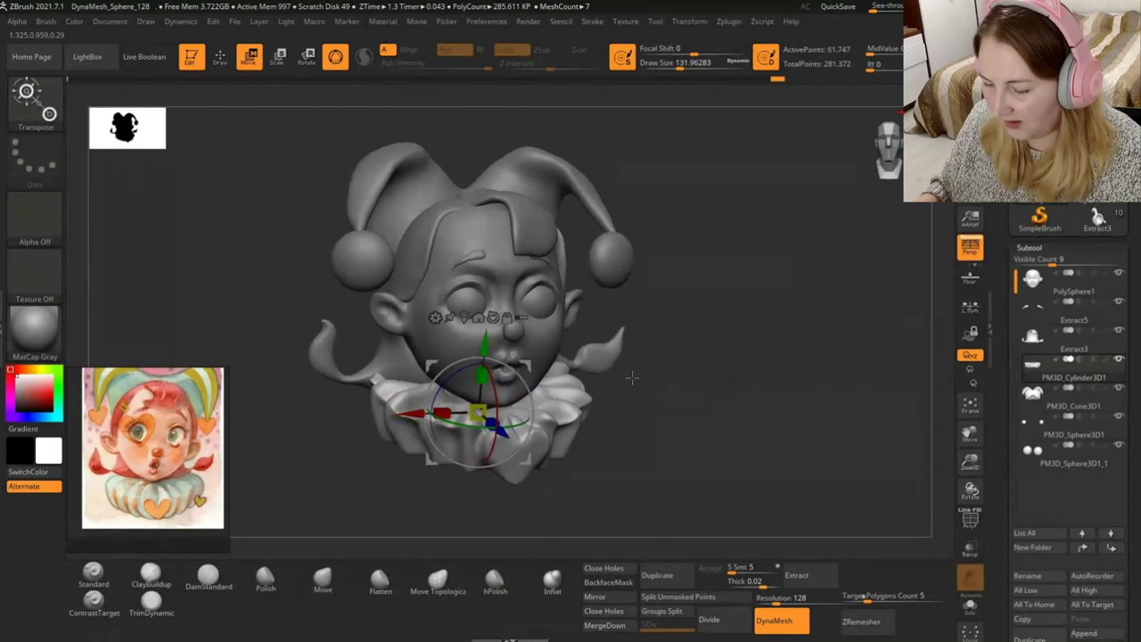
left_click_drag(482, 346, 484, 342)
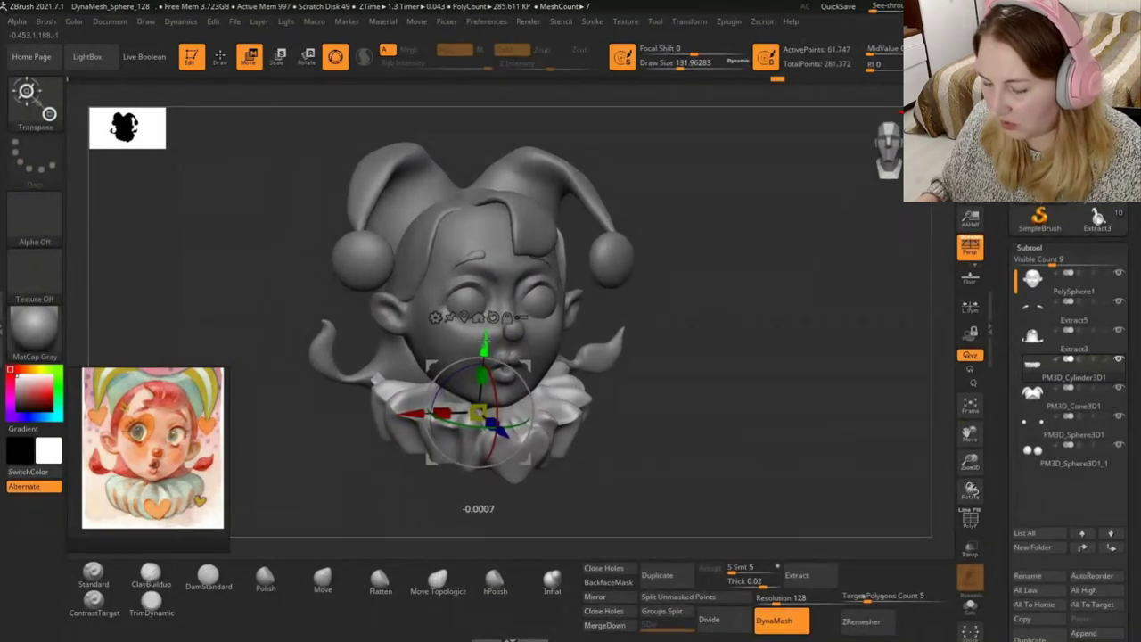
mouse_move(726, 415)
left_mouse_down()
mouse_move(708, 413)
mouse_move(717, 416)
left_mouse_up()
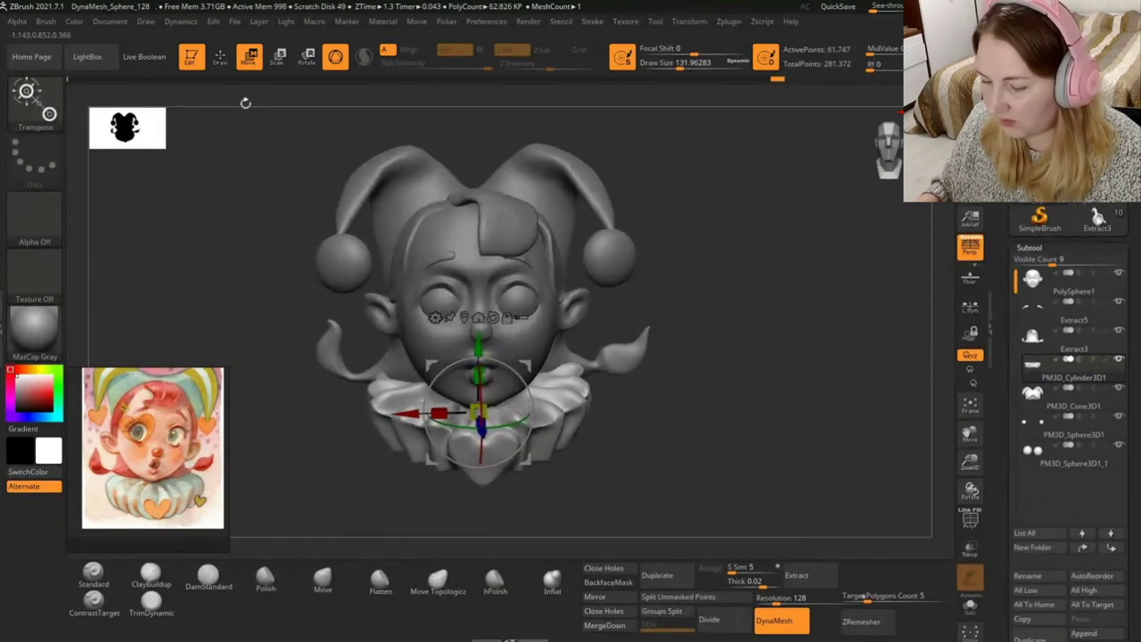
left_click(228, 64)
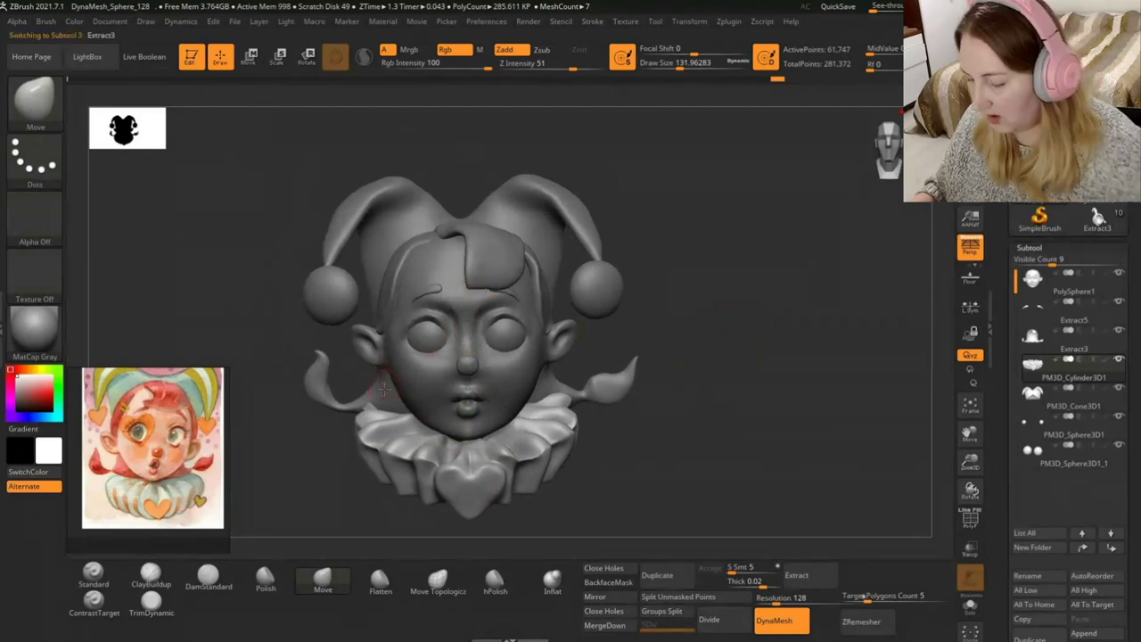
Smooth the Extract3 surface and edge near the side swirl.
left_click_drag(703, 346, 655, 403)
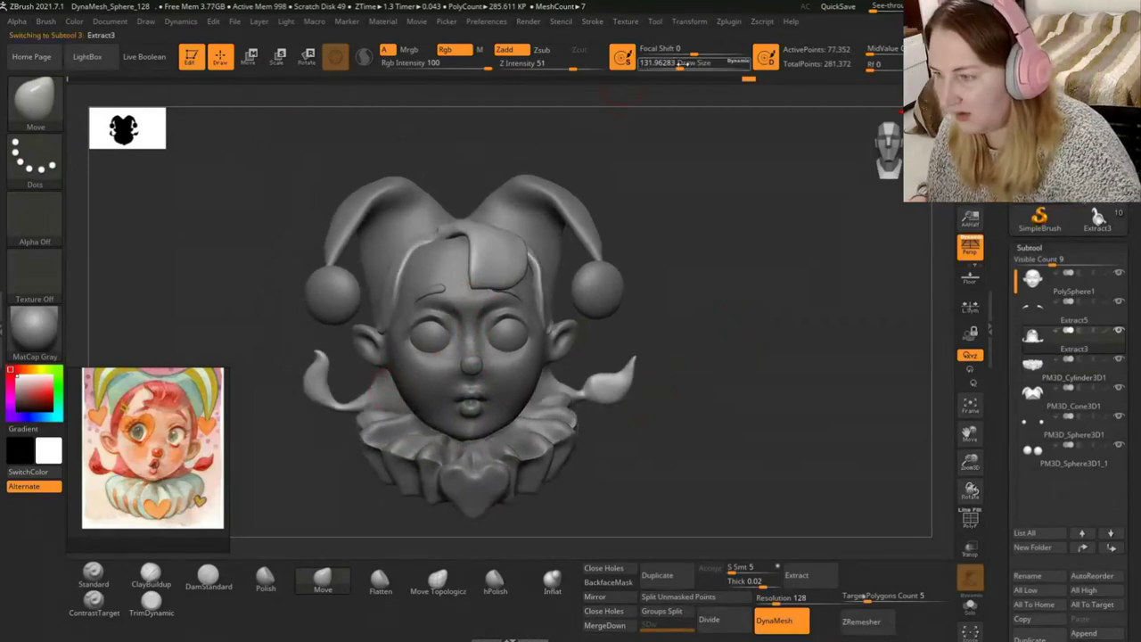
left_click_drag(668, 229, 723, 310)
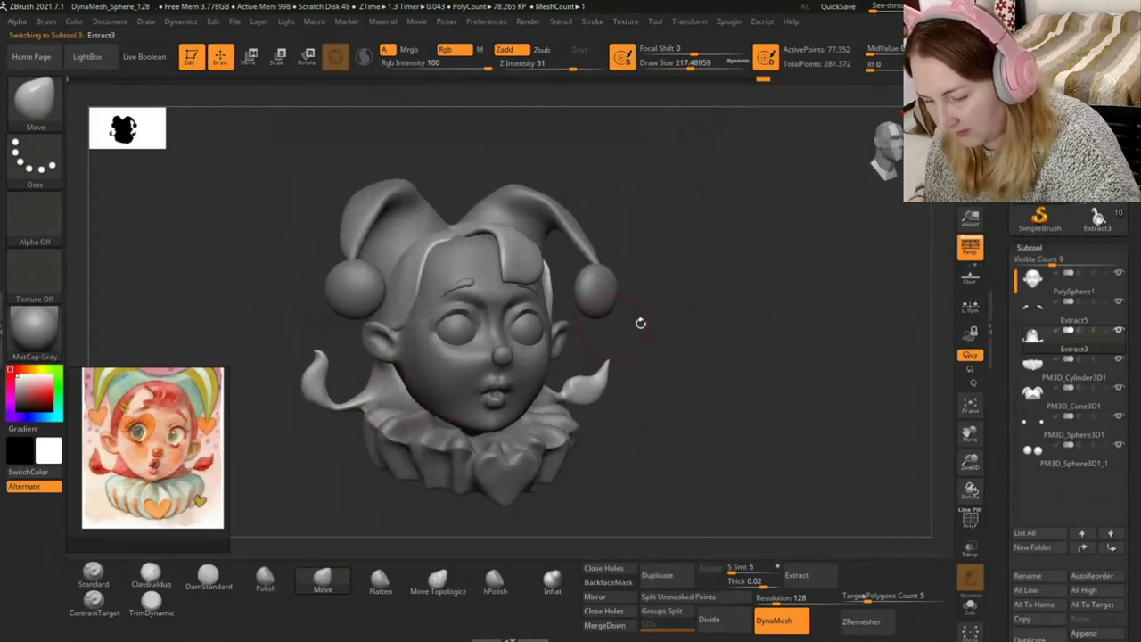
left_click_drag(678, 319, 371, 414)
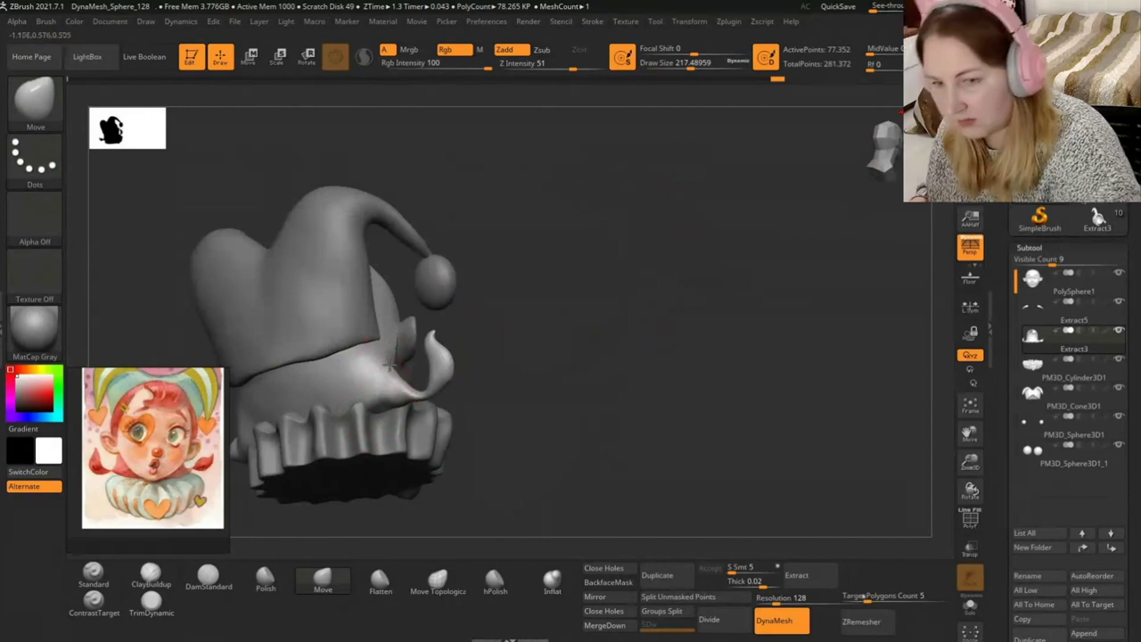
left_click_drag(657, 331, 384, 389)
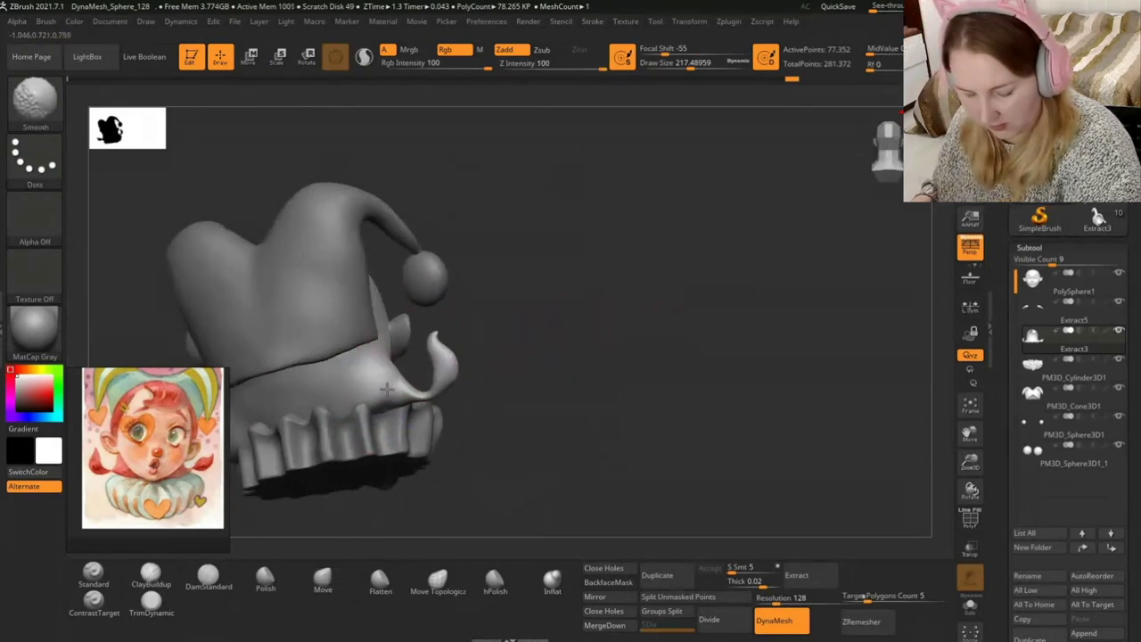
left_click_drag(386, 344, 383, 366, "shift")
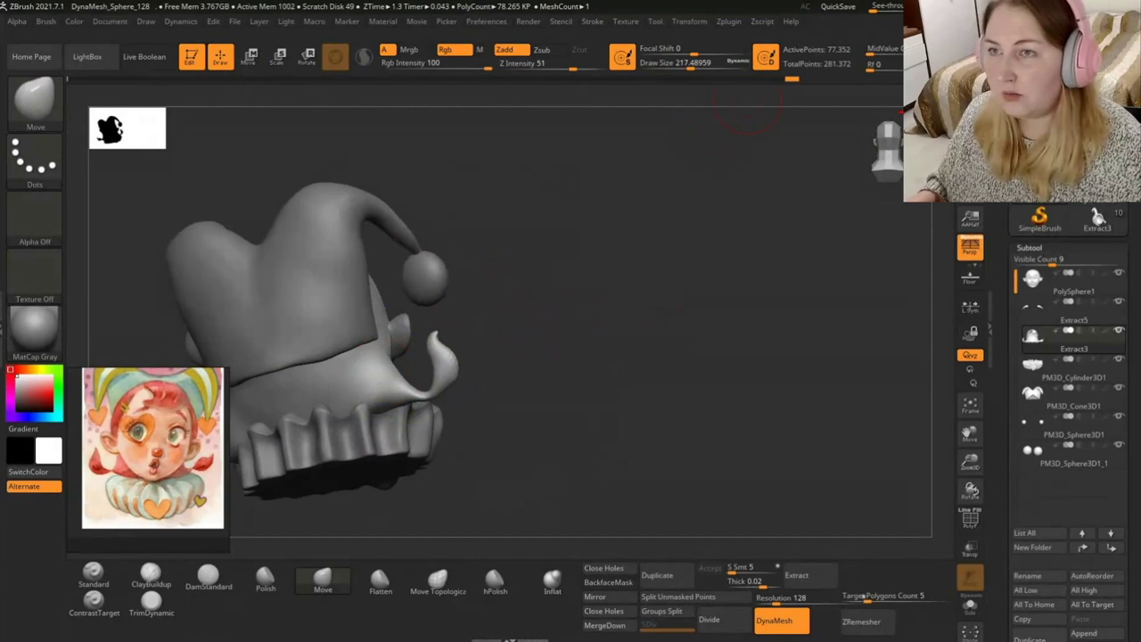
key("ctrl+z")
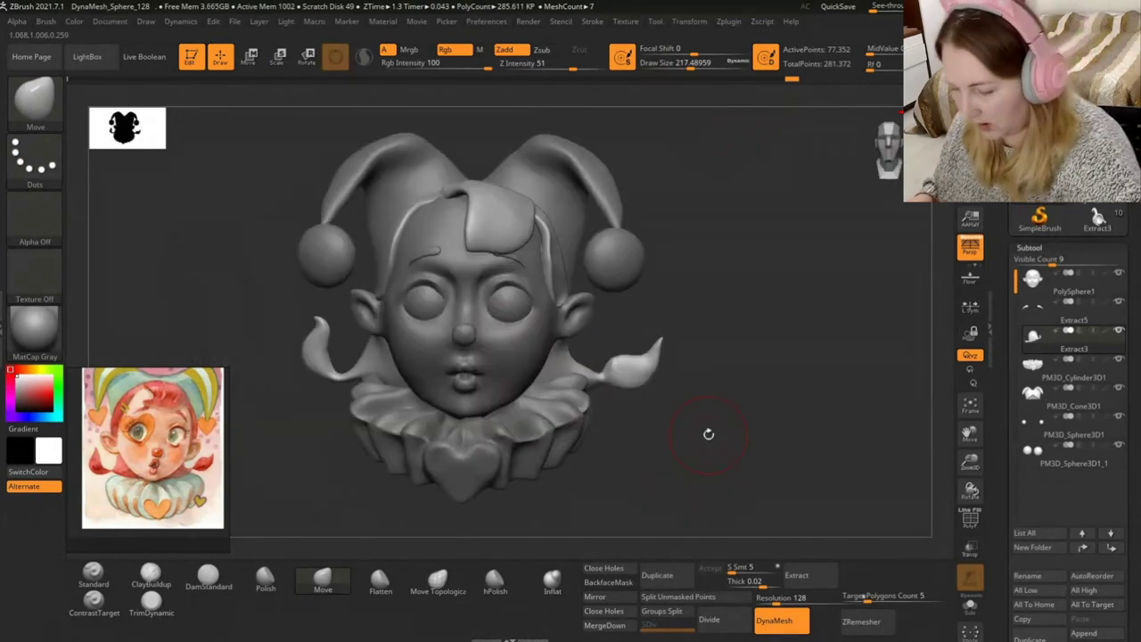
Check the collar and Extract3 subtools, return to a front view, and select PolySphere1.
left_click(544, 392, "alt")
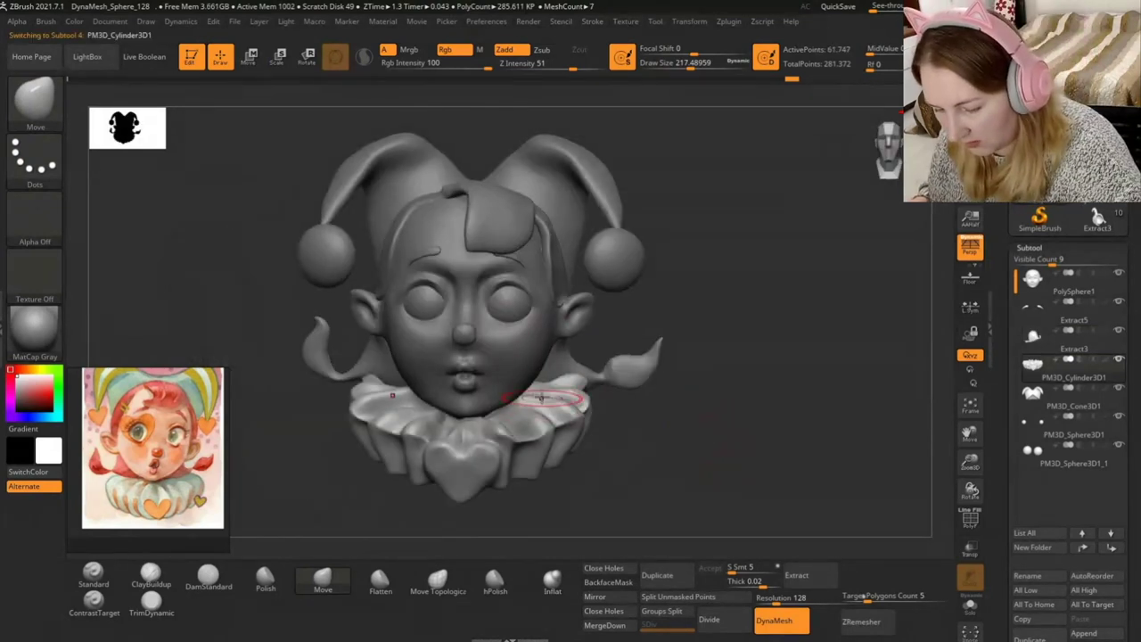
key("ctrl+z")
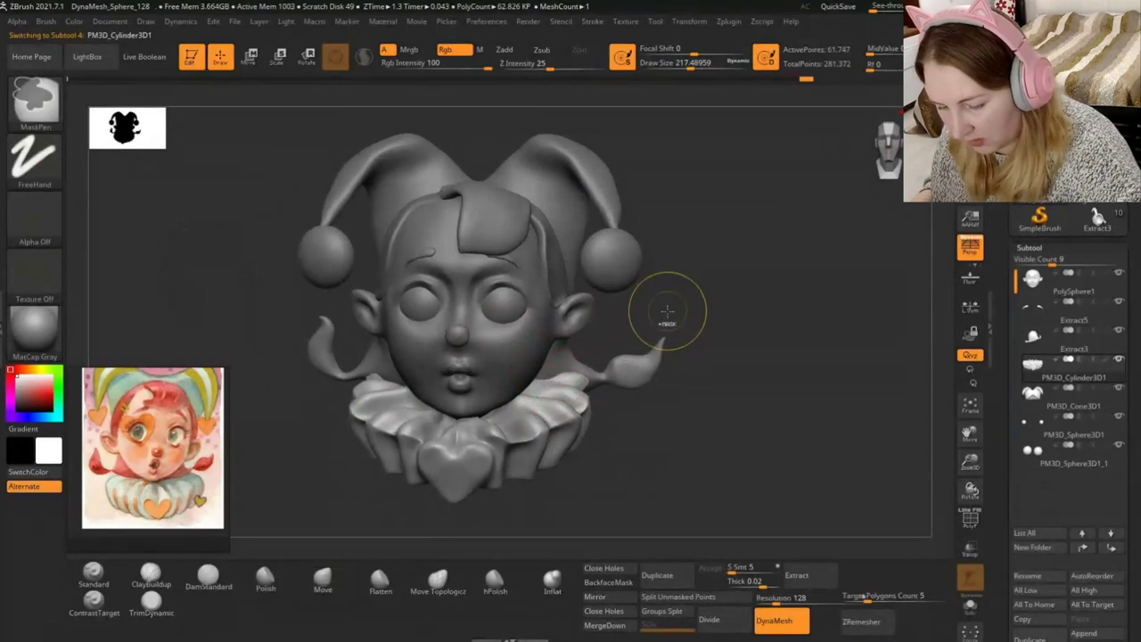
left_click_drag(664, 283, 575, 378)
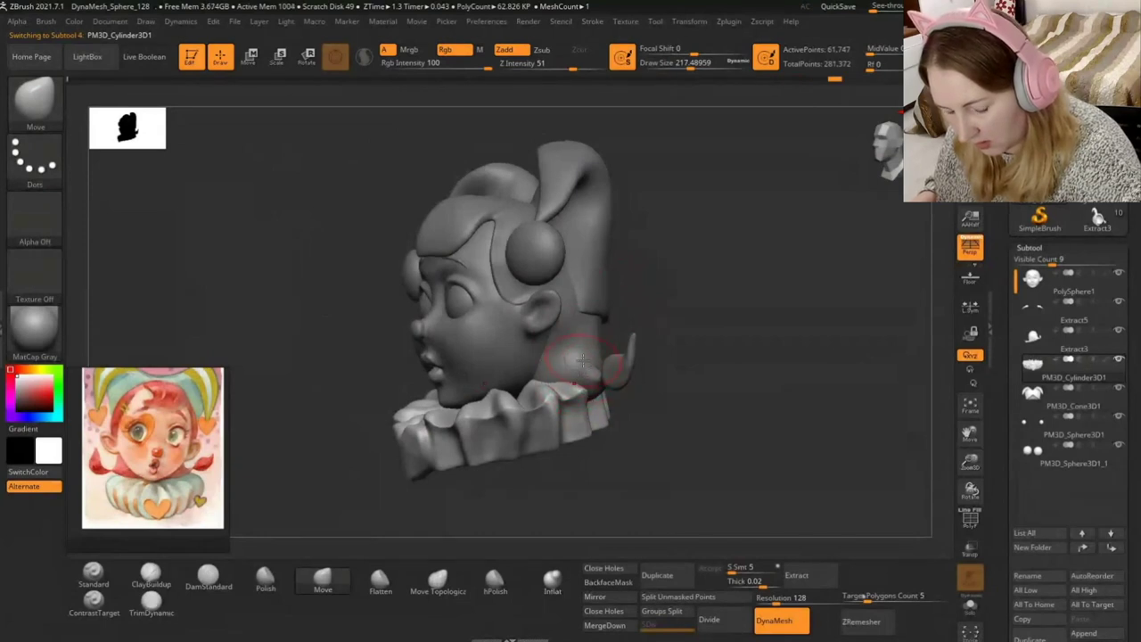
left_click(569, 371, "alt")
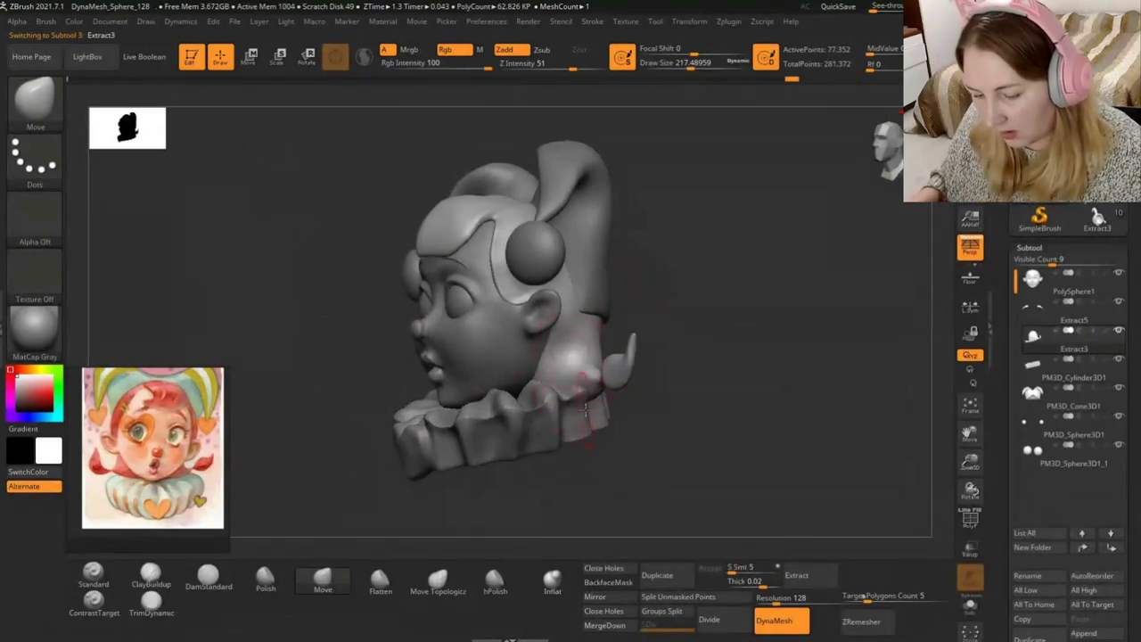
mouse_move(589, 393)
left_mouse_down()
mouse_move(726, 458)
mouse_move(725, 377)
mouse_move(769, 311)
mouse_move(477, 410)
left_mouse_up()
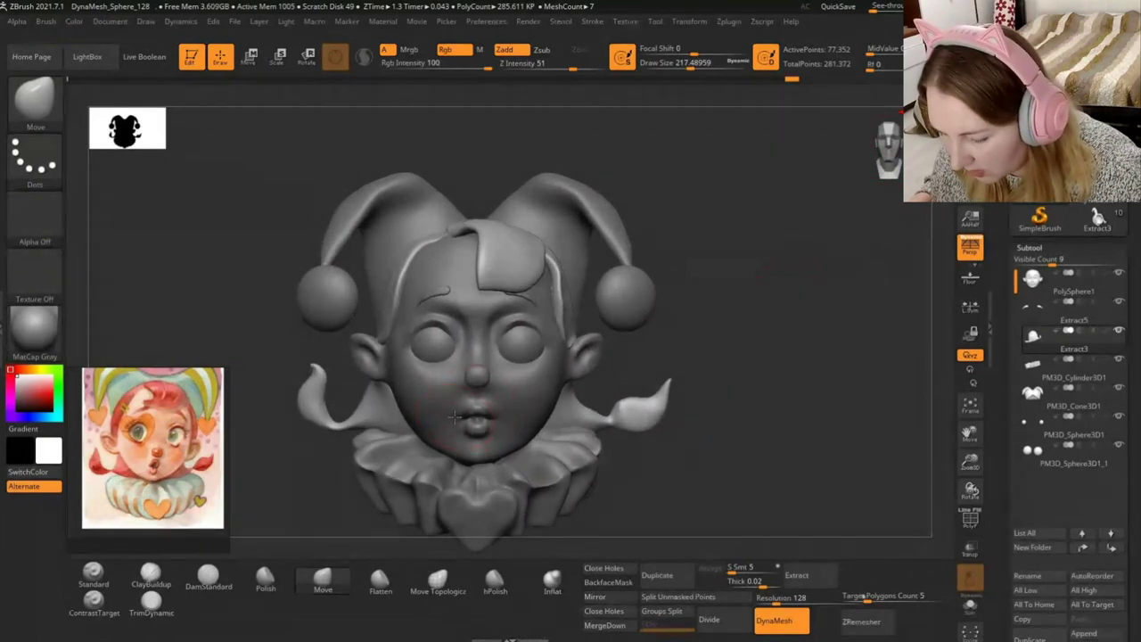
left_click(455, 417, "alt")
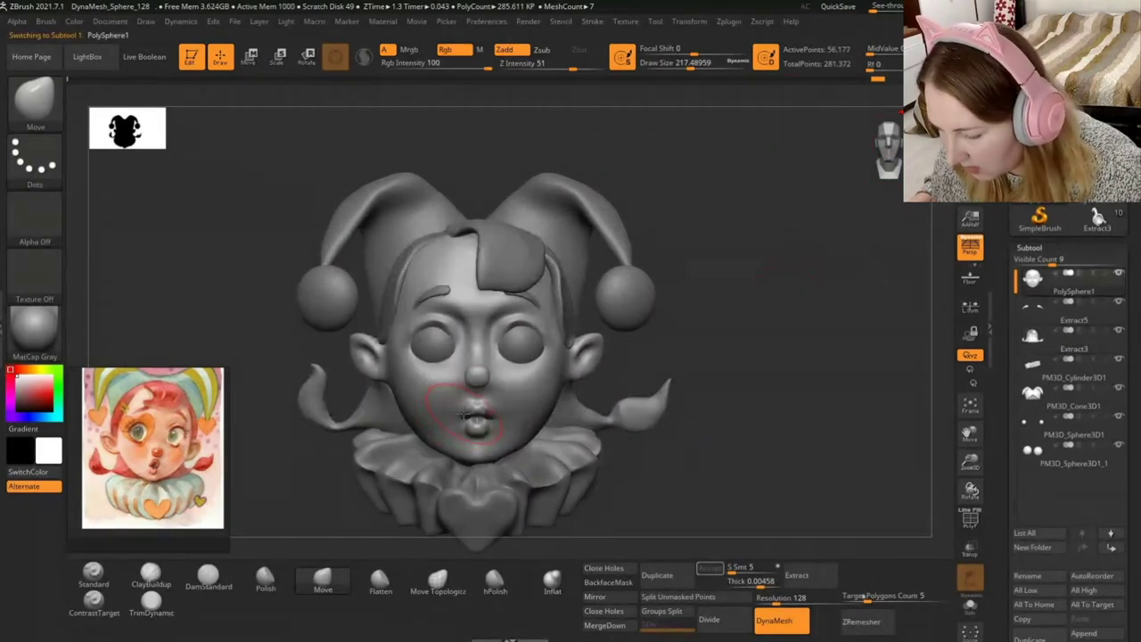
Lower the Draw Size, zoom into the face, and push the upper lip outward.
left_click_drag(731, 393, 756, 402)
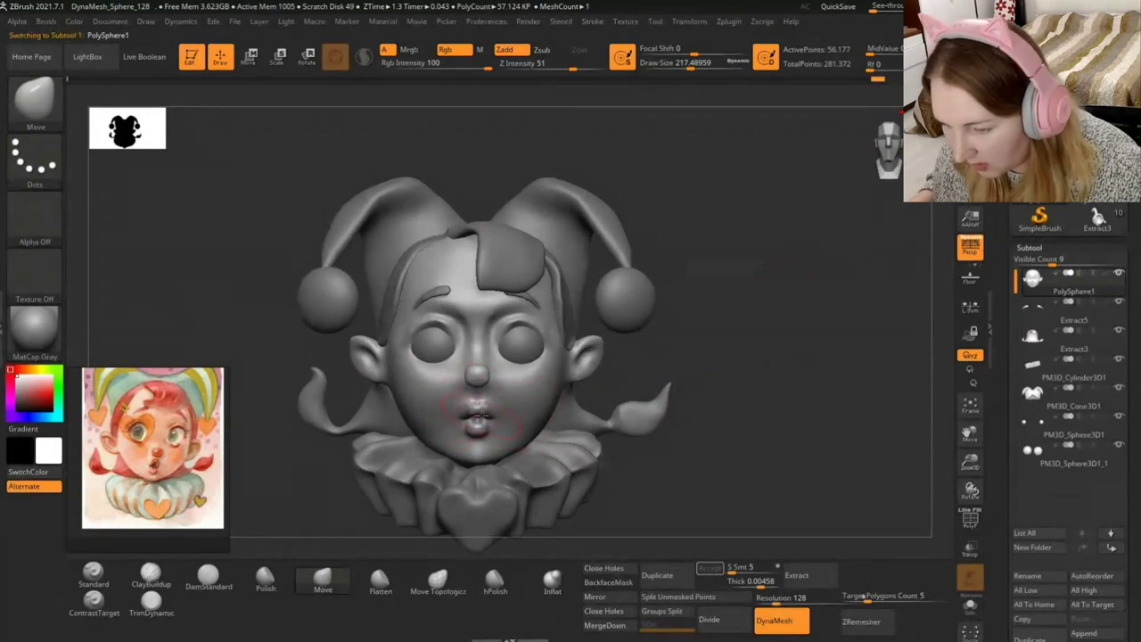
left_click_drag(694, 66, 684, 67)
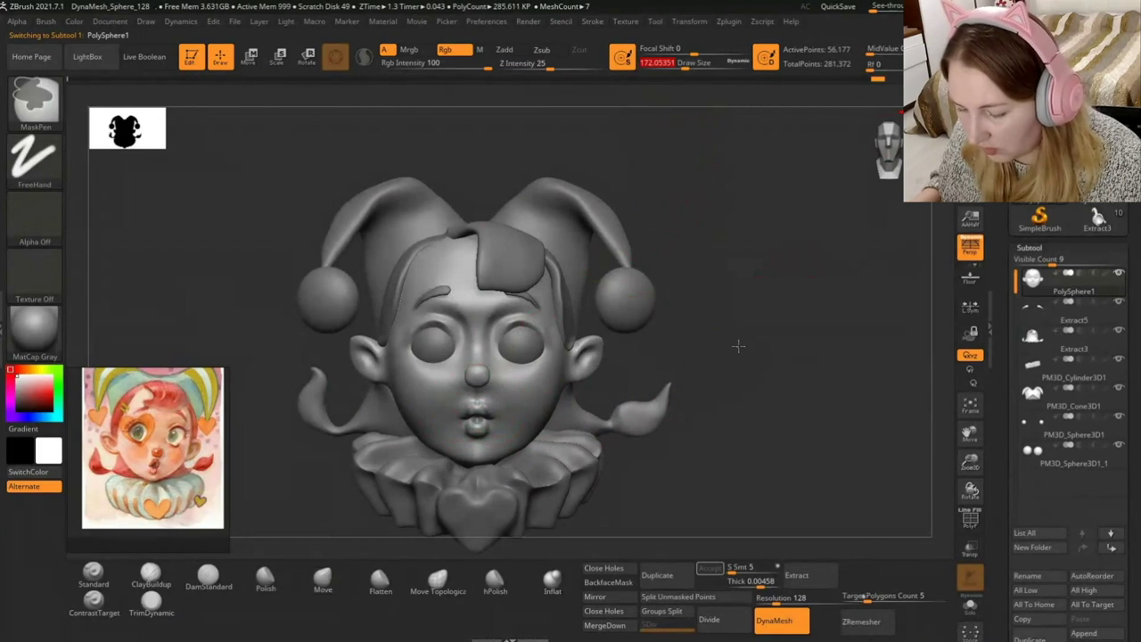
right_click_drag(696, 356, 561, 359, "ctrl")
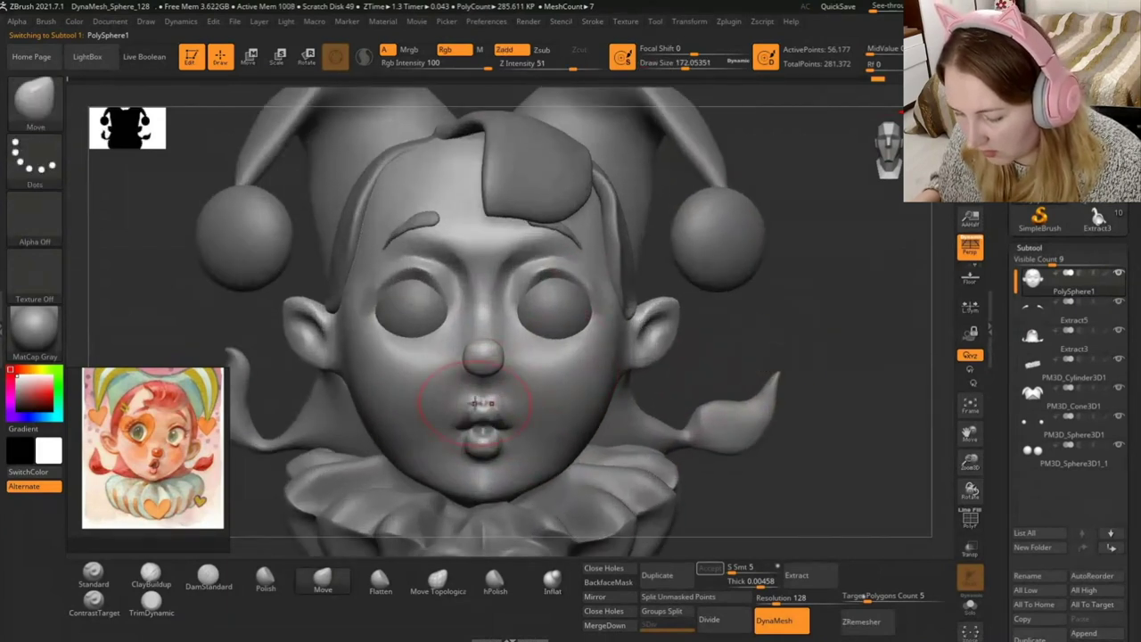
left_click_drag(497, 369, 483, 399, "shift")
right_click_drag(482, 399, 520, 397)
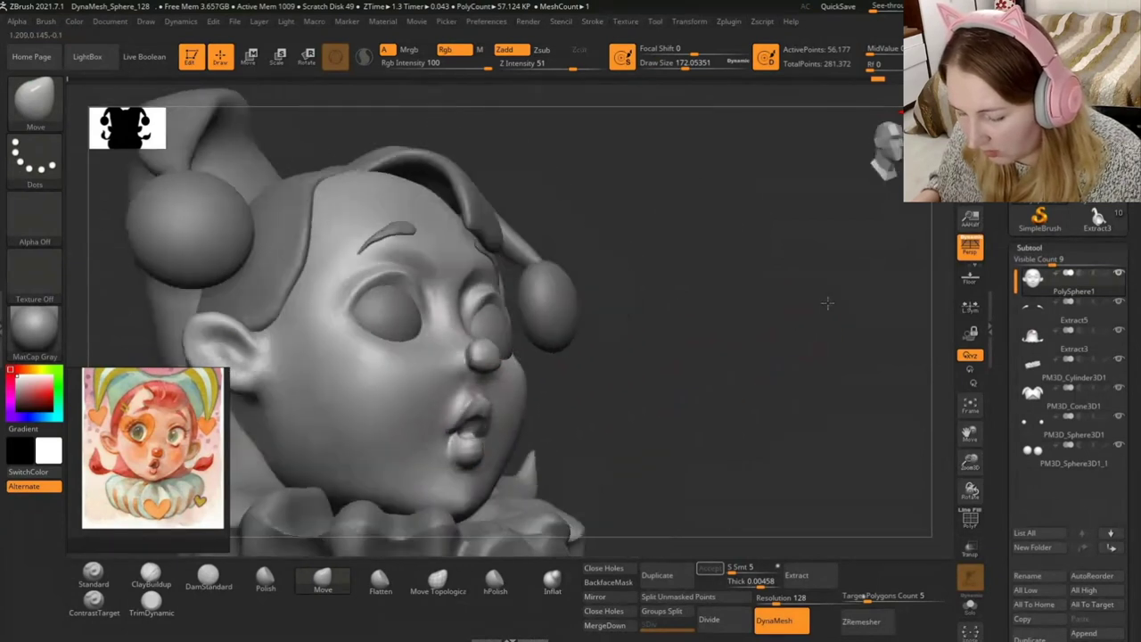
left_click_drag(475, 398, 486, 392)
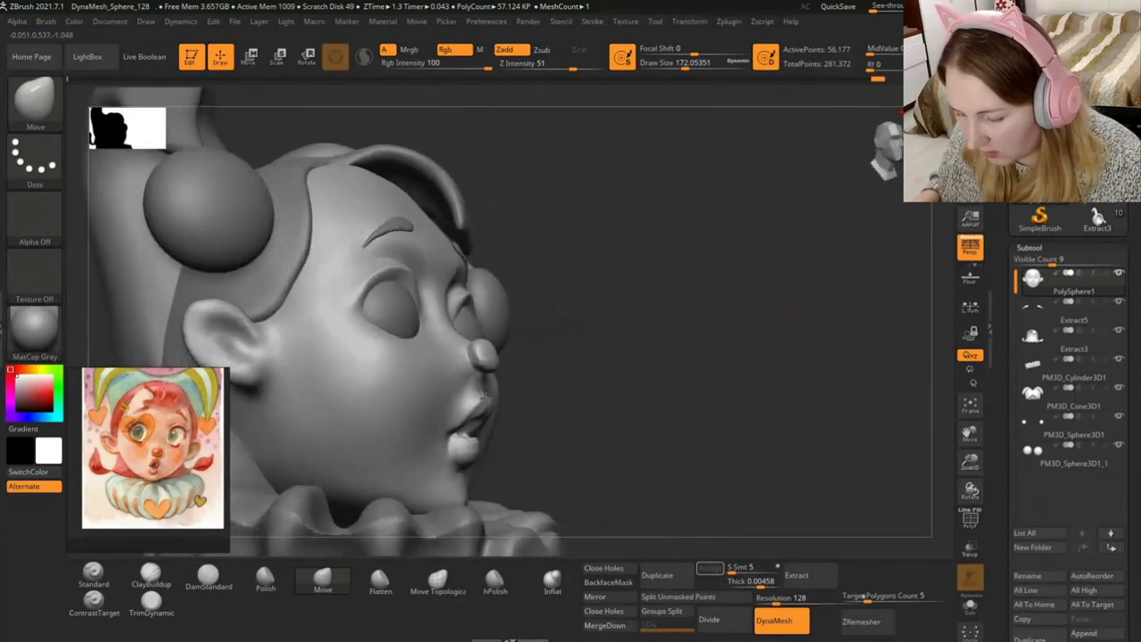
Refine the lips with a smaller brush and Shift-smooth them into a rounded pout.
left_click_drag(686, 68, 675, 69)
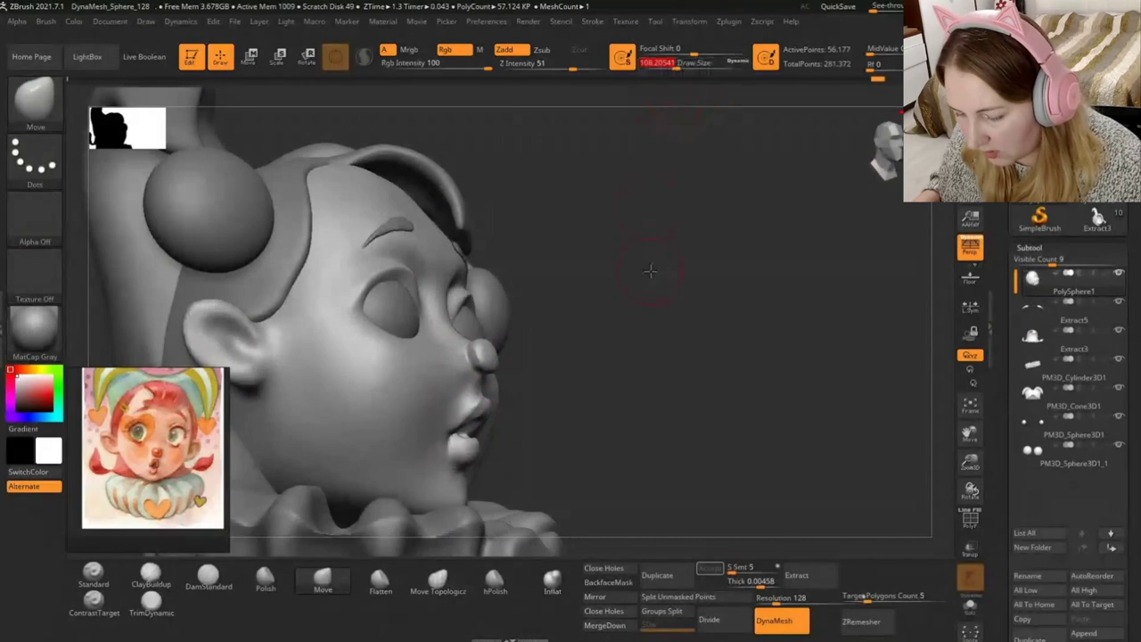
right_click_drag(650, 268, 522, 429)
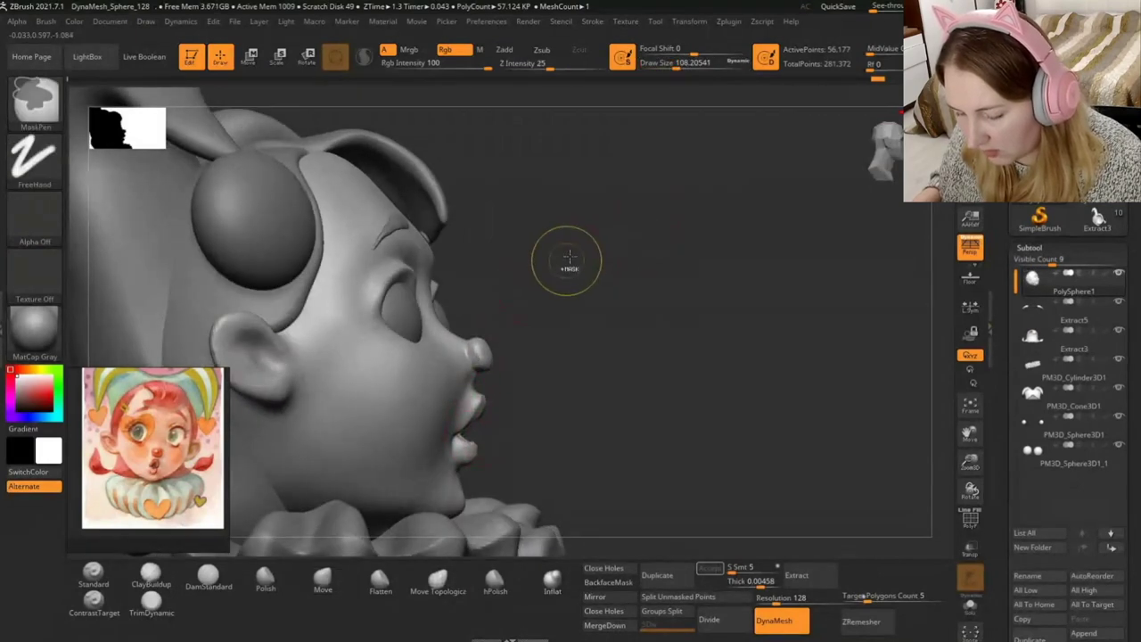
left_click_drag(675, 64, 665, 66)
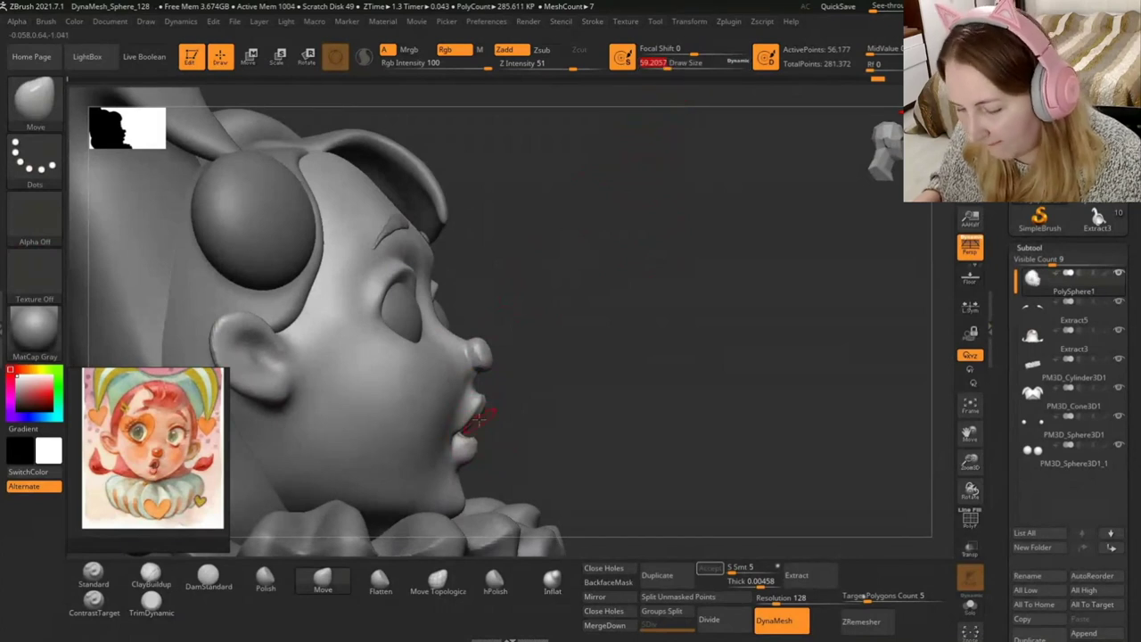
right_click_drag(477, 440, 533, 406)
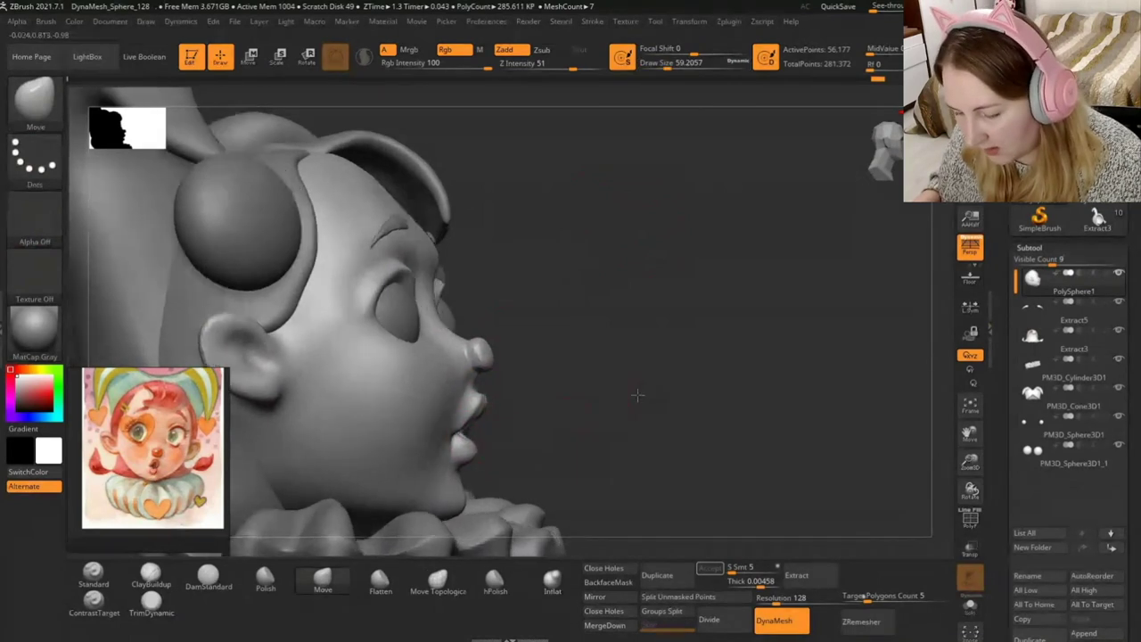
key("shift")
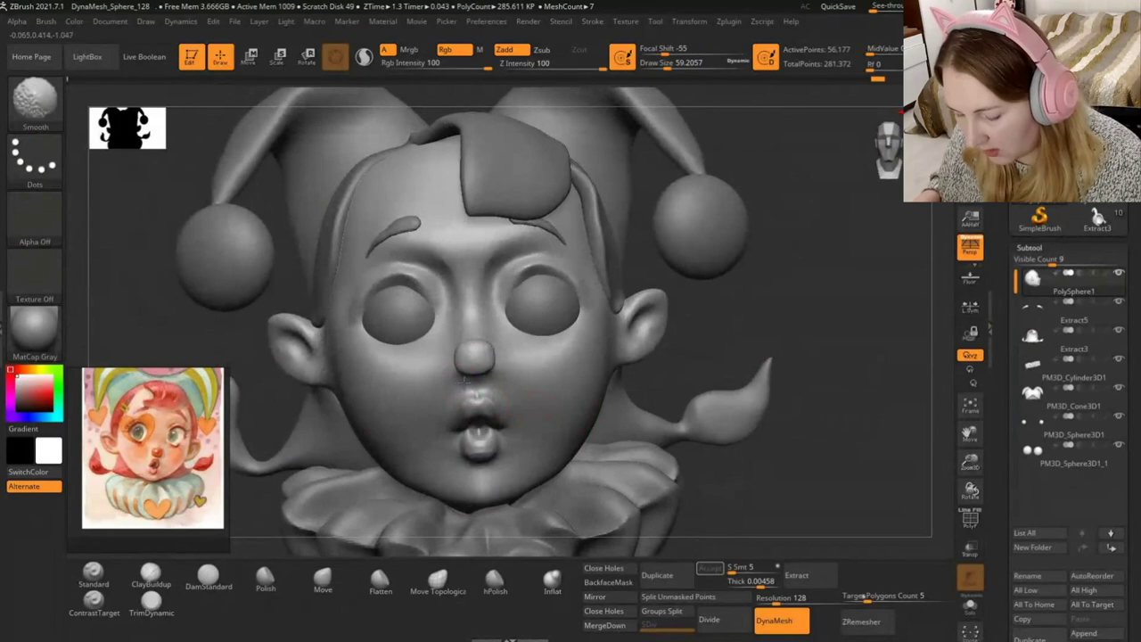
mouse_move(739, 377)
right_mouse_down("ctrl")
mouse_move(687, 400)
mouse_move(690, 453)
mouse_move(680, 102)
mouse_move(649, 346)
mouse_move(457, 434)
right_mouse_up("ctrl")
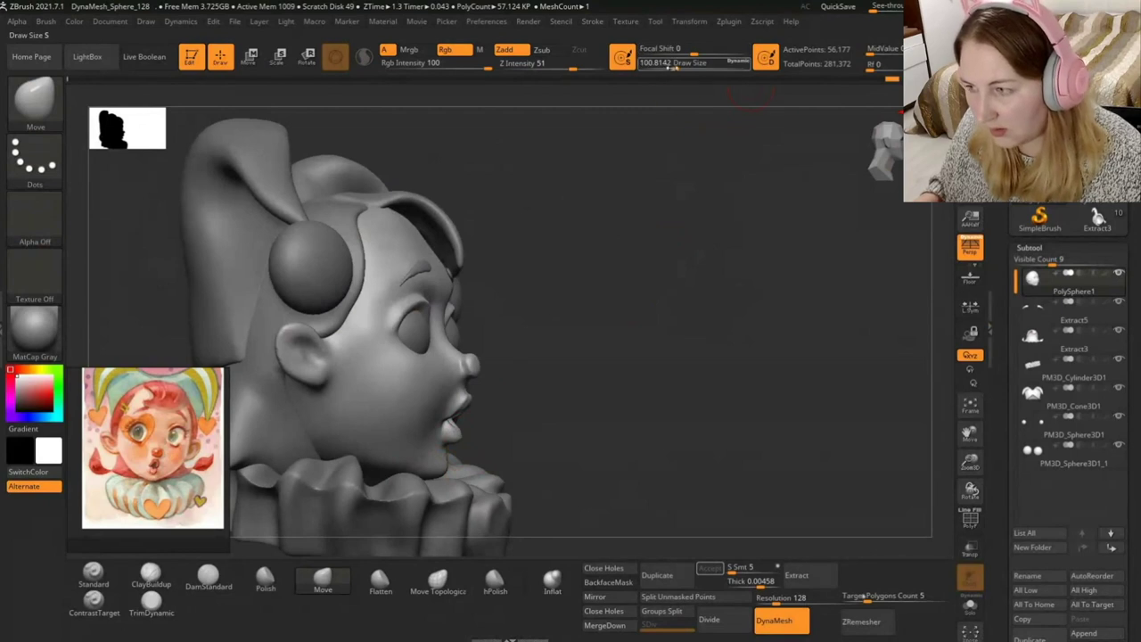
right_click_drag(530, 385, 689, 187)
right_click_drag(606, 428, 596, 469)
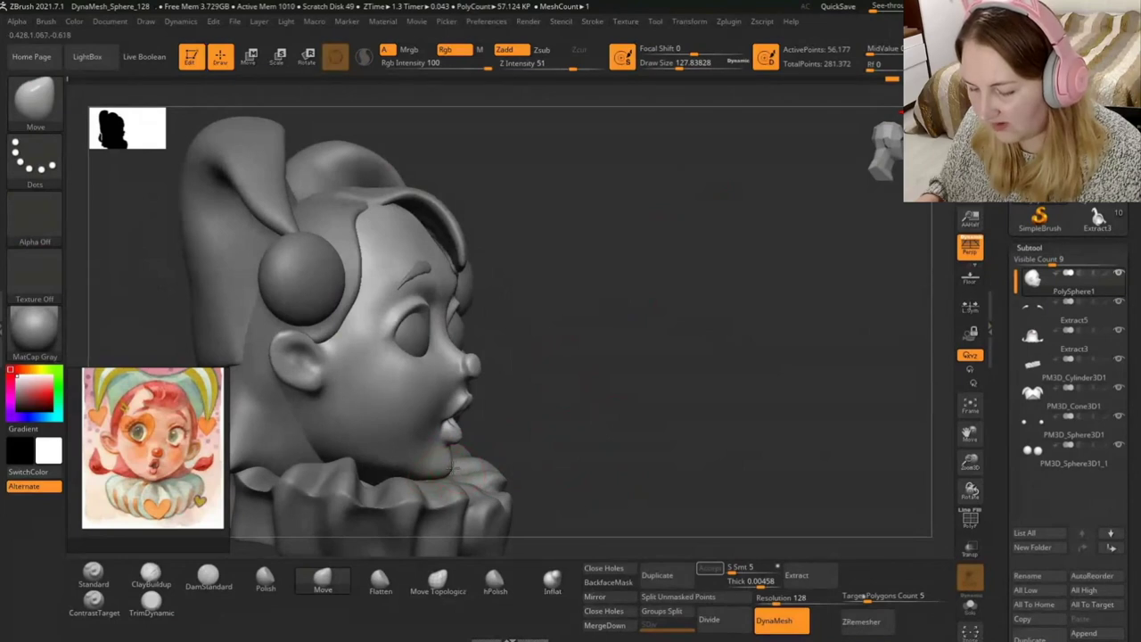
right_click_drag(445, 472, 780, 414)
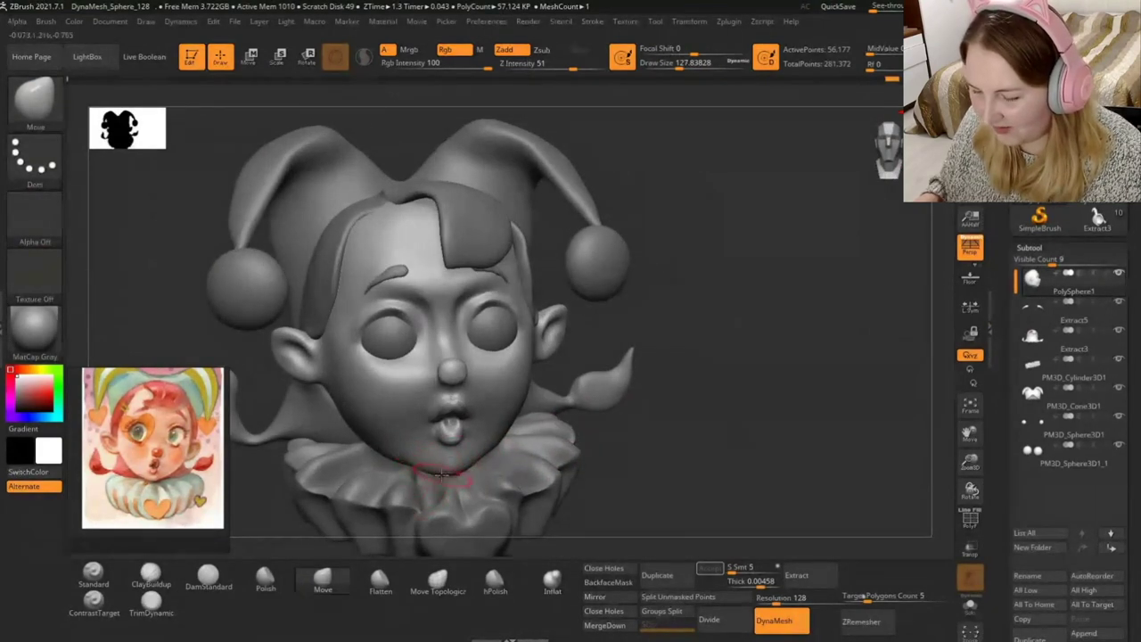
mouse_move(426, 466)
right_mouse_down()
mouse_move(539, 457)
mouse_move(553, 427)
right_mouse_up()
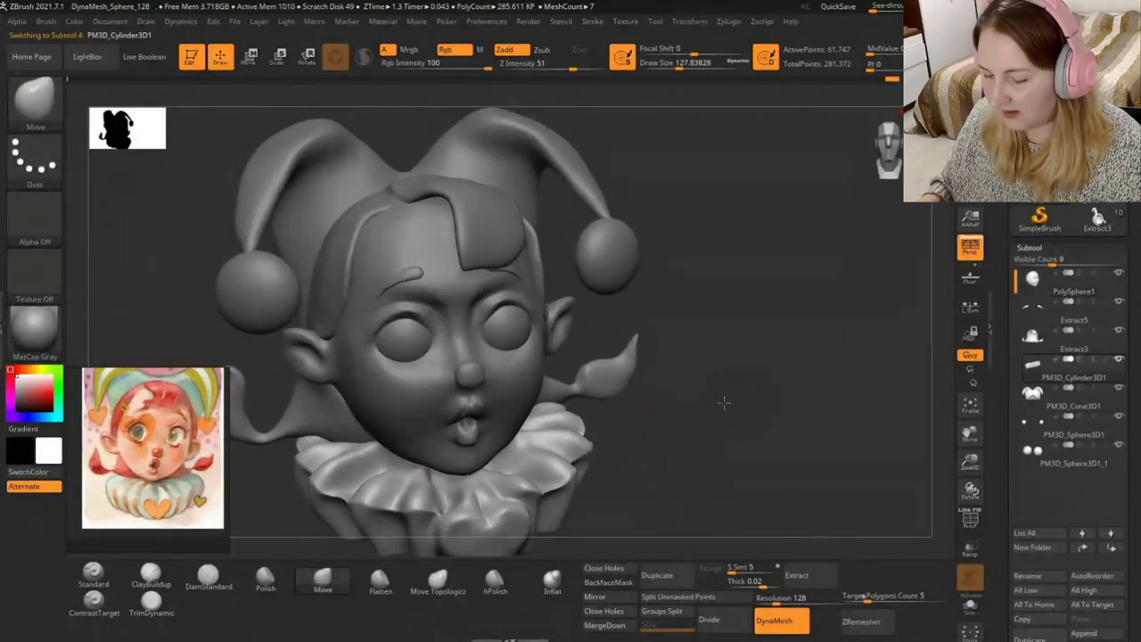
Enlarge the Move brush to about 223, face the bust front-on, and disable see-through display.
left_click(553, 427, "alt")
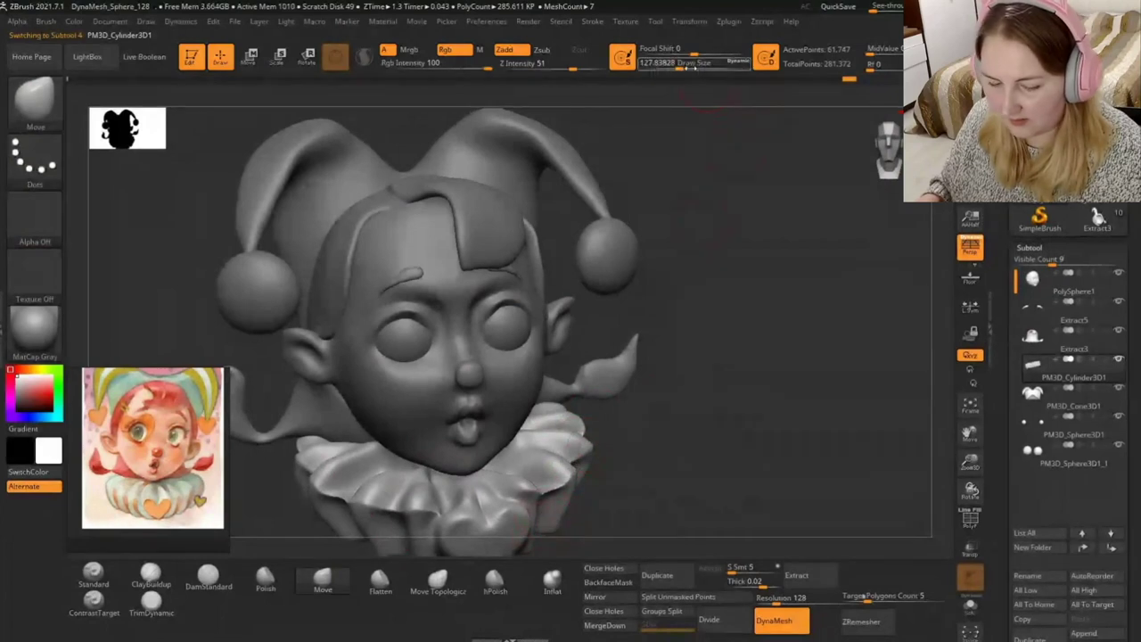
left_click_drag(679, 62, 694, 63)
left_click(970, 548)
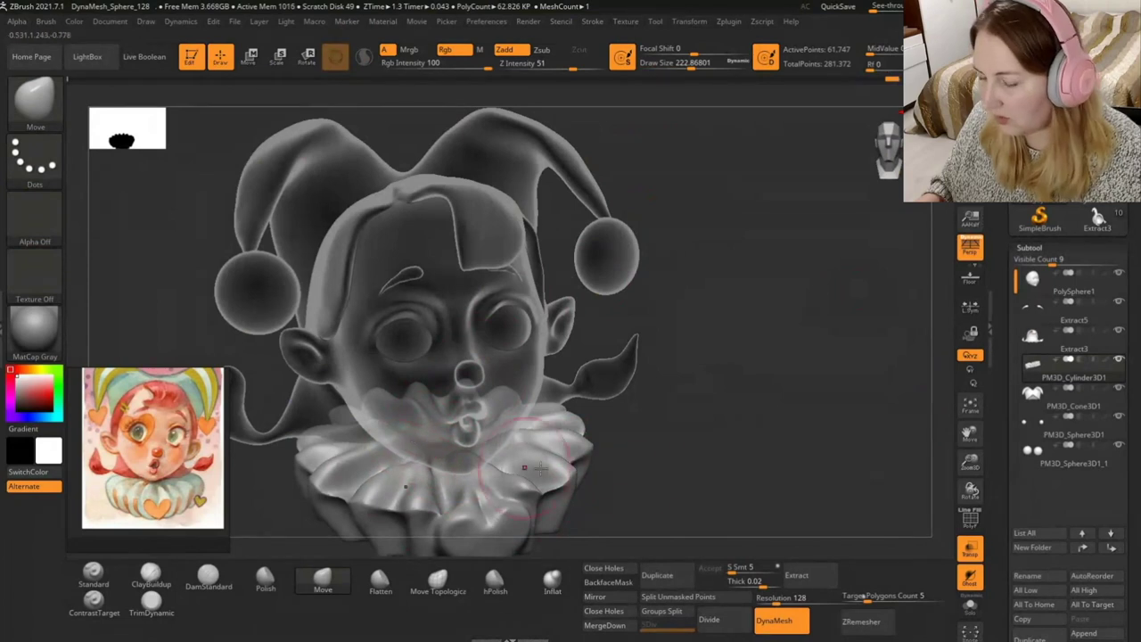
right_click_drag(412, 448, 401, 437)
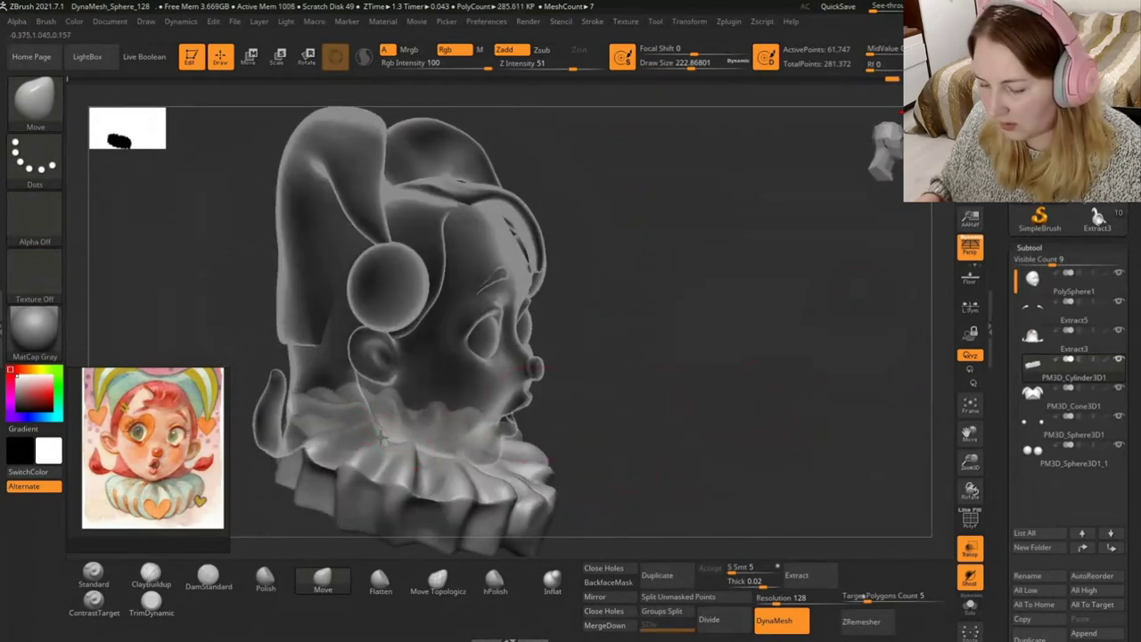
right_click_drag(385, 431, 668, 383)
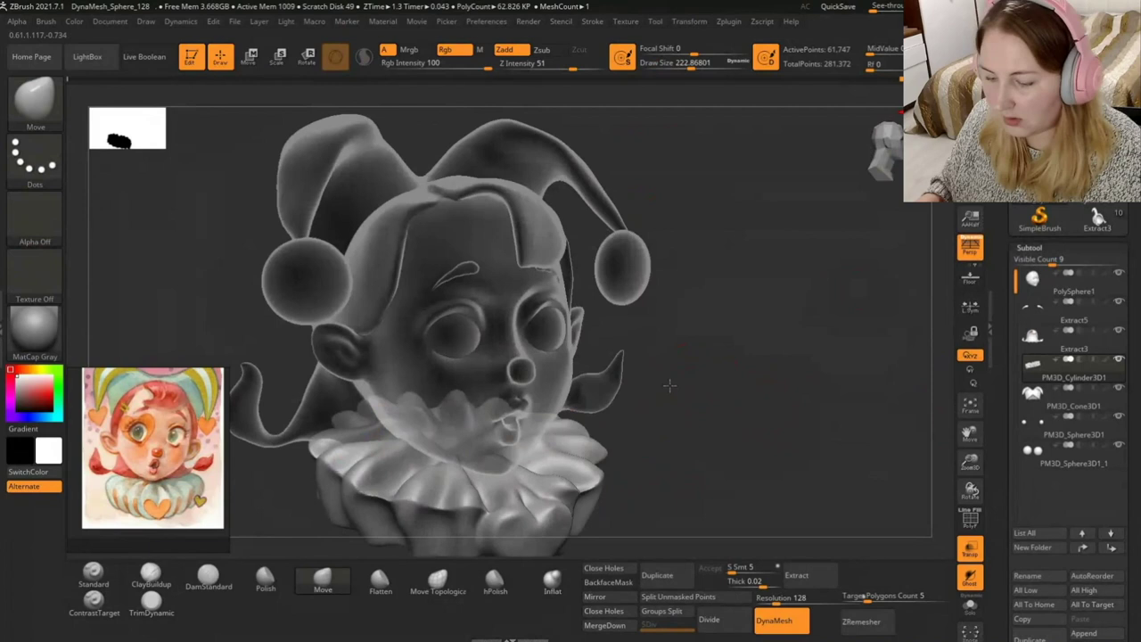
left_click(969, 549)
right_click_drag(794, 469, 751, 471)
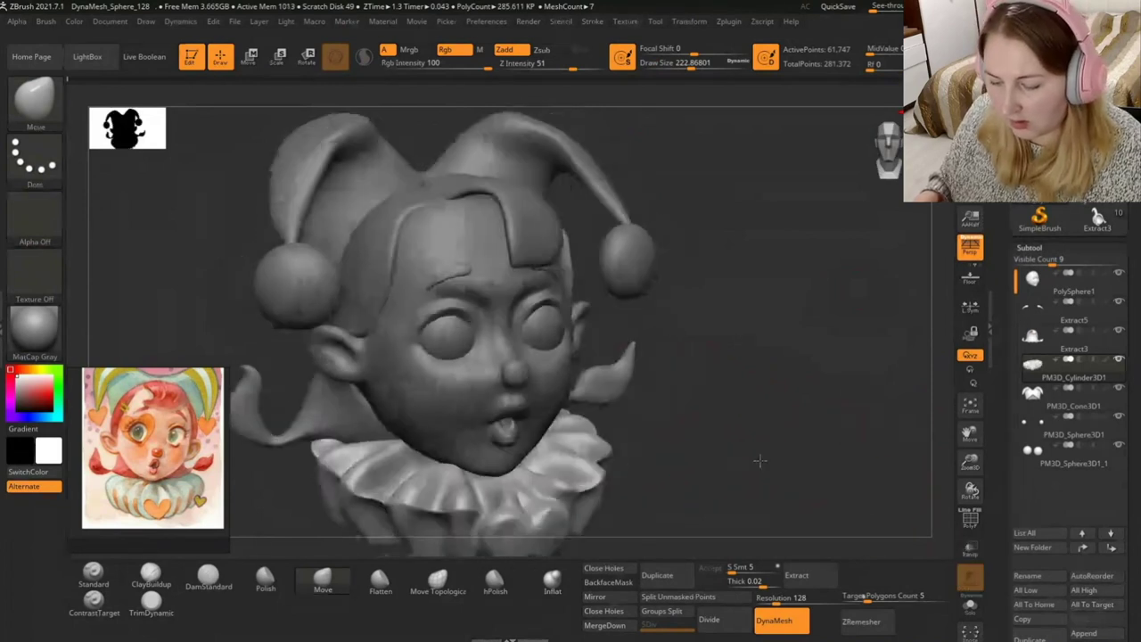
Select the PolySphere1 head subtool and switch to the Standard brush at Draw Size about 39.
left_click(635, 250, "alt")
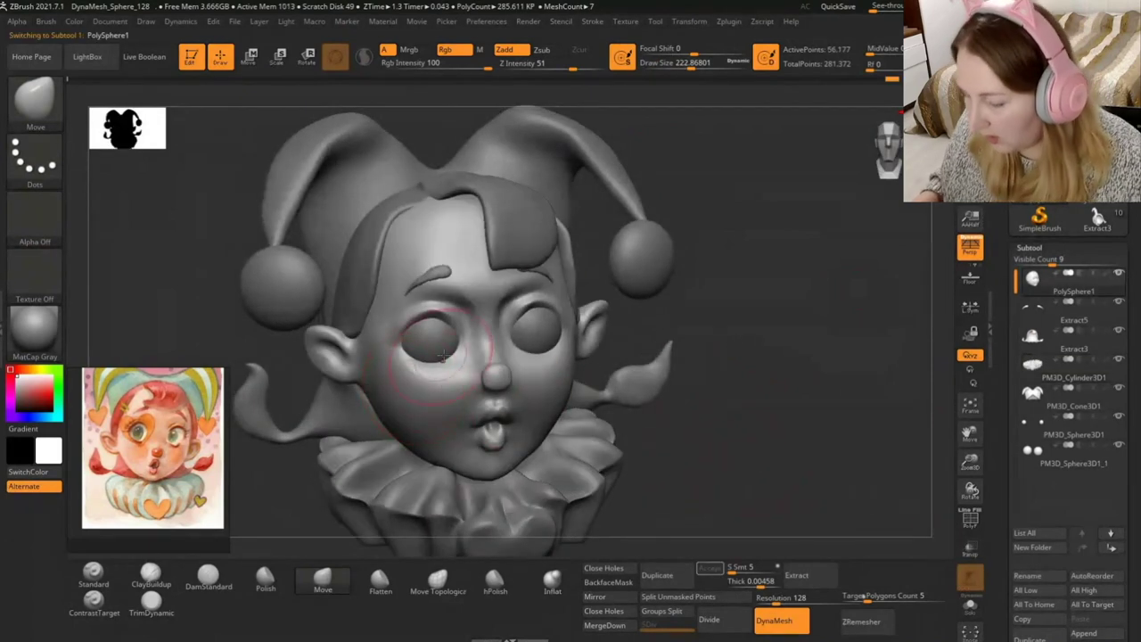
mouse_move(636, 255)
right_mouse_down()
mouse_move(630, 303)
mouse_move(656, 321)
mouse_move(775, 306)
right_mouse_up()
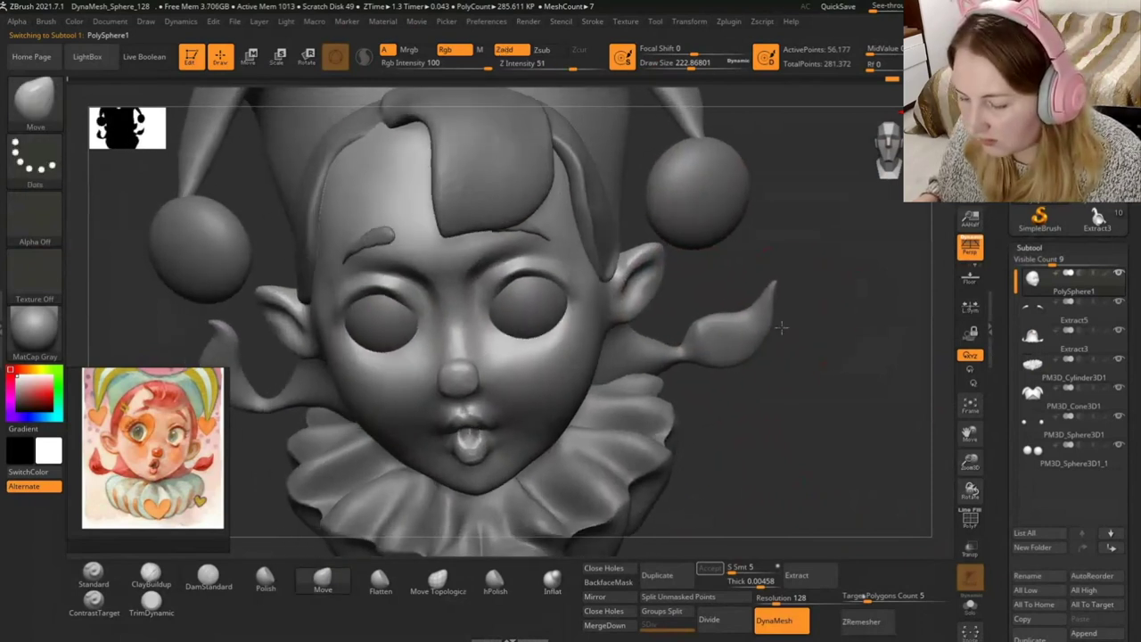
left_click(151, 570)
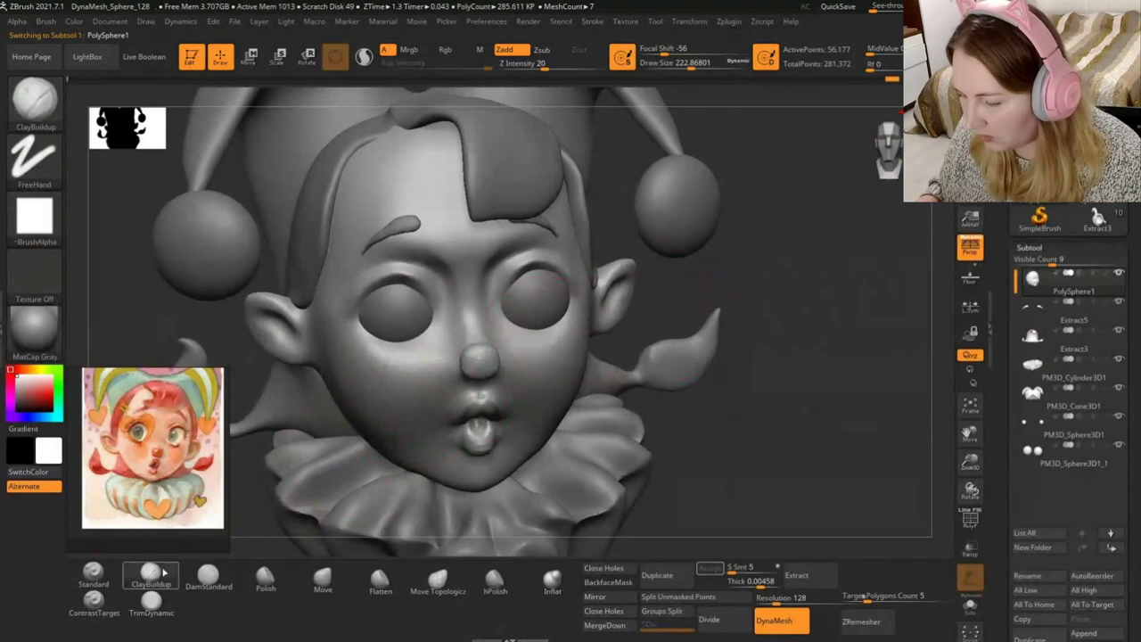
left_click(93, 575)
left_click(655, 62)
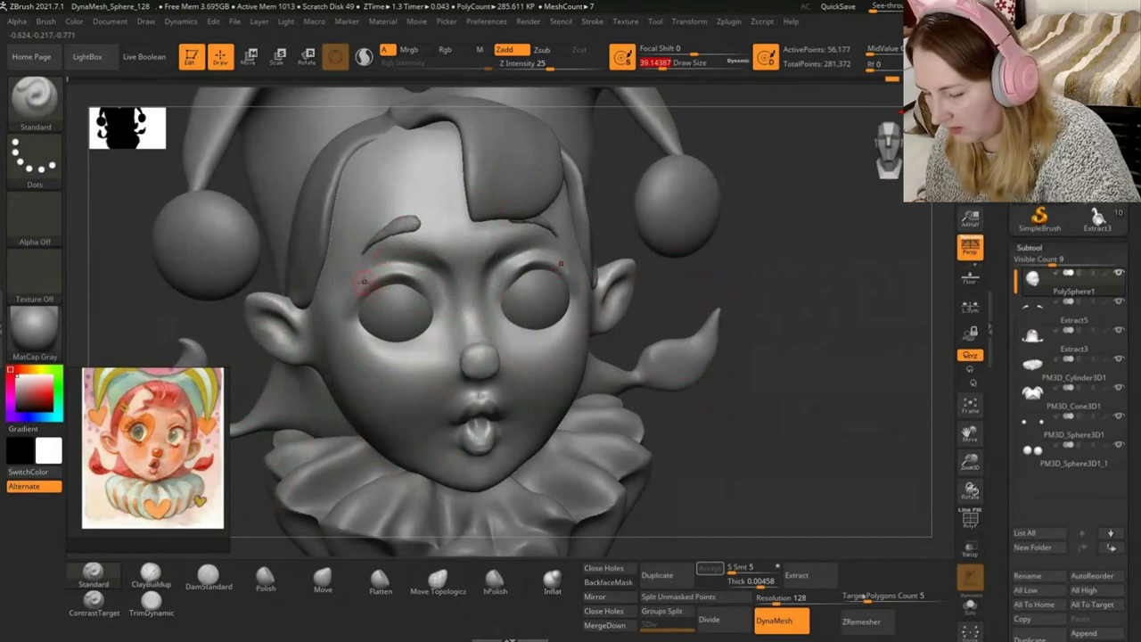
Smooth the creases above both eyes and bring up the full brush library.
mouse_move(359, 298)
left_mouse_down("shift")
mouse_move(408, 279)
mouse_move(333, 298)
mouse_move(403, 281)
mouse_move(354, 285)
left_mouse_up("shift")
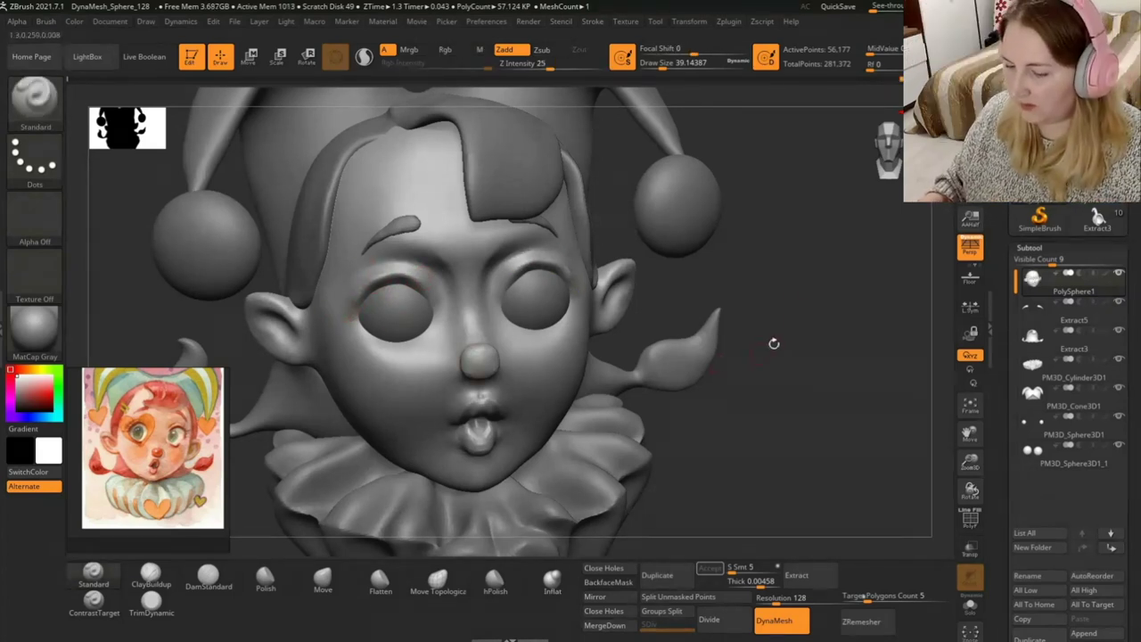
left_click_drag(739, 315, 751, 288)
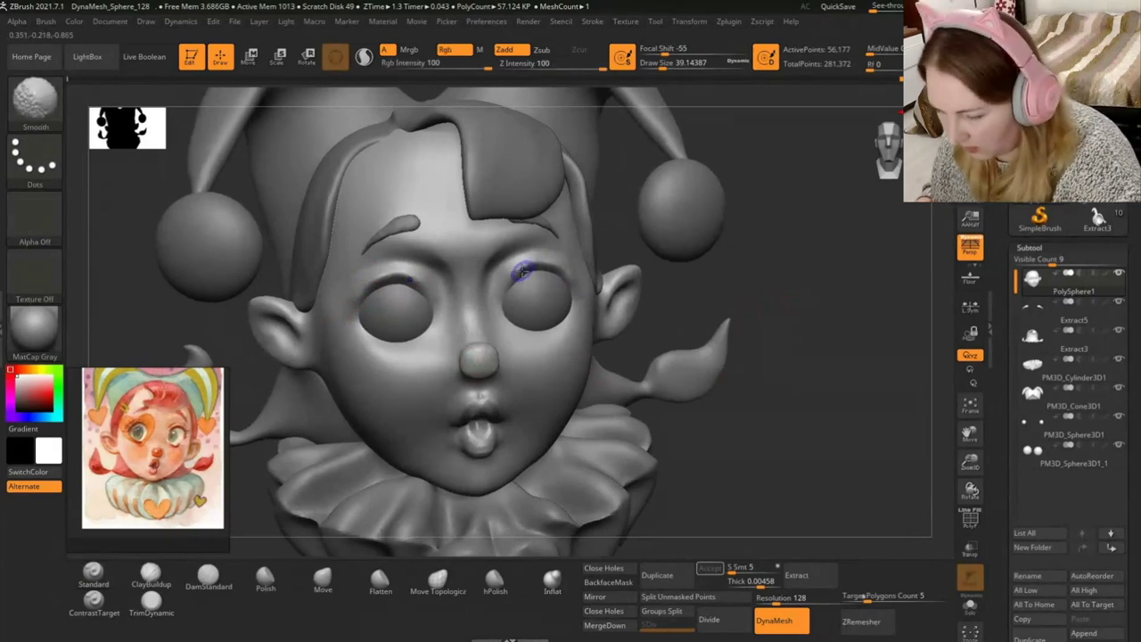
left_click_drag(529, 258, 528, 259, "shift")
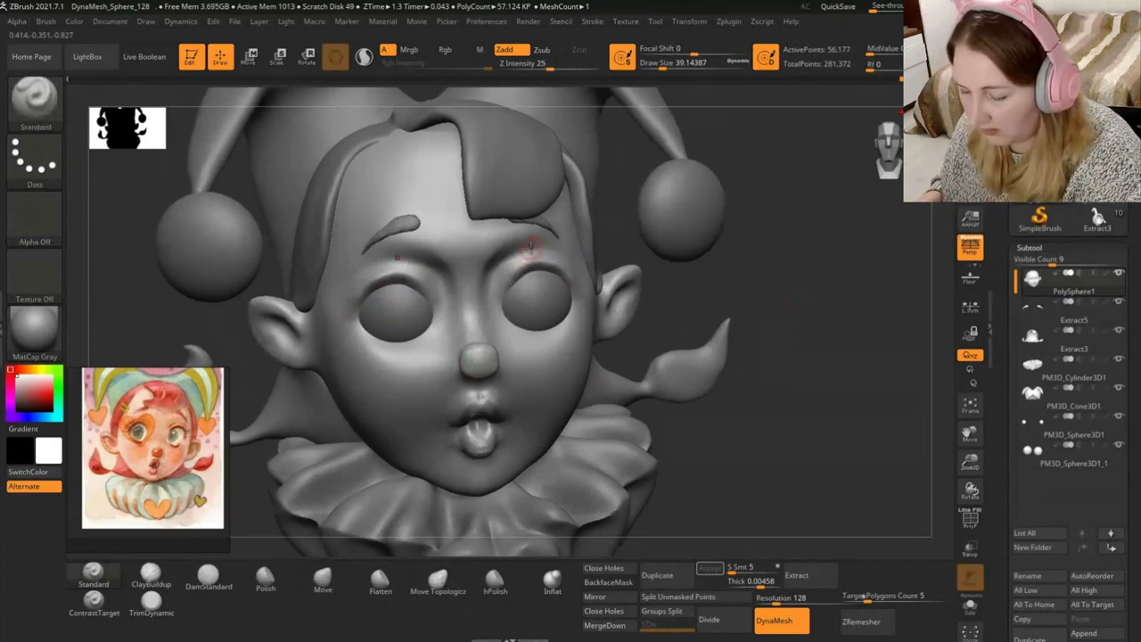
key("b")
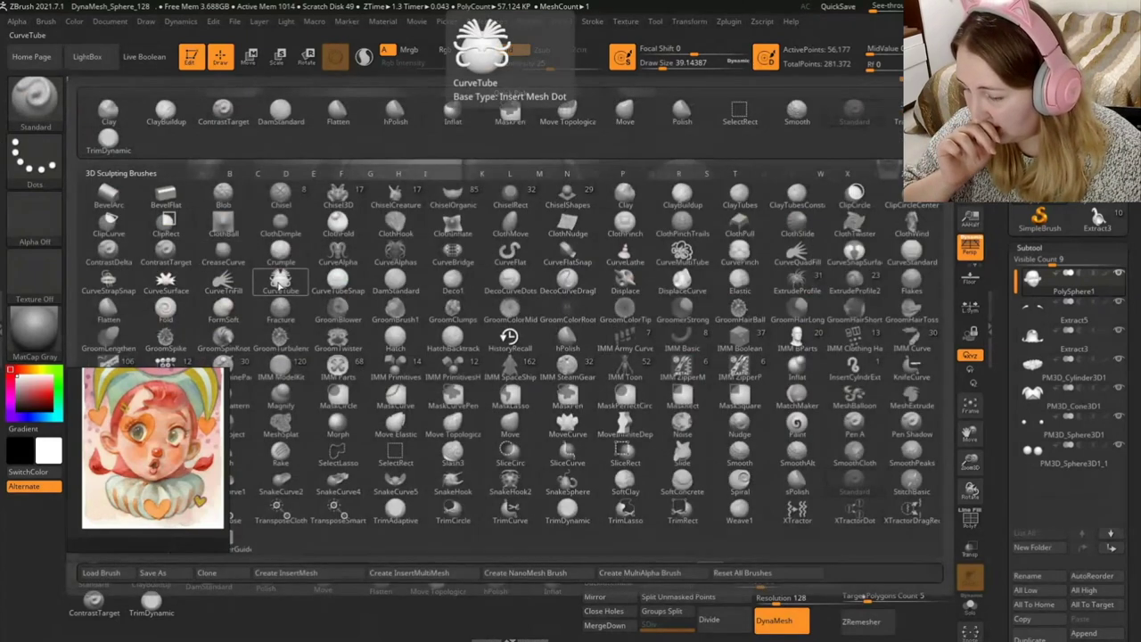
Draw trial CurveTube tubes above both eyes.
left_click(280, 282)
left_click_drag(675, 275, 687, 284)
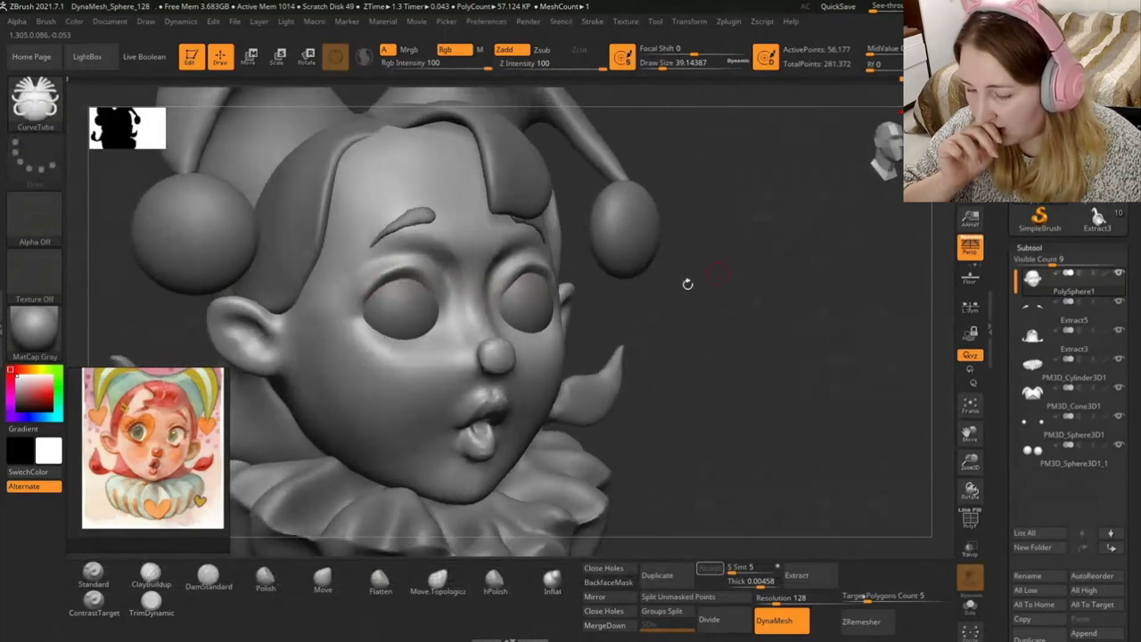
left_click_drag(575, 256, 580, 249)
mouse_move(677, 286)
left_mouse_down()
mouse_move(736, 311)
mouse_move(725, 311)
left_mouse_up()
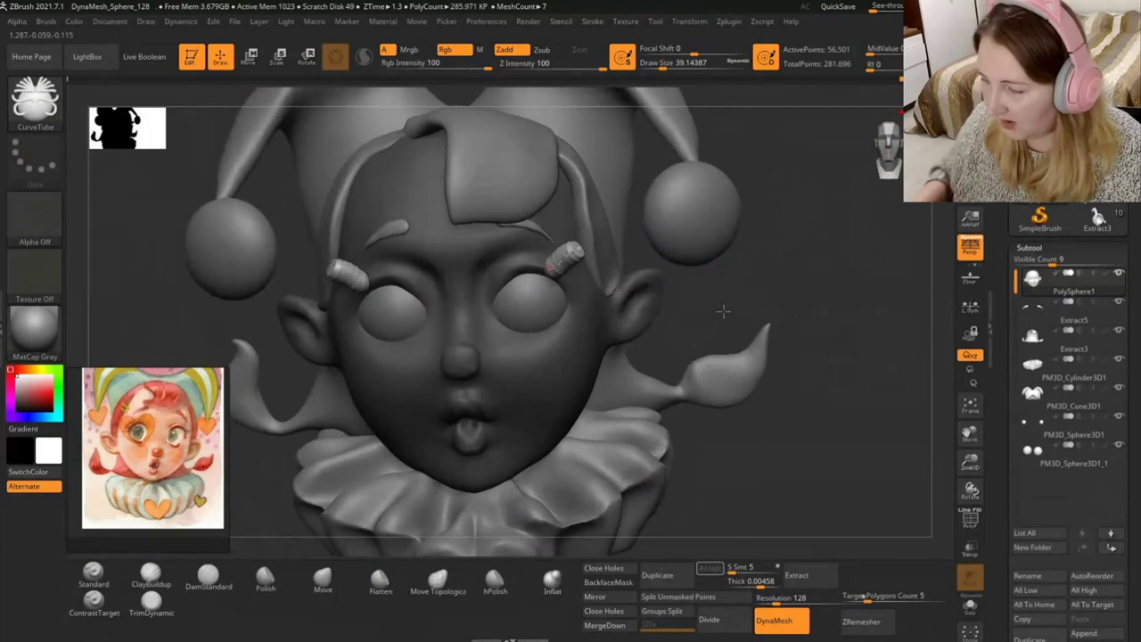
Undo the trial tubes and reduce Draw Size to 28.75.
key("ctrl+z")
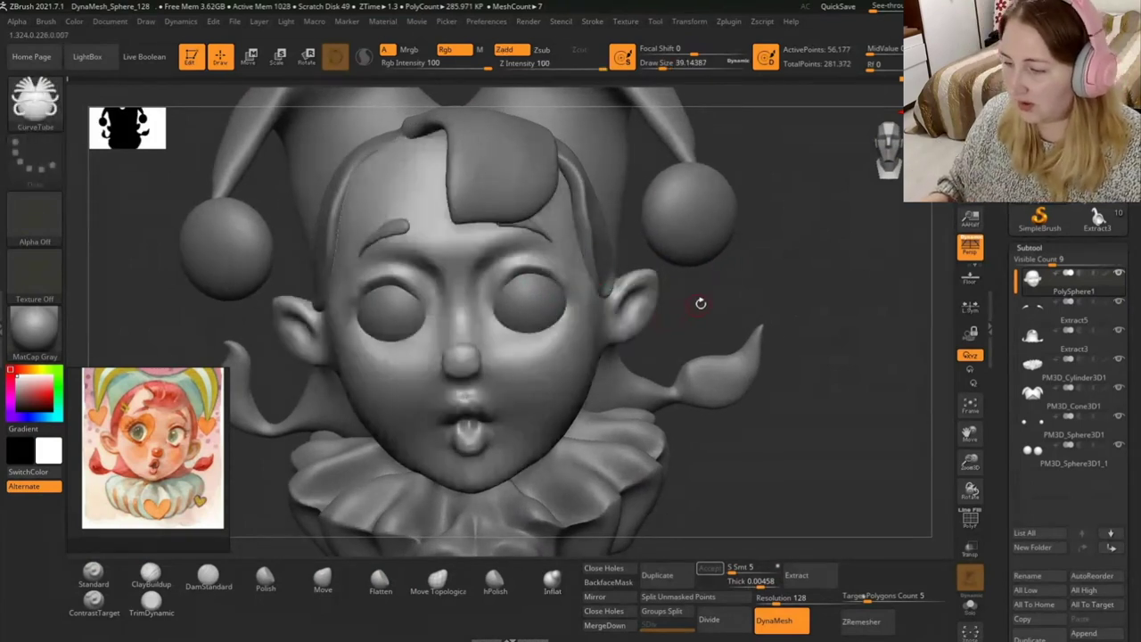
left_click_drag(701, 301, 725, 296)
key("ctrl+z")
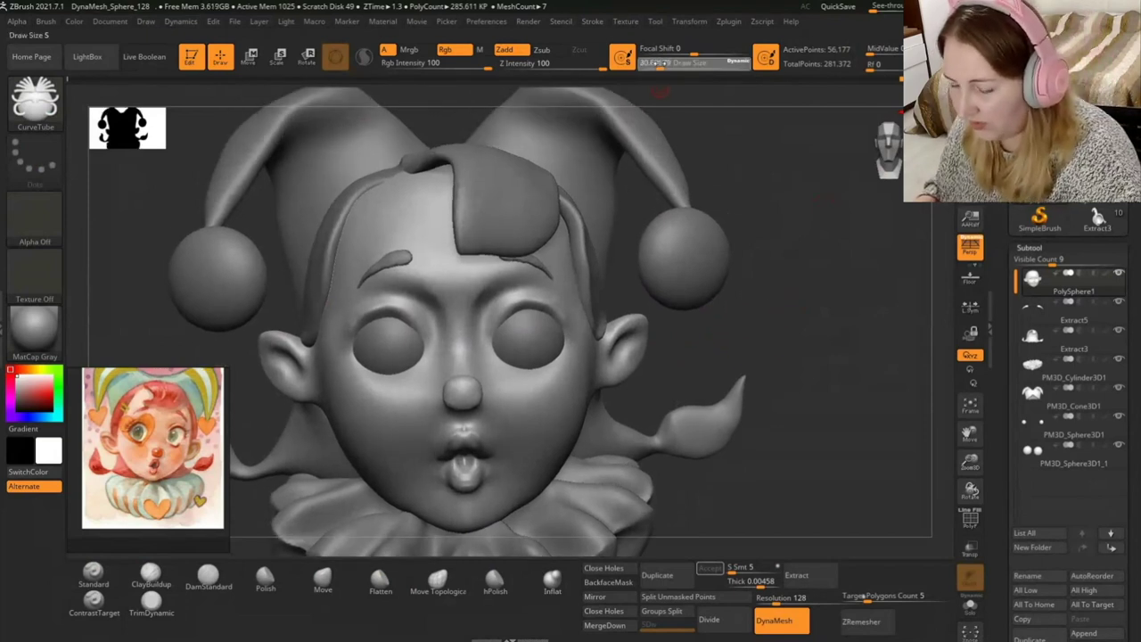
left_click_drag(657, 63, 653, 63)
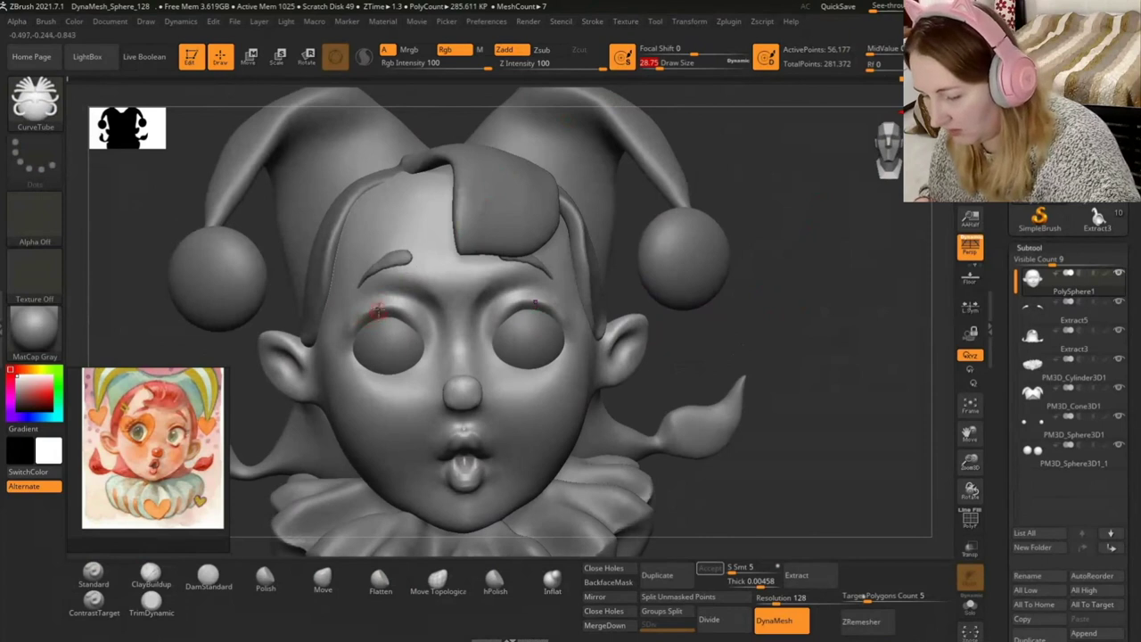
Paint a mirrored mask strip under both eyes, redoing one stroke.
left_click_drag(347, 340, 385, 305, "ctrl")
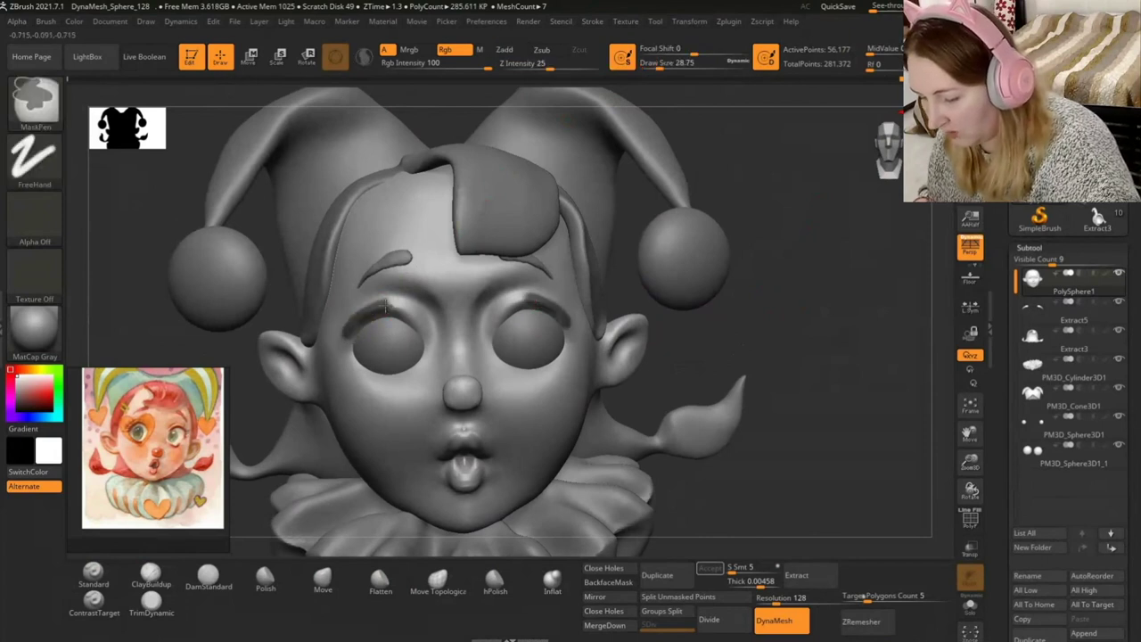
mouse_move(346, 343)
left_mouse_down("ctrl")
mouse_move(371, 311)
mouse_move(424, 328)
left_mouse_up("ctrl")
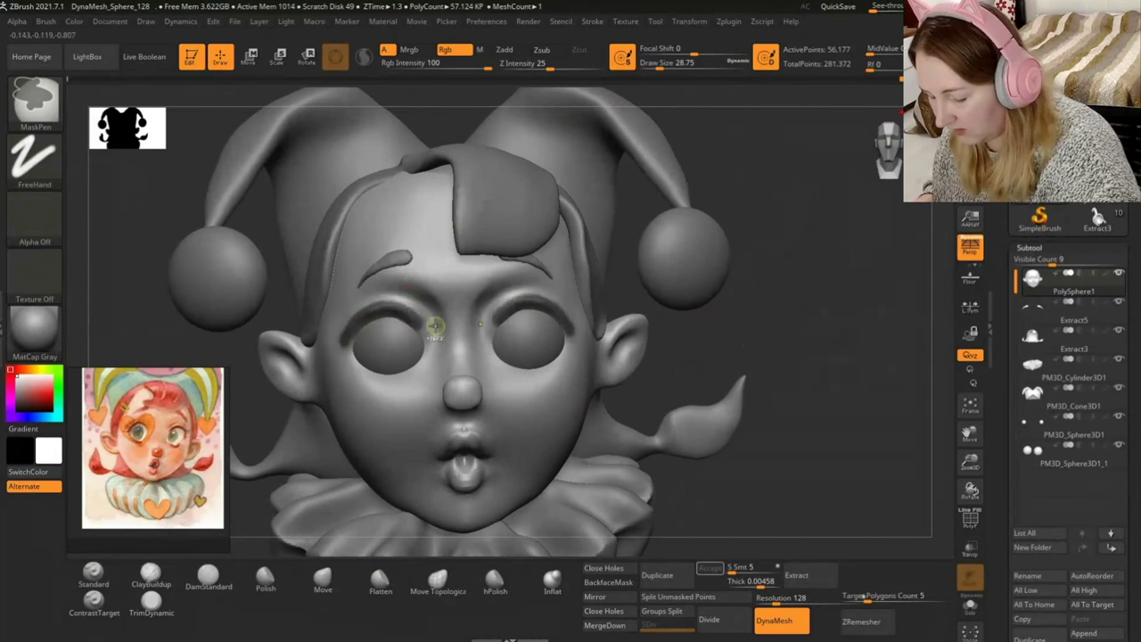
left_click_drag(352, 363, 378, 381, "ctrl")
key("ctrl+z")
left_click_drag(362, 372, 410, 374, "ctrl")
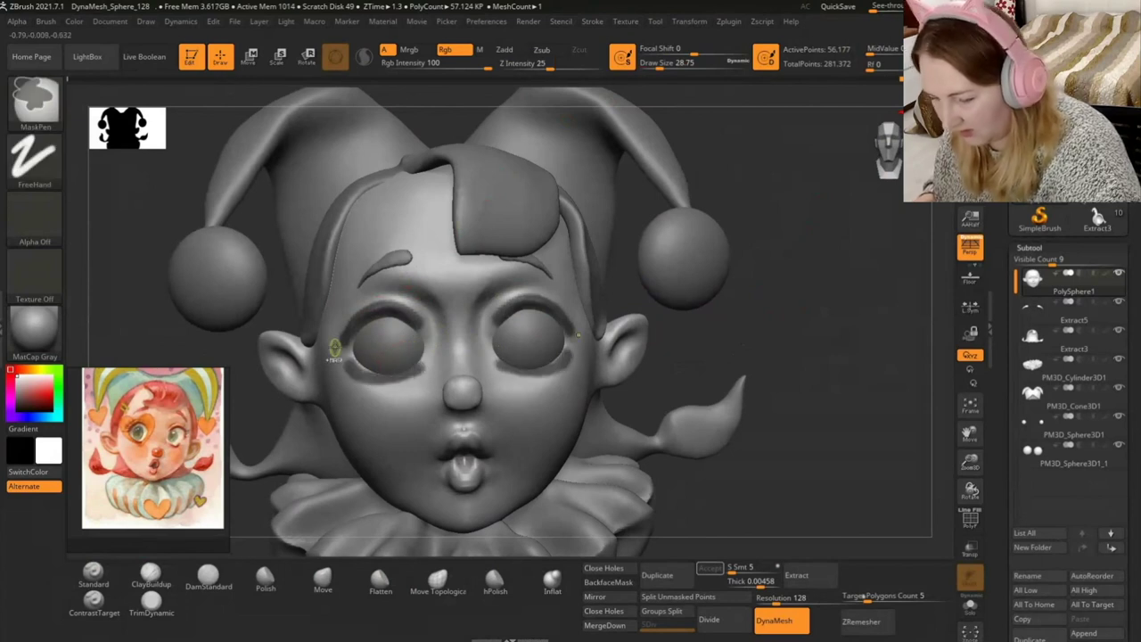
Extract the masked strip at thickness 0.00684 and accept it as subtool Extract7.
left_click(807, 578)
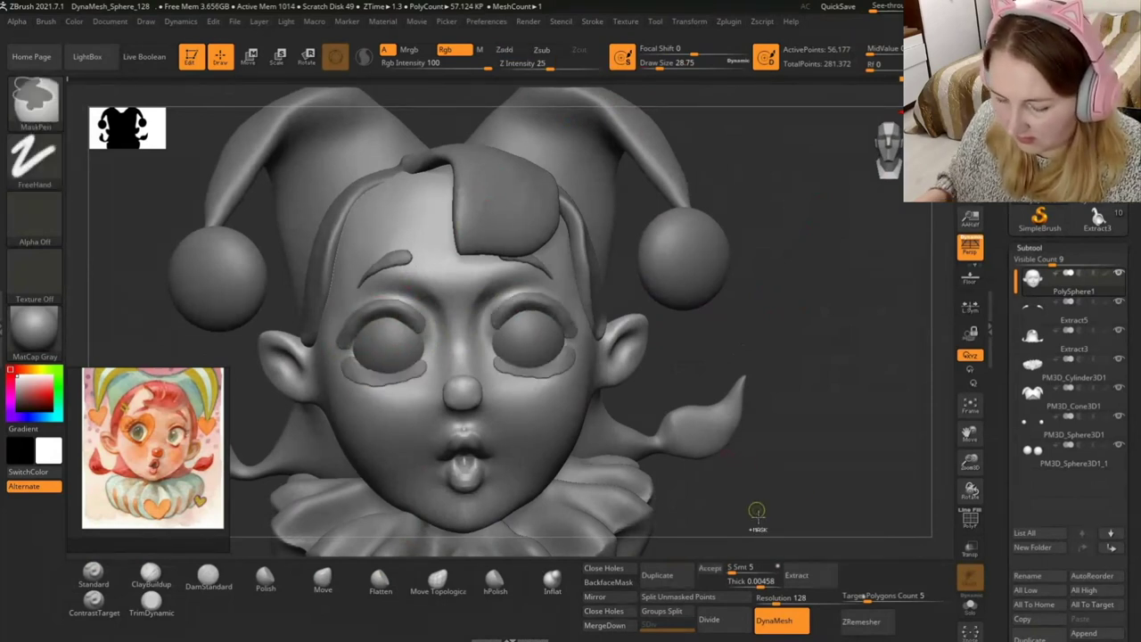
left_click(753, 581)
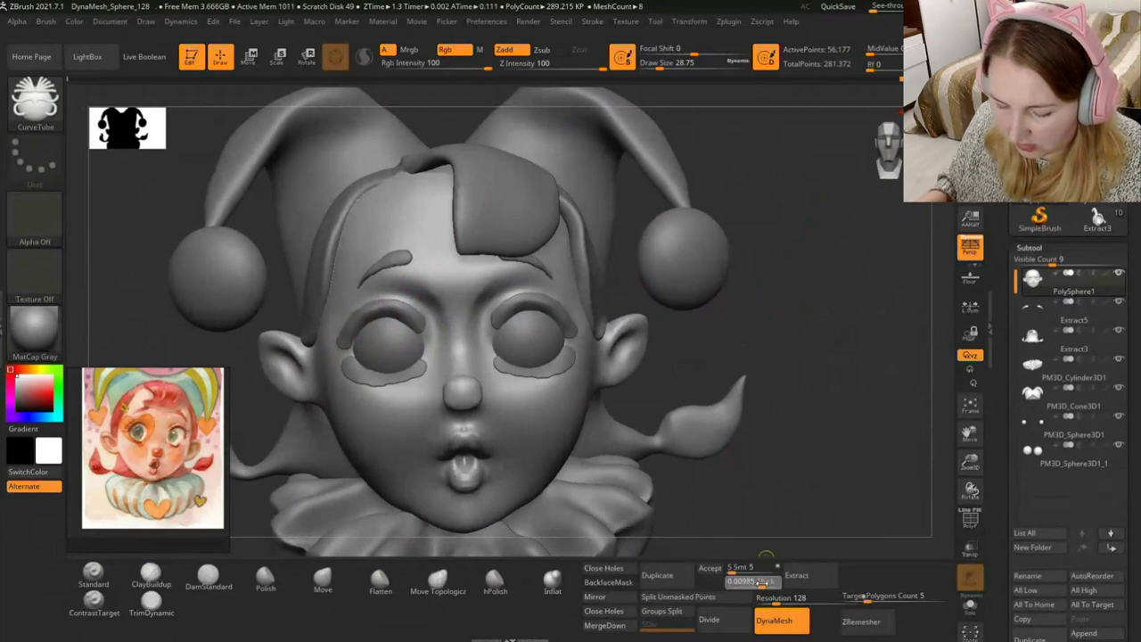
left_click_drag(758, 581, 764, 582)
type("0.00684")
left_click(803, 579)
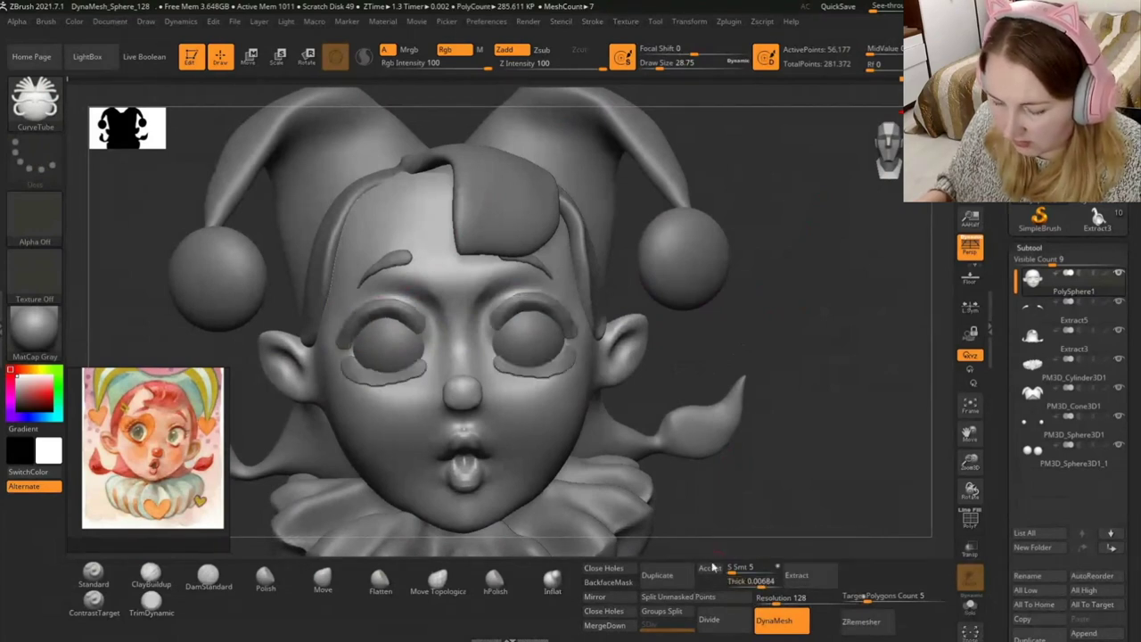
left_click(709, 568)
left_click_drag(731, 445, 363, 323)
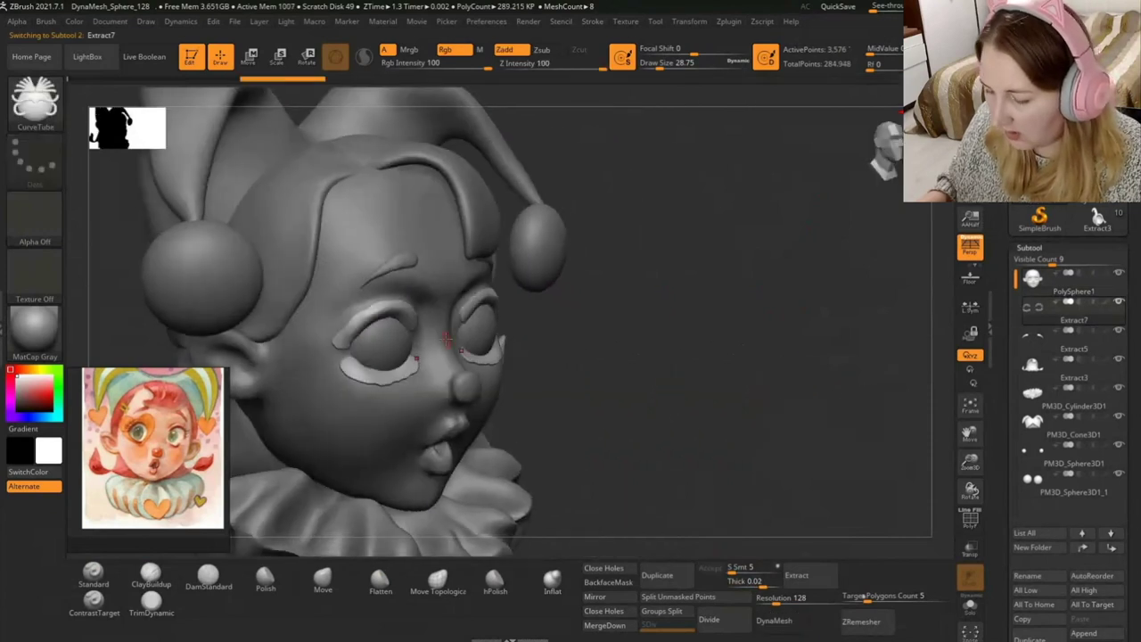
left_click_drag(848, 448, 815, 472, "shift")
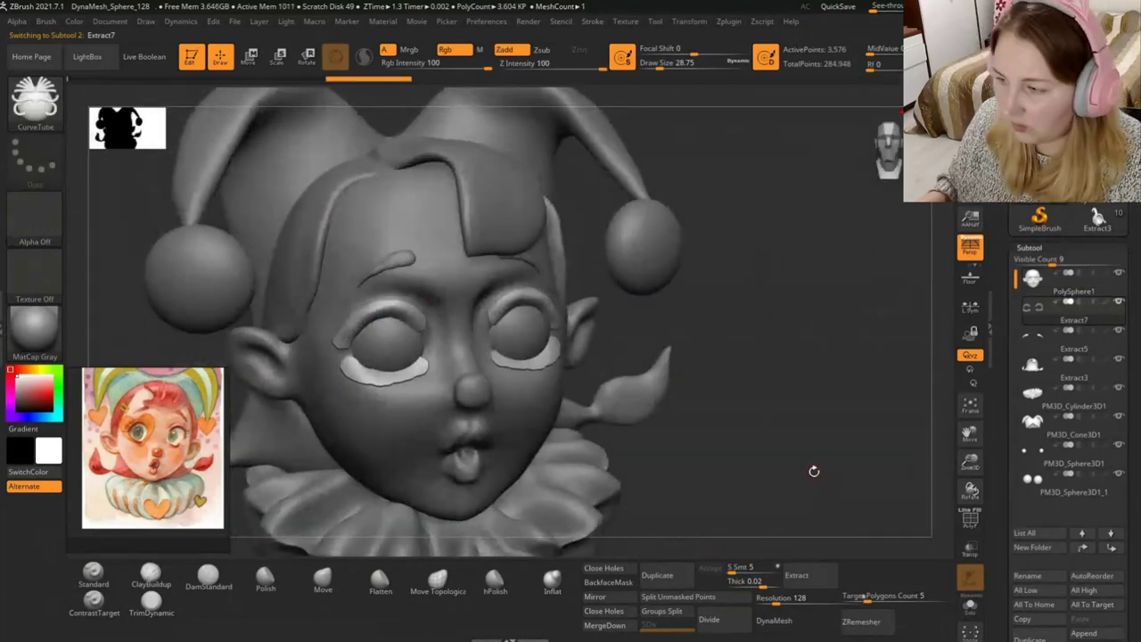
scroll(1001, 455, "down", 10)
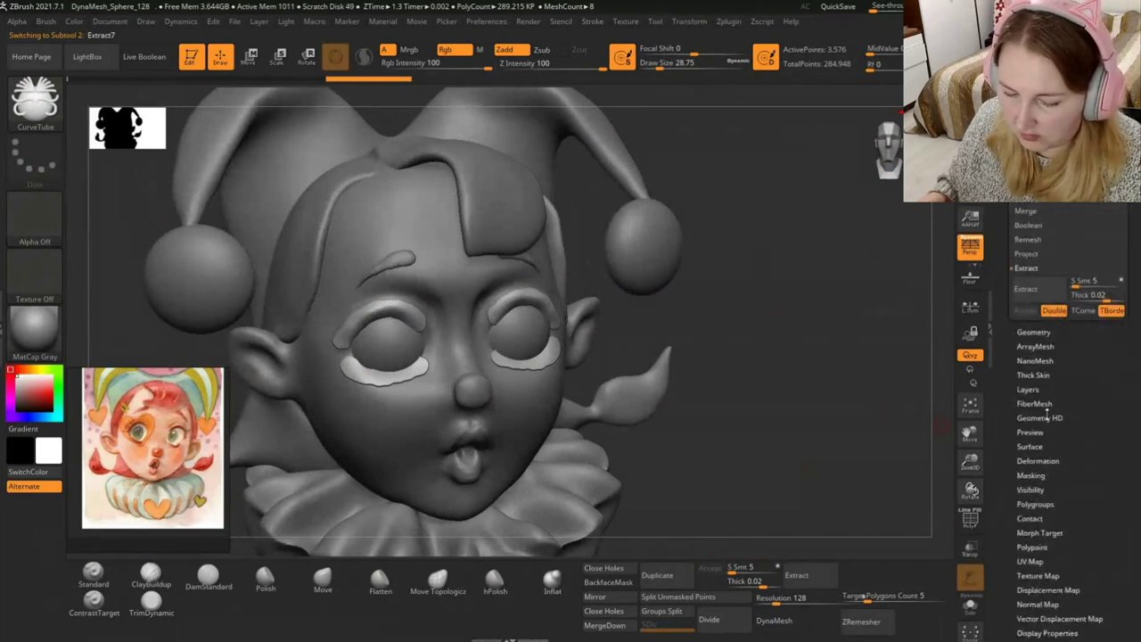
Expand Tool > Deformation and soften the under-eye shells at Draw Size 59, discarding a trial CurveTube stroke.
left_click(1039, 459)
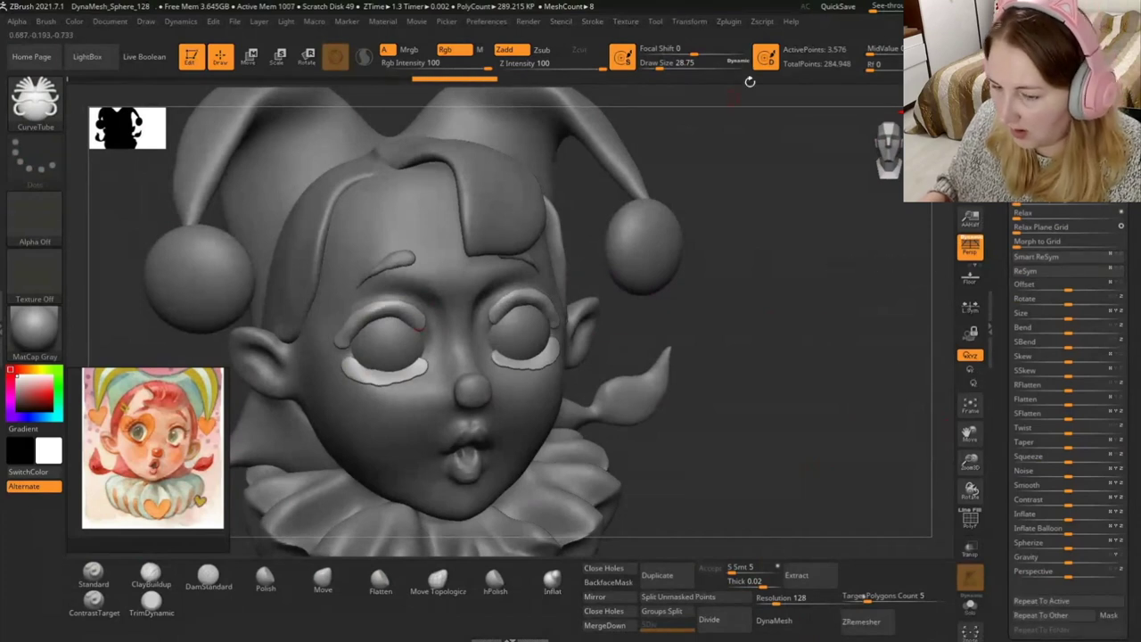
left_click_drag(660, 63, 665, 63)
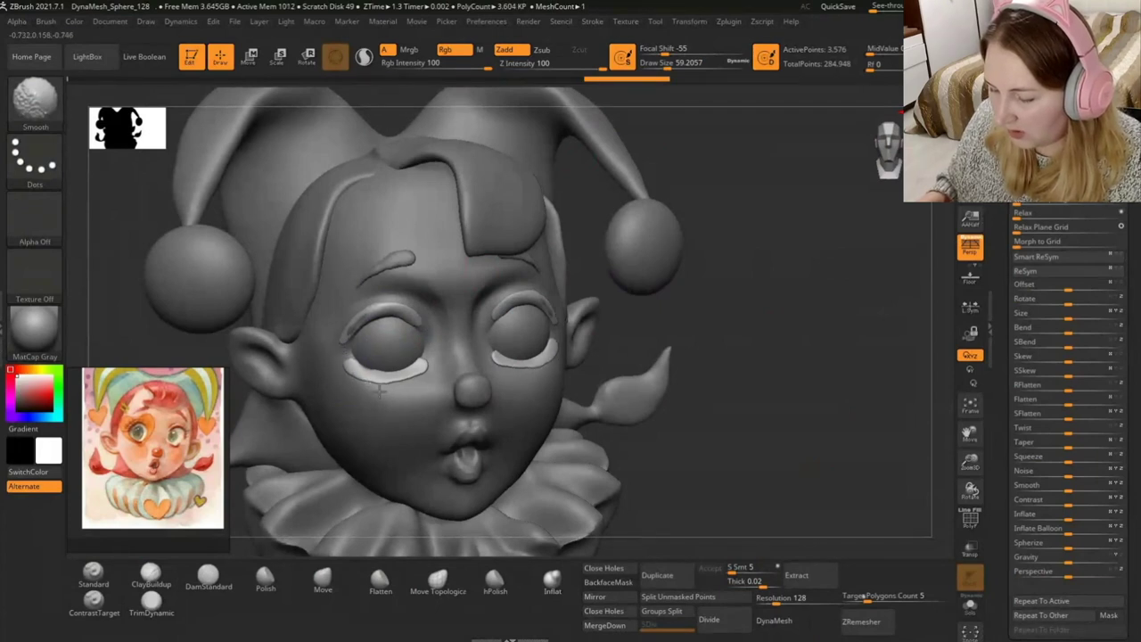
mouse_move(797, 394)
left_mouse_down()
mouse_move(829, 430)
mouse_move(655, 426)
left_mouse_up()
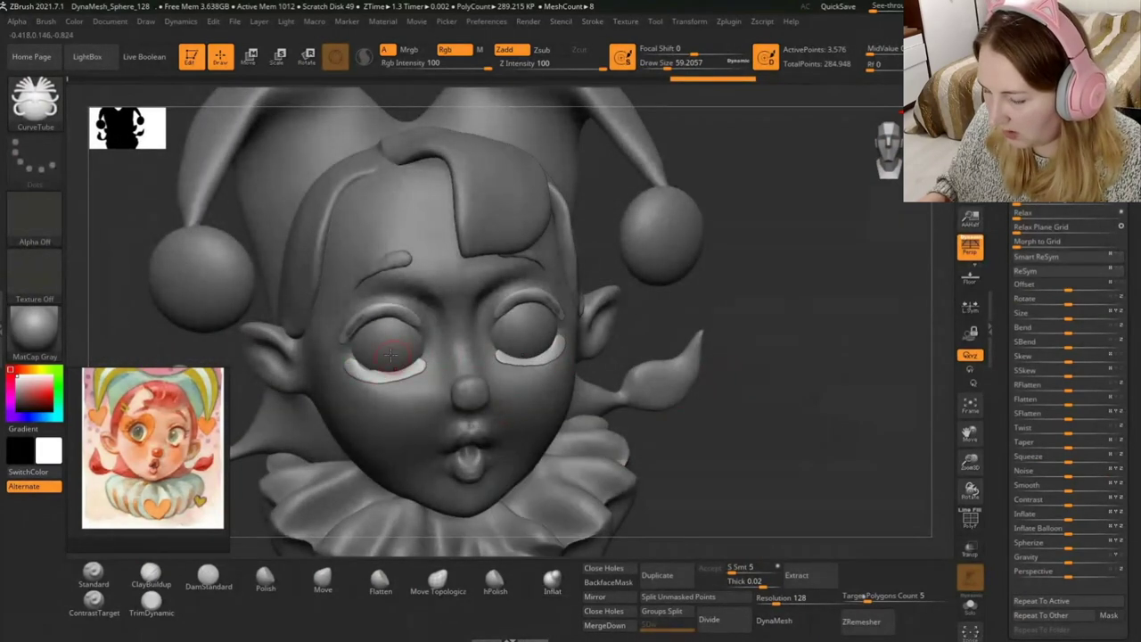
left_click_drag(343, 340, 424, 300)
left_click_drag(719, 422, 766, 424)
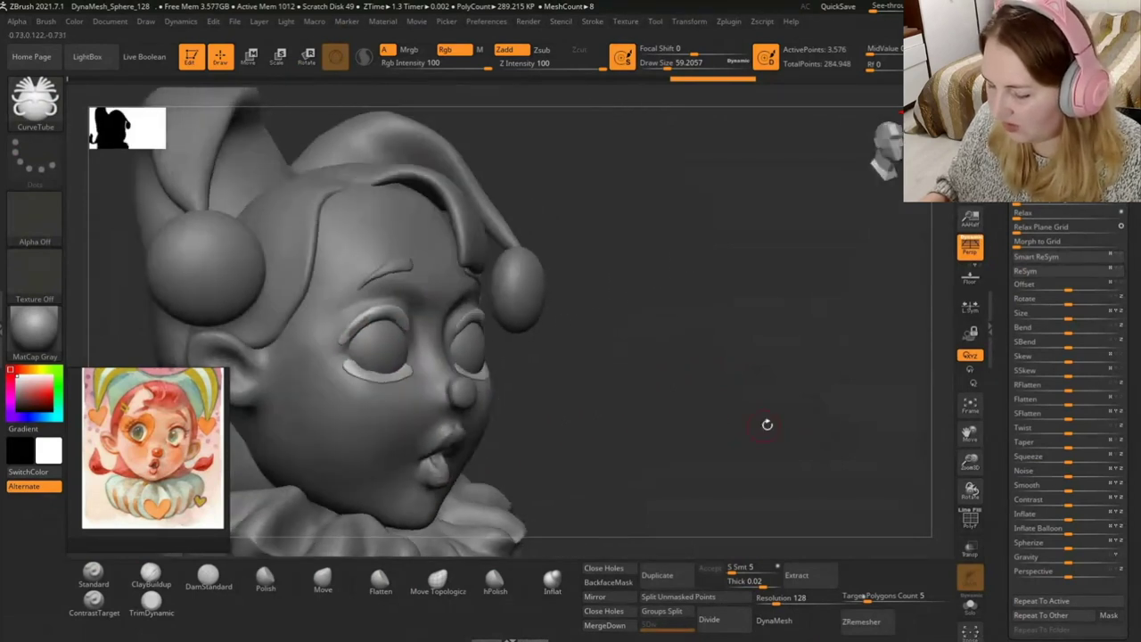
left_click(323, 579)
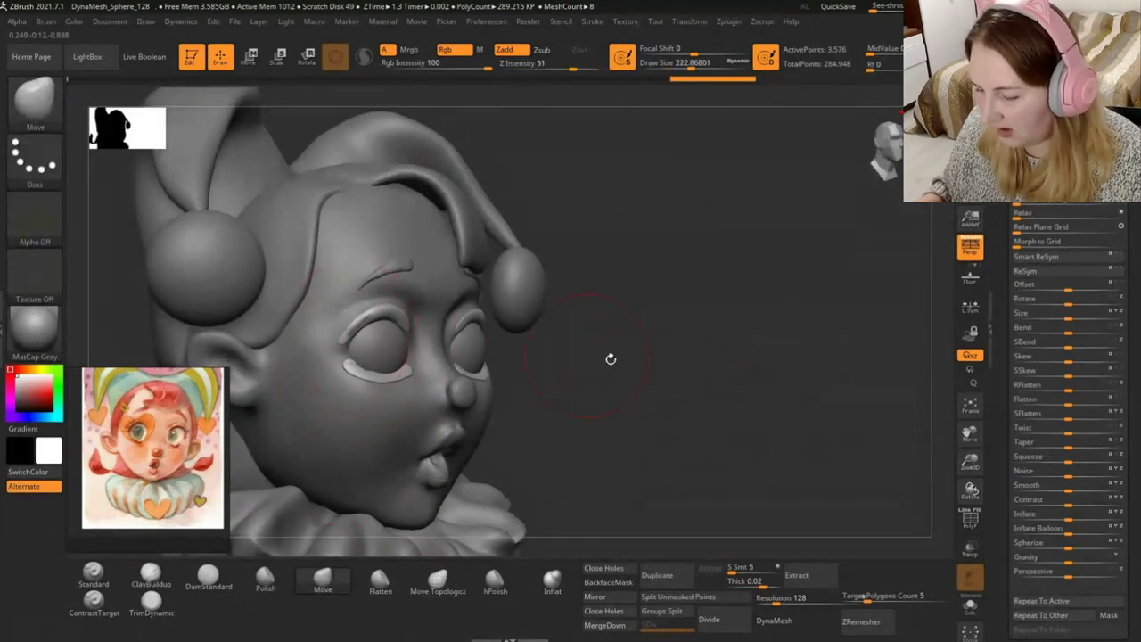
At Move Draw Size about 116, pull the ear edge up and outward.
left_click_drag(611, 359, 457, 346)
left_click_drag(704, 63, 678, 63)
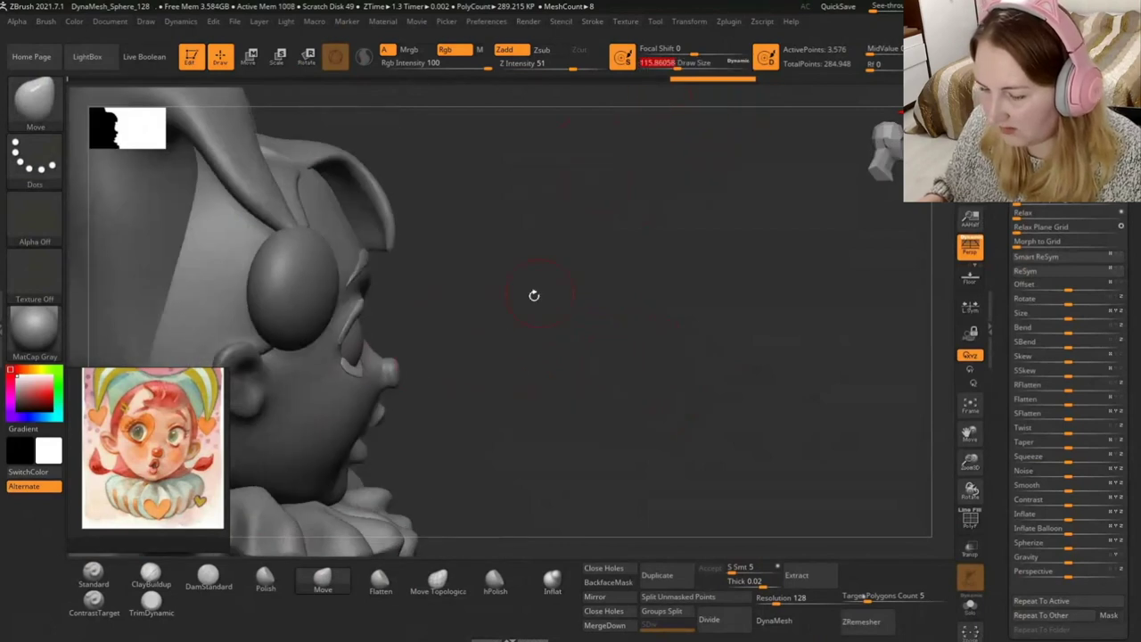
left_click_drag(532, 295, 579, 296, "alt")
mouse_move(360, 281)
left_mouse_down()
mouse_move(375, 265)
mouse_move(361, 288)
left_mouse_up()
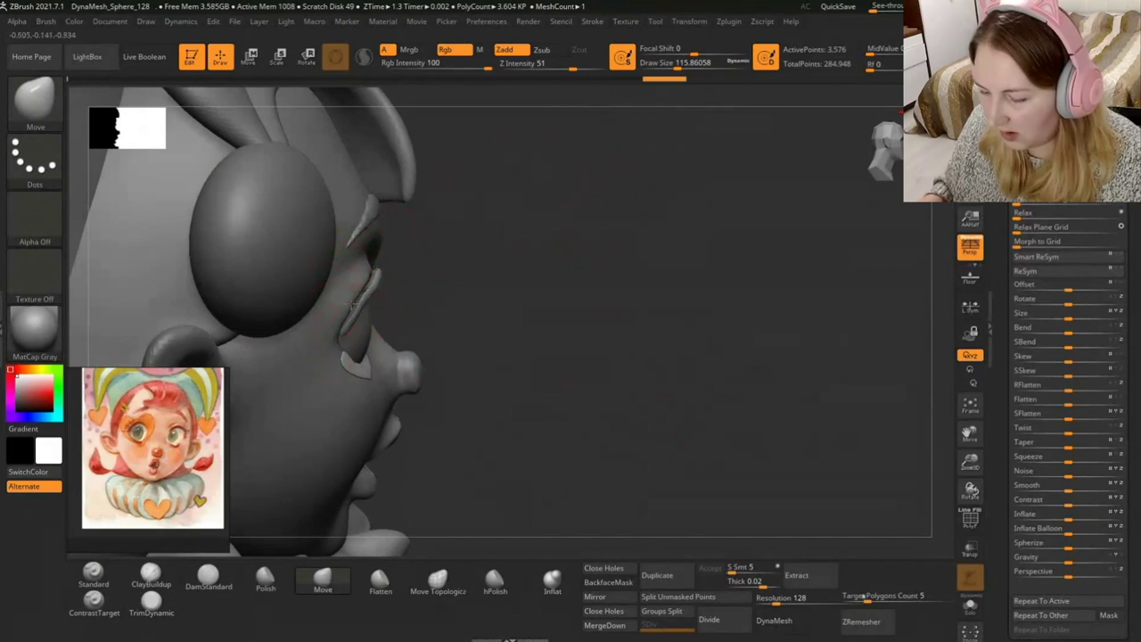
right_click_drag(346, 317, 398, 292)
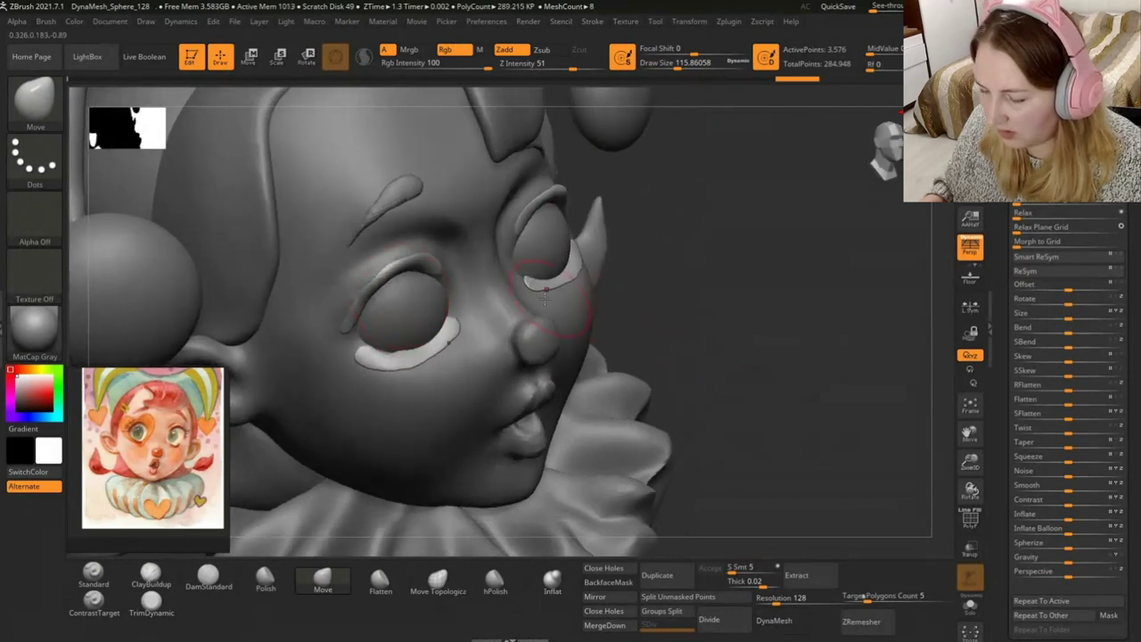
right_click_drag(499, 312, 513, 275)
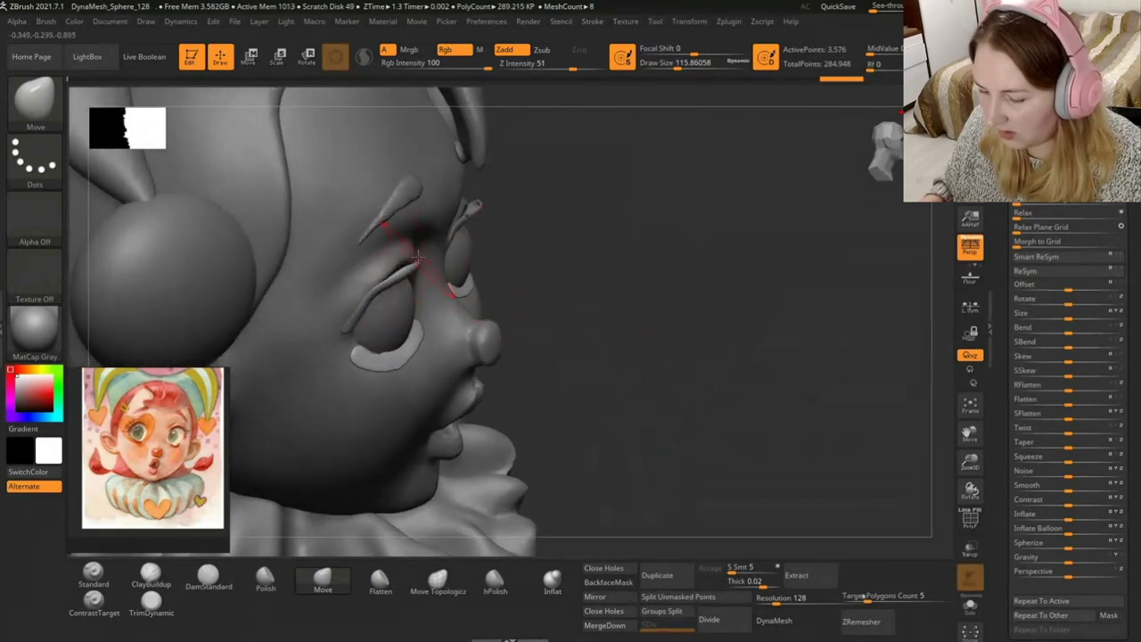
right_click_drag(526, 290, 395, 267)
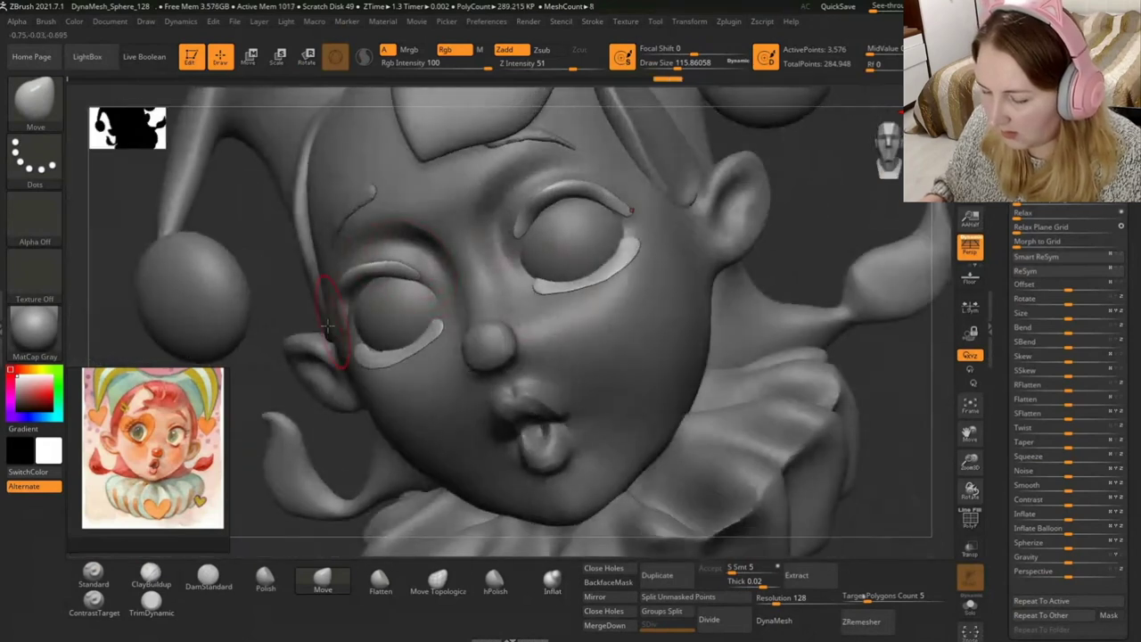
right_click_drag(321, 352, 385, 258)
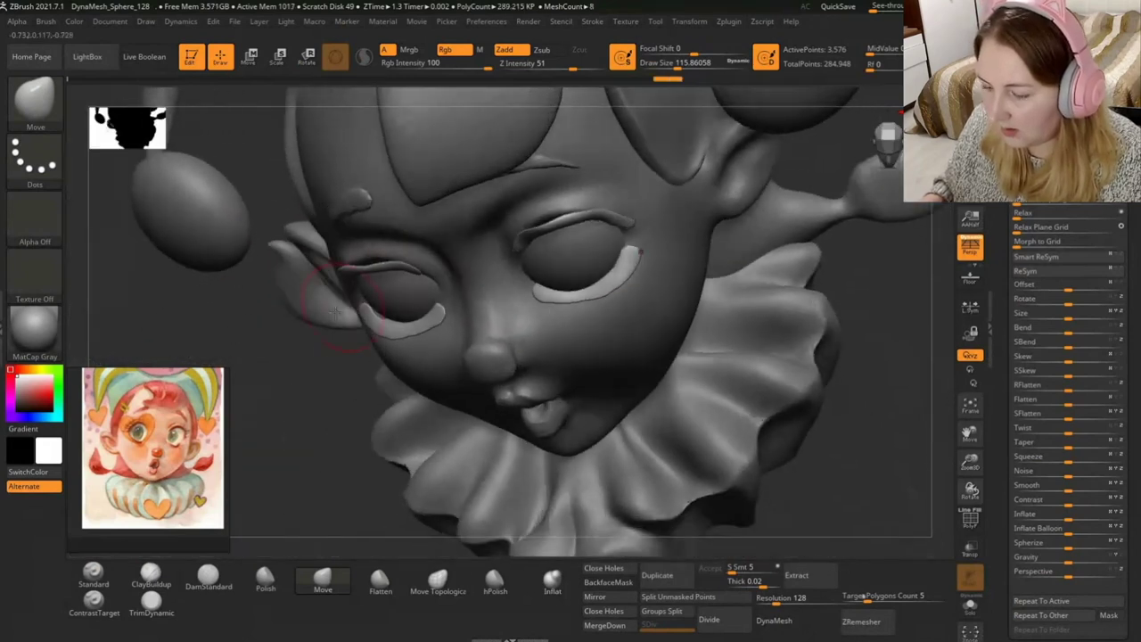
Select the left upper eyelid piece and inflate it along its crease.
left_click(378, 270, "alt")
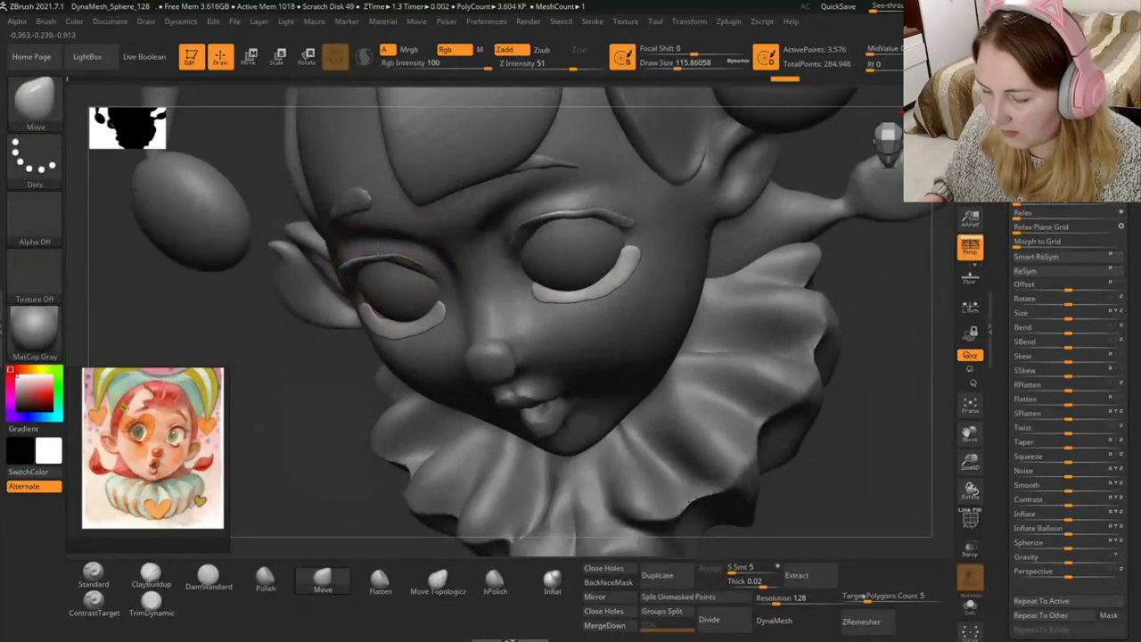
right_click_drag(402, 257, 370, 248)
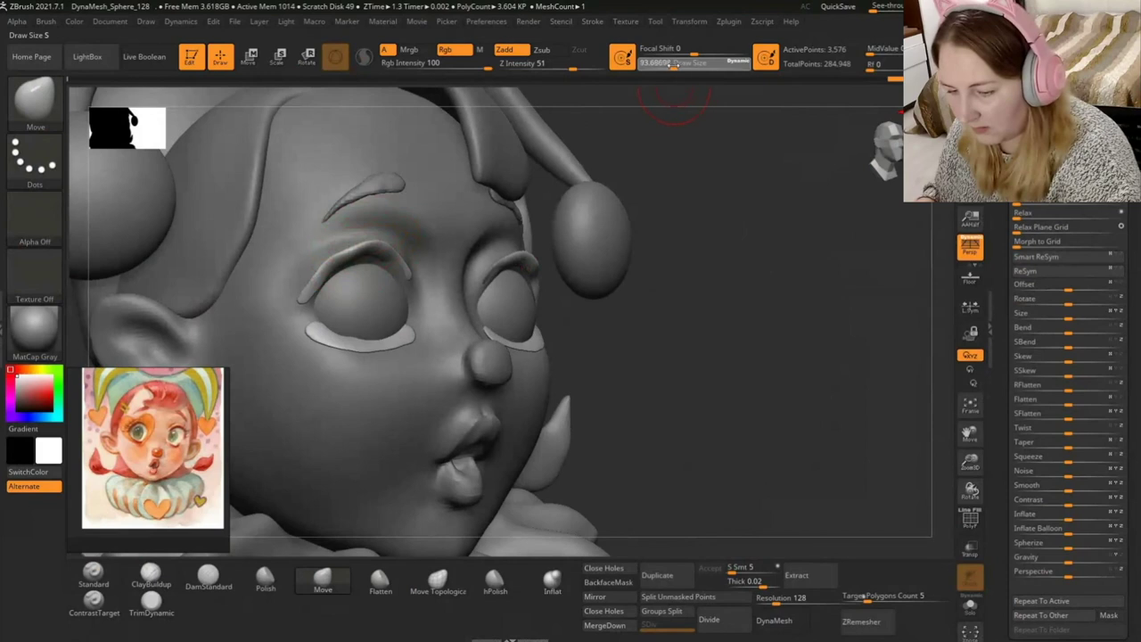
right_click_drag(709, 133, 376, 259)
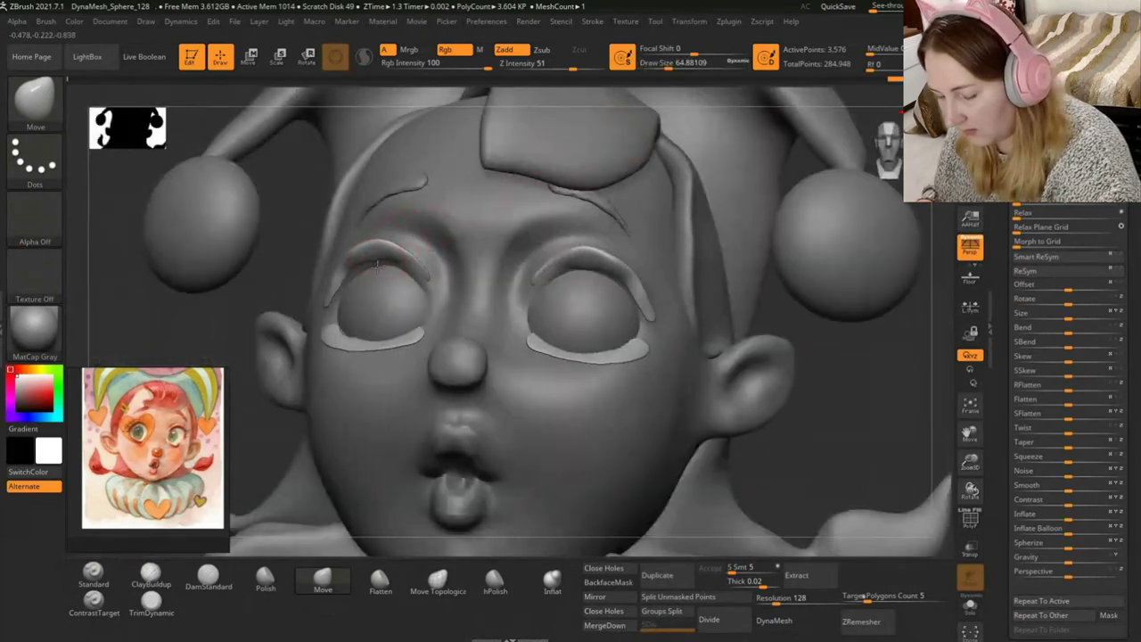
right_click_drag(289, 391, 402, 253)
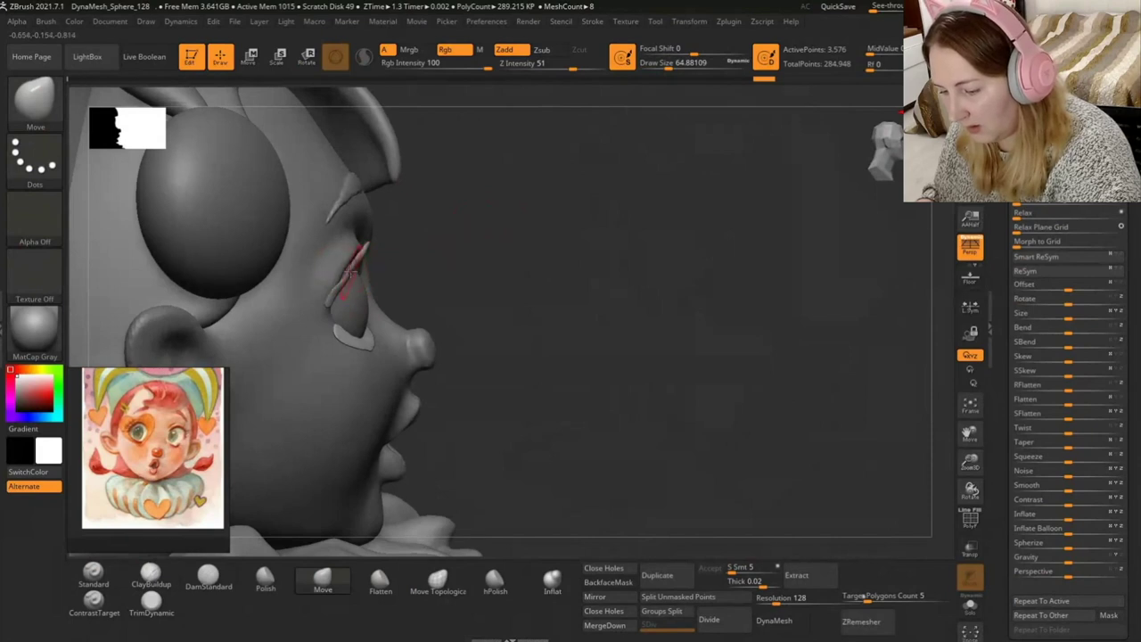
left_click(552, 580)
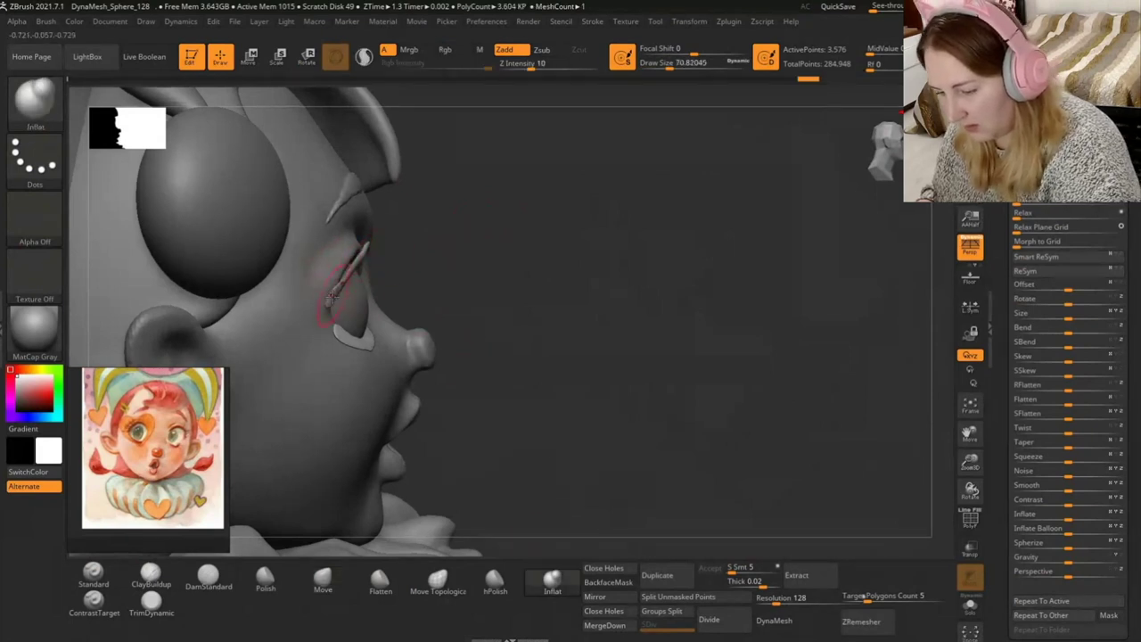
mouse_move(331, 294)
left_mouse_down()
mouse_move(357, 256)
mouse_move(447, 204)
left_mouse_up()
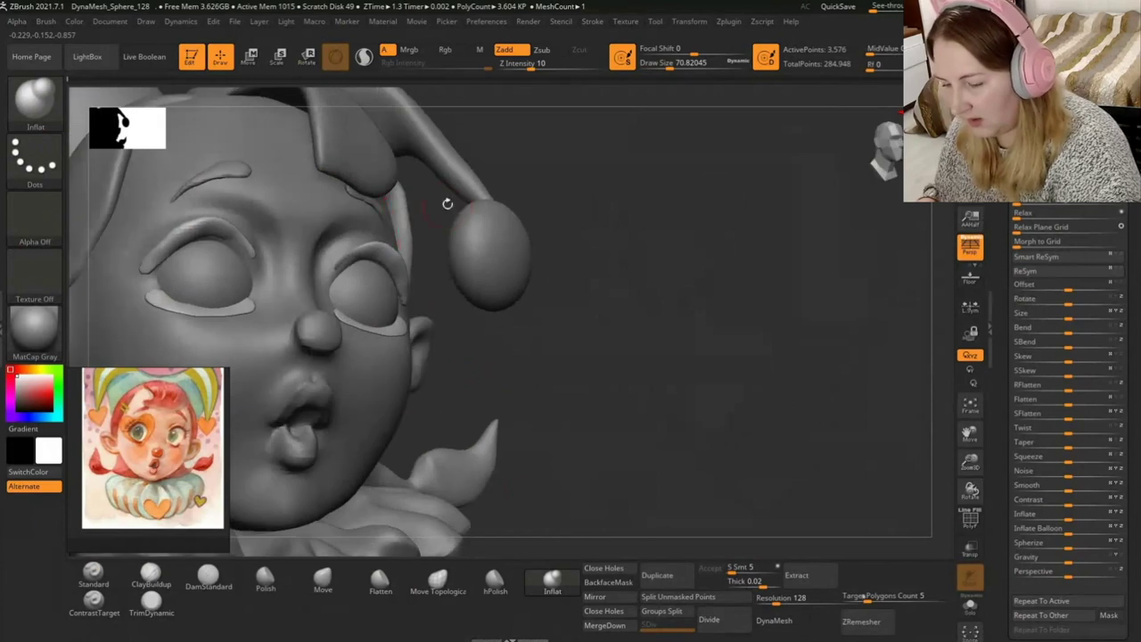
Return to the Move brush and pull the eyelid edge into shape, checking from several angles.
key("b")
key("m")
key("v")
left_click_drag(337, 261, 202, 269)
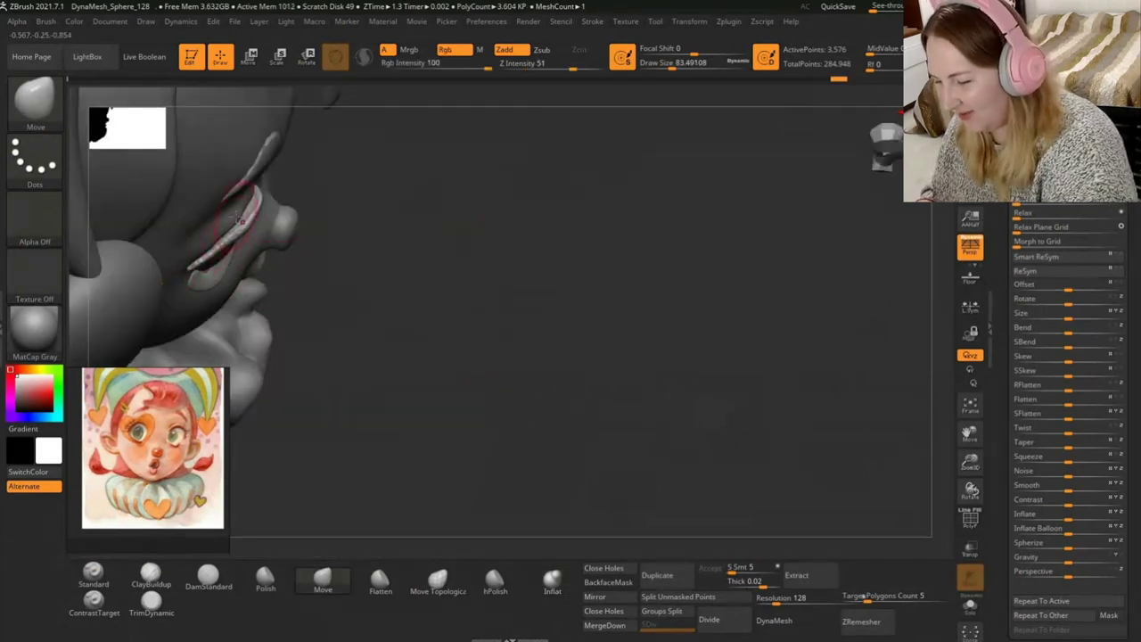
left_click_drag(200, 267, 209, 262)
mouse_move(286, 214)
left_mouse_down()
mouse_move(247, 214)
mouse_move(239, 194)
left_mouse_up()
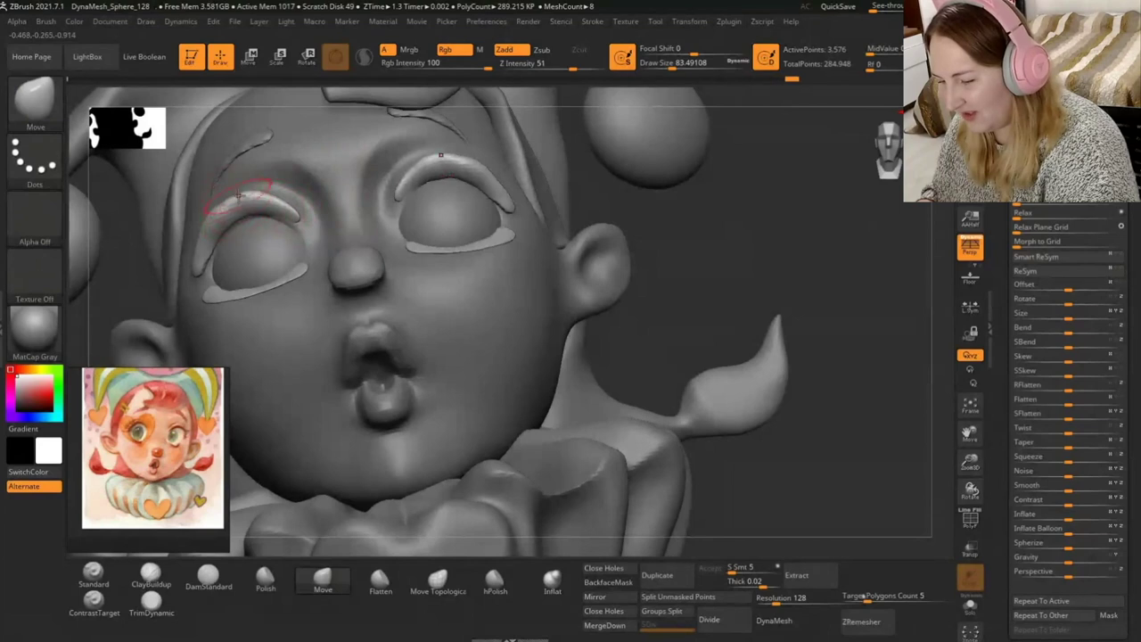
left_click_drag(784, 267, 745, 214)
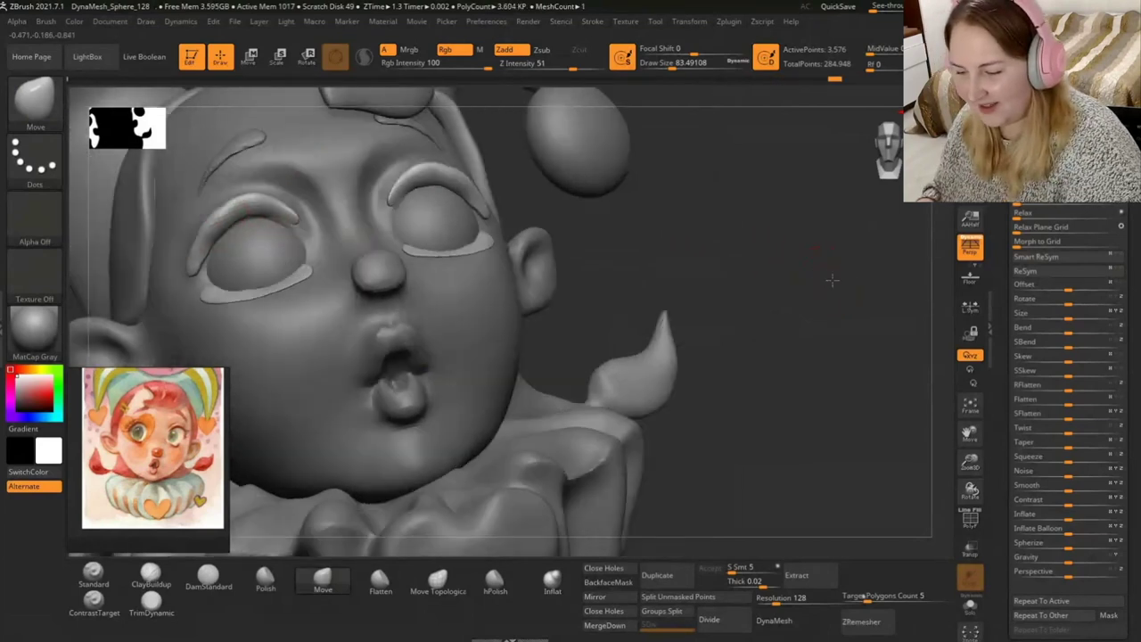
mouse_move(333, 240)
left_mouse_down()
mouse_move(263, 237)
mouse_move(260, 223)
left_mouse_up()
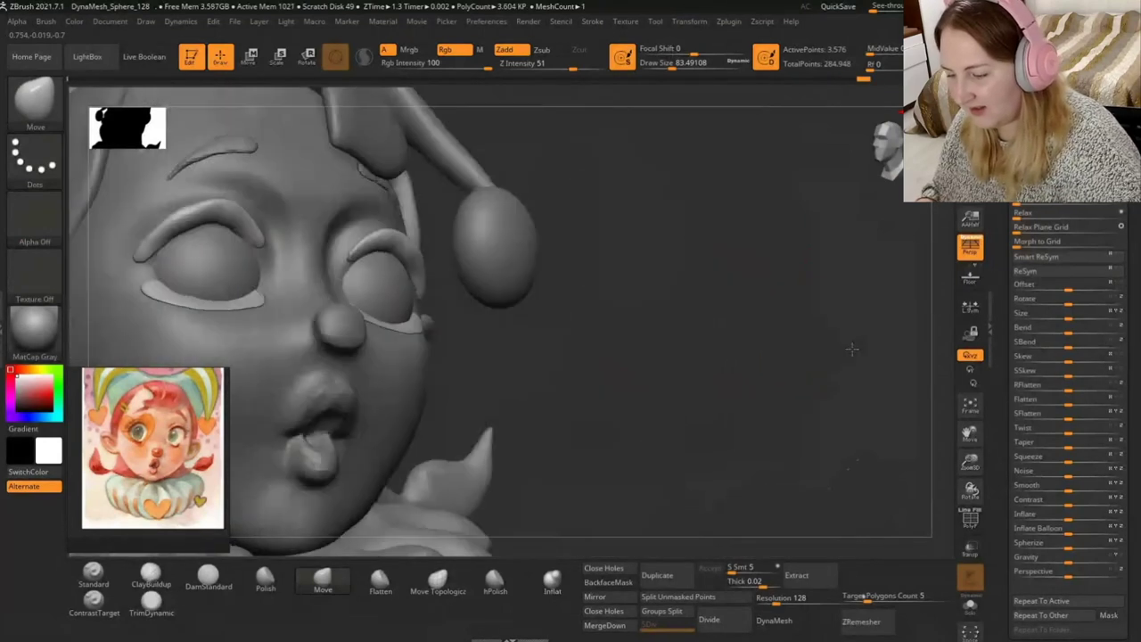
left_click_drag(796, 355, 254, 272)
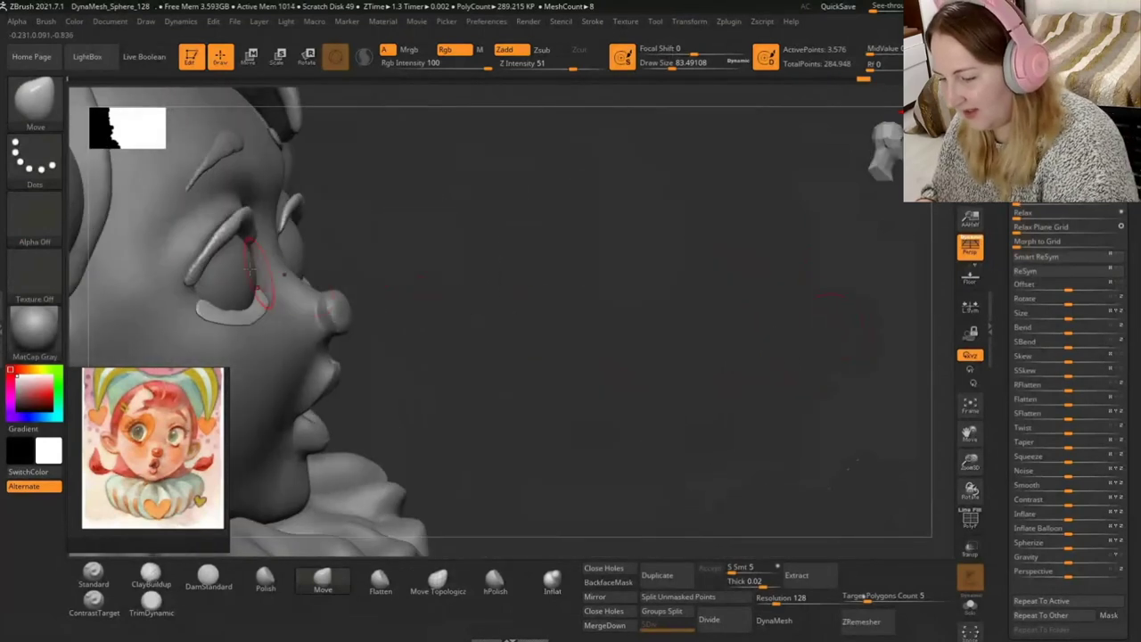
mouse_move(471, 229)
left_mouse_down()
mouse_move(502, 229)
mouse_move(473, 259)
left_mouse_up()
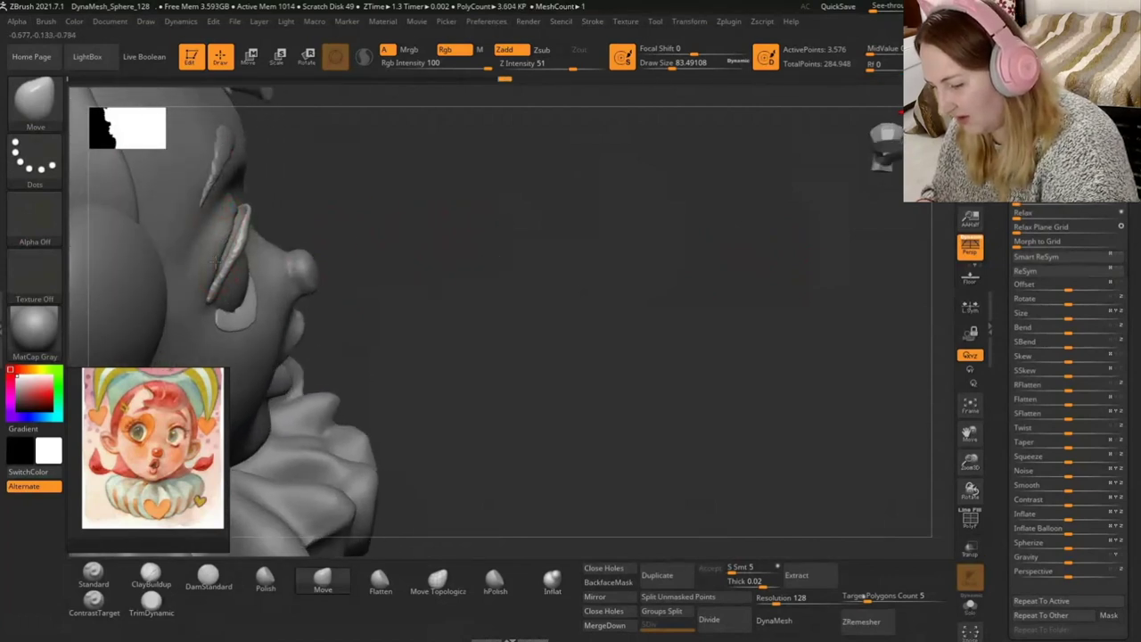
mouse_move(413, 232)
left_mouse_down()
mouse_move(513, 167)
mouse_move(394, 199)
left_mouse_up()
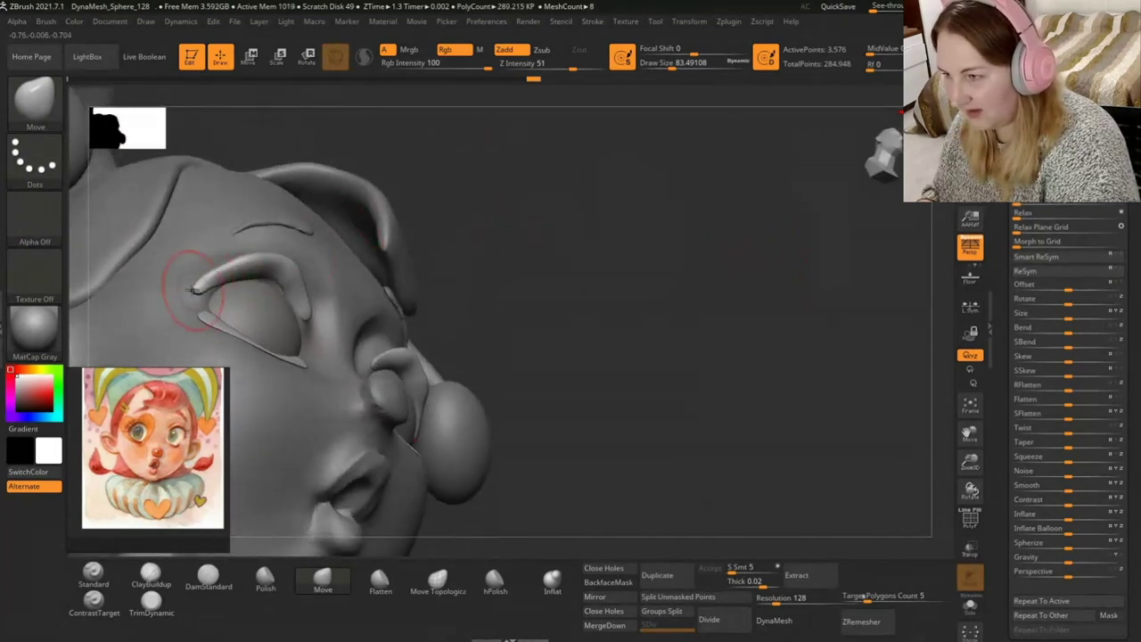
Reshape the inner eyebrow end and the left eye's outer lid corner, at Draw Size about 41.
mouse_move(190, 288)
left_mouse_down()
mouse_move(220, 263)
mouse_move(221, 314)
left_mouse_up()
mouse_move(526, 169)
left_mouse_down()
mouse_move(490, 199)
mouse_move(469, 275)
left_mouse_up()
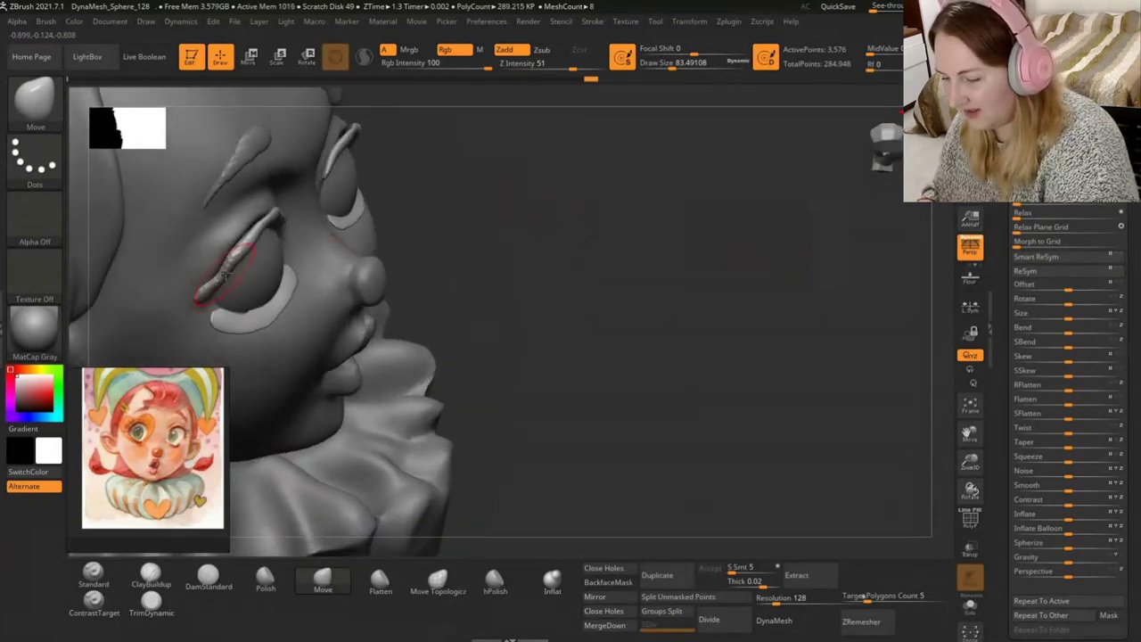
left_click_drag(321, 260, 346, 207)
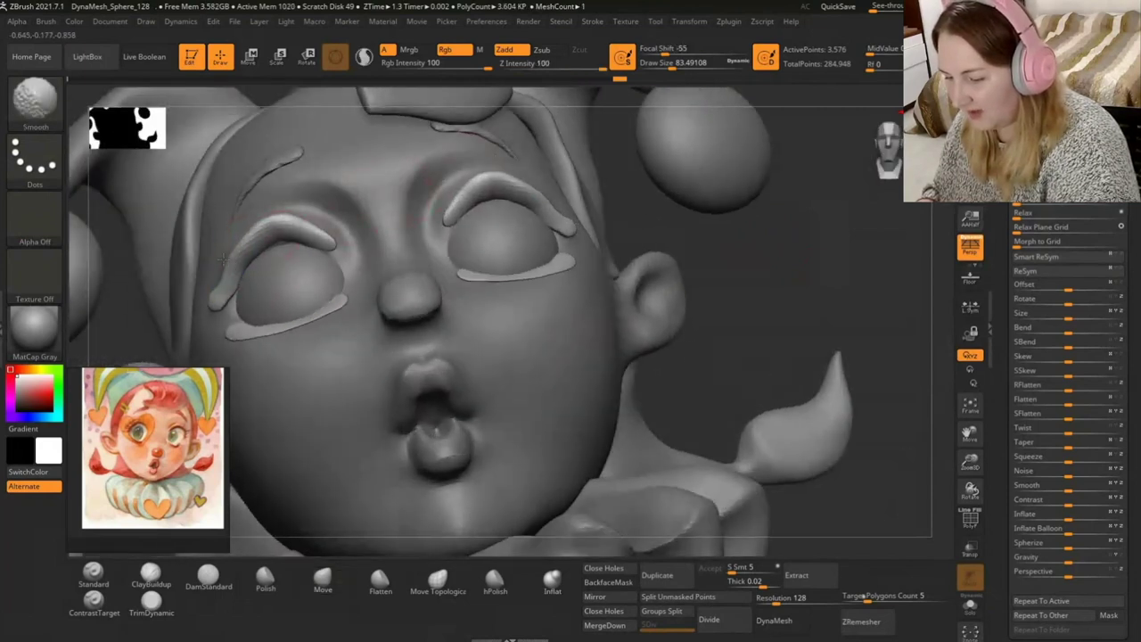
left_click_drag(231, 287, 217, 293)
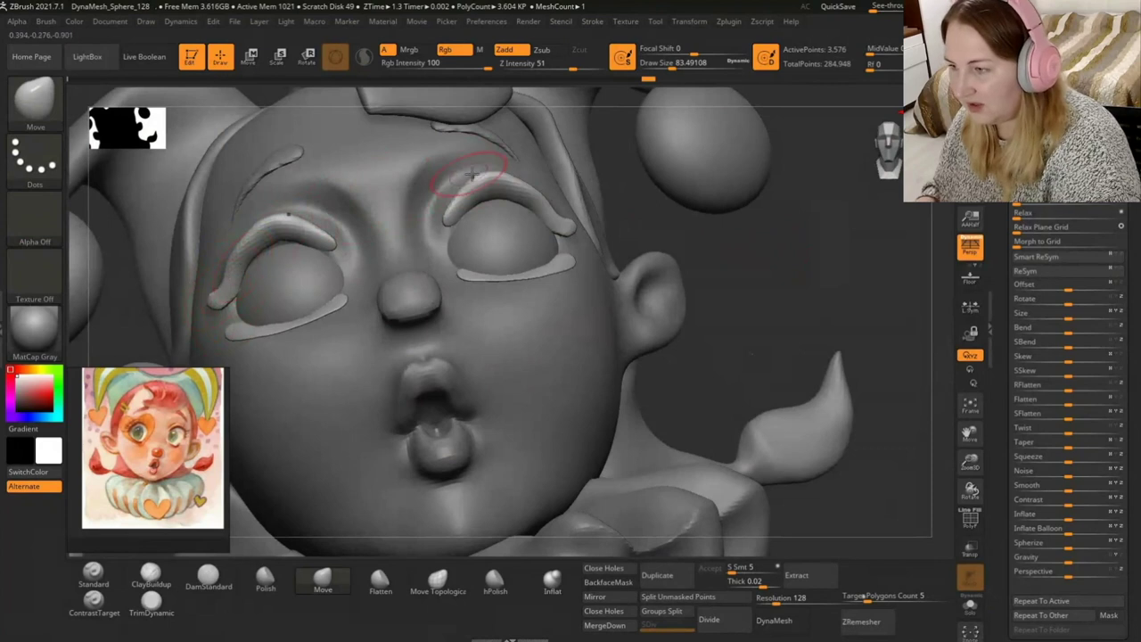
left_click_drag(696, 63, 664, 65)
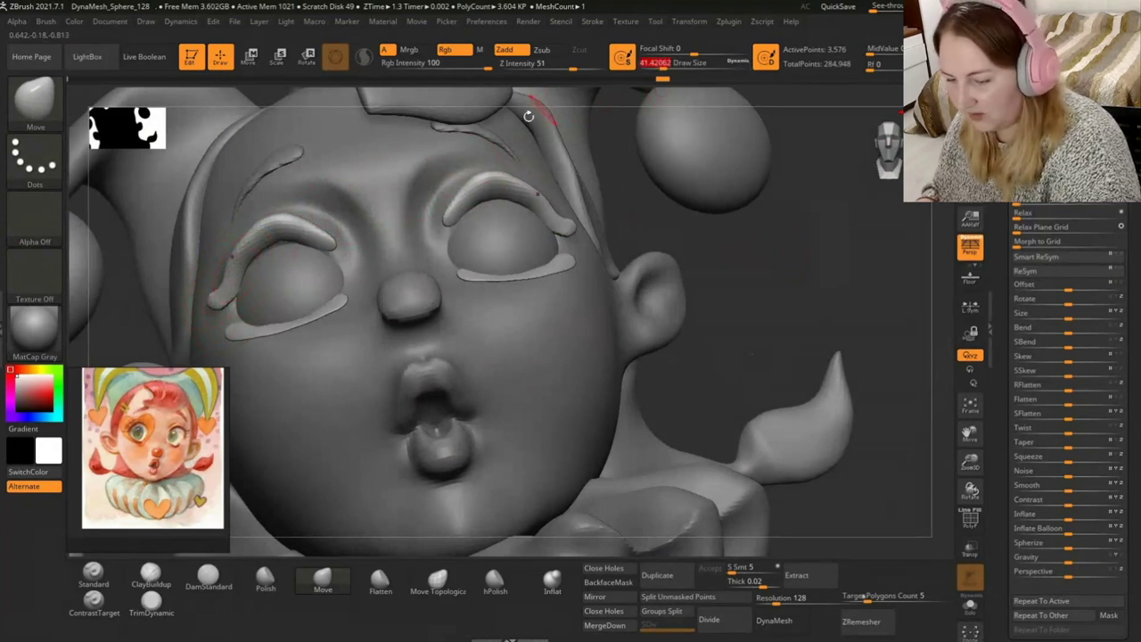
left_click_drag(221, 299, 229, 300)
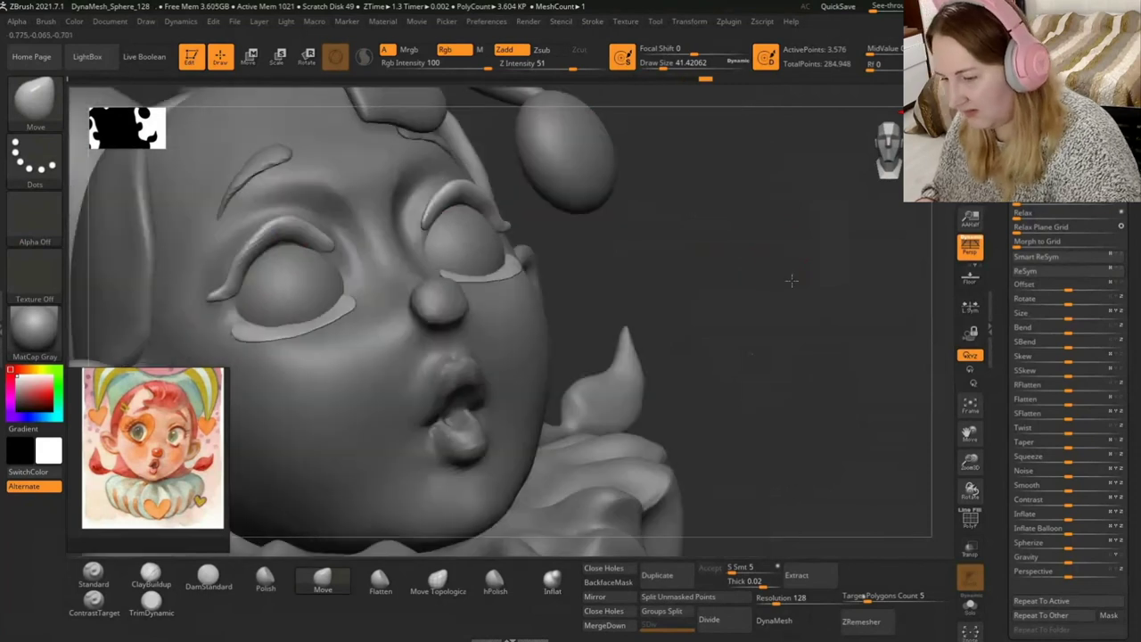
Nudge the upper eyelid tips into points while viewing from below and the side.
right_click_drag(230, 285, 287, 245)
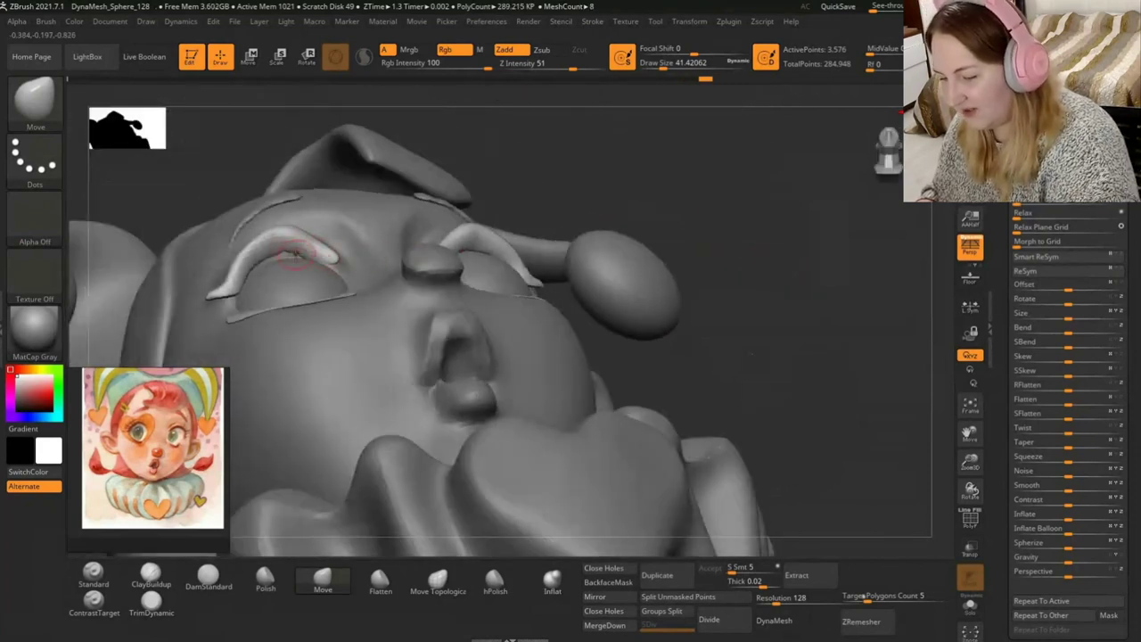
mouse_move(291, 252)
right_mouse_down()
mouse_move(664, 291)
mouse_move(525, 268)
mouse_move(624, 191)
right_mouse_up()
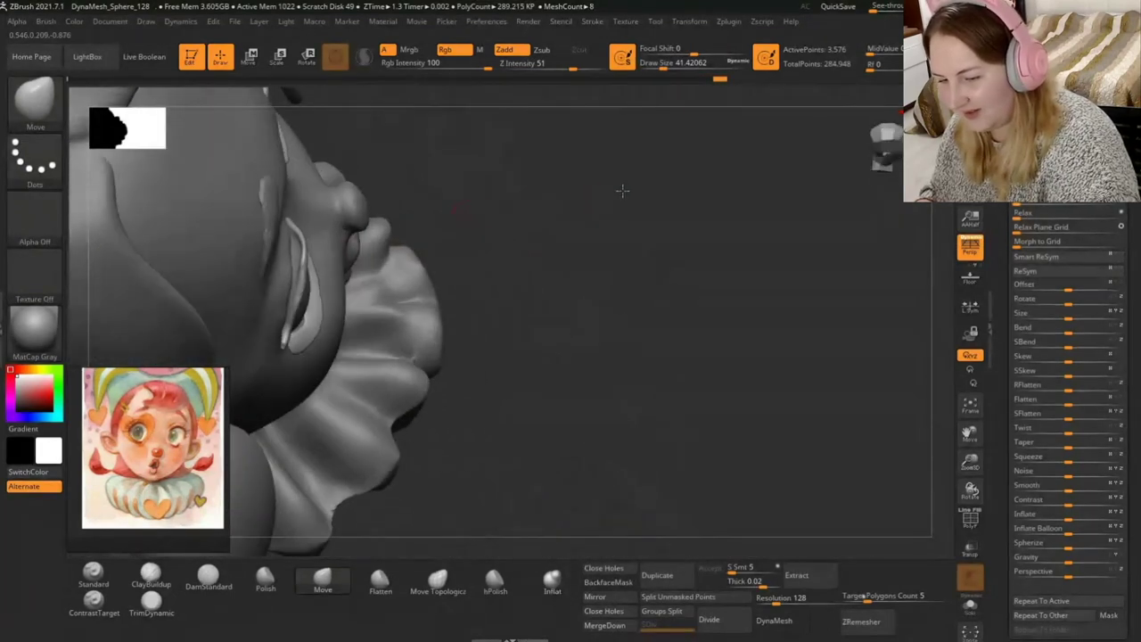
left_click_drag(661, 64, 667, 64)
mouse_move(667, 101)
right_mouse_down()
mouse_move(578, 110)
mouse_move(275, 261)
right_mouse_up()
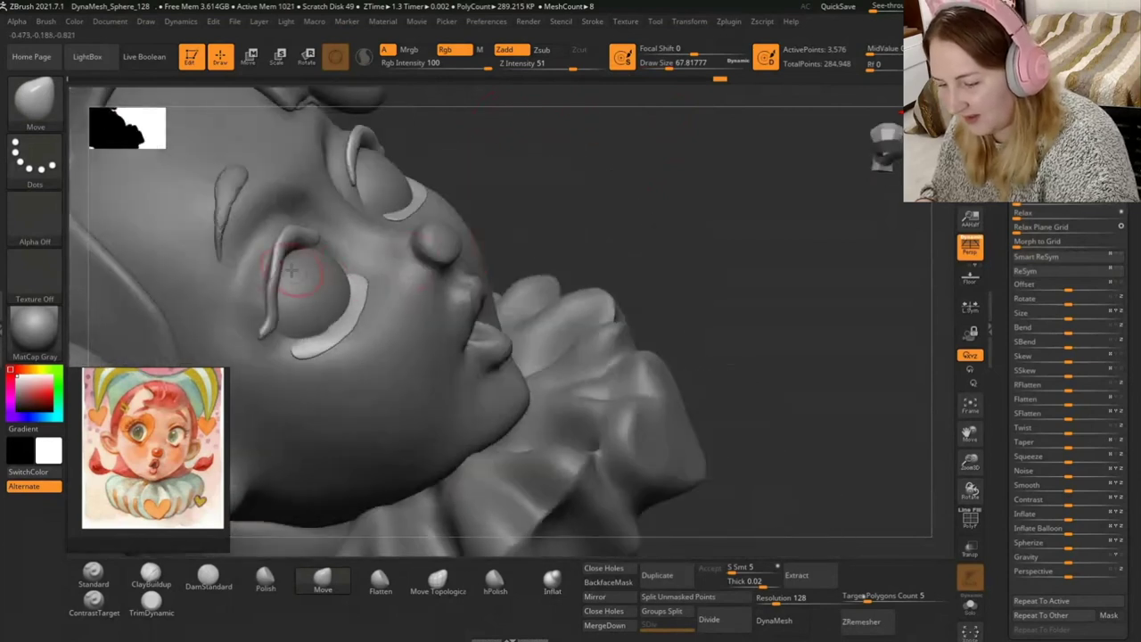
left_click_drag(277, 261, 290, 250)
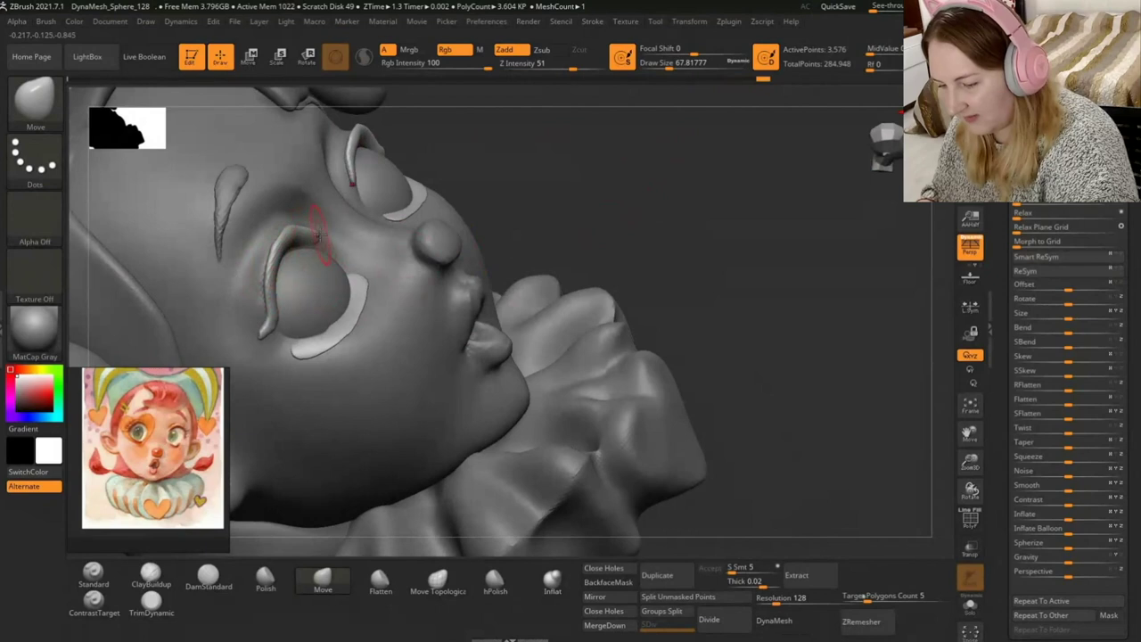
left_click_drag(317, 234, 306, 227)
mouse_move(705, 231)
right_mouse_down()
mouse_move(665, 166)
mouse_move(316, 230)
right_mouse_up()
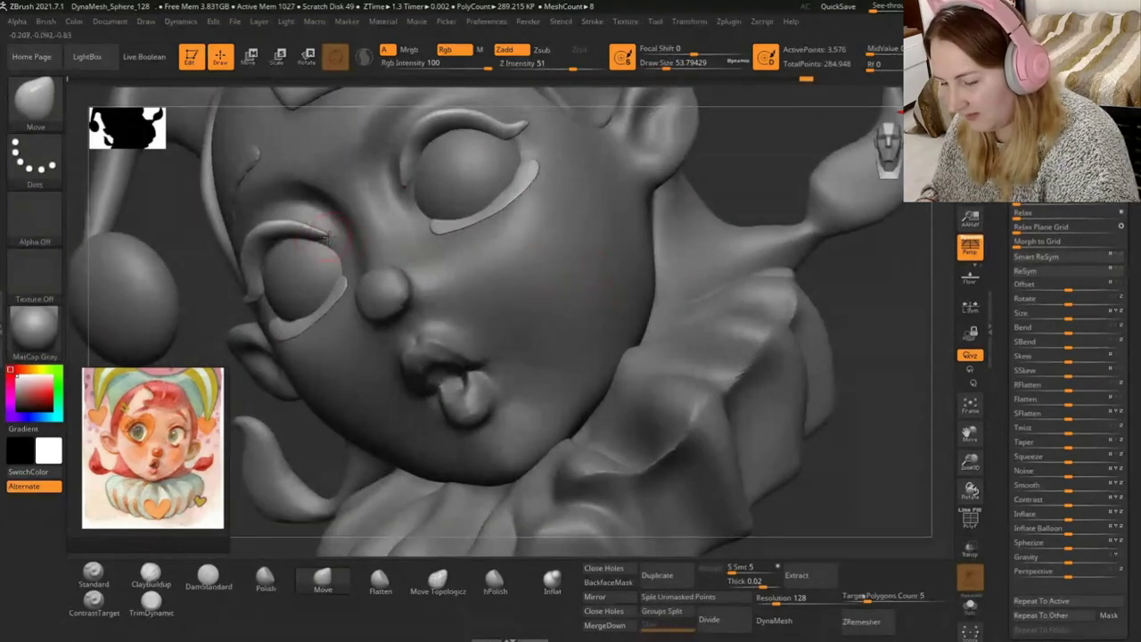
Shift and reshape the upper eyelid edges from frontal and side views.
right_click_drag(737, 166, 559, 154)
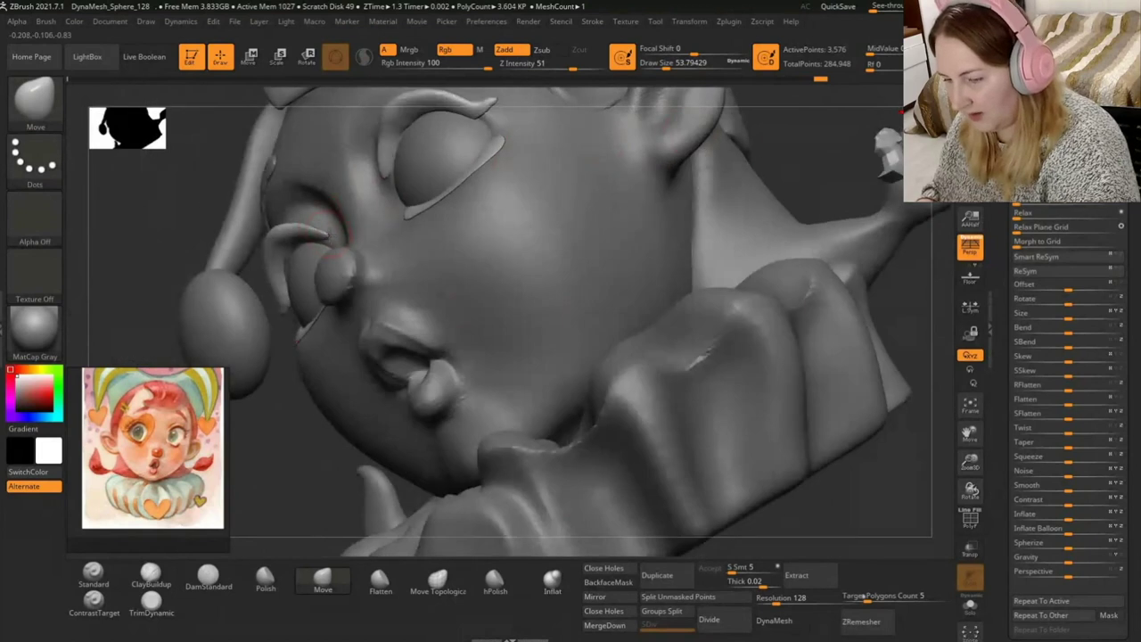
right_click_drag(743, 166, 318, 230)
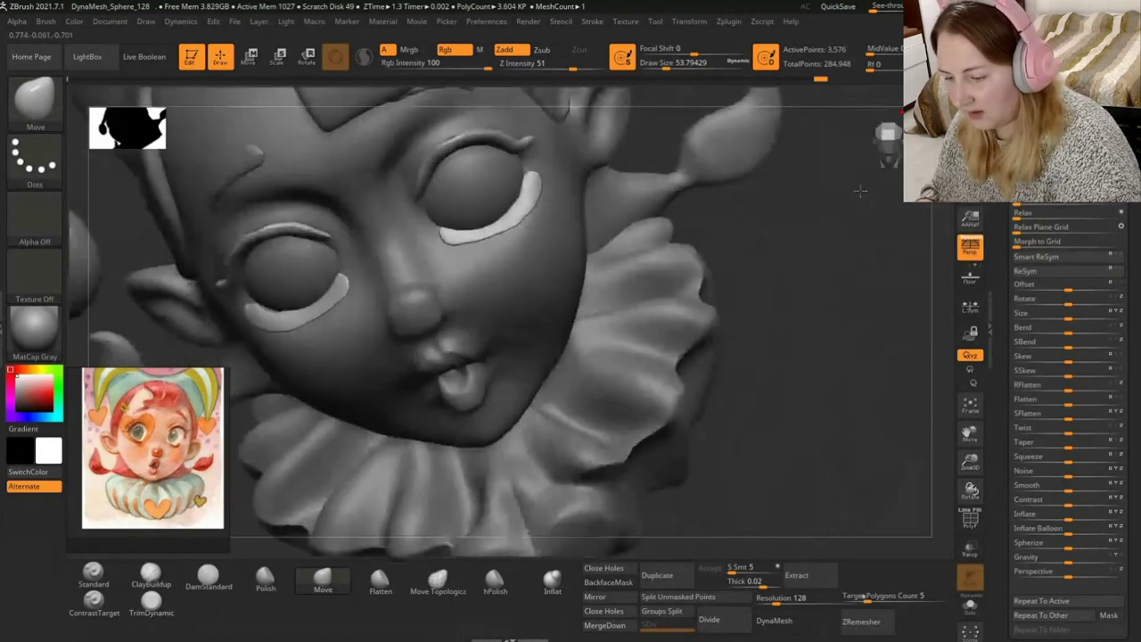
right_click_drag(797, 247, 415, 232)
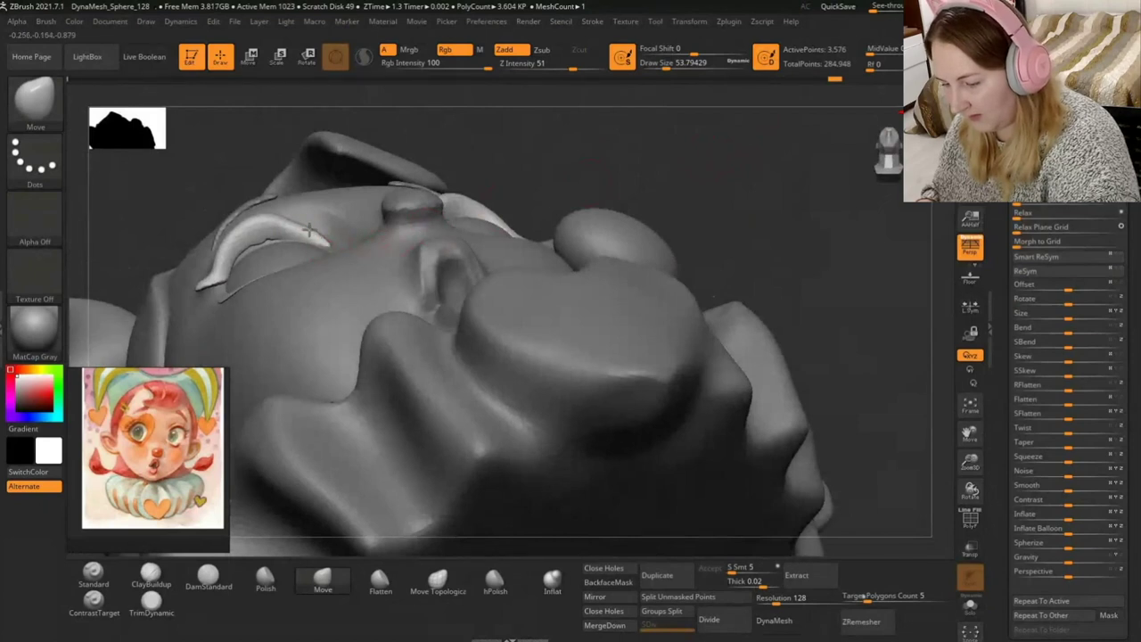
right_click_drag(312, 228, 396, 239)
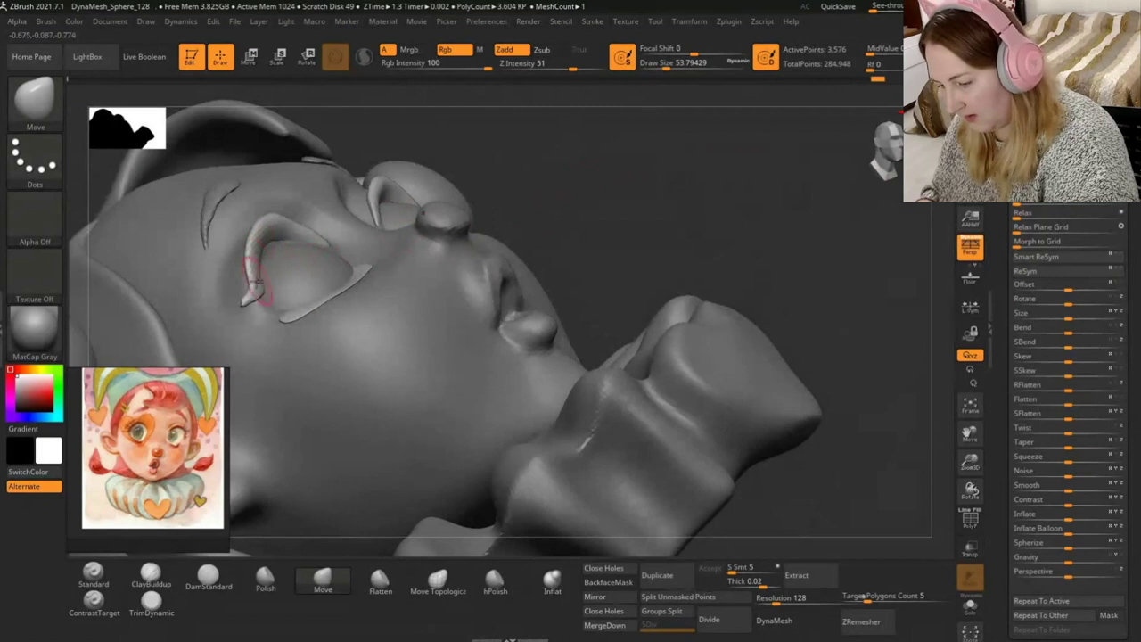
mouse_move(258, 259)
left_mouse_down()
mouse_move(256, 270)
mouse_move(254, 254)
left_mouse_up()
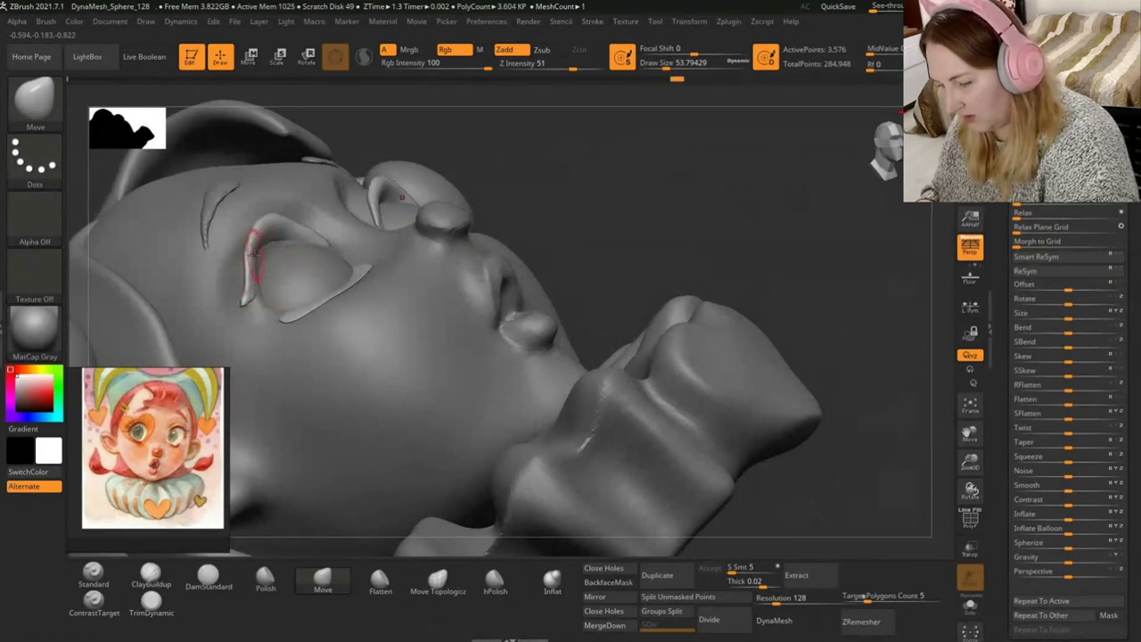
mouse_move(662, 167)
left_mouse_down()
mouse_move(261, 203)
mouse_move(338, 218)
left_mouse_up()
mouse_move(790, 223)
left_mouse_down()
mouse_move(747, 216)
mouse_move(741, 316)
mouse_move(678, 294)
left_mouse_up()
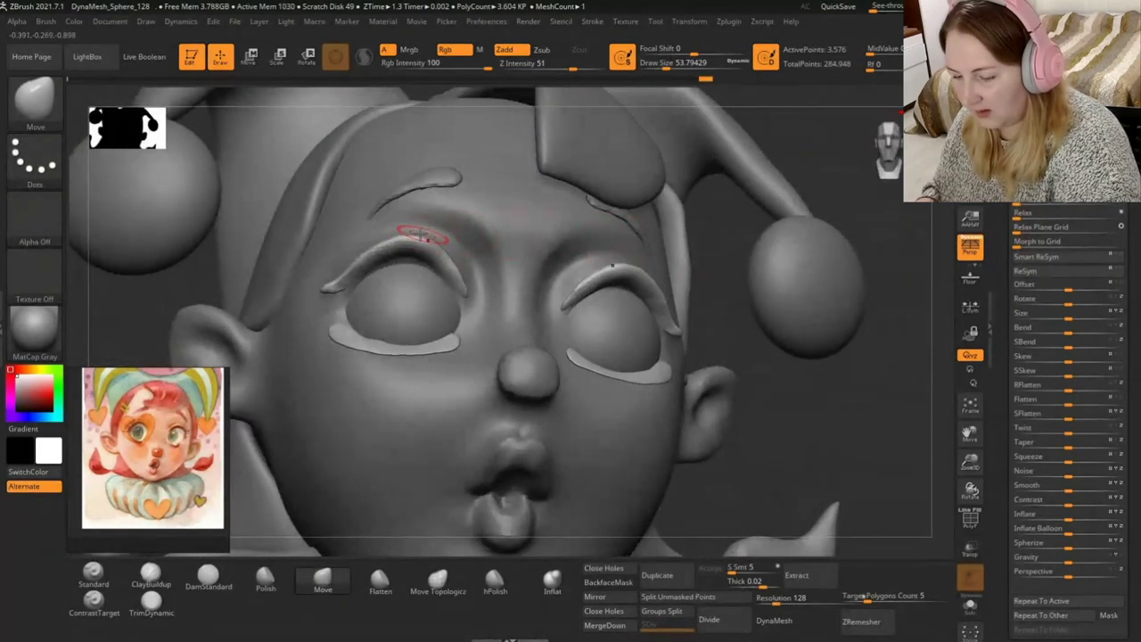
Frame the head and collar, then orbit around it while nudging the eyelid slightly.
key("f")
mouse_move(738, 392)
left_mouse_down()
mouse_move(764, 393)
mouse_move(757, 387)
mouse_move(746, 466)
mouse_move(803, 474)
mouse_move(570, 359)
left_mouse_up()
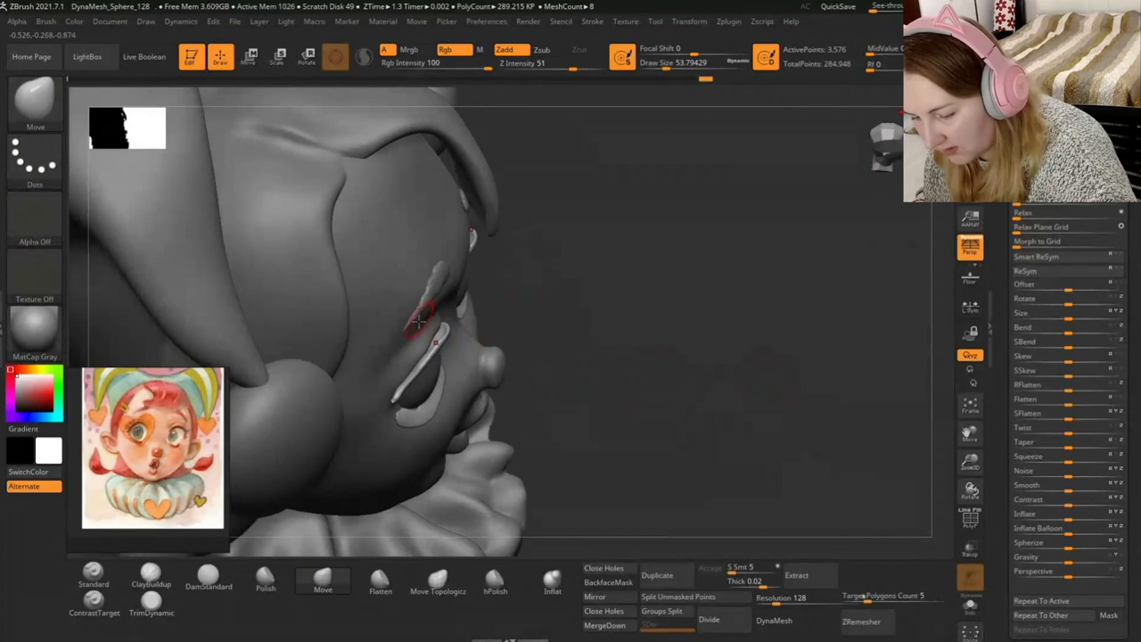
left_click_drag(434, 331, 434, 332)
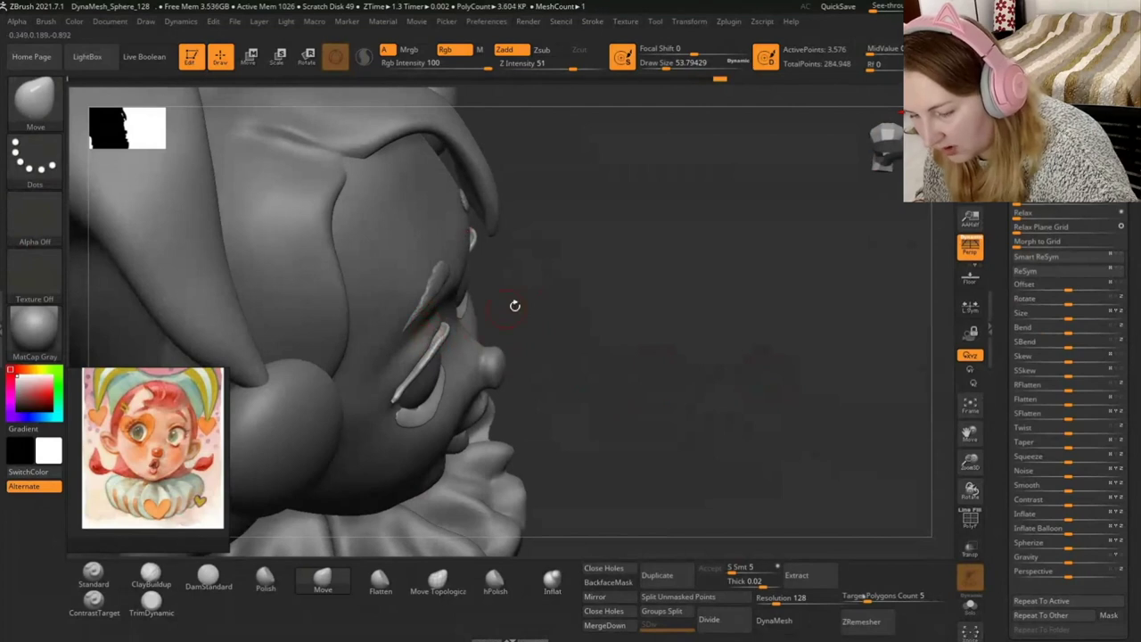
left_click_drag(517, 306, 624, 173)
mouse_move(560, 330)
left_mouse_down()
mouse_move(443, 388)
mouse_move(642, 293)
mouse_move(692, 186)
mouse_move(724, 167)
mouse_move(704, 179)
left_mouse_up()
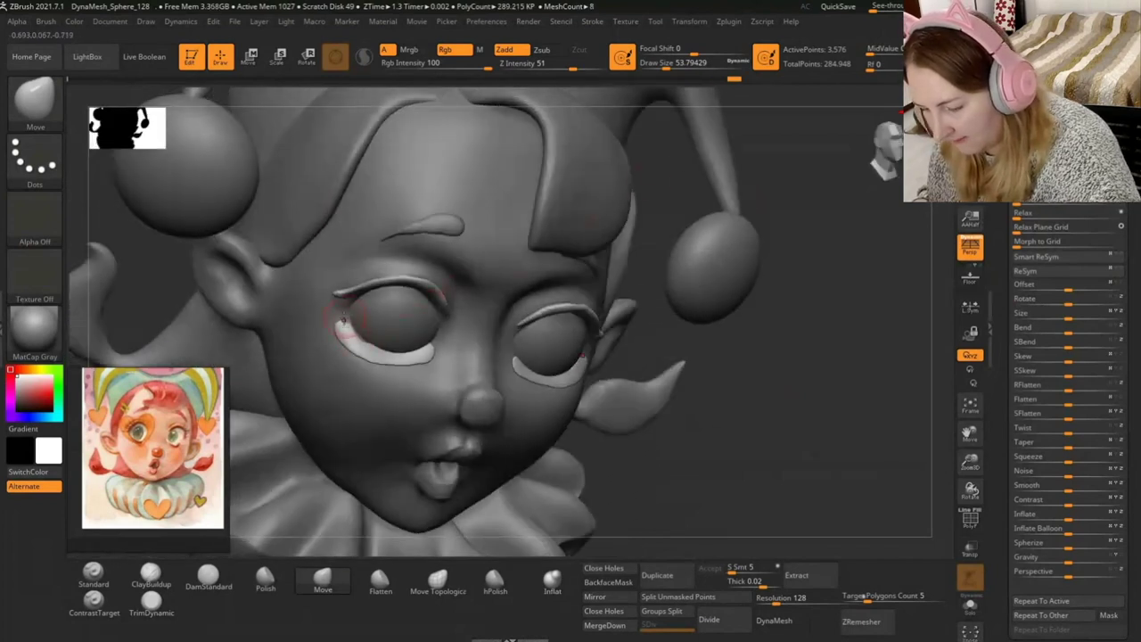
mouse_move(718, 300)
left_mouse_down()
mouse_move(745, 237)
mouse_move(428, 346)
left_mouse_up()
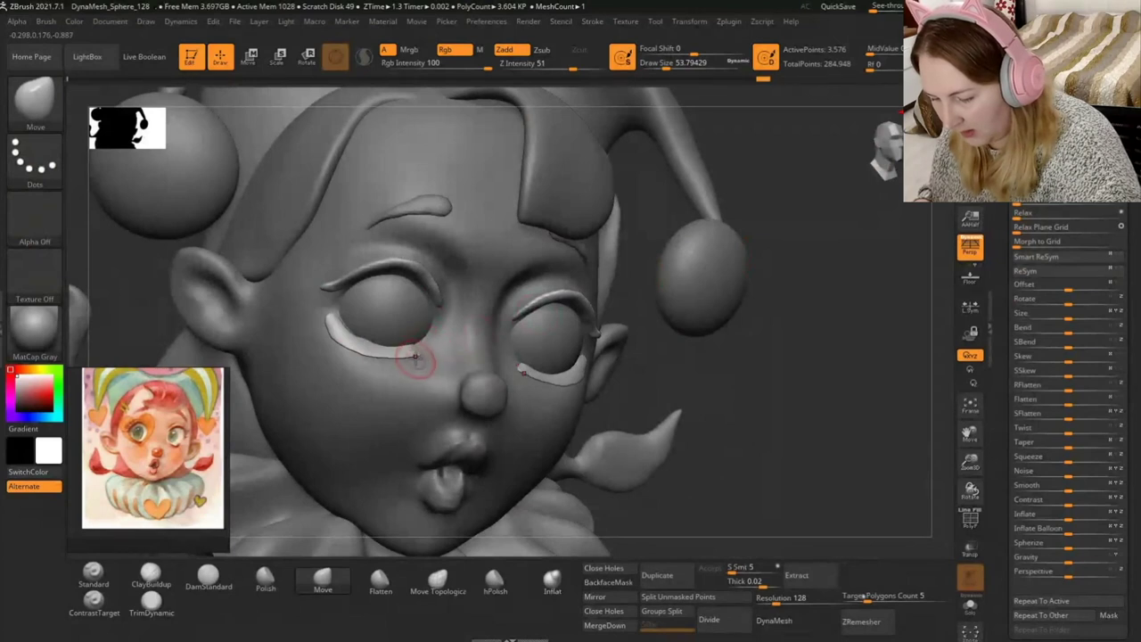
Thin the lower eyelid under the left eye and pull its inner end into a tip.
mouse_move(424, 362)
left_mouse_down()
mouse_move(411, 351)
mouse_move(437, 355)
mouse_move(424, 366)
left_mouse_up()
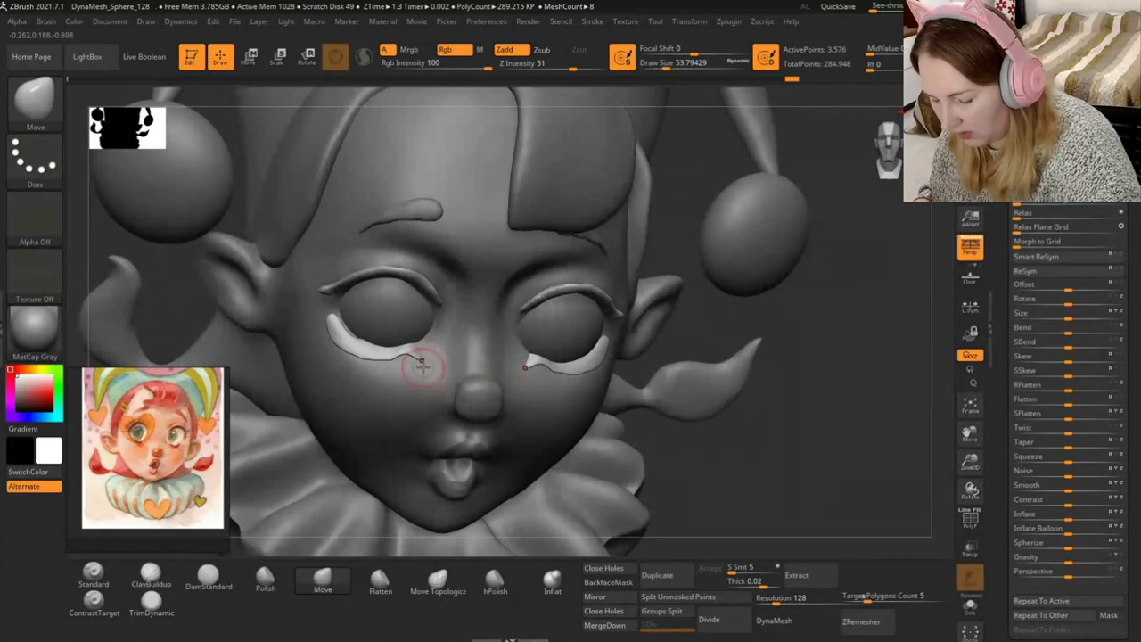
right_click_drag(422, 366, 481, 355)
left_click_drag(415, 351, 419, 354)
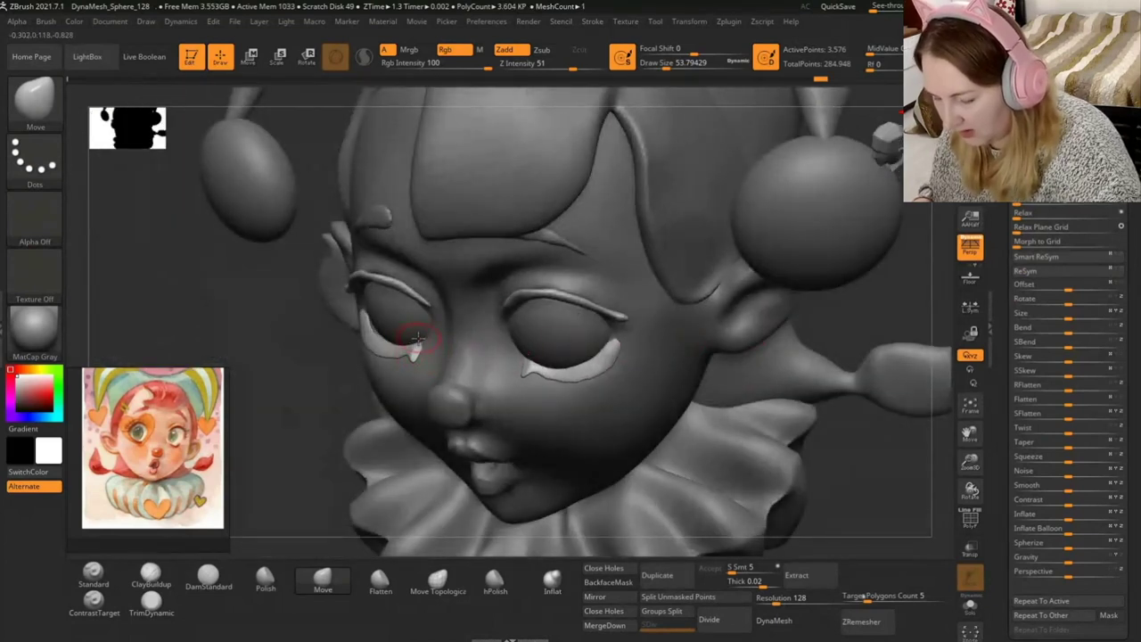
left_click_drag(414, 352, 410, 357)
right_click_drag(292, 475, 726, 425)
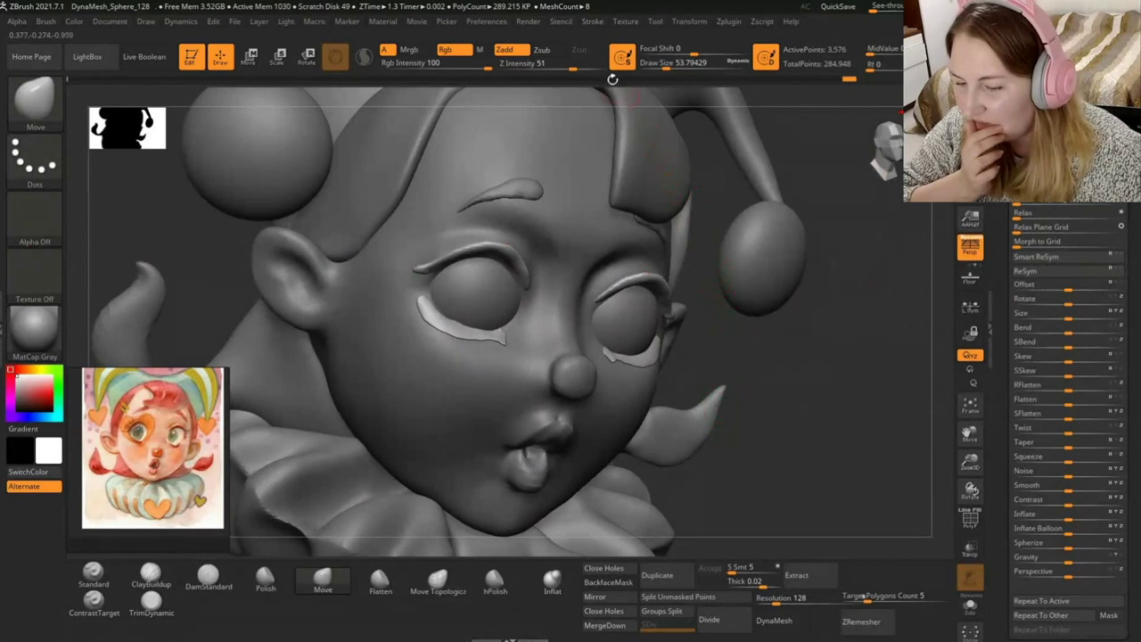
Enable Stroke > Lazy Mouse and pull the lower eyelid outer corners into small points.
left_click(592, 22)
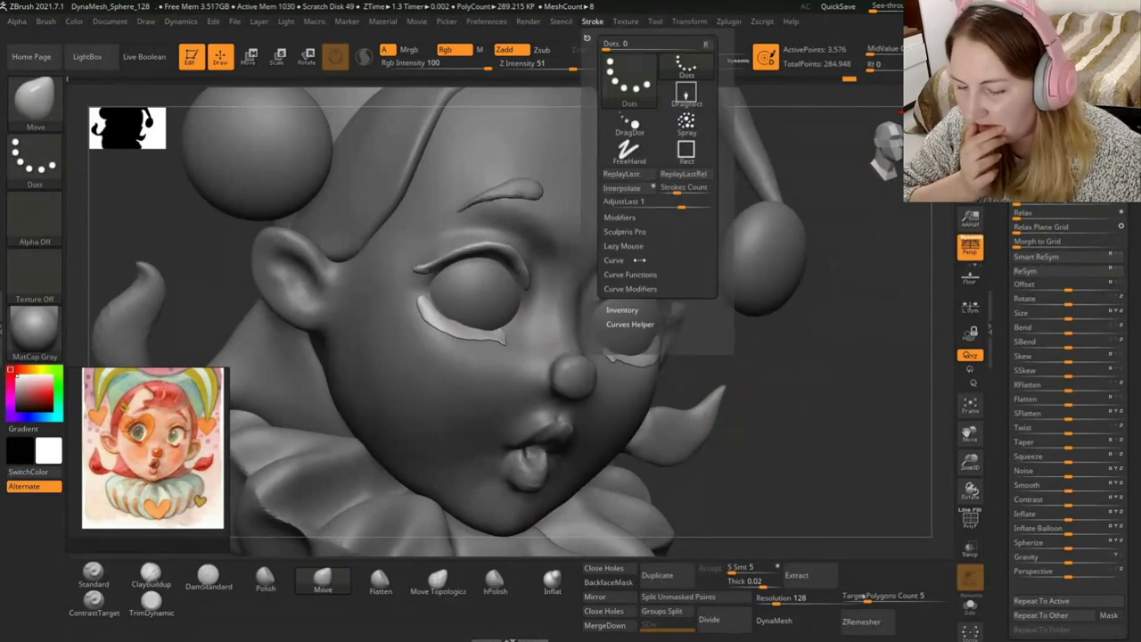
left_click(637, 246)
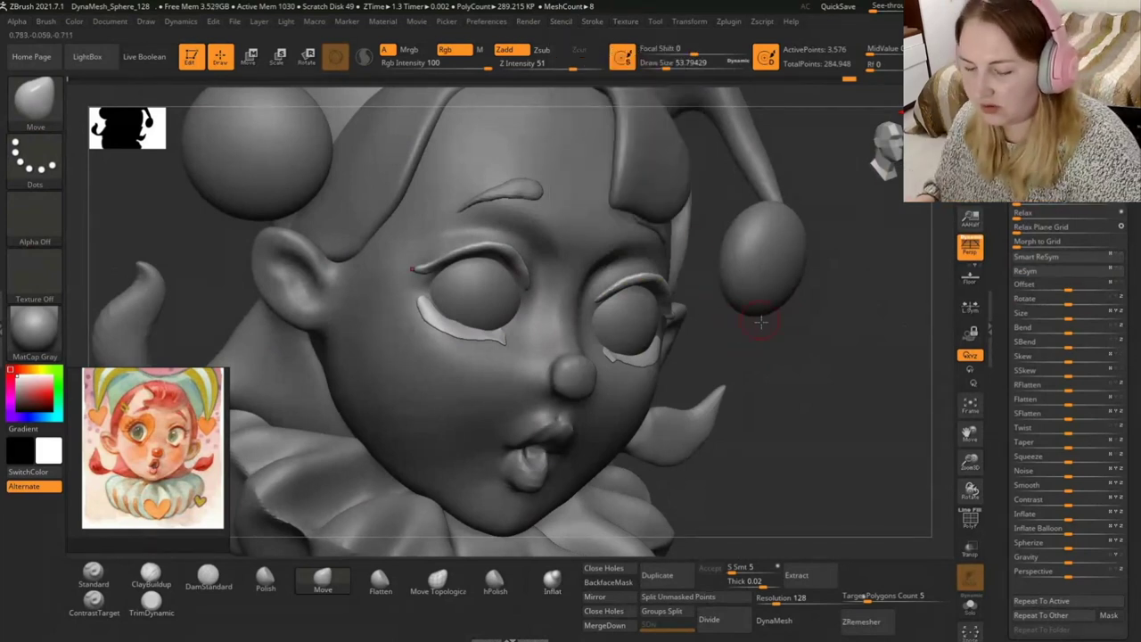
left_click_drag(760, 323, 754, 357)
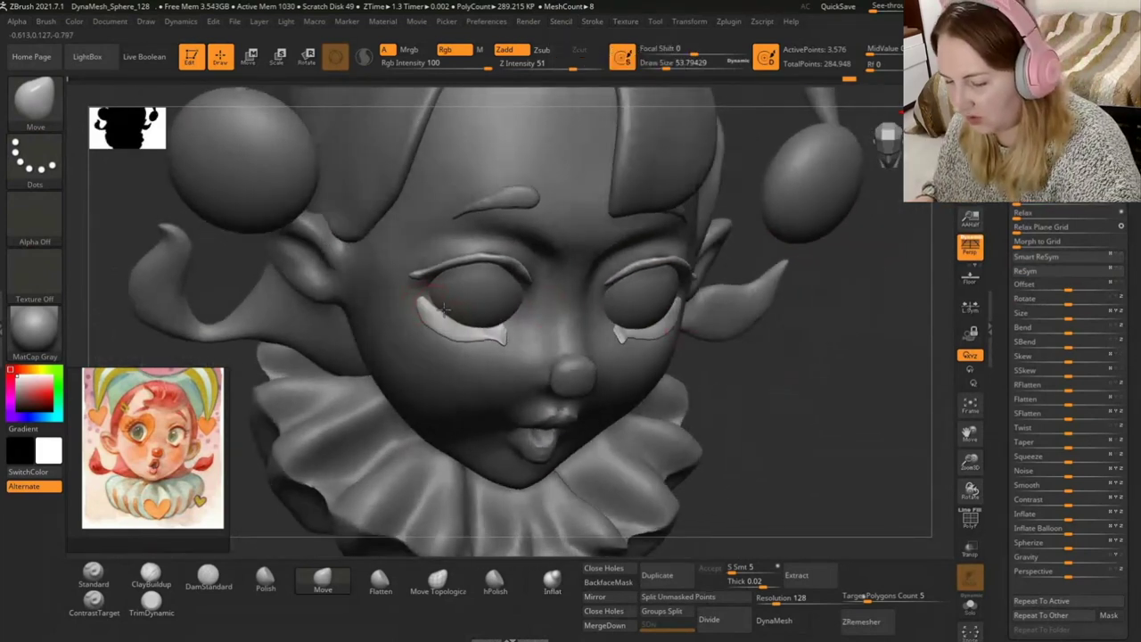
mouse_move(426, 288)
left_mouse_down()
mouse_move(432, 323)
mouse_move(419, 297)
left_mouse_up()
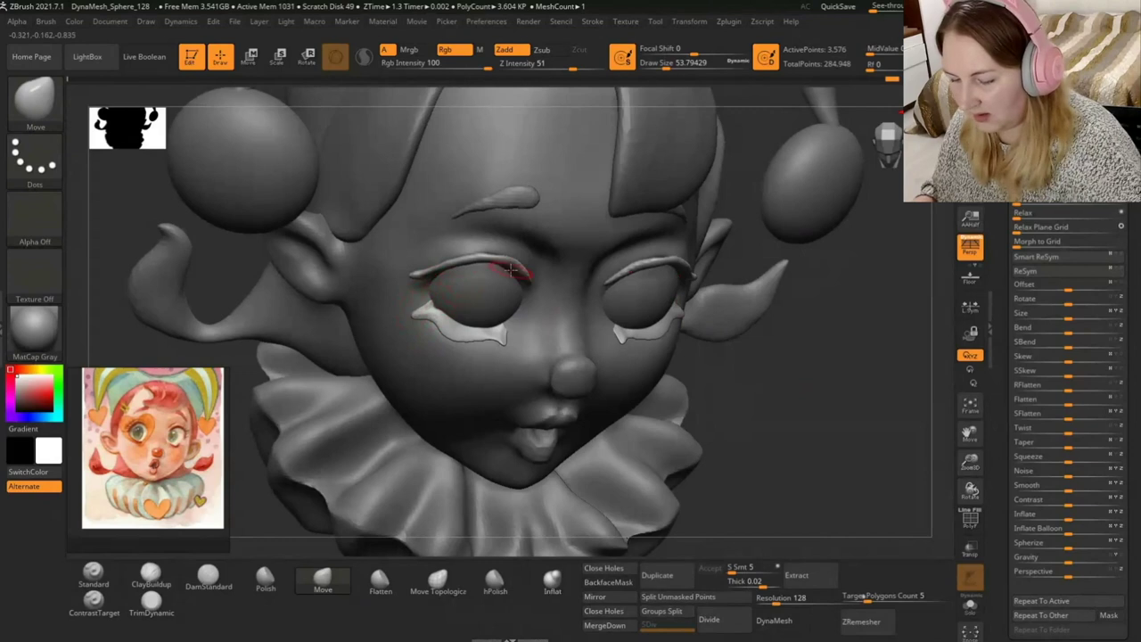
left_click_drag(510, 269, 439, 321)
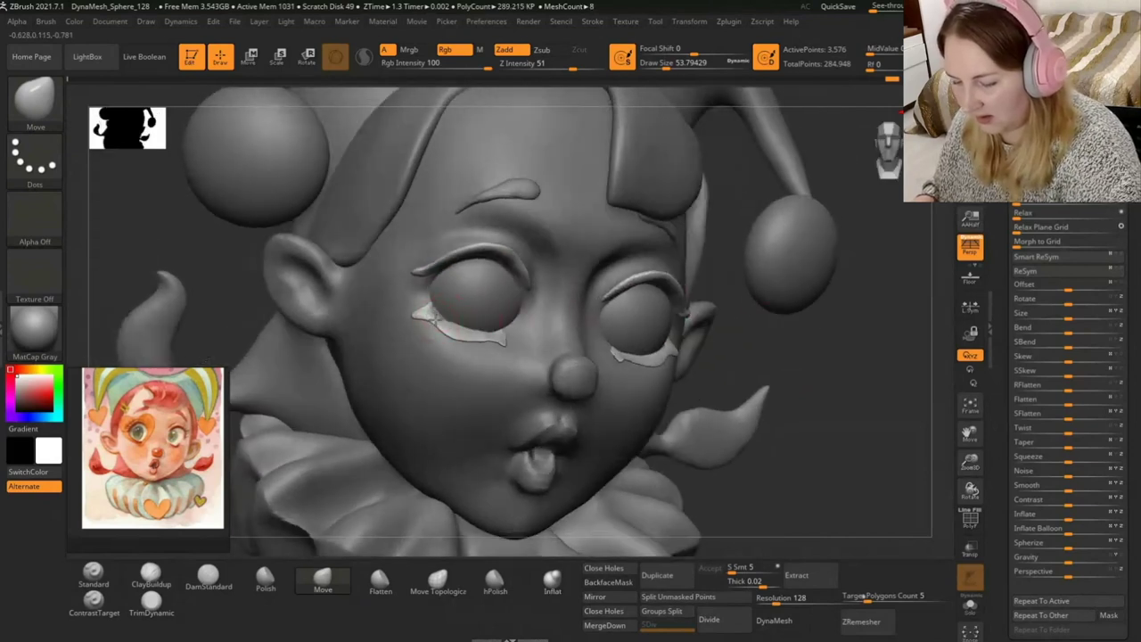
left_click(430, 297, "alt")
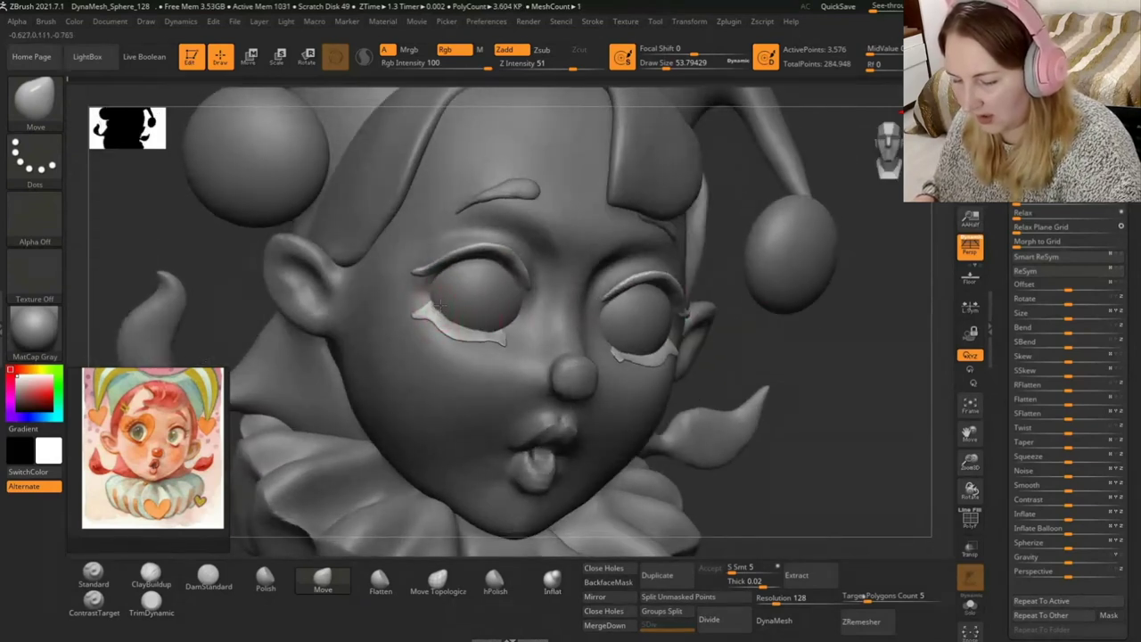
left_click_drag(802, 339, 762, 340)
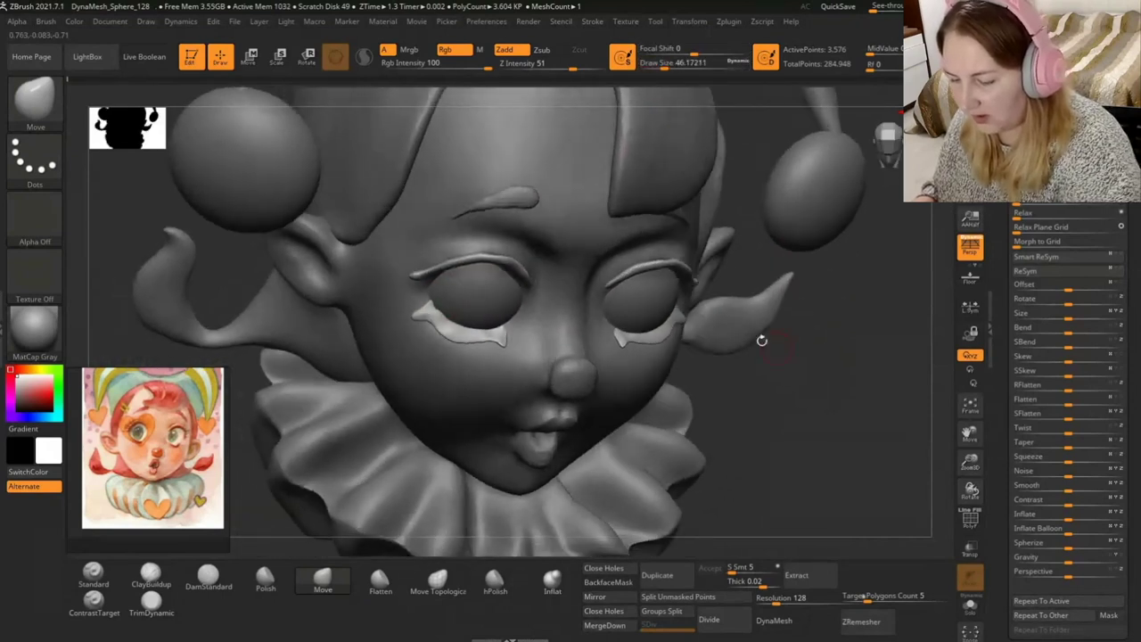
Select the lower-eyelid piece and shape drips along the left lower lash edge.
left_click(428, 321, "alt")
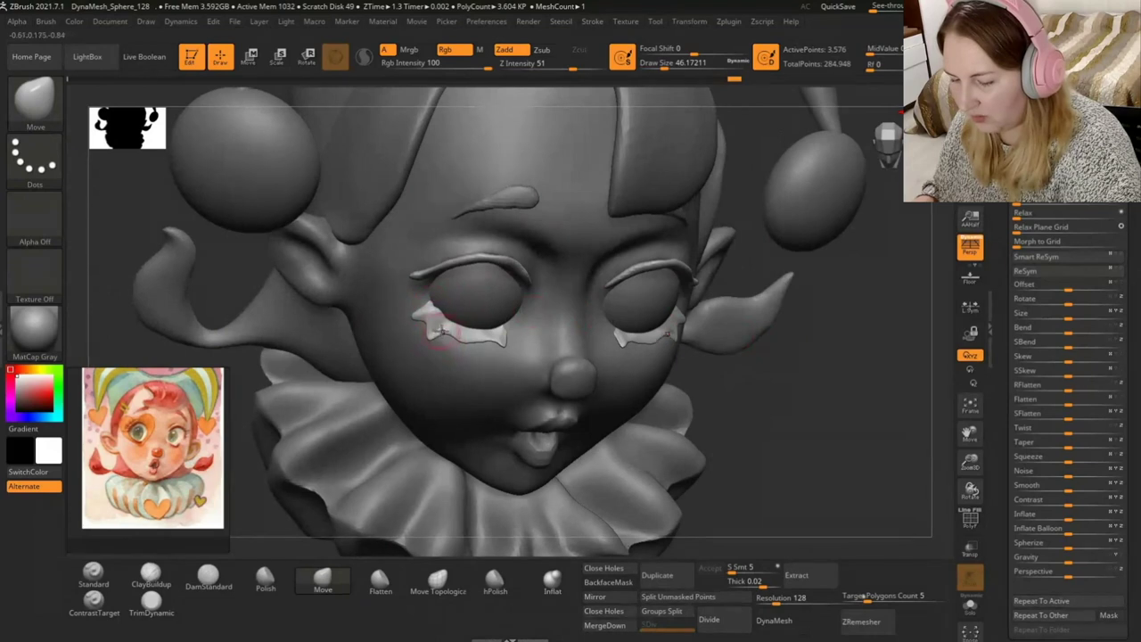
left_click_drag(731, 374, 794, 290)
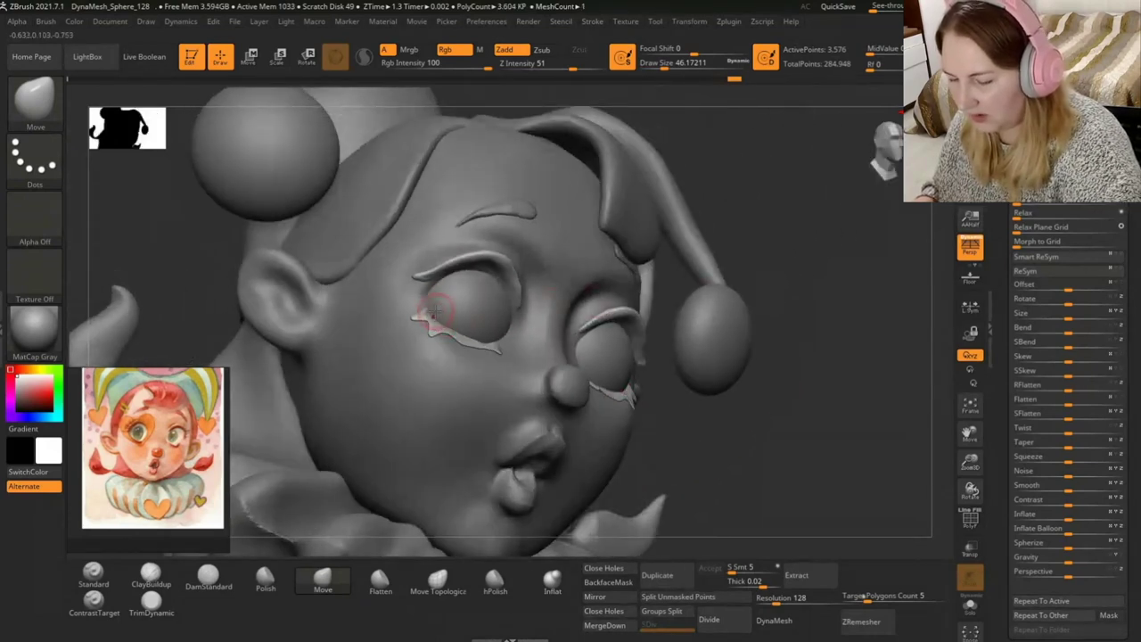
left_click_drag(435, 323, 455, 372)
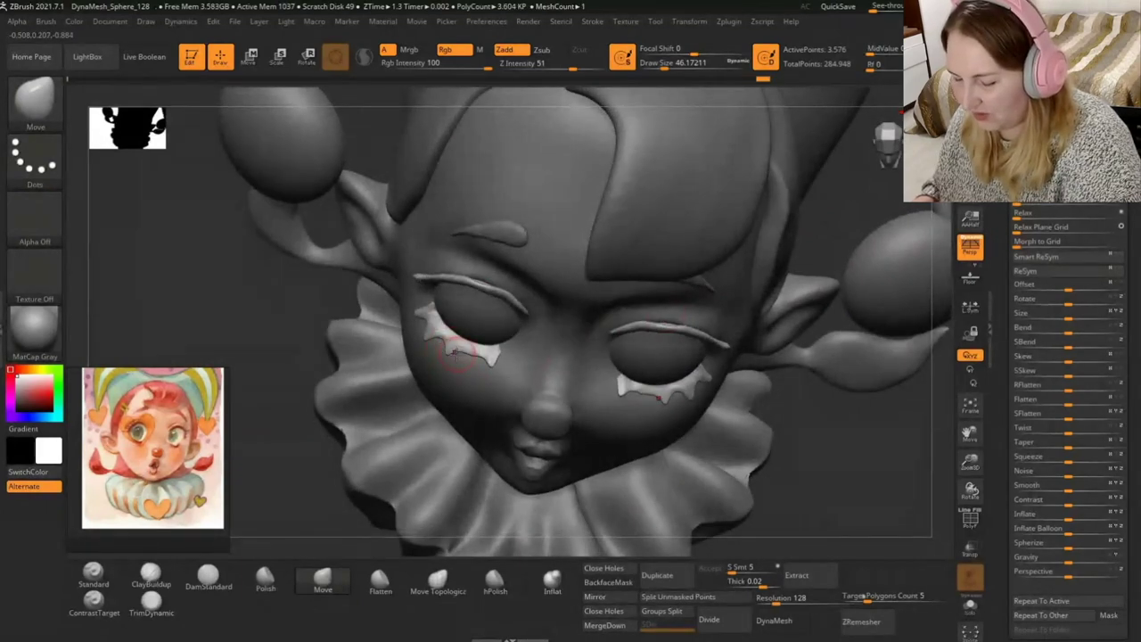
left_click_drag(463, 351, 477, 354)
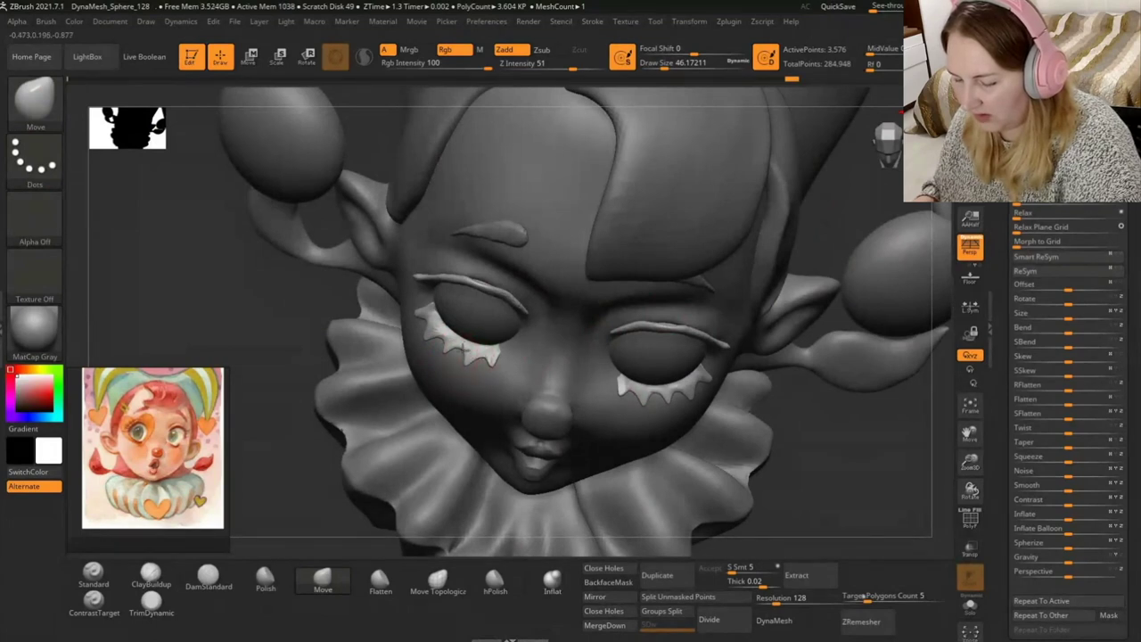
Inspect the left eye, select the eyelash subtool and switch to the Inflat brush.
mouse_move(324, 485)
left_mouse_down()
mouse_move(509, 326)
mouse_move(833, 339)
mouse_move(482, 330)
left_mouse_up()
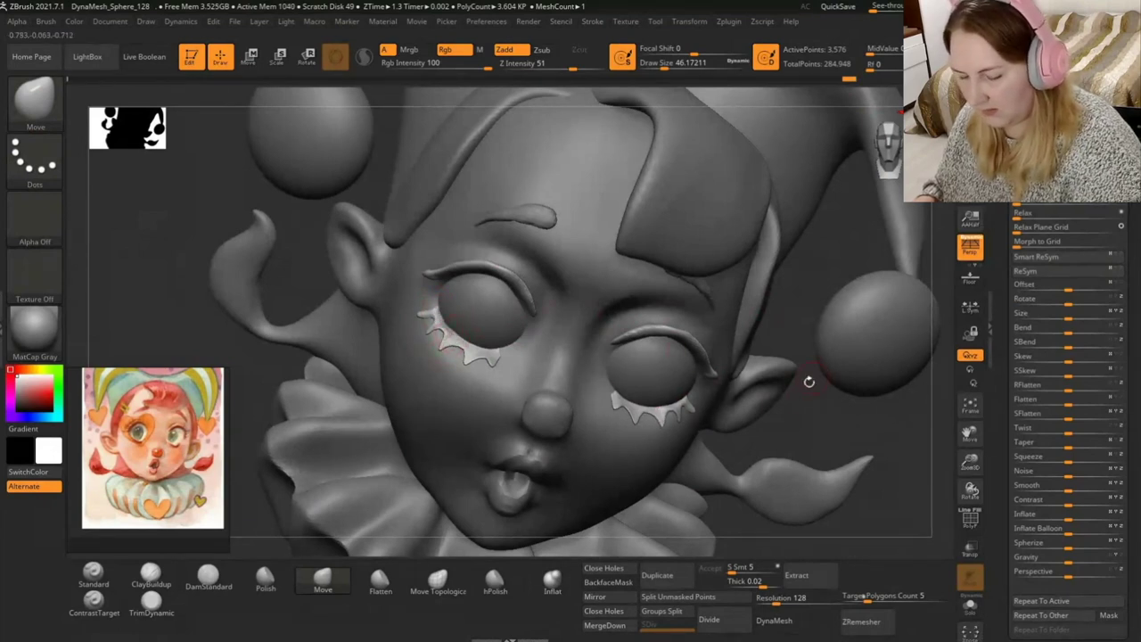
left_click_drag(809, 382, 487, 330)
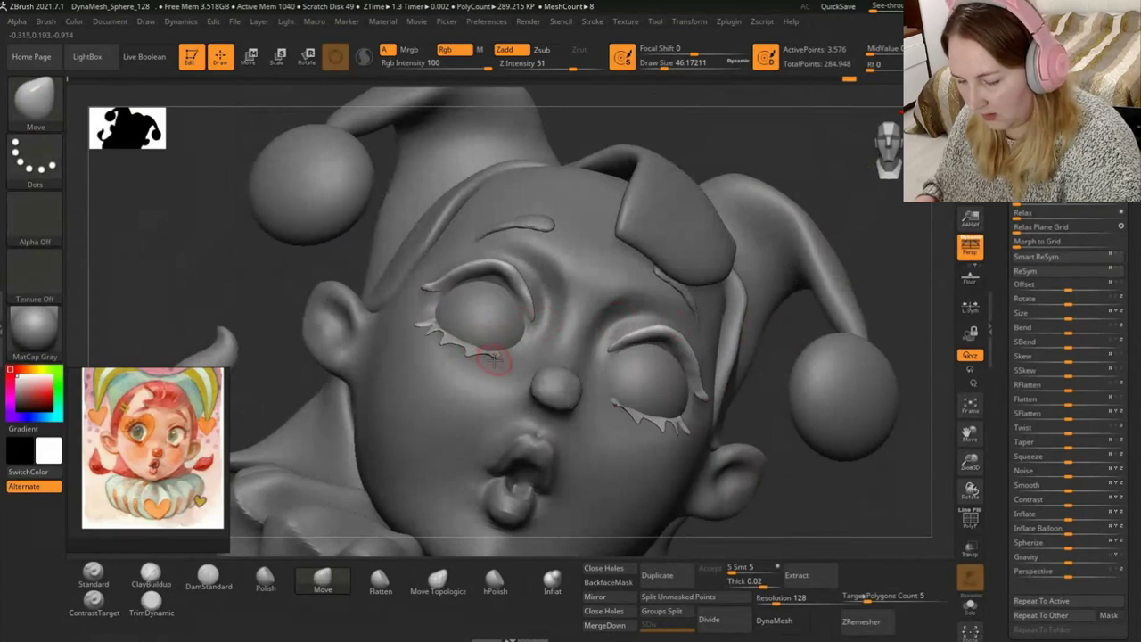
left_click(502, 353, "alt")
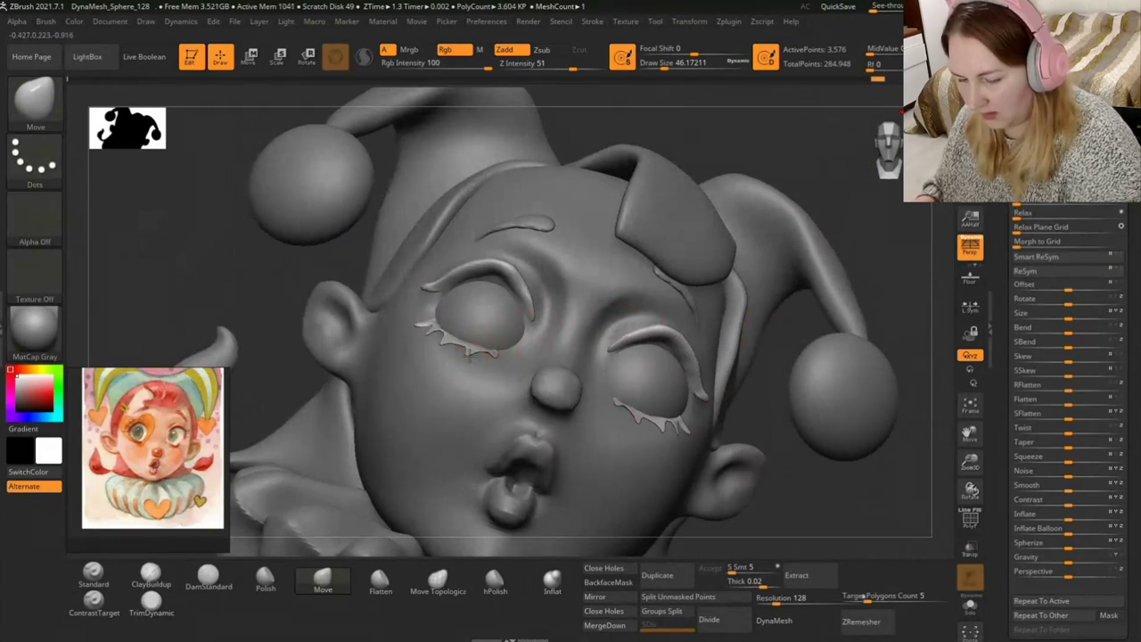
left_click_drag(797, 364, 785, 364, "shift")
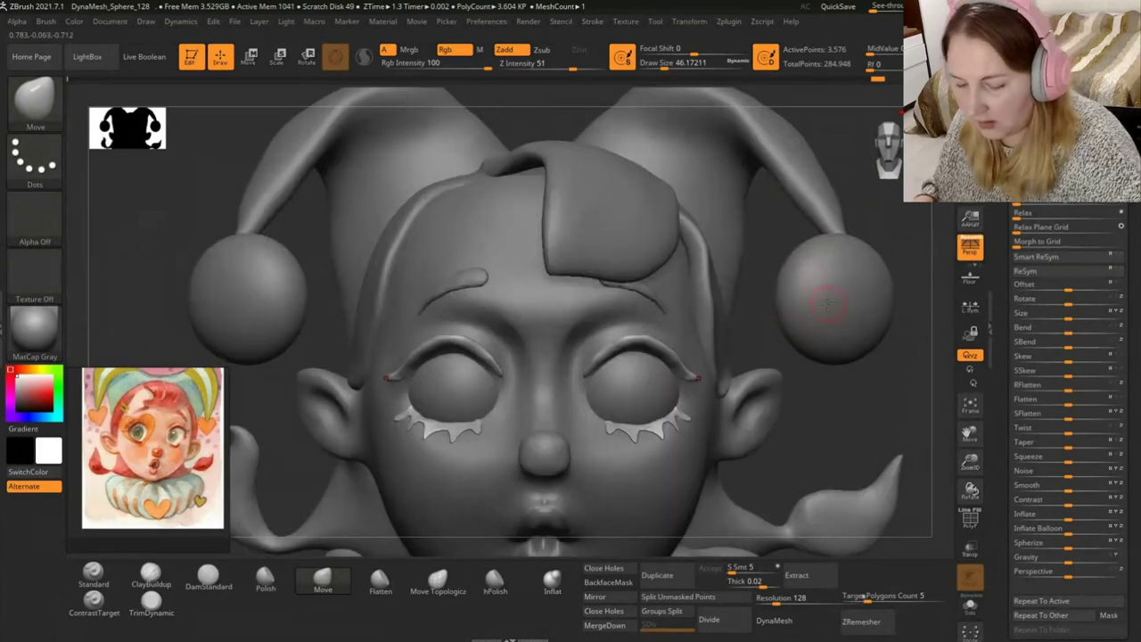
left_click(551, 577)
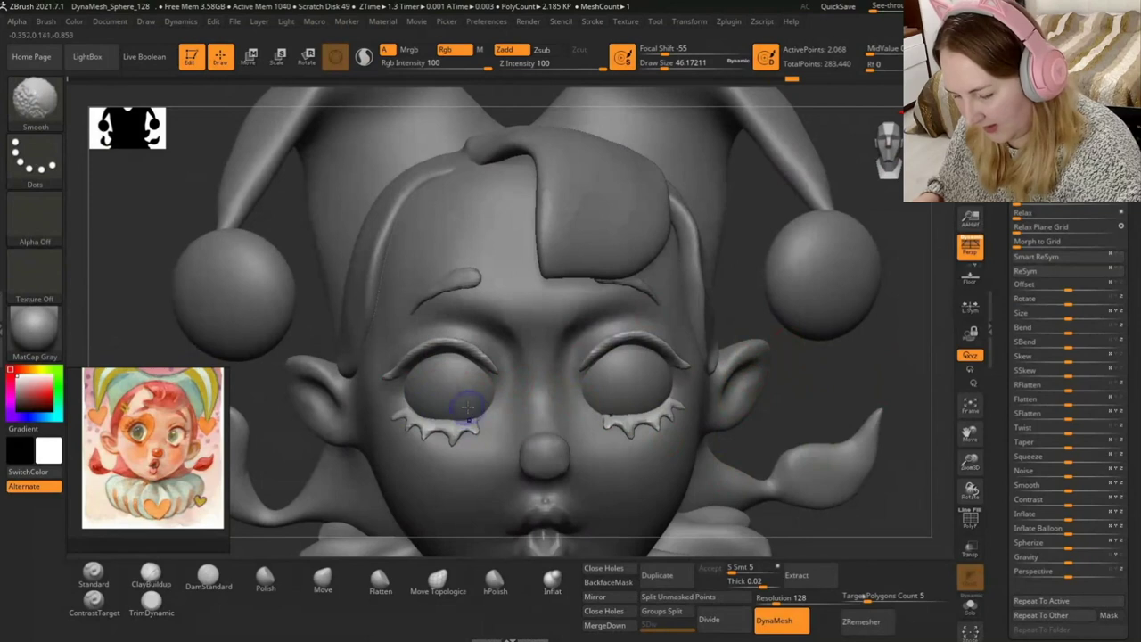
Puff up the lower lash tips slightly with the Inflat brush.
left_click_drag(447, 409, 448, 410, "shift")
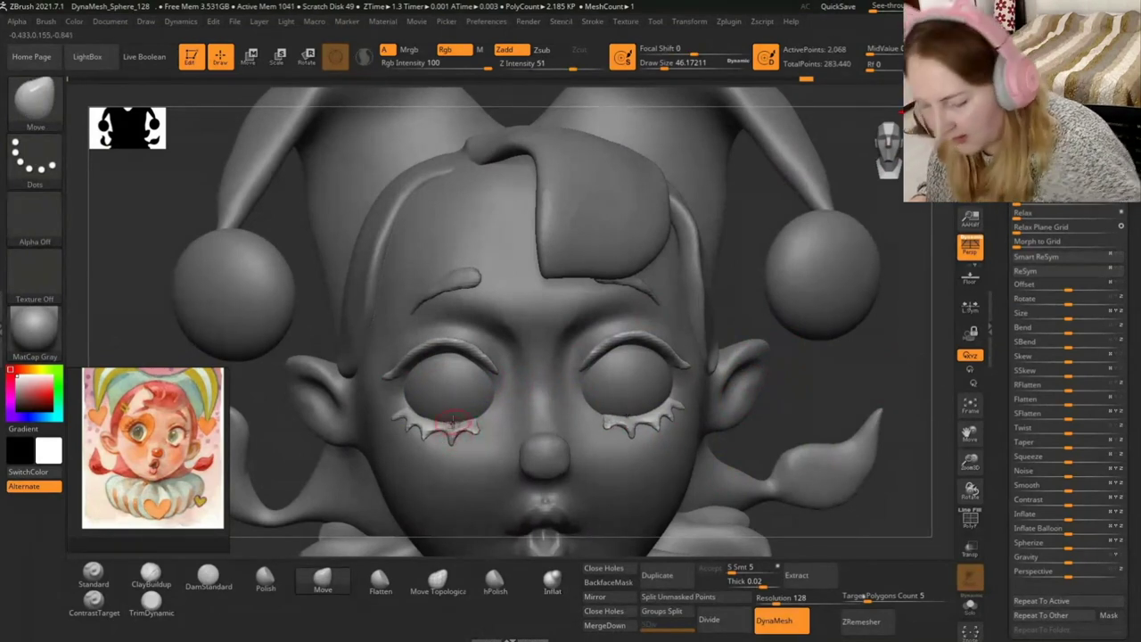
mouse_move(764, 420)
left_mouse_down()
mouse_move(738, 301)
mouse_move(888, 378)
mouse_move(780, 344)
mouse_move(823, 385)
left_mouse_up()
At Move Draw Size about 136, reshape the lower lash drips on both eyes.
left_click_drag(661, 64, 681, 63)
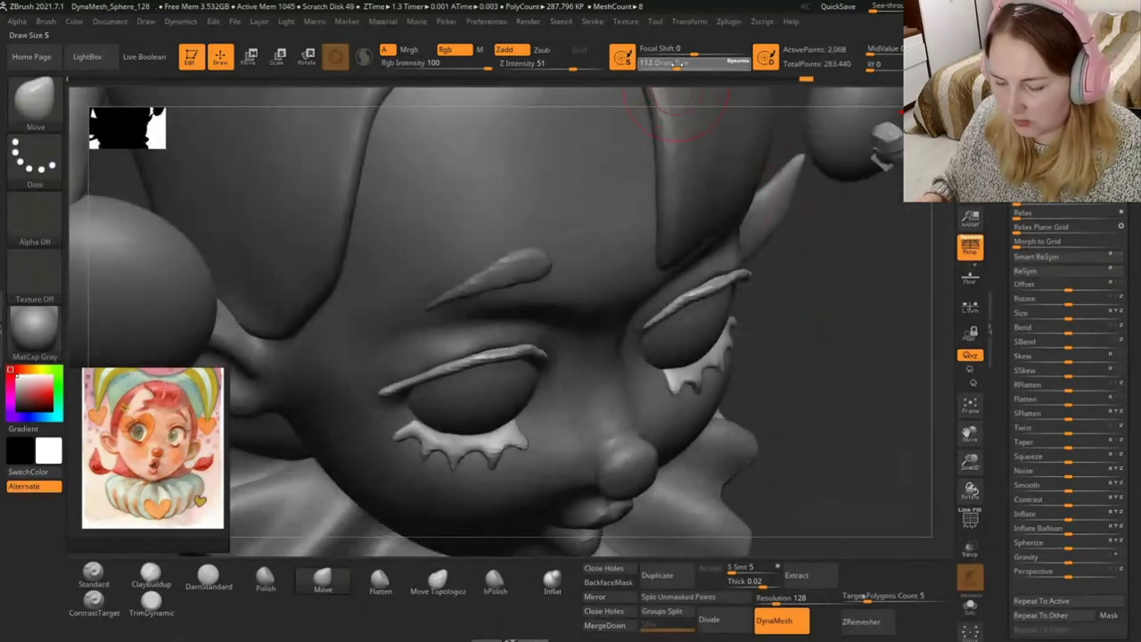
mouse_move(489, 437)
left_mouse_down()
mouse_move(440, 430)
mouse_move(426, 410)
left_mouse_up()
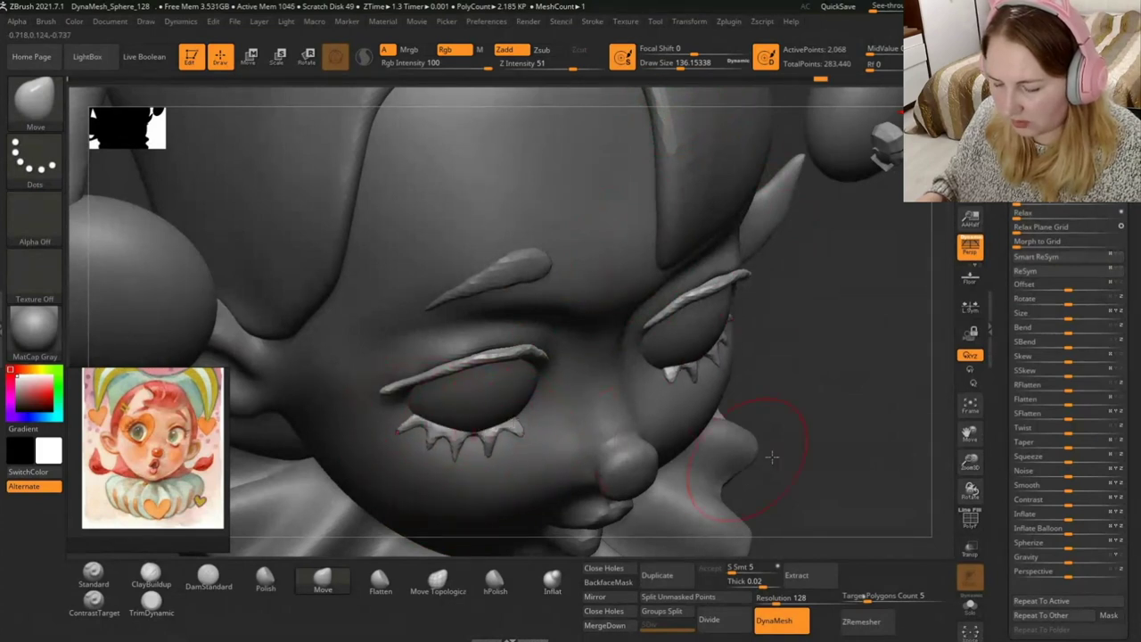
right_click_drag(764, 452, 802, 365, "shift")
mouse_move(484, 434)
left_mouse_down()
mouse_move(500, 443)
mouse_move(494, 424)
left_mouse_up()
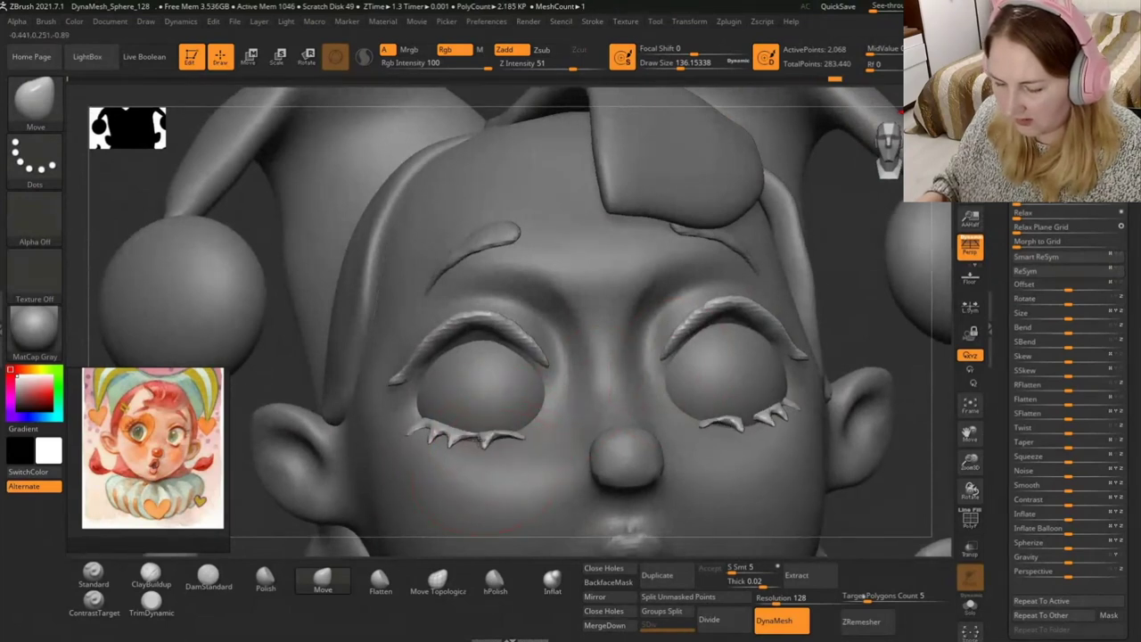
left_click_drag(493, 426, 494, 426)
mouse_move(385, 405)
left_mouse_down()
mouse_move(464, 455)
mouse_move(410, 431)
left_mouse_up()
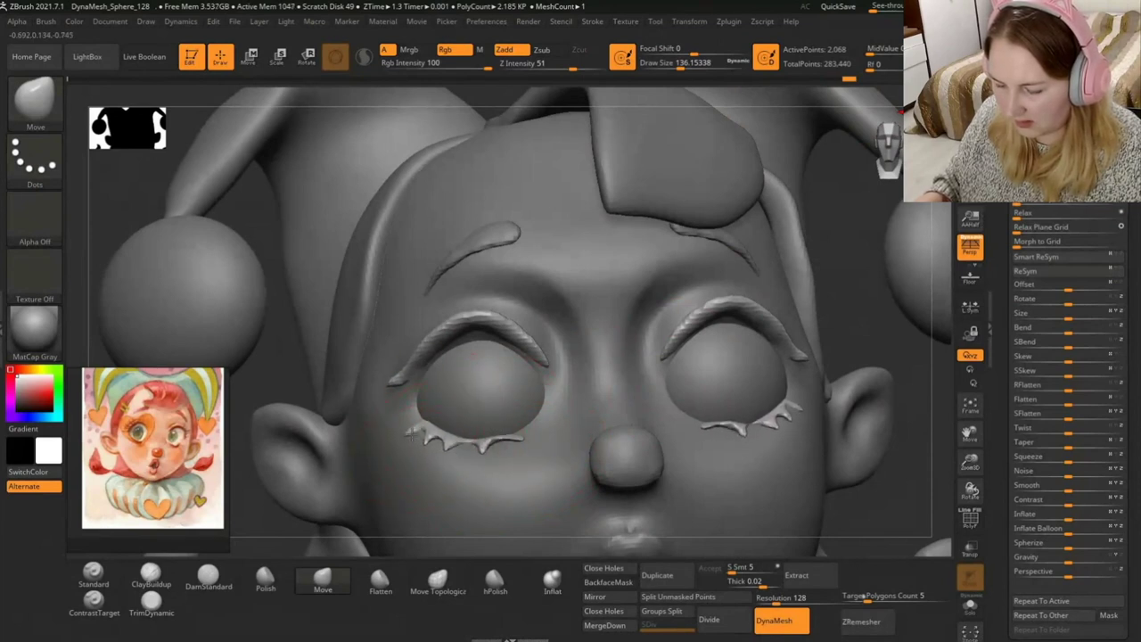
Zoom out, shrink the brush to about 70, and touch up the lash under the eye.
mouse_move(828, 388)
left_mouse_down()
mouse_move(856, 334)
mouse_move(758, 397)
left_mouse_up()
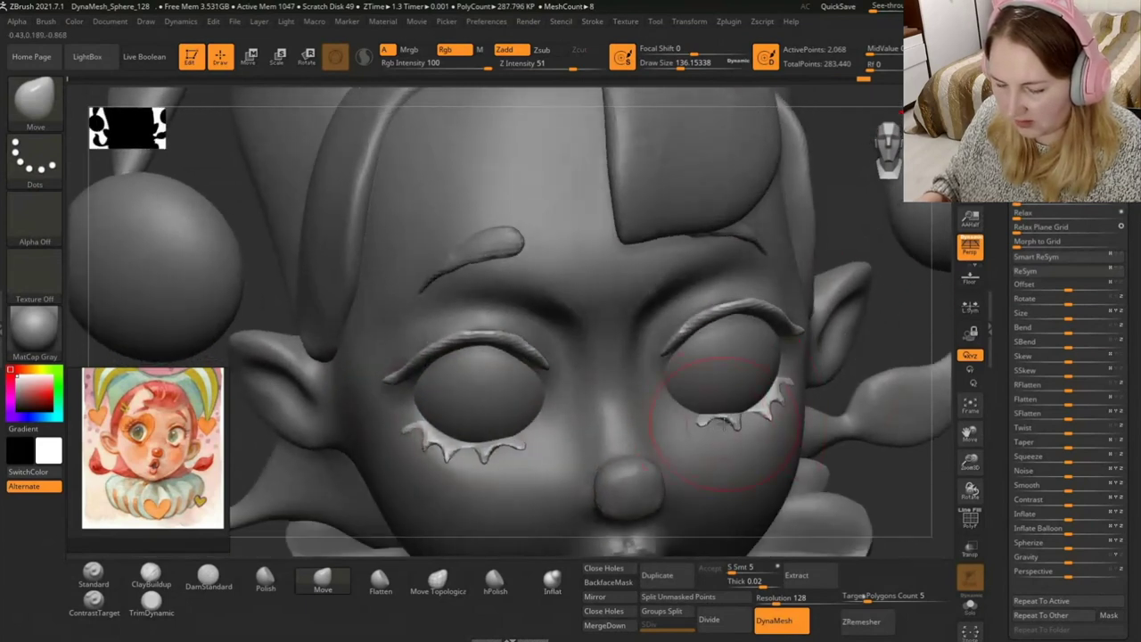
scroll(155, 434, "up", 2)
scroll(156, 433, "up", 2)
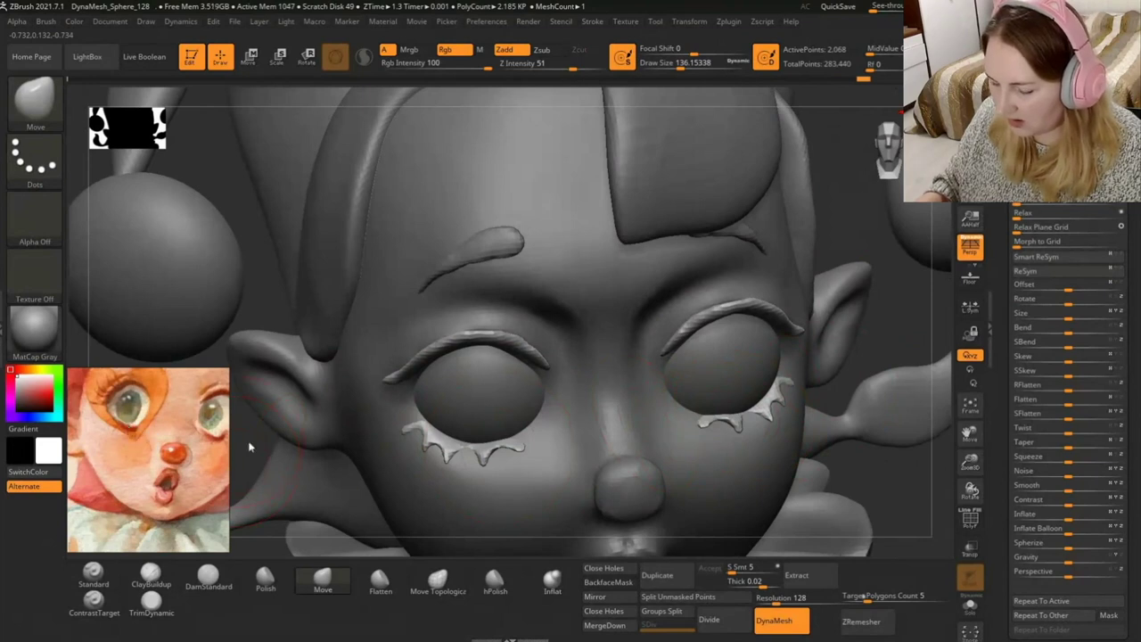
left_click_drag(879, 466, 879, 410)
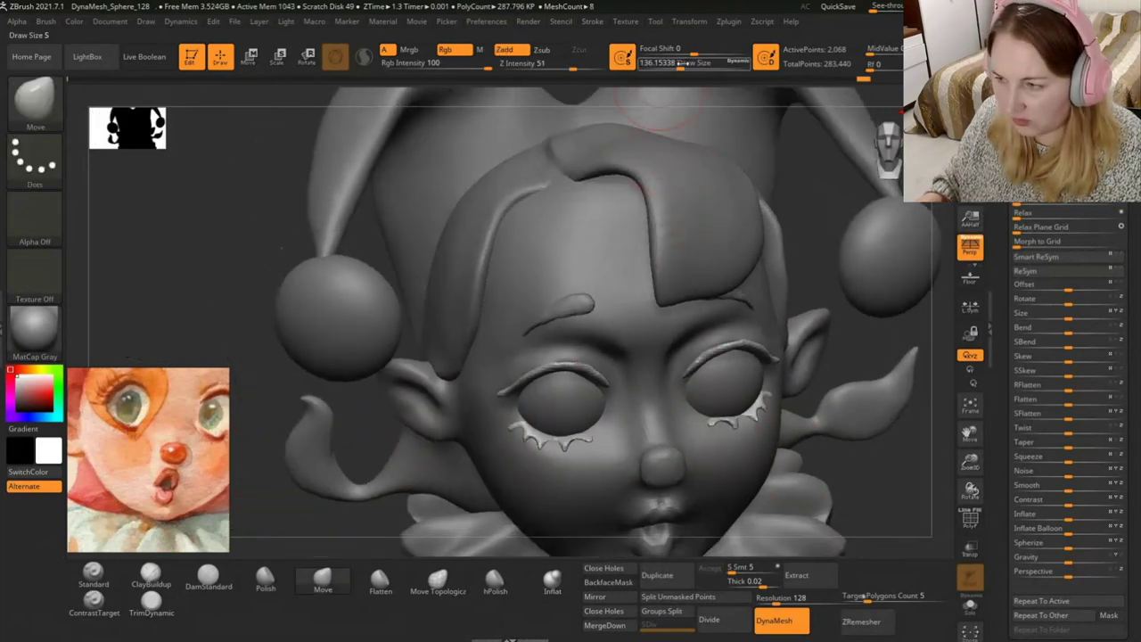
left_click_drag(682, 62, 664, 62)
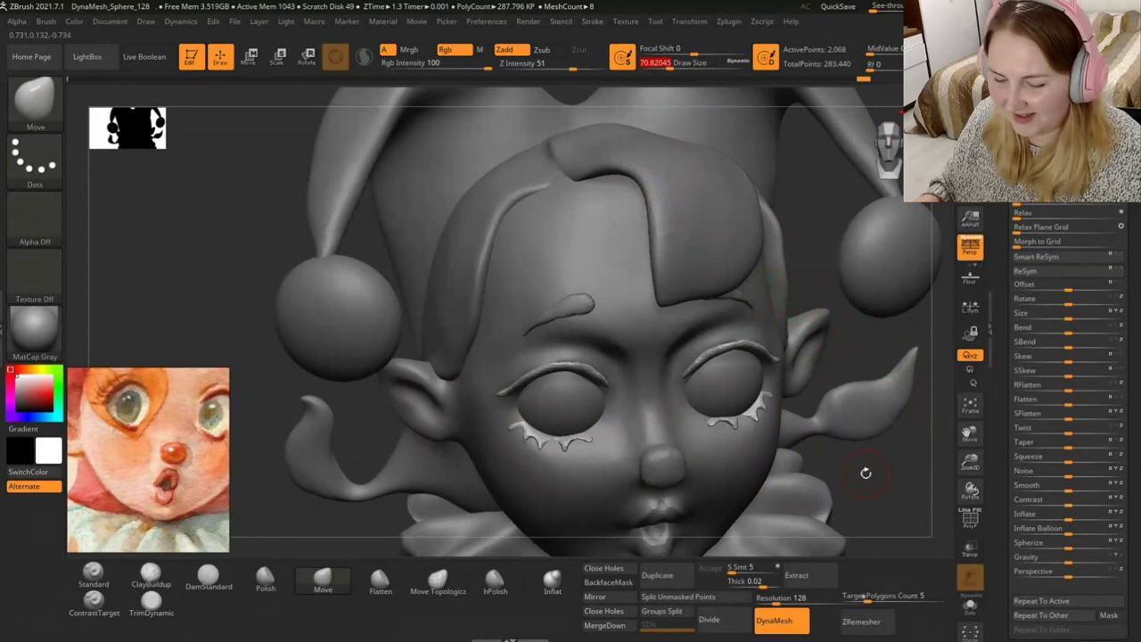
left_click_drag(865, 473, 726, 384)
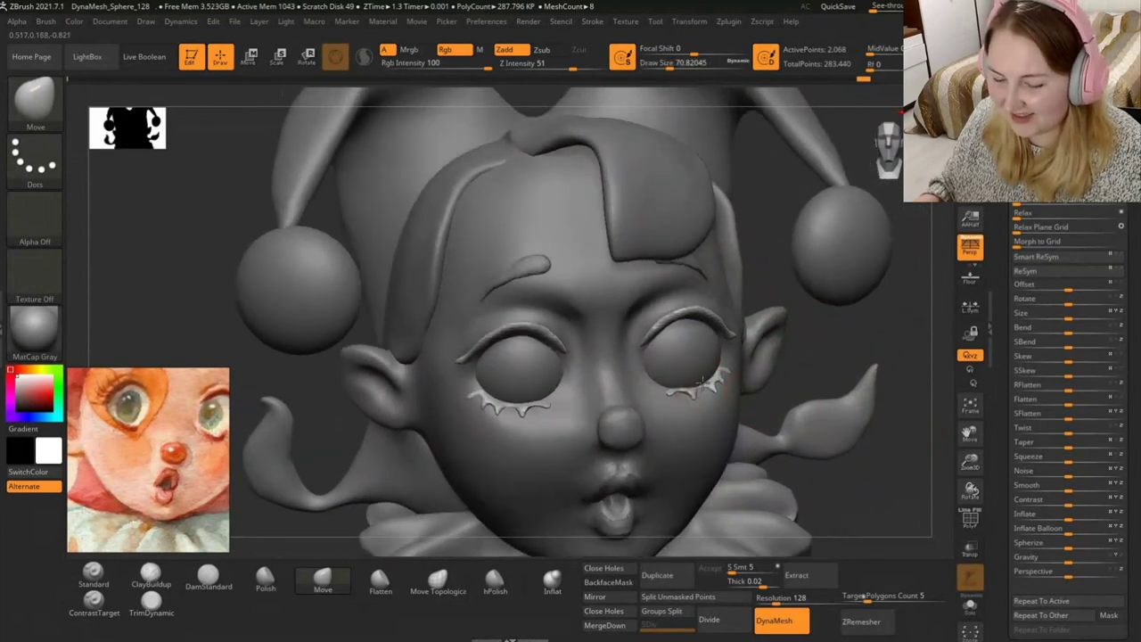
left_click_drag(554, 400, 553, 392)
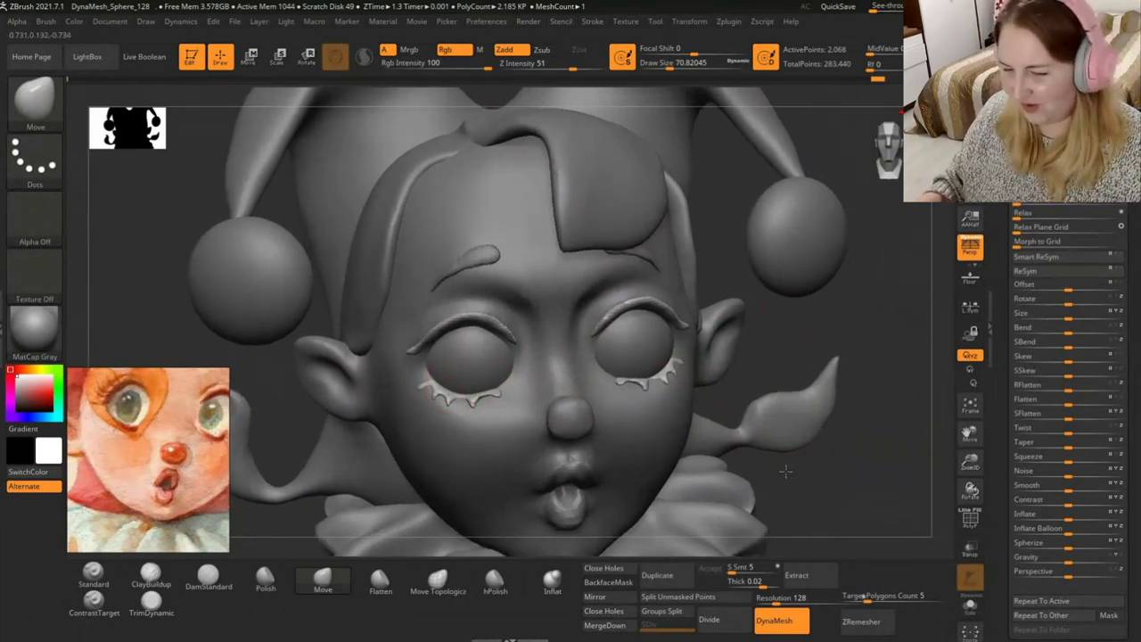
Zoom in close on the face and adjust the lashes around the left eye.
left_click_drag(855, 446, 881, 385)
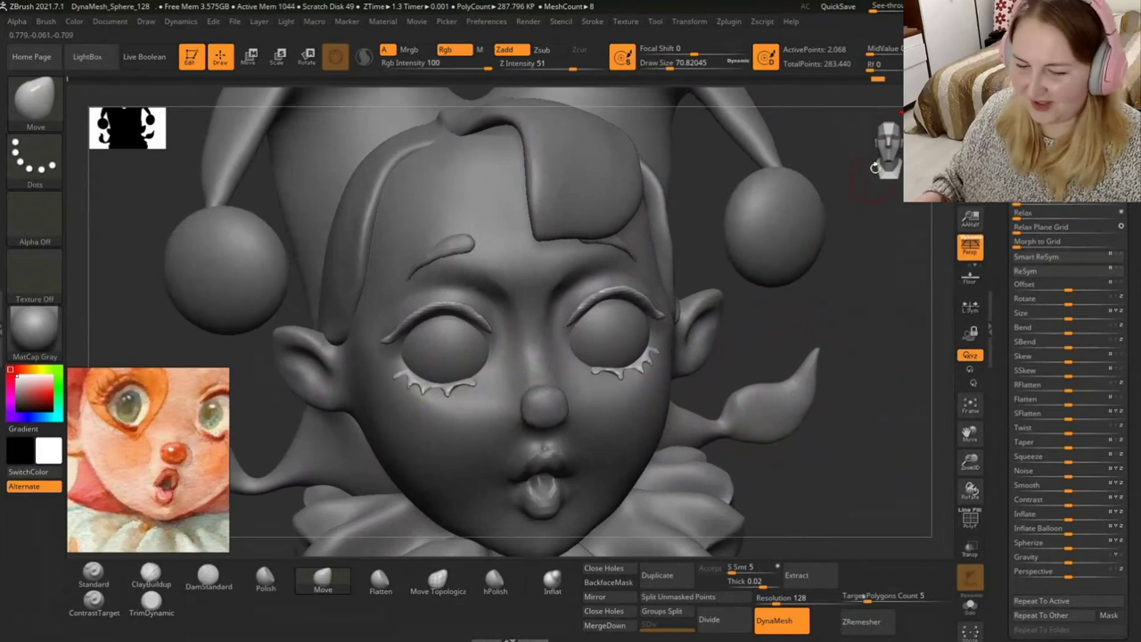
right_click_drag(881, 385, 772, 403, "ctrl")
mouse_move(772, 402)
left_mouse_down()
mouse_move(764, 415)
mouse_move(739, 415)
mouse_move(749, 412)
left_mouse_up()
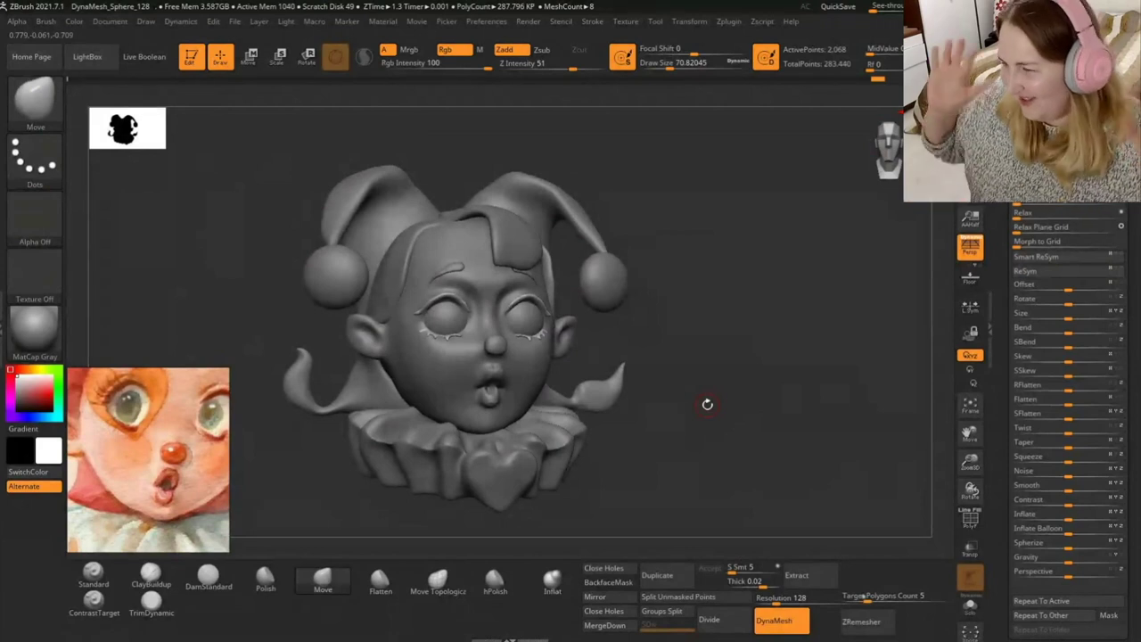
right_click_drag(657, 469, 776, 467, "ctrl")
left_click_drag(776, 467, 778, 319)
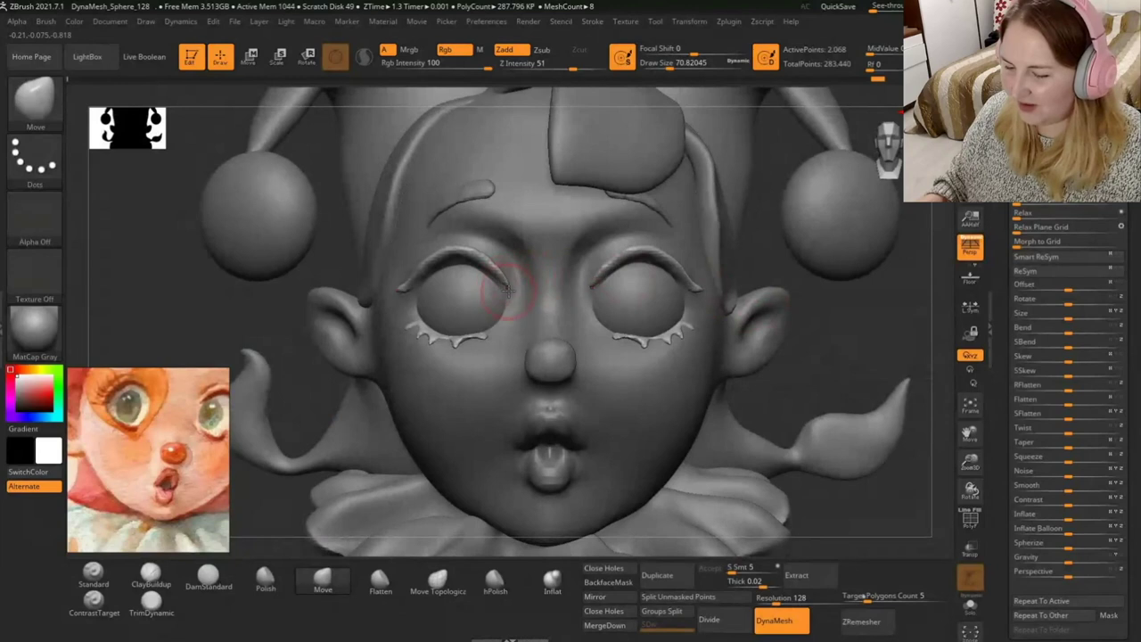
left_click_drag(504, 287, 494, 260)
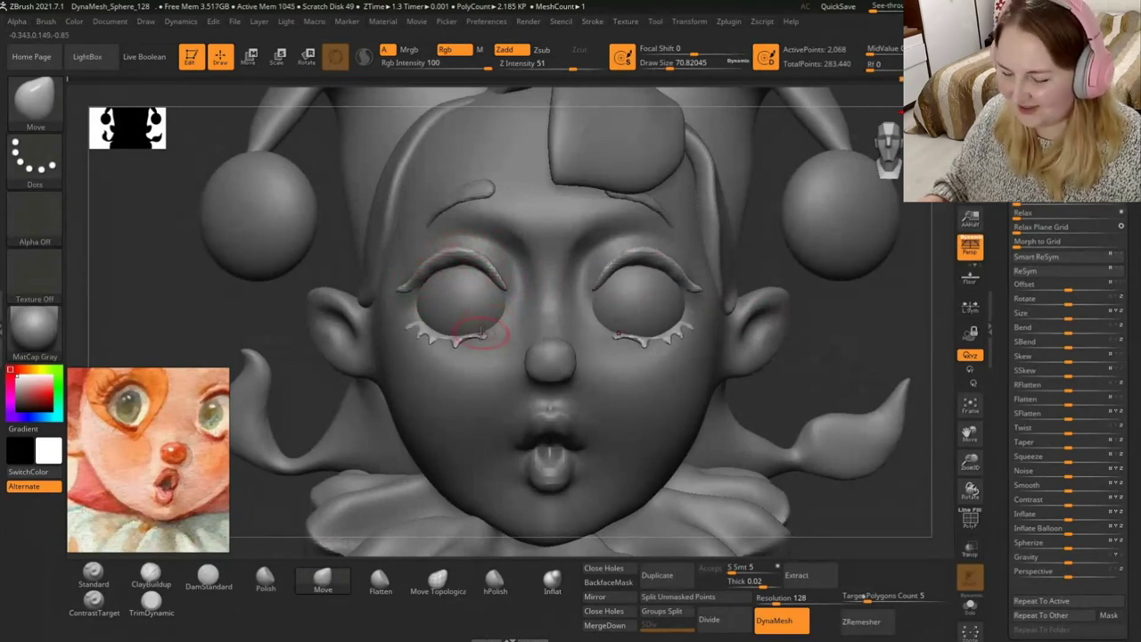
Zoom out and select the left pompom ball subtool PM3D_Sphere3D1.
mouse_move(835, 364)
right_mouse_down("ctrl")
mouse_move(775, 346)
mouse_move(772, 294)
right_mouse_up("ctrl")
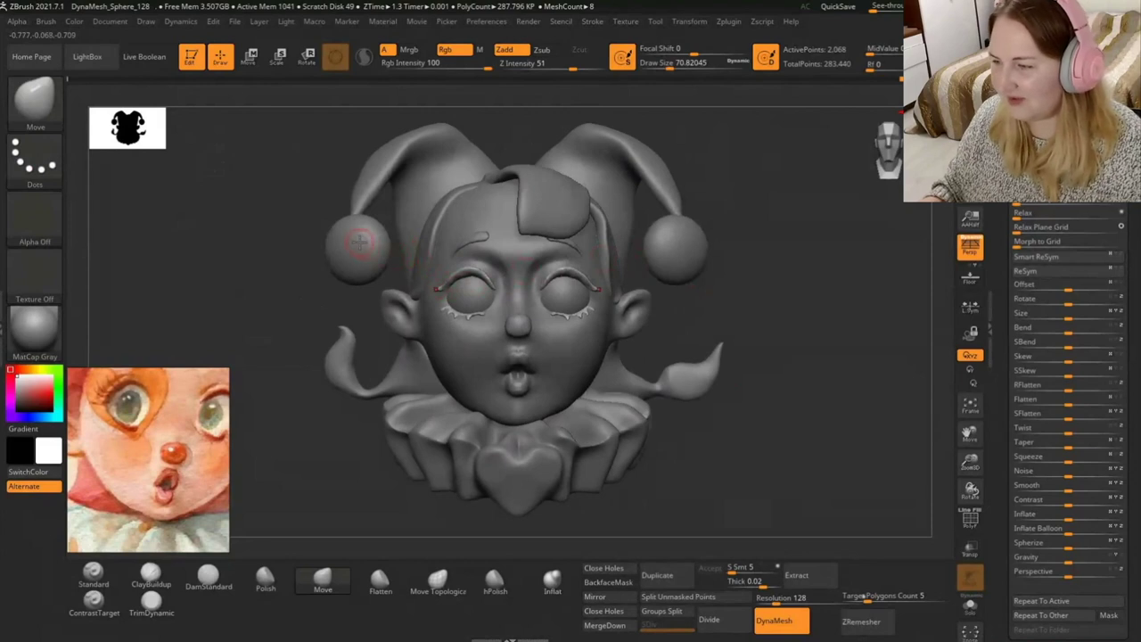
left_click(358, 239, "alt")
left_click_drag(806, 241, 800, 343)
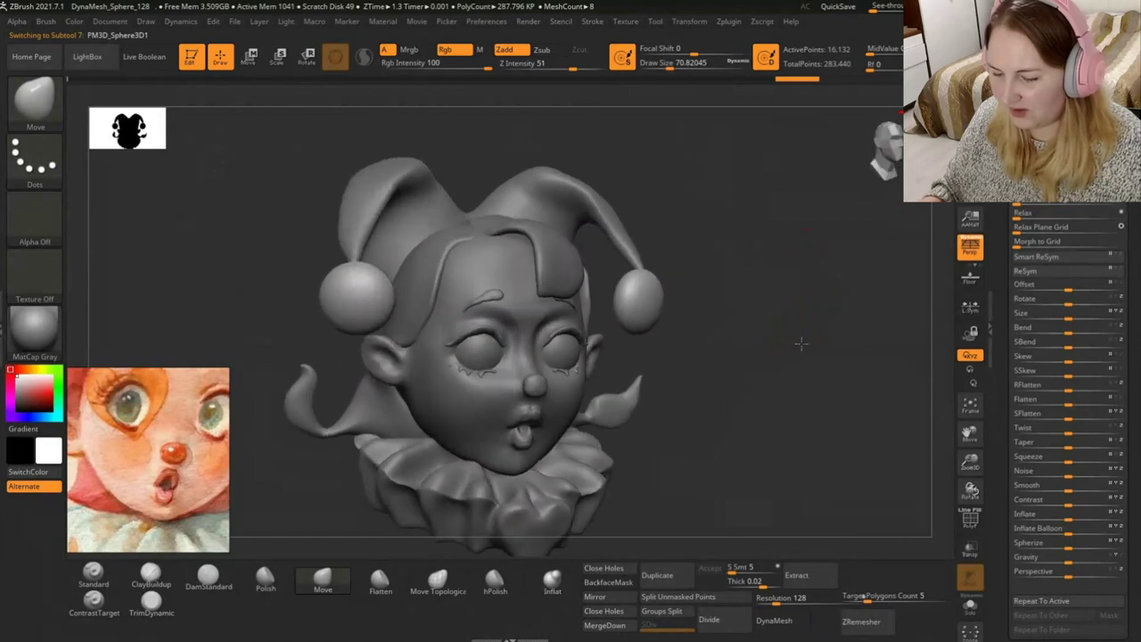
Scroll the reference panel to show the whole jester illustration and reorient the head.
left_click_drag(801, 343, 794, 328)
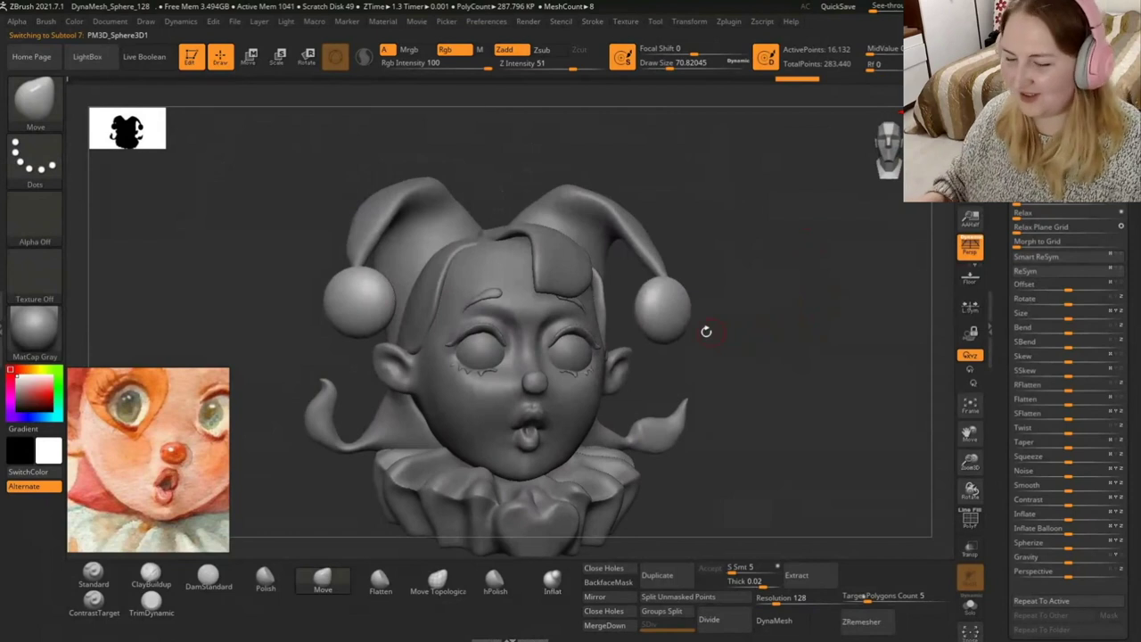
scroll(112, 477, "down", 3)
scroll(157, 433, "up", 2)
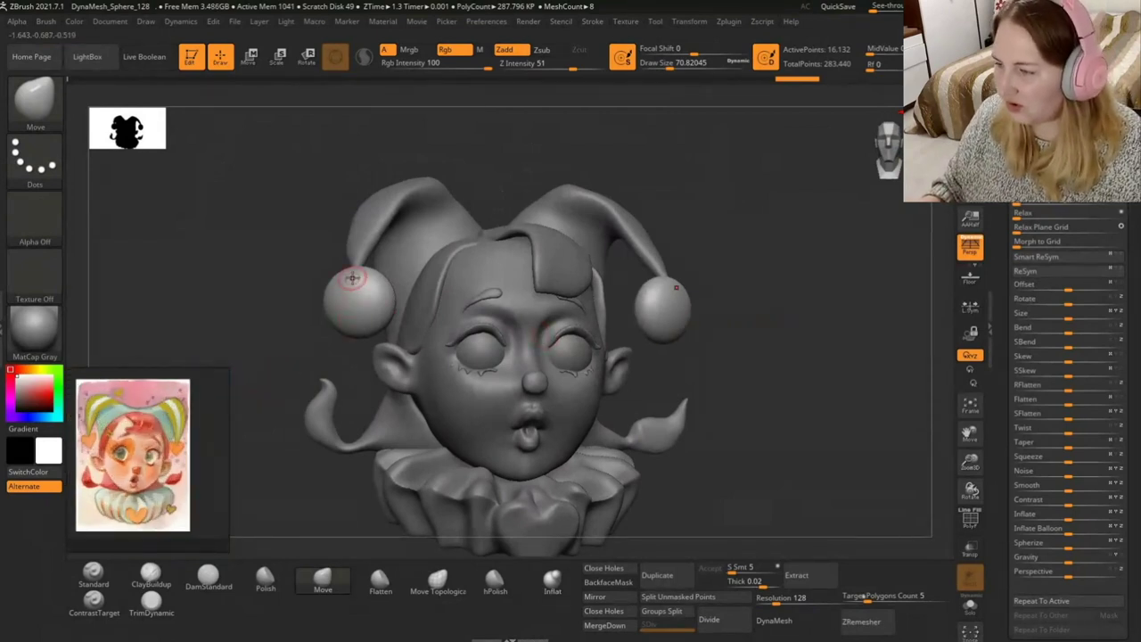
mouse_move(728, 282)
left_mouse_down()
mouse_move(733, 311)
mouse_move(763, 325)
left_mouse_up()
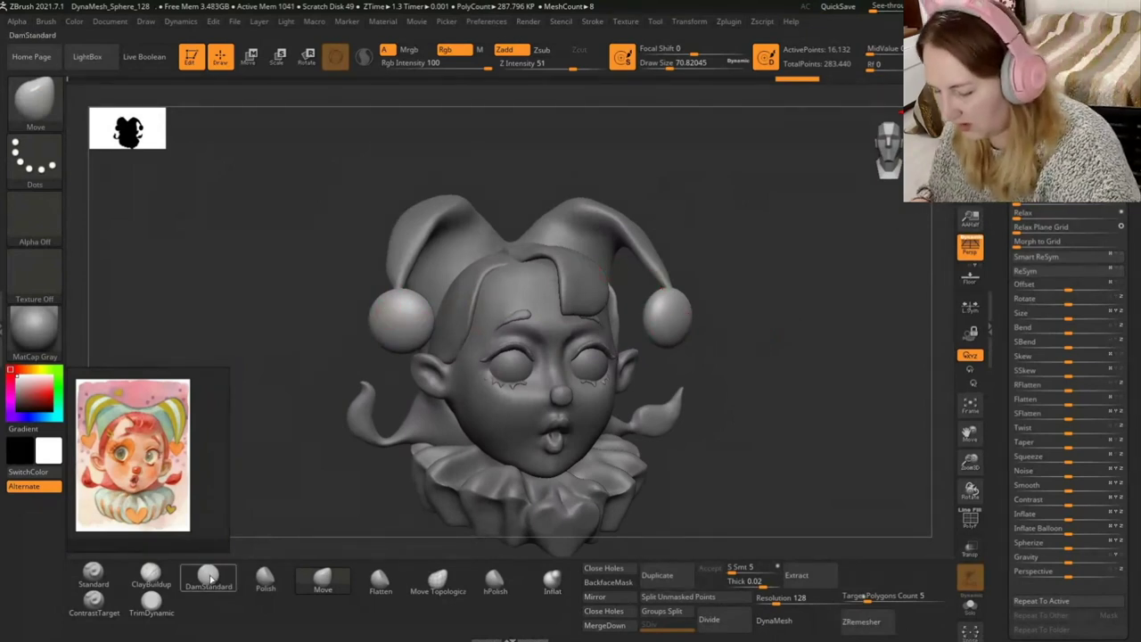
Switch from Standard to the Move brush and raise Draw Size to about 128.
left_click(94, 575)
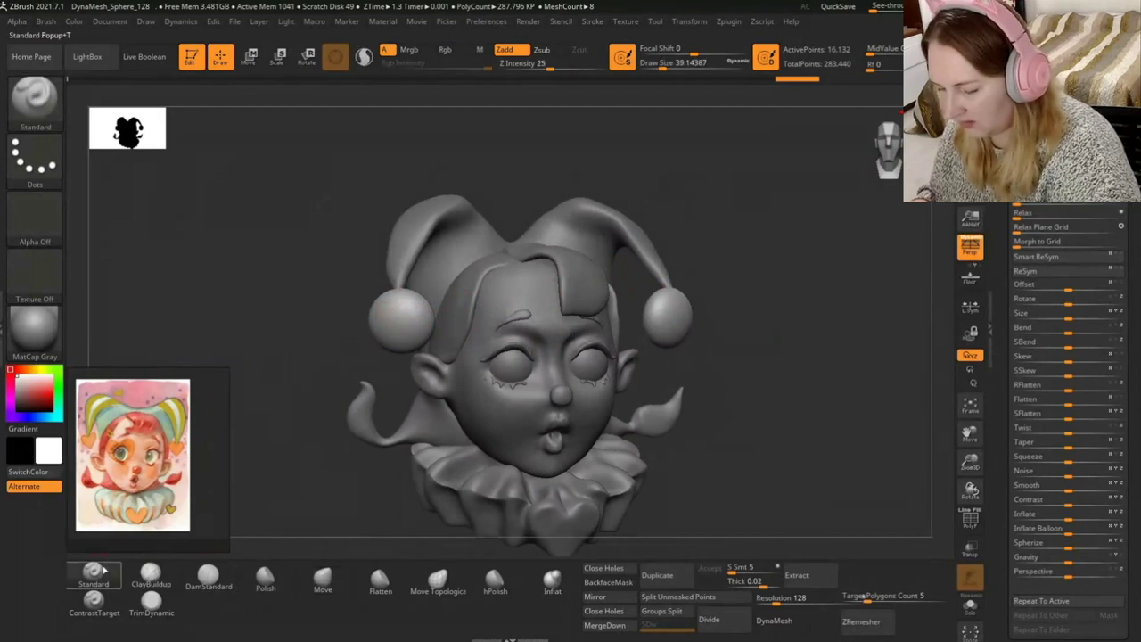
left_click(323, 579)
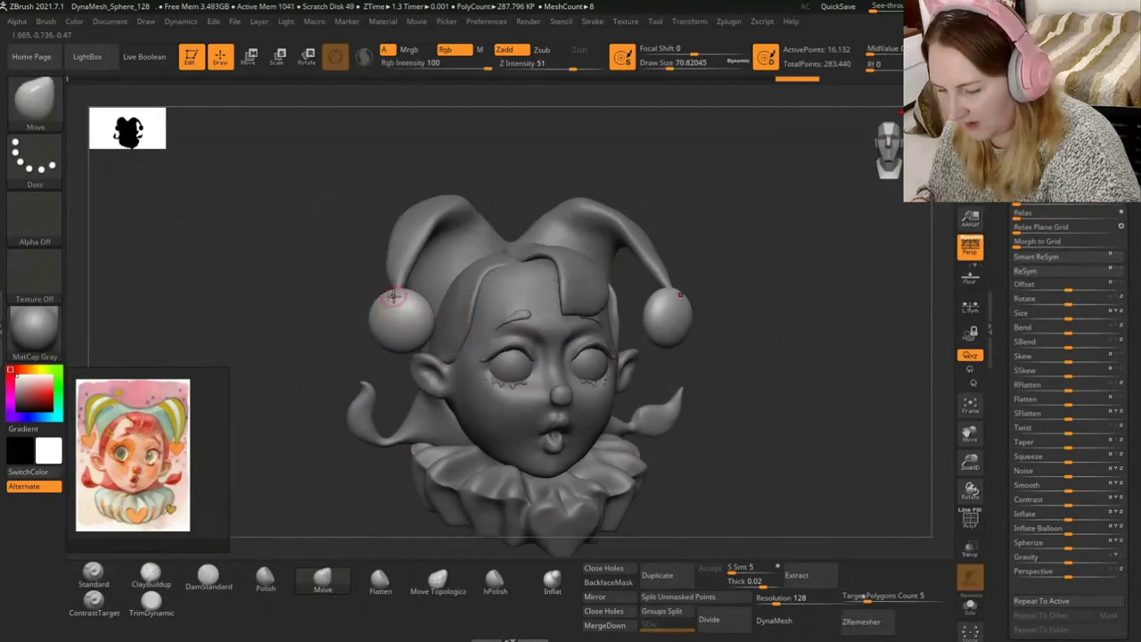
key("bracketright")
key("bracketright")
key("bracketright")
key("bracketright")
key("bracketright")
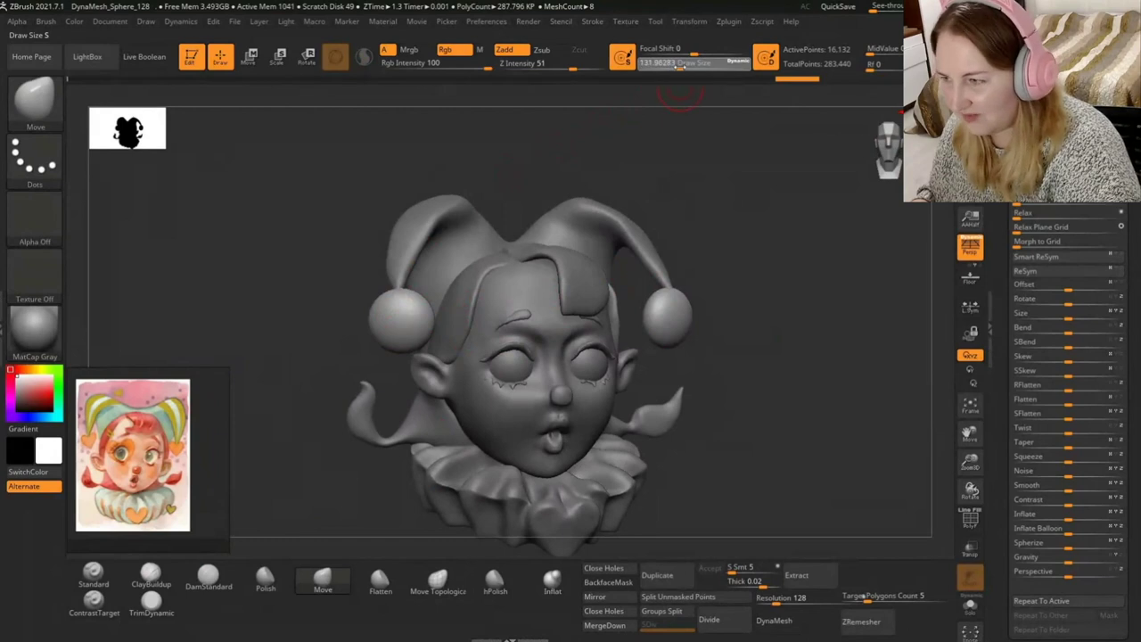
key("bracketright")
left_click_drag(703, 198, 482, 374)
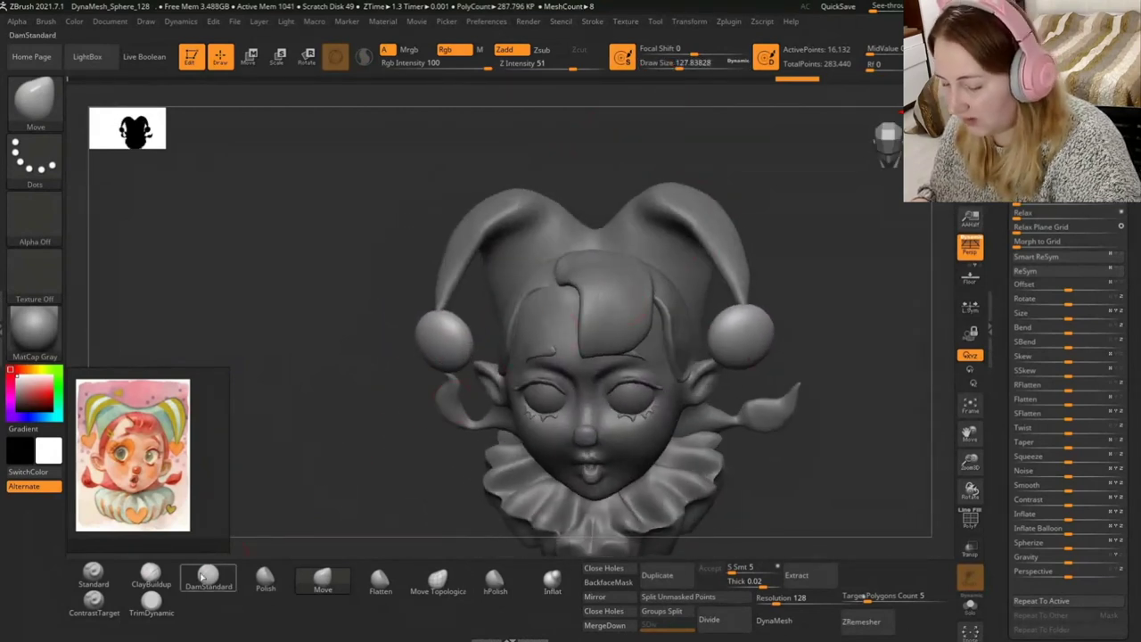
Select the DamStandard brush and make the Extract3 hair subtool active.
left_click(207, 578)
left_click(610, 285, "alt")
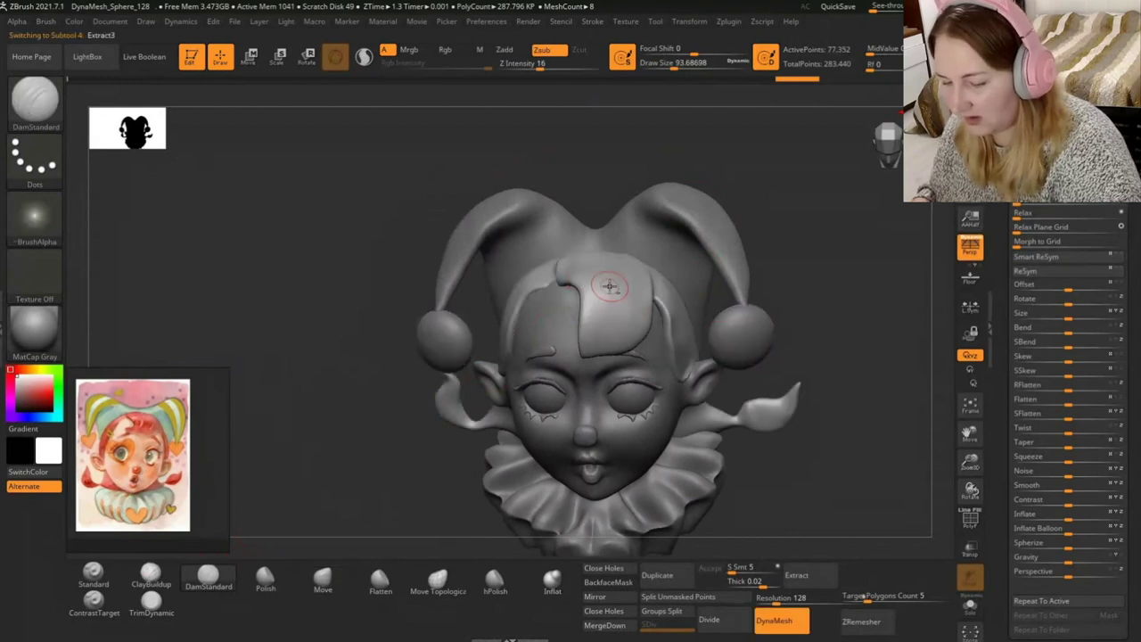
left_click_drag(783, 188, 580, 240)
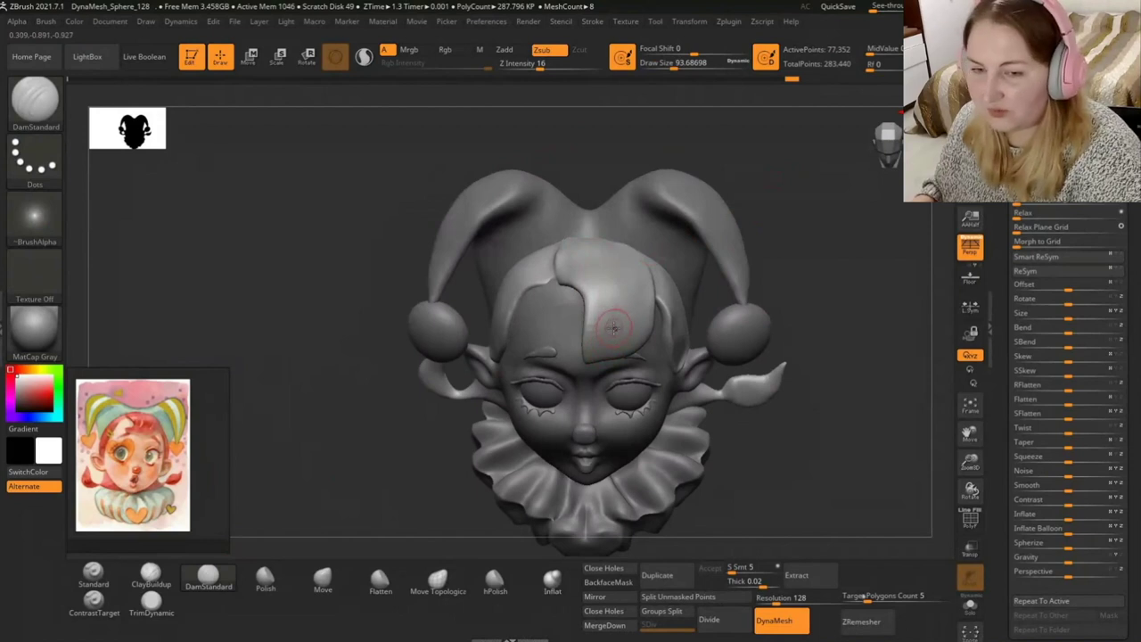
left_click(598, 262, "alt")
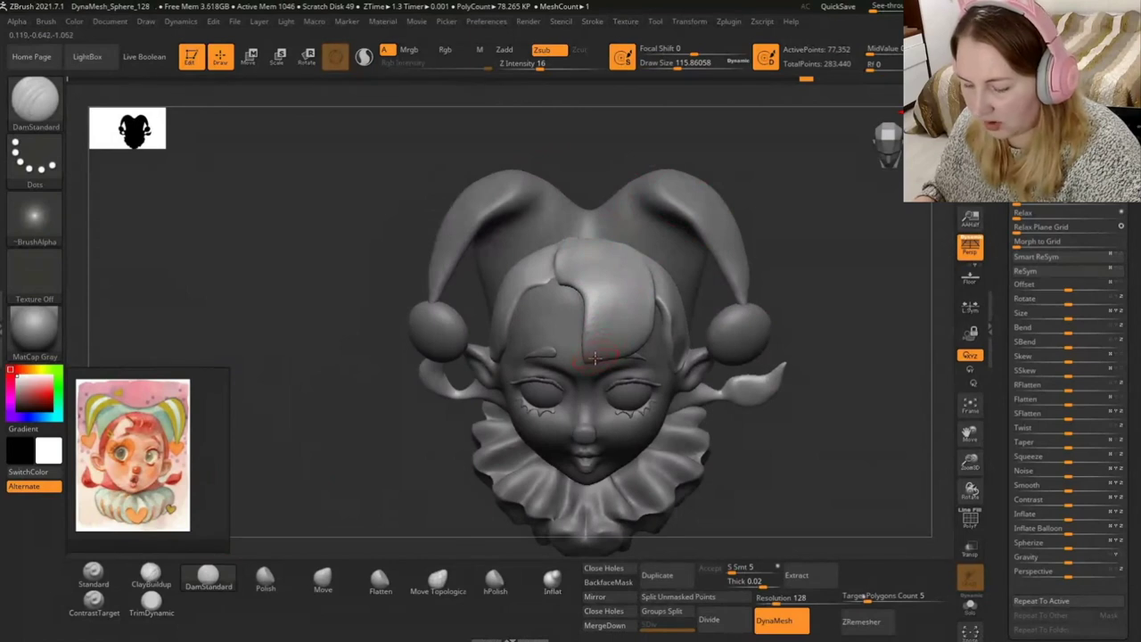
Carve two strand grooves into the forehead hair swirl, then orbit to inspect it.
left_click_drag(590, 360, 615, 267)
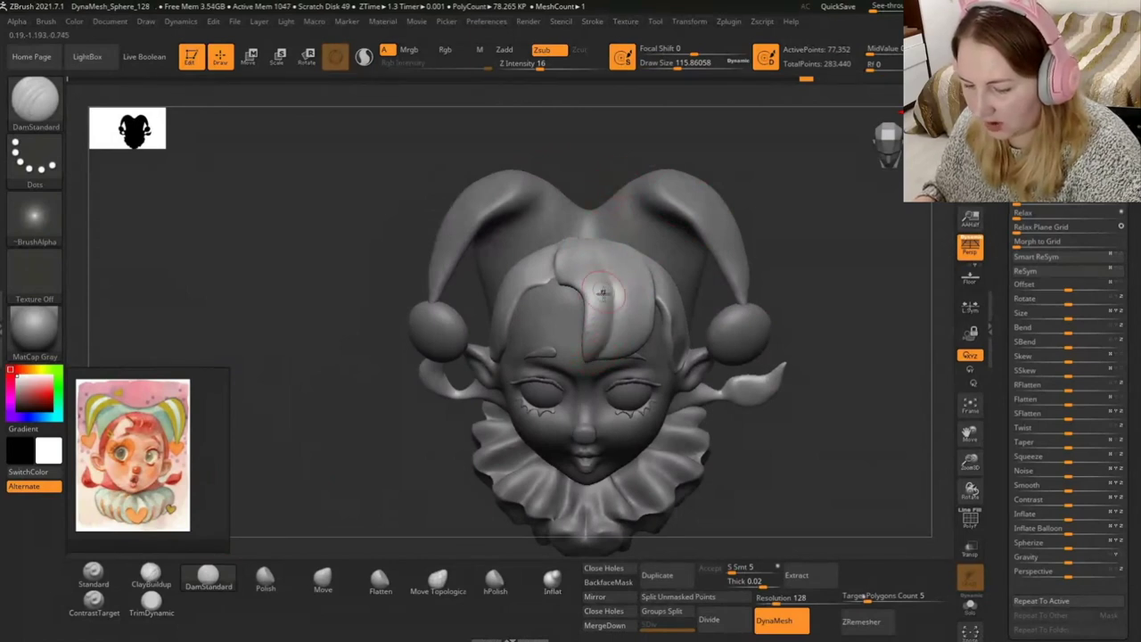
left_click_drag(593, 357, 599, 279)
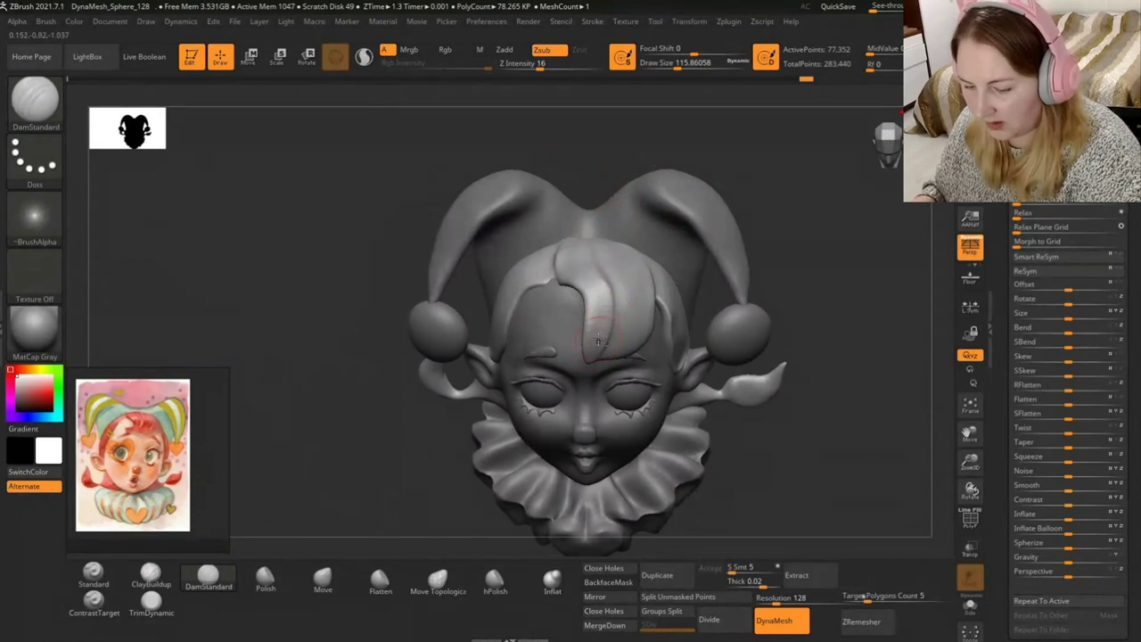
mouse_move(802, 268)
left_mouse_down()
mouse_move(809, 233)
mouse_move(595, 327)
left_mouse_up()
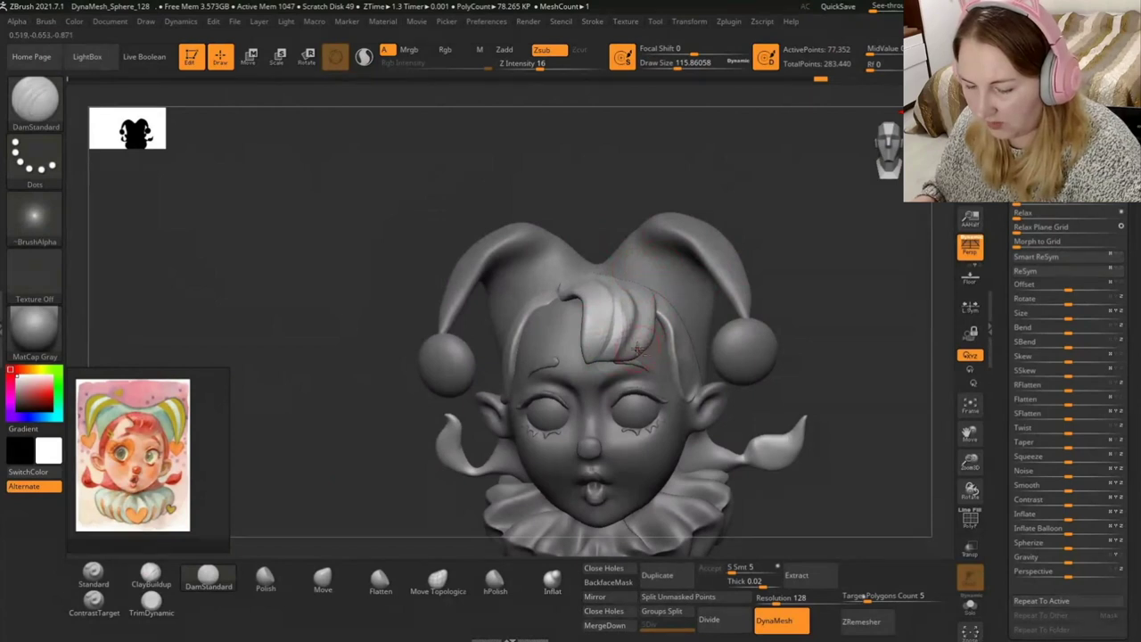
right_click_drag(695, 303, 651, 332)
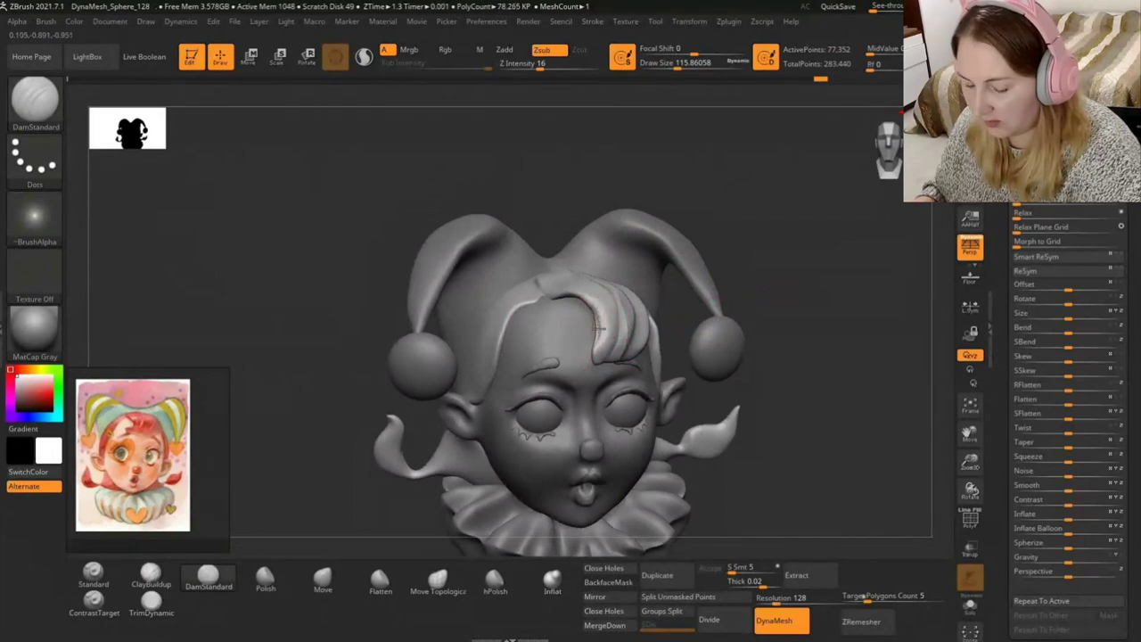
mouse_move(792, 260)
right_mouse_down()
mouse_move(797, 244)
mouse_move(830, 387)
mouse_move(814, 367)
mouse_move(807, 393)
right_mouse_up()
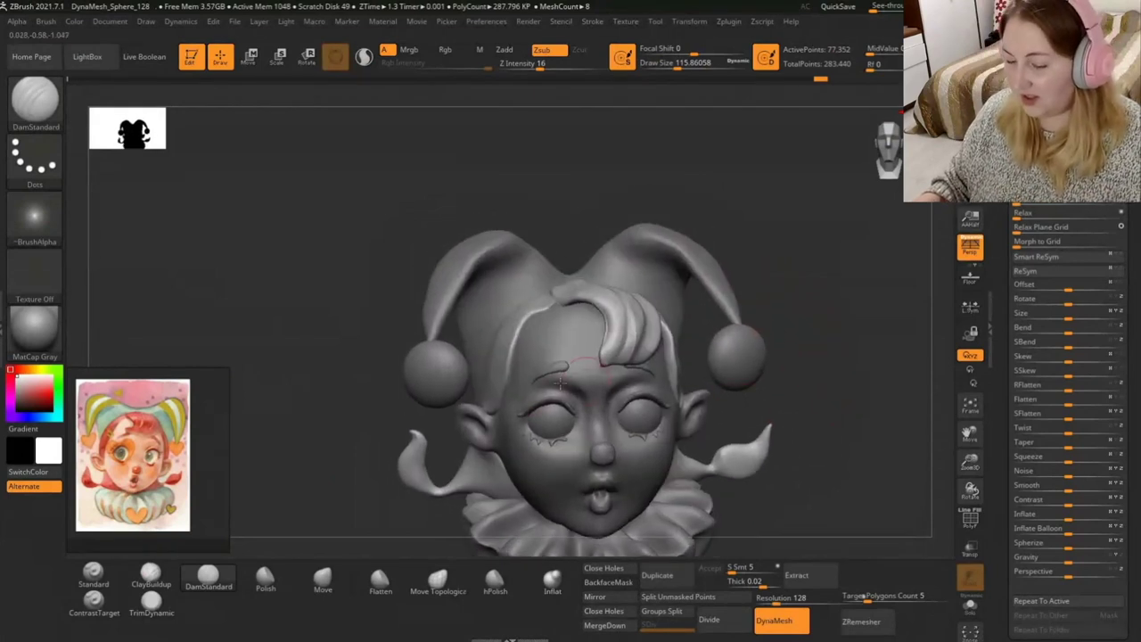
left_click(460, 358, "alt")
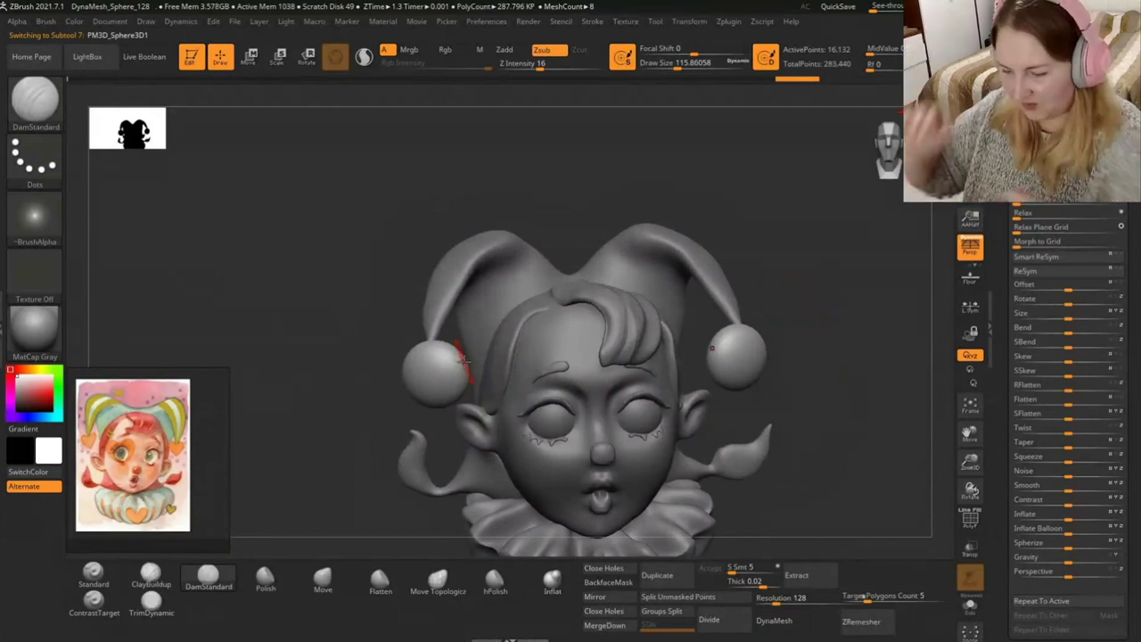
Orbit to a three-quarter view, undo a stray change, and set the Move brush to Draw Size 149.
mouse_move(876, 145)
left_mouse_down()
mouse_move(882, 187)
mouse_move(782, 327)
mouse_move(442, 367)
left_mouse_up()
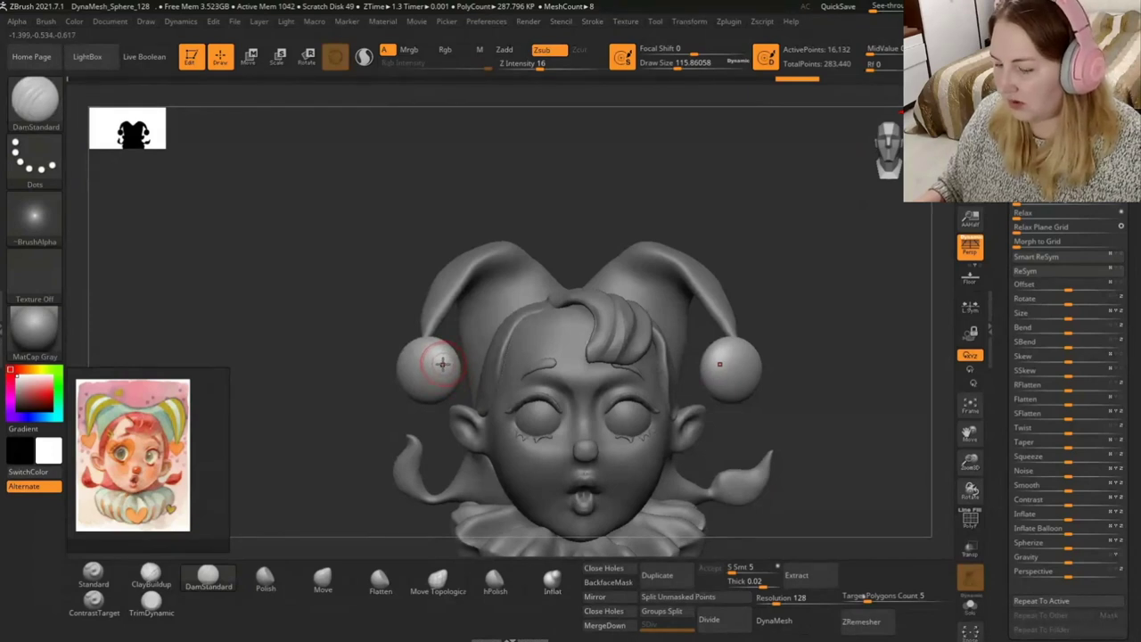
left_click_drag(383, 419, 356, 421)
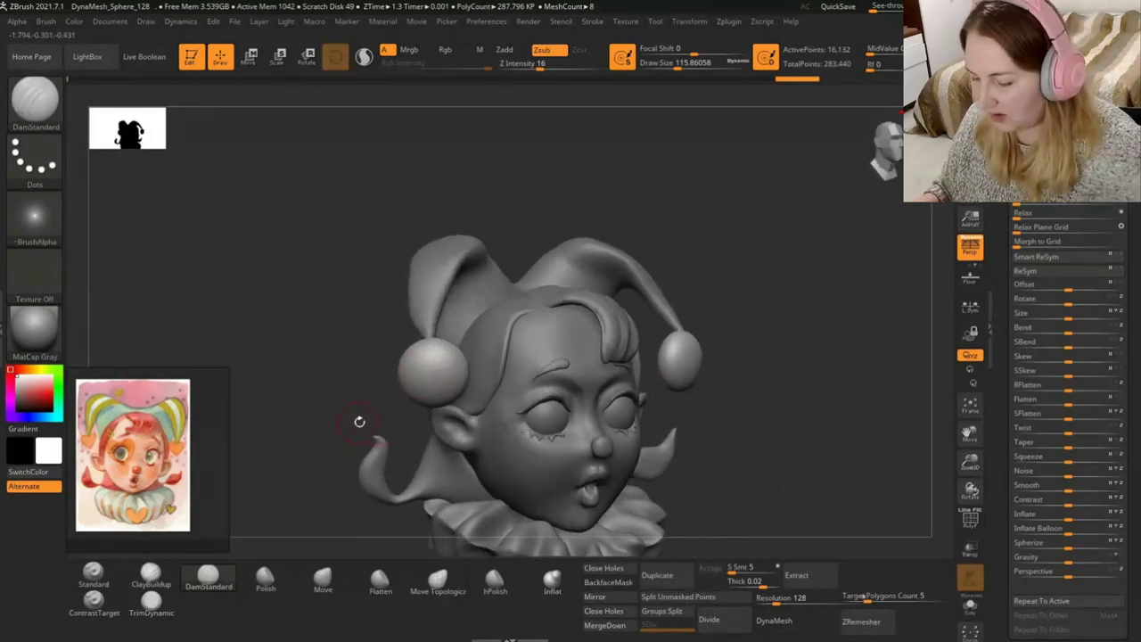
key("ctrl+z")
left_click(321, 579)
left_click_drag(672, 66, 676, 66)
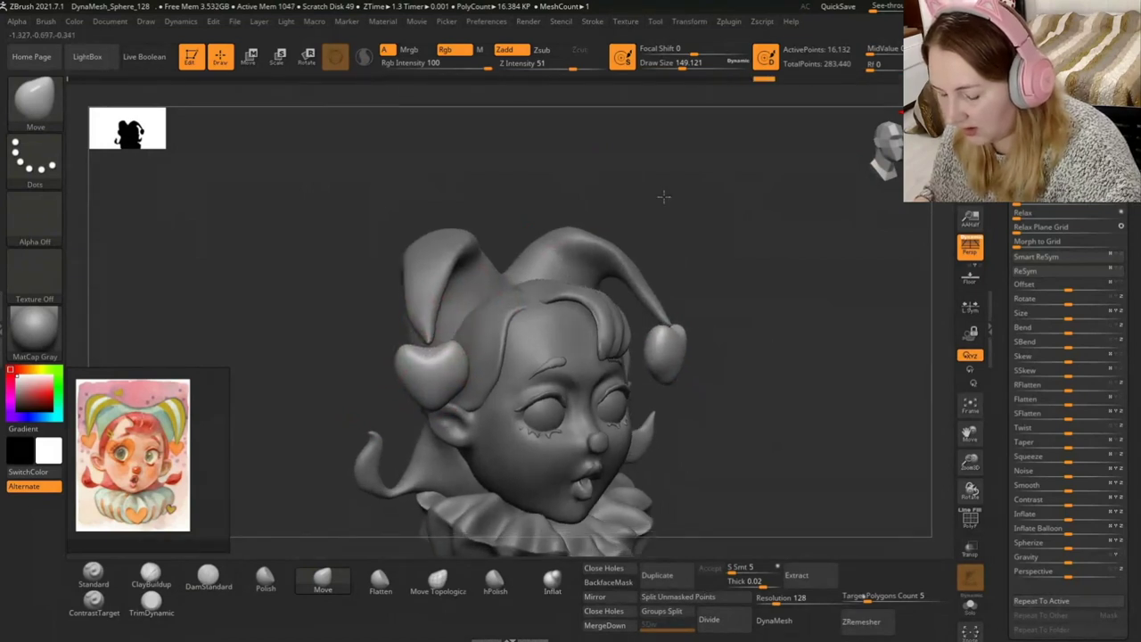
left_click_drag(663, 191, 604, 255)
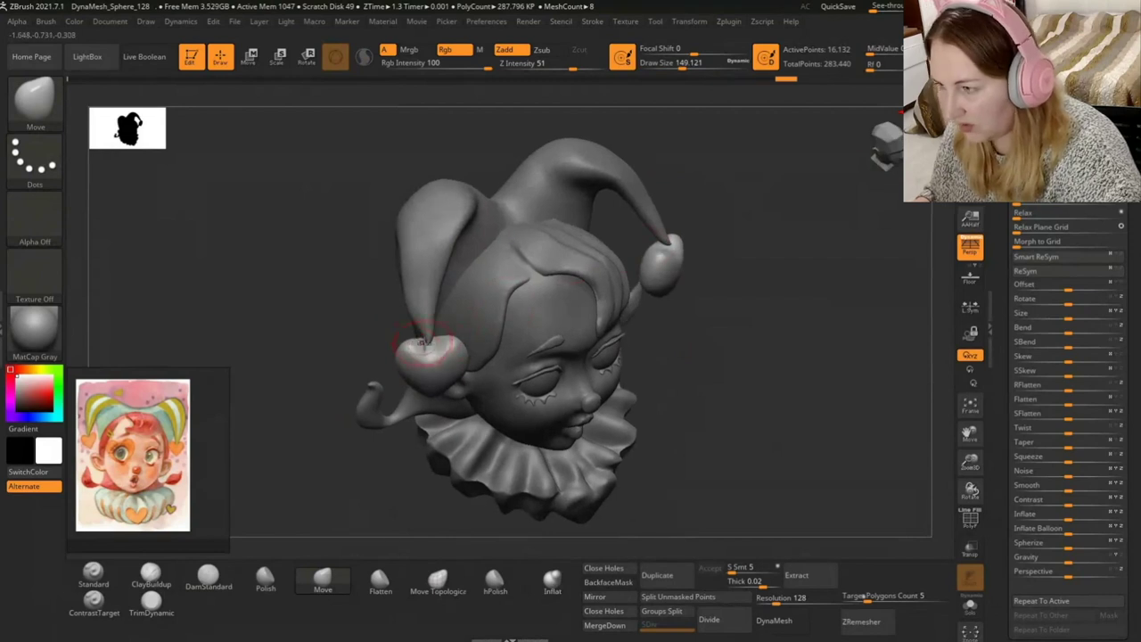
mouse_move(734, 330)
left_mouse_down()
mouse_move(741, 314)
mouse_move(708, 339)
mouse_move(753, 330)
left_mouse_up()
left_click_drag(684, 63, 678, 62)
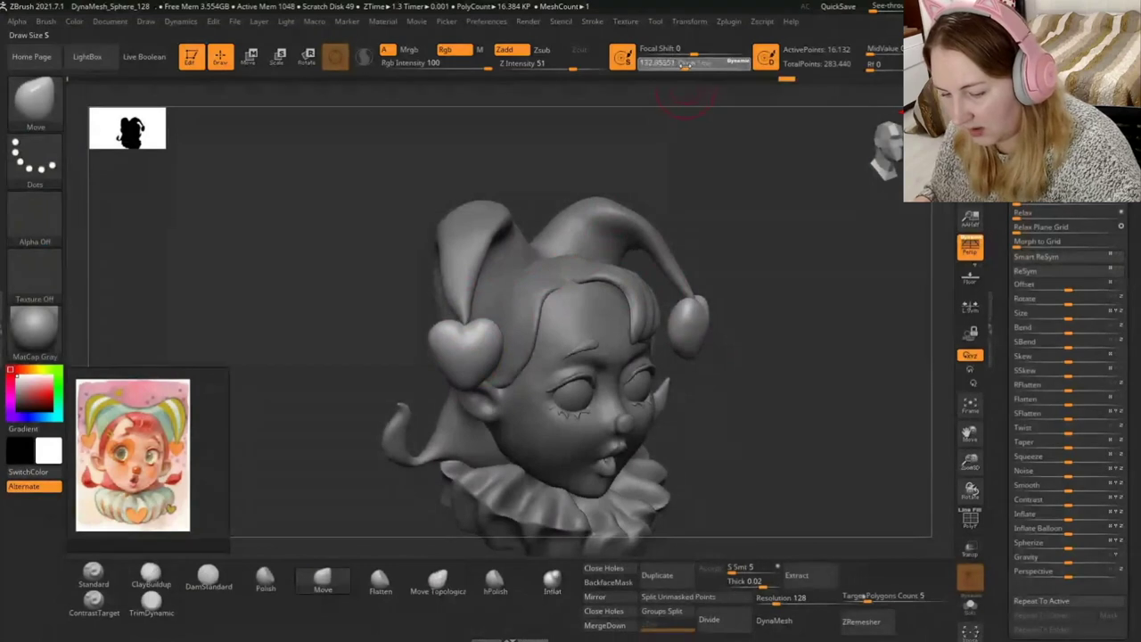
left_click_drag(738, 95, 720, 155)
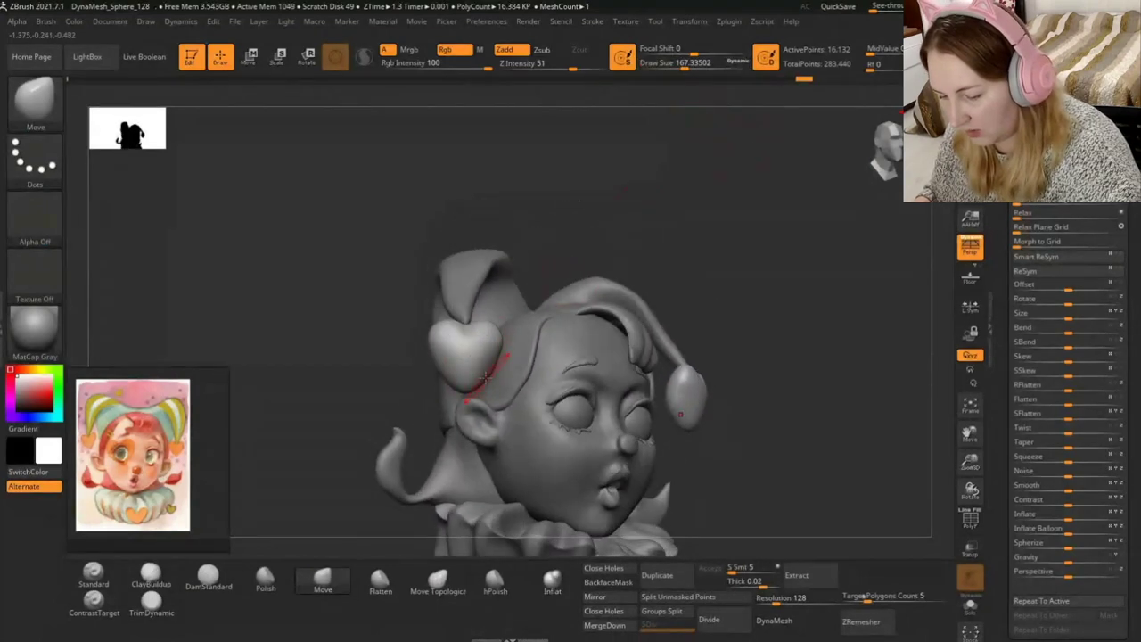
left_click_drag(514, 283, 424, 365)
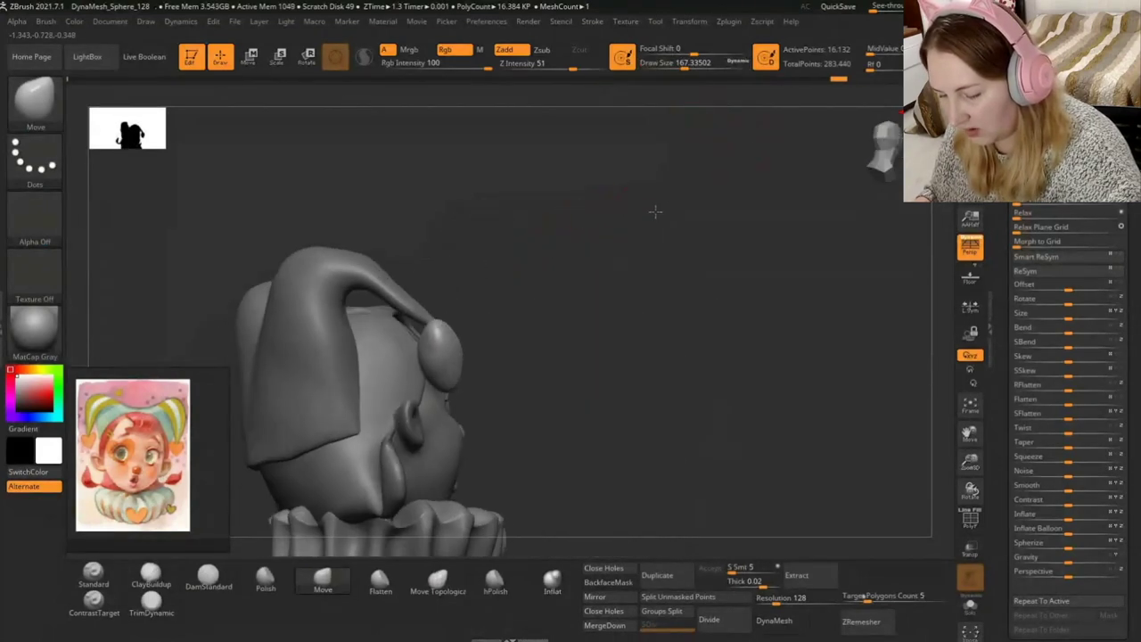
left_click_drag(520, 296, 526, 253)
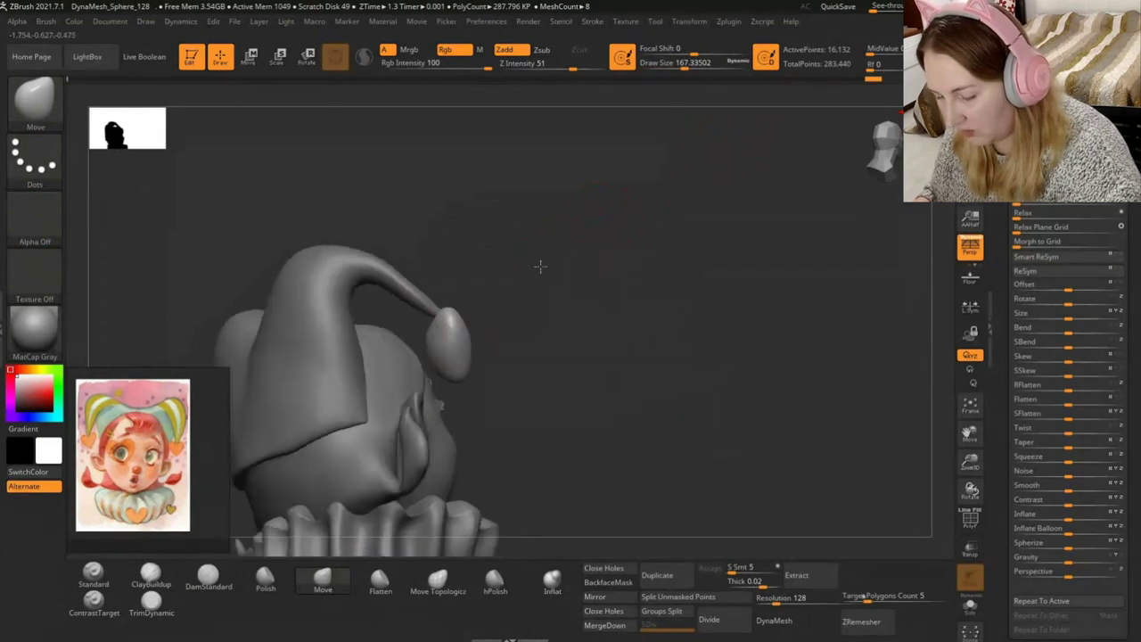
mouse_move(437, 349)
left_mouse_down()
mouse_move(523, 331)
mouse_move(497, 334)
left_mouse_up()
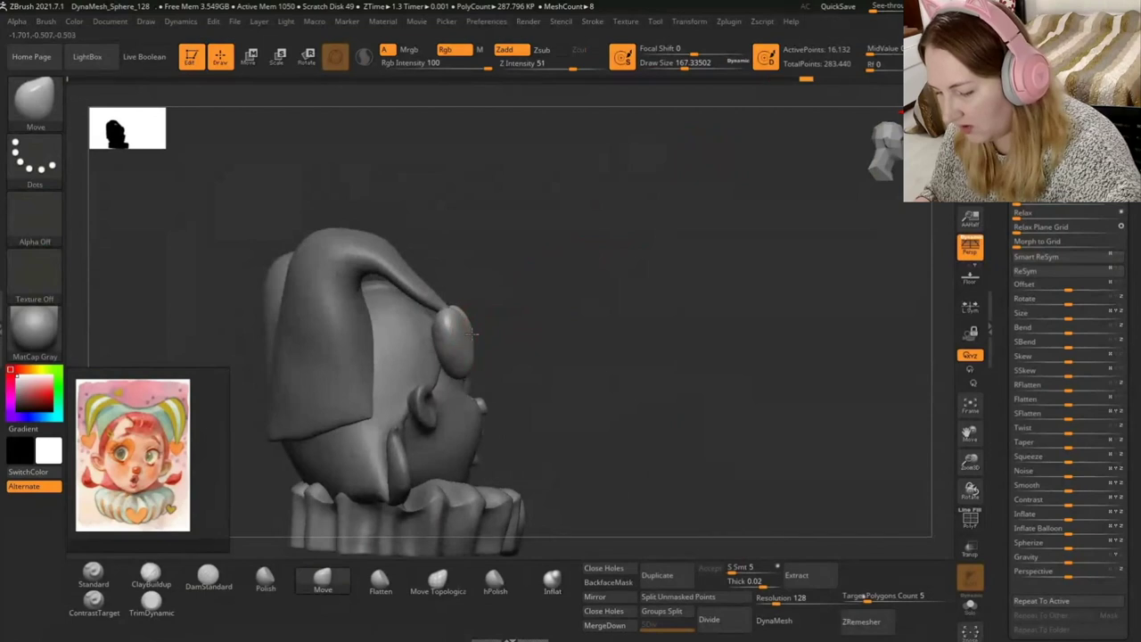
mouse_move(593, 270)
left_mouse_down()
mouse_move(570, 270)
mouse_move(671, 228)
mouse_move(464, 303)
left_mouse_up()
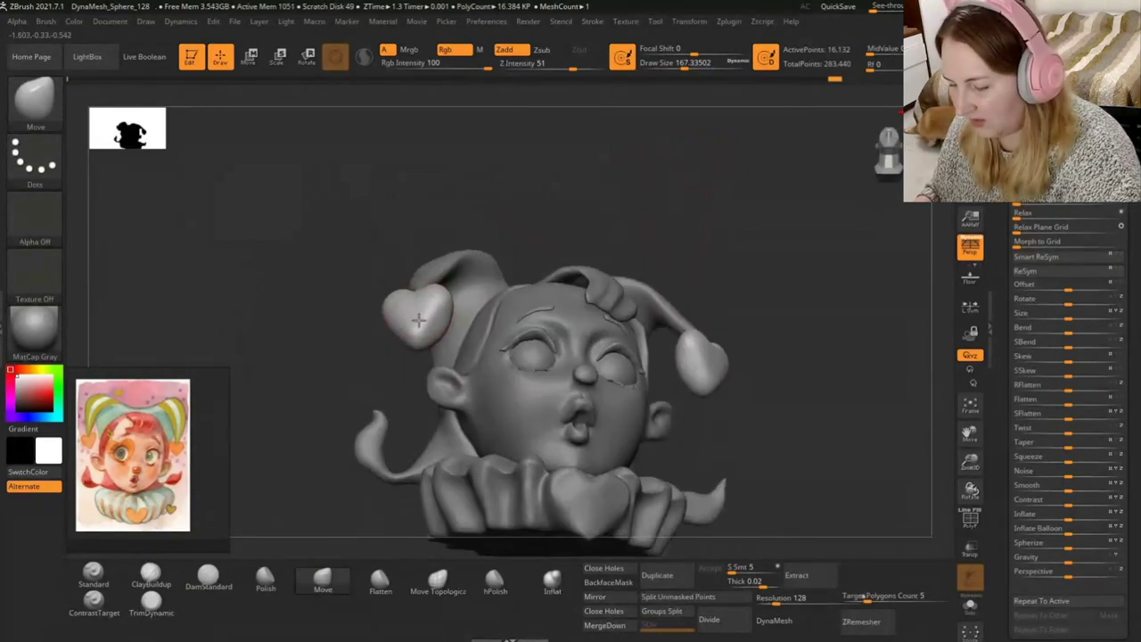
mouse_move(368, 432)
left_mouse_down()
mouse_move(387, 293)
mouse_move(428, 235)
mouse_move(409, 371)
mouse_move(450, 290)
mouse_move(444, 317)
mouse_move(445, 306)
left_mouse_up()
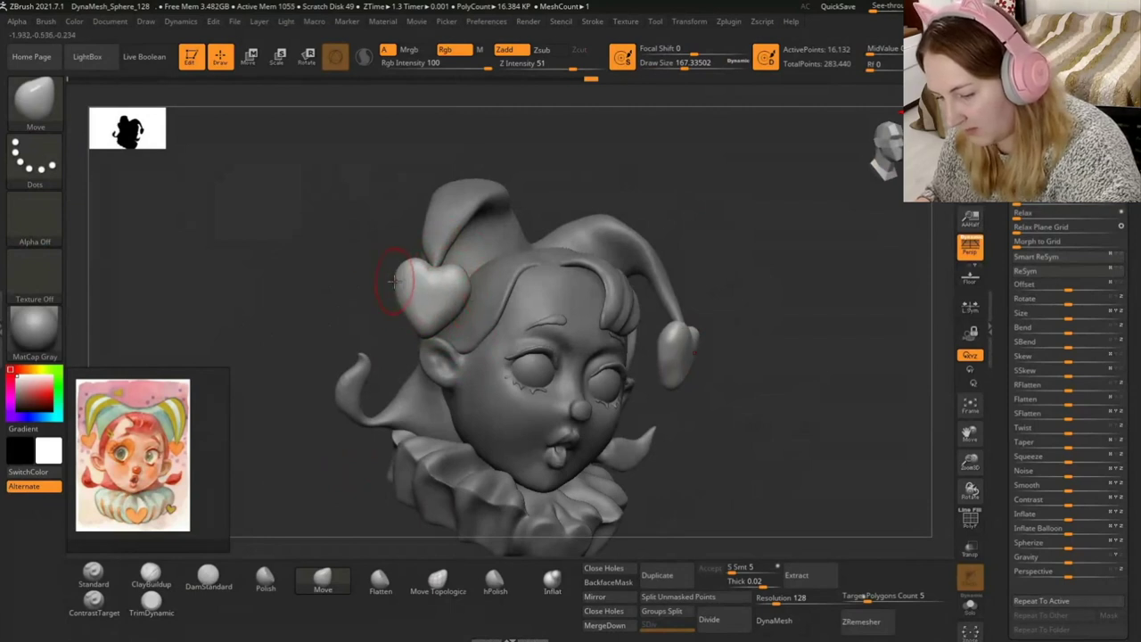
left_click(209, 574)
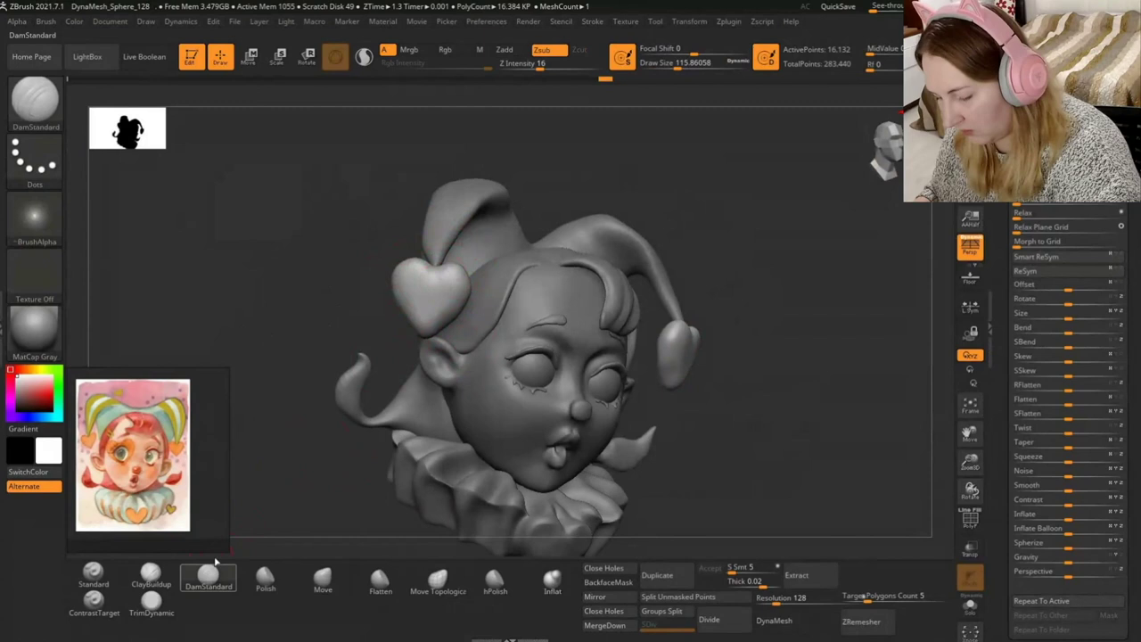
key("b")
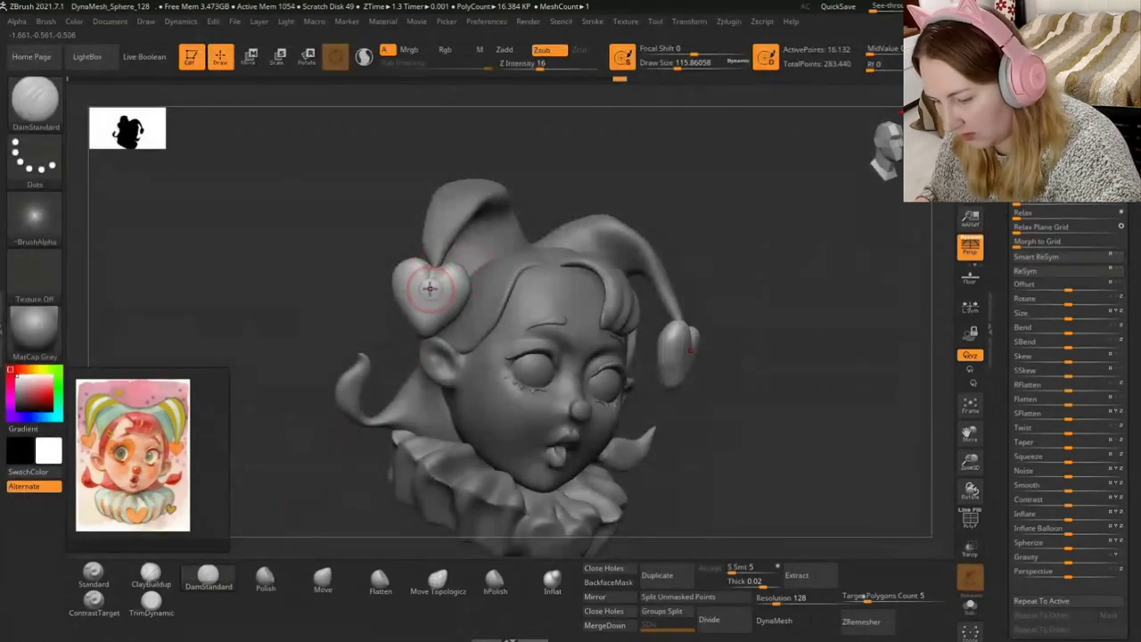
right_click_drag(484, 216, 731, 235)
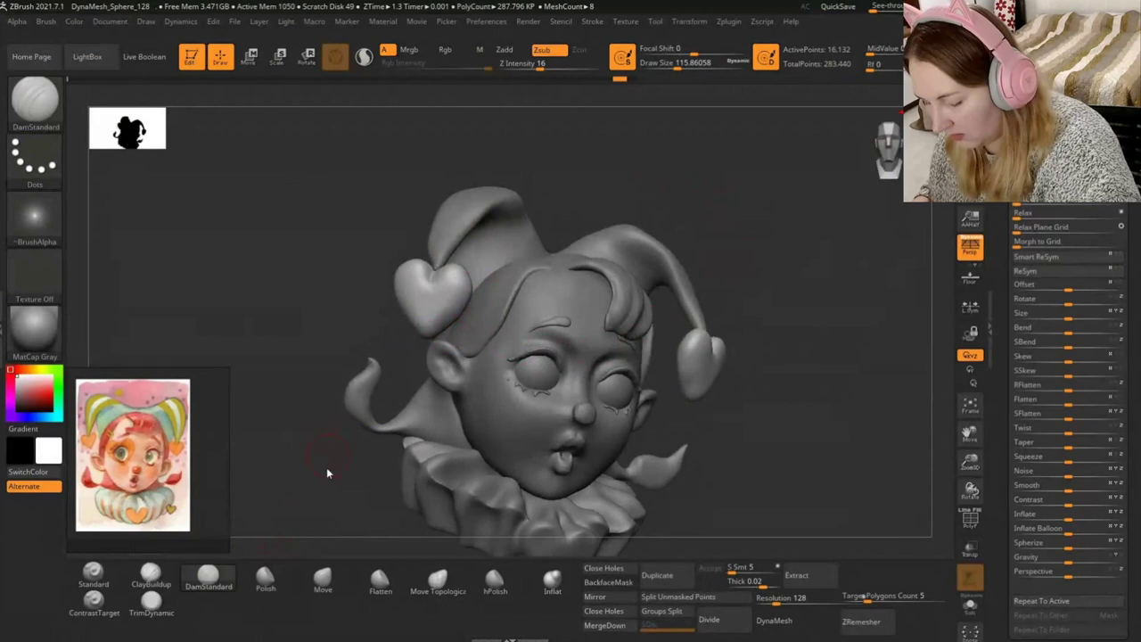
key("b")
key("m")
key("v")
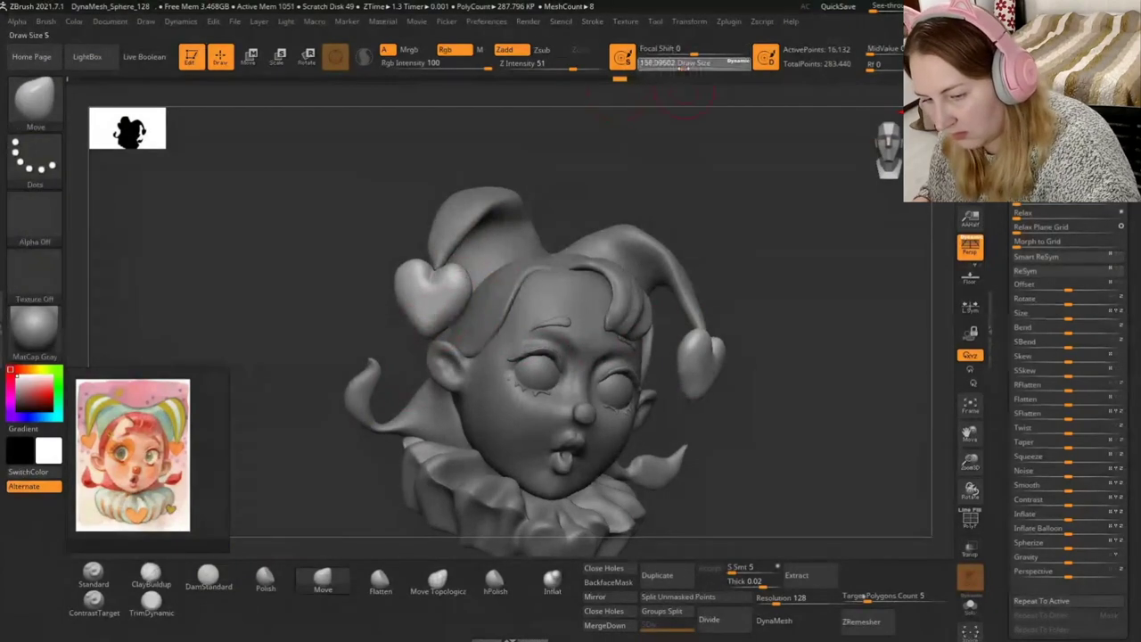
left_click_drag(686, 62, 673, 62)
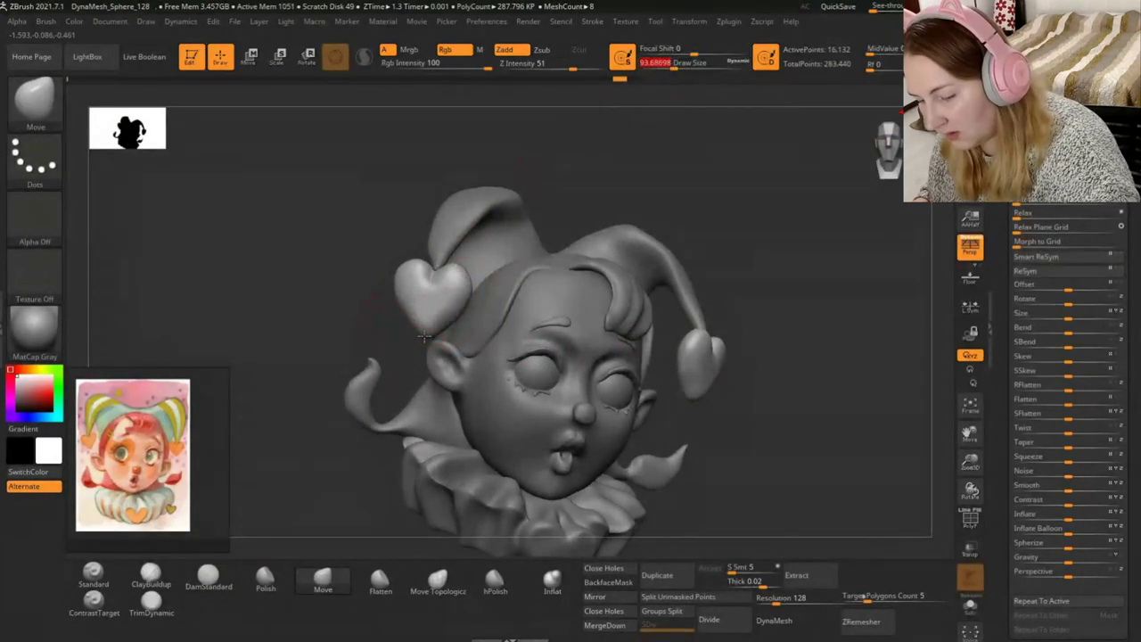
left_click_drag(776, 335, 784, 330, "shift")
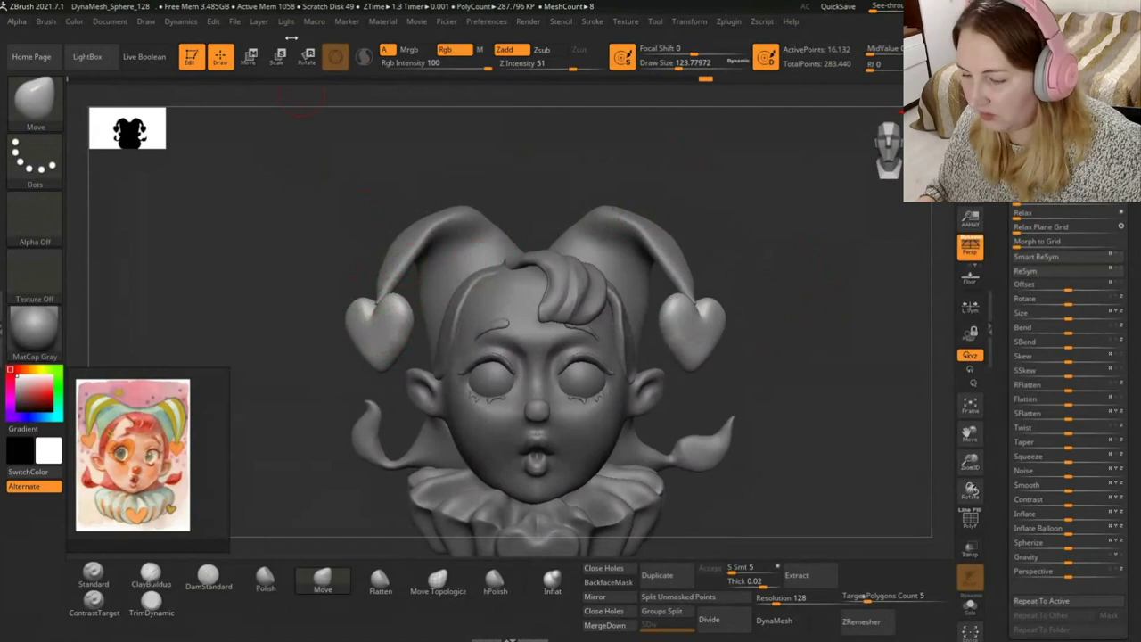
Lift both mirrored heart pompoms higher with Transpose Move, then return to Draw mode.
left_click(250, 56)
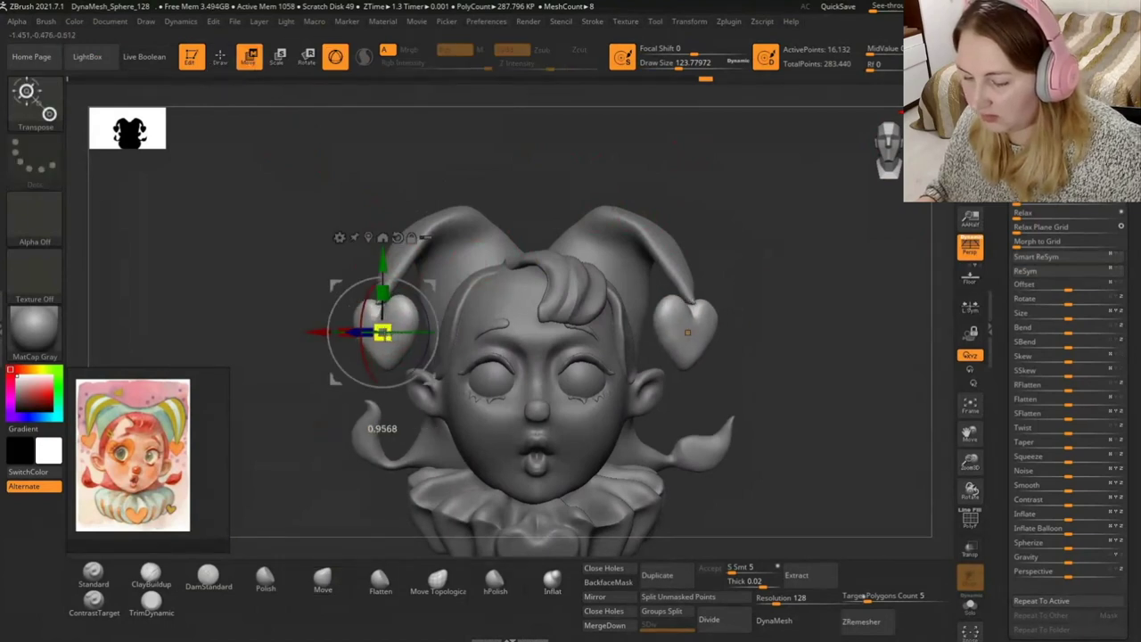
left_click_drag(381, 333, 382, 322)
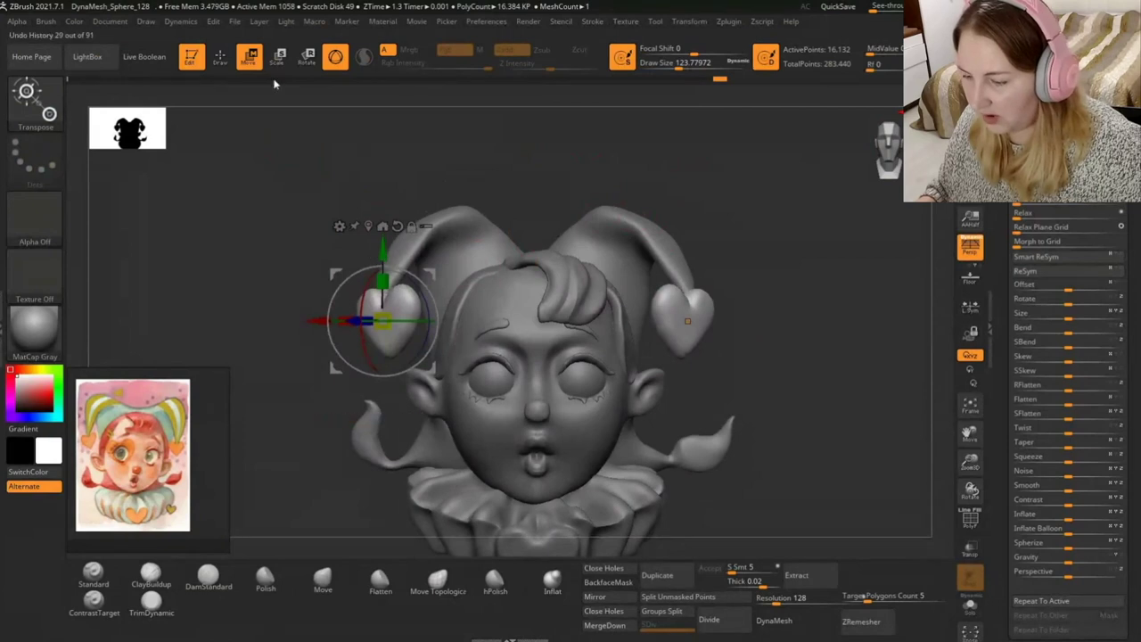
left_click(220, 56)
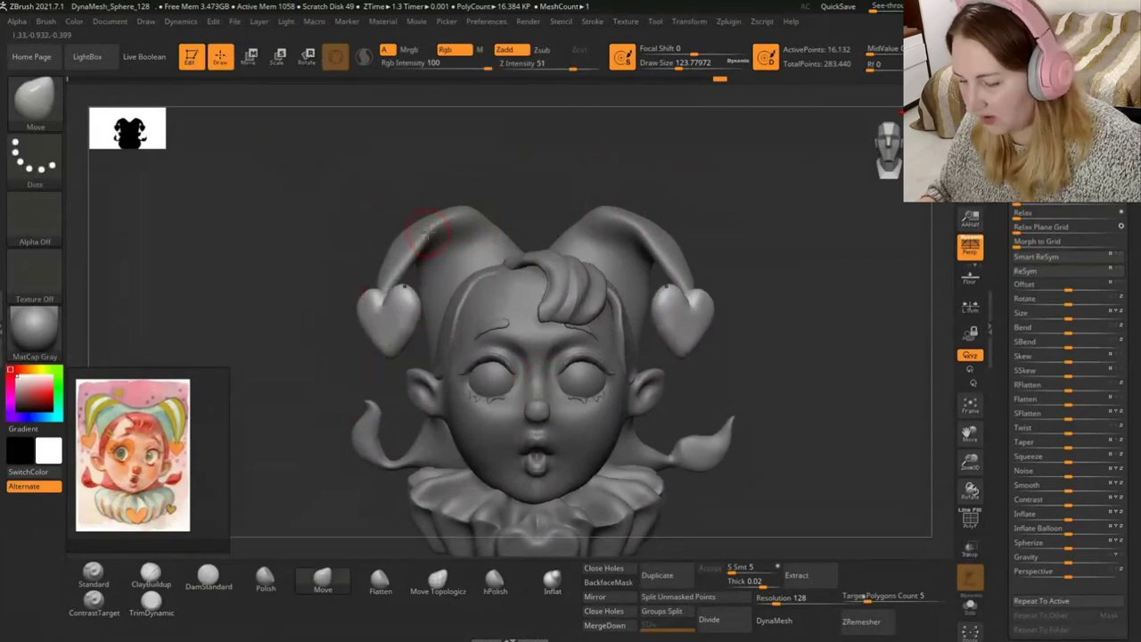
Select the hat subtool, enlarge the Move brush to about 593, and pull the hat back outward.
left_click_drag(767, 232, 808, 292)
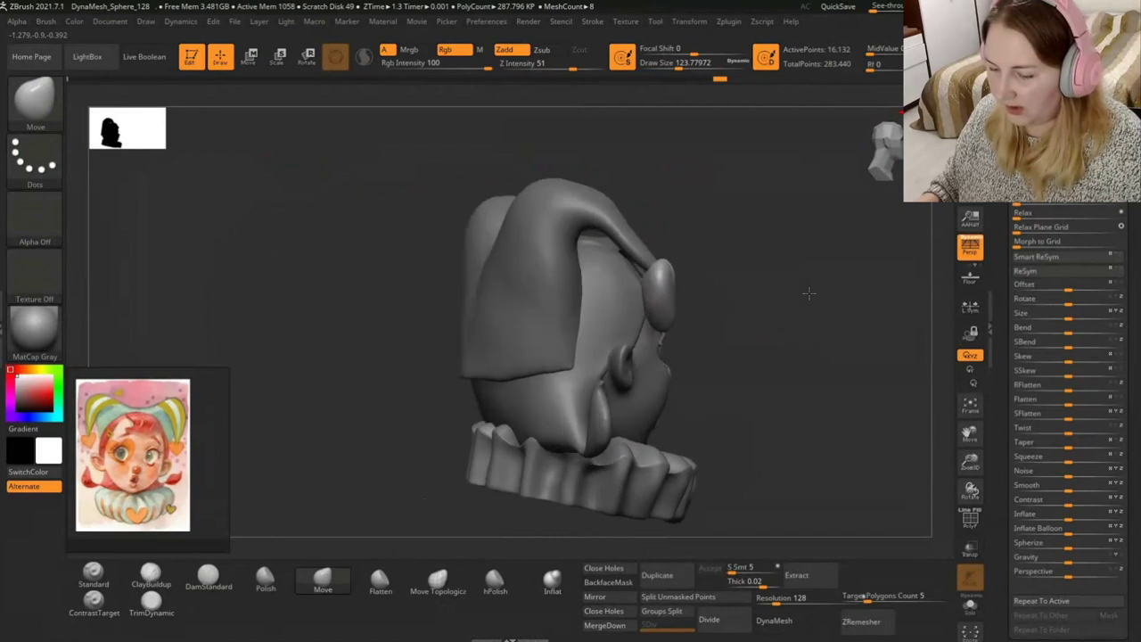
left_click_drag(805, 352, 789, 357)
left_click(546, 310, "alt")
mouse_move(784, 280)
left_mouse_down()
mouse_move(820, 262)
mouse_move(798, 296)
left_mouse_up()
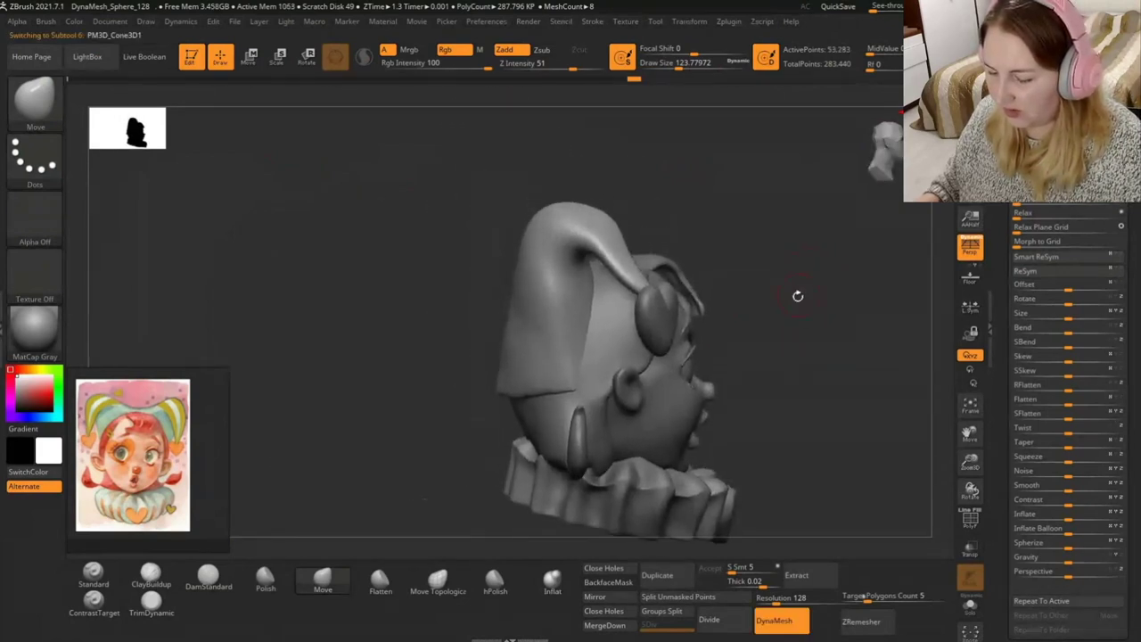
left_click_drag(679, 62, 706, 92)
left_click_drag(513, 327, 483, 327)
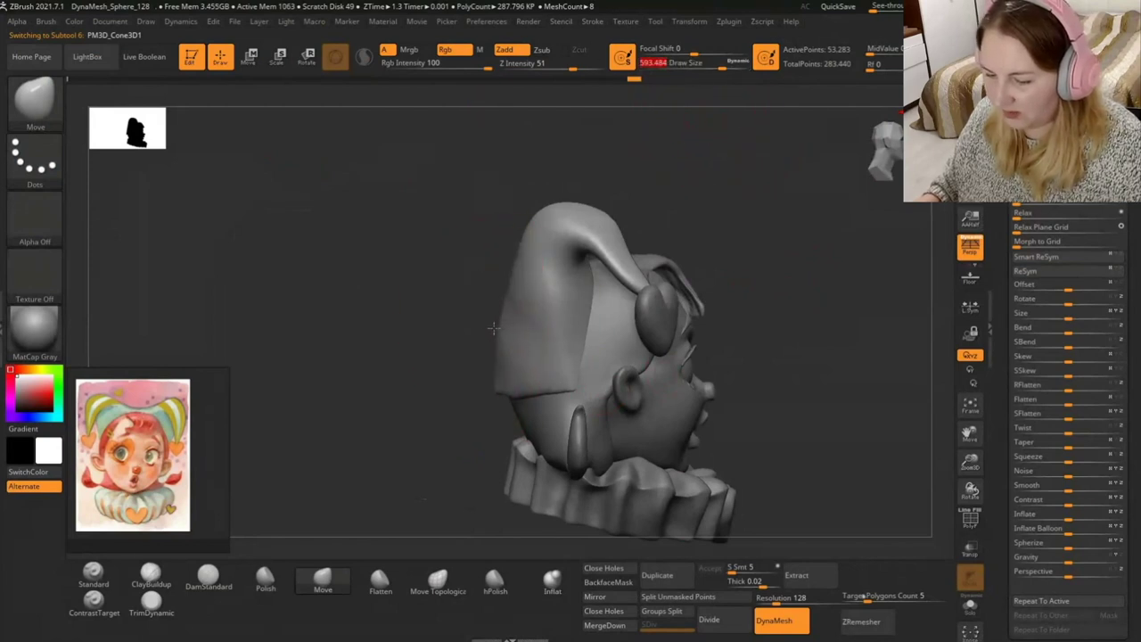
left_click_drag(495, 399, 432, 398)
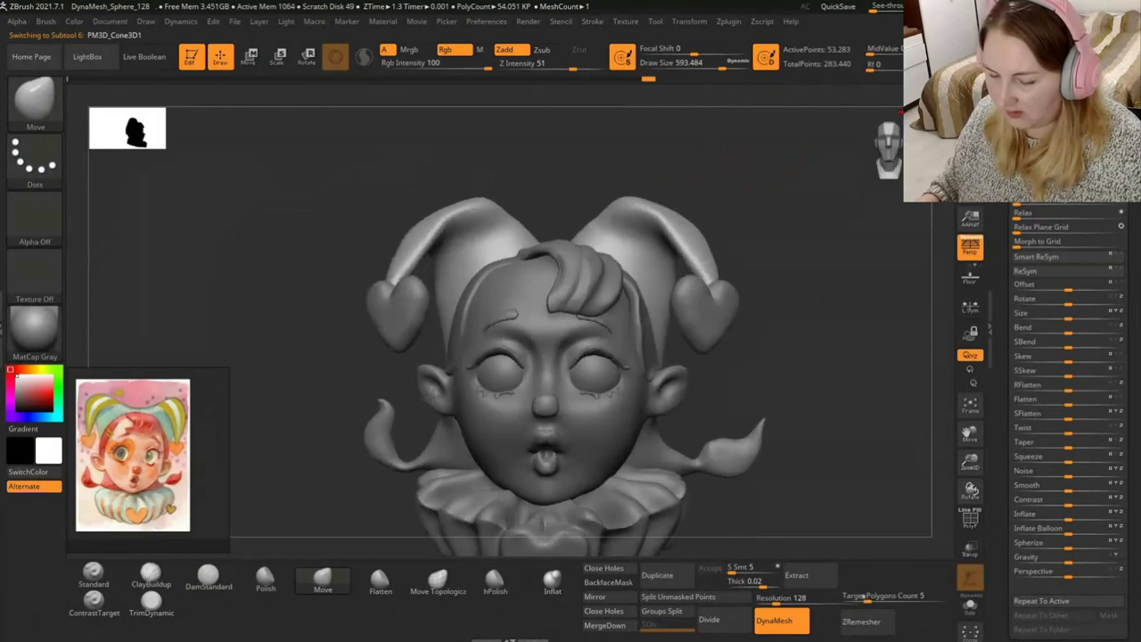
Pull the hat back further outward and drag its lower edge down toward the ear.
left_click_drag(351, 395, 295, 264)
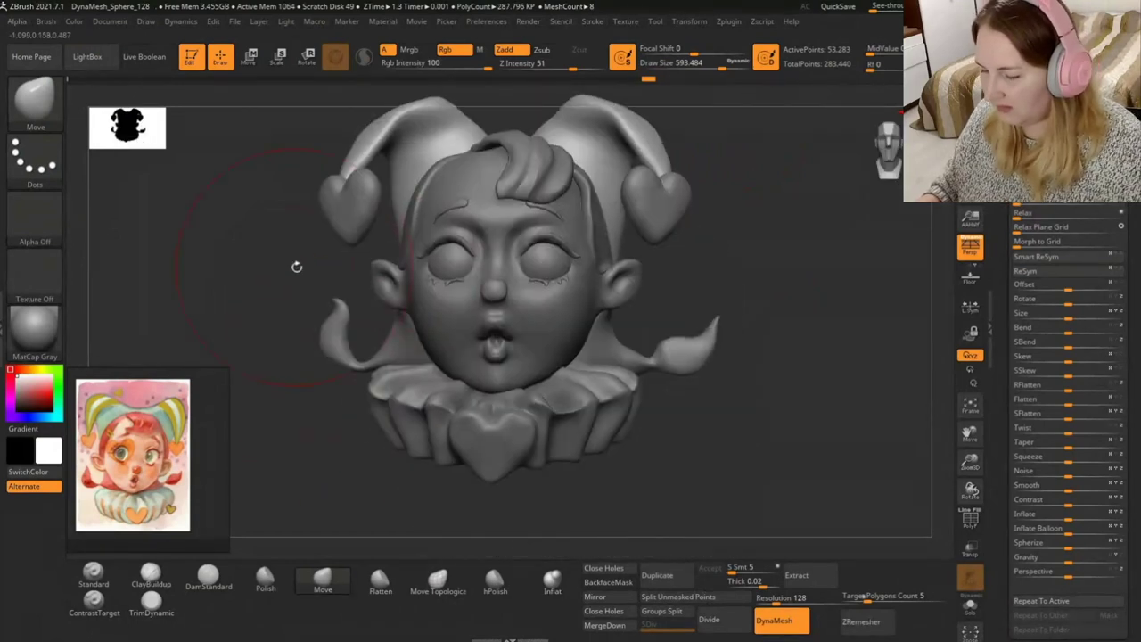
left_click_drag(622, 389, 733, 360)
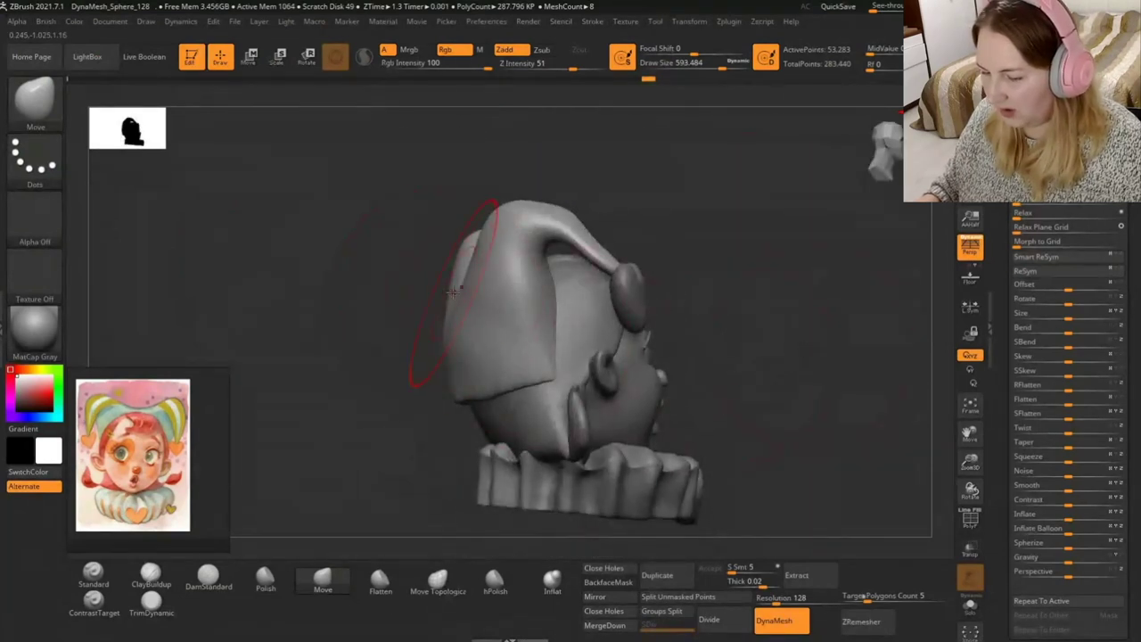
left_click_drag(488, 259, 439, 263)
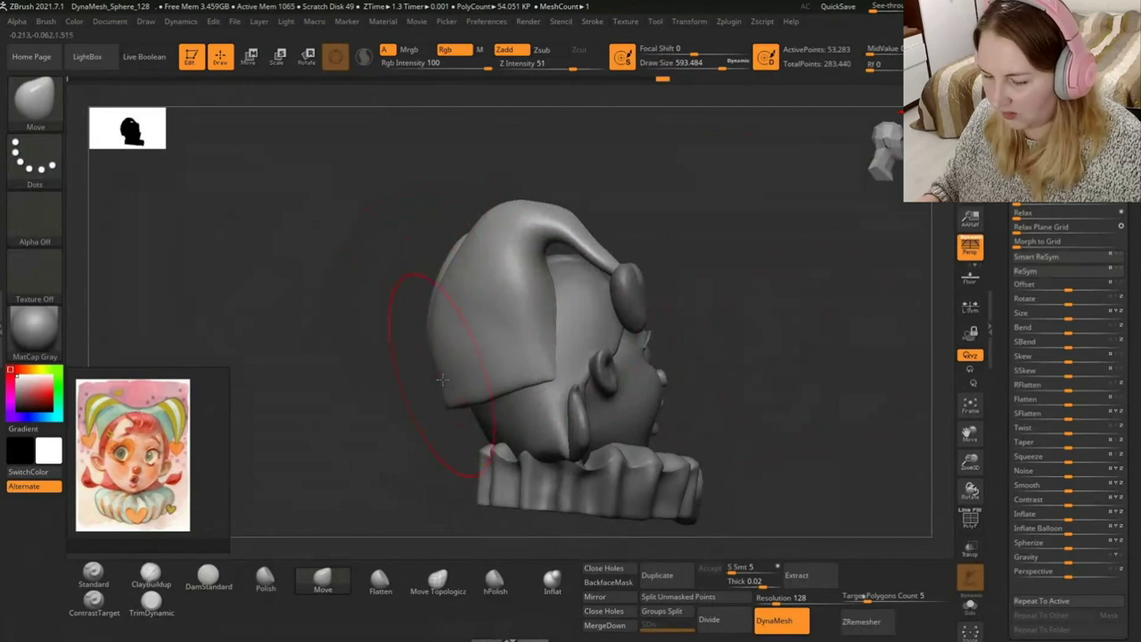
mouse_move(451, 409)
left_mouse_down()
mouse_move(487, 393)
mouse_move(450, 340)
left_mouse_up()
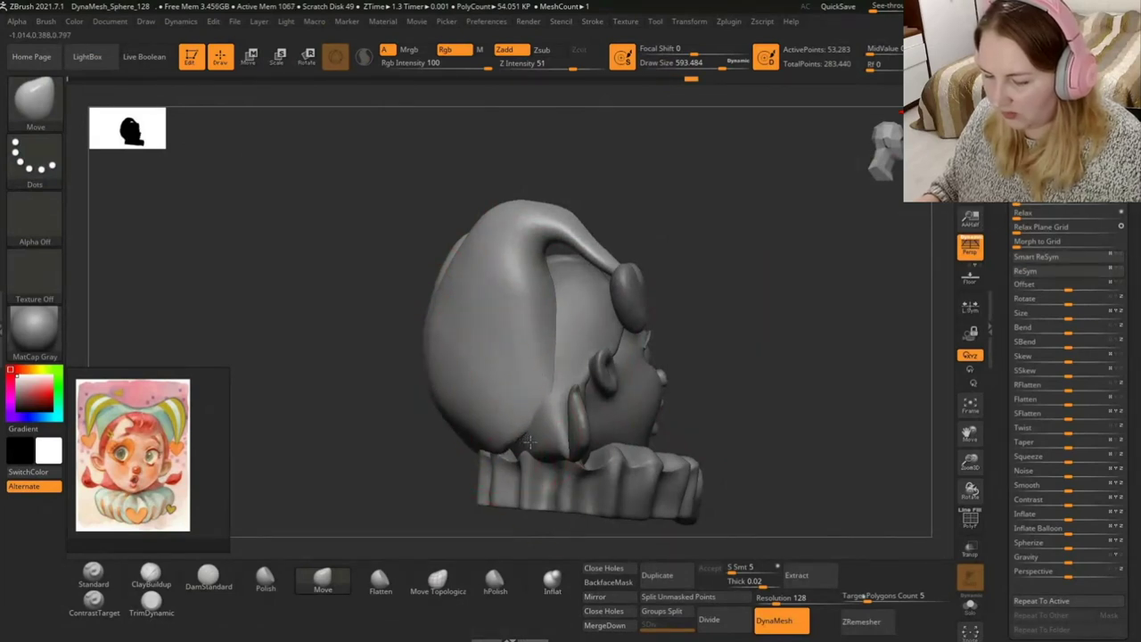
mouse_move(450, 340)
left_mouse_down()
mouse_move(453, 290)
mouse_move(453, 354)
left_mouse_up()
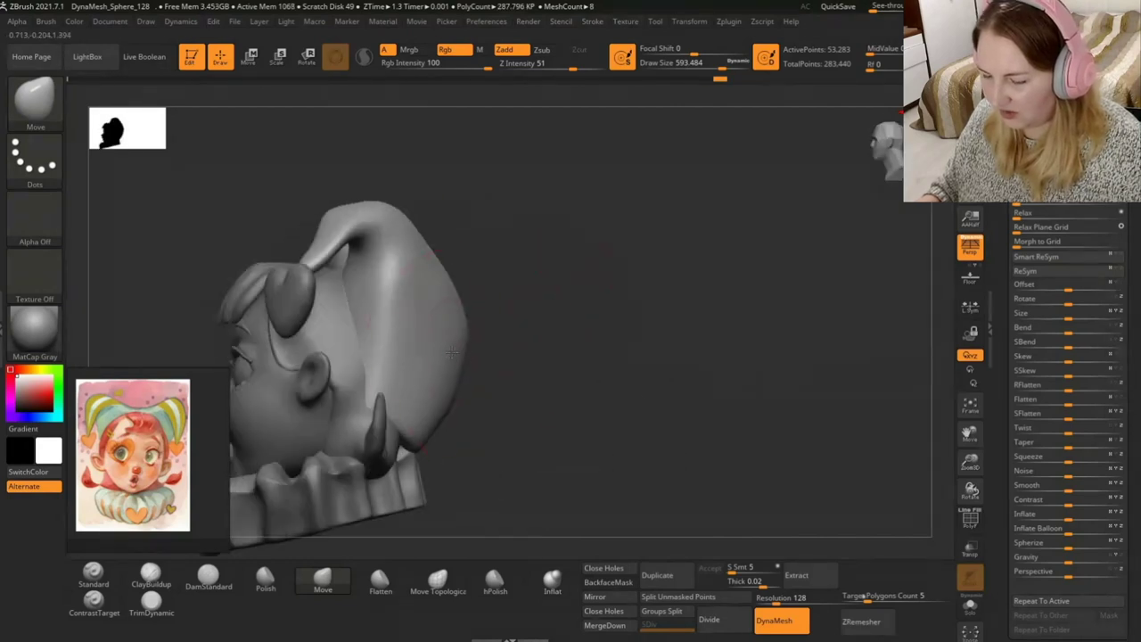
mouse_move(526, 350)
left_mouse_down()
mouse_move(470, 229)
mouse_move(478, 275)
mouse_move(761, 191)
mouse_move(751, 245)
mouse_move(728, 220)
mouse_move(739, 224)
mouse_move(710, 303)
left_mouse_up()
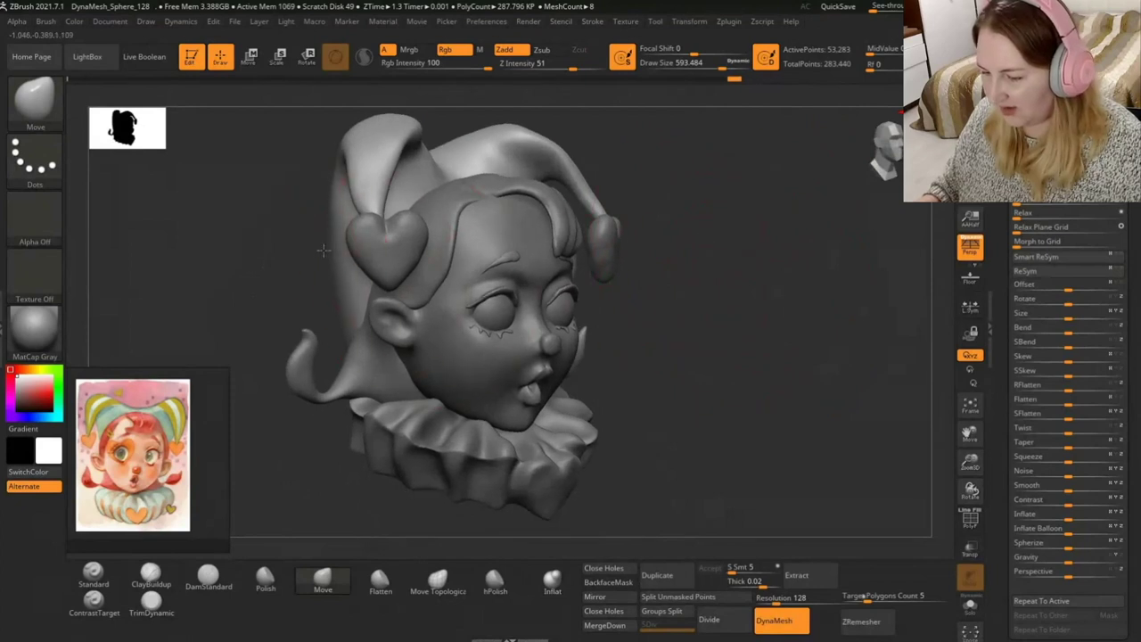
left_click_drag(422, 288, 357, 247)
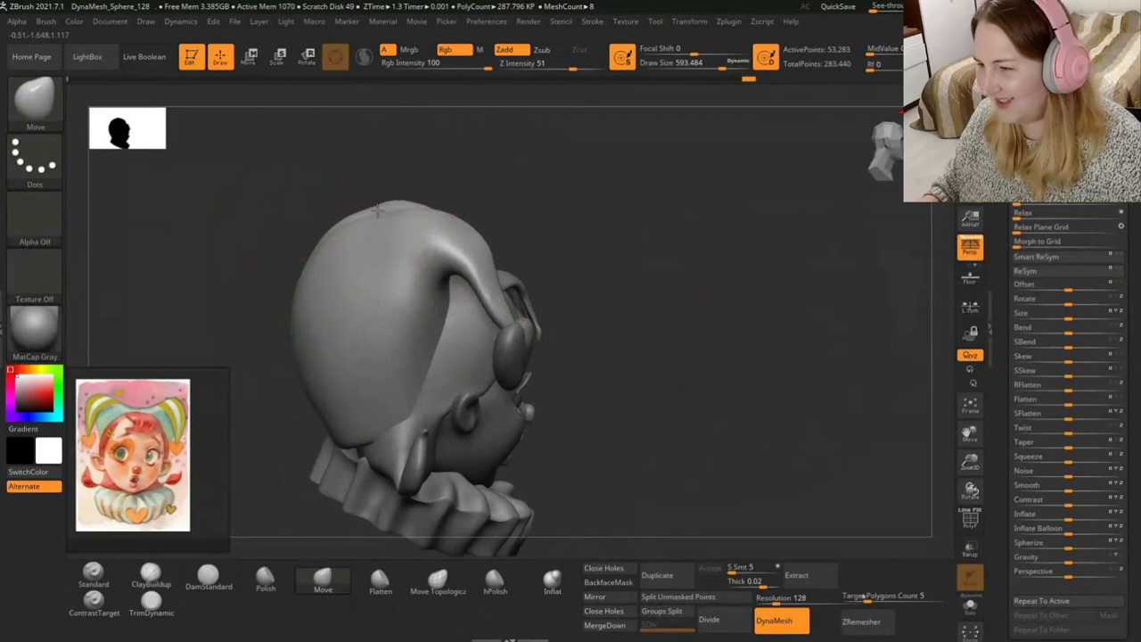
mouse_move(651, 224)
left_mouse_down("alt")
mouse_move(694, 263)
mouse_move(713, 364)
mouse_move(642, 354)
mouse_move(664, 382)
mouse_move(643, 389)
left_mouse_up("alt")
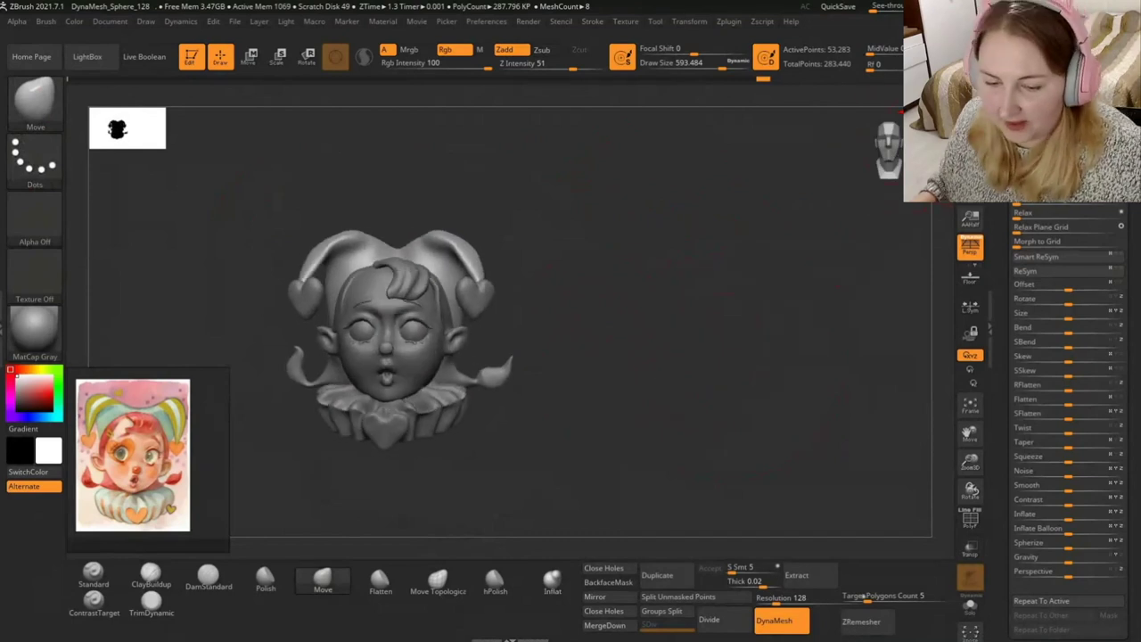
Open the Subtool list, select the head subtool, and expand the Merge options.
scroll(1034, 234, "up", 5)
left_click(1030, 248)
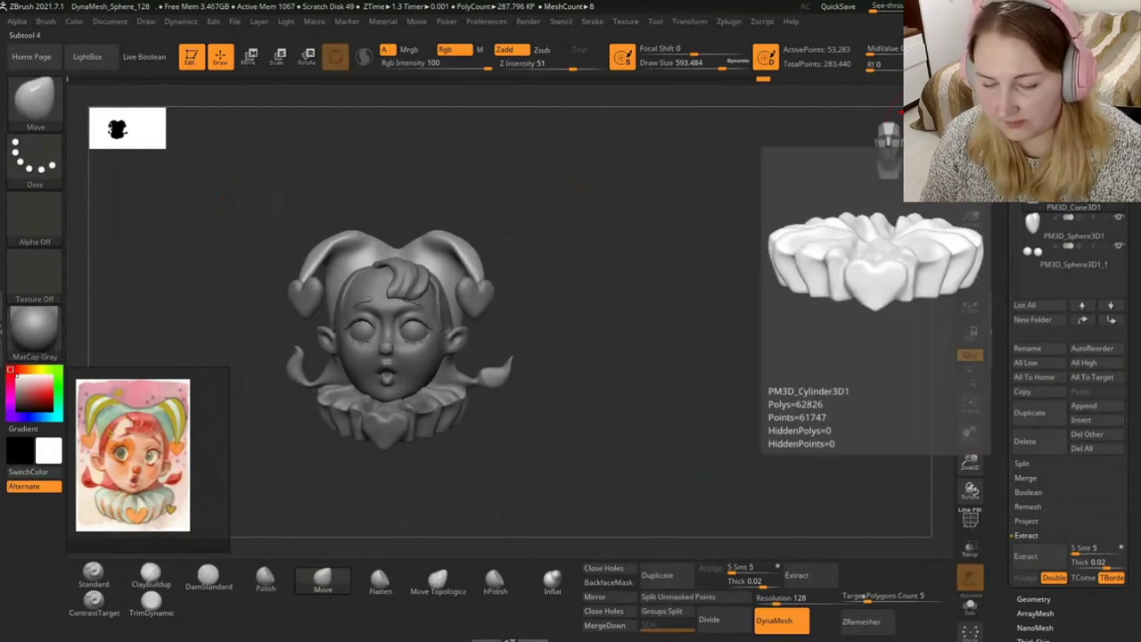
left_click(722, 24)
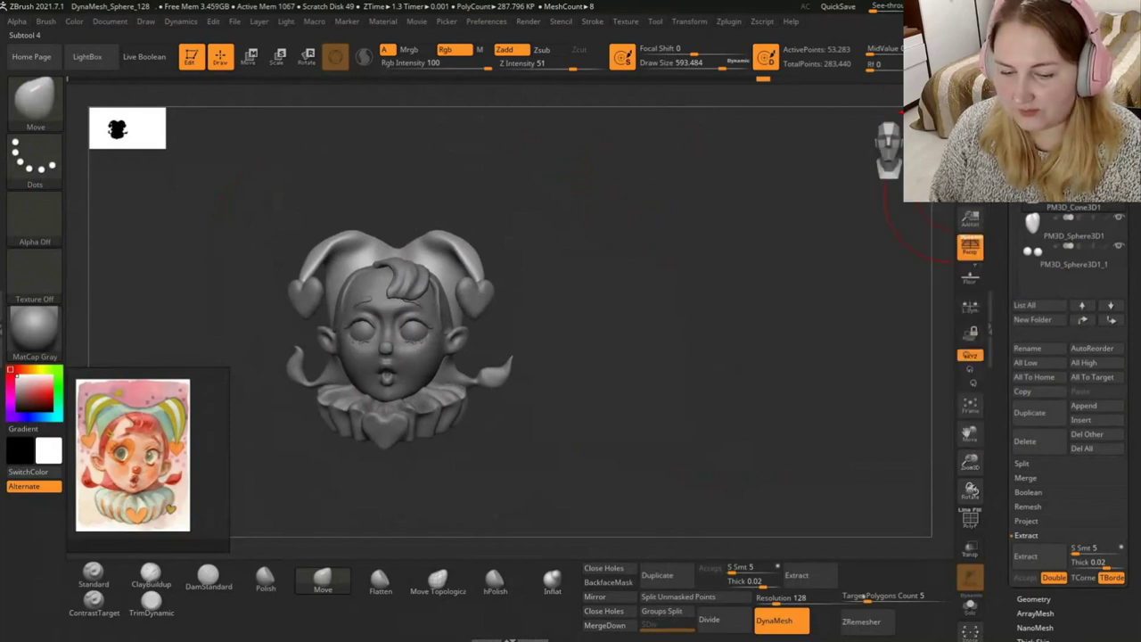
key("Down")
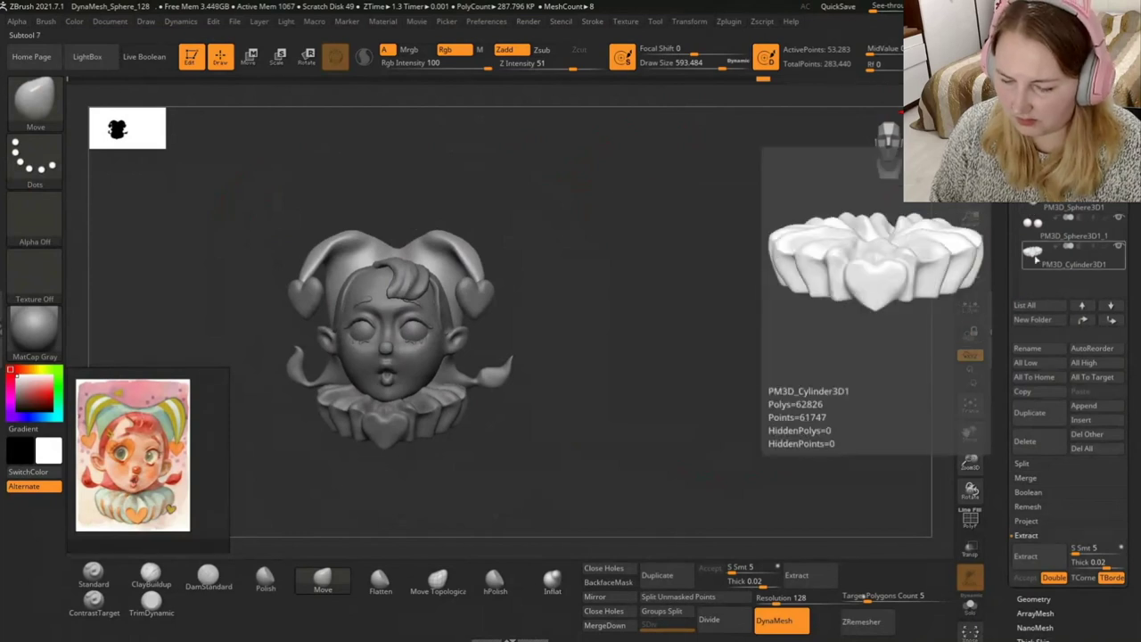
left_click(1060, 178)
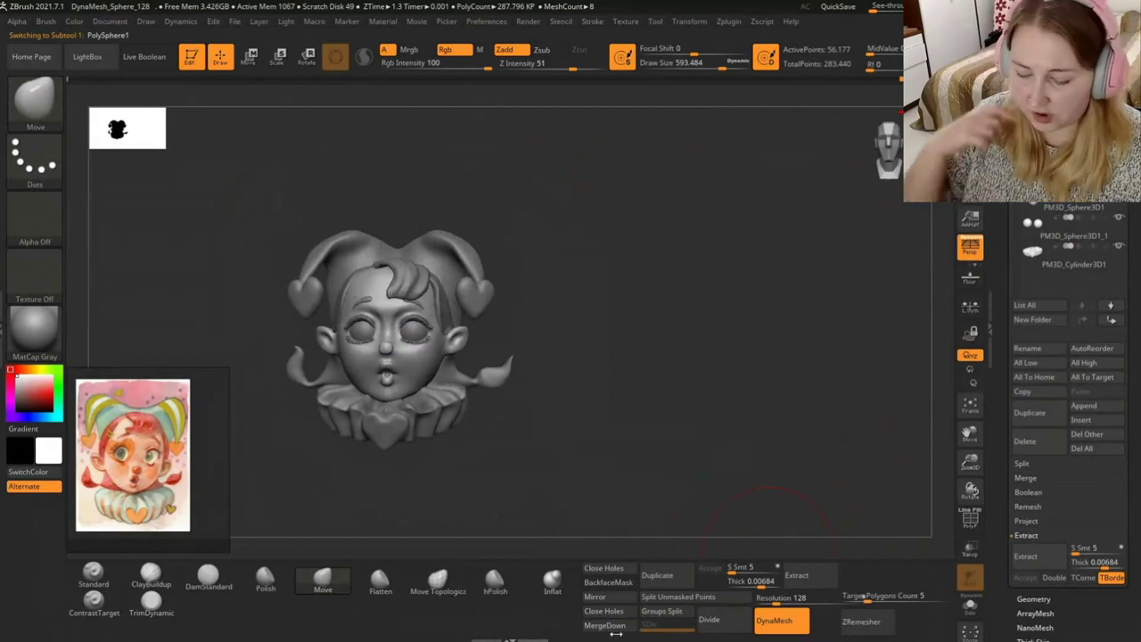
left_click_drag(997, 495, 986, 281)
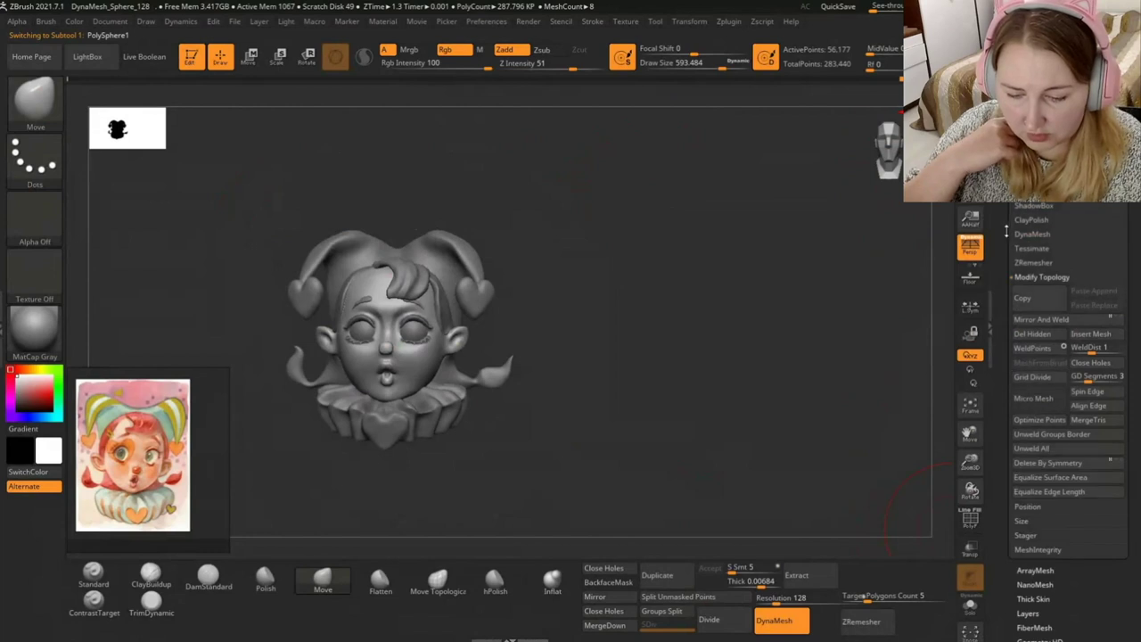
left_click_drag(1005, 230, 1017, 528)
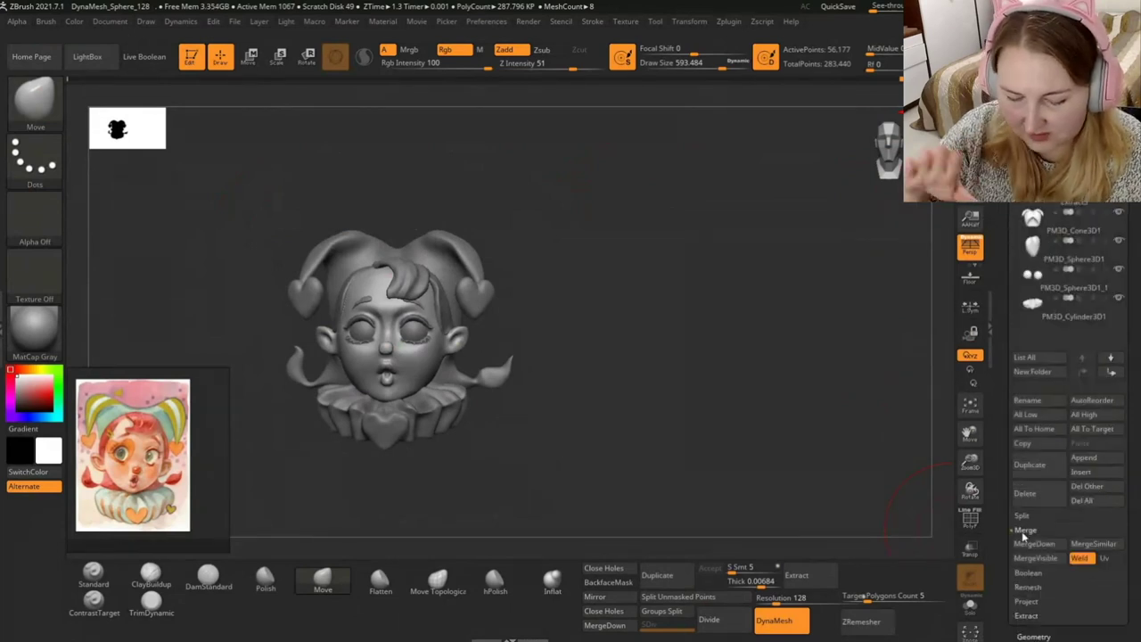
left_click(1022, 530)
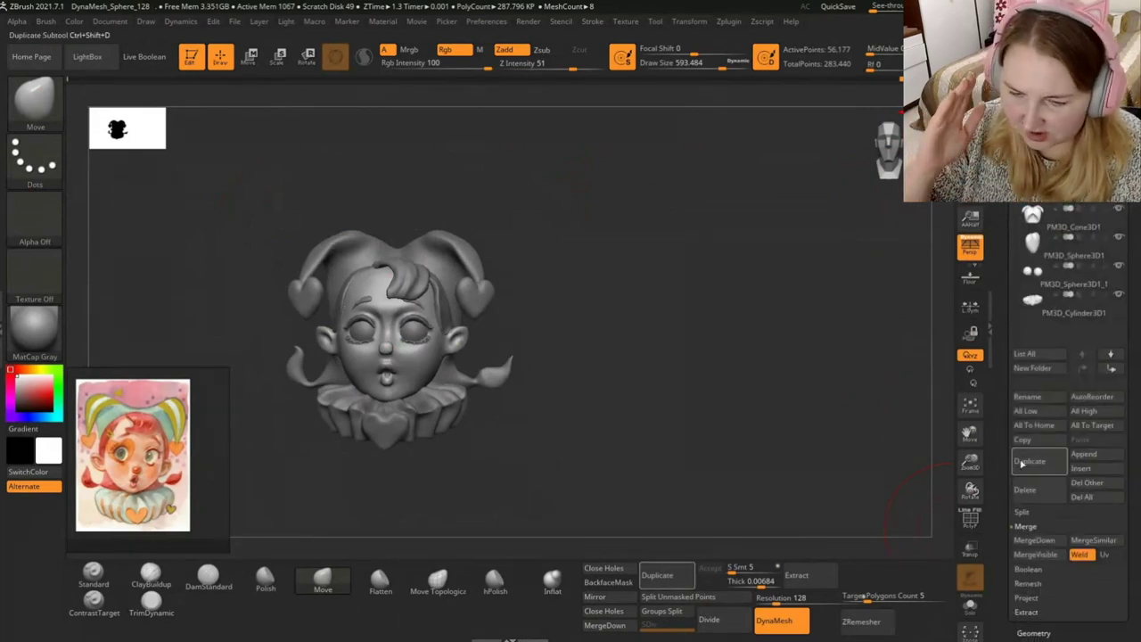
left_click_drag(997, 567, 999, 512)
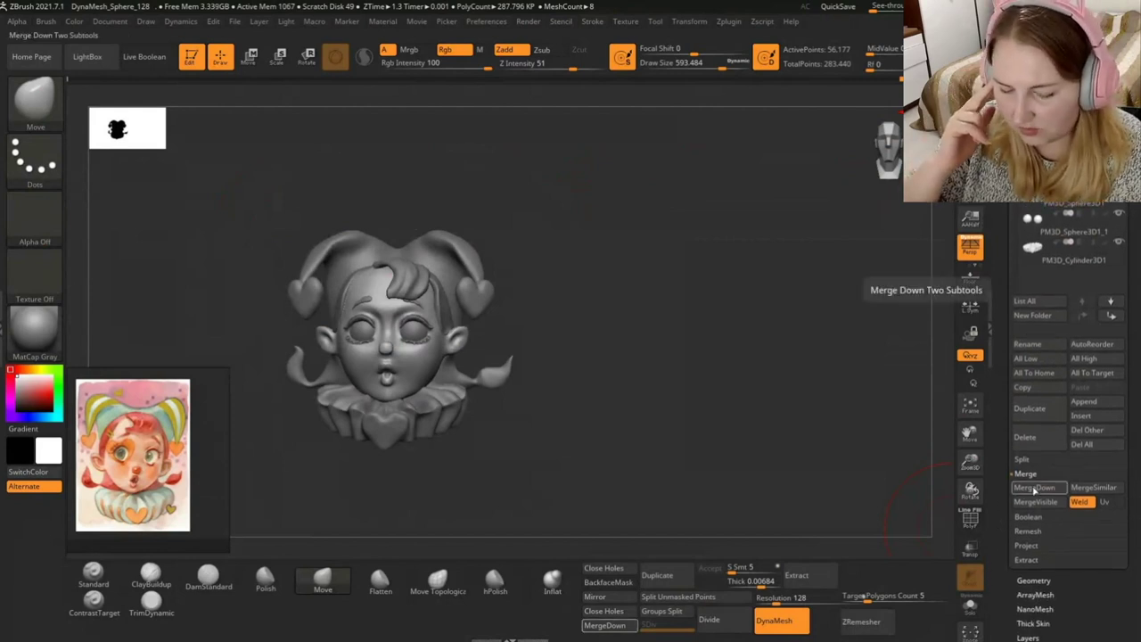
scroll(1067, 268, "up", 2)
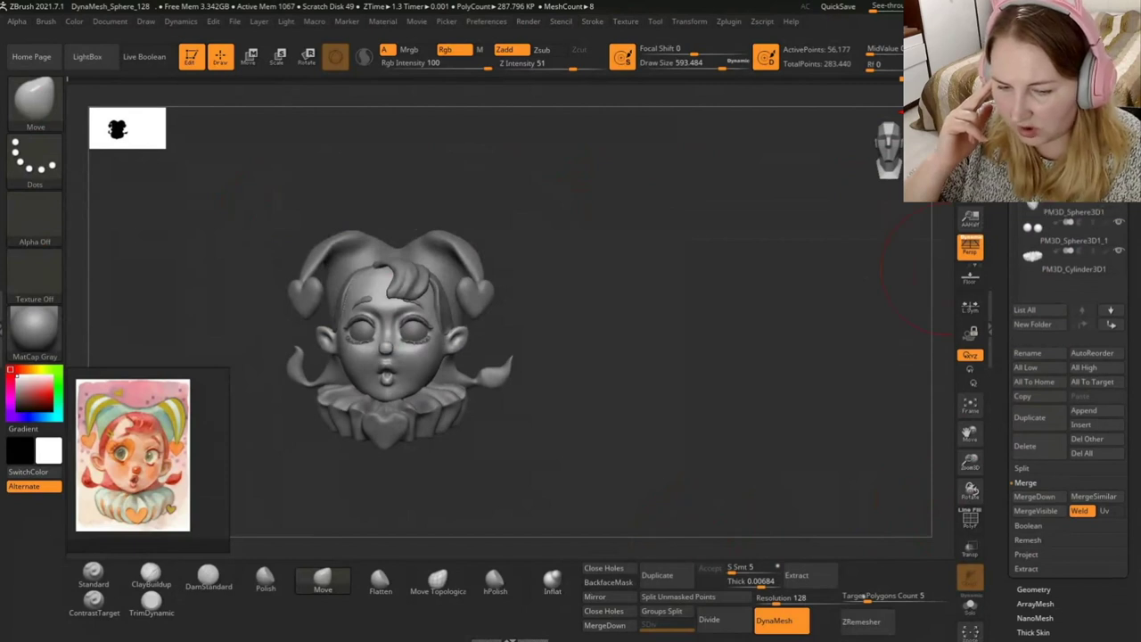
Run MergeDown repeatedly, accepting the non-undoable warning, until three subtools remain.
left_click(605, 625)
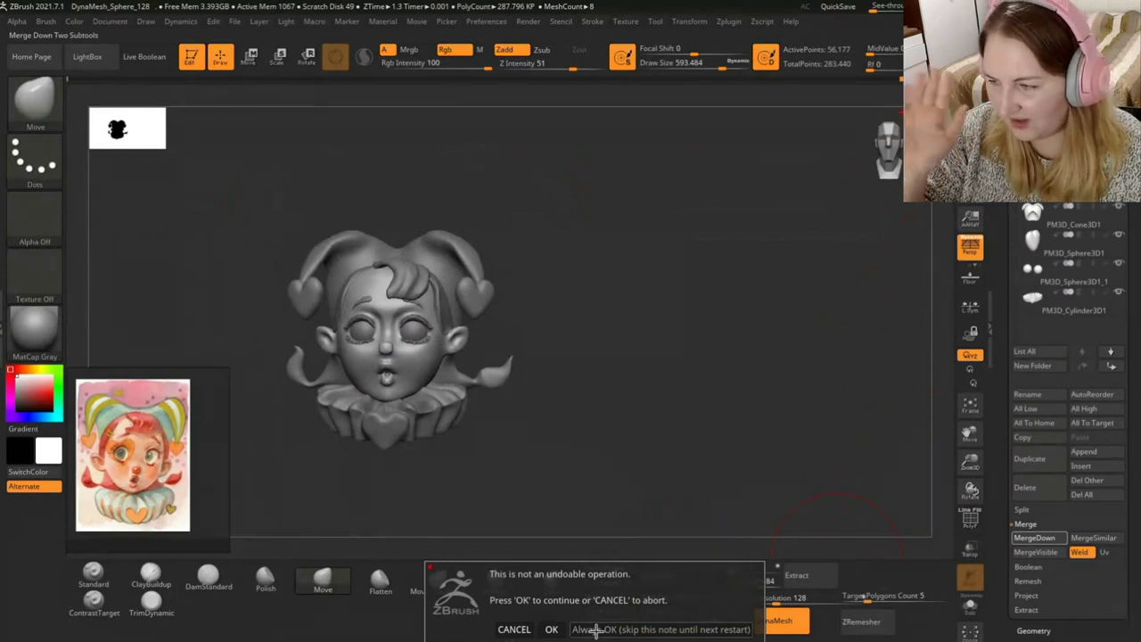
left_click(560, 629)
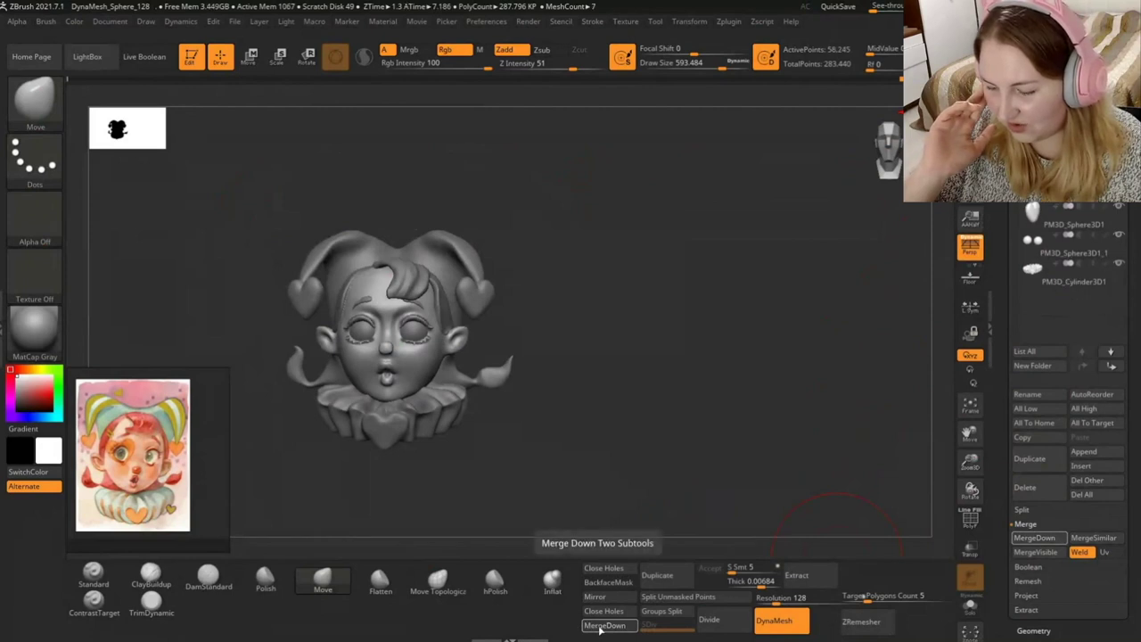
left_click(604, 626)
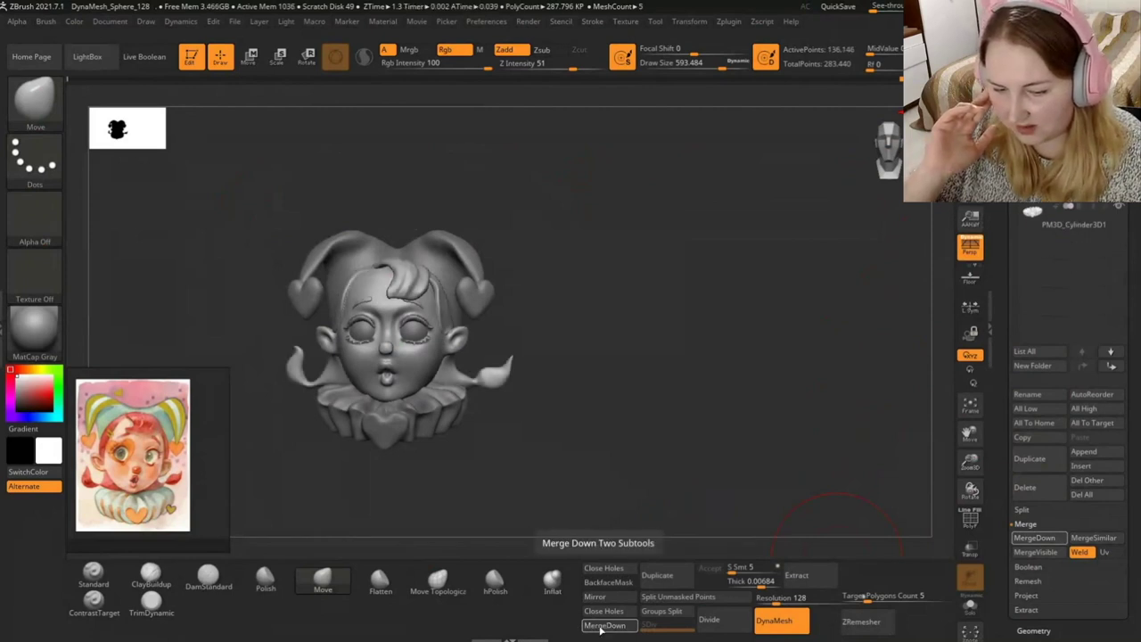
left_click(600, 630)
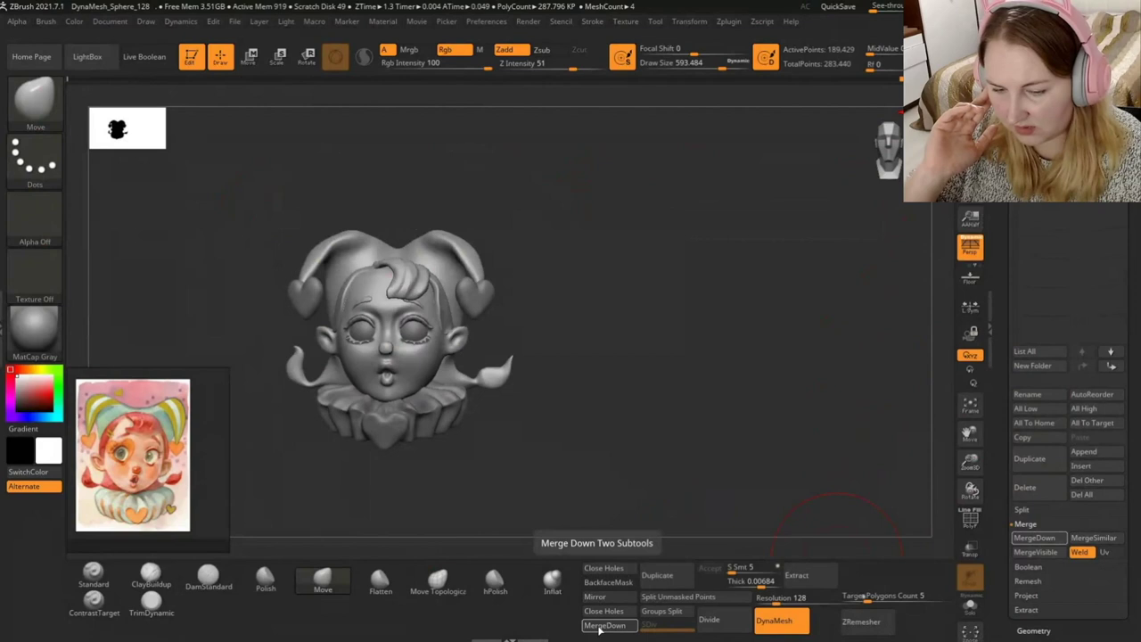
left_click(600, 629)
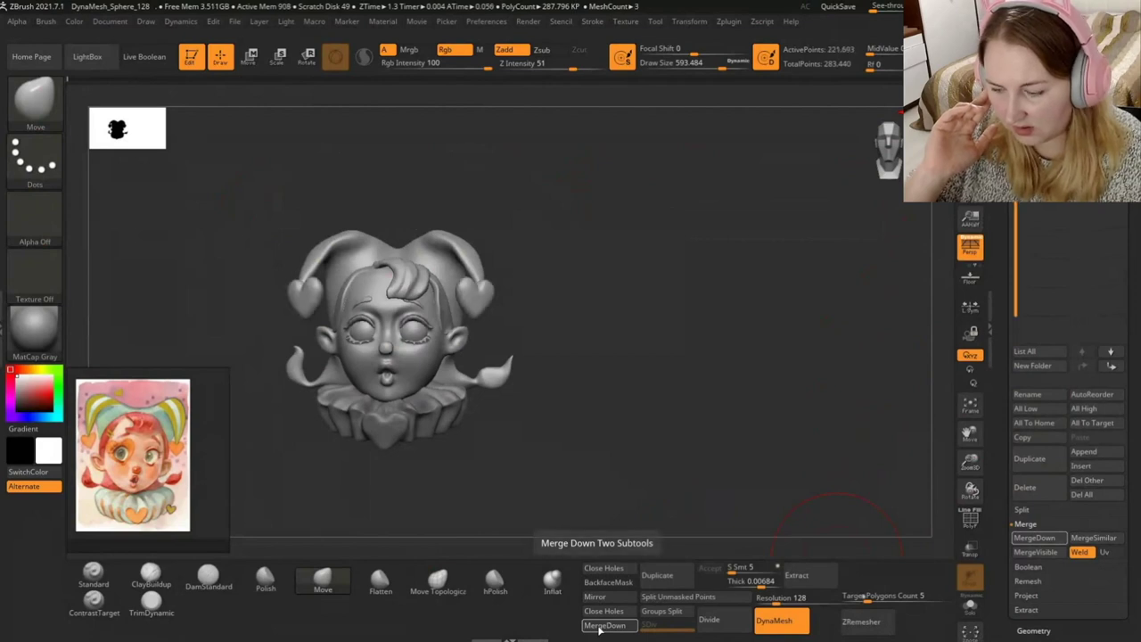
Rotate the merged bust with the Transpose Move gizmo ring so the head faces right, then return to Draw.
mouse_move(739, 407)
left_mouse_down()
mouse_move(662, 327)
mouse_move(546, 260)
mouse_move(740, 288)
left_mouse_up()
key("w")
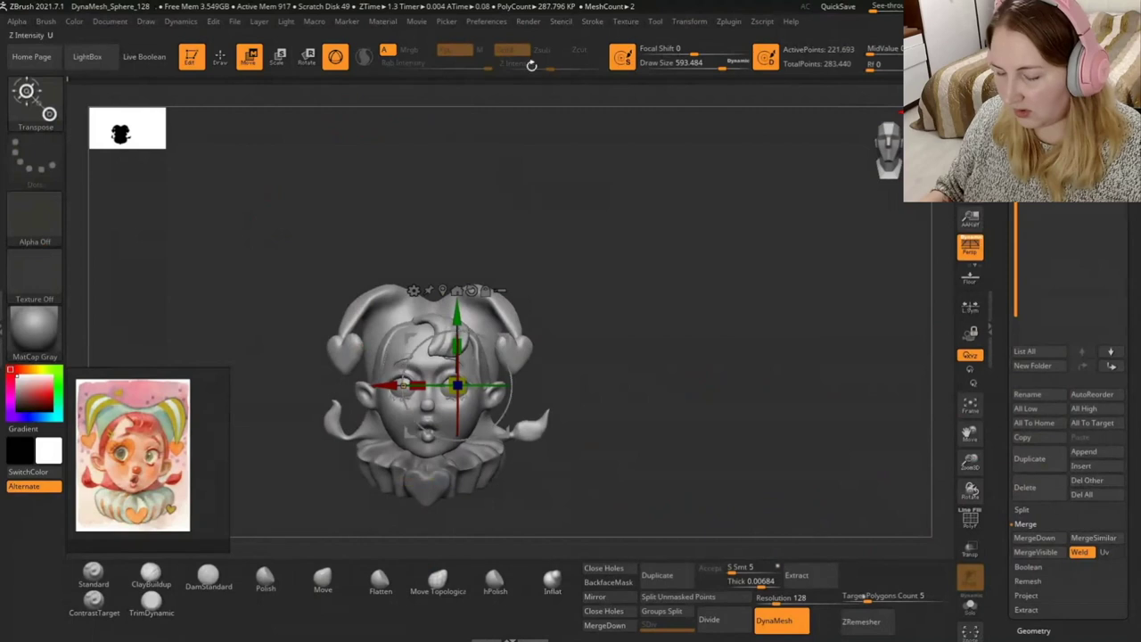
left_click(687, 22)
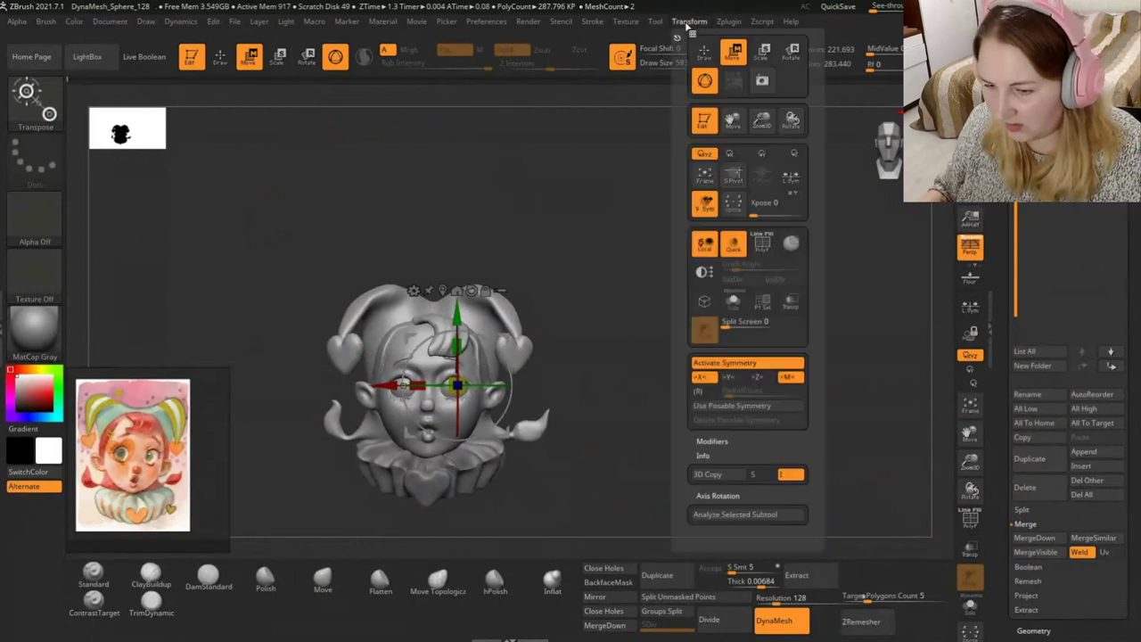
left_click(724, 362)
left_click_drag(481, 361, 660, 325)
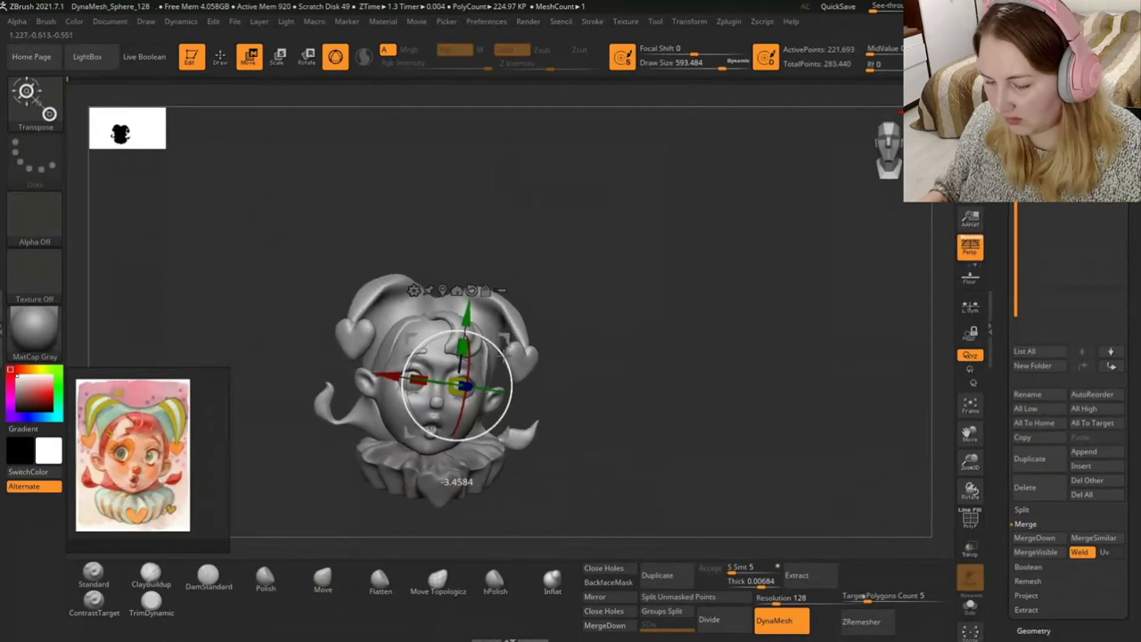
mouse_move(503, 343)
left_mouse_down()
mouse_move(463, 383)
mouse_move(663, 352)
mouse_move(553, 356)
left_mouse_up()
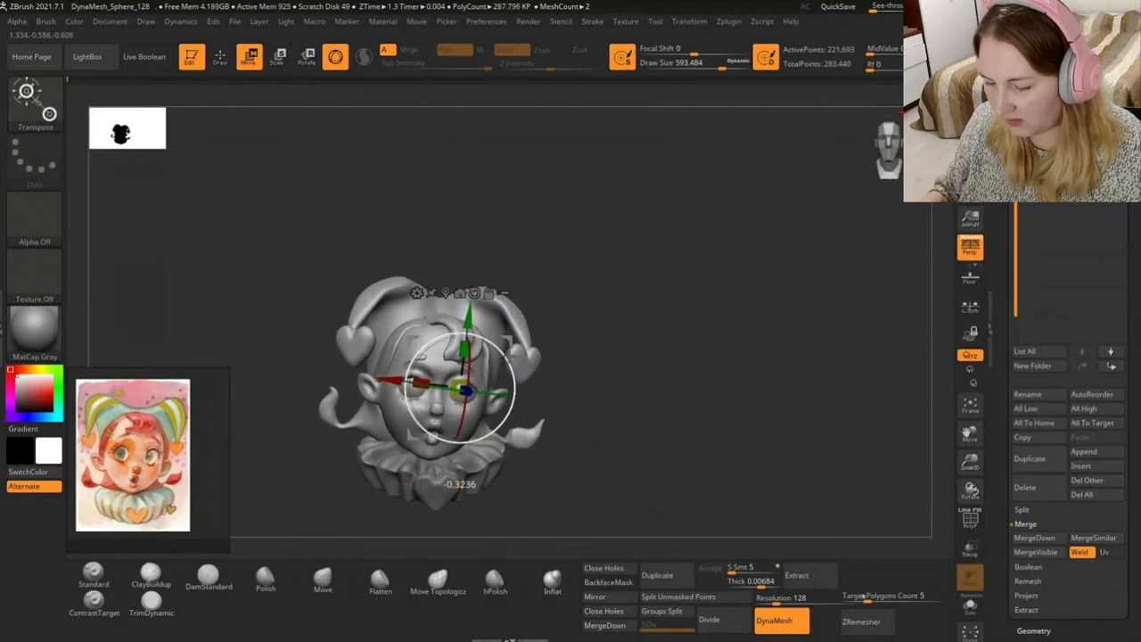
left_click_drag(506, 354, 510, 393)
left_click_drag(510, 342, 508, 345)
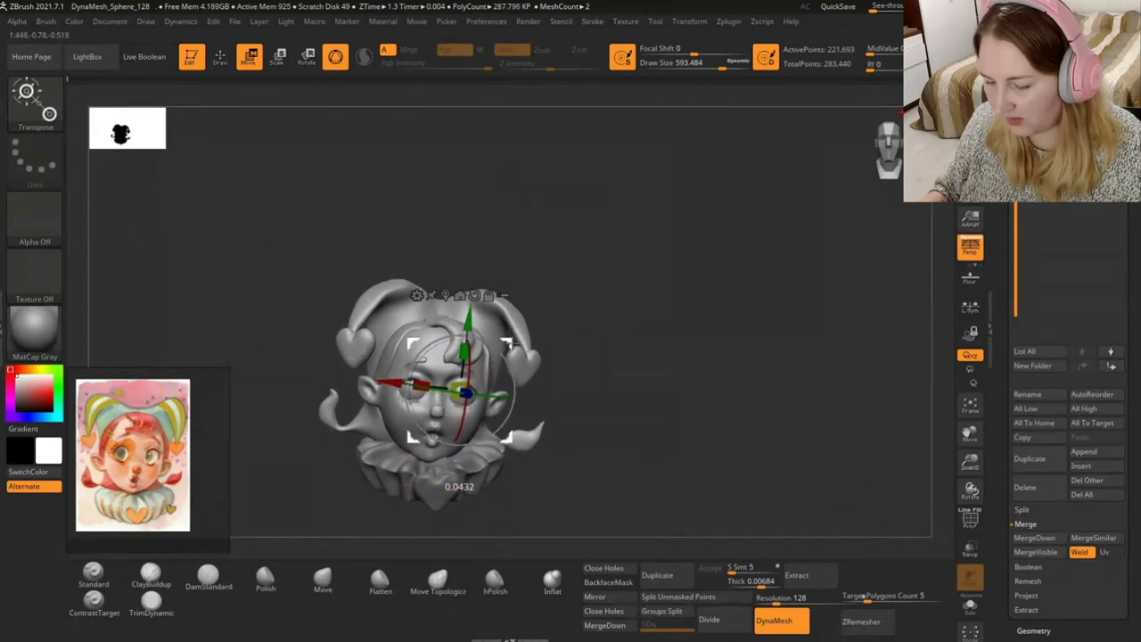
key("q")
left_click_drag(691, 348, 674, 315)
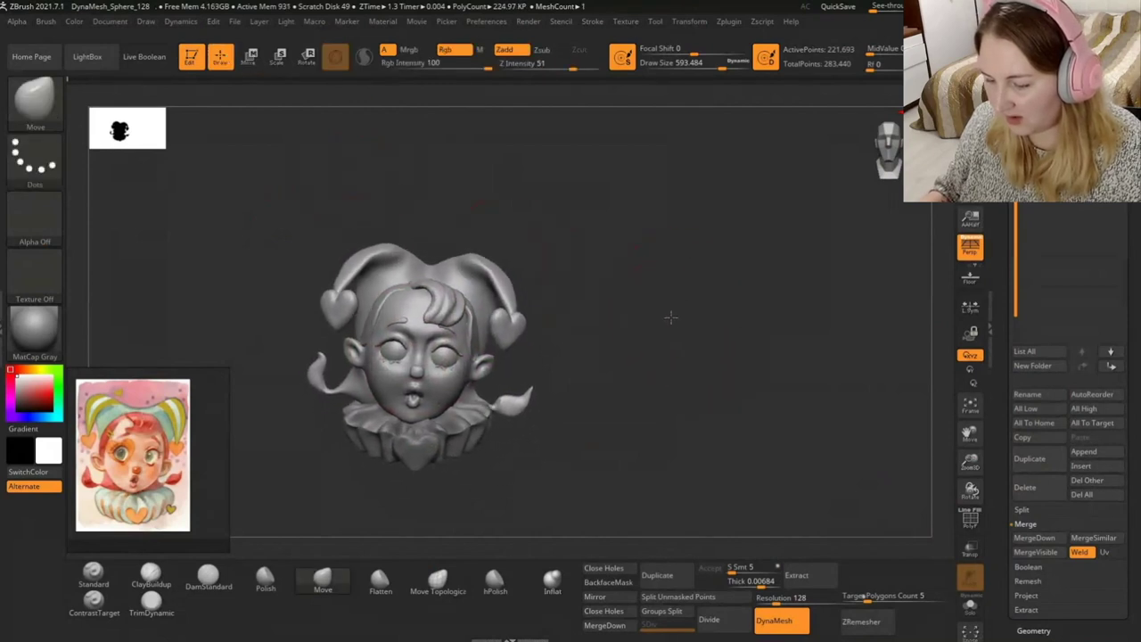
Select the Move Topological brush and turn on PolyF polygroup display.
left_click_drag(676, 316, 651, 320)
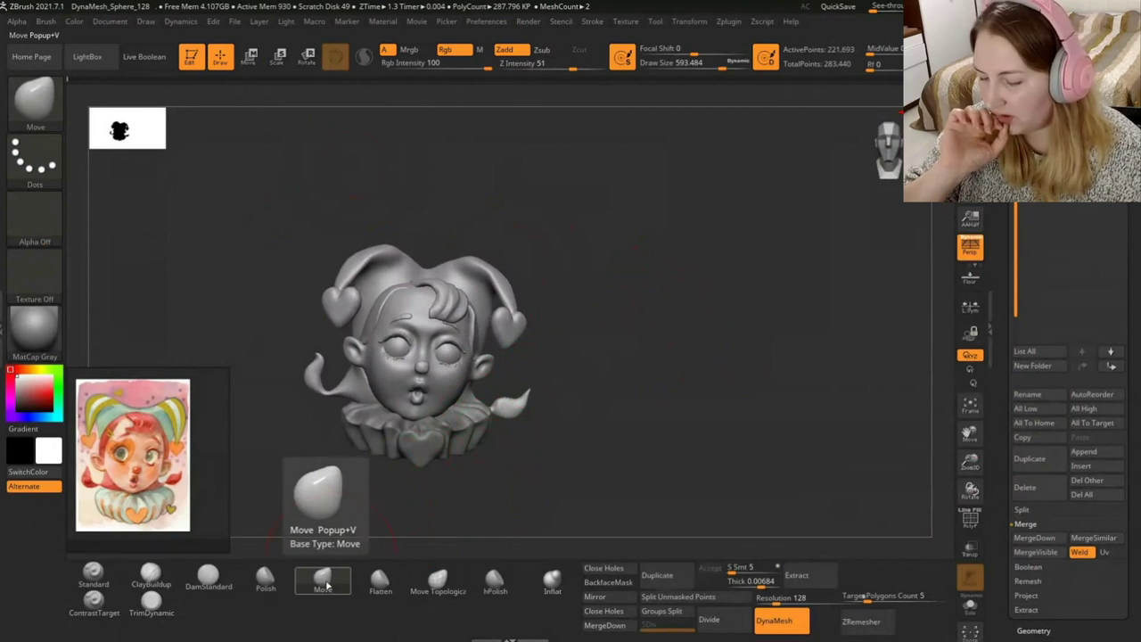
left_click(436, 581)
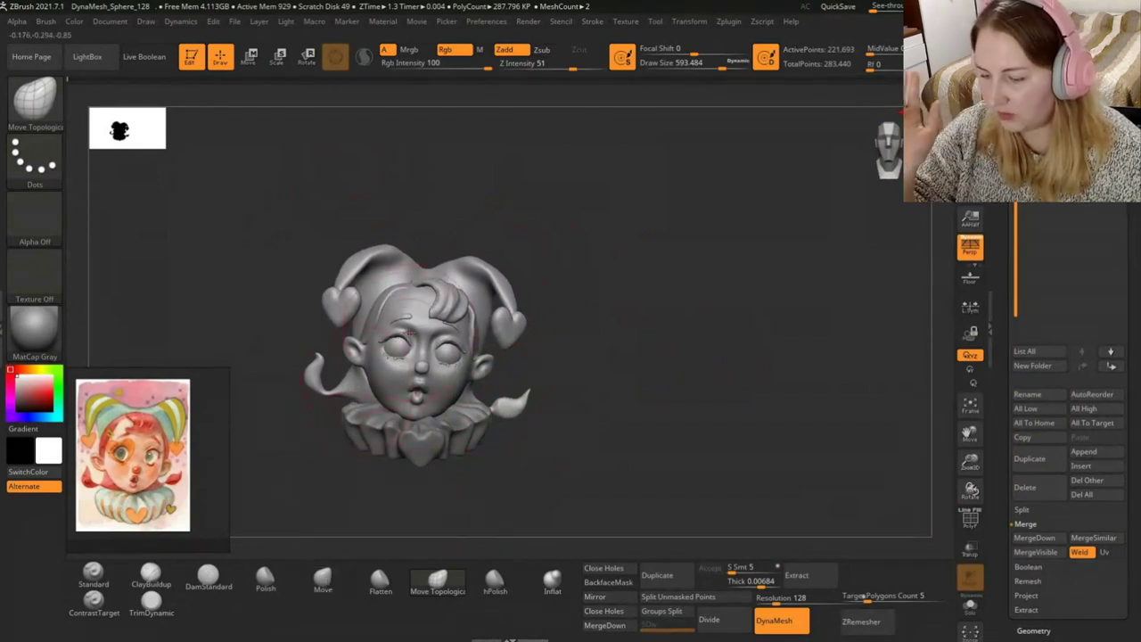
left_click(973, 525)
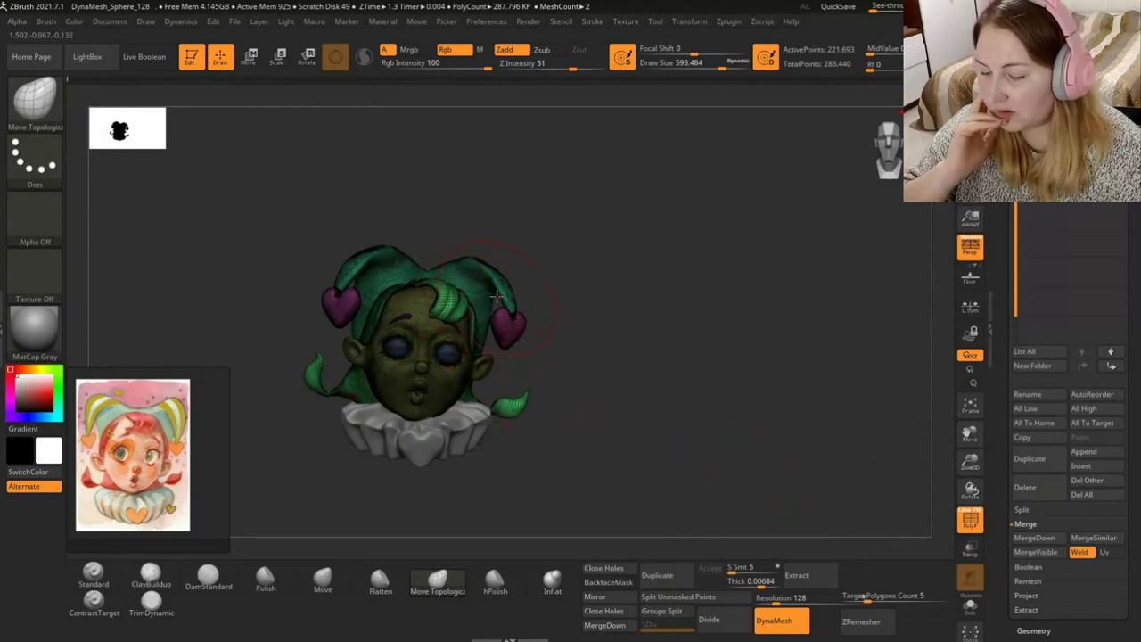
right_click_drag(535, 354, 591, 369, "ctrl")
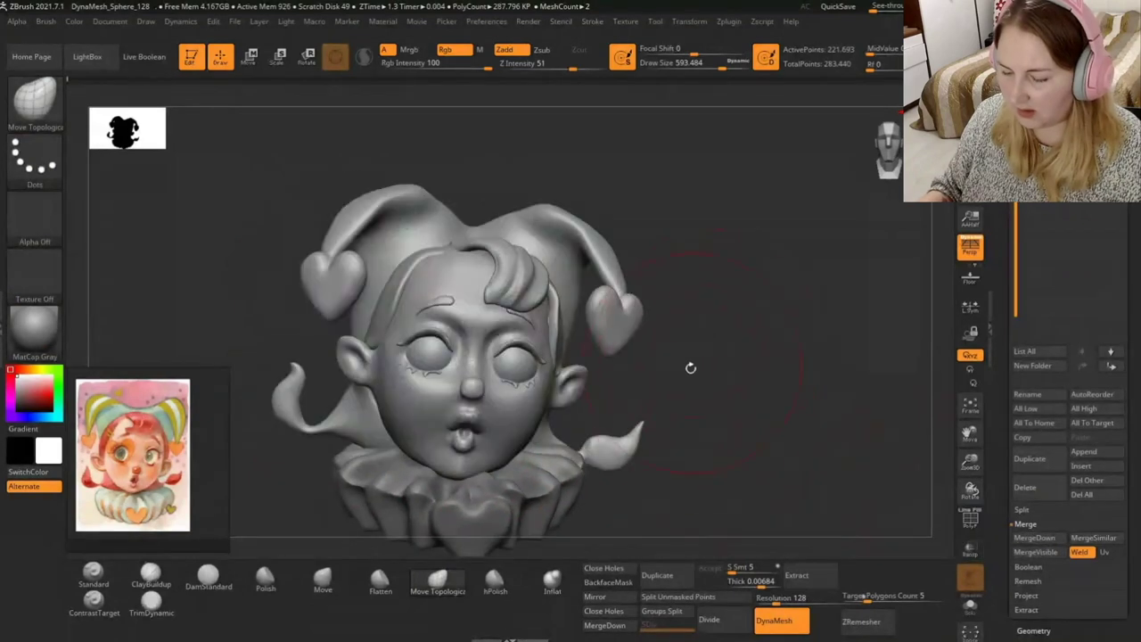
Try reshaping the side hair swirl with Move, then undo and redo the change.
left_click(309, 591)
left_click_drag(592, 452, 602, 441)
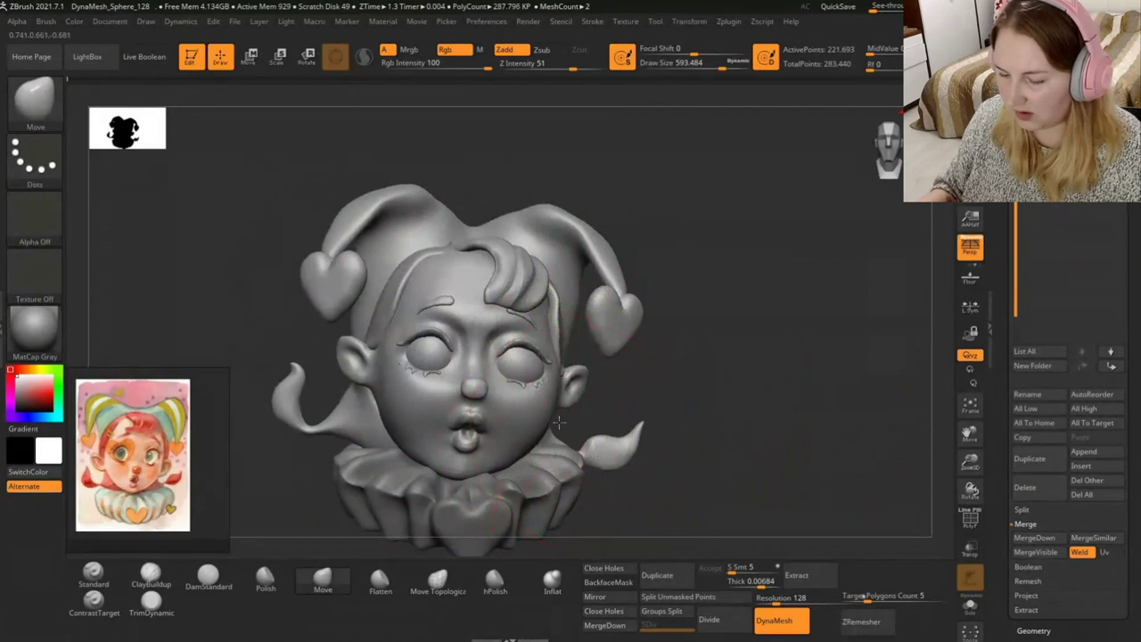
key("ctrl+z")
key("ctrl+z")
left_click(443, 579)
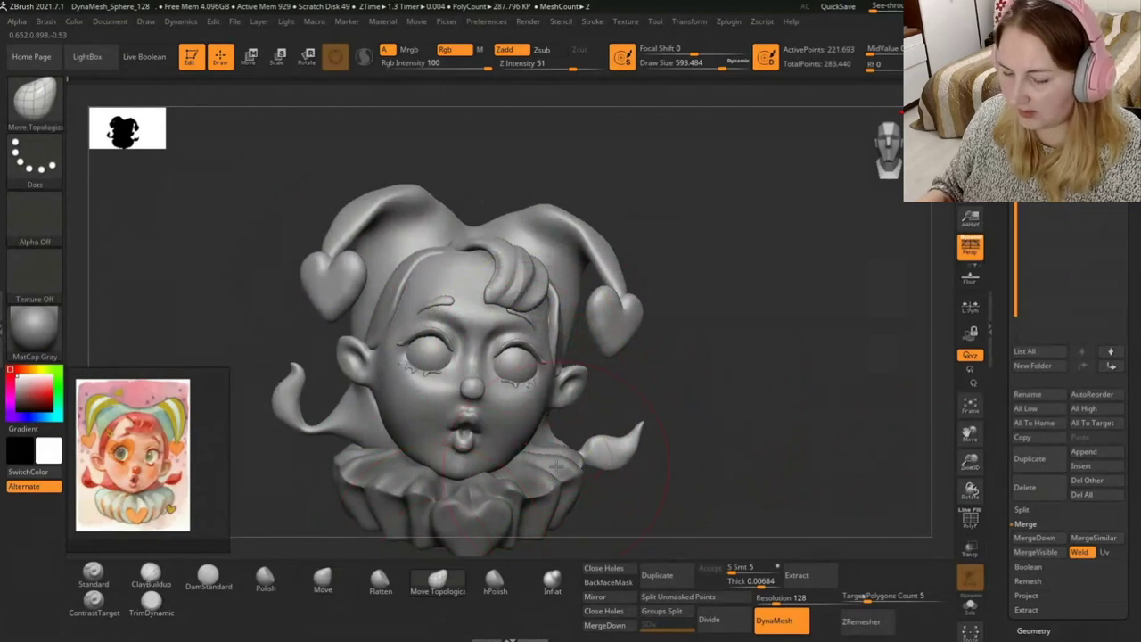
key("ctrl+shift+z")
key("ctrl+shift+z")
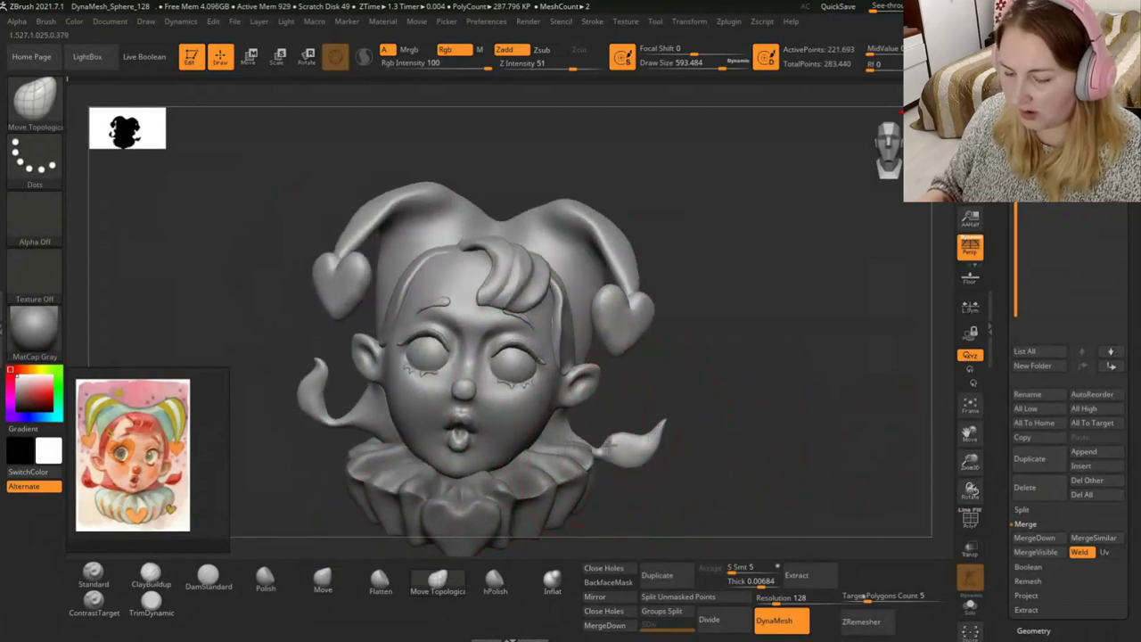
key("ctrl+z")
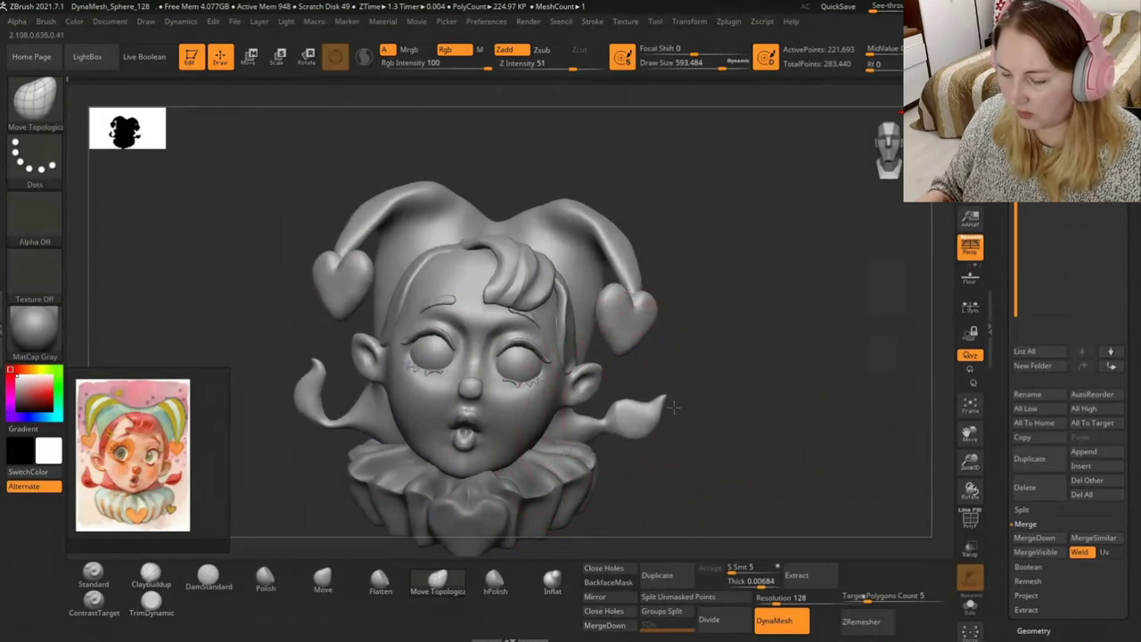
Broaden and lift the right hair tendril, then orbit around to check the profile.
right_click_drag(645, 403, 610, 437)
left_click_drag(667, 391, 625, 409)
left_click_drag(757, 414, 751, 429)
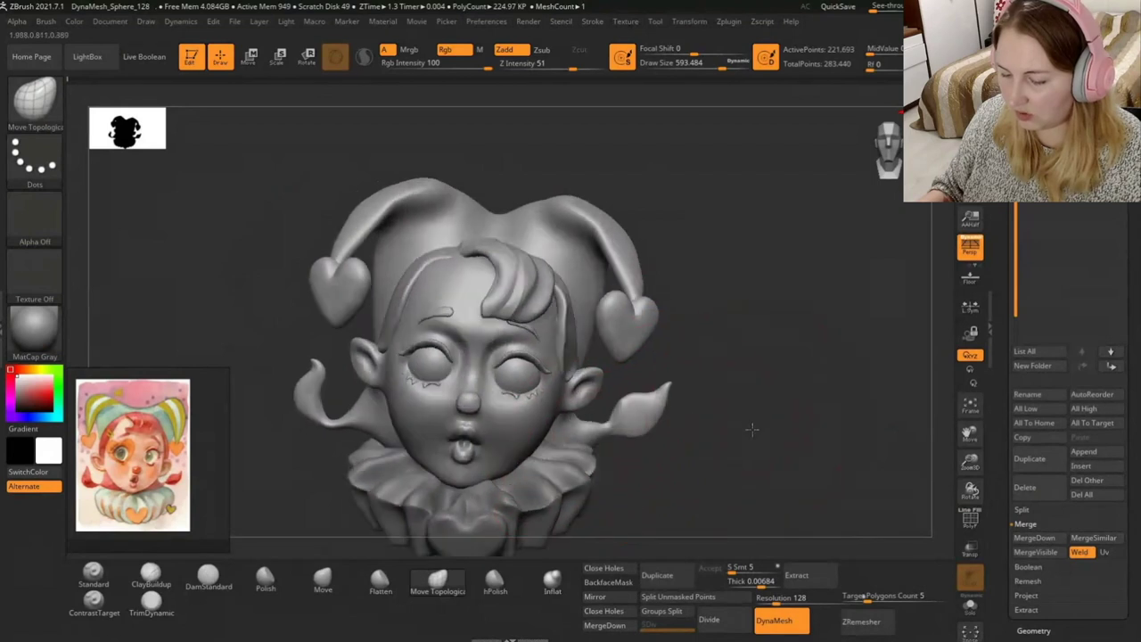
mouse_move(860, 165)
left_mouse_down()
mouse_move(830, 318)
mouse_move(731, 416)
mouse_move(682, 403)
mouse_move(715, 390)
left_mouse_up()
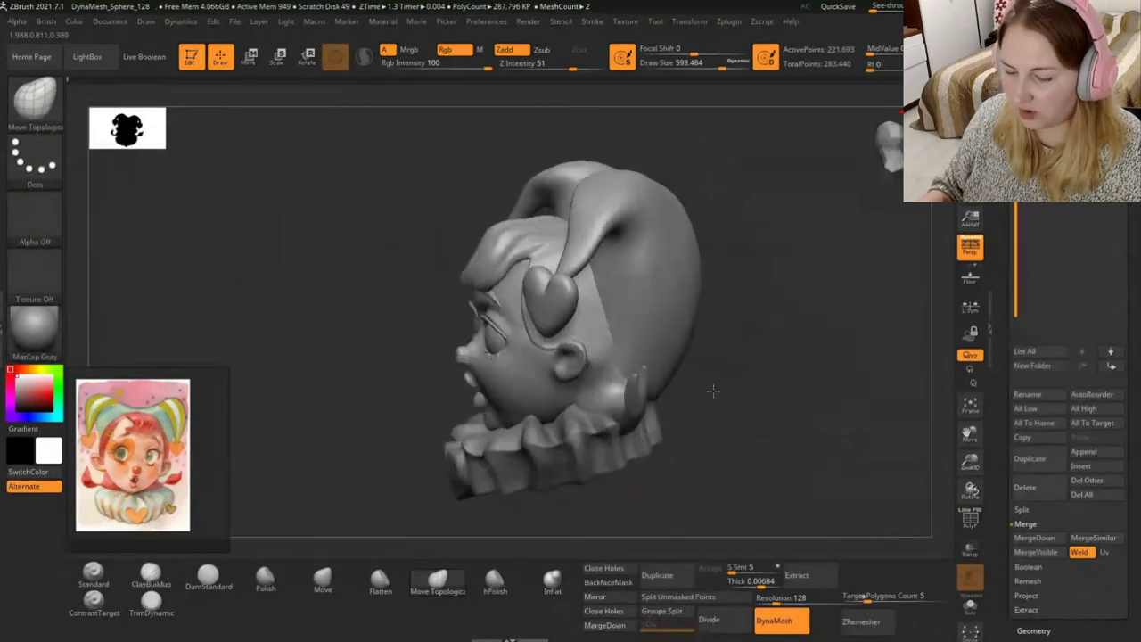
mouse_move(781, 408)
left_mouse_down()
mouse_move(852, 397)
mouse_move(789, 455)
mouse_move(808, 446)
left_mouse_up()
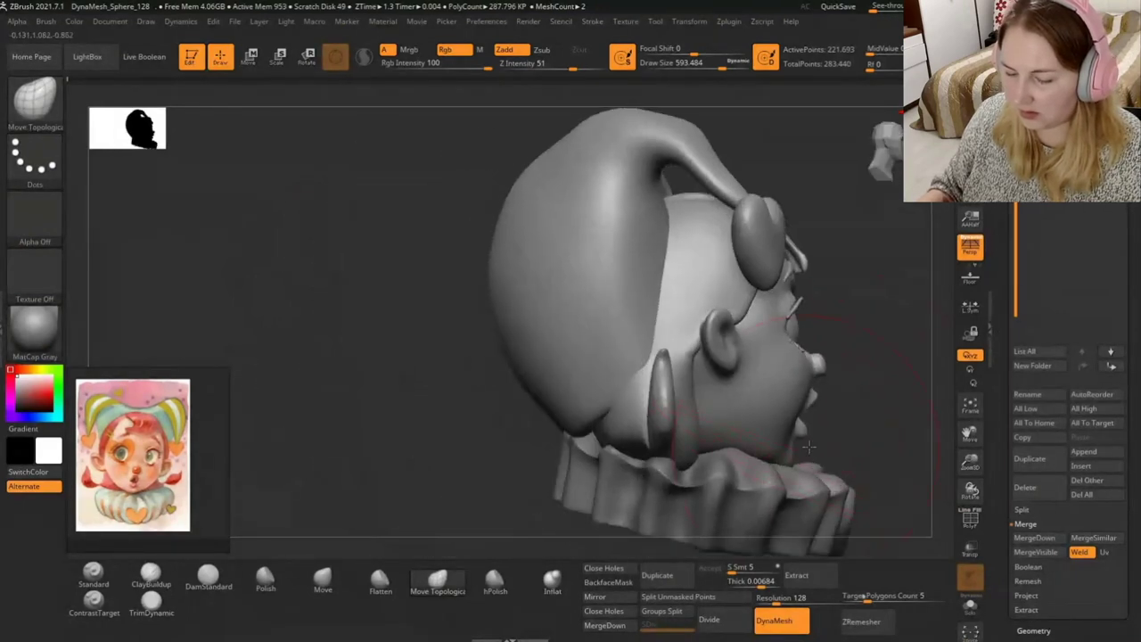
left_click_drag(856, 391, 599, 393)
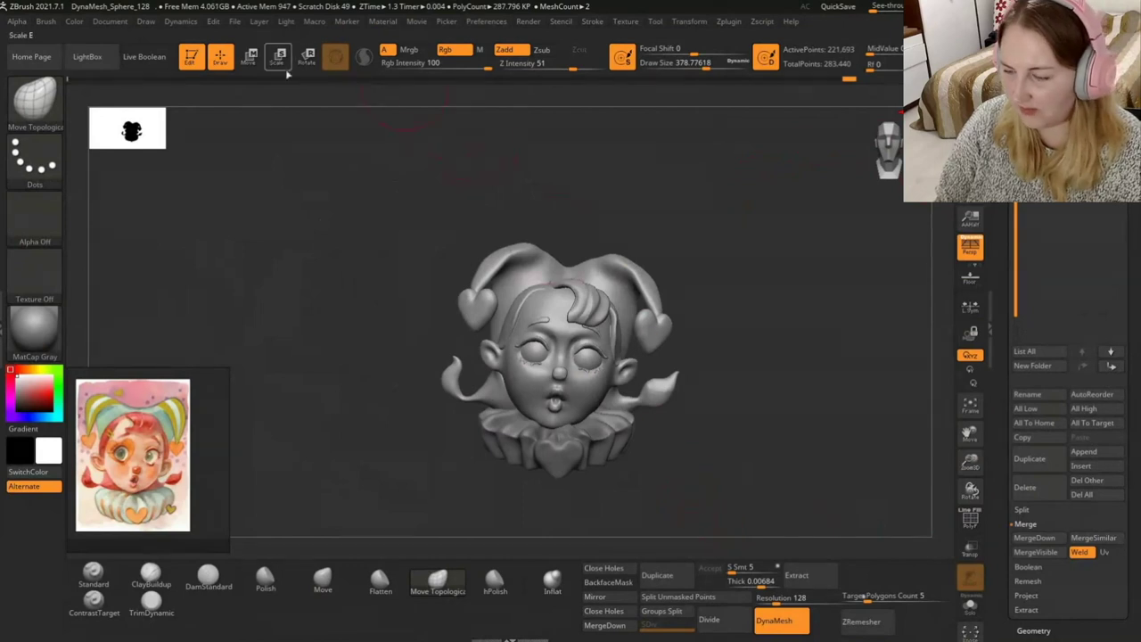
Toggle Transpose Move and back to Draw, then expand the Transpose Master plugin options.
left_click(249, 55)
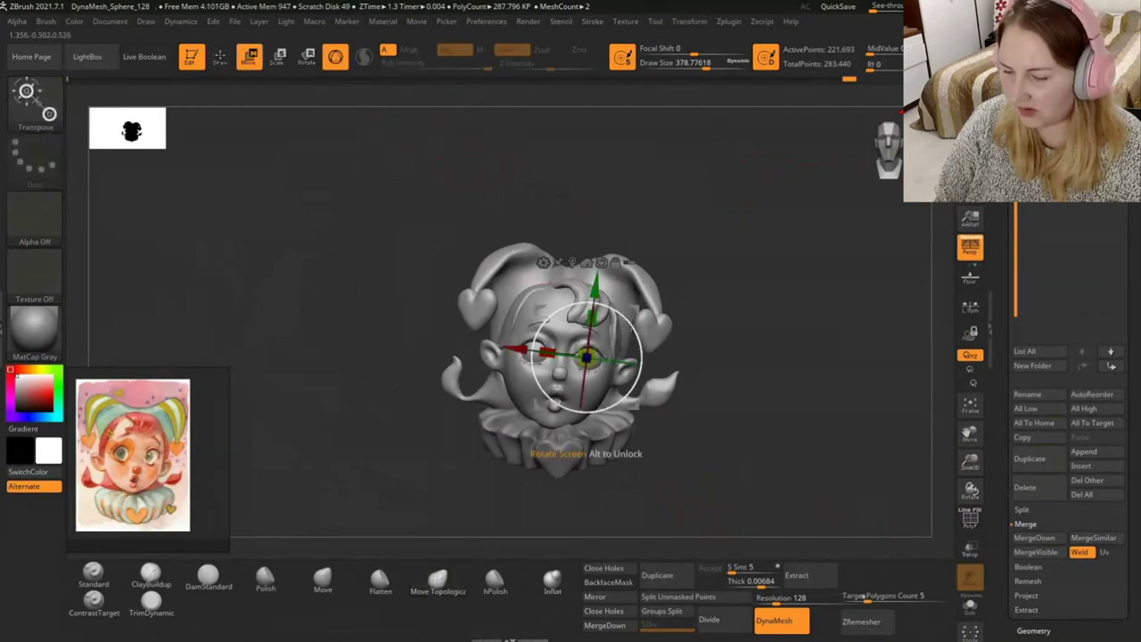
left_click(223, 59)
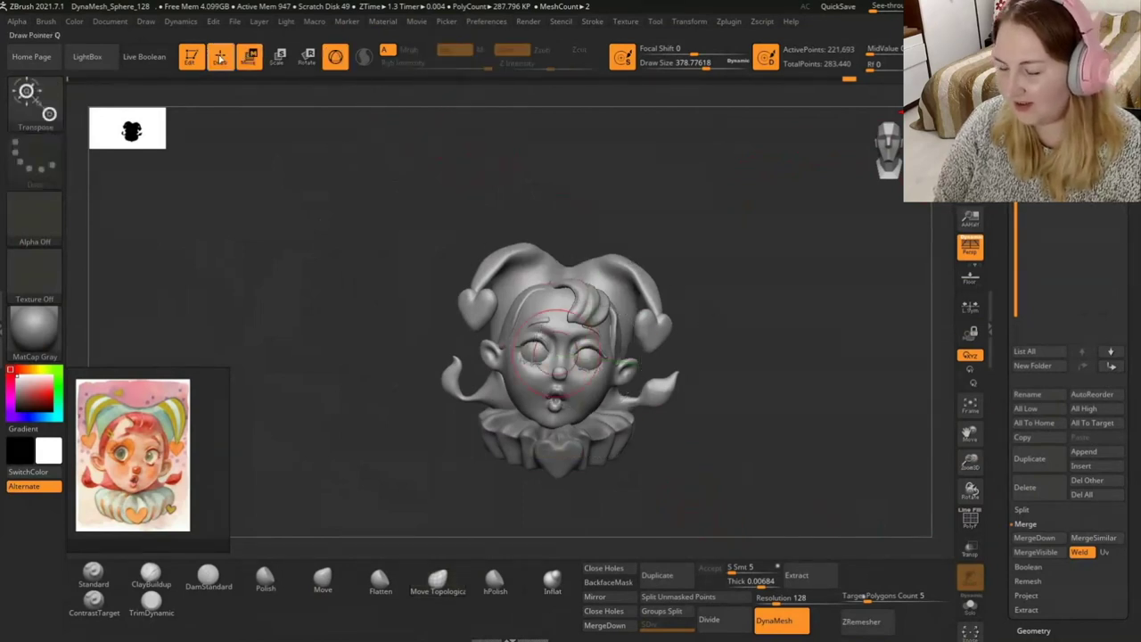
left_click(691, 21)
mouse_move(729, 21)
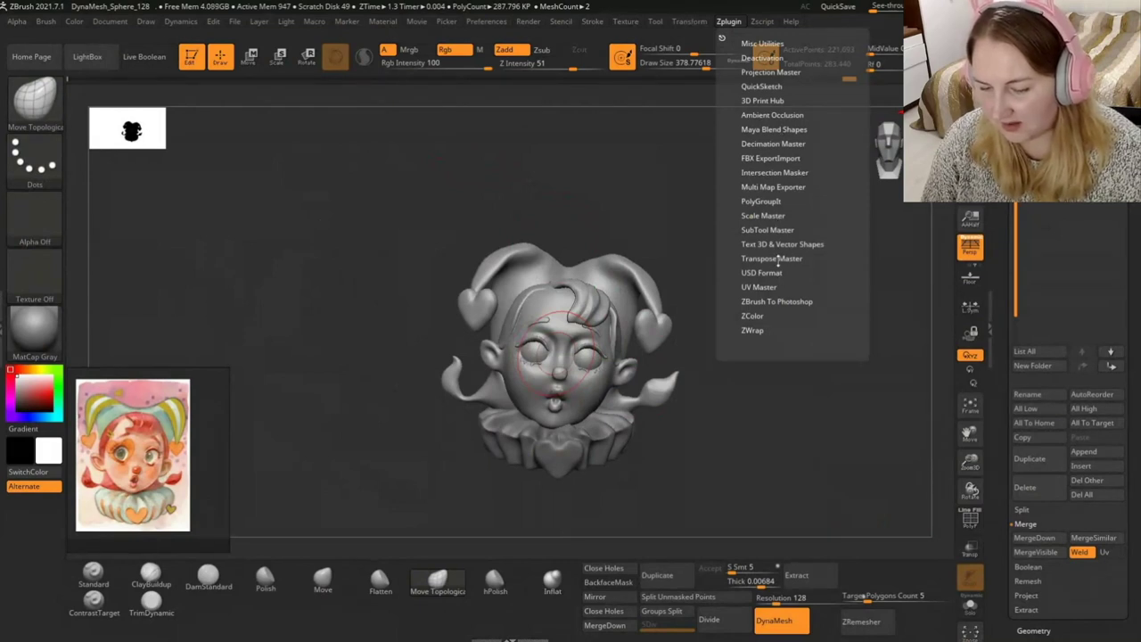
left_click(772, 258)
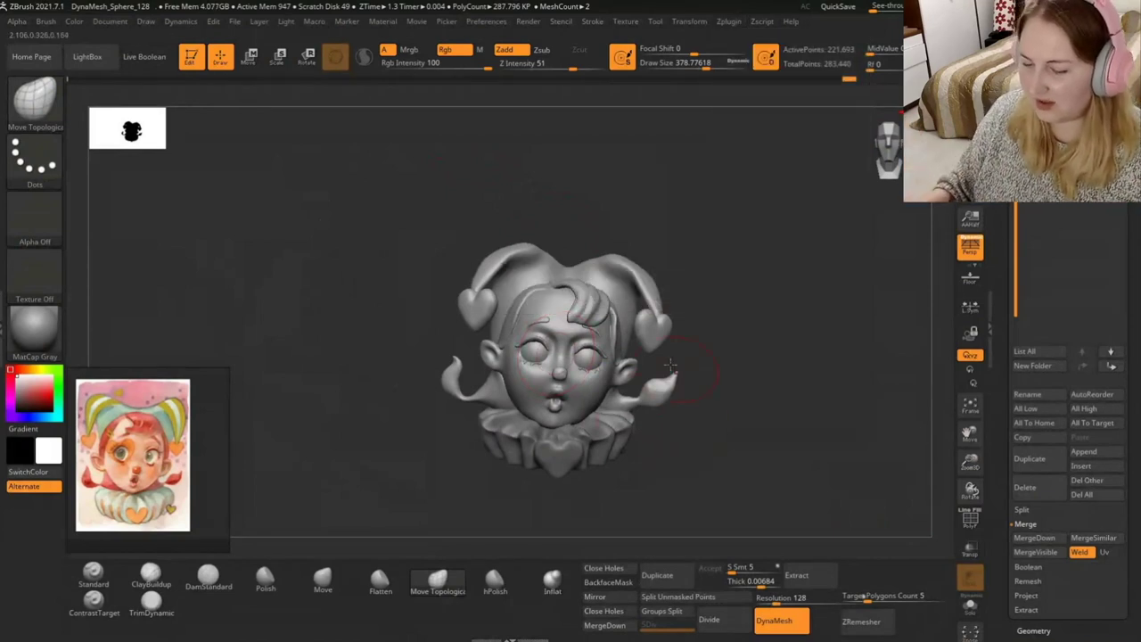
From a three-quarter side view, nudge the ear lobe with the Move brush and prepare to mask.
mouse_move(685, 349)
left_mouse_down()
mouse_move(815, 357)
mouse_move(784, 419)
left_mouse_up()
left_click(323, 579)
left_click_drag(510, 390, 527, 400)
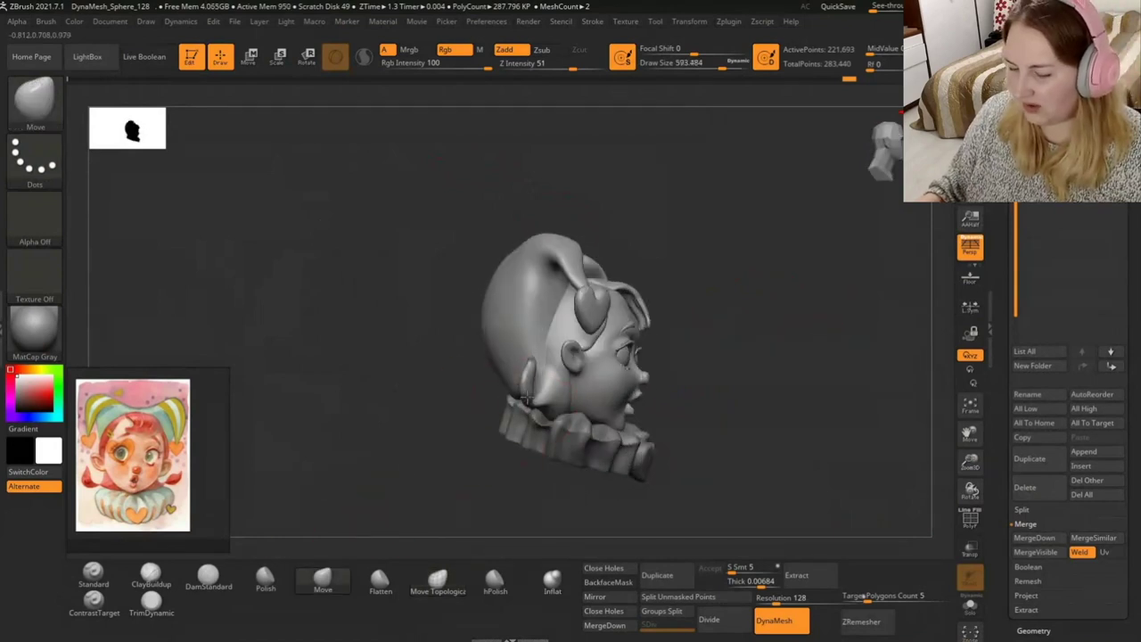
key("ctrl")
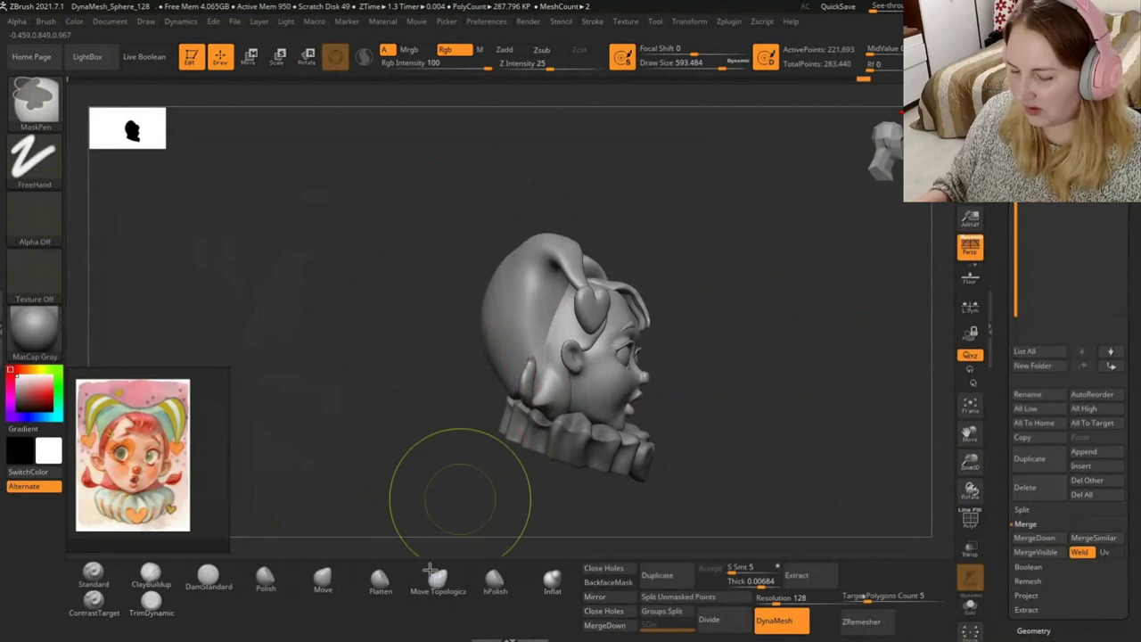